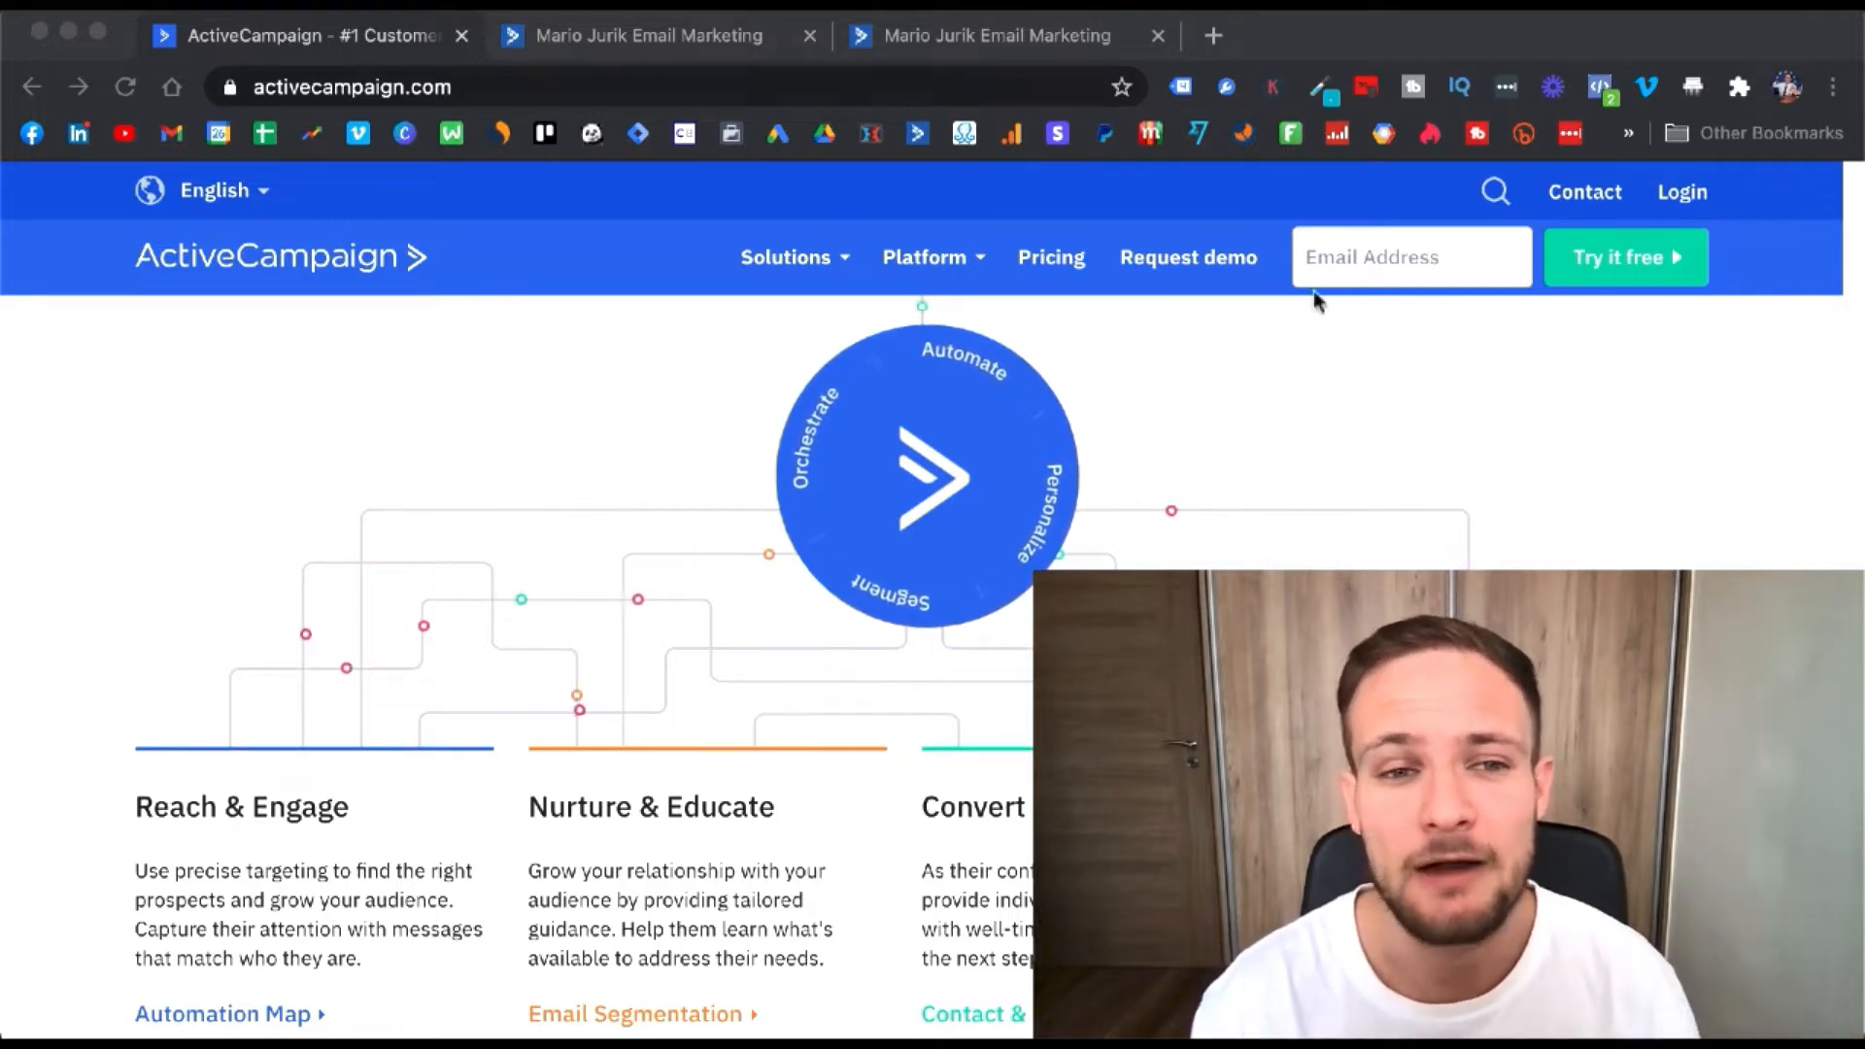
# - Switch to the ActiveCampaign browser tab showing the Campaigns overview
pyautogui.click(687, 39)
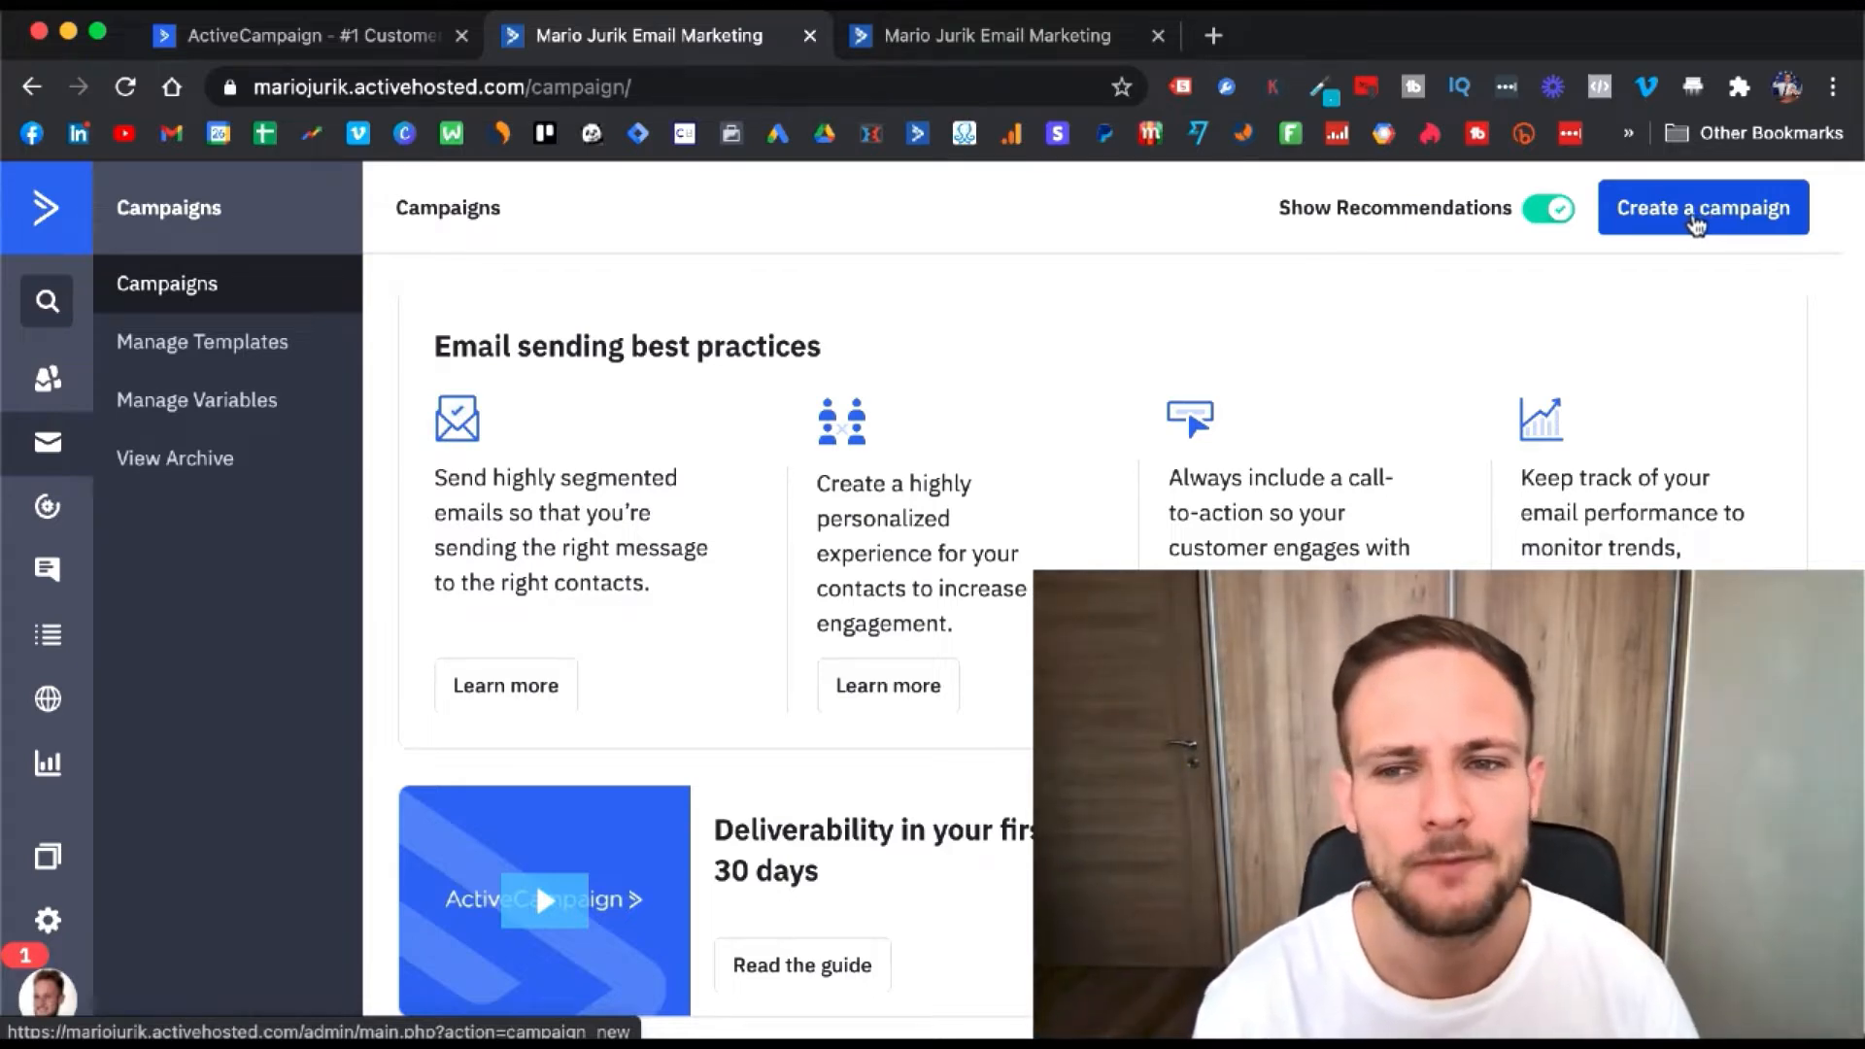
# - Create a new Standard campaign named 'Test' and advance to its Design step
pyautogui.click(1695, 224)
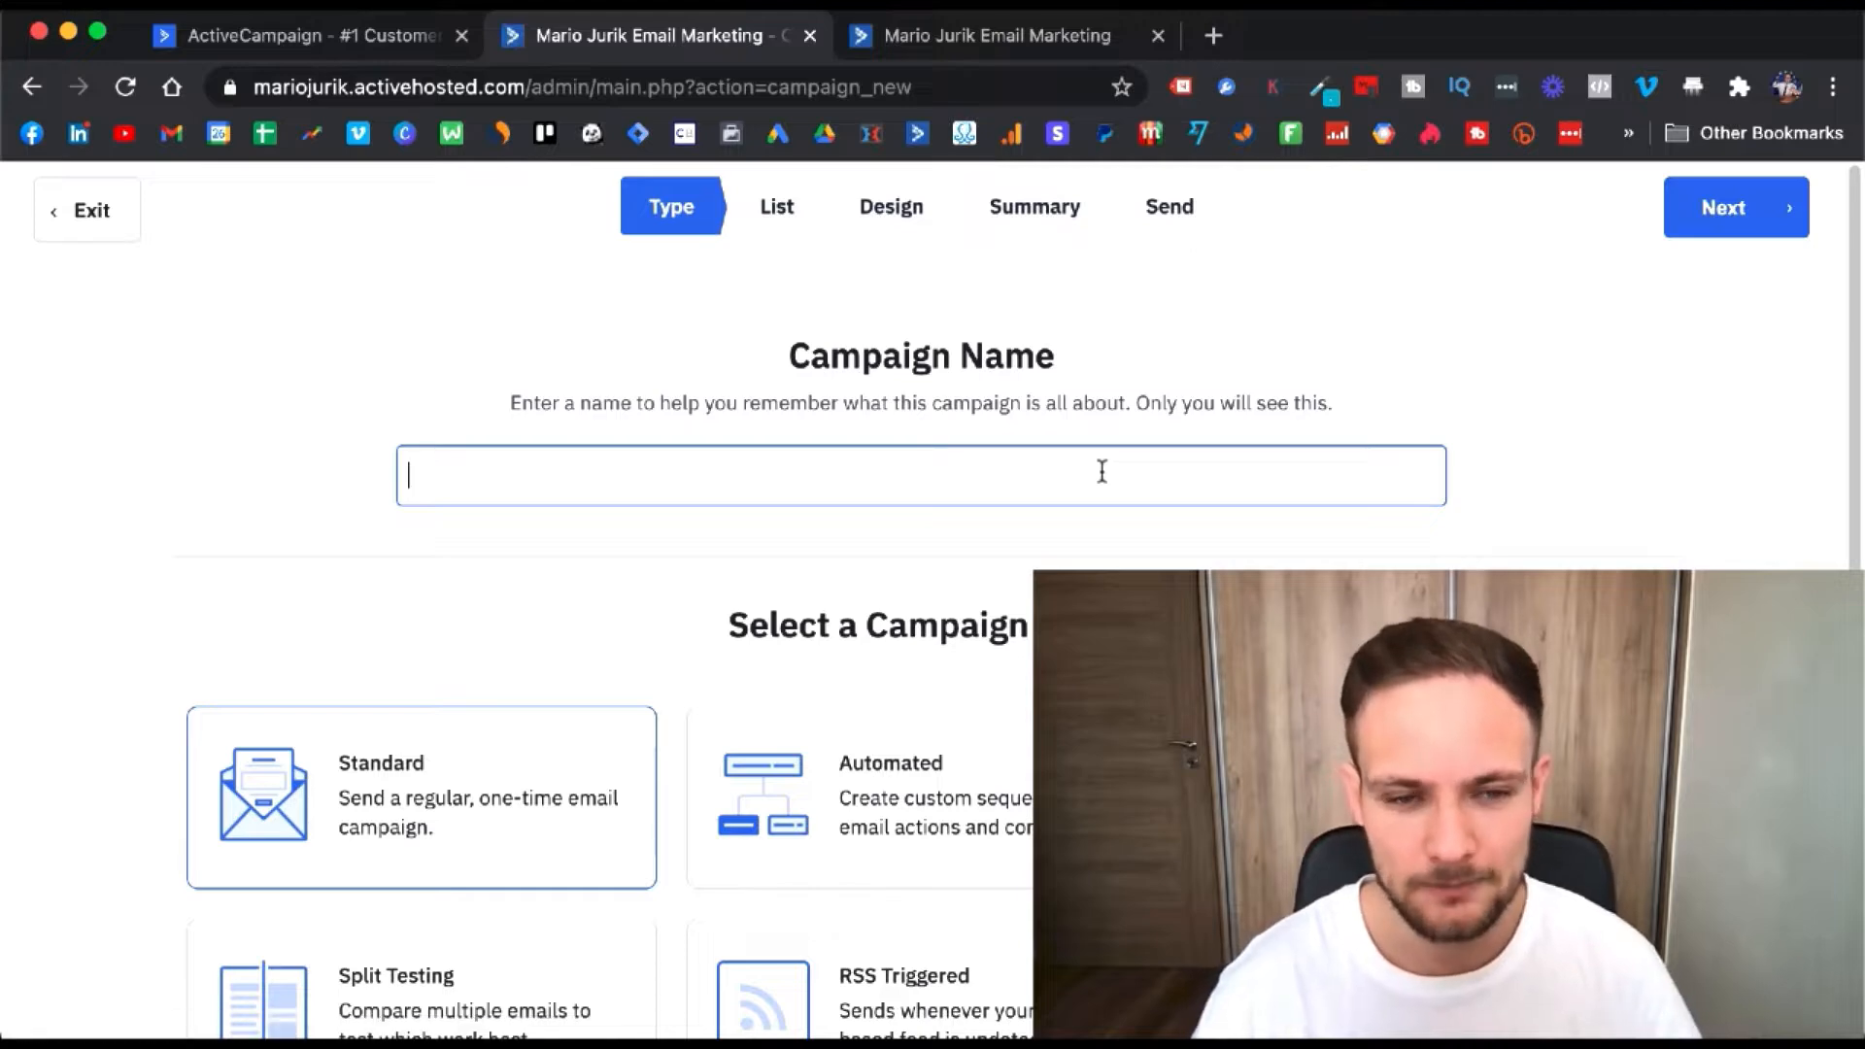
pyautogui.write('Test')
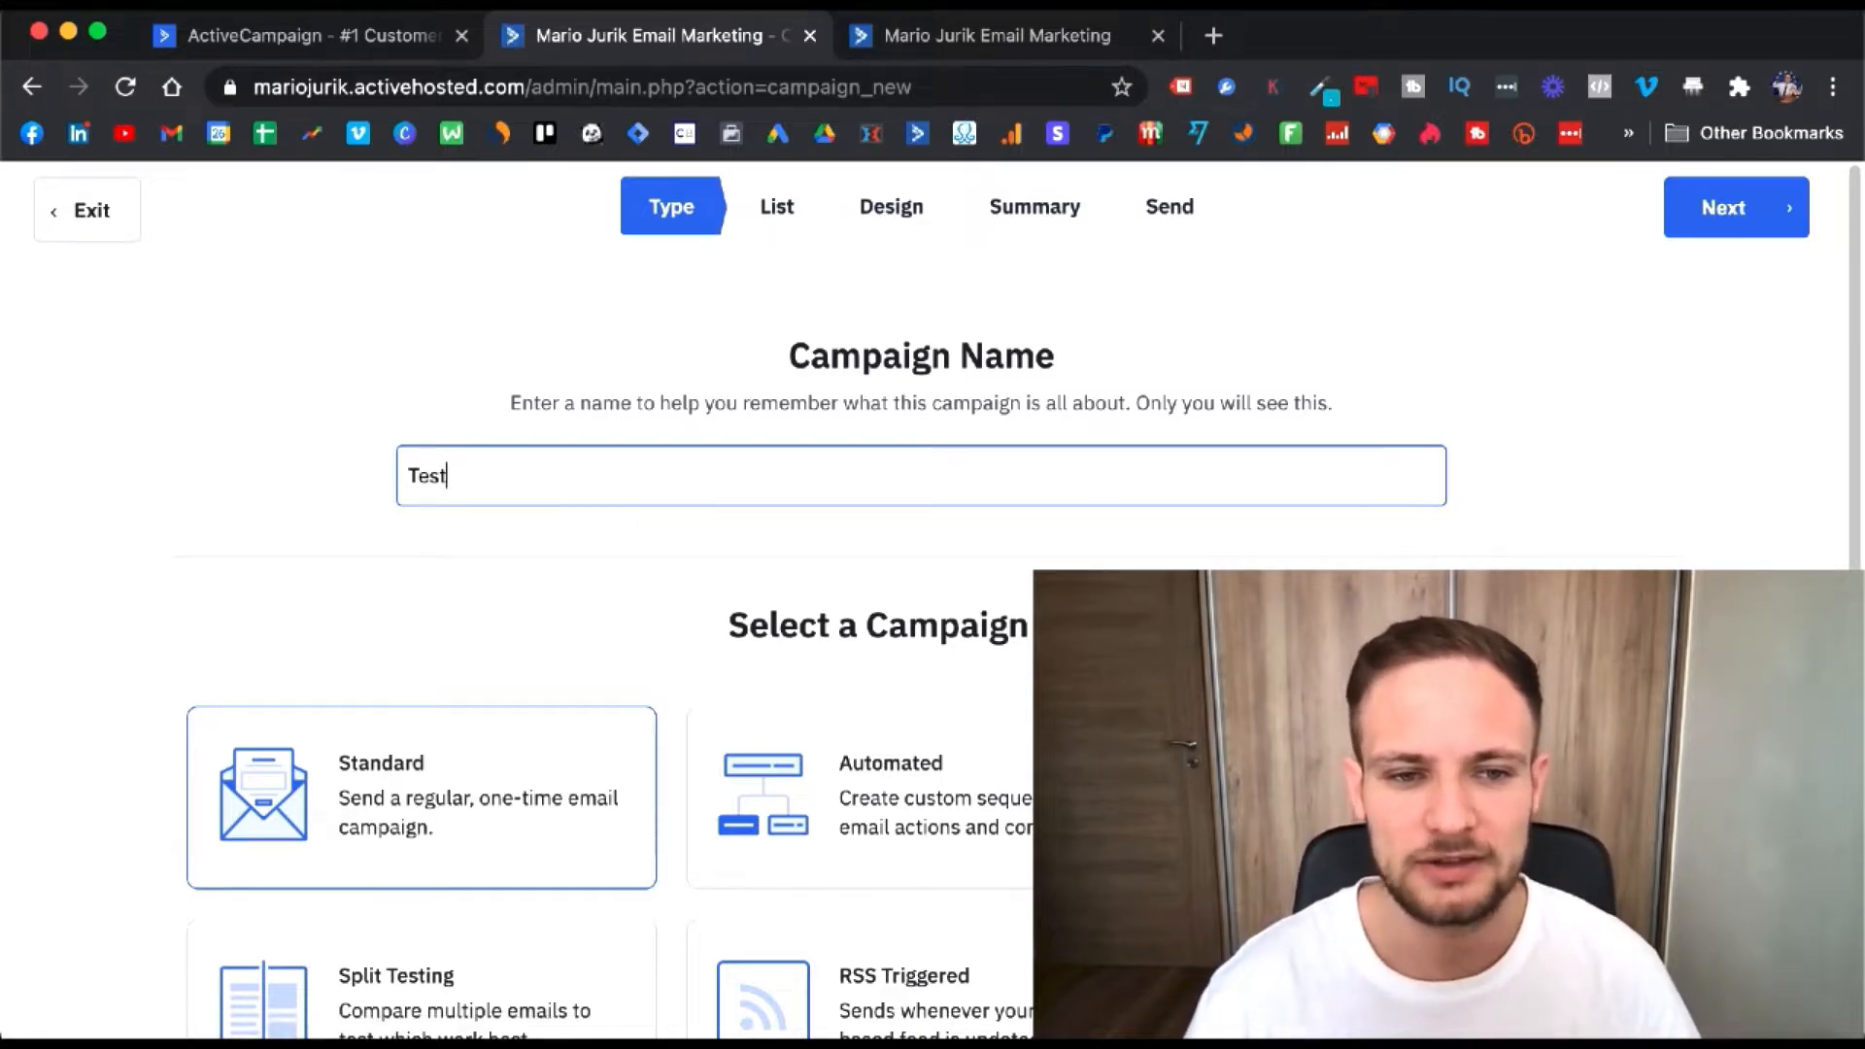
pyautogui.click(1749, 208)
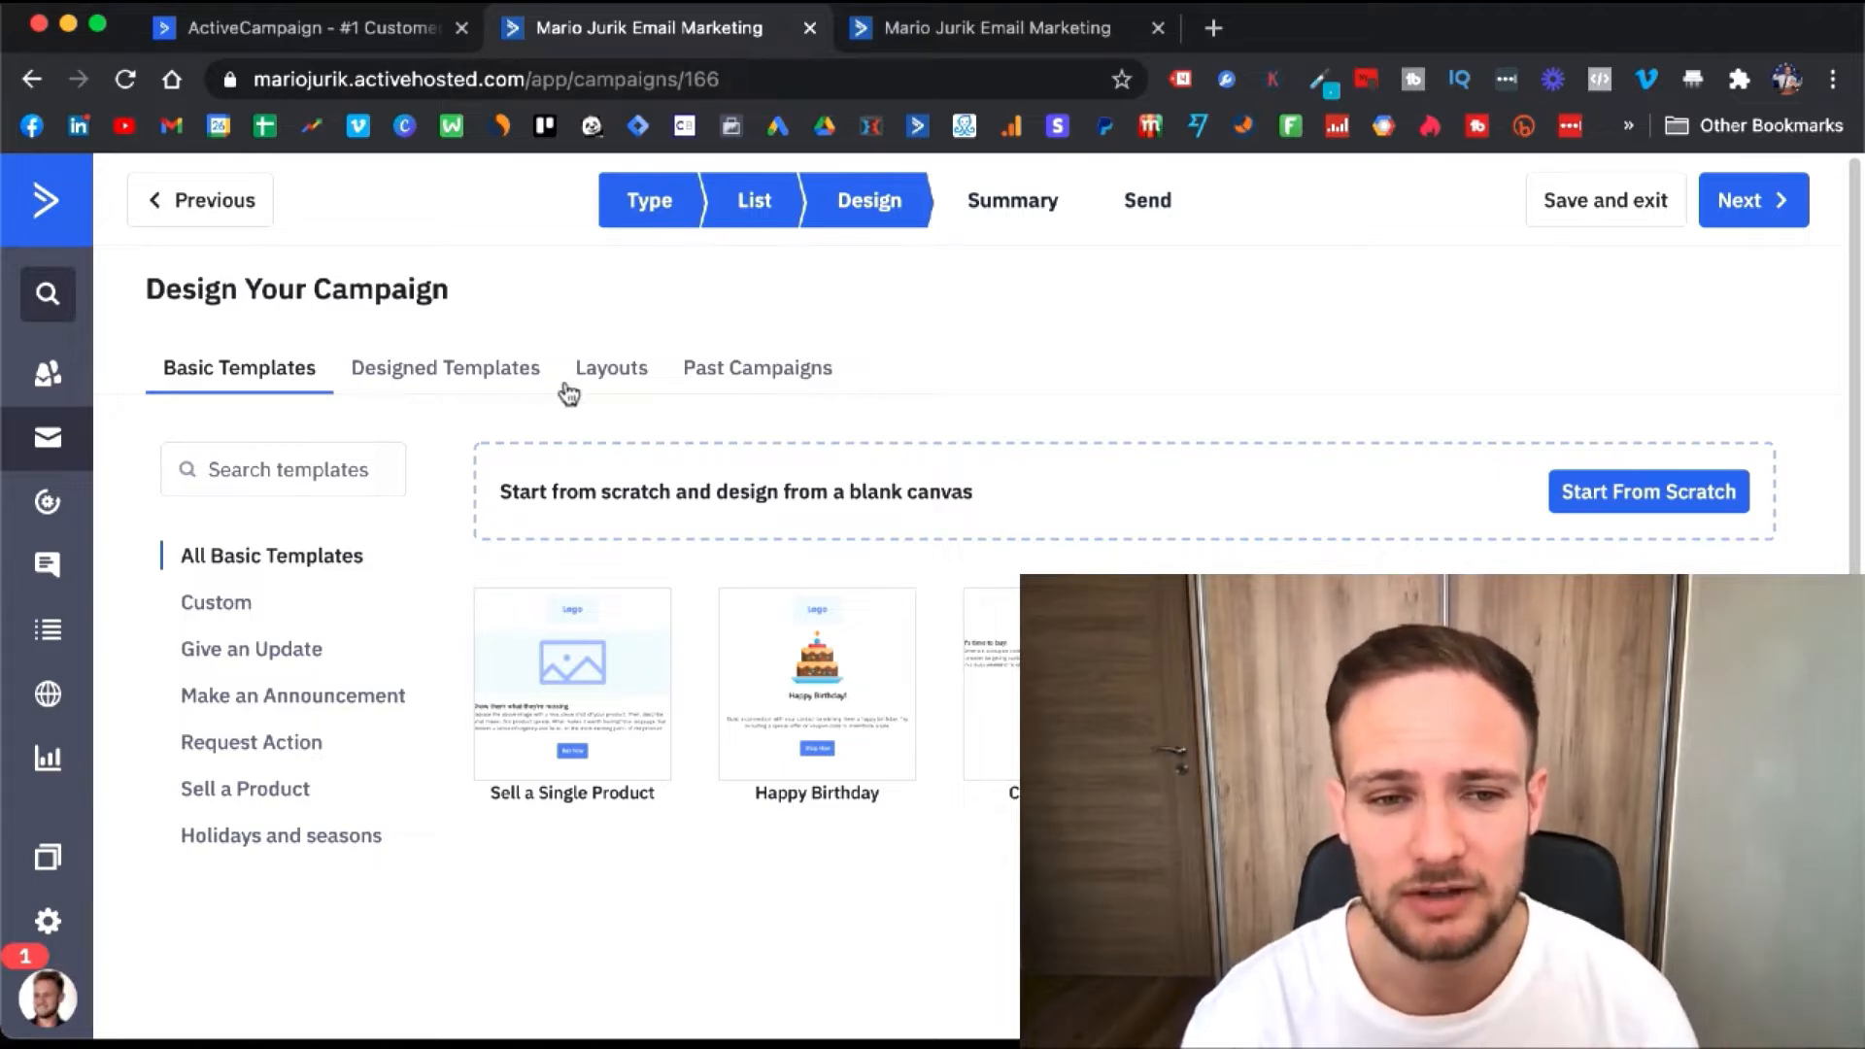
# - Choose the Calm (Newsletter) designed template and accept the sender details to open the designer
pyautogui.click(499, 383)
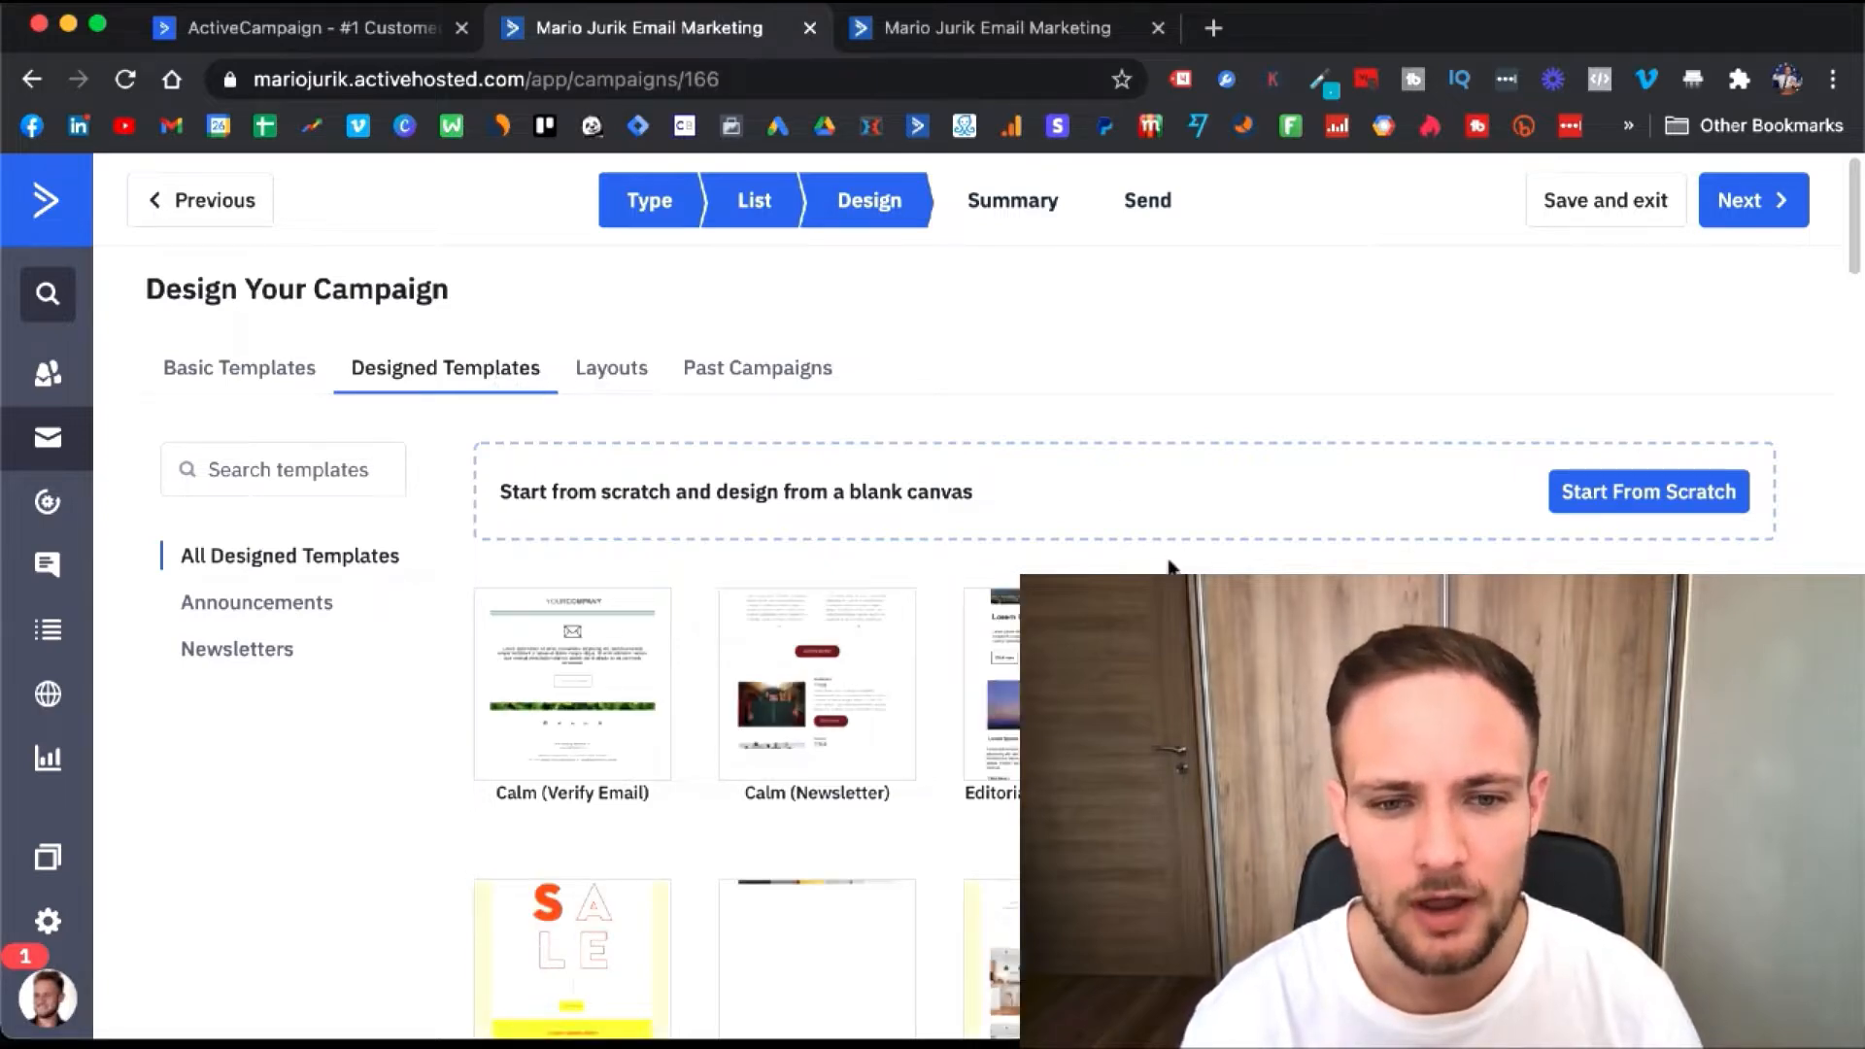
pyautogui.scroll(-1, 1176, 564)
pyautogui.scroll(-5, 972, 592)
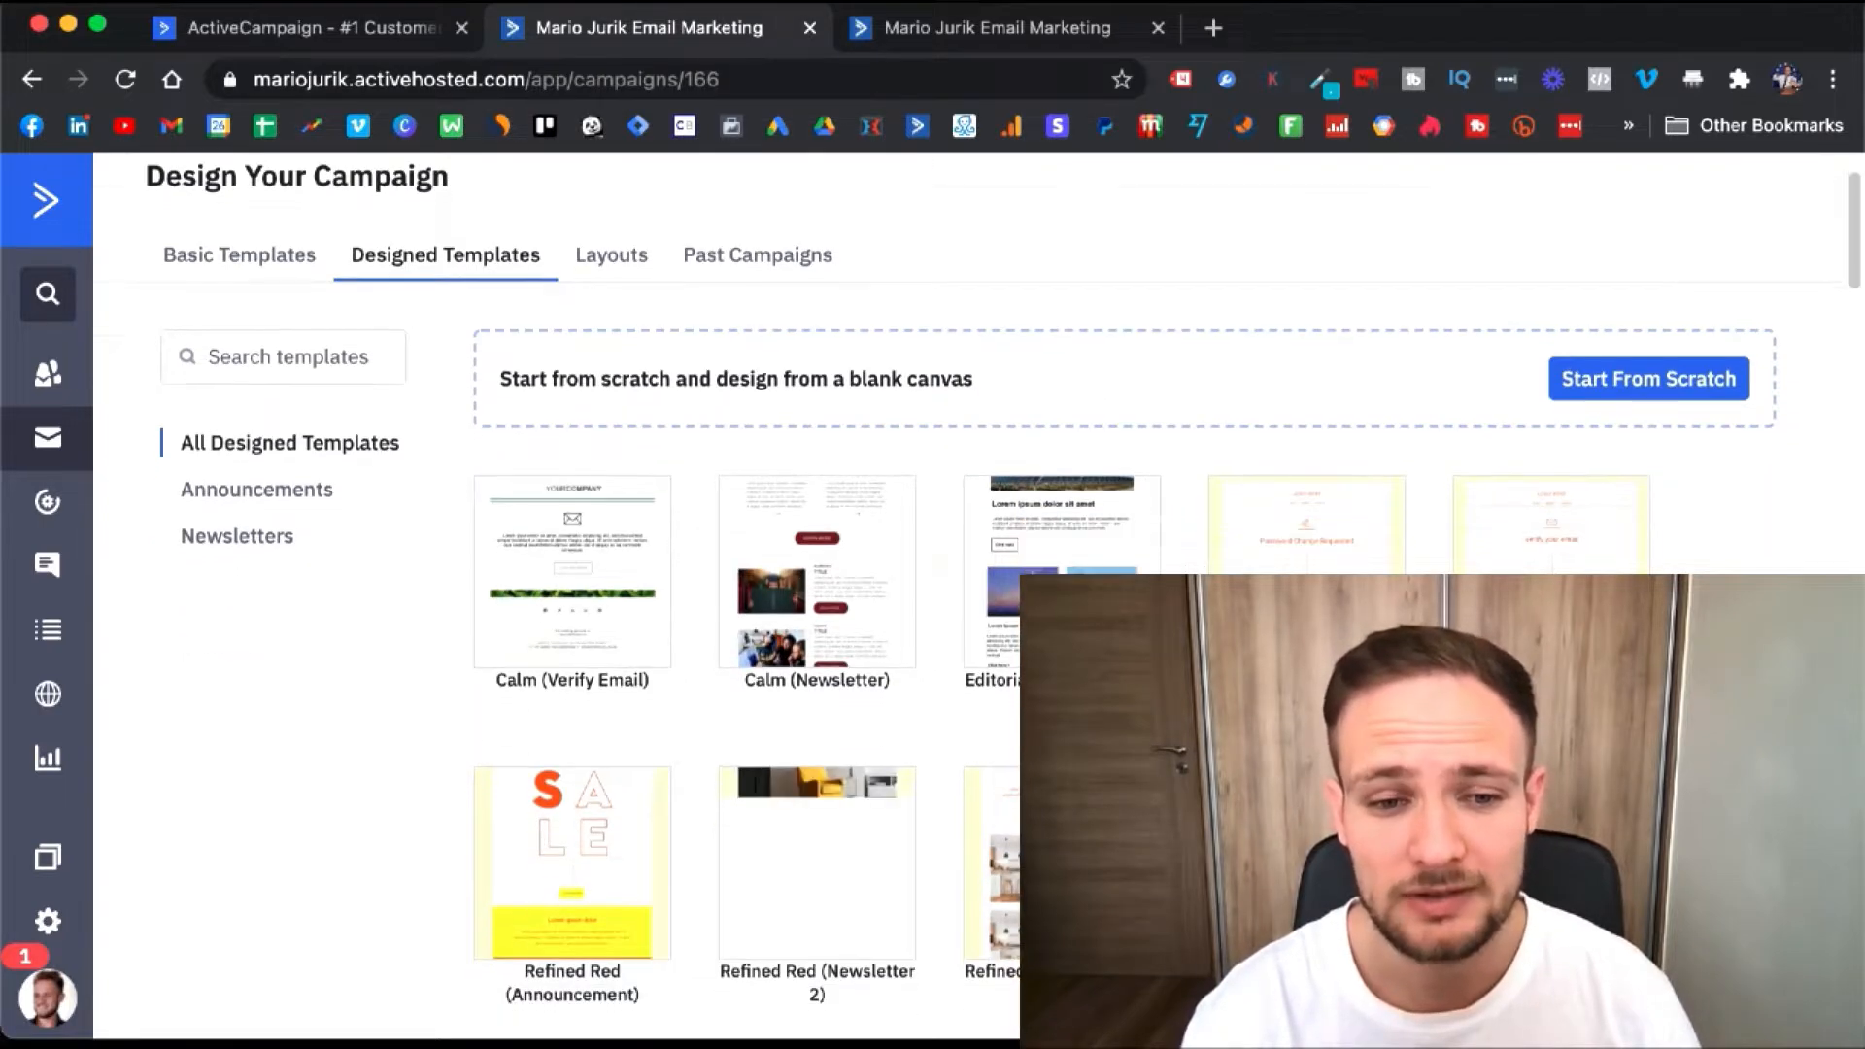
pyautogui.scroll(-2, 971, 592)
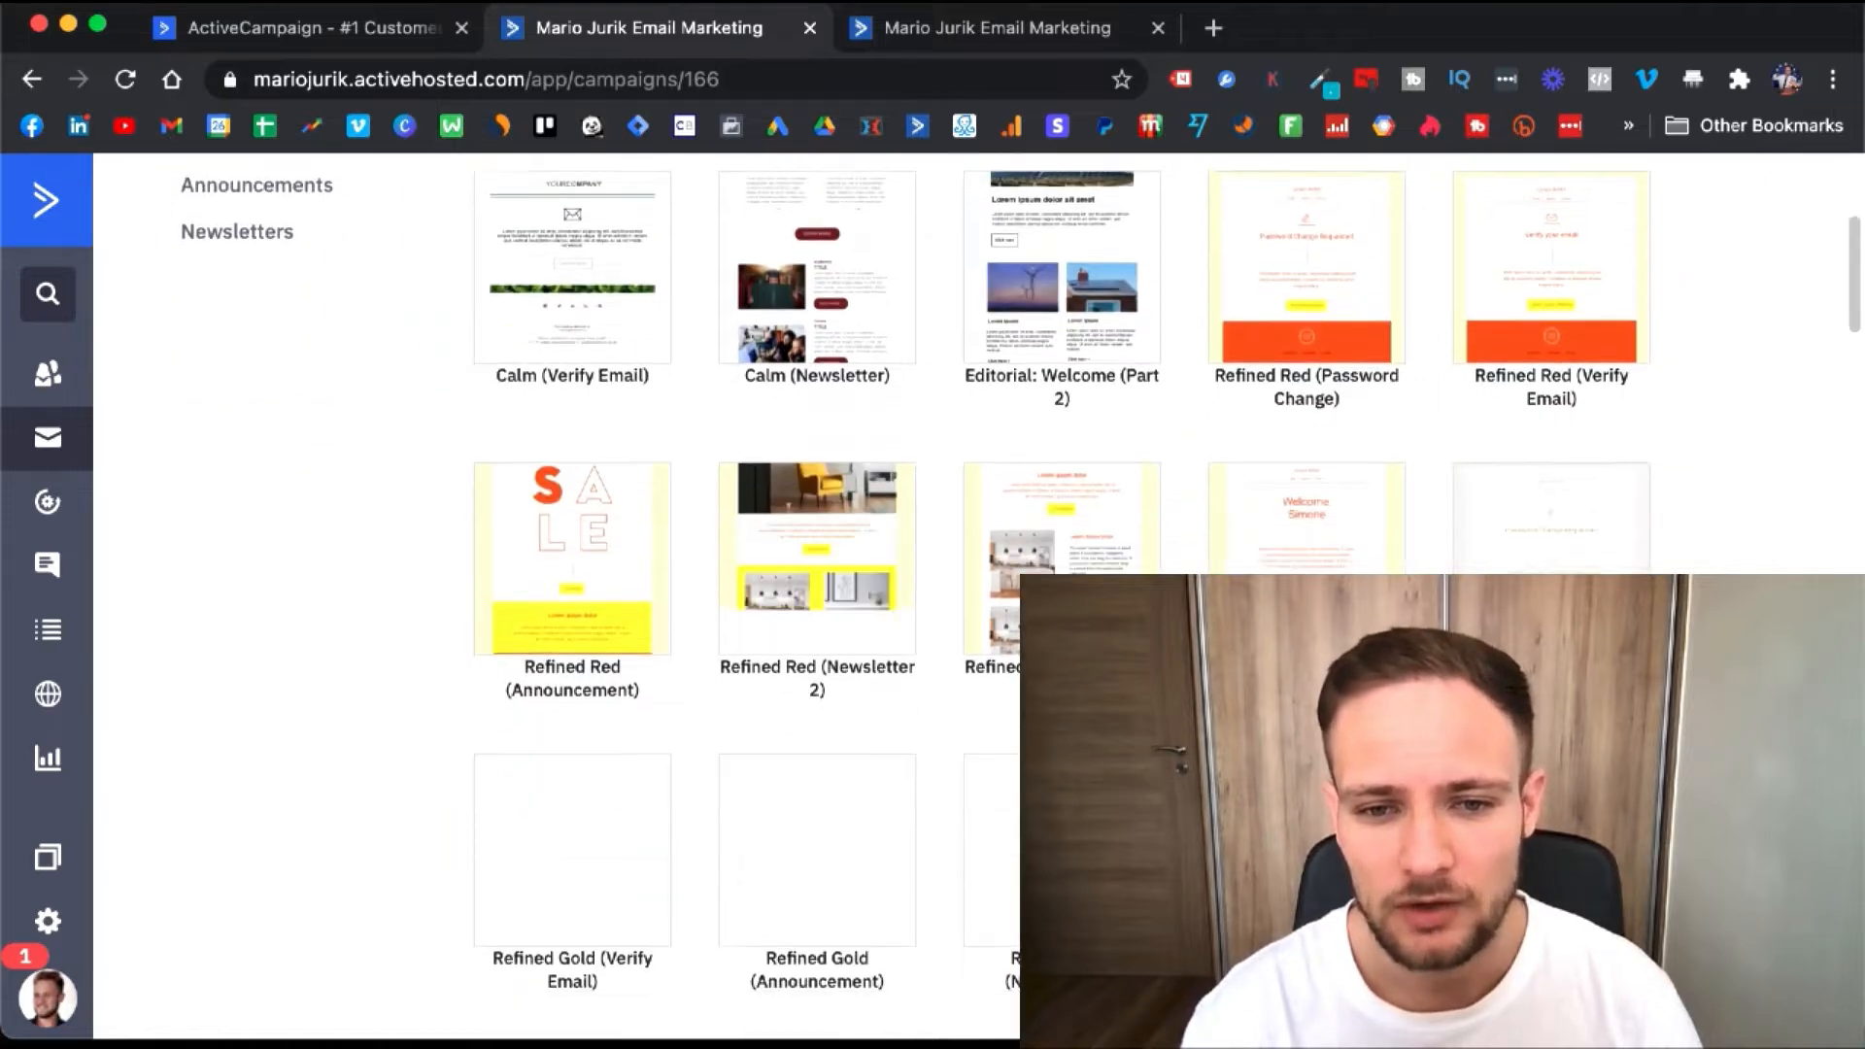
pyautogui.scroll(-2, 972, 593)
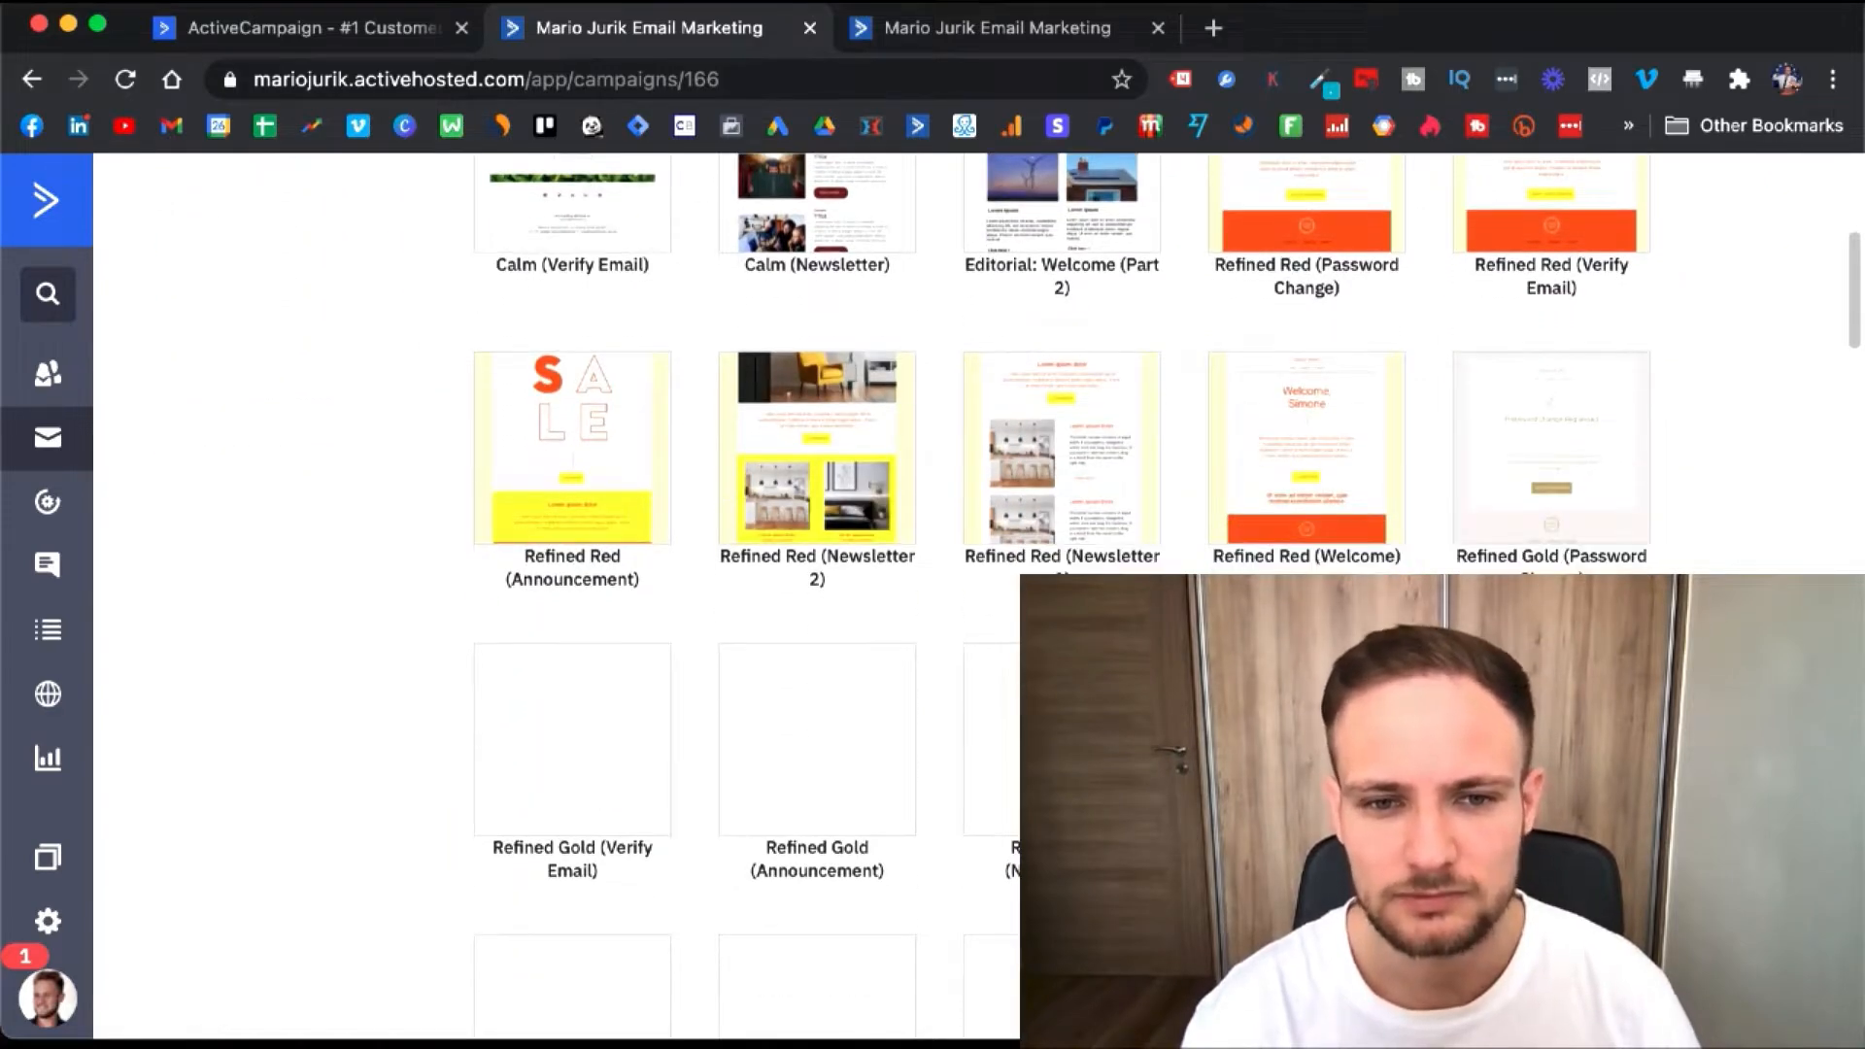
pyautogui.scroll(1, 971, 593)
pyautogui.scroll(-1, 972, 593)
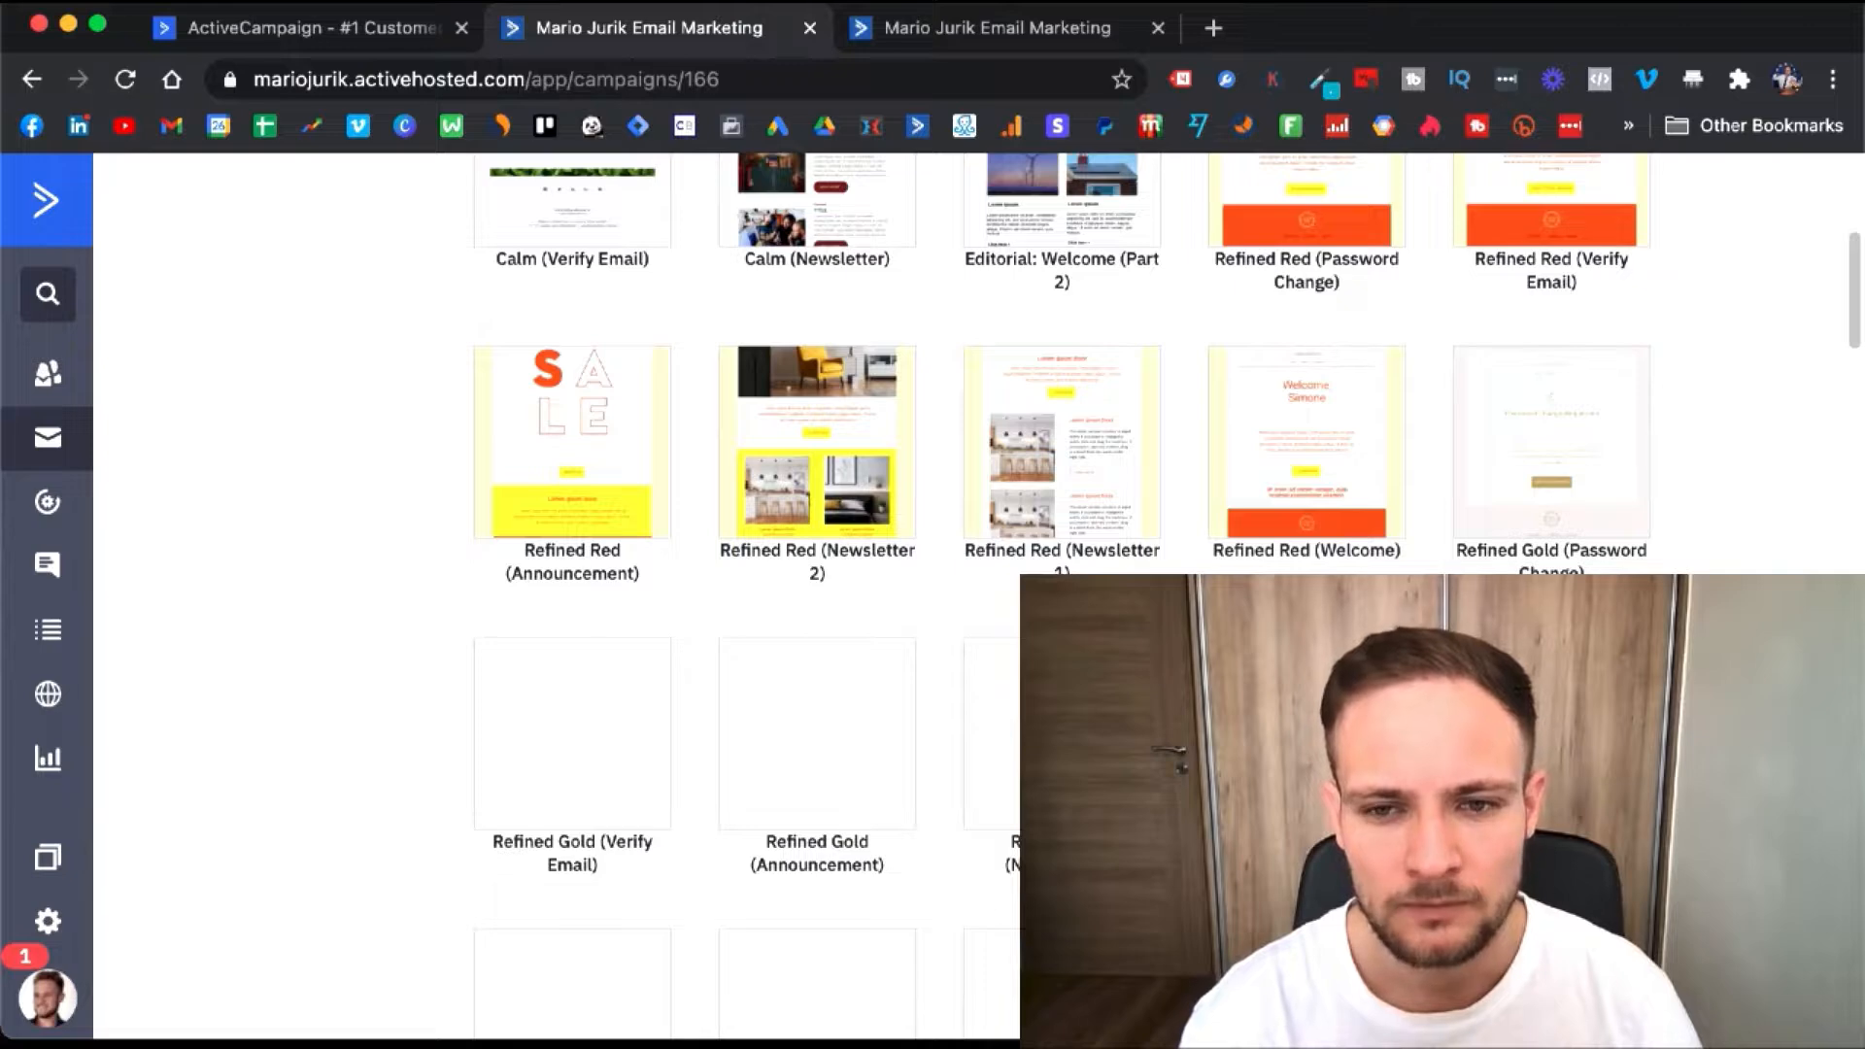
pyautogui.scroll(4, 972, 593)
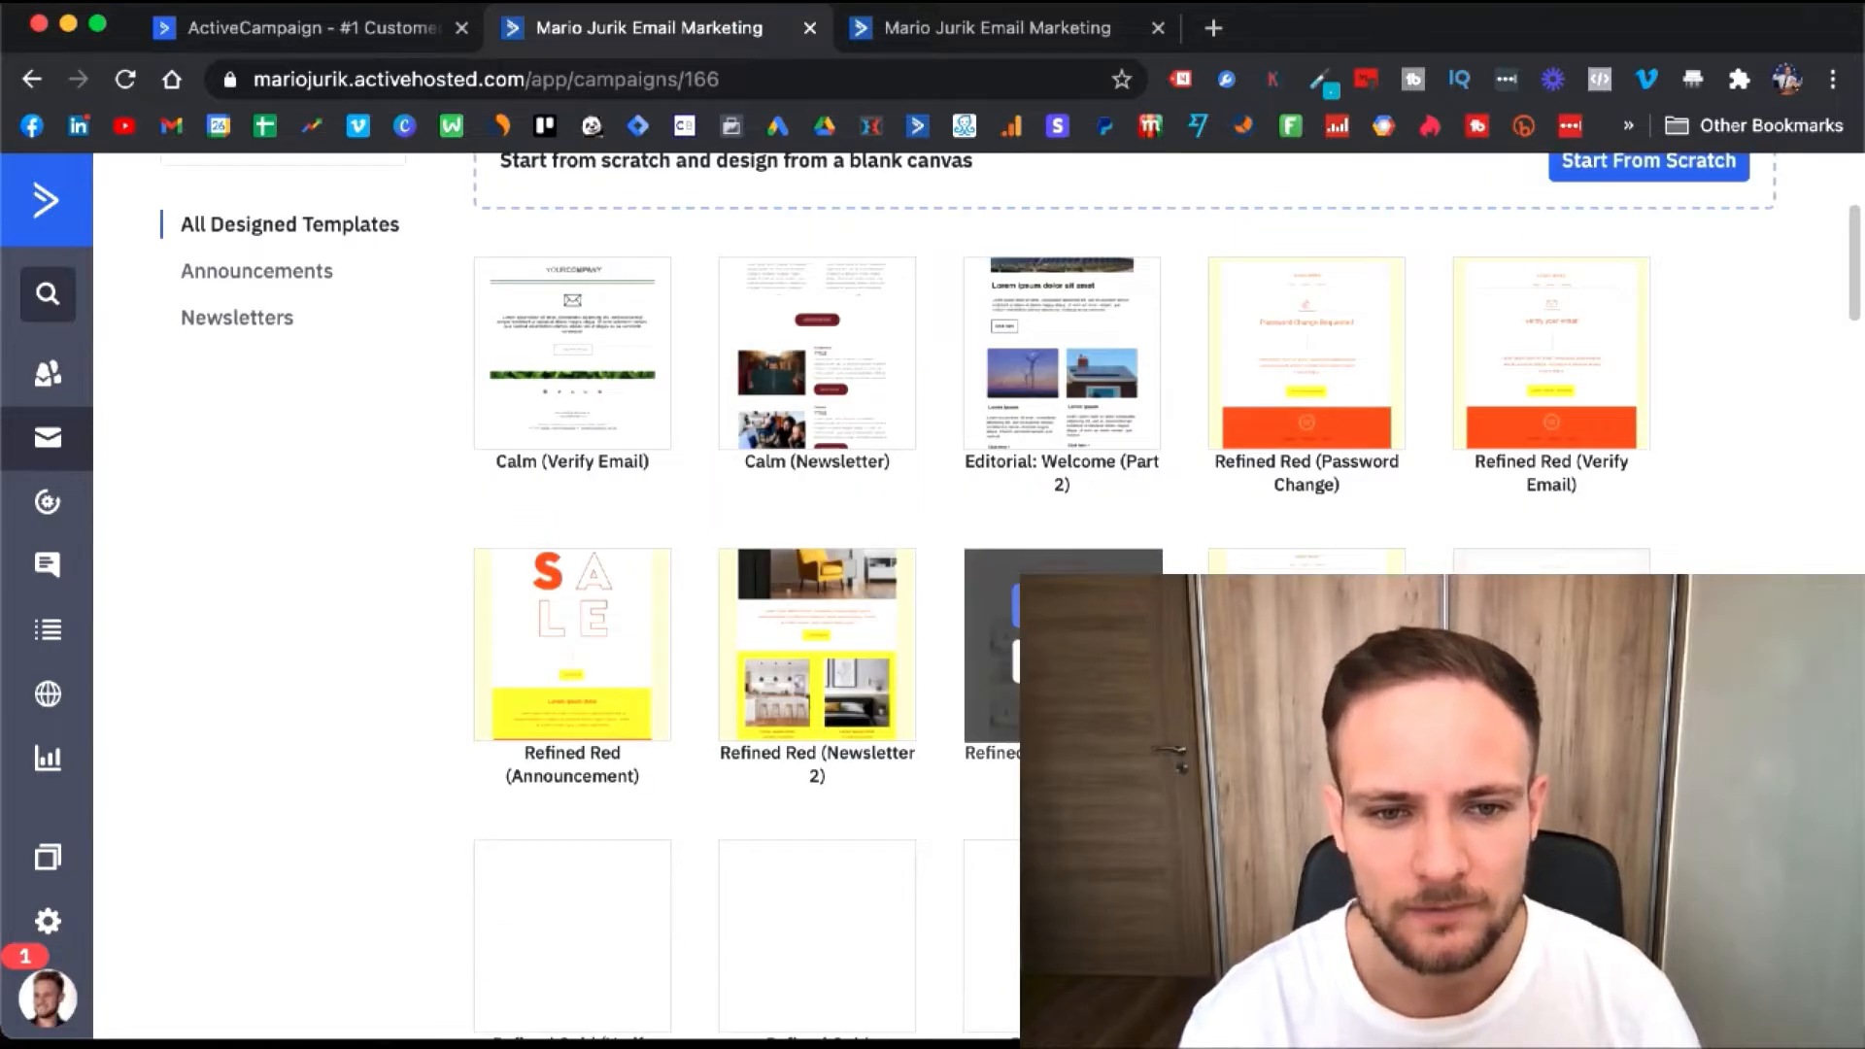
pyautogui.moveTo(811, 320)
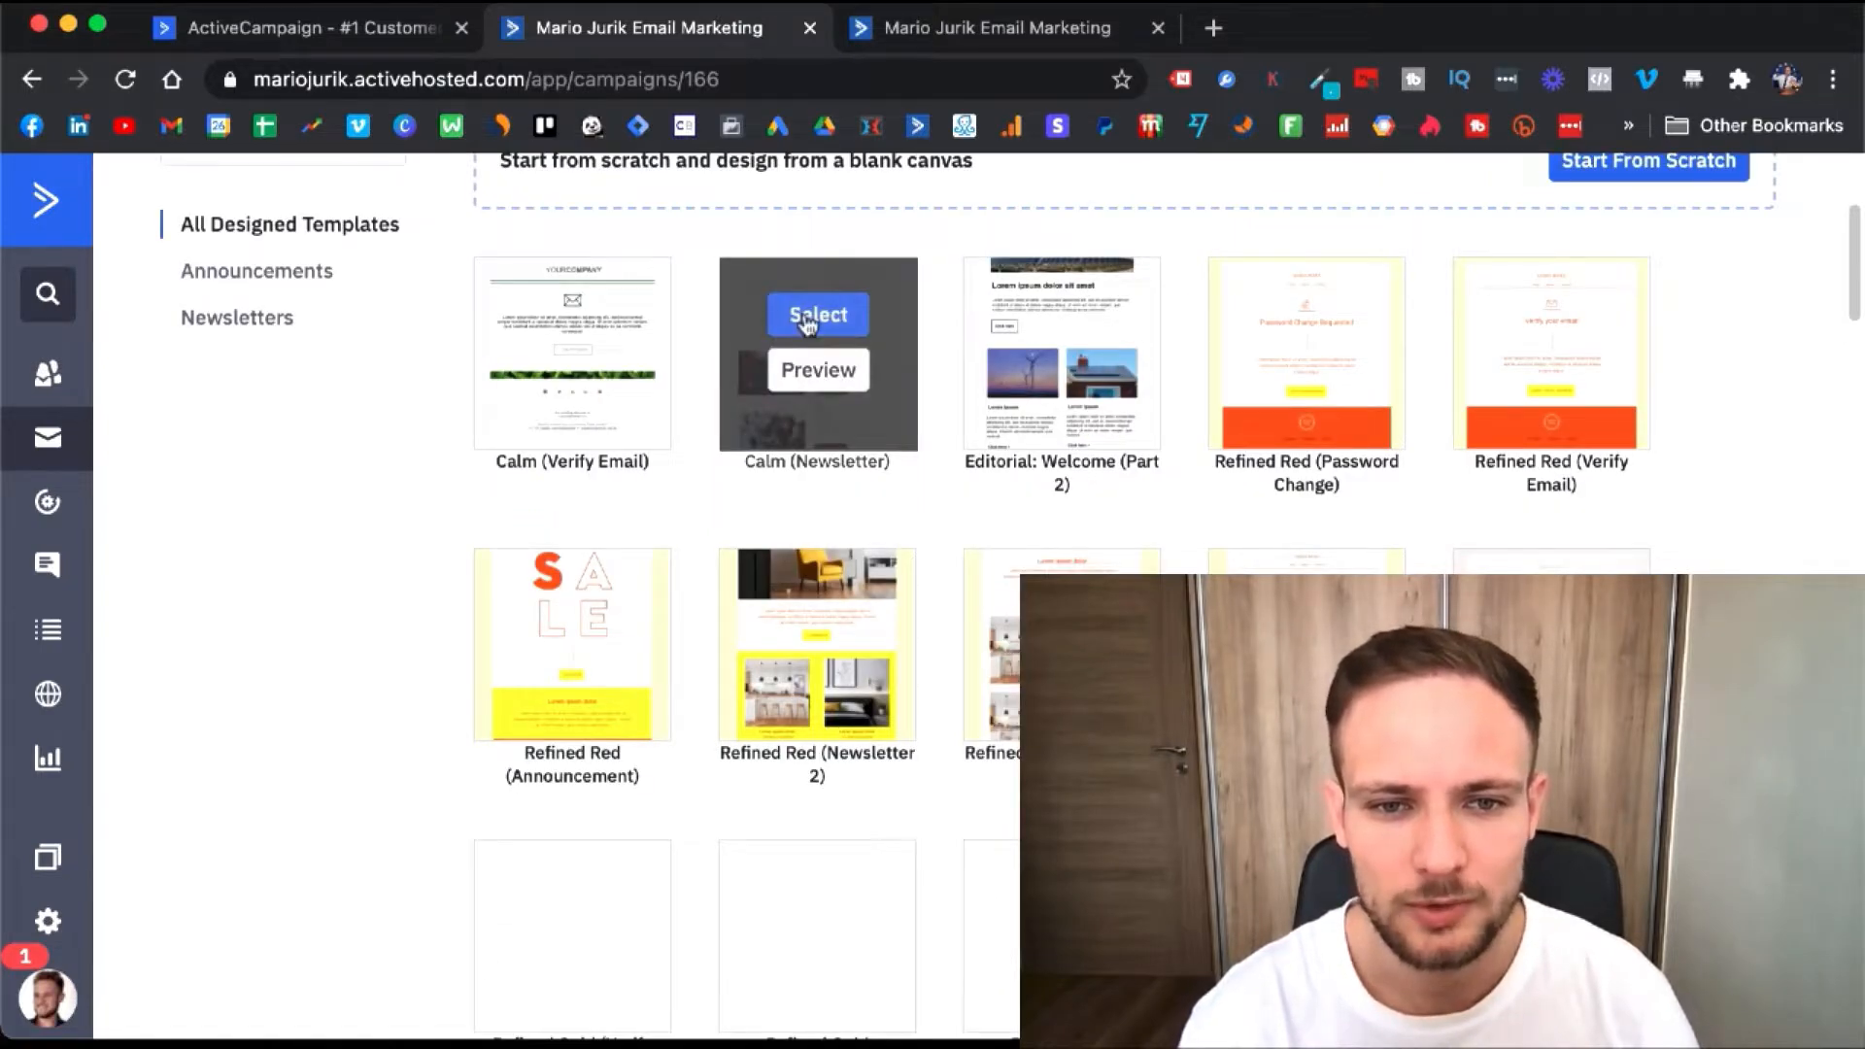
pyautogui.click(812, 317)
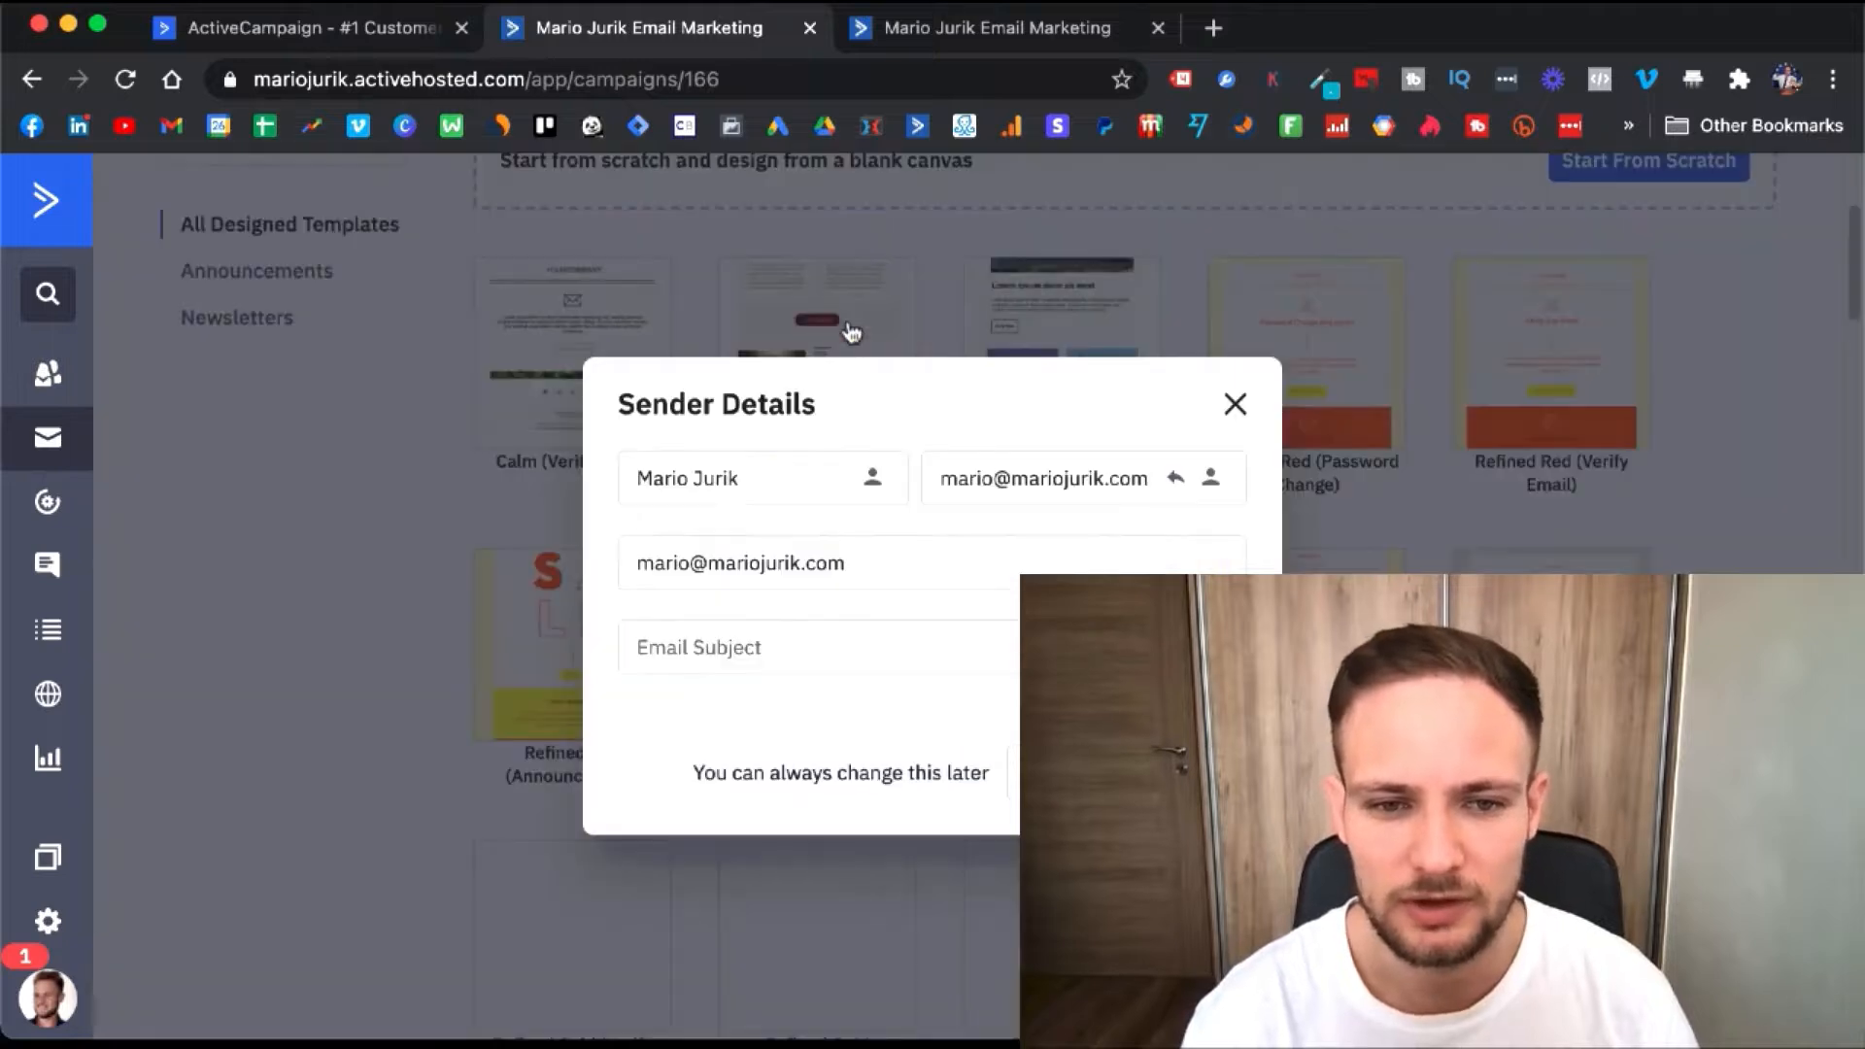
pyautogui.click(1059, 773)
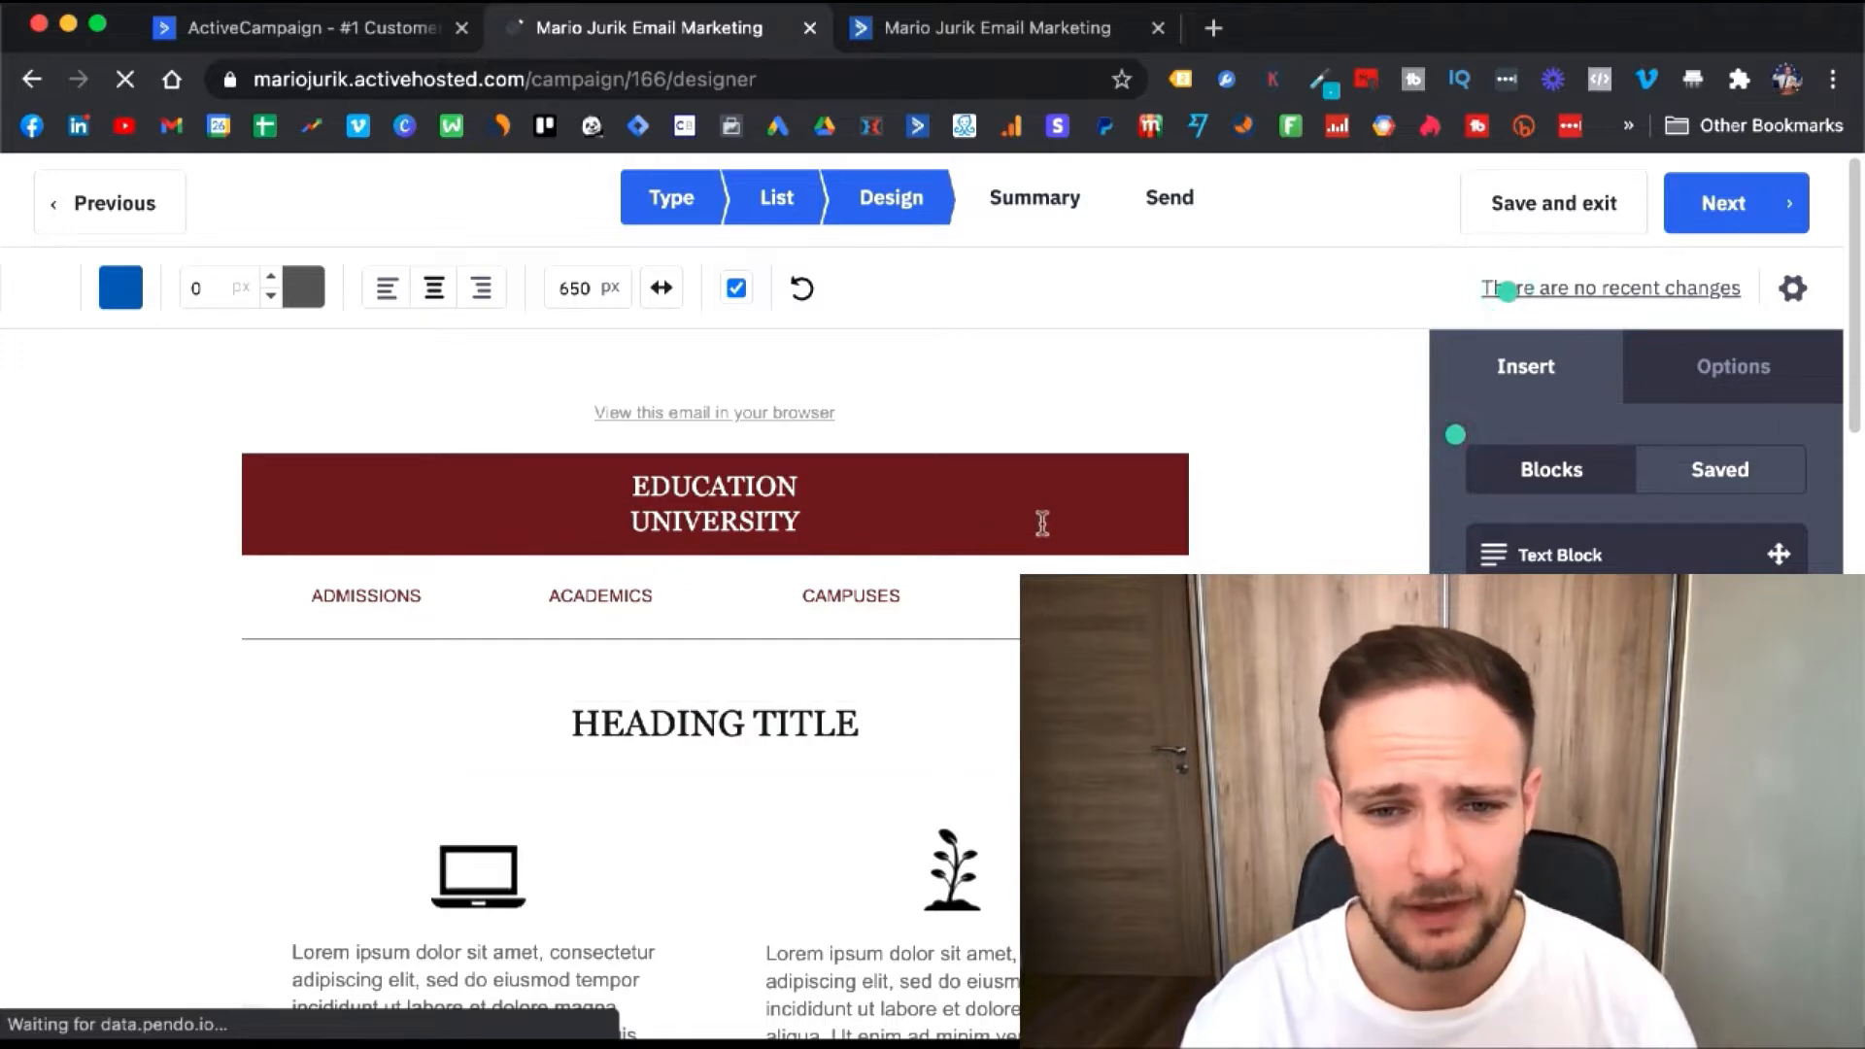
pyautogui.scroll(-2, 1043, 525)
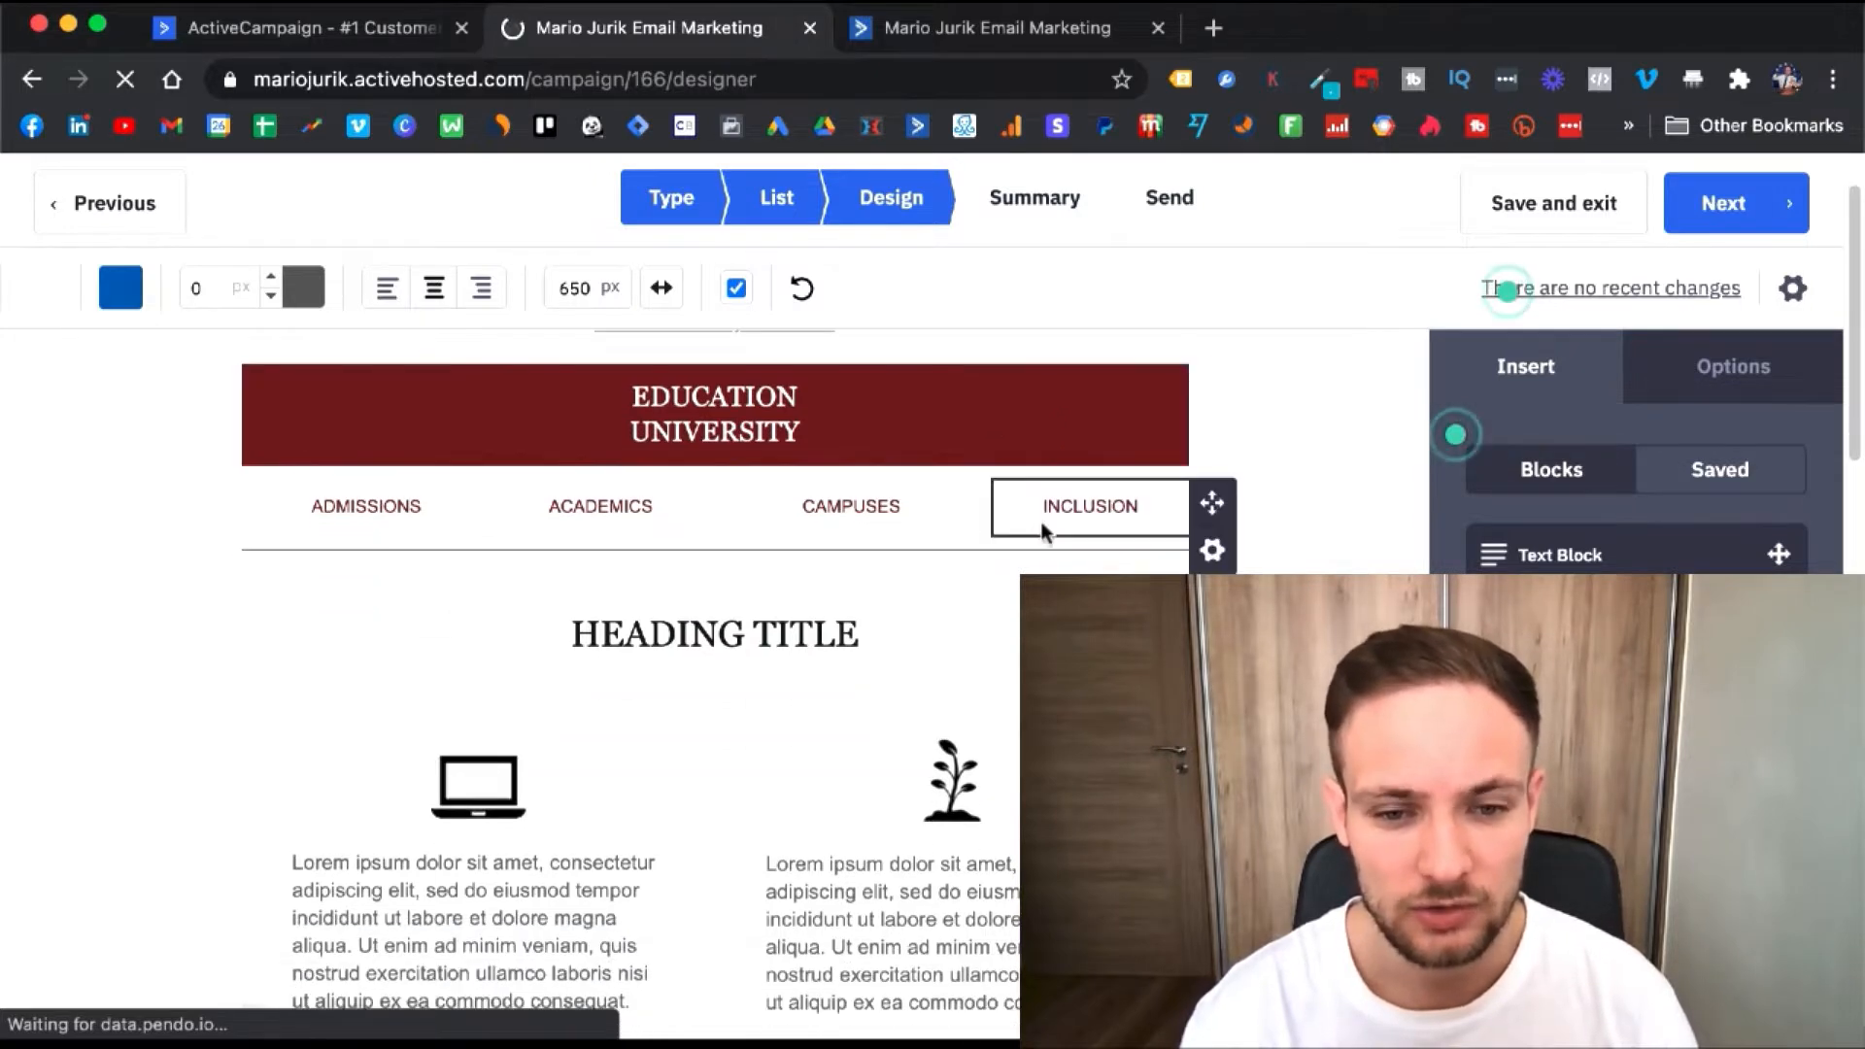
pyautogui.scroll(-5, 1043, 530)
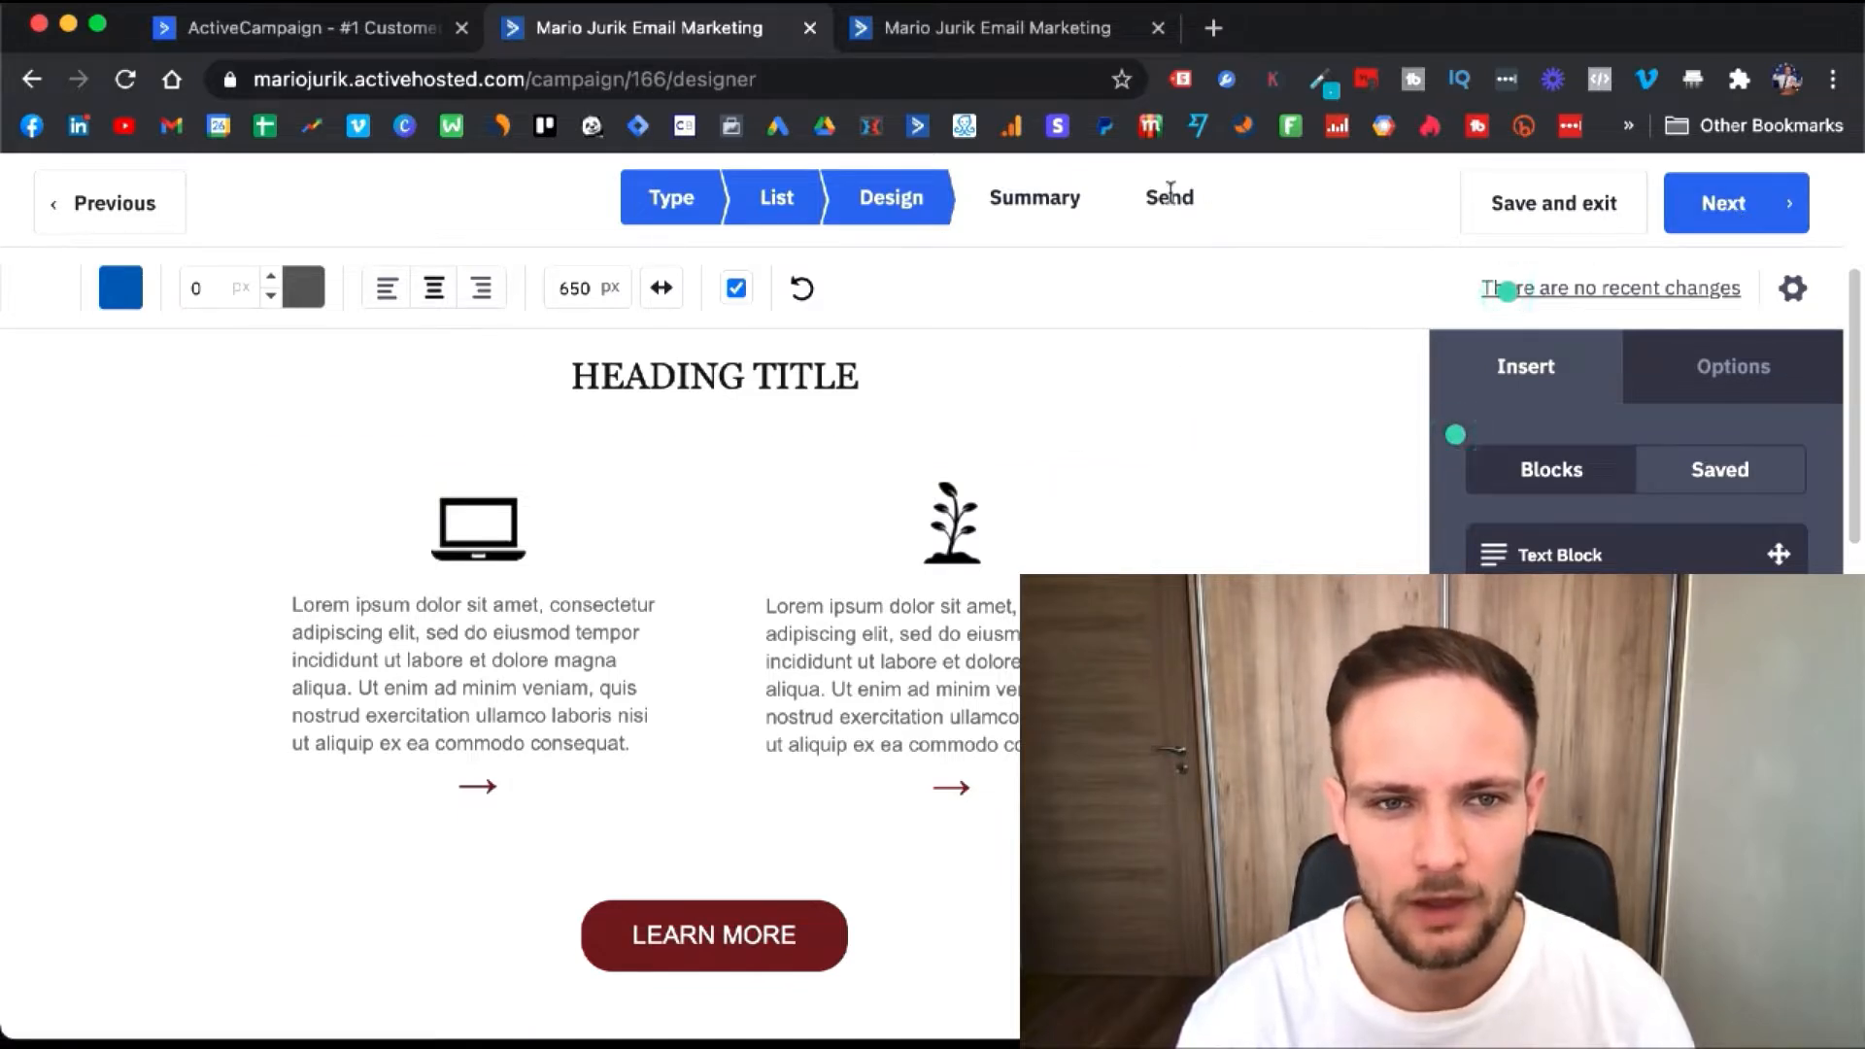
# - Close the campaign designer, then open and cancel the automation import dialog
pyautogui.click(811, 30)
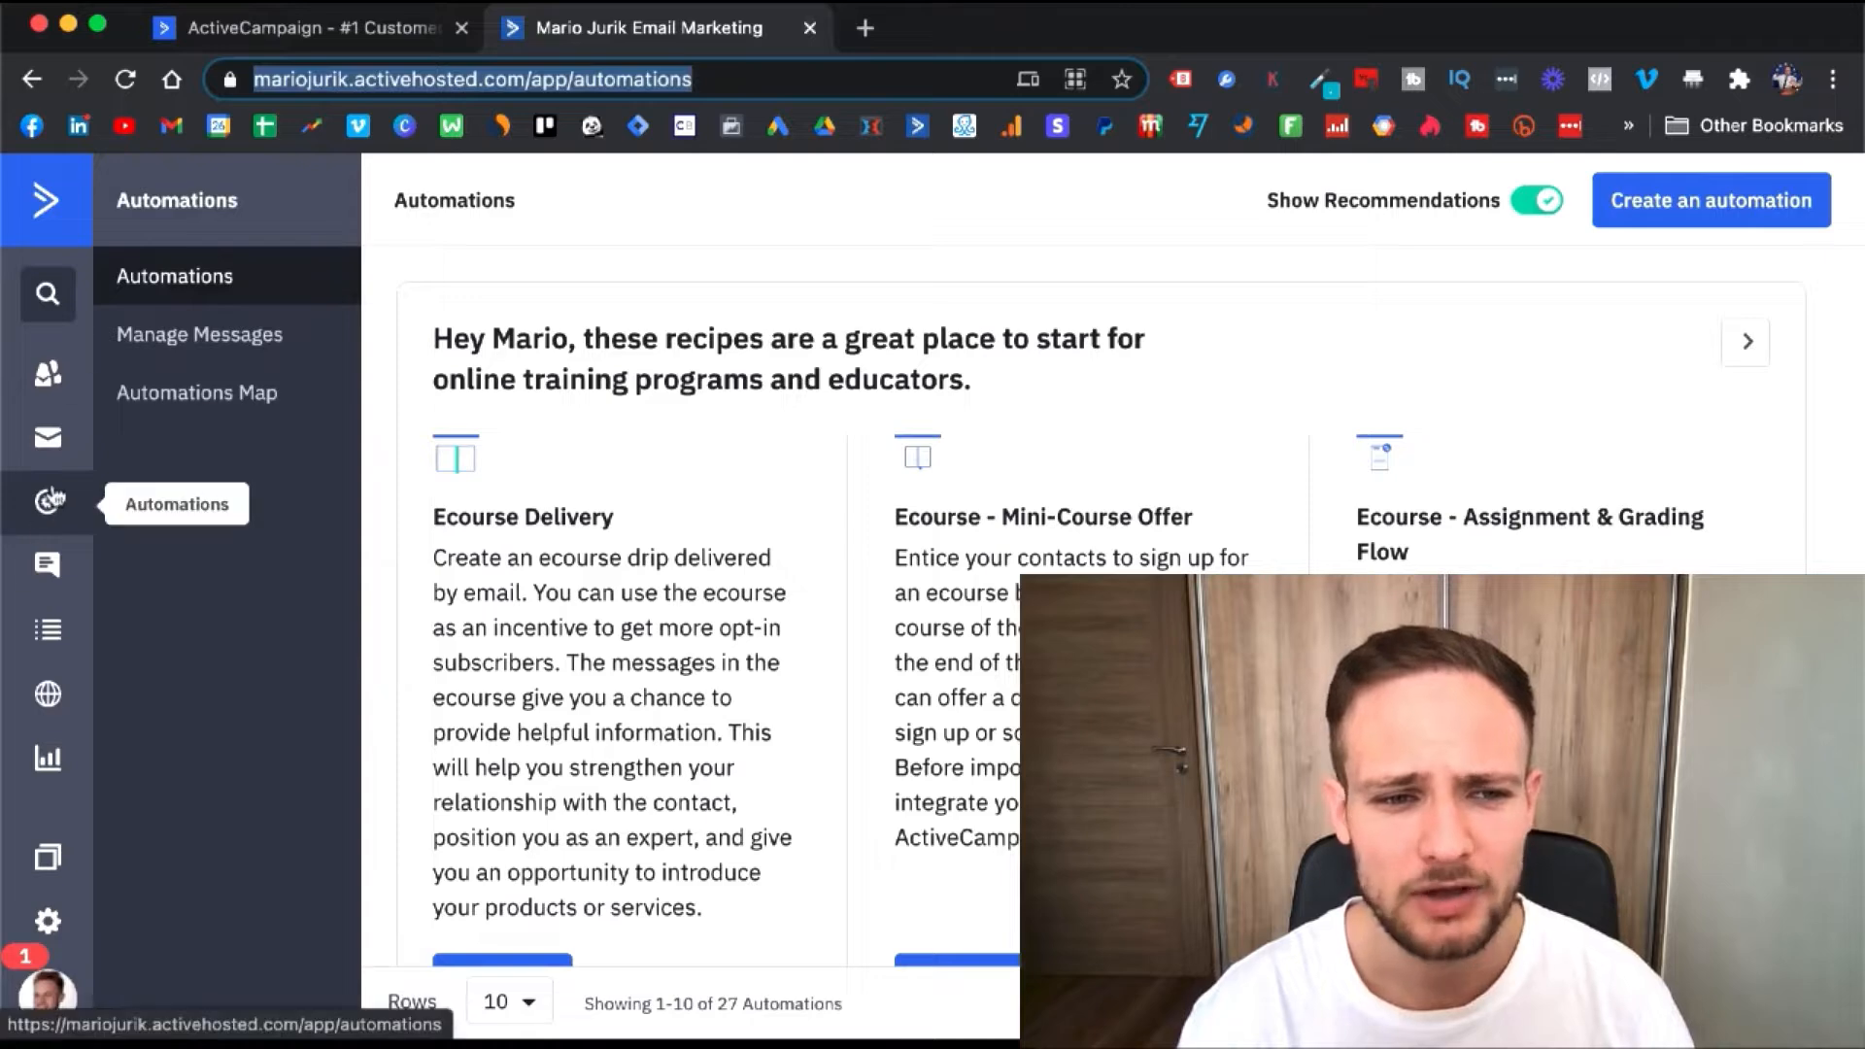
pyautogui.click(1710, 222)
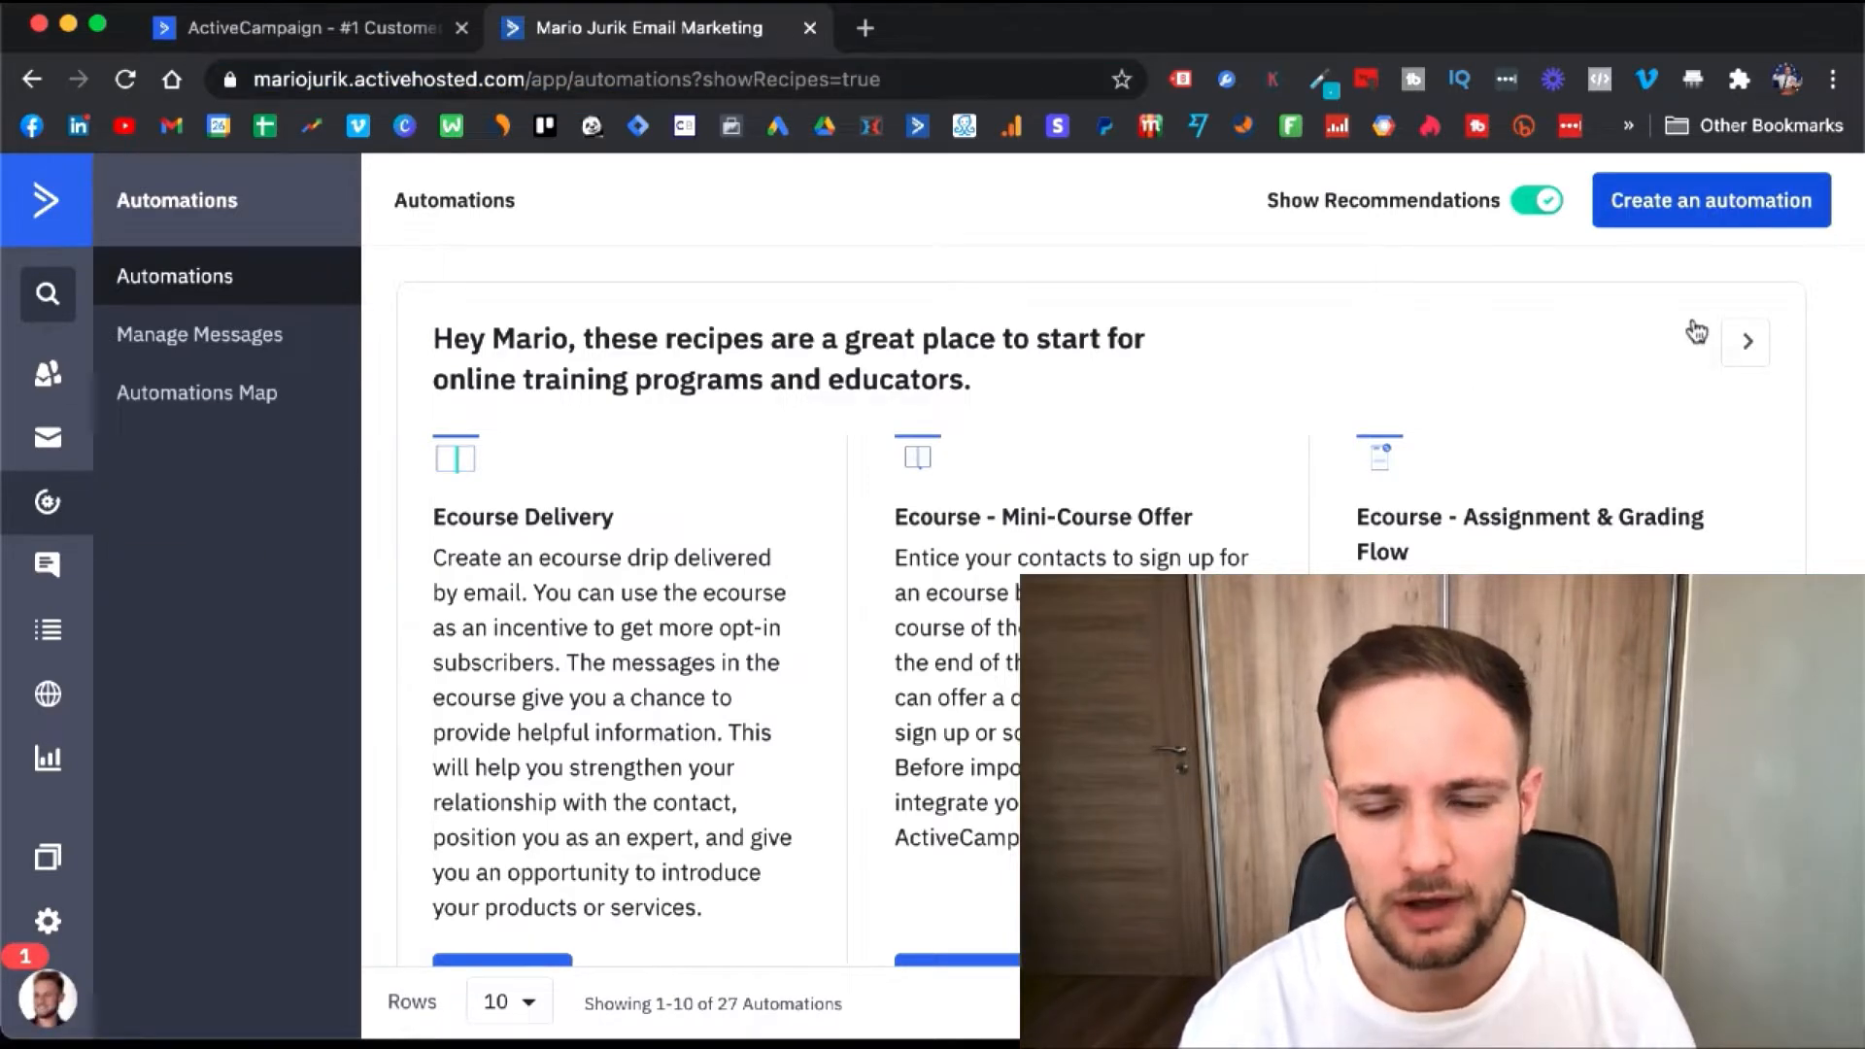
pyautogui.click(1702, 204)
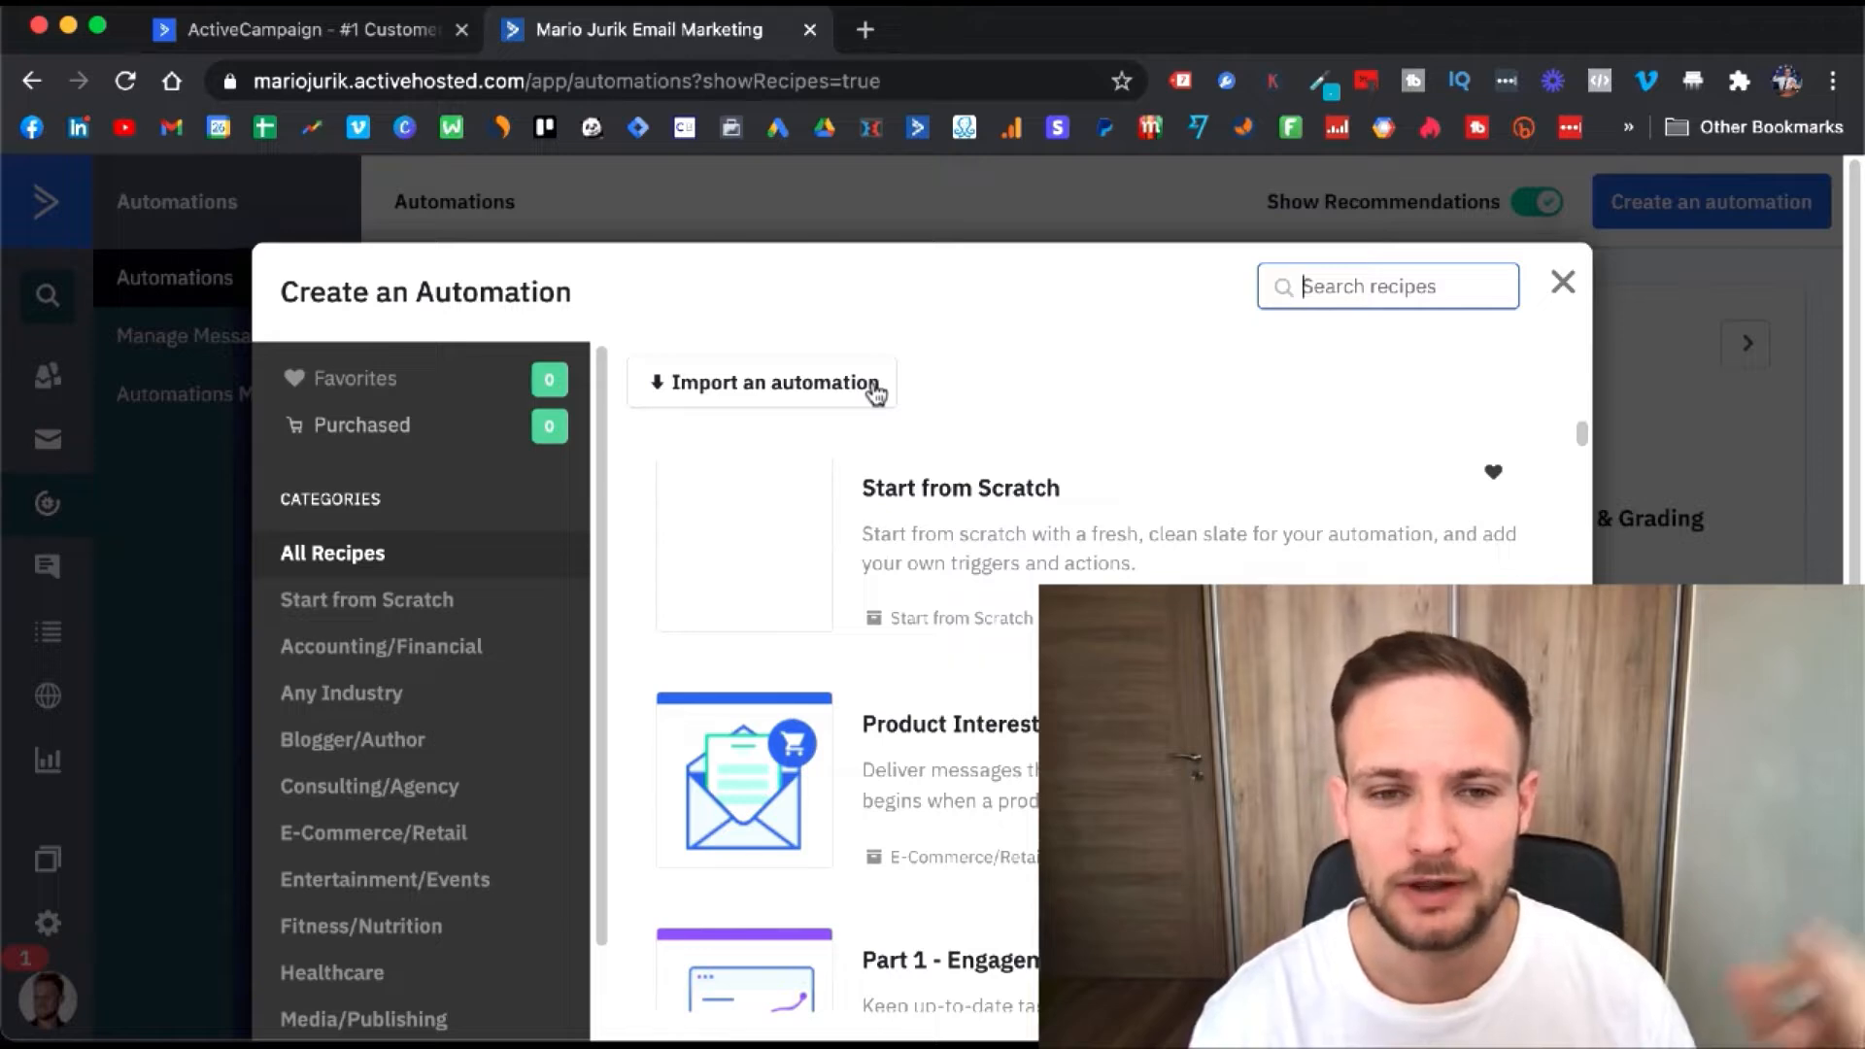
pyautogui.click(730, 399)
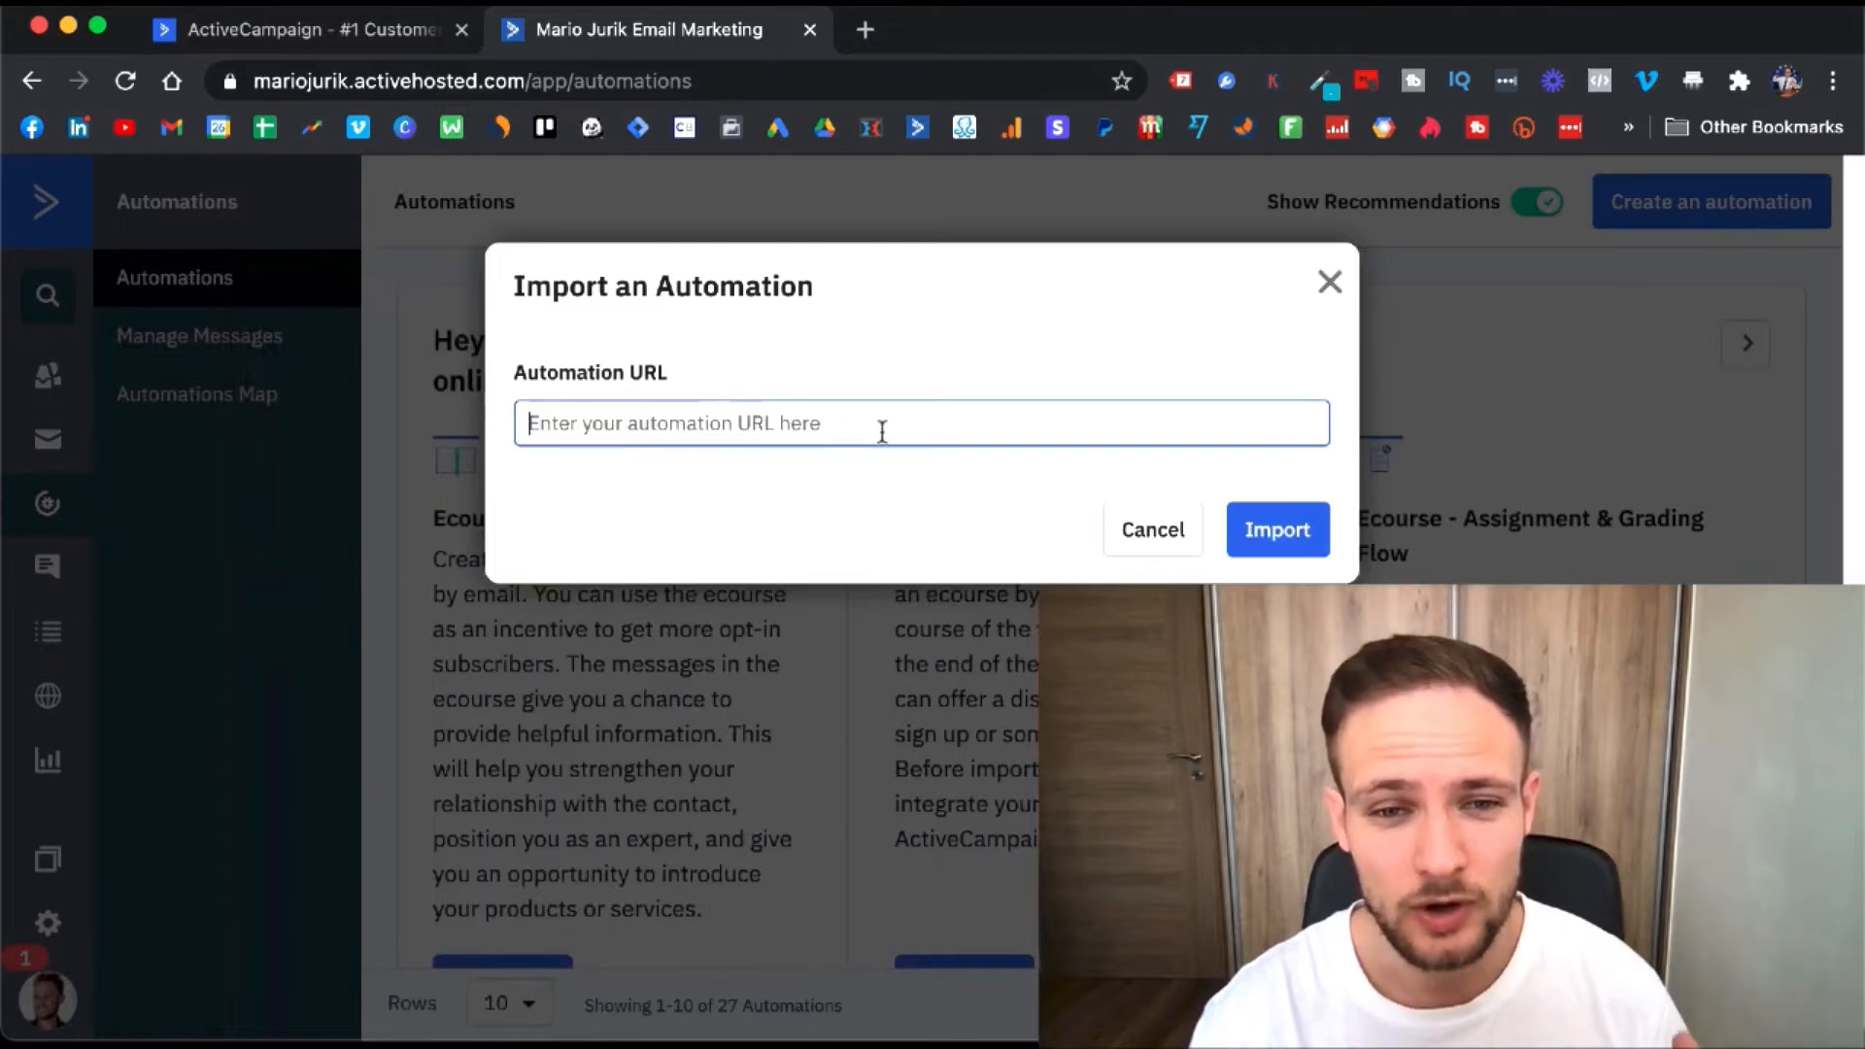
pyautogui.click(1195, 542)
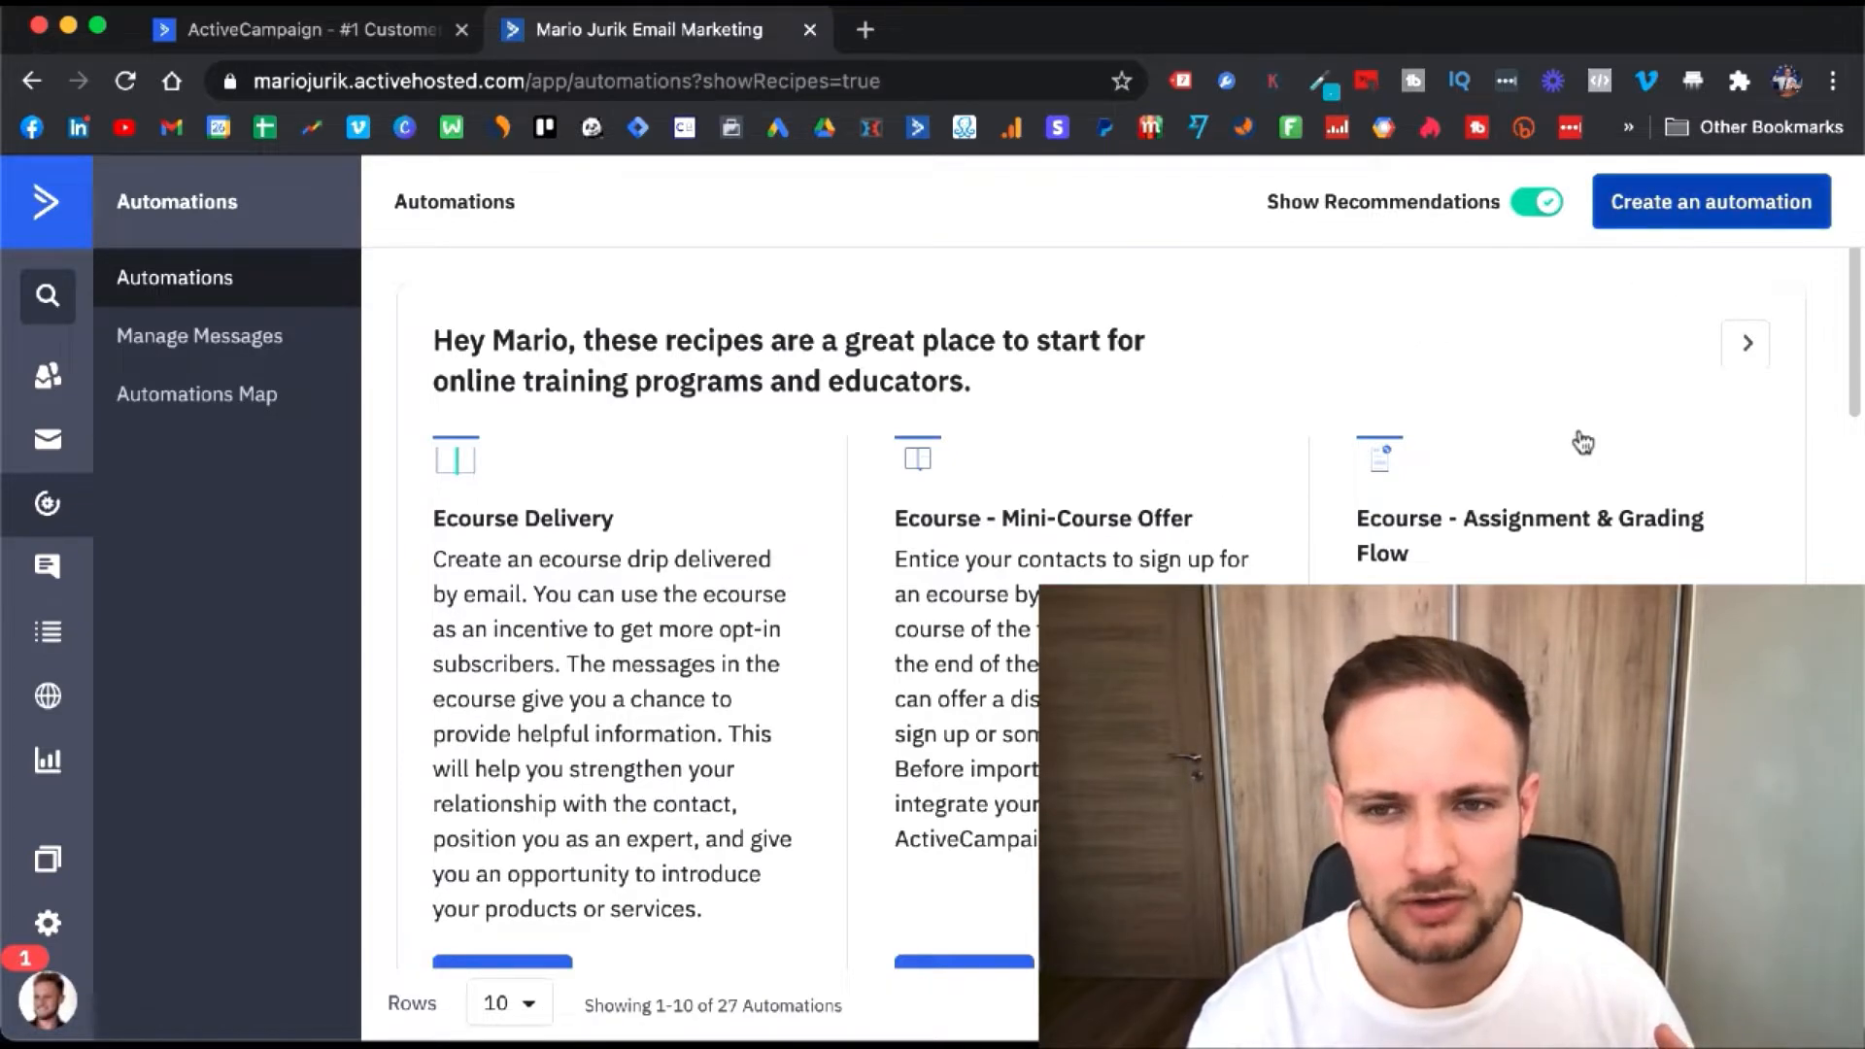
# - Create a blank automation from the Start from Scratch recipe
pyautogui.click(1688, 216)
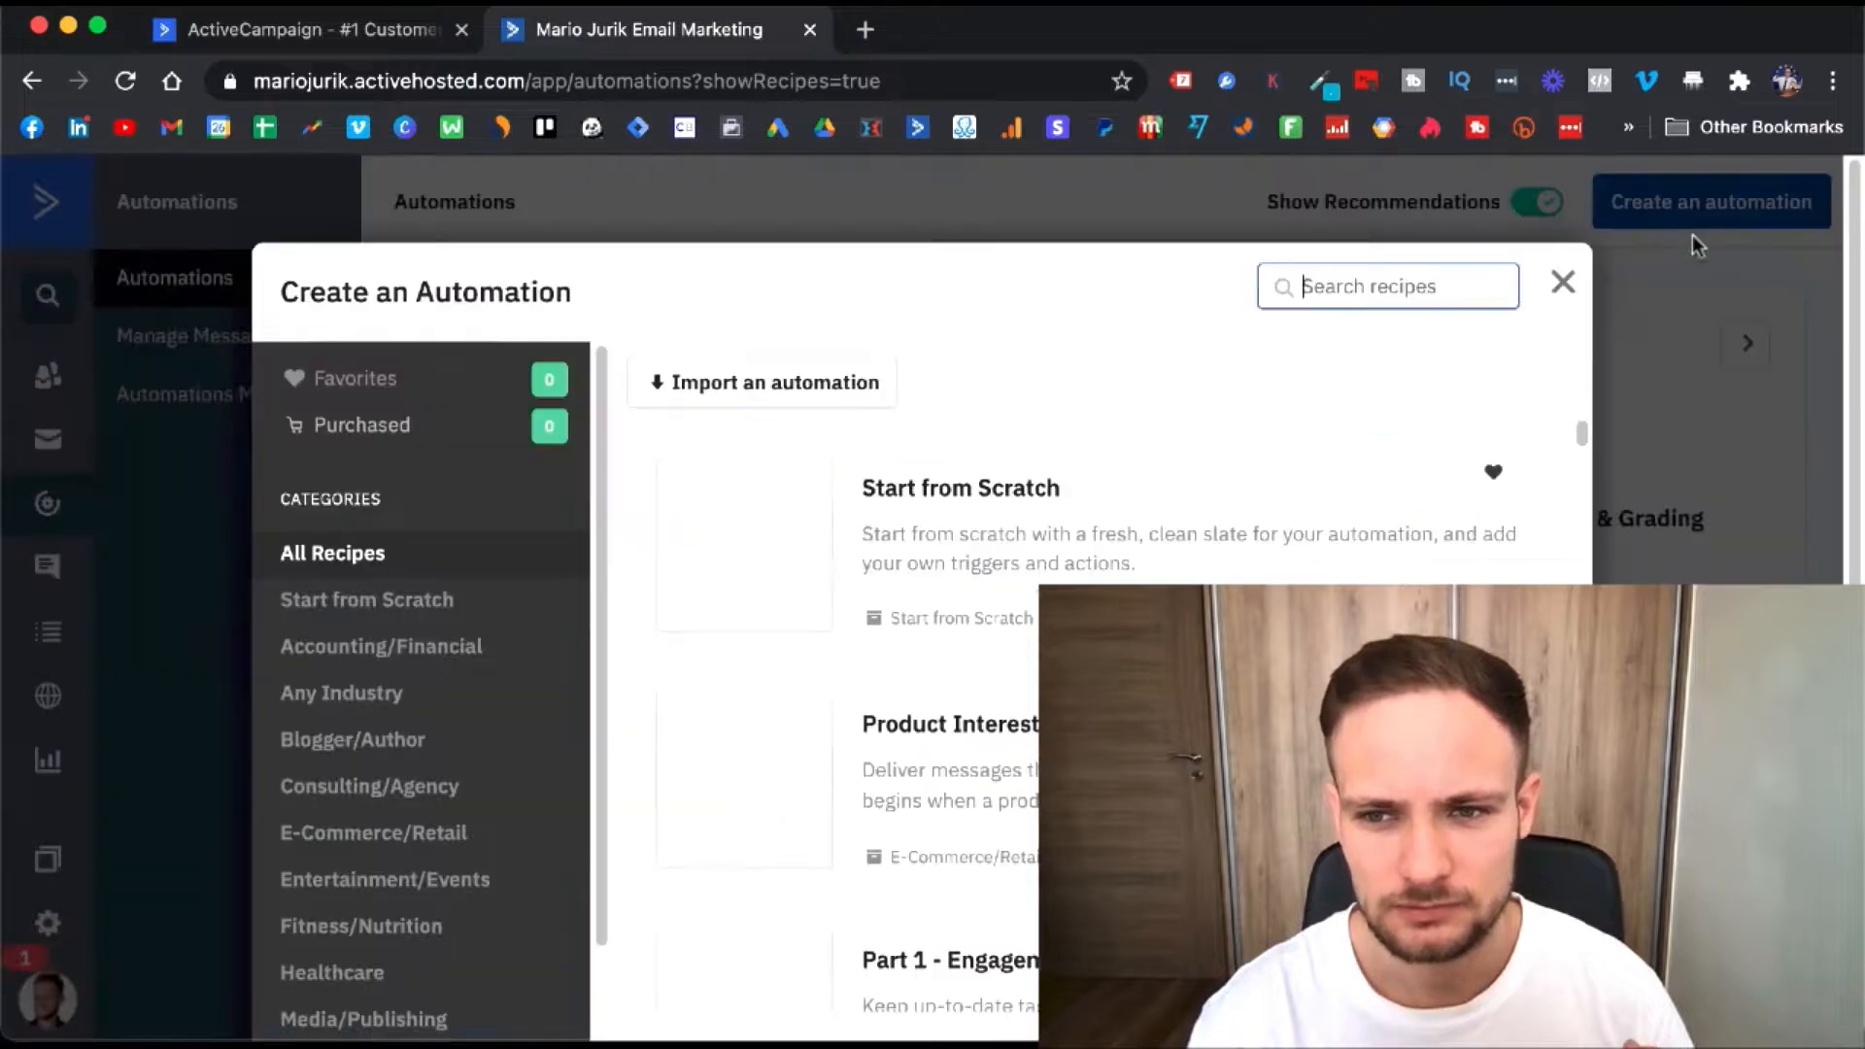
pyautogui.click(780, 529)
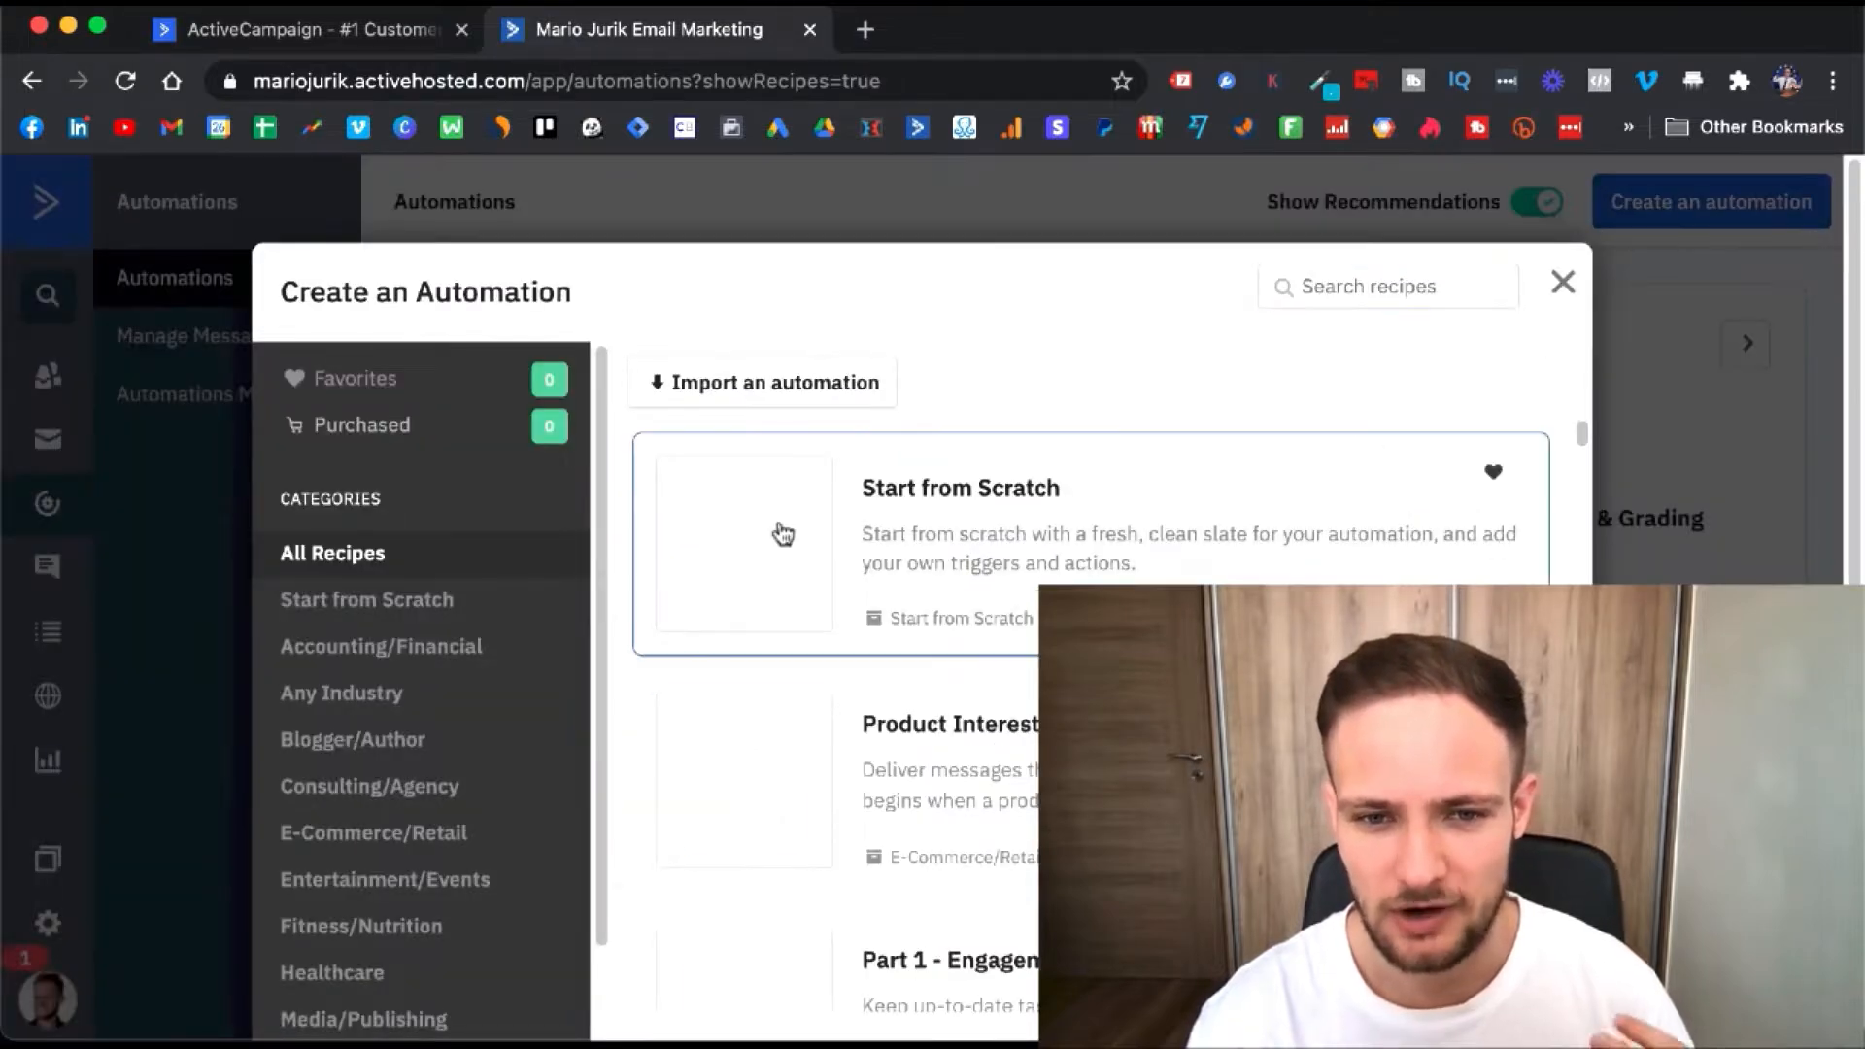
pyautogui.scroll(-2, 782, 534)
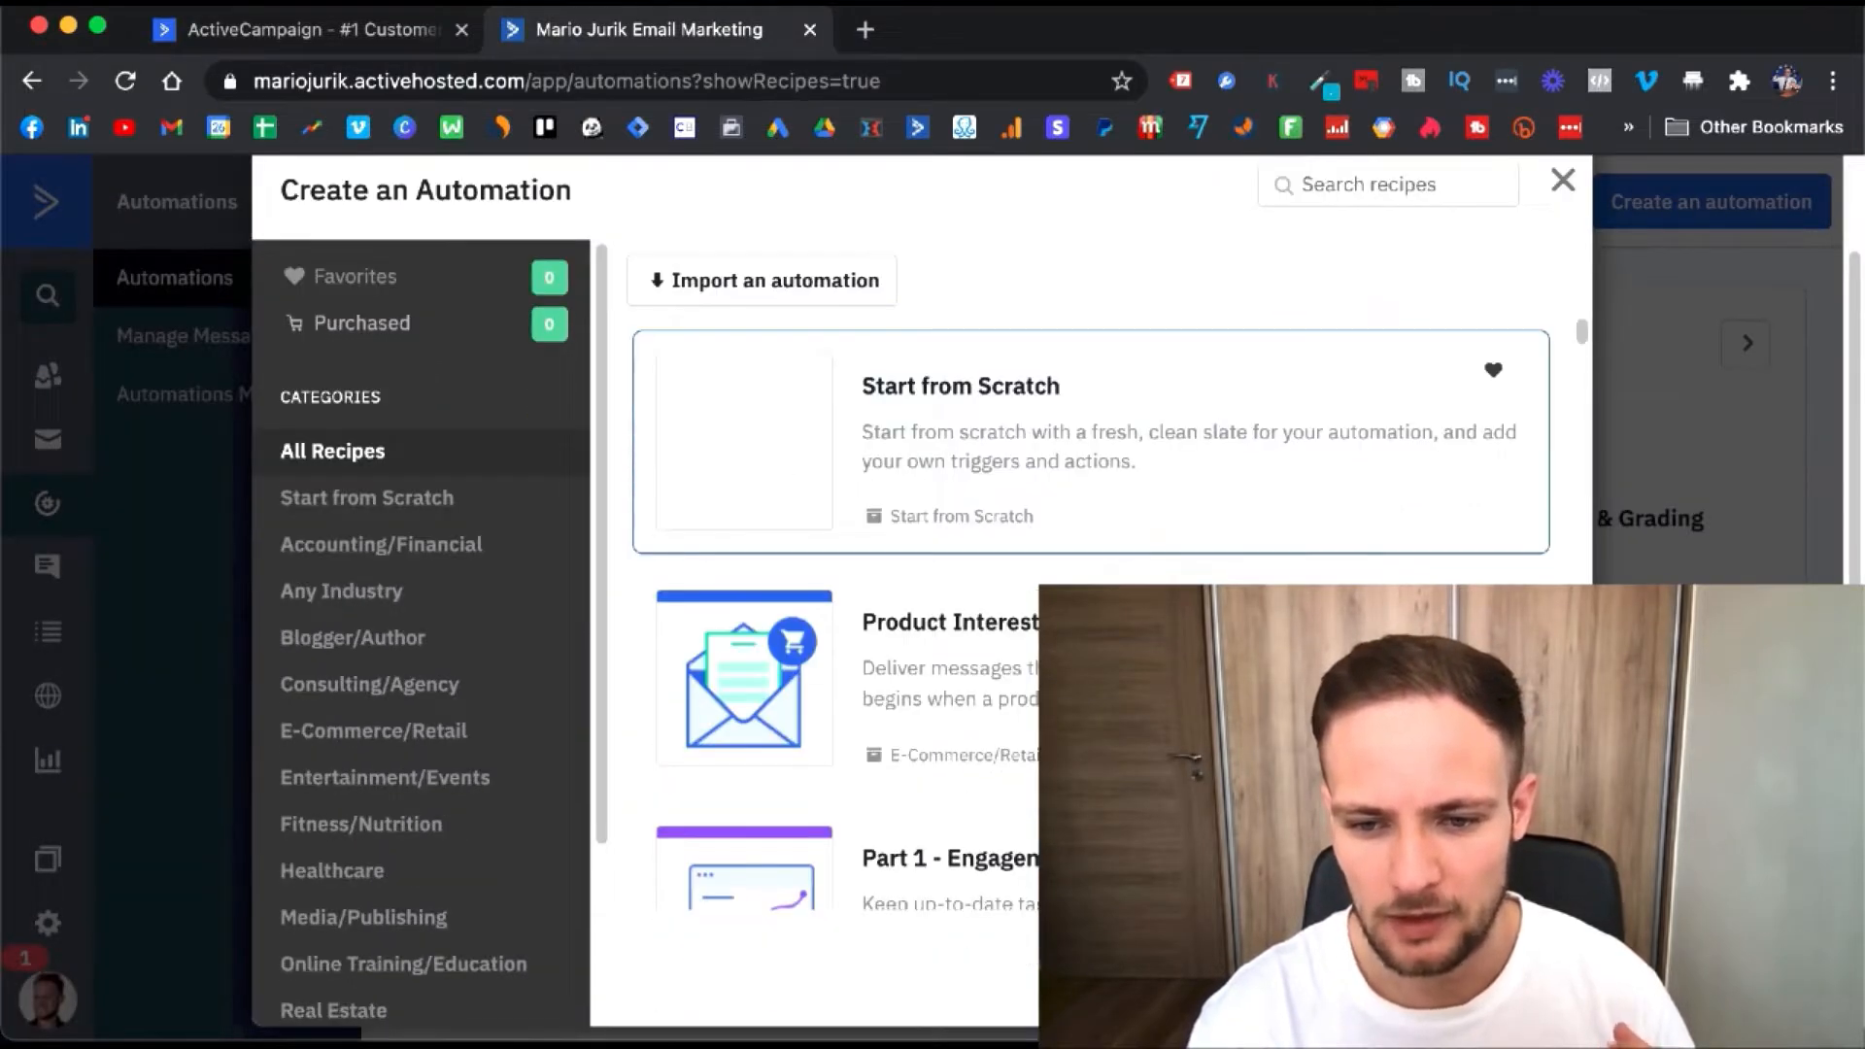
pyautogui.click(1514, 970)
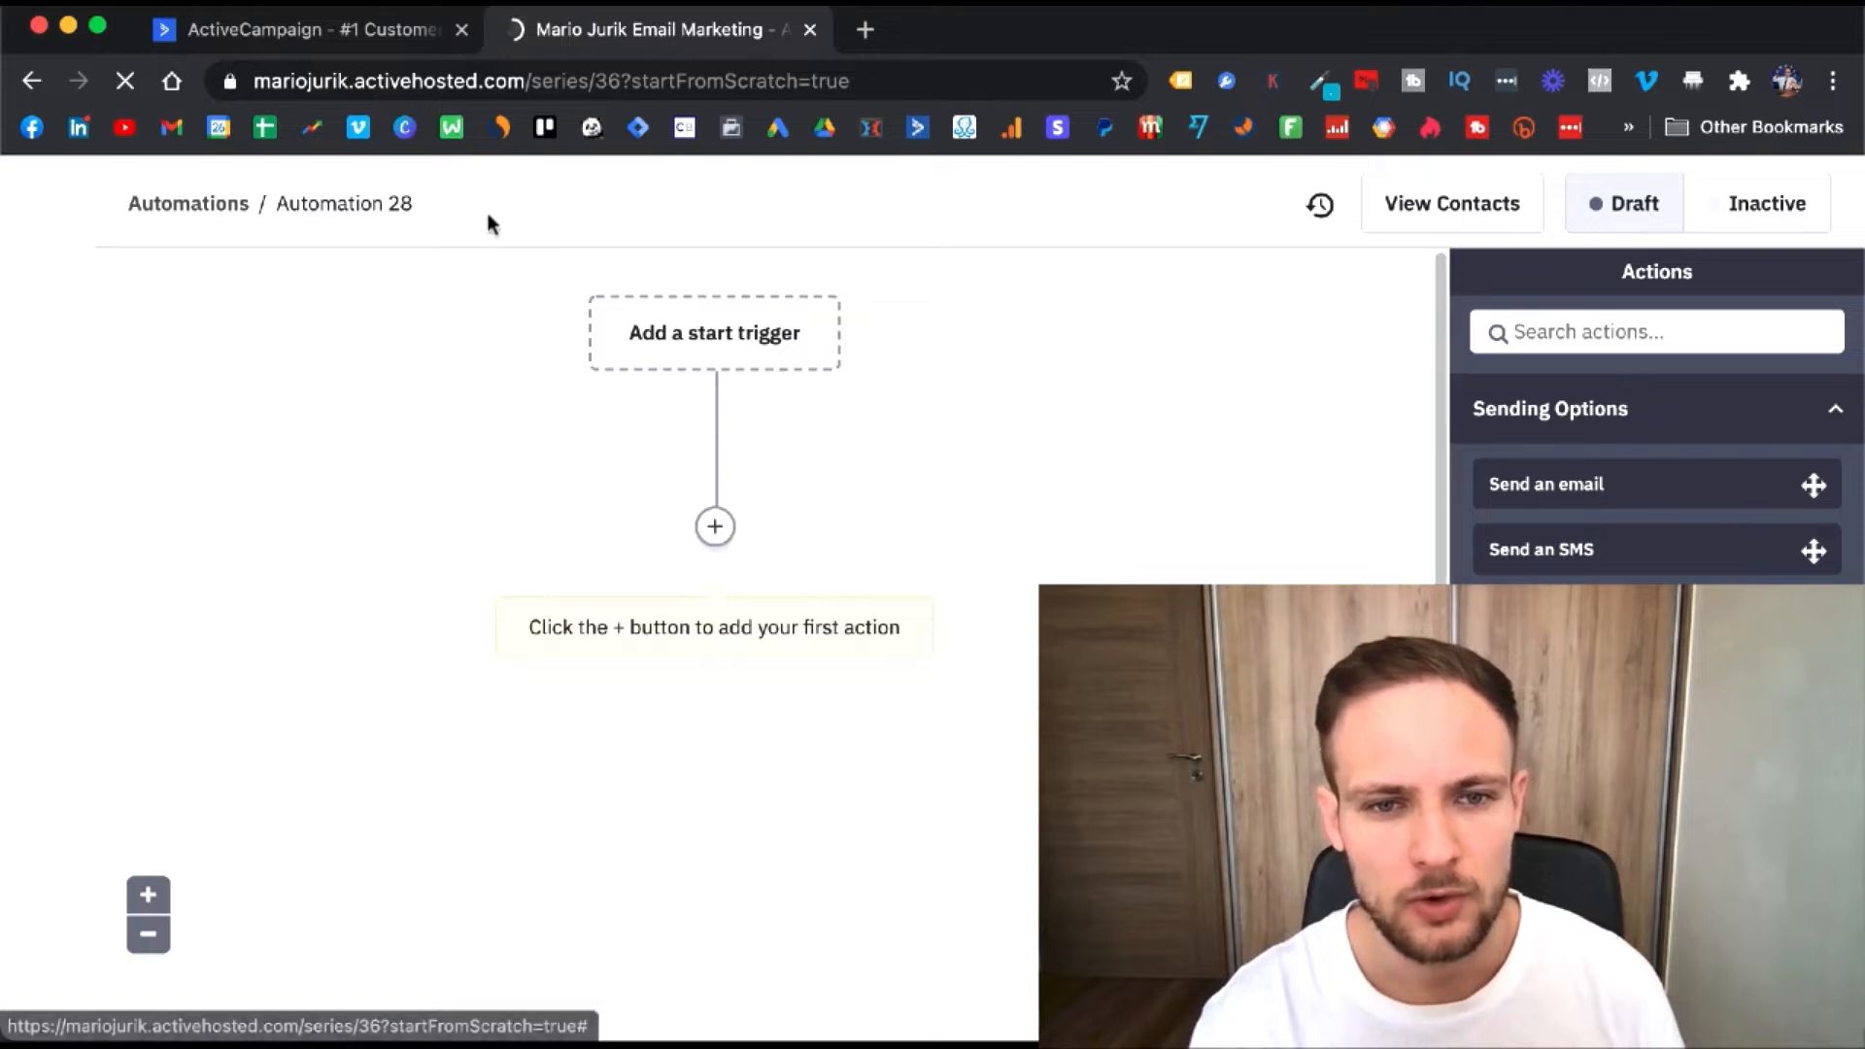
# - Set Automation 28's start trigger to the tag 'test' being added to a contact
pyautogui.click(719, 340)
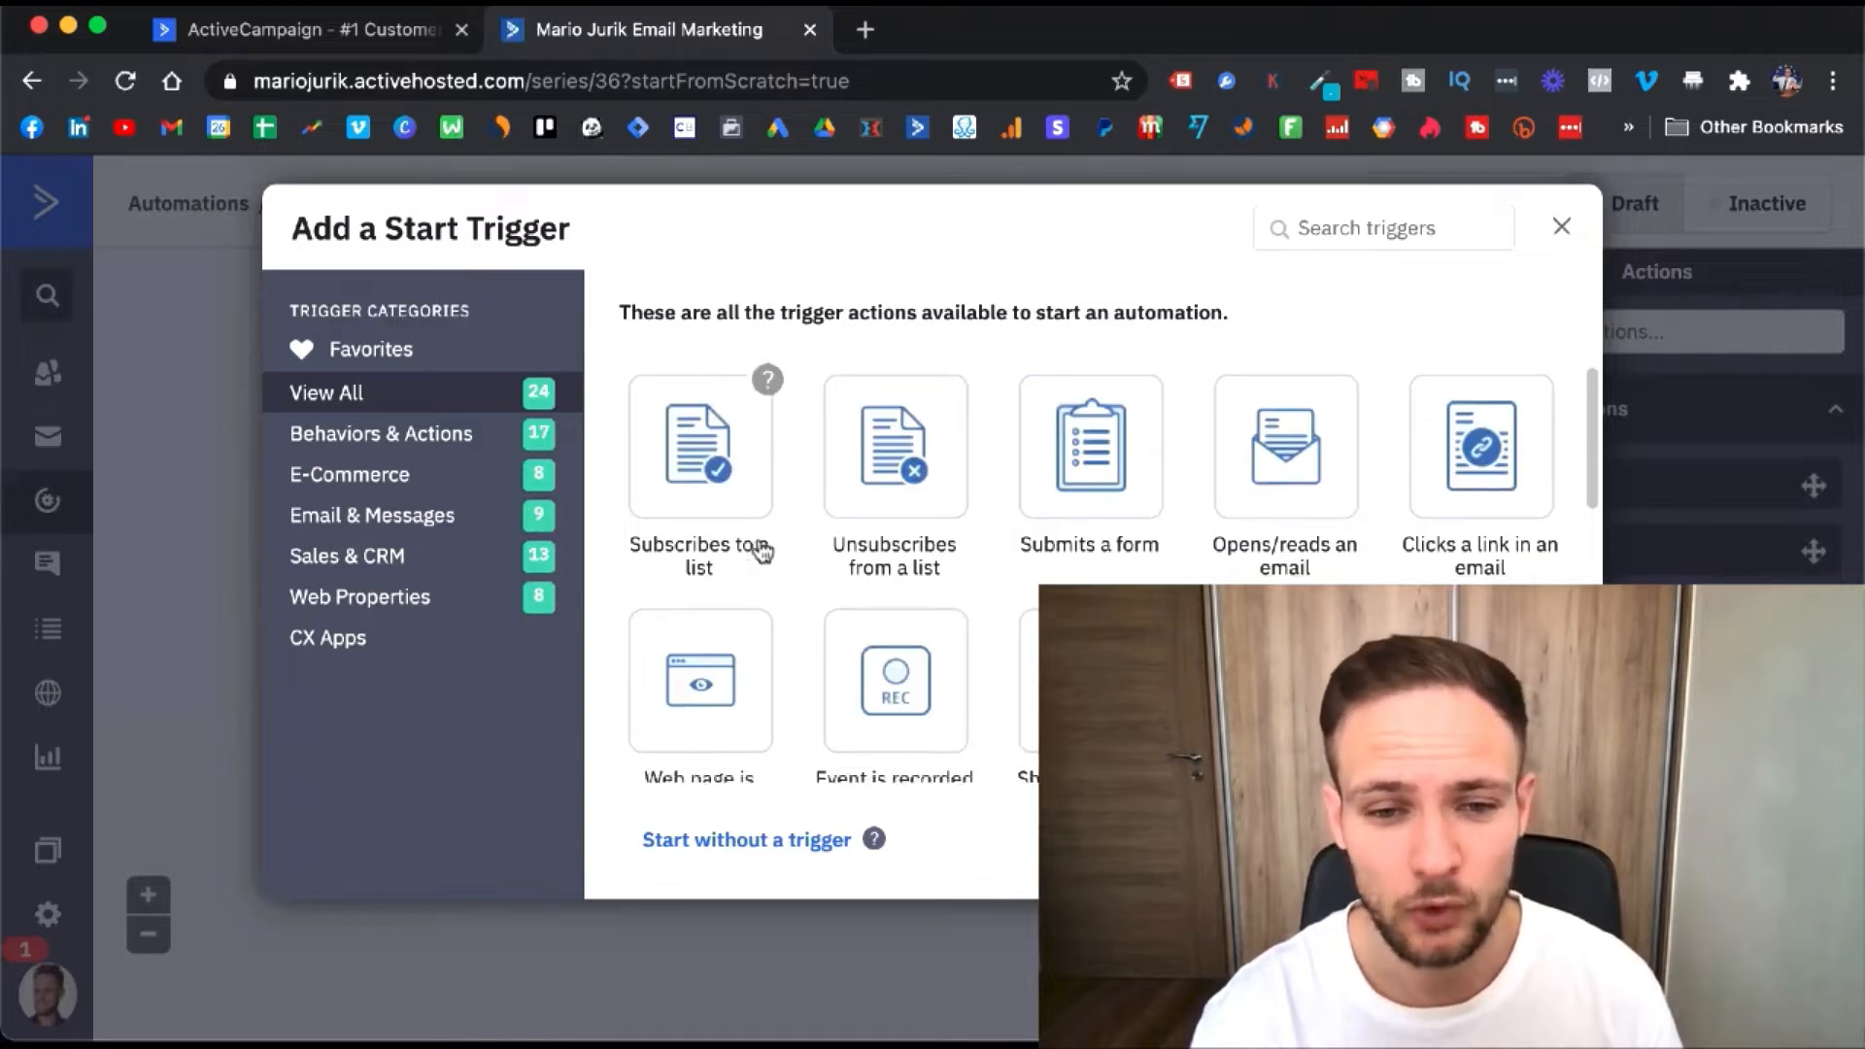
pyautogui.scroll(-1, 759, 545)
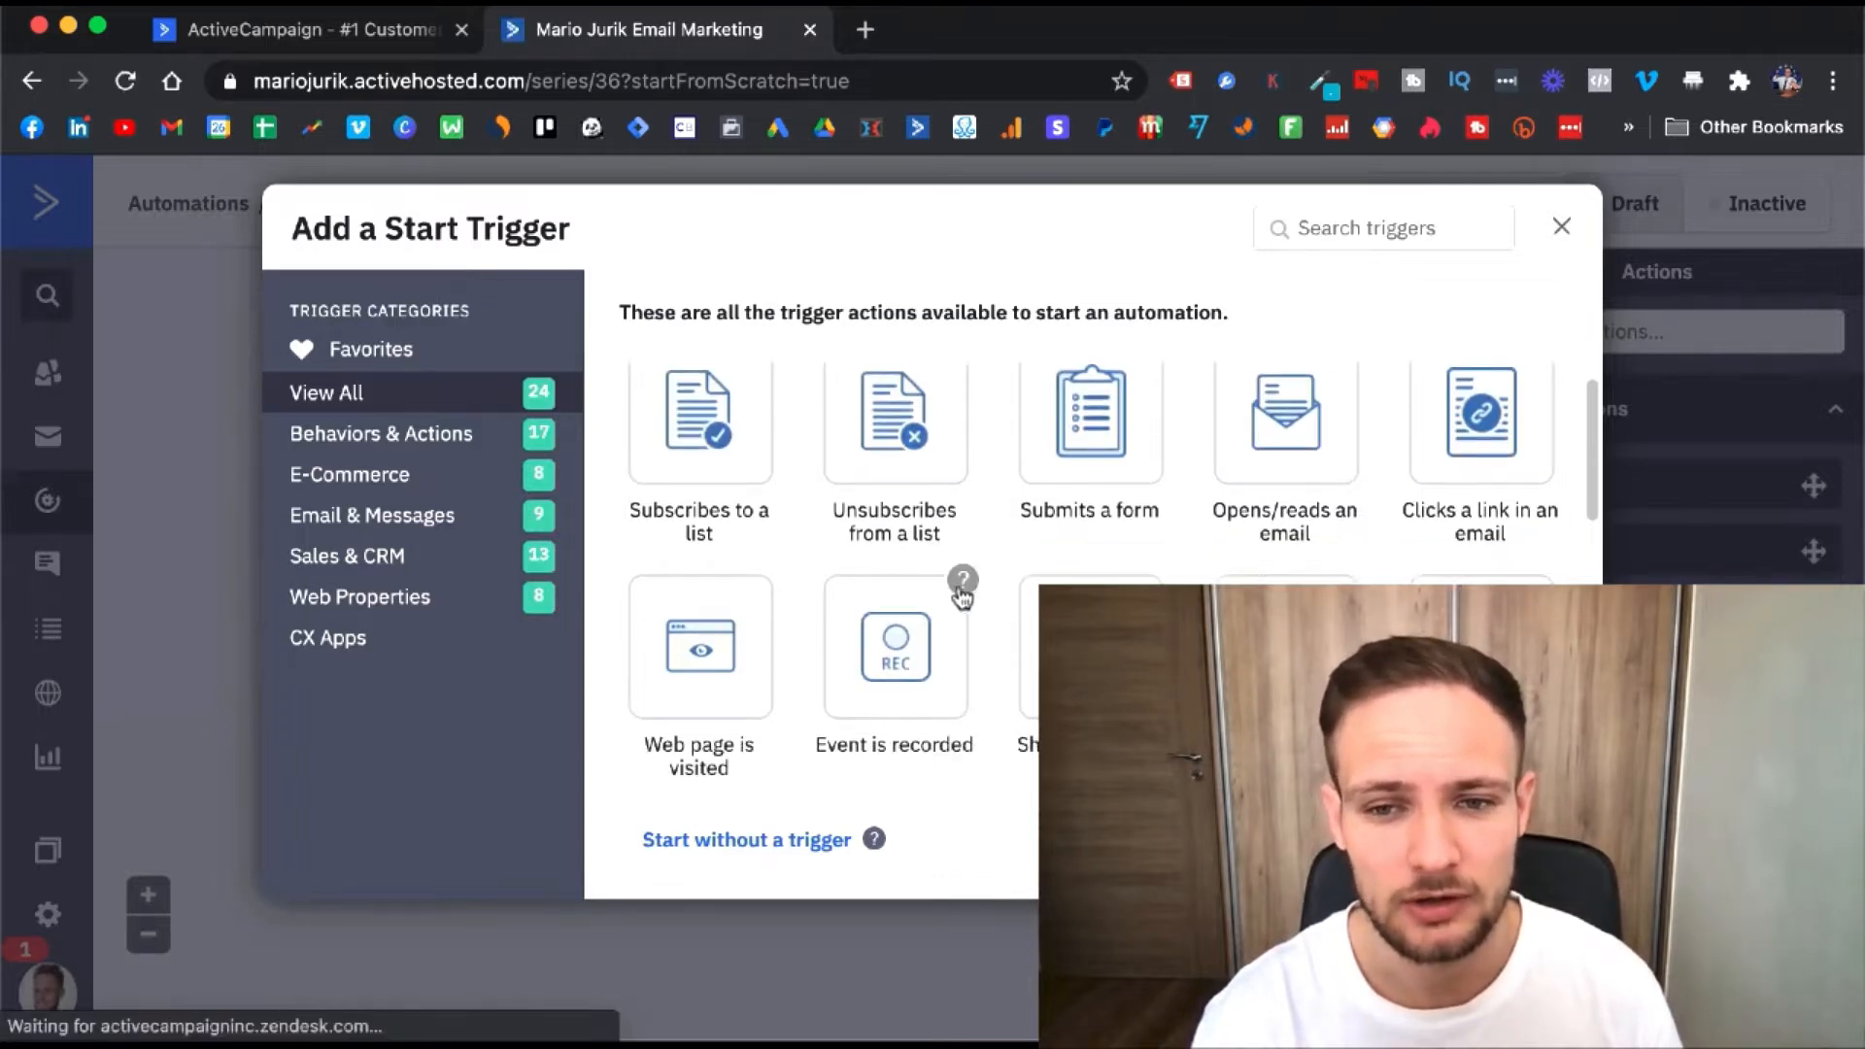
pyautogui.scroll(-3, 962, 583)
pyautogui.moveTo(964, 597)
pyautogui.click(767, 608)
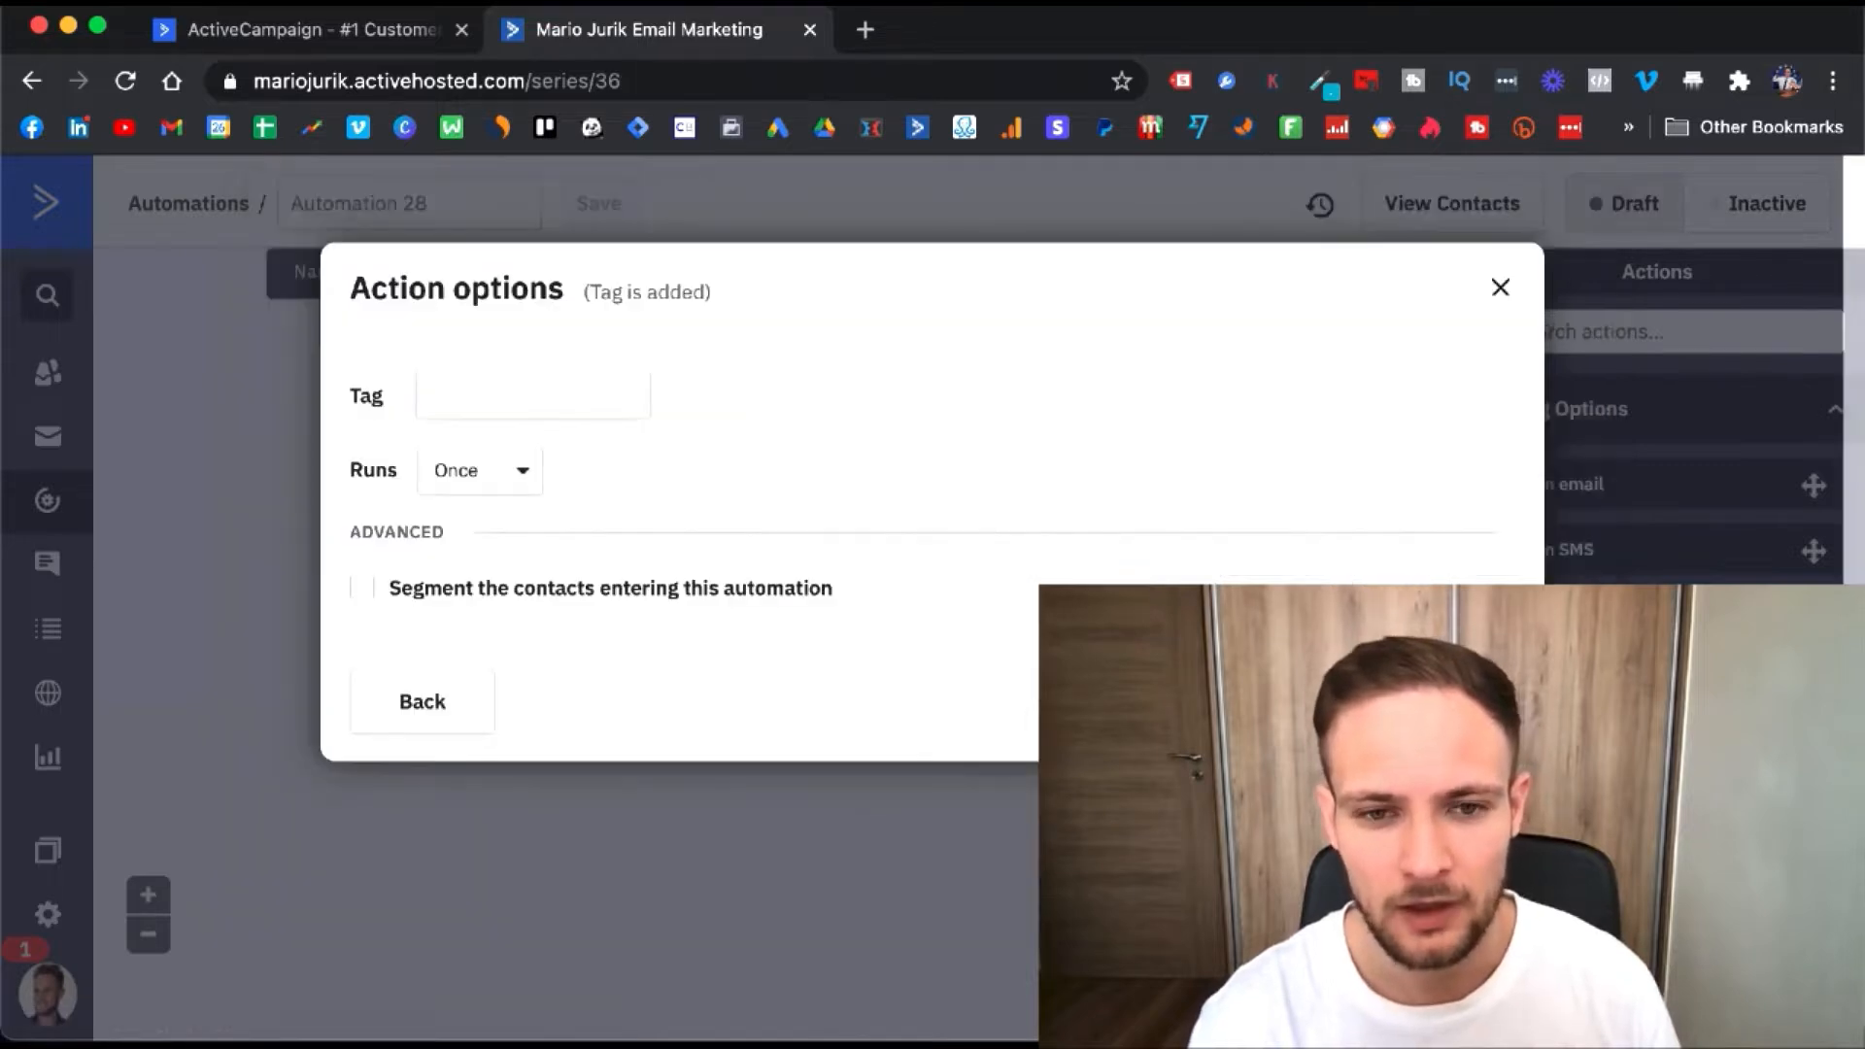
pyautogui.click(597, 396)
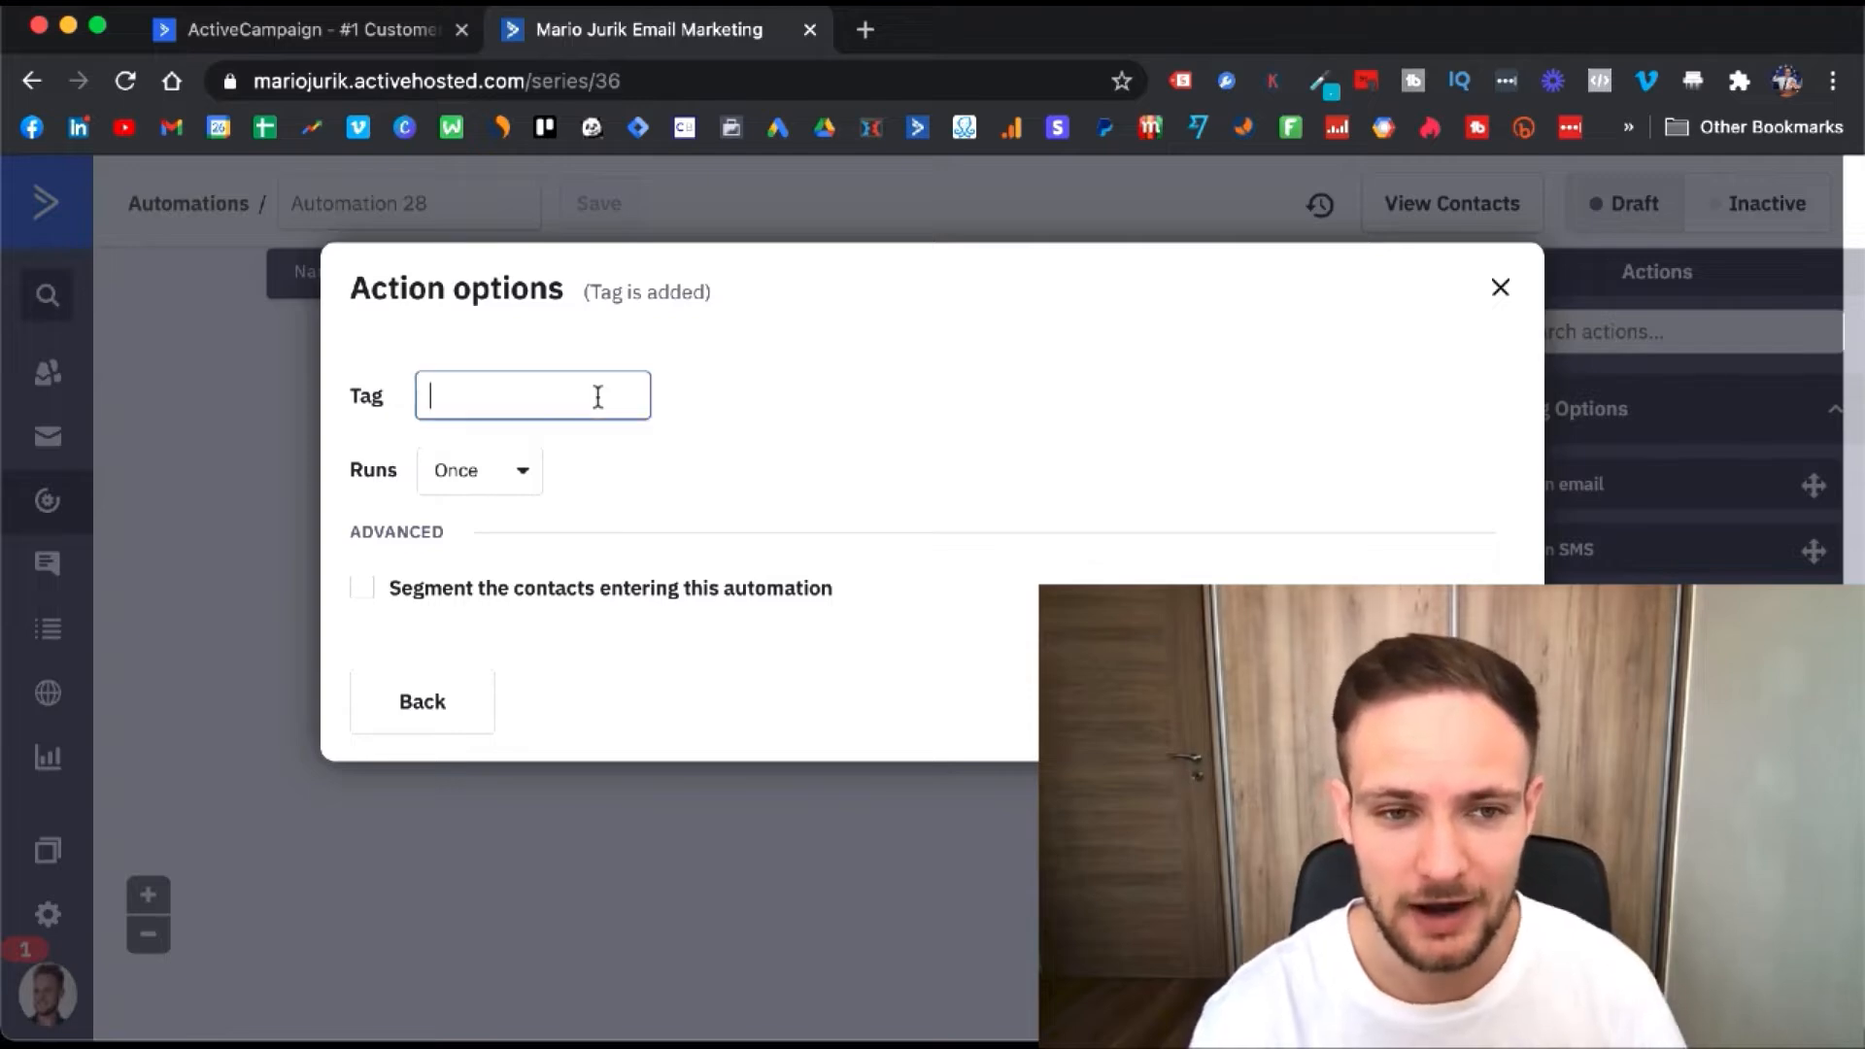
pyautogui.write('test')
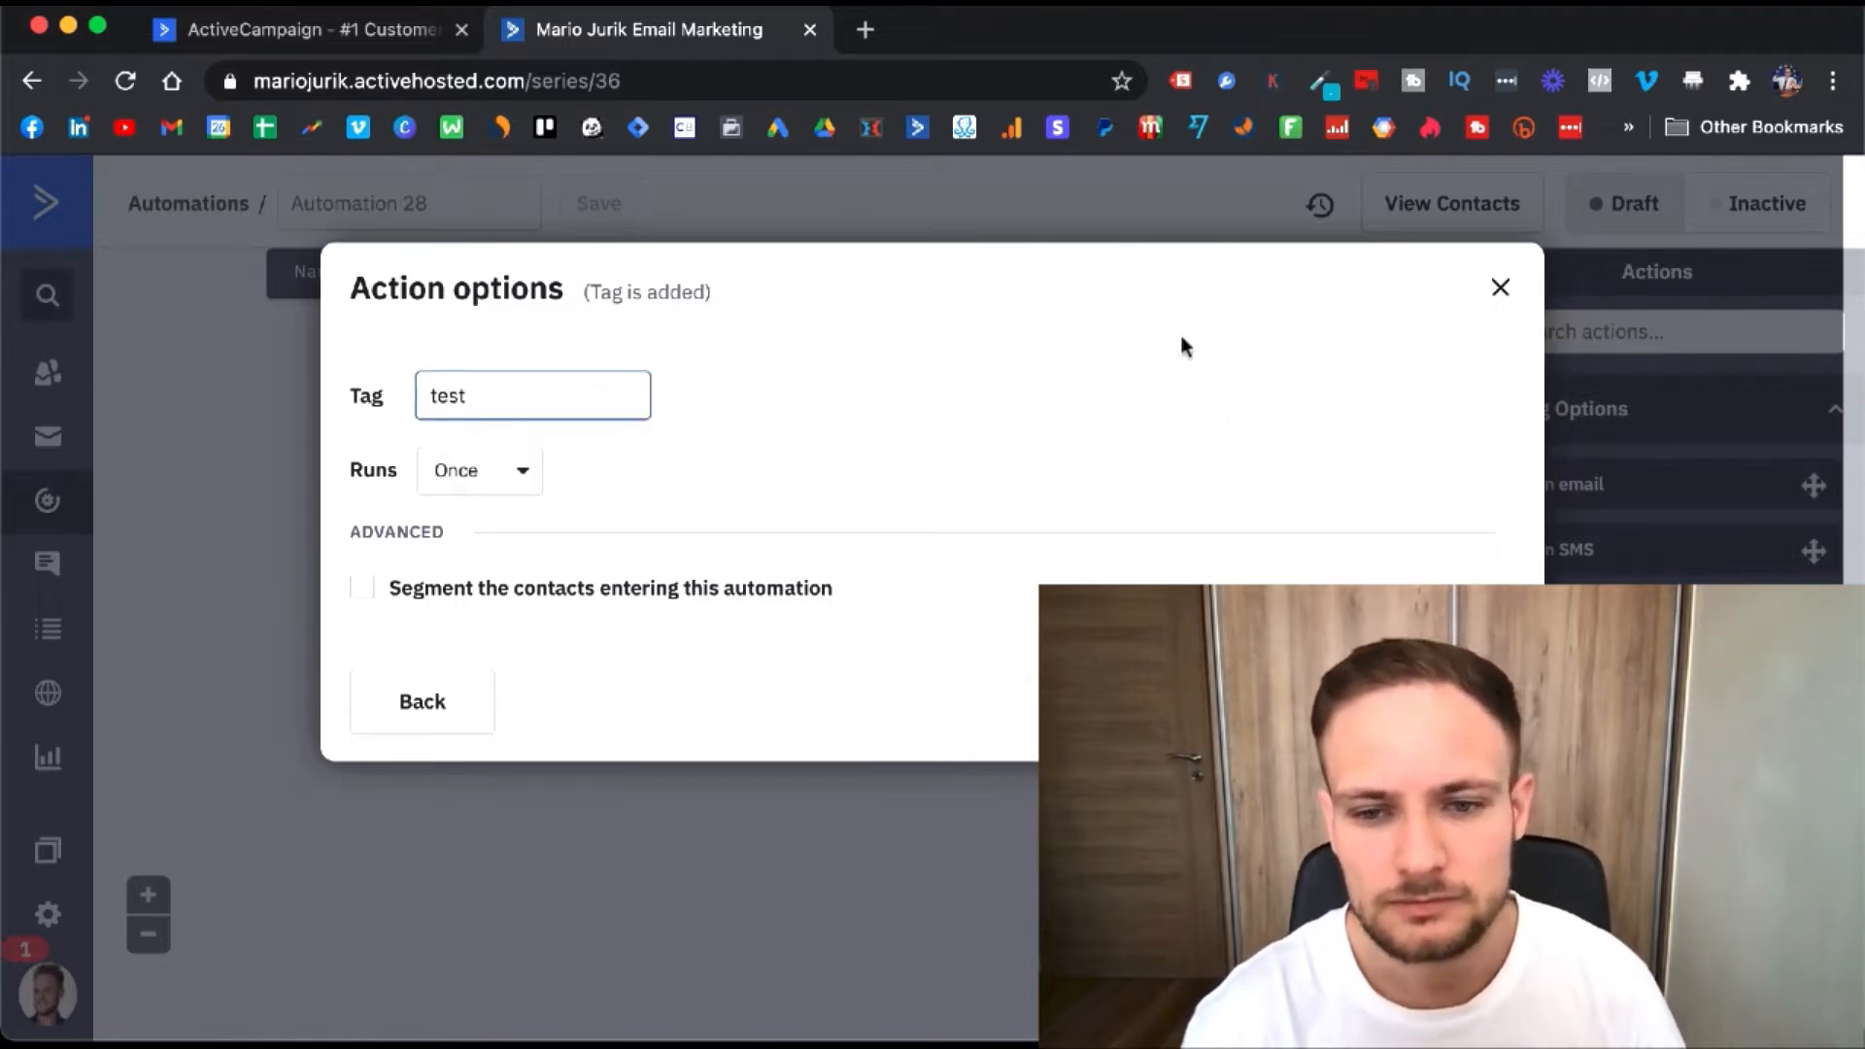
pyautogui.click(1439, 702)
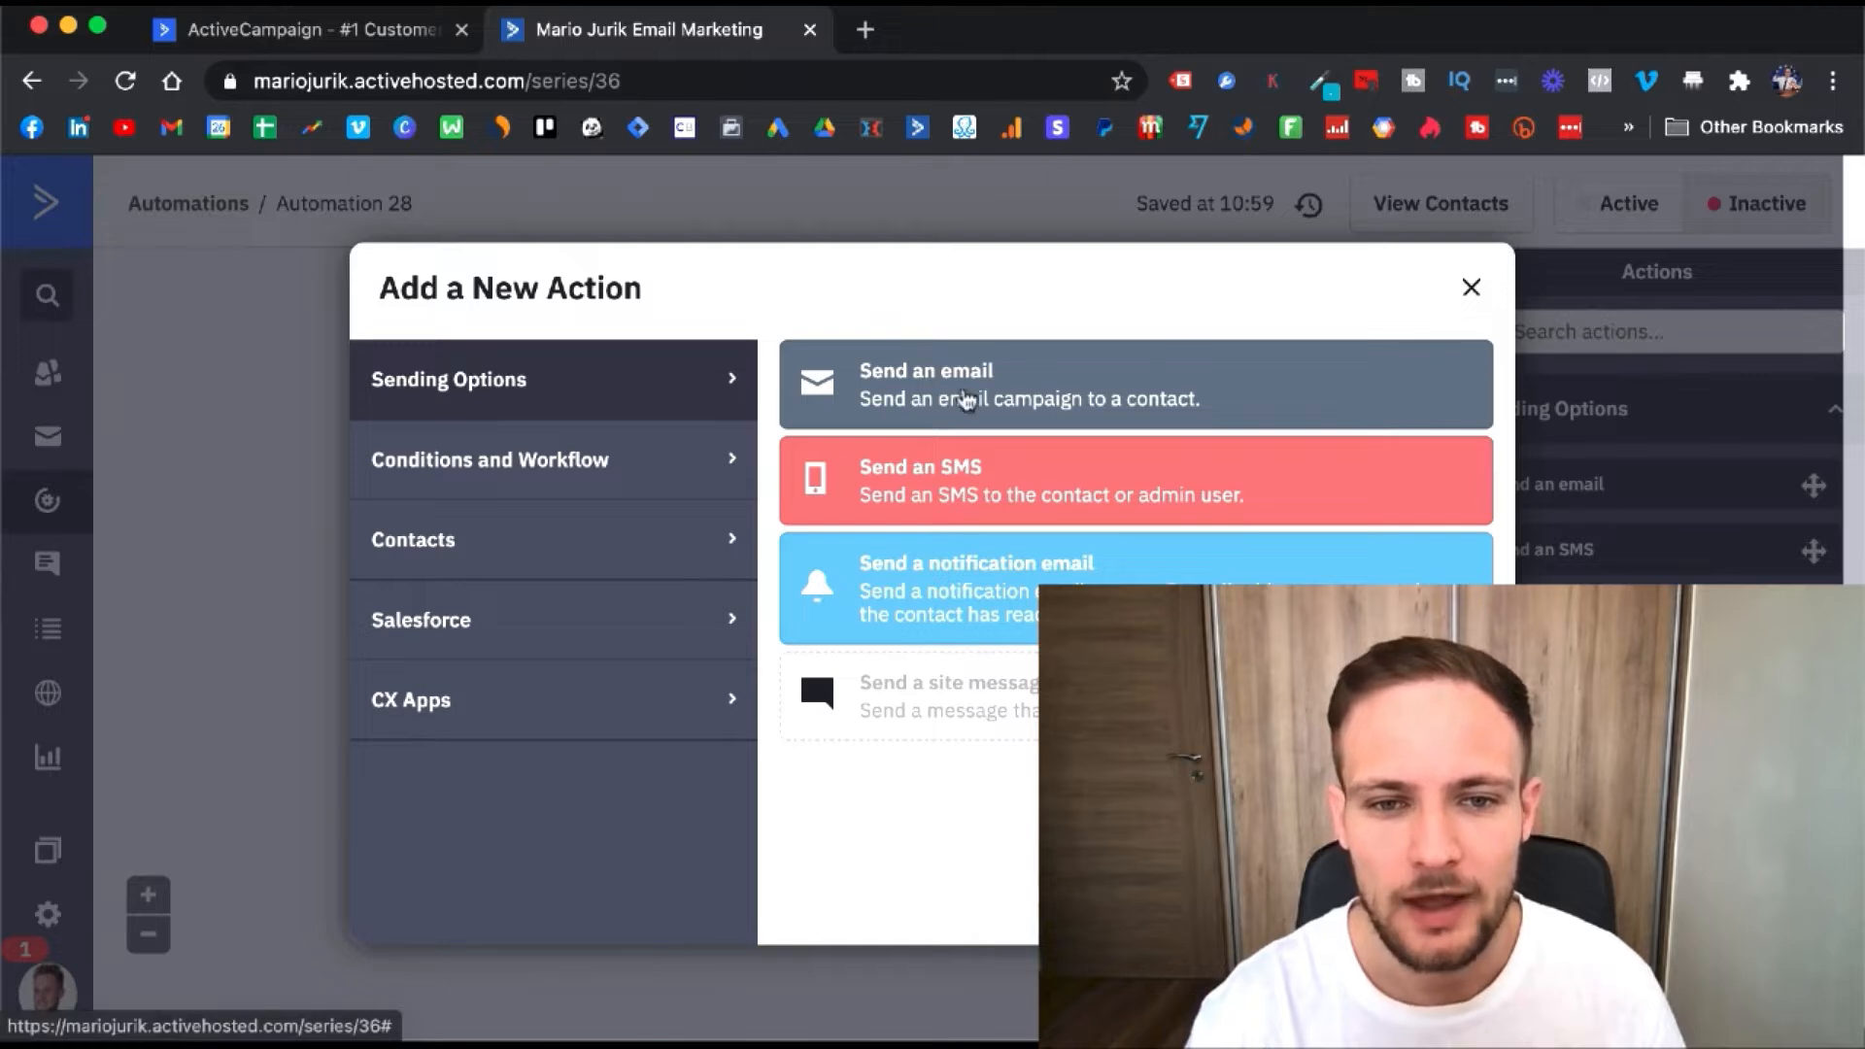
# - Add a Send an Email action and create a new email named 'test' for it
pyautogui.click(964, 399)
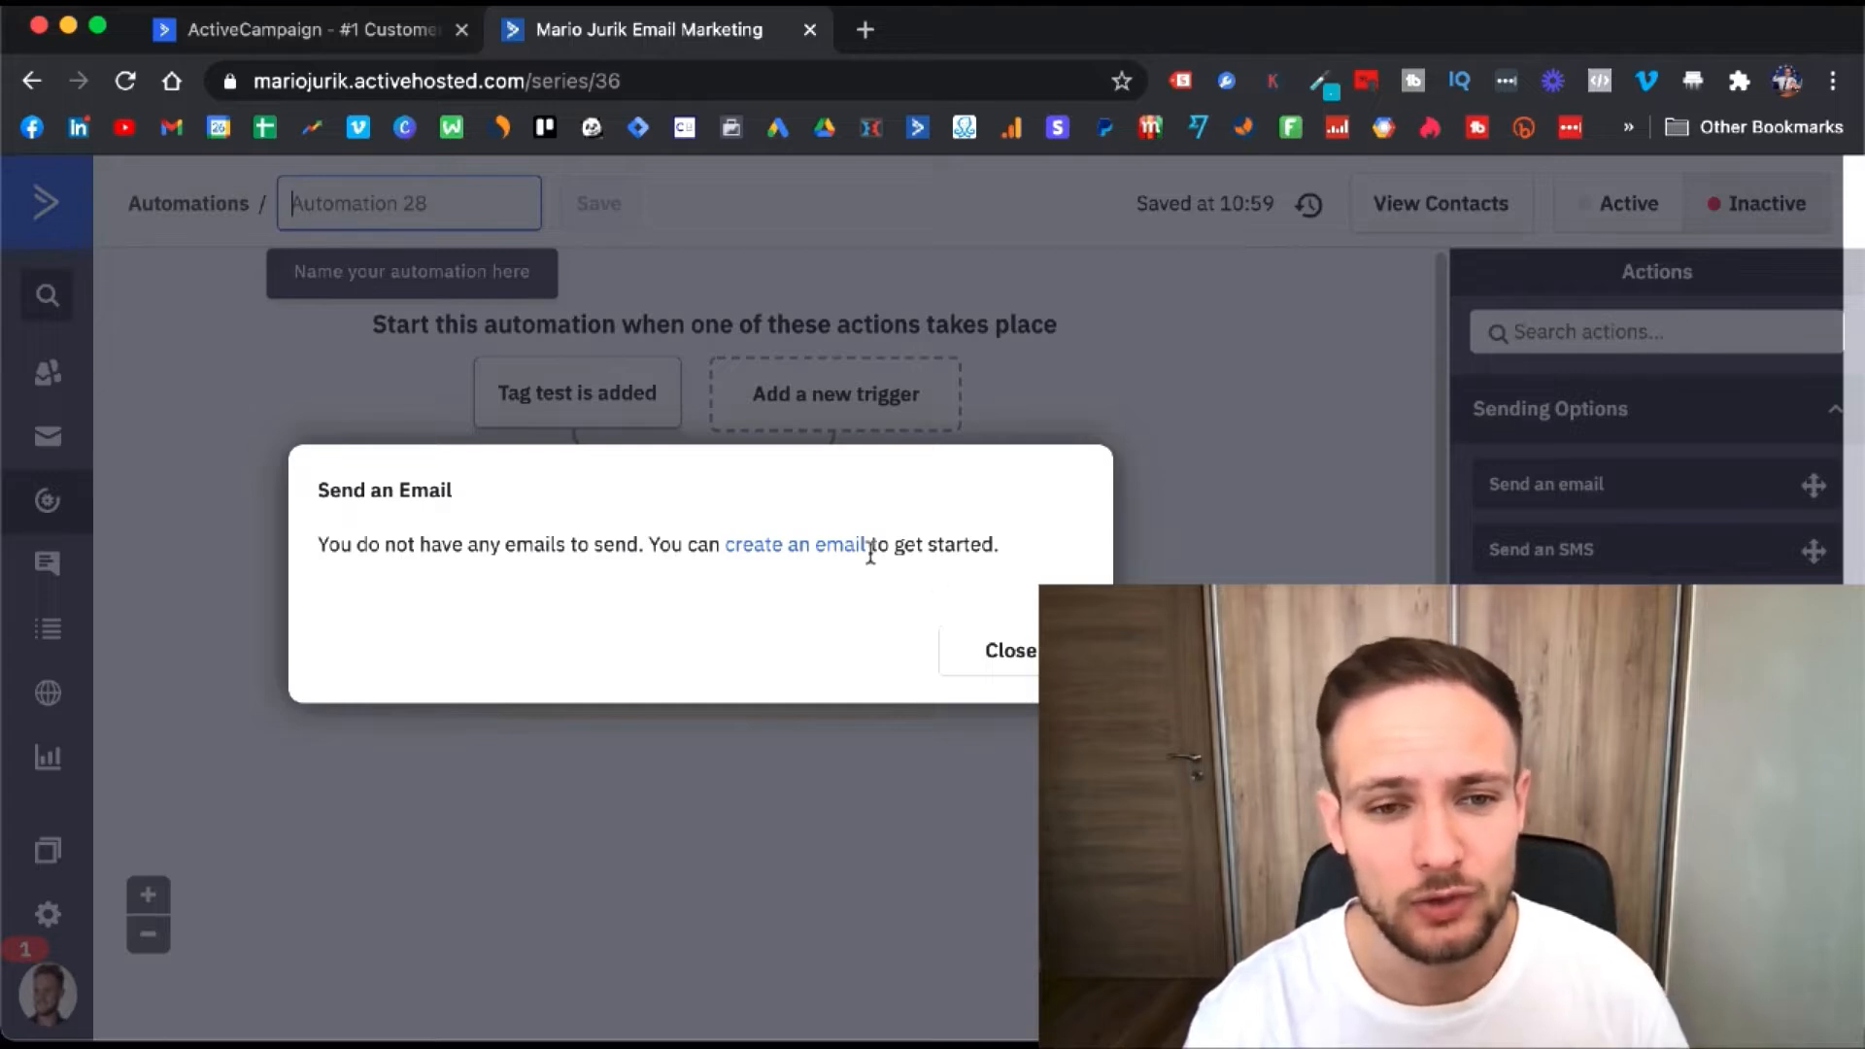
pyautogui.click(798, 549)
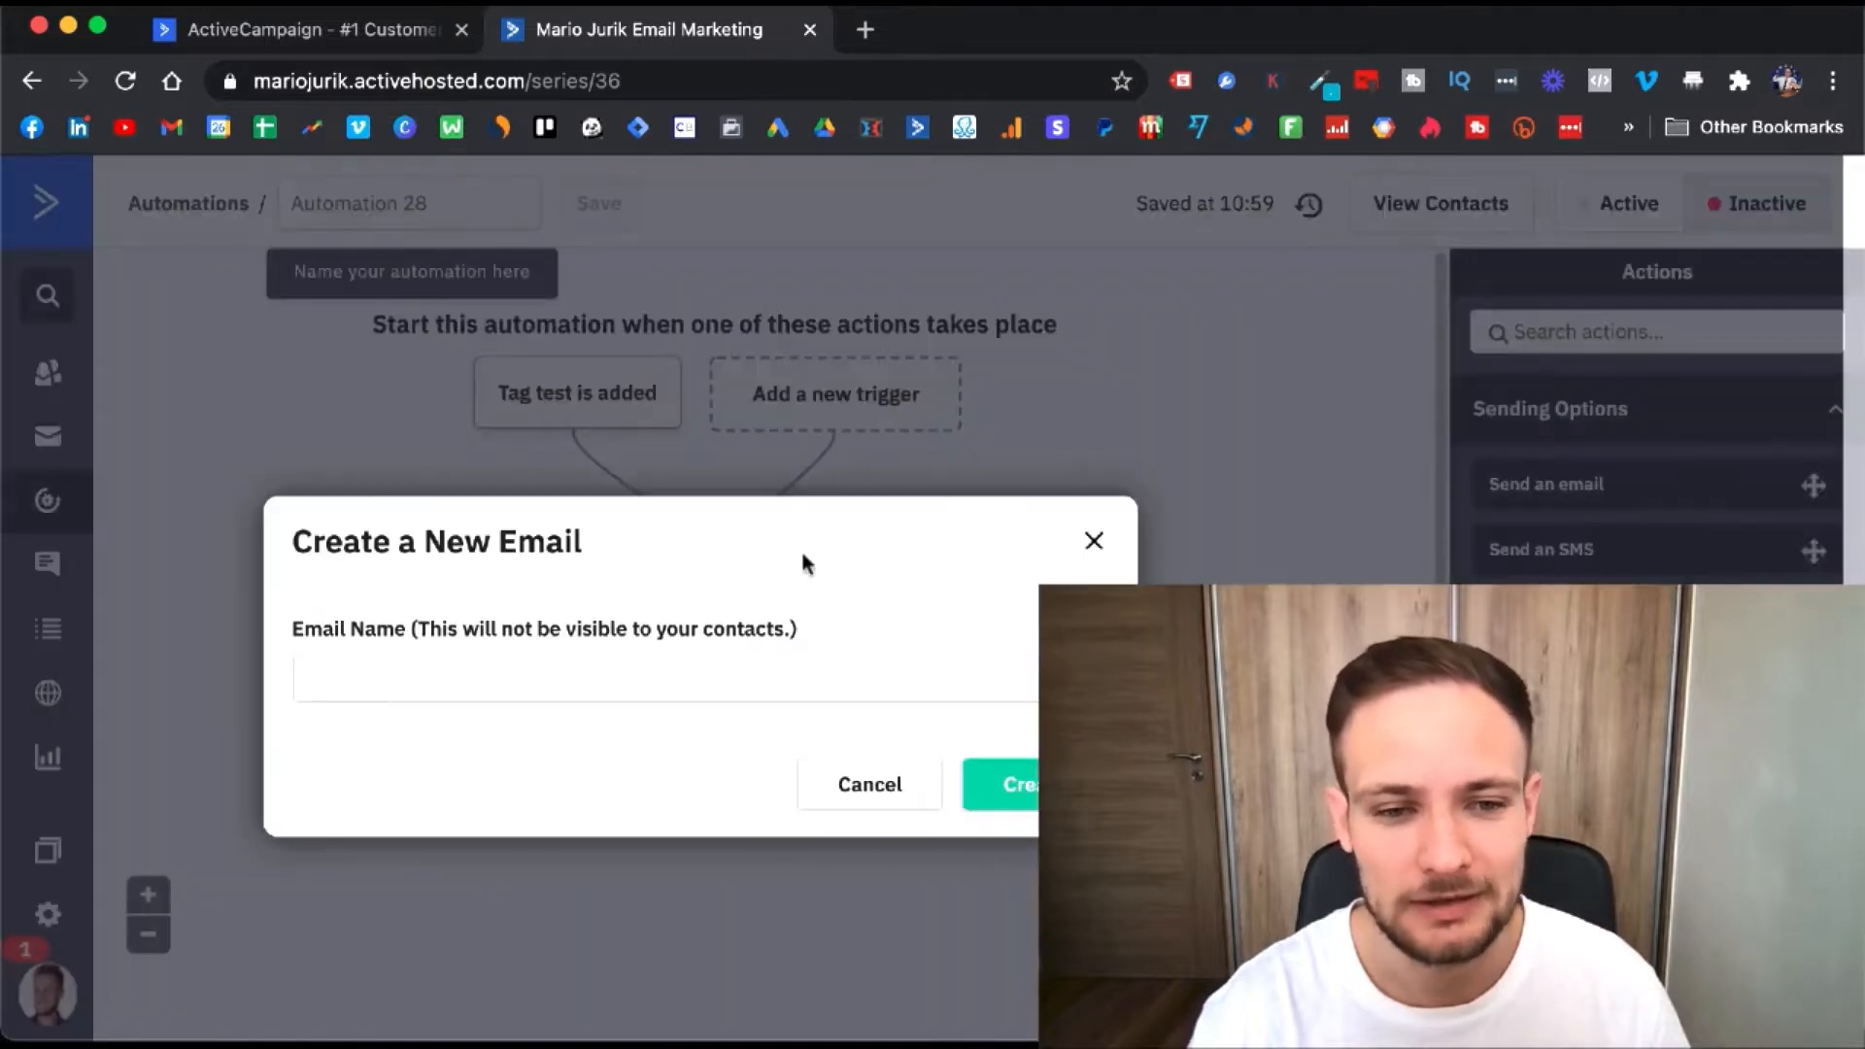
pyautogui.click(751, 678)
pyautogui.write('test')
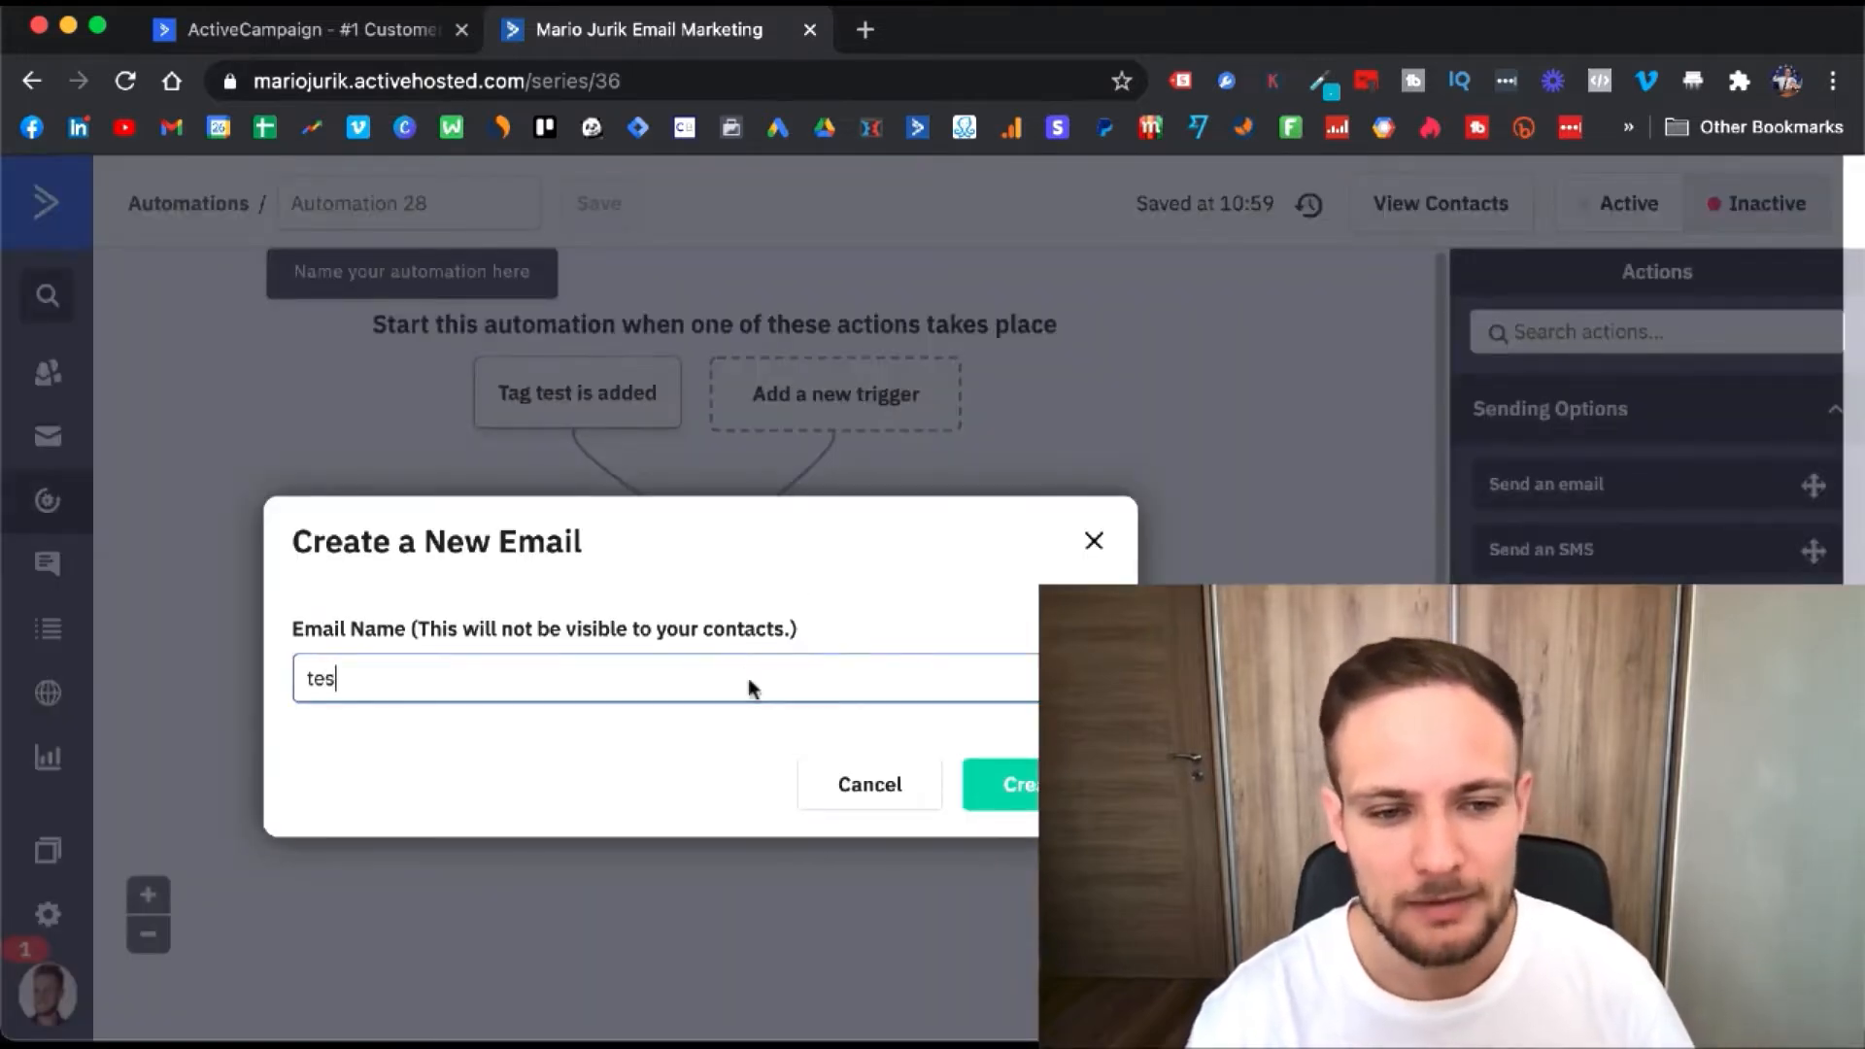
pyautogui.click(1011, 794)
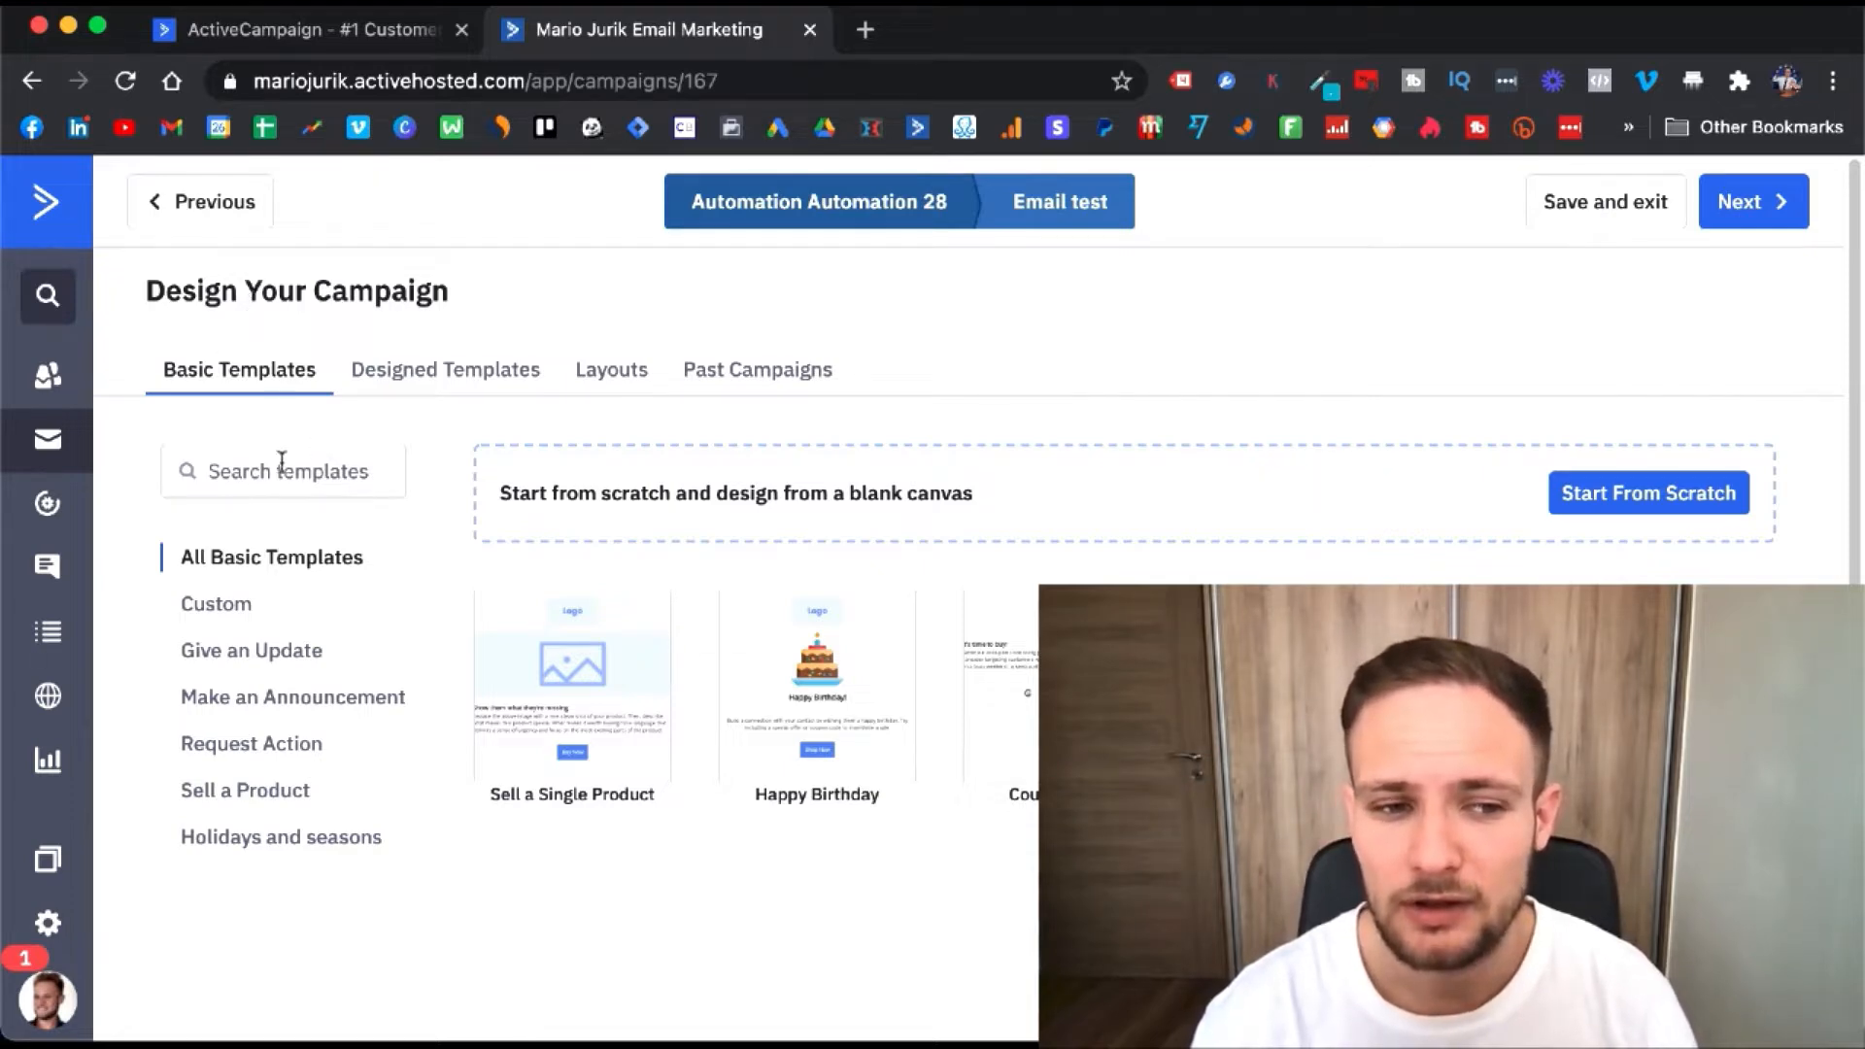
# - Return from the email designer to the Automations list
pyautogui.click(48, 511)
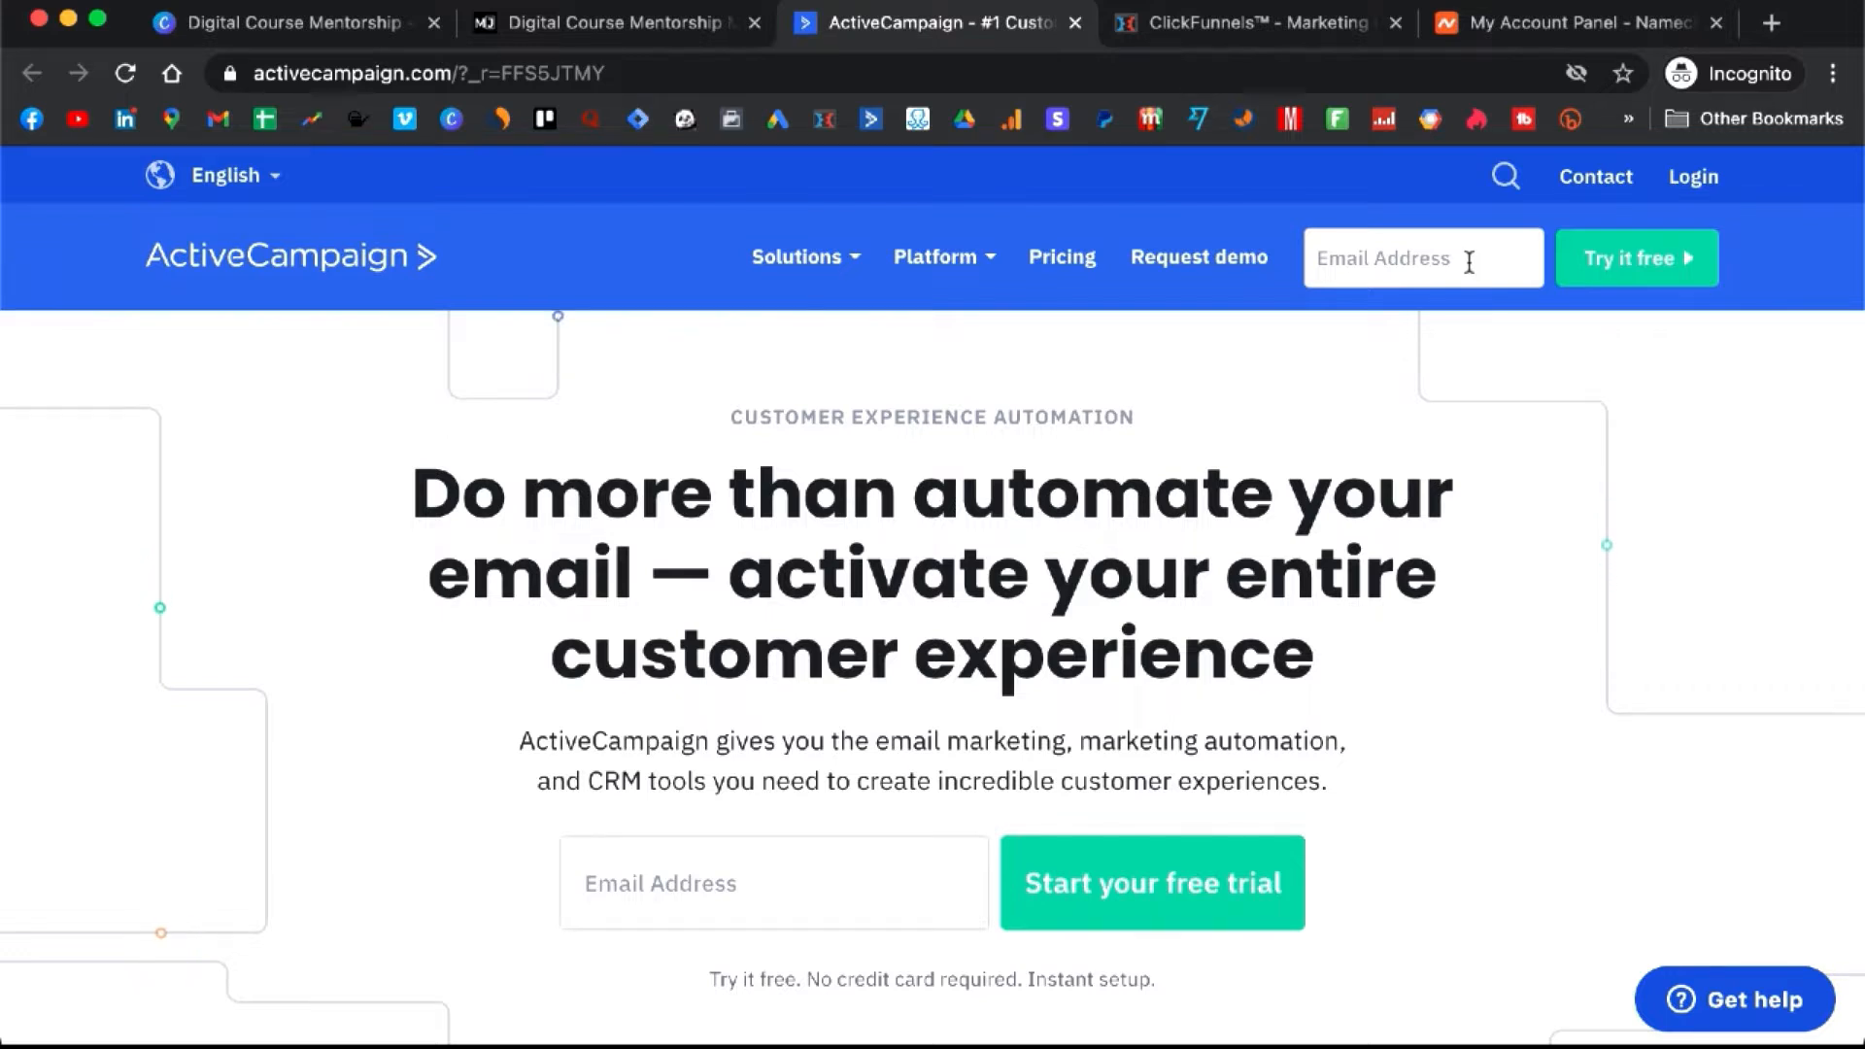
# - Enter the account owner's e-mail address in the header field and start the free trial
pyautogui.click(1468, 264)
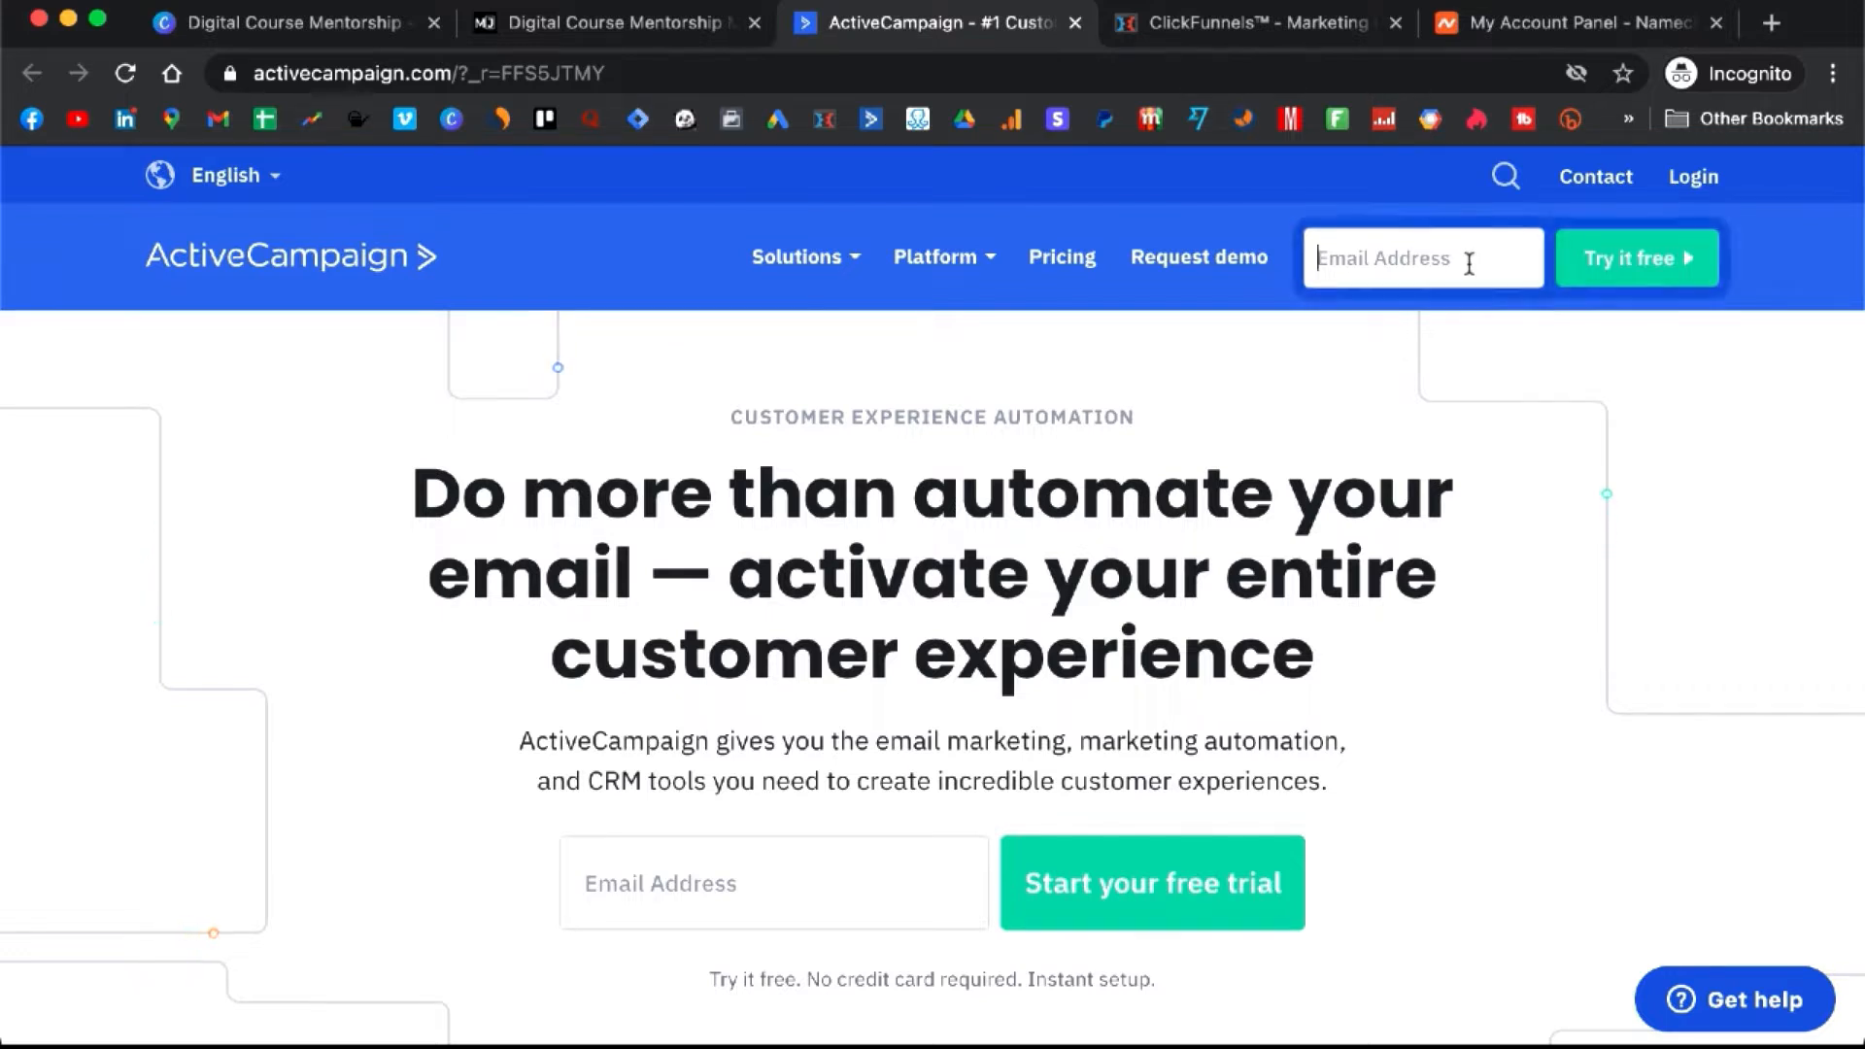
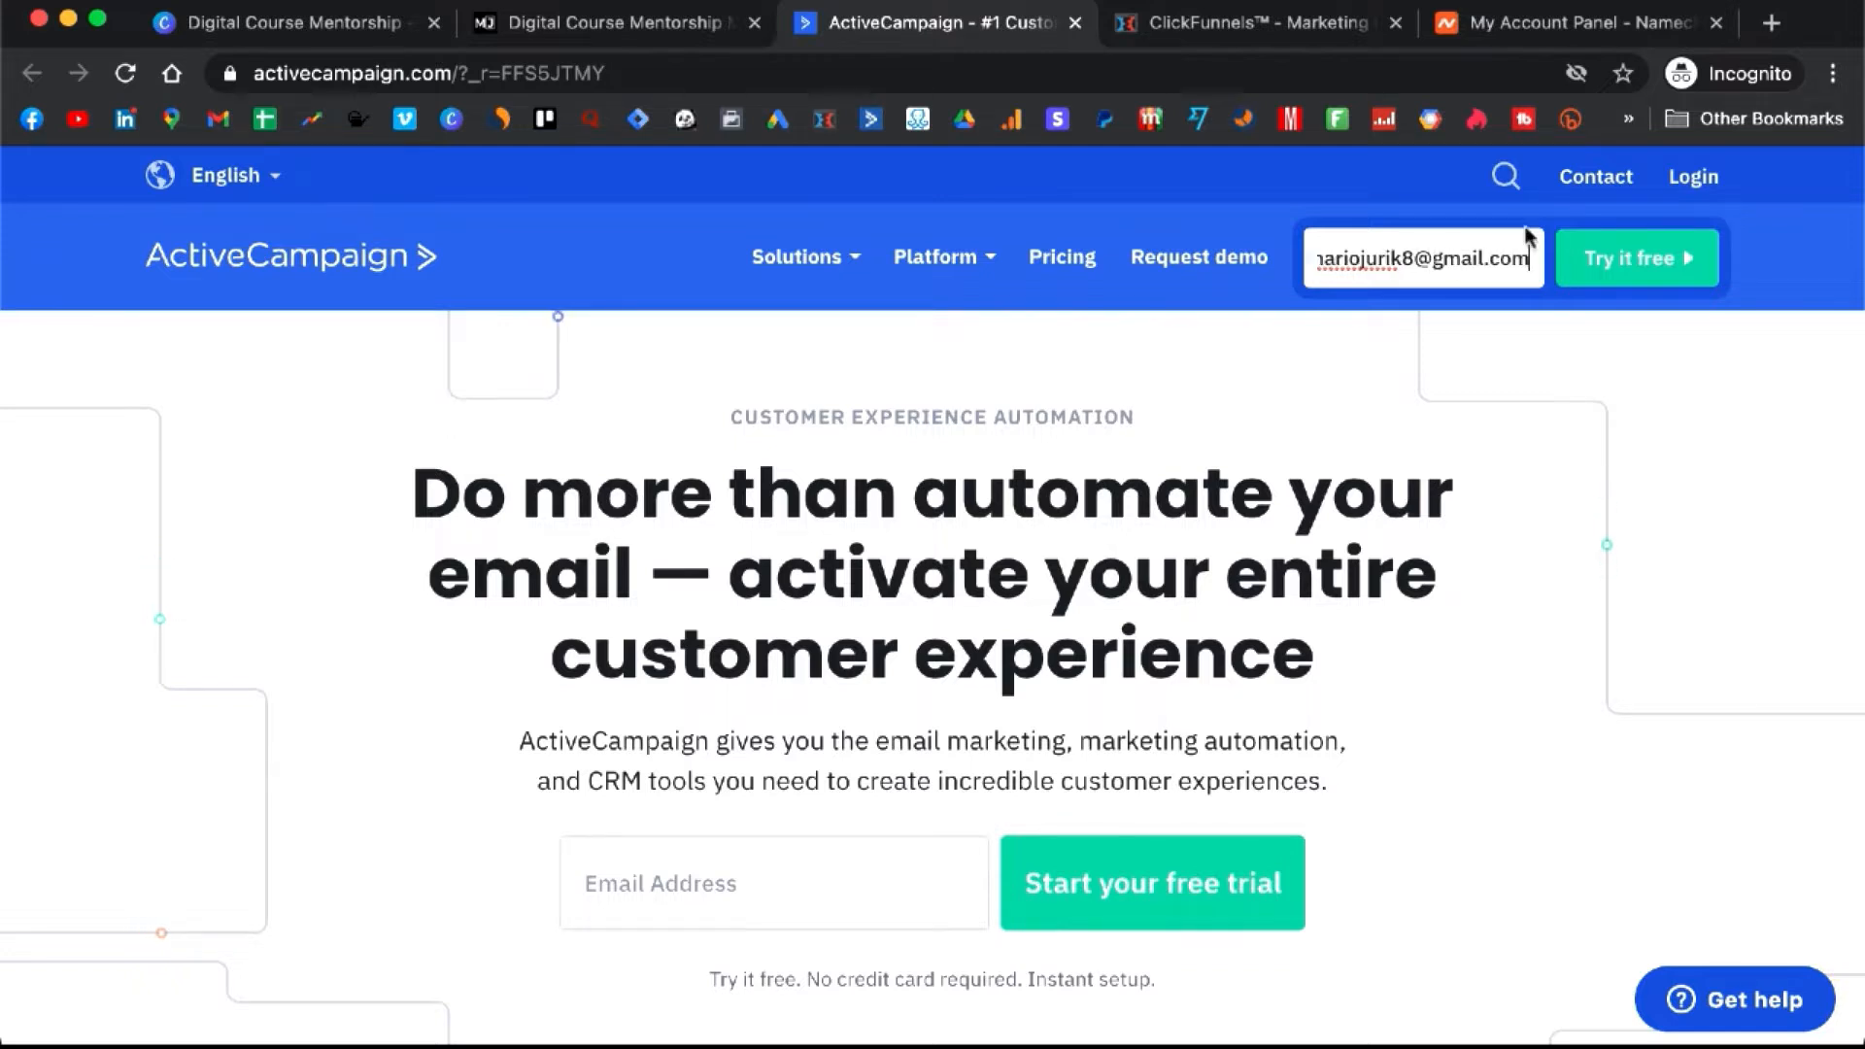
pyautogui.click(1631, 285)
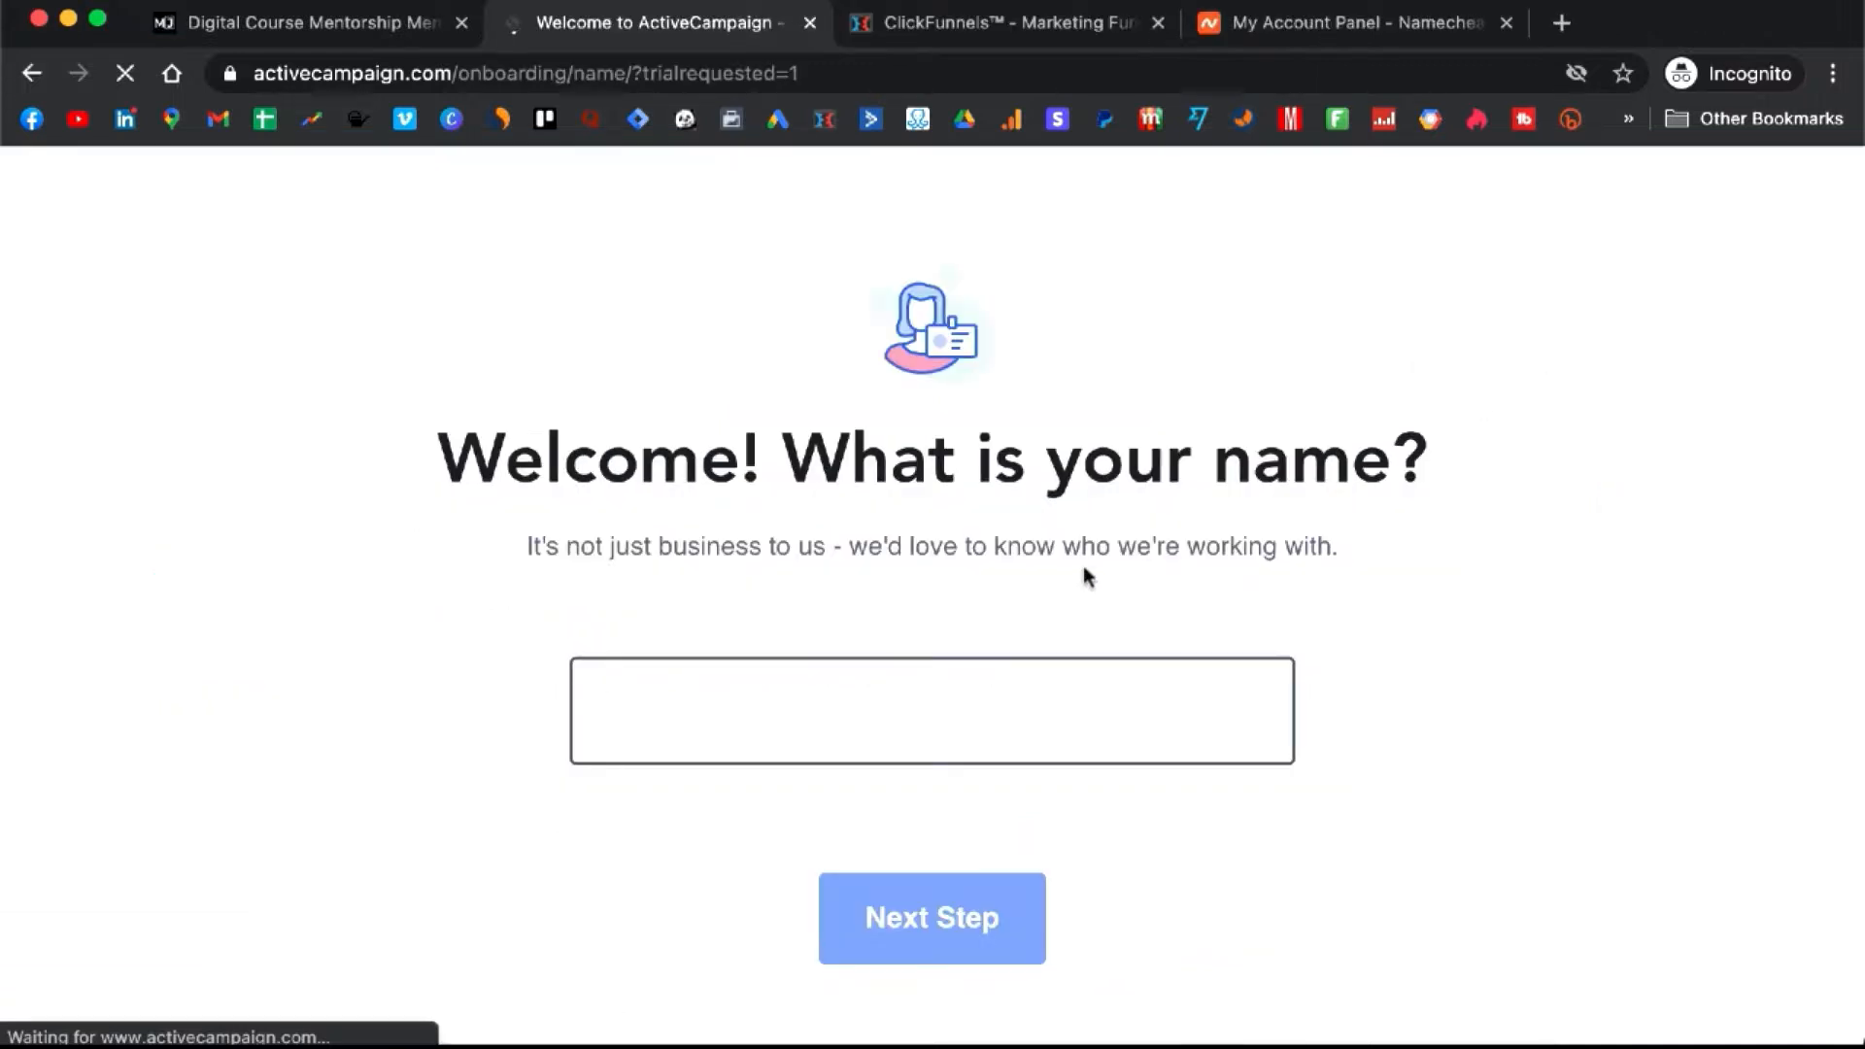
# - Enter the first name and a phone number in the trial onboarding steps
pyautogui.write('Mari')
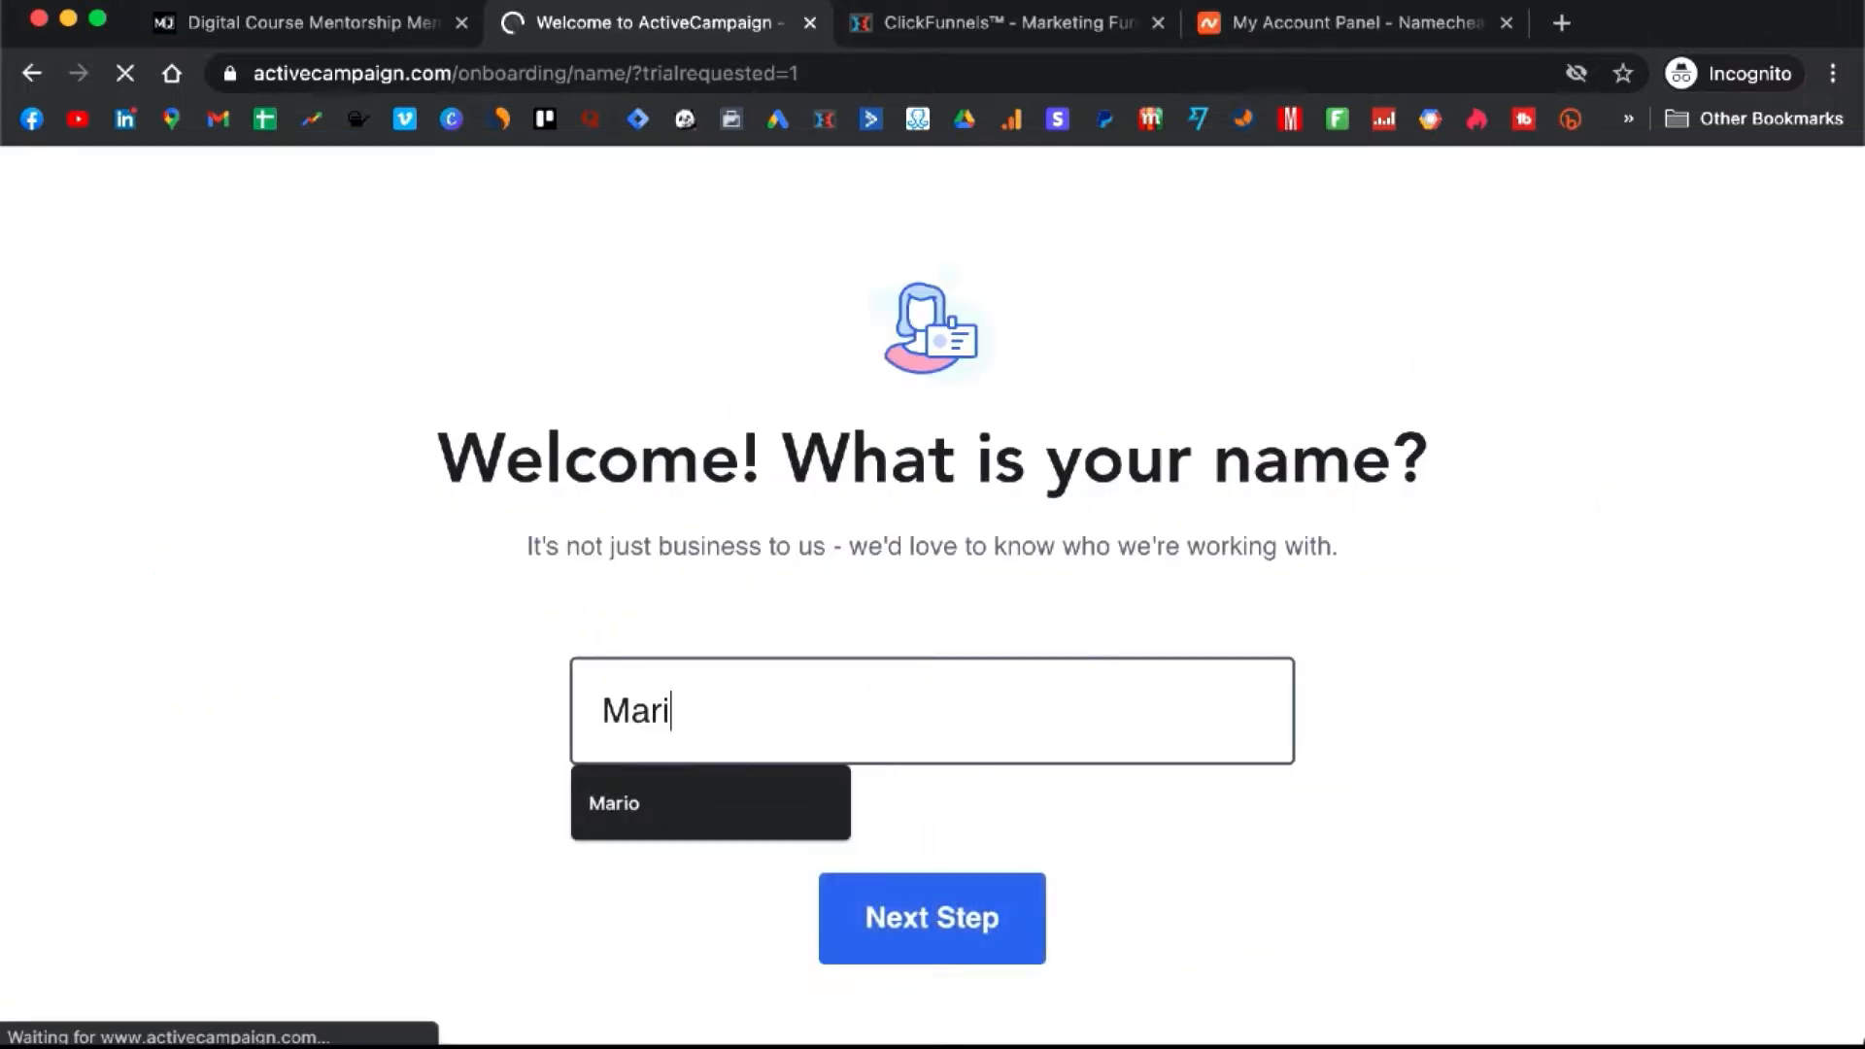
pyautogui.write('o J')
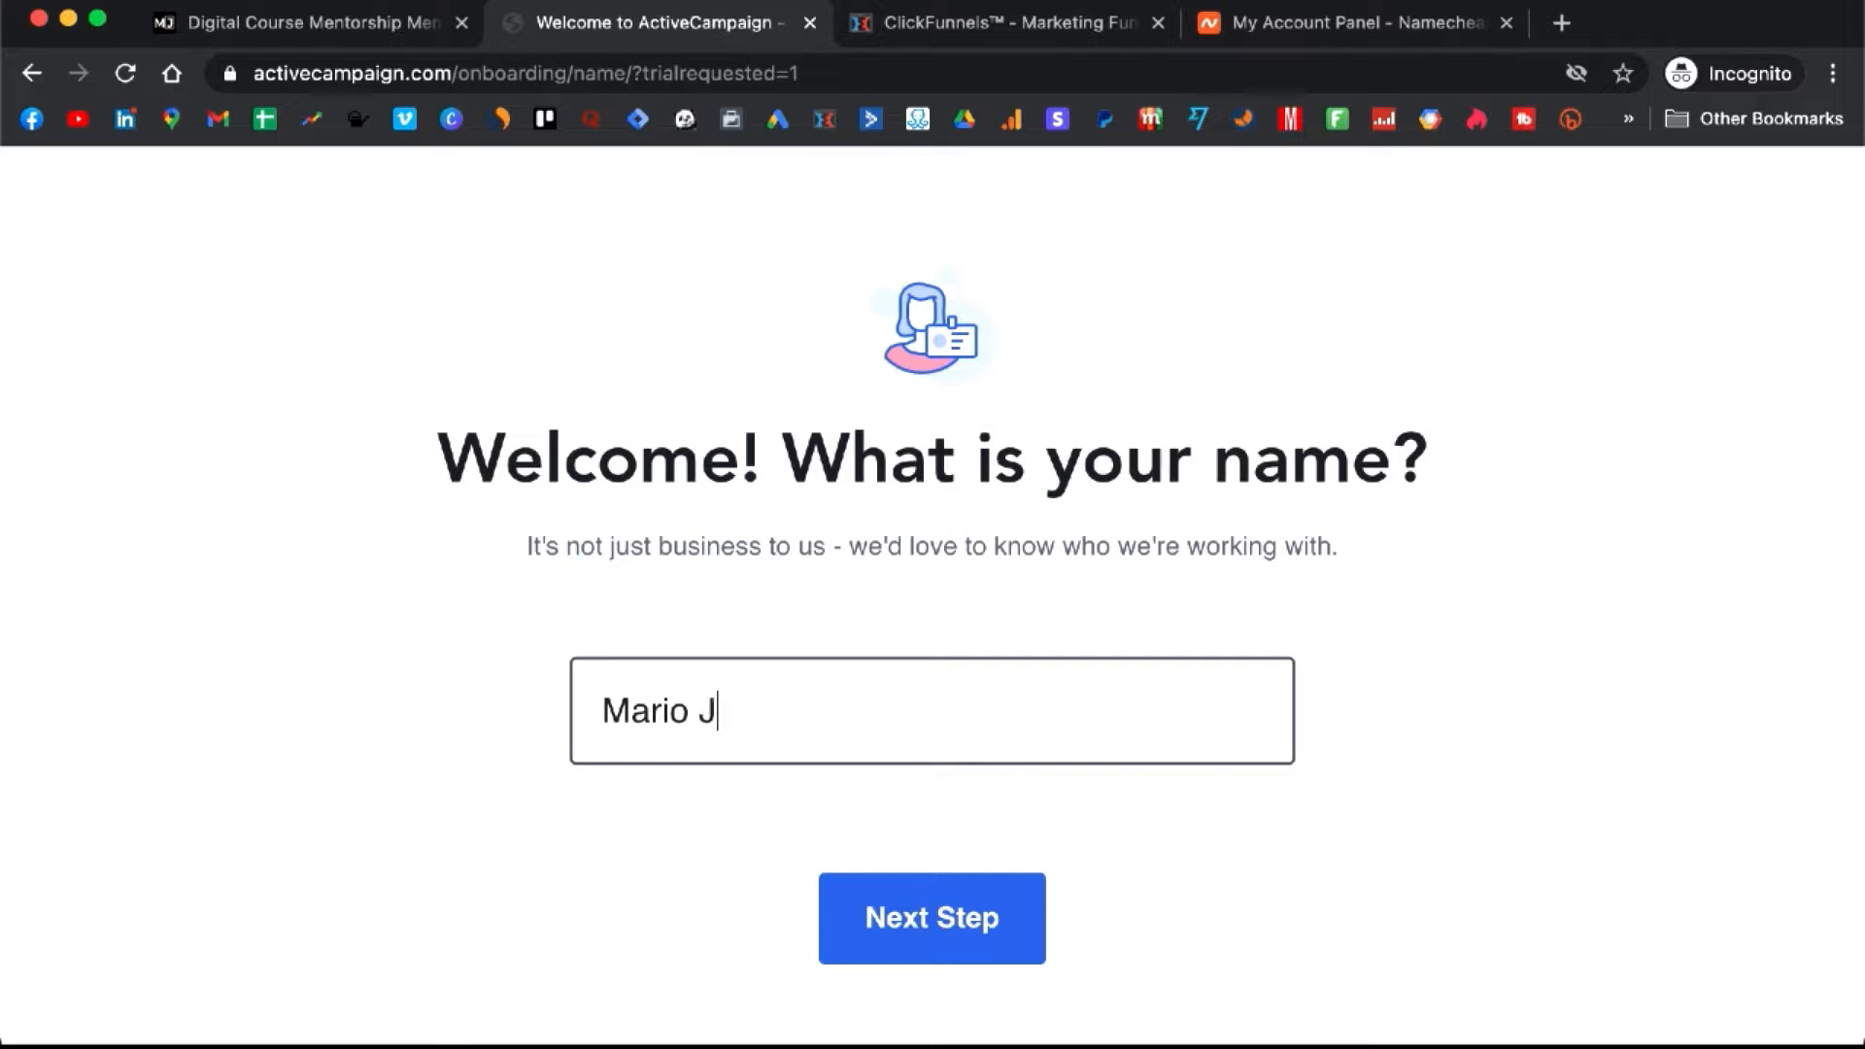
pyautogui.press('BackSpace')
pyautogui.press('BackSpace')
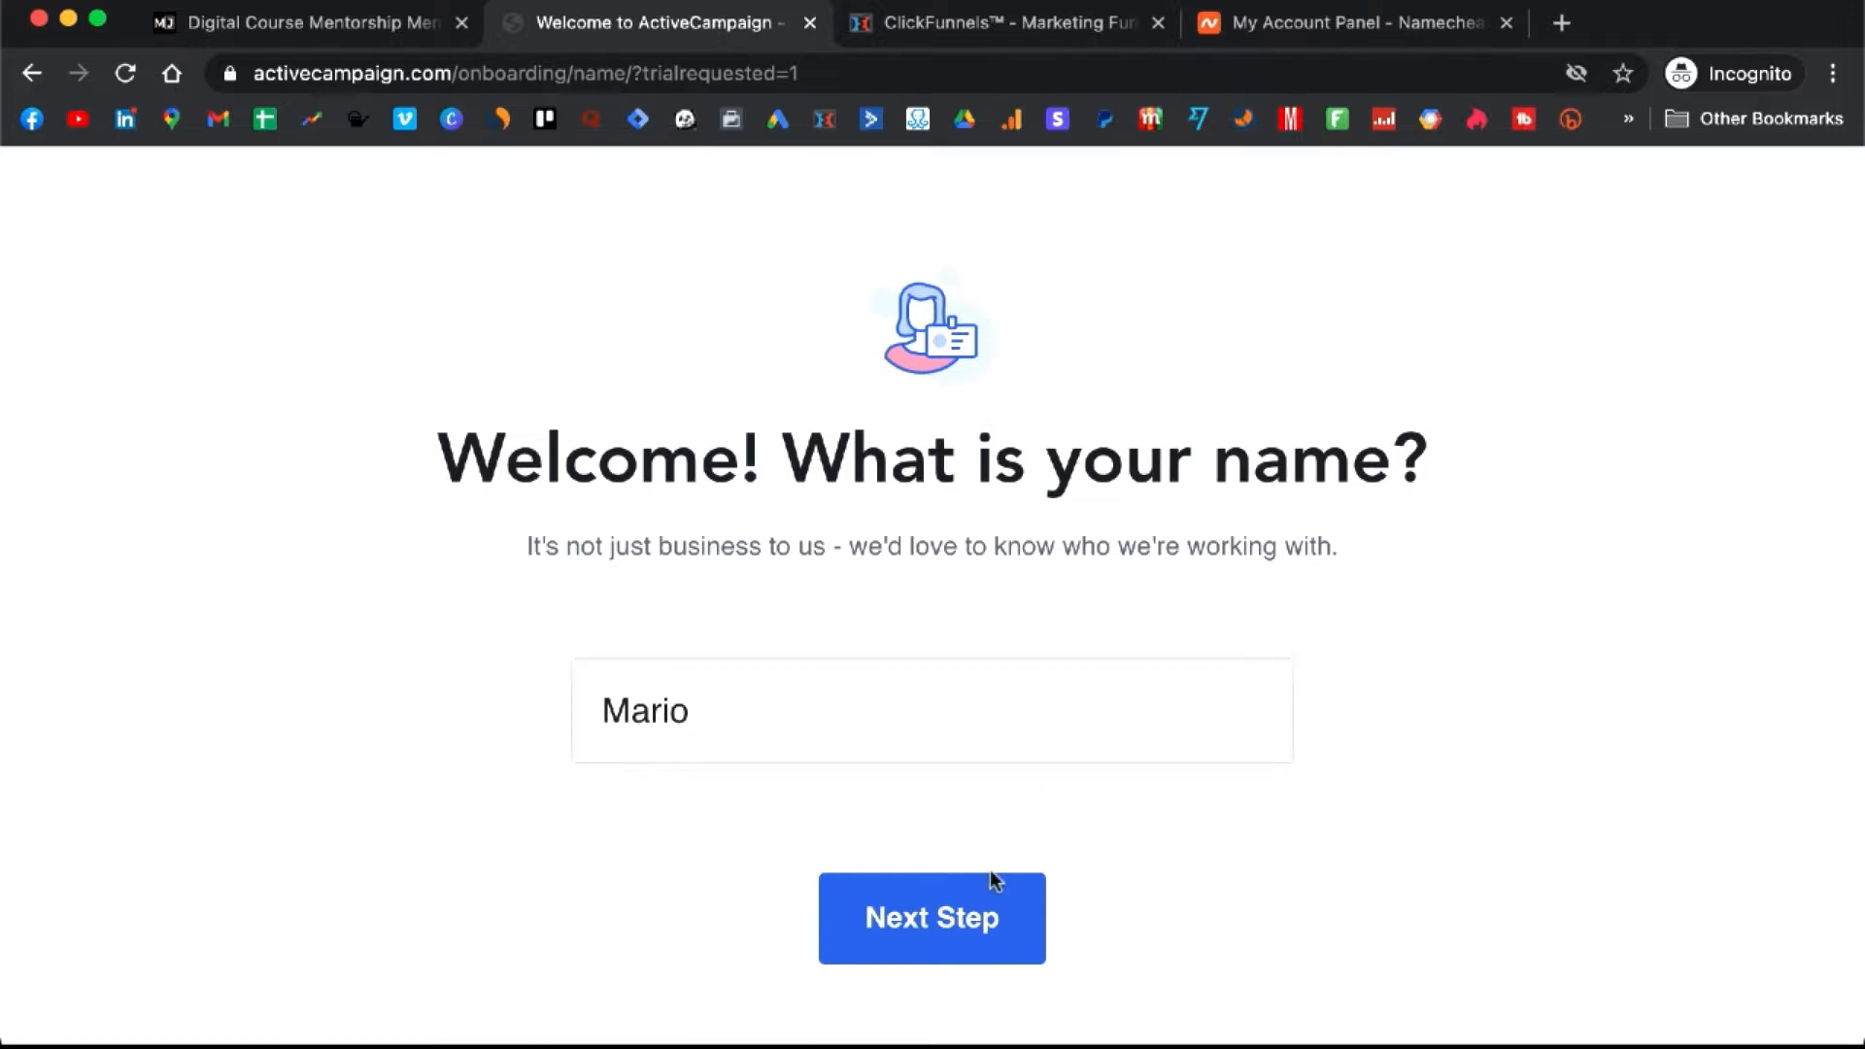
pyautogui.click(965, 918)
pyautogui.write('000000000')
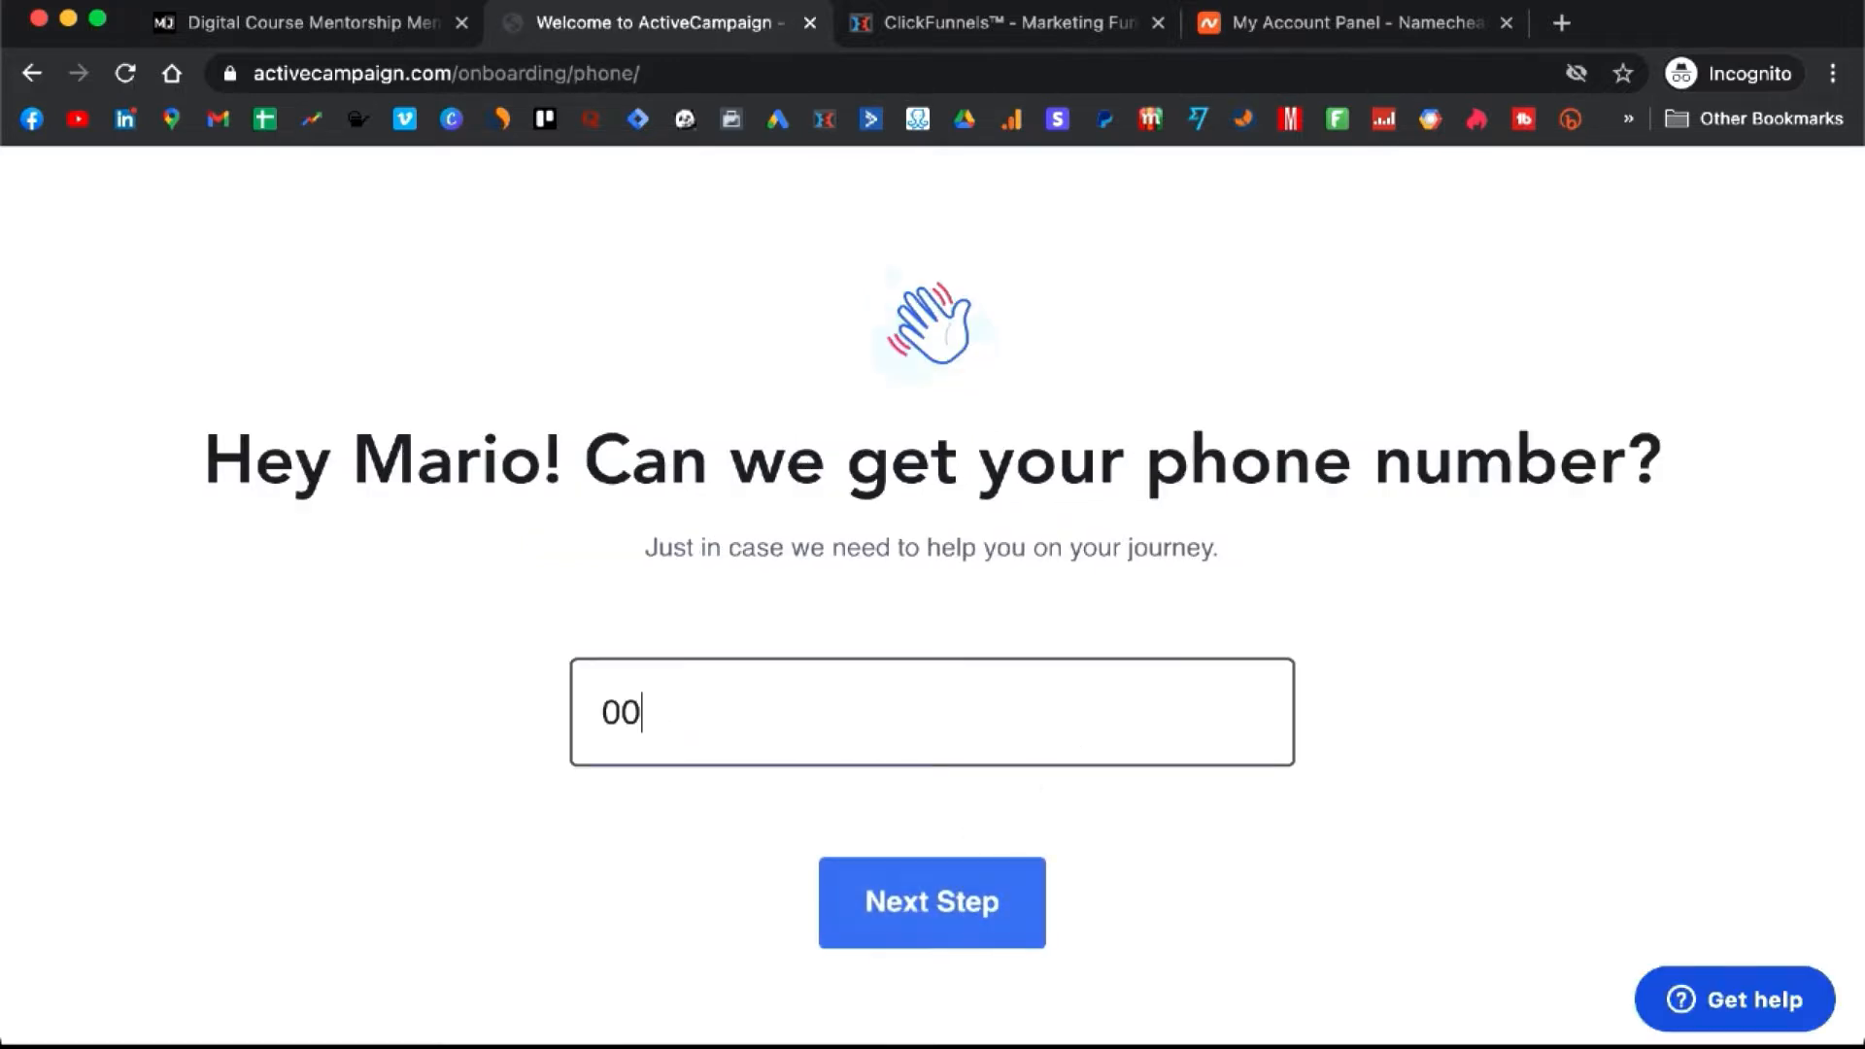
pyautogui.click(853, 943)
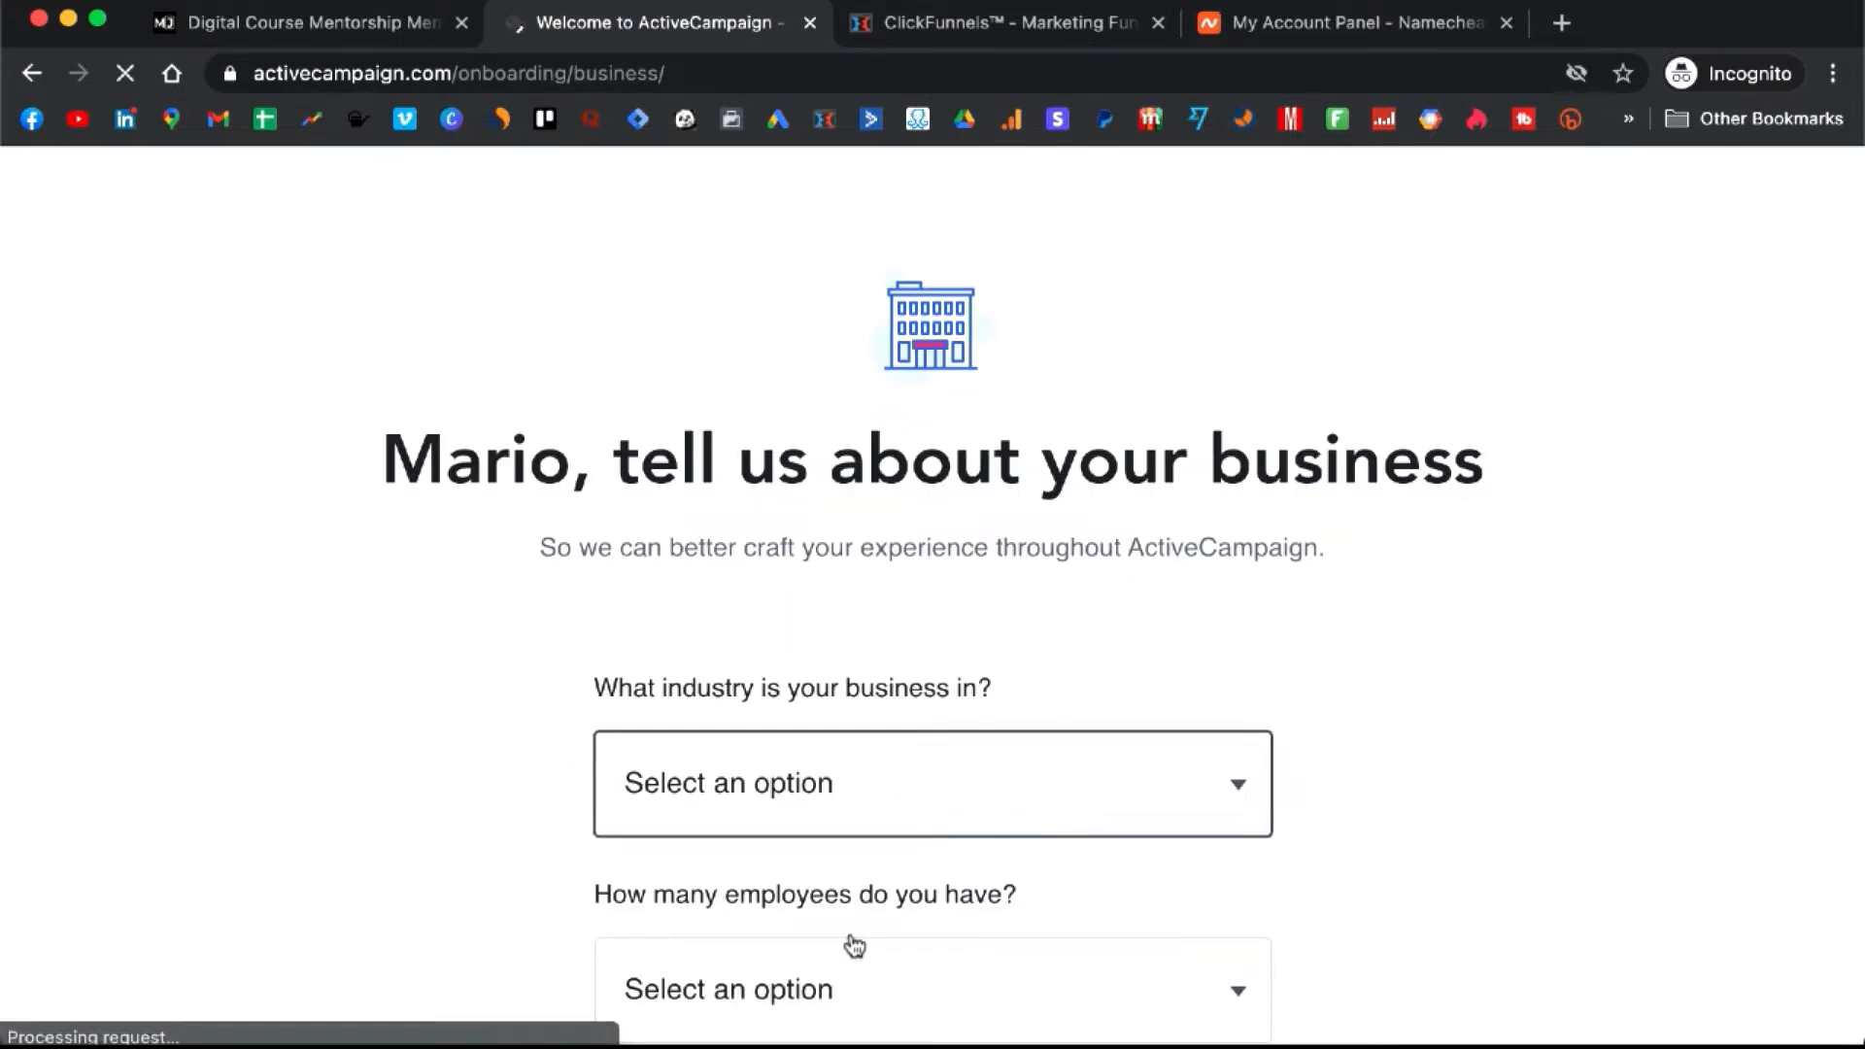
# - Set the business details to Online Training / Education, 1 employee and < 500 contacts
pyautogui.scroll(-1, 1001, 734)
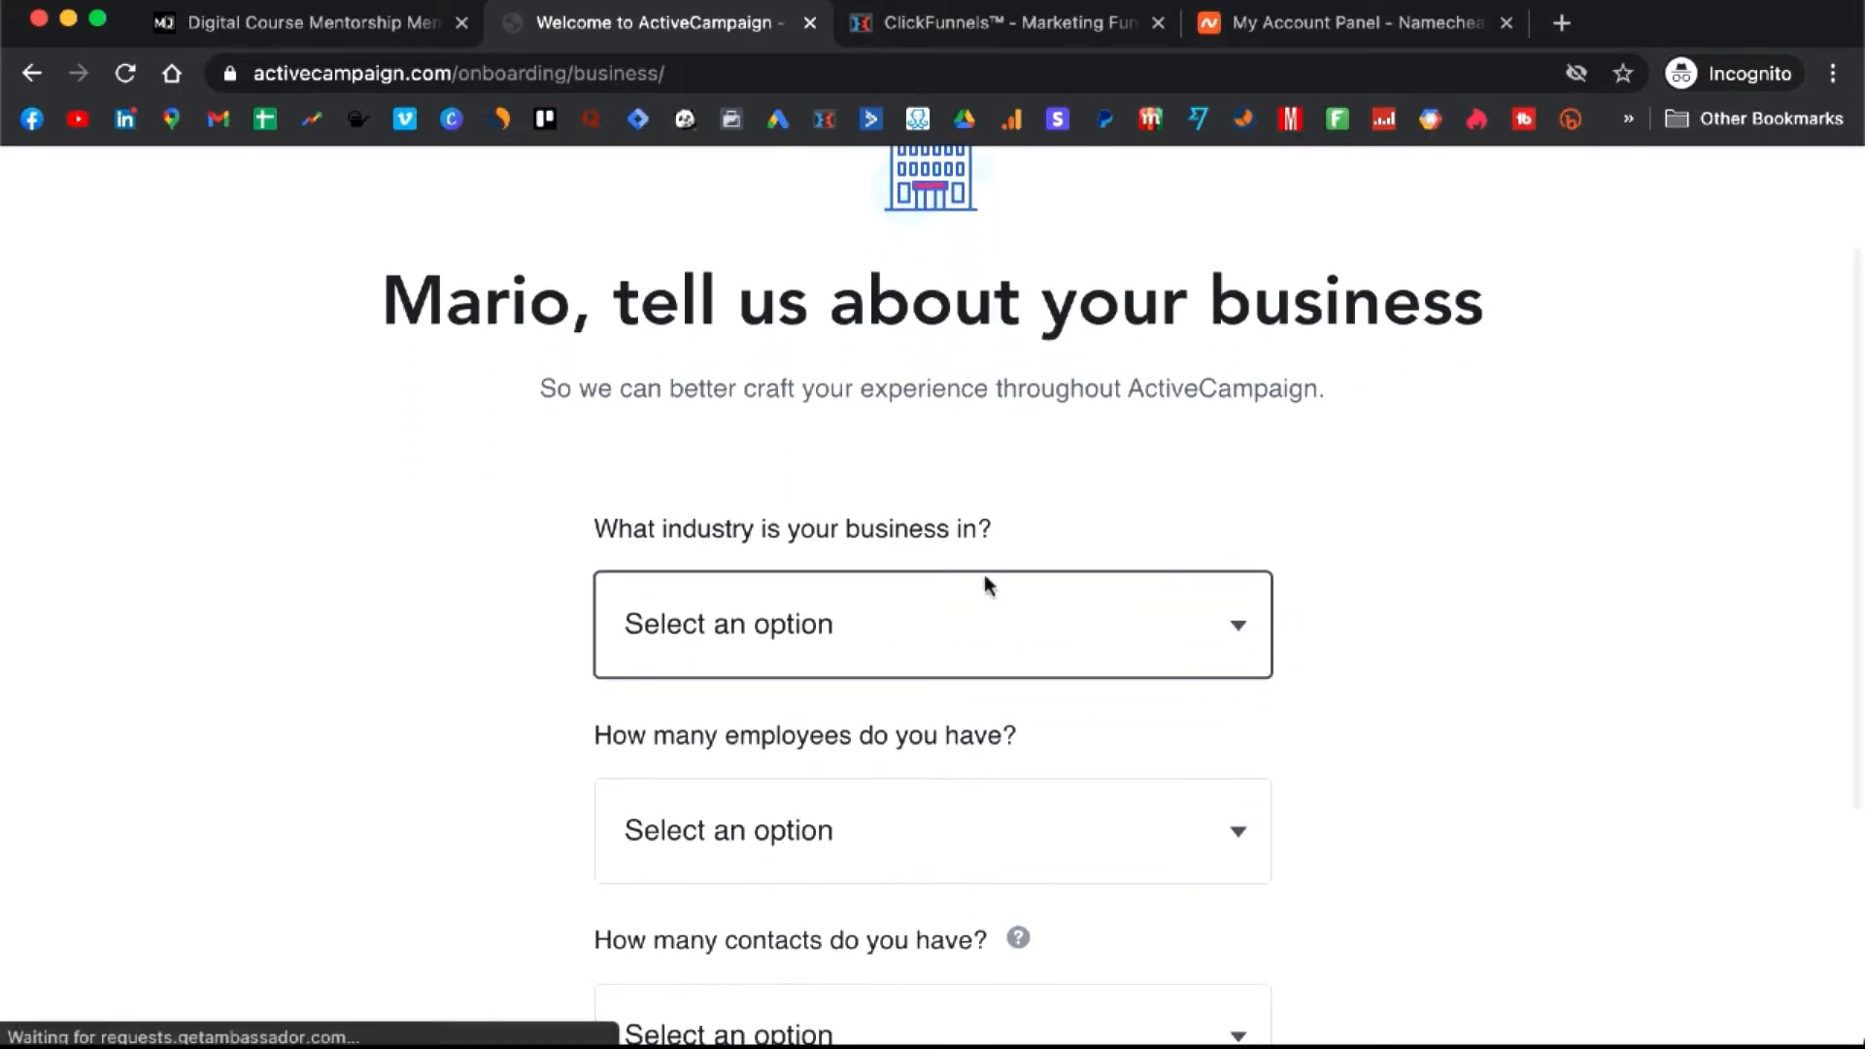
pyautogui.scroll(-1, 987, 583)
pyautogui.click(1094, 552)
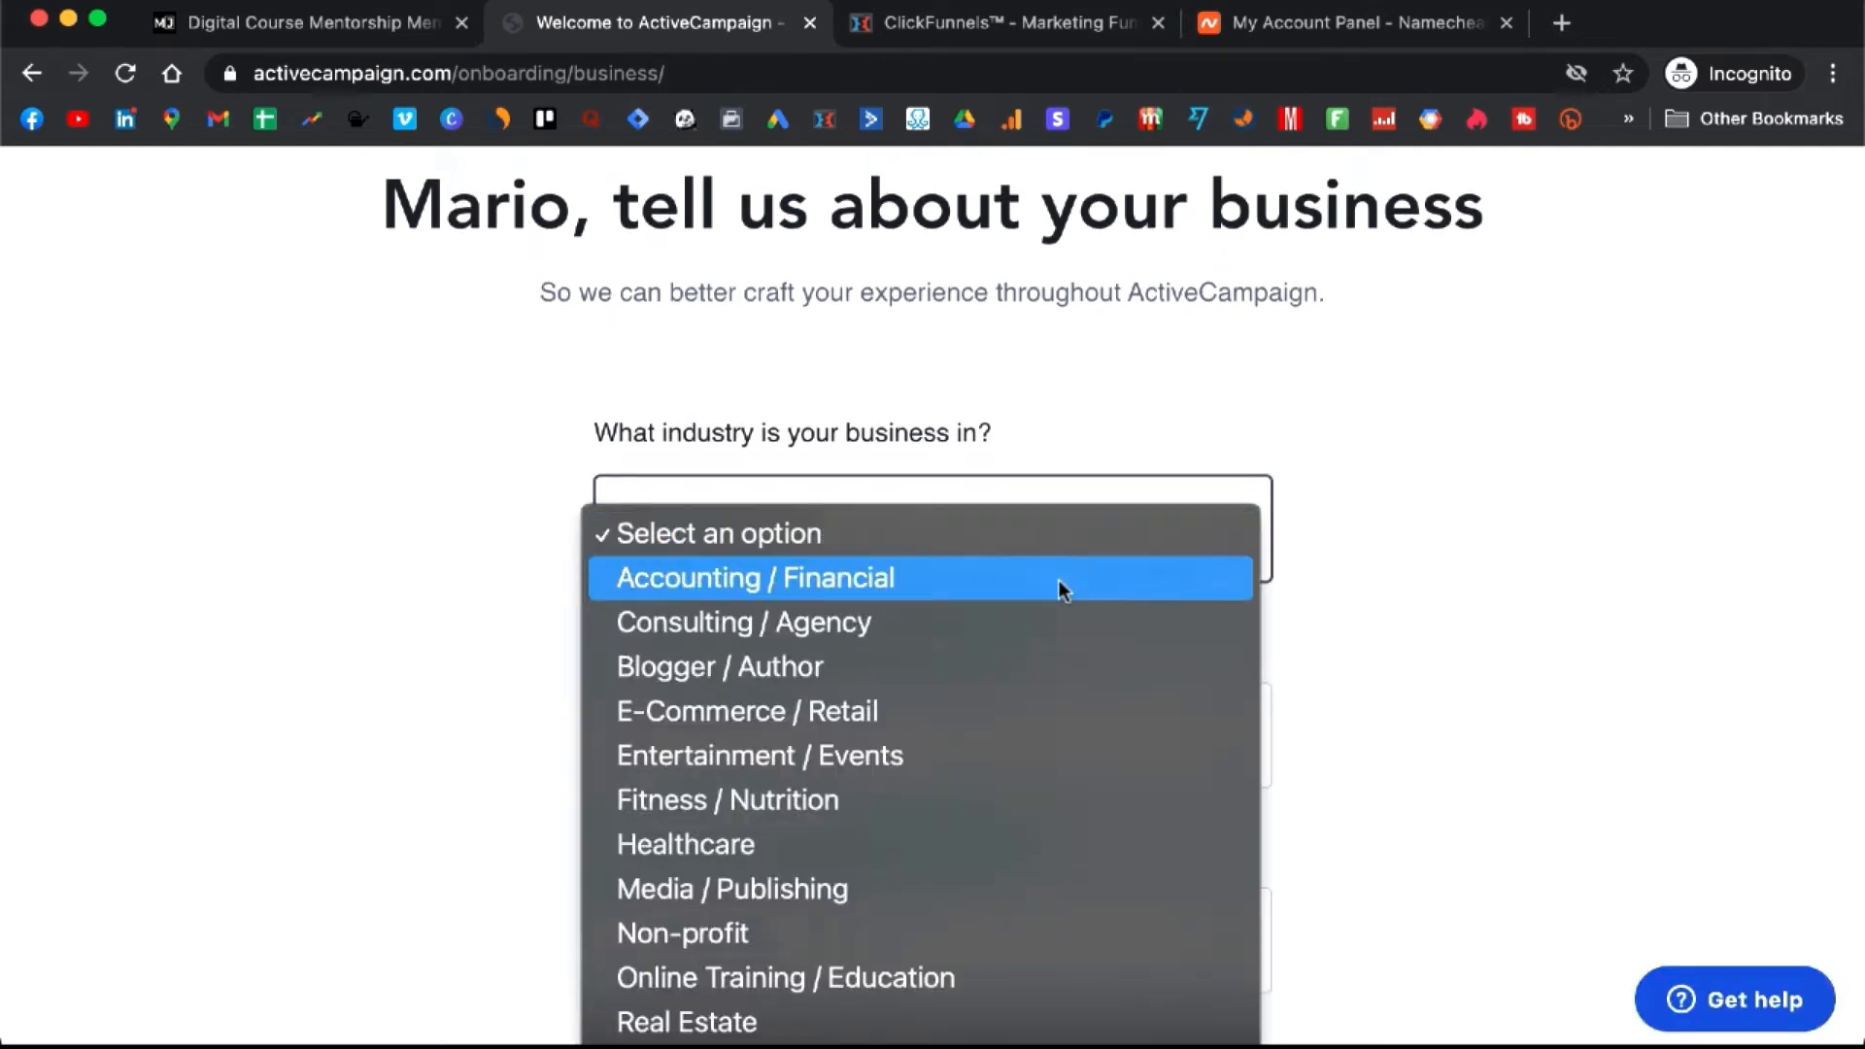
pyautogui.scroll(-1, 1057, 582)
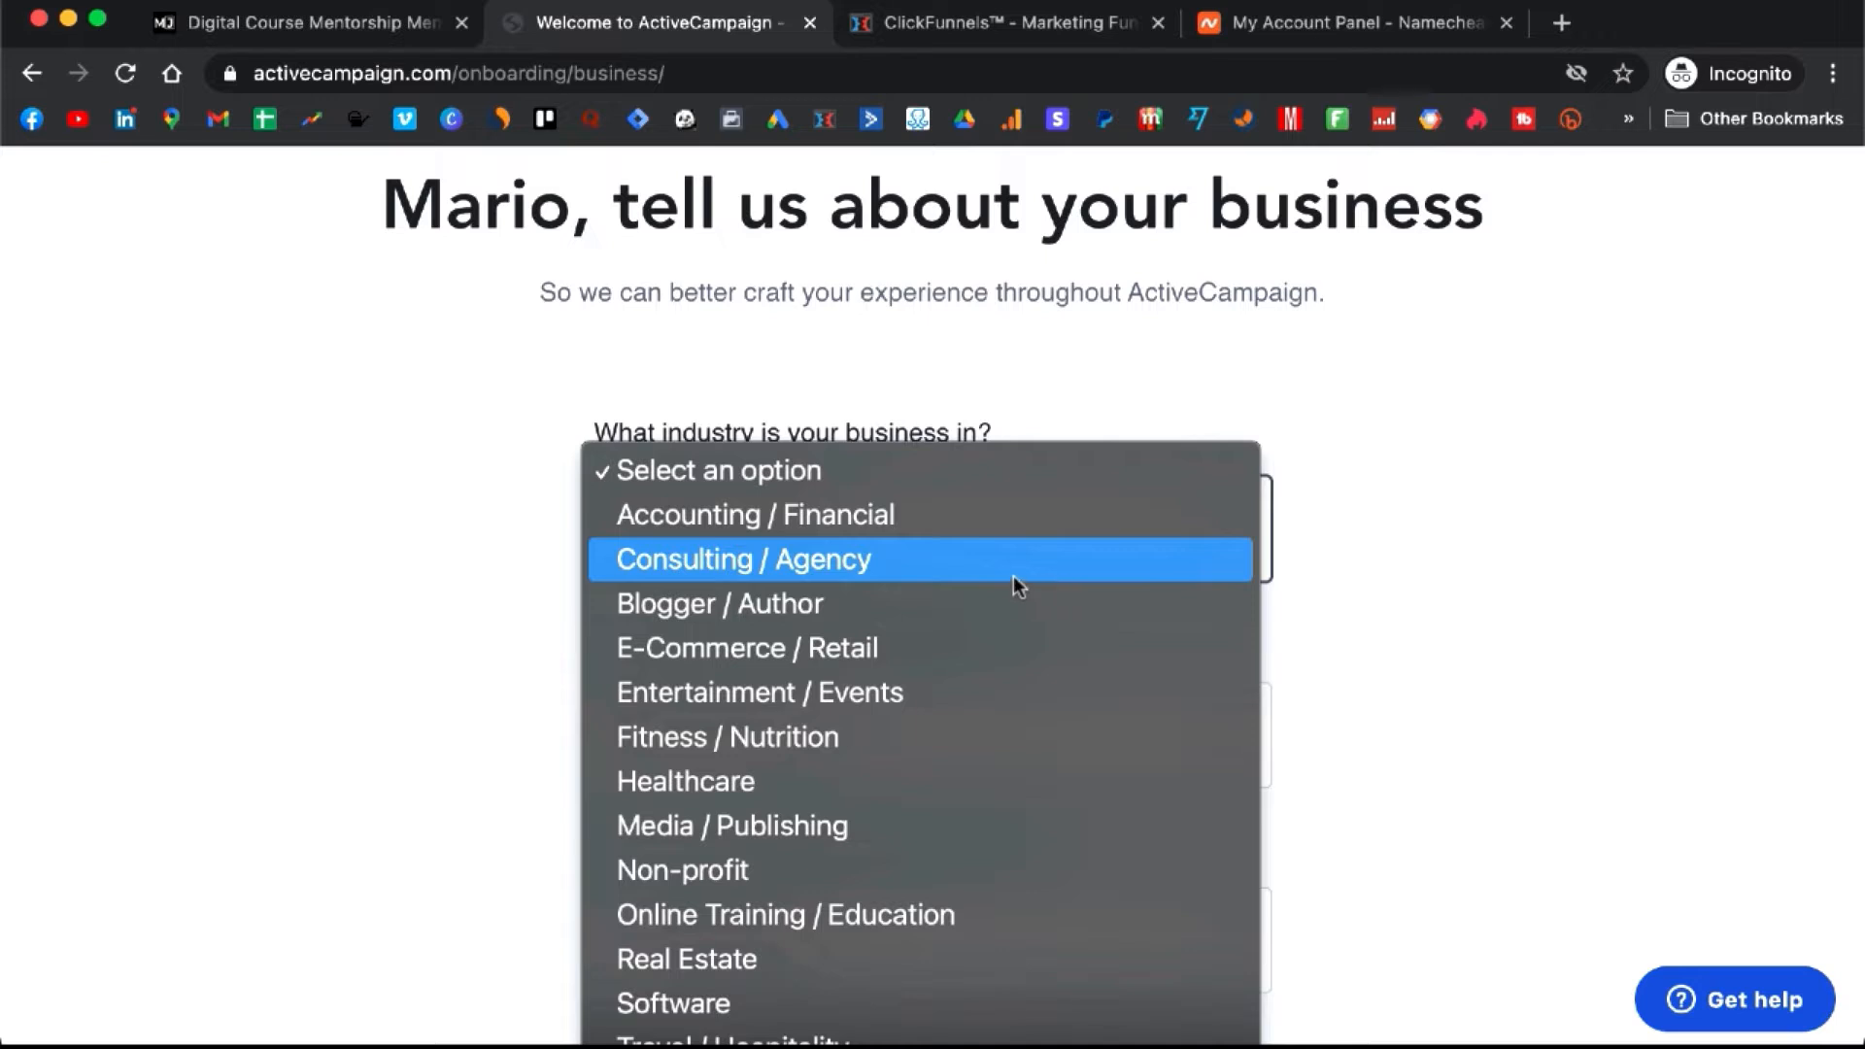
pyautogui.scroll(-1, 1012, 586)
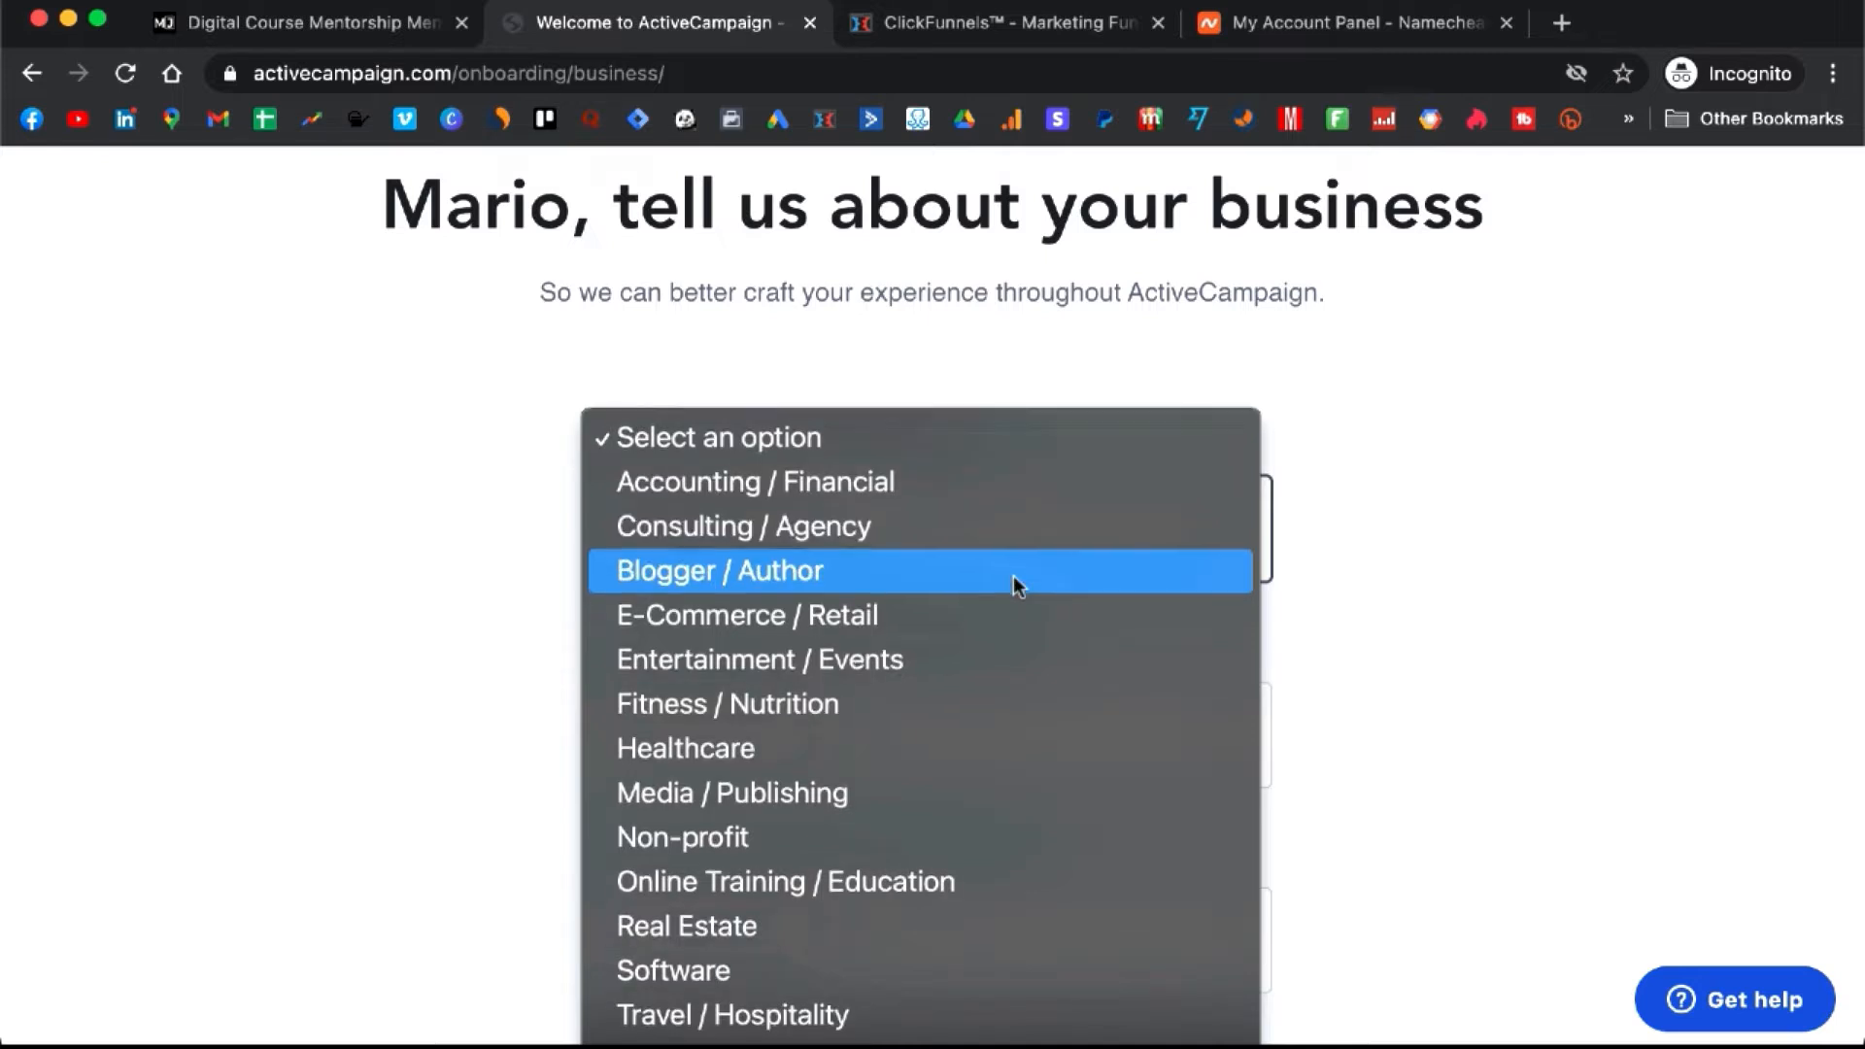
pyautogui.click(913, 881)
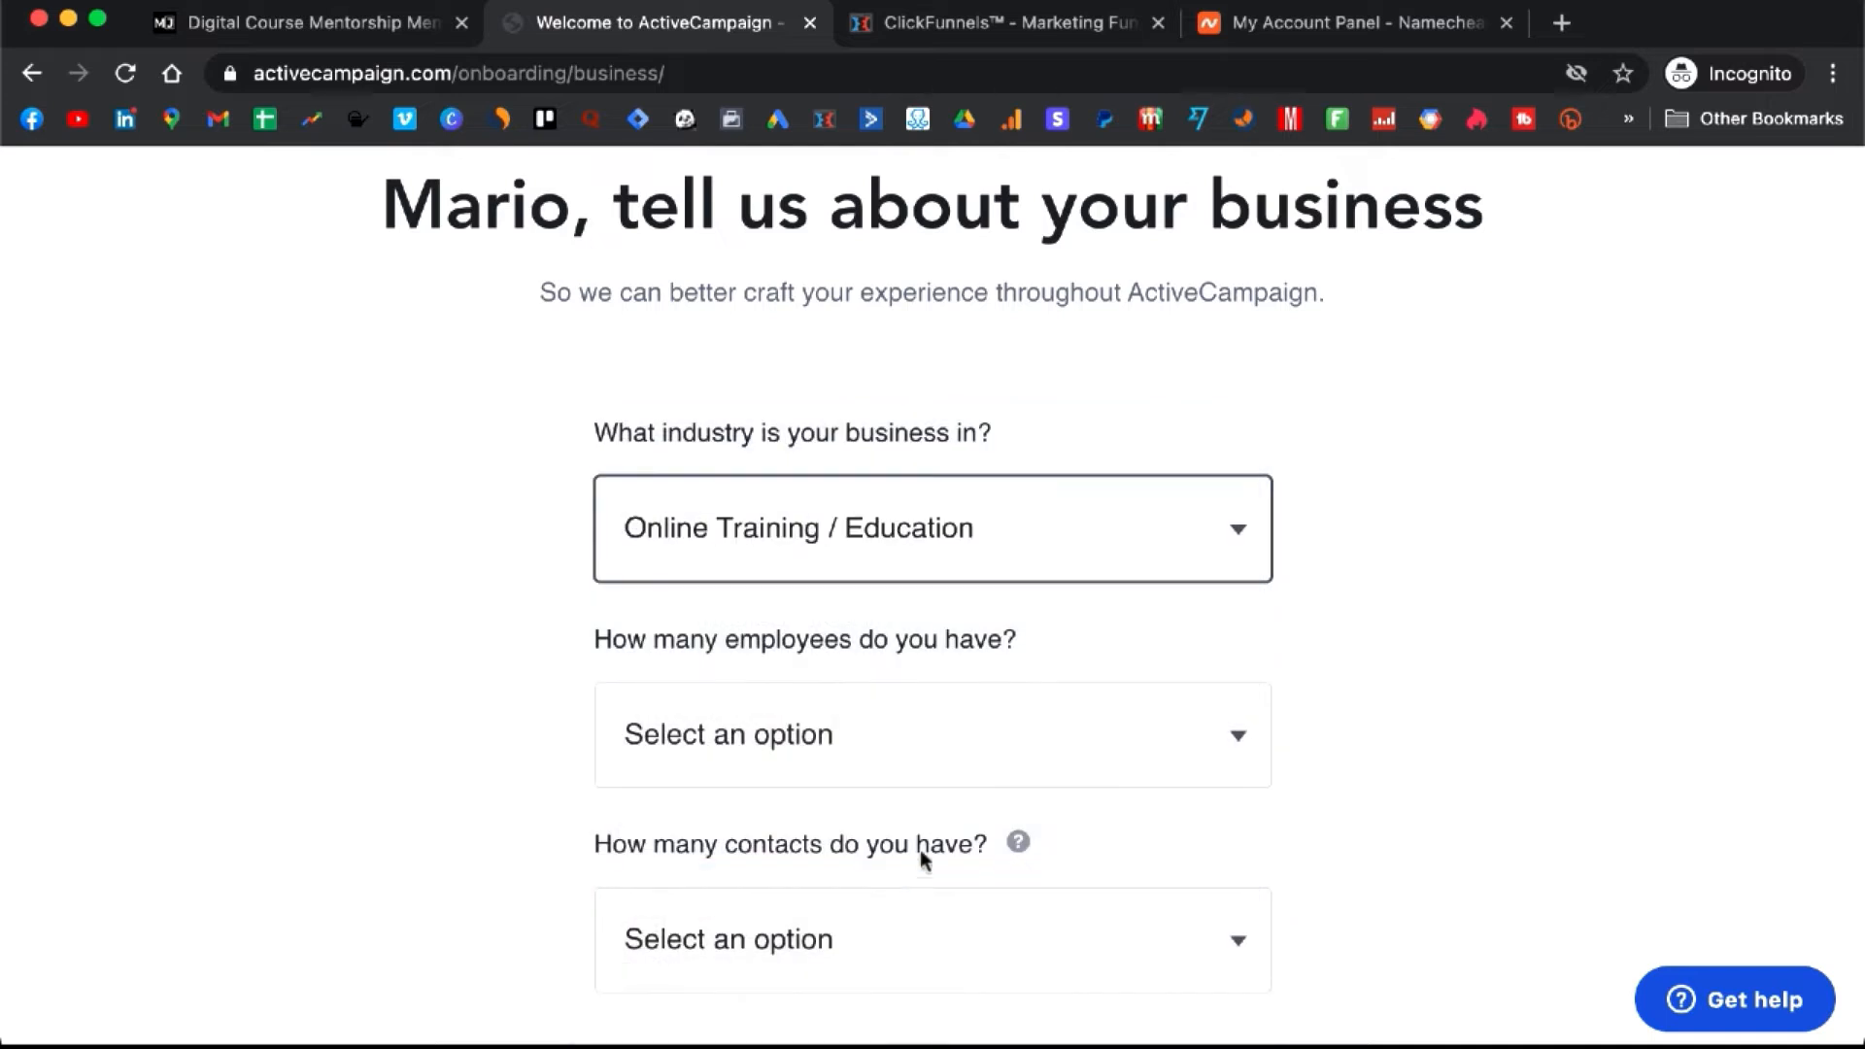
pyautogui.click(1090, 735)
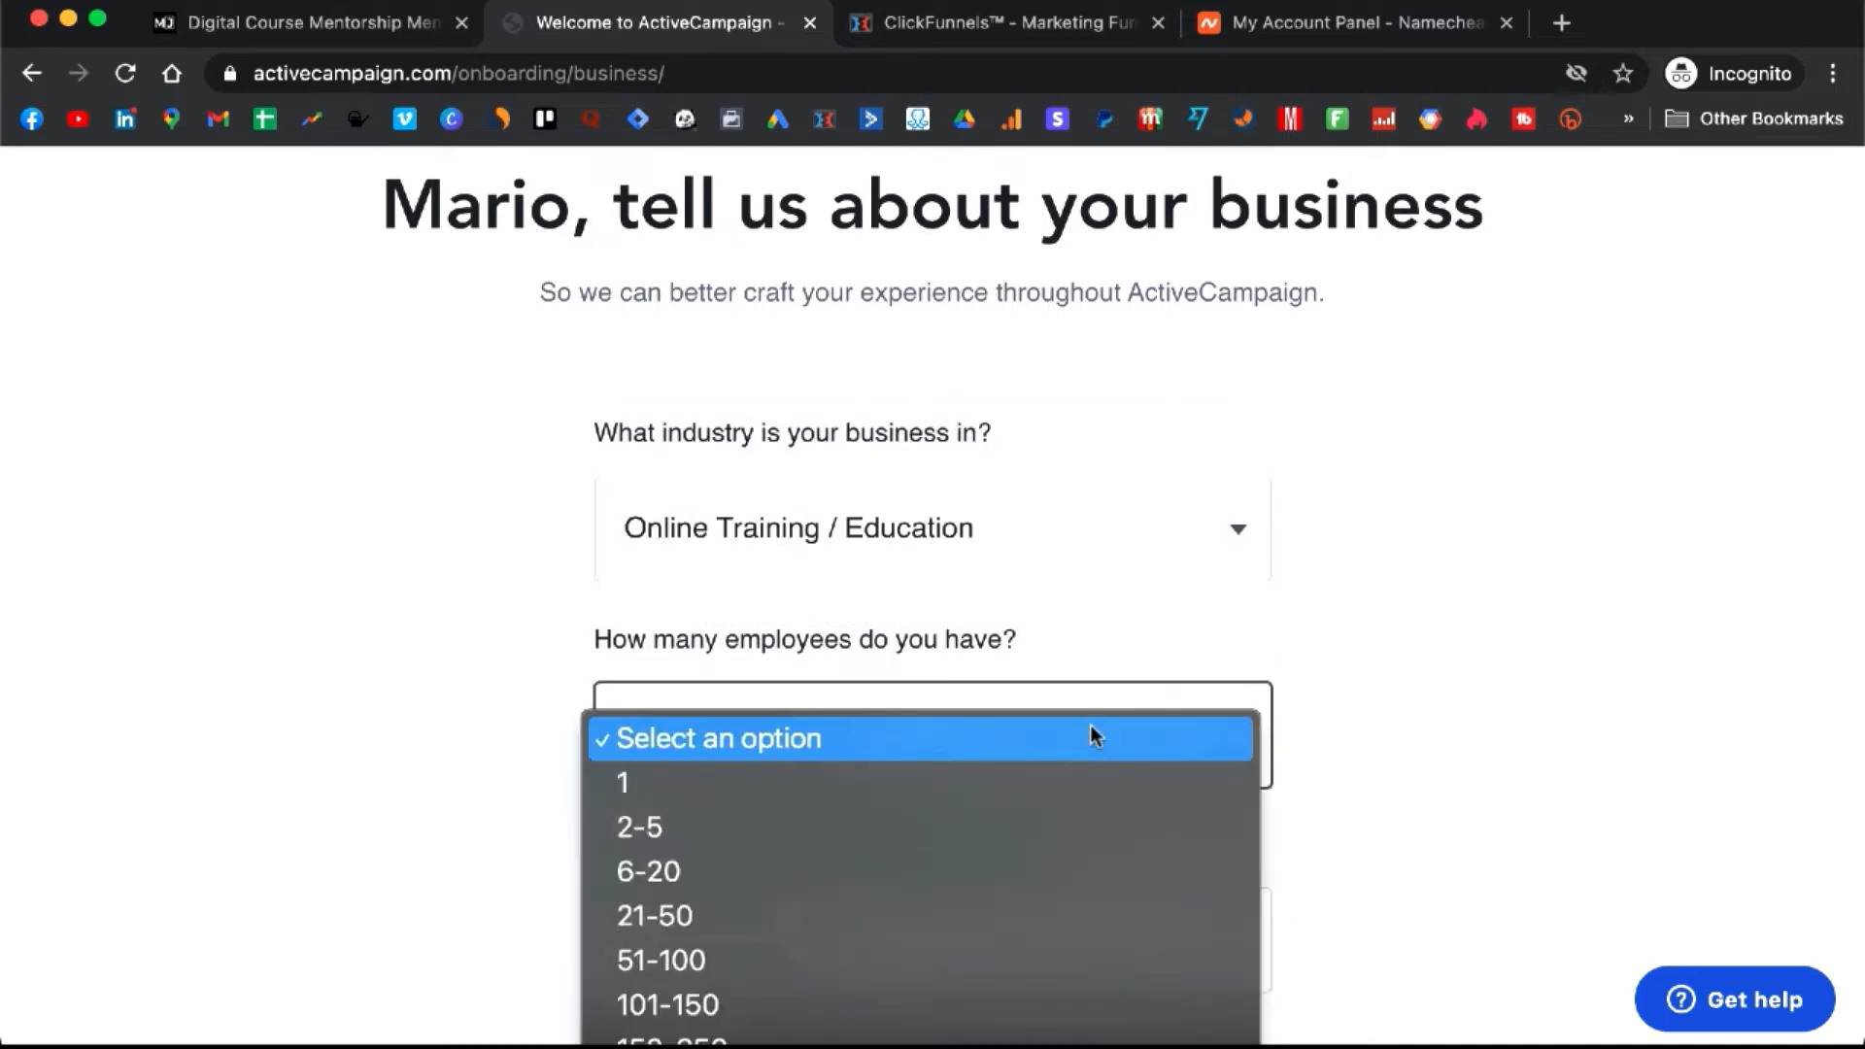
pyautogui.scroll(-1, 1090, 725)
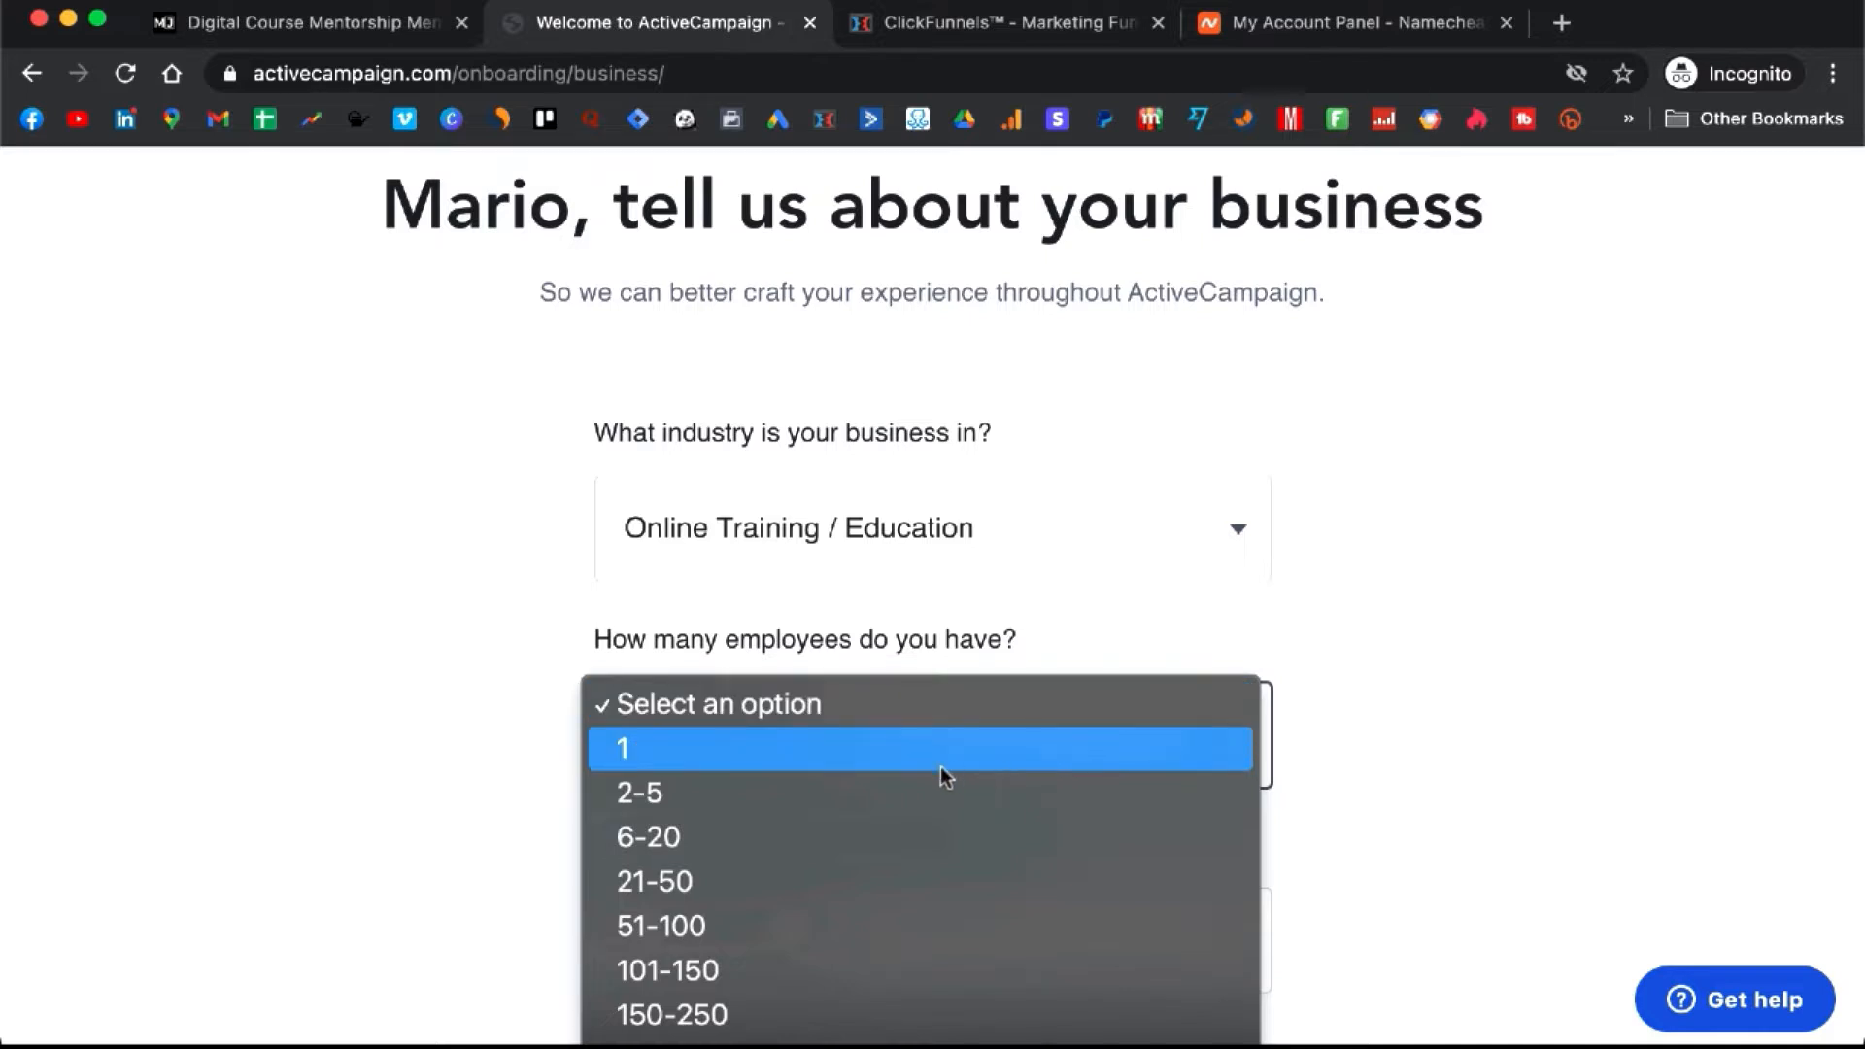
pyautogui.click(979, 740)
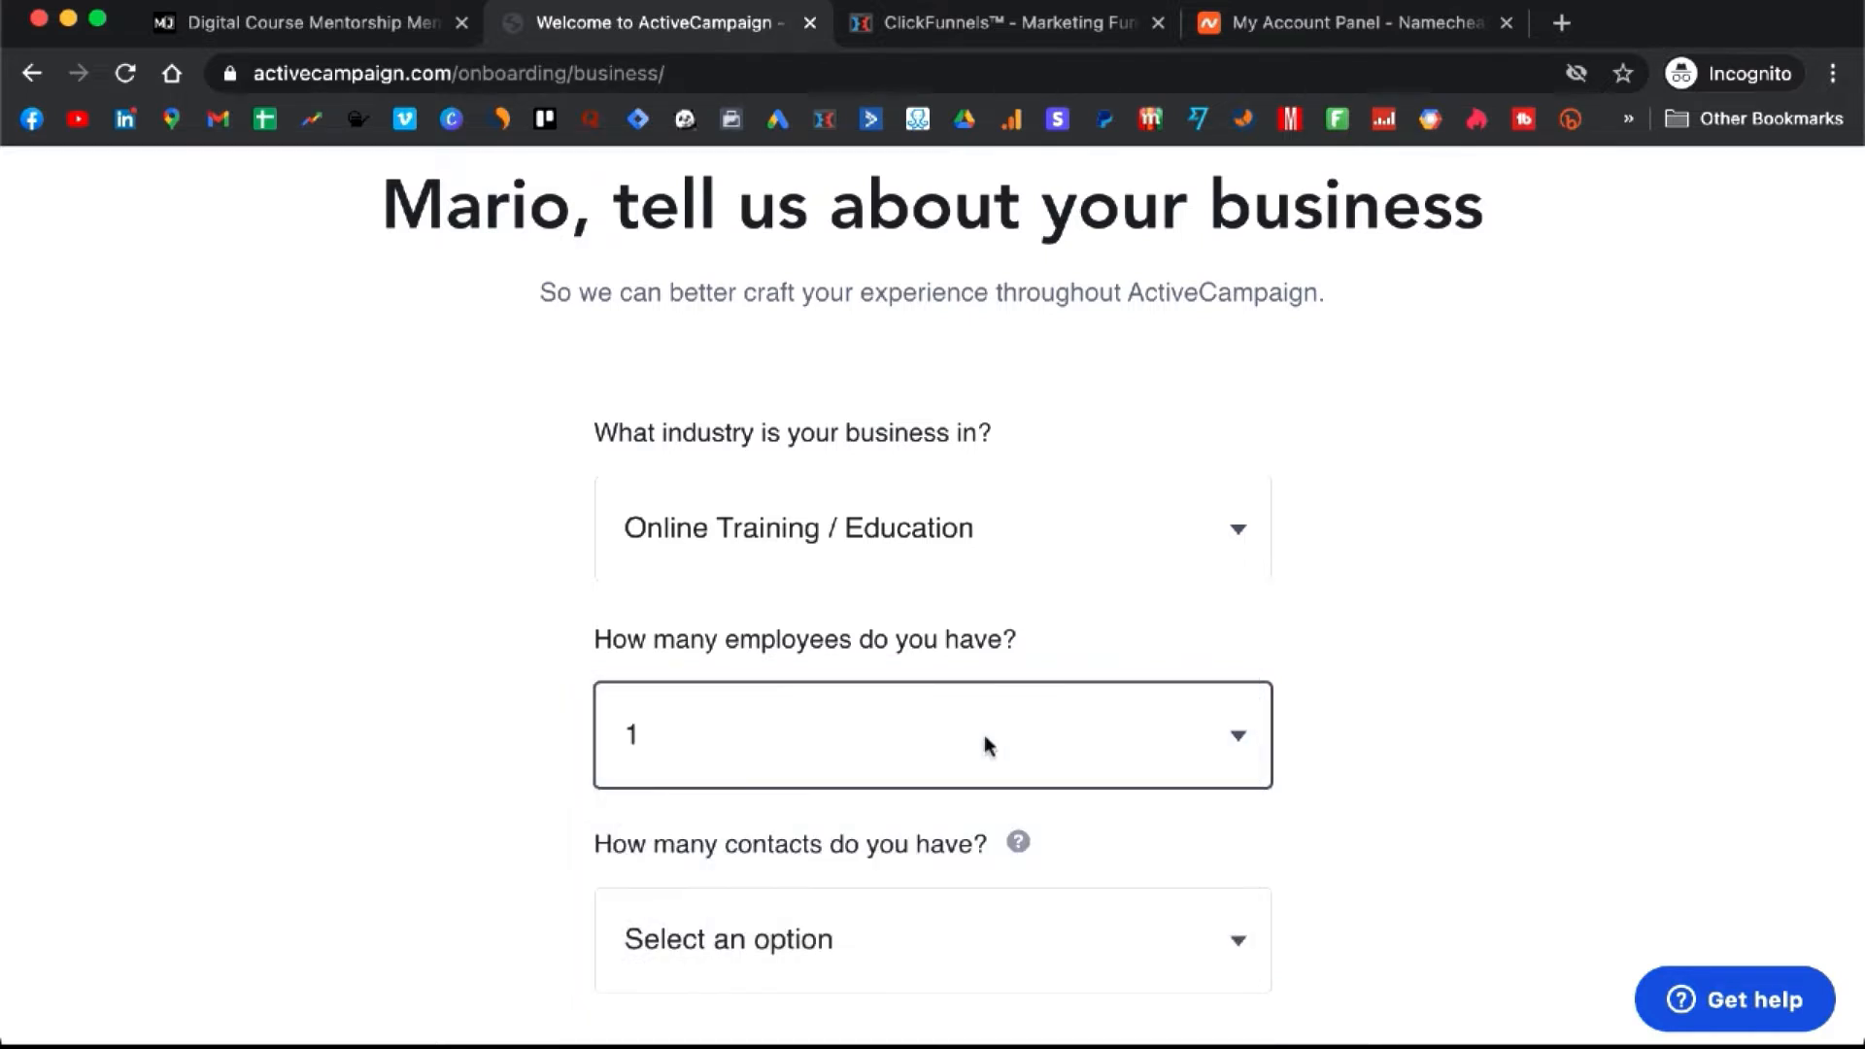
pyautogui.scroll(-2, 984, 735)
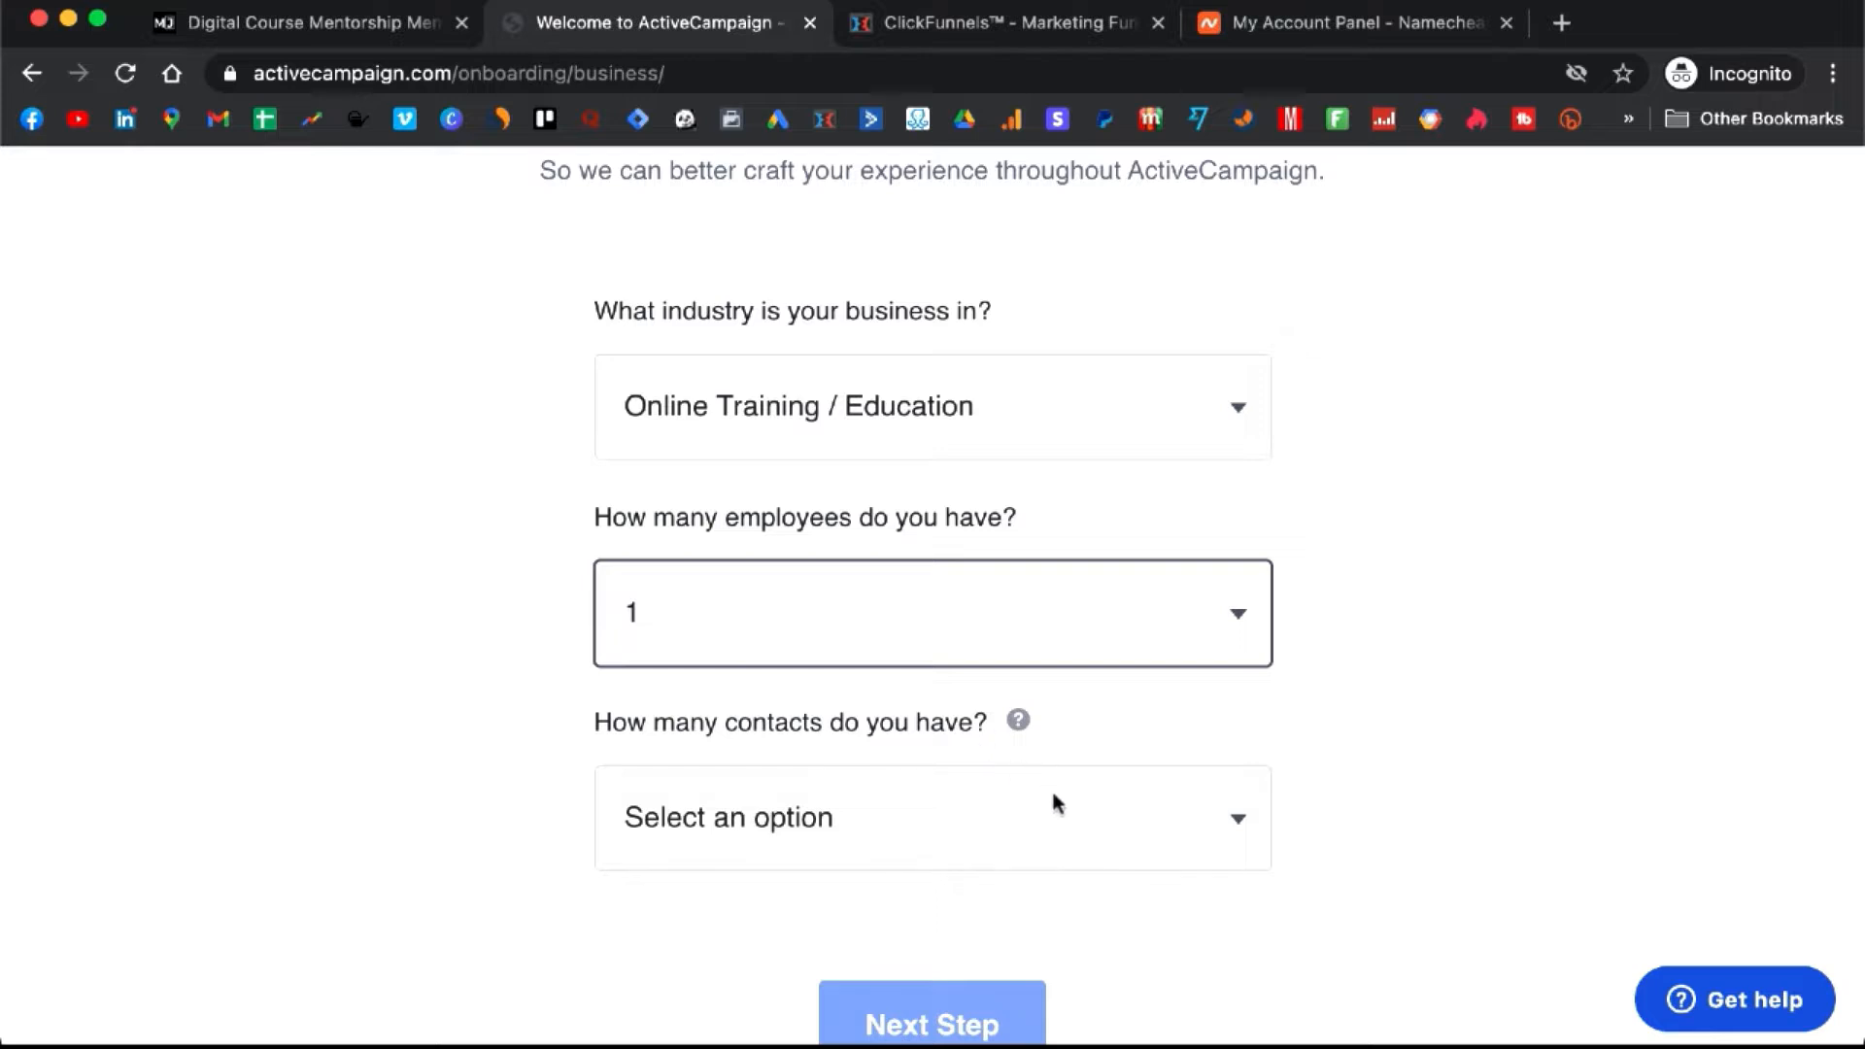
pyautogui.click(1085, 802)
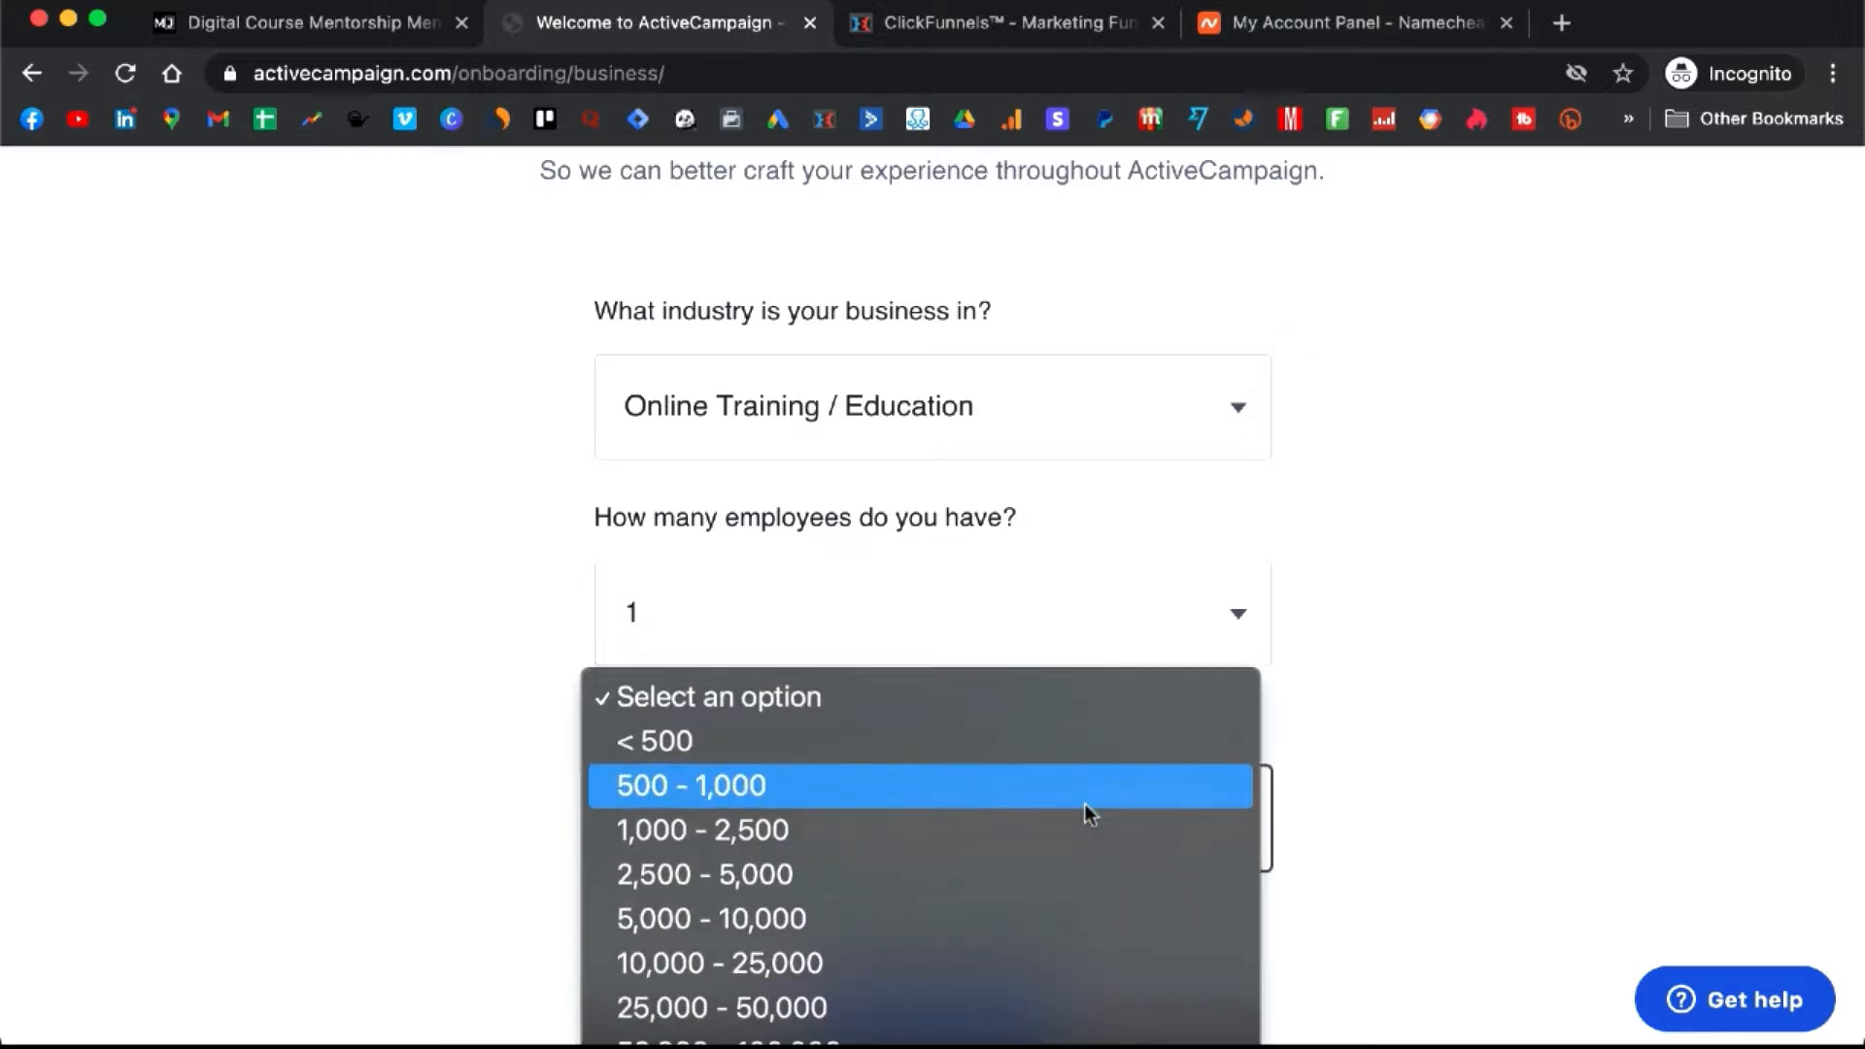
pyautogui.click(1084, 748)
pyautogui.scroll(-1, 947, 760)
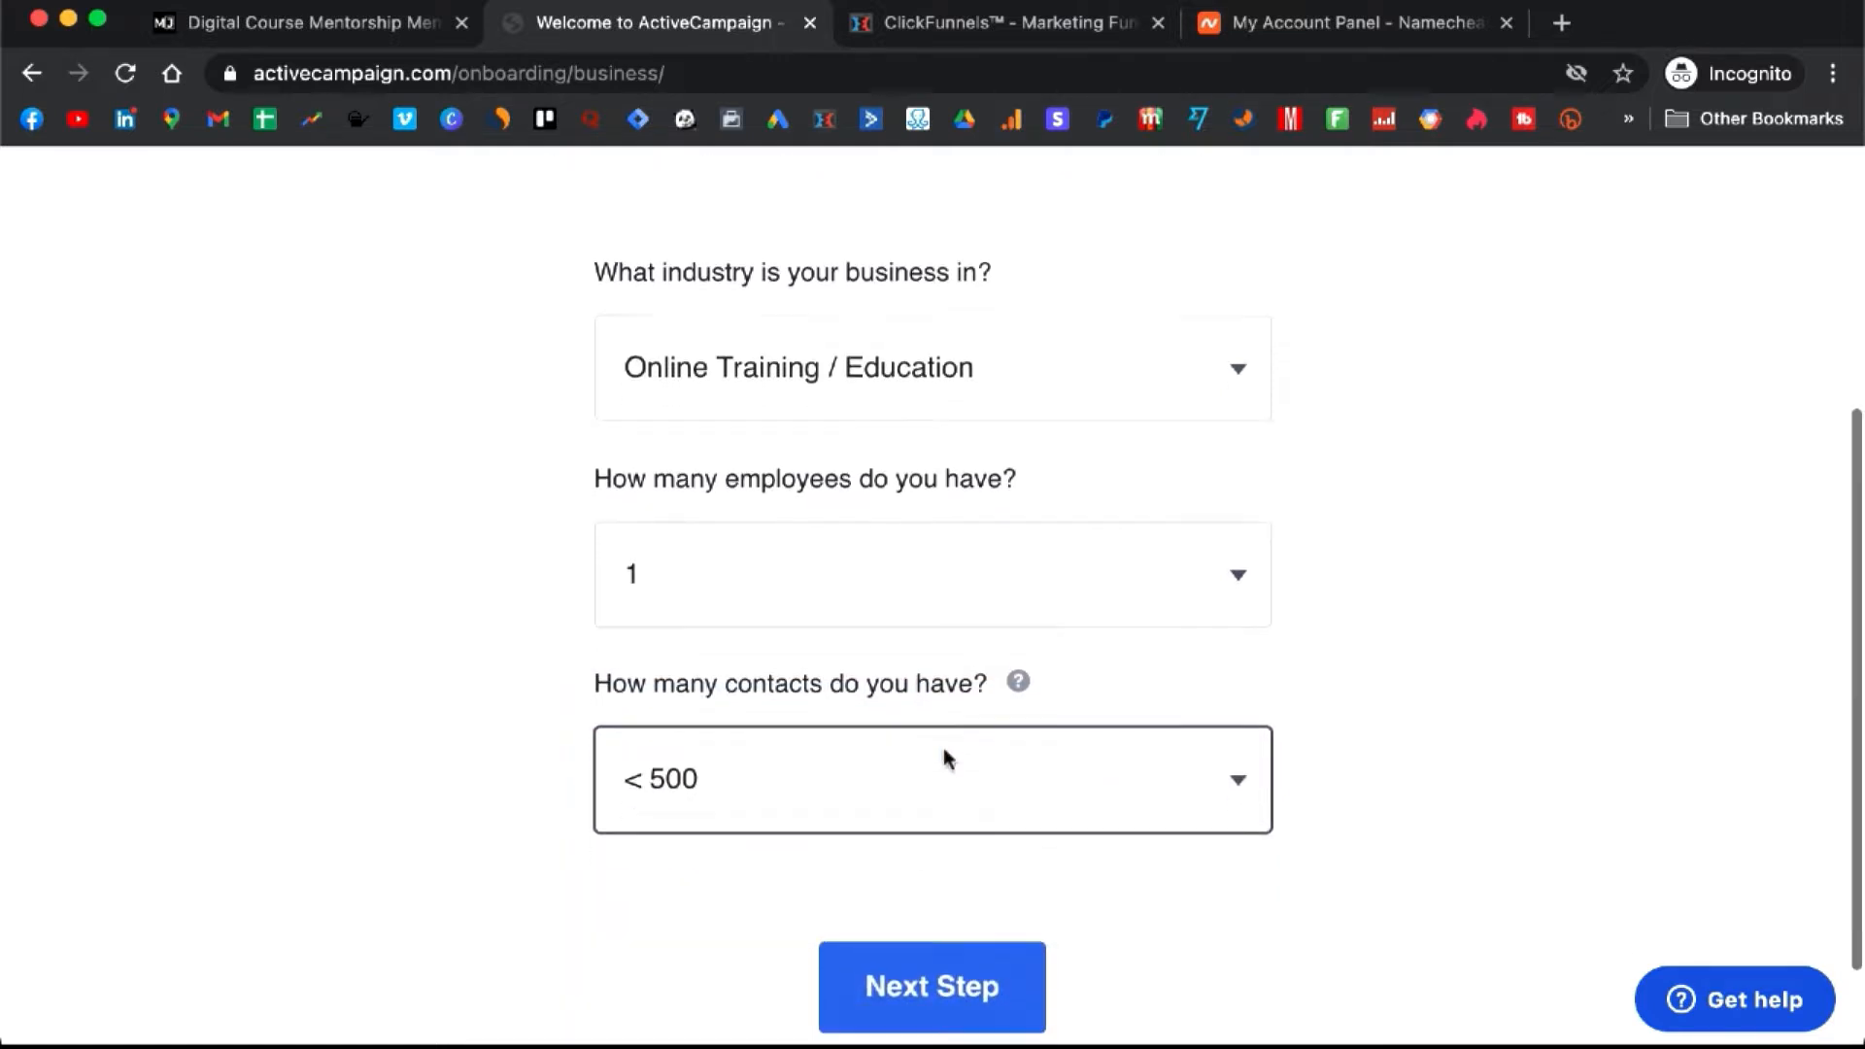
pyautogui.click(926, 983)
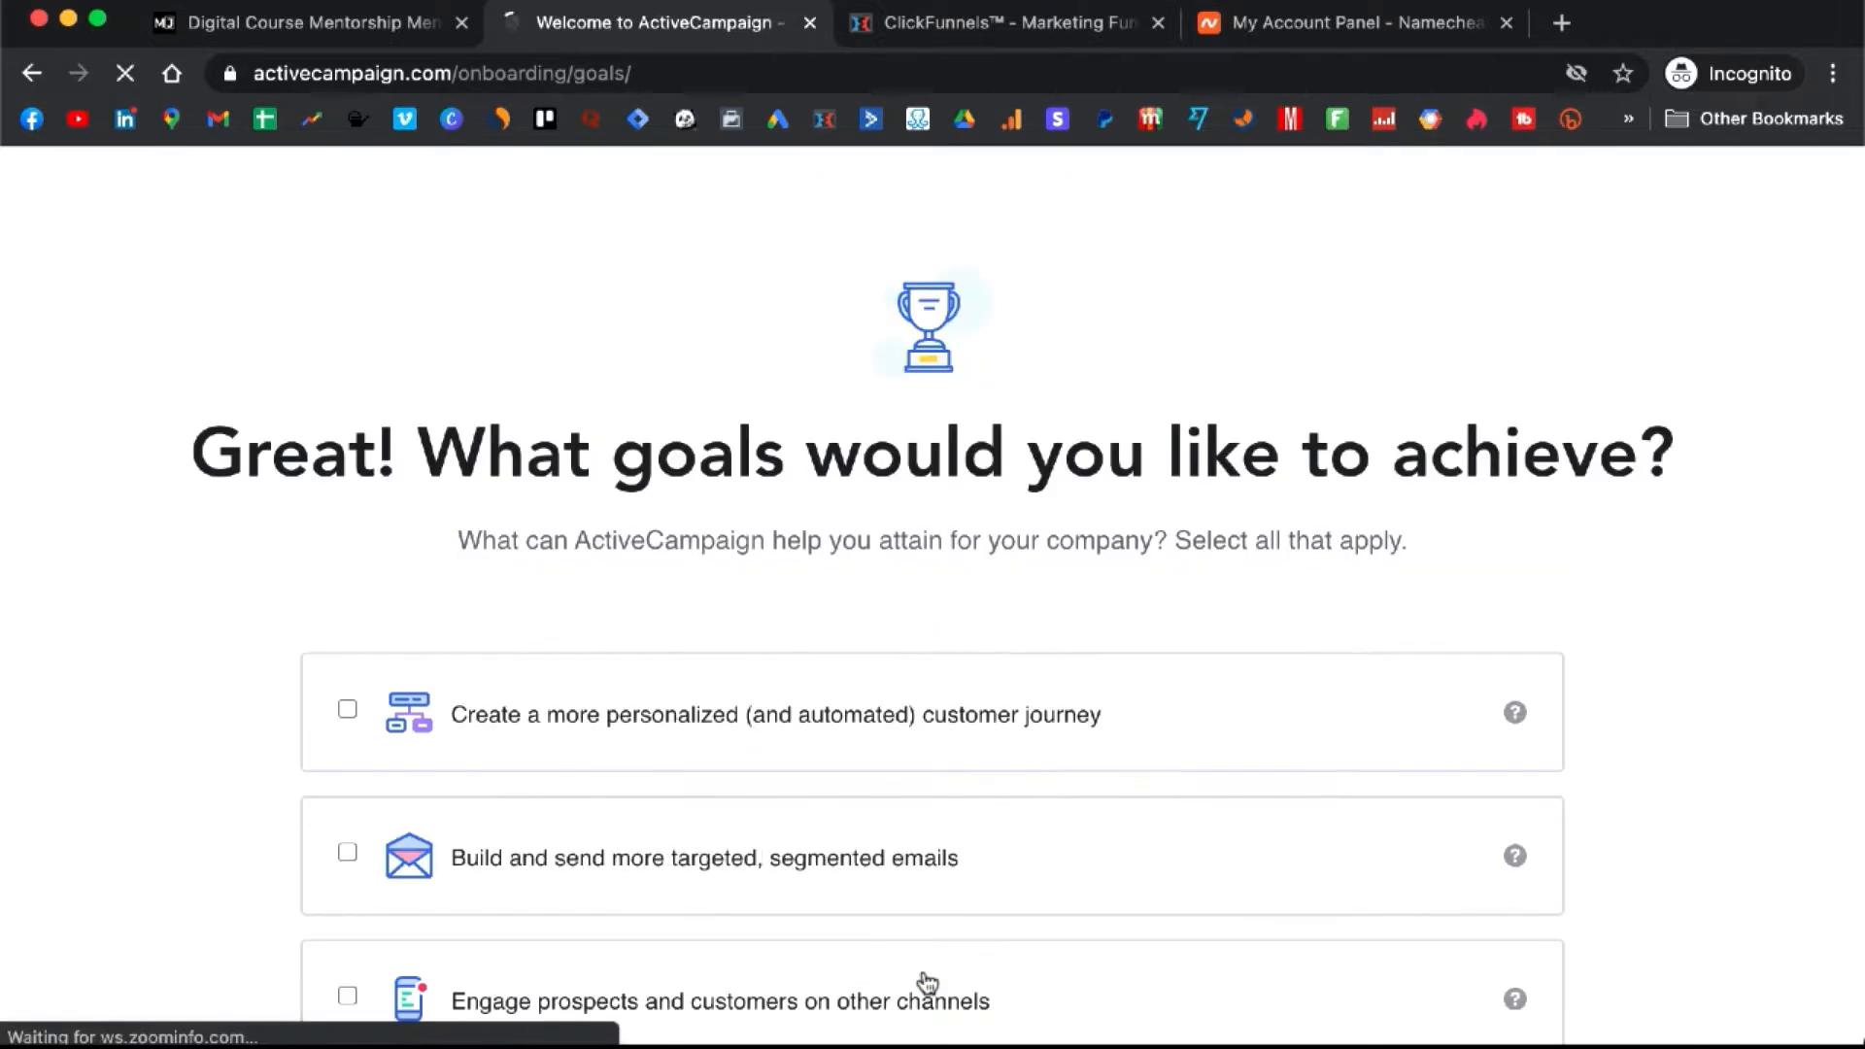
# - Select the 'Create a more personalized (and automated) customer journey' goal and proceed to the tools question
pyautogui.scroll(-1, 1057, 666)
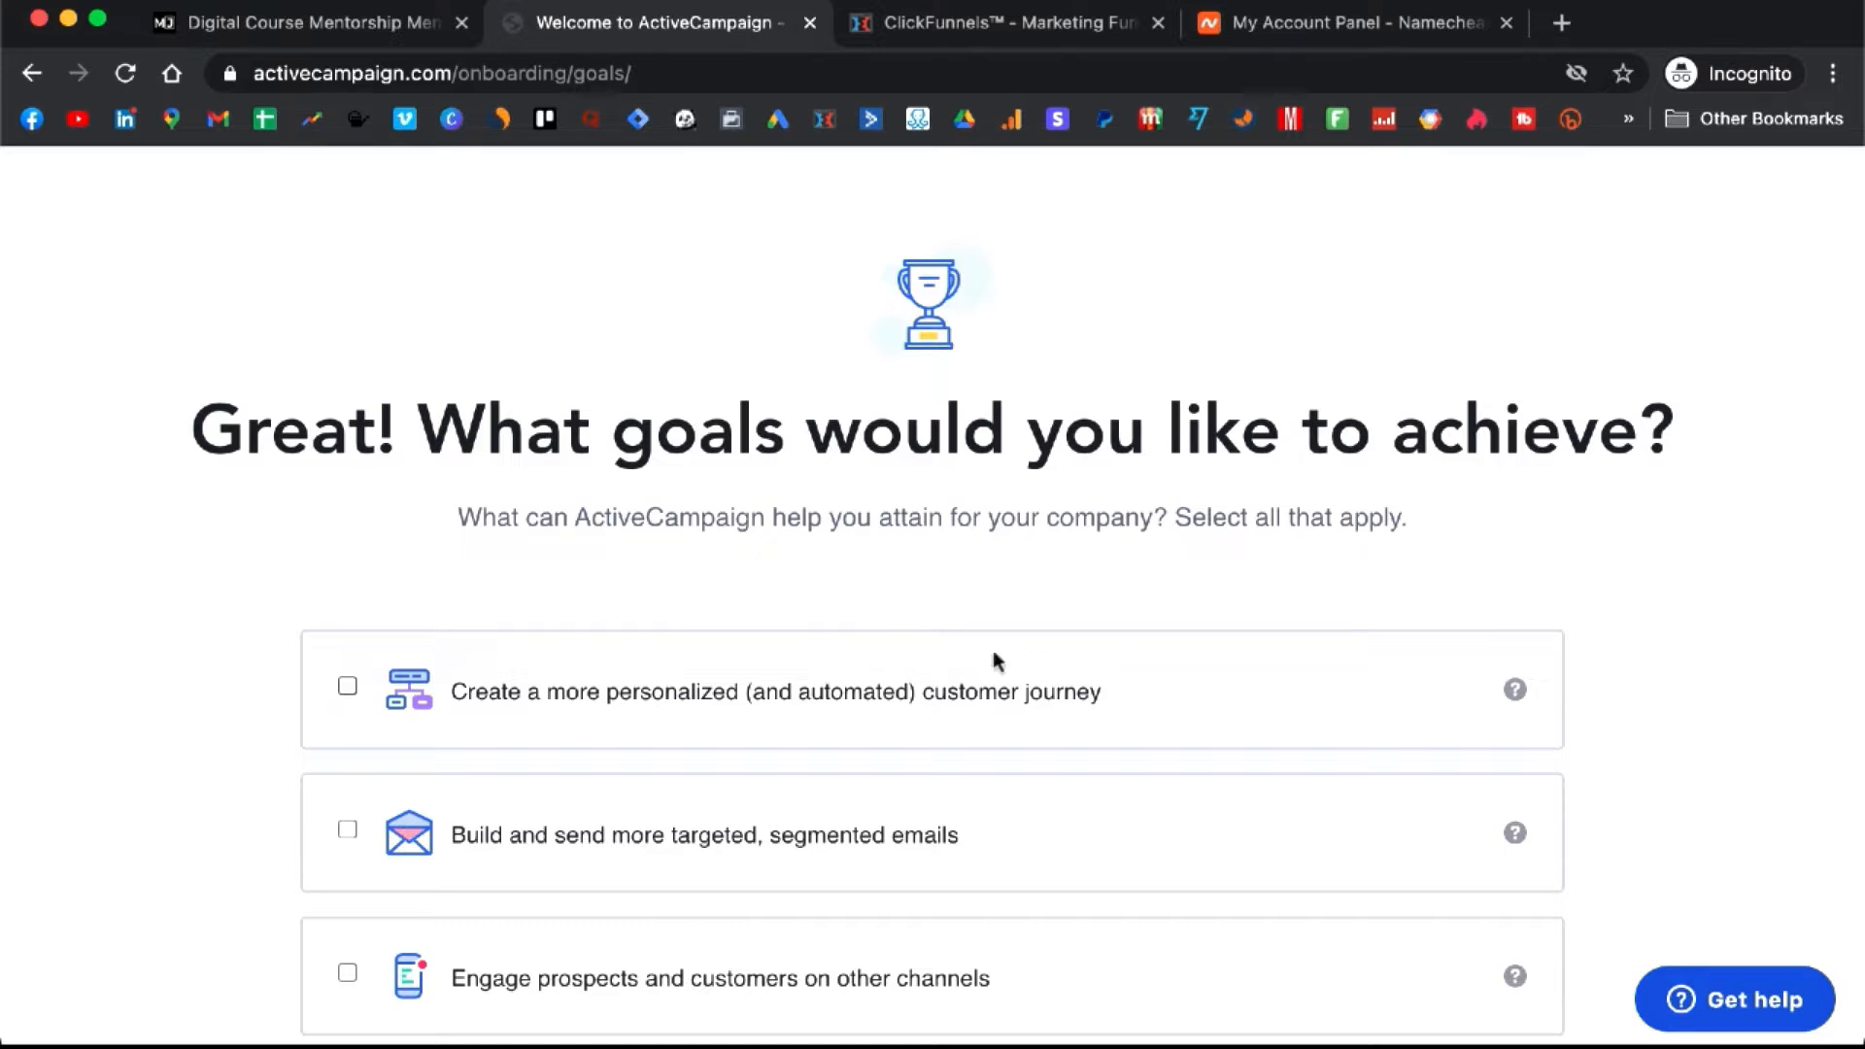
pyautogui.scroll(-2, 697, 588)
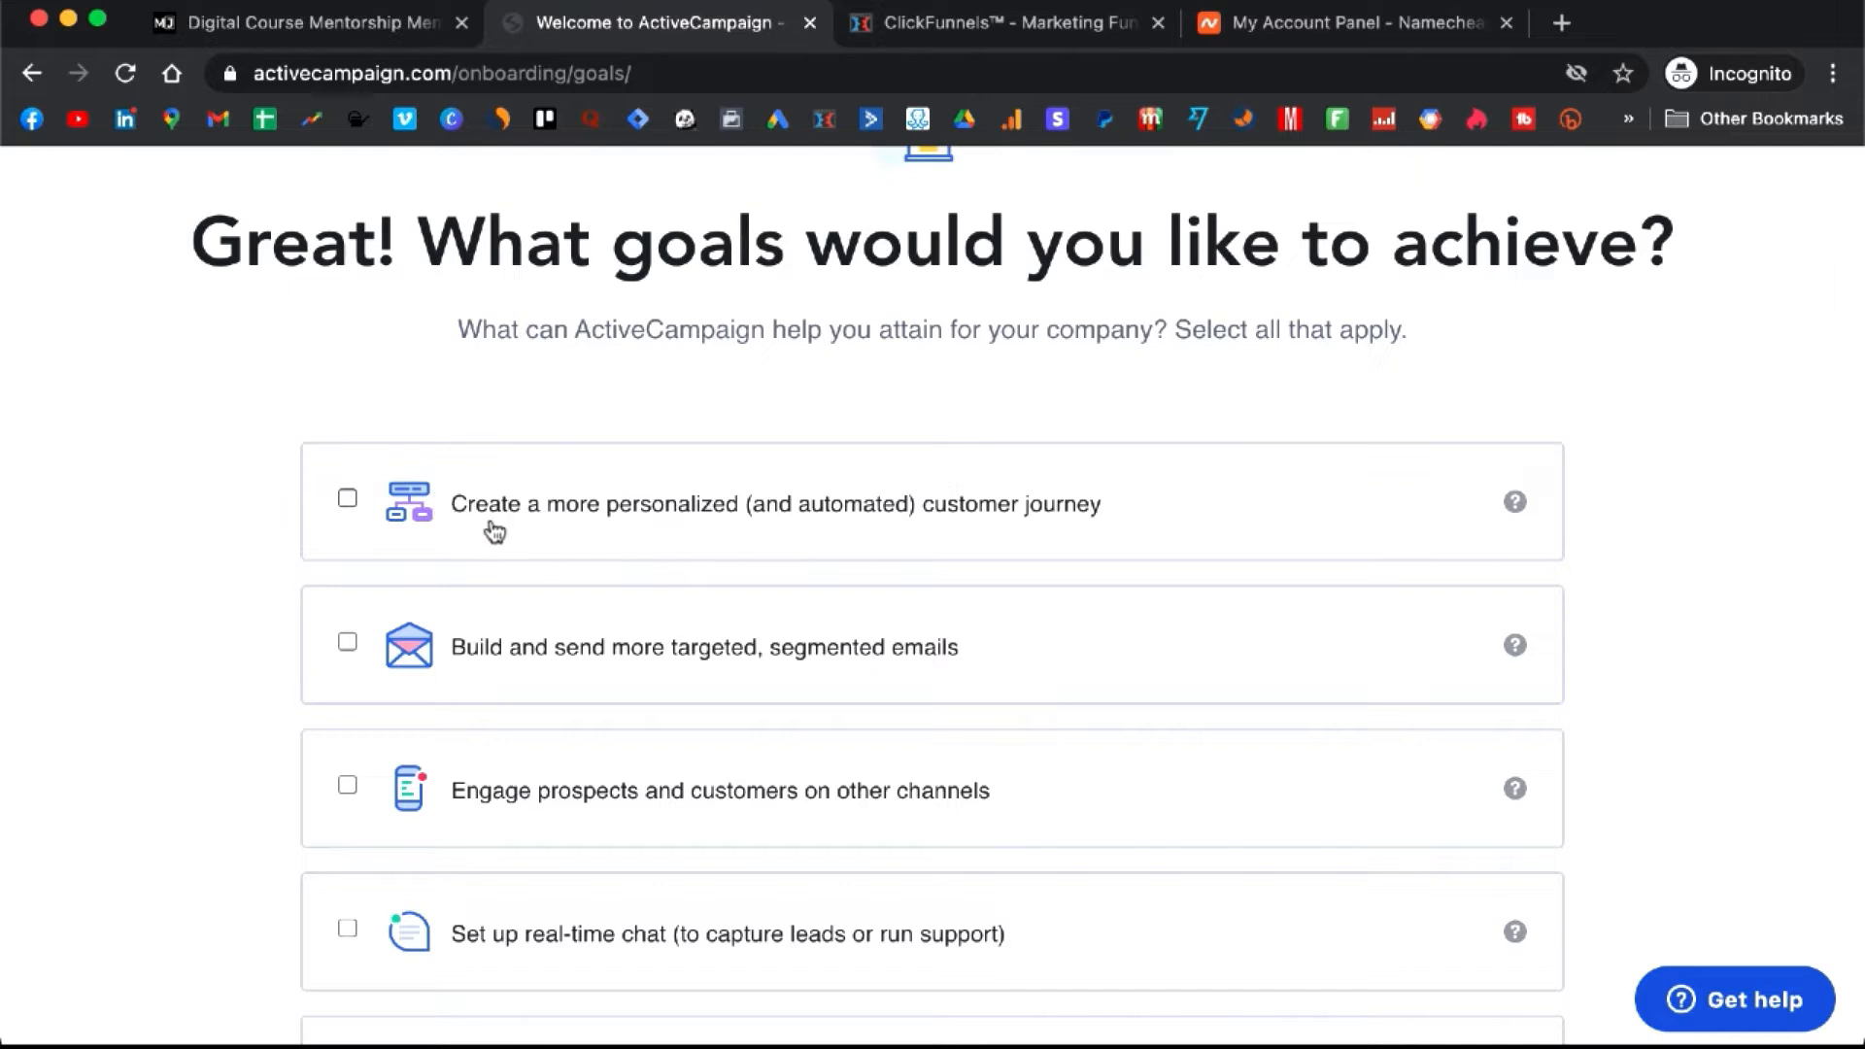
pyautogui.scroll(-1, 520, 535)
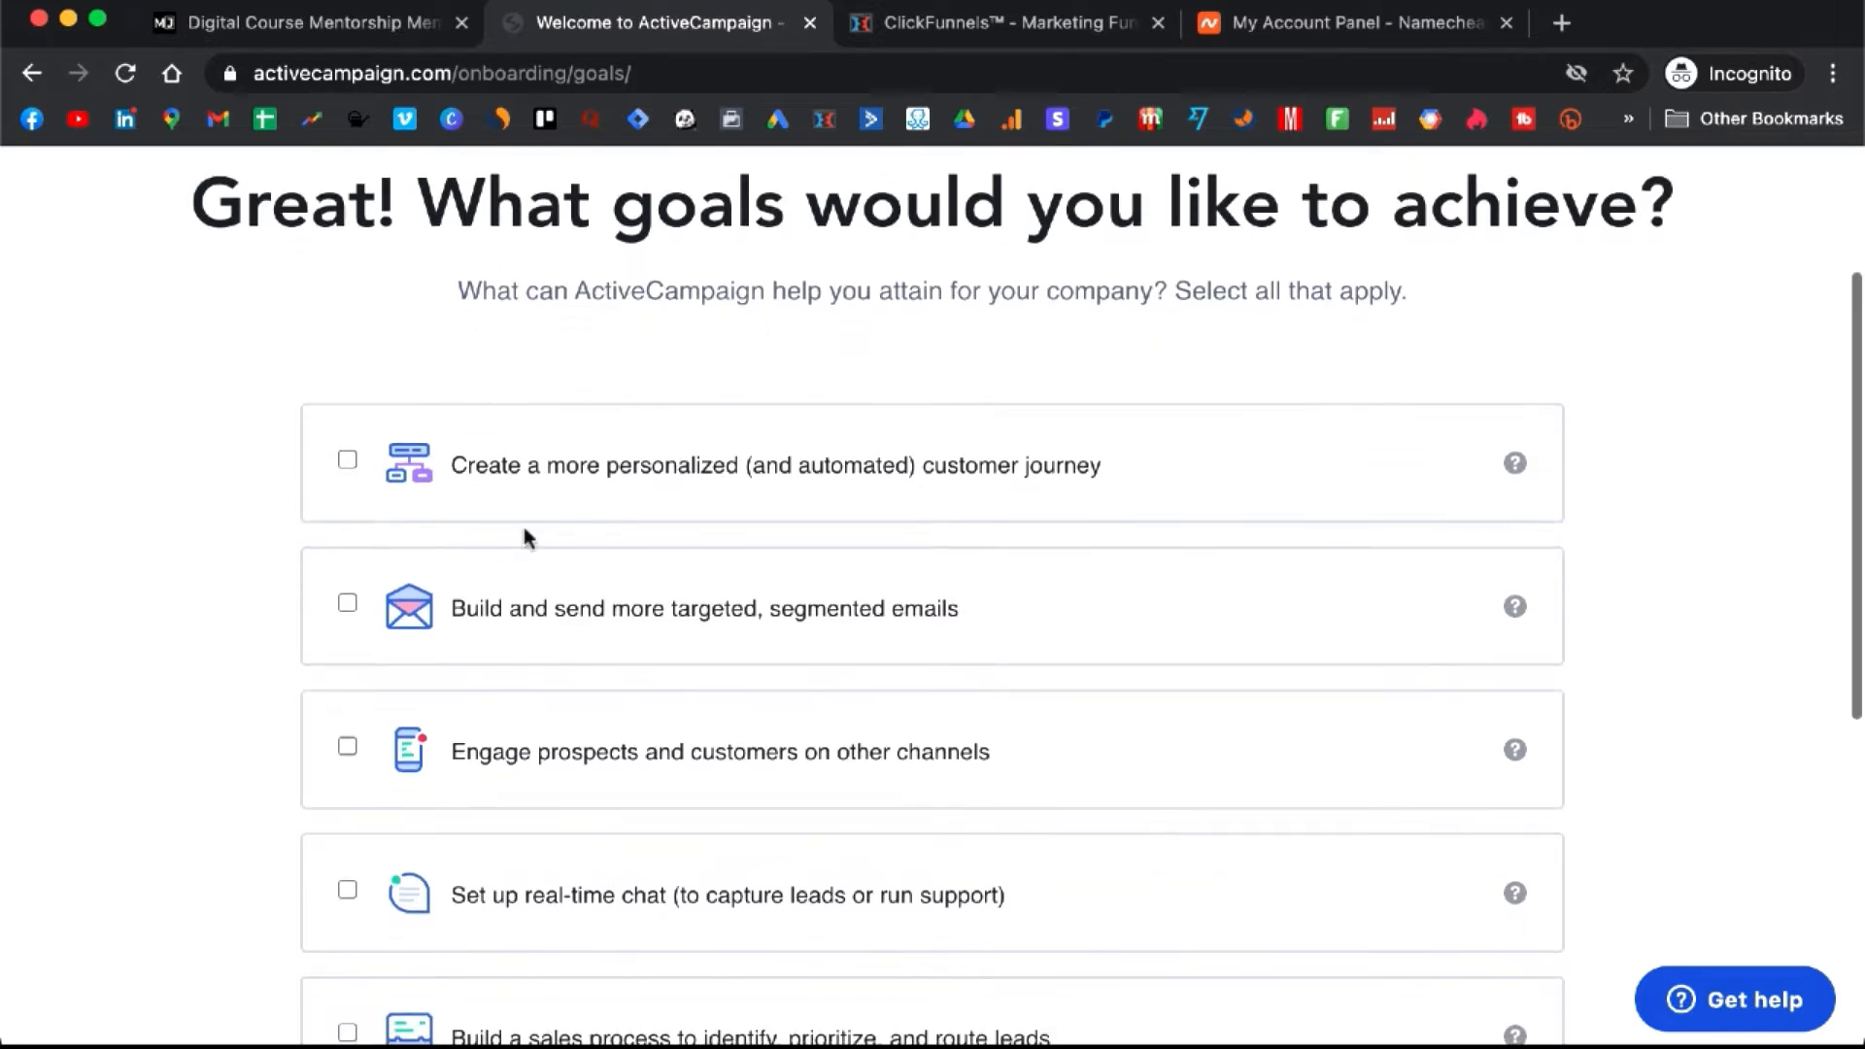
pyautogui.scroll(-1, 449, 630)
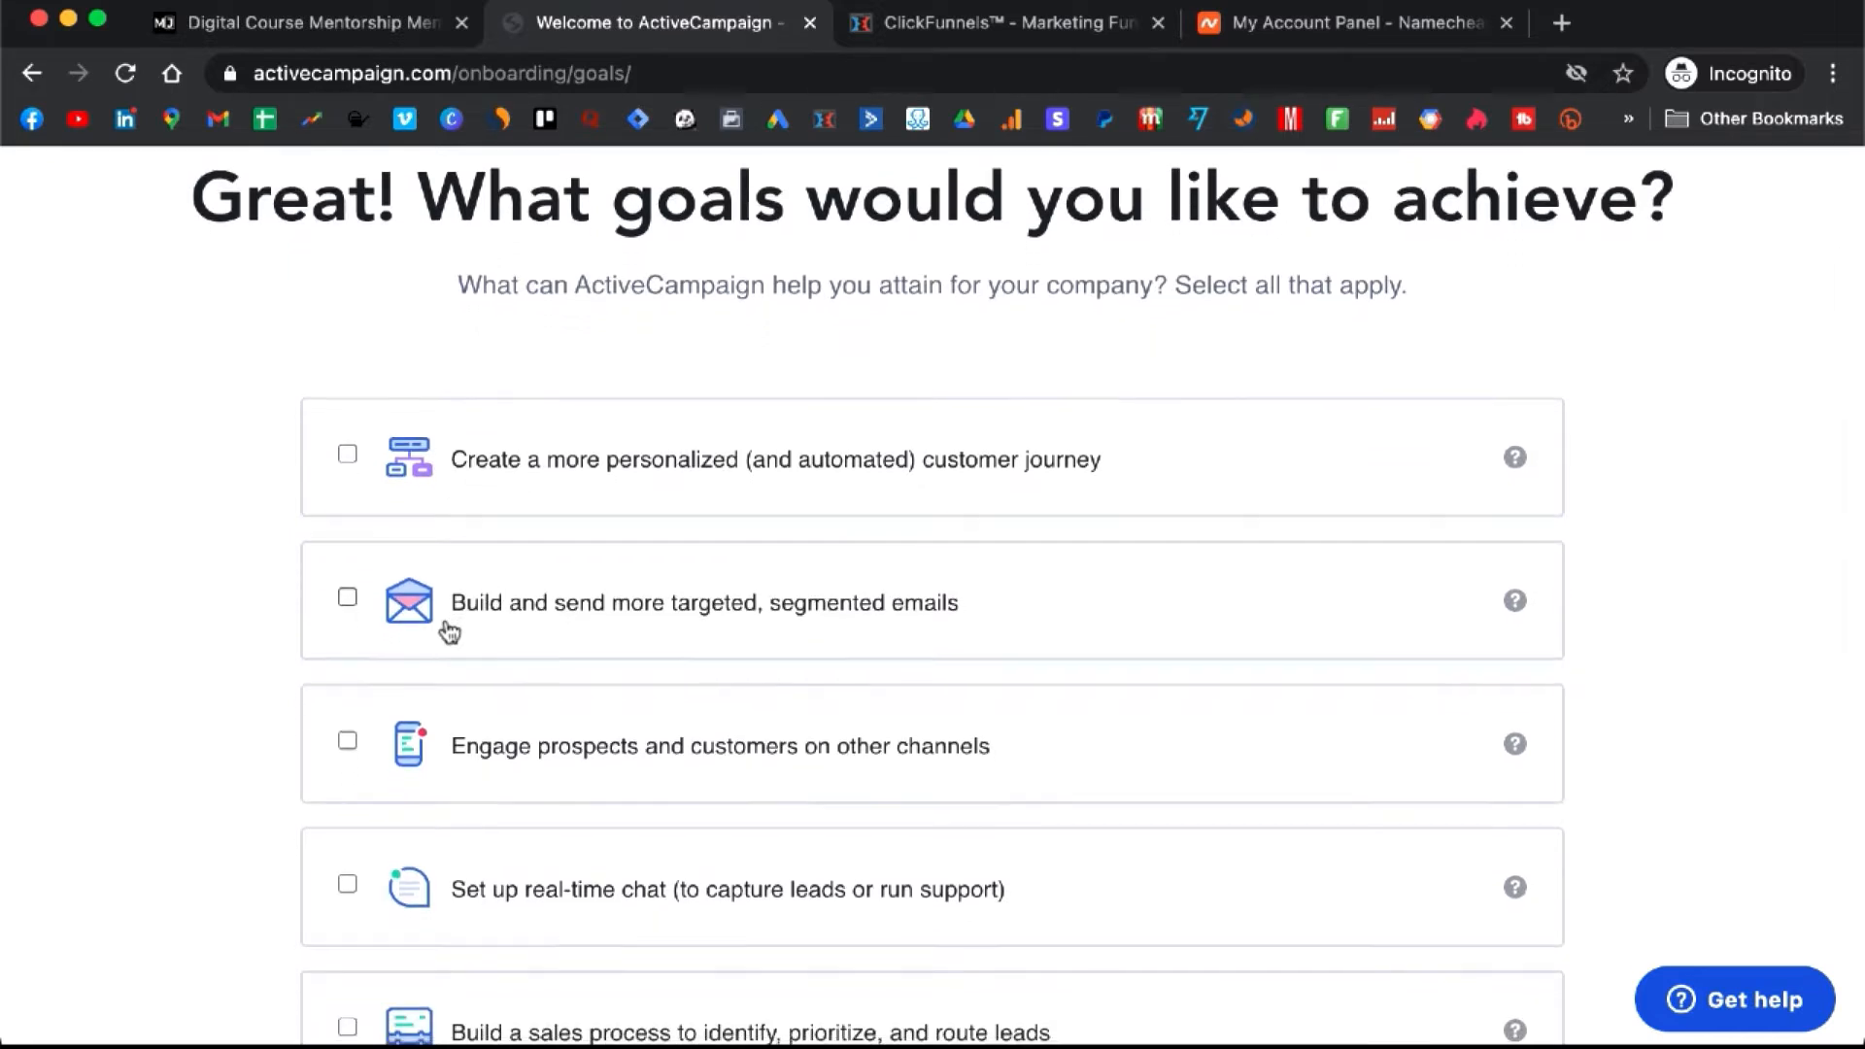
pyautogui.scroll(-2, 449, 631)
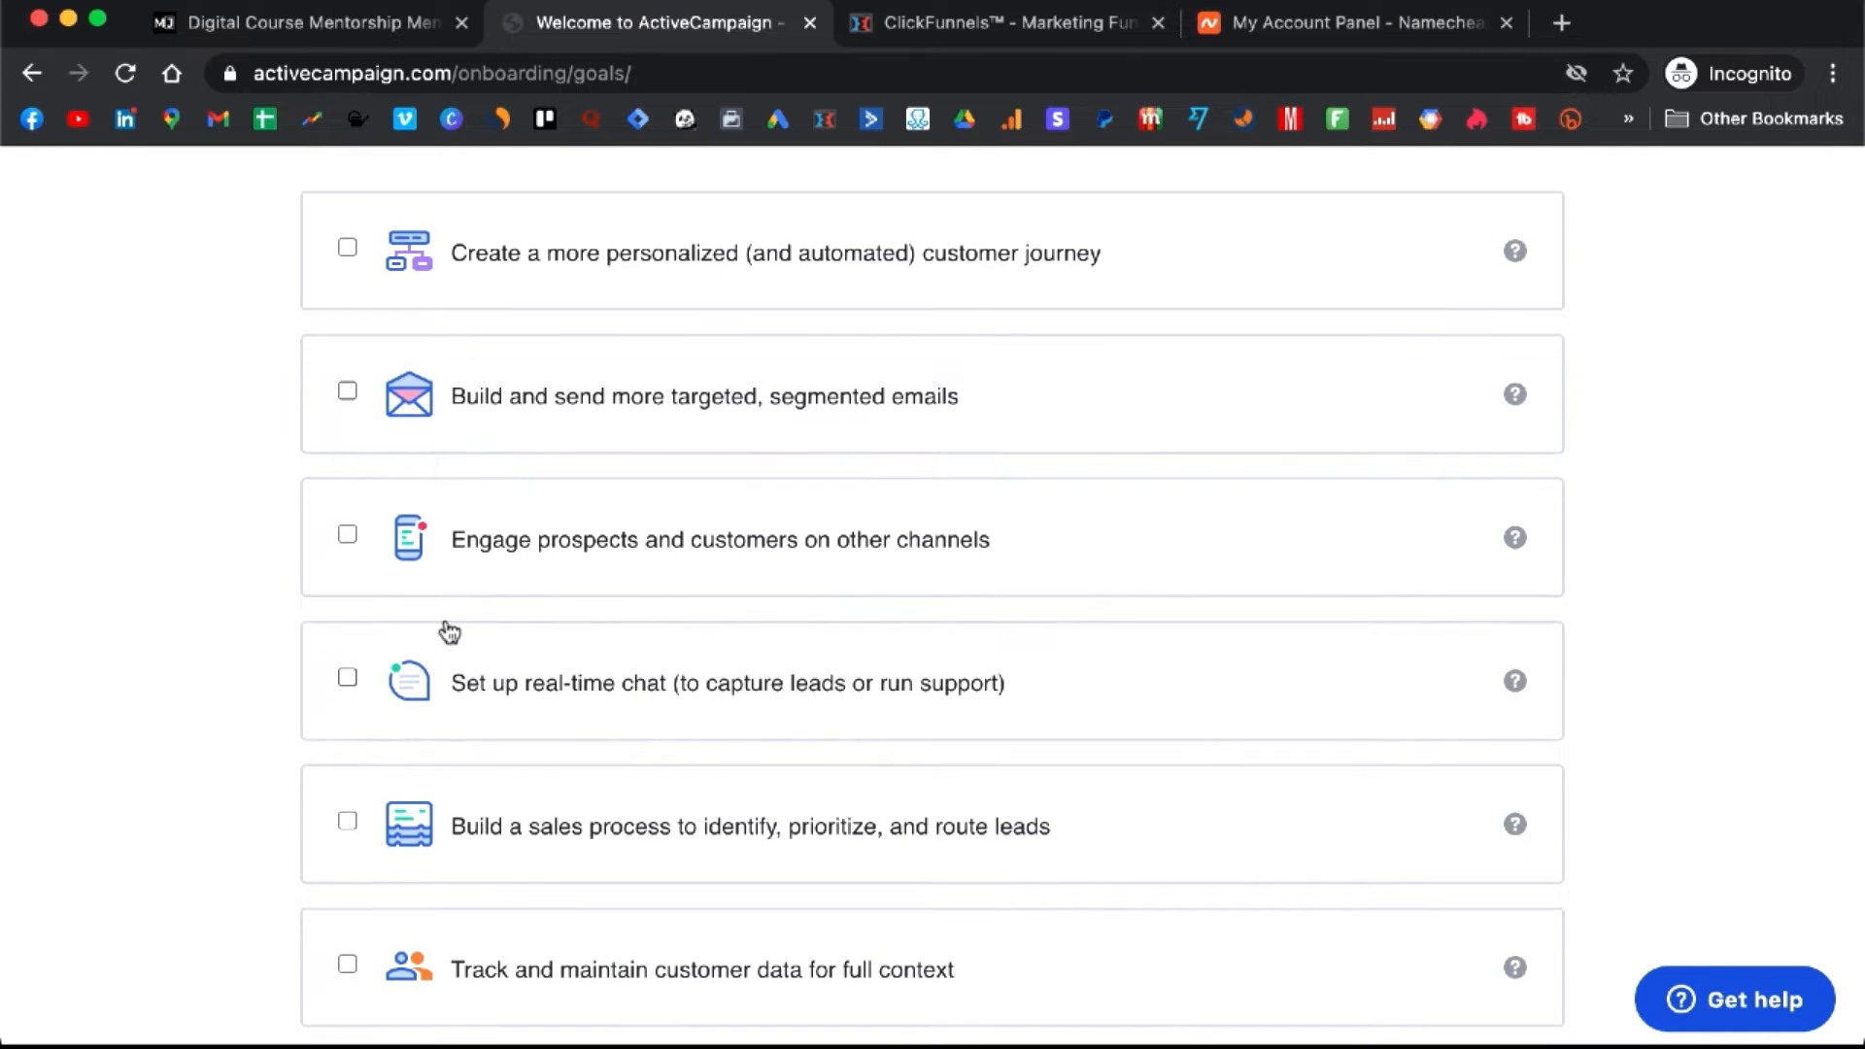
pyautogui.scroll(1, 449, 631)
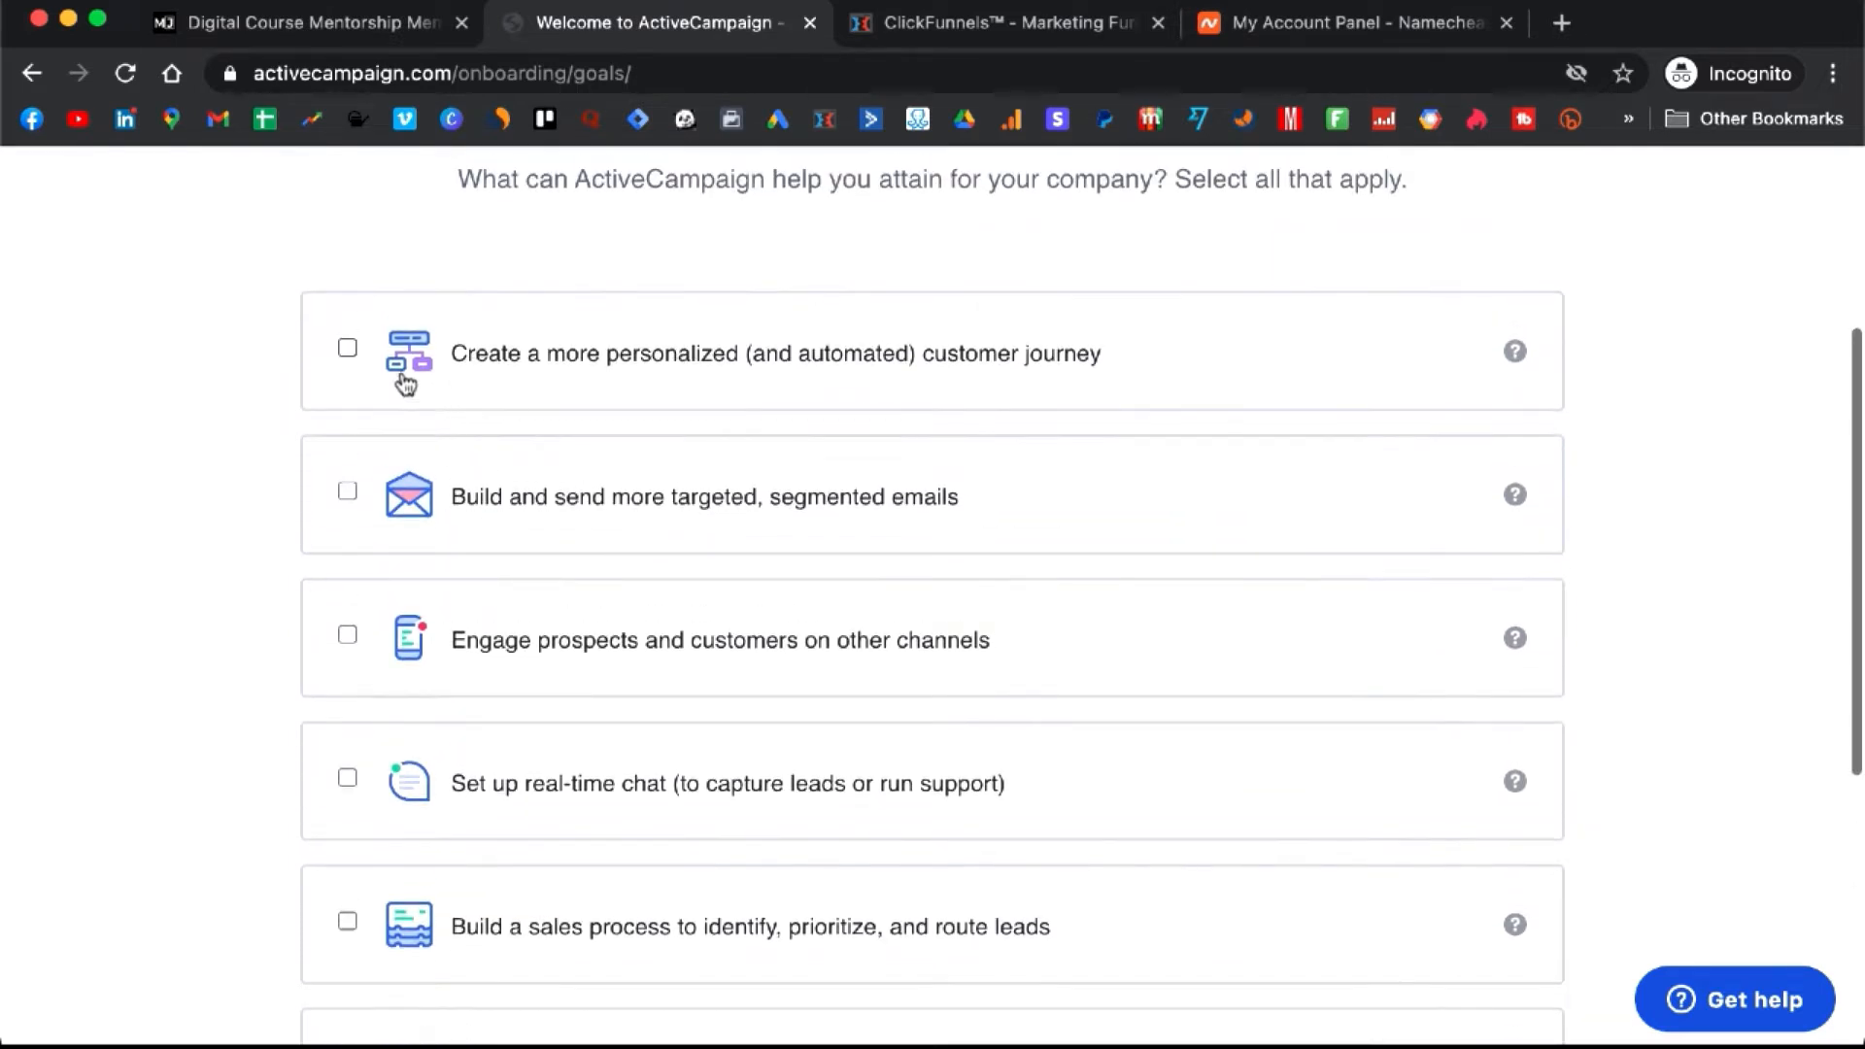
pyautogui.click(347, 349)
pyautogui.scroll(-2, 525, 502)
pyautogui.scroll(-5, 524, 503)
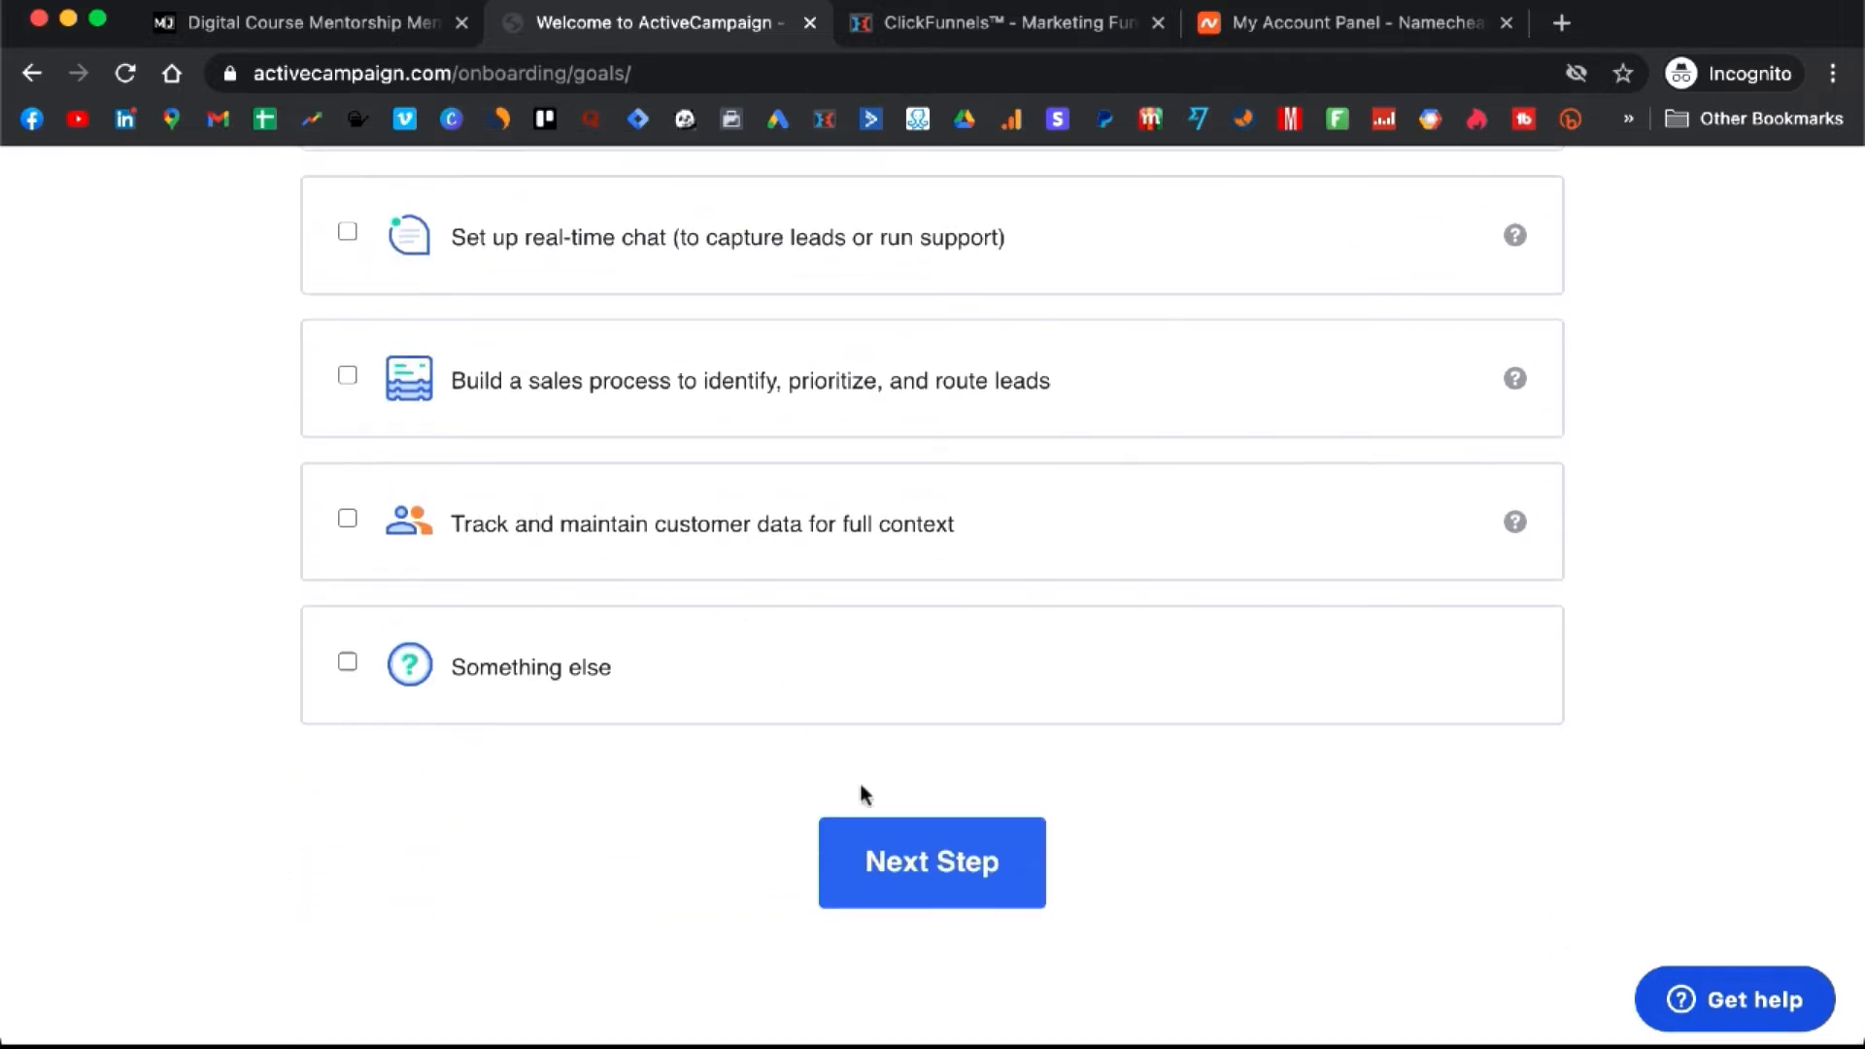
pyautogui.click(927, 862)
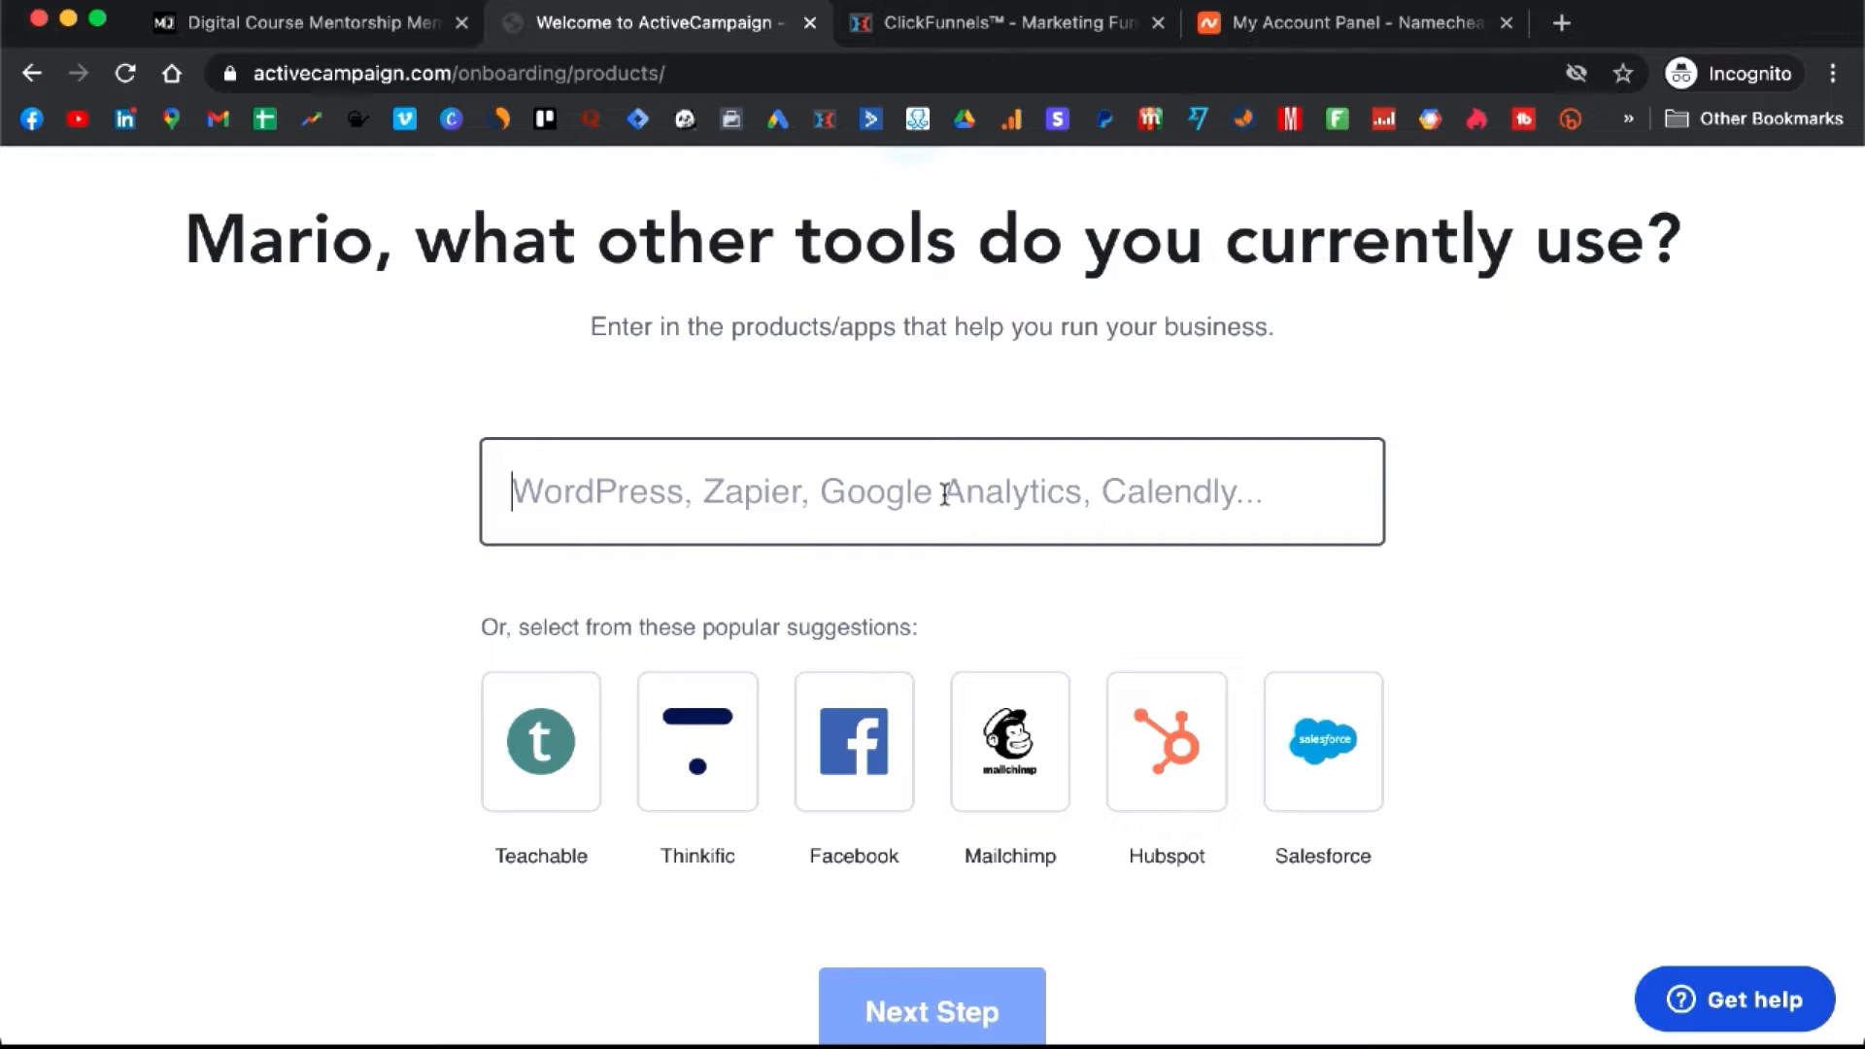
# - Enter clickfunnels as the tool in use, set the account password, and enter the Getting Started dashboard
pyautogui.write('clic')
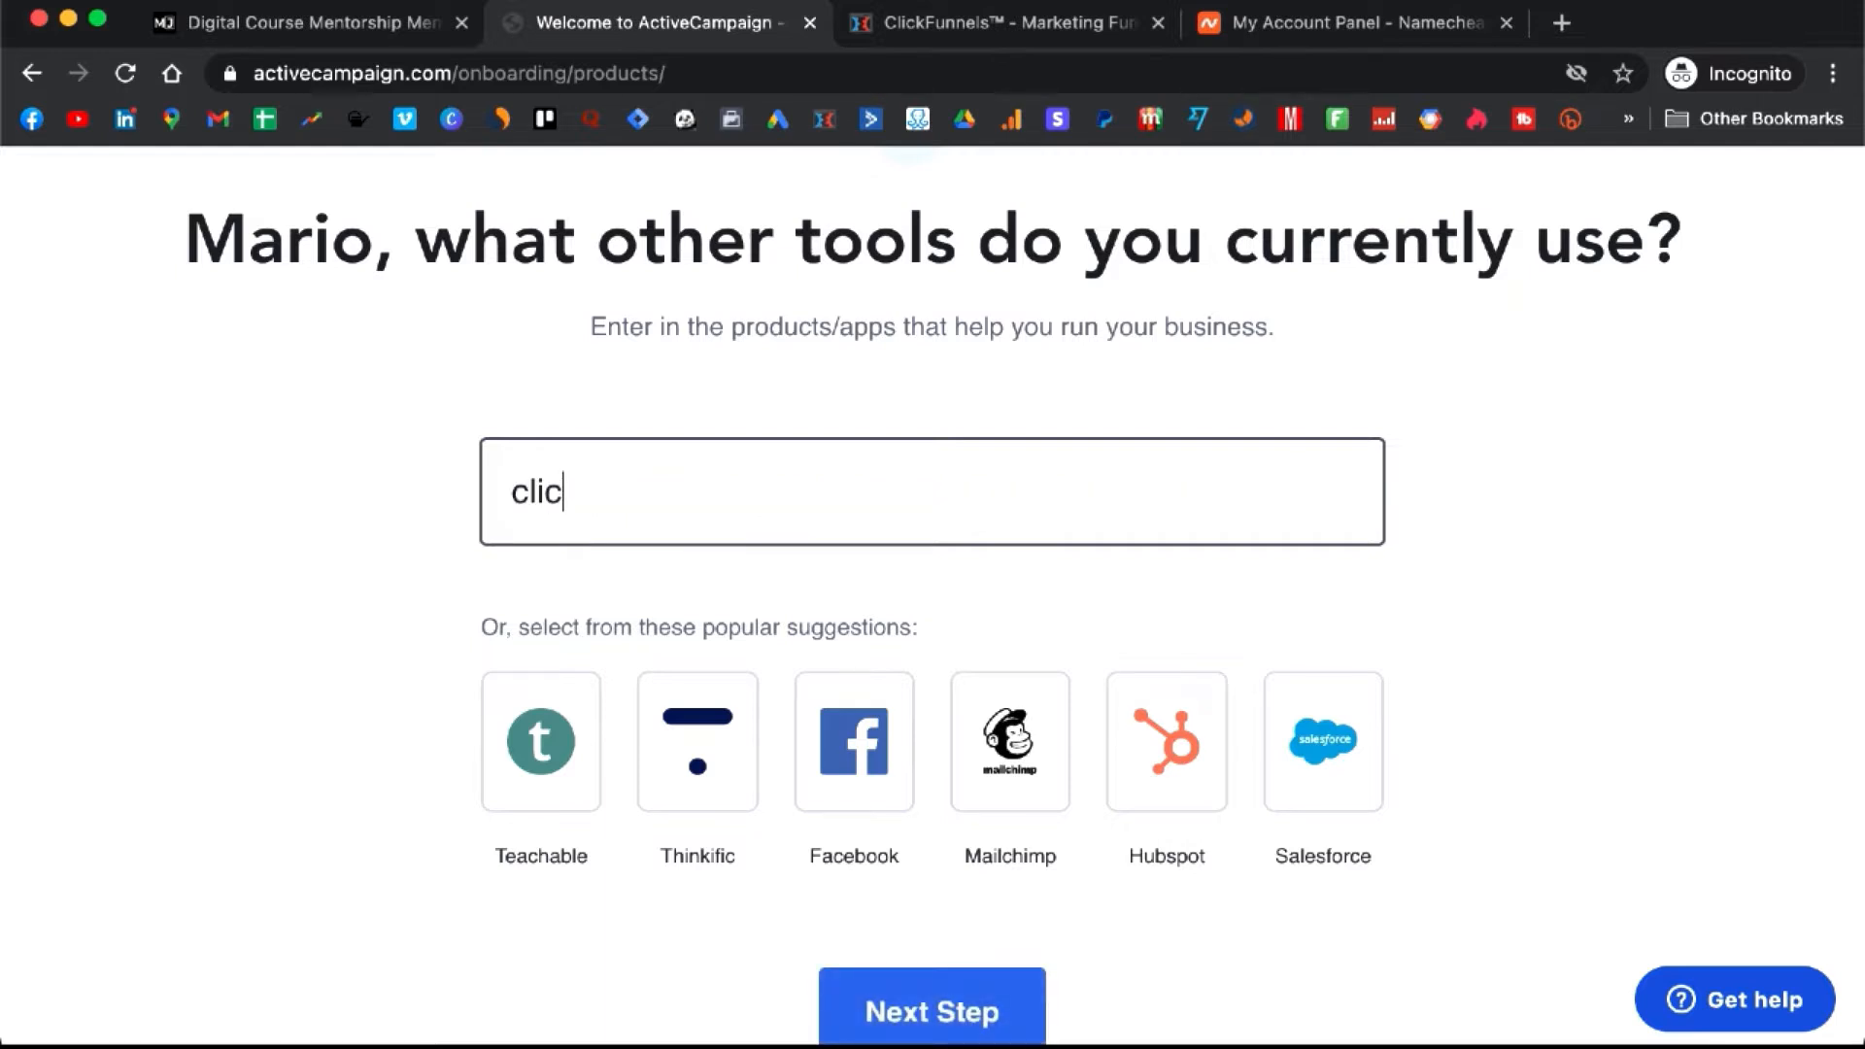
pyautogui.write('kfunnels')
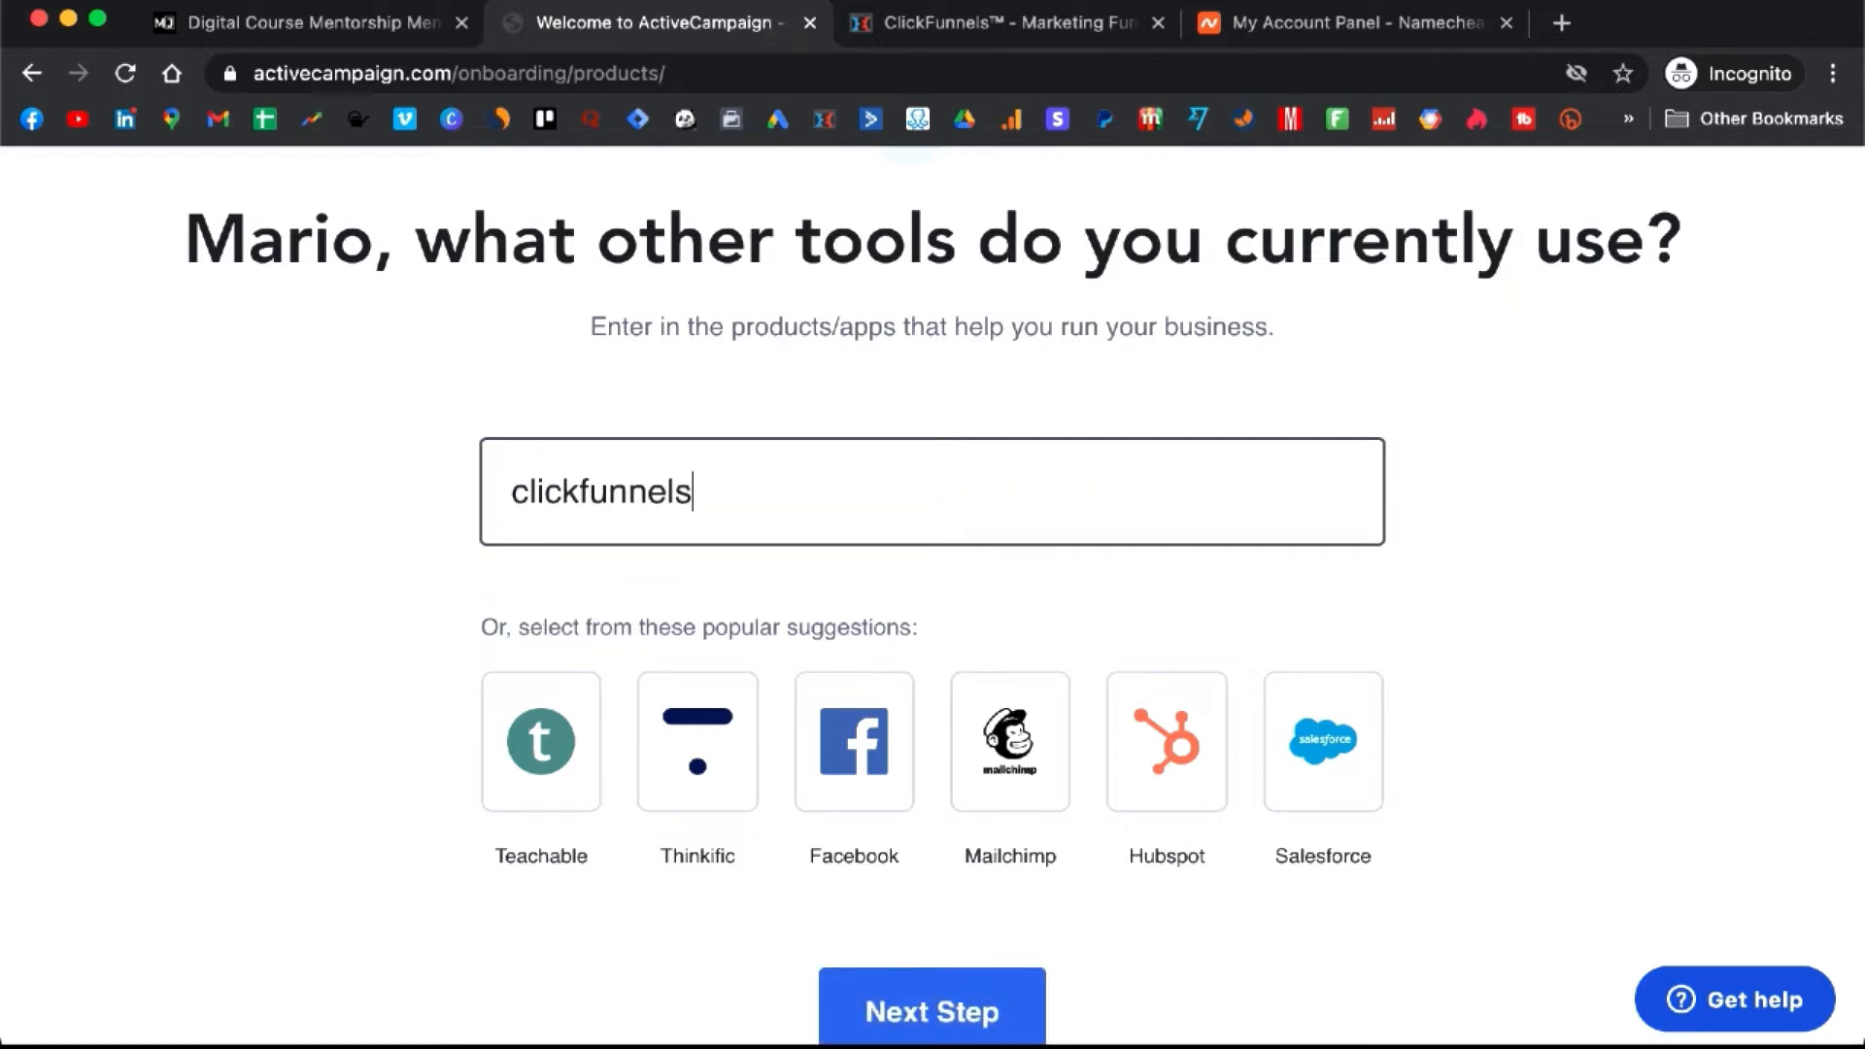
pyautogui.click(927, 1028)
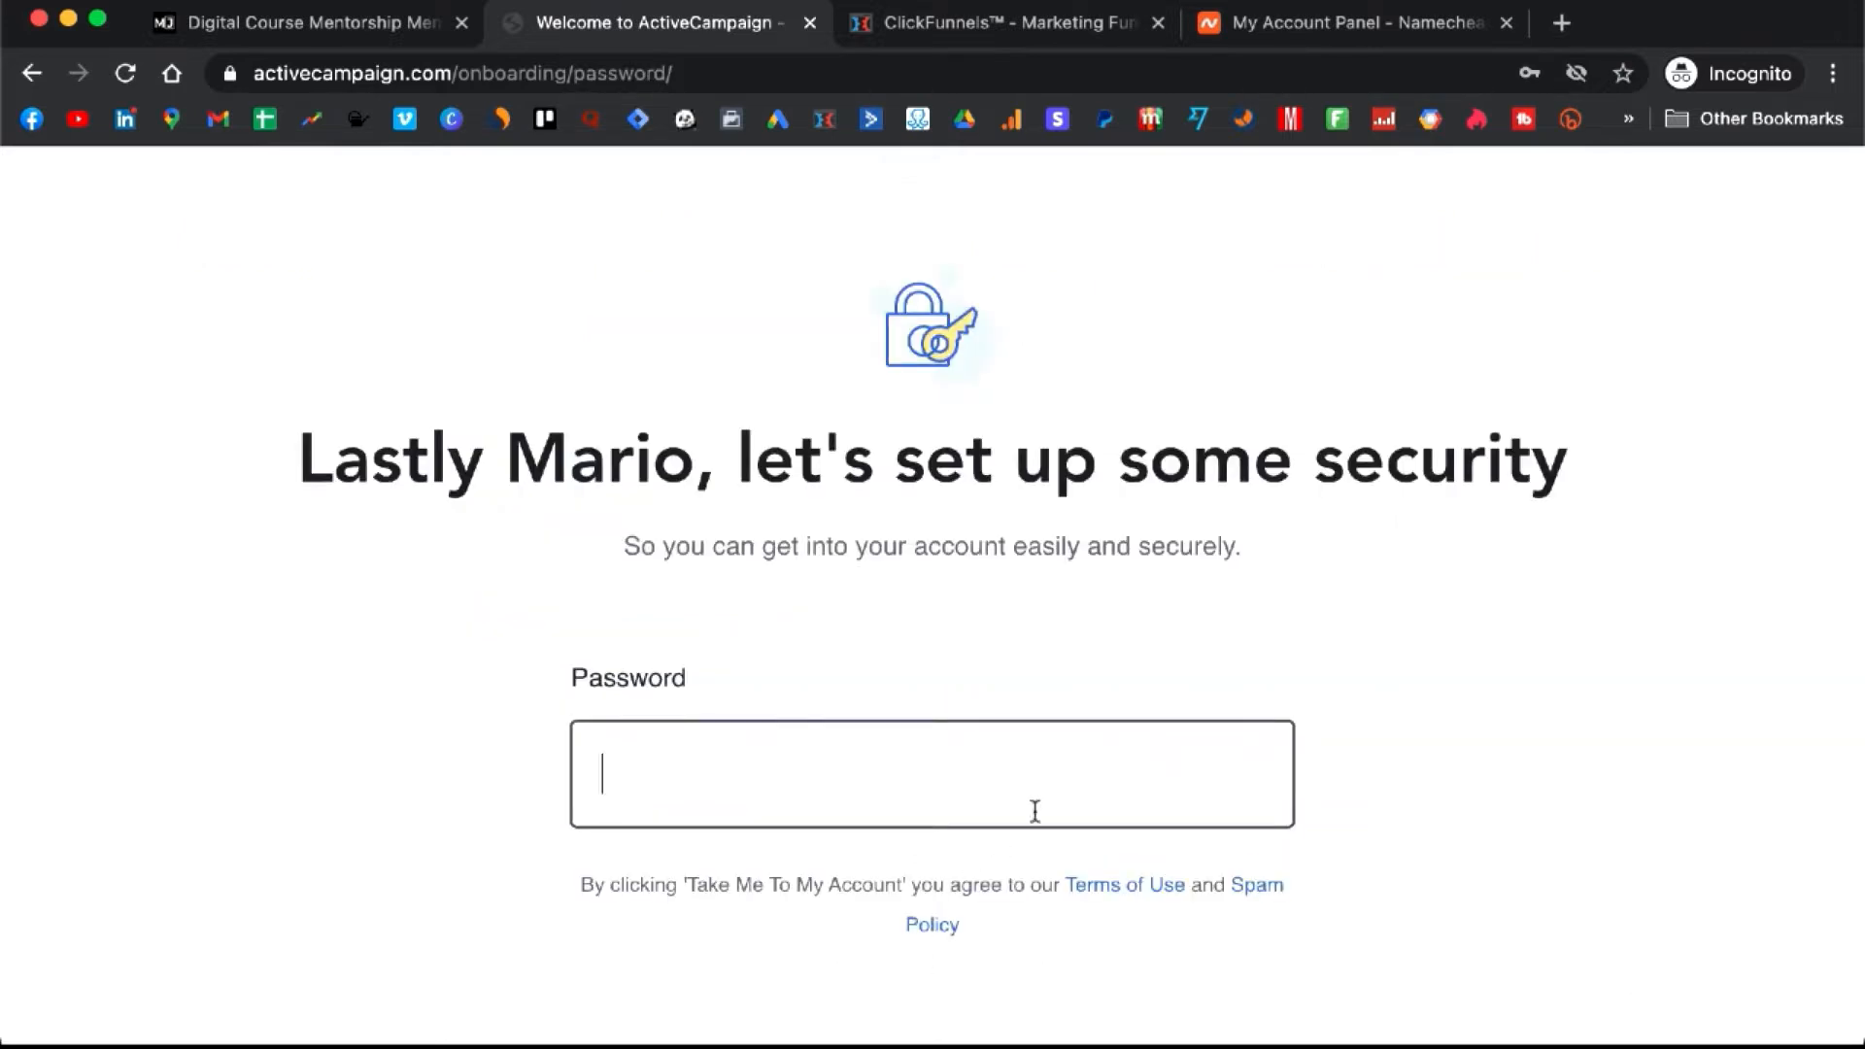
pyautogui.write('••••')
pyautogui.press('BackSpace')
pyautogui.press('BackSpace')
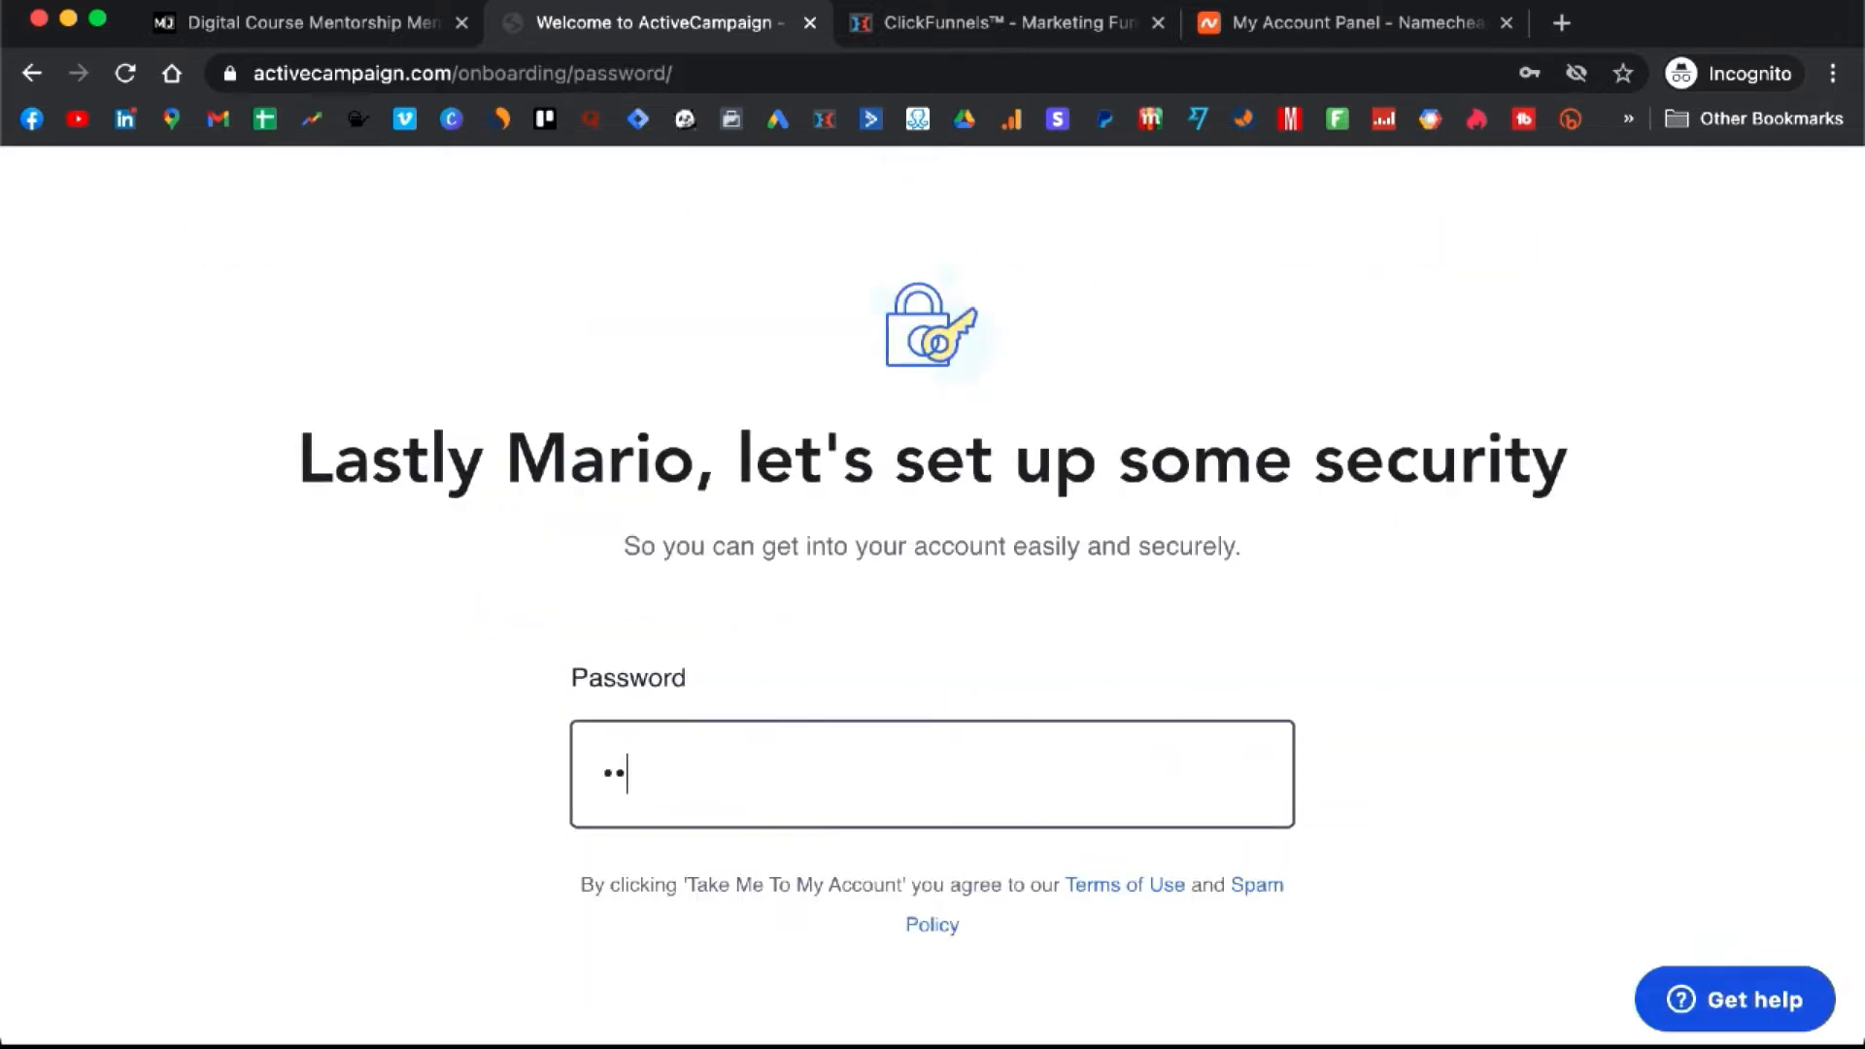
pyautogui.write('••••••')
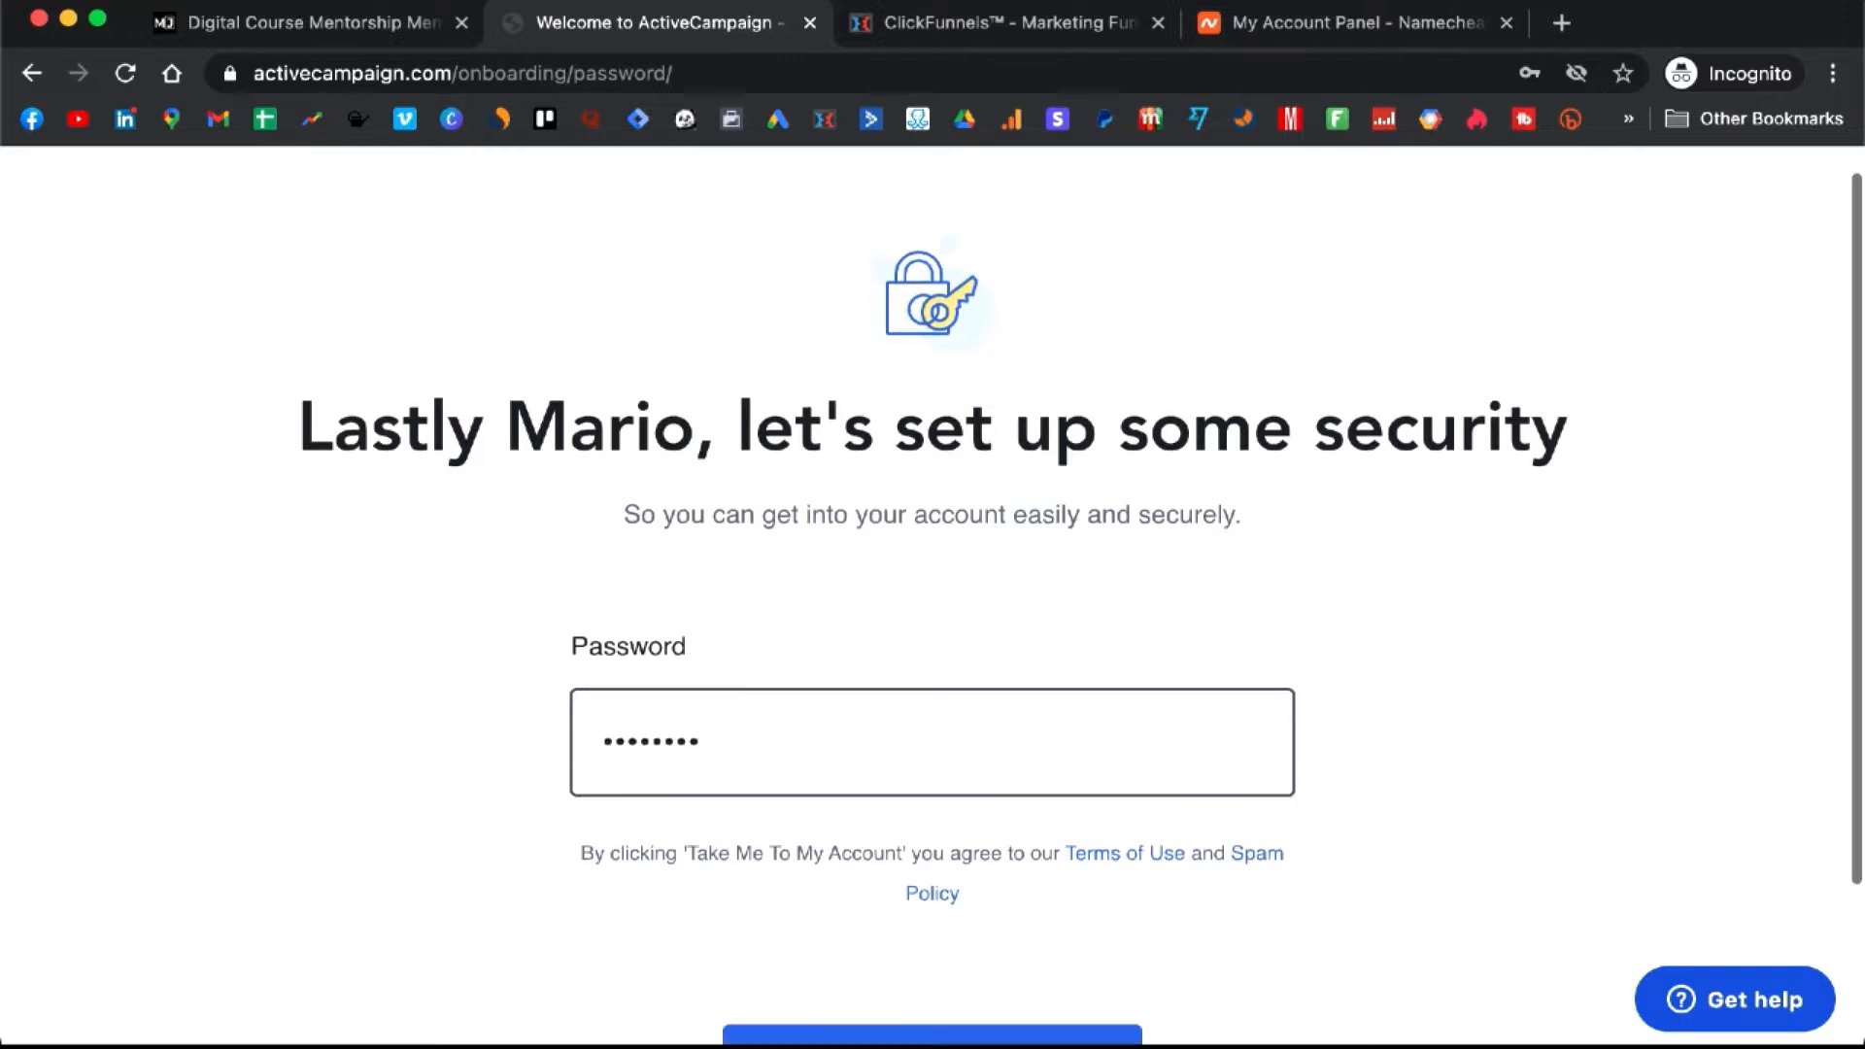
pyautogui.click(949, 989)
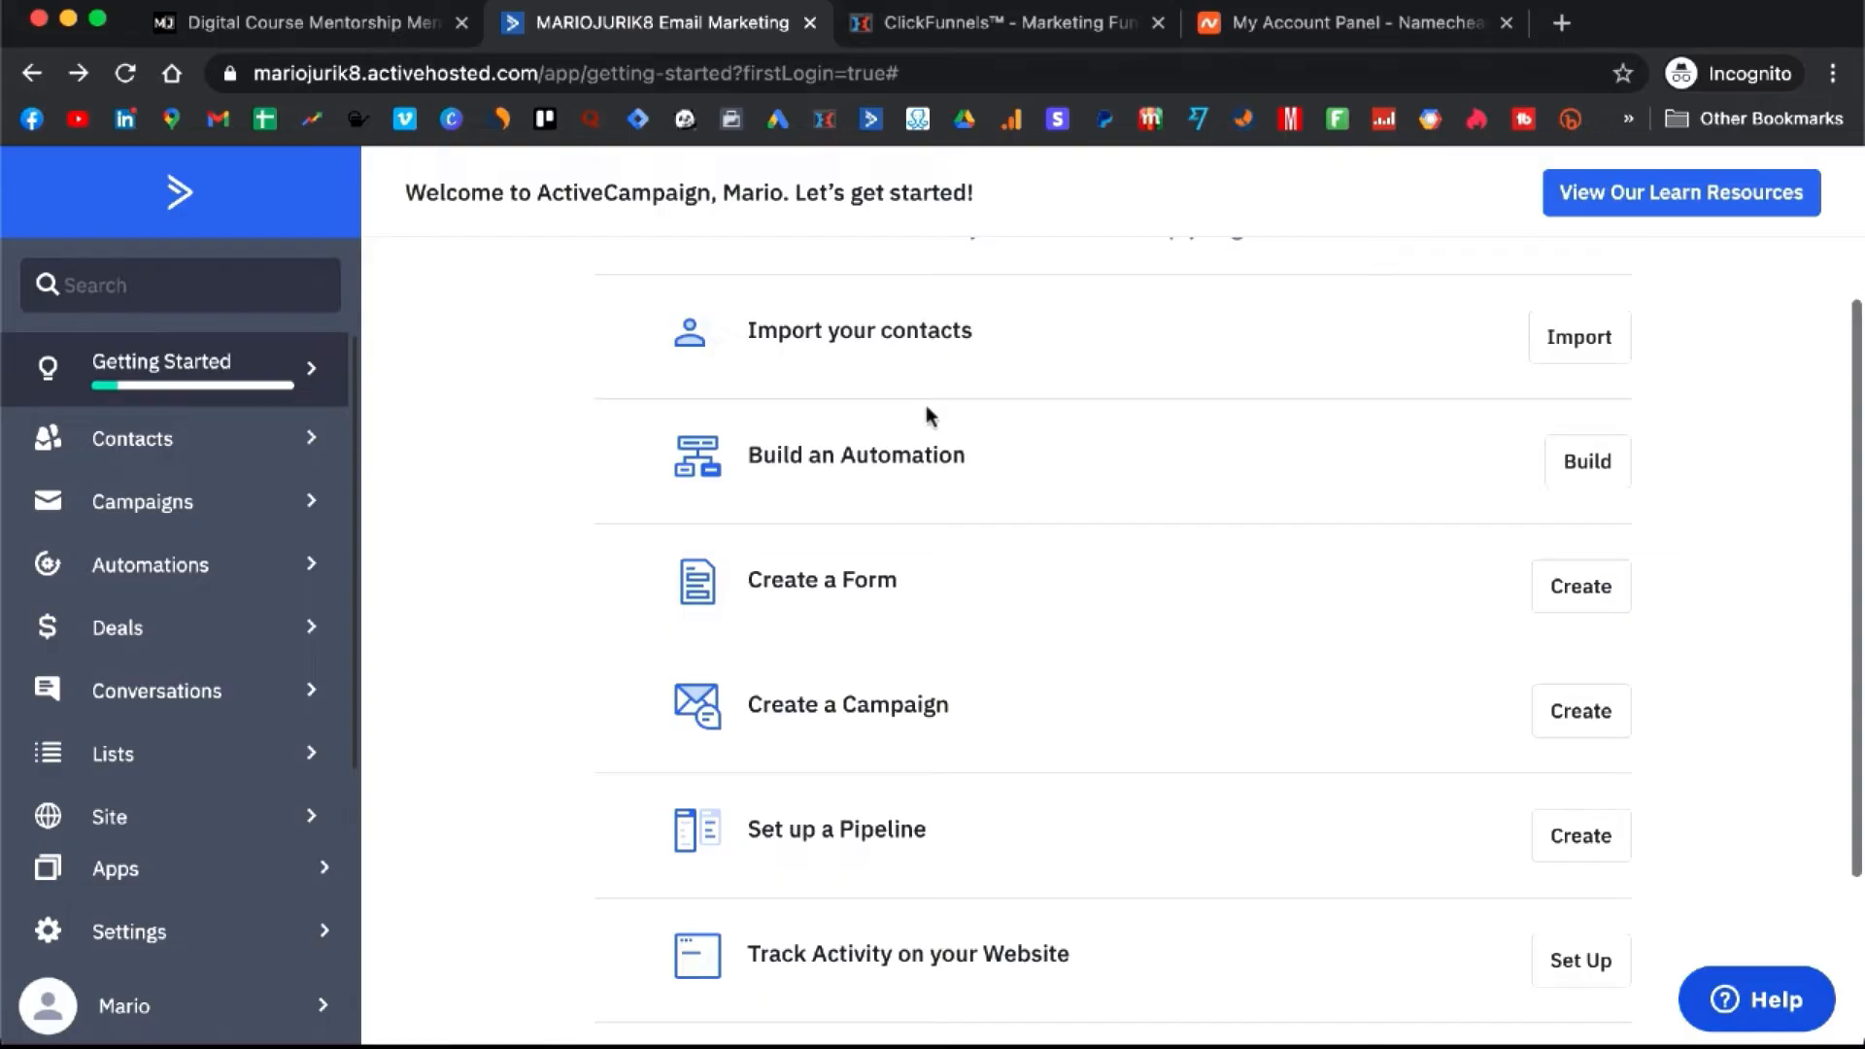
pyautogui.scroll(3, 925, 405)
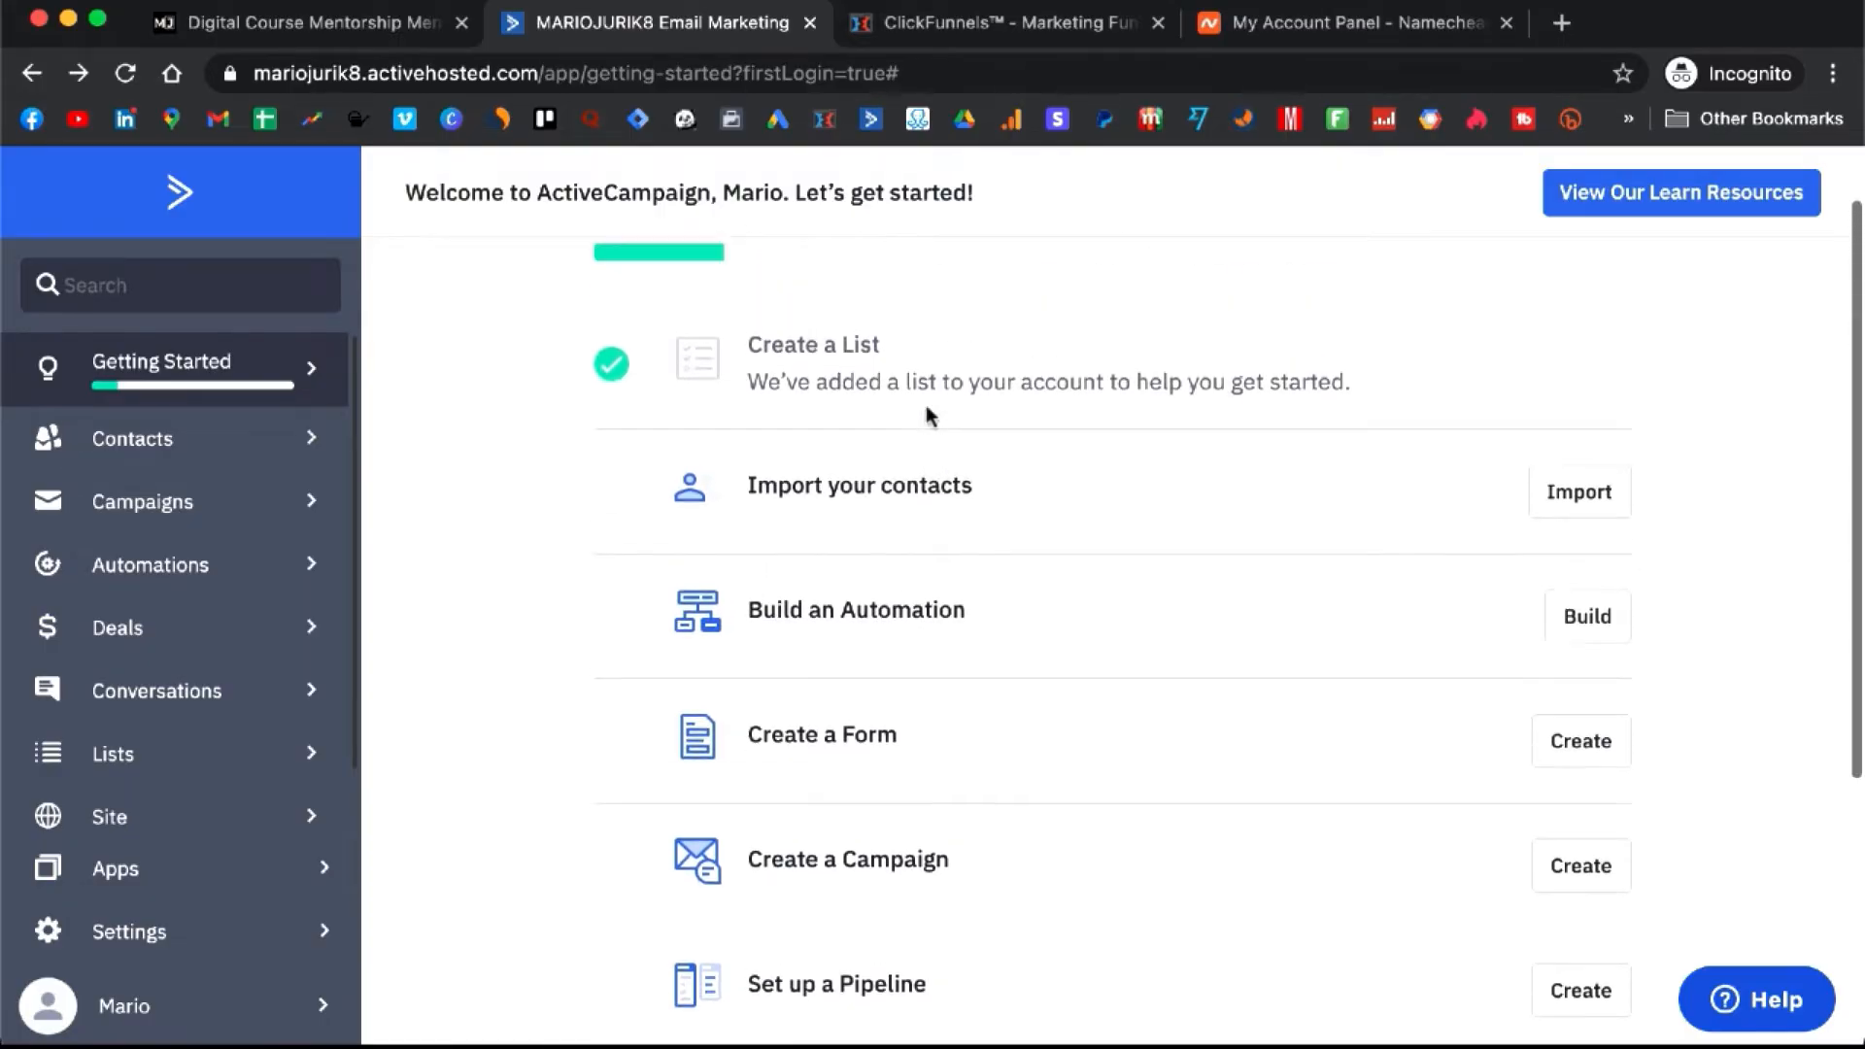
pyautogui.scroll(1, 926, 409)
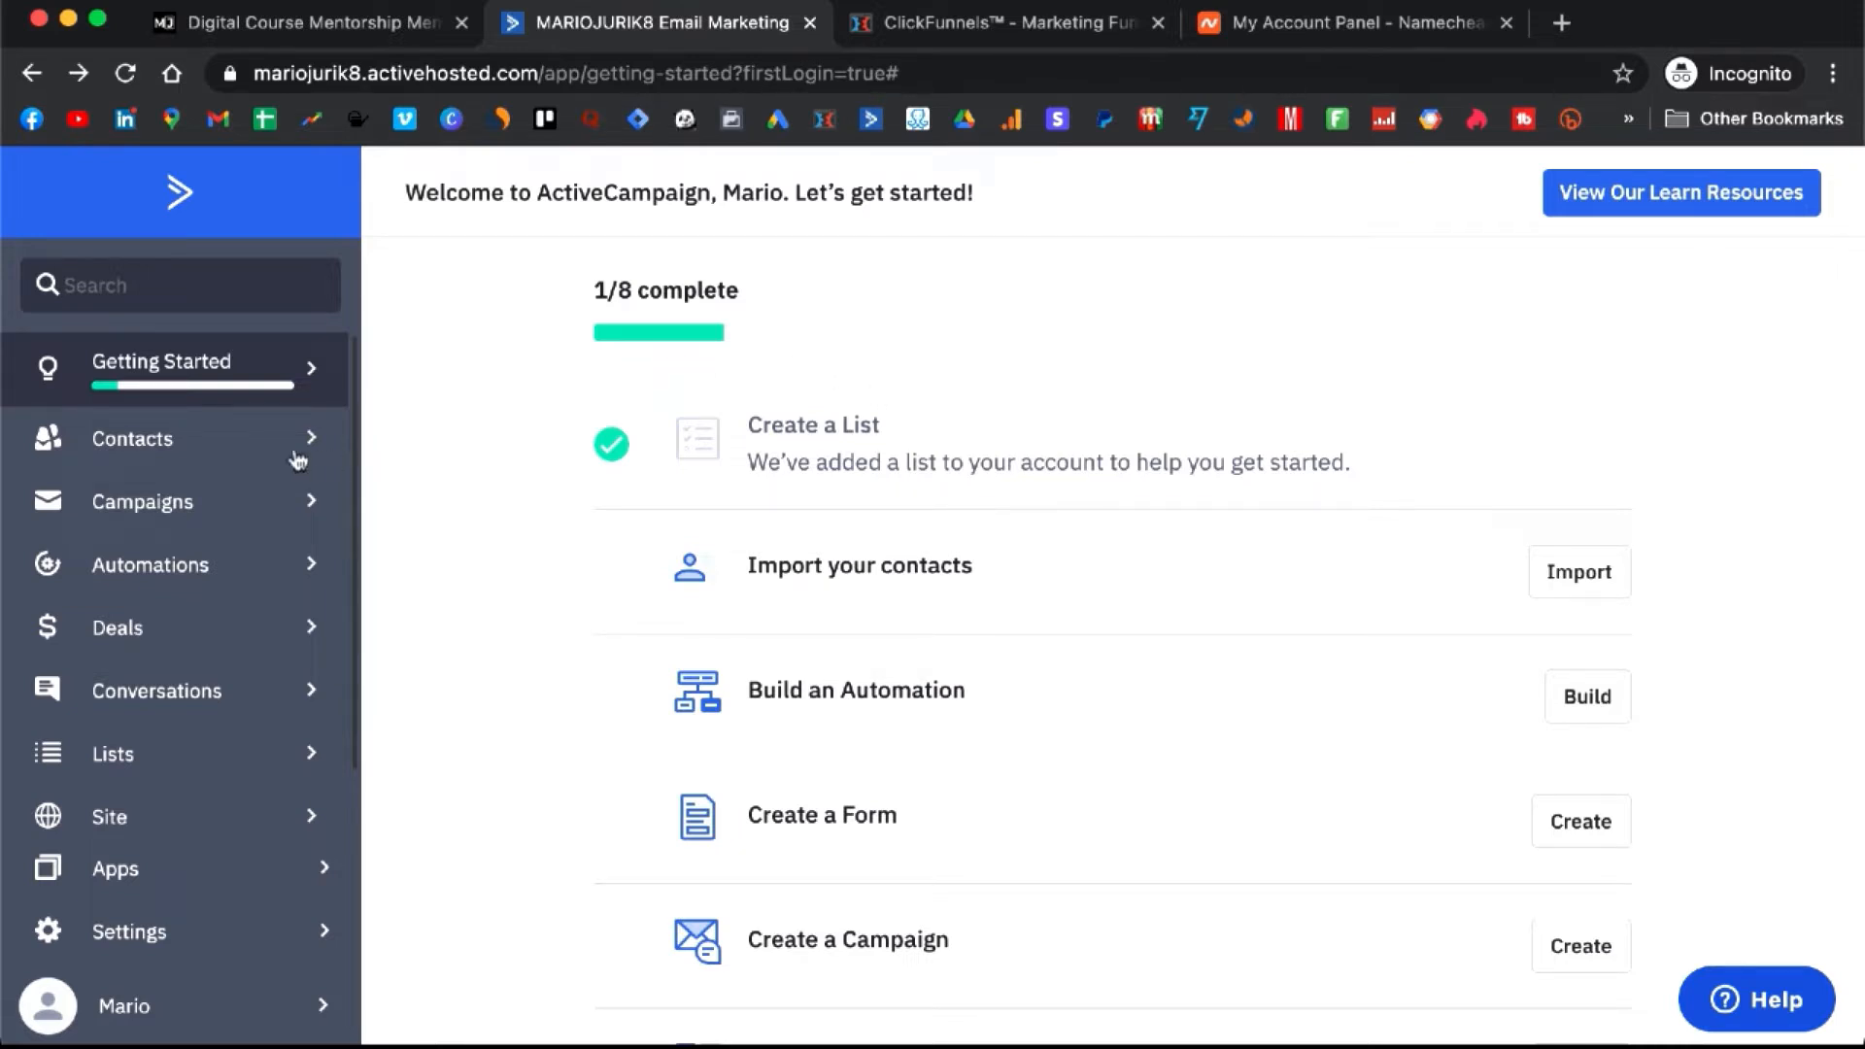
# - Open the 'Create A Business Email With Your Own Domain' resource in the Digital Course Mentorship lesson
pyautogui.click(272, 27)
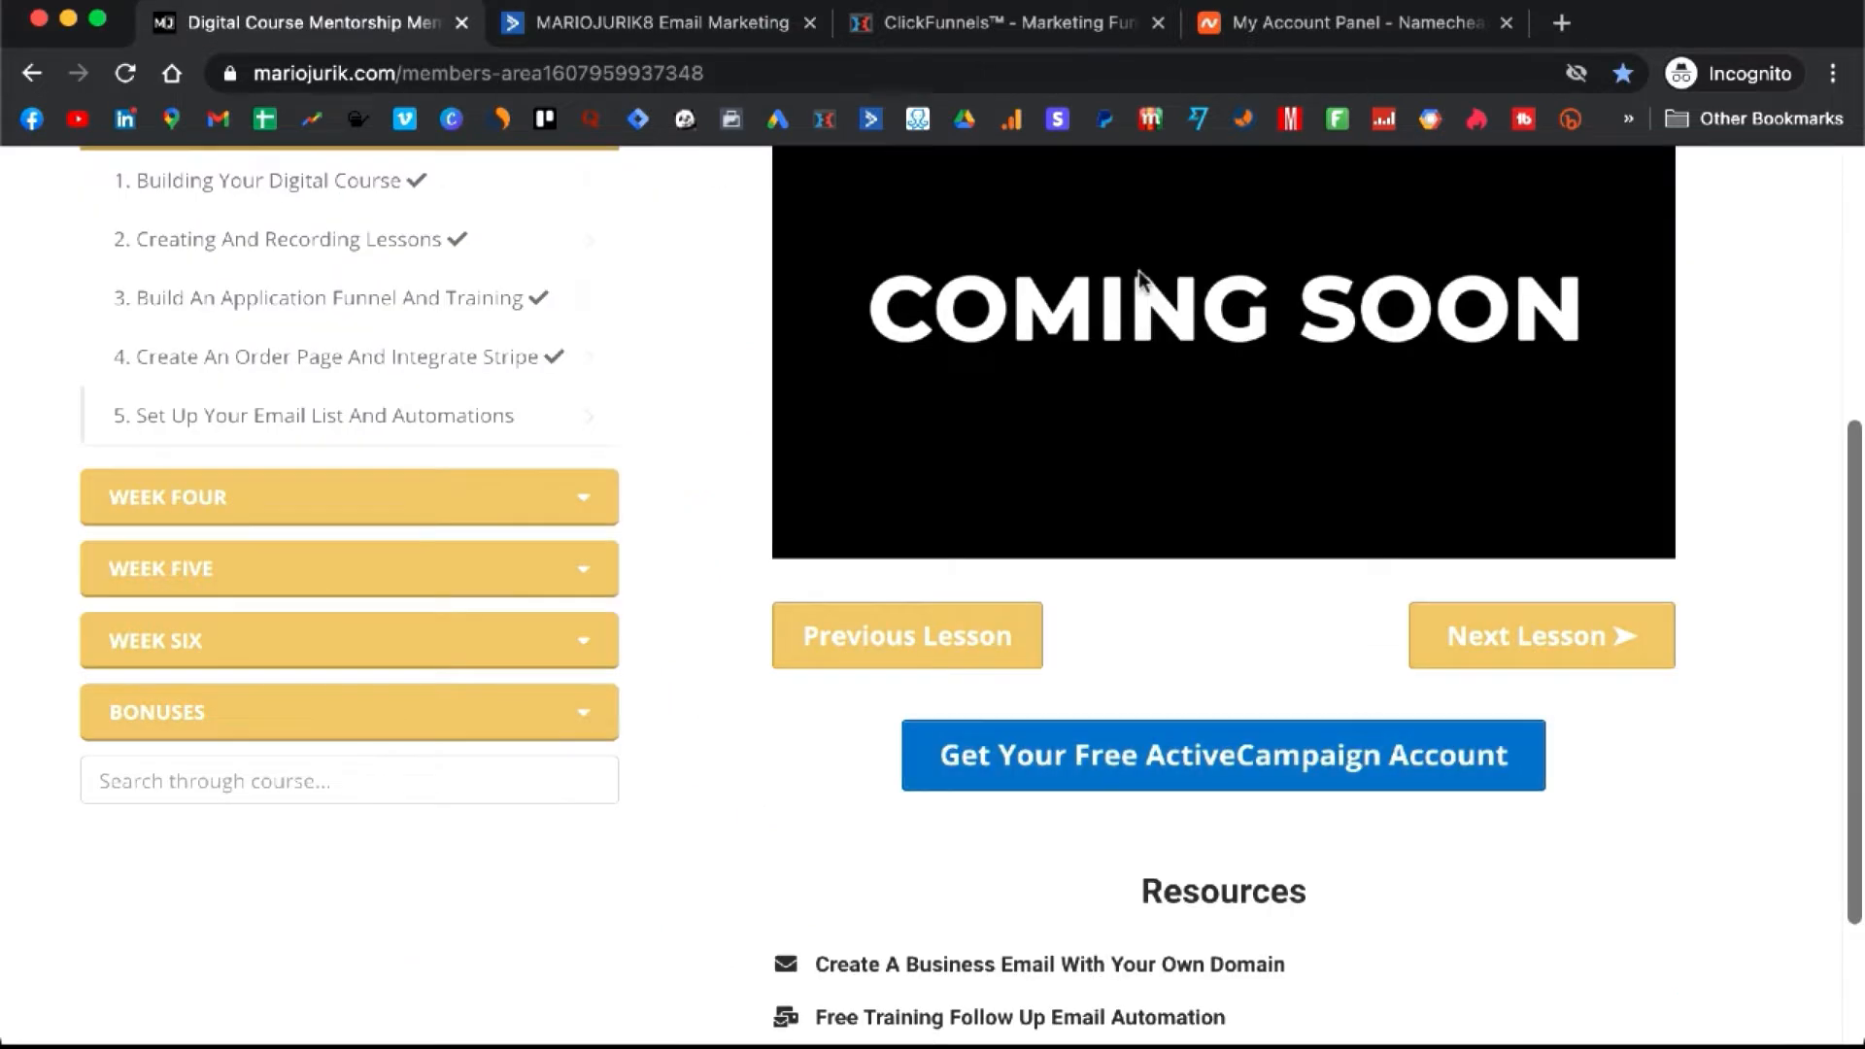
pyautogui.scroll(-4, 1138, 272)
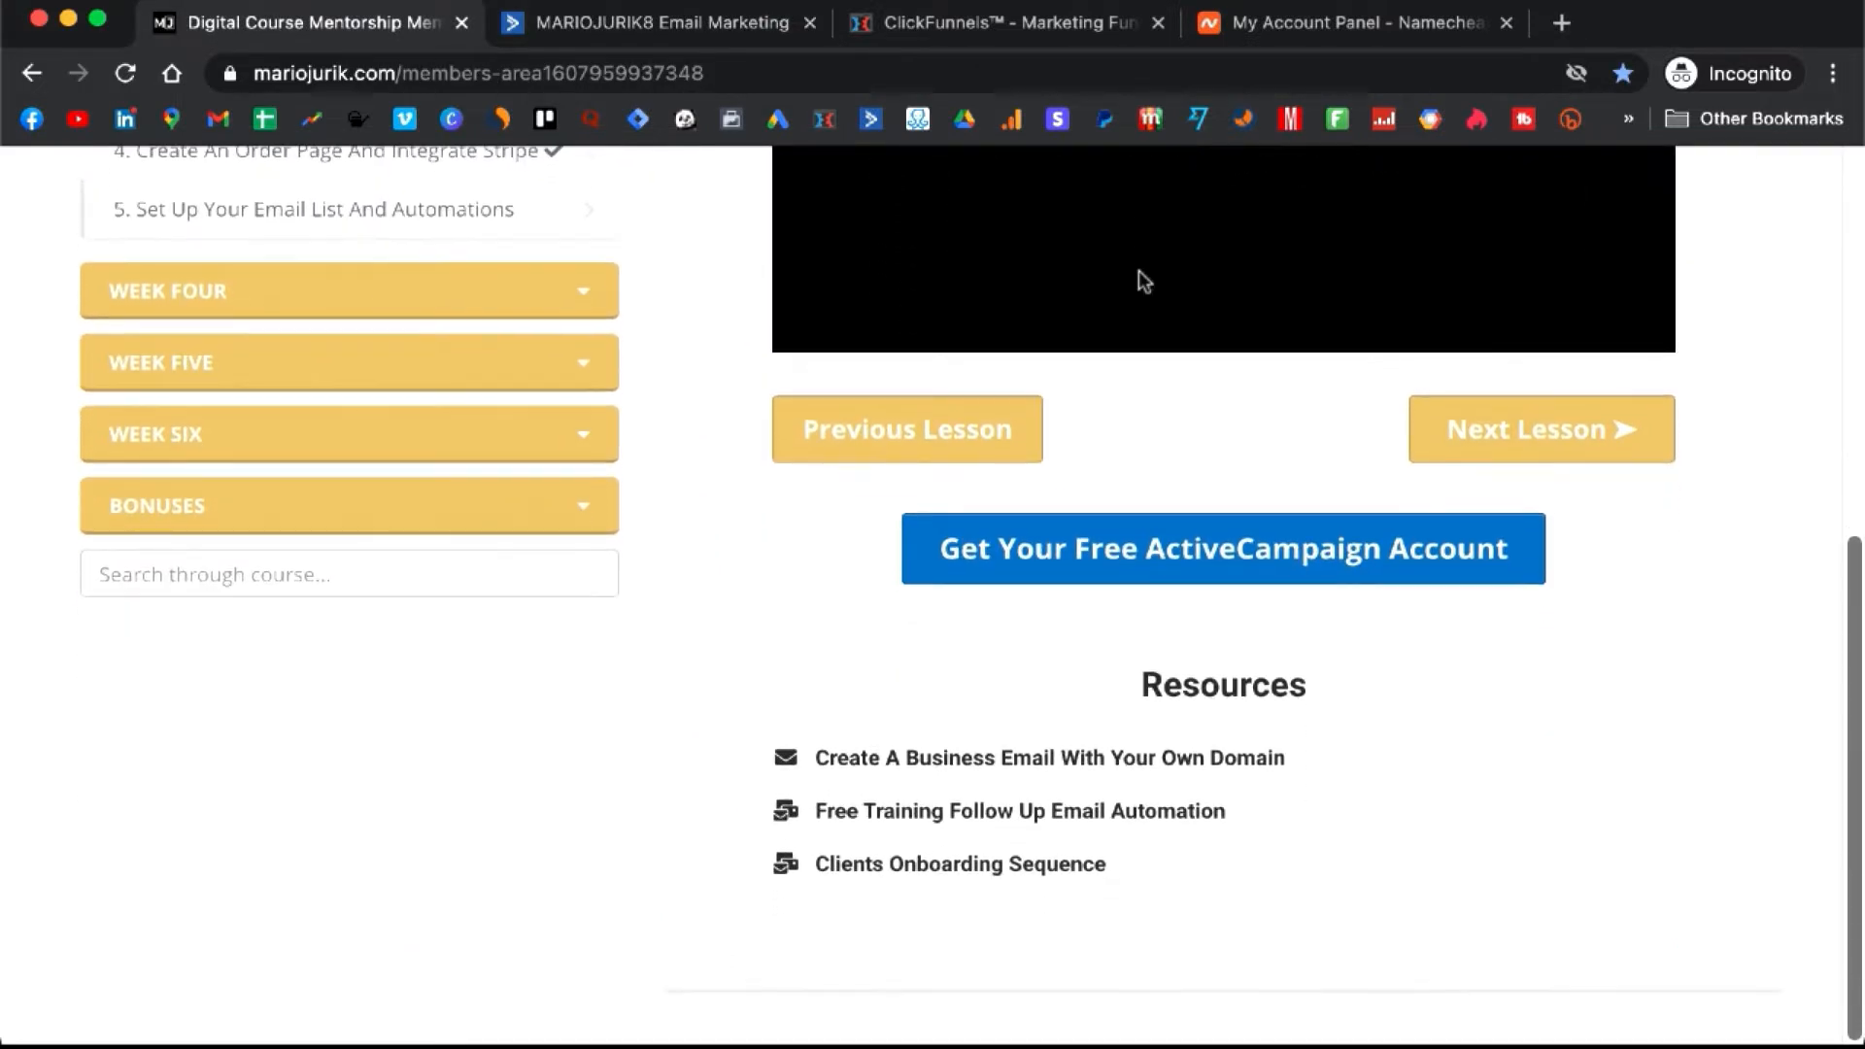
pyautogui.scroll(-1, 1138, 272)
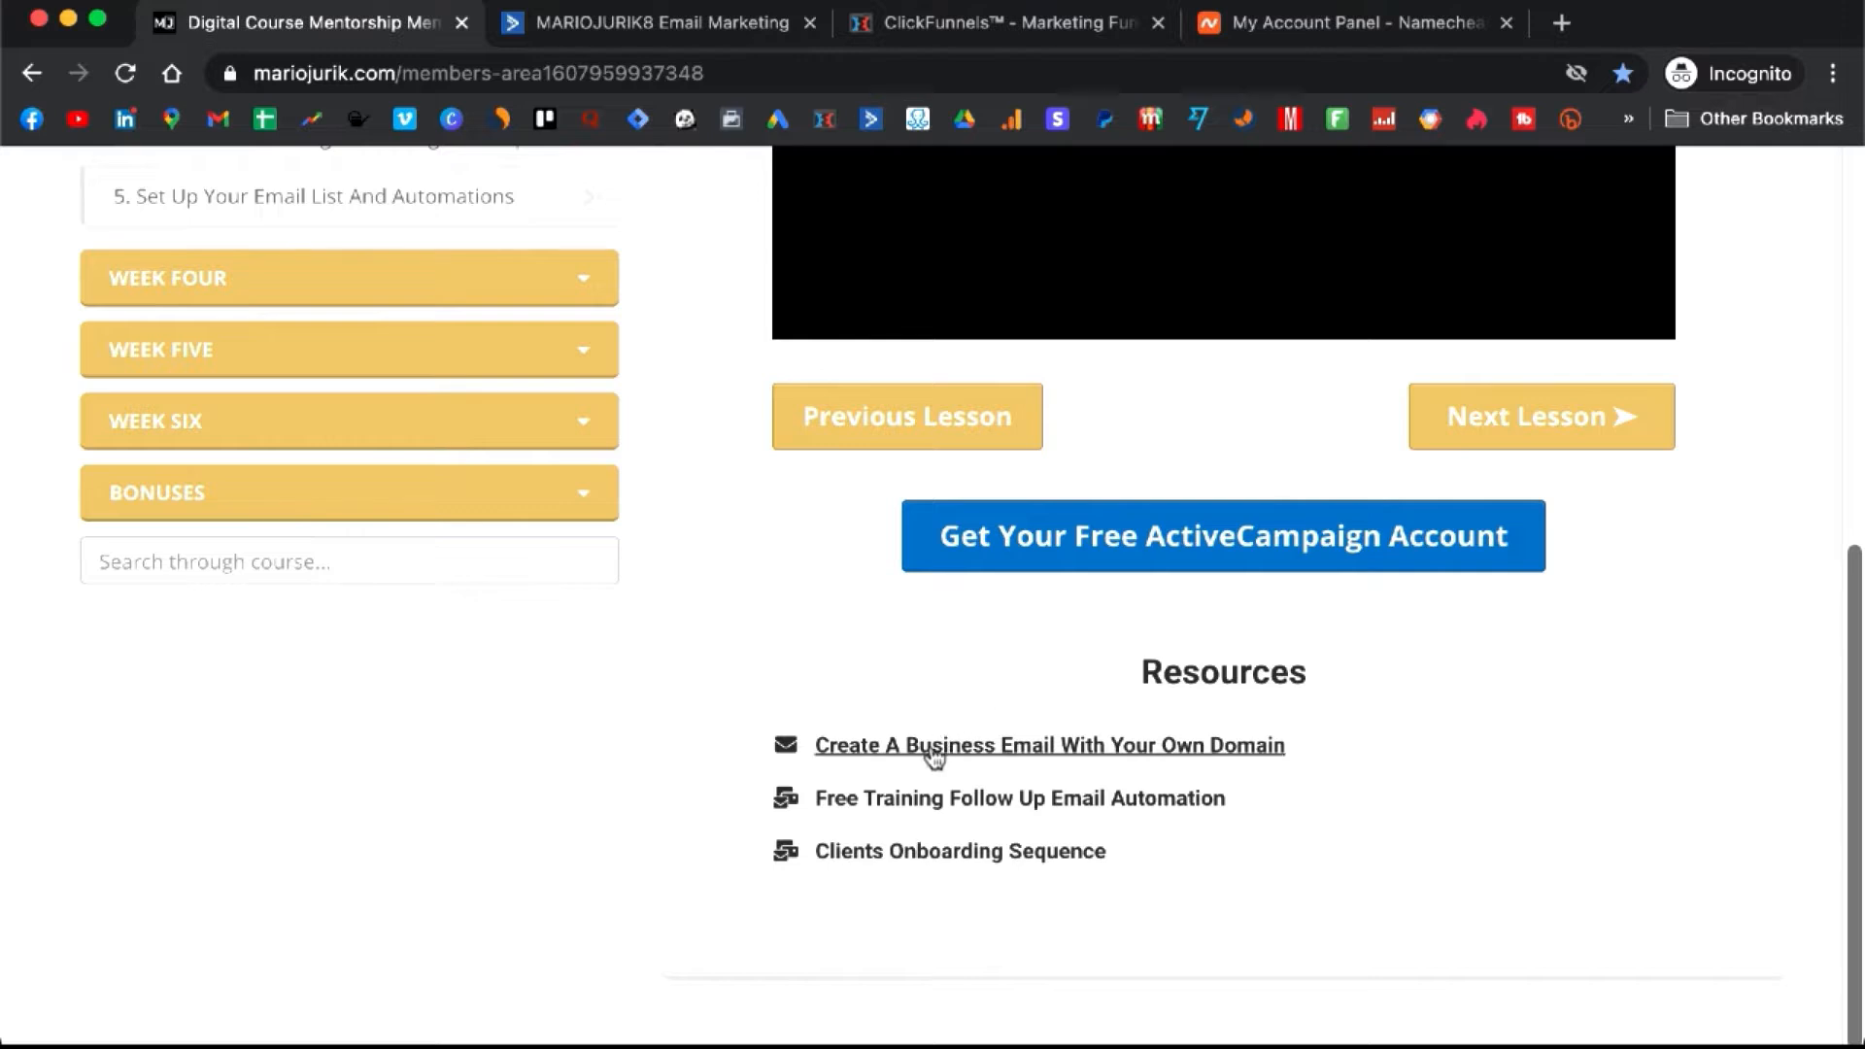
pyautogui.click(1046, 759)
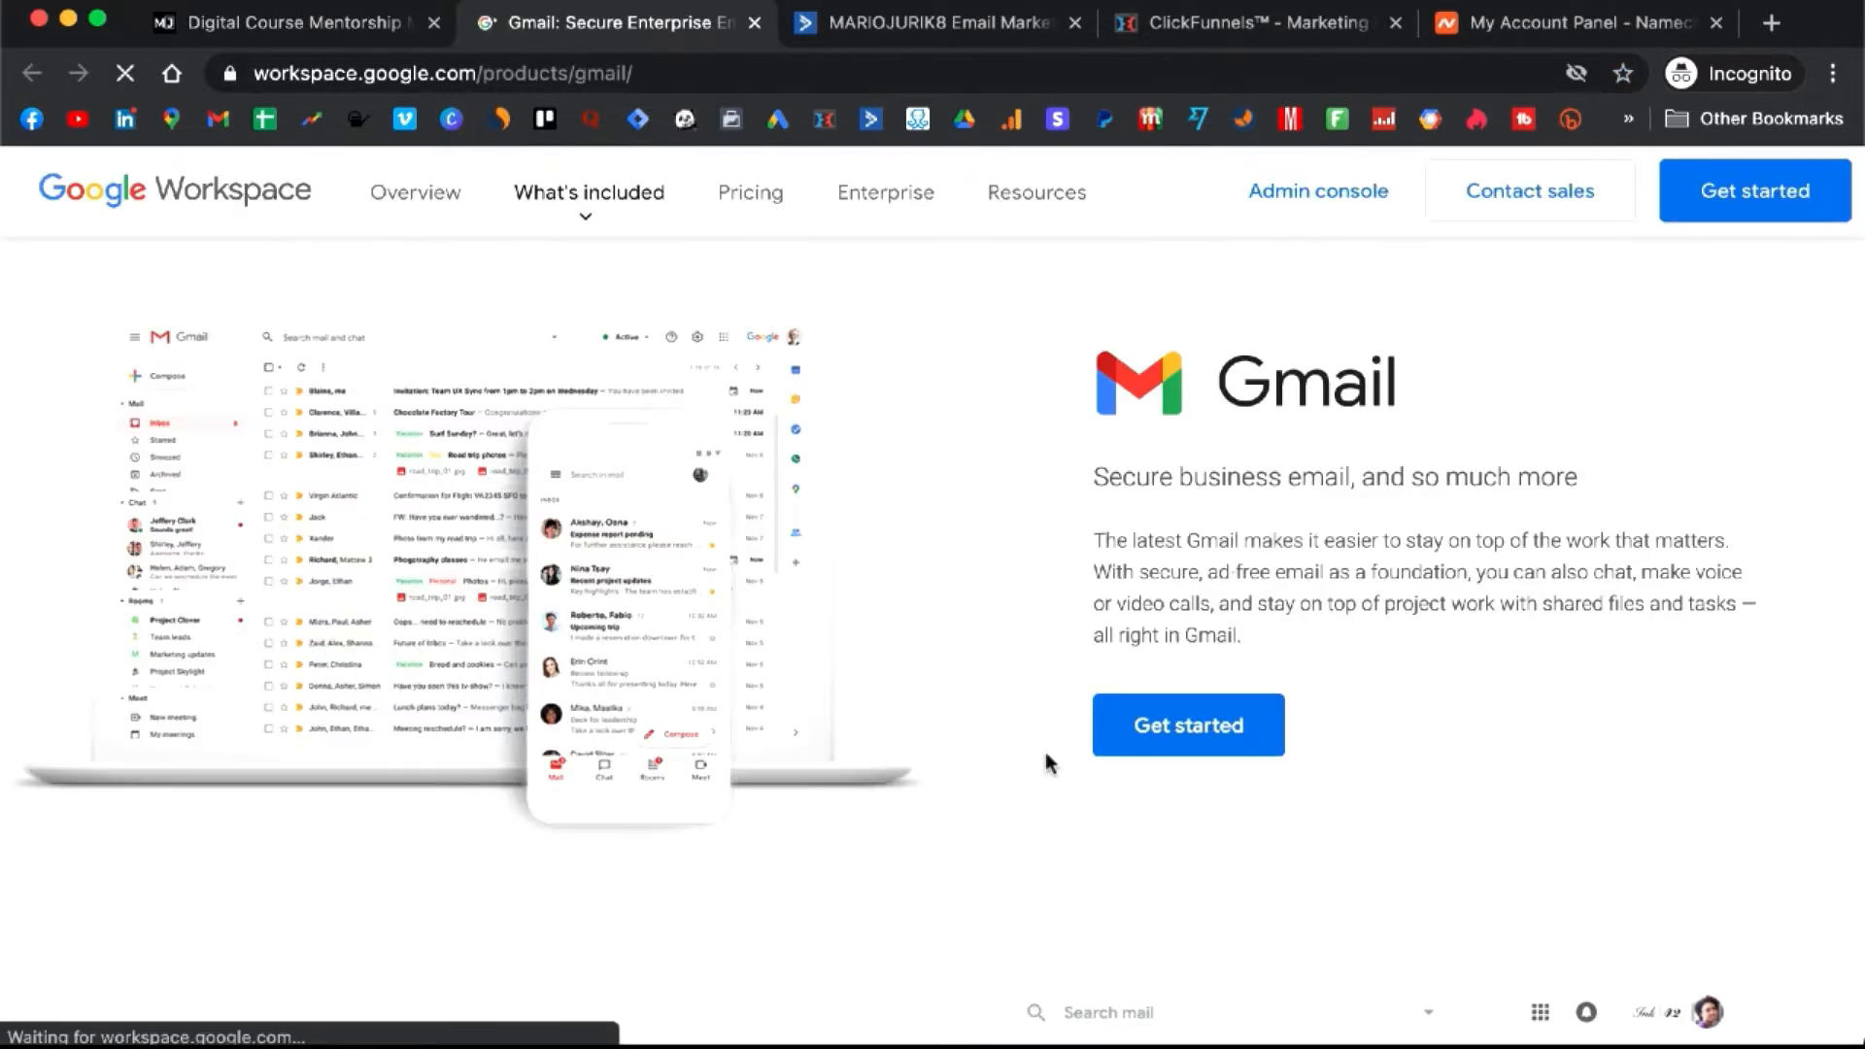
# - Review the Gmail page's custom email section, then start the Google Workspace sign-up via Get started
pyautogui.scroll(-1, 896, 539)
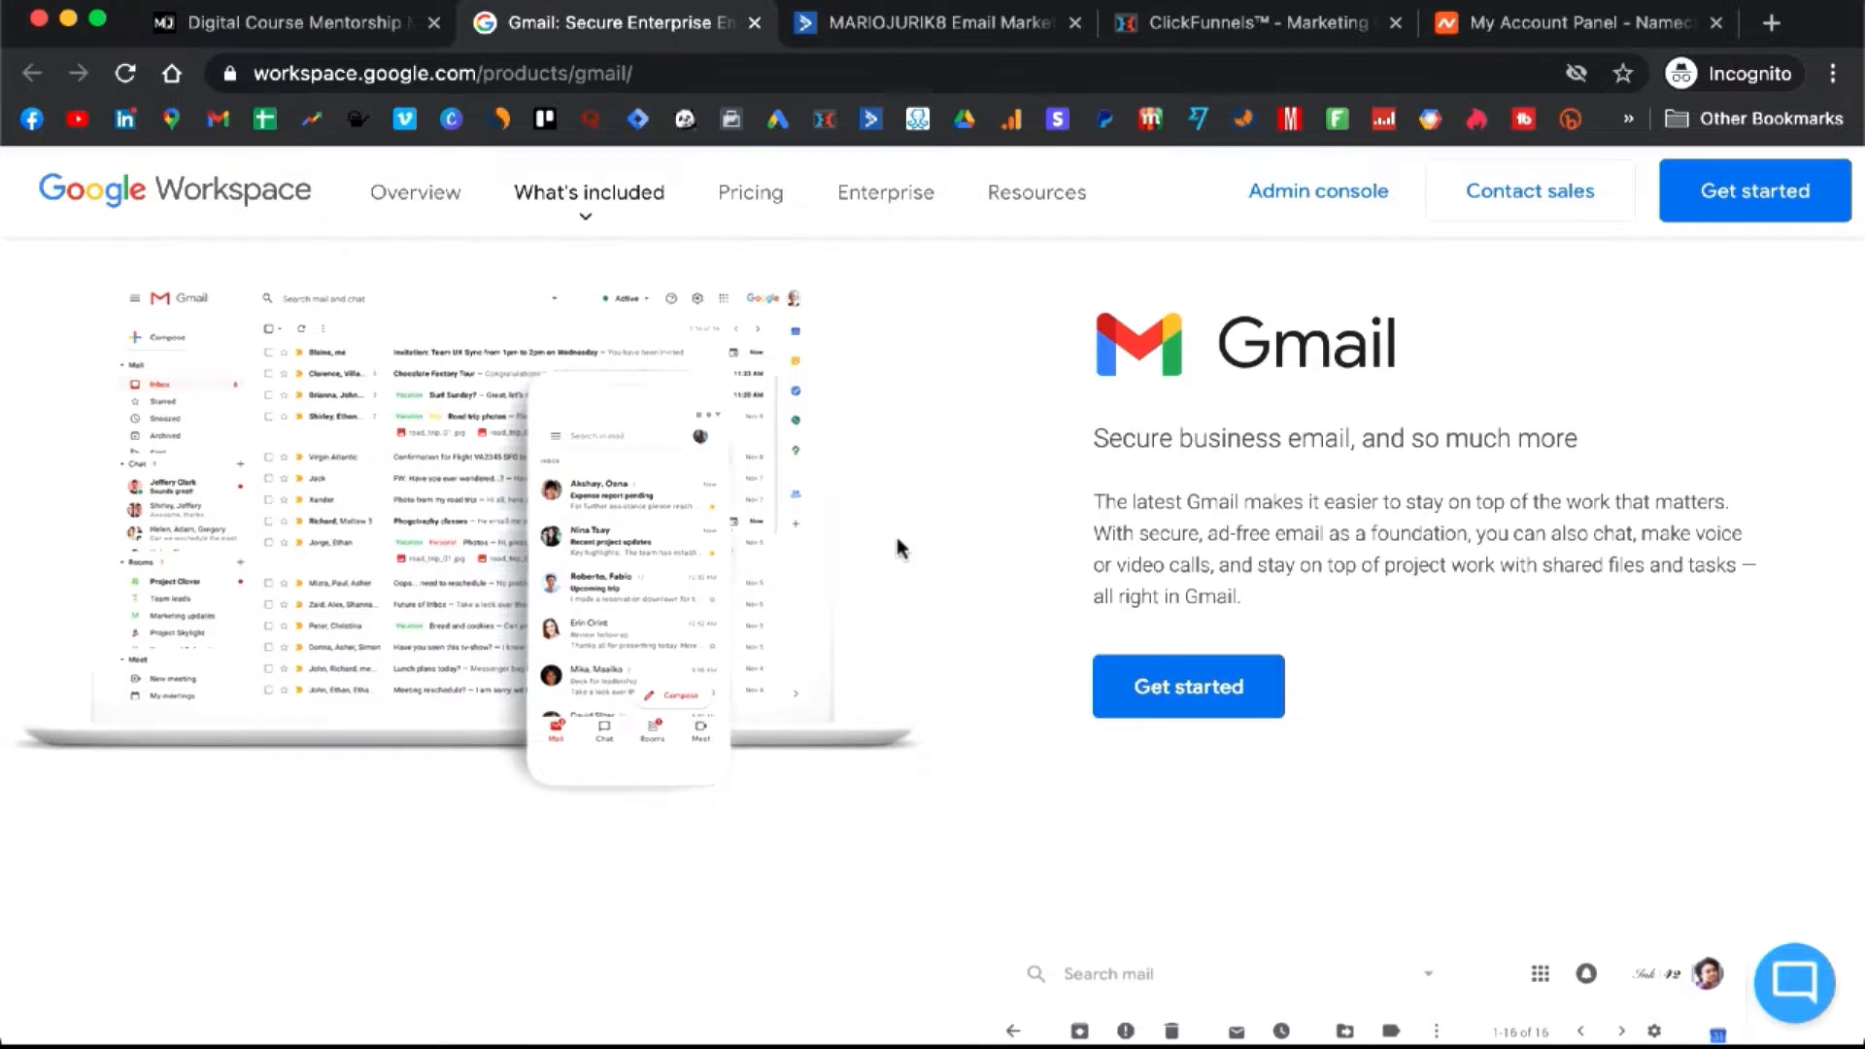
pyautogui.scroll(-1, 896, 538)
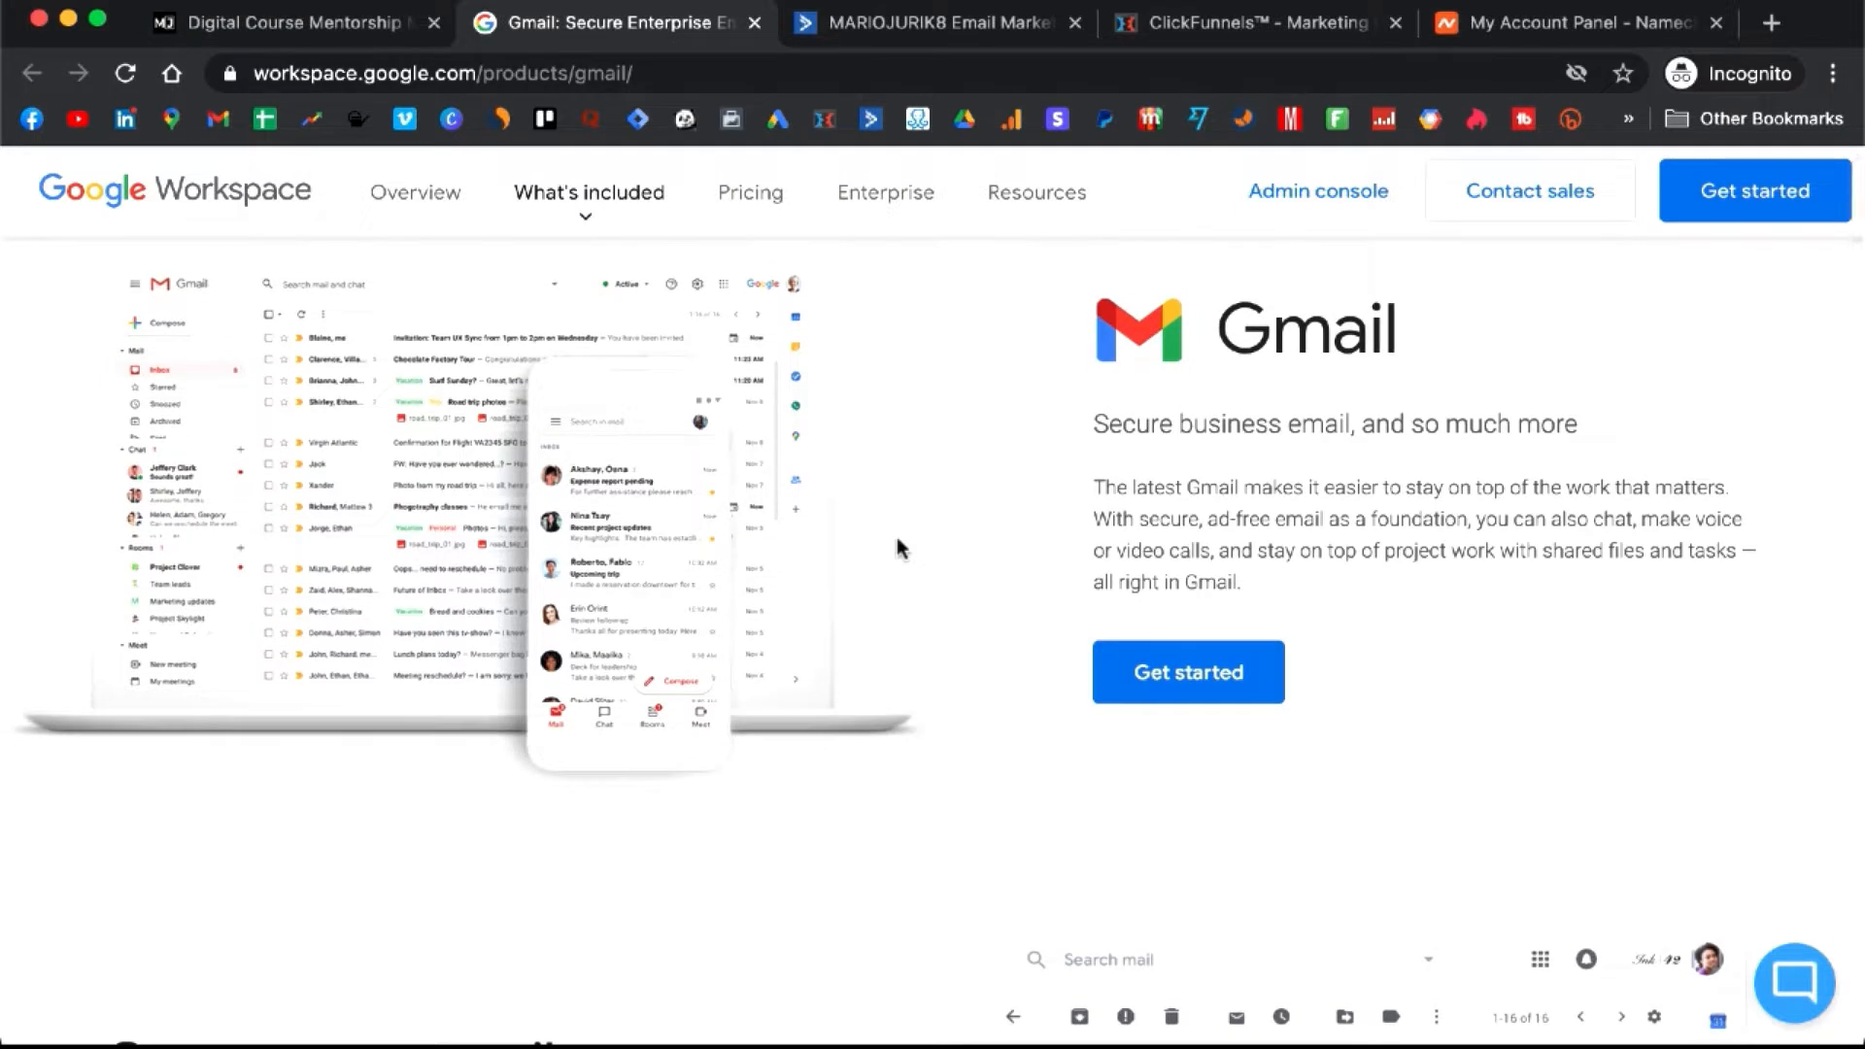
pyautogui.scroll(-3, 895, 538)
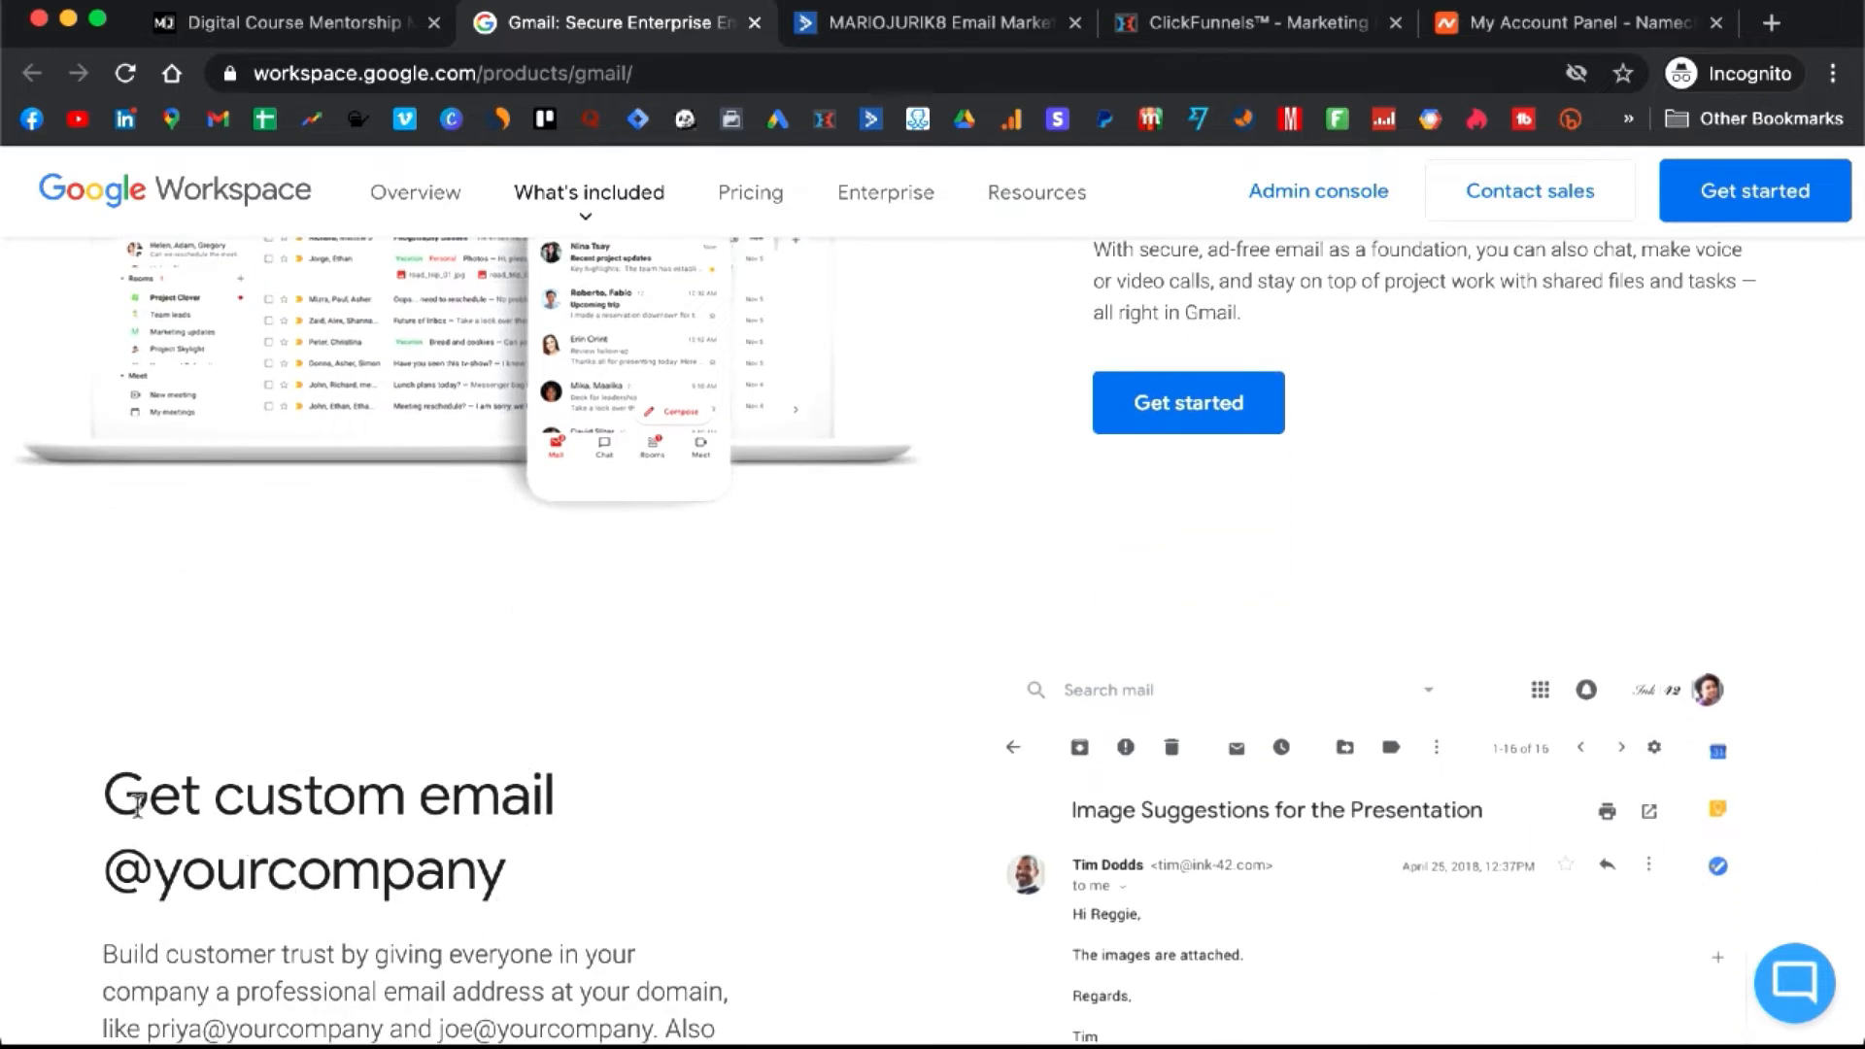
pyautogui.moveTo(107, 795); pyautogui.dragTo(515, 866)
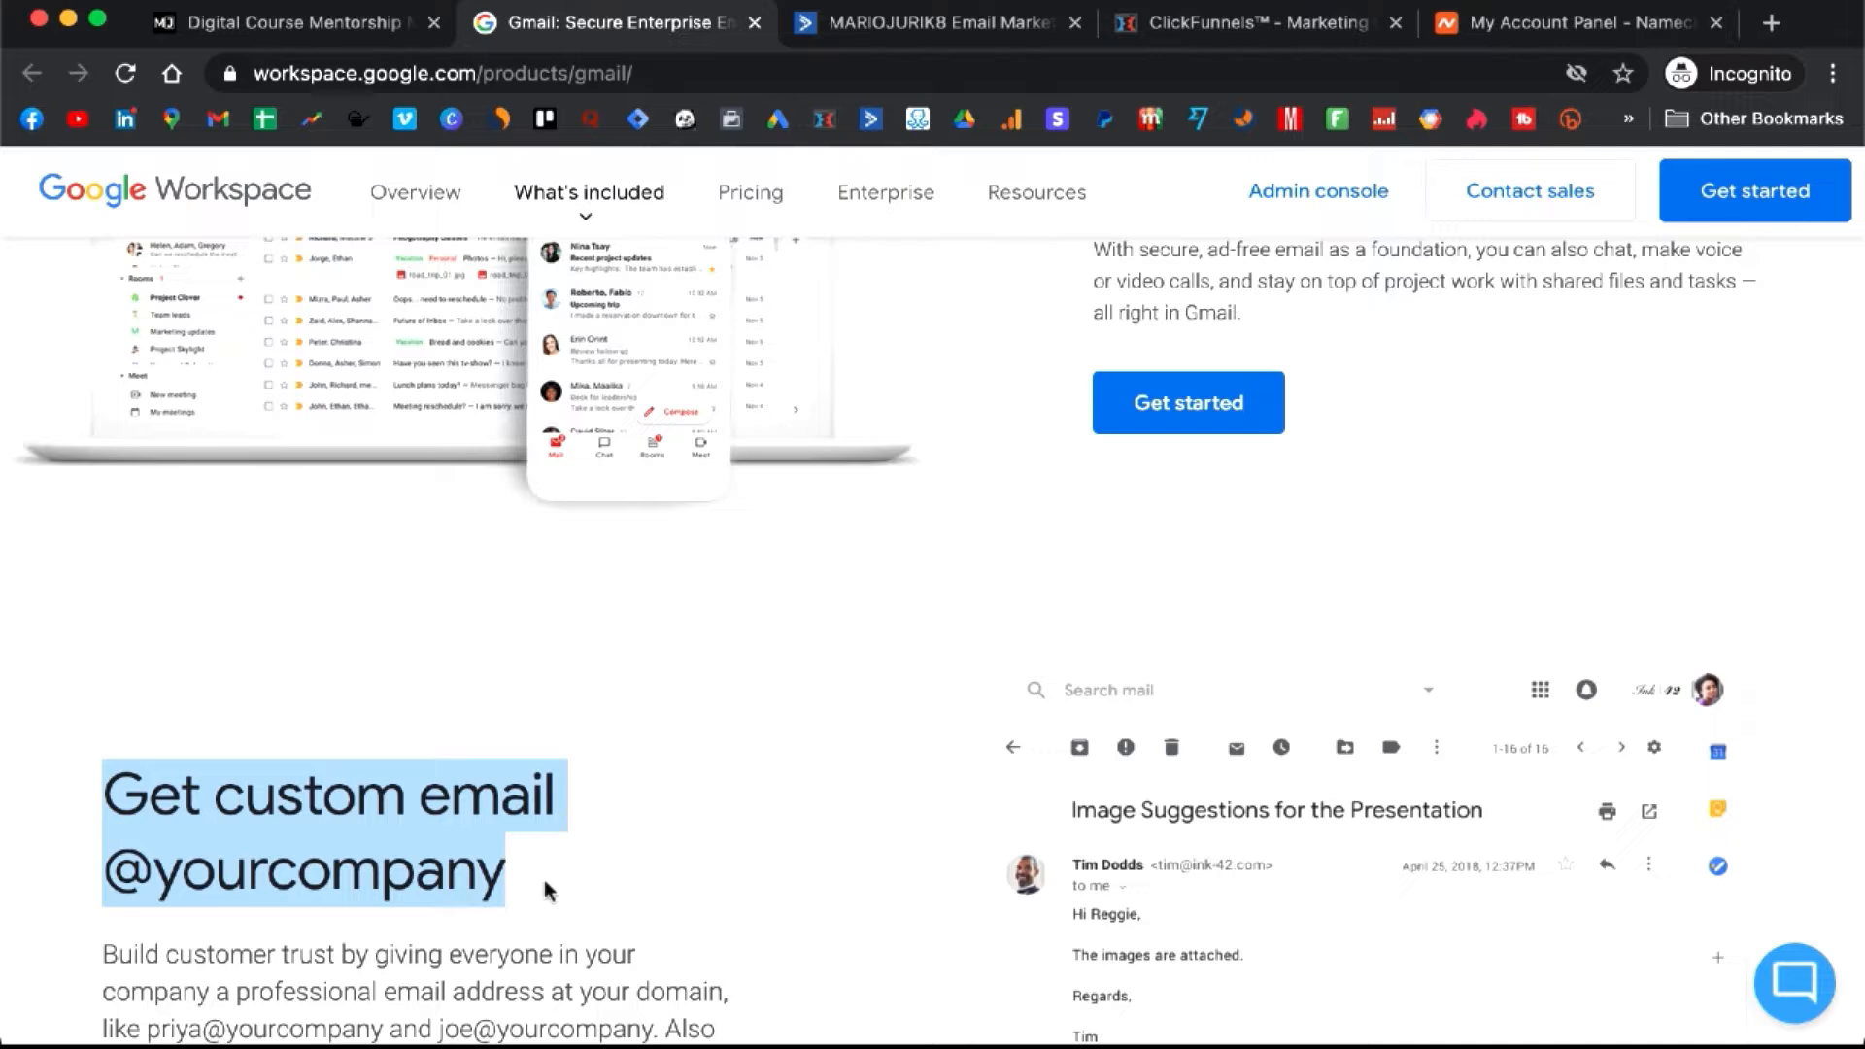
pyautogui.click(544, 878)
pyautogui.scroll(3, 579, 849)
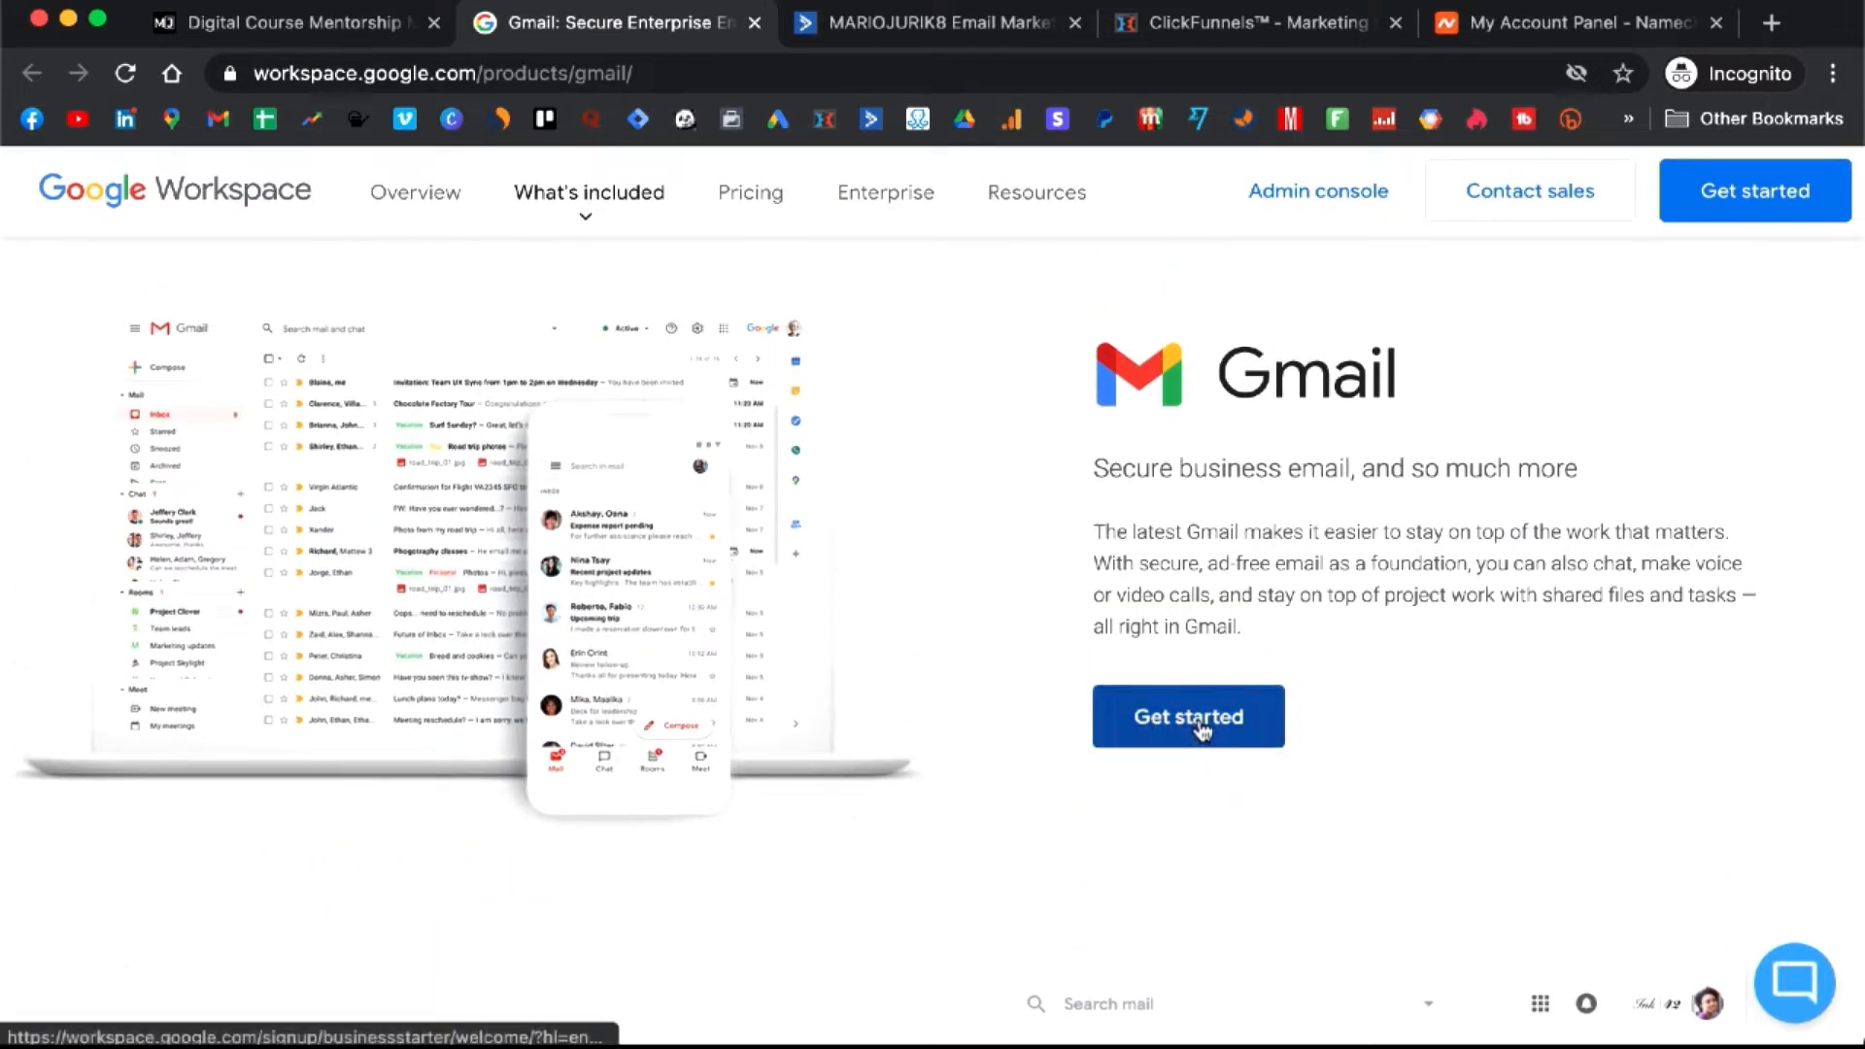
pyautogui.click(1202, 727)
# - Fill in the saved business name and set the employee count to Just you
pyautogui.scroll(-2, 785, 657)
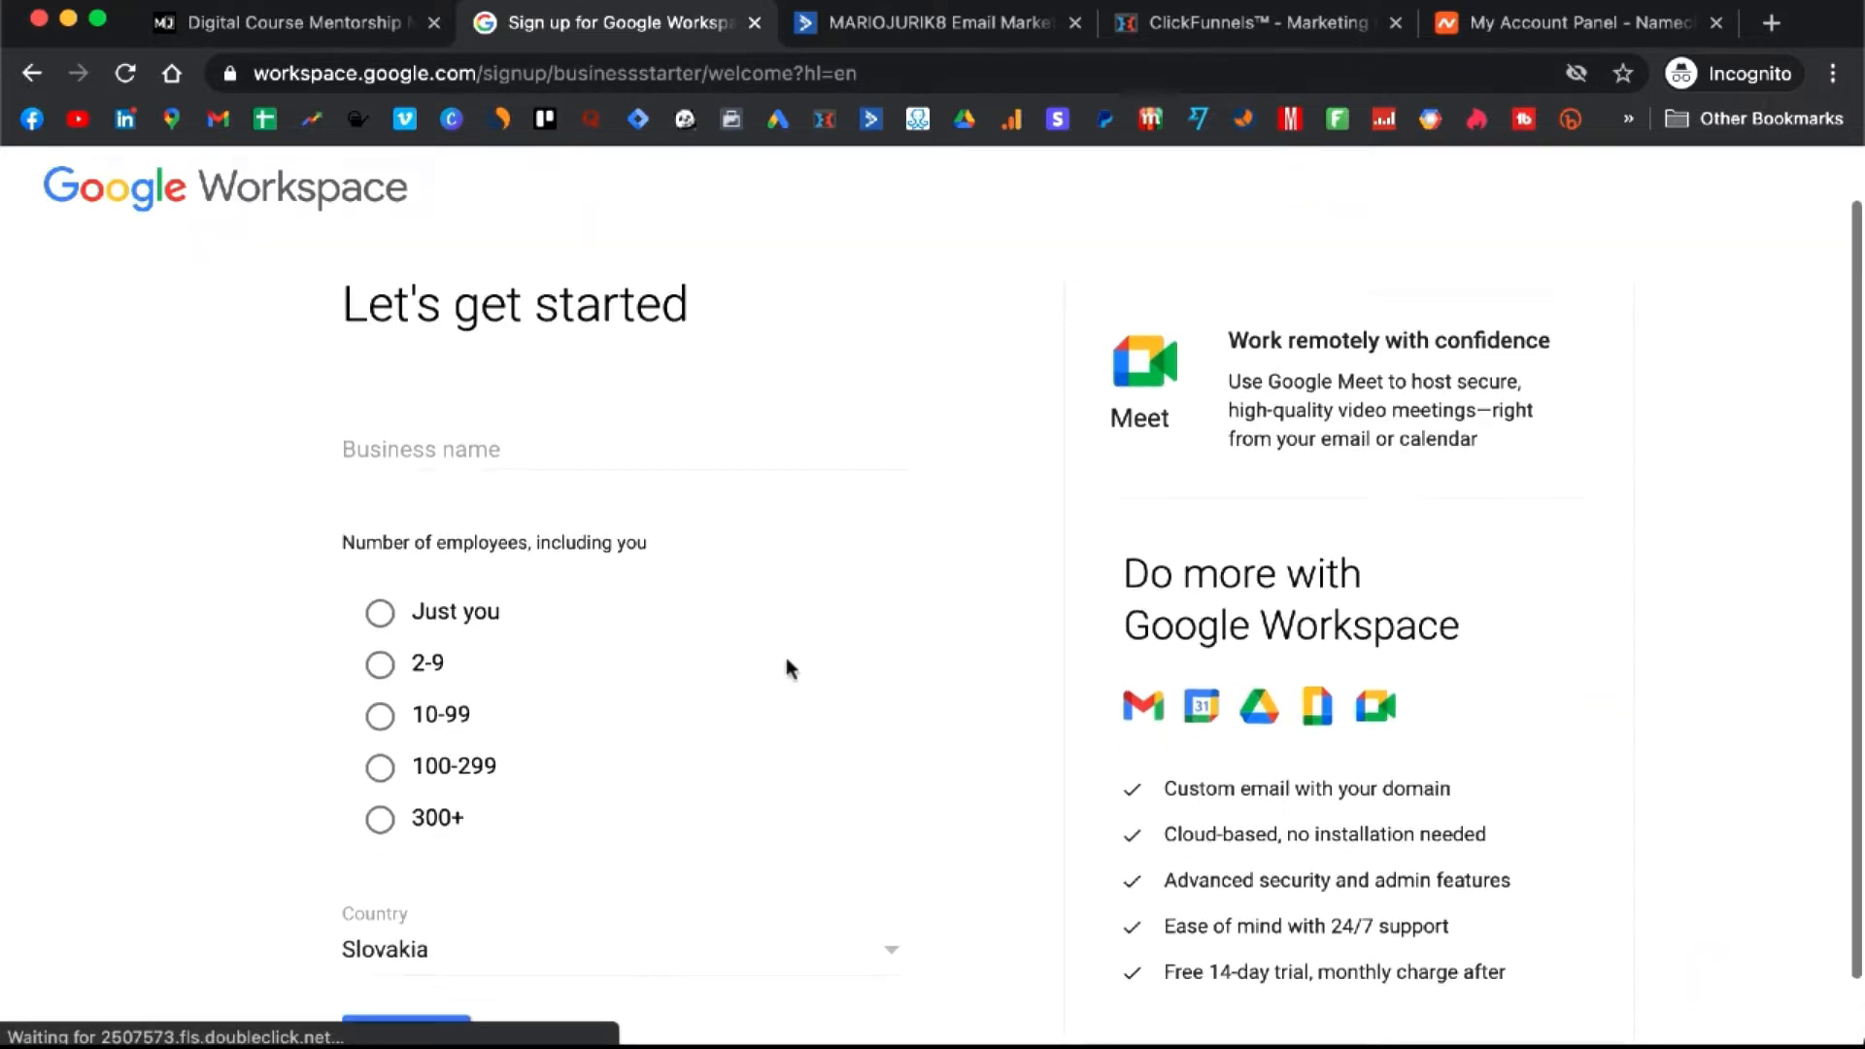
pyautogui.click(547, 414)
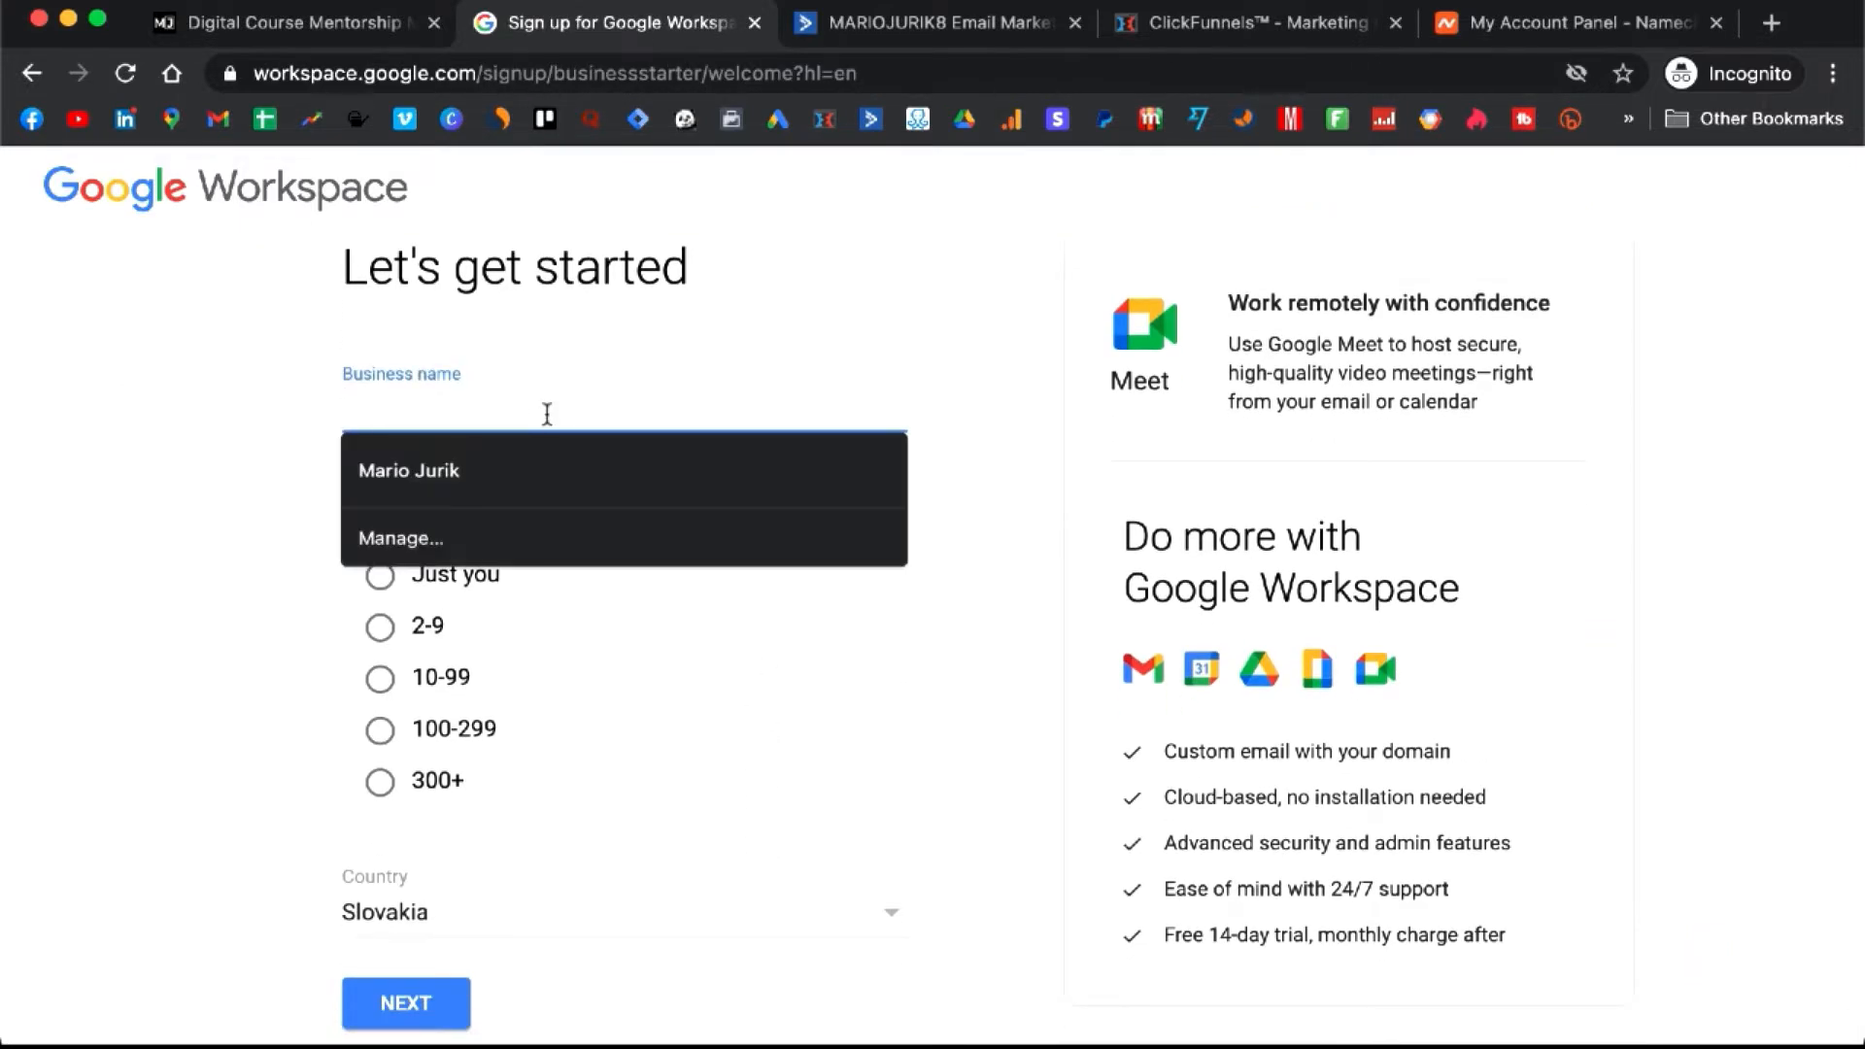
pyautogui.click(540, 451)
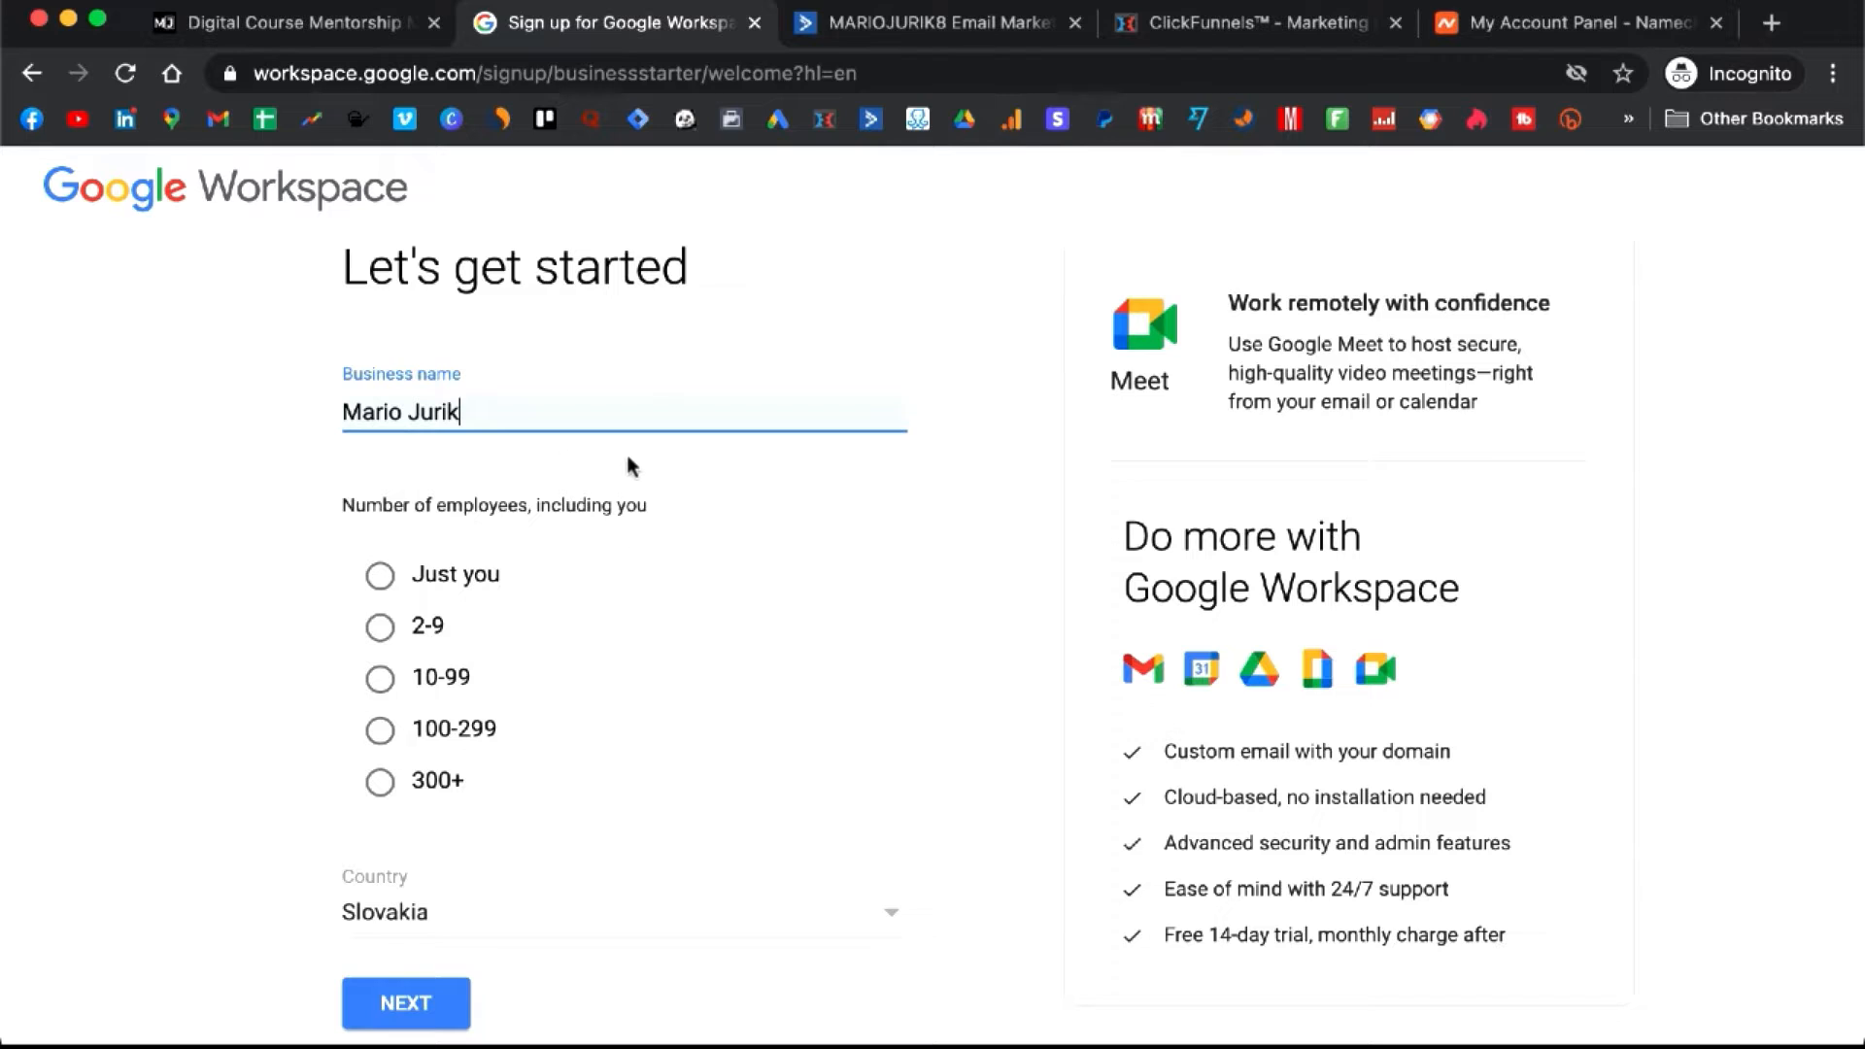
pyautogui.scroll(-1, 628, 457)
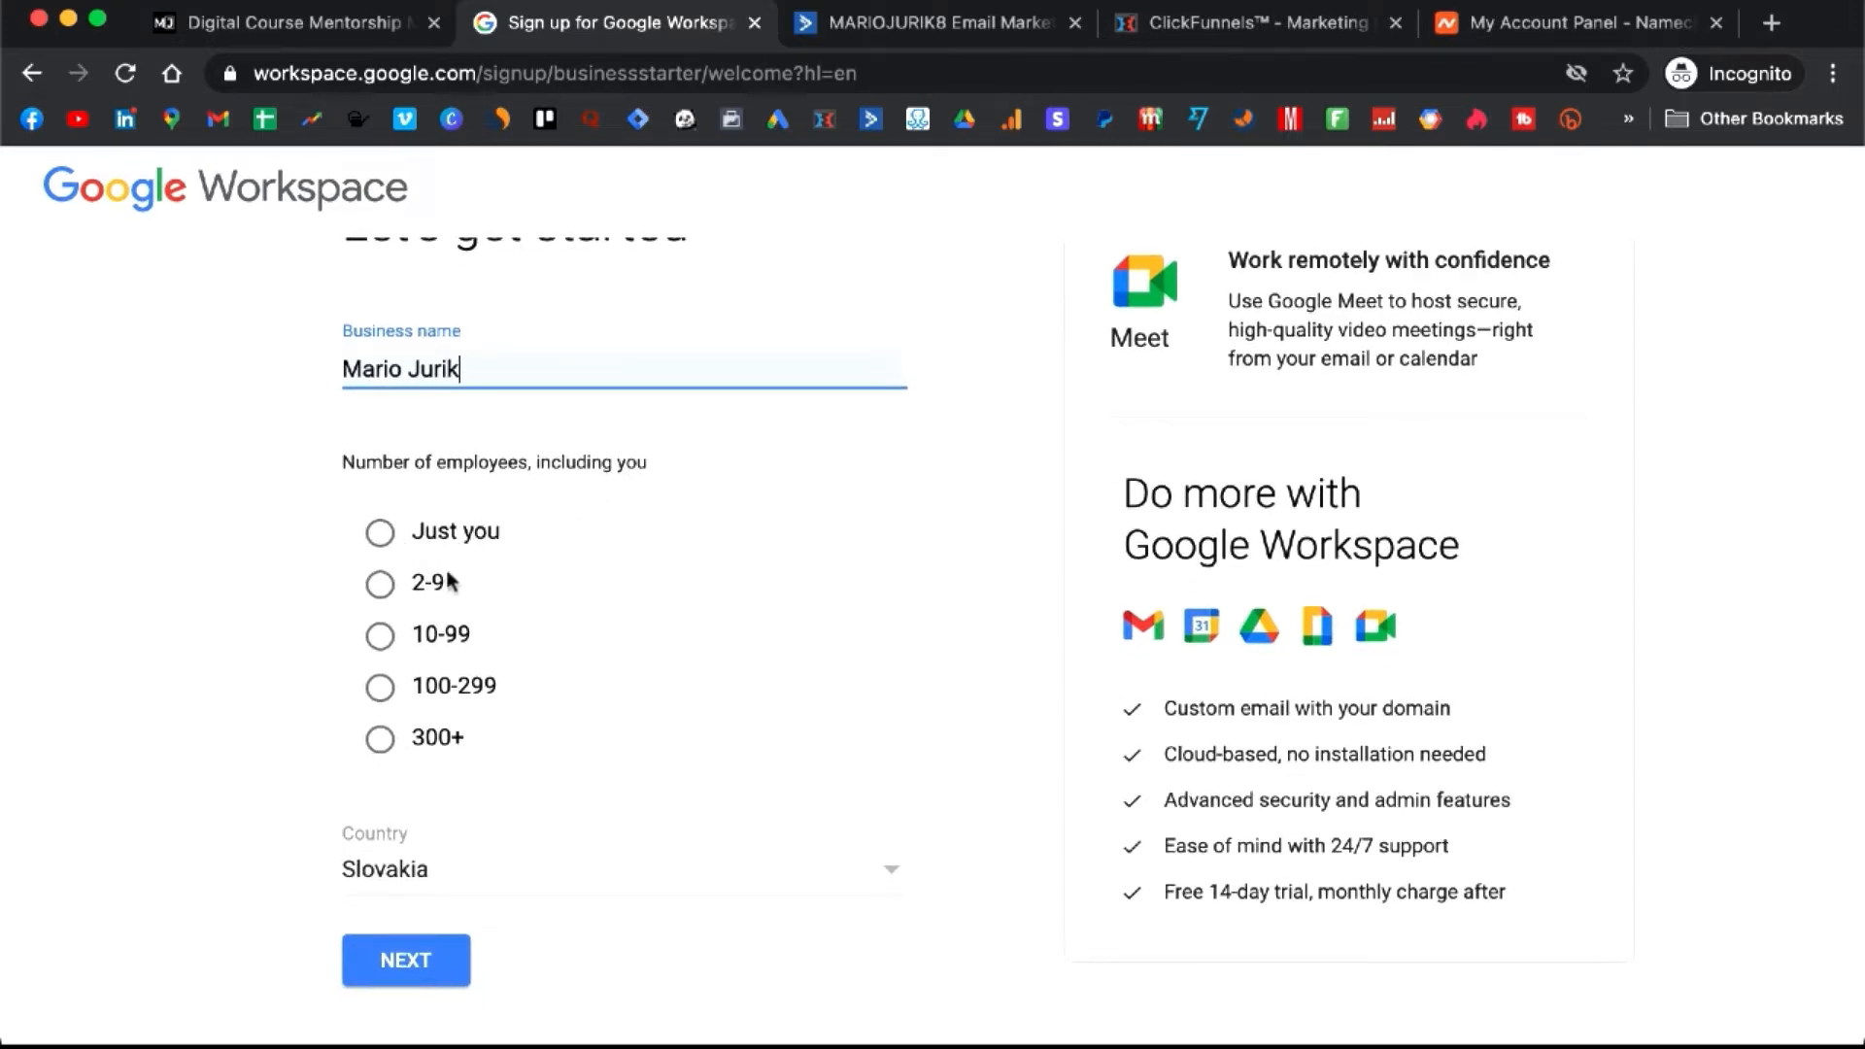
pyautogui.click(380, 533)
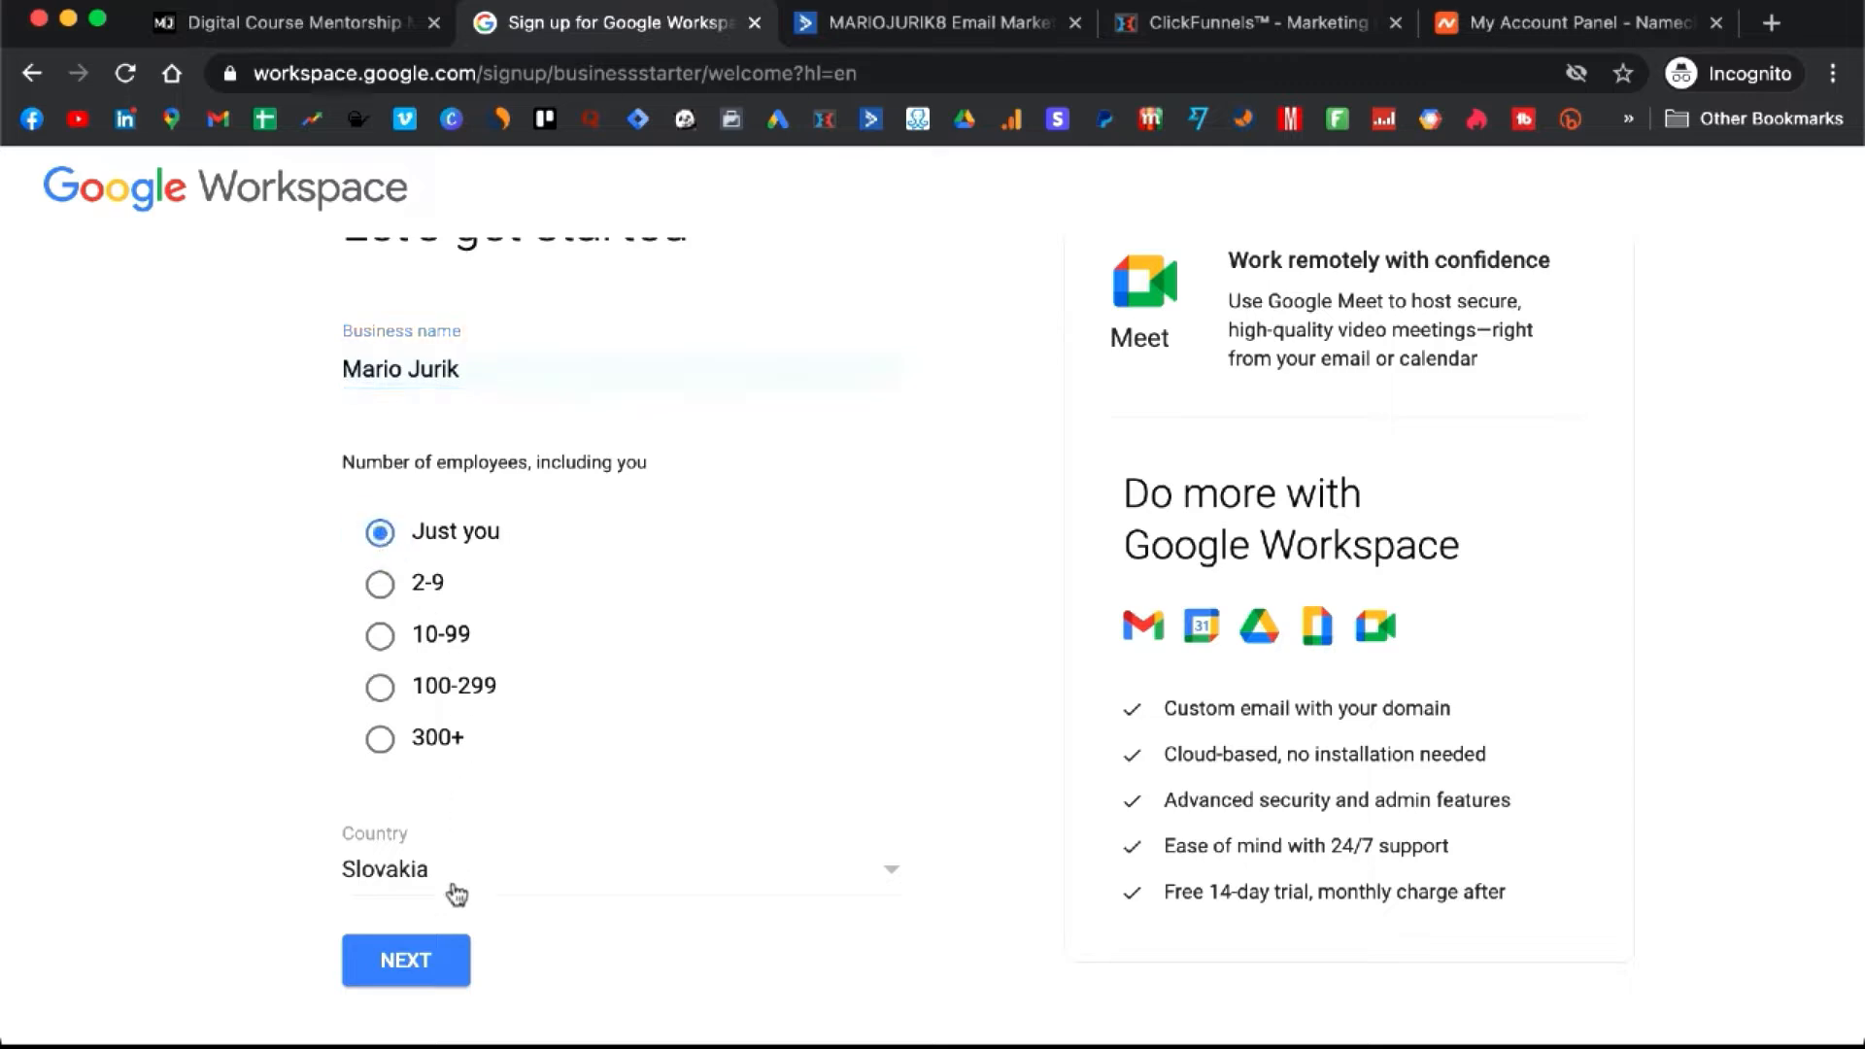
# - Keep United States as the business country and continue to the contact info step
pyautogui.click(646, 880)
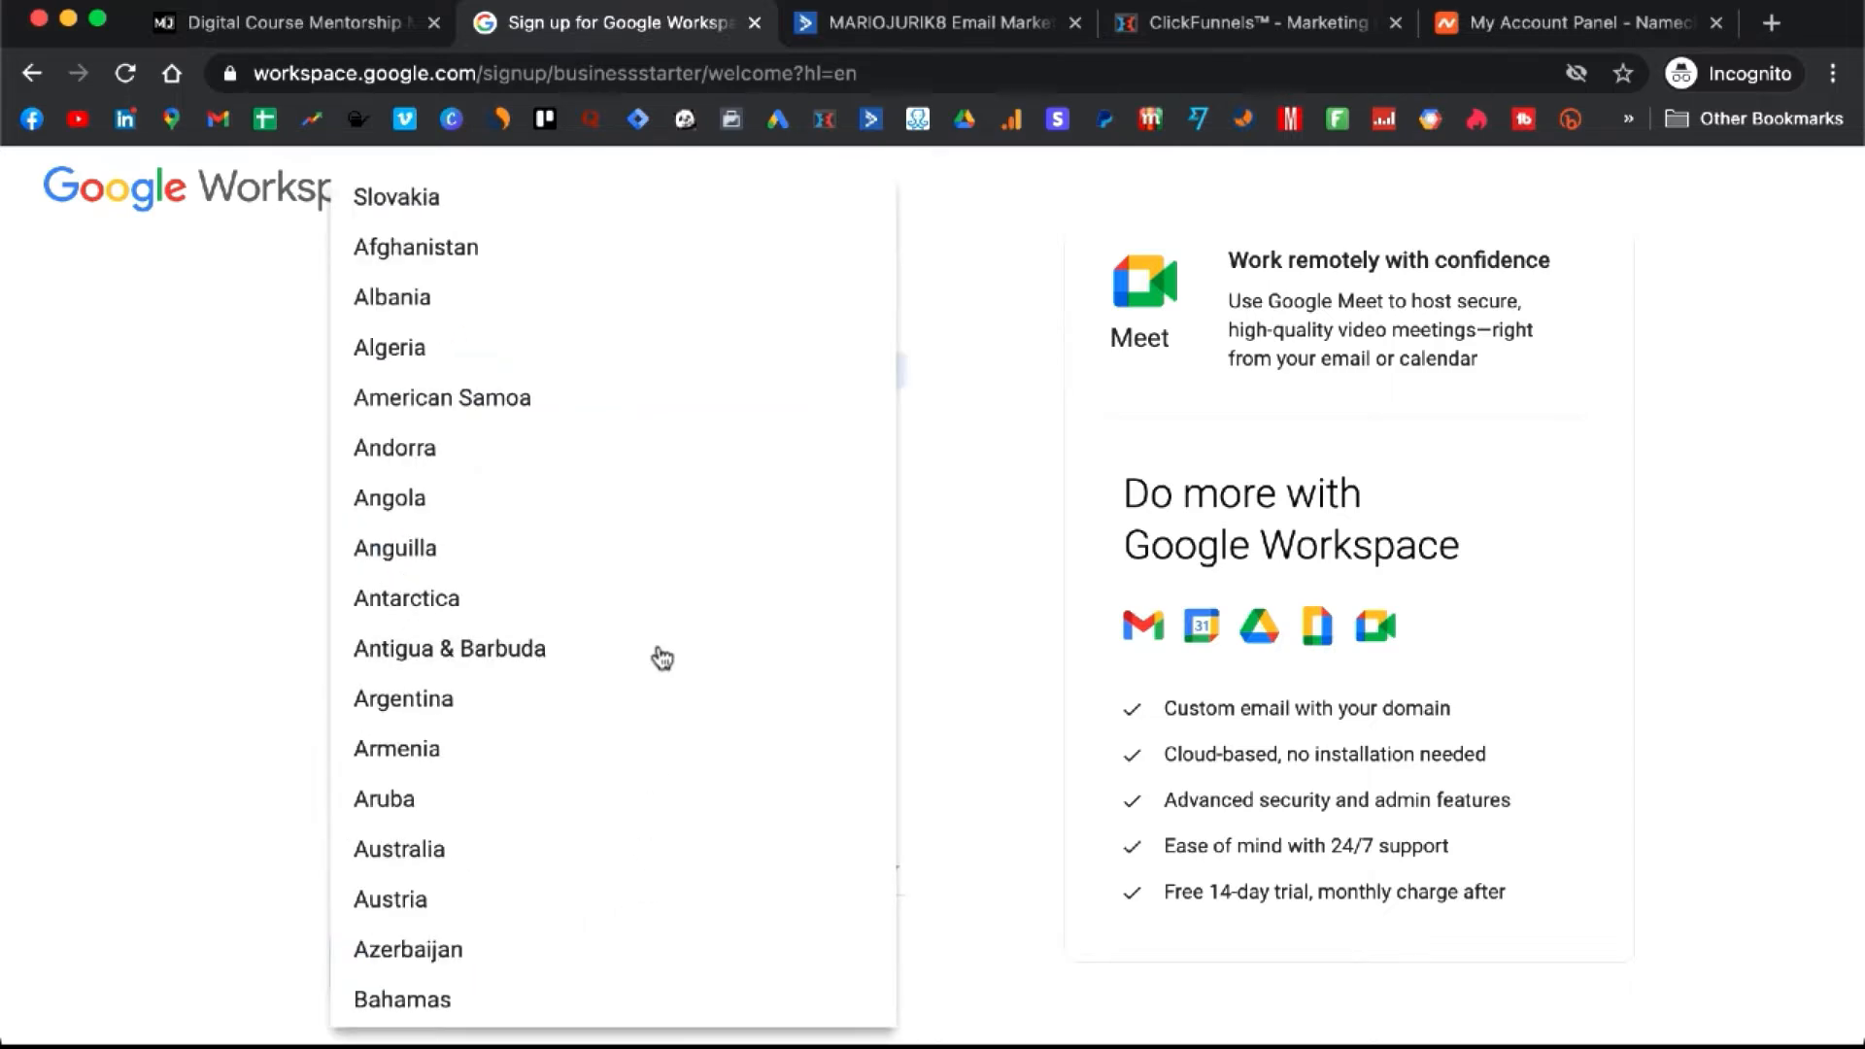
pyautogui.scroll(-20, 662, 658)
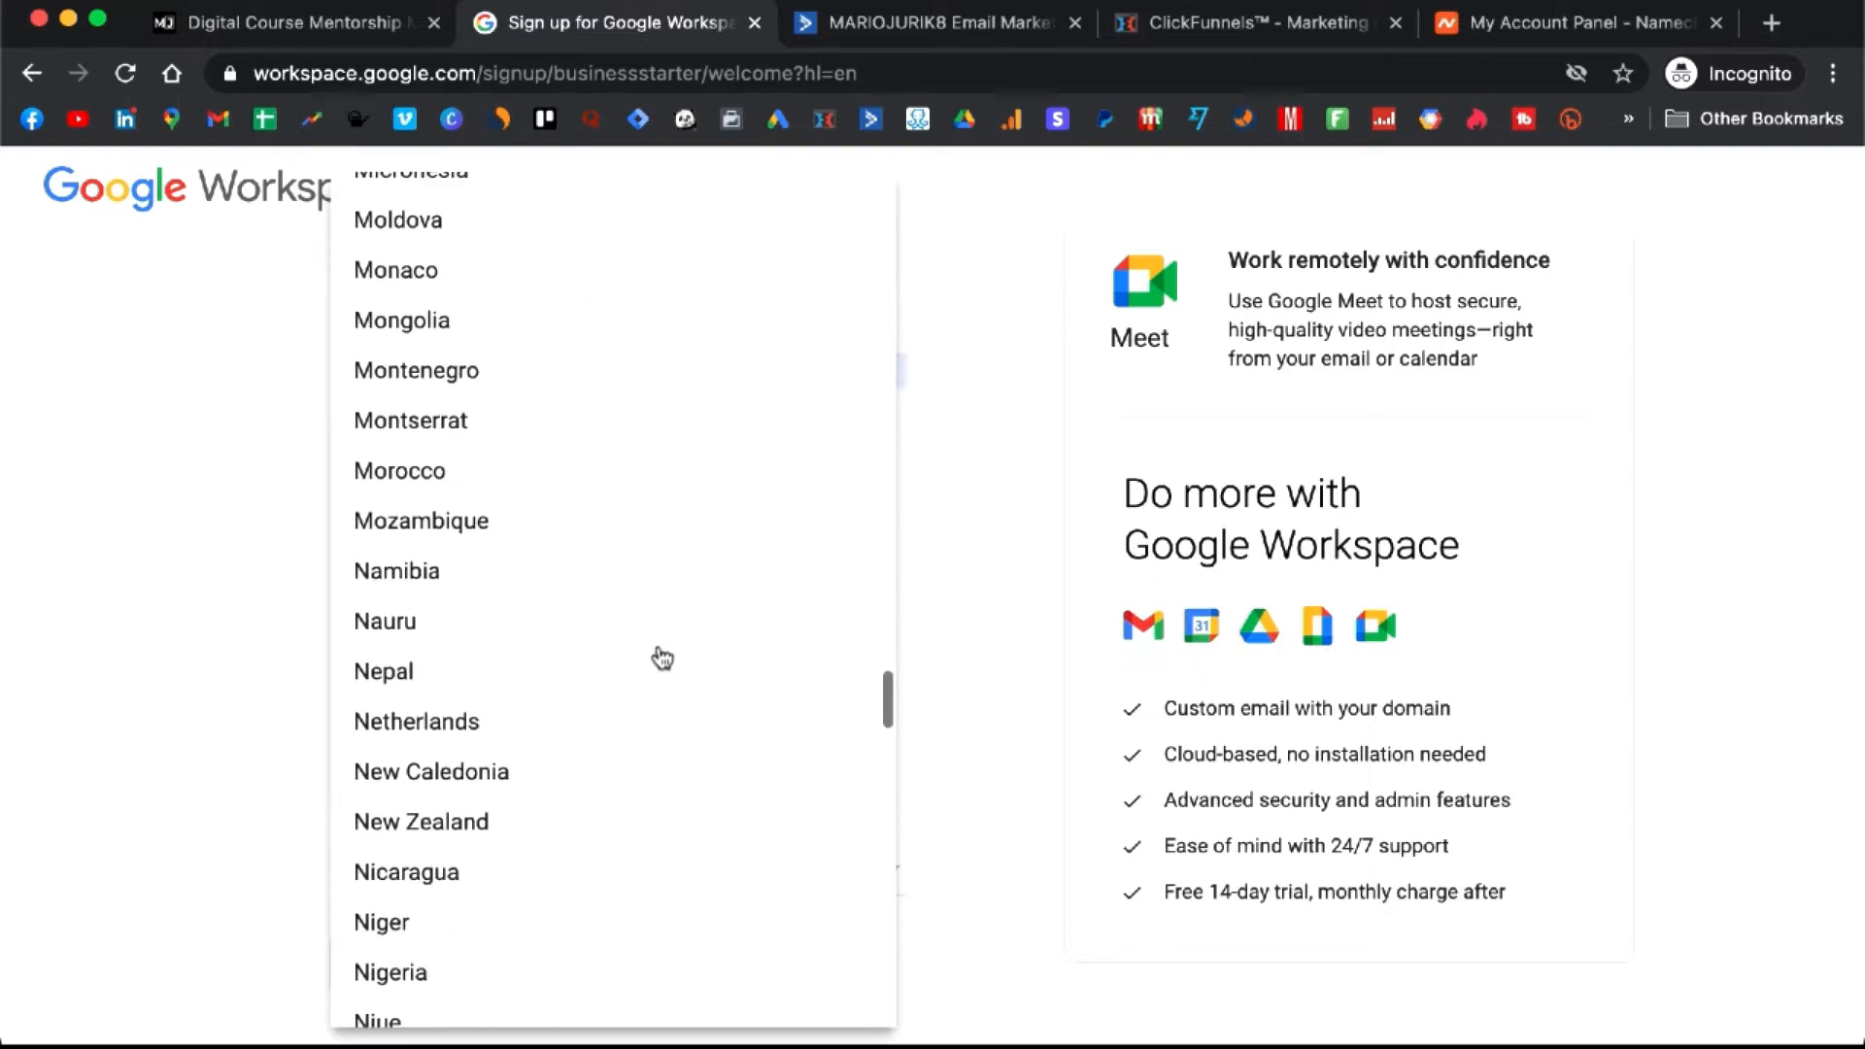
pyautogui.scroll(-20, 661, 658)
pyautogui.scroll(8, 661, 658)
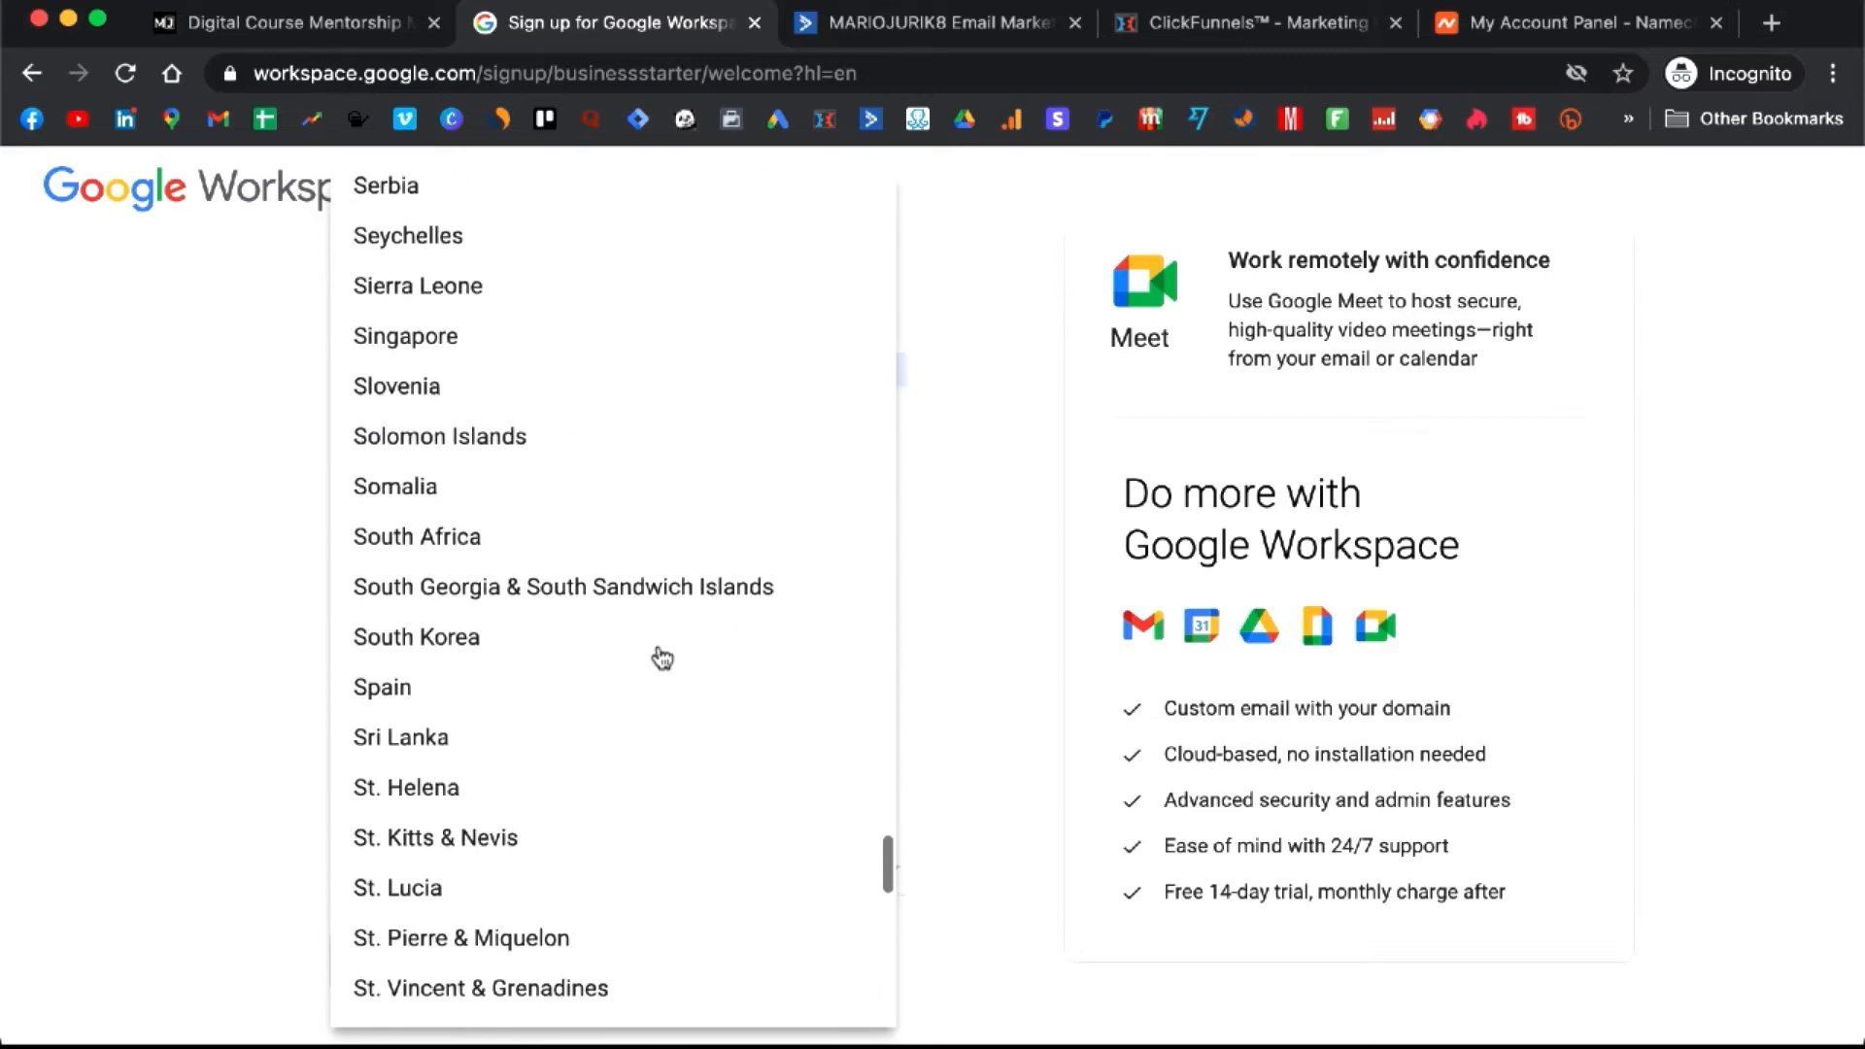
pyautogui.scroll(-20, 662, 657)
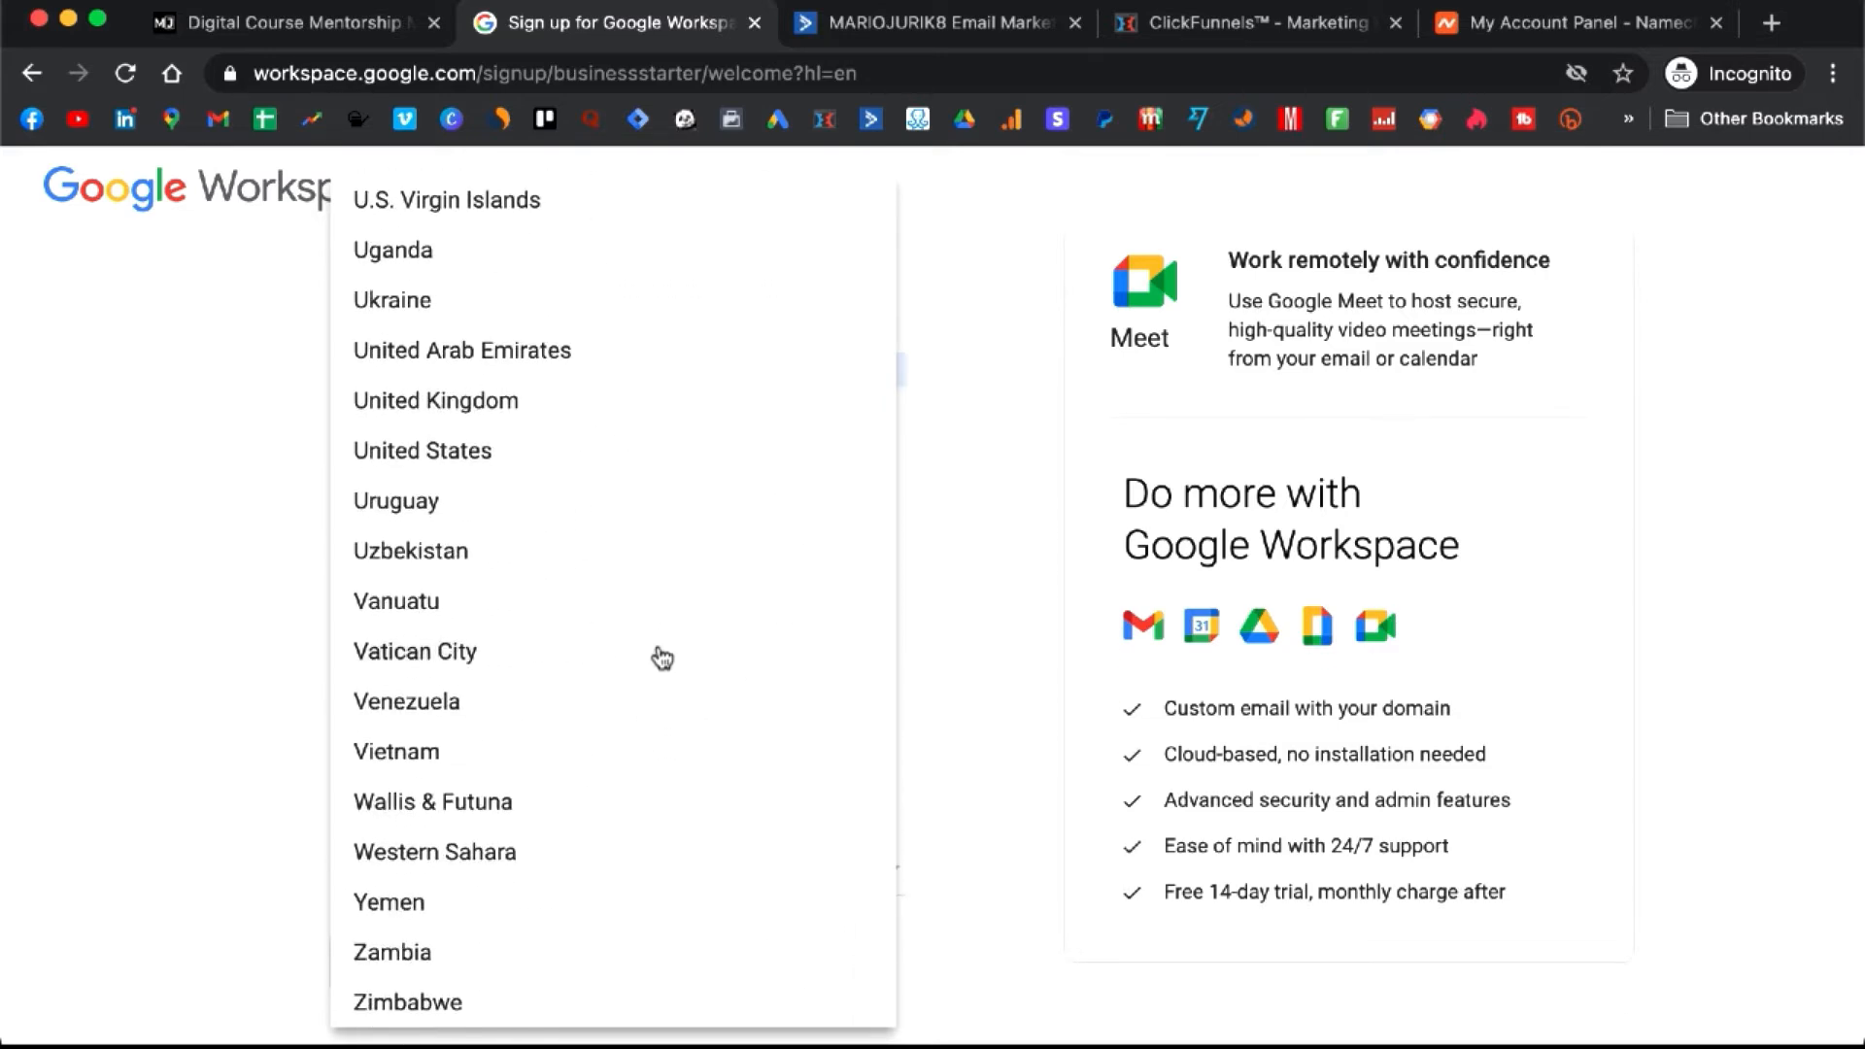
pyautogui.click(641, 449)
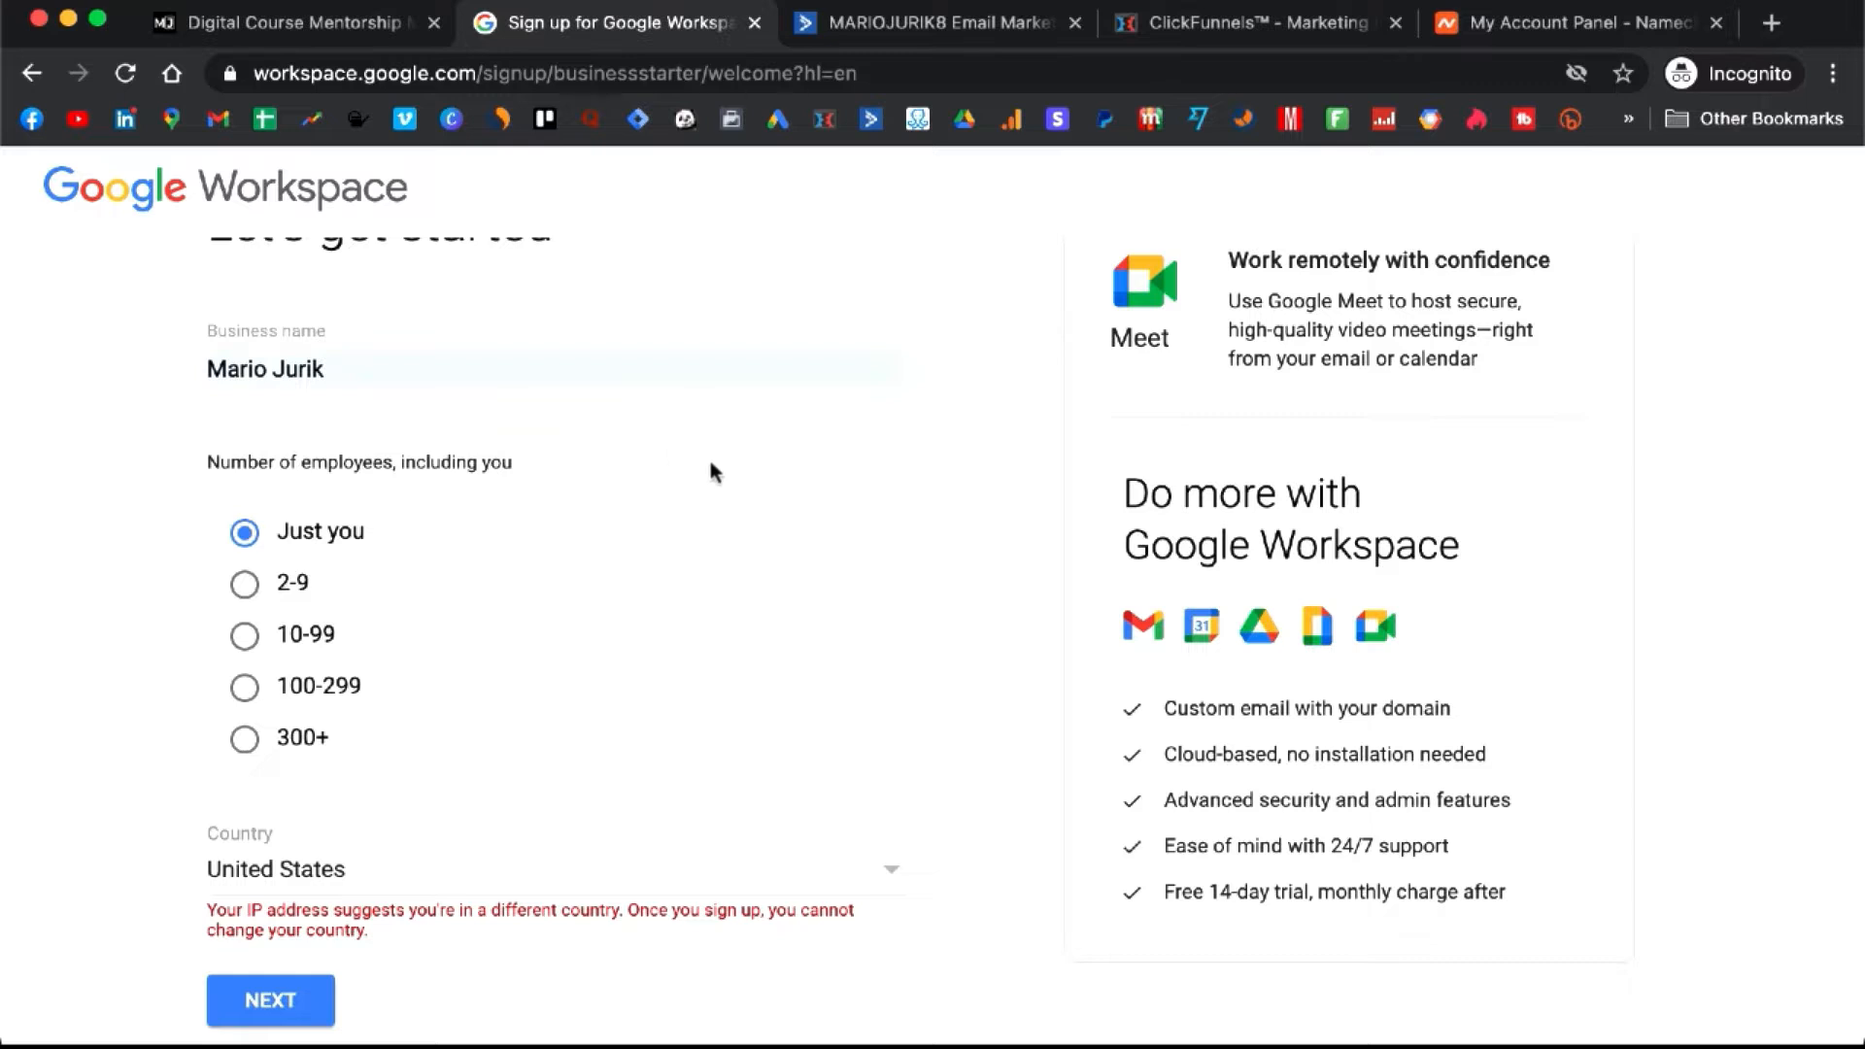
pyautogui.click(504, 869)
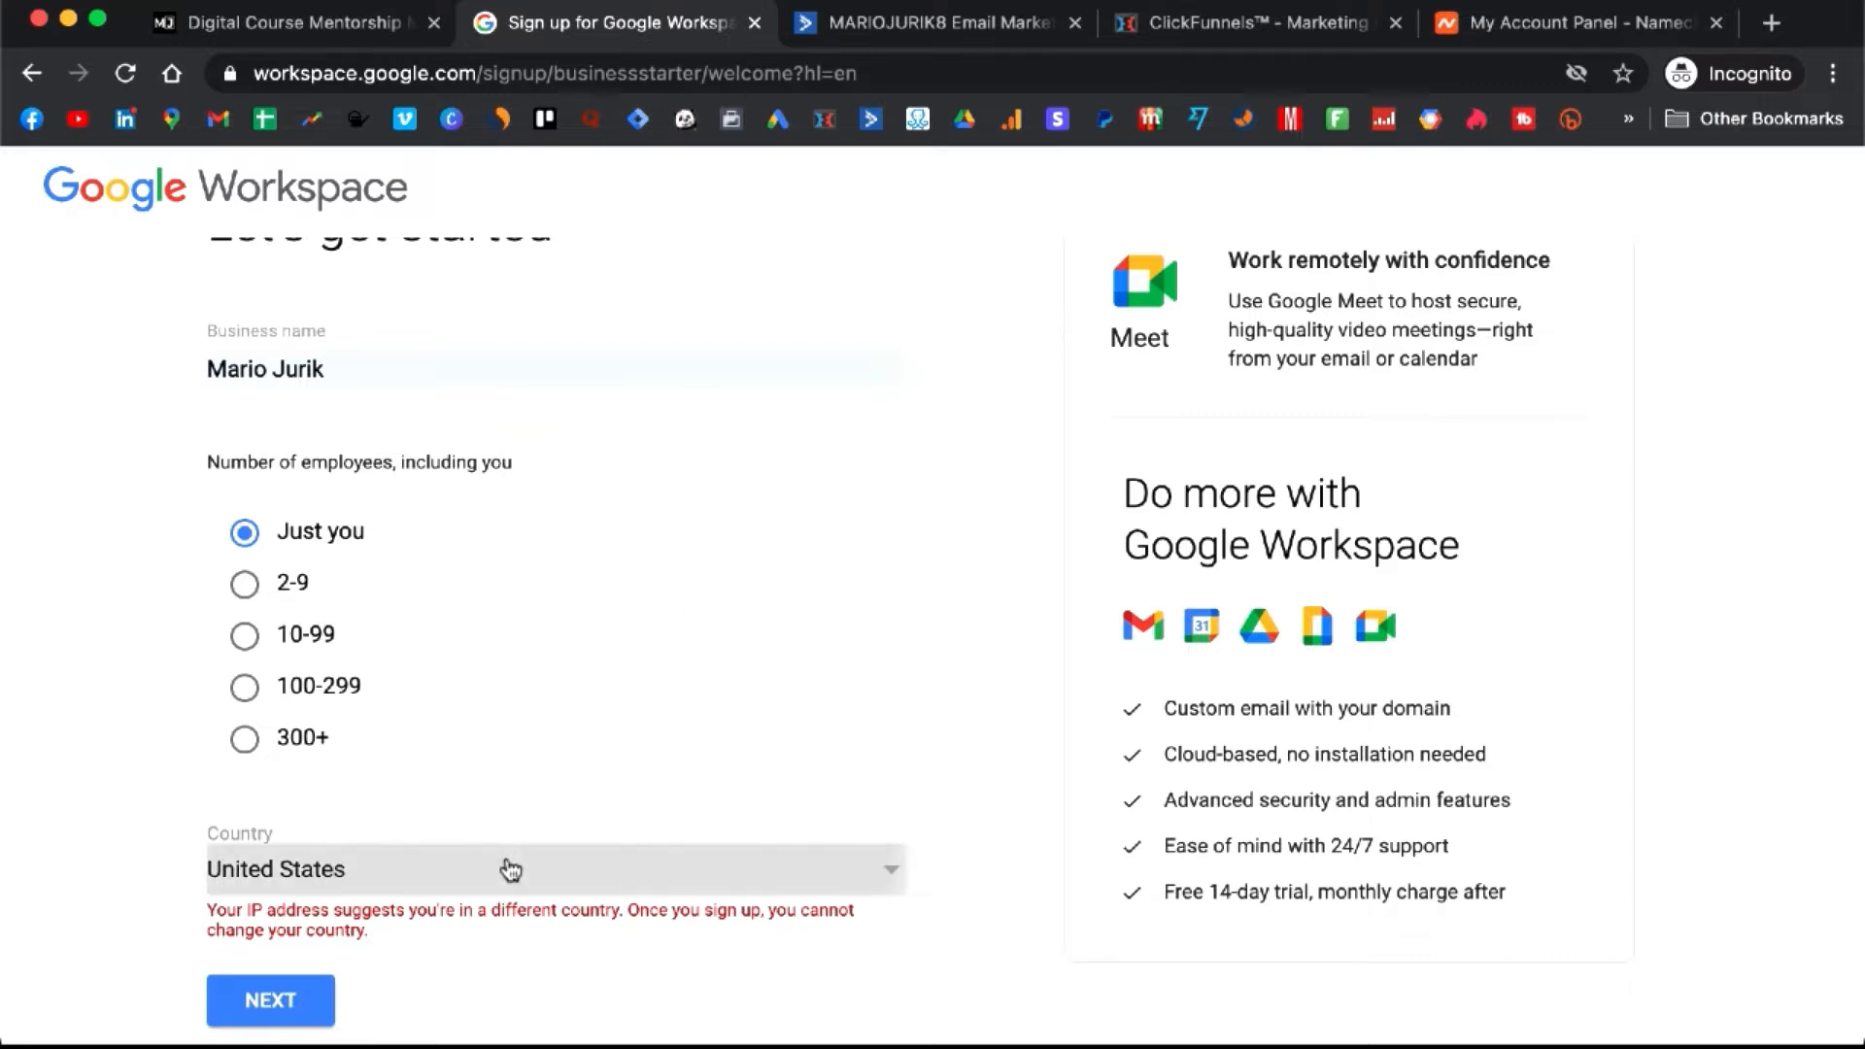
pyautogui.click(110, 777)
pyautogui.click(302, 996)
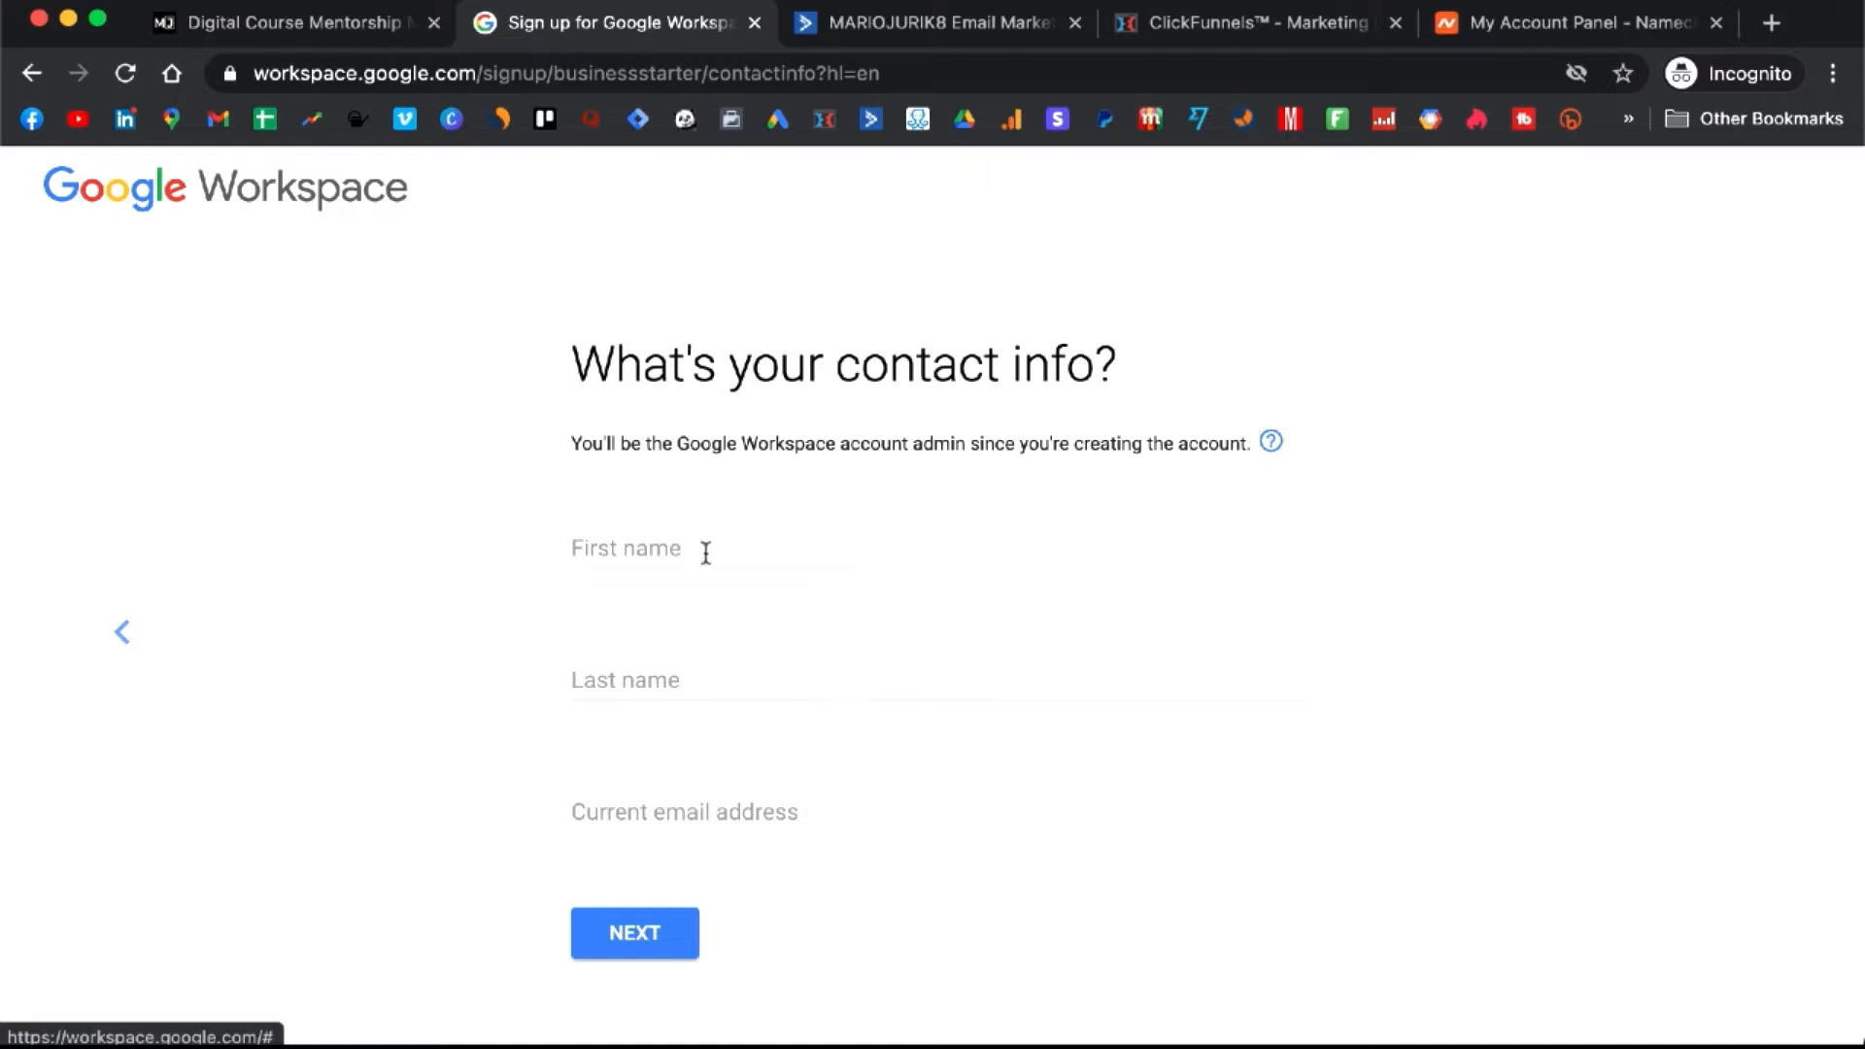
# - Enter the admin's first and last name, pick the saved current email, and submit the contact info
pyautogui.click(710, 552)
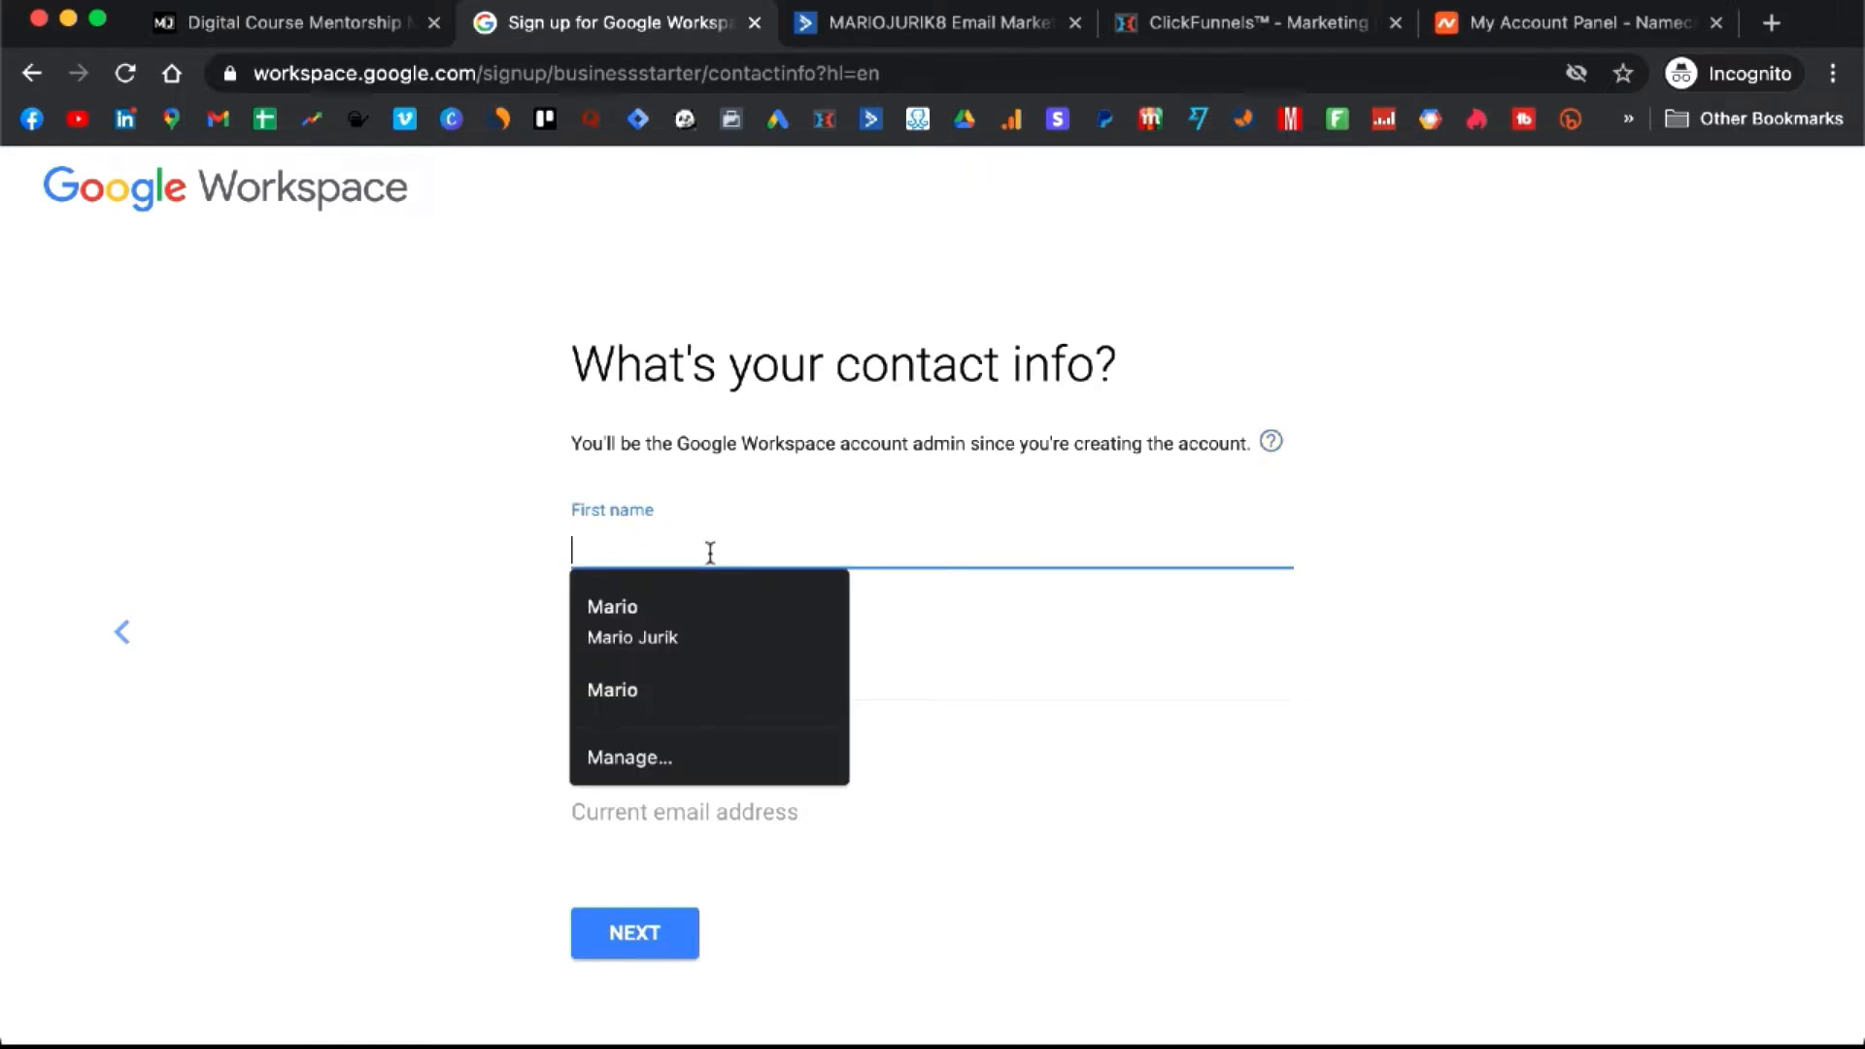
pyautogui.write('Mario')
pyautogui.press('Tab')
pyautogui.write('Jurik')
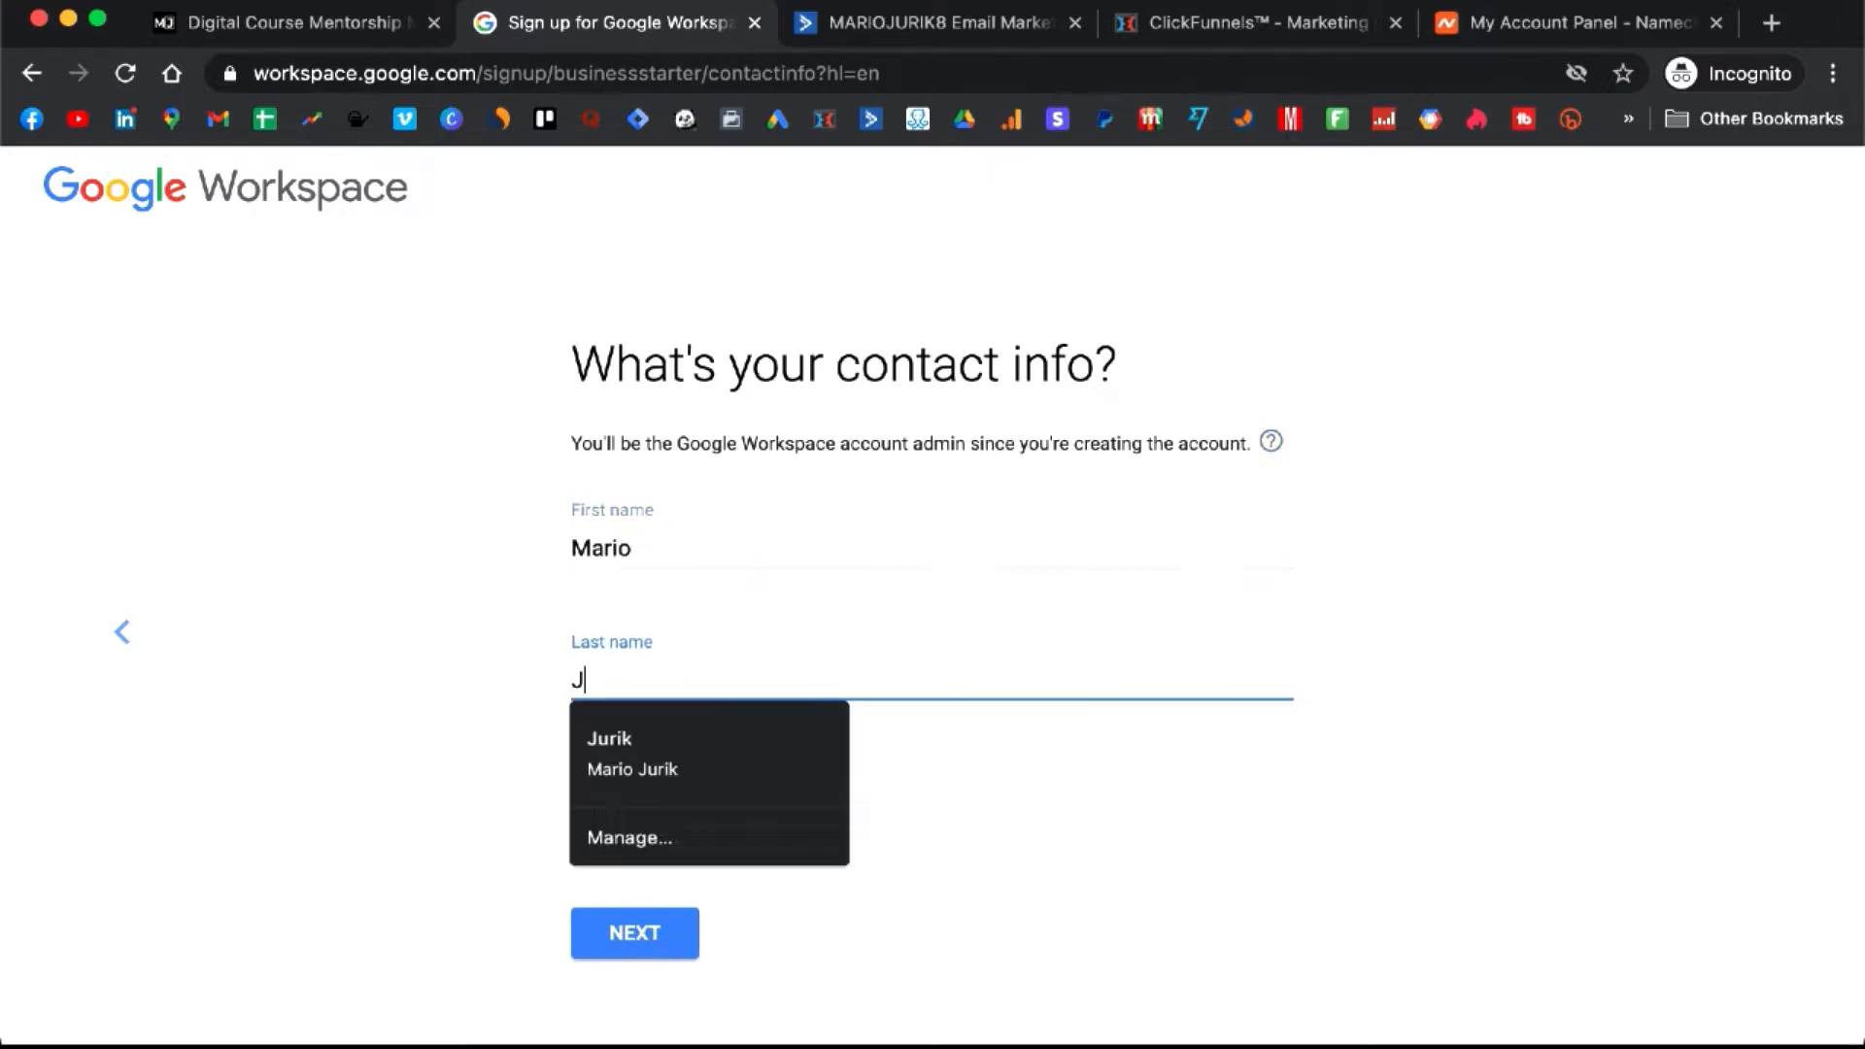
pyautogui.press('Tab')
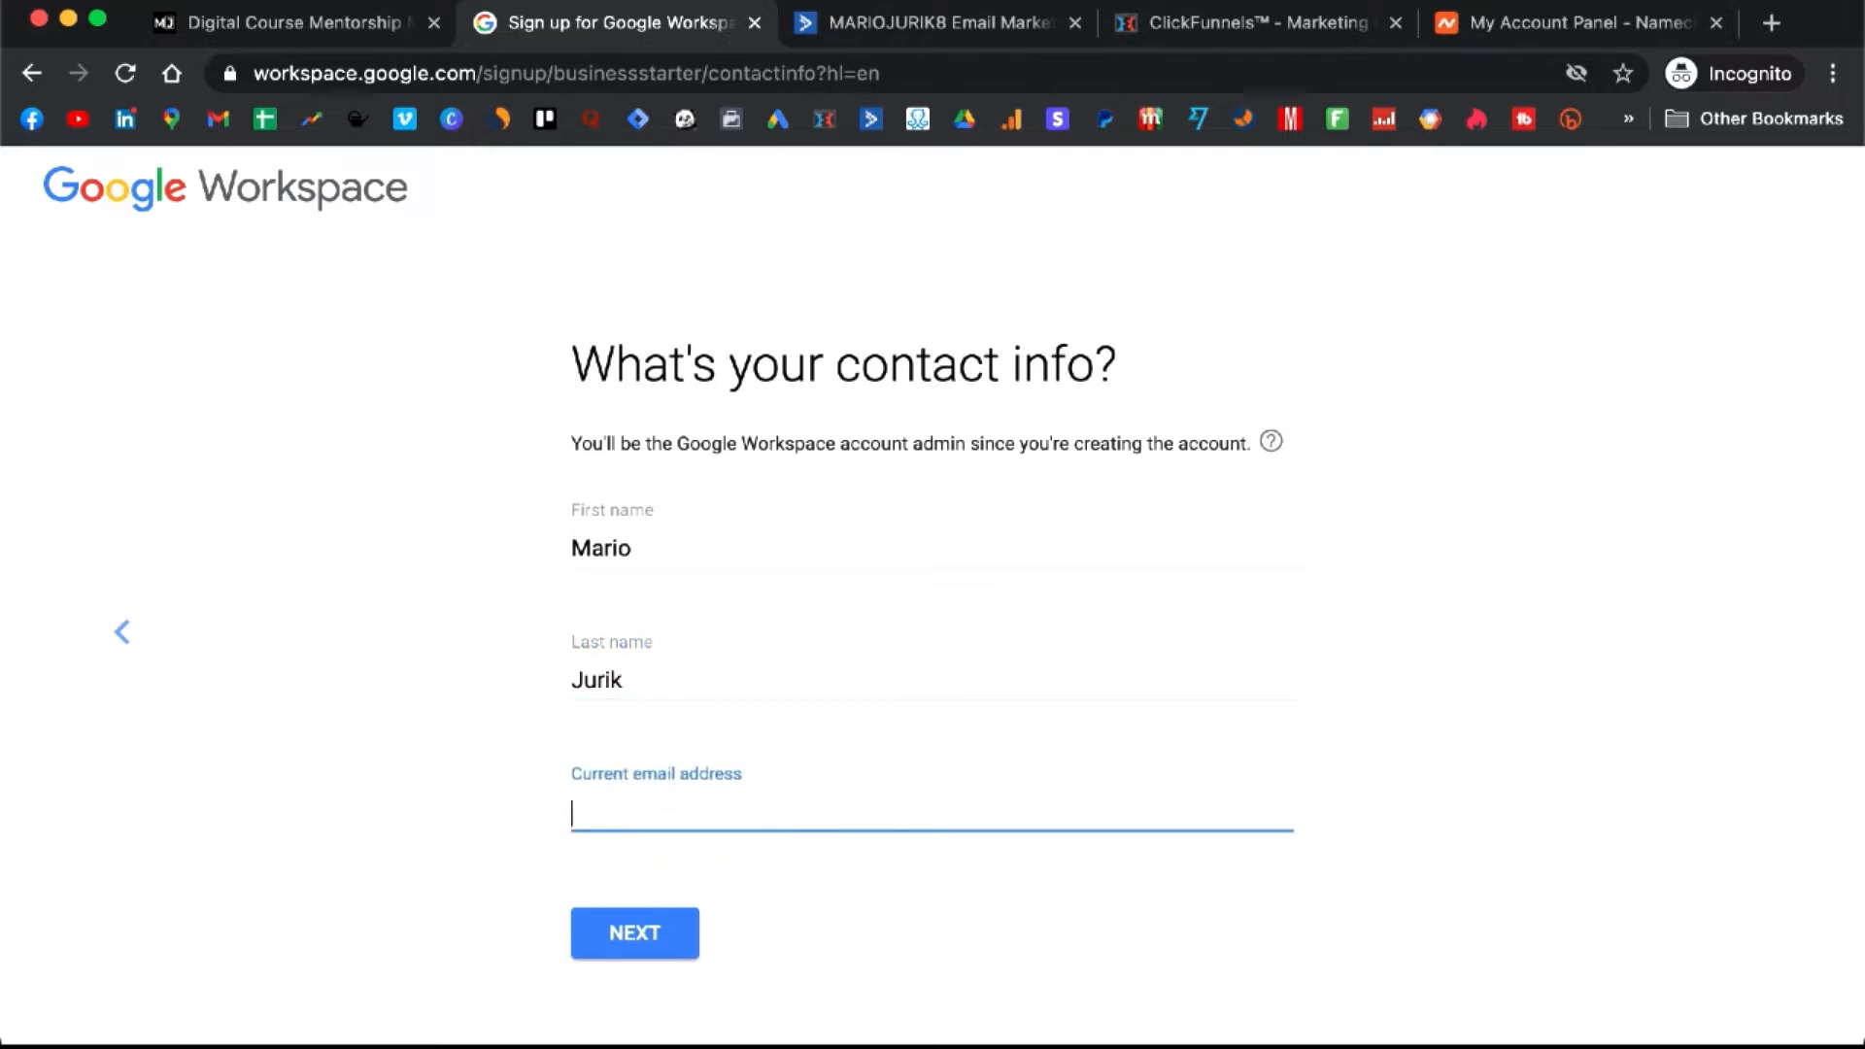
pyautogui.write('mario')
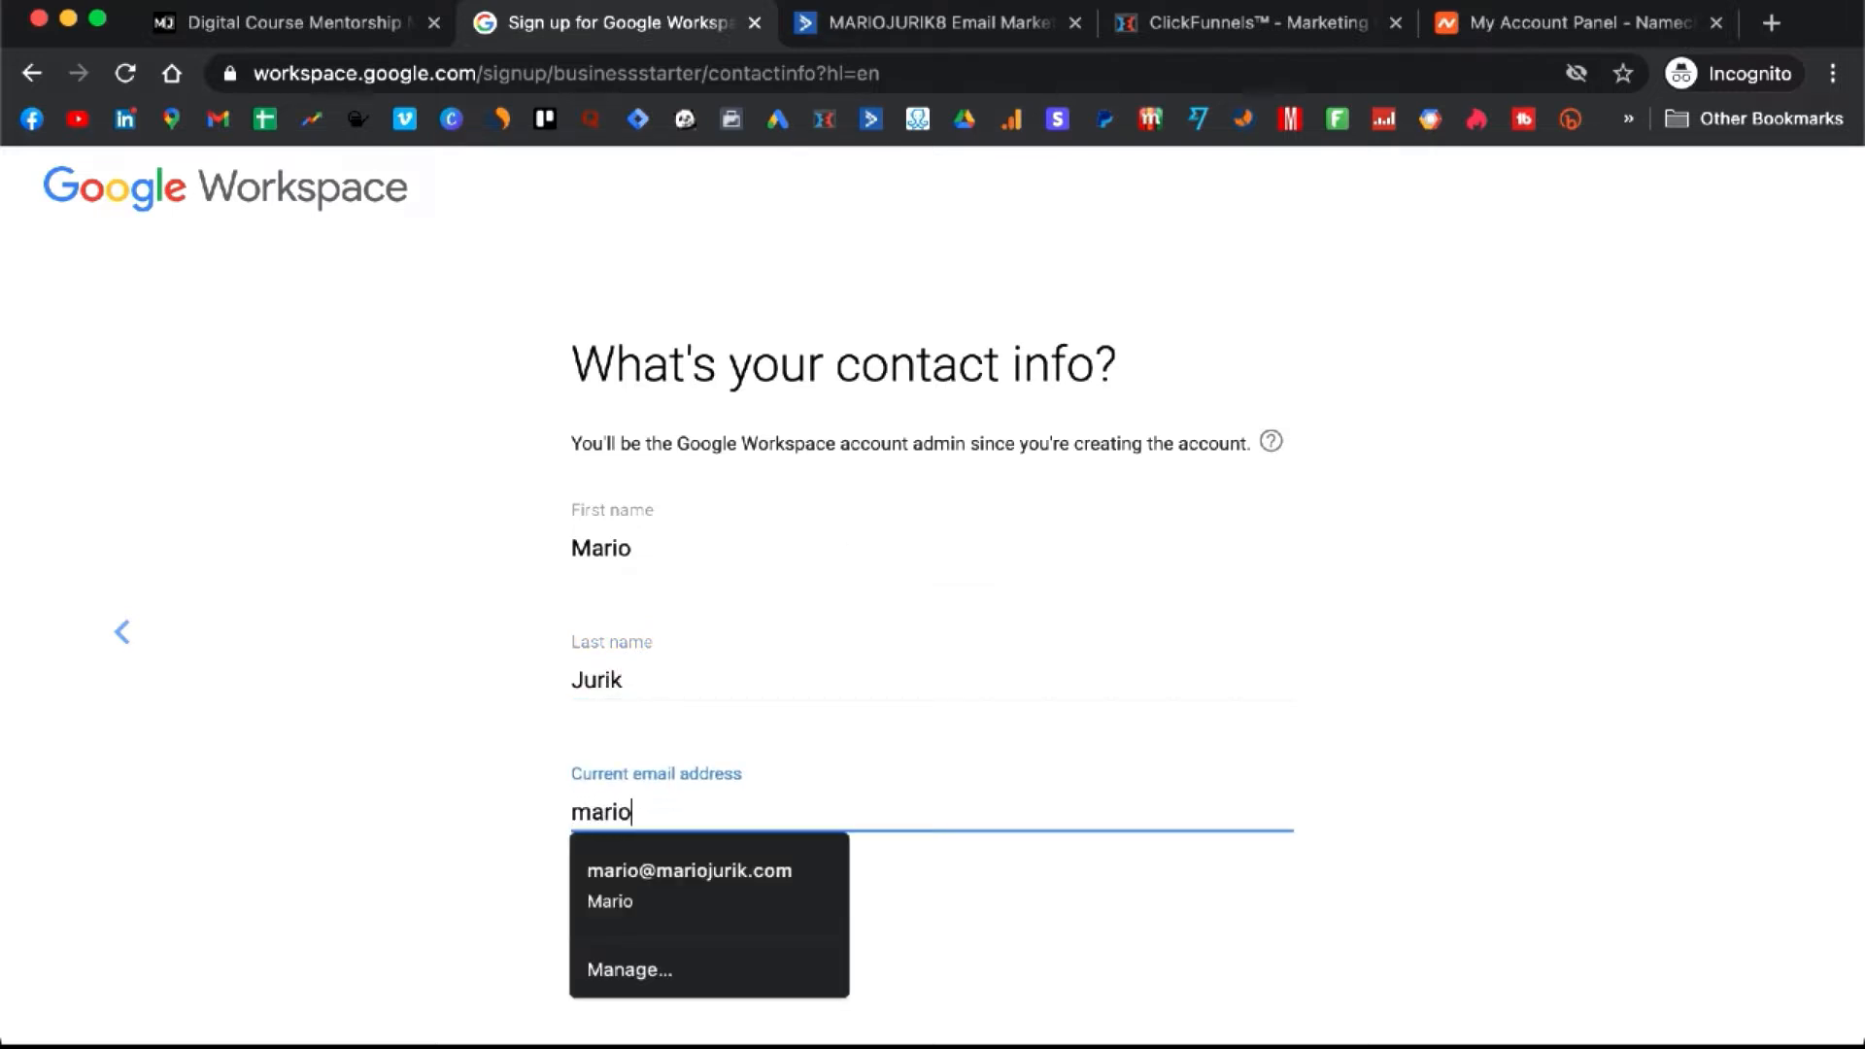
pyautogui.click(689, 859)
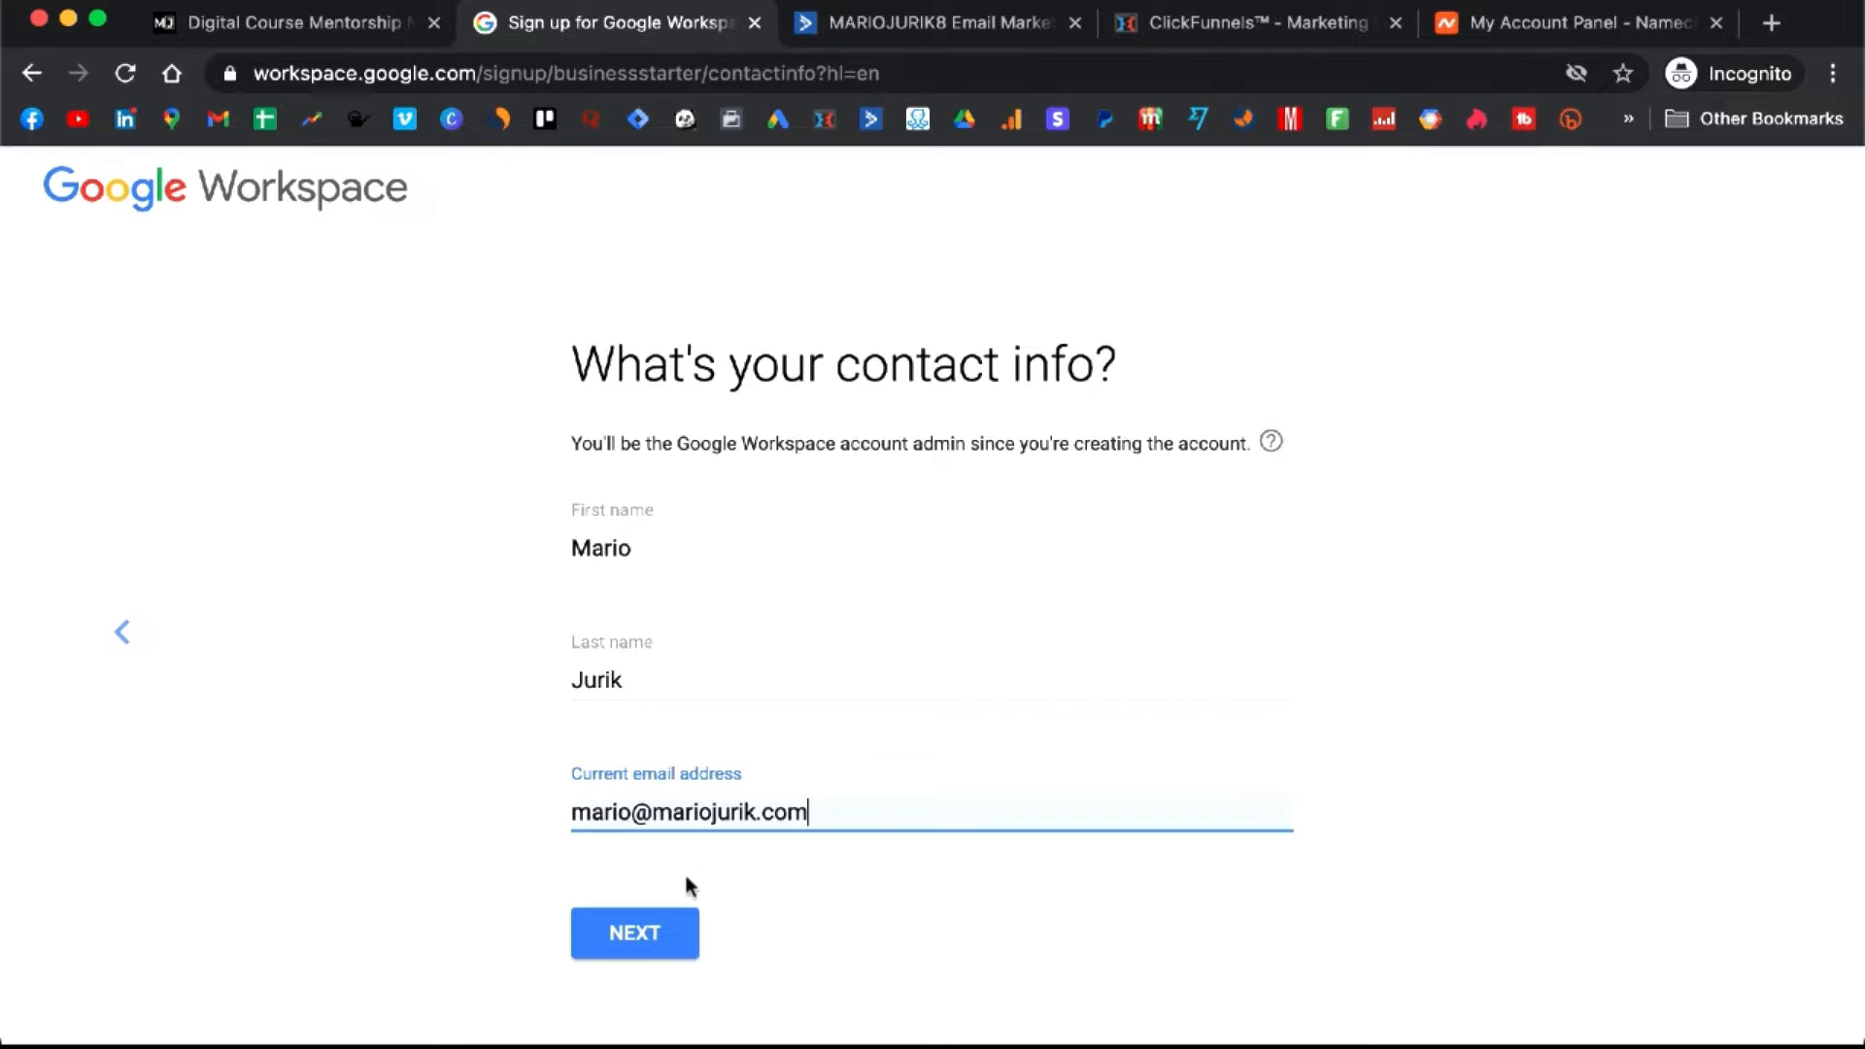
pyautogui.click(650, 943)
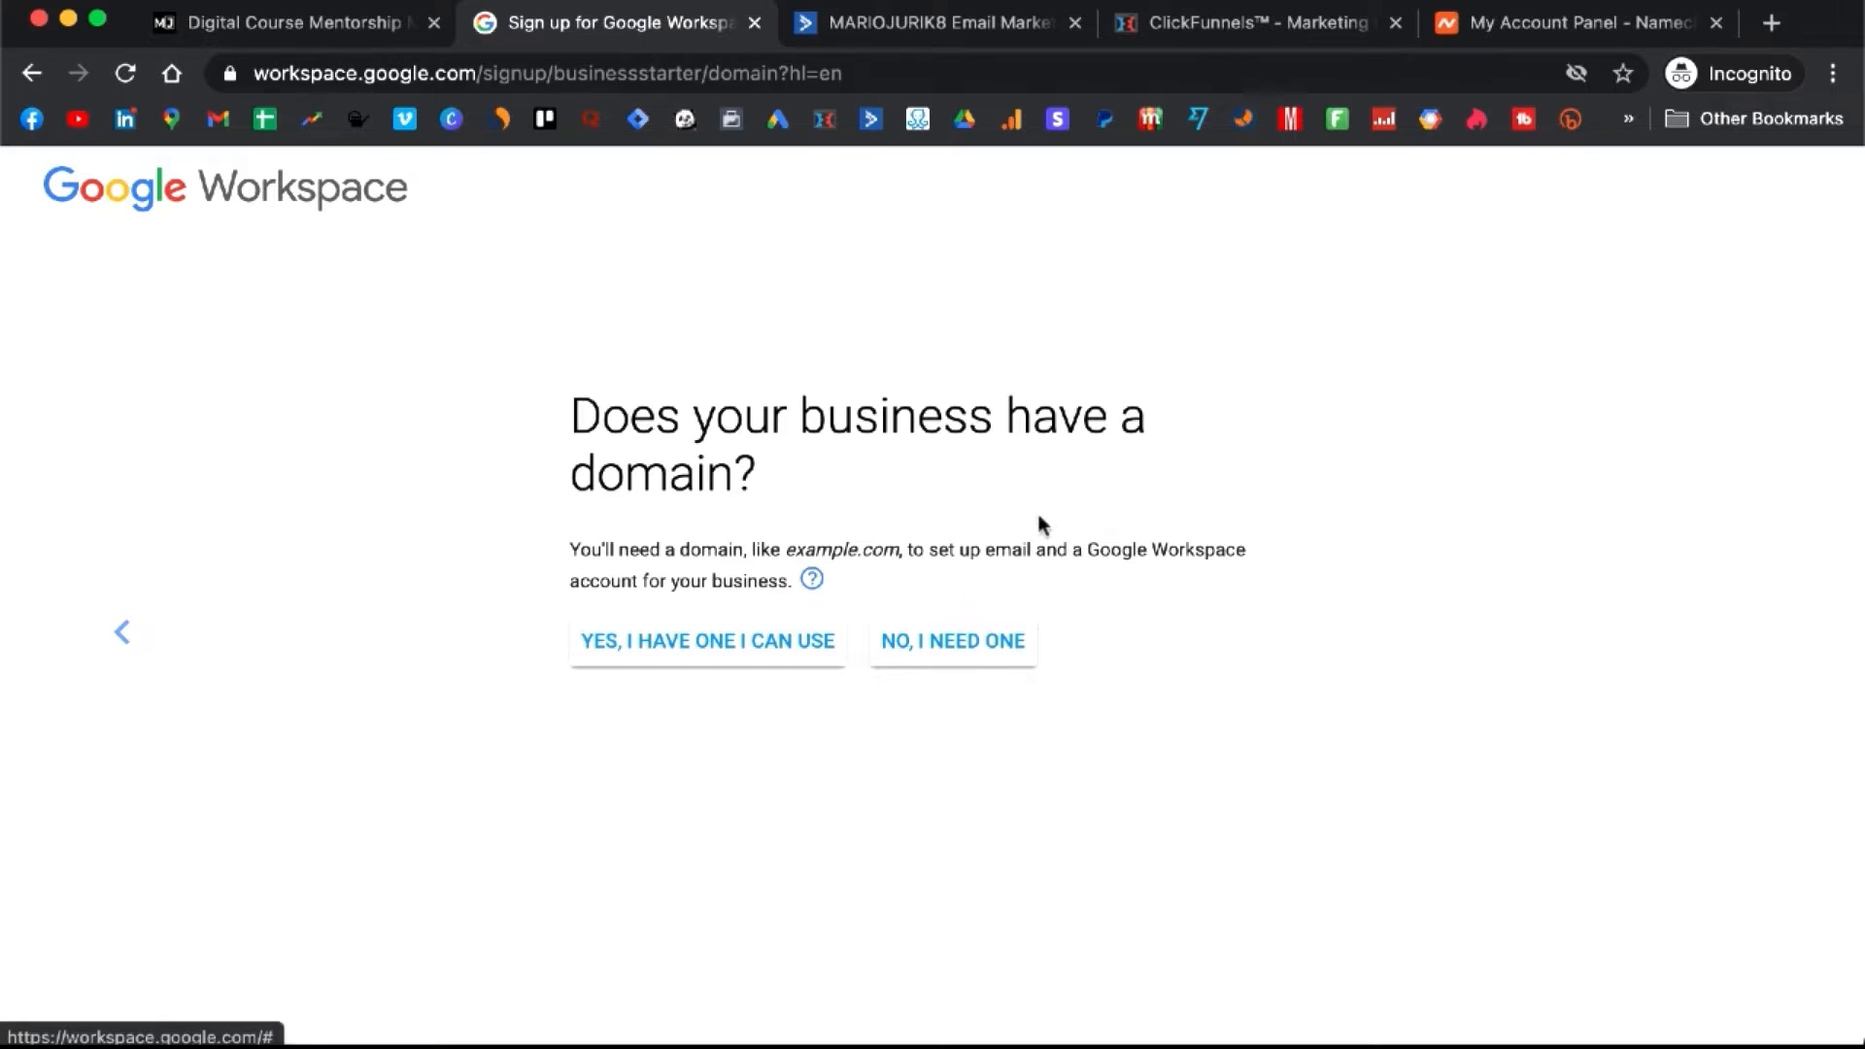
# - Use the existing domain digitalcourse.com for the Workspace account and confirm it
pyautogui.click(705, 657)
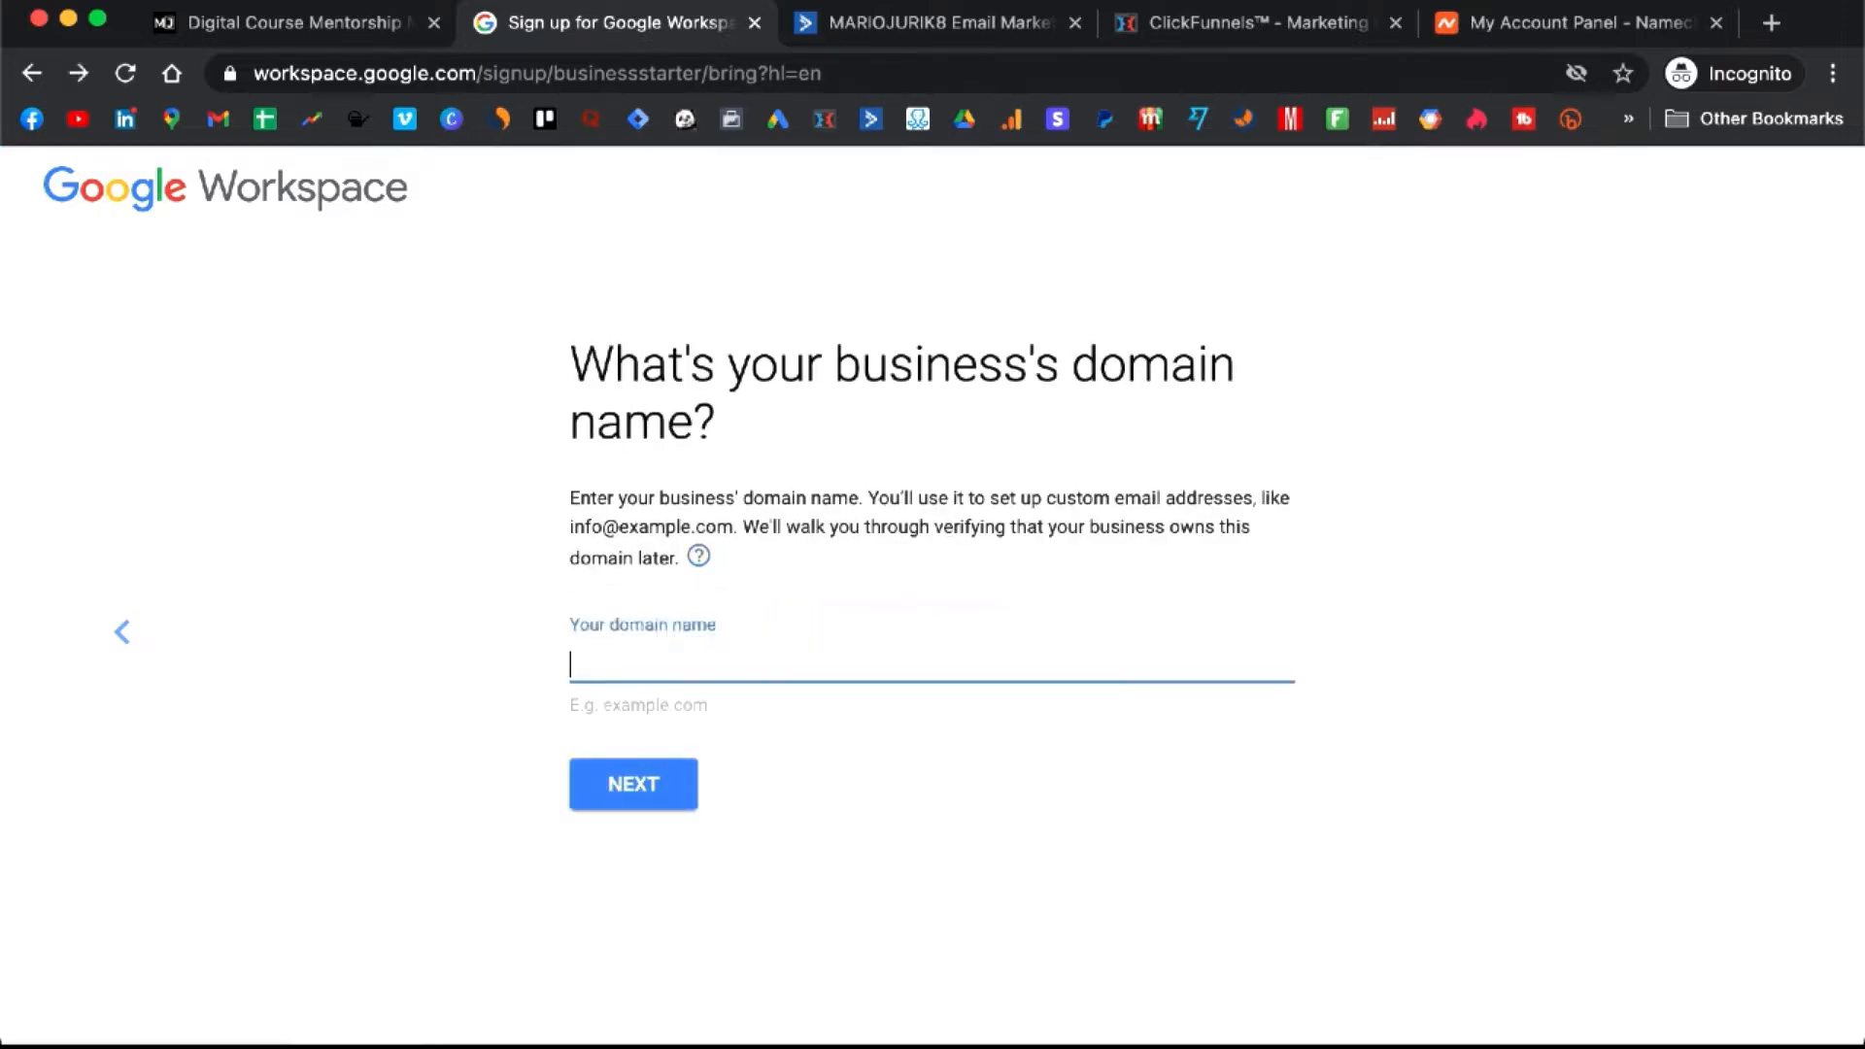
pyautogui.write('digitalcours')
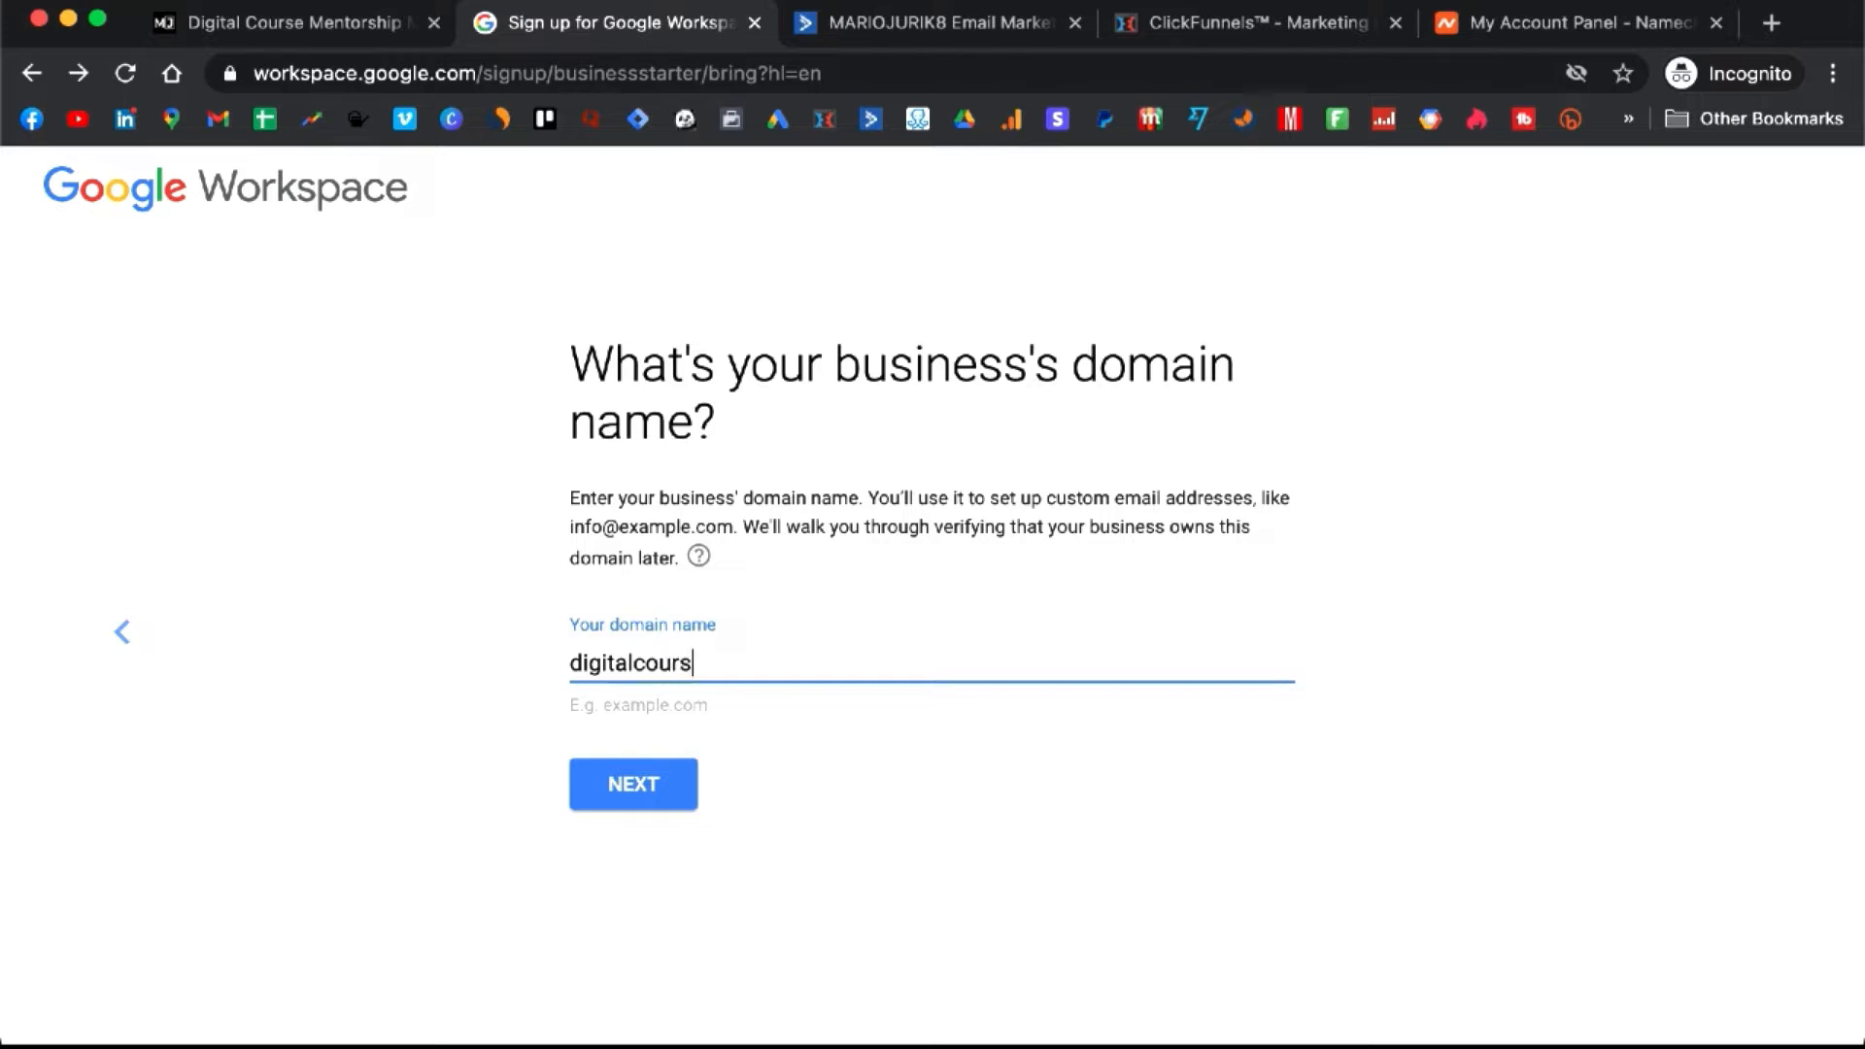
pyautogui.write('e.com')
pyautogui.click(646, 782)
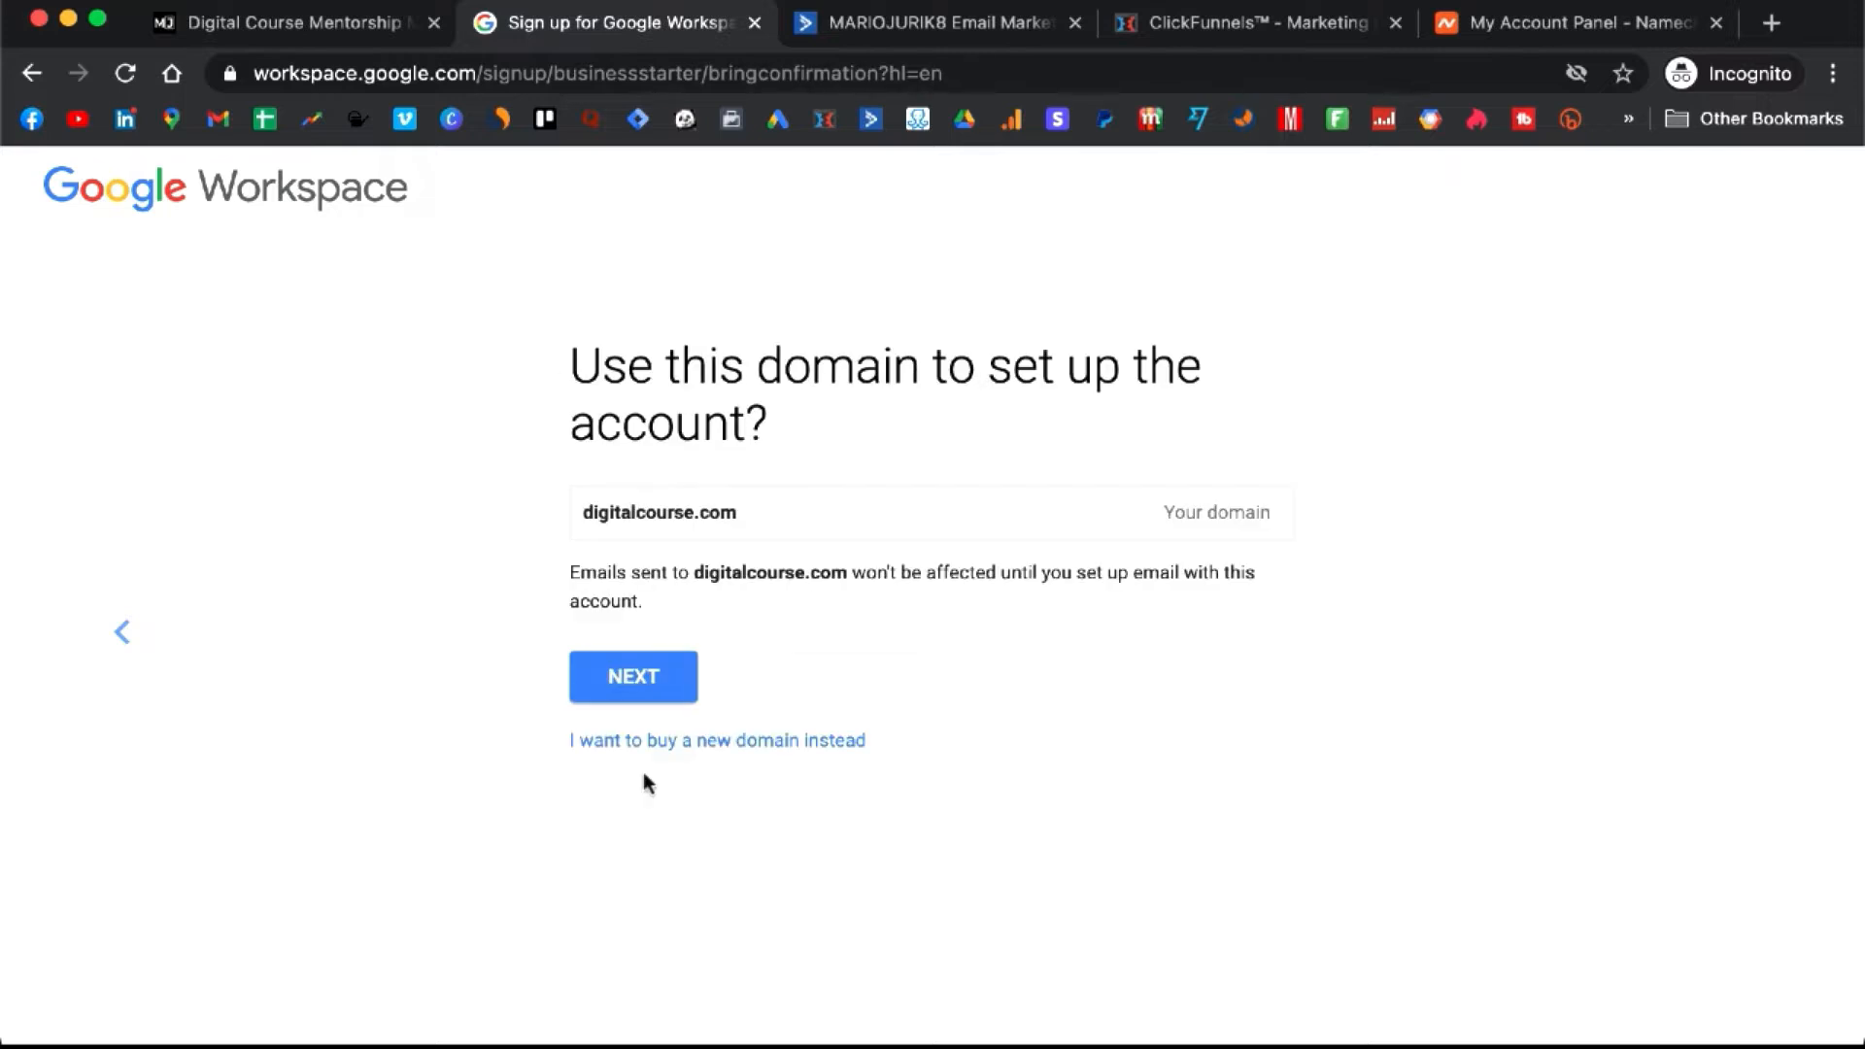
pyautogui.click(662, 674)
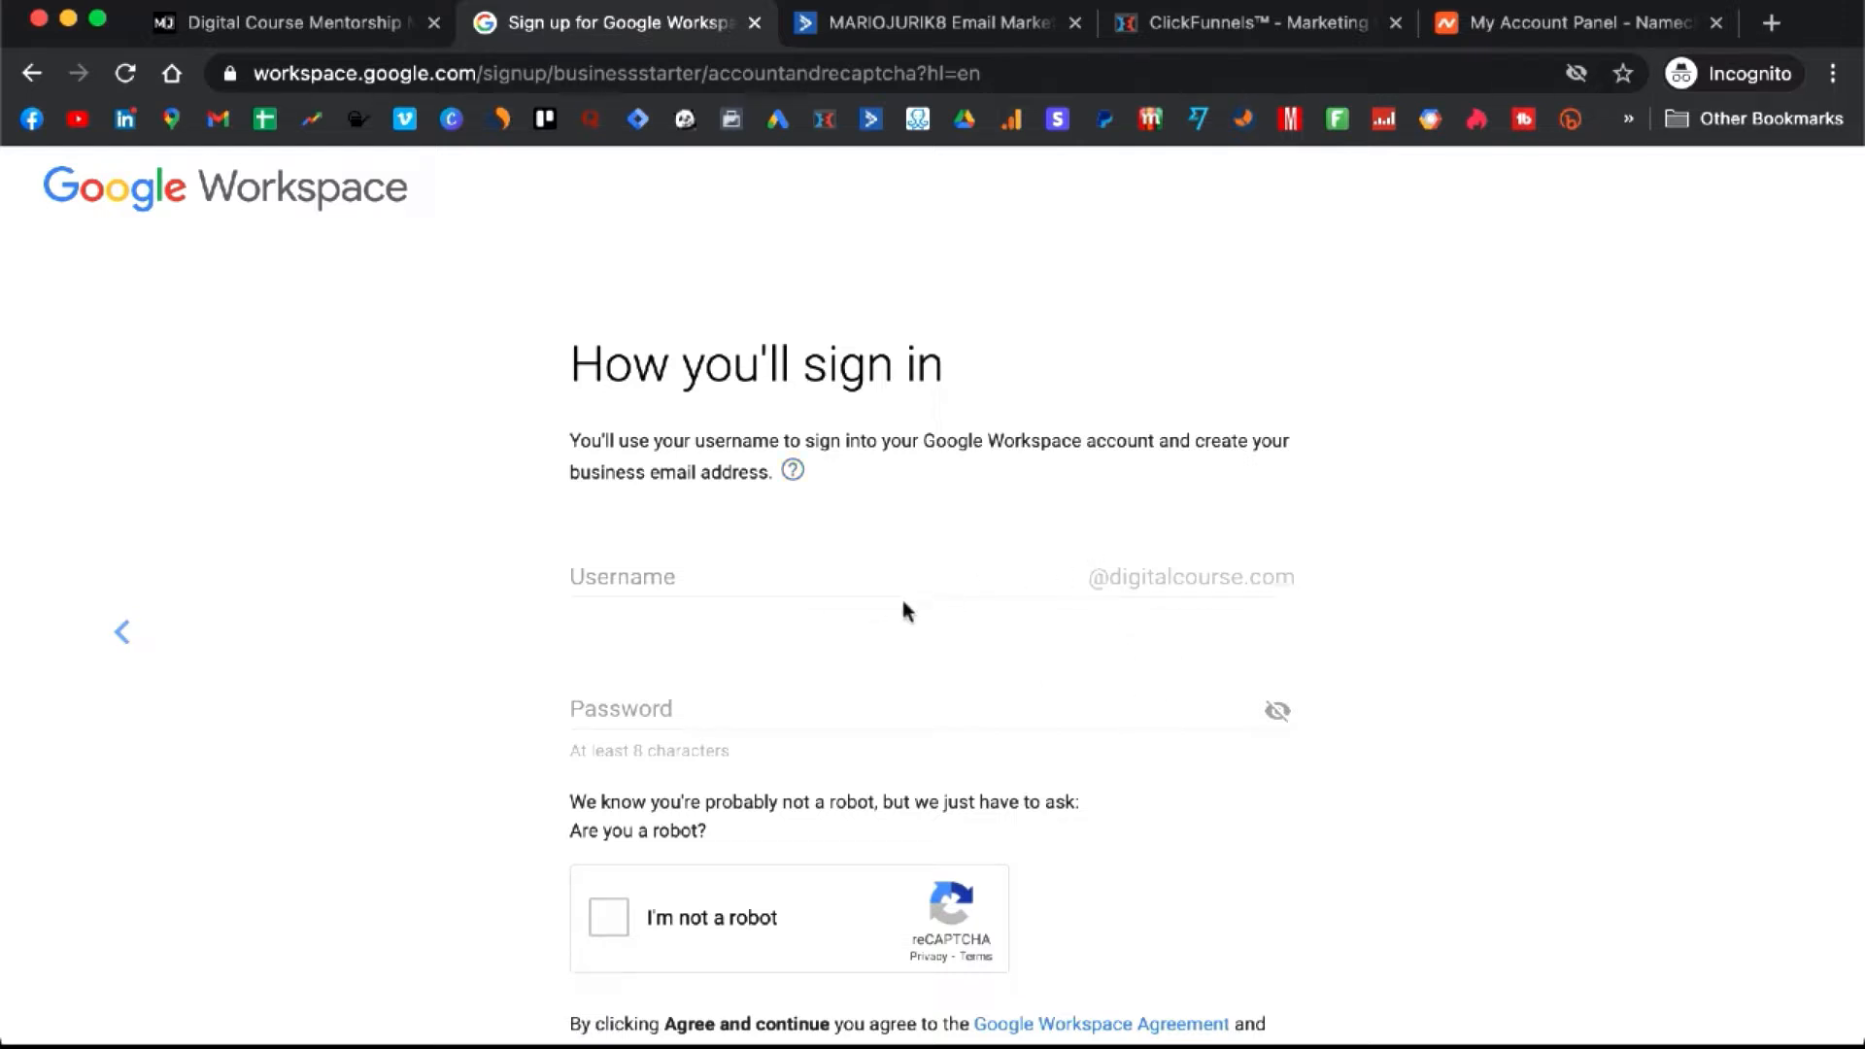
# - Enter the sign-in username and the account password
pyautogui.click(816, 579)
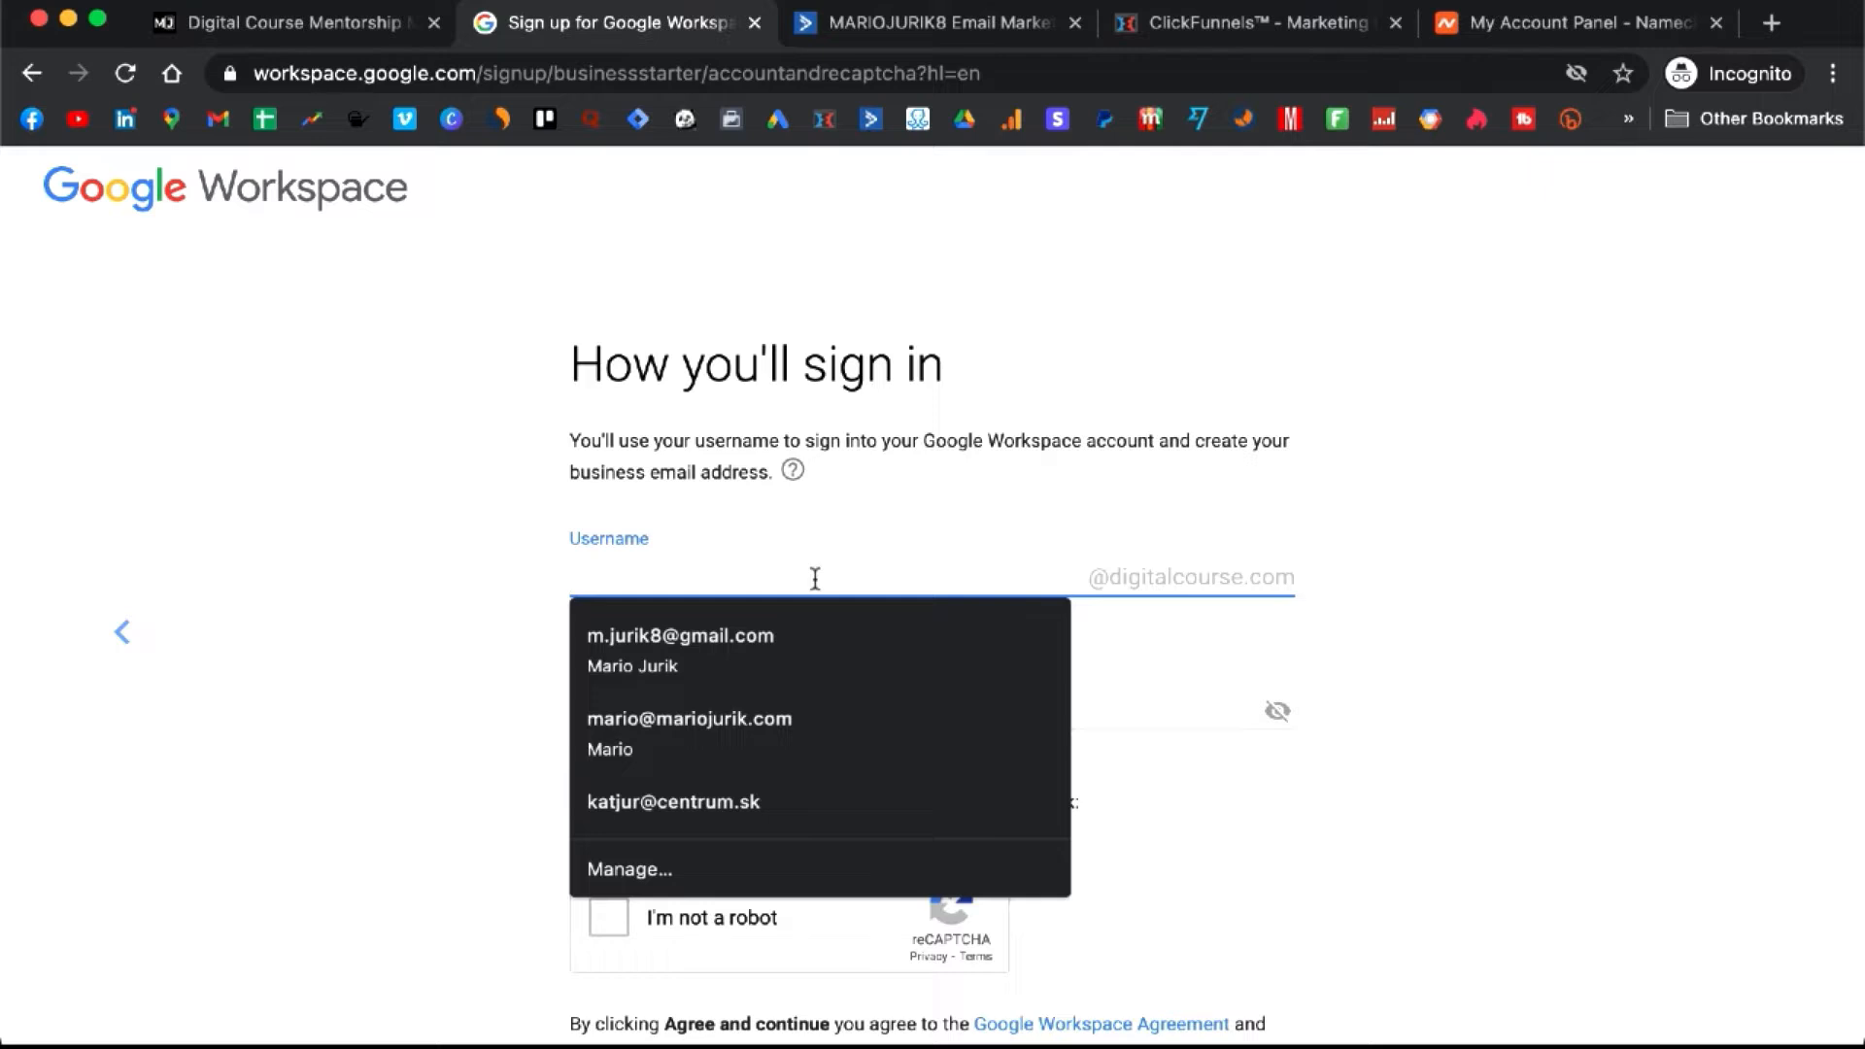
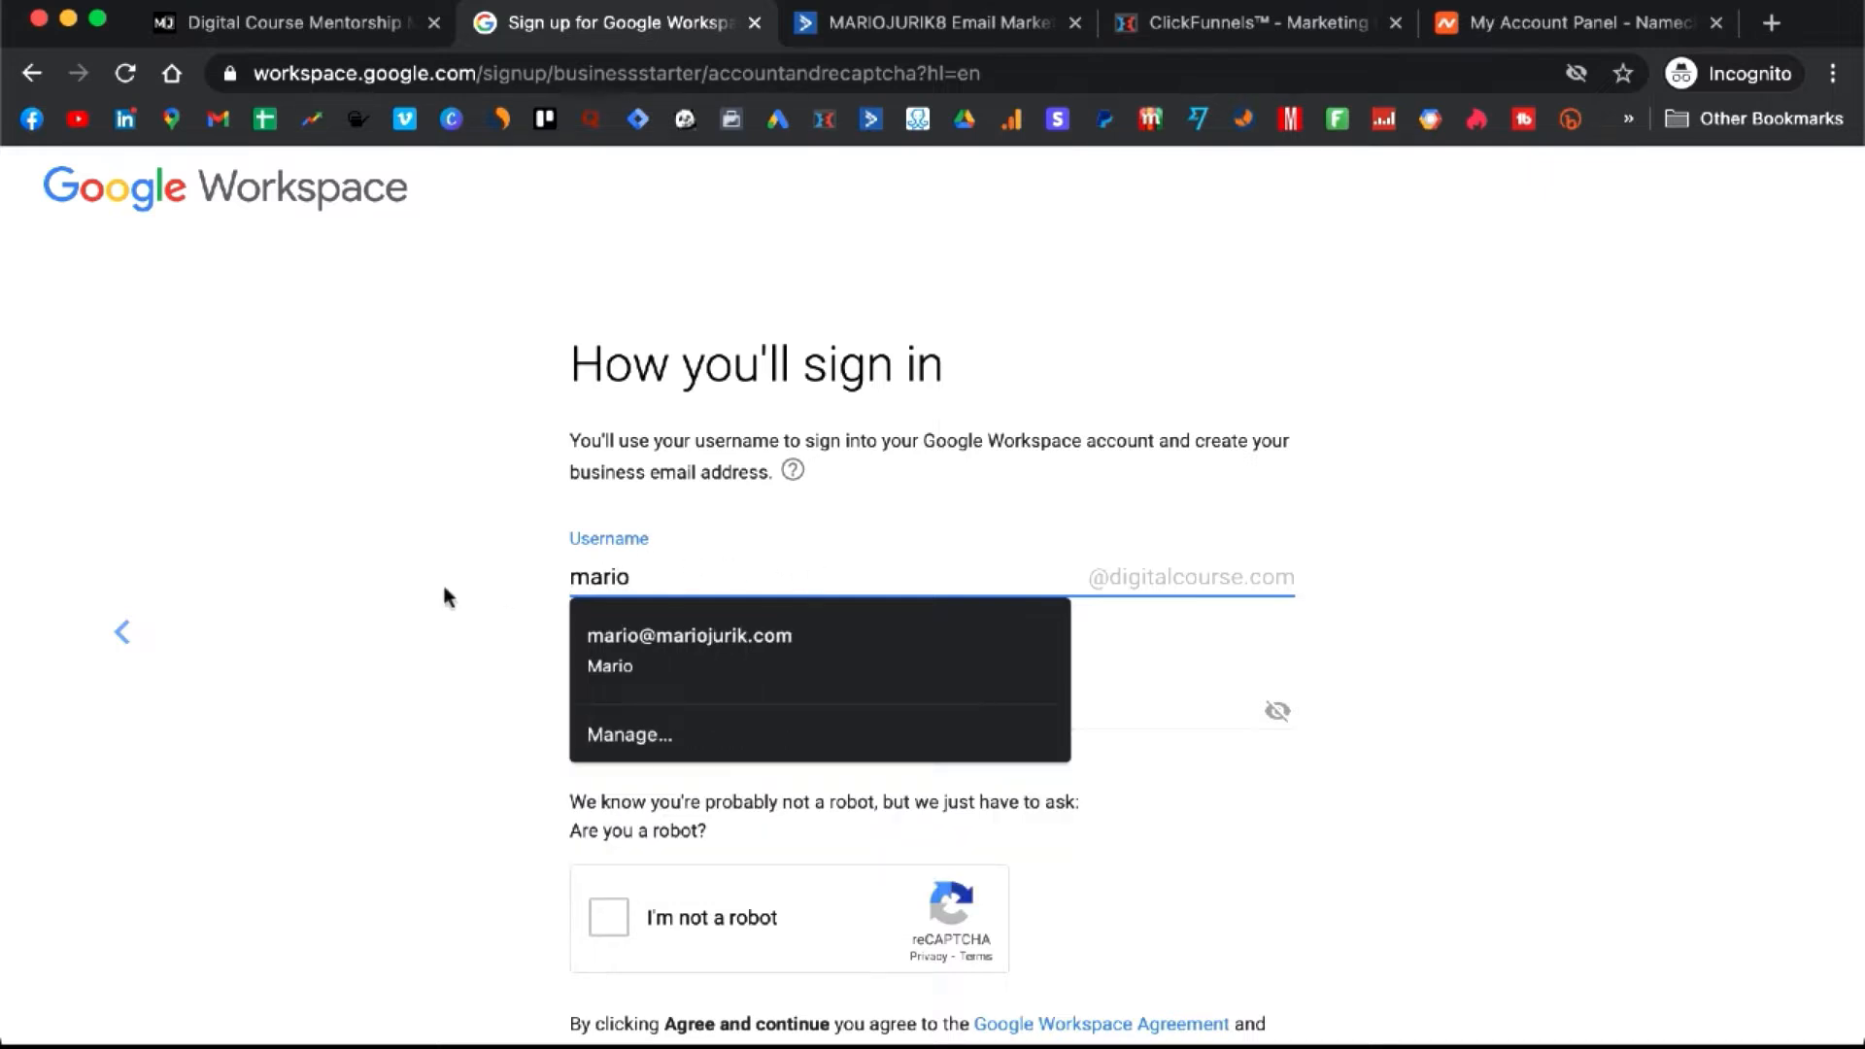
pyautogui.click(433, 587)
pyautogui.scroll(-1, 865, 556)
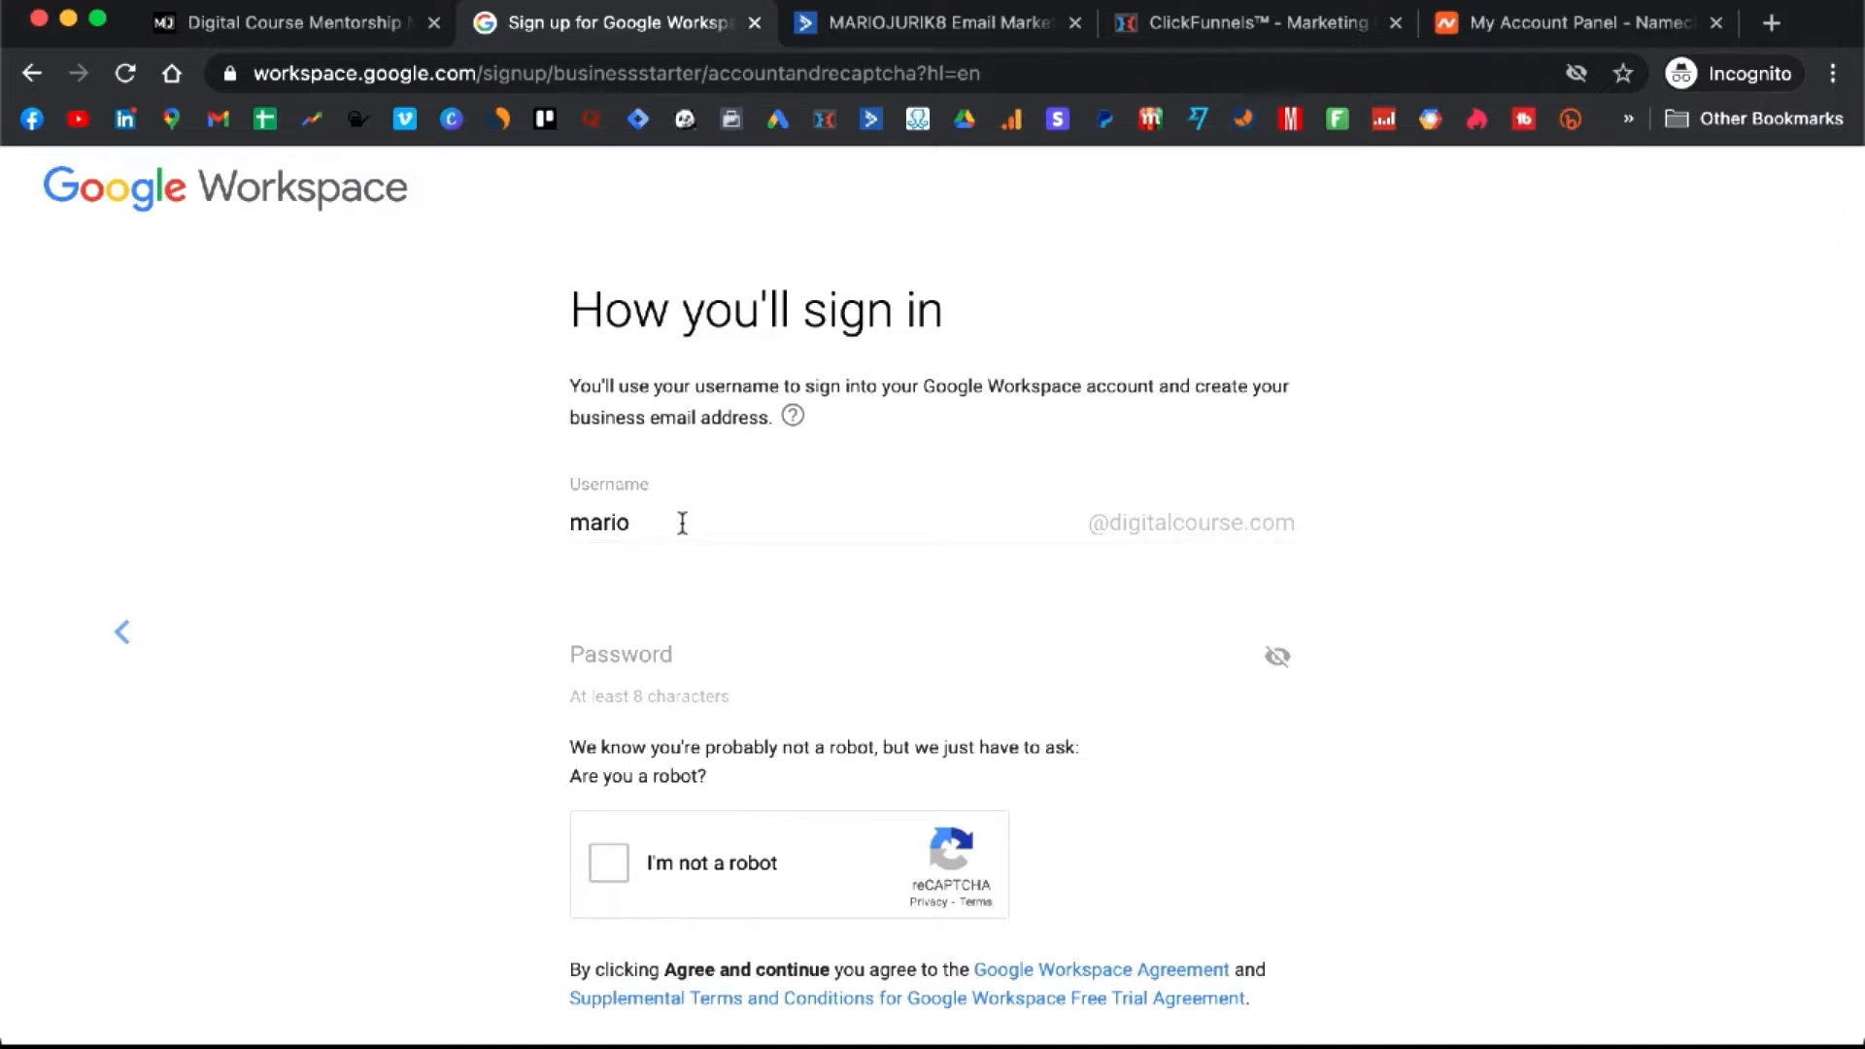
pyautogui.scroll(-1, 710, 612)
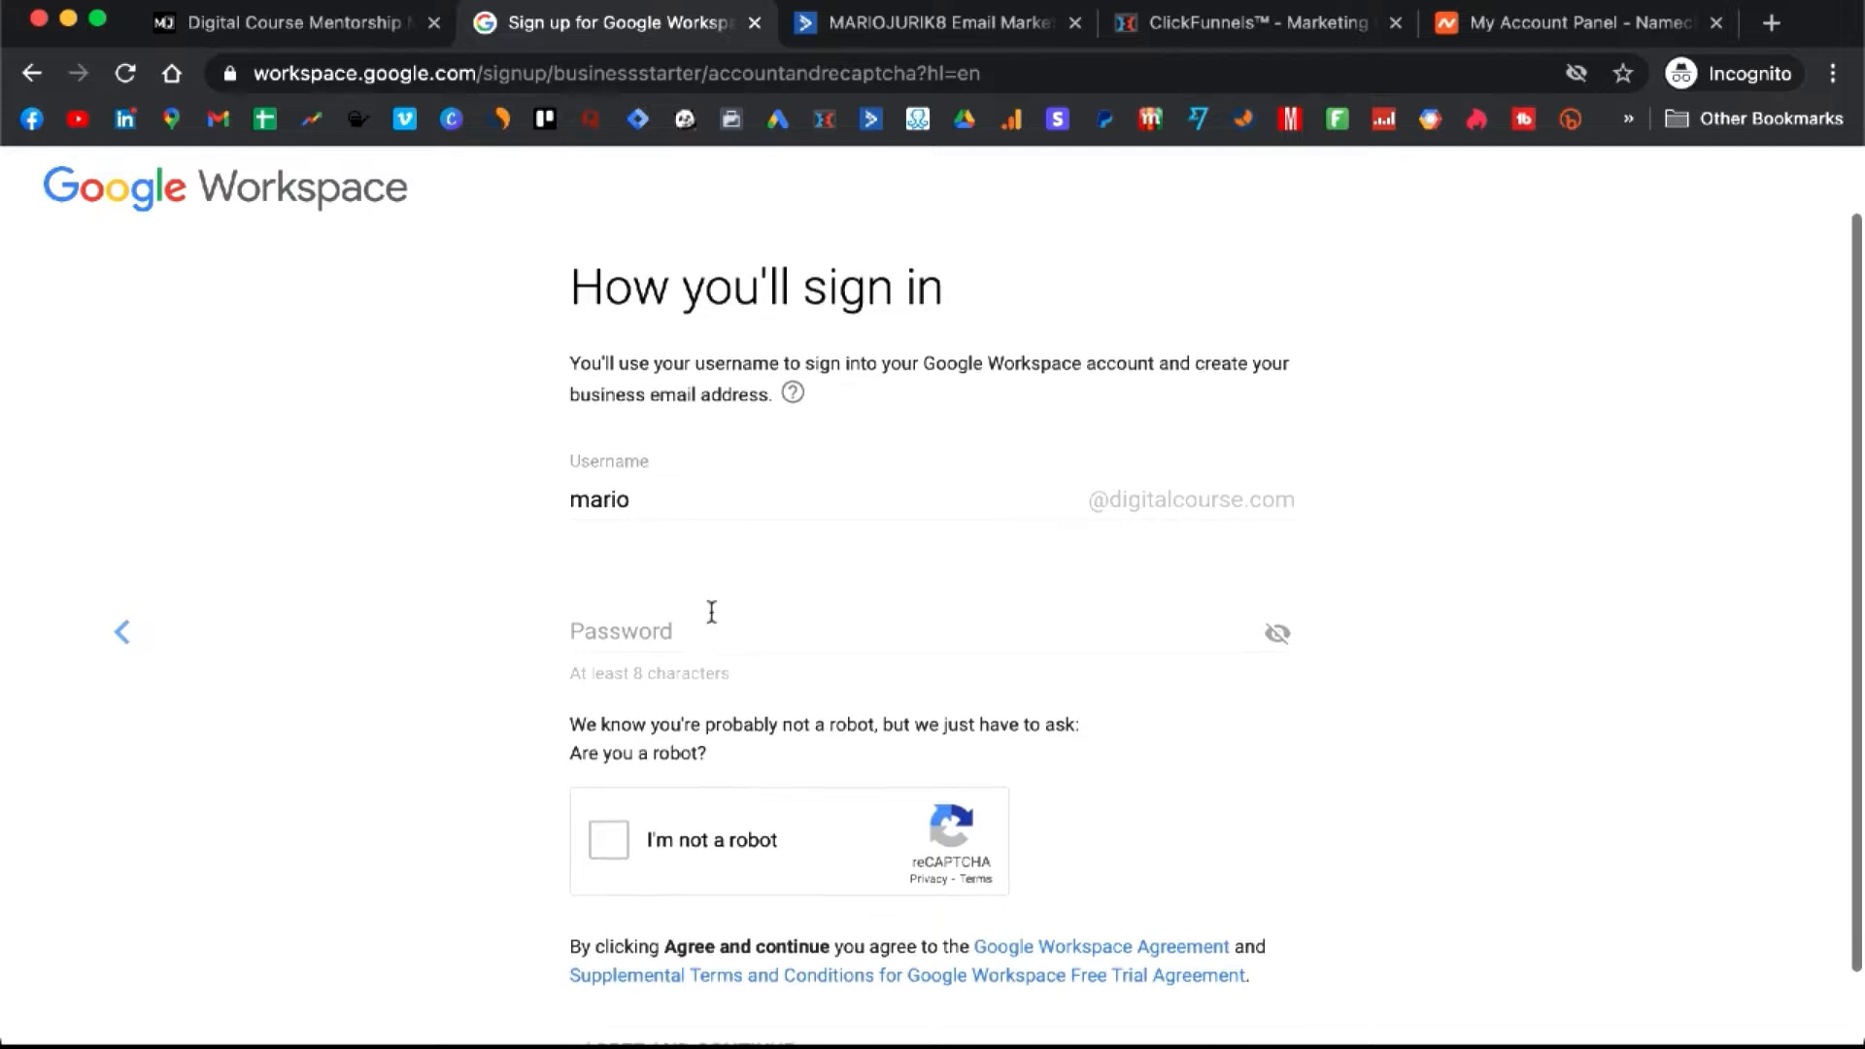
pyautogui.click(714, 629)
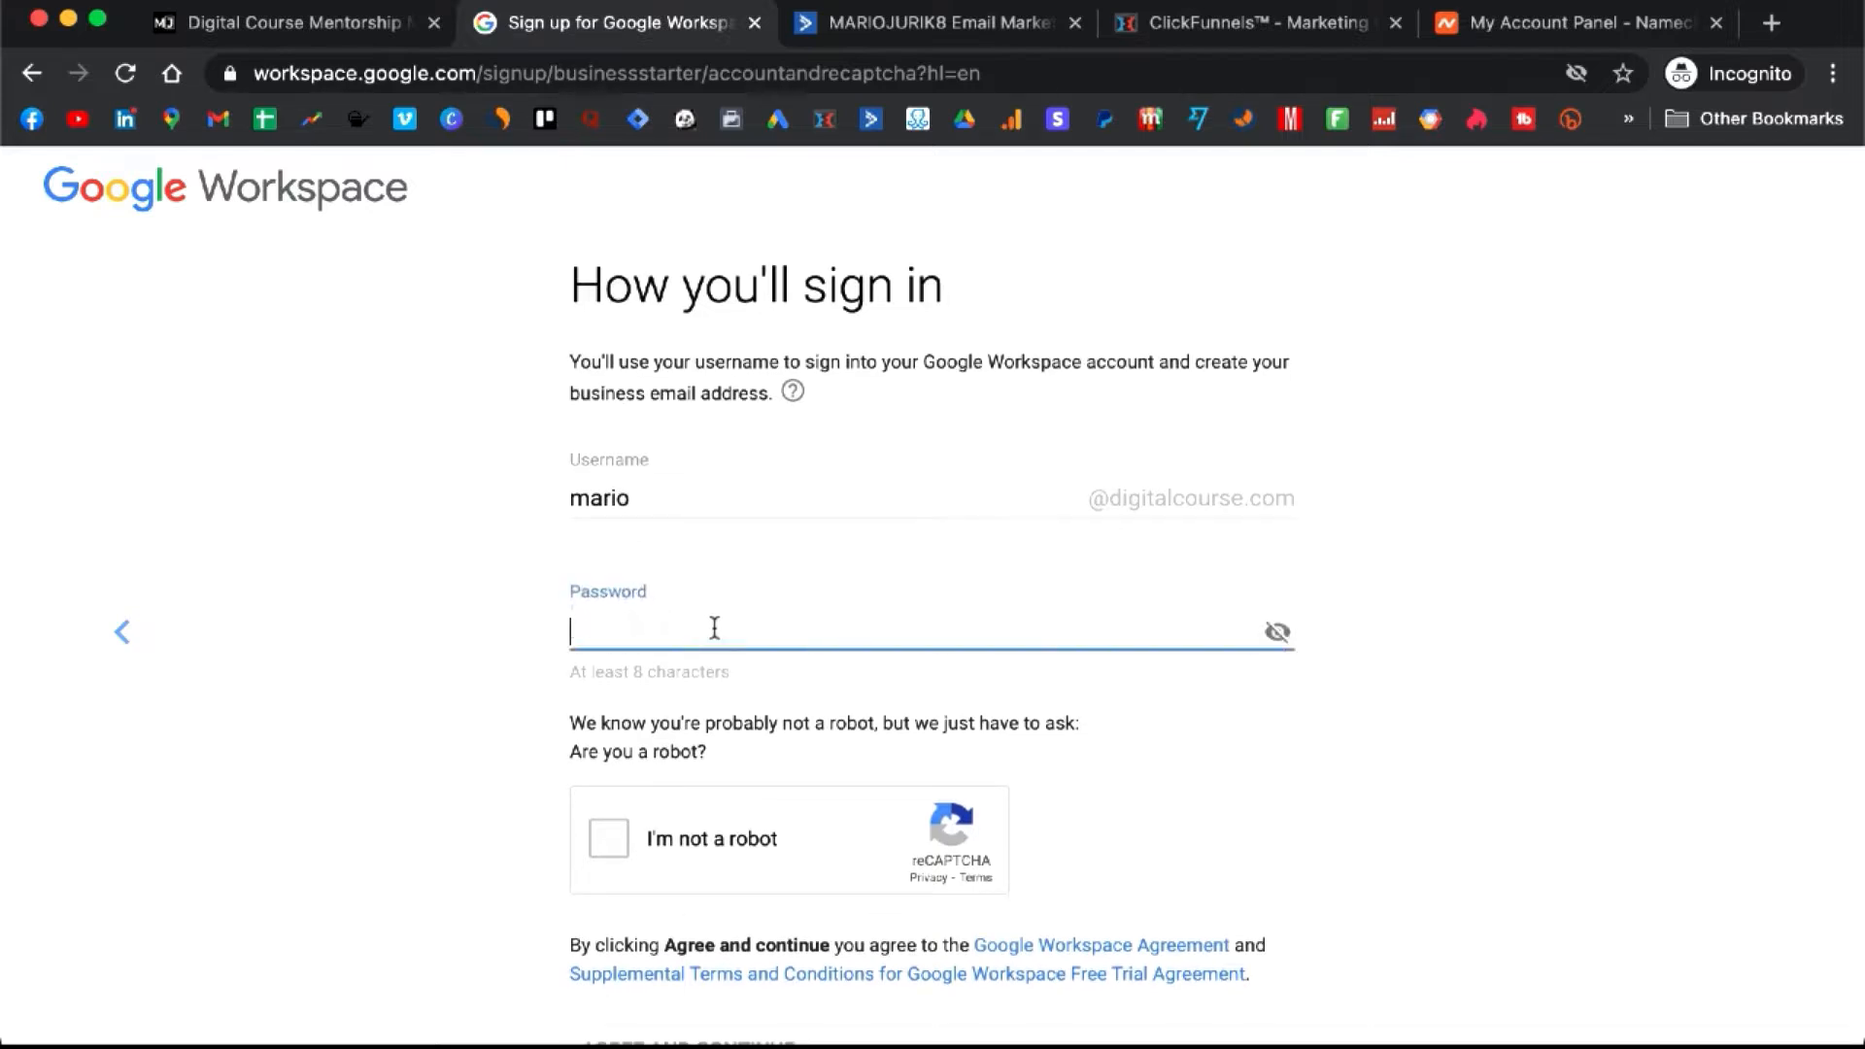
pyautogui.write('********')
# - Pass the I'm not a robot check and agree to the terms to create the account
pyautogui.scroll(-2, 347, 761)
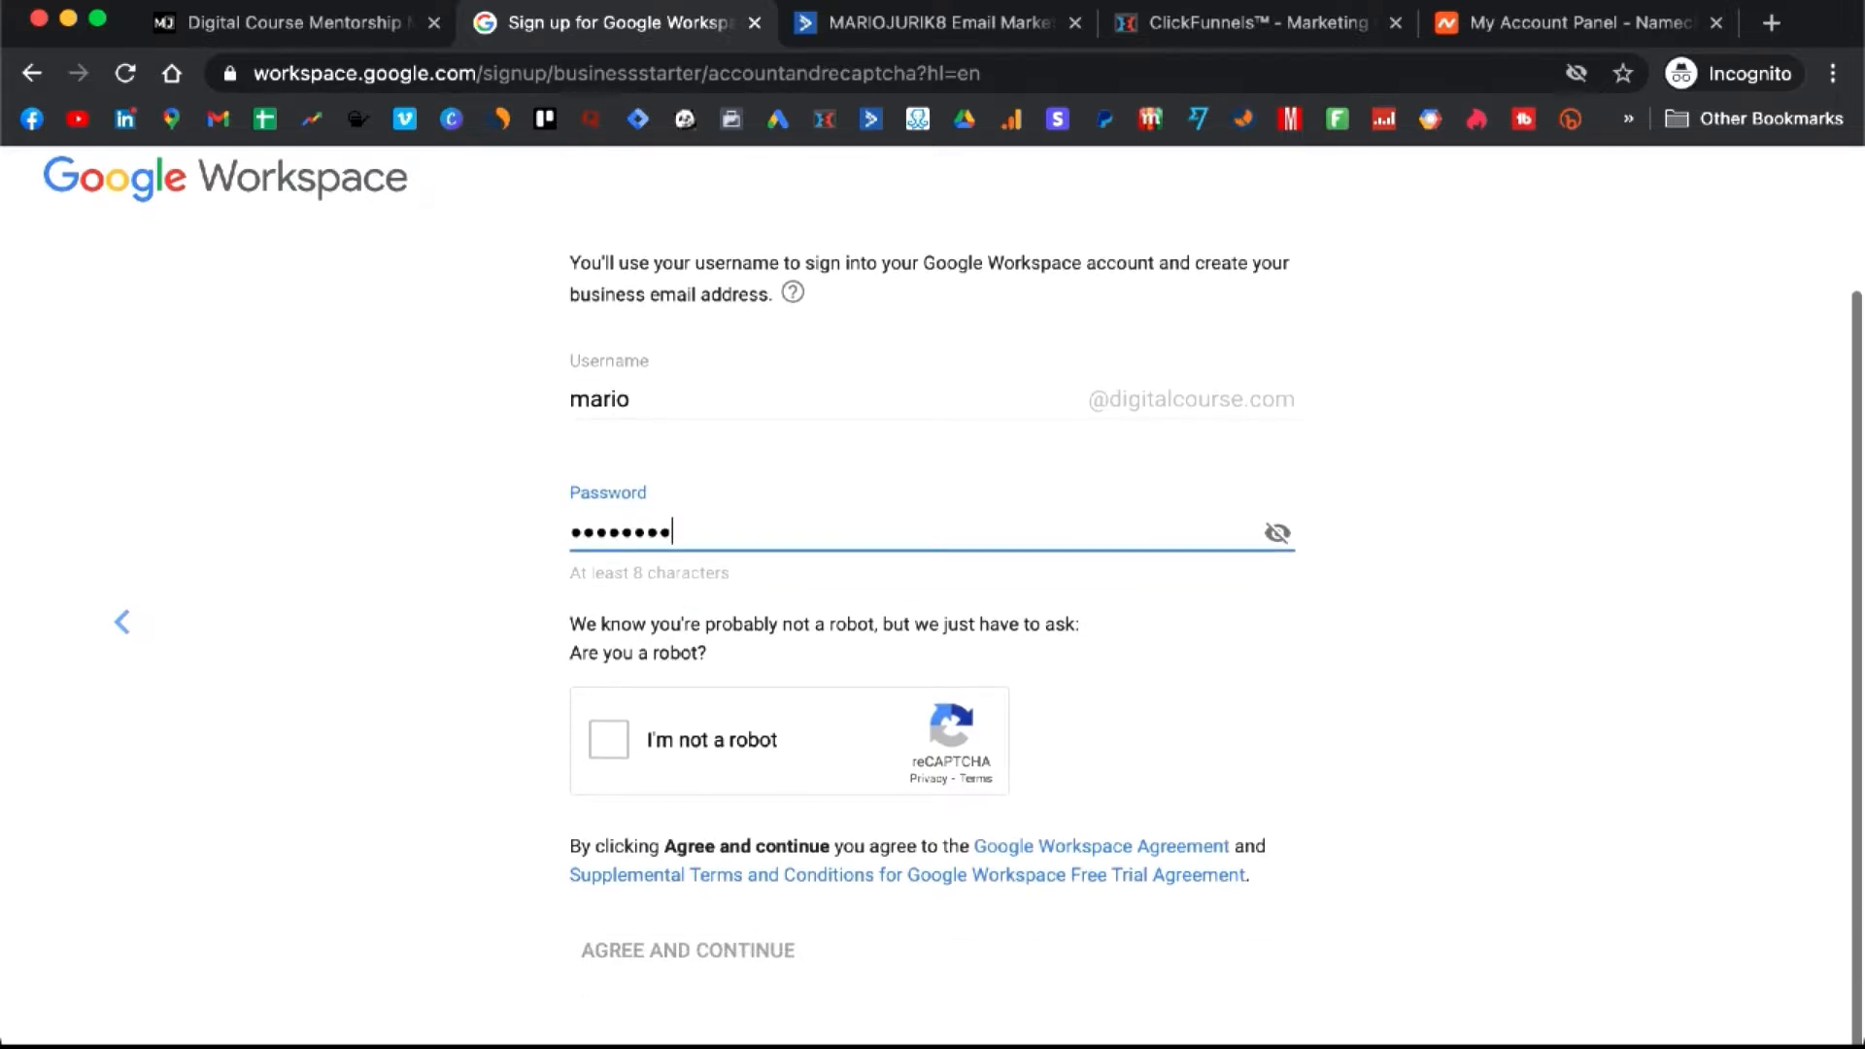
pyautogui.click(608, 749)
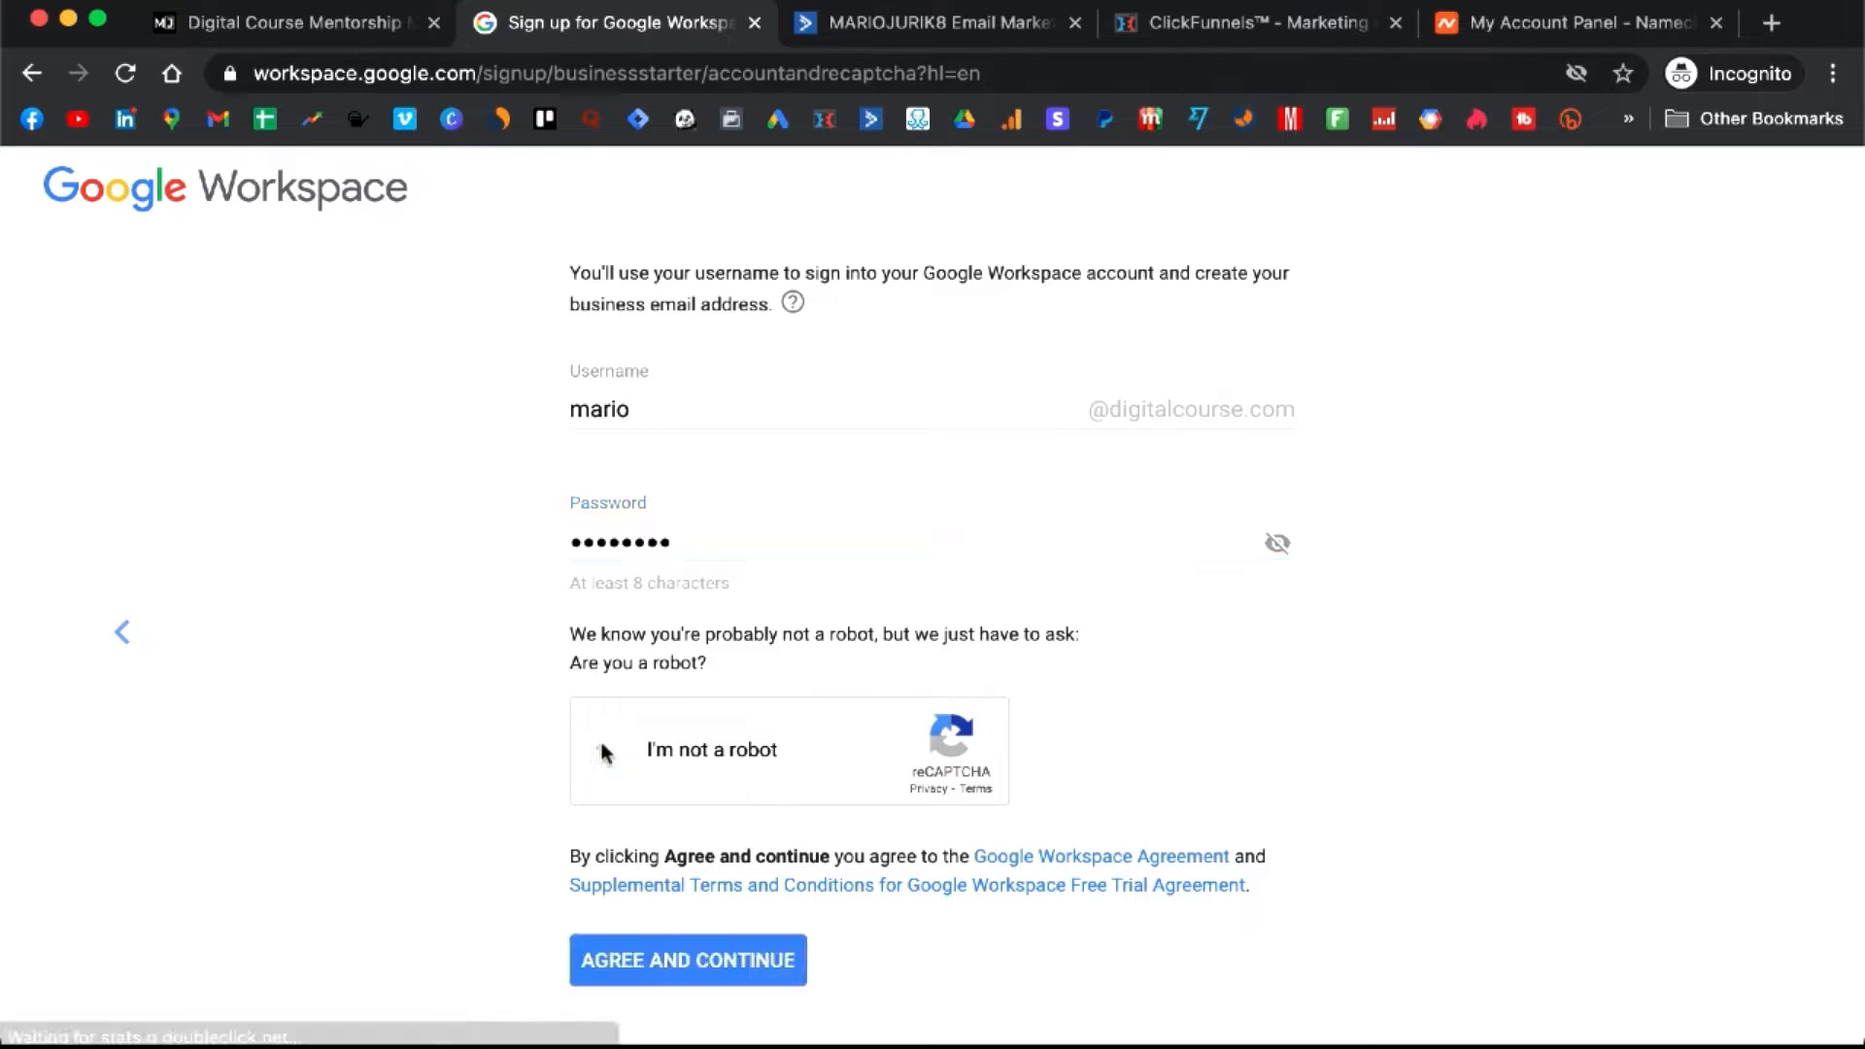
pyautogui.rightClick(825, 710)
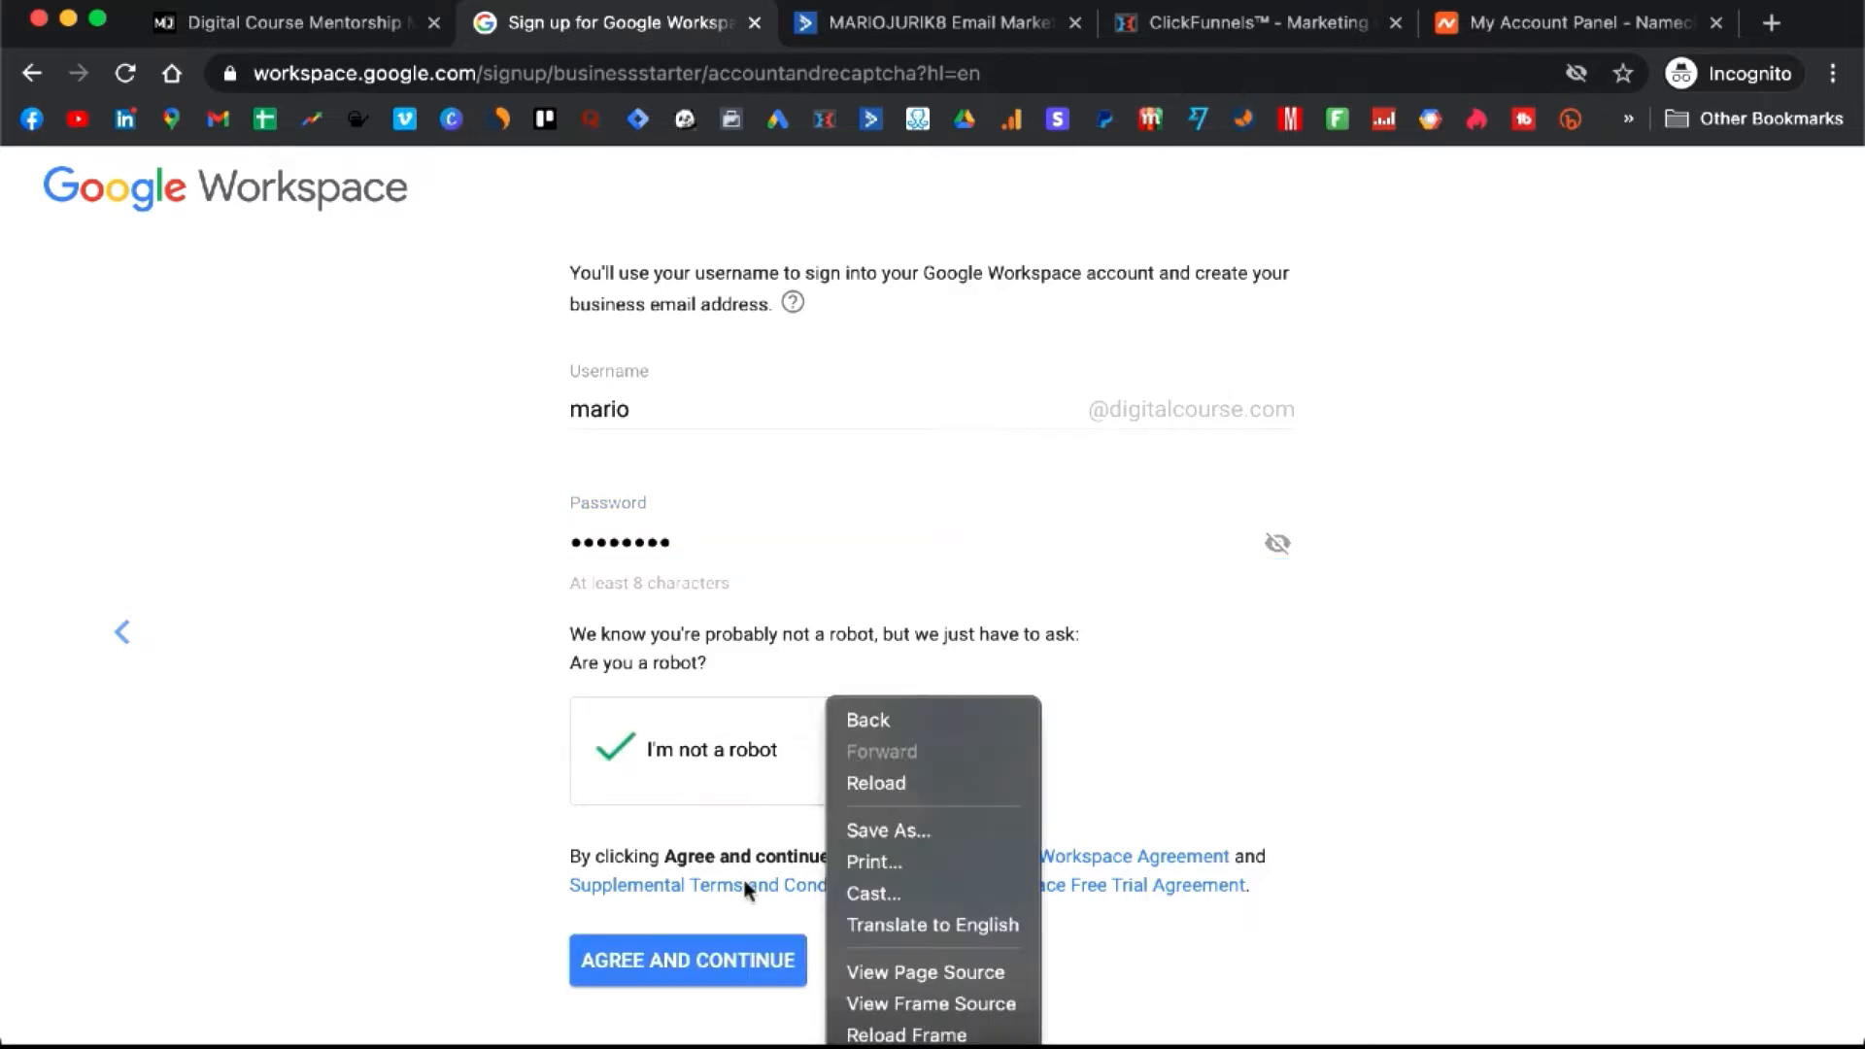
pyautogui.click(719, 964)
pyautogui.click(719, 964)
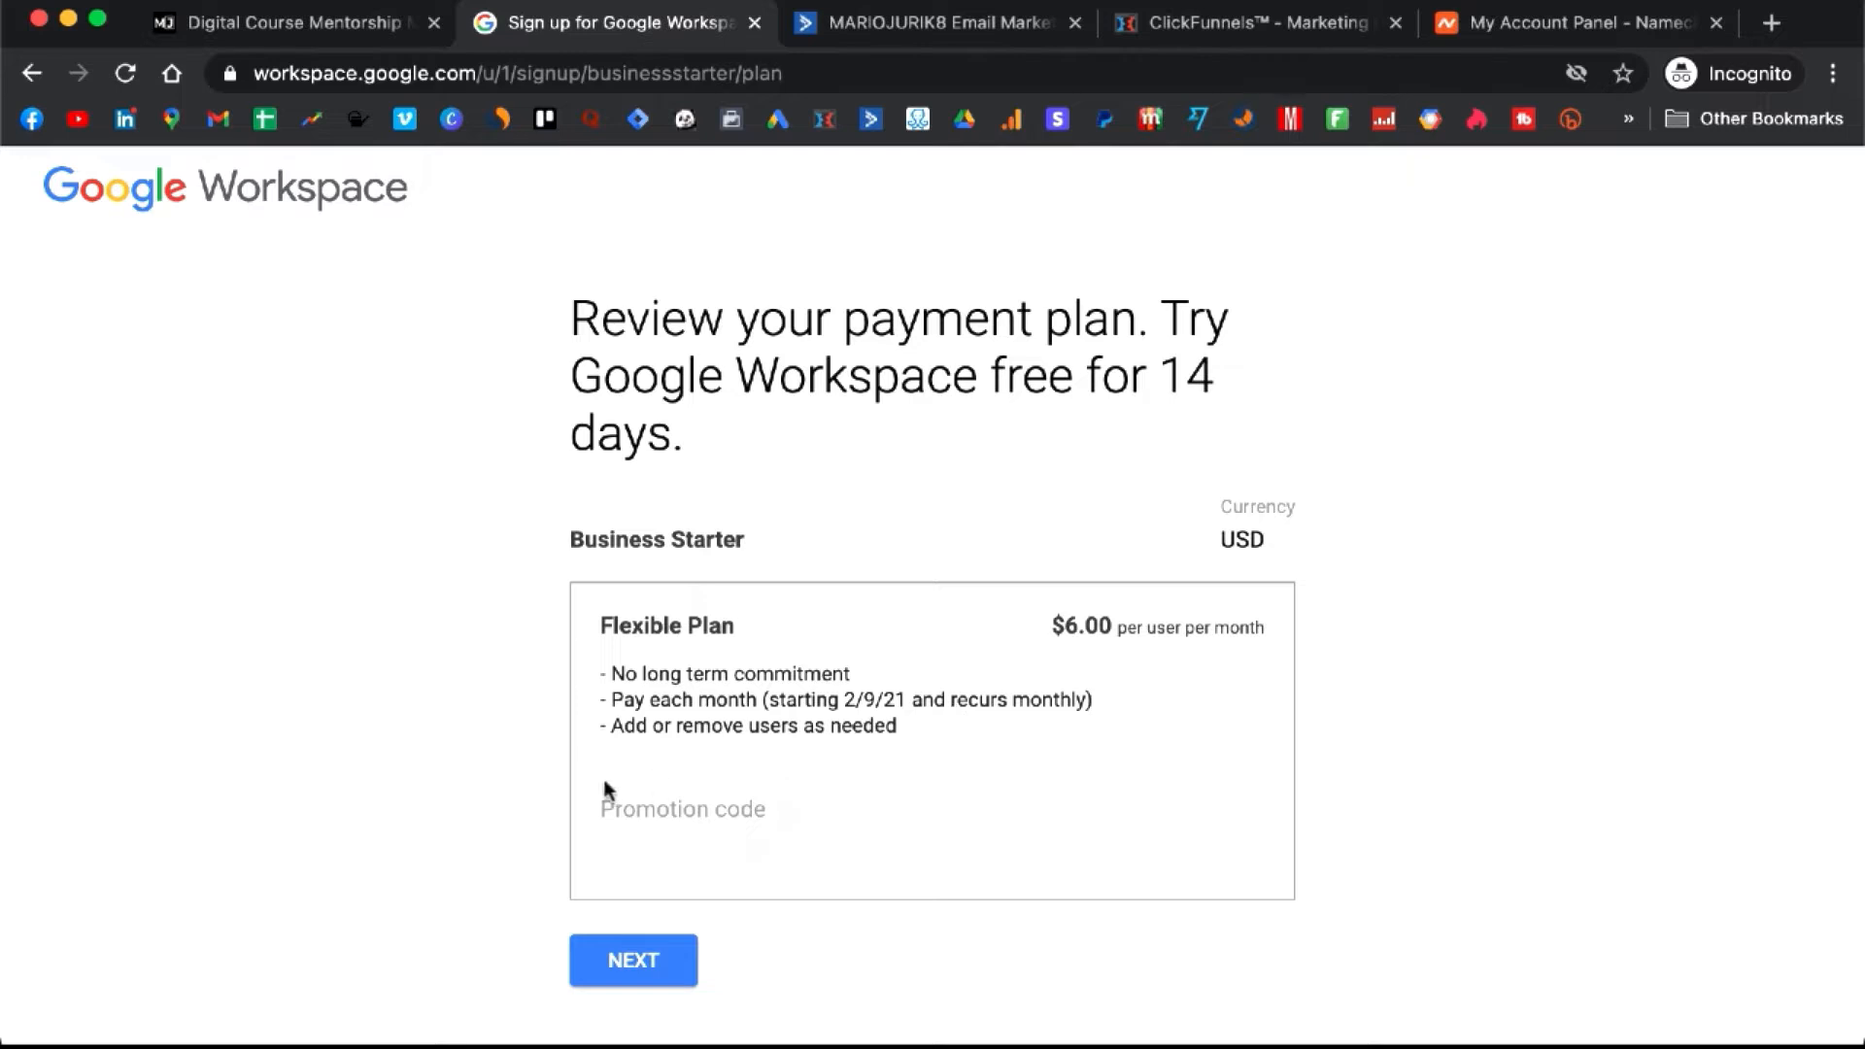
# - Accept the Business Starter Flexible Plan ($6.00/user/month), complete checkout, and start the Admin Console setup
pyautogui.click(616, 966)
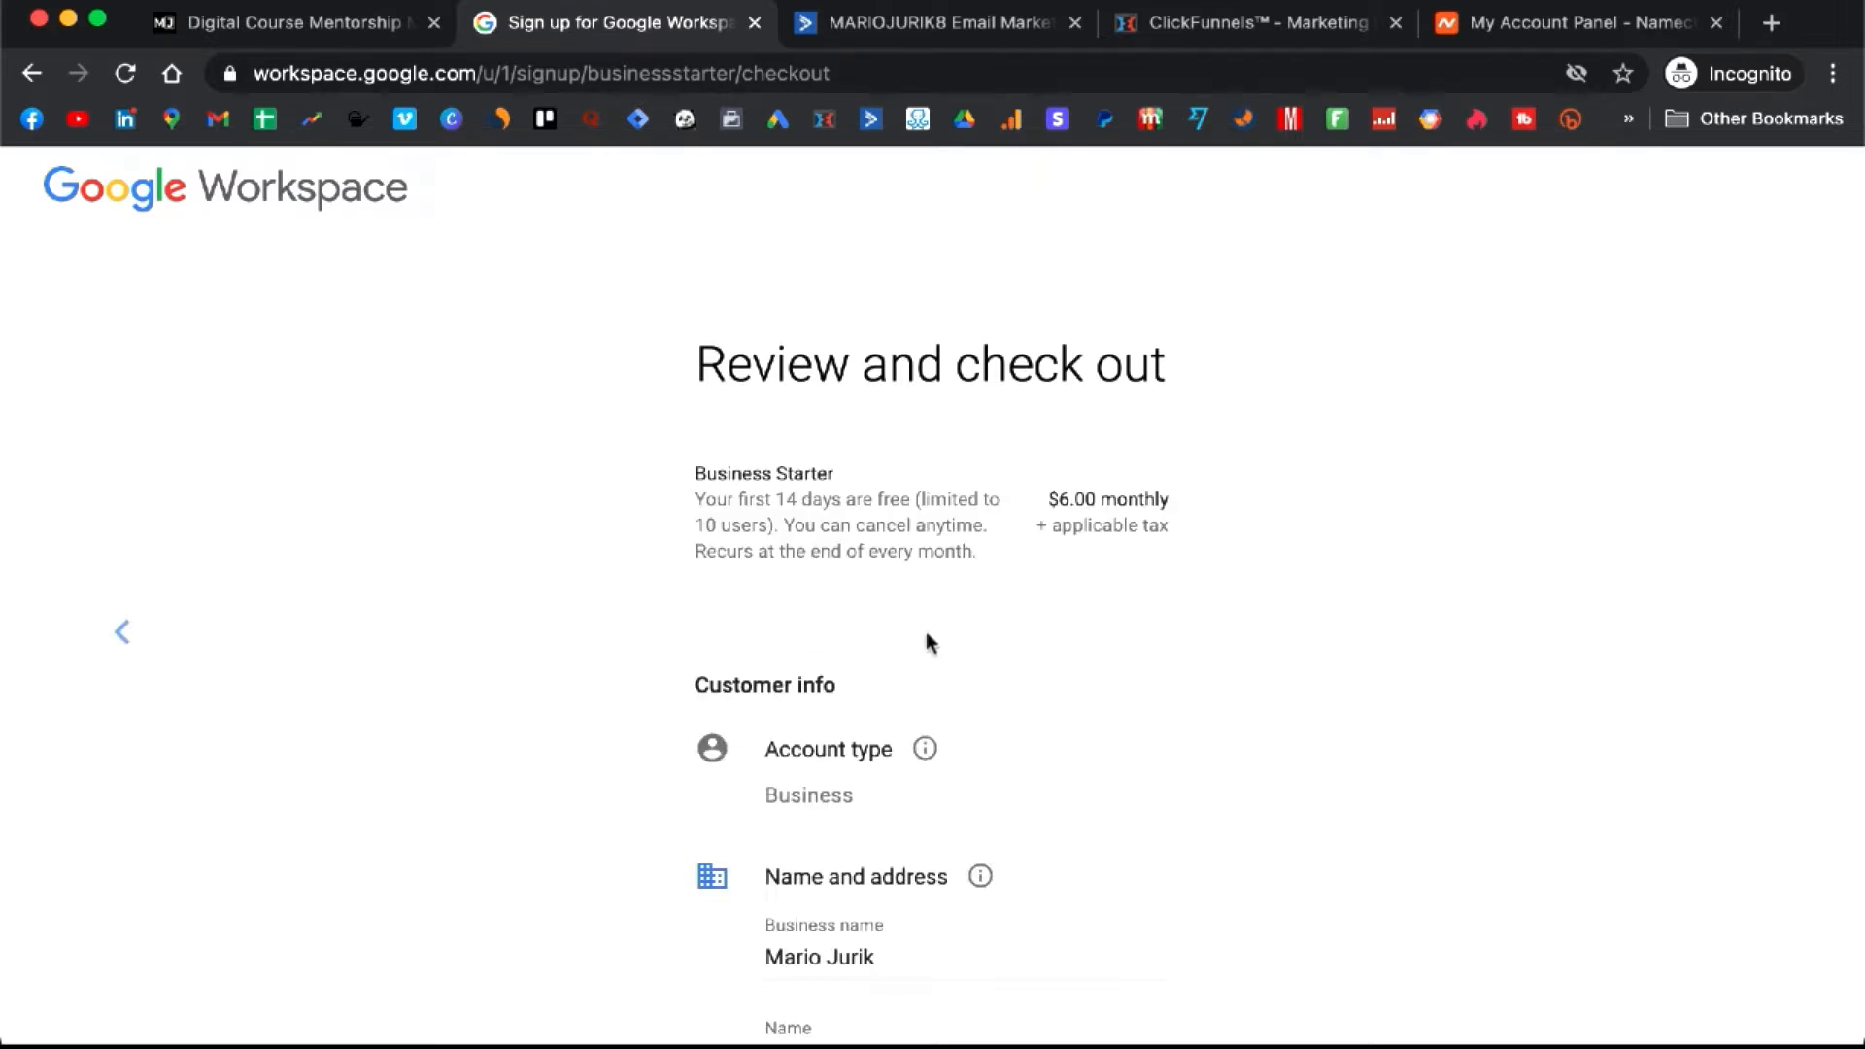
pyautogui.scroll(-3, 925, 633)
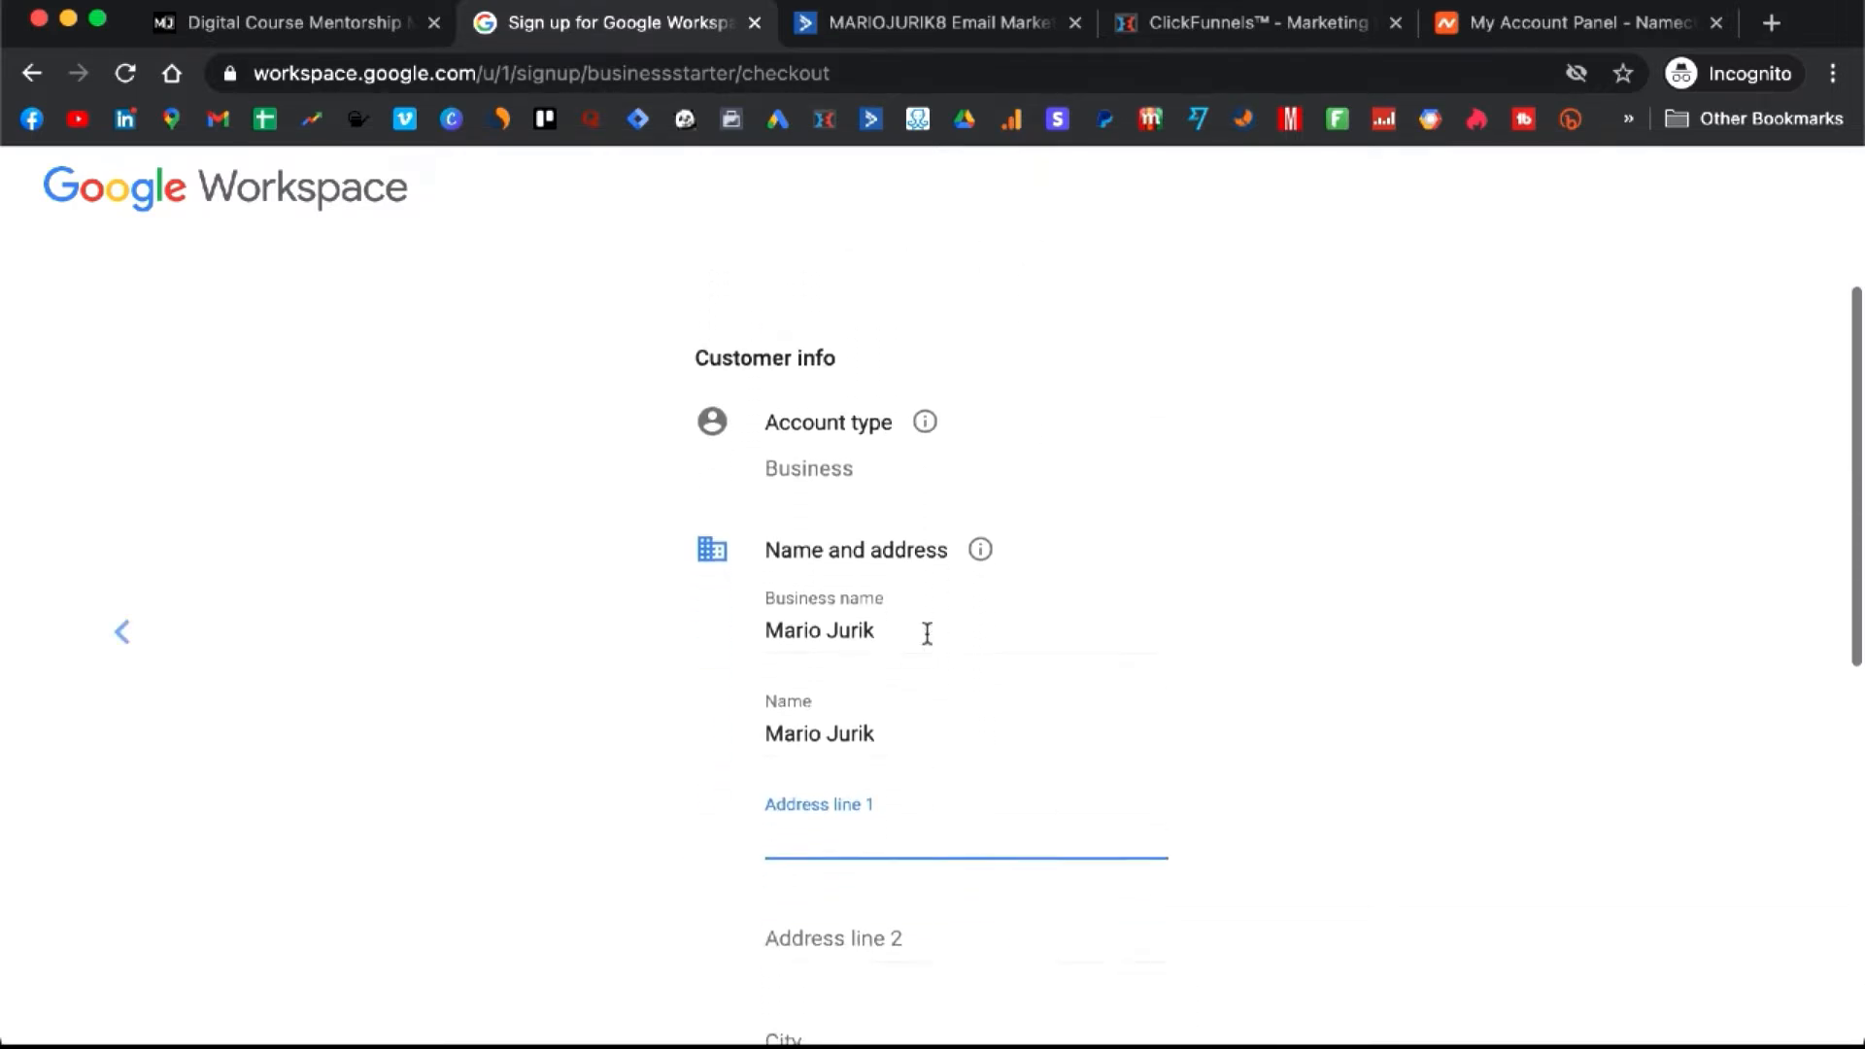
pyautogui.scroll(-3, 927, 632)
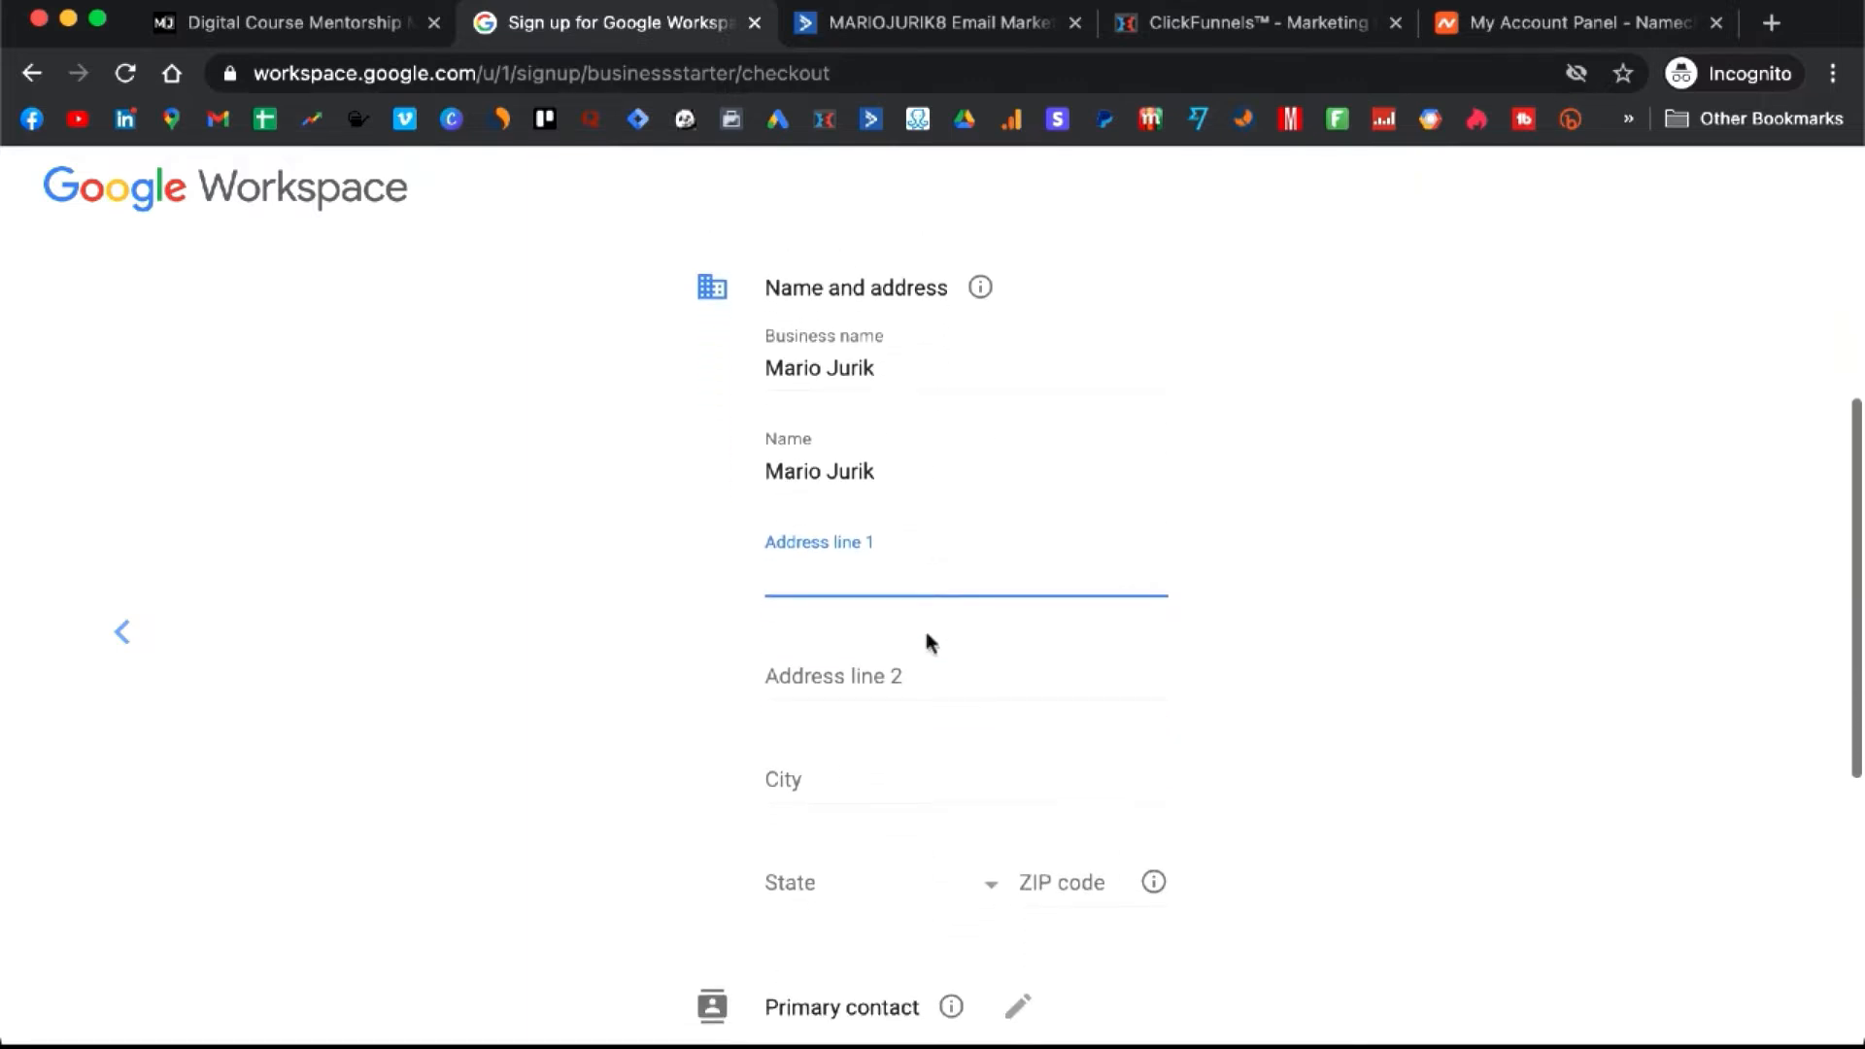
pyautogui.scroll(-4, 926, 639)
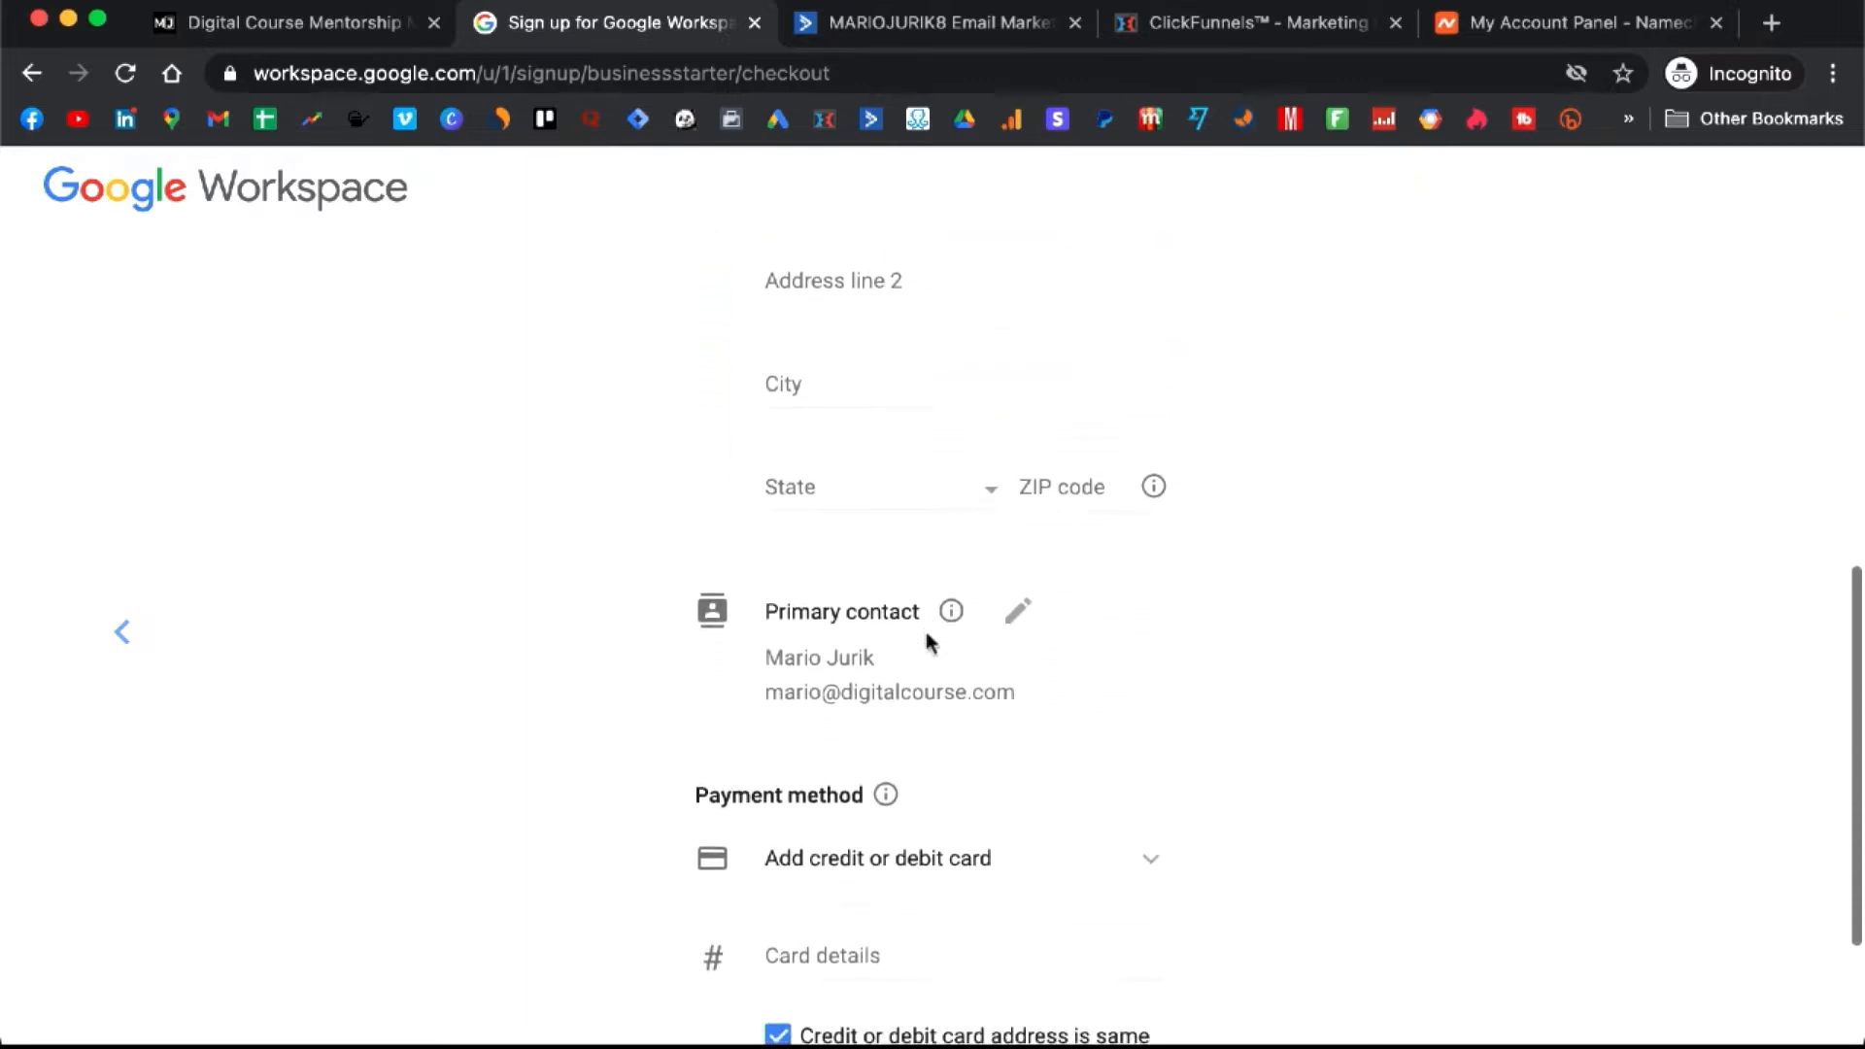
pyautogui.scroll(-2, 926, 640)
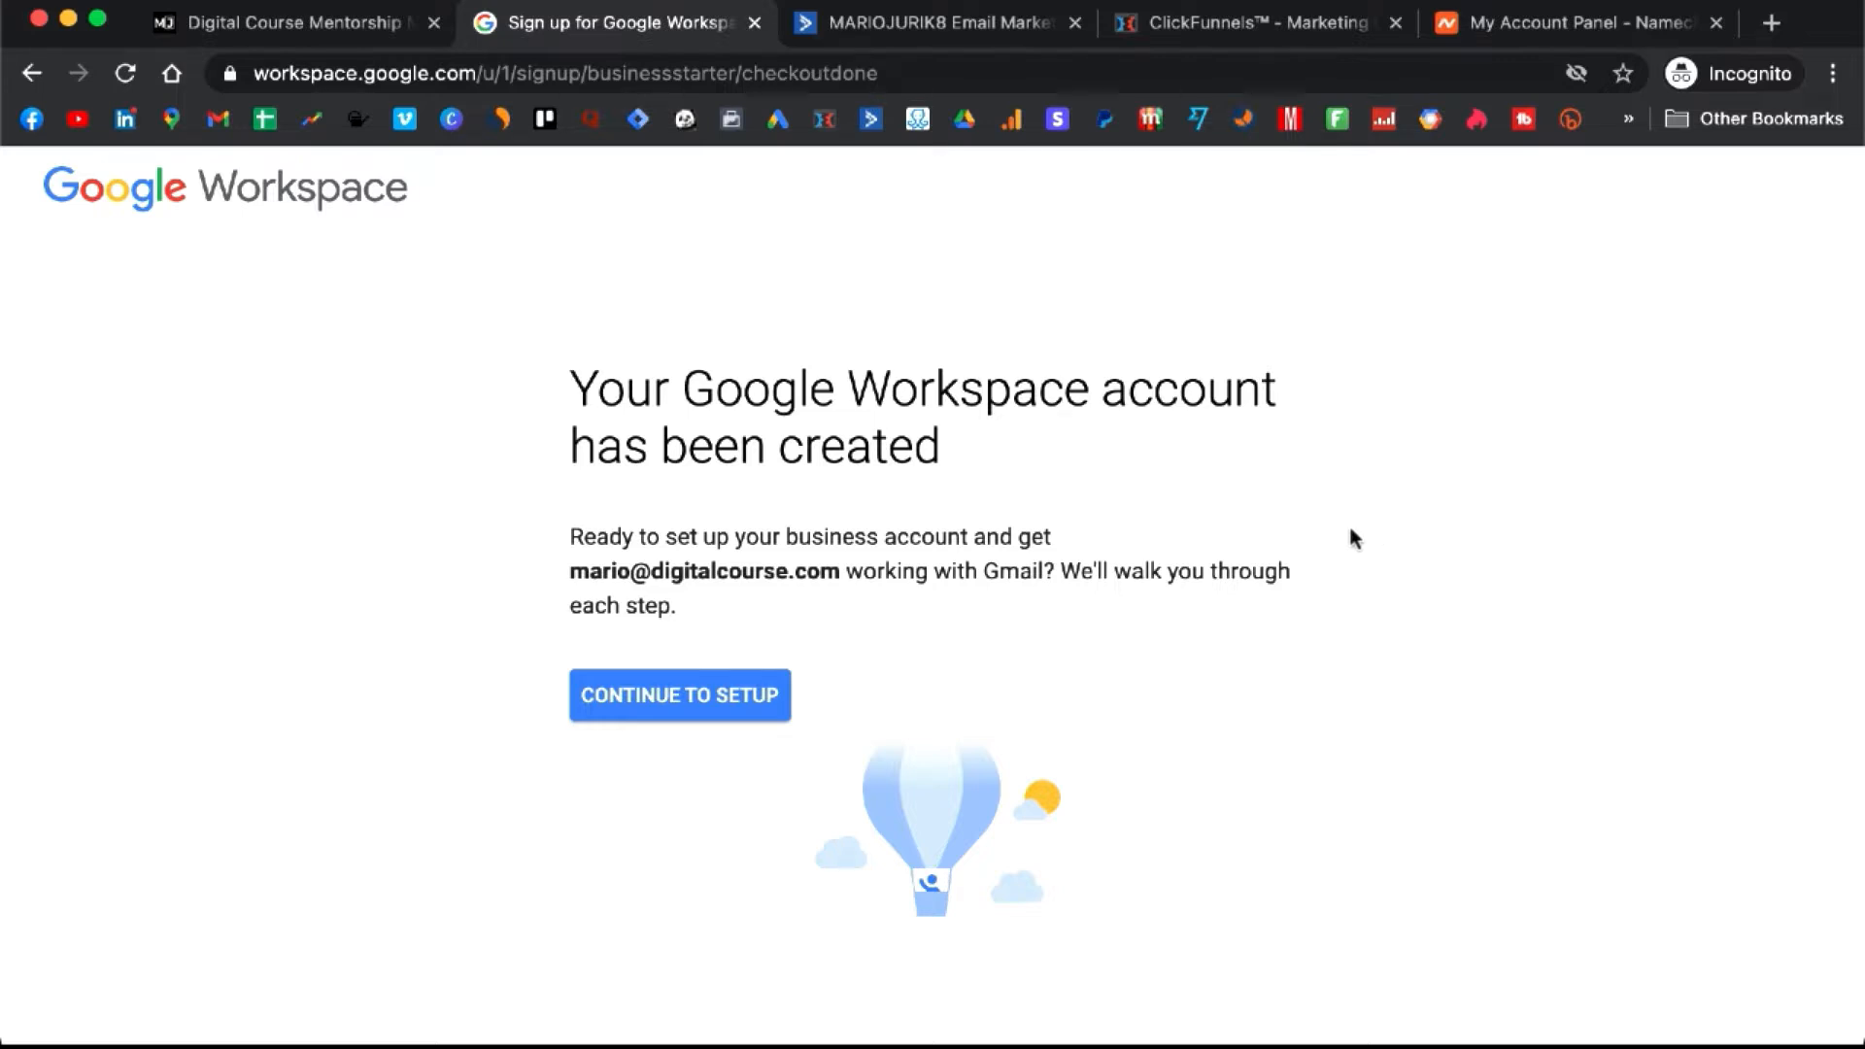
pyautogui.click(690, 714)
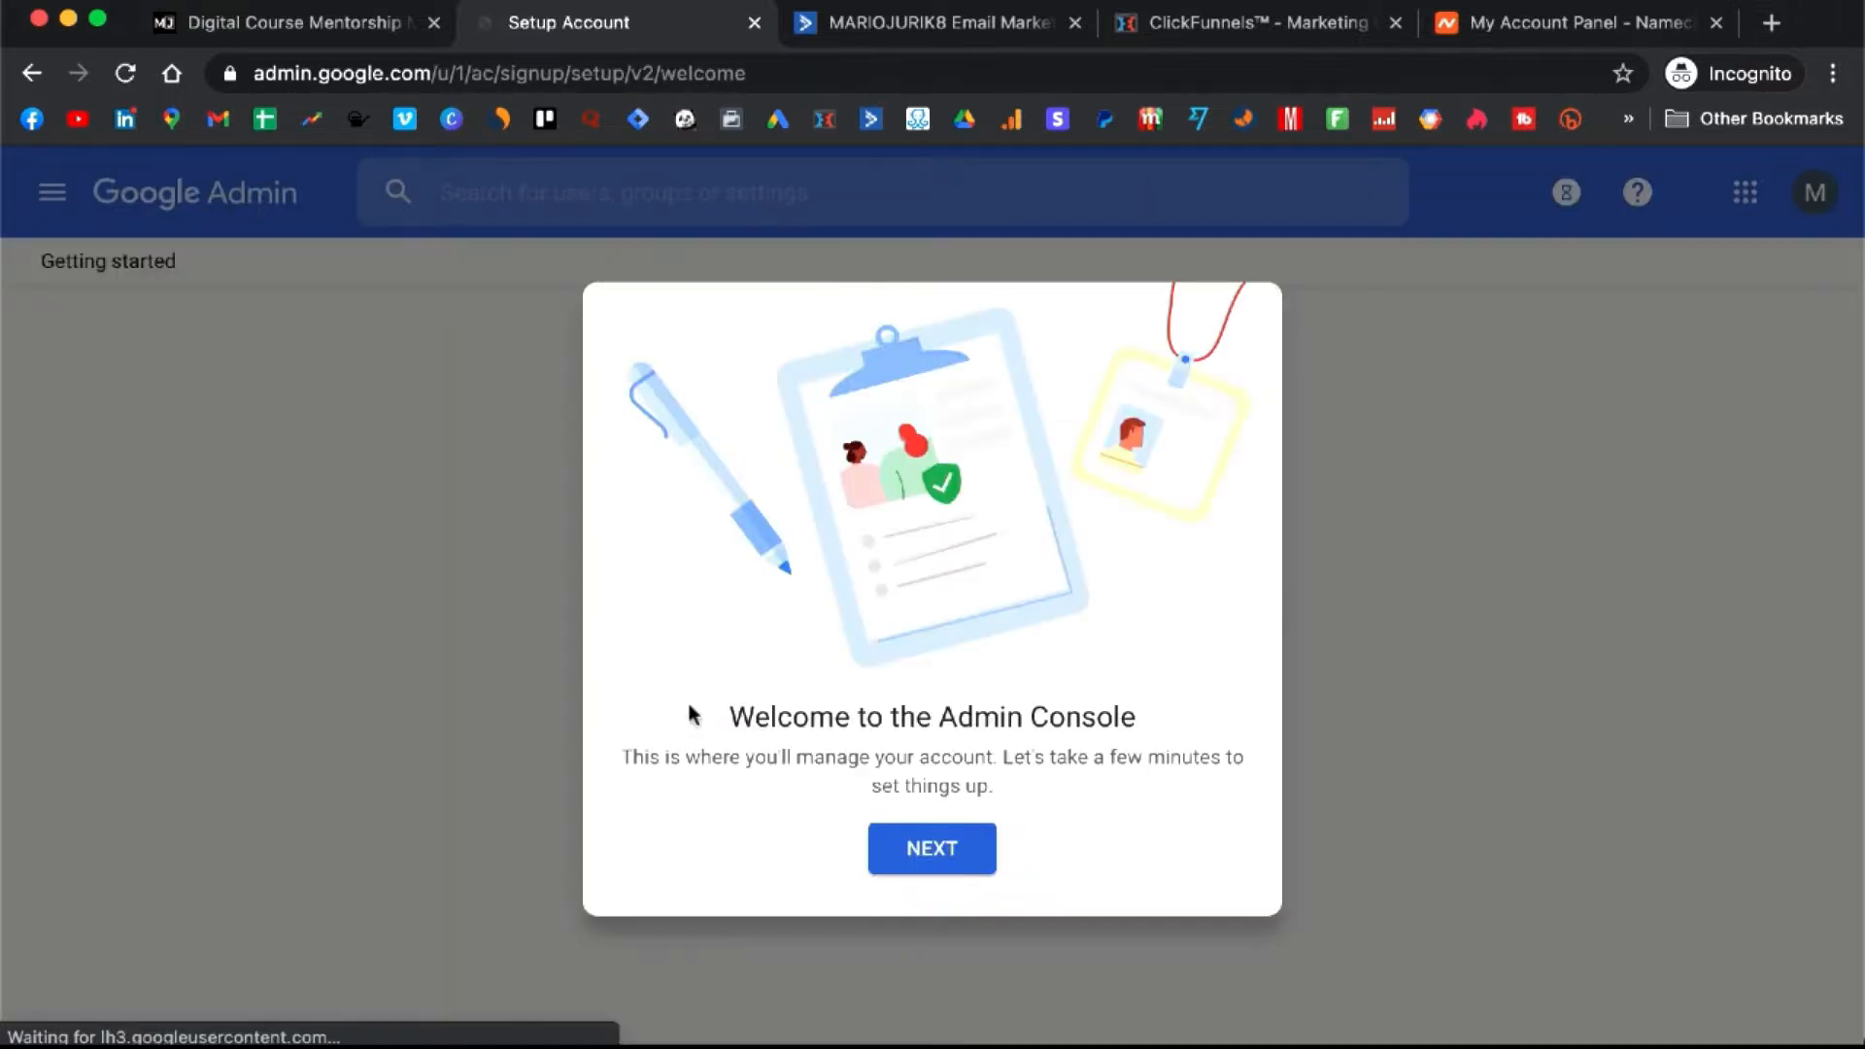
pyautogui.click(941, 851)
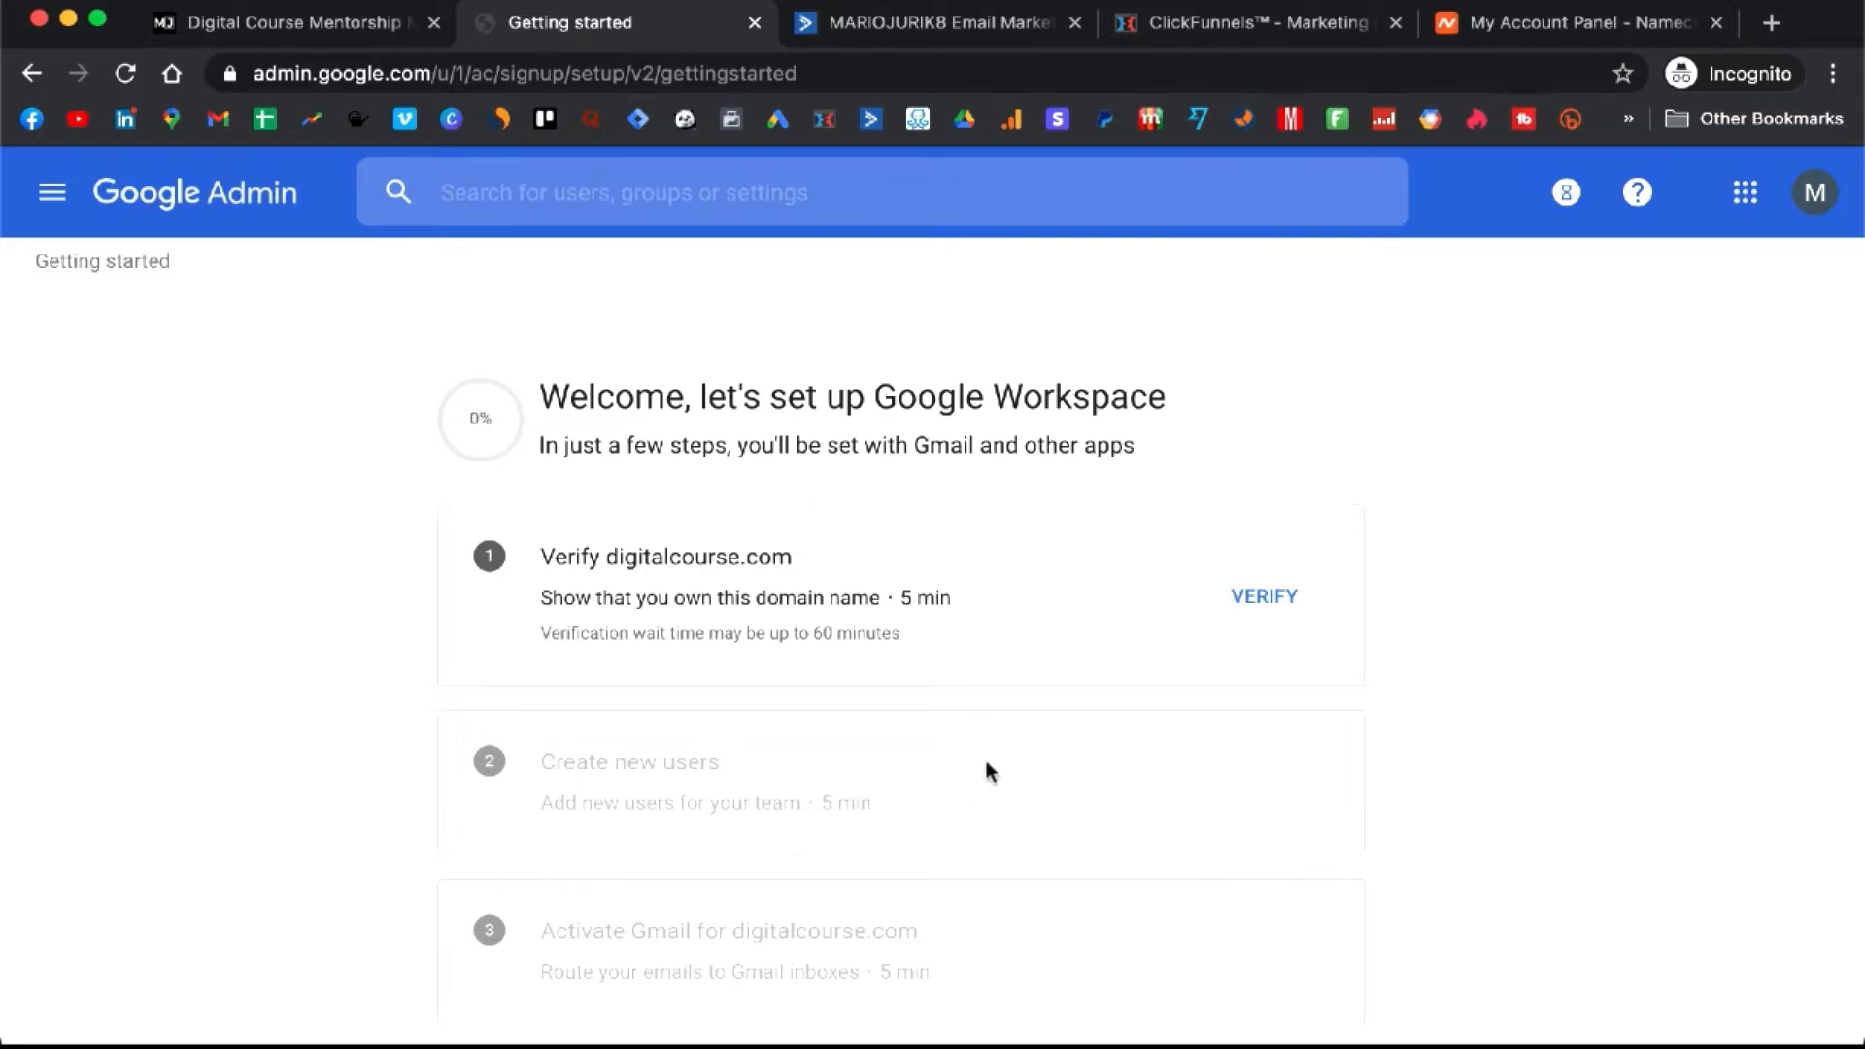
# - Begin verifying digitalcourse.com and copy the google-site-verification TXT code
pyautogui.click(1253, 600)
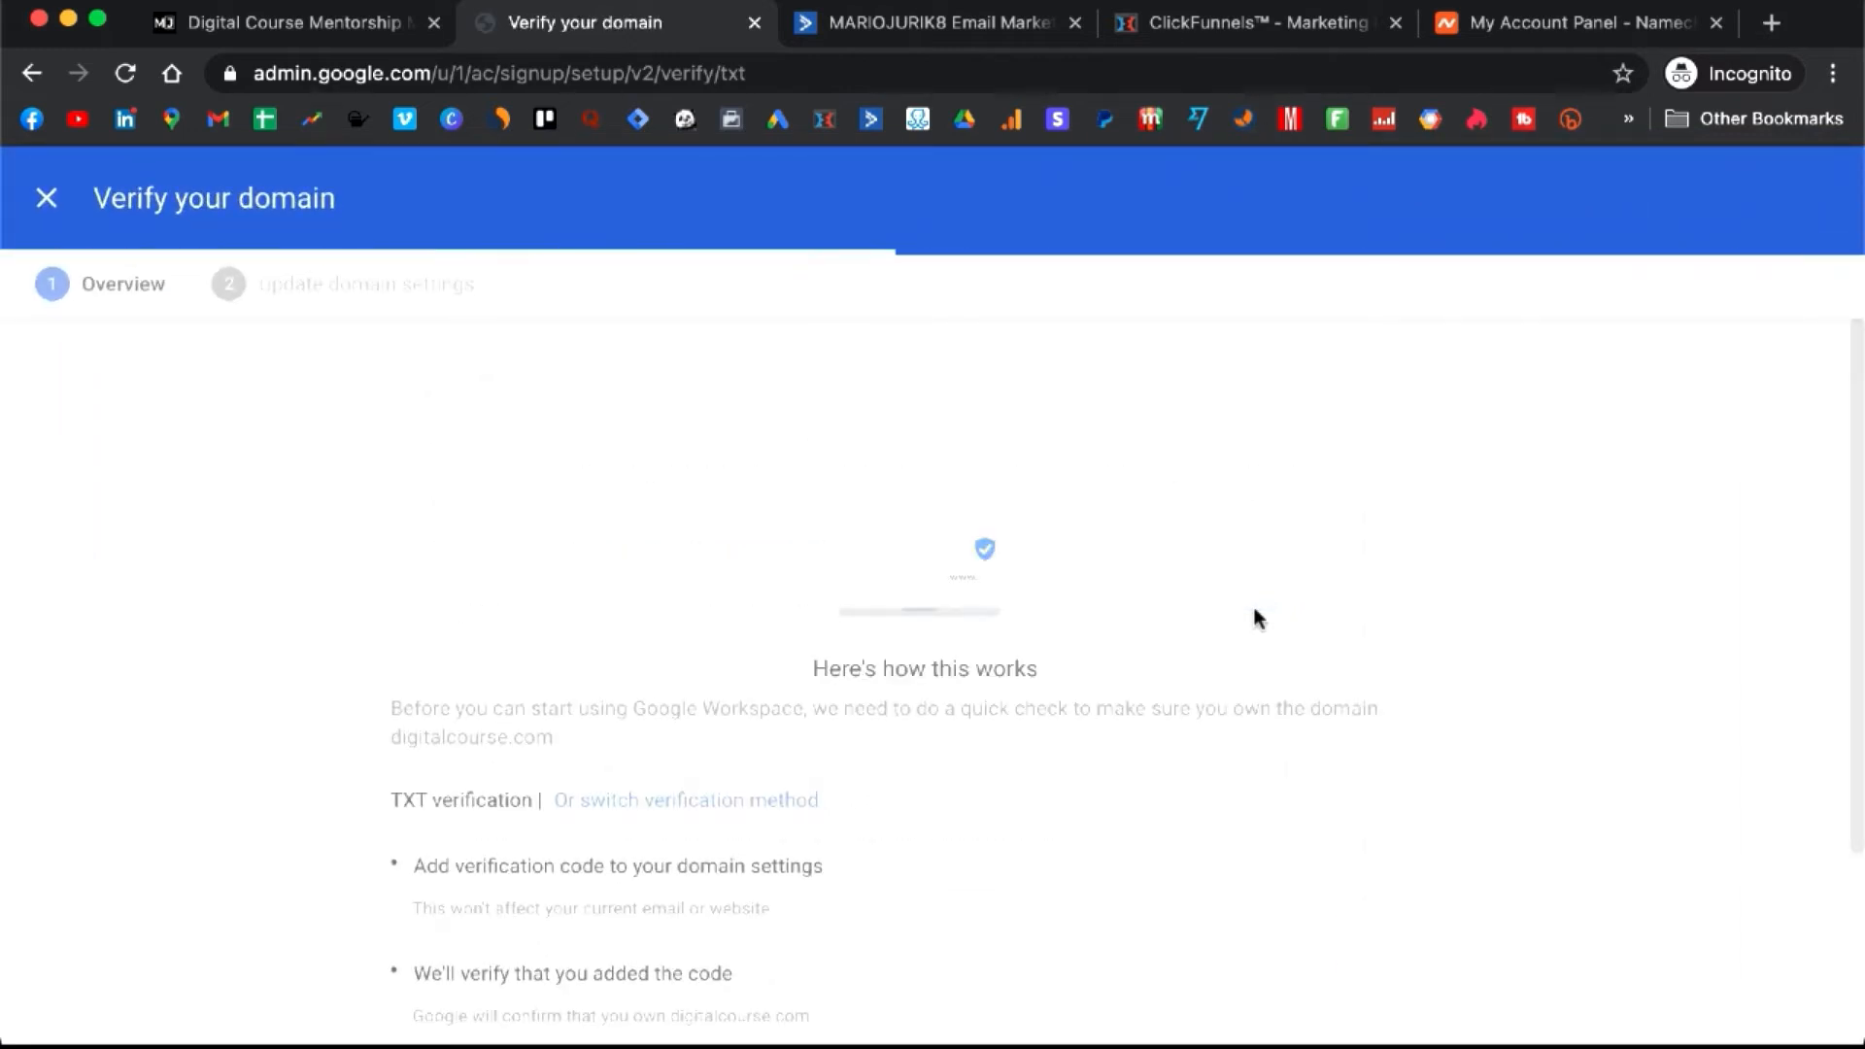
pyautogui.scroll(-5, 987, 678)
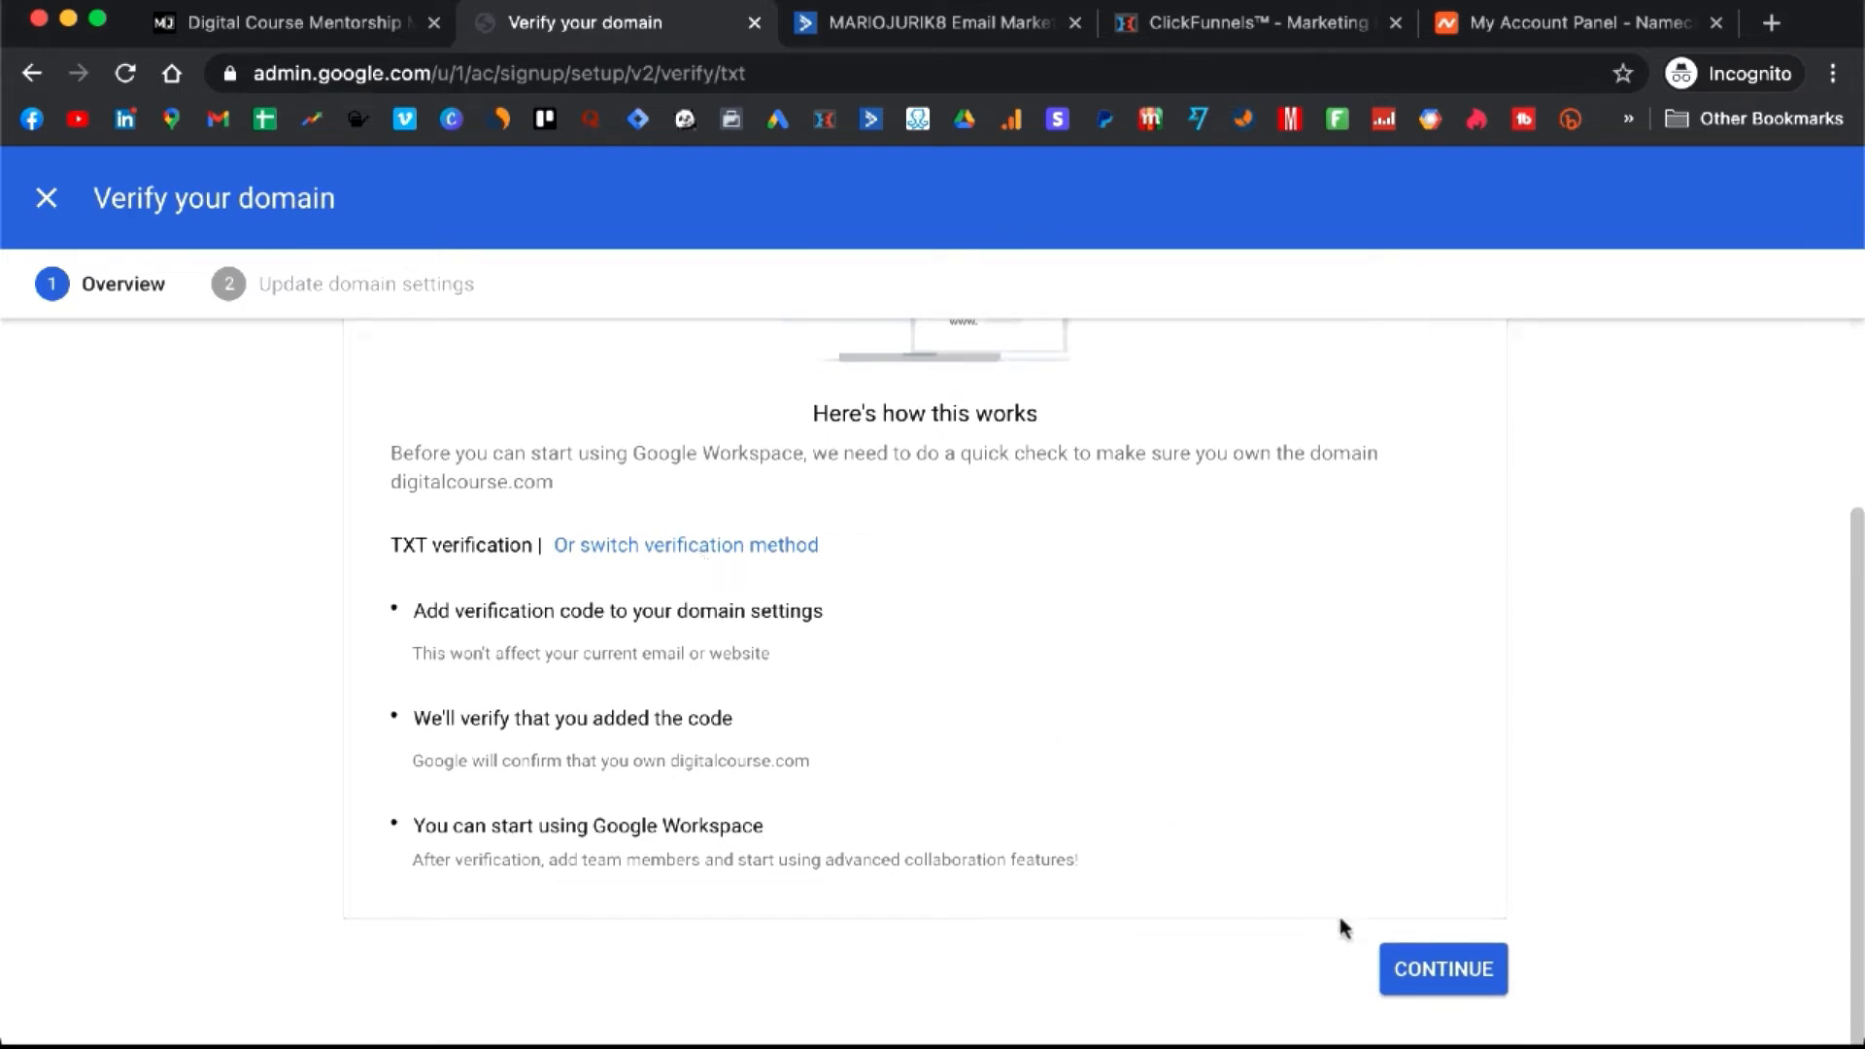
pyautogui.click(1416, 968)
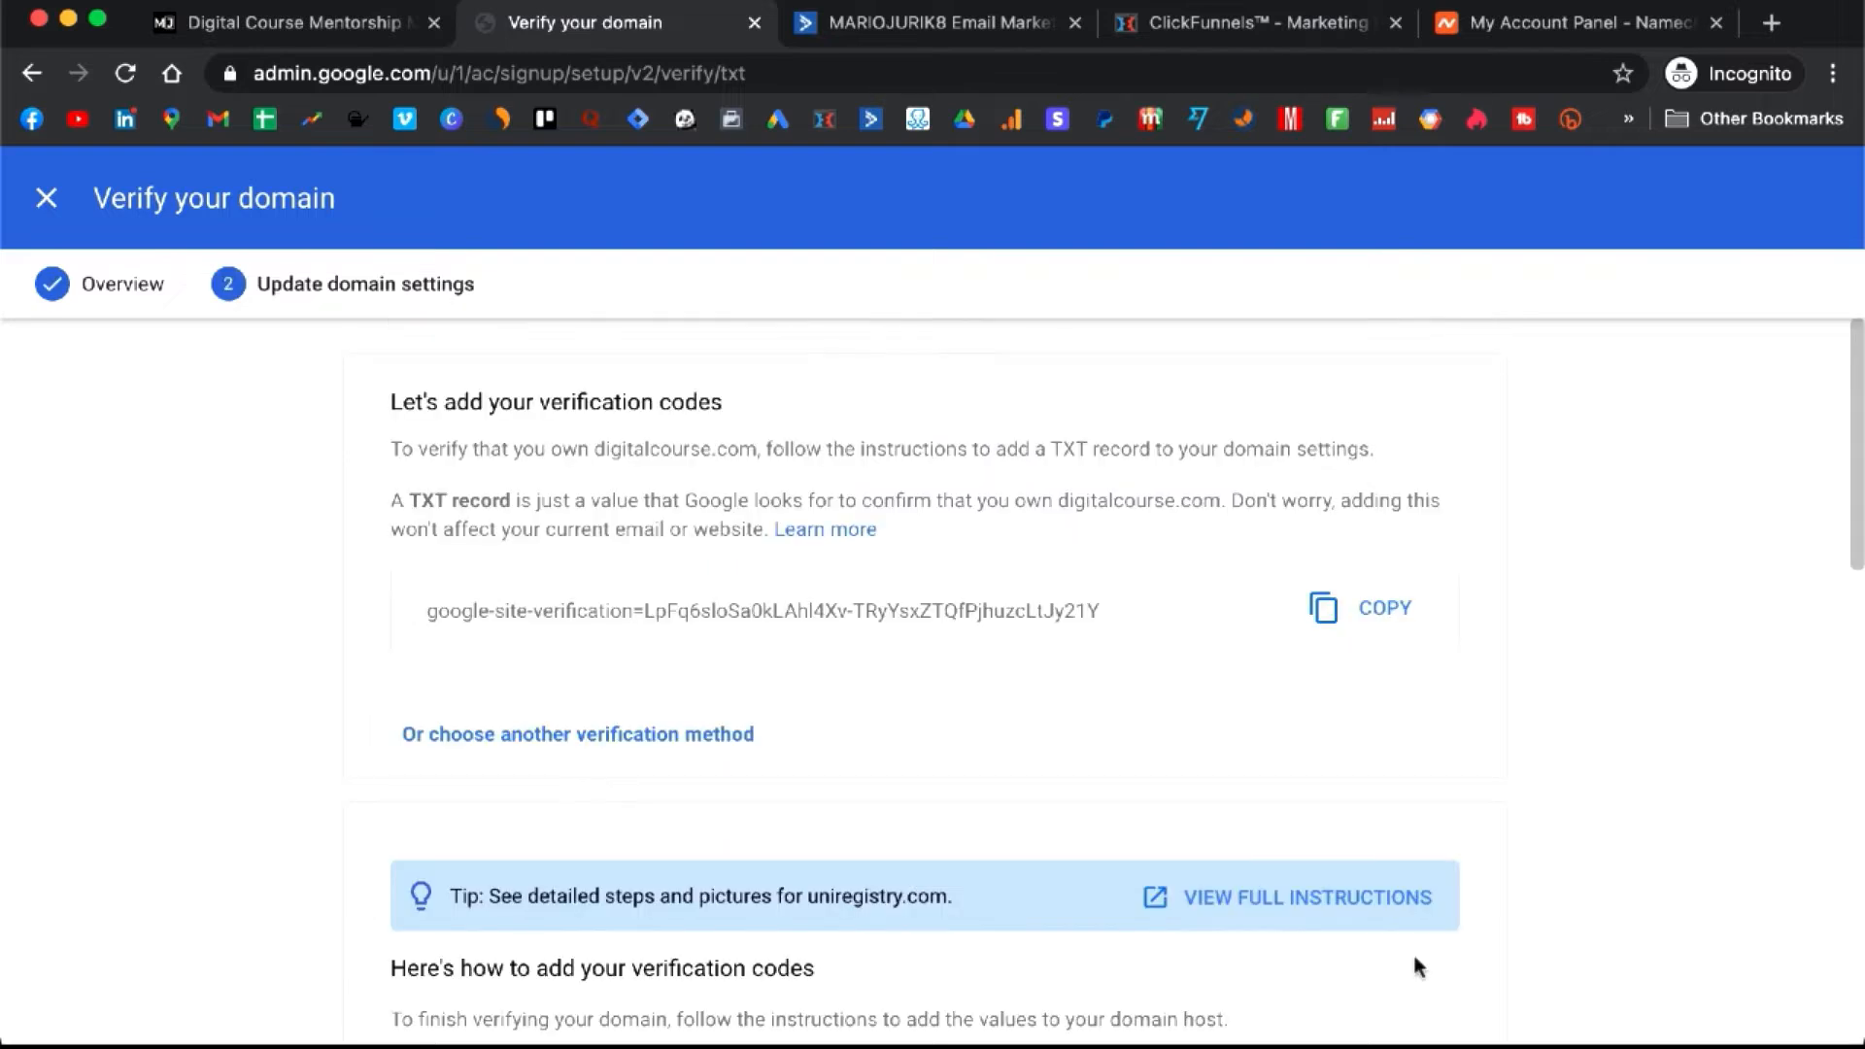
pyautogui.scroll(-1, 1140, 581)
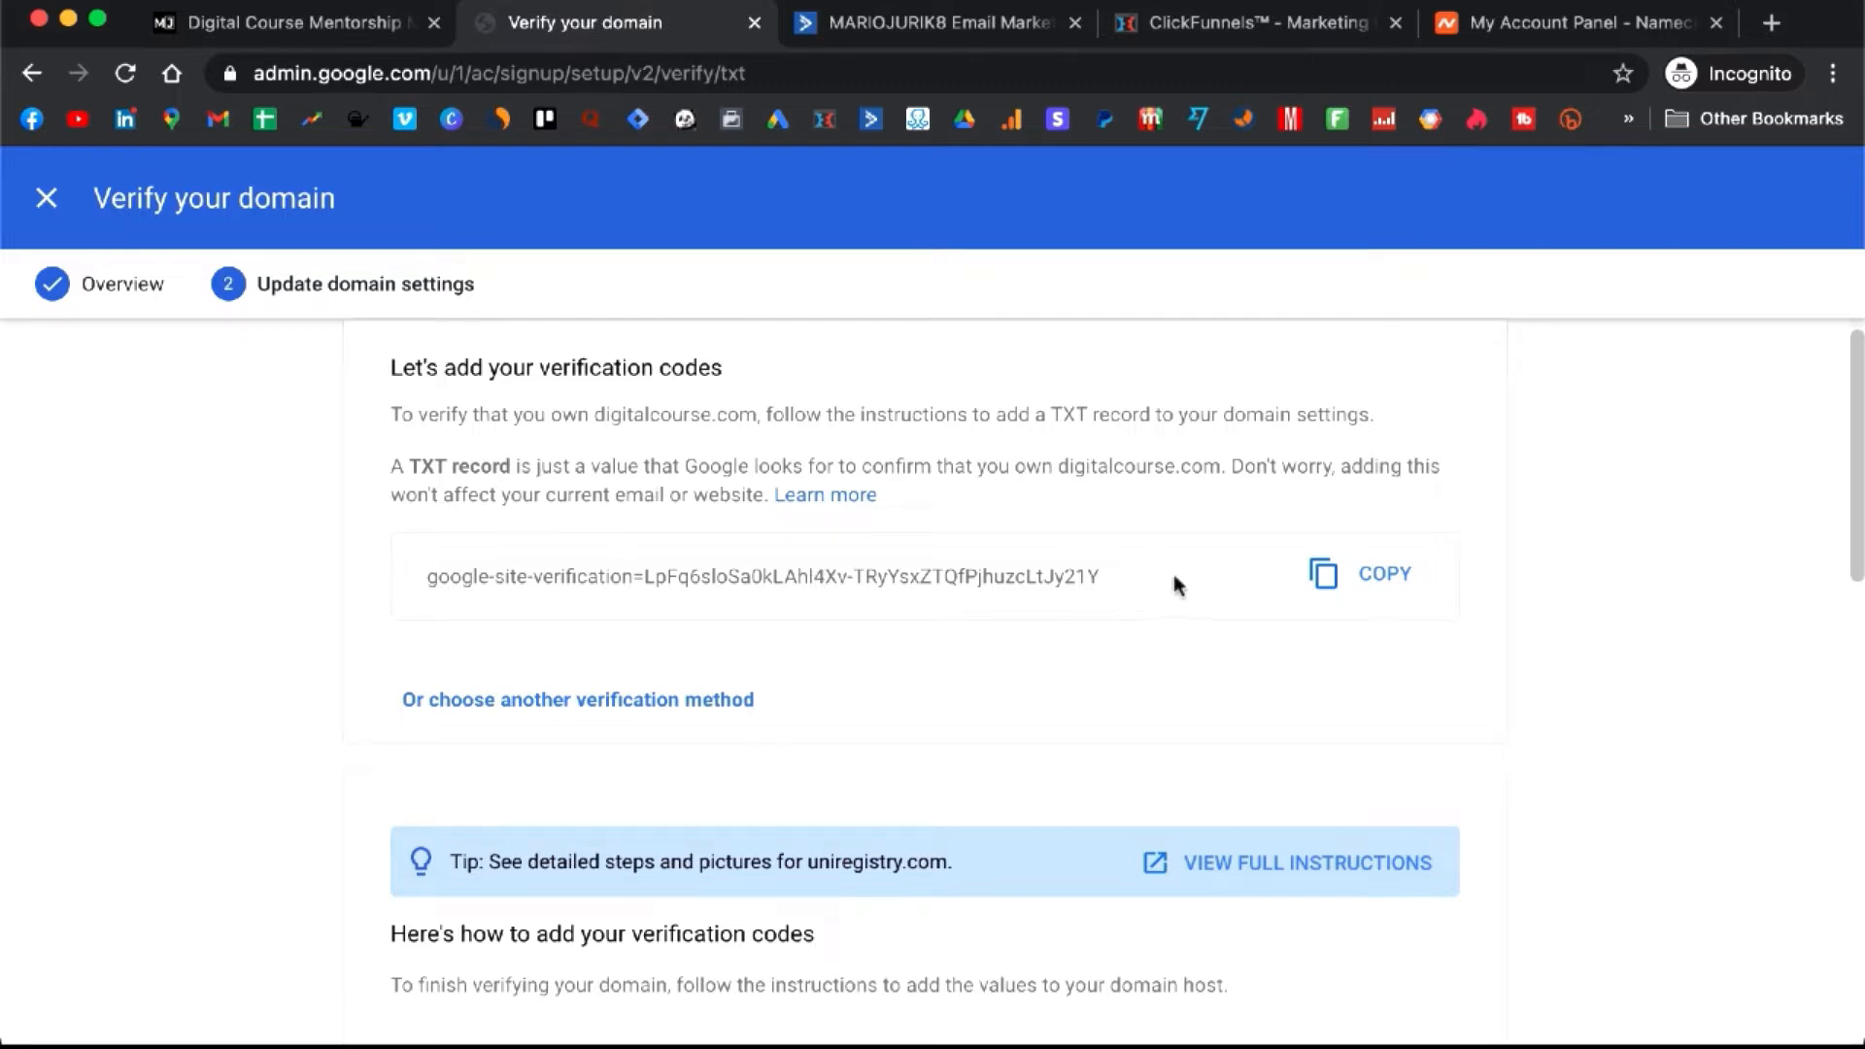
pyautogui.click(1376, 597)
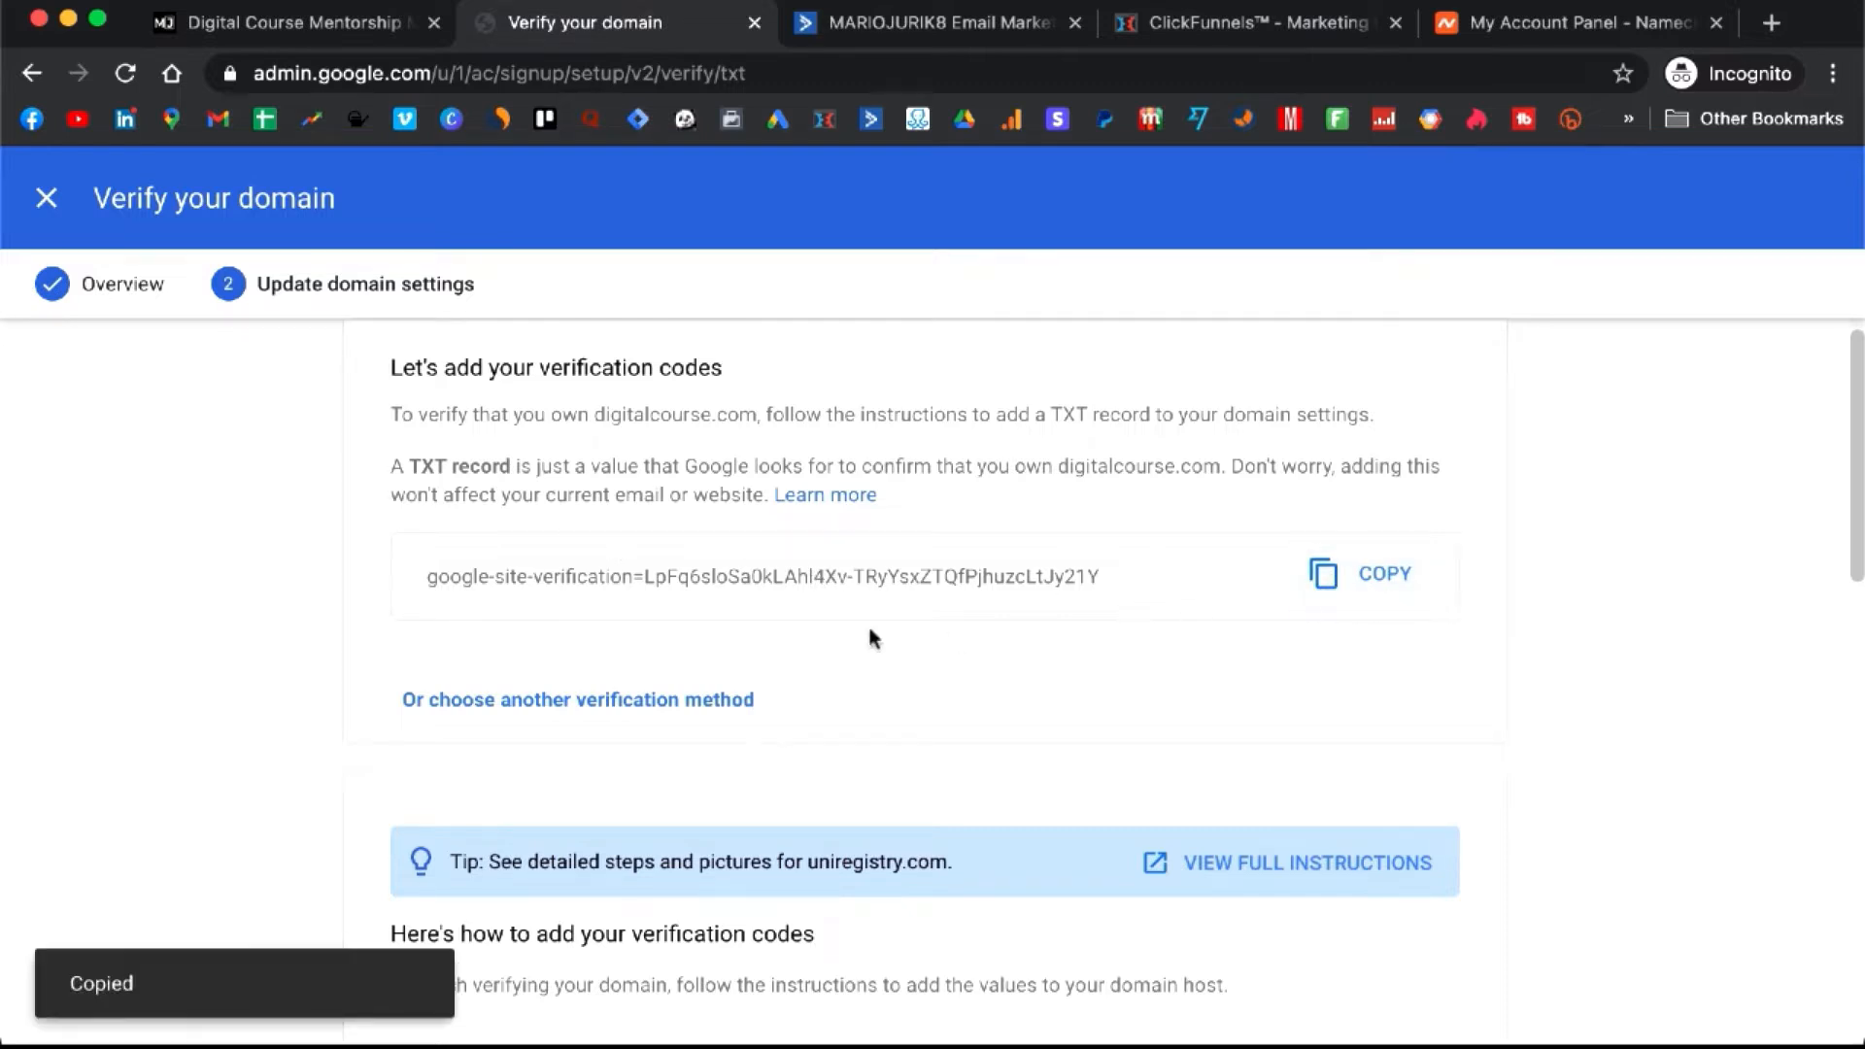
pyautogui.scroll(-4, 868, 627)
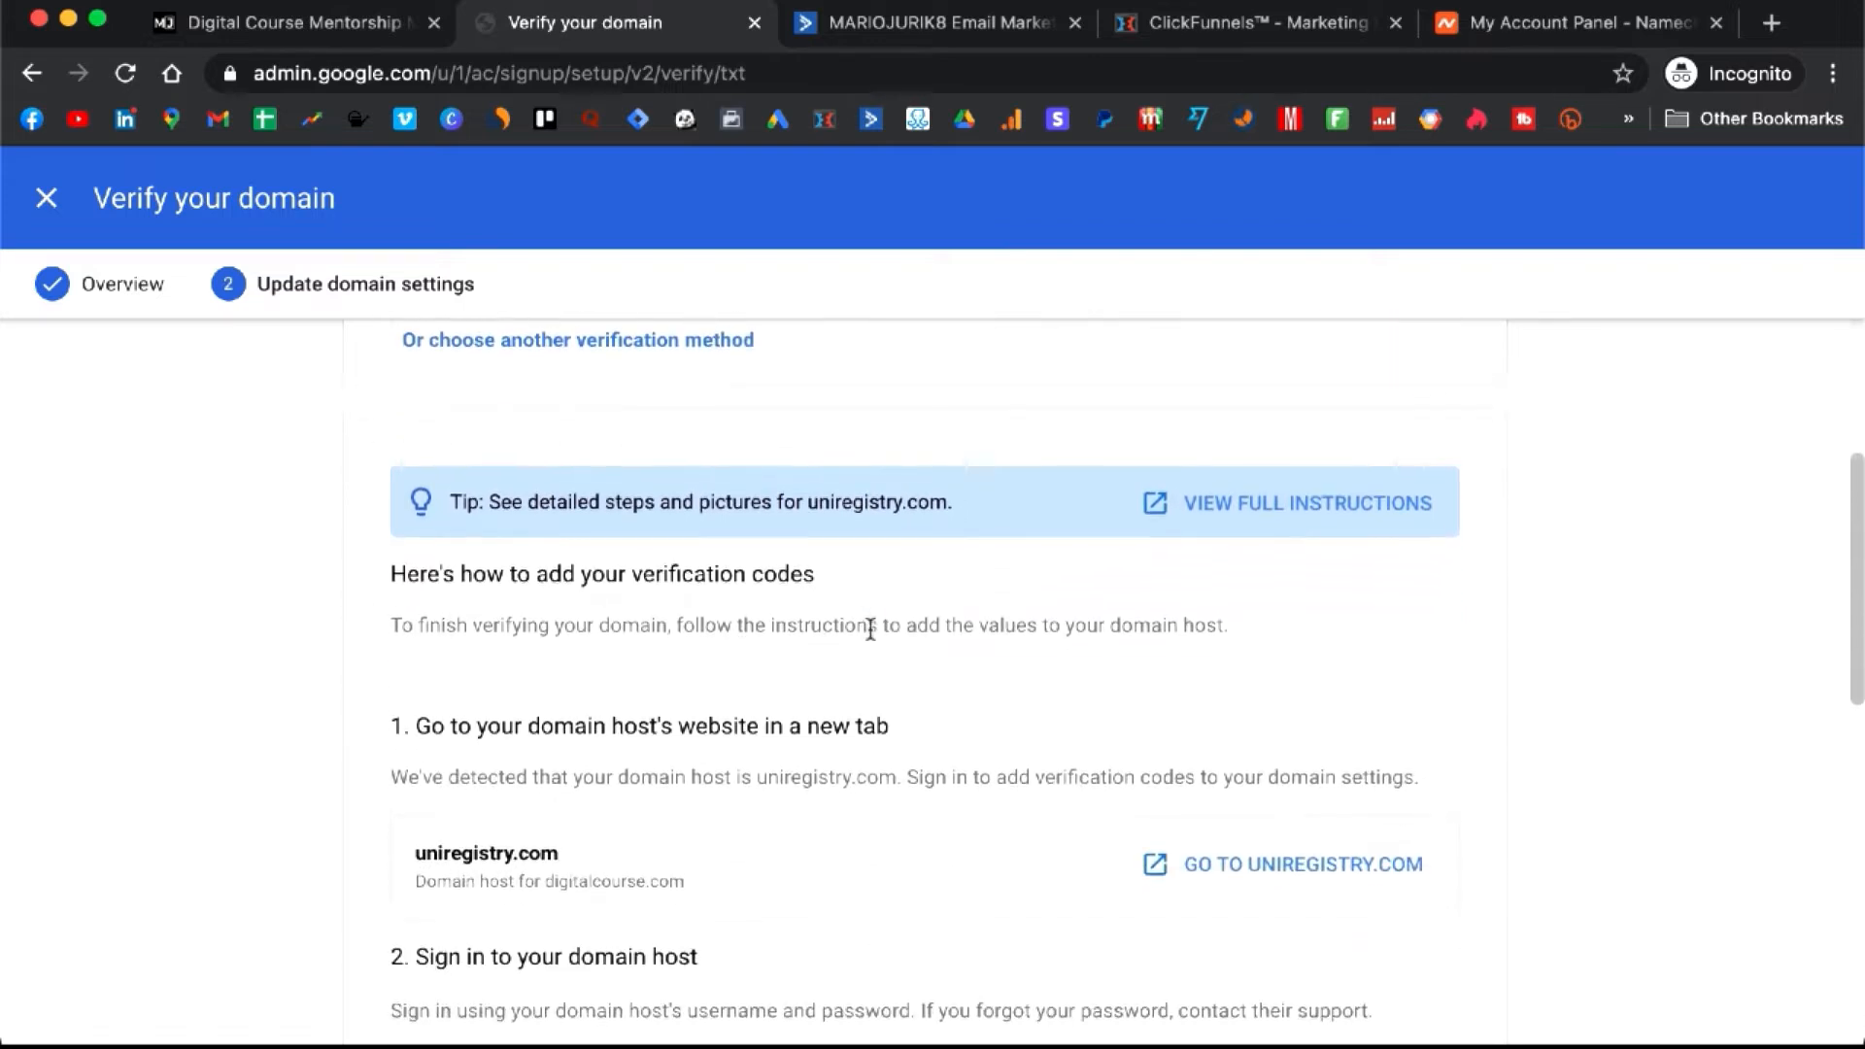
pyautogui.scroll(4, 871, 630)
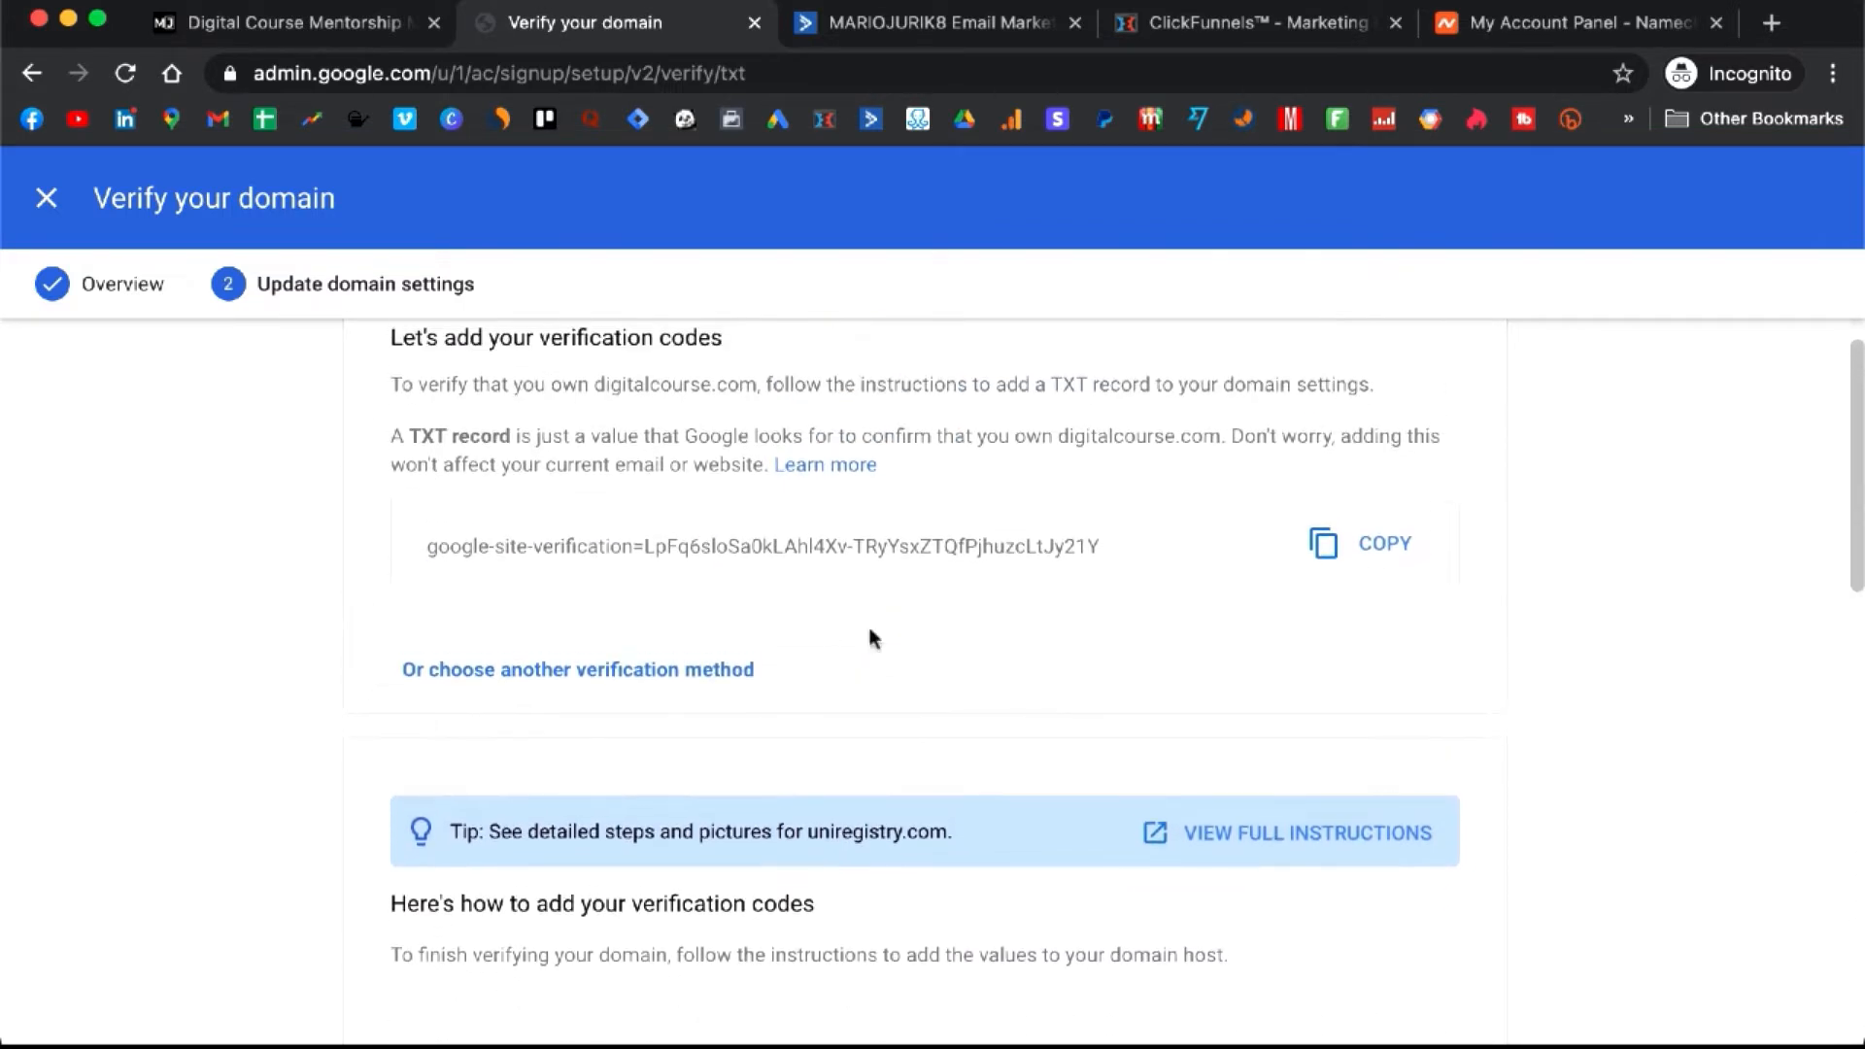
pyautogui.click(1513, 27)
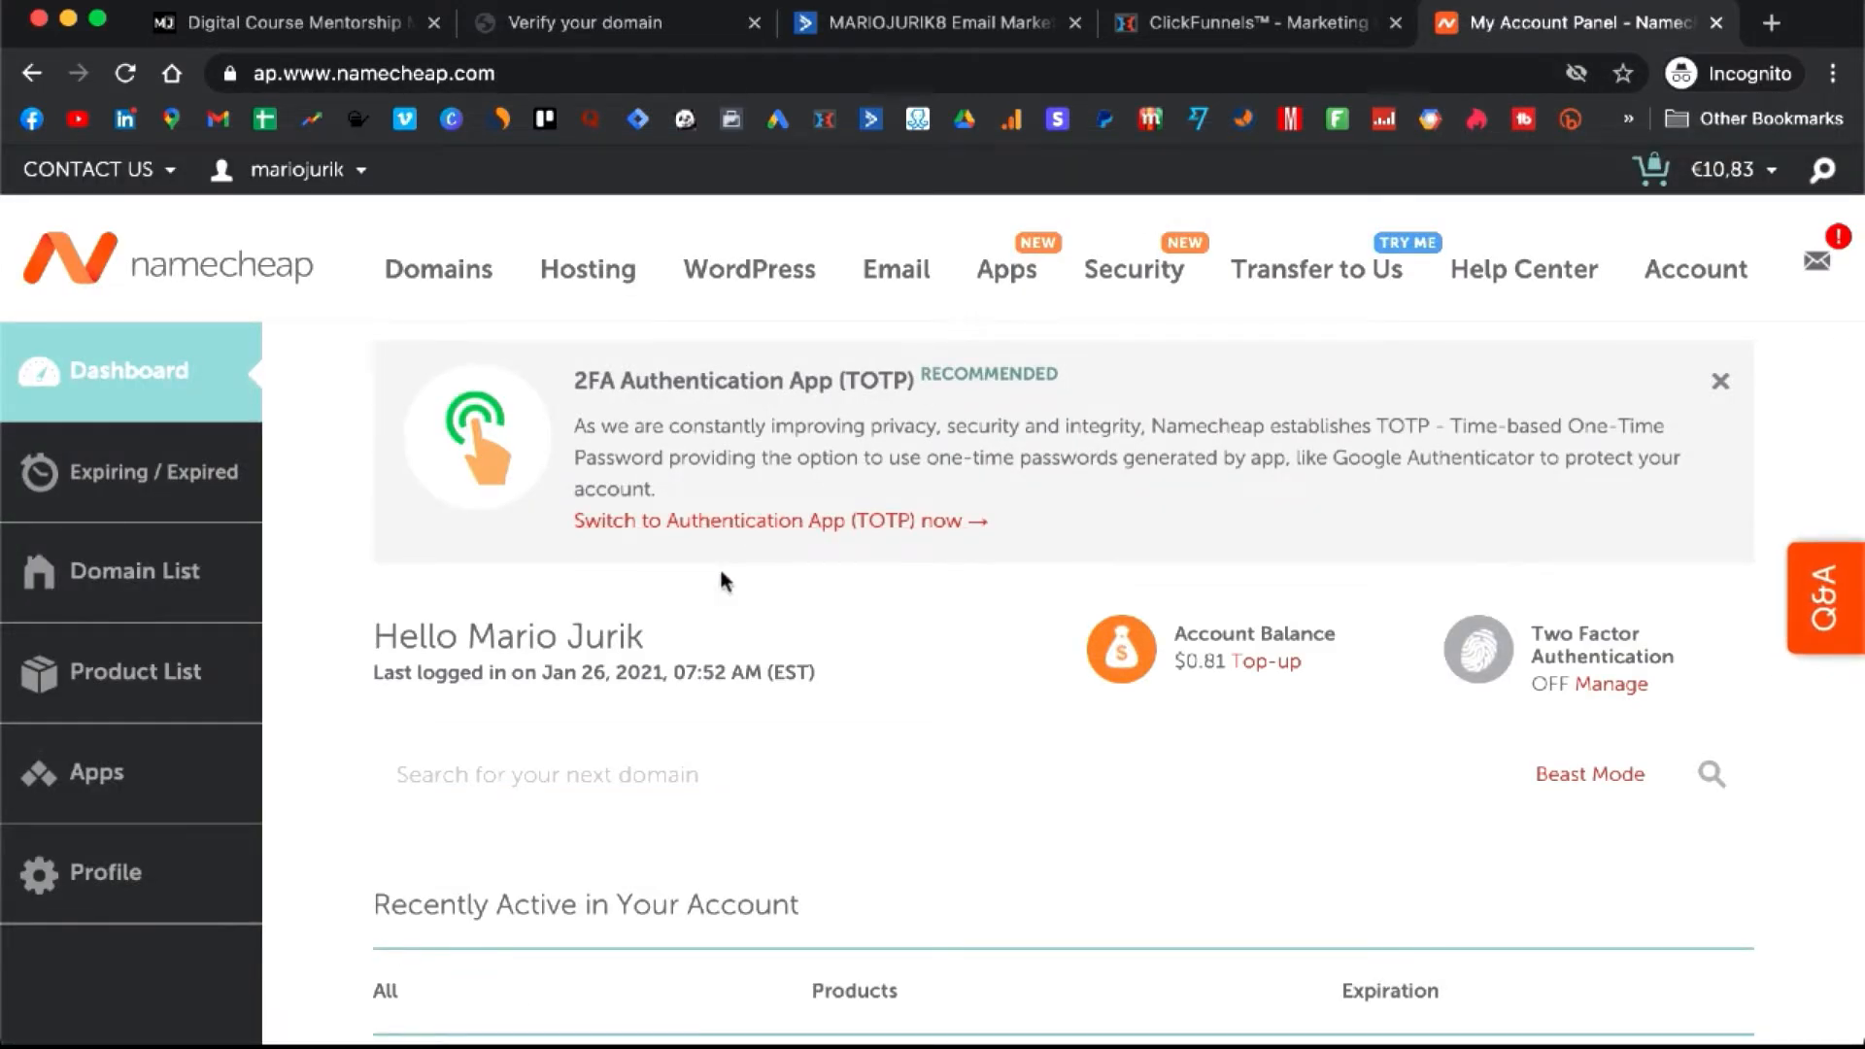
# - Open Namecheap's Advanced DNS for mariojurik.com and dock that tab beside Google's Verify your domain tab
pyautogui.scroll(-3, 721, 574)
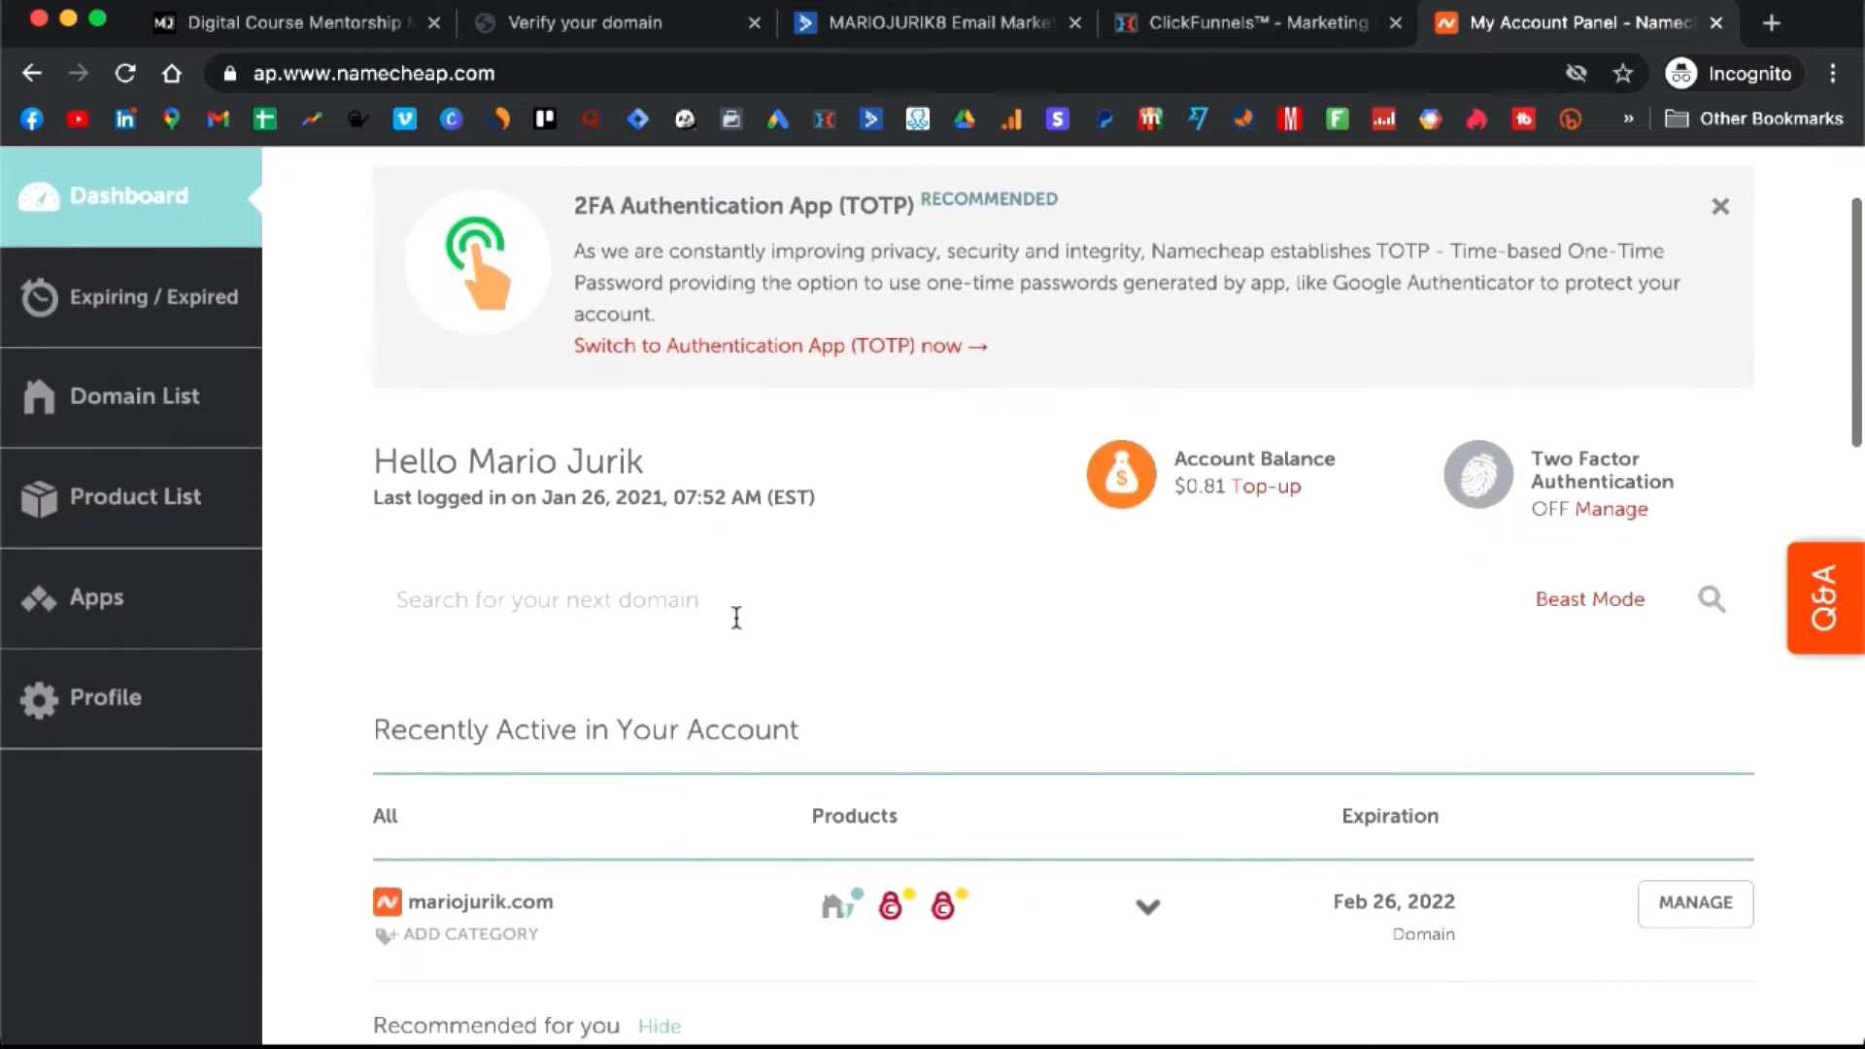
pyautogui.scroll(-1, 738, 627)
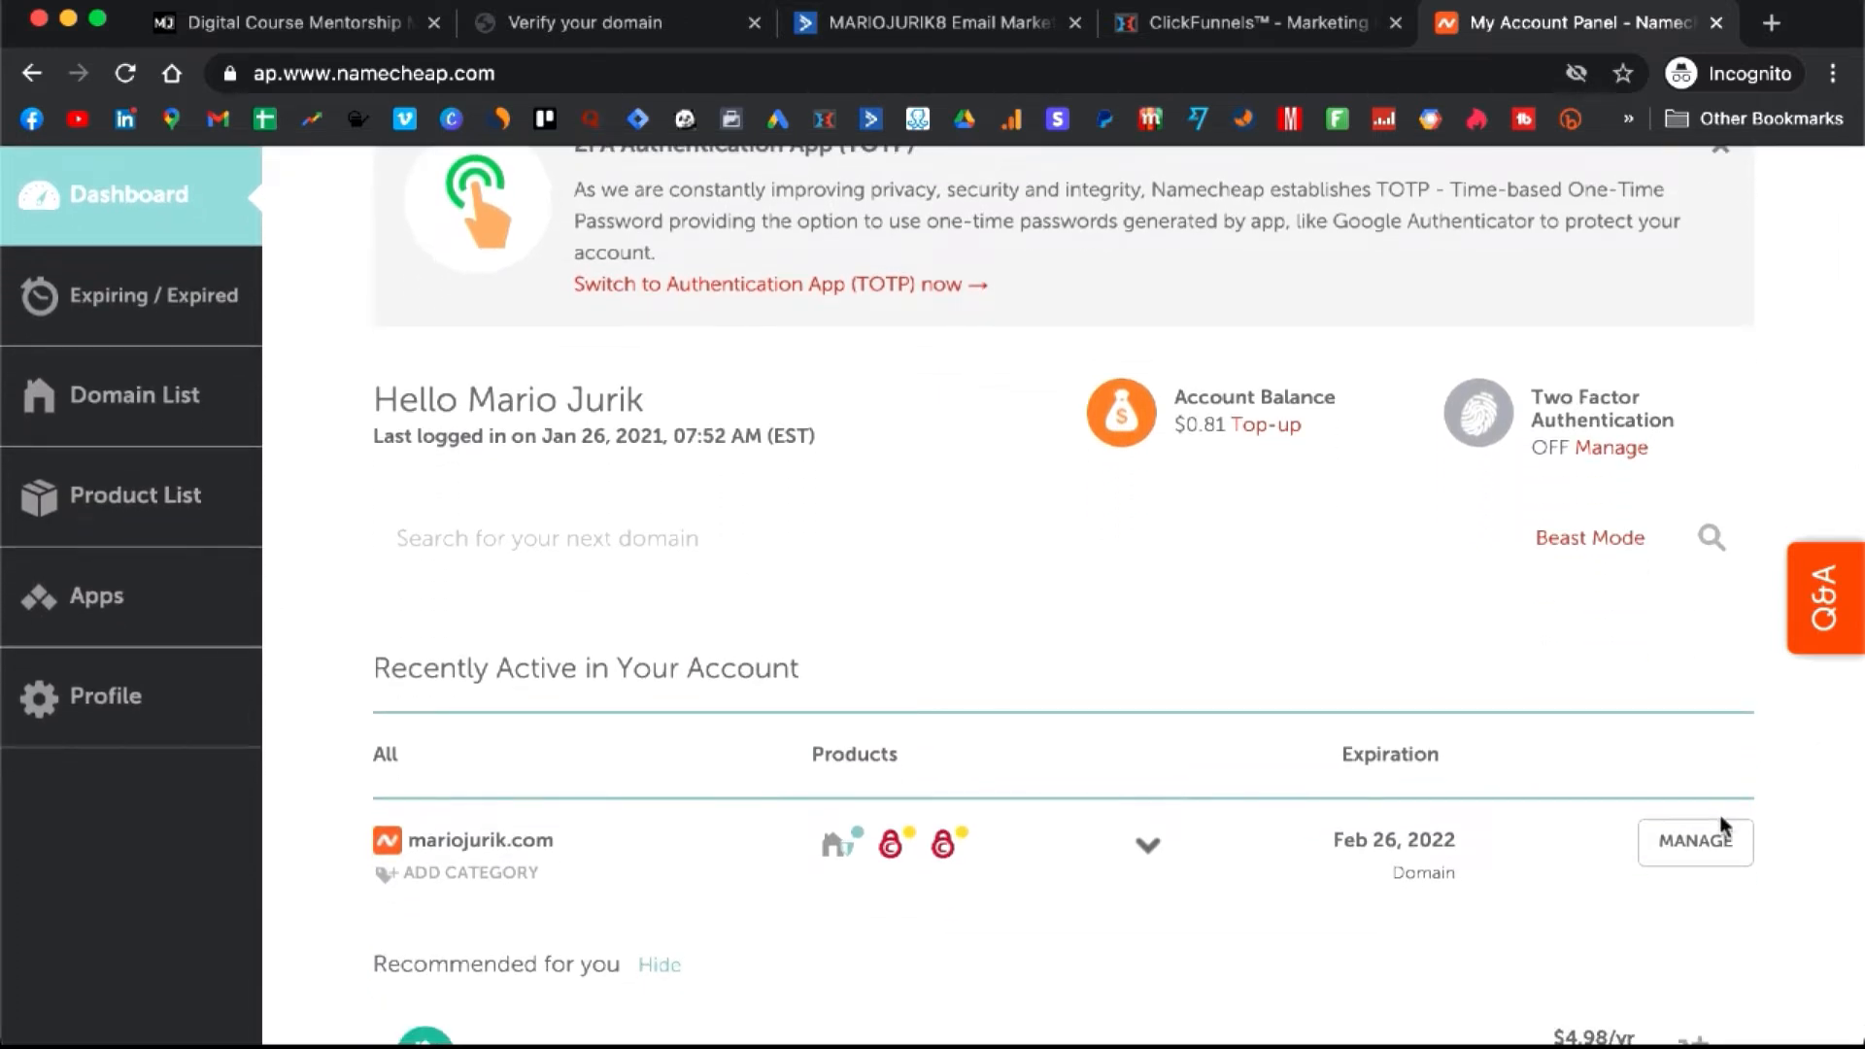
pyautogui.click(1714, 845)
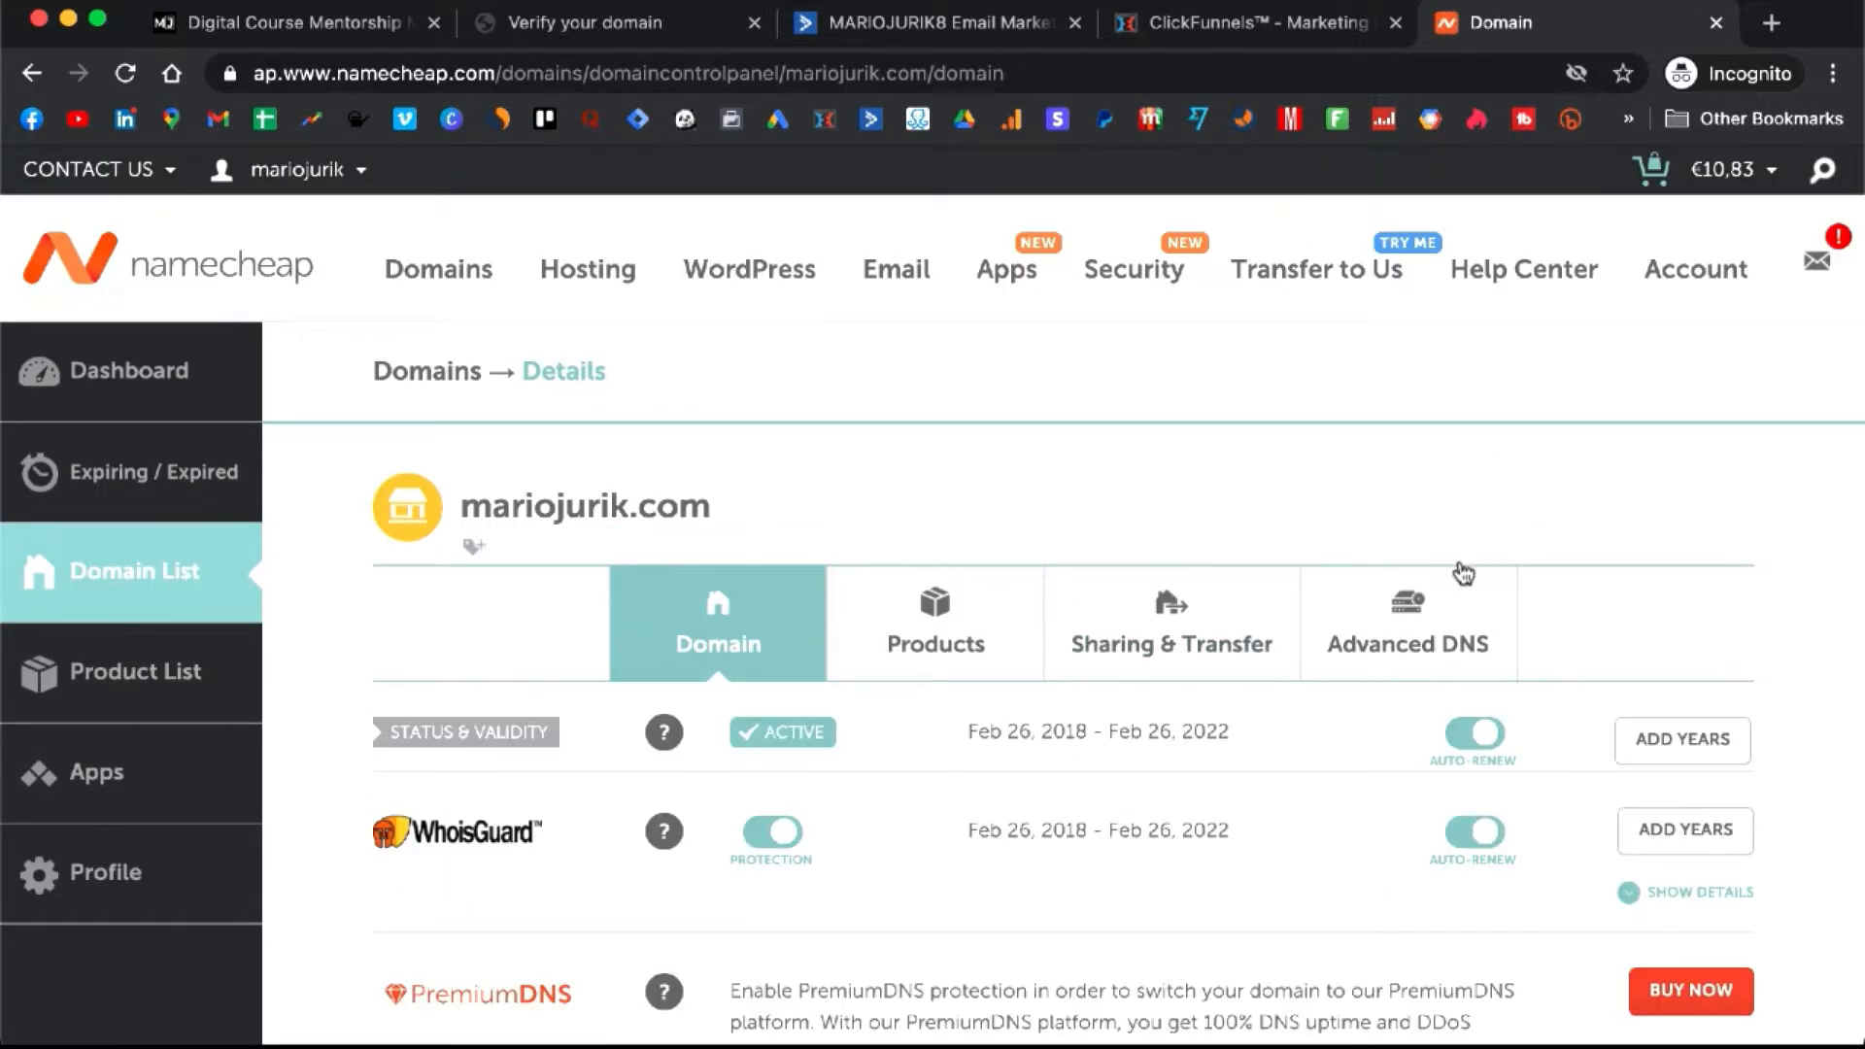
pyautogui.click(1399, 628)
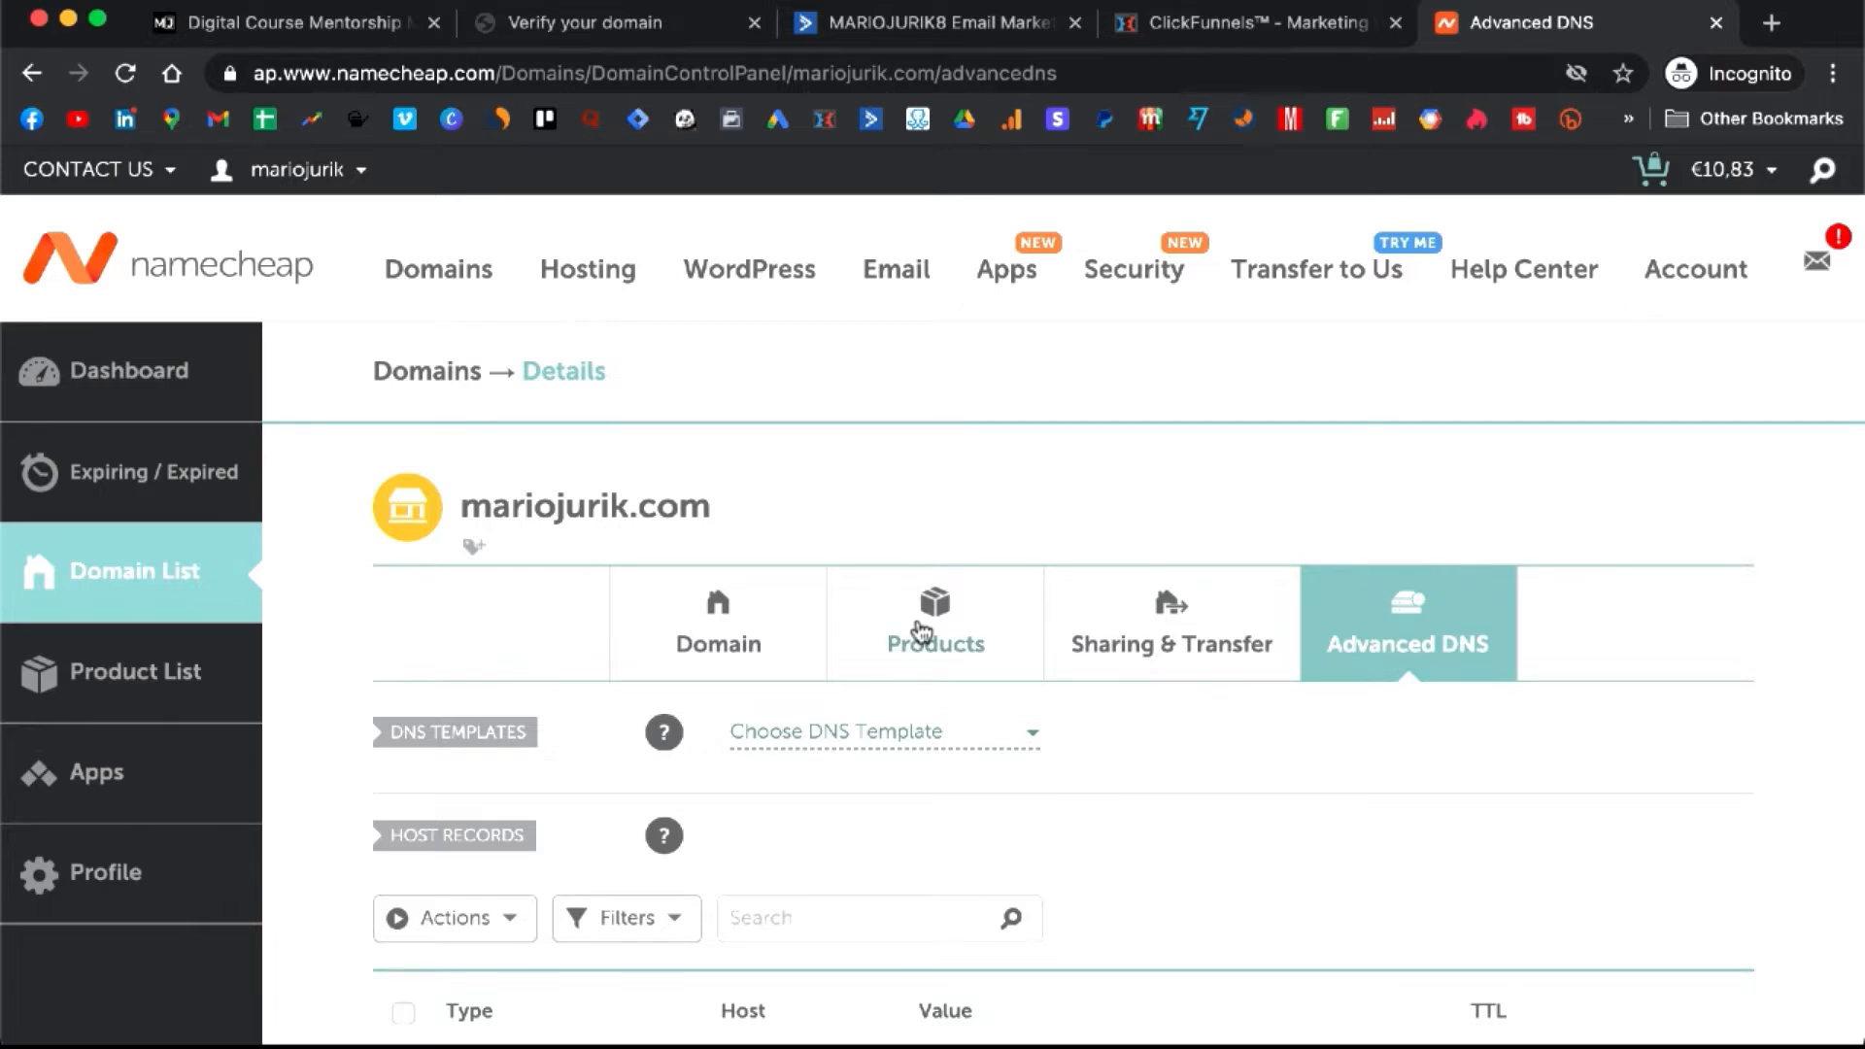
pyautogui.scroll(-5, 923, 626)
pyautogui.scroll(-2, 921, 629)
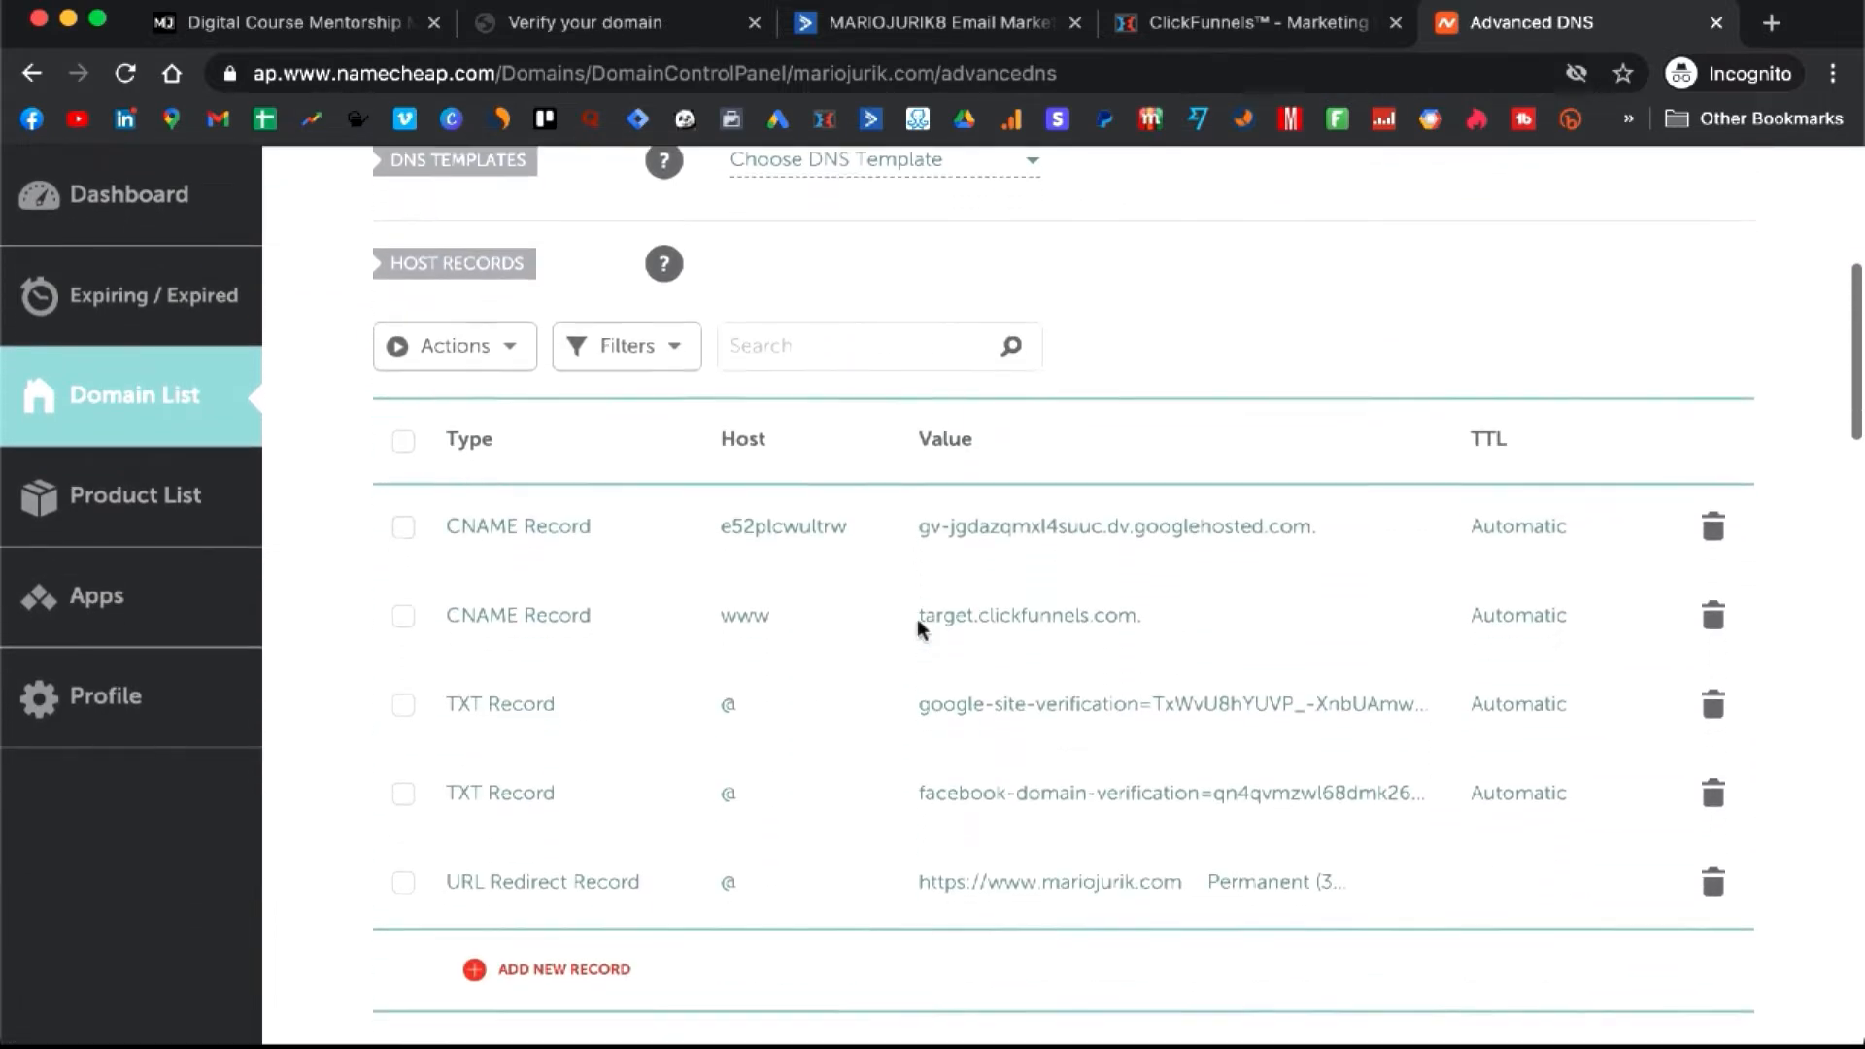
pyautogui.scroll(-1, 917, 621)
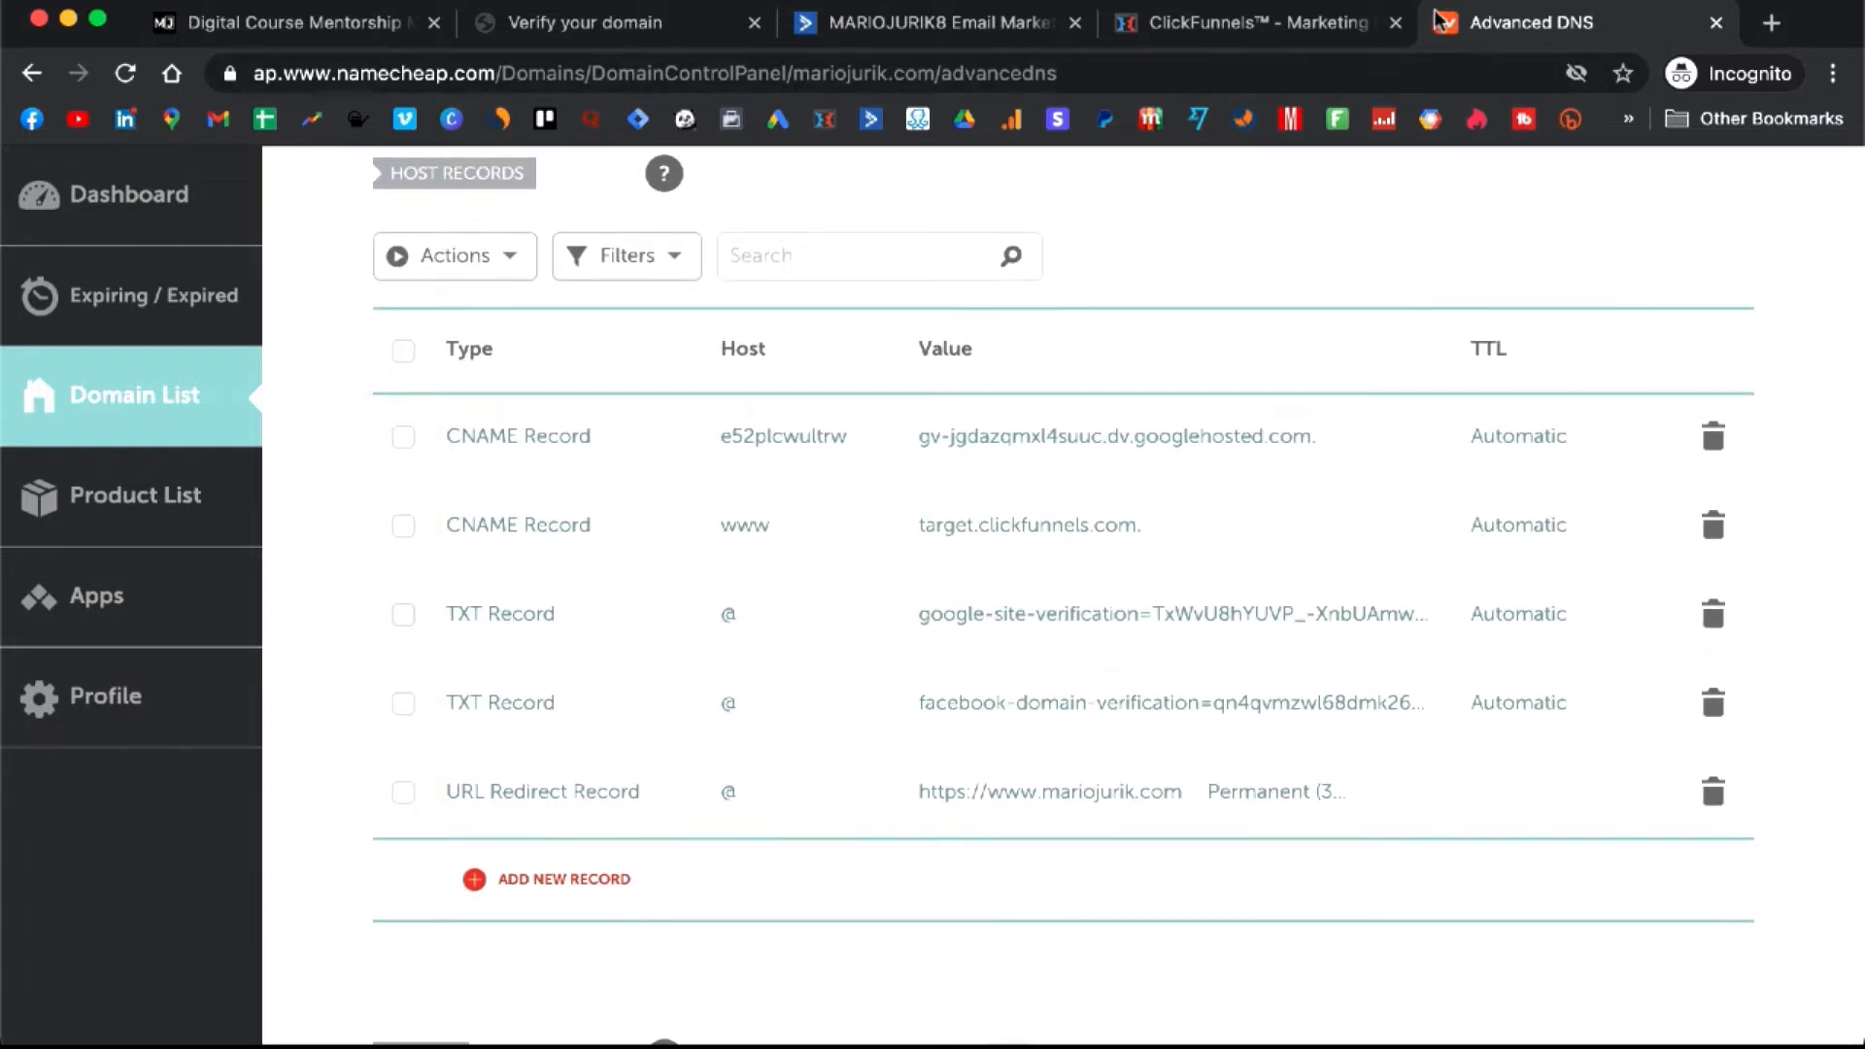
pyautogui.click(621, 29)
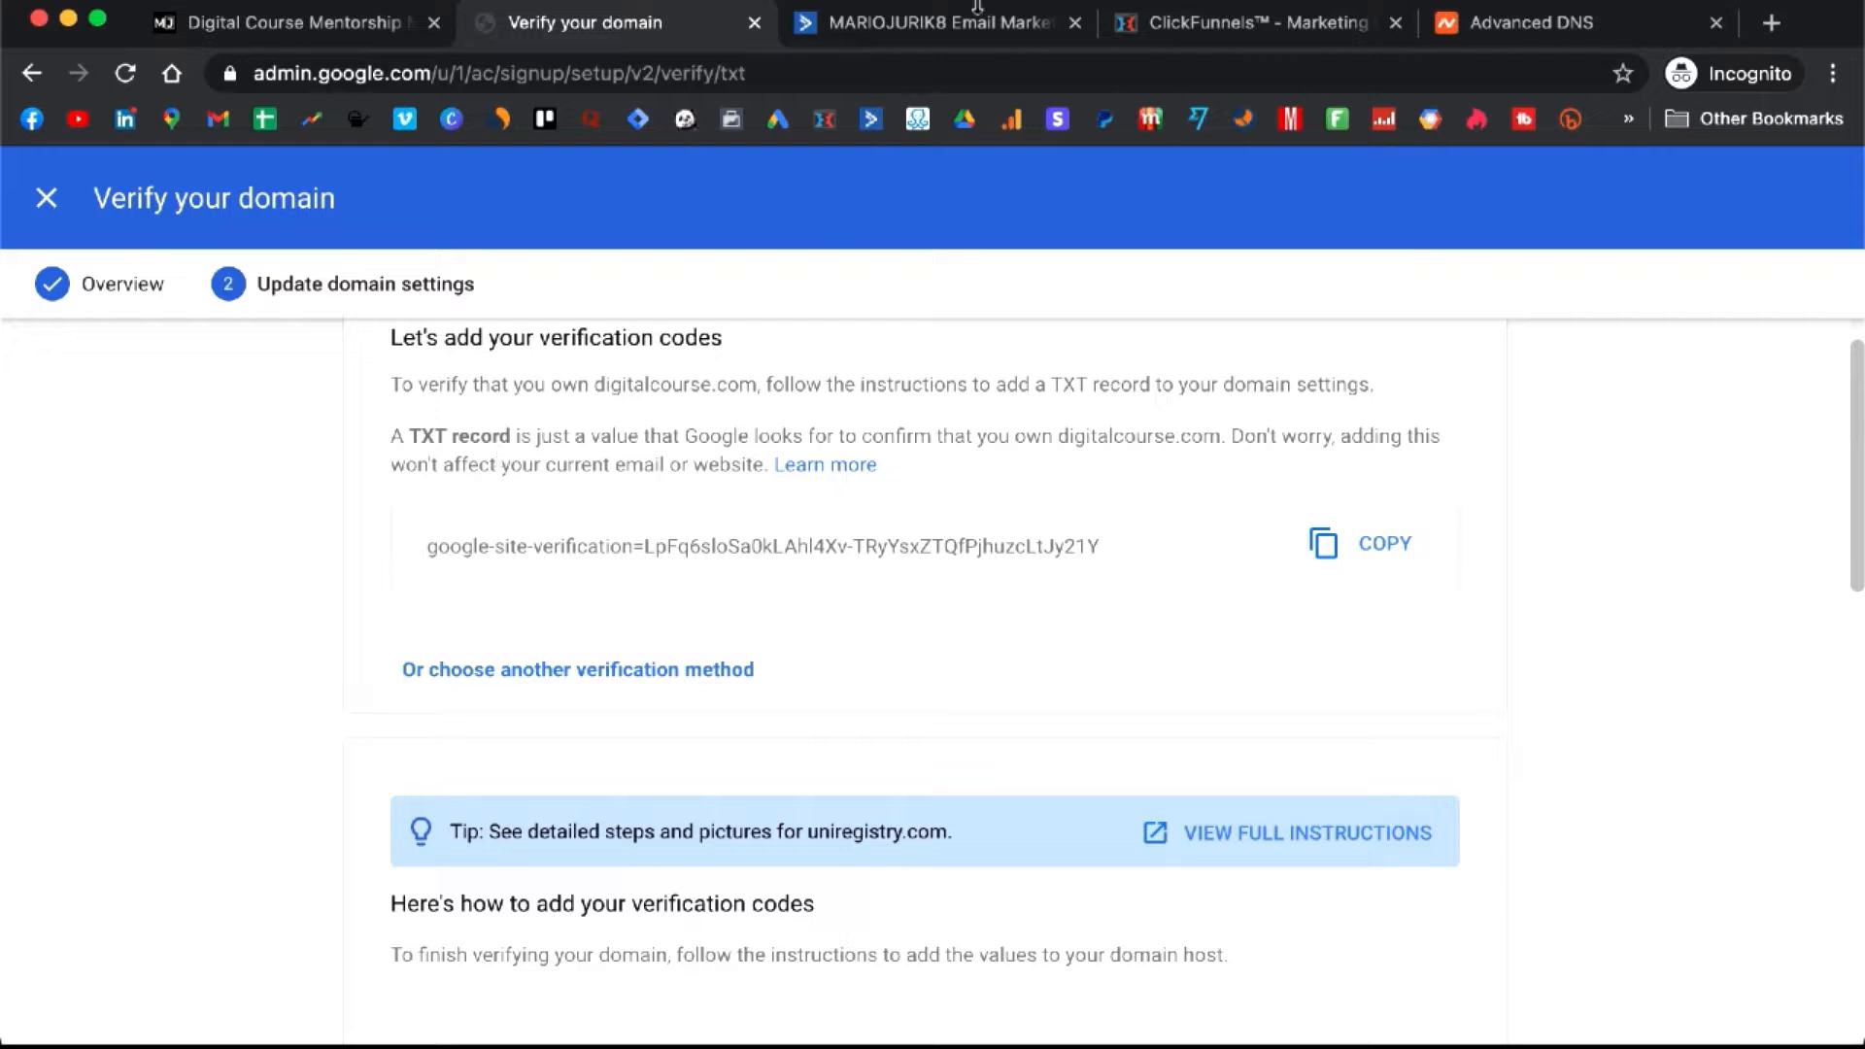
pyautogui.moveTo(1501, 11); pyautogui.dragTo(913, 24)
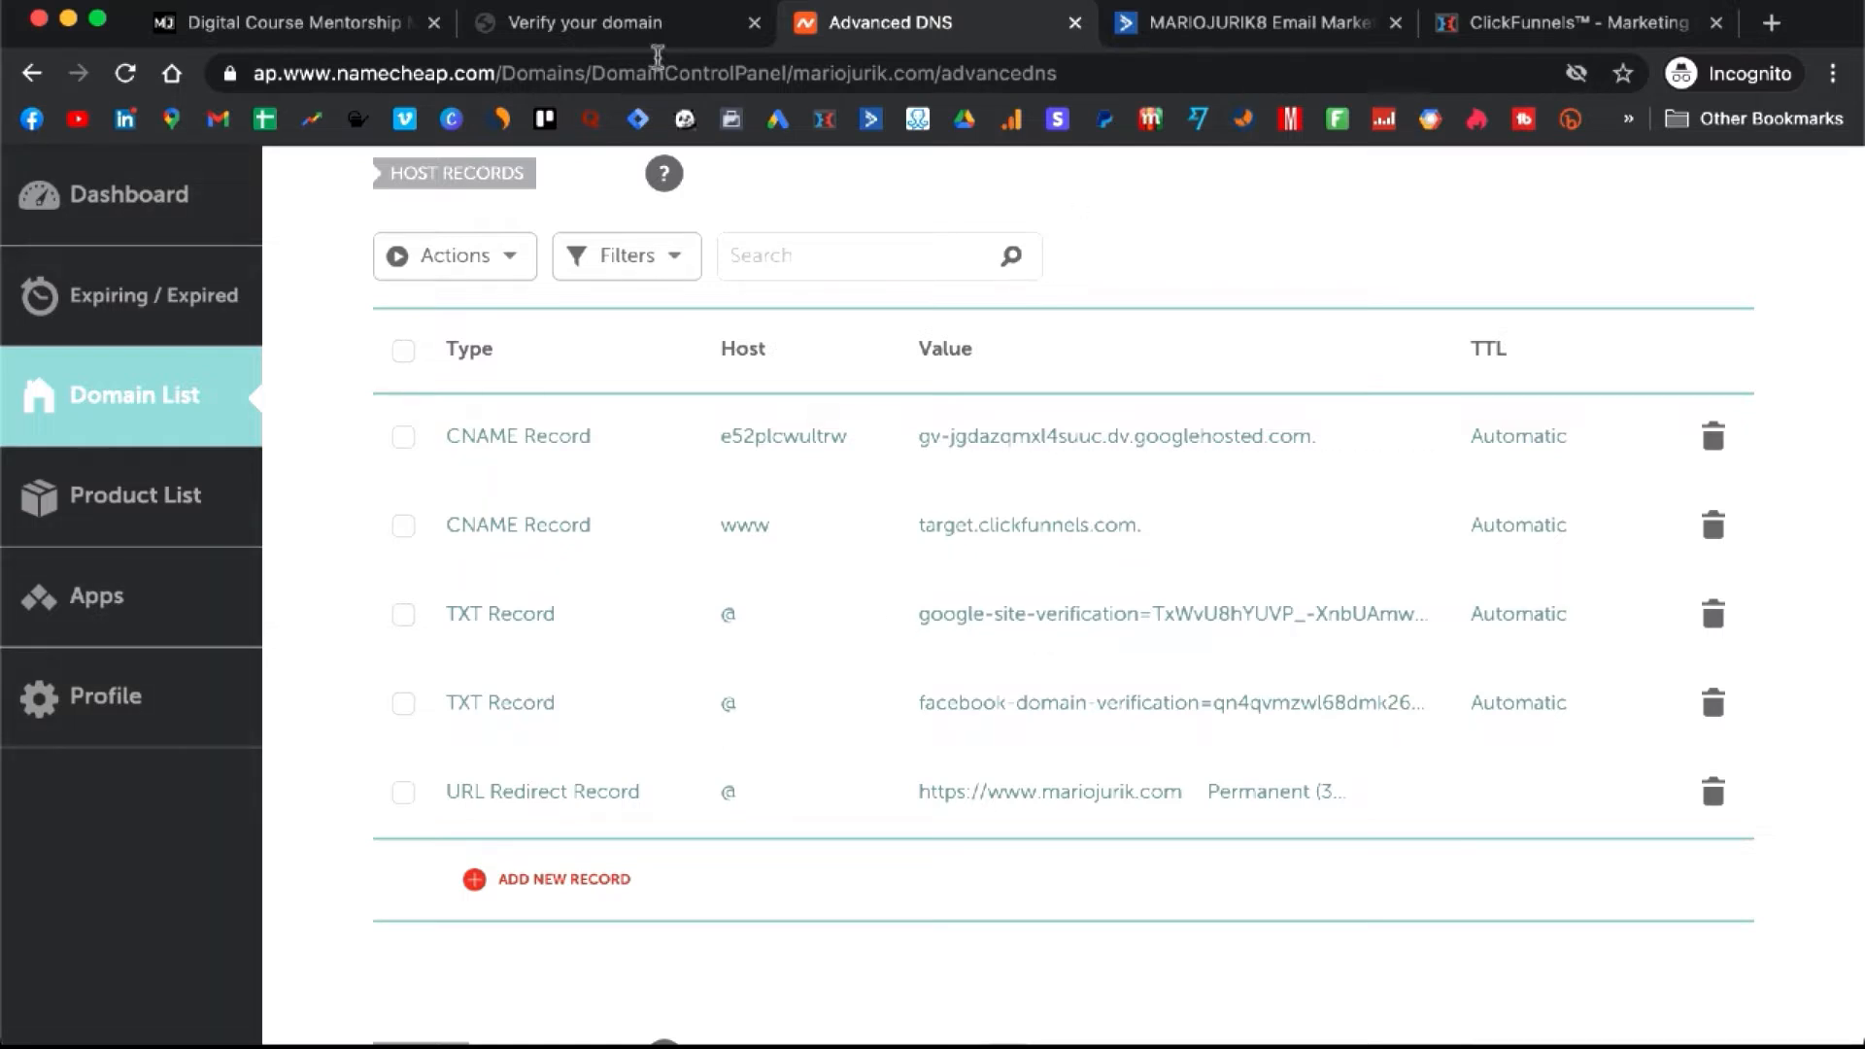
# - Compare Google's TXT setup steps with the Namecheap records, then run Verify My Domain for digitalcourse.com
pyautogui.click(615, 29)
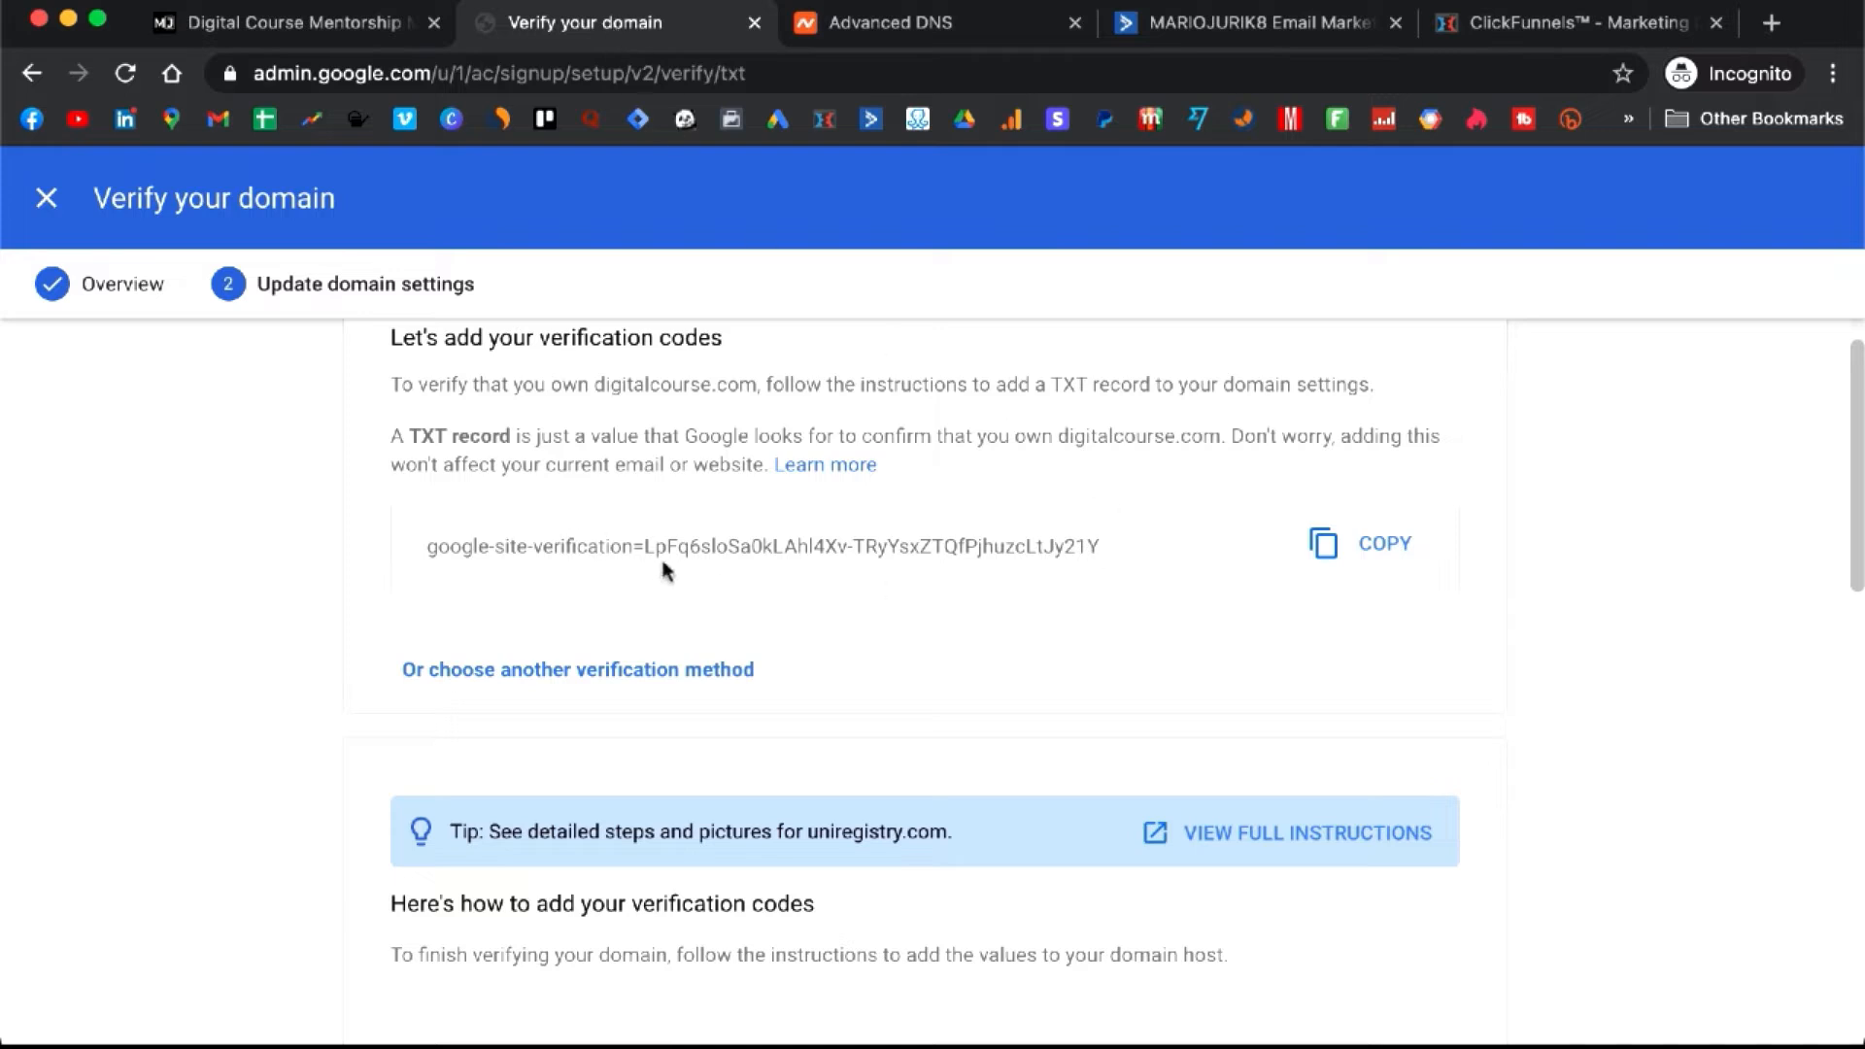
pyautogui.click(892, 30)
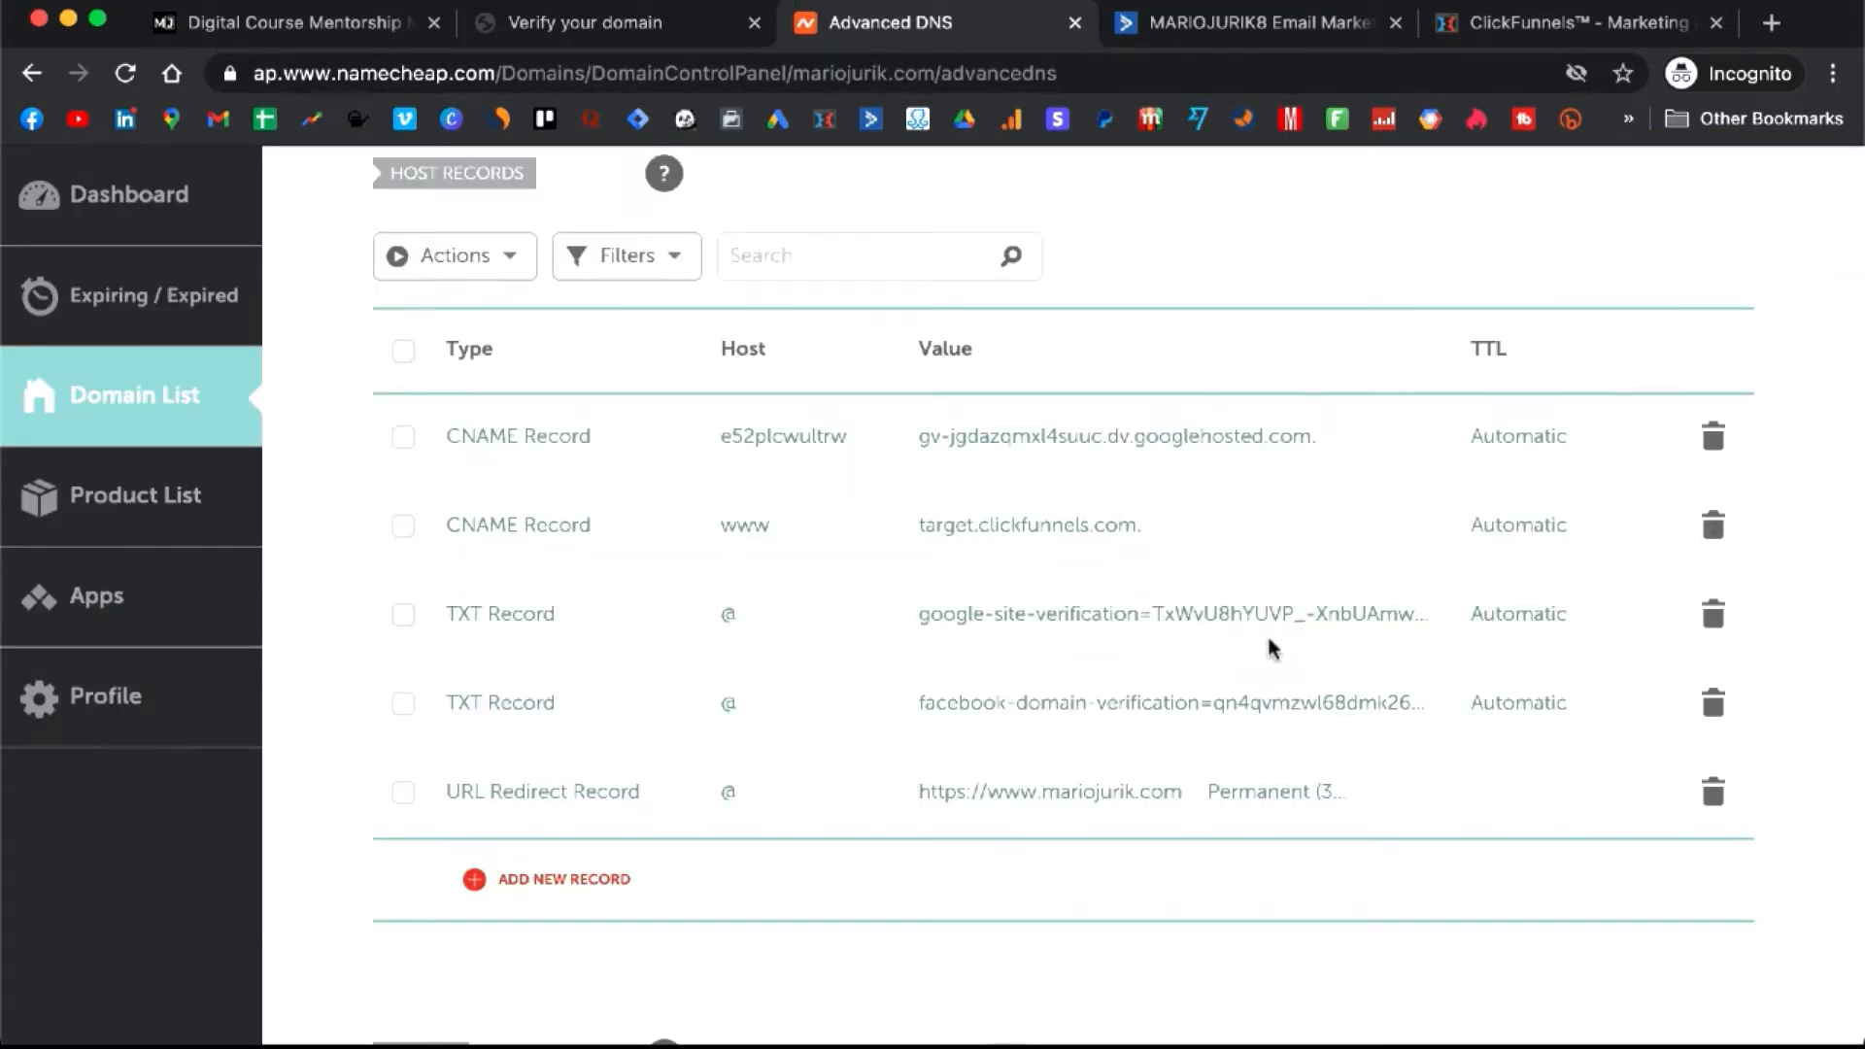
pyautogui.click(573, 29)
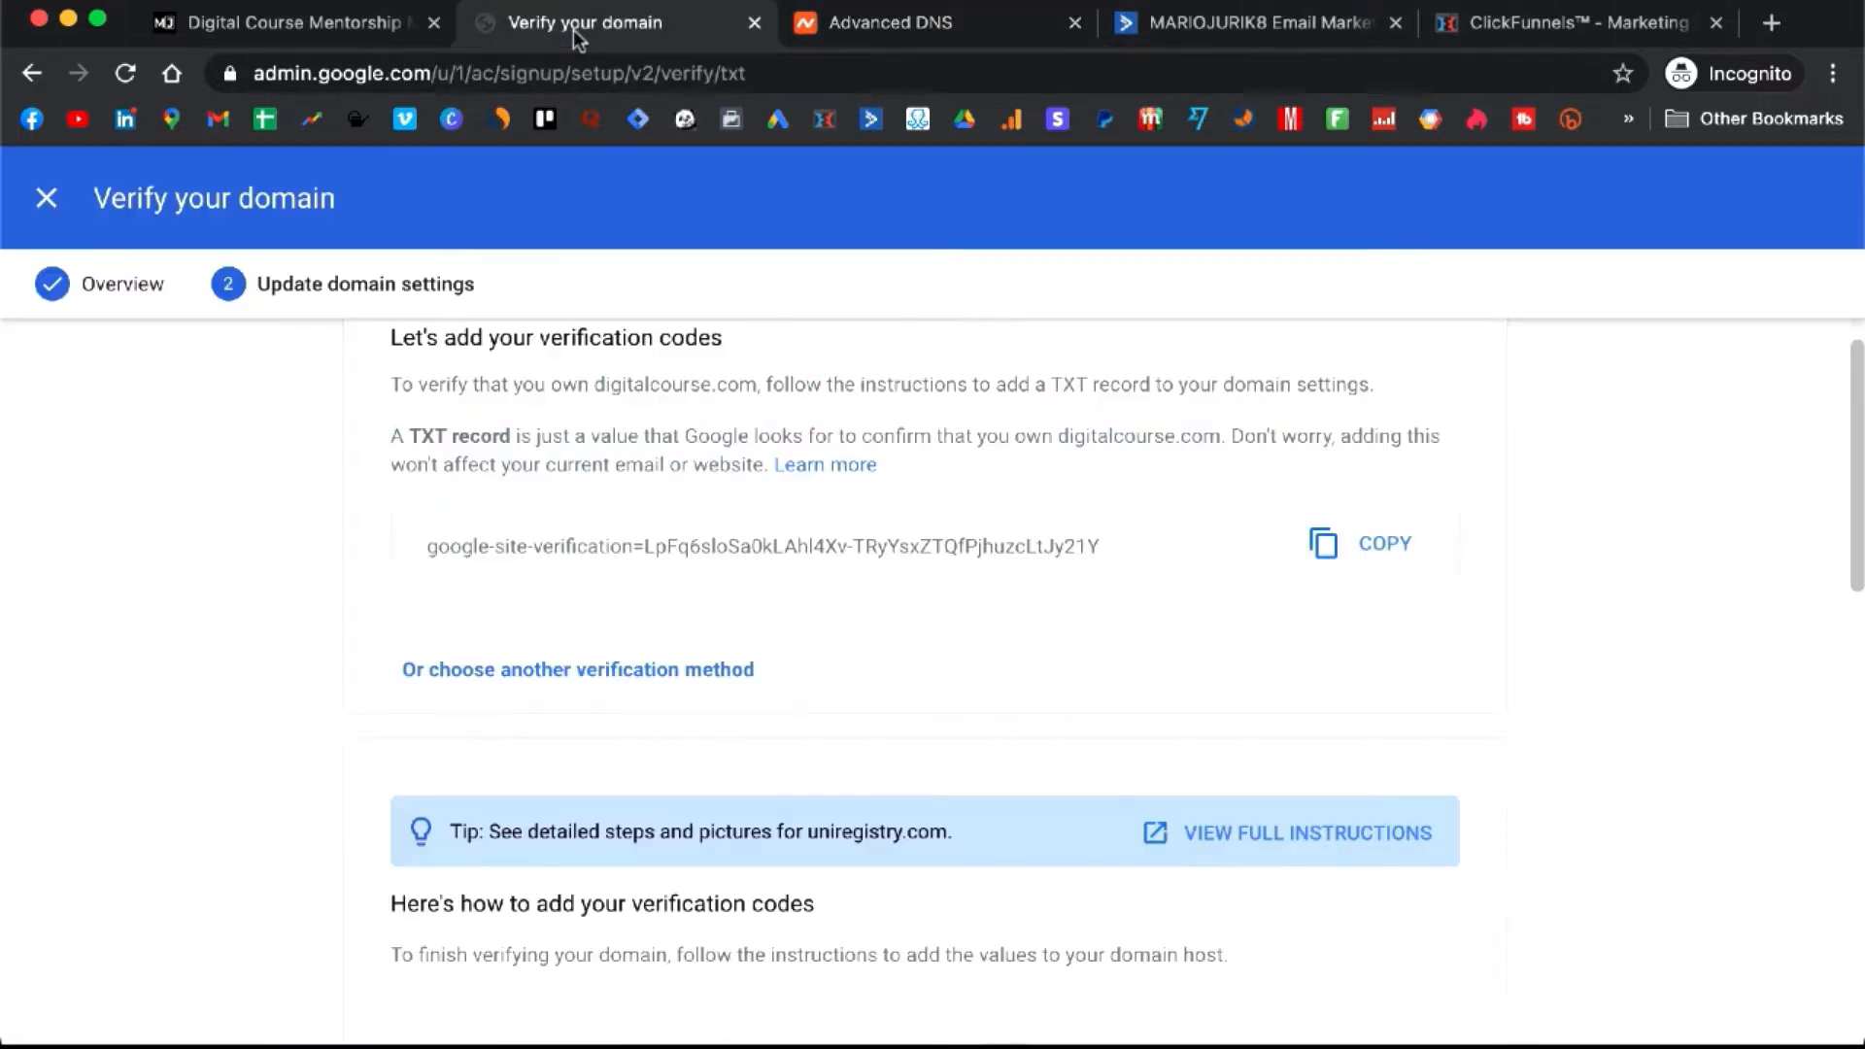
pyautogui.scroll(-4, 719, 562)
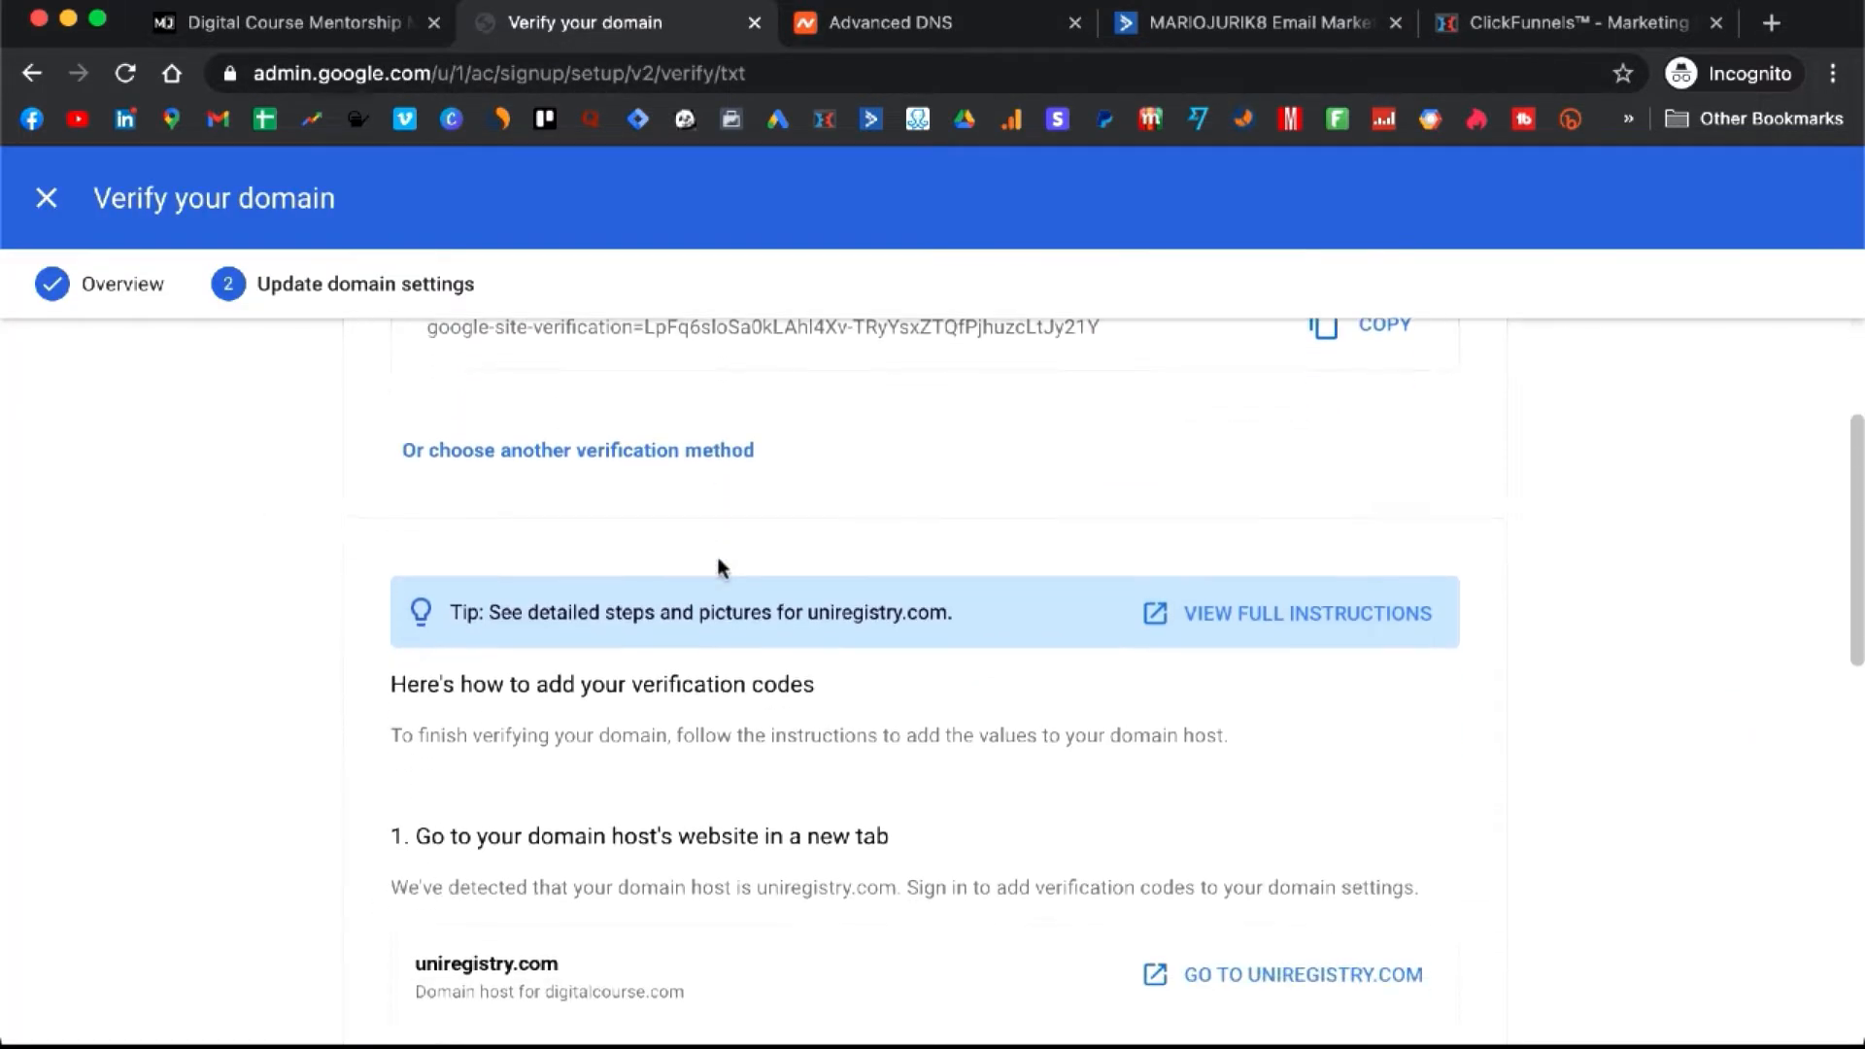
pyautogui.scroll(-3, 719, 560)
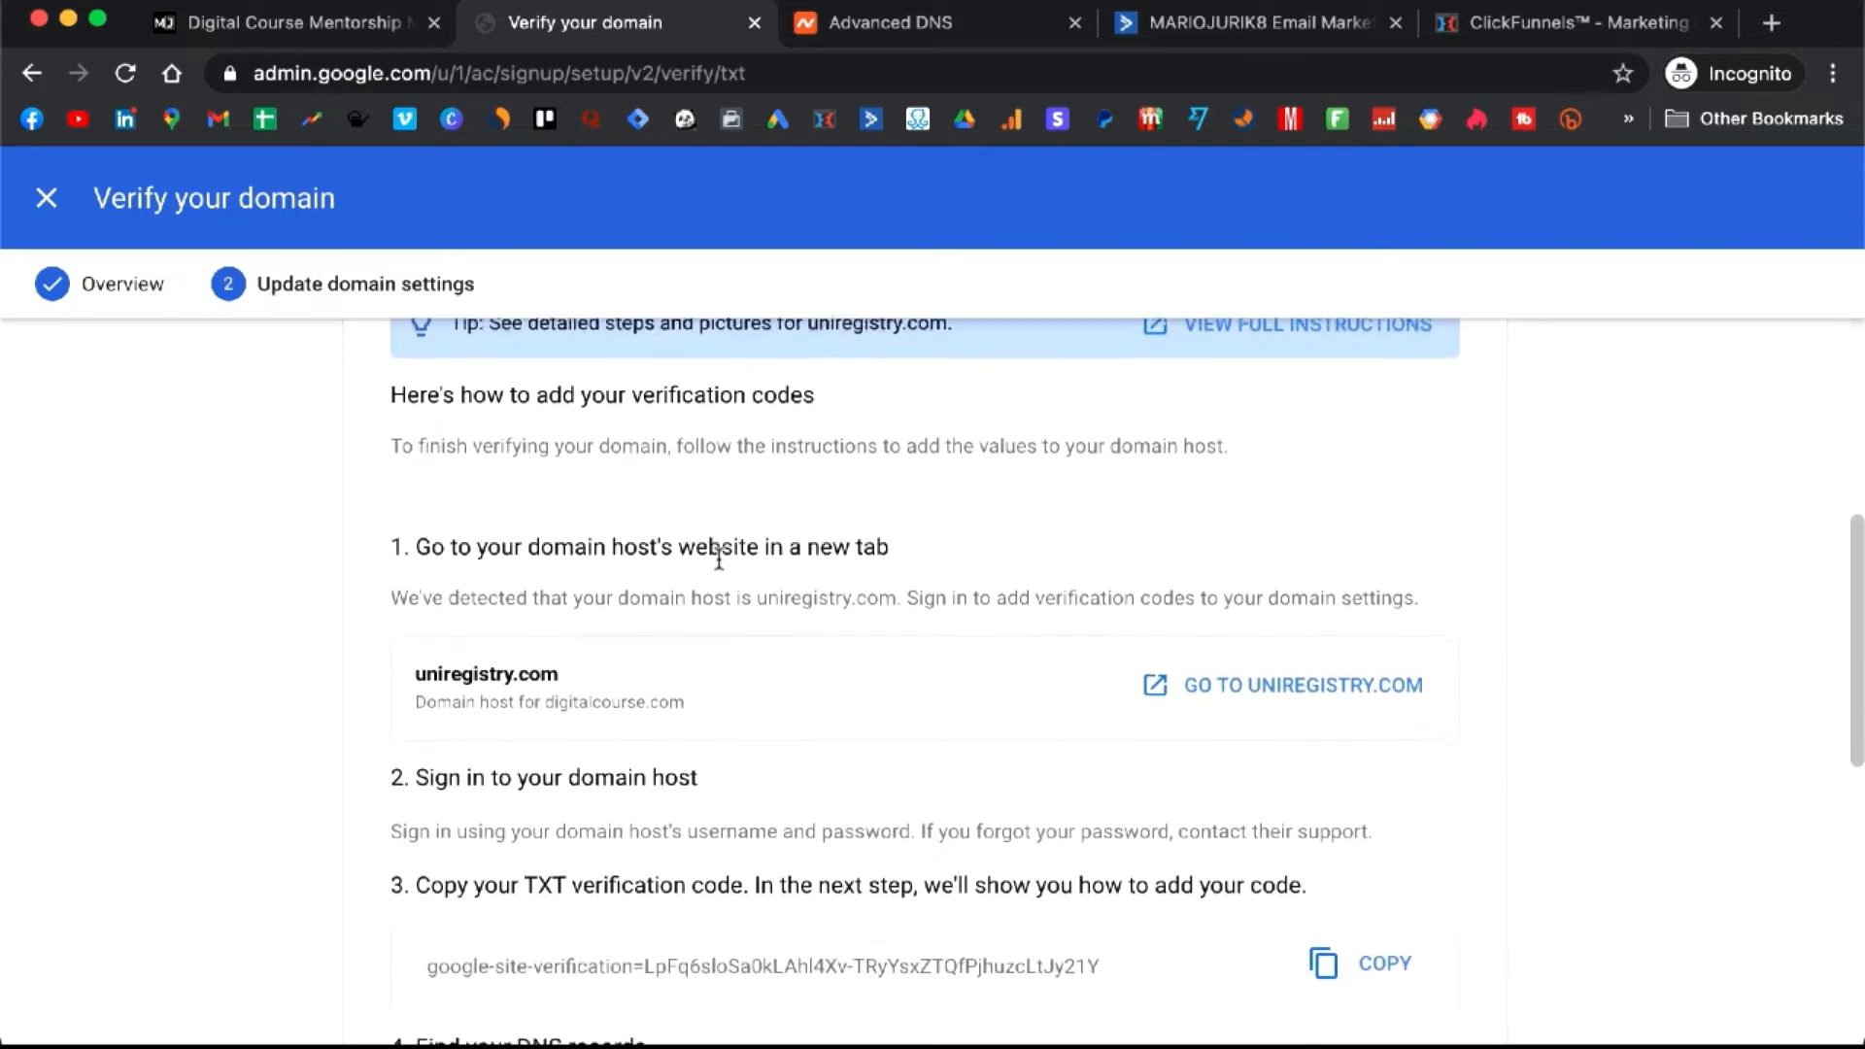
pyautogui.scroll(1, 718, 563)
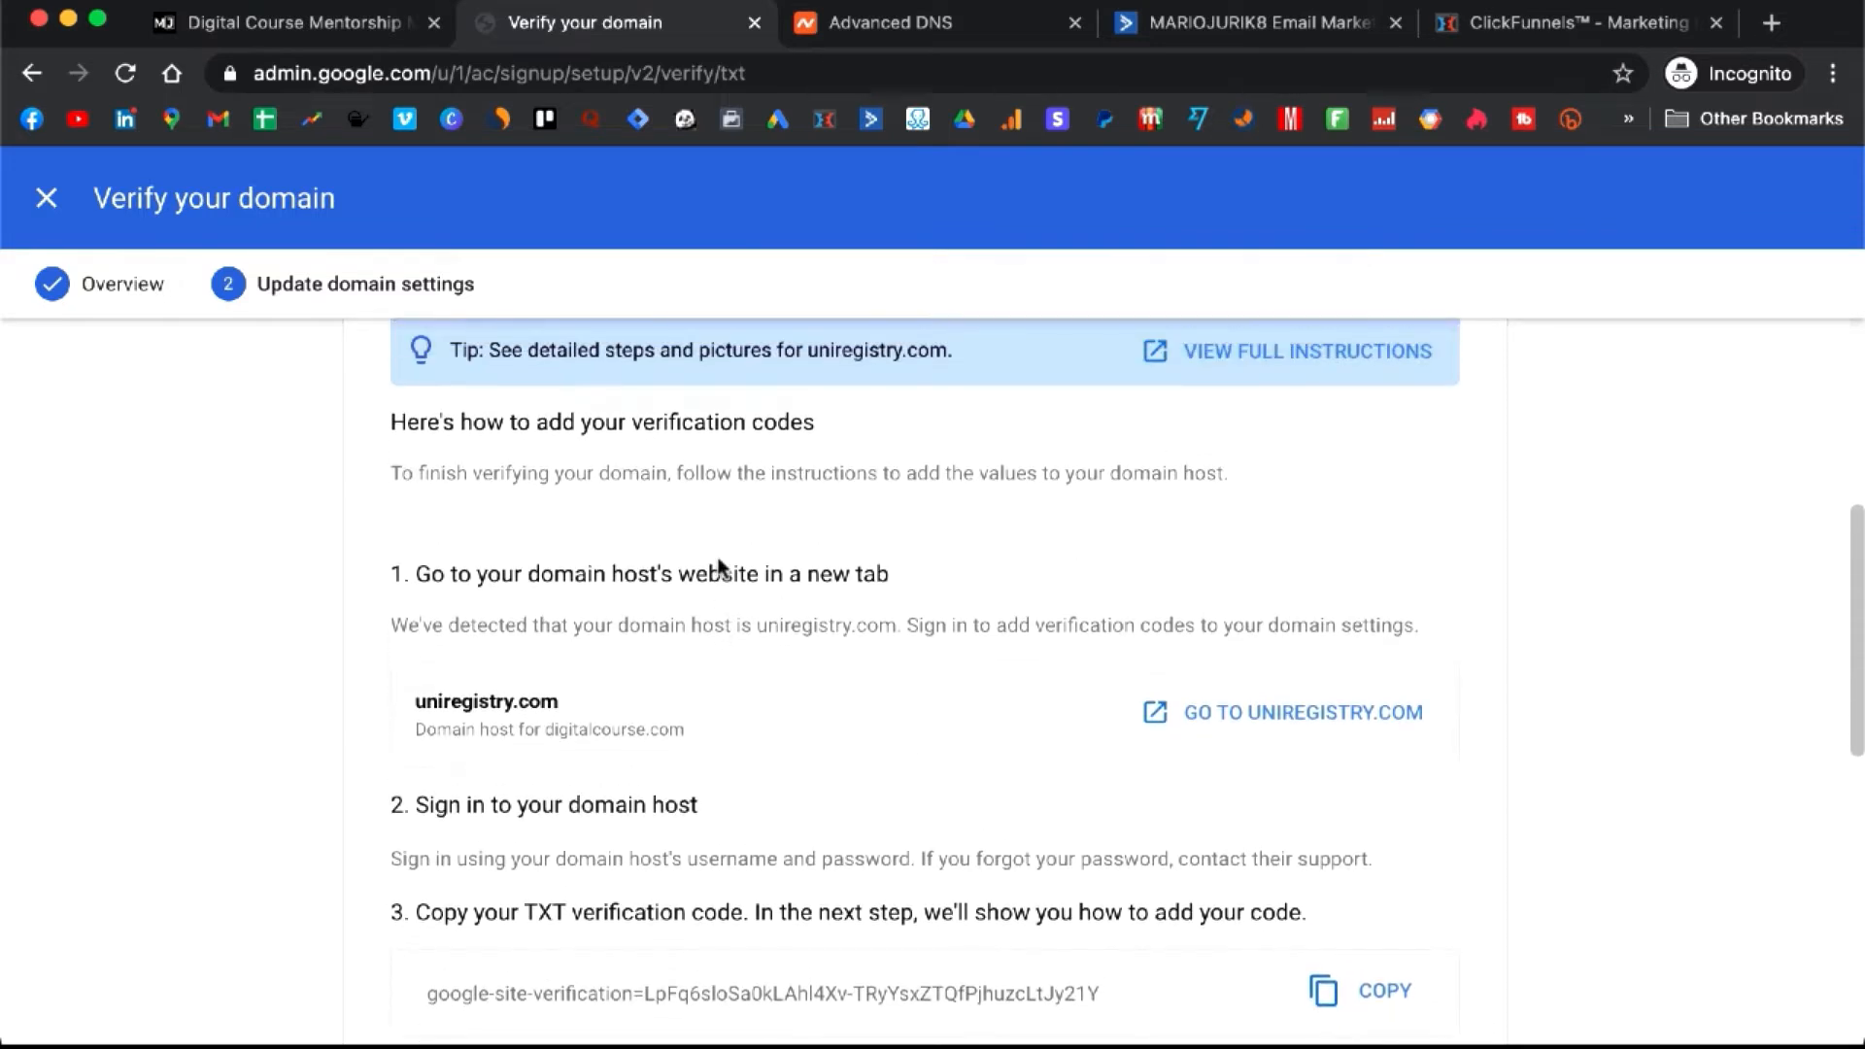
pyautogui.scroll(-3, 719, 564)
pyautogui.scroll(-3, 719, 562)
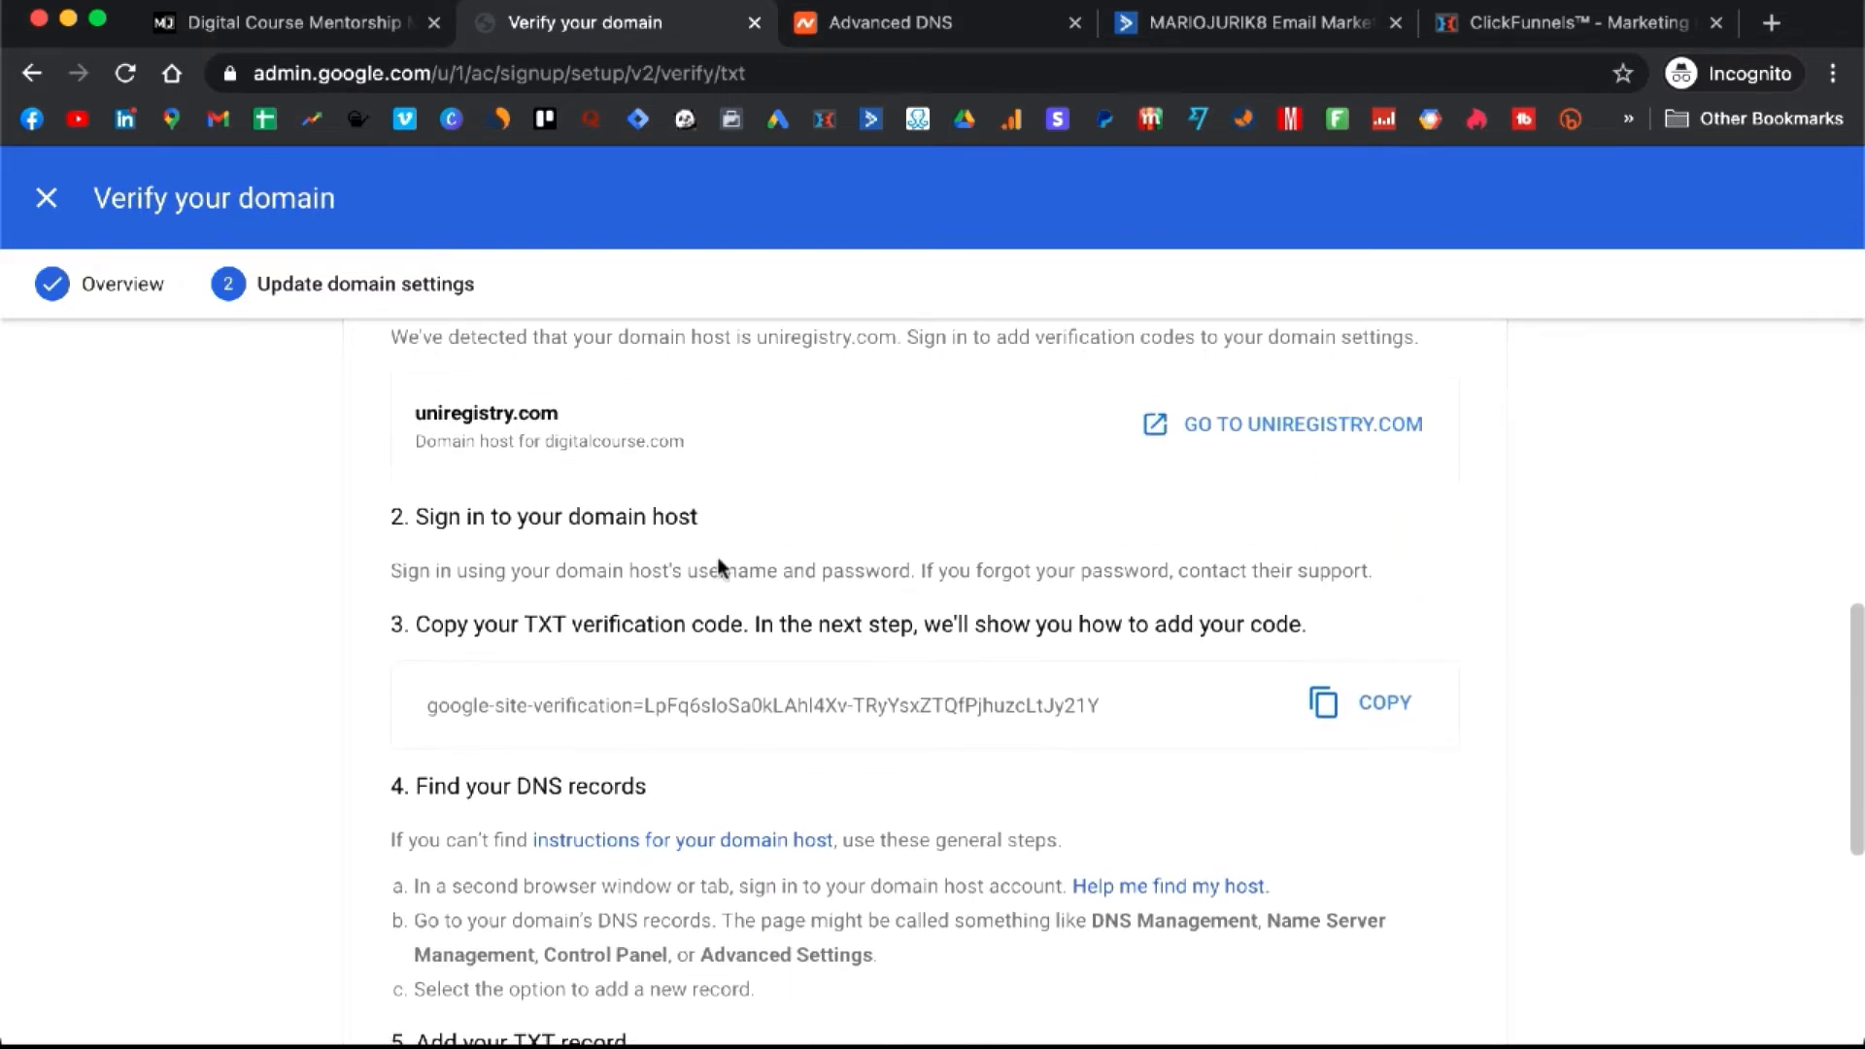
pyautogui.scroll(-3, 719, 568)
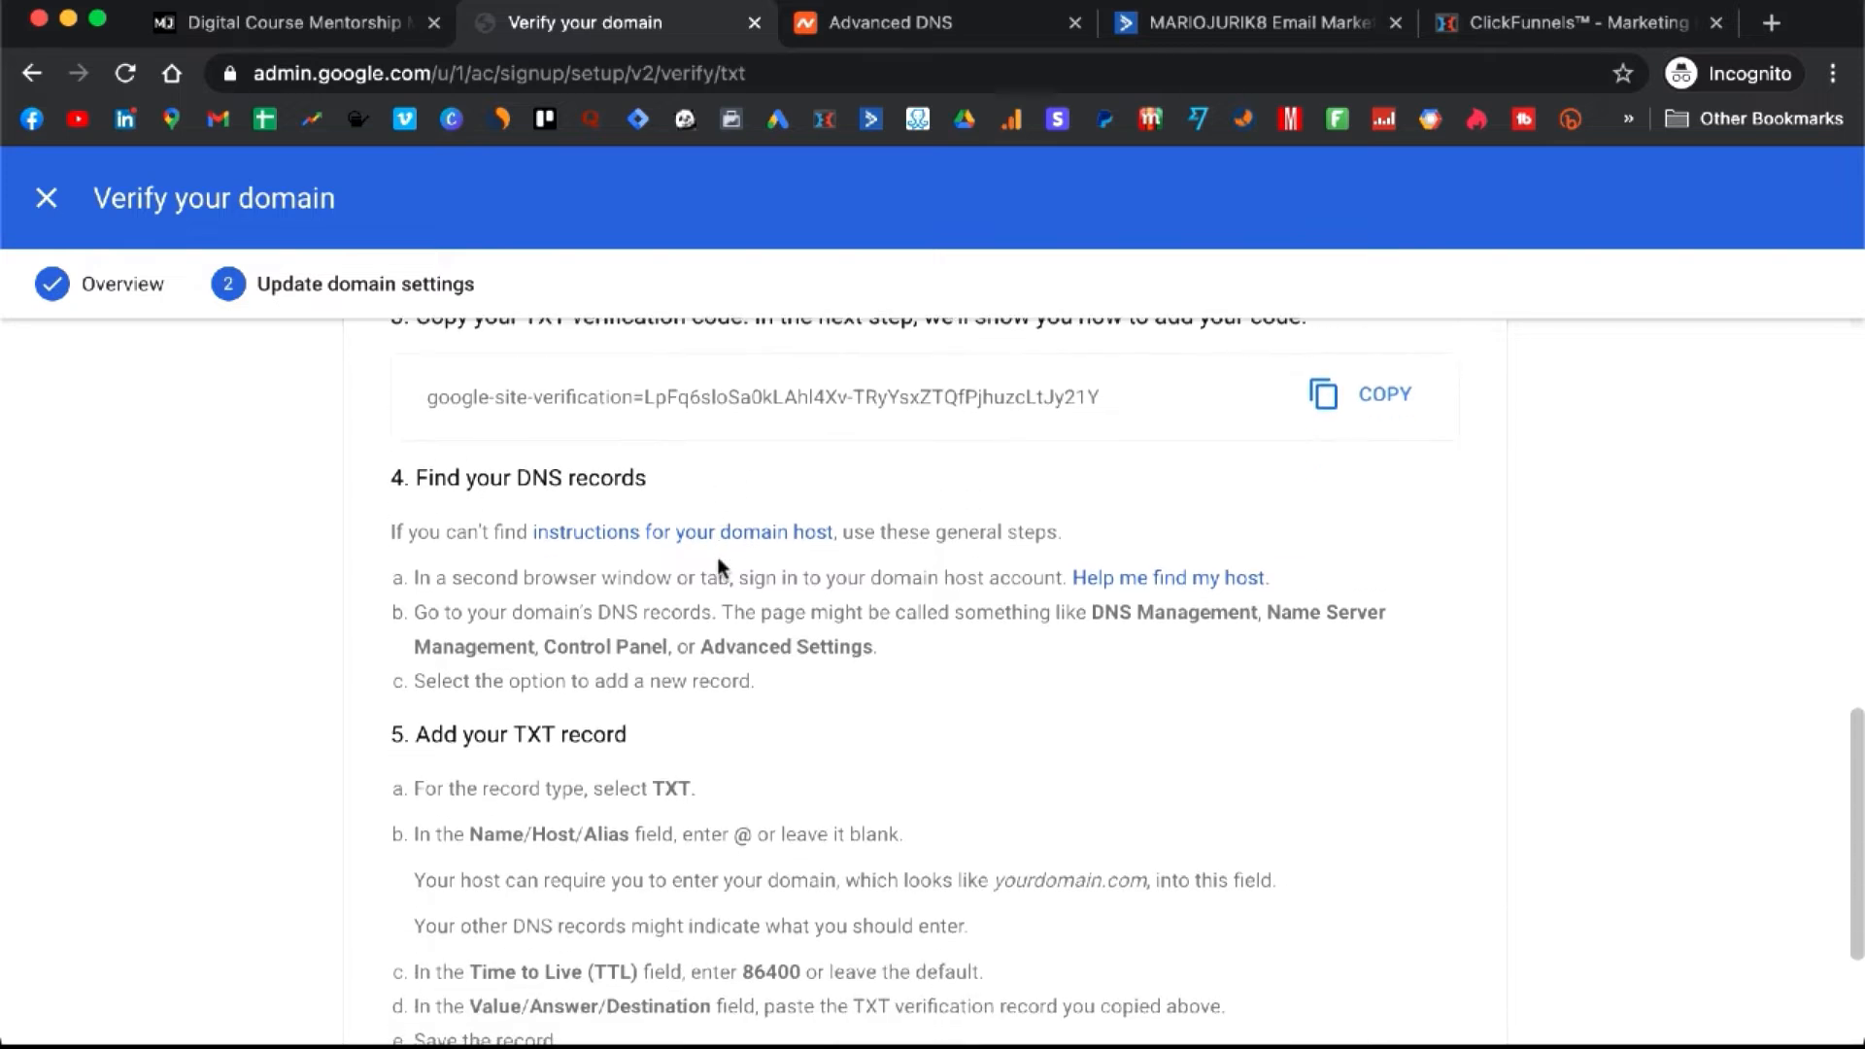
pyautogui.scroll(-3, 719, 566)
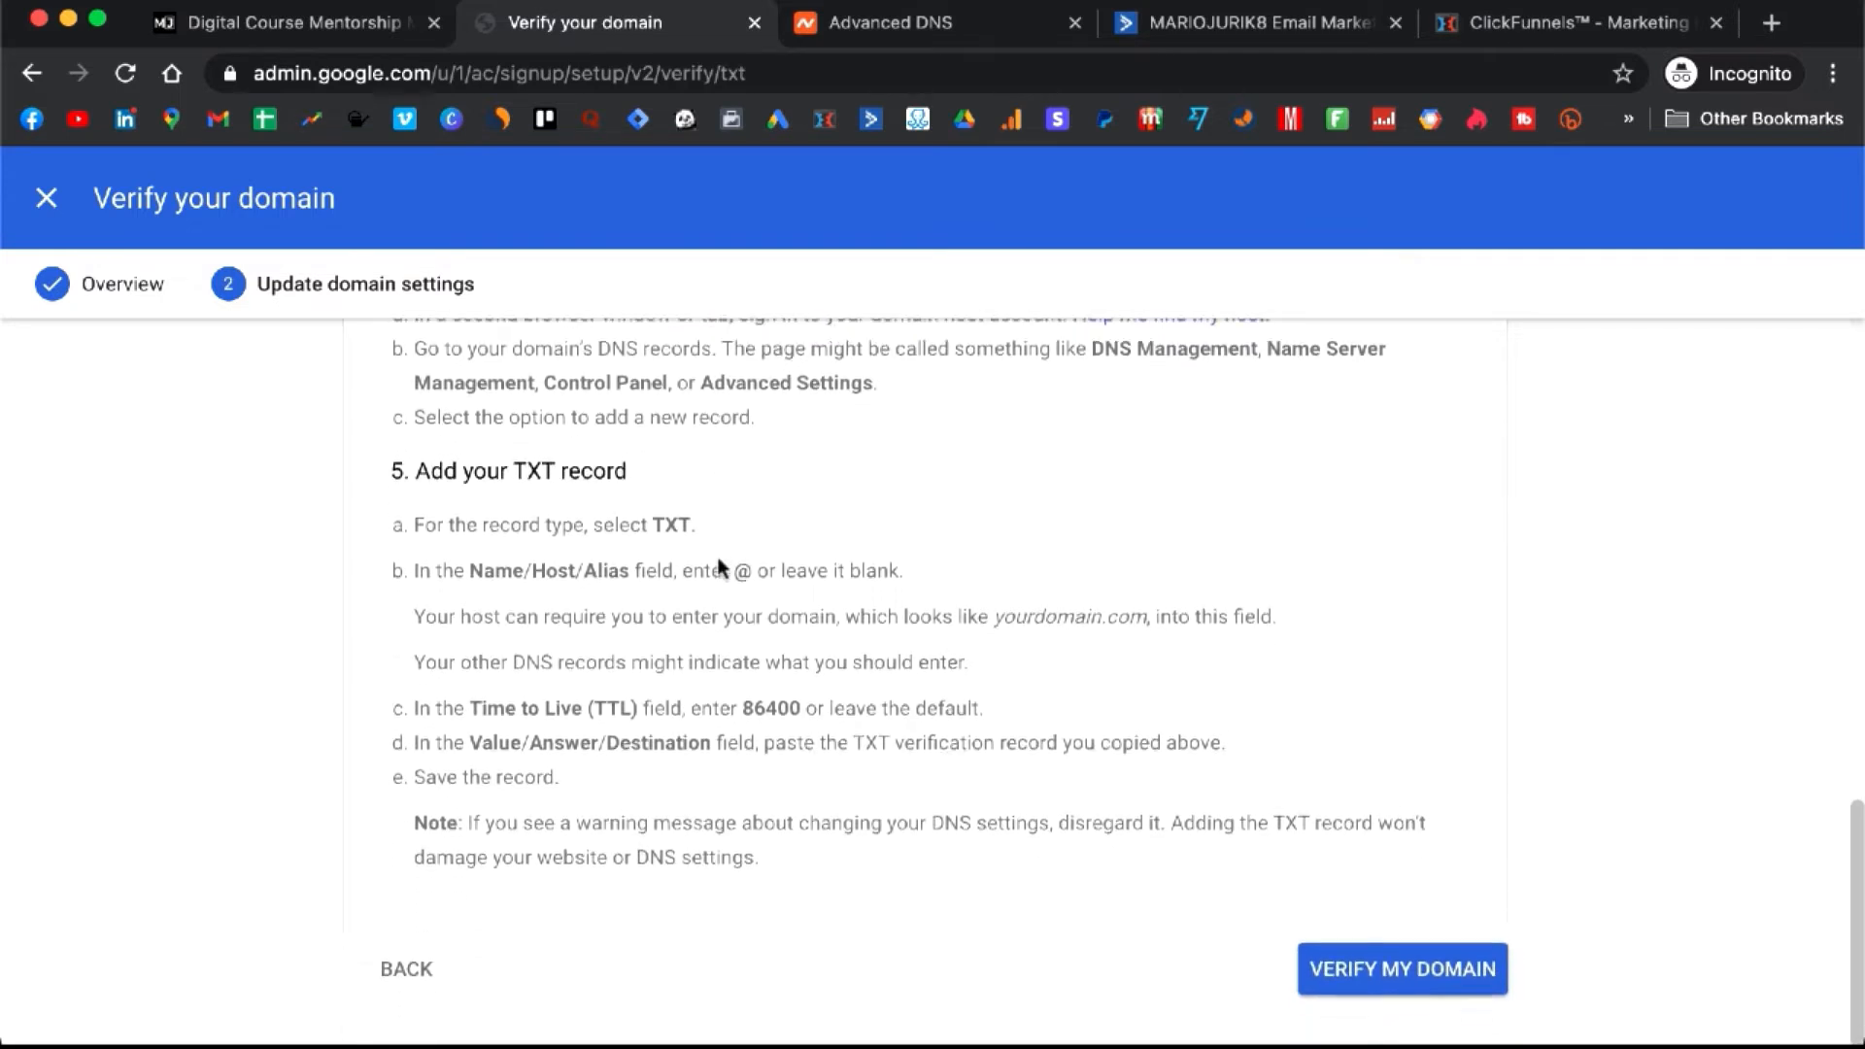
pyautogui.click(1401, 738)
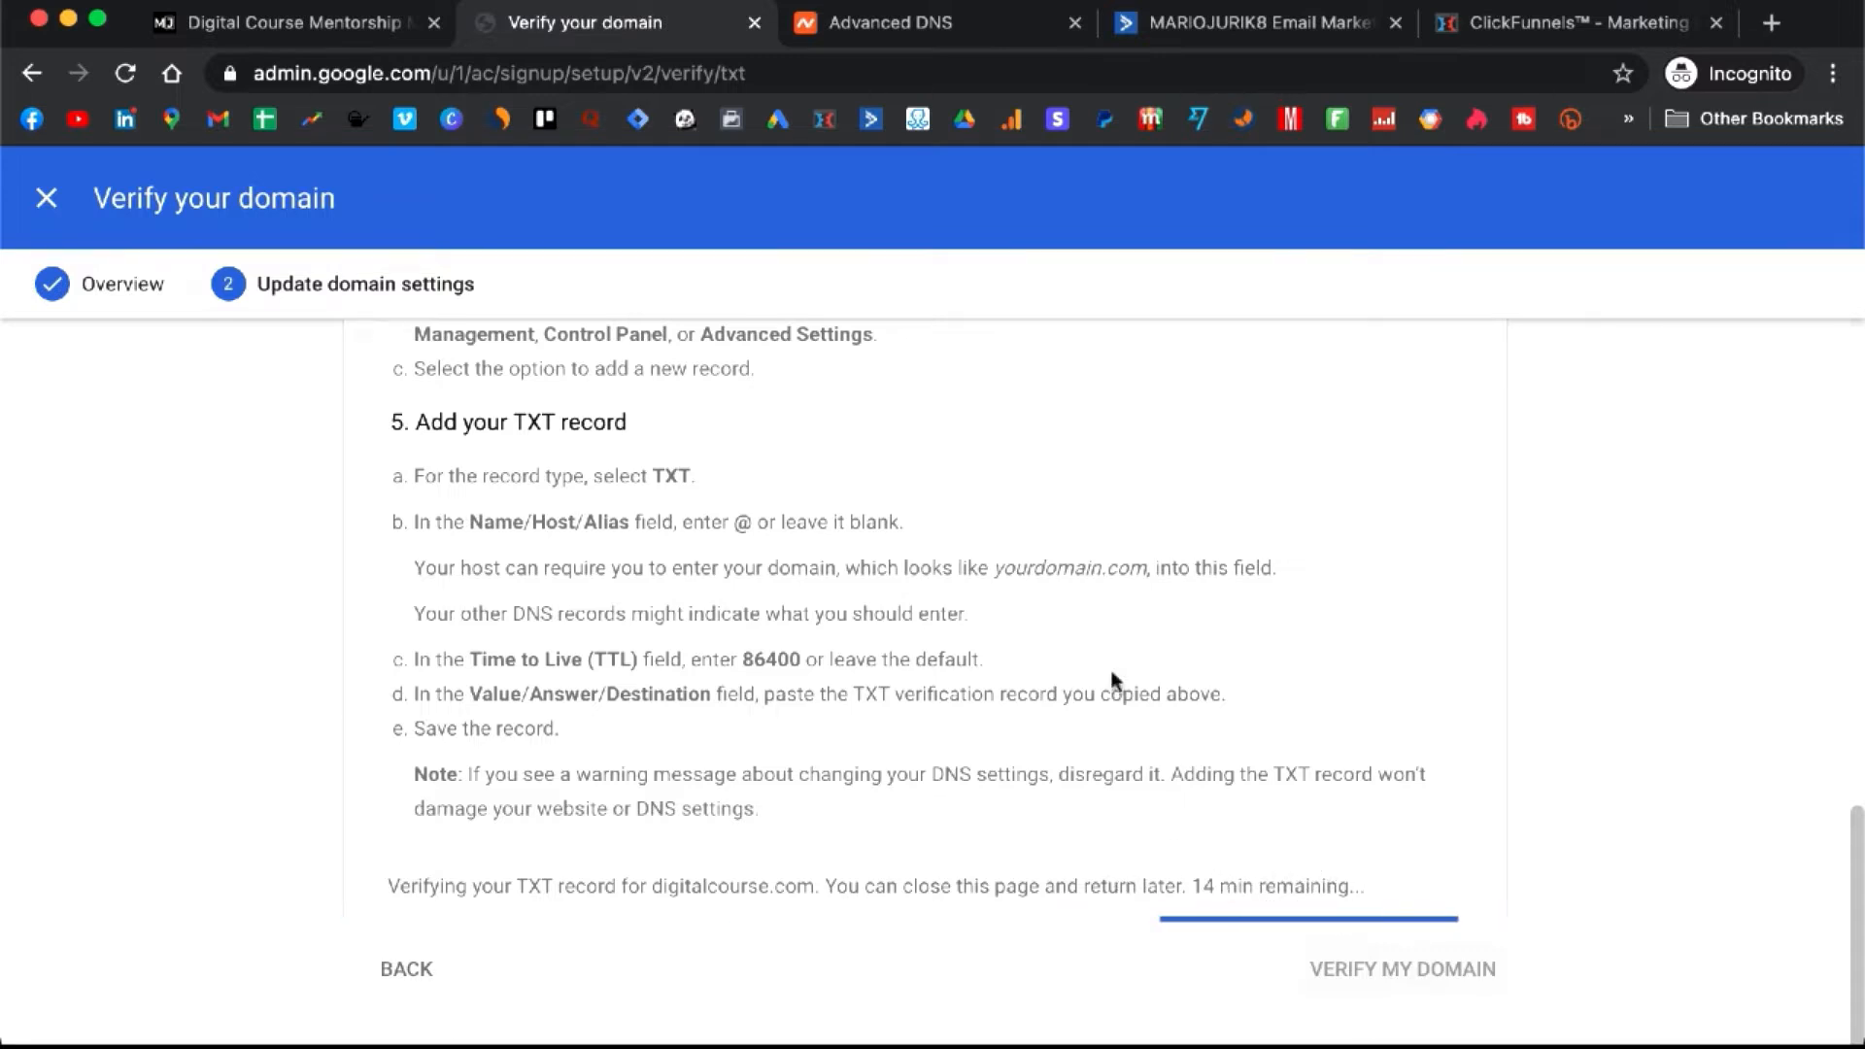
pyautogui.click(944, 30)
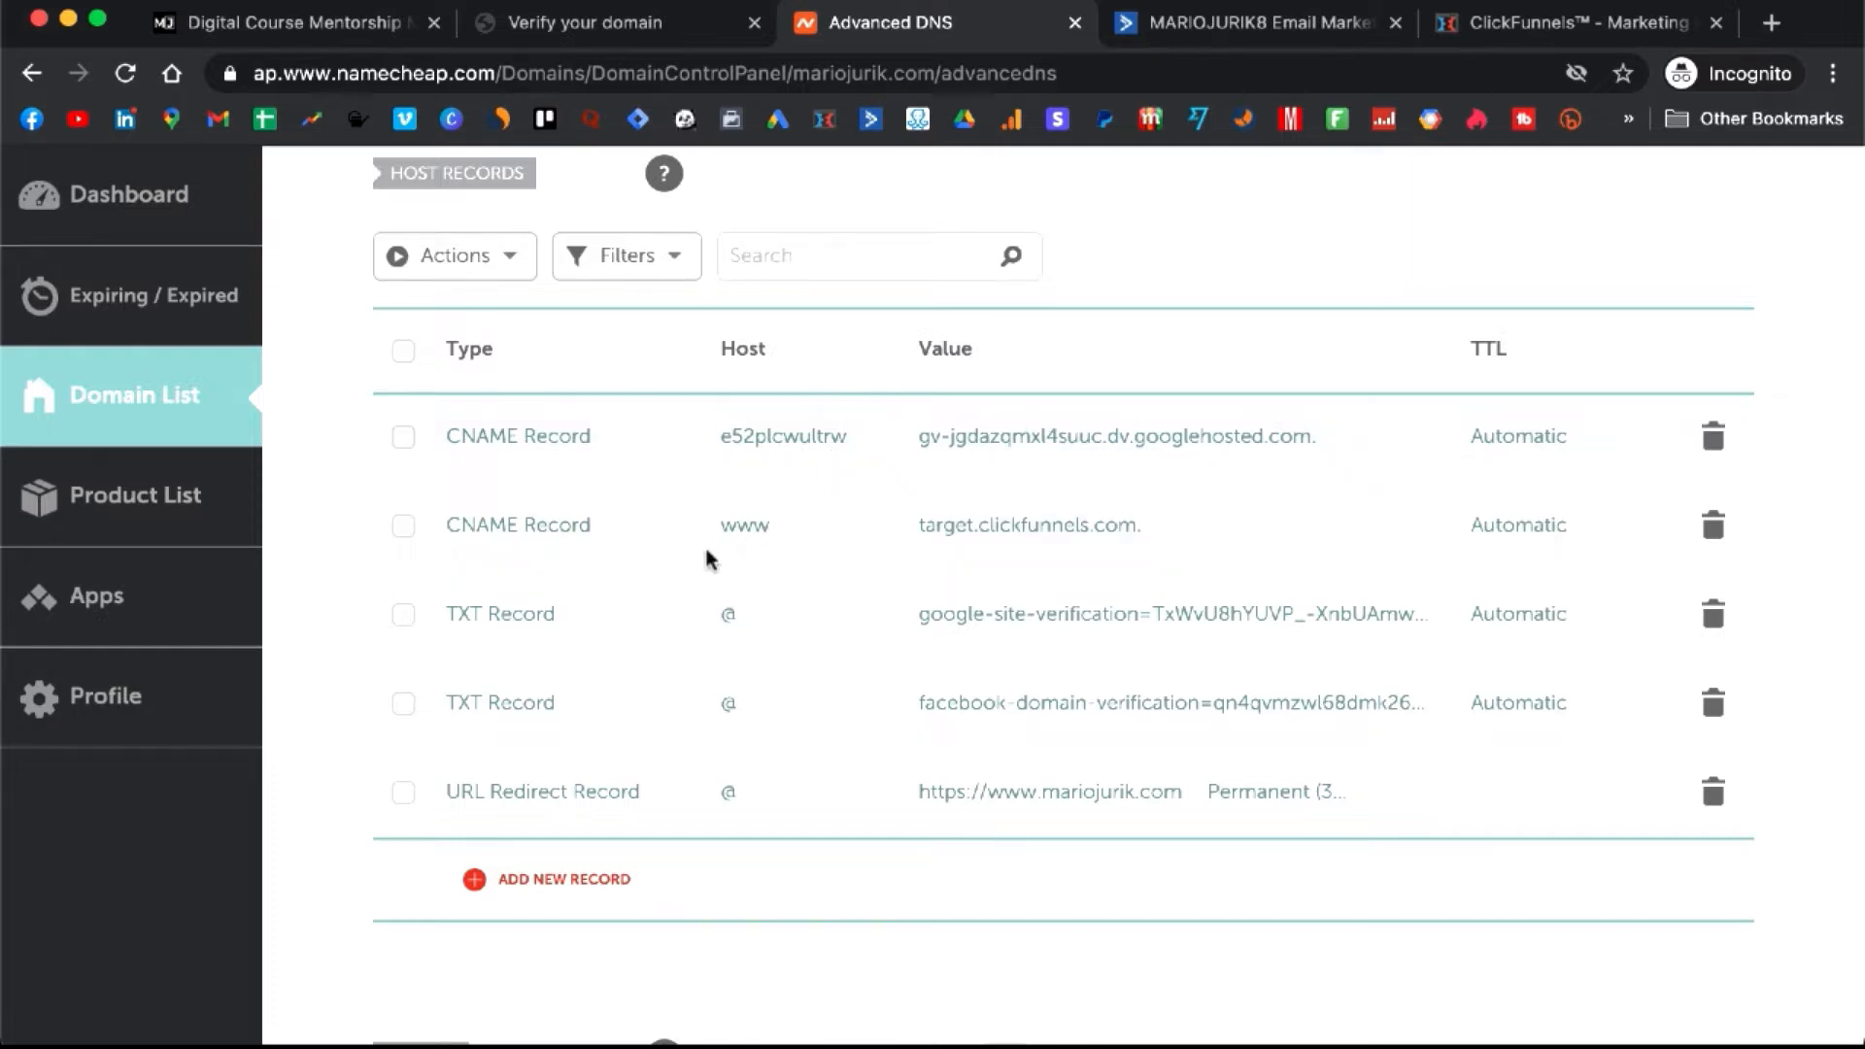
pyautogui.scroll(-5, 709, 559)
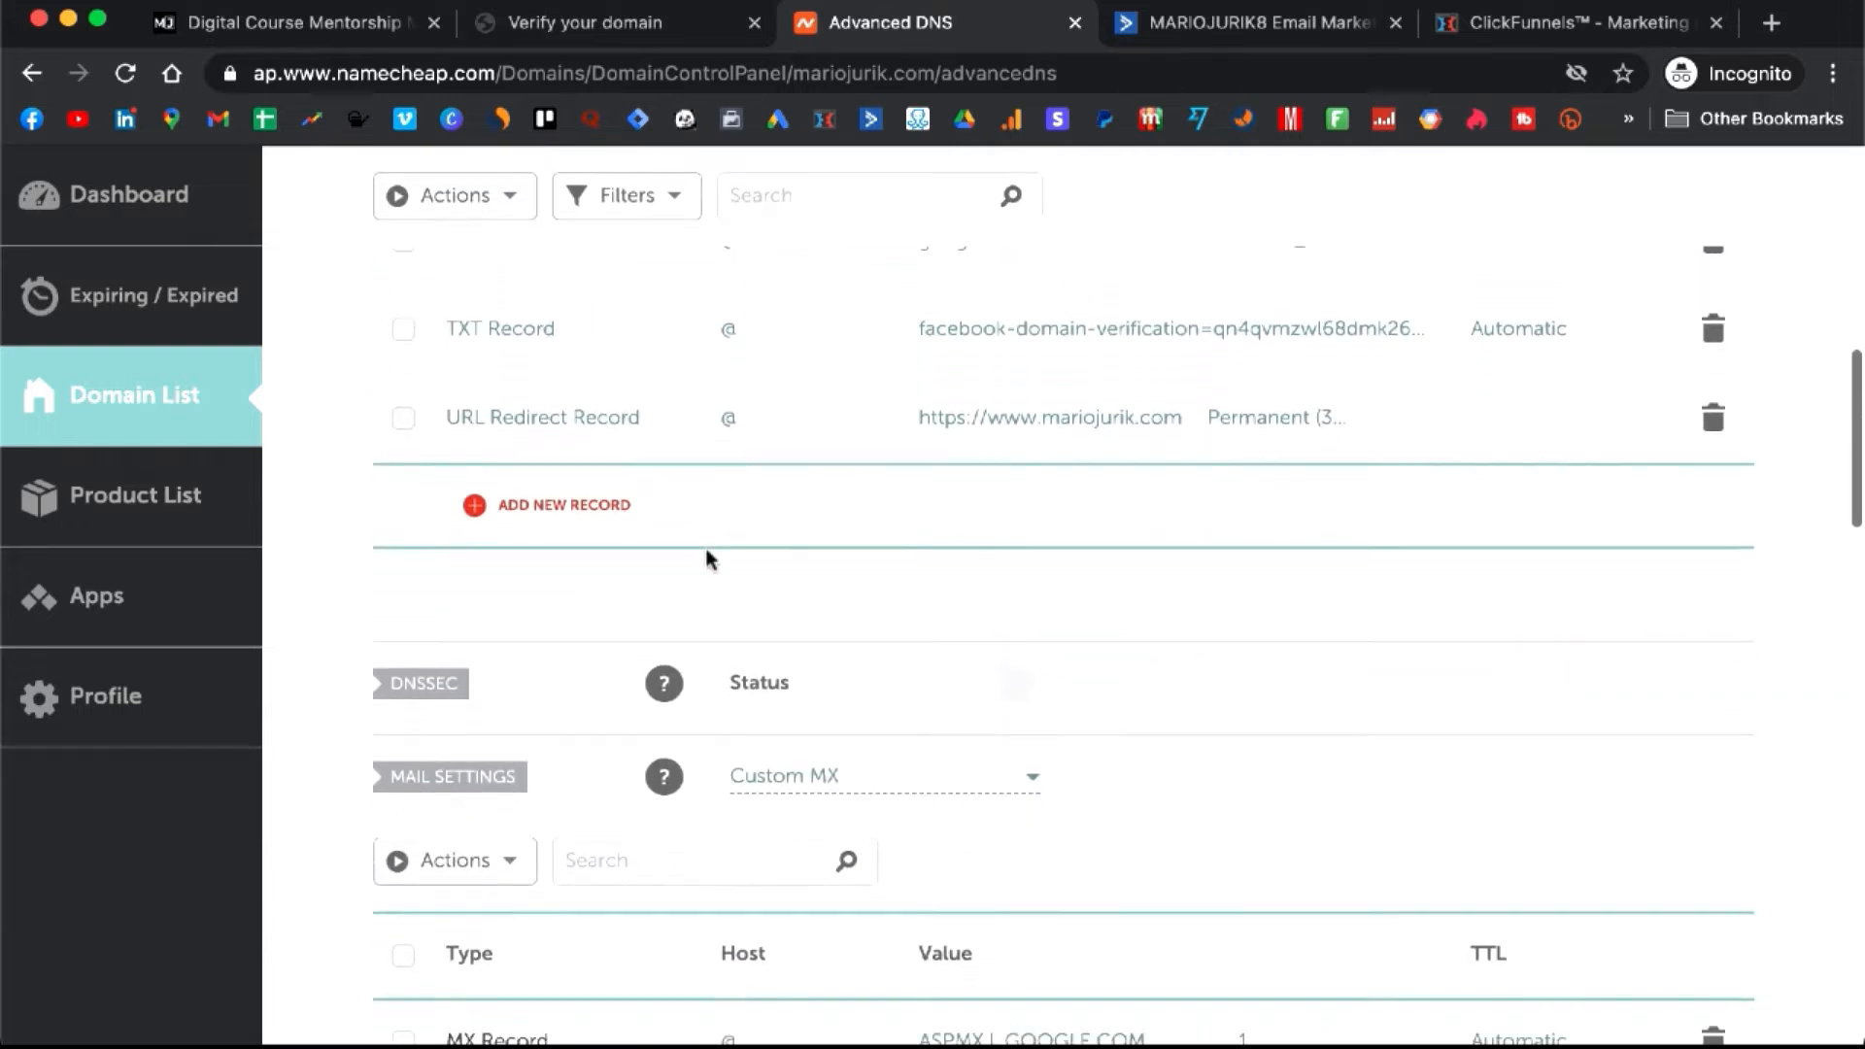
pyautogui.scroll(-2, 710, 559)
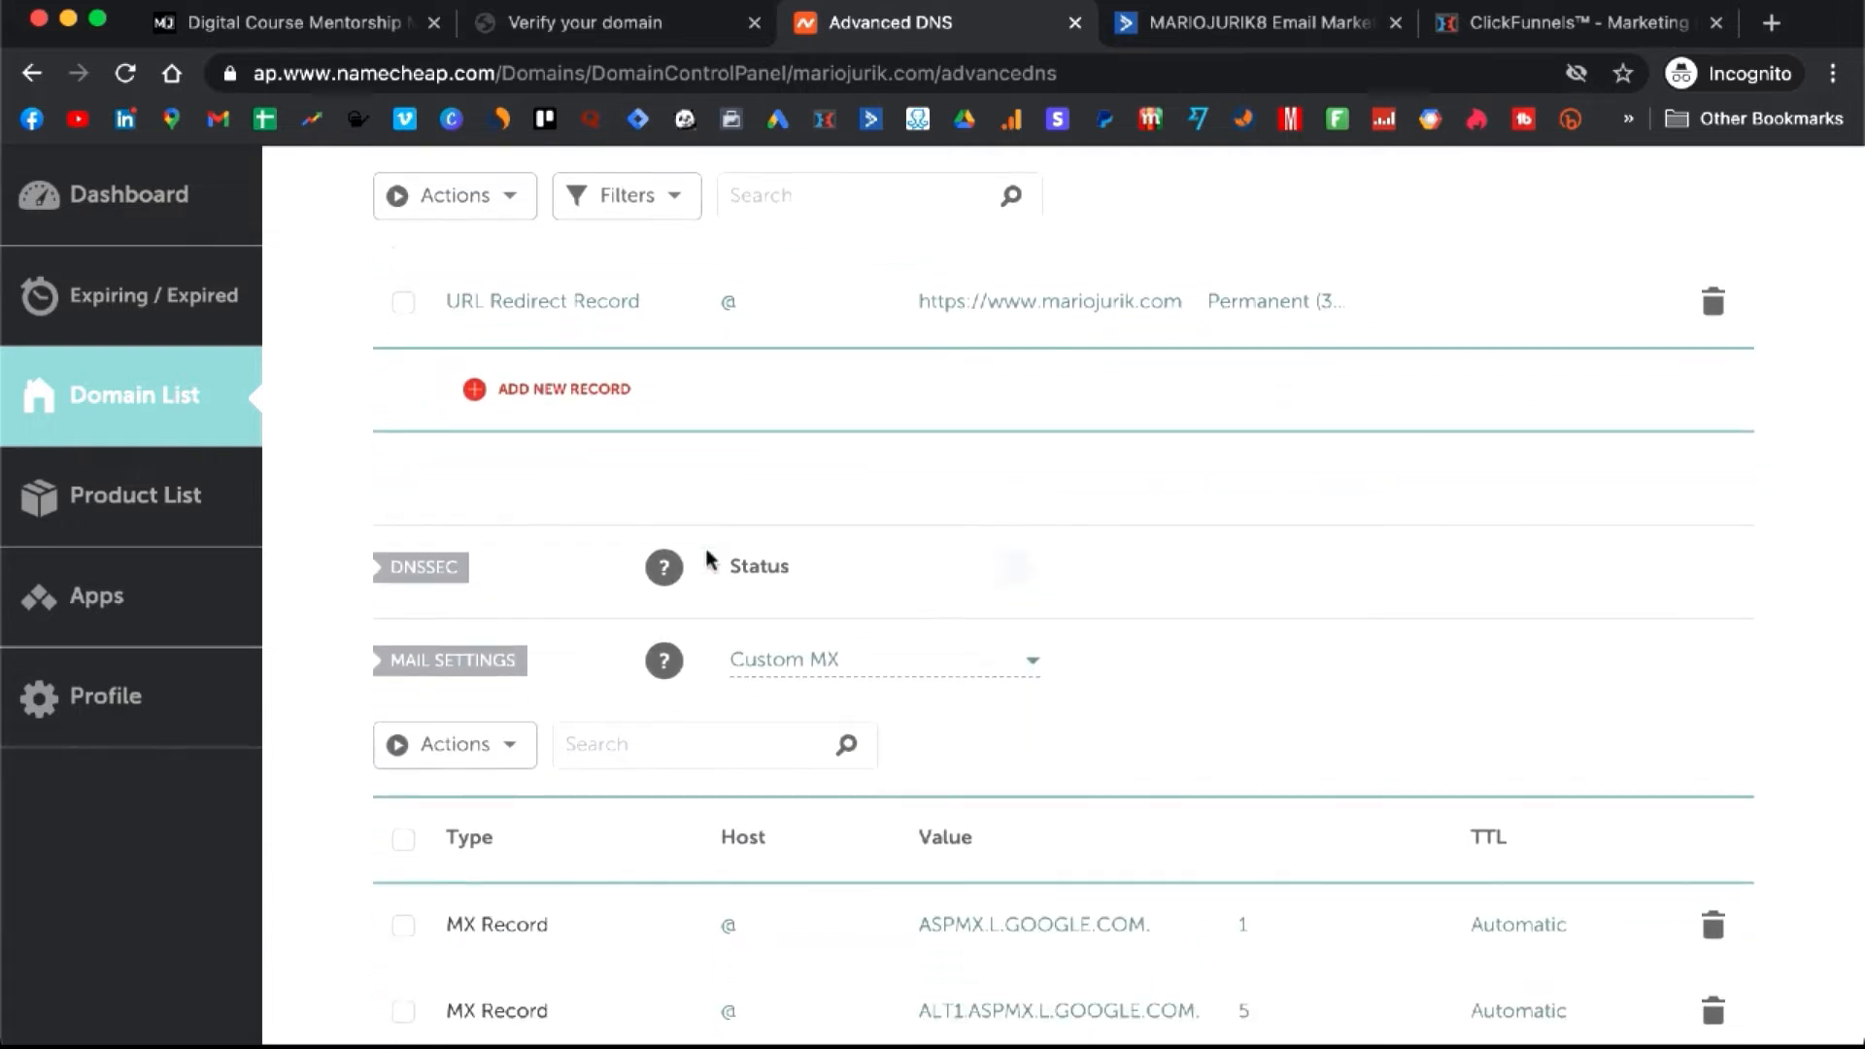
pyautogui.scroll(7, 708, 558)
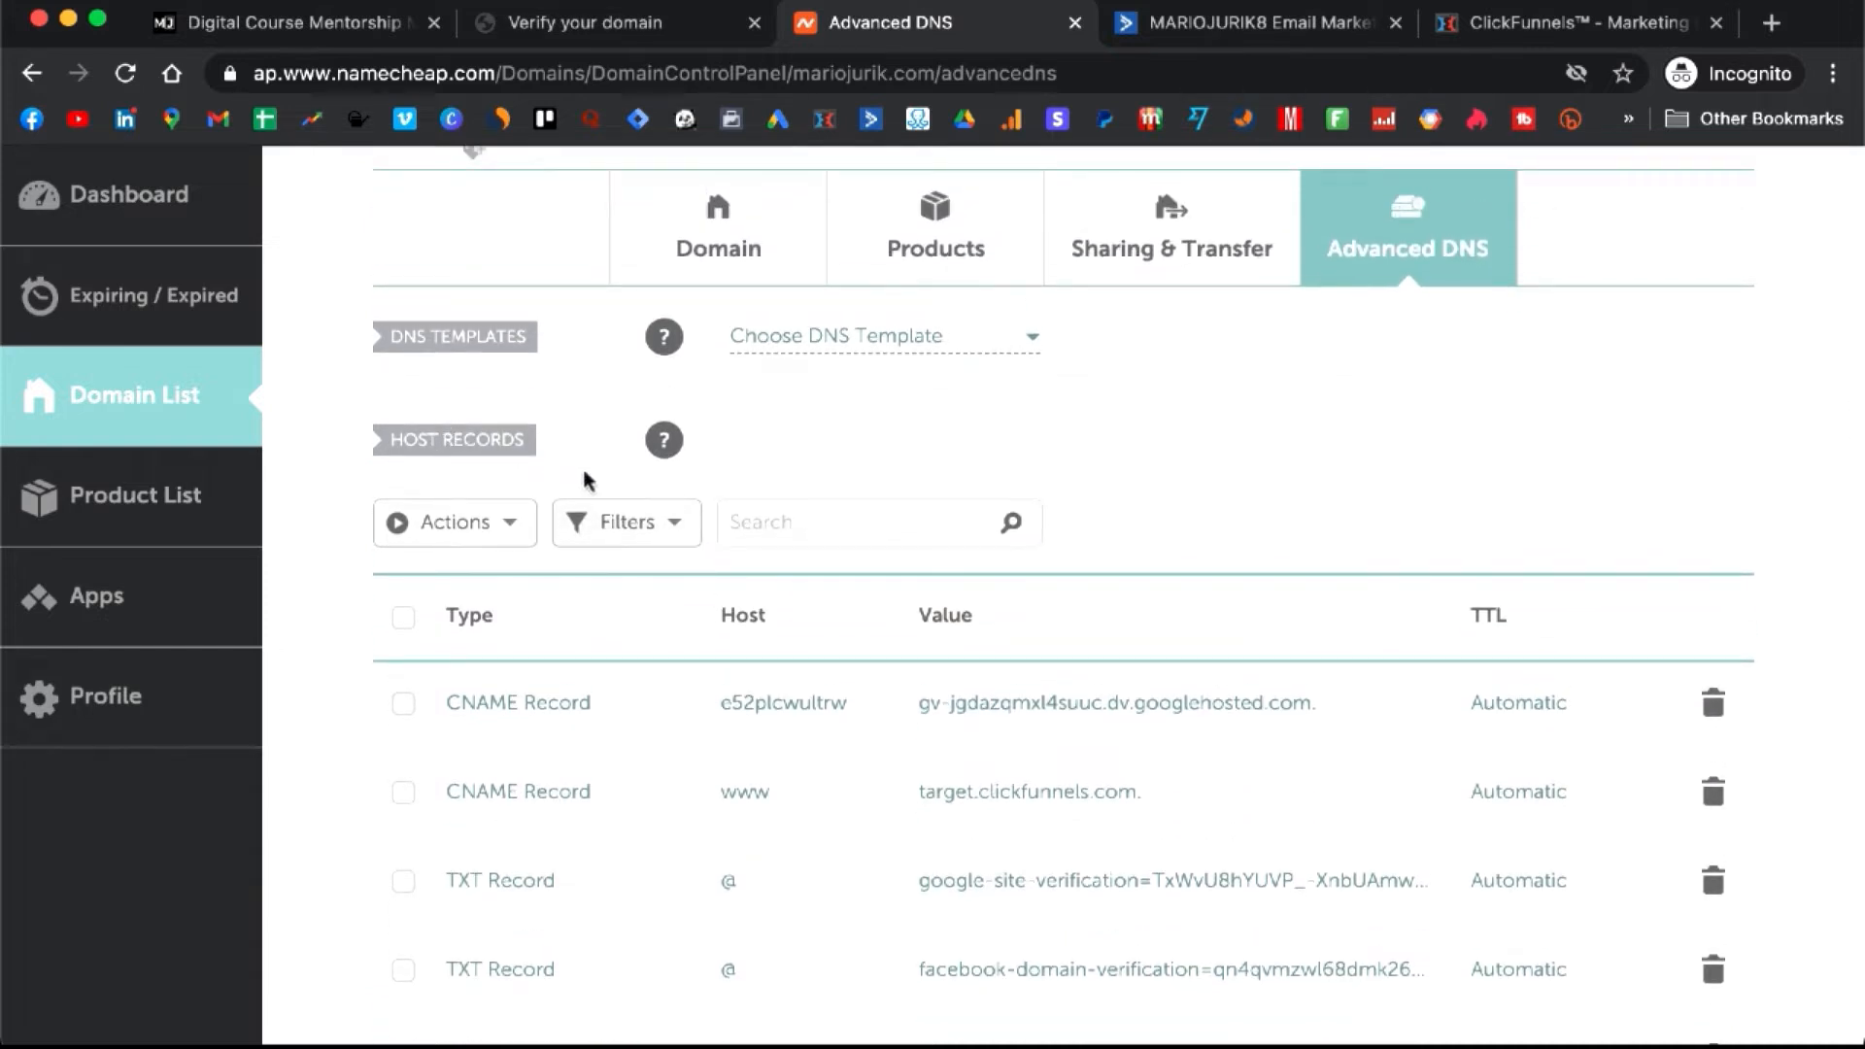
pyautogui.scroll(-5, 756, 491)
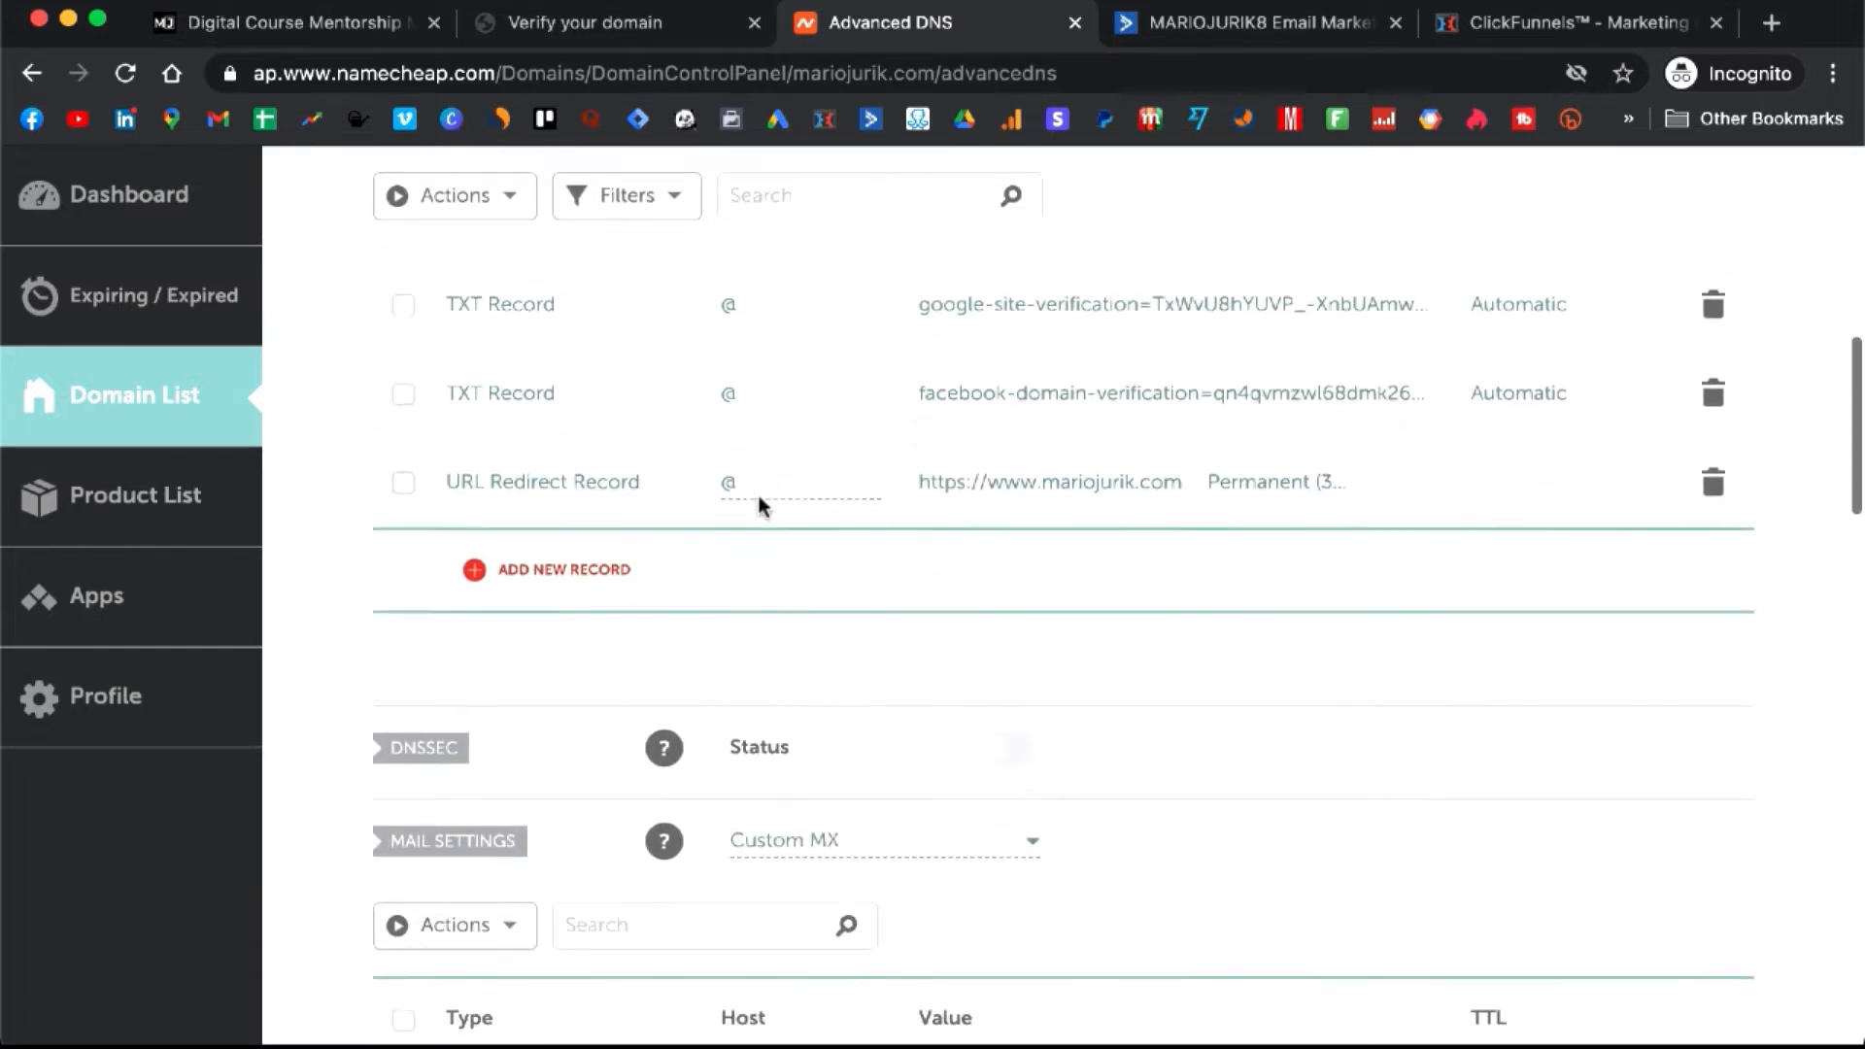
pyautogui.scroll(-4, 759, 498)
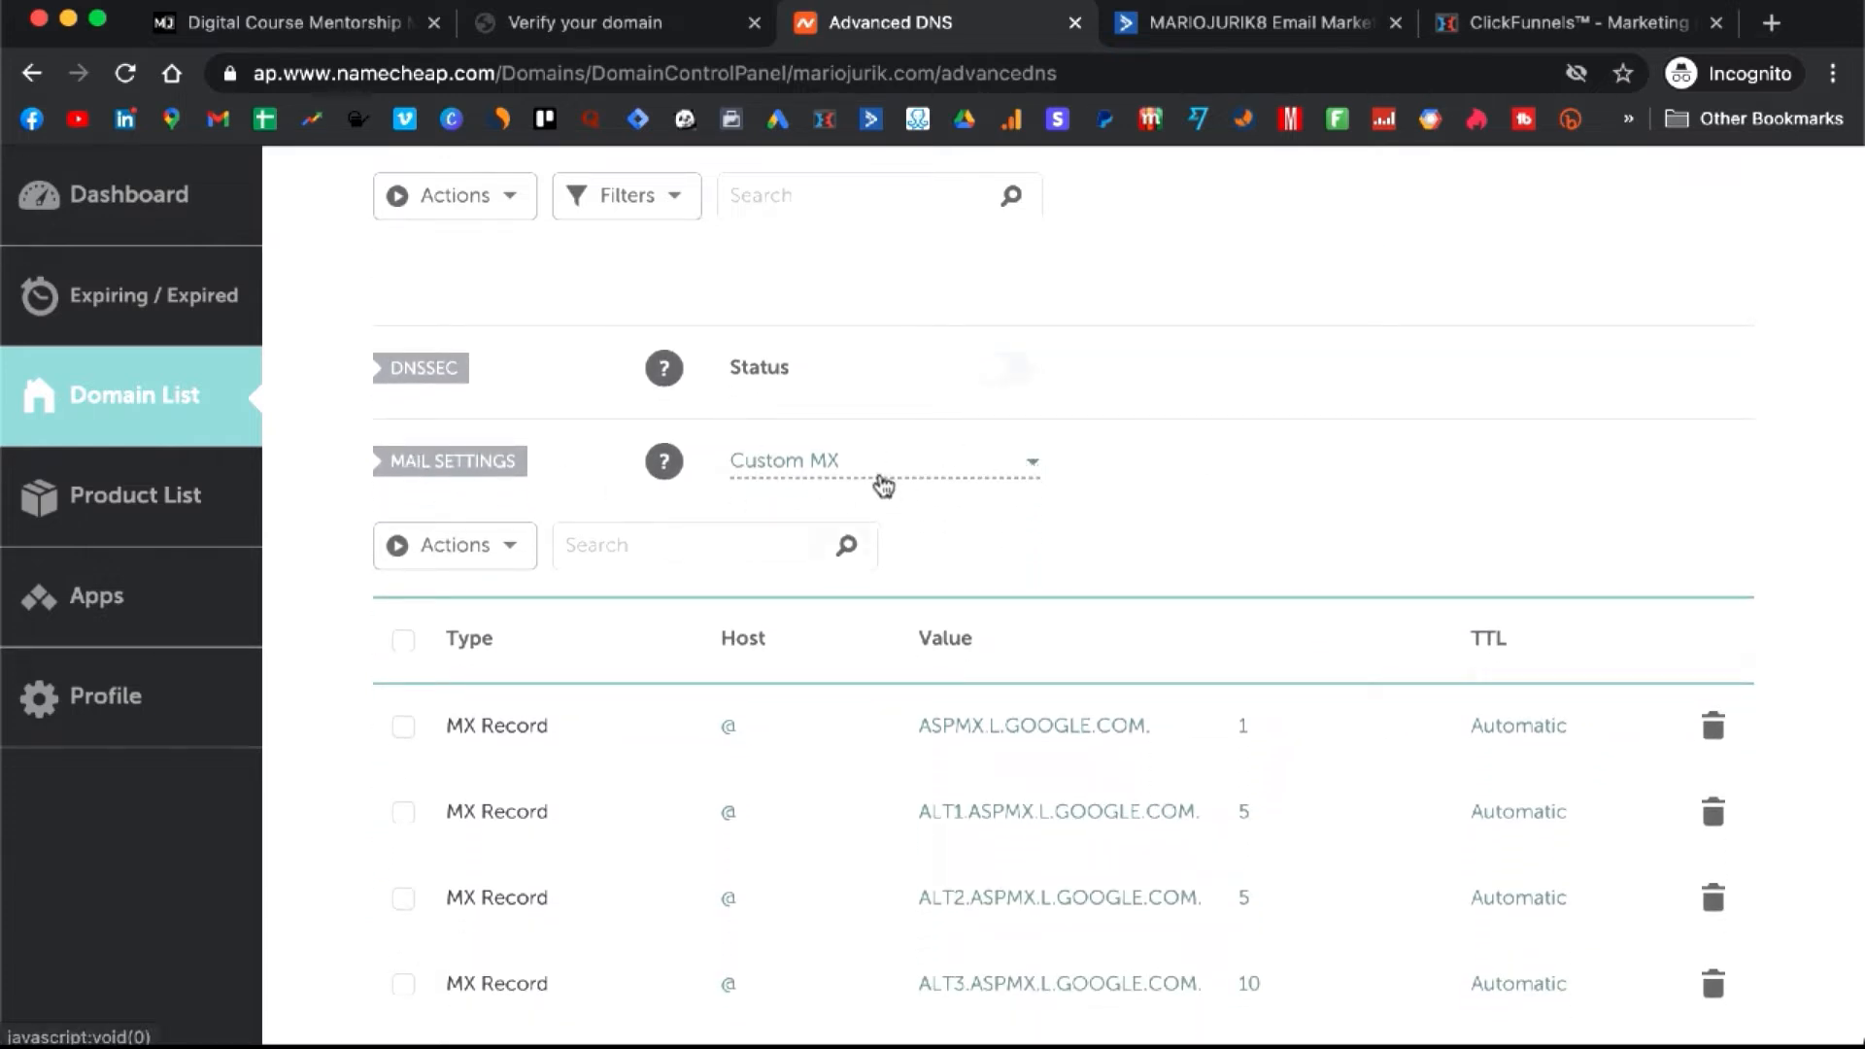
pyautogui.scroll(-3, 886, 483)
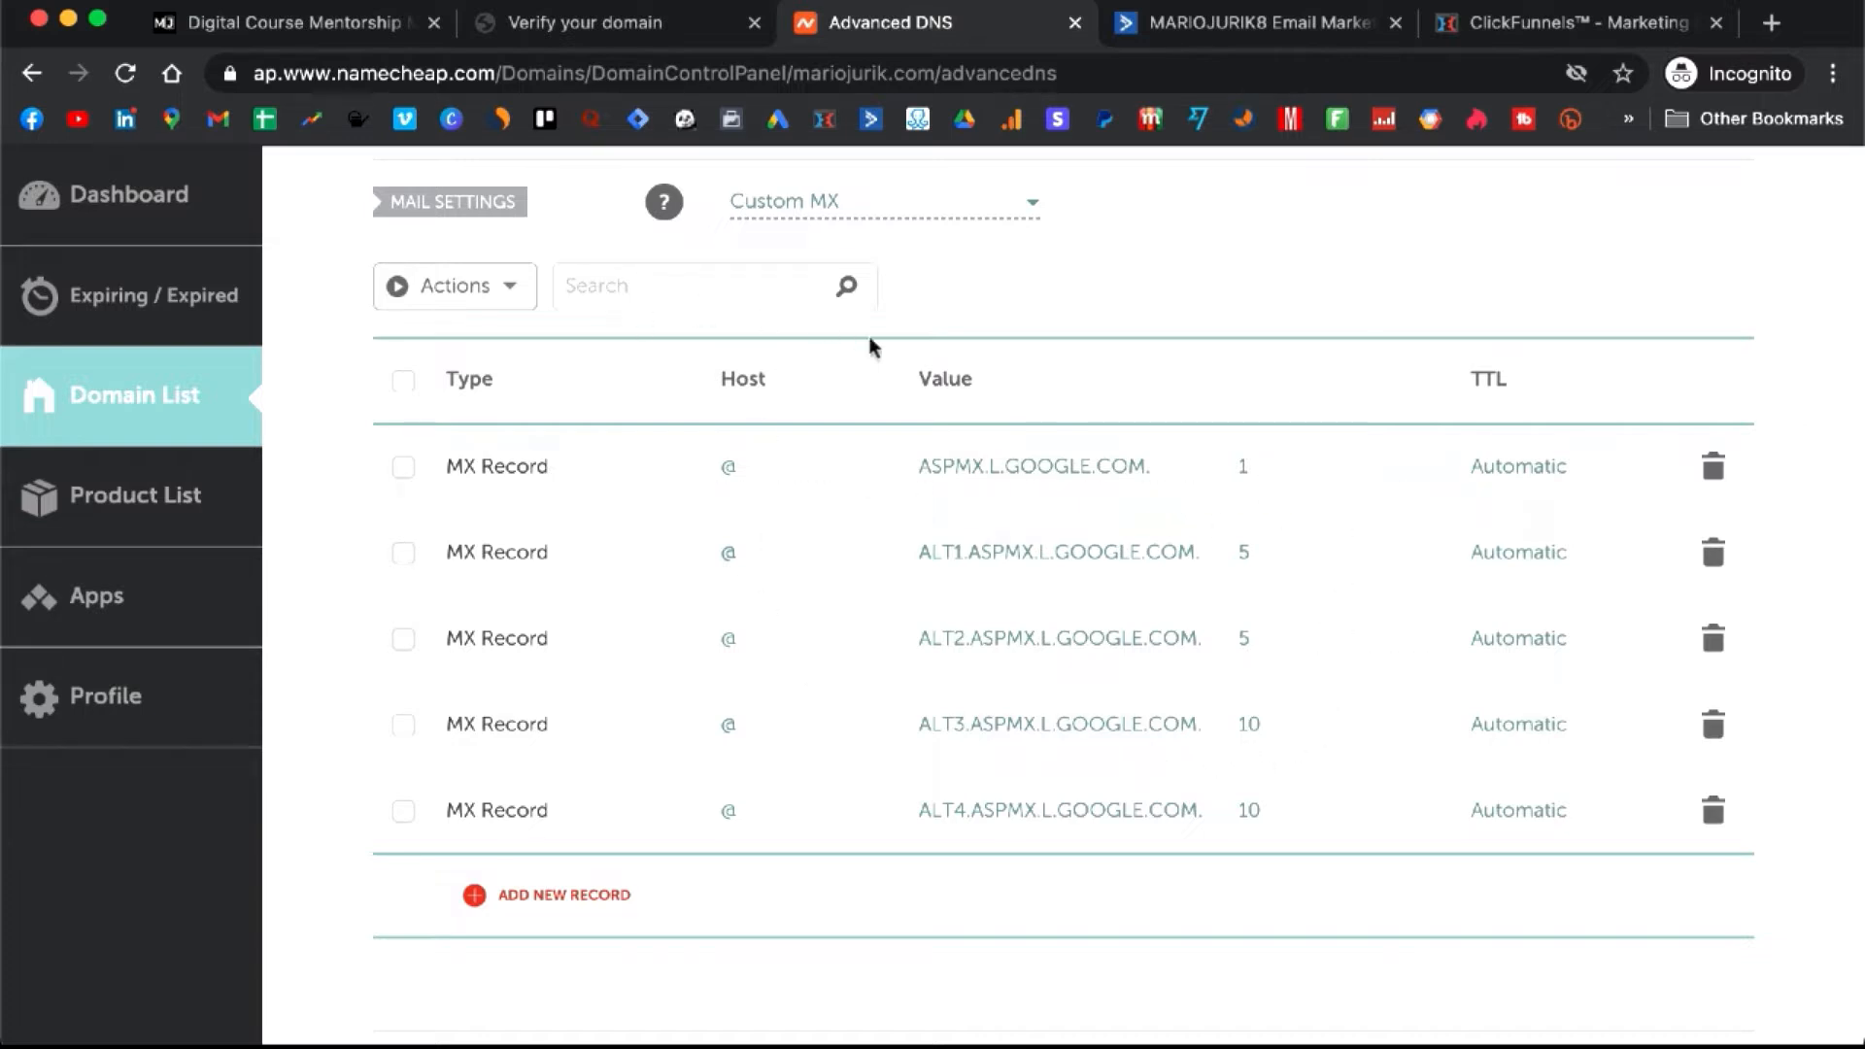
# - Cancel the blank new MX record row in Namecheap, leaving just the five Google MX records
pyautogui.click(573, 899)
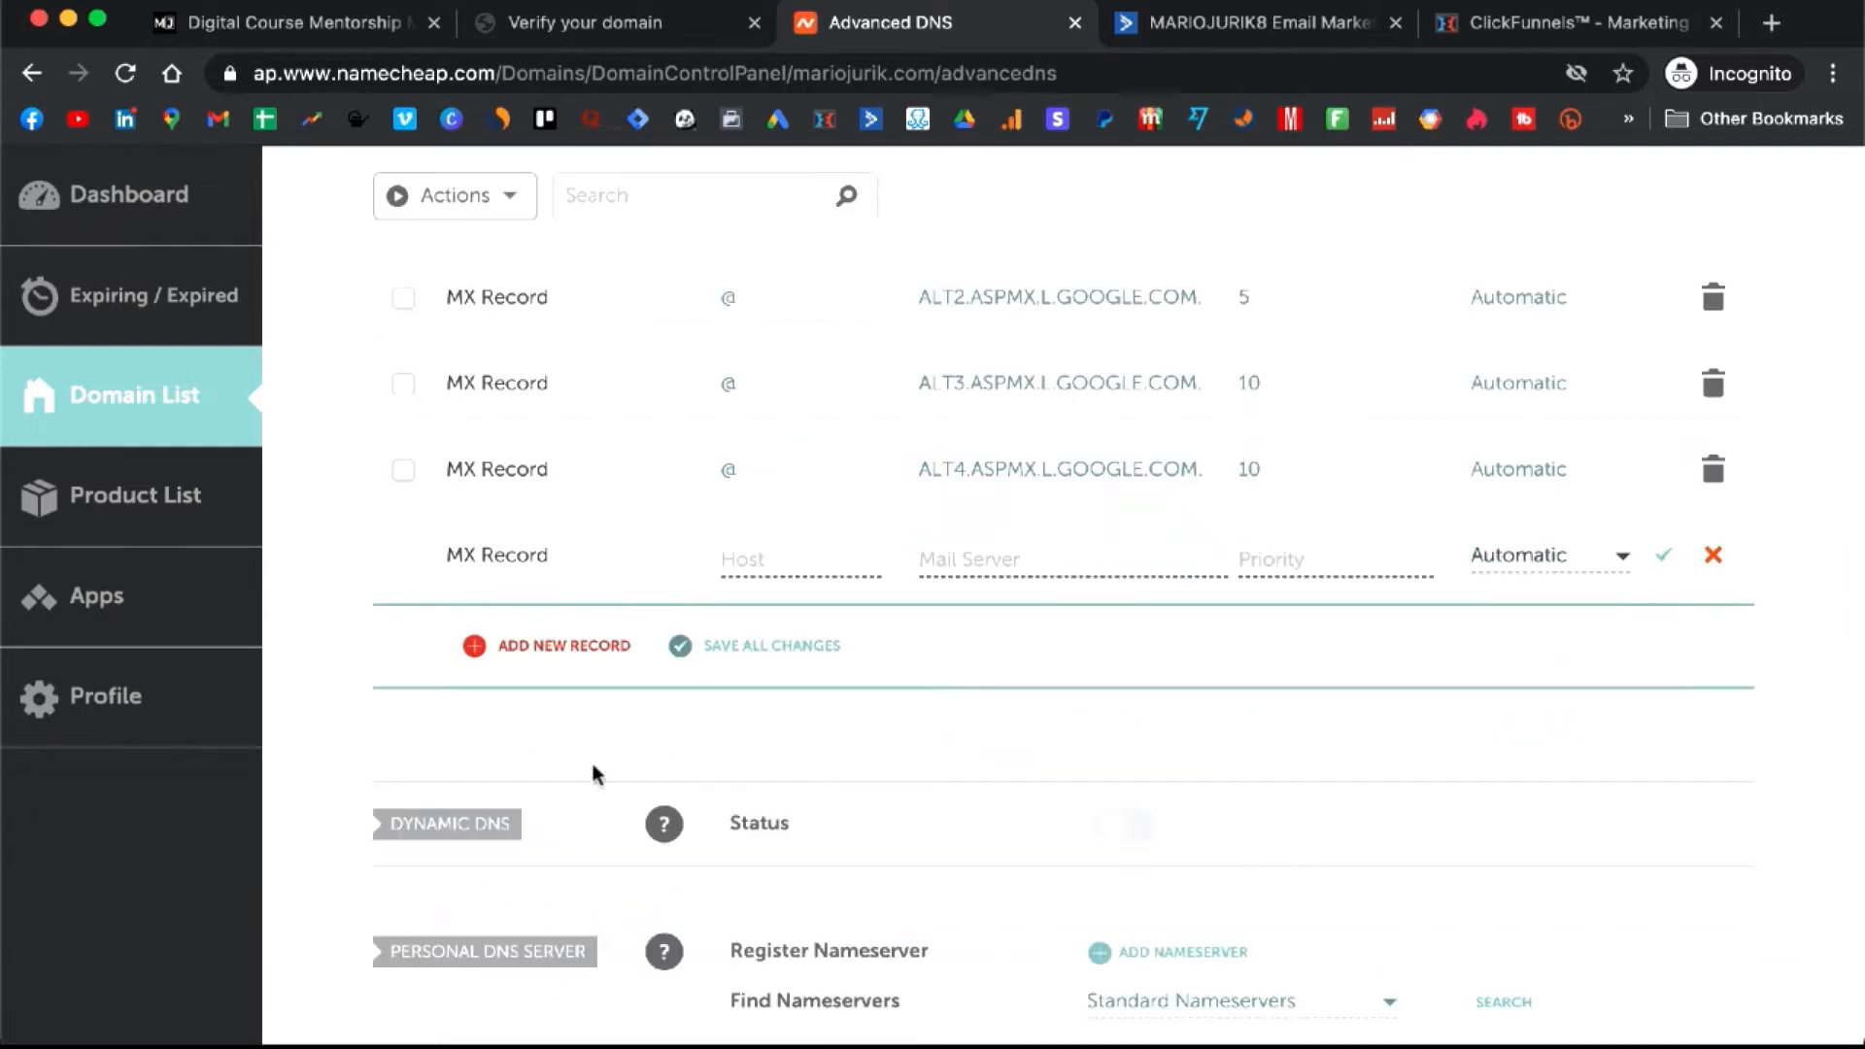
pyautogui.scroll(3, 592, 773)
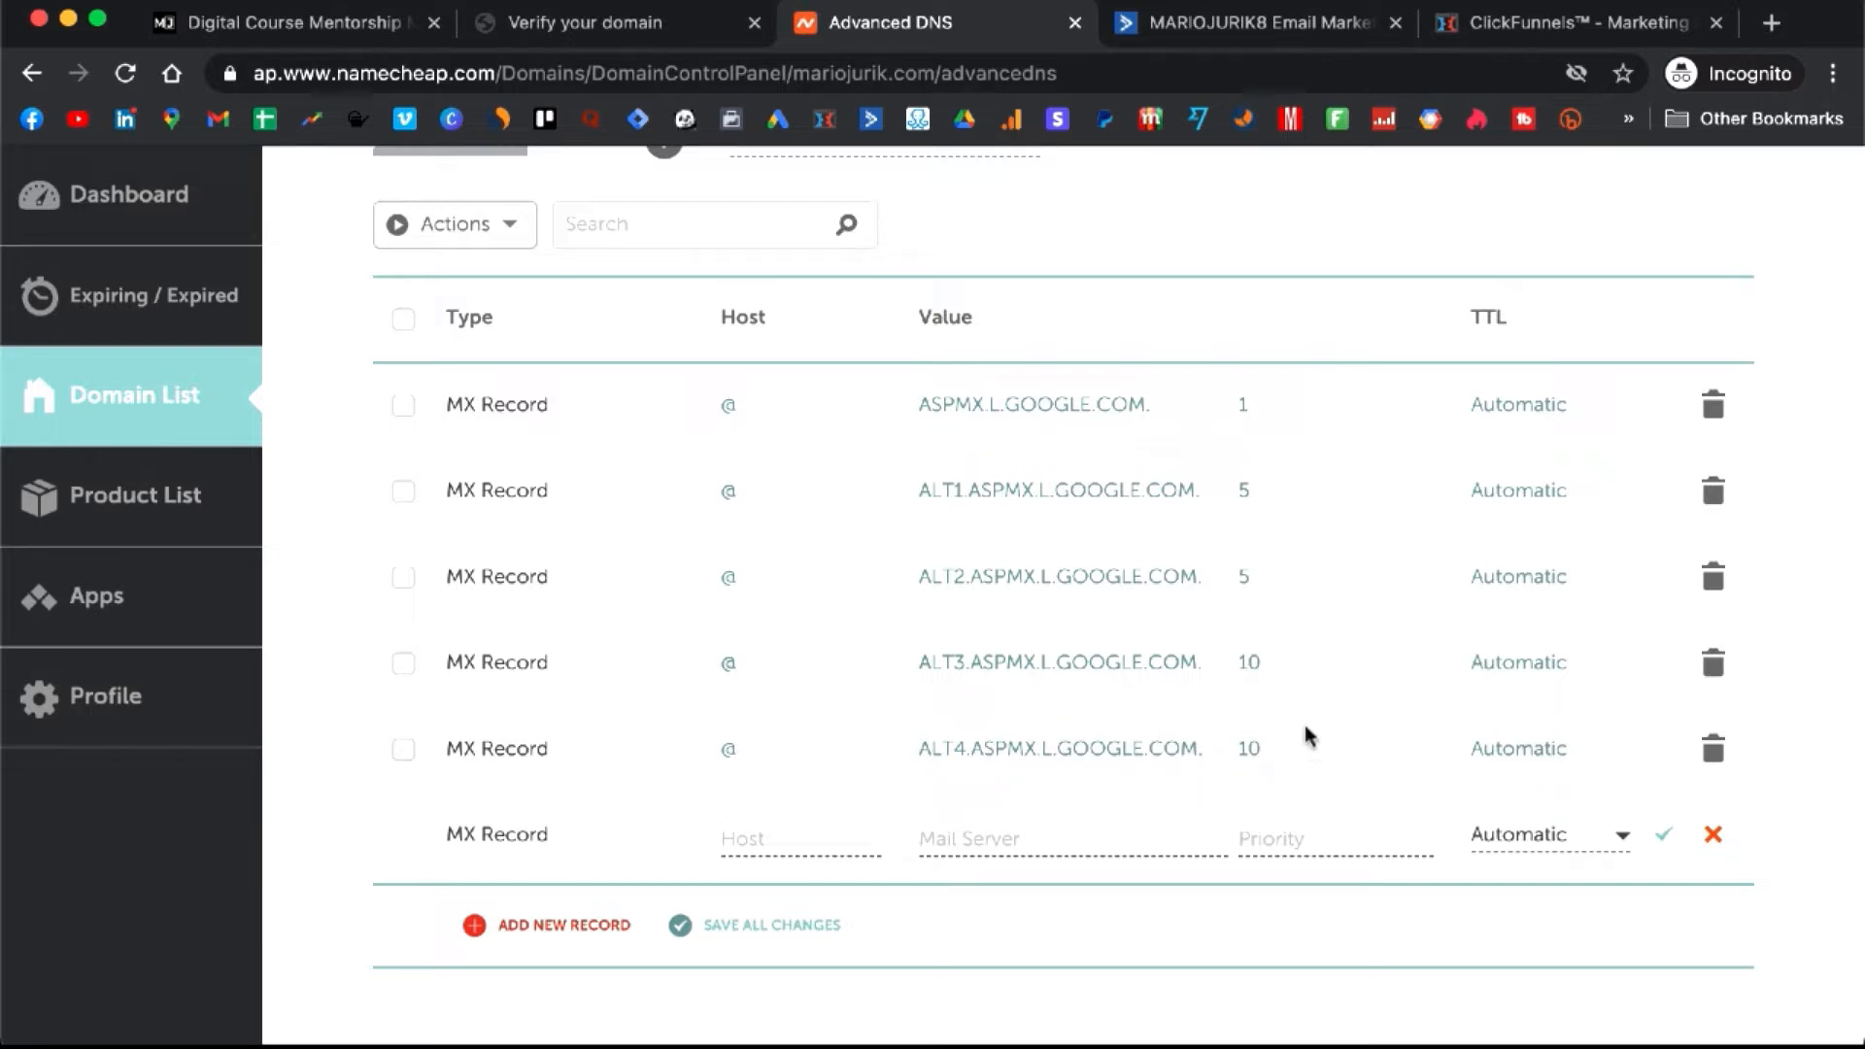
pyautogui.click(1714, 839)
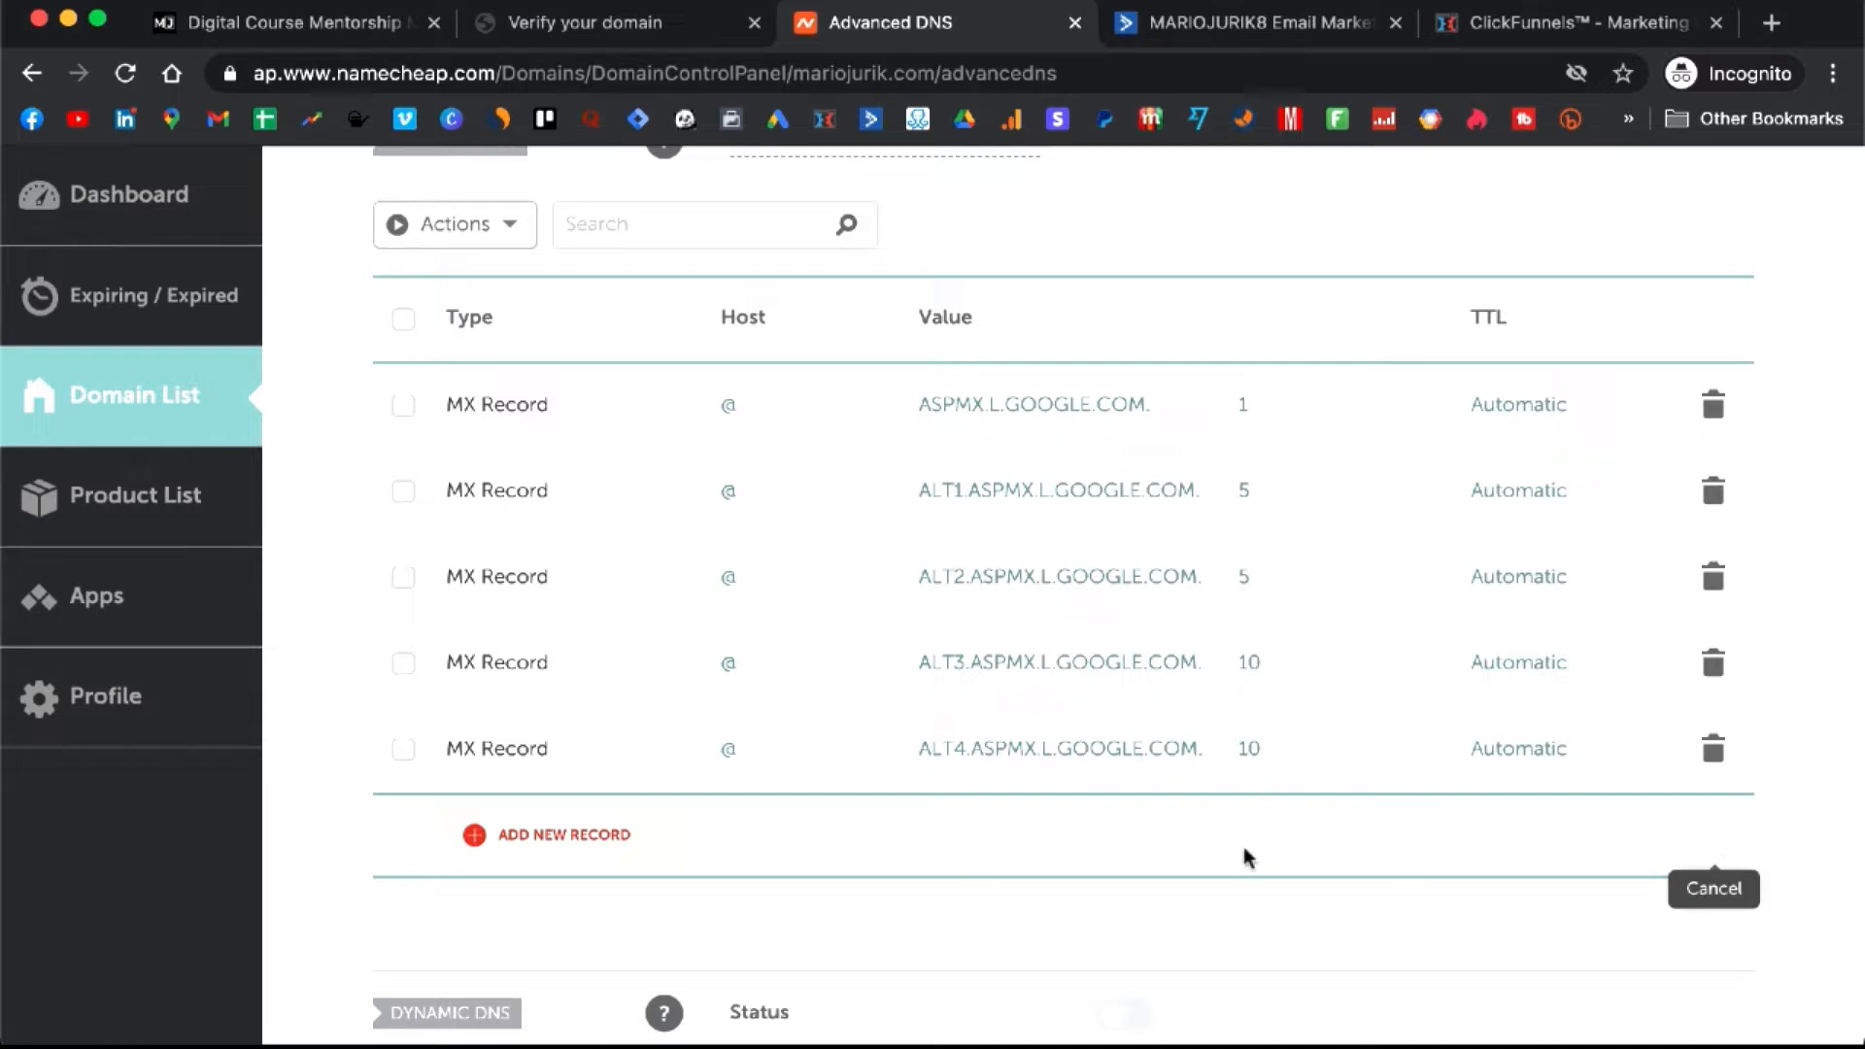
pyautogui.scroll(2, 1248, 857)
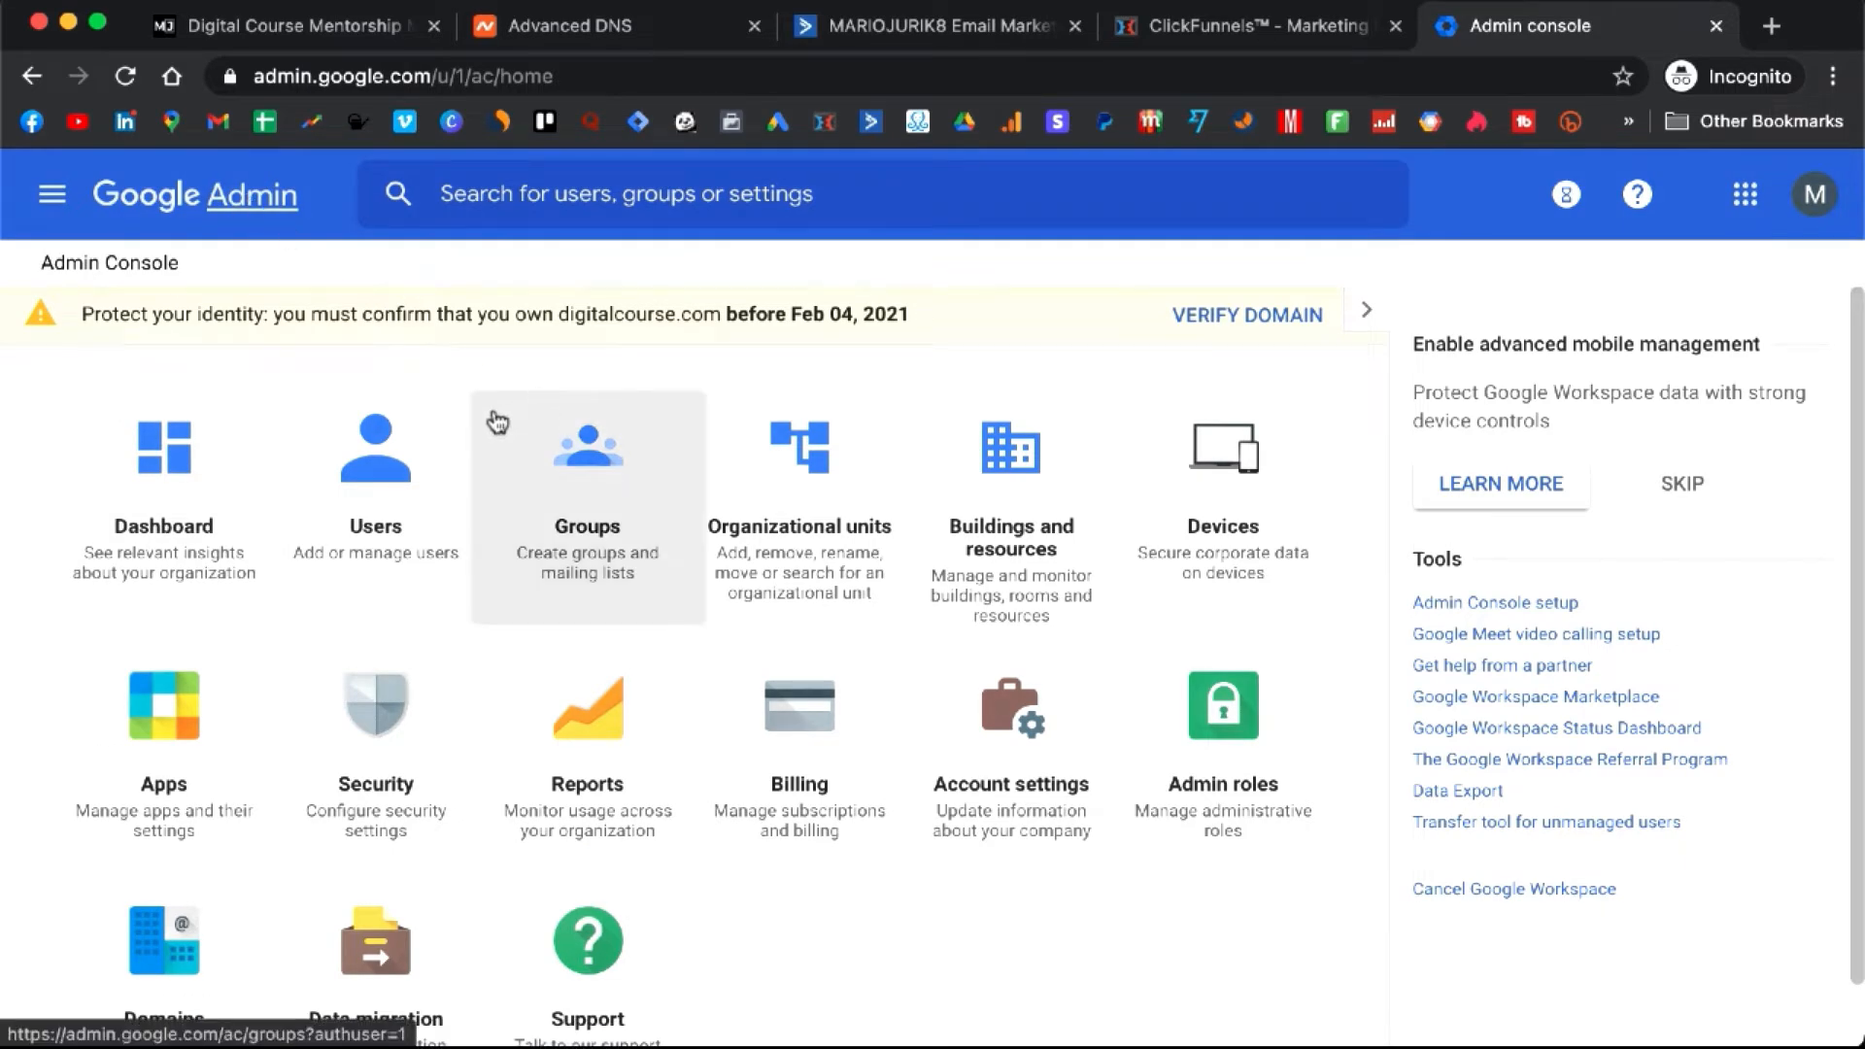
# - Open Users and draft a 'support' primary-email account with a support-team name, then cancel it
pyautogui.click(403, 484)
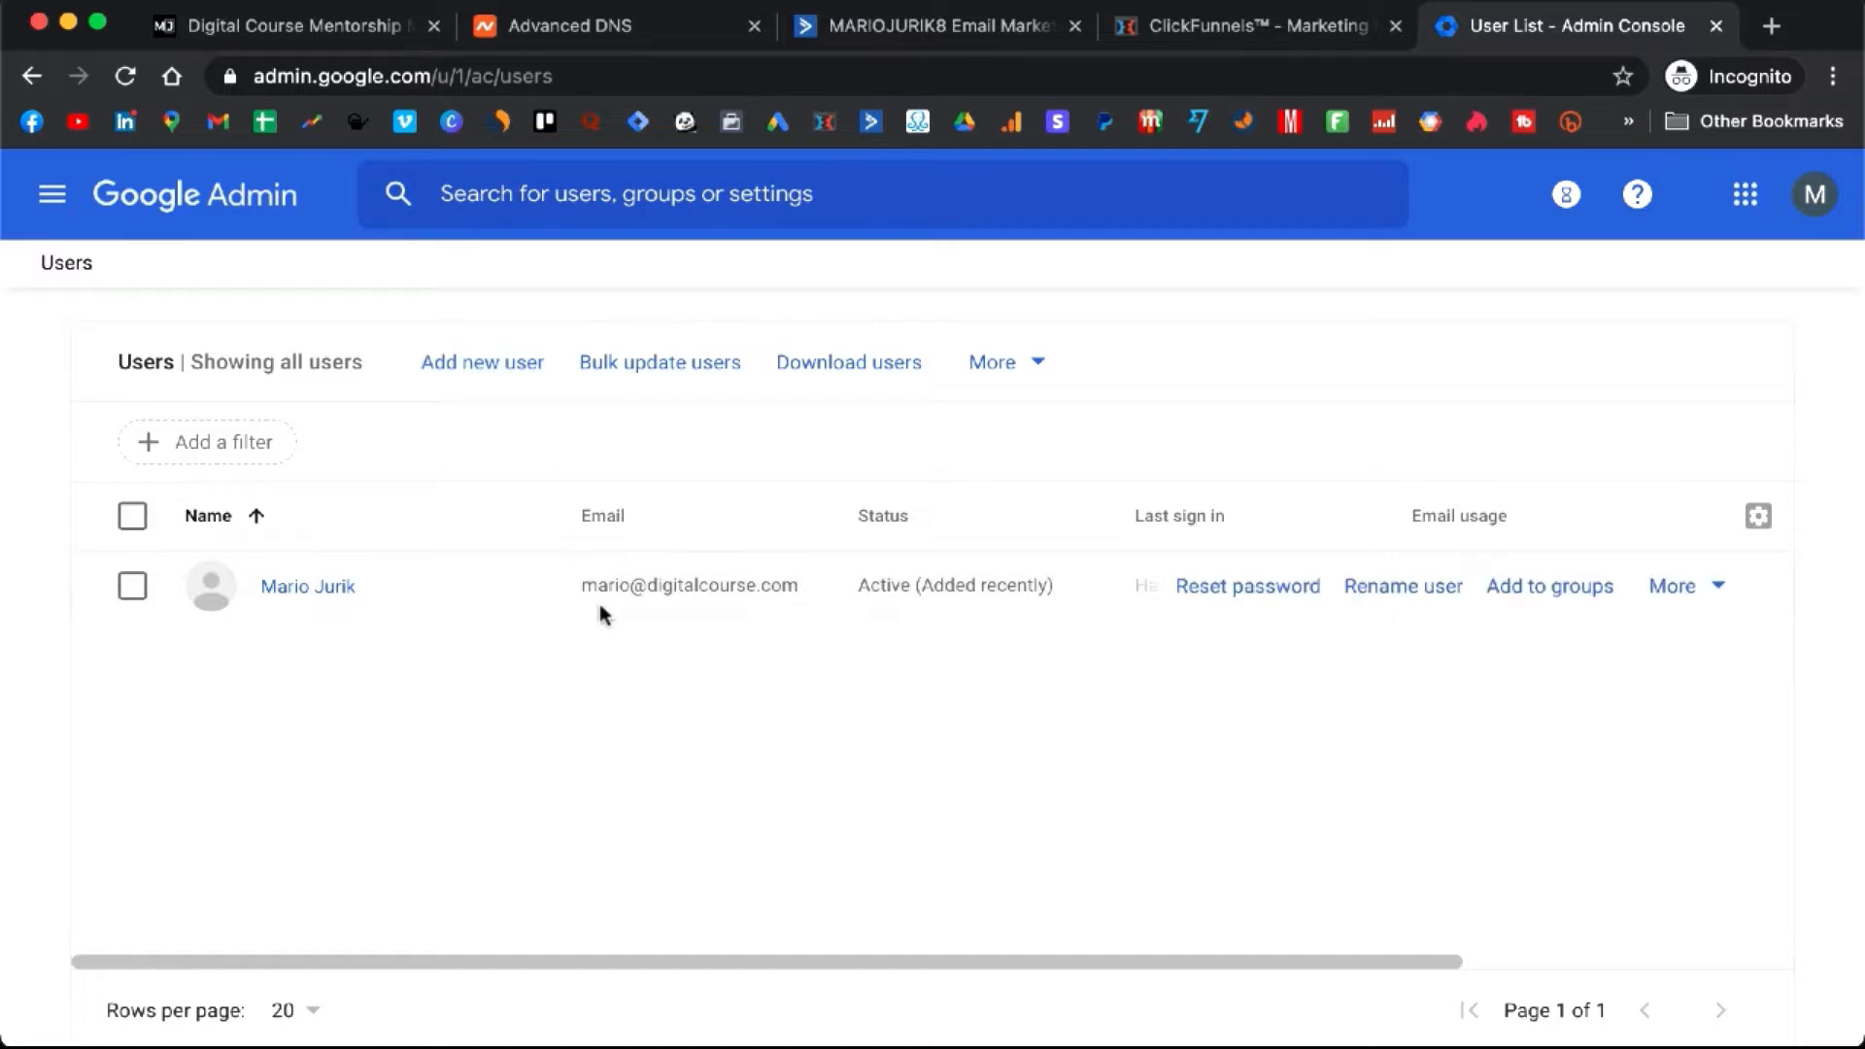
pyautogui.click(502, 366)
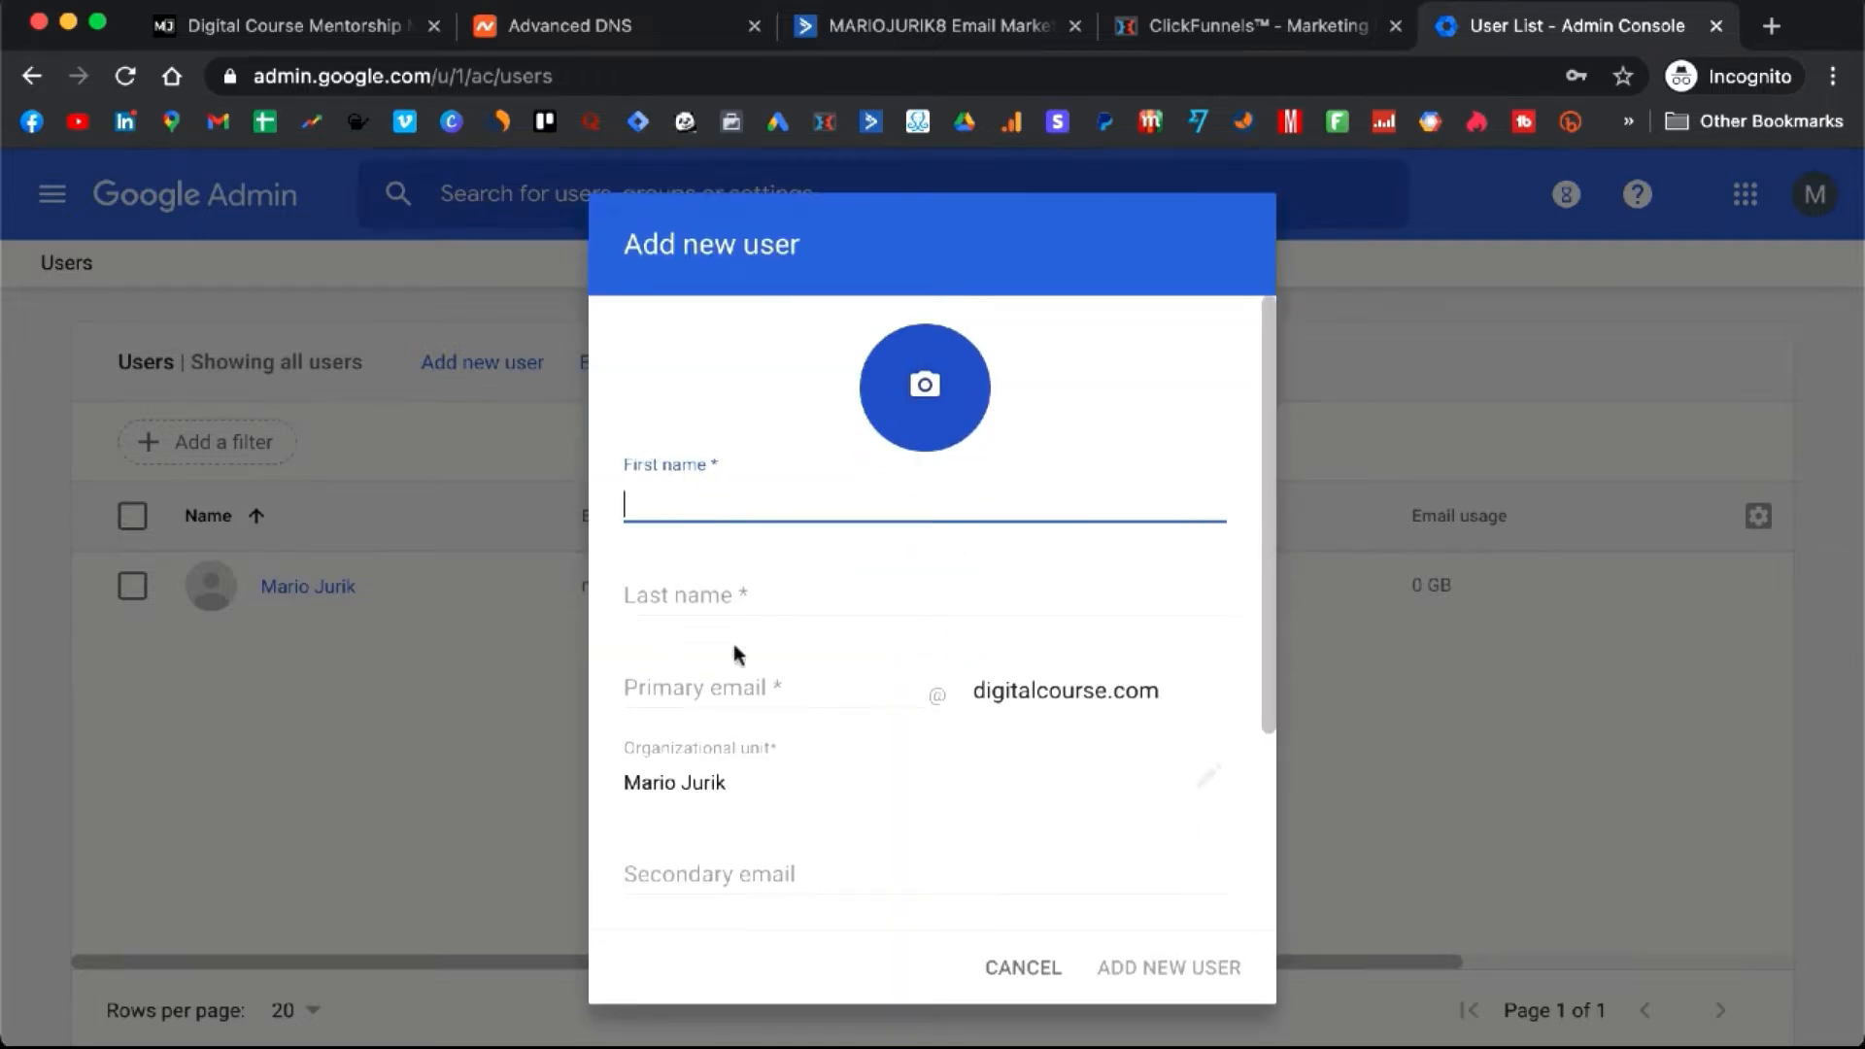
pyautogui.click(741, 692)
pyautogui.write('support')
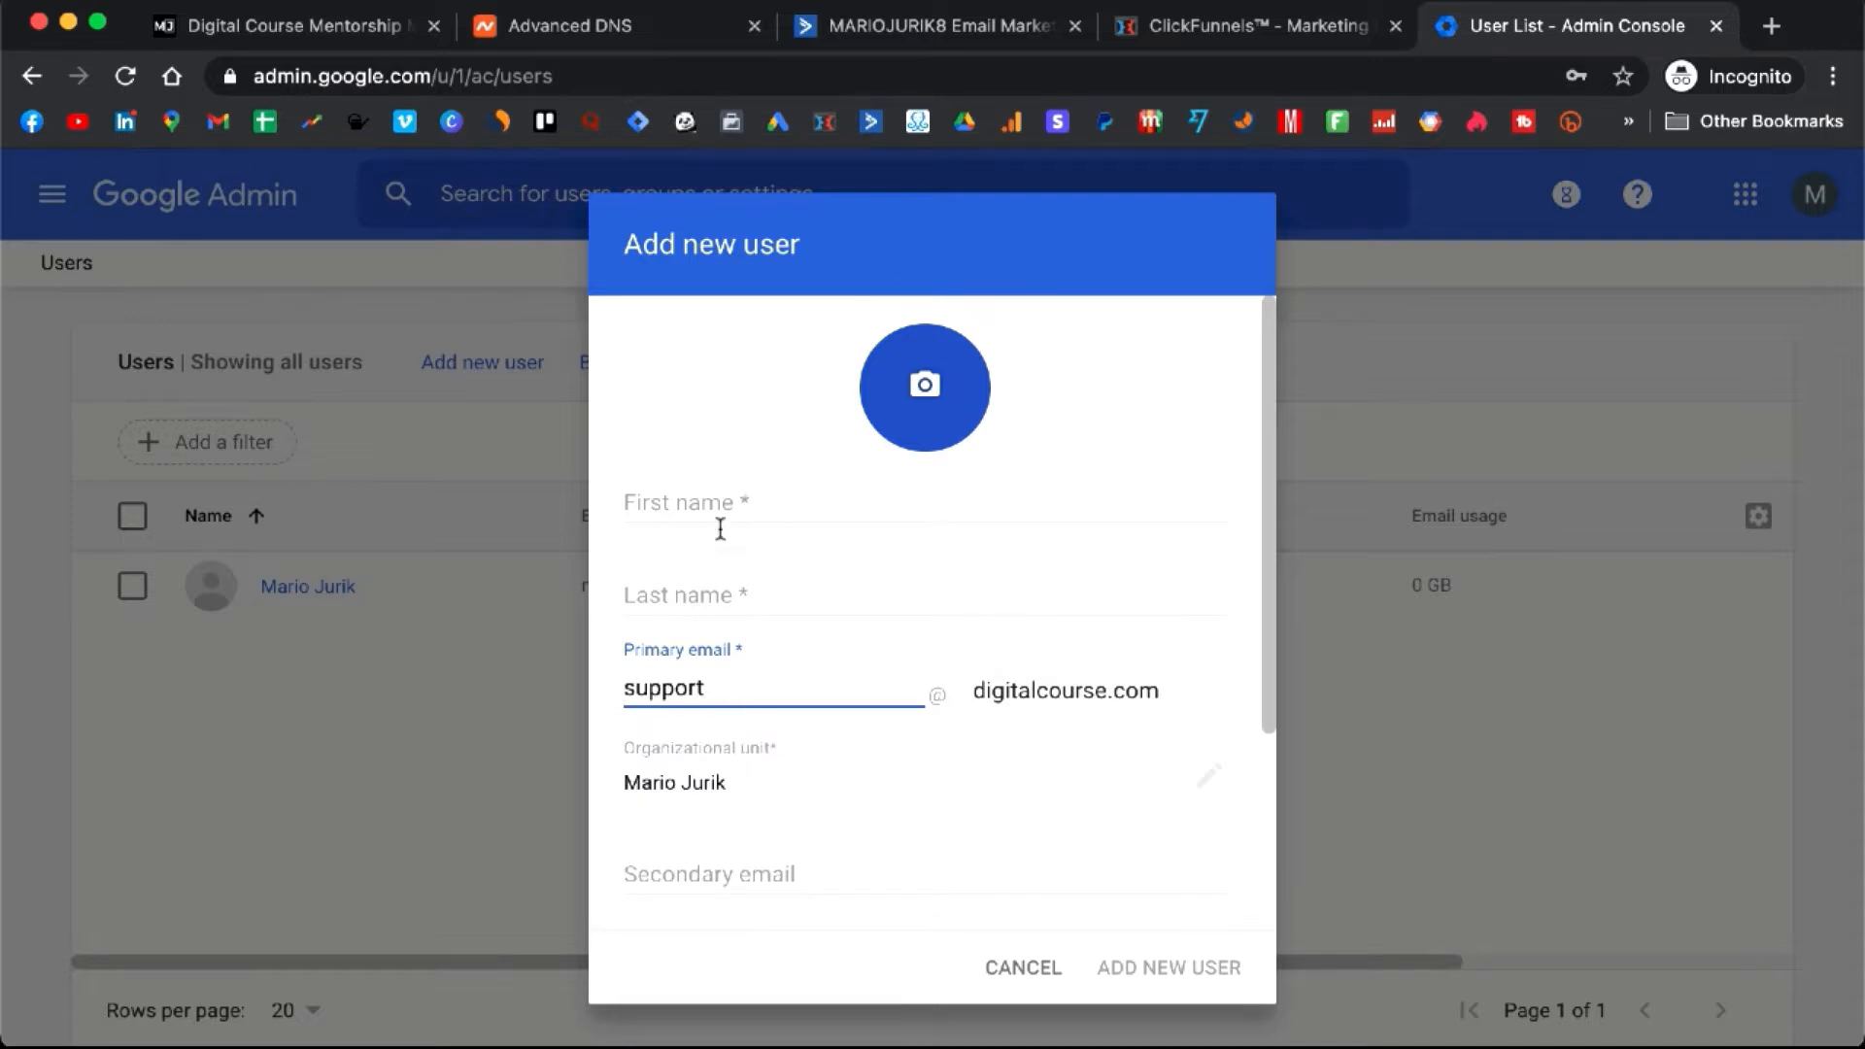
pyautogui.click(752, 503)
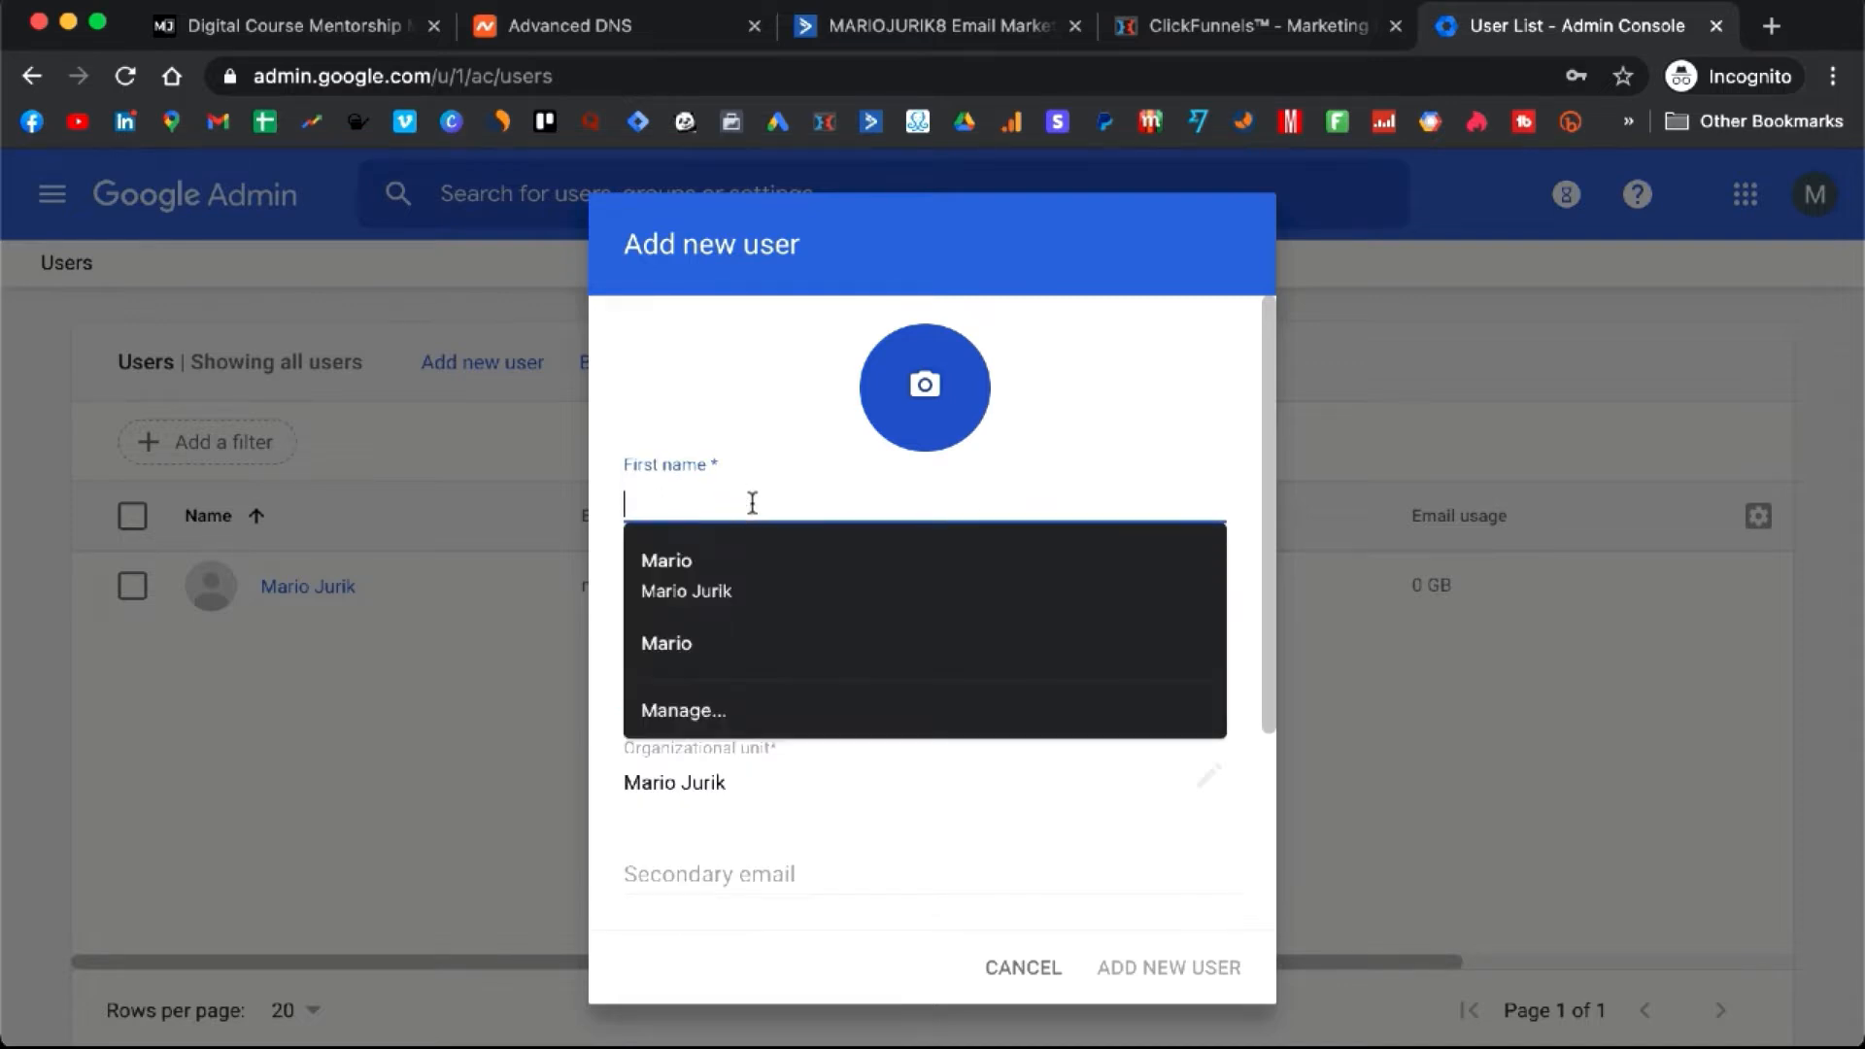
pyautogui.write("Mario's")
pyautogui.press('Tab')
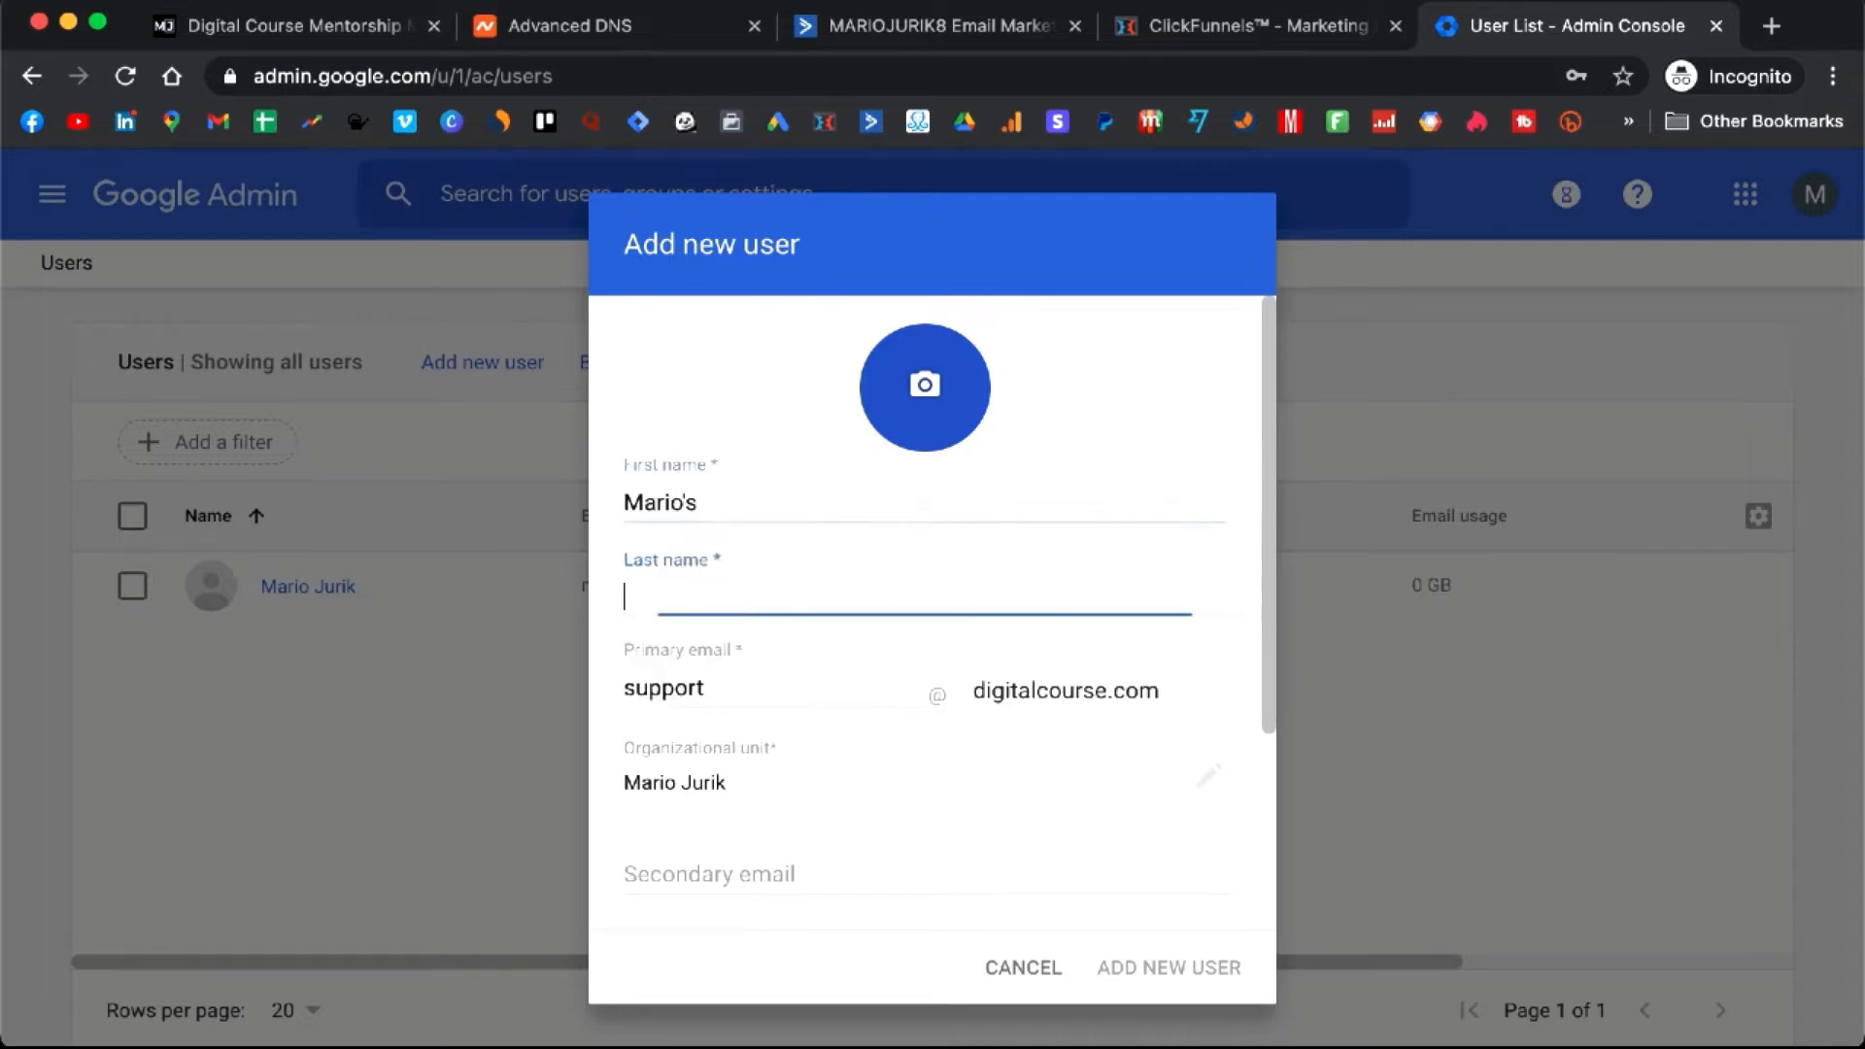
pyautogui.write('Su')
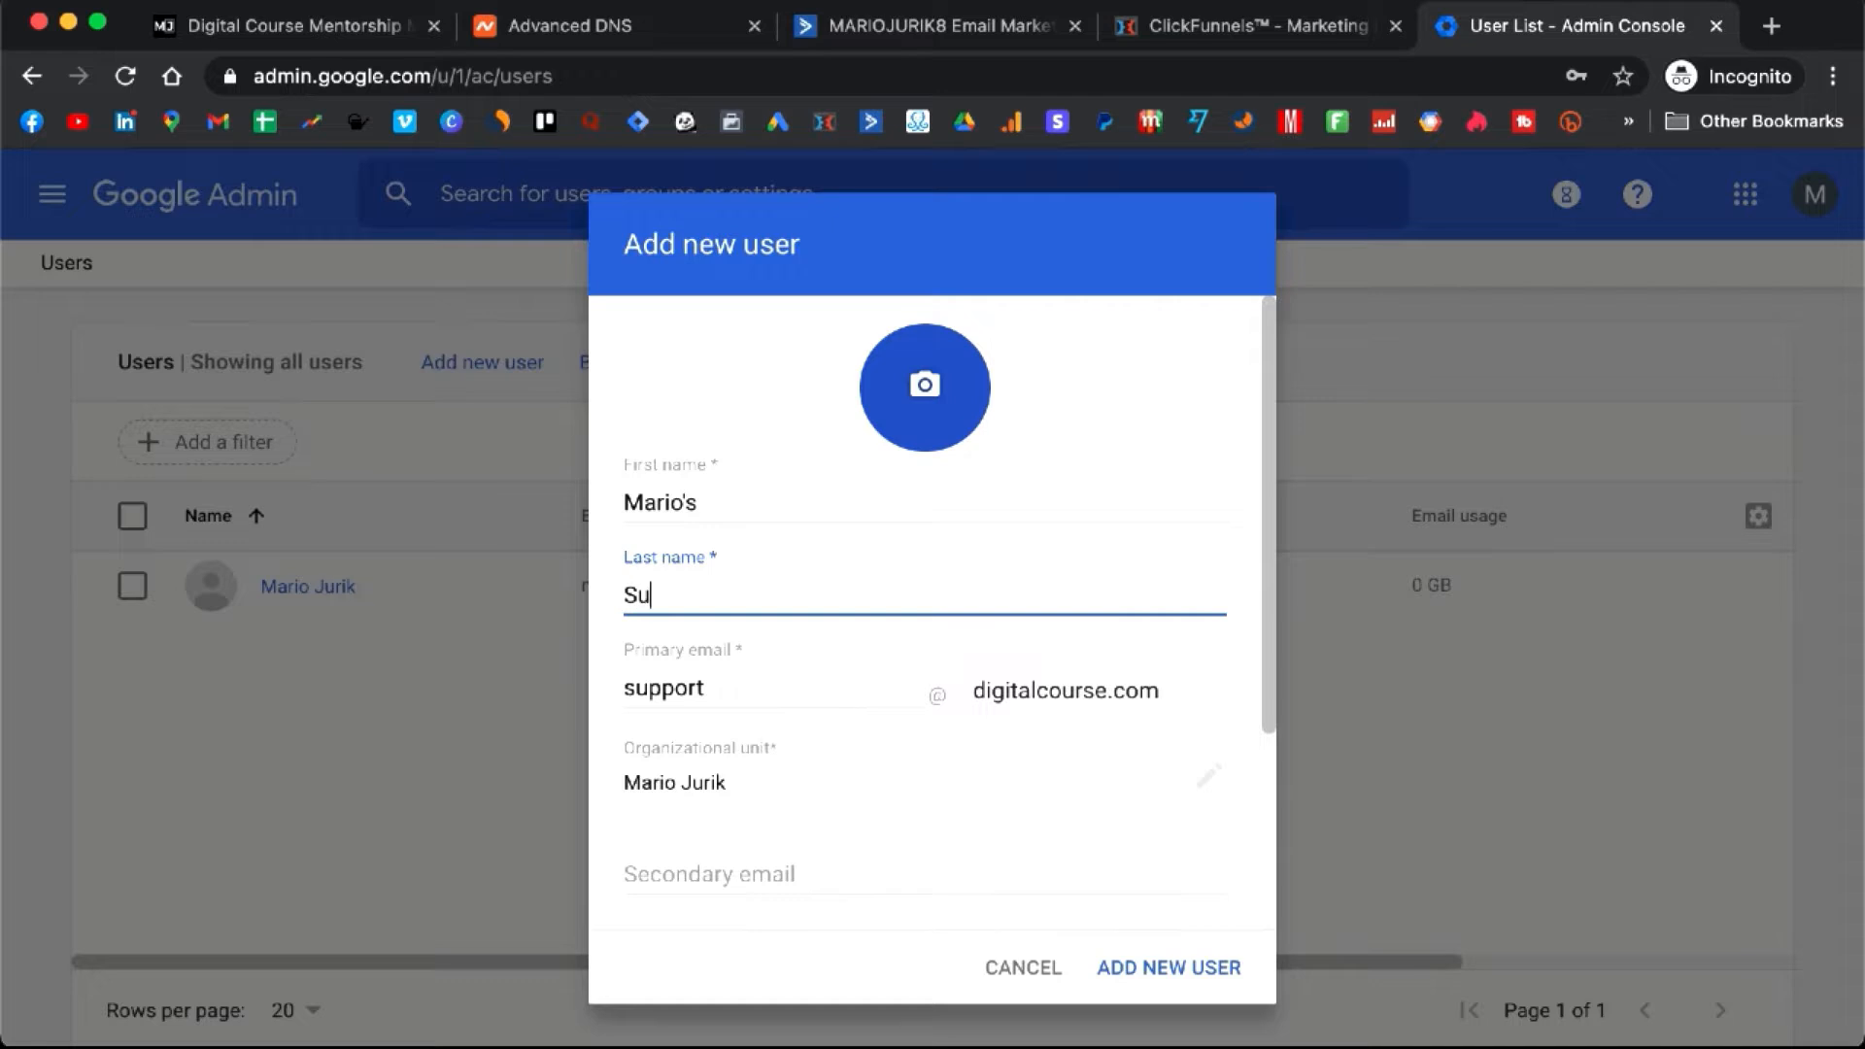
pyautogui.write('pport Team')
pyautogui.scroll(-3, 756, 564)
pyautogui.scroll(-1, 759, 595)
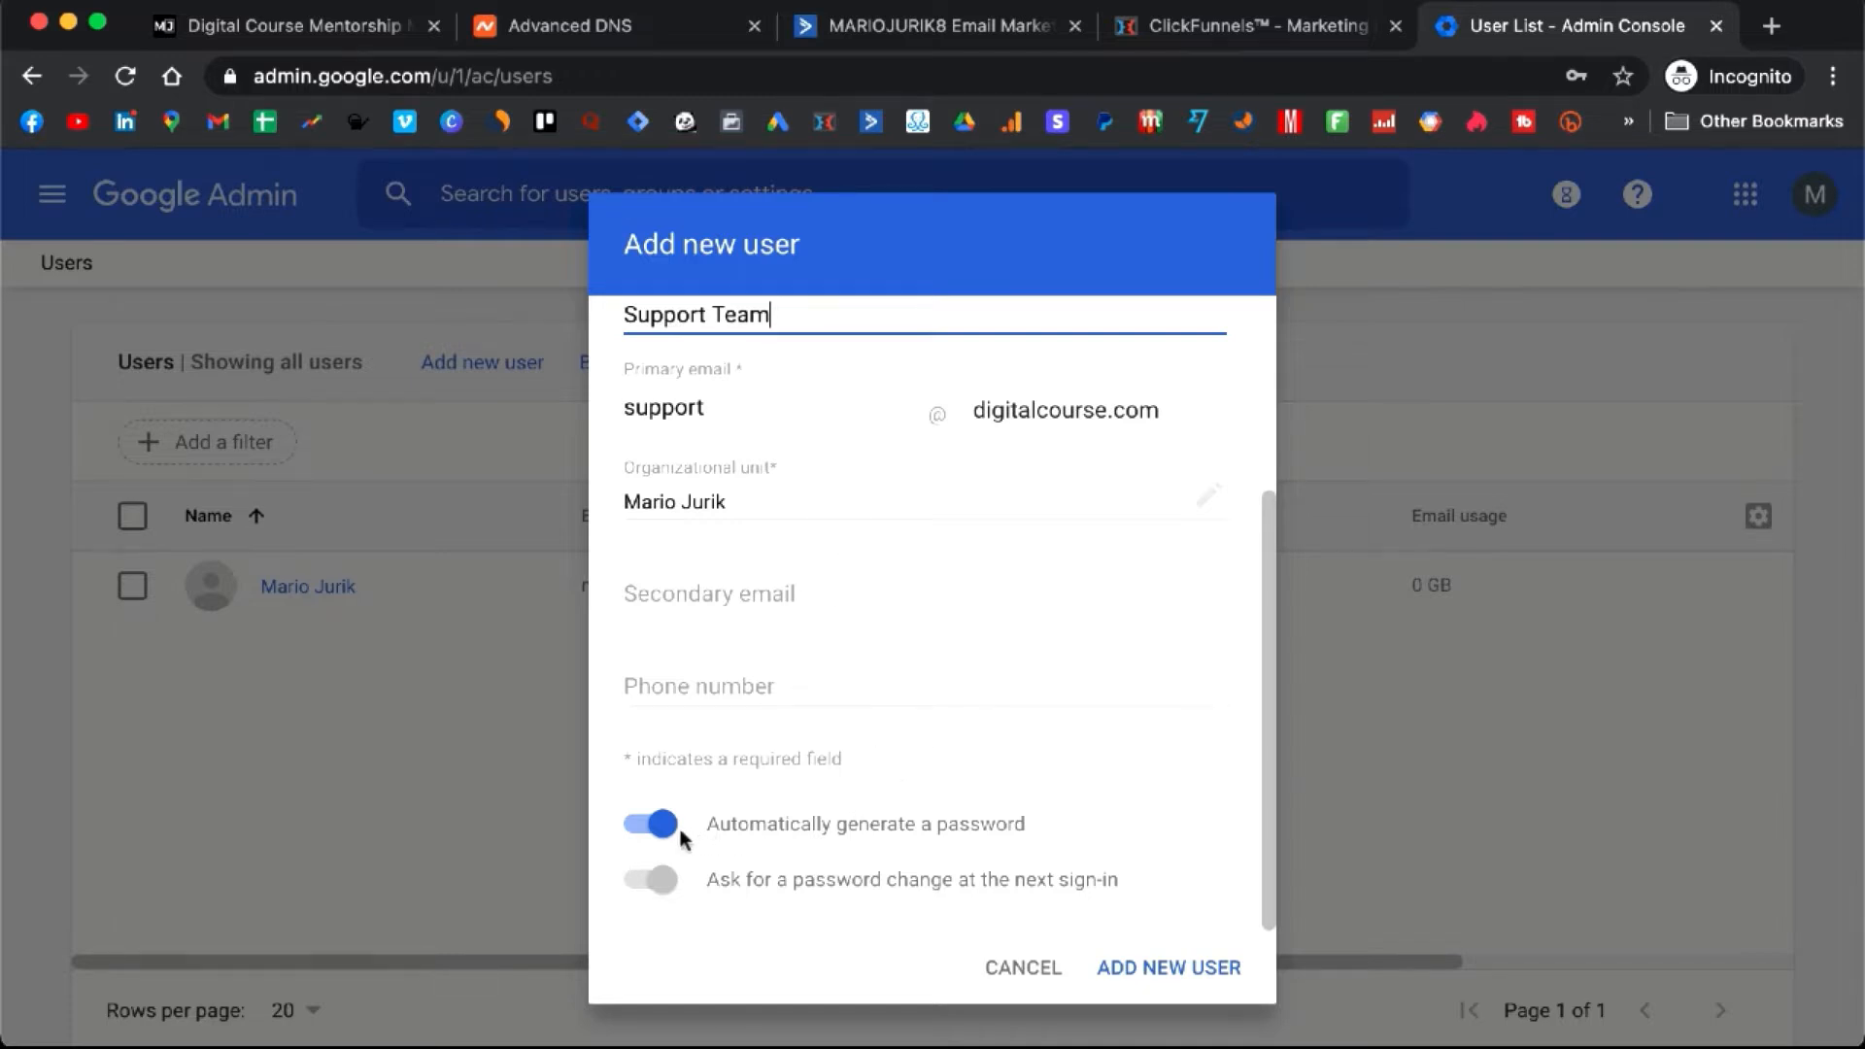
pyautogui.click(1025, 979)
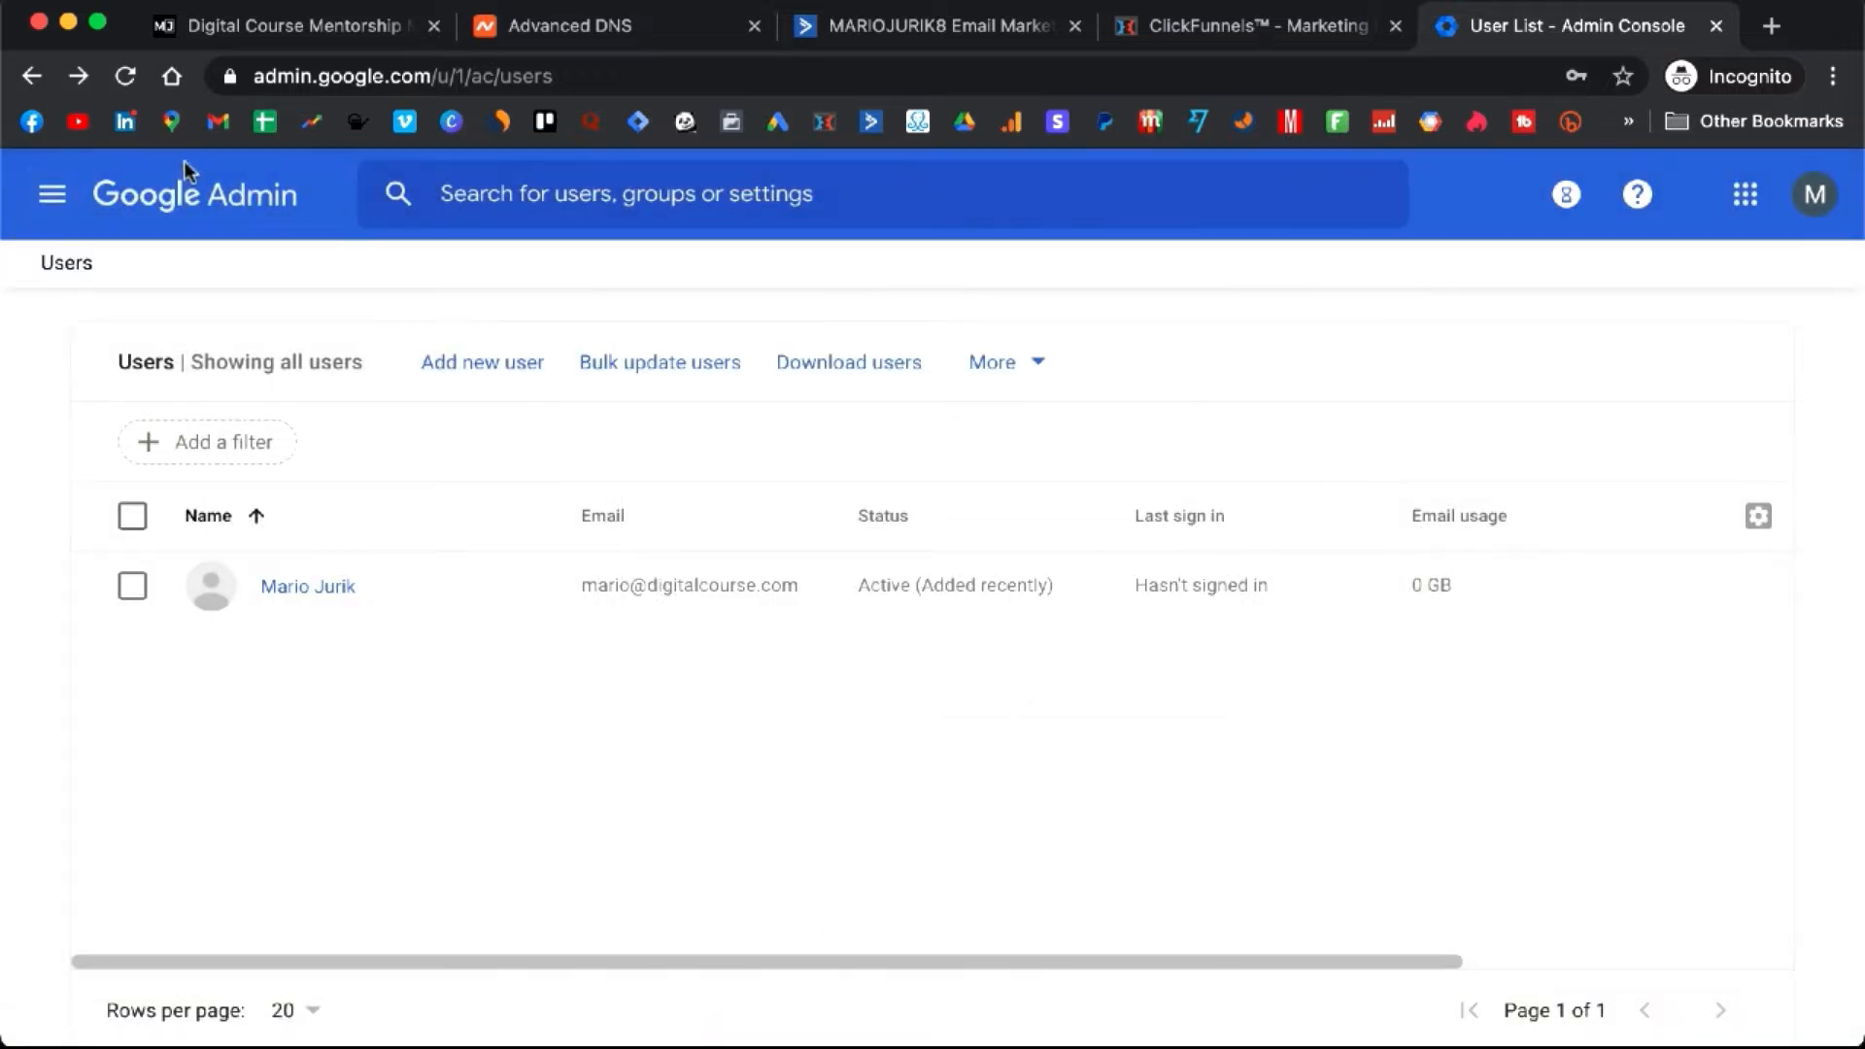
# - Go back to the Google Admin console home and open the Google apps grid
pyautogui.click(252, 198)
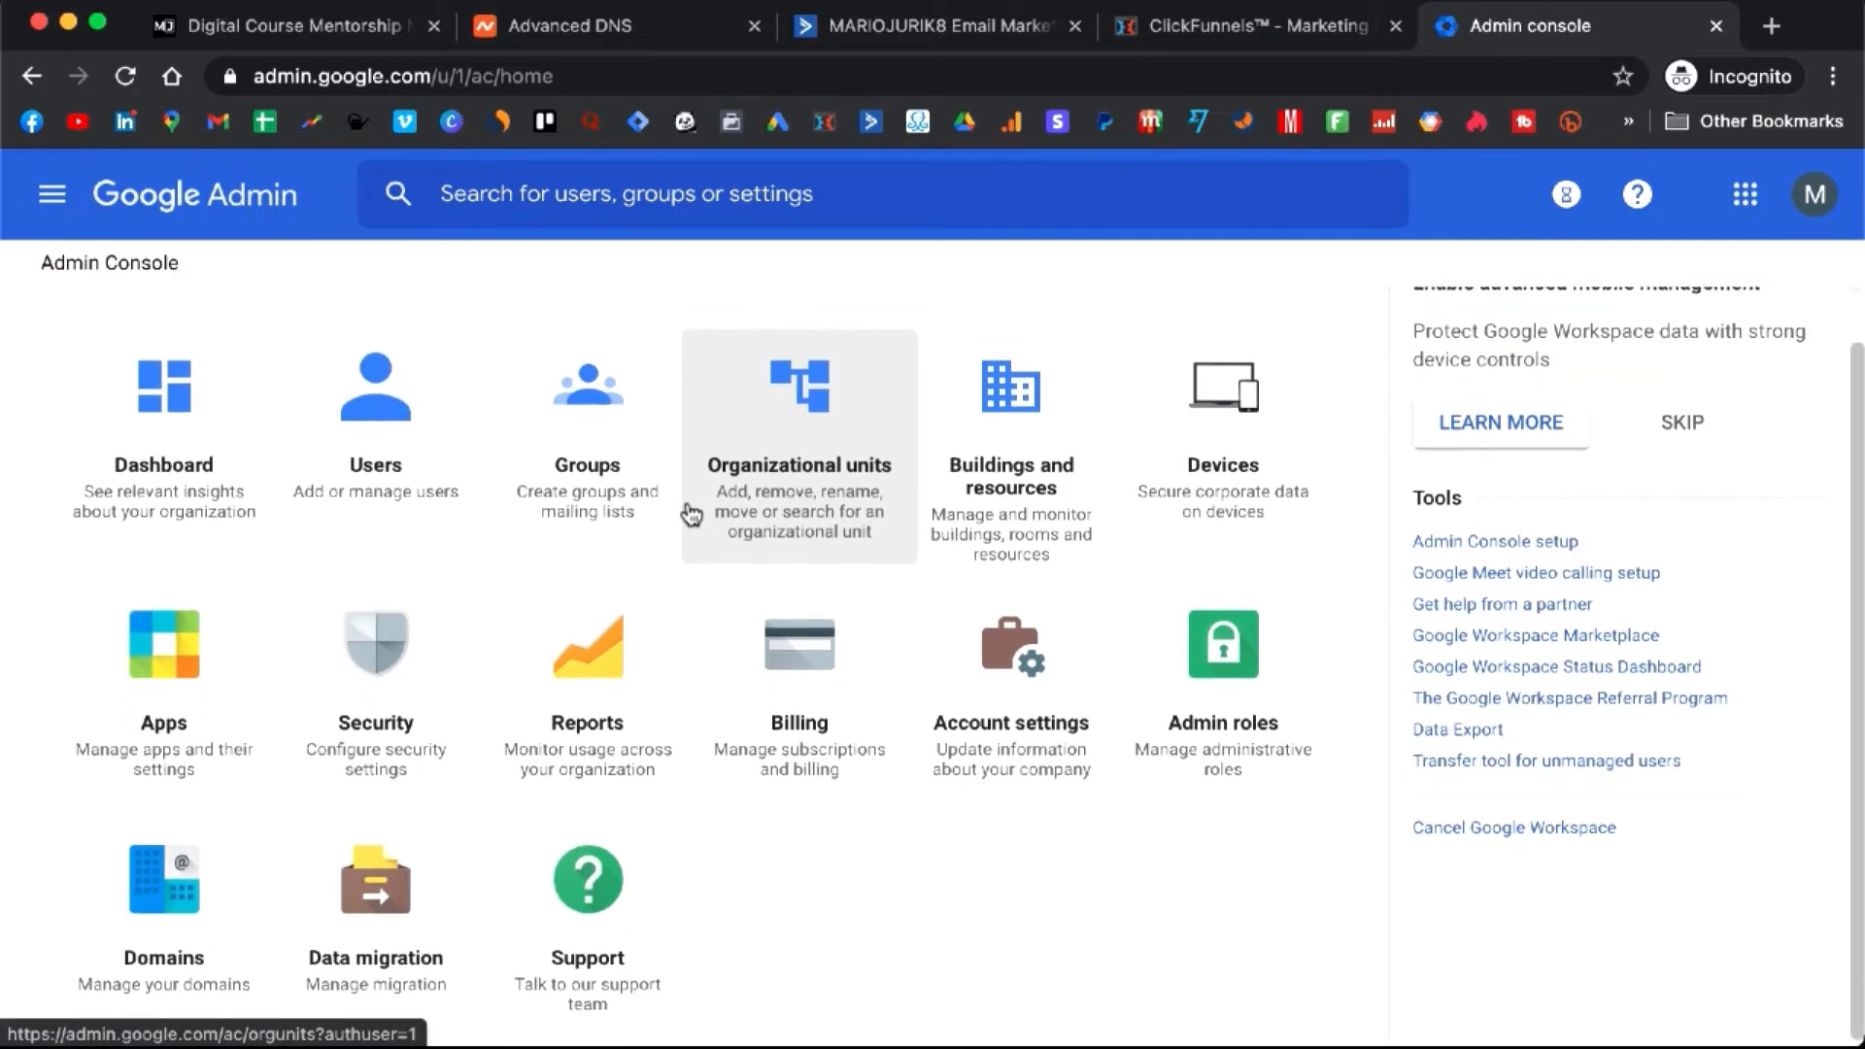
pyautogui.scroll(-1, 690, 514)
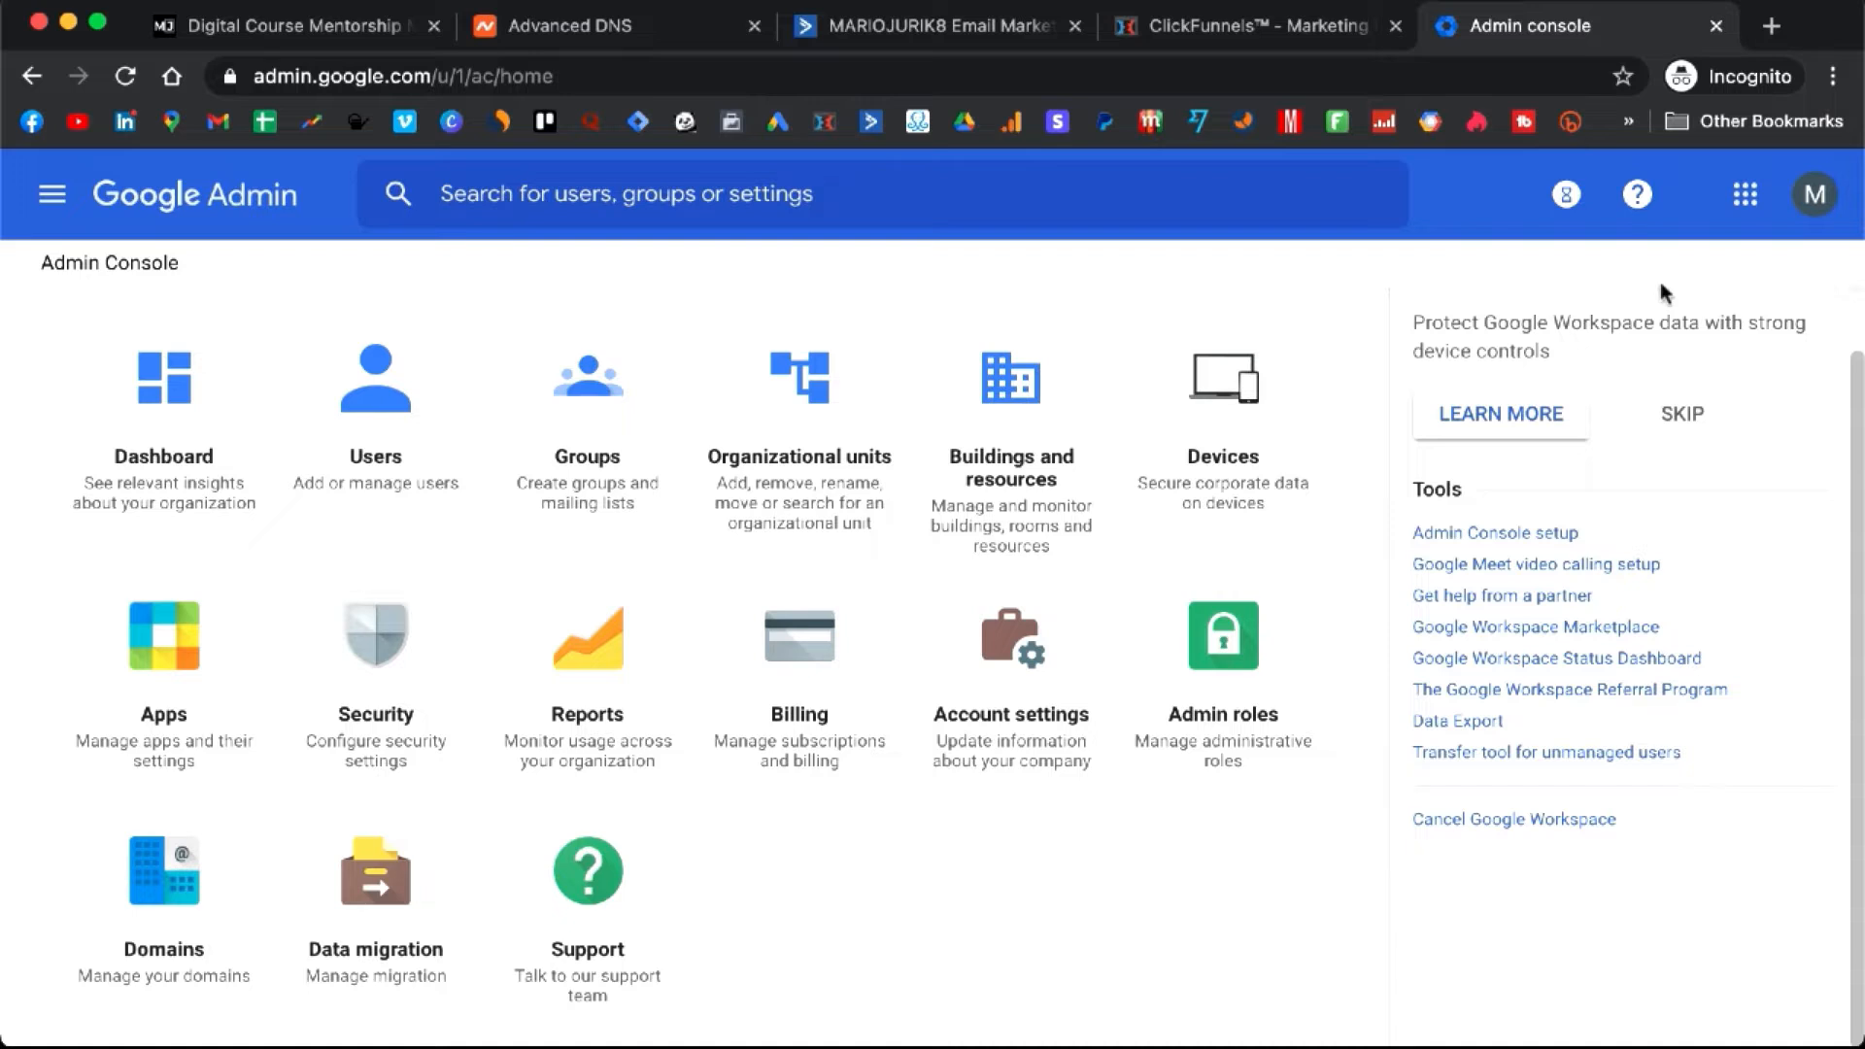
pyautogui.click(1748, 202)
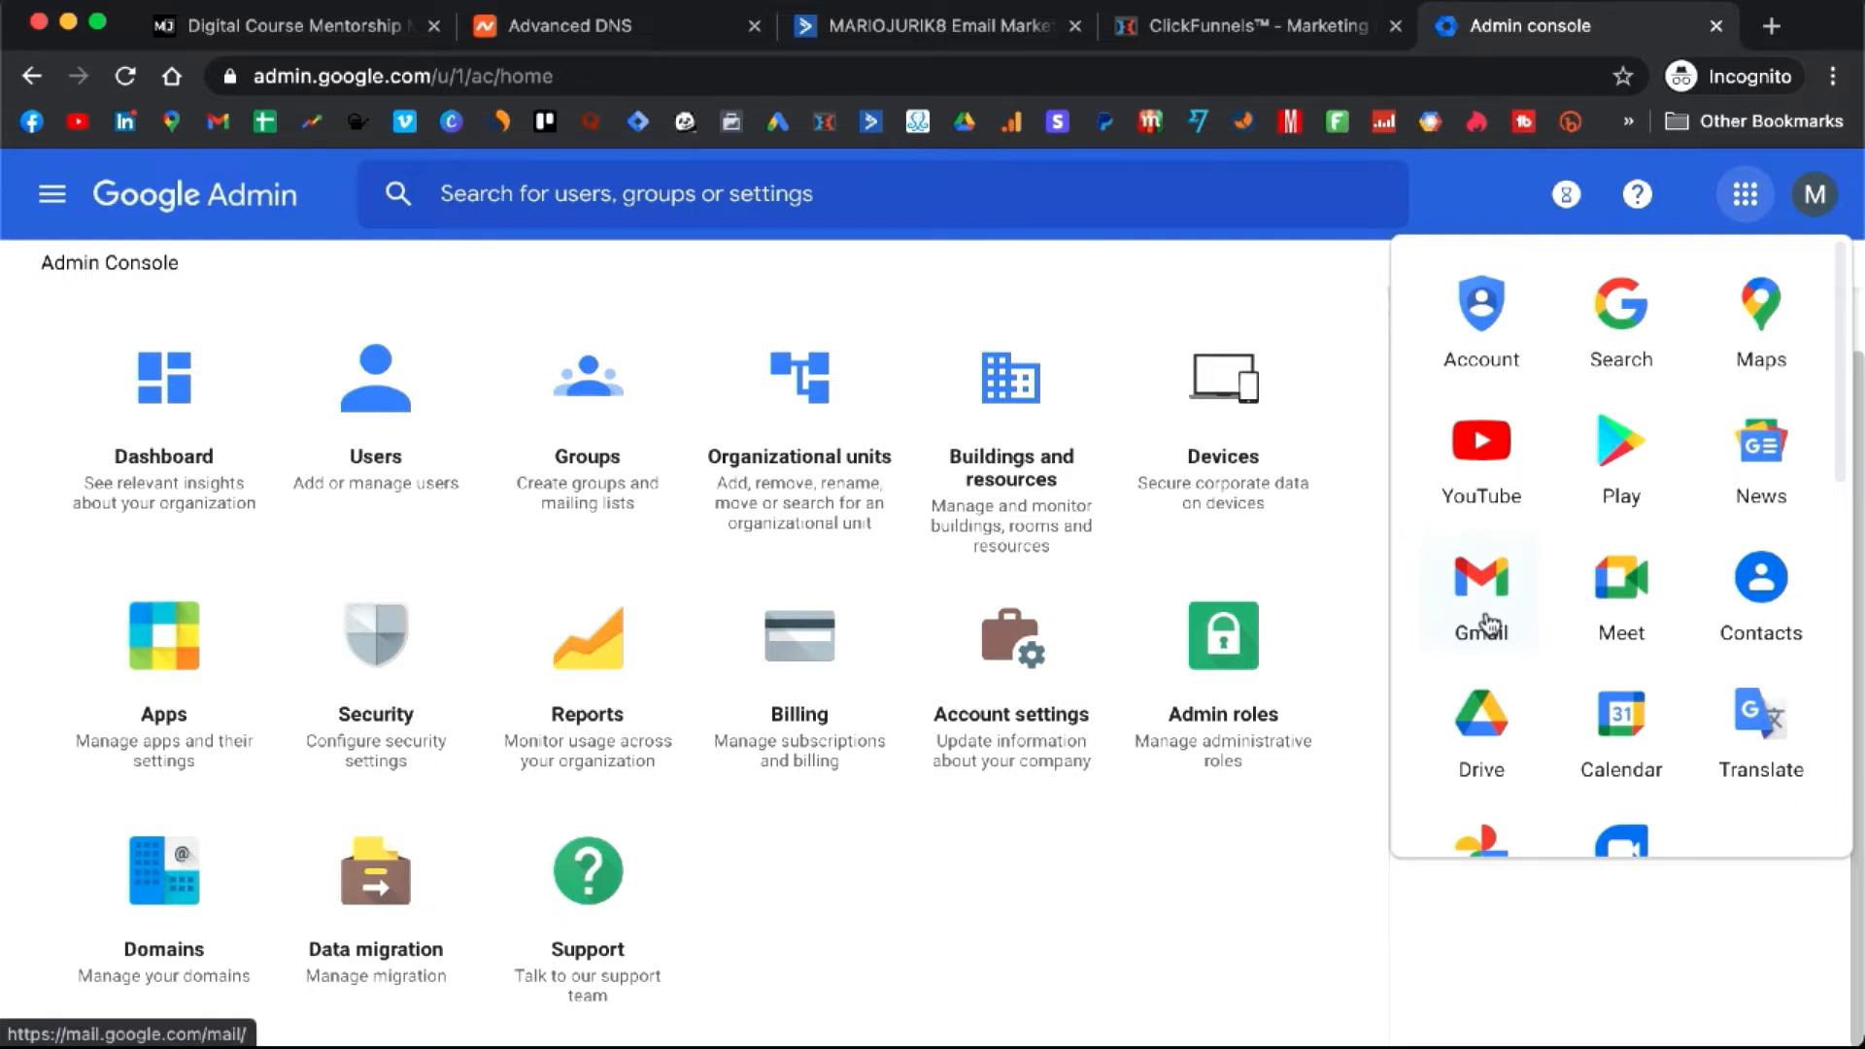
# - Close the apps menu, check ActiveCampaign's sender Addresses in Settings, then go to Lists
pyautogui.click(1368, 671)
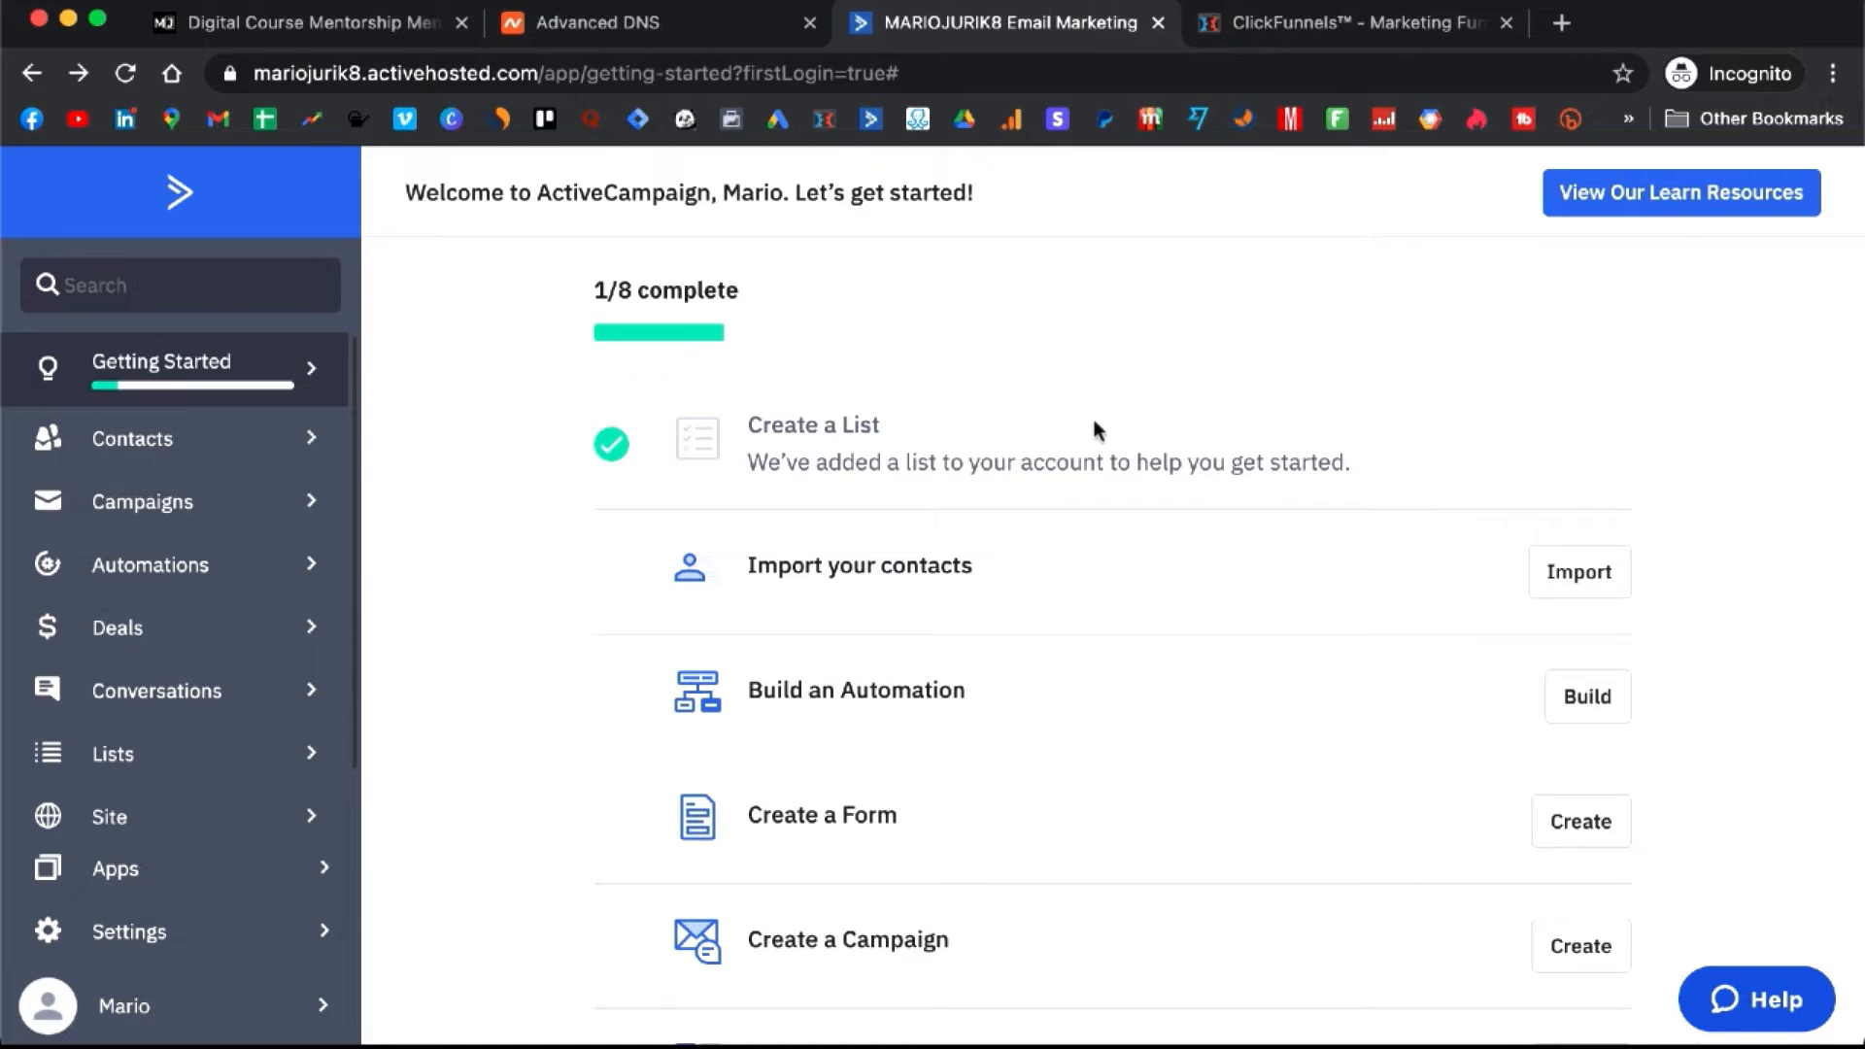
pyautogui.click(227, 940)
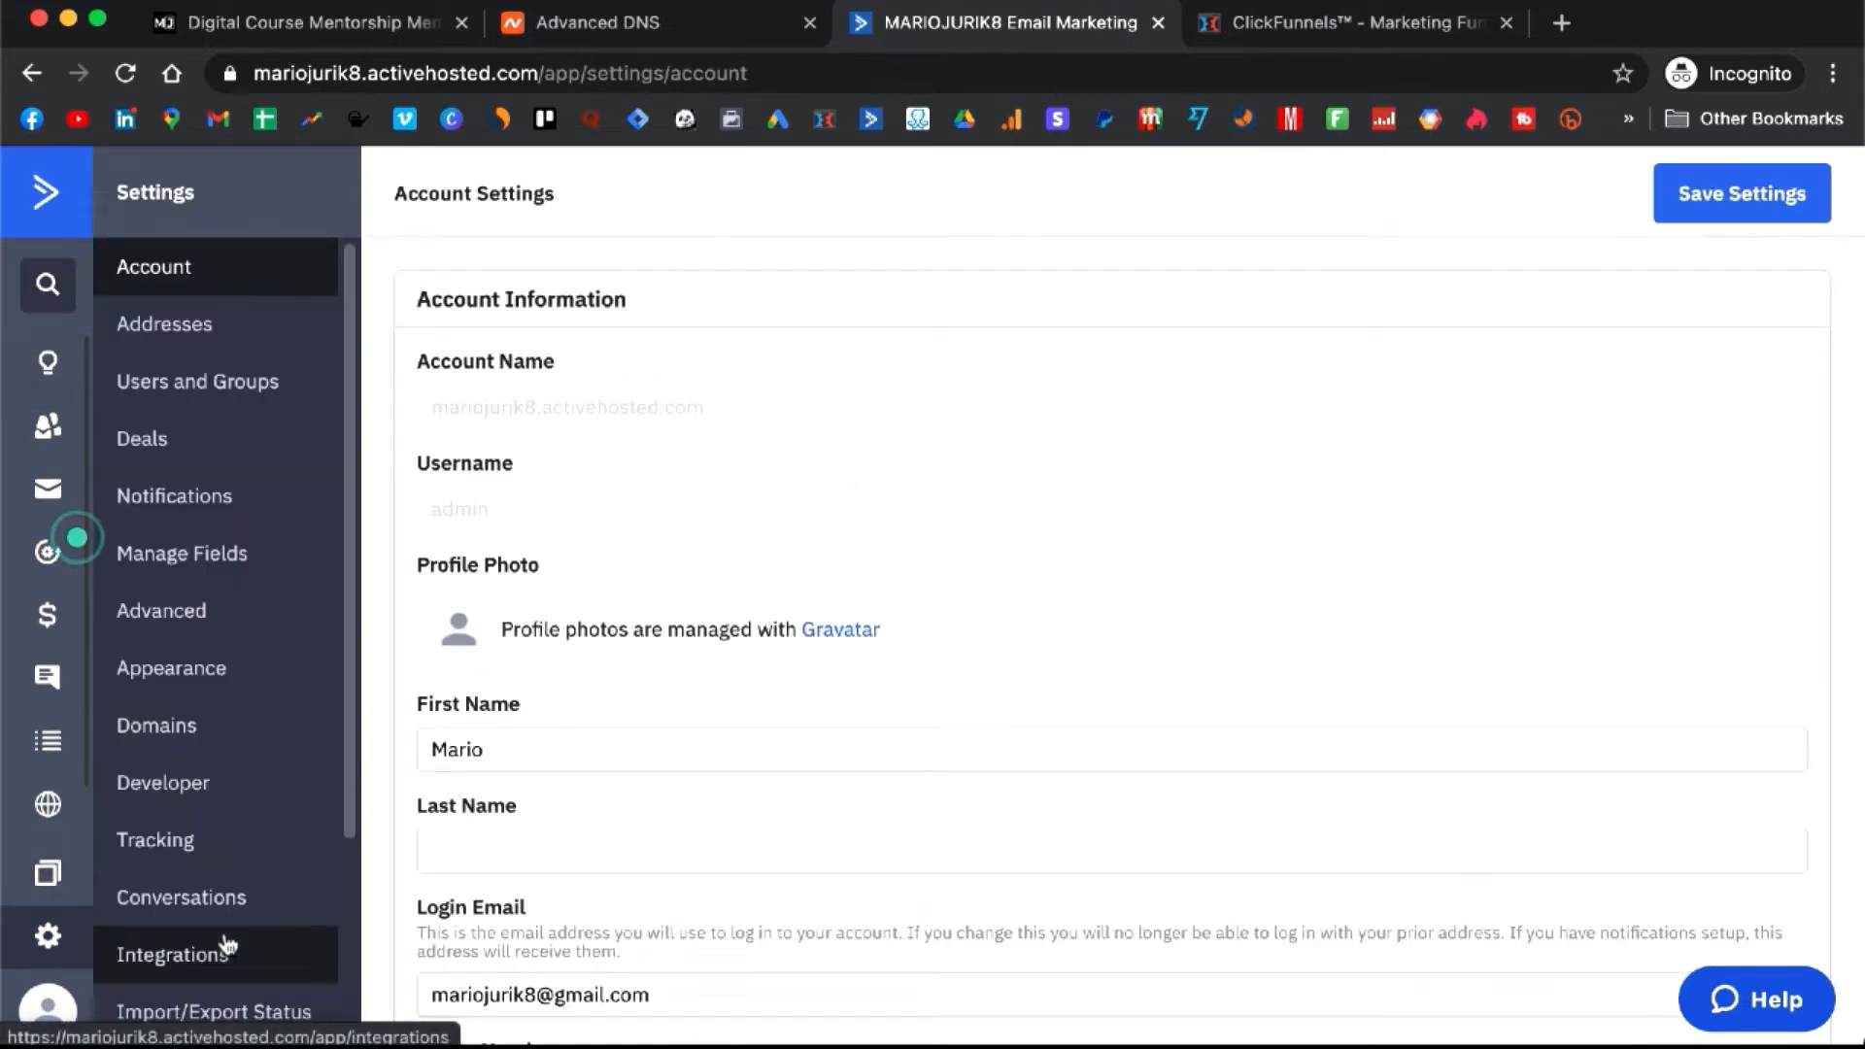
pyautogui.click(204, 331)
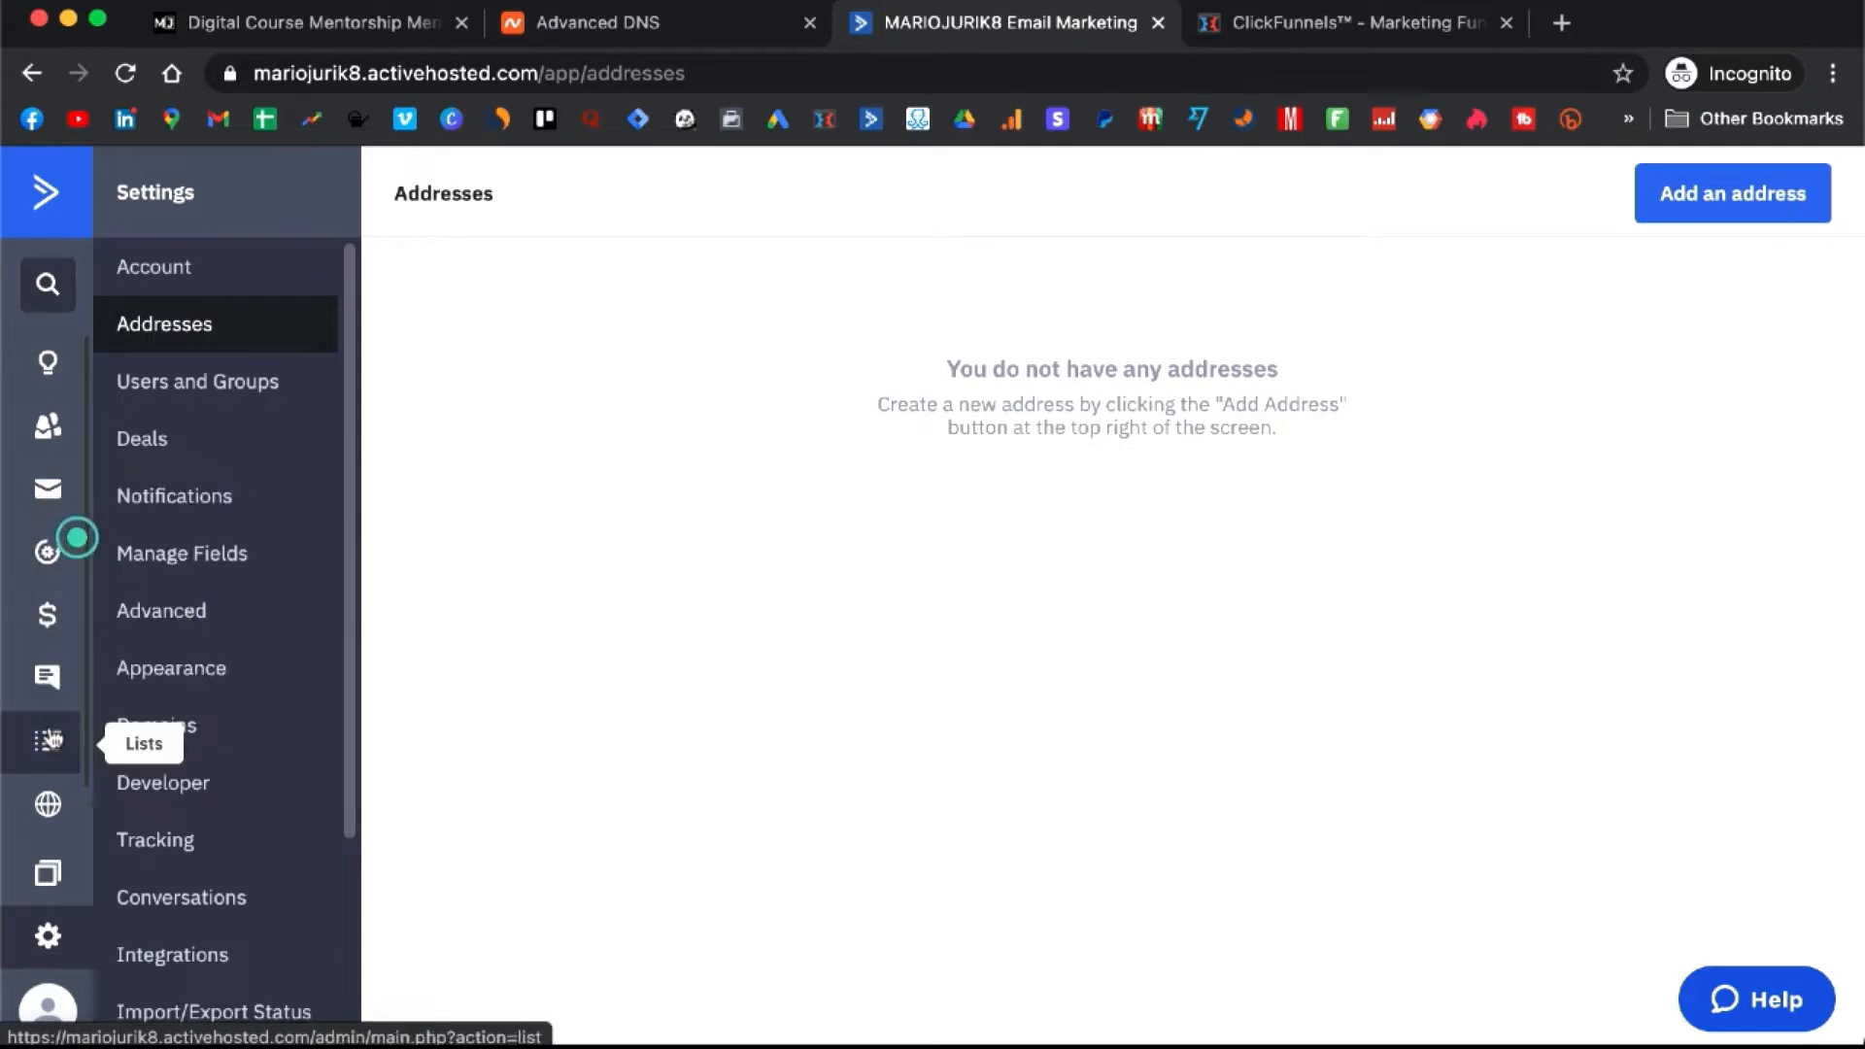
pyautogui.click(50, 760)
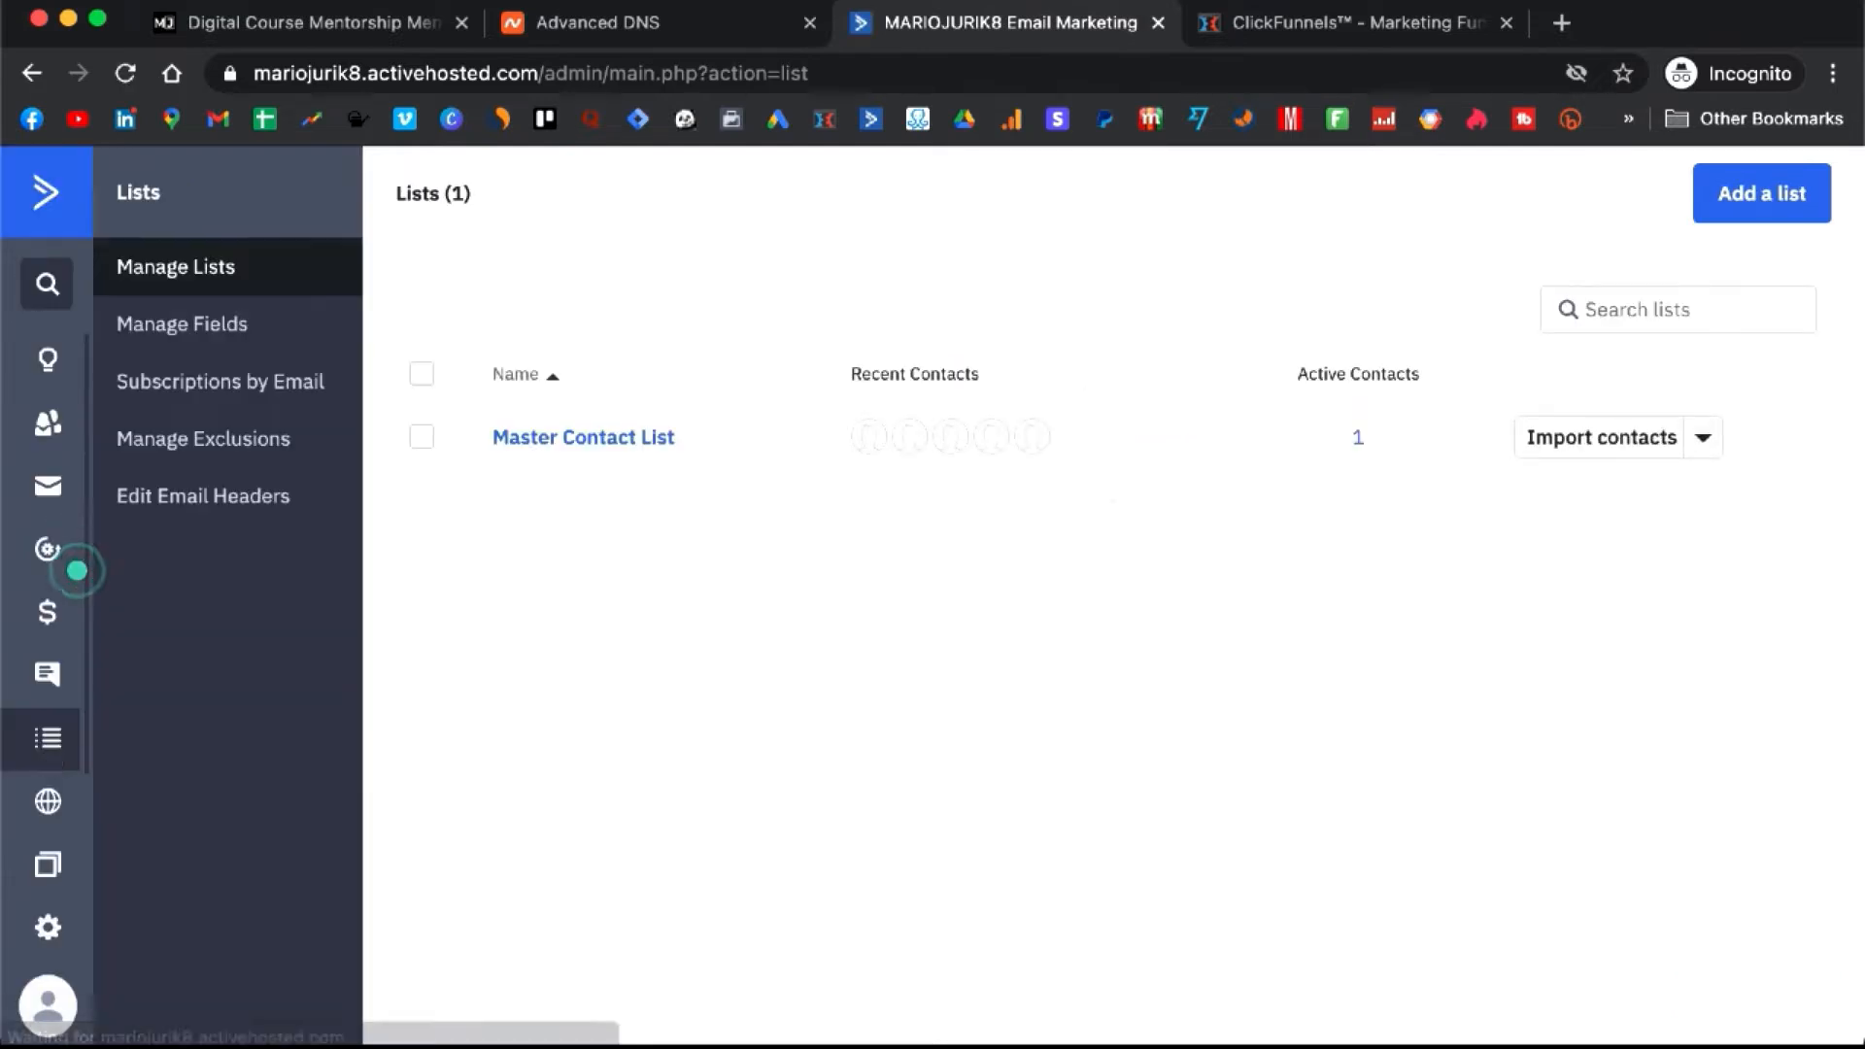
# - Use Create your own list to add the list 'Digital Course Free Training'
pyautogui.click(1780, 187)
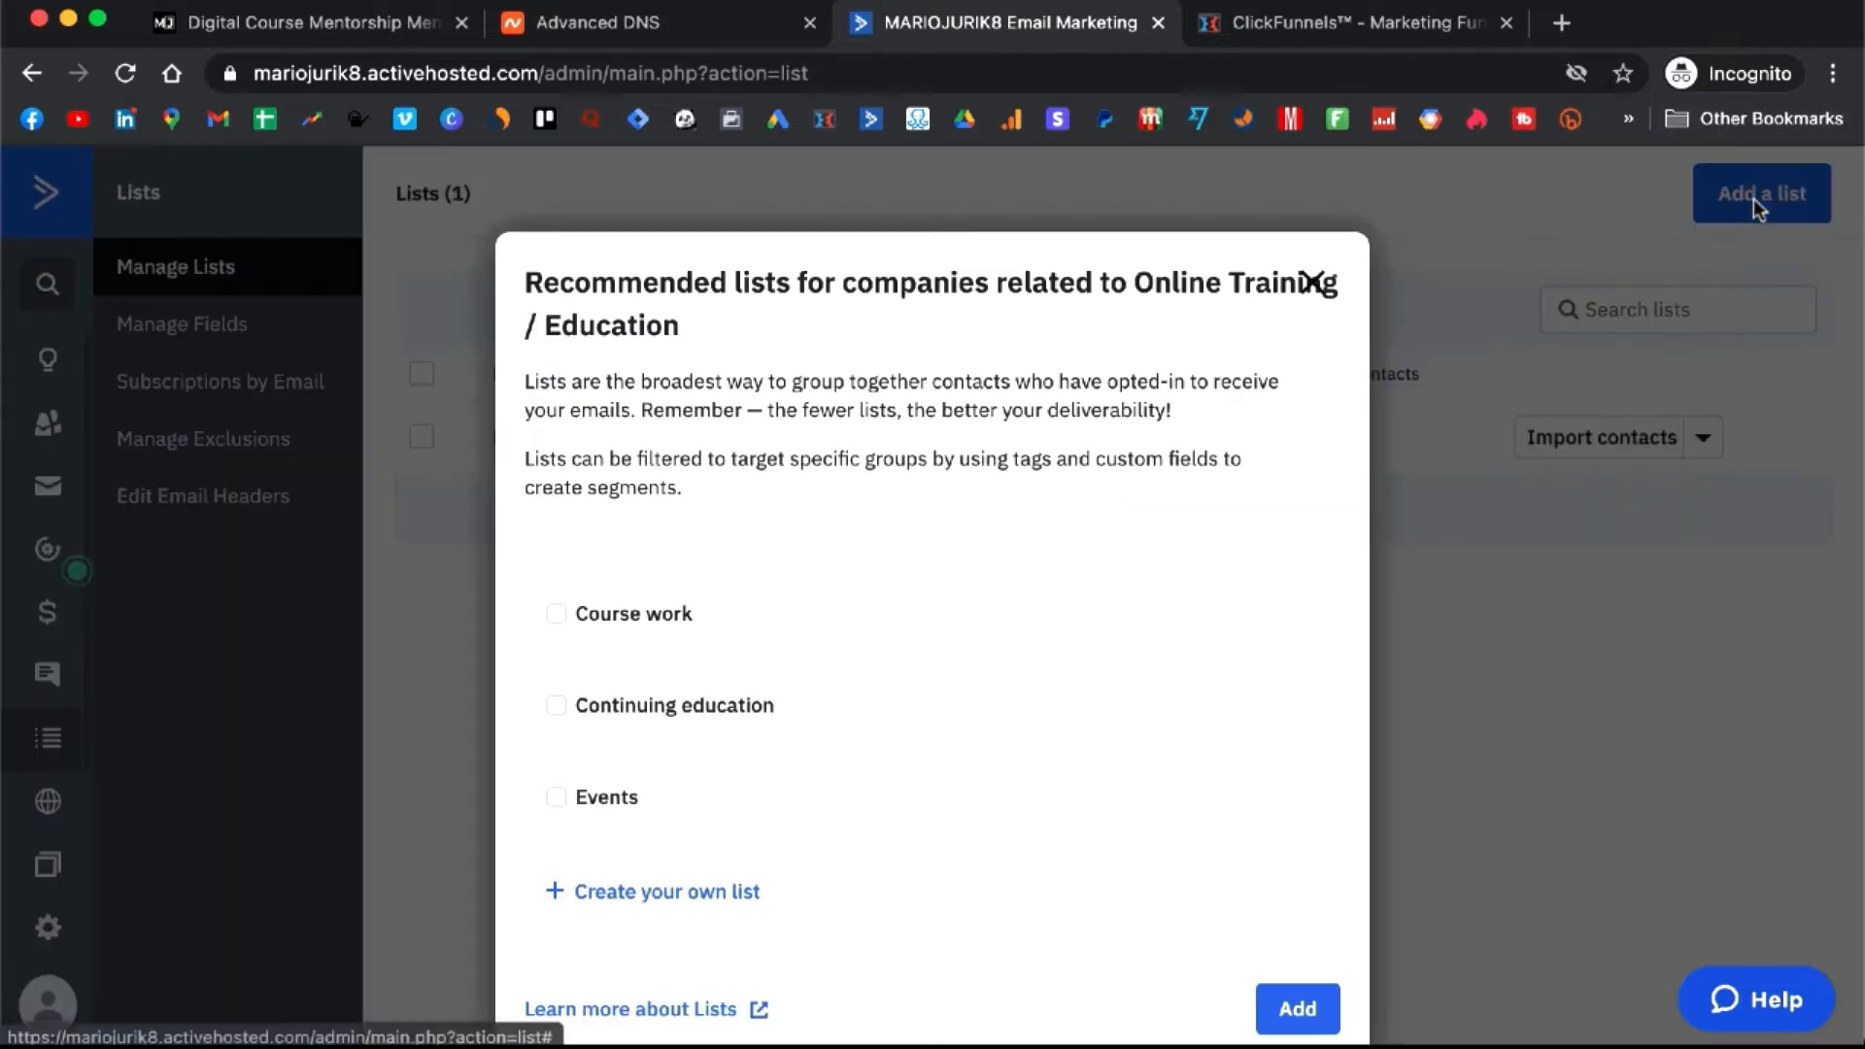
pyautogui.scroll(-1, 712, 708)
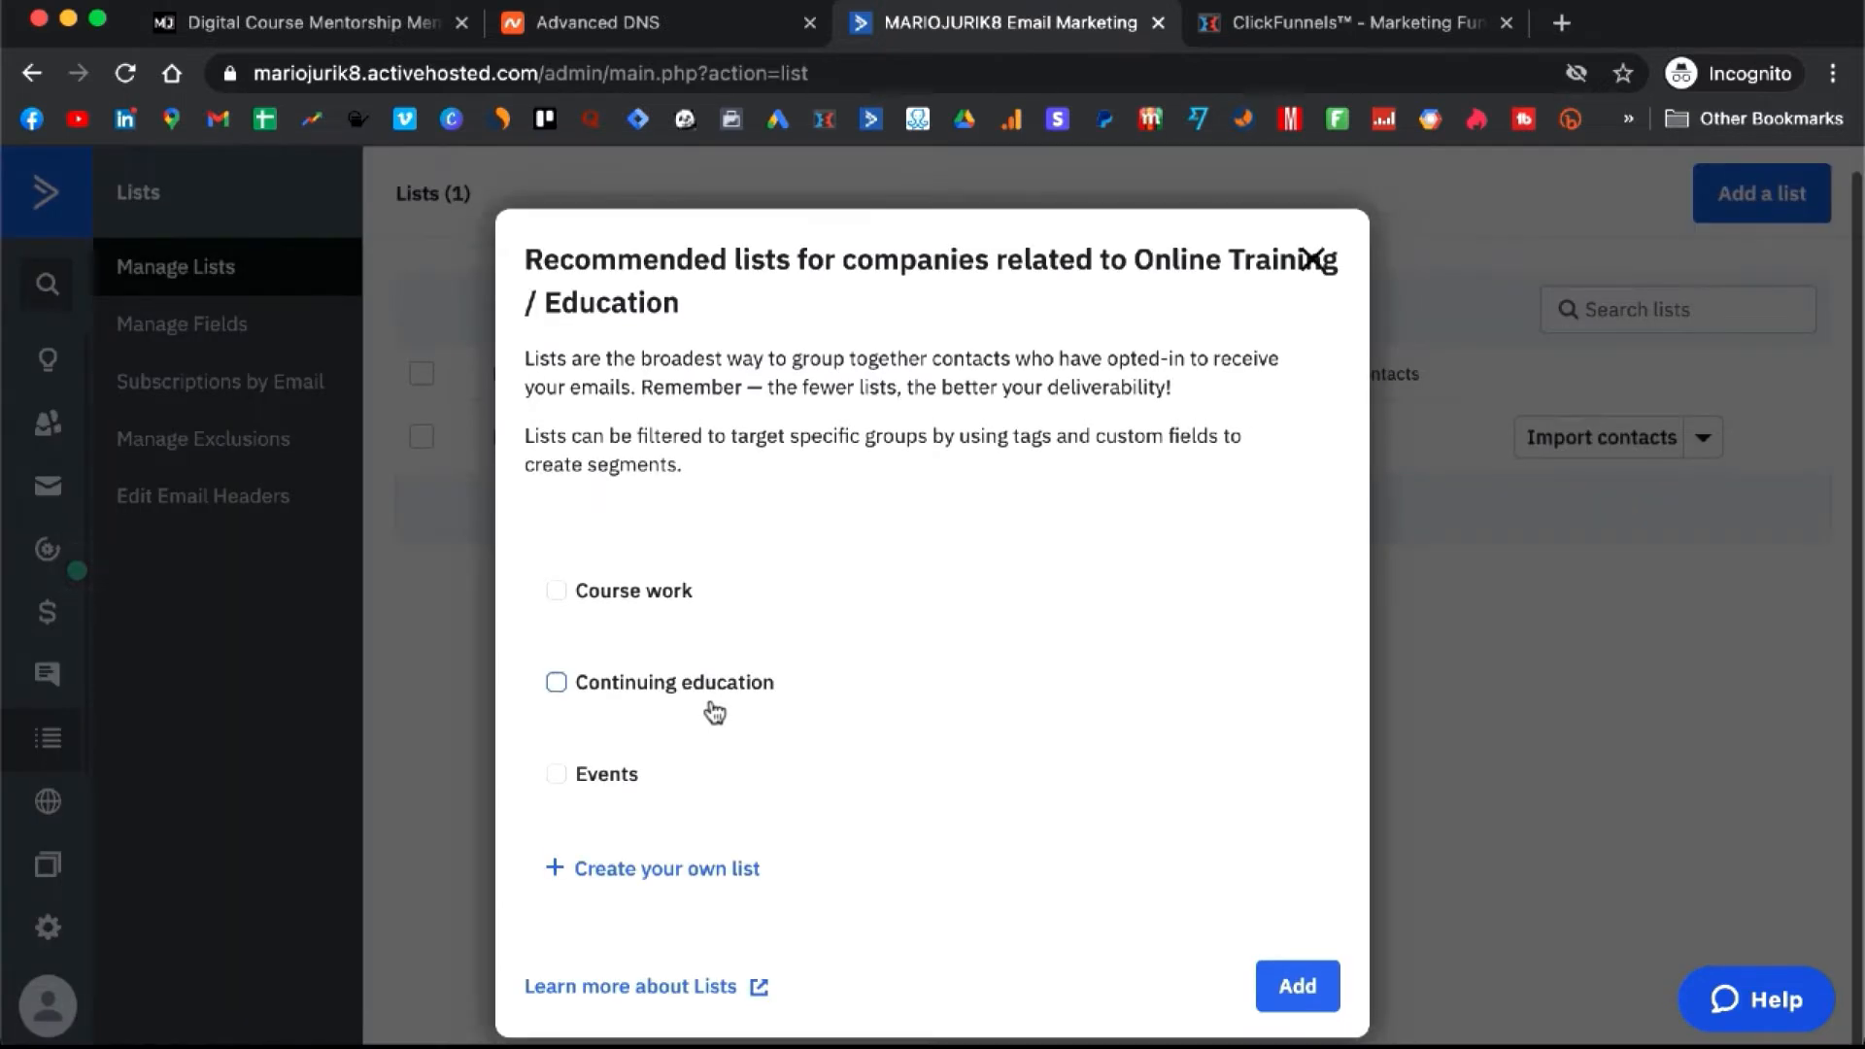
pyautogui.click(710, 869)
pyautogui.scroll(-1, 711, 870)
pyautogui.click(930, 858)
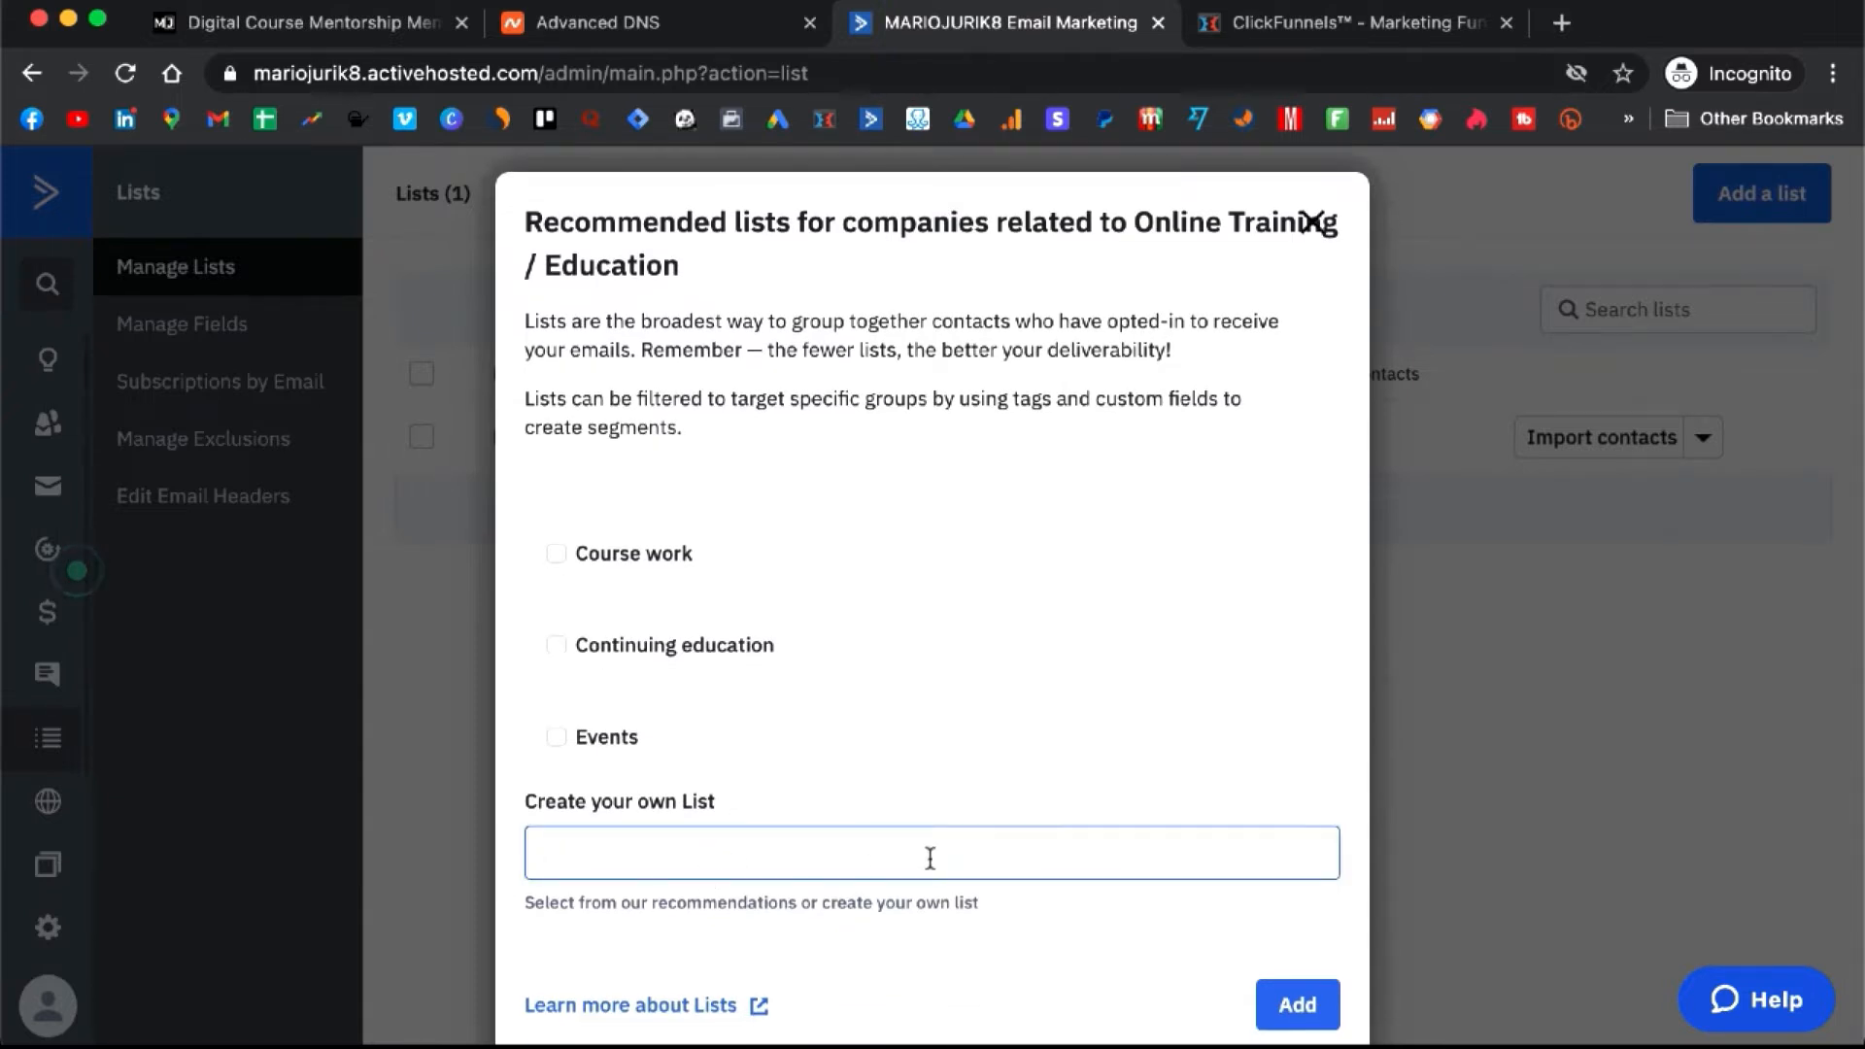
pyautogui.write('Digital Course Fre')
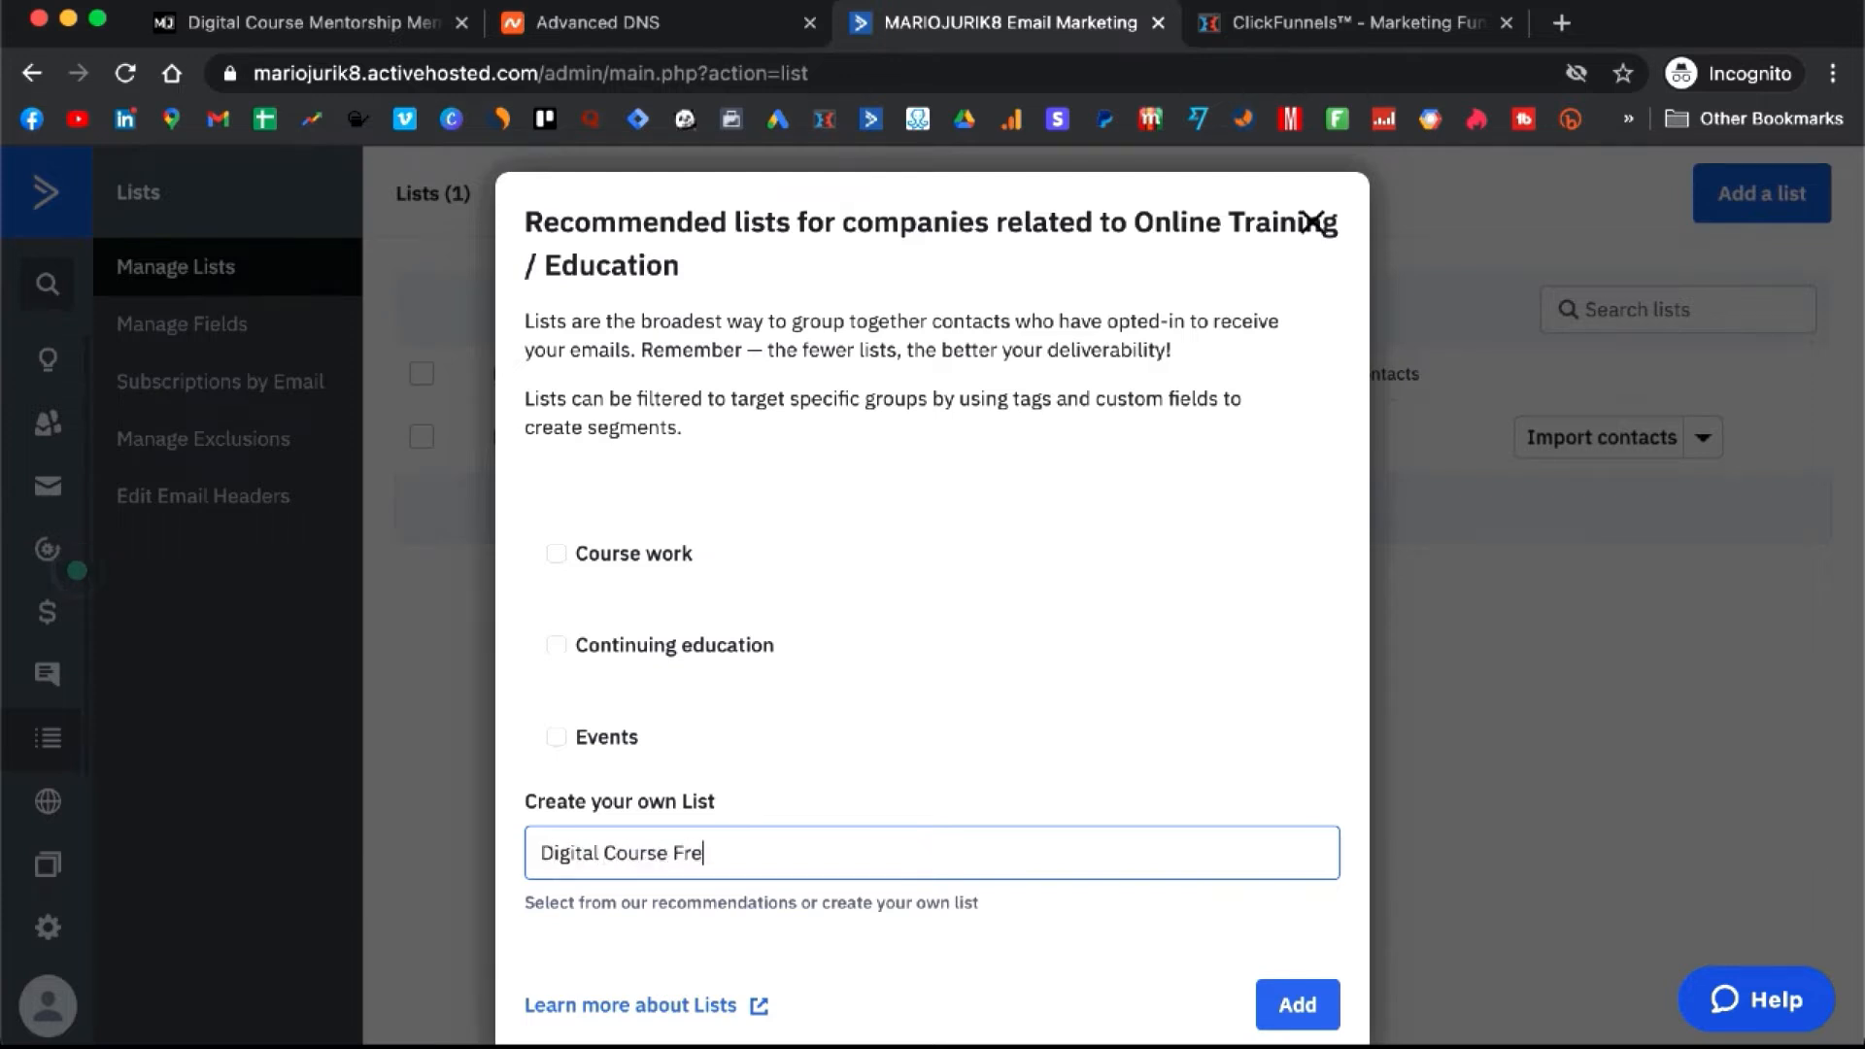
pyautogui.write('e Training')
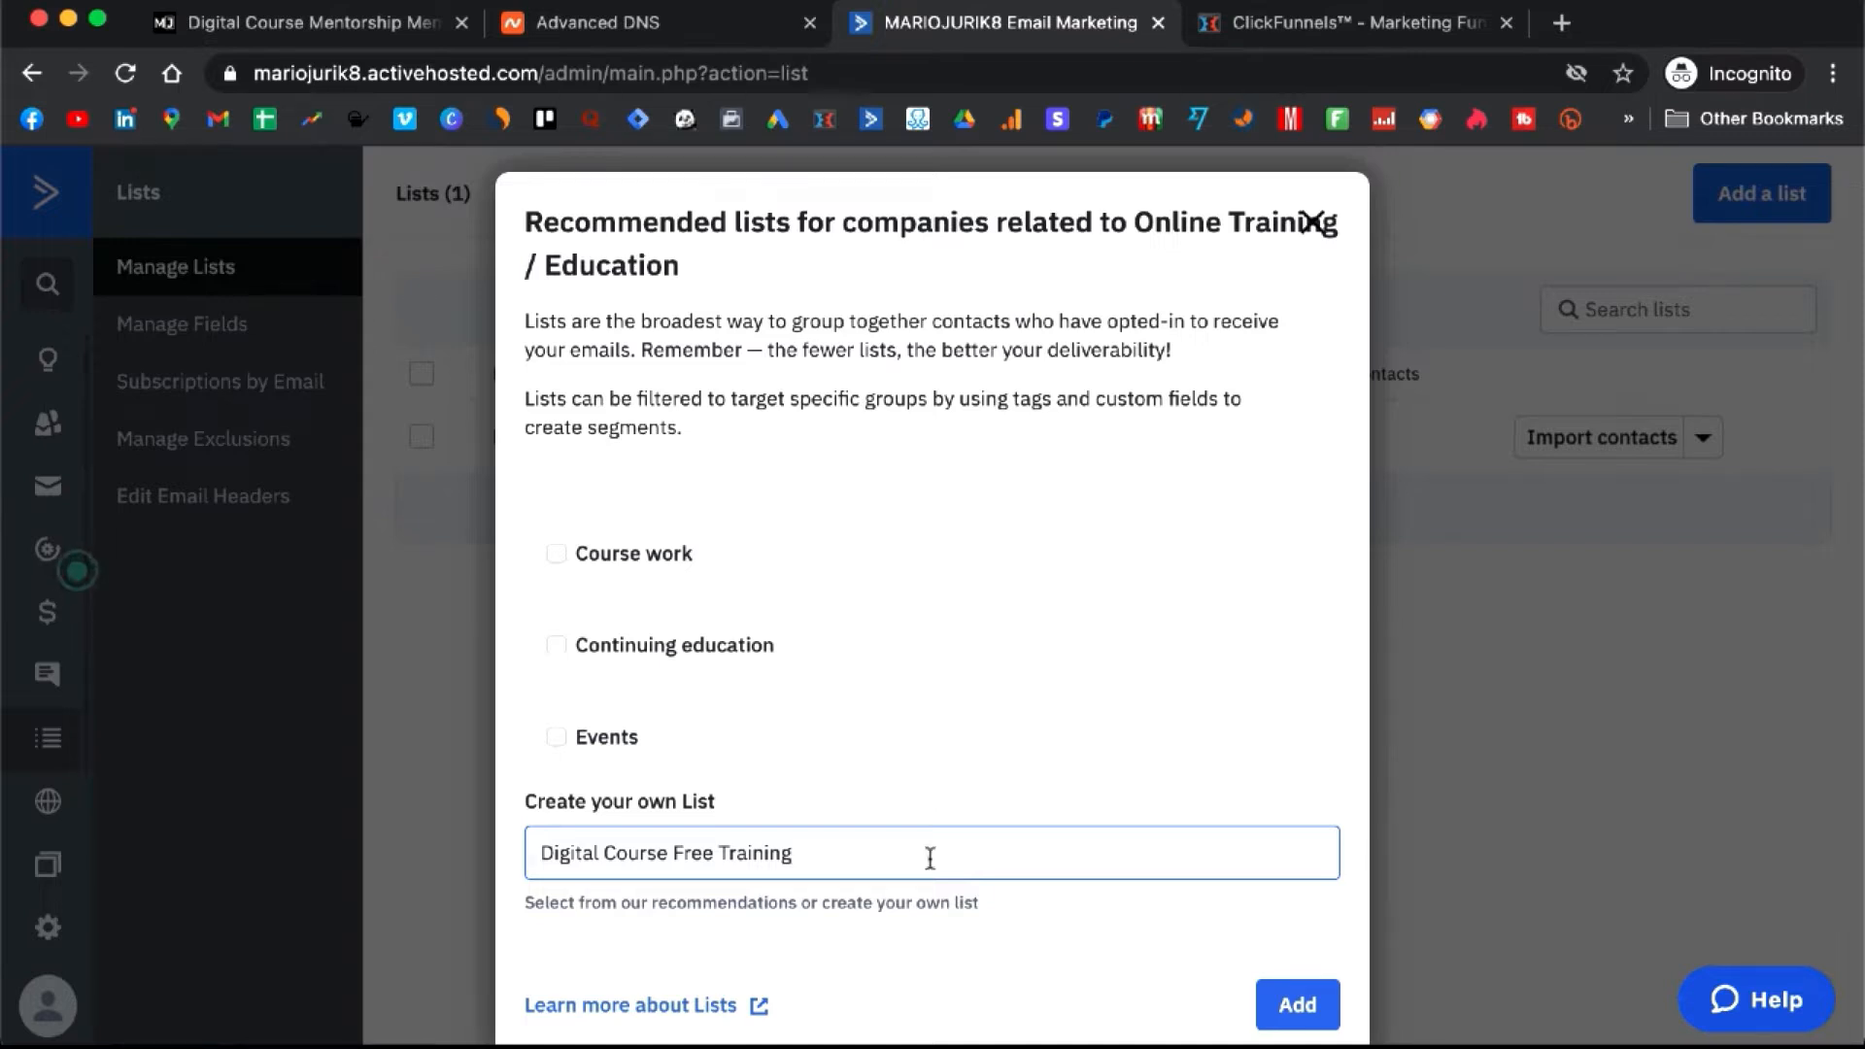
pyautogui.click(1300, 1028)
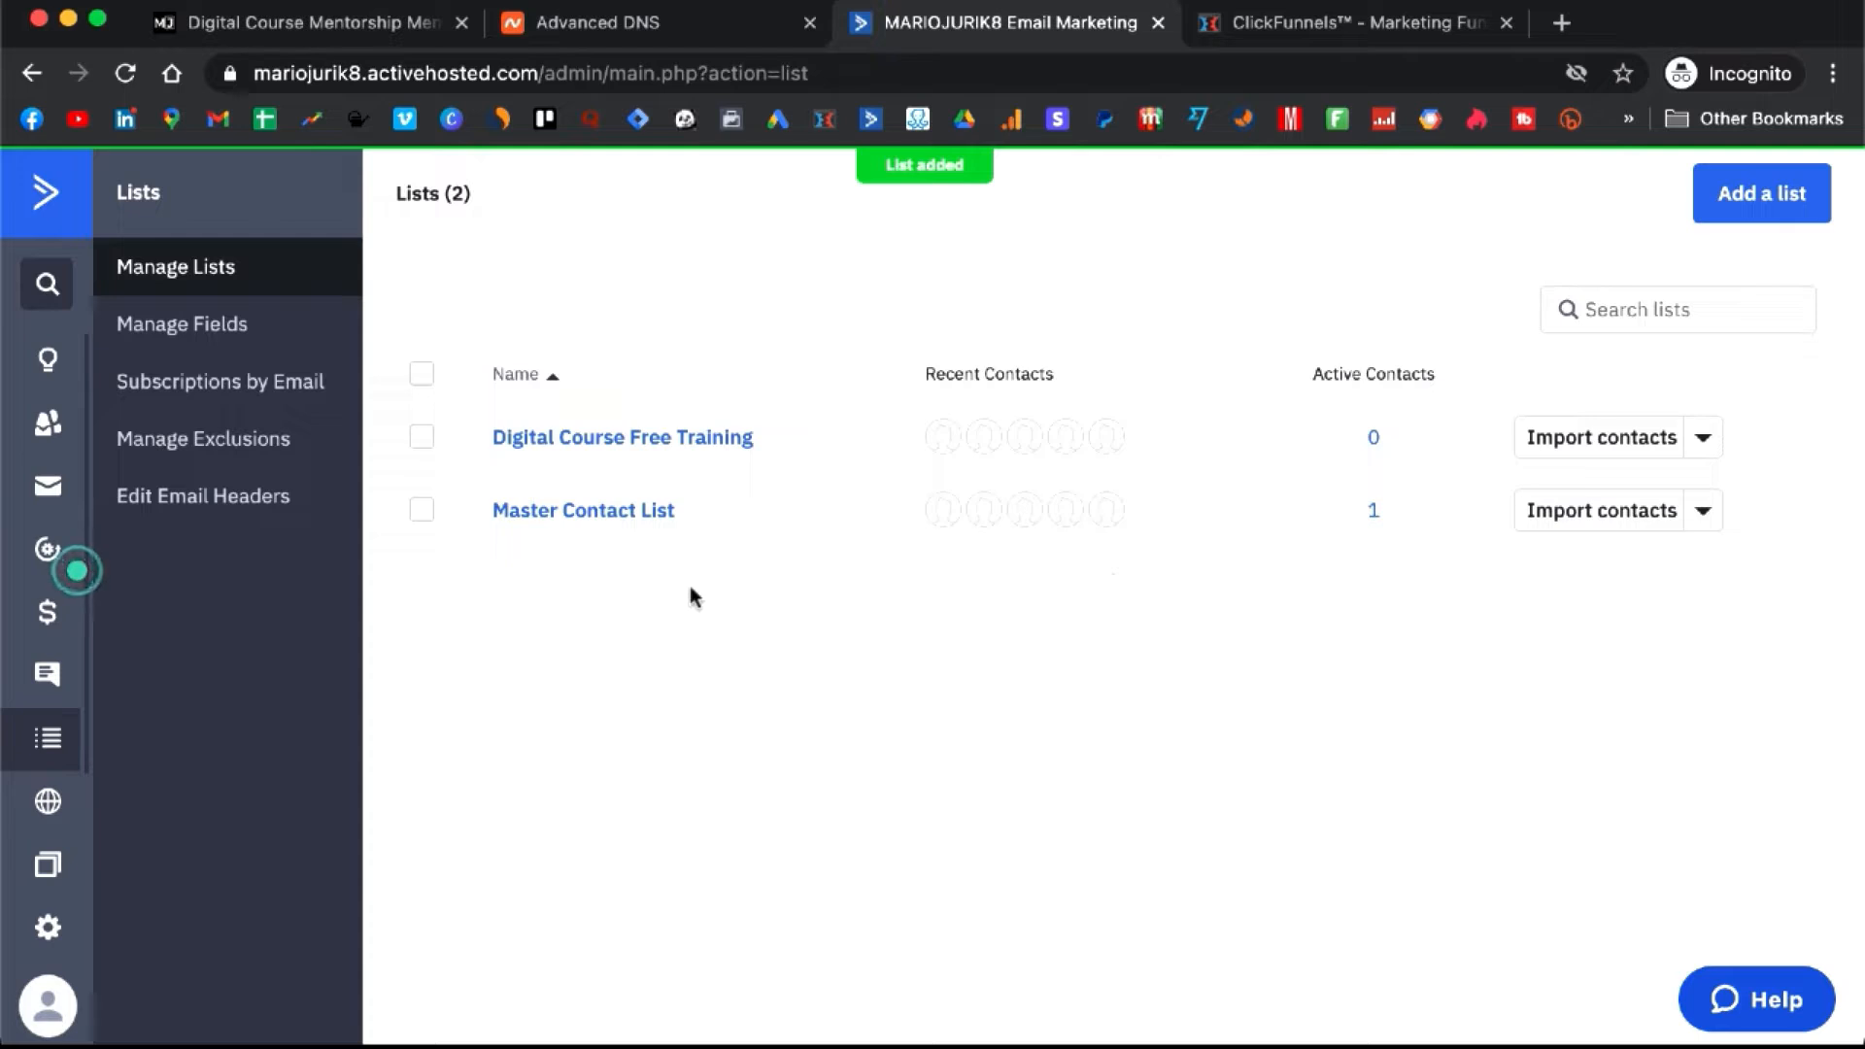
pyautogui.click(1746, 207)
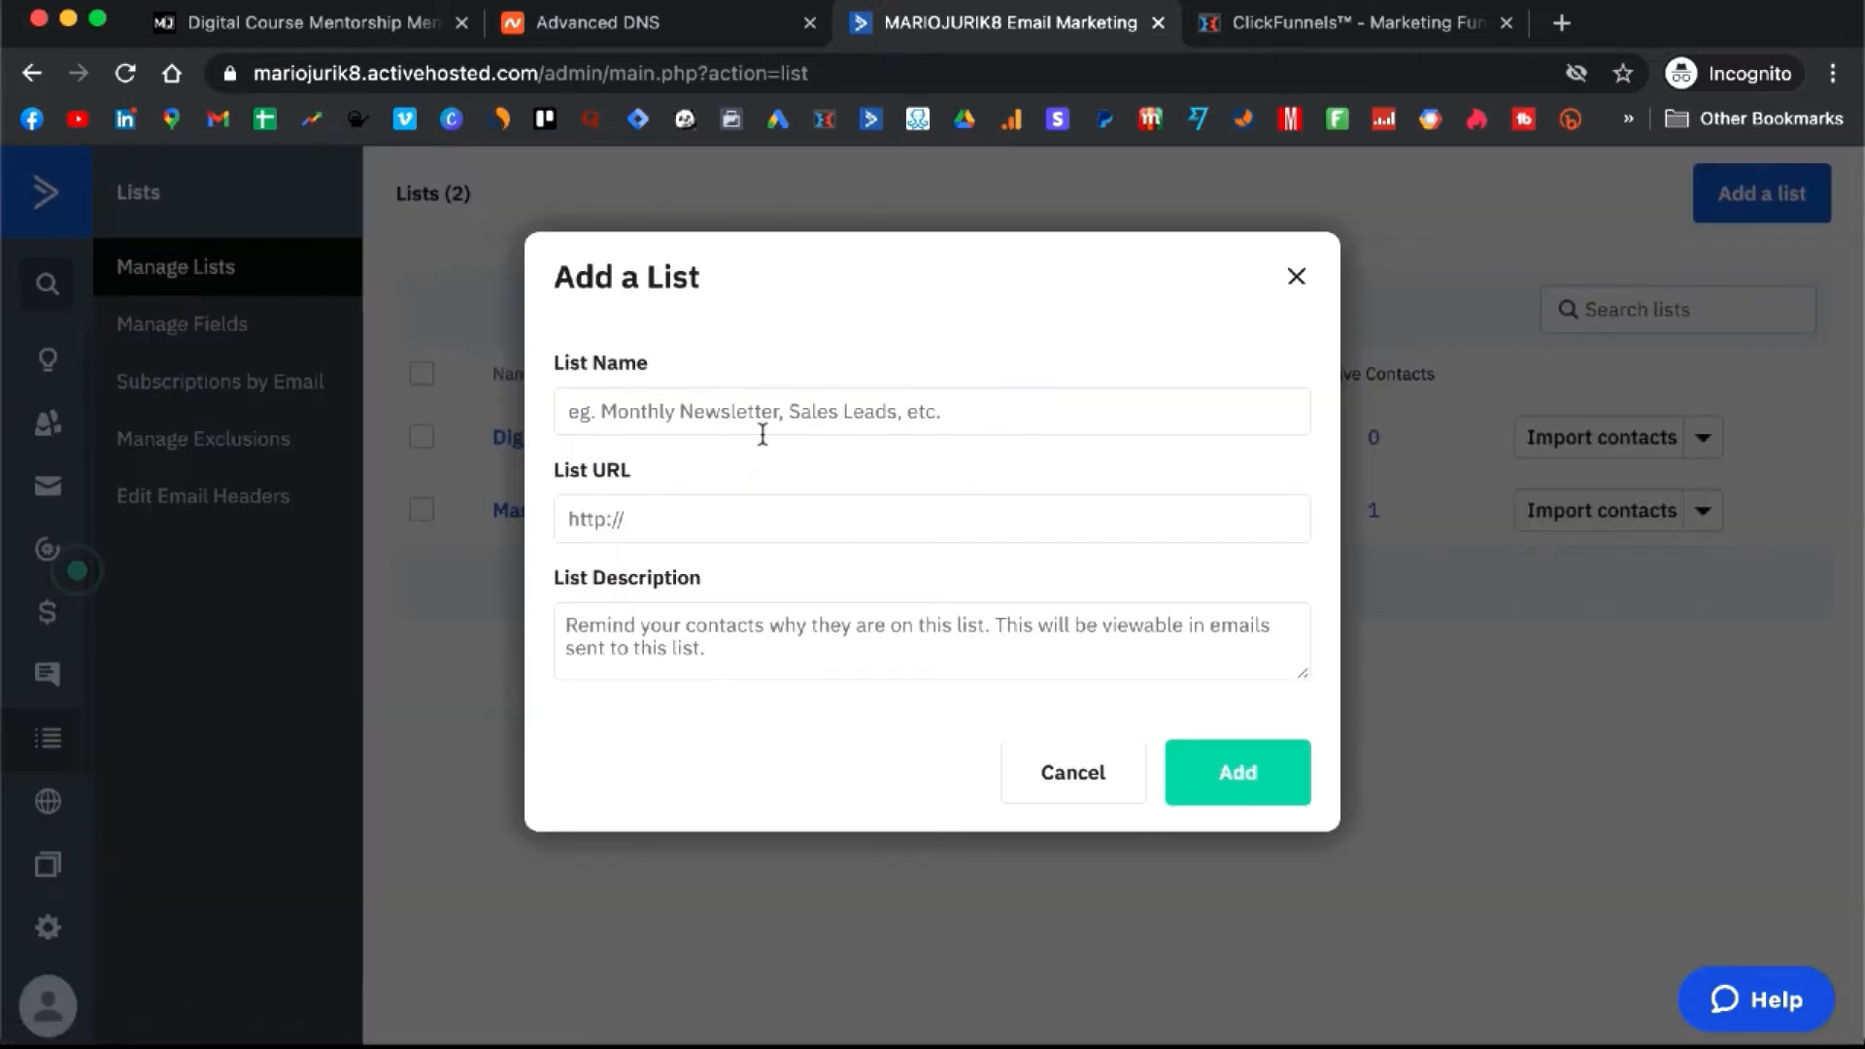
pyautogui.click(795, 426)
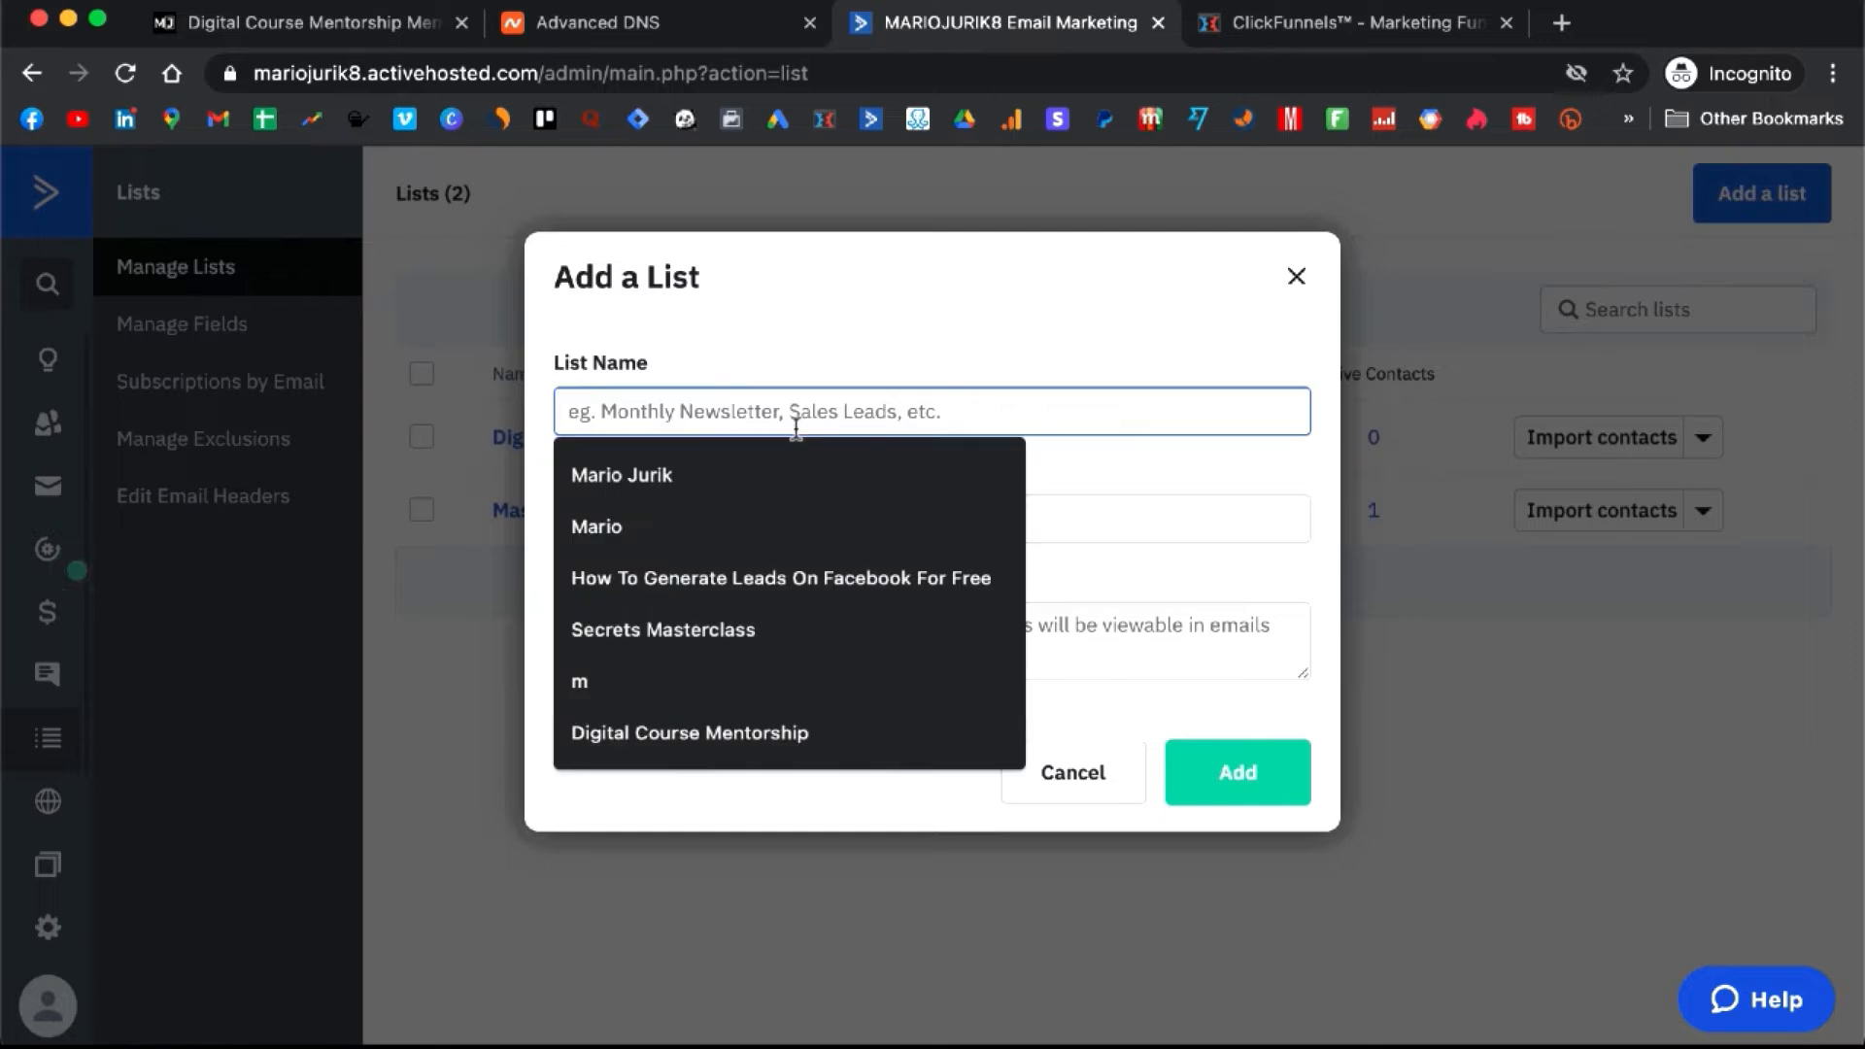
pyautogui.write('Customers')
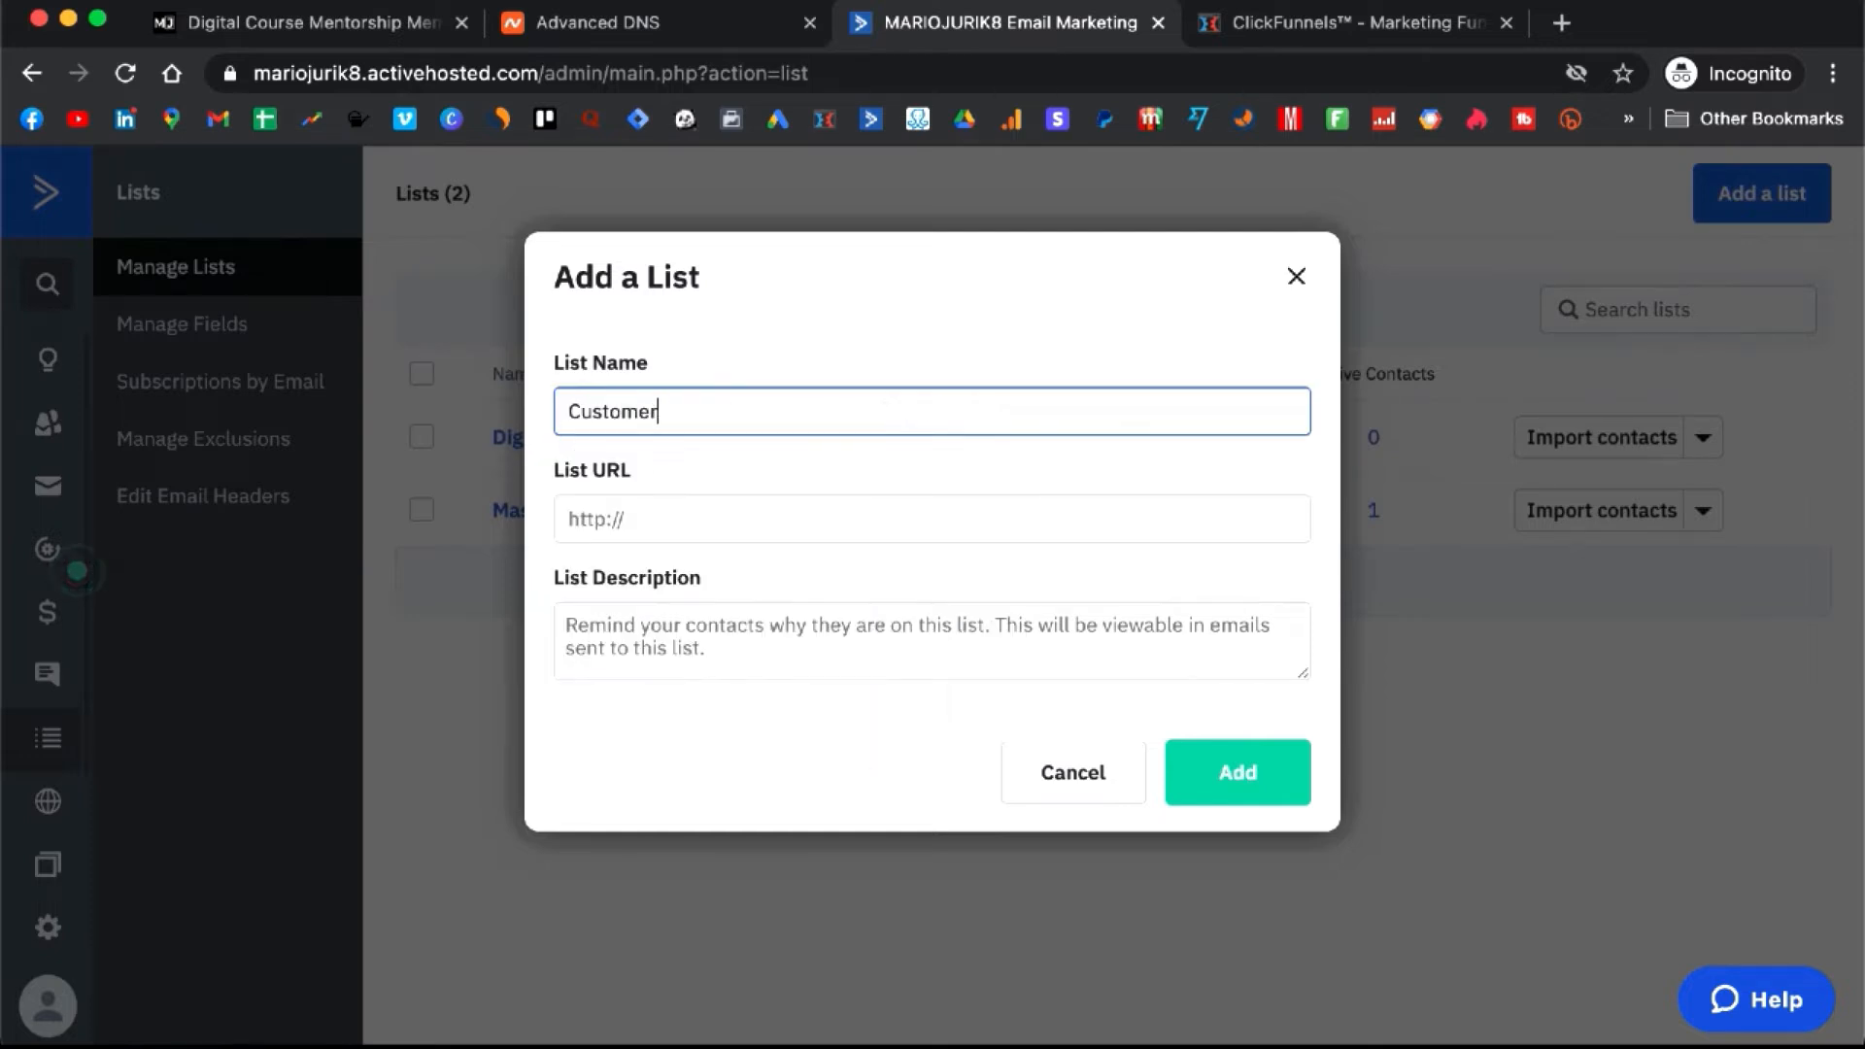
pyautogui.click(817, 515)
pyautogui.write('www.')
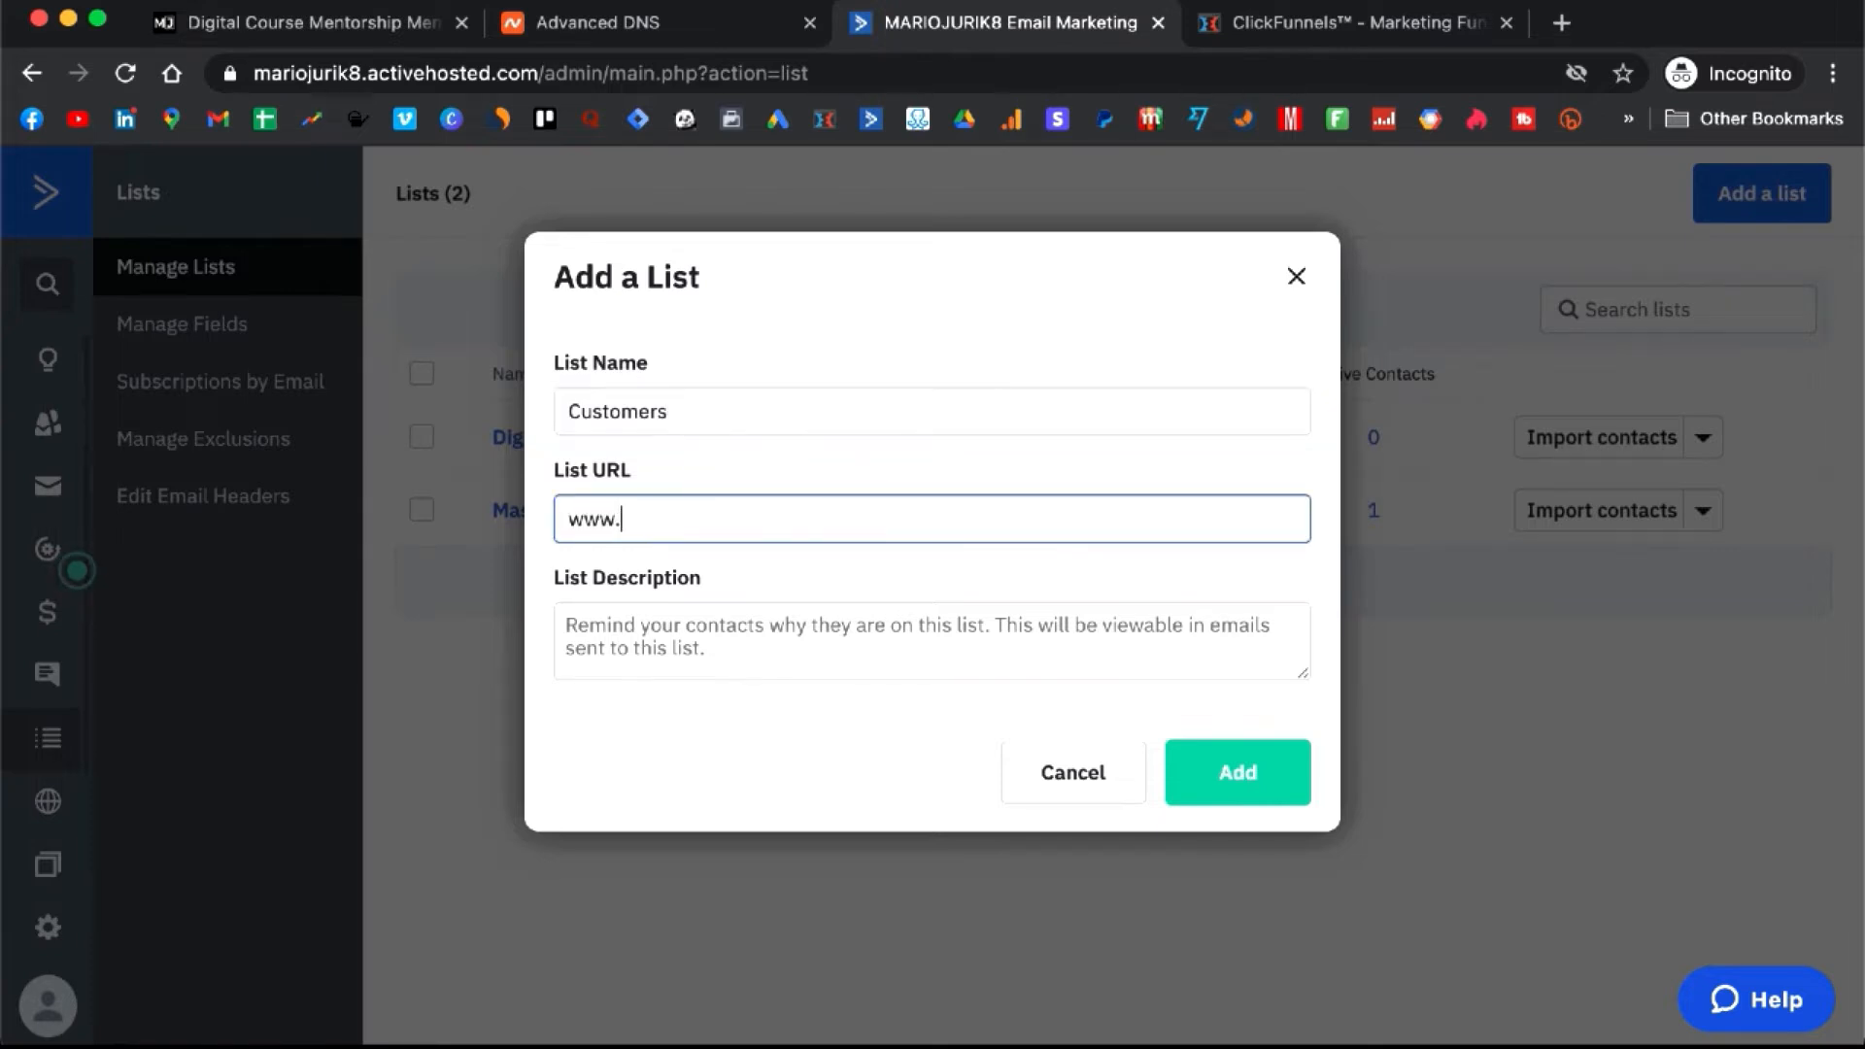
pyautogui.write('g')
pyautogui.press('BackSpace')
pyautogui.press('BackSpace')
pyautogui.write('digidigitalcourse.')
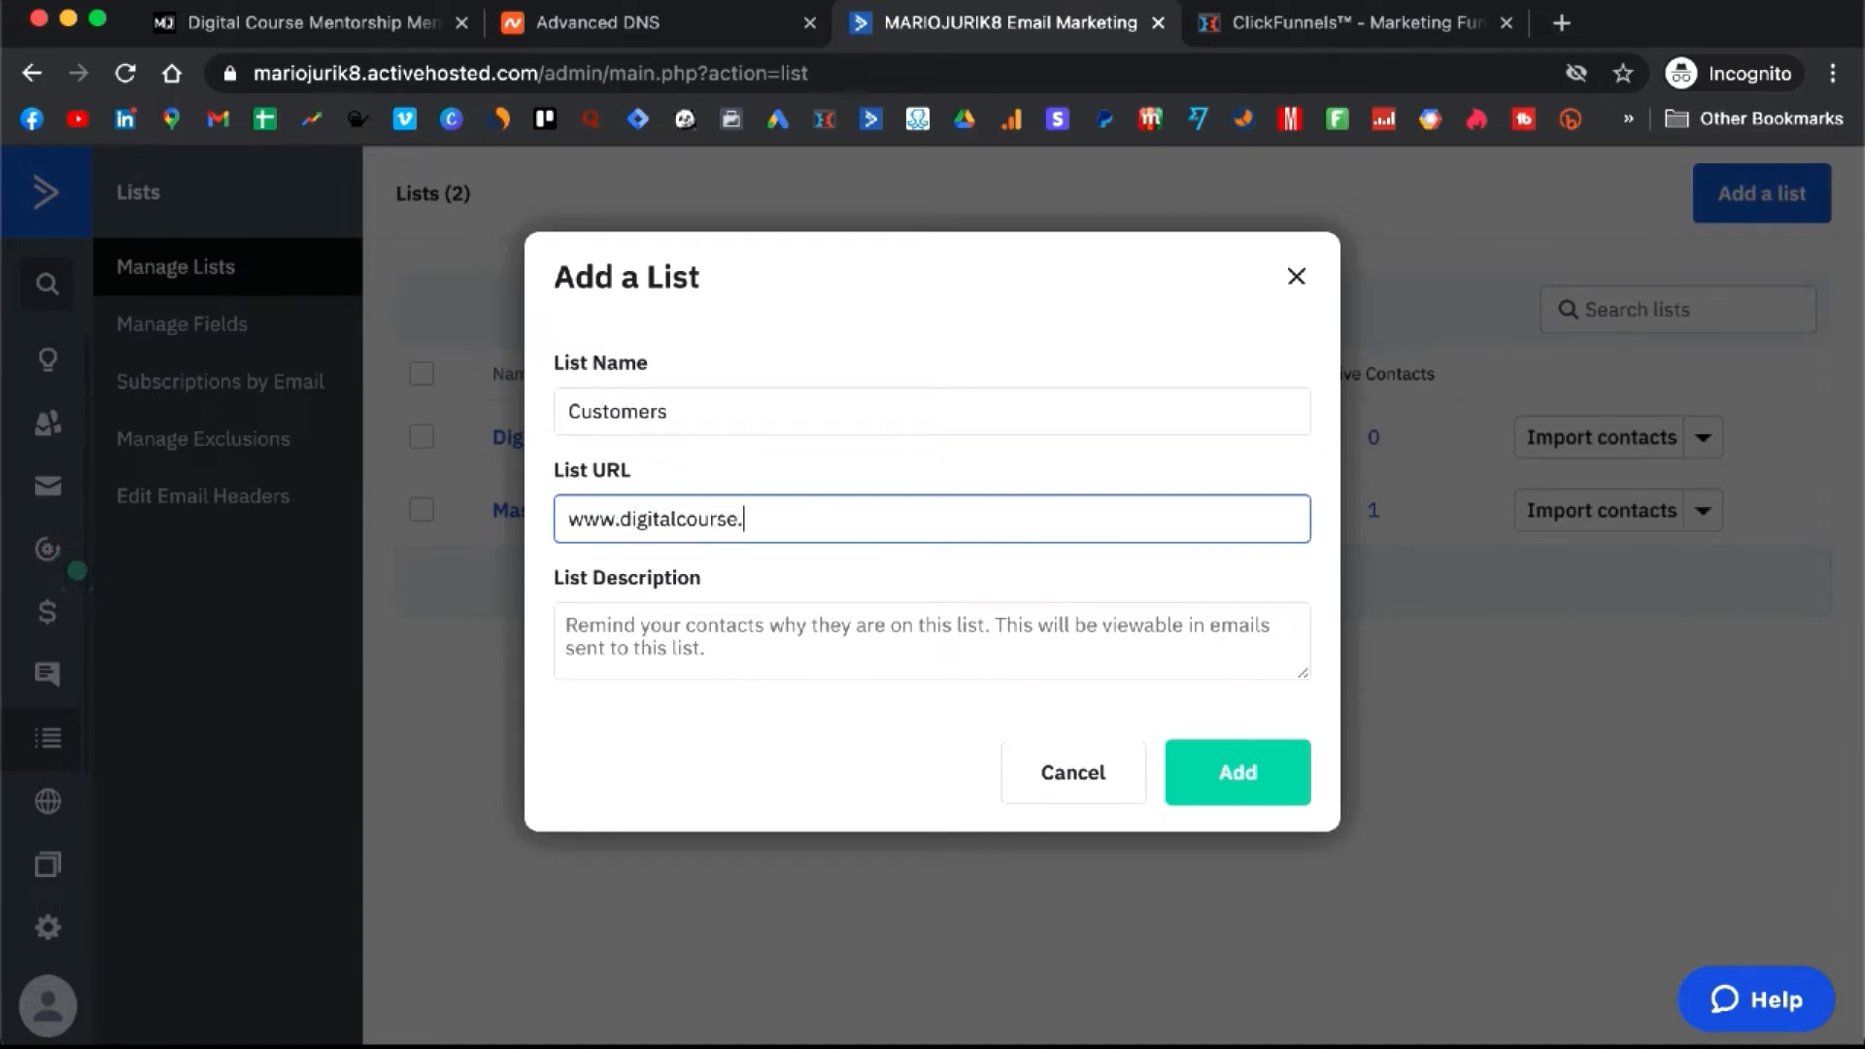
pyautogui.write('com')
pyautogui.click(1049, 645)
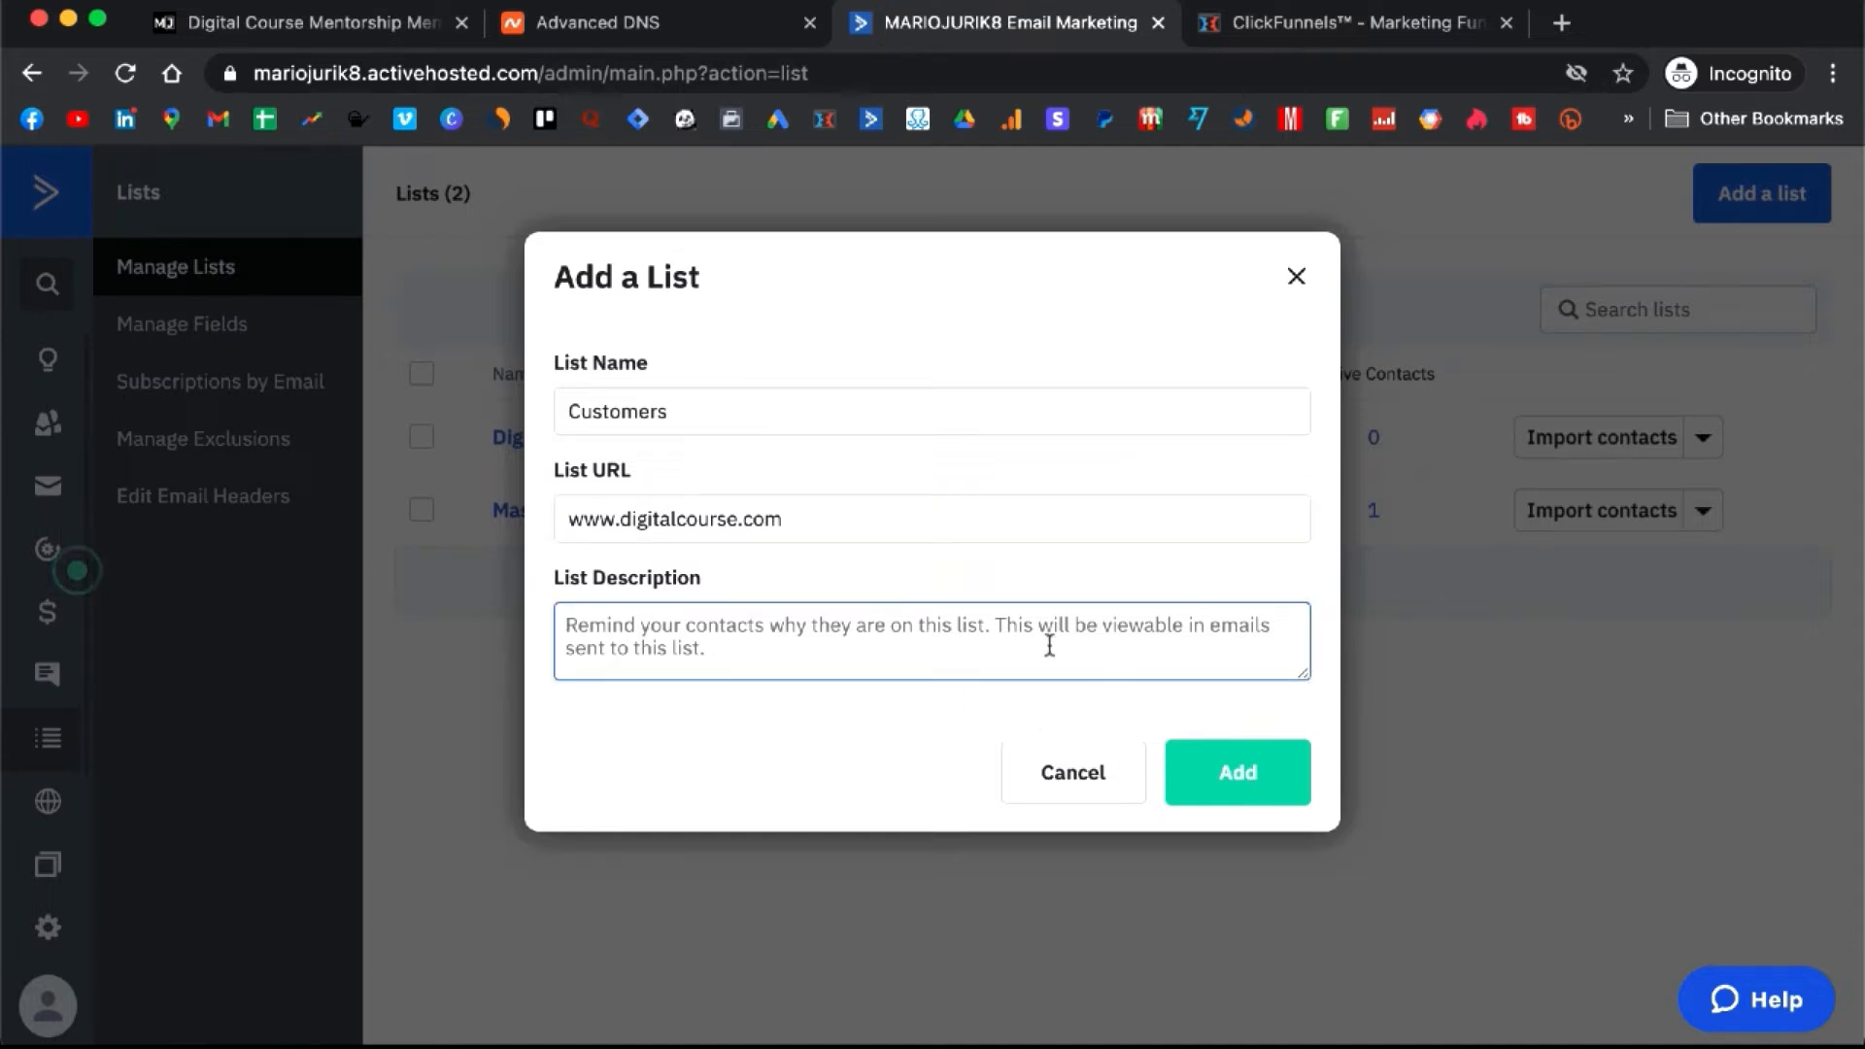
pyautogui.write('Yo')
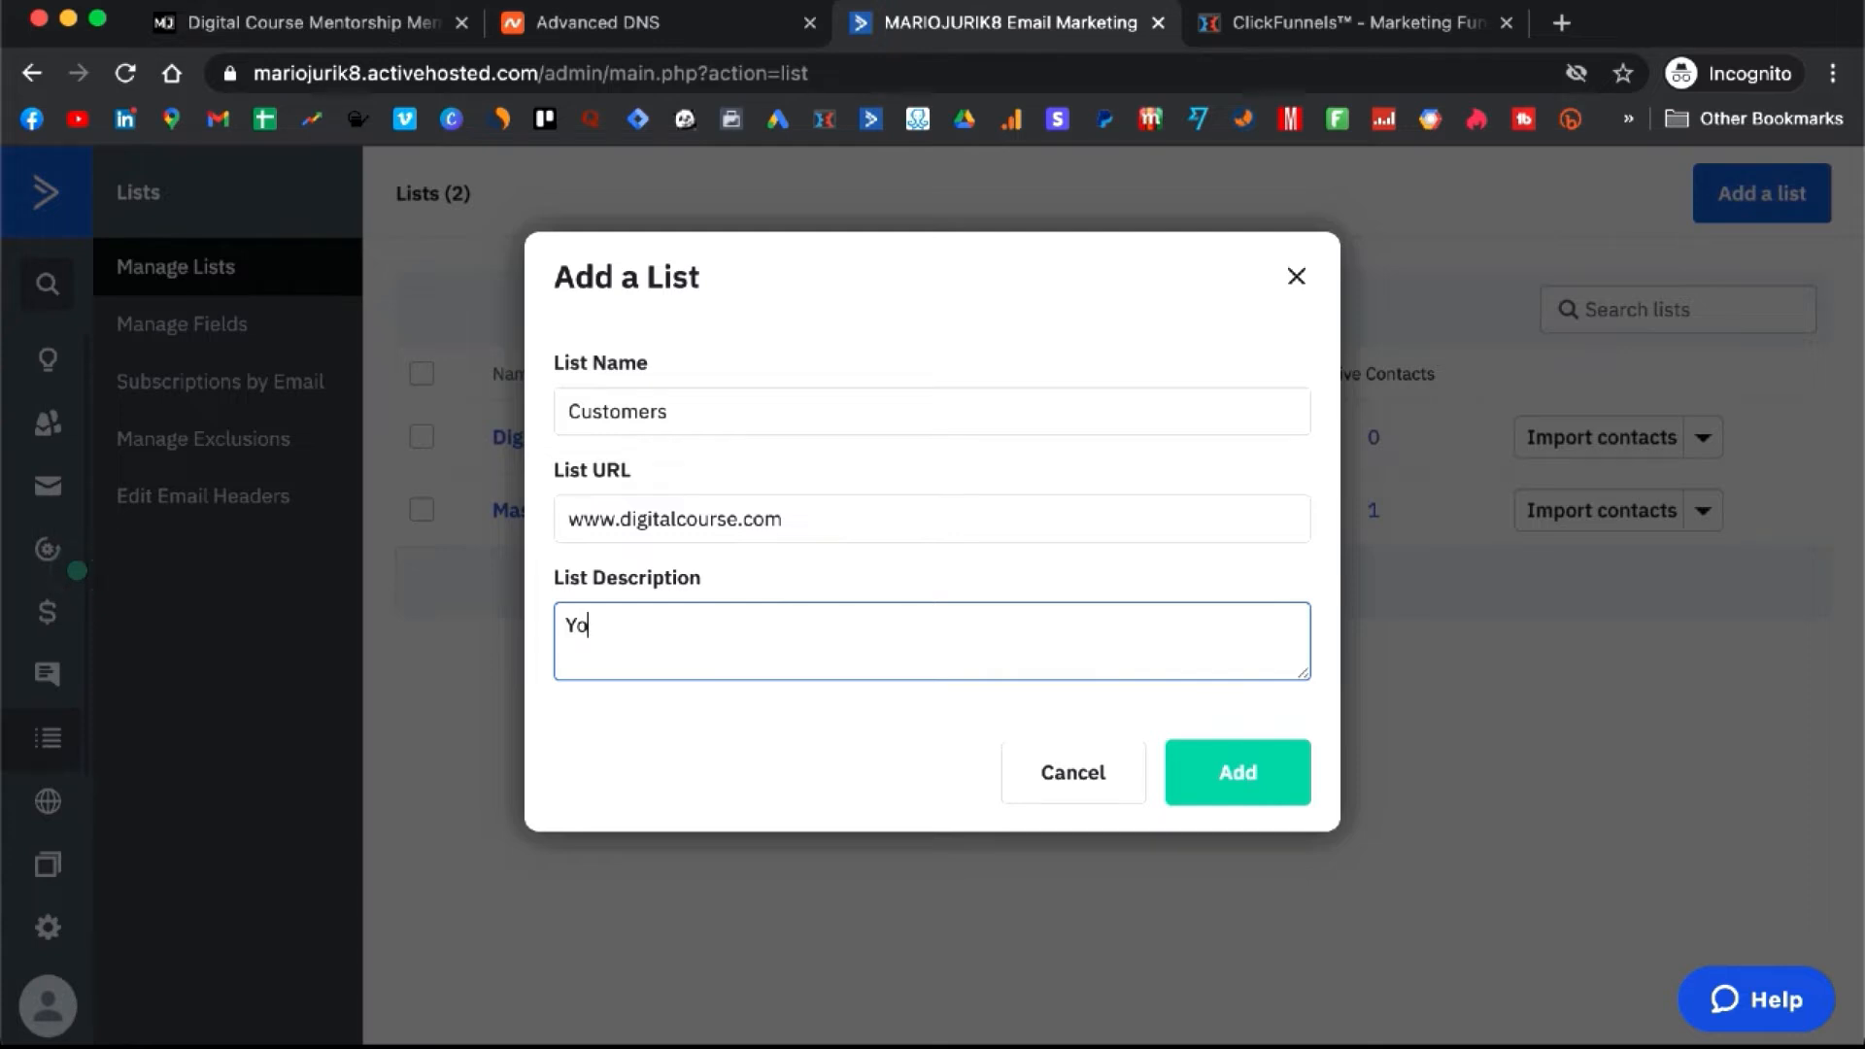
pyautogui.write('u purchased our aweso')
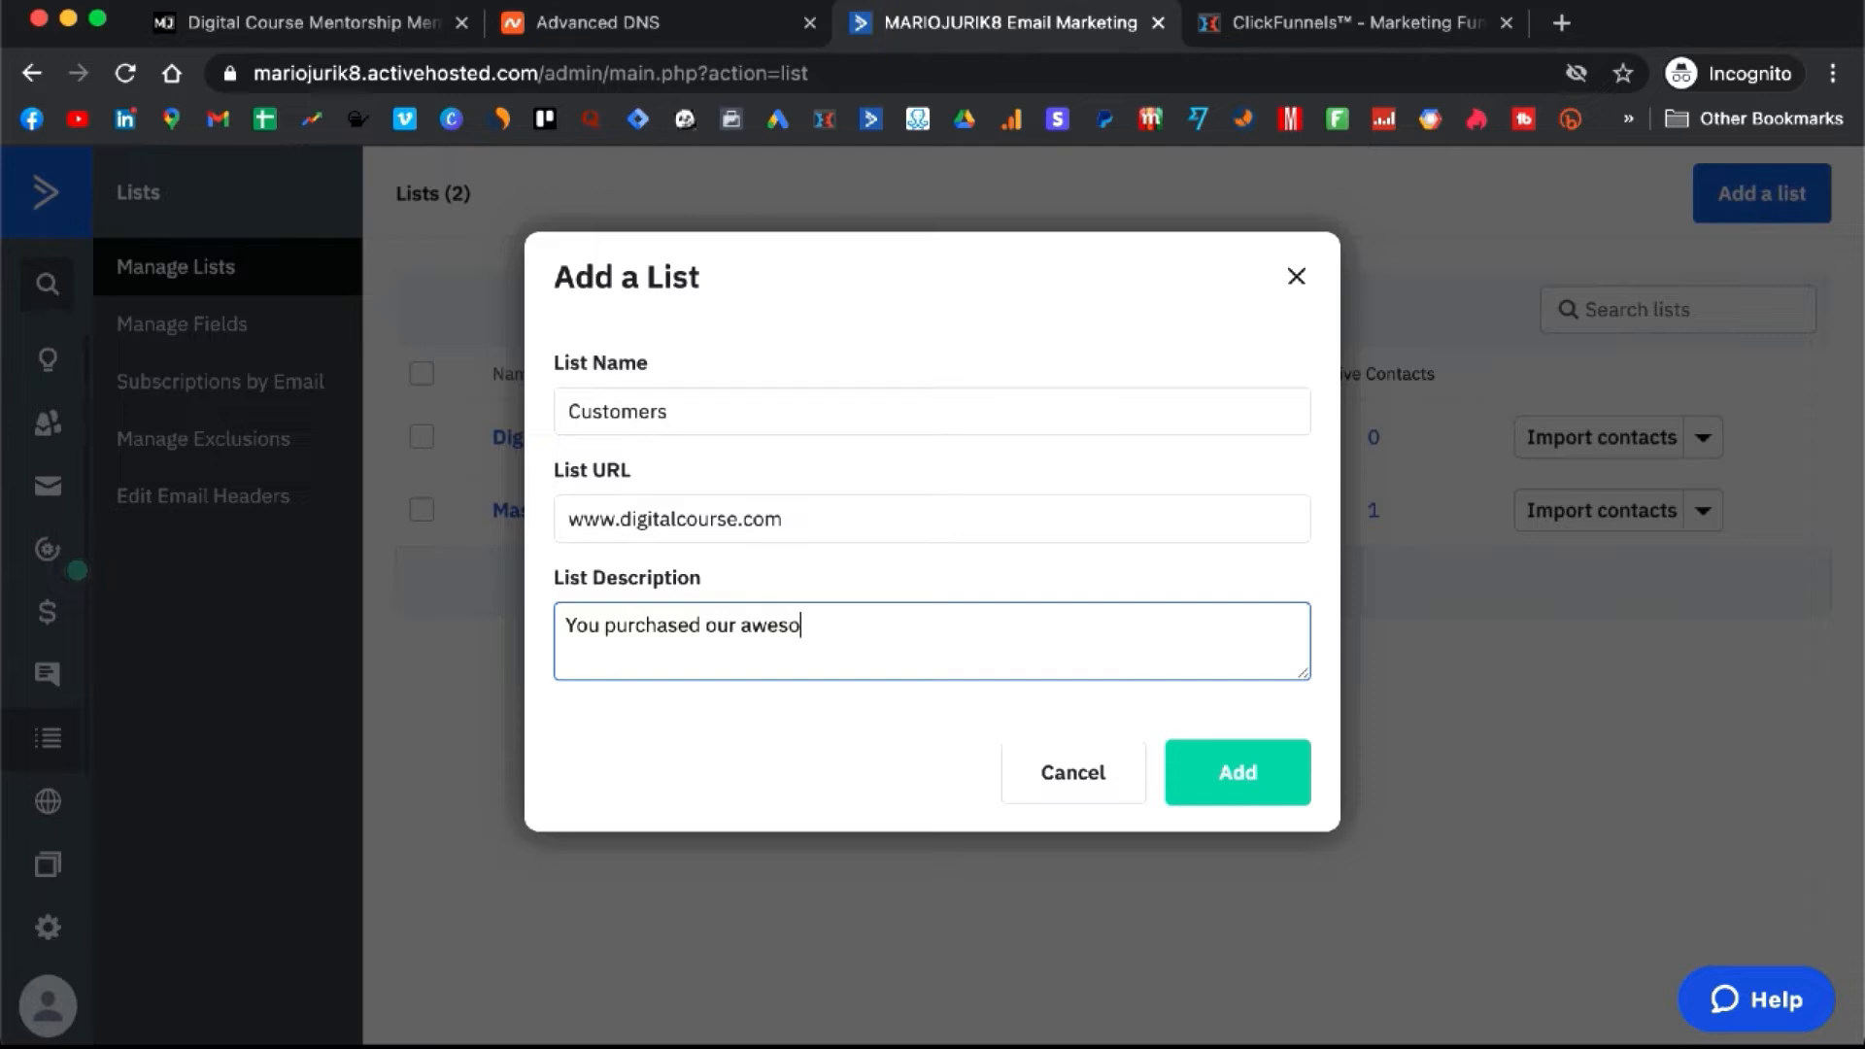
pyautogui.write('me course XWY!')
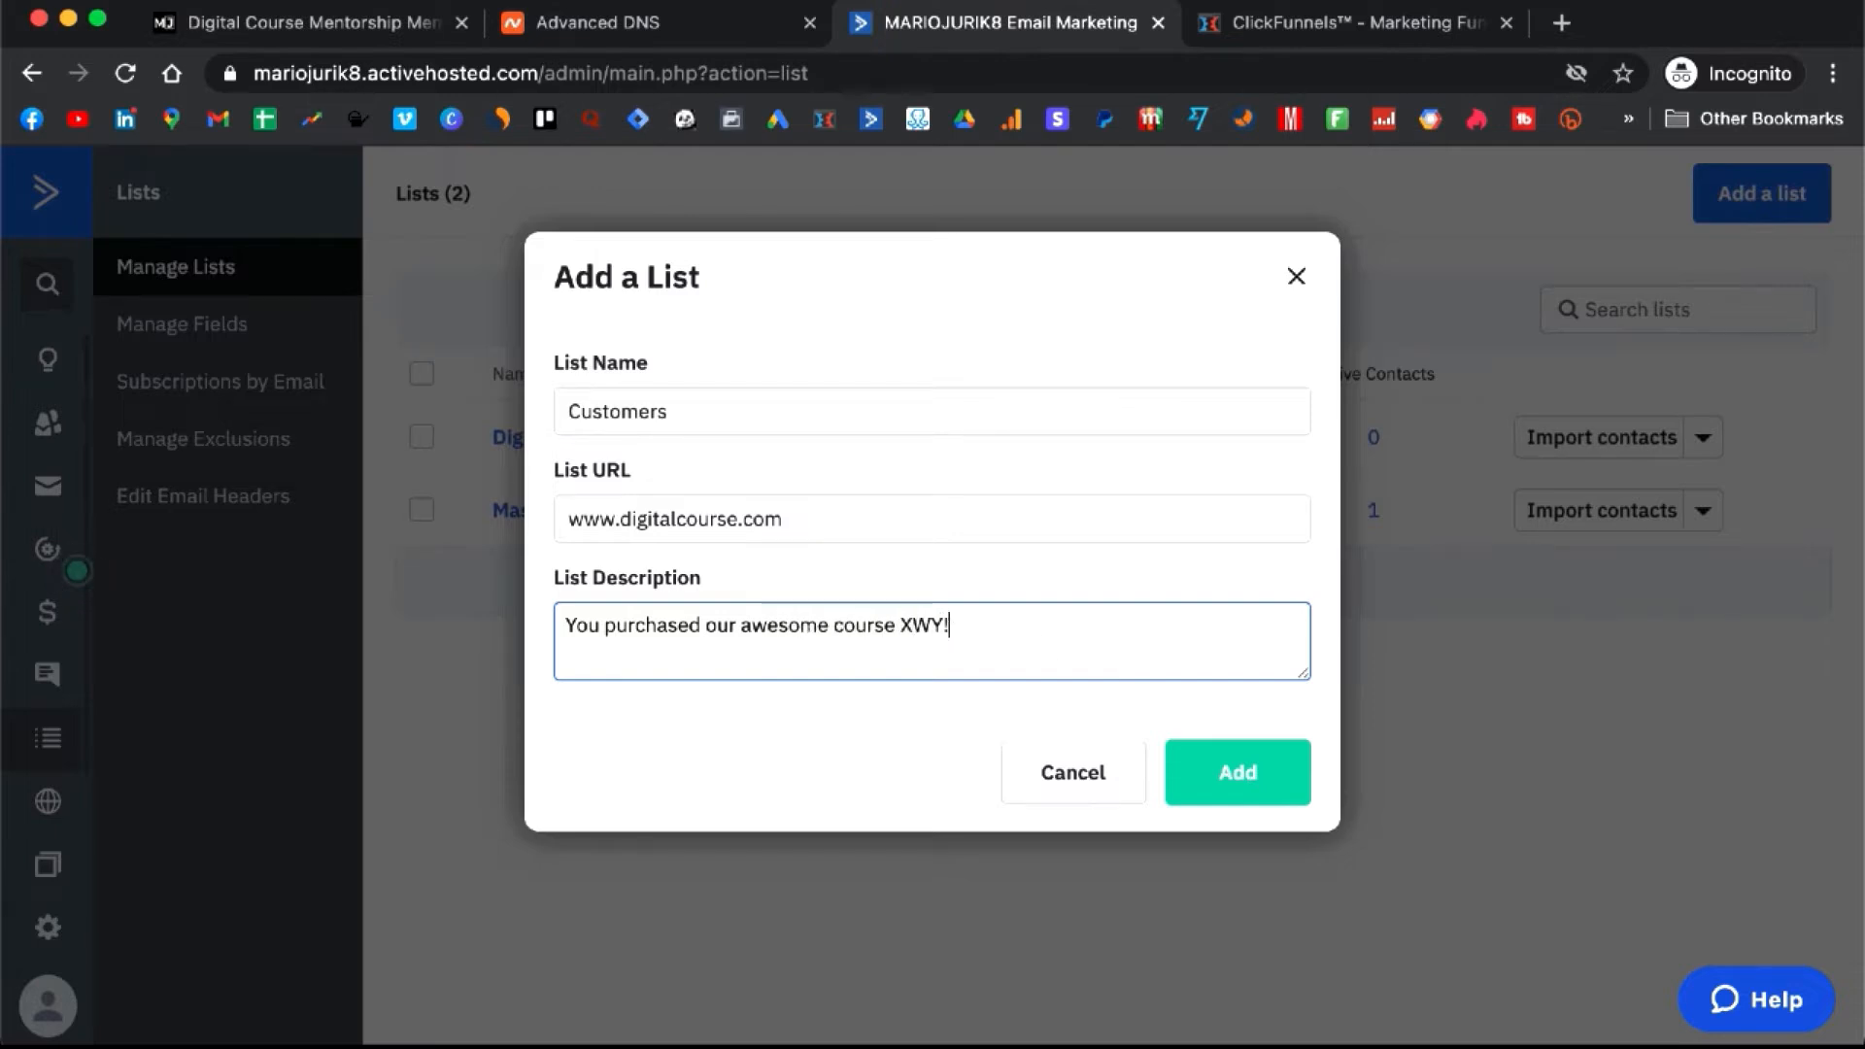
pyautogui.click(1231, 793)
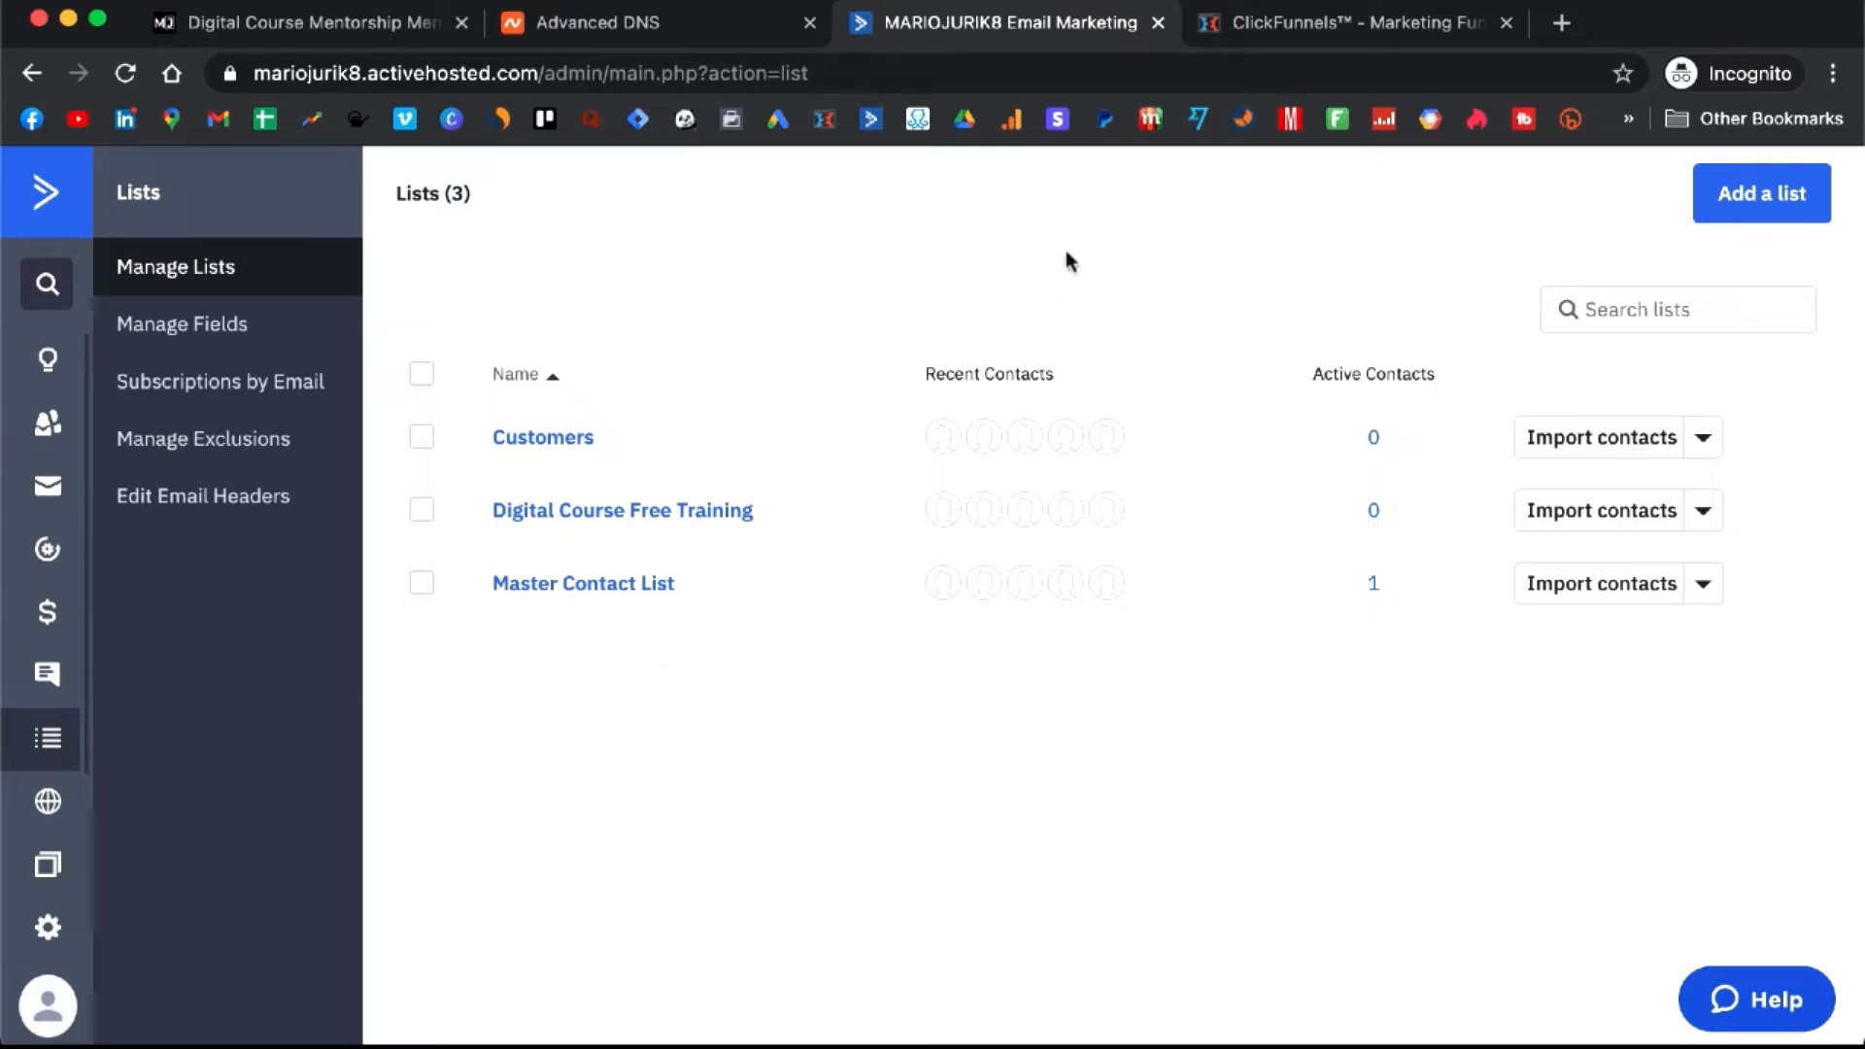
# - From ClickFunnels Account Settings, go to Integrations and begin adding a new integration
pyautogui.click(1323, 29)
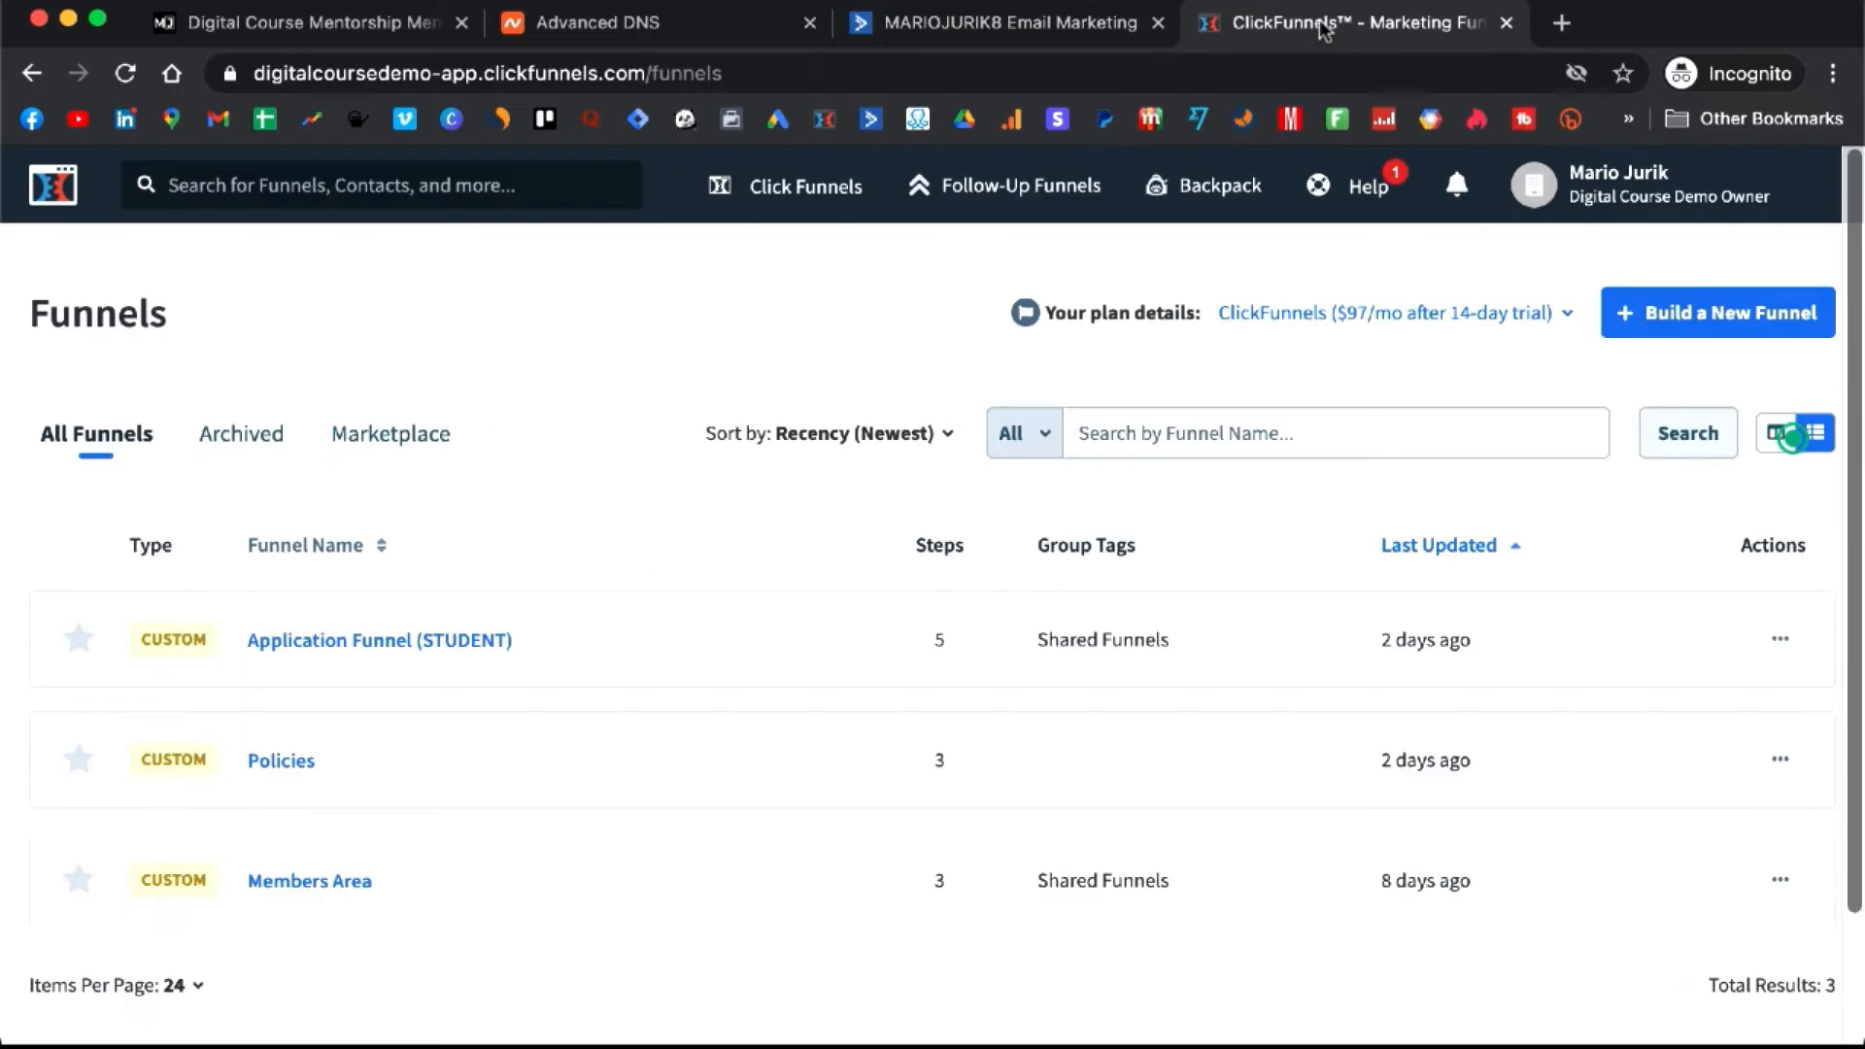
pyautogui.click(1620, 206)
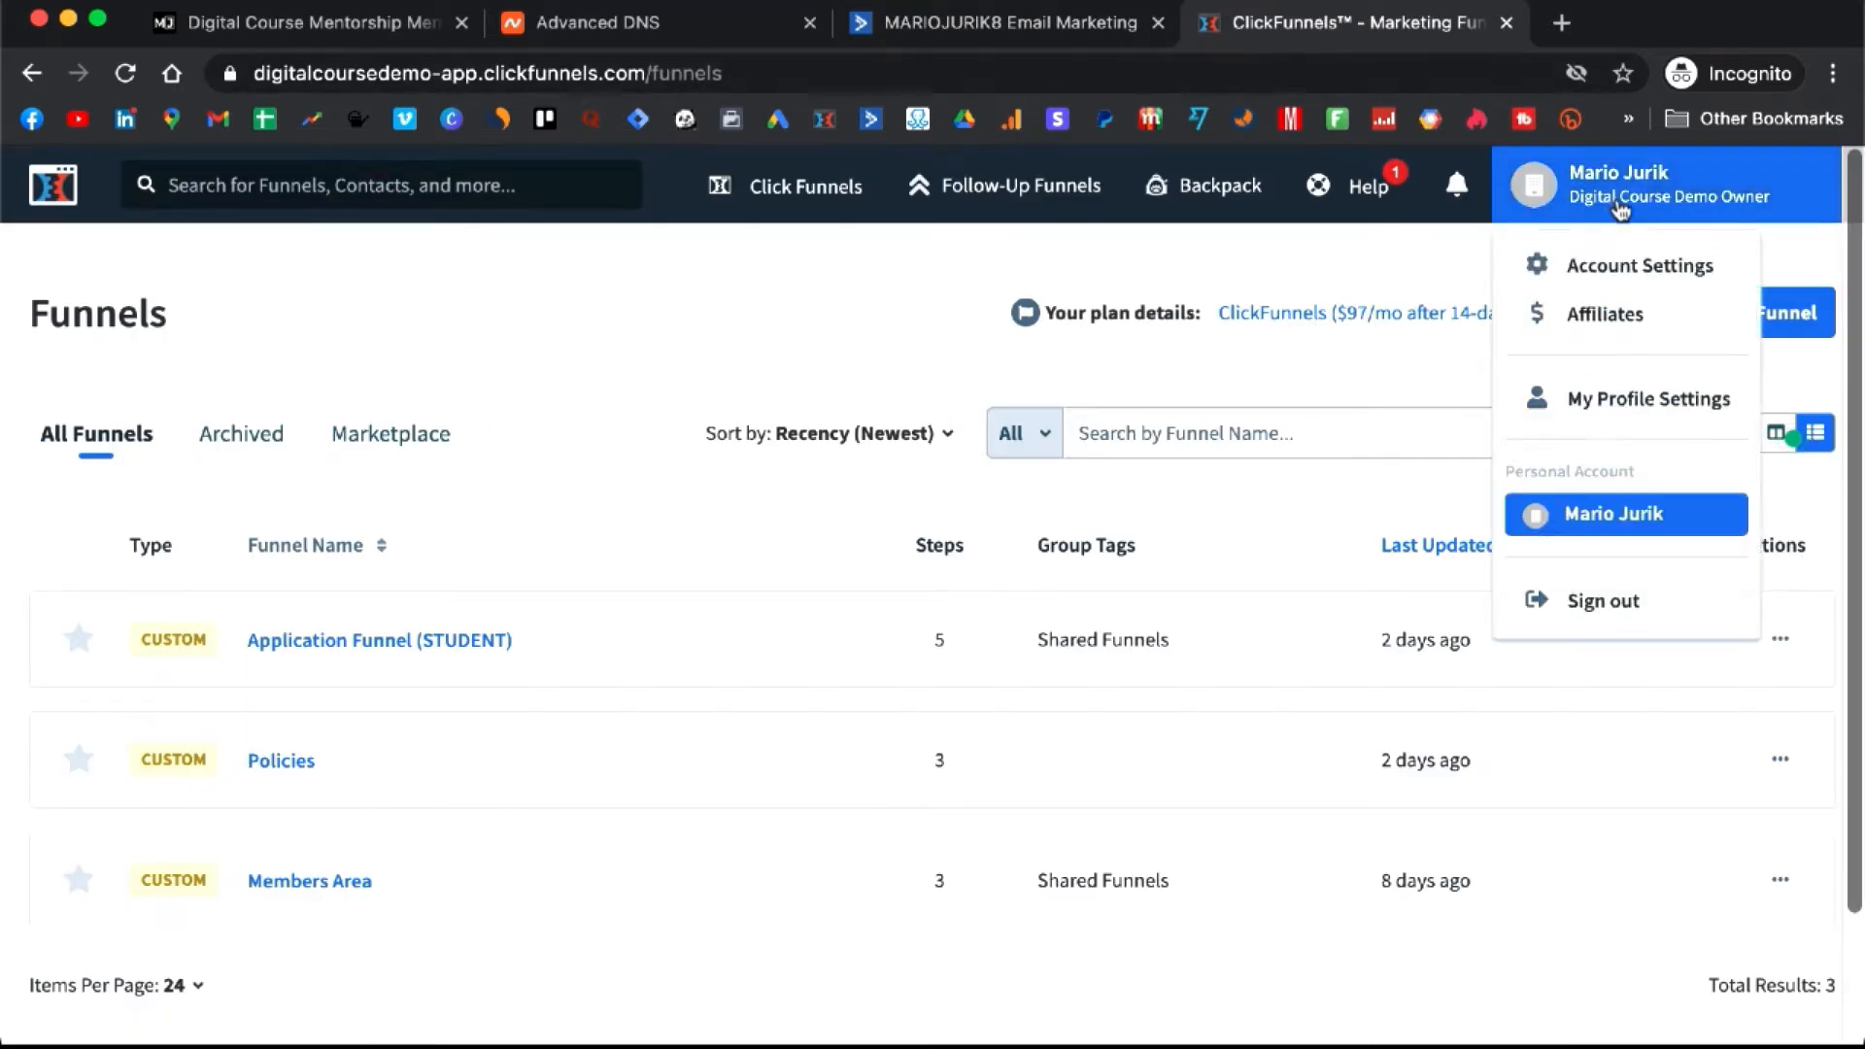
pyautogui.click(1635, 268)
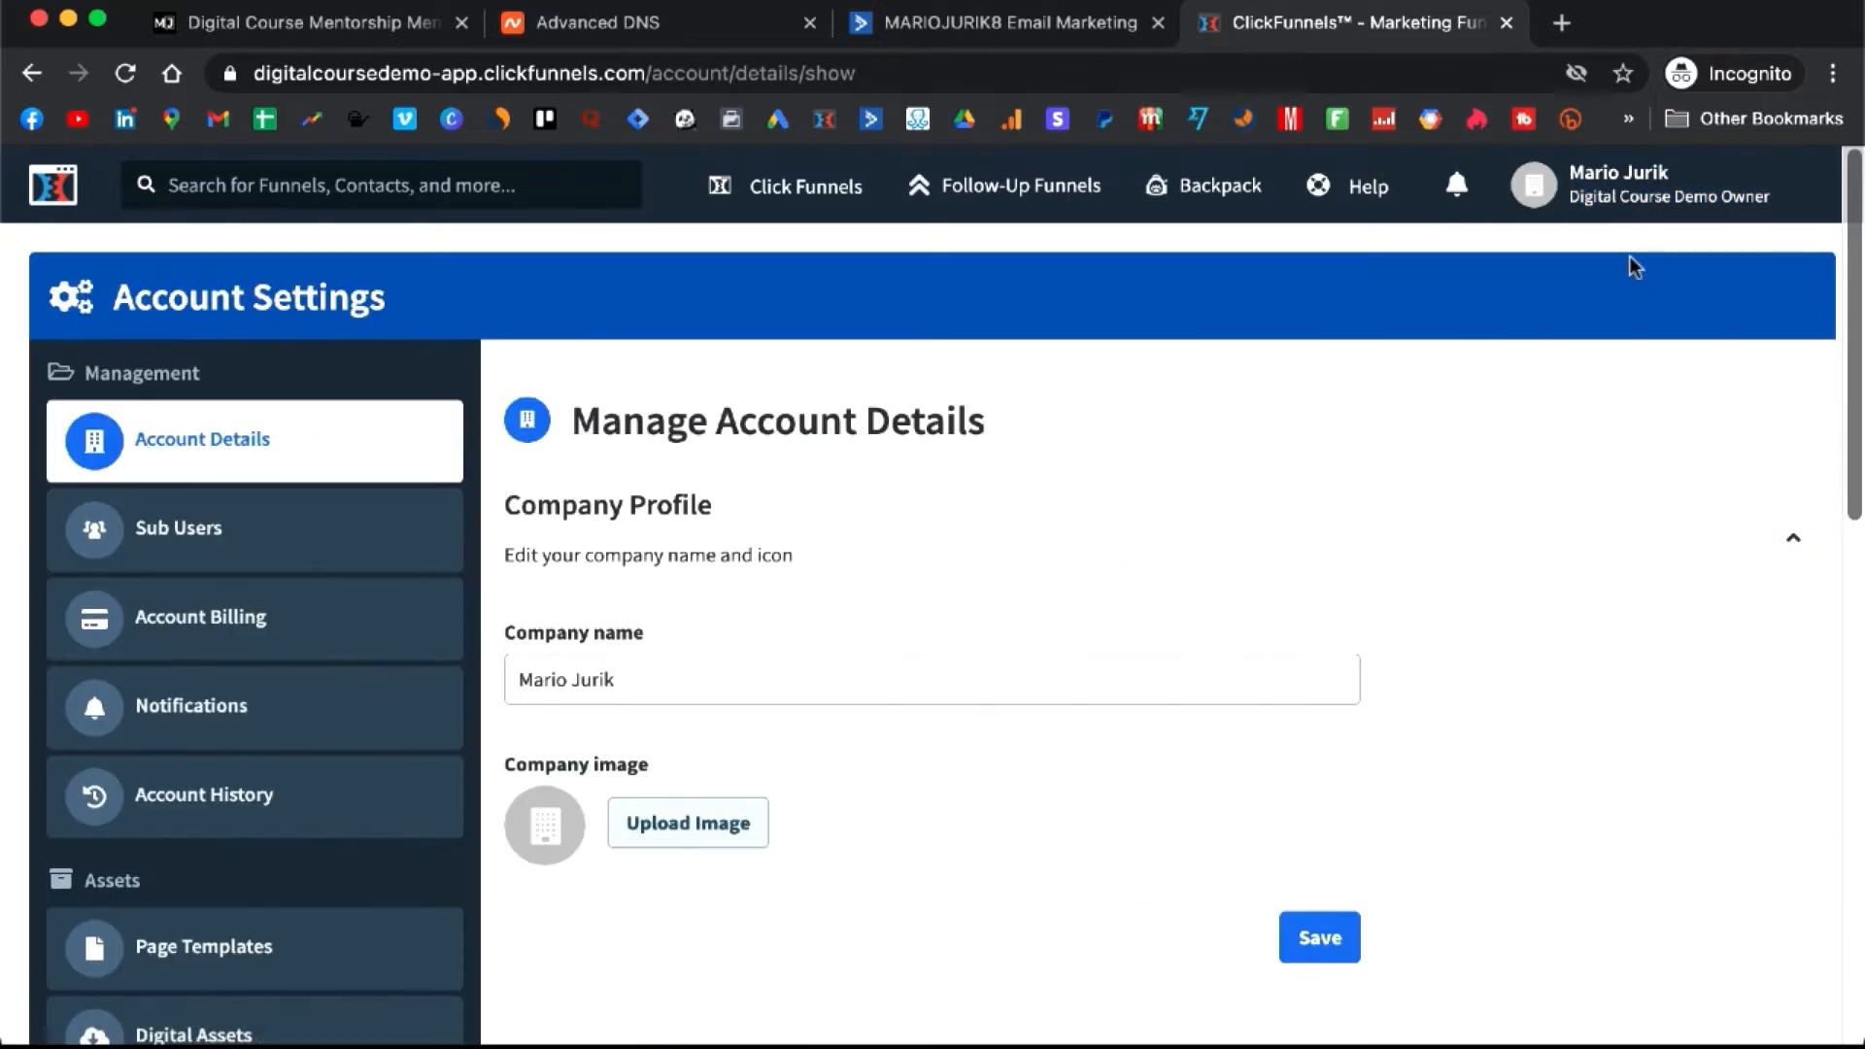
pyautogui.scroll(-4, 379, 500)
pyautogui.scroll(-2, 377, 499)
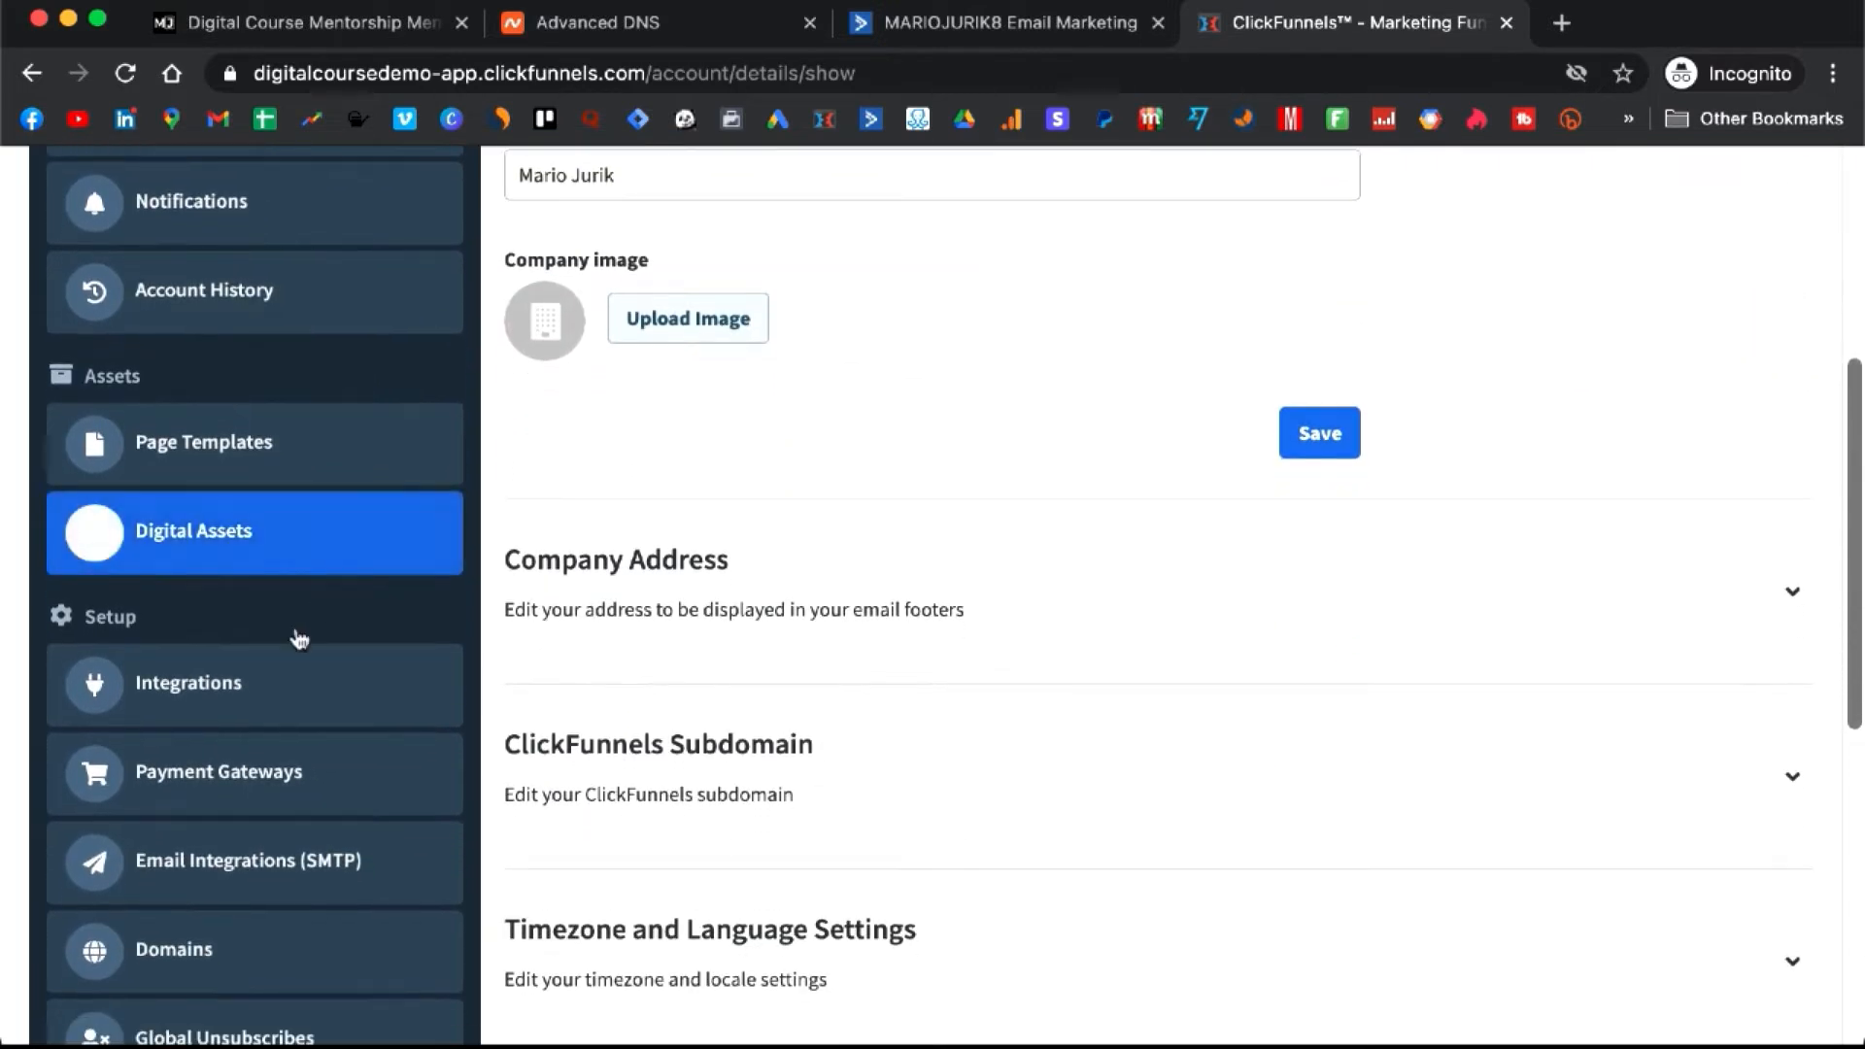
pyautogui.click(262, 689)
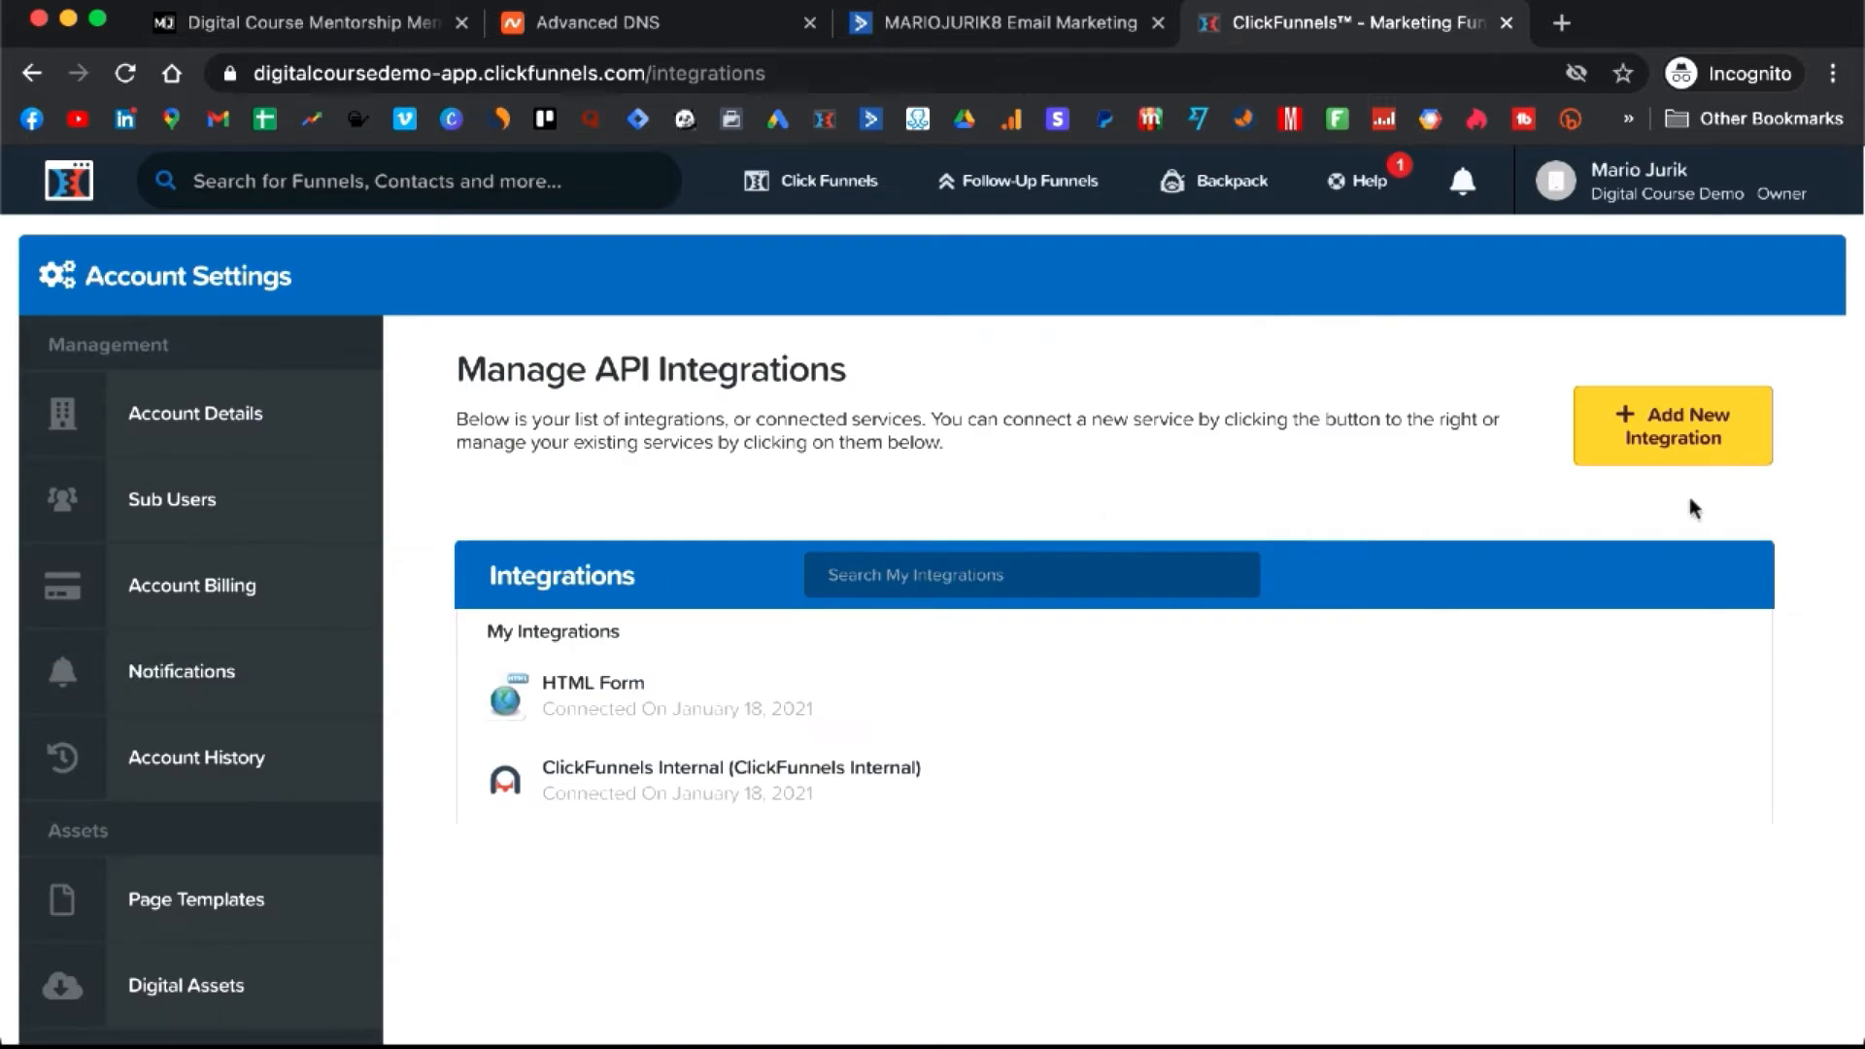
pyautogui.click(1673, 428)
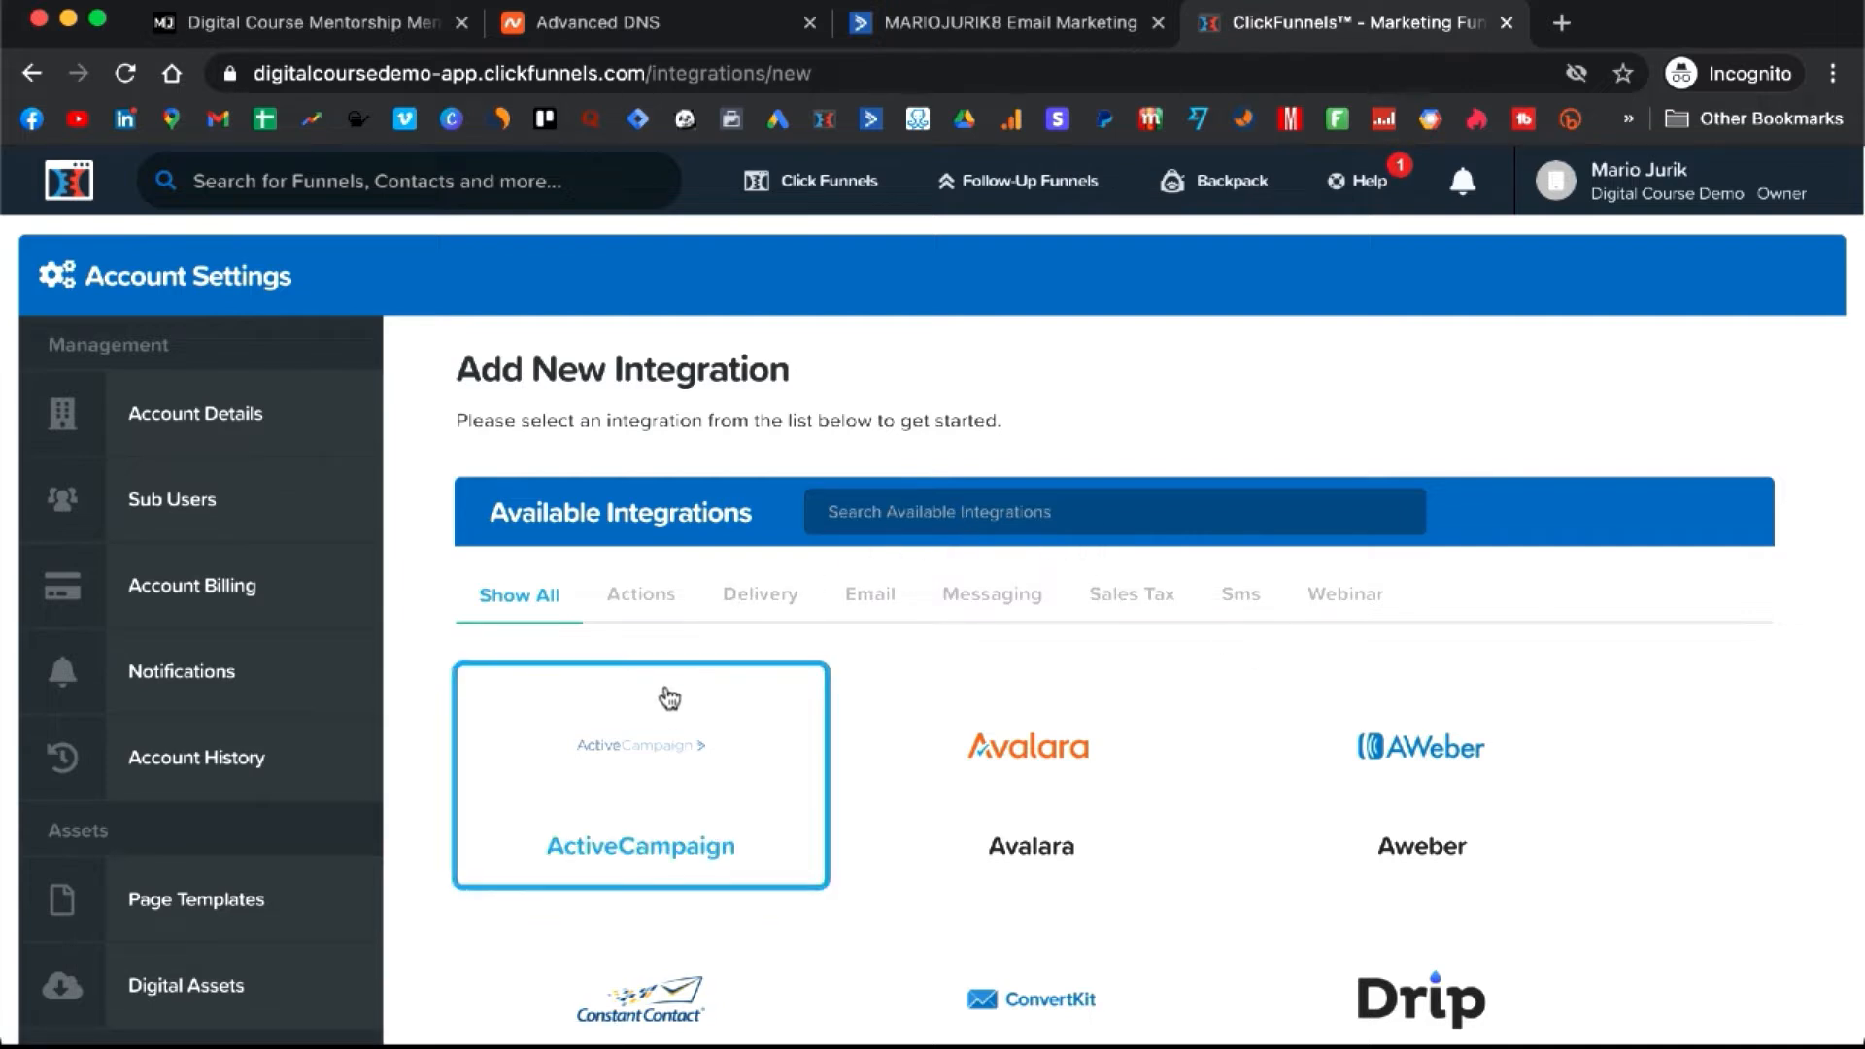
# - Choose ActiveCampaign as the new integration and give it the nickname ActiveCampaign
pyautogui.click(689, 750)
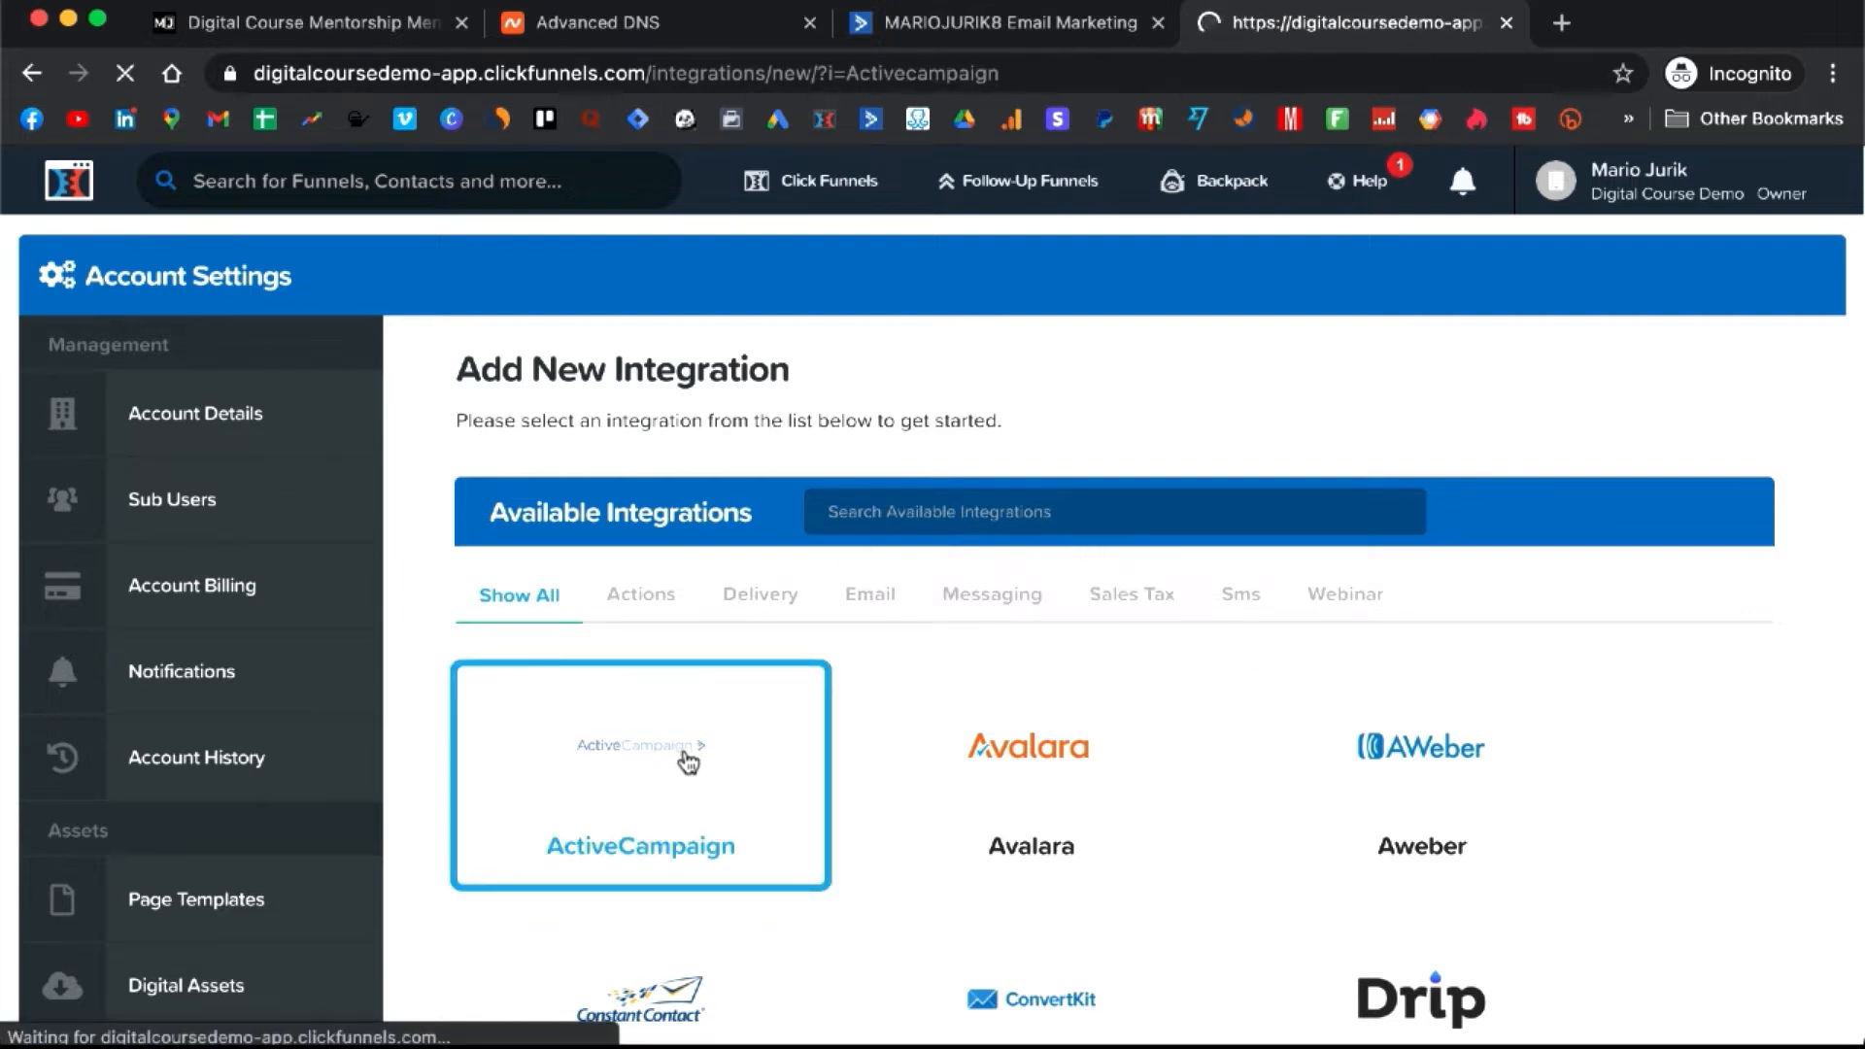
pyautogui.scroll(-1, 880, 680)
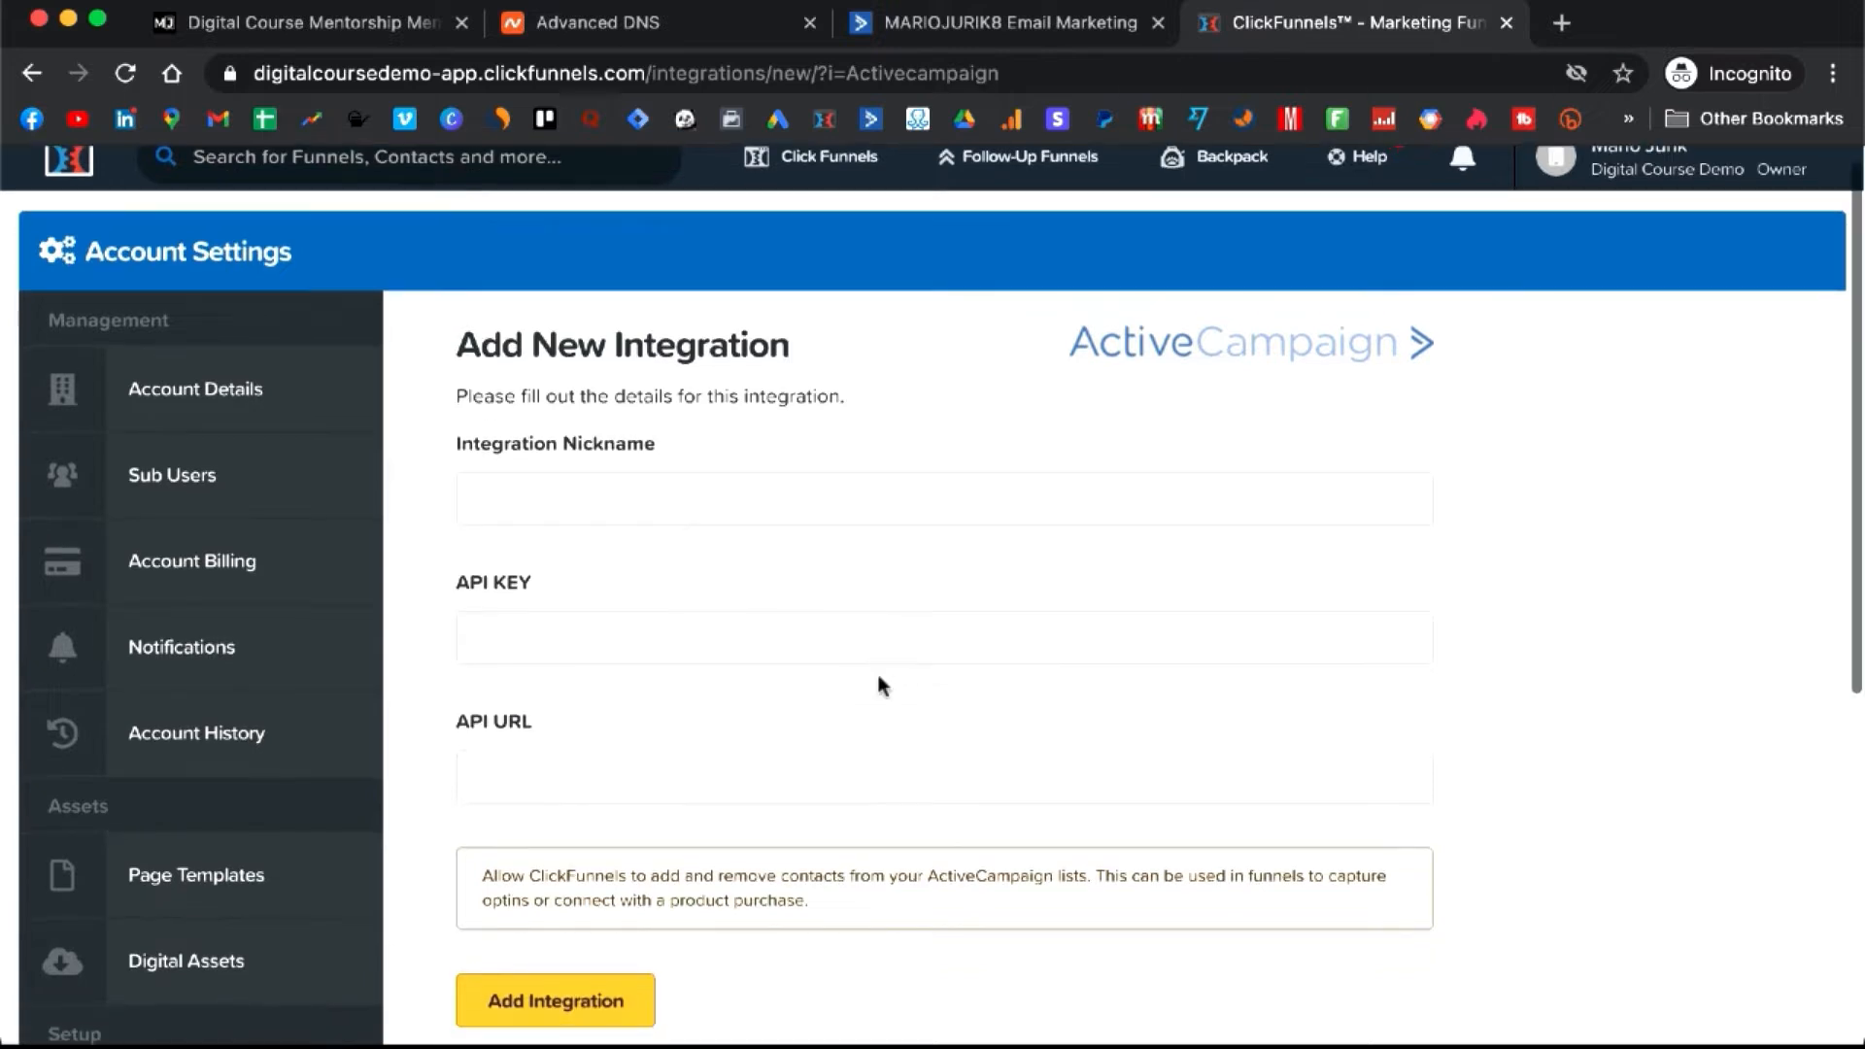
pyautogui.click(831, 497)
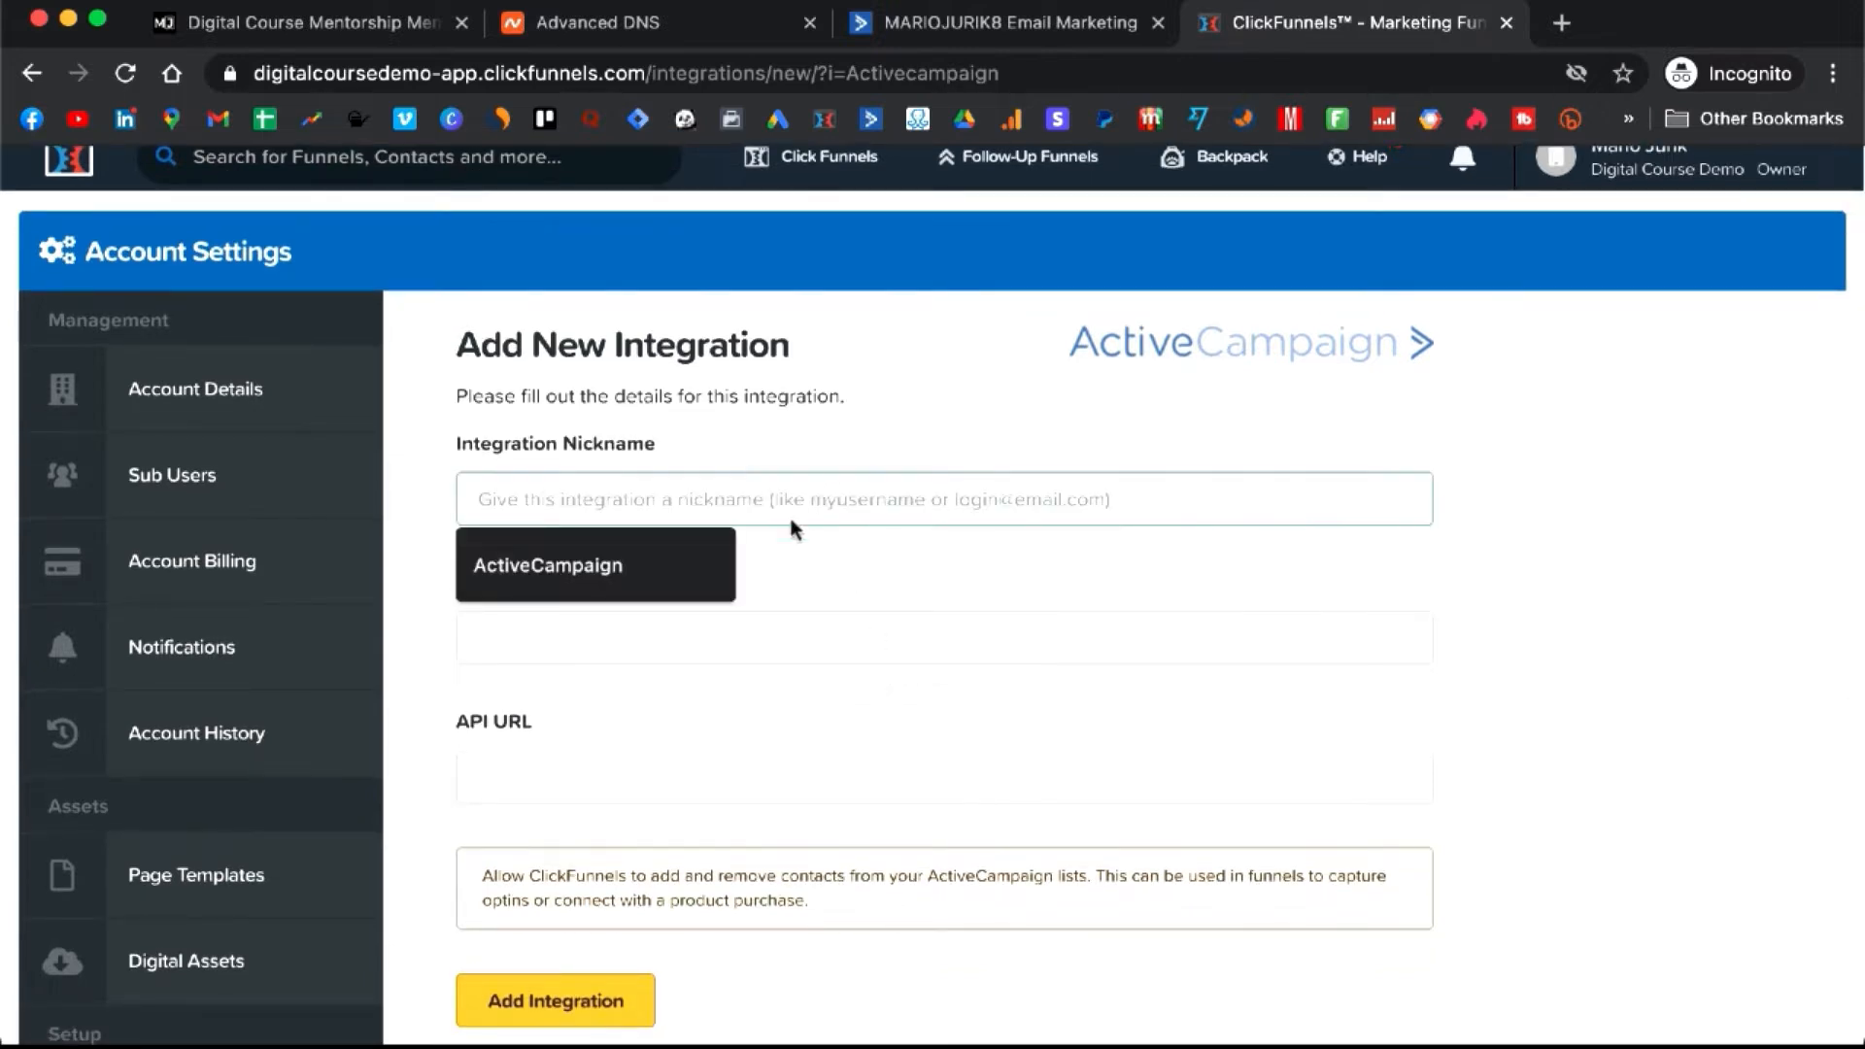
pyautogui.click(662, 558)
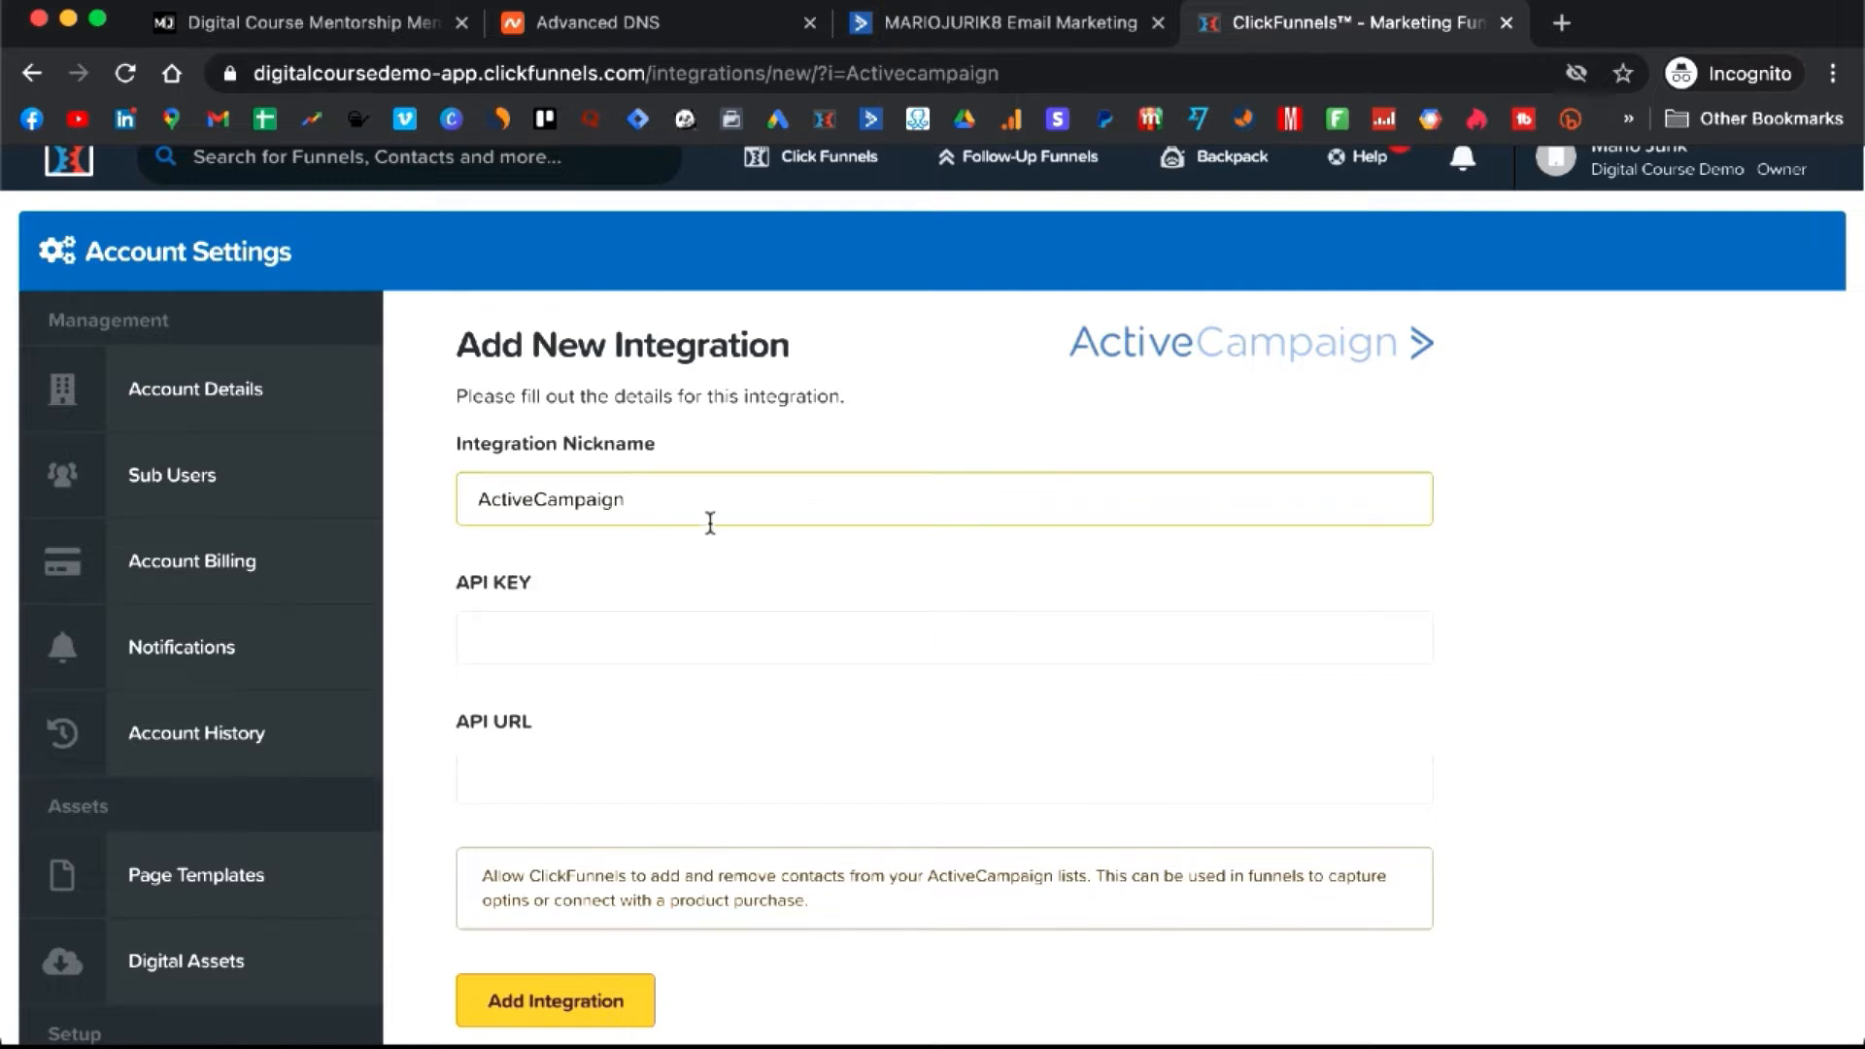
pyautogui.scroll(-1, 787, 495)
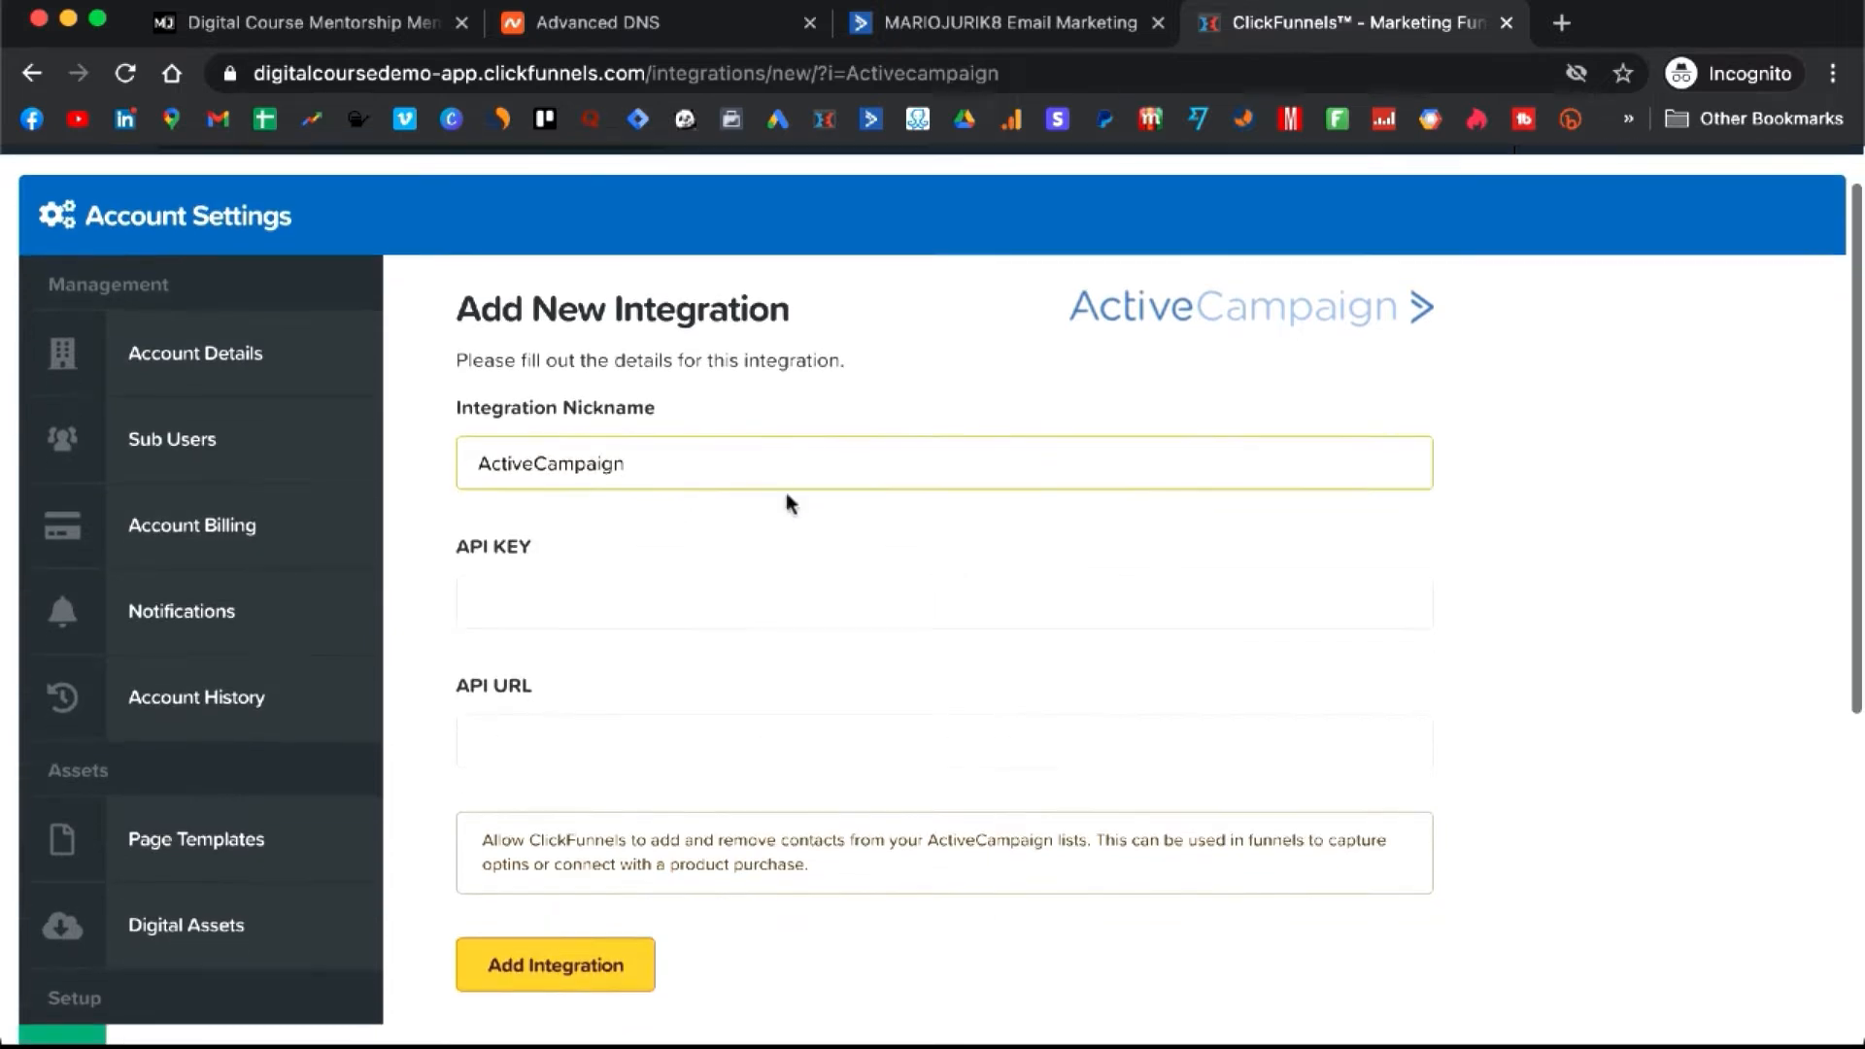
pyautogui.scroll(-1, 723, 596)
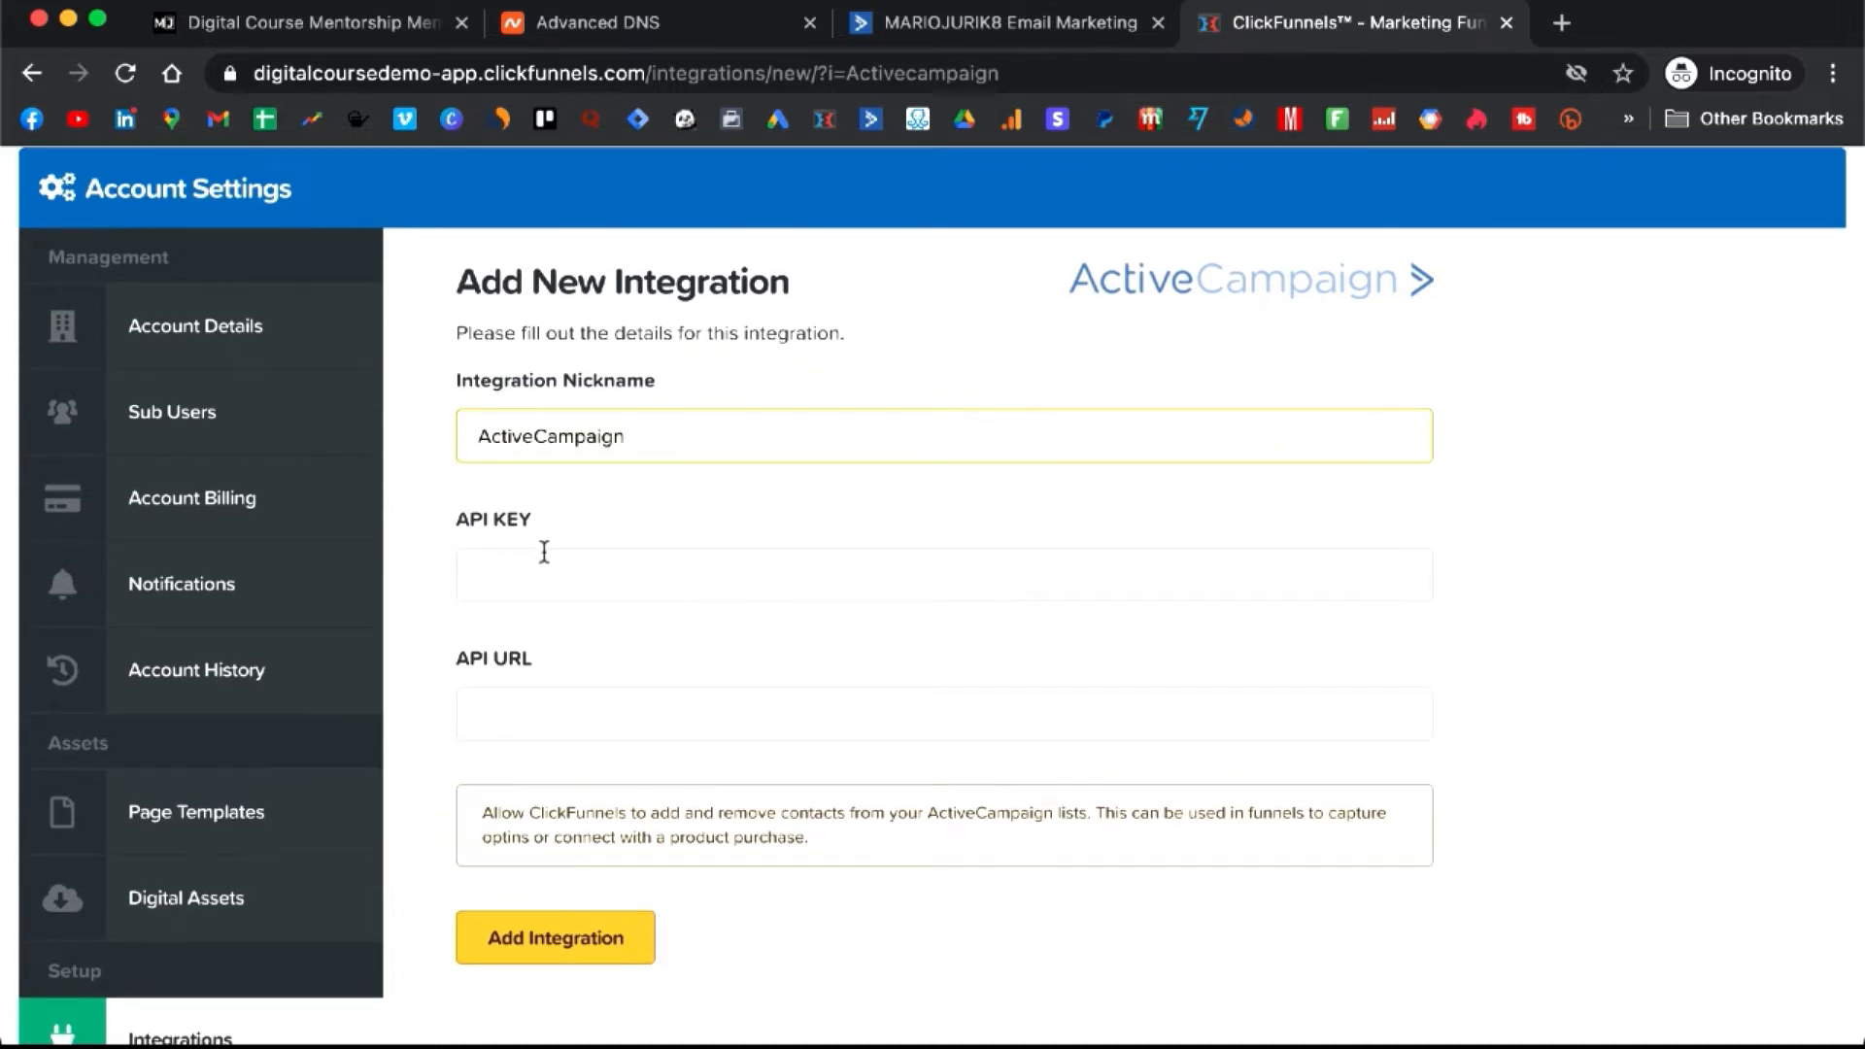
# - Copy the API key from ActiveCampaign's Developer settings into the integration form
pyautogui.click(1079, 33)
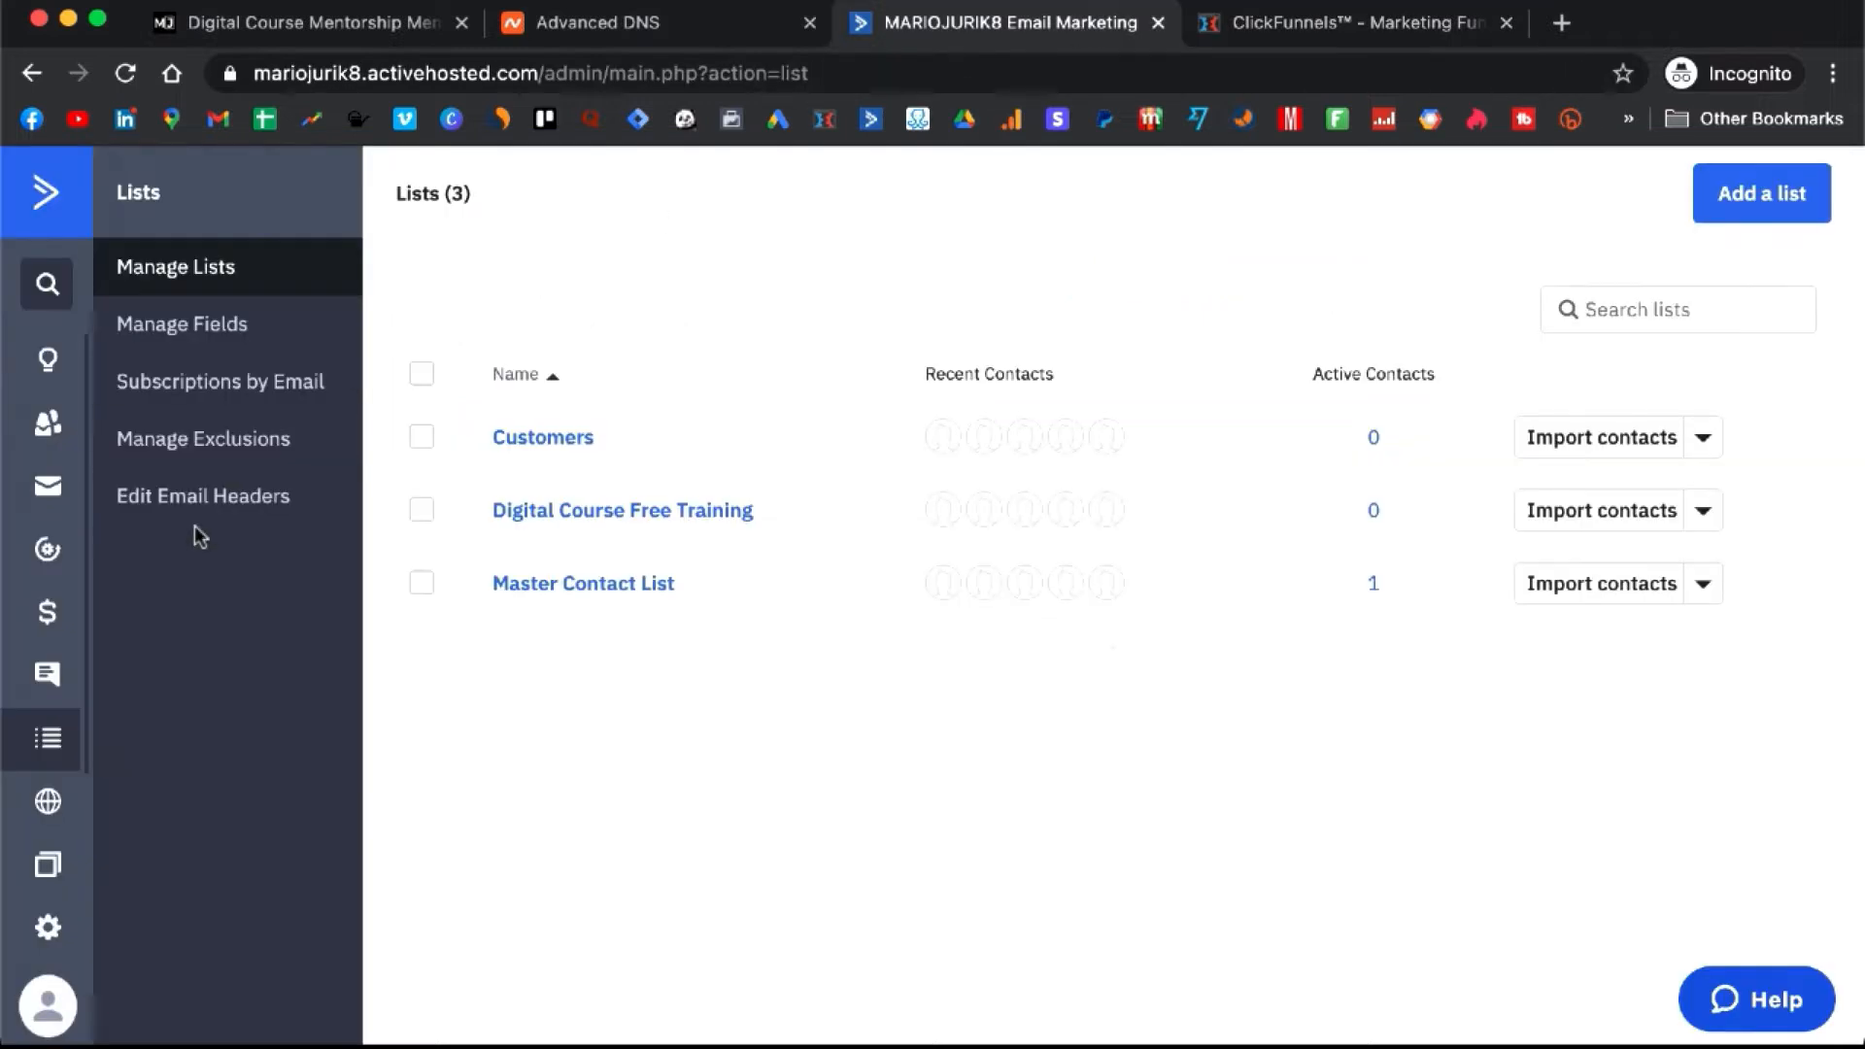
pyautogui.click(53, 939)
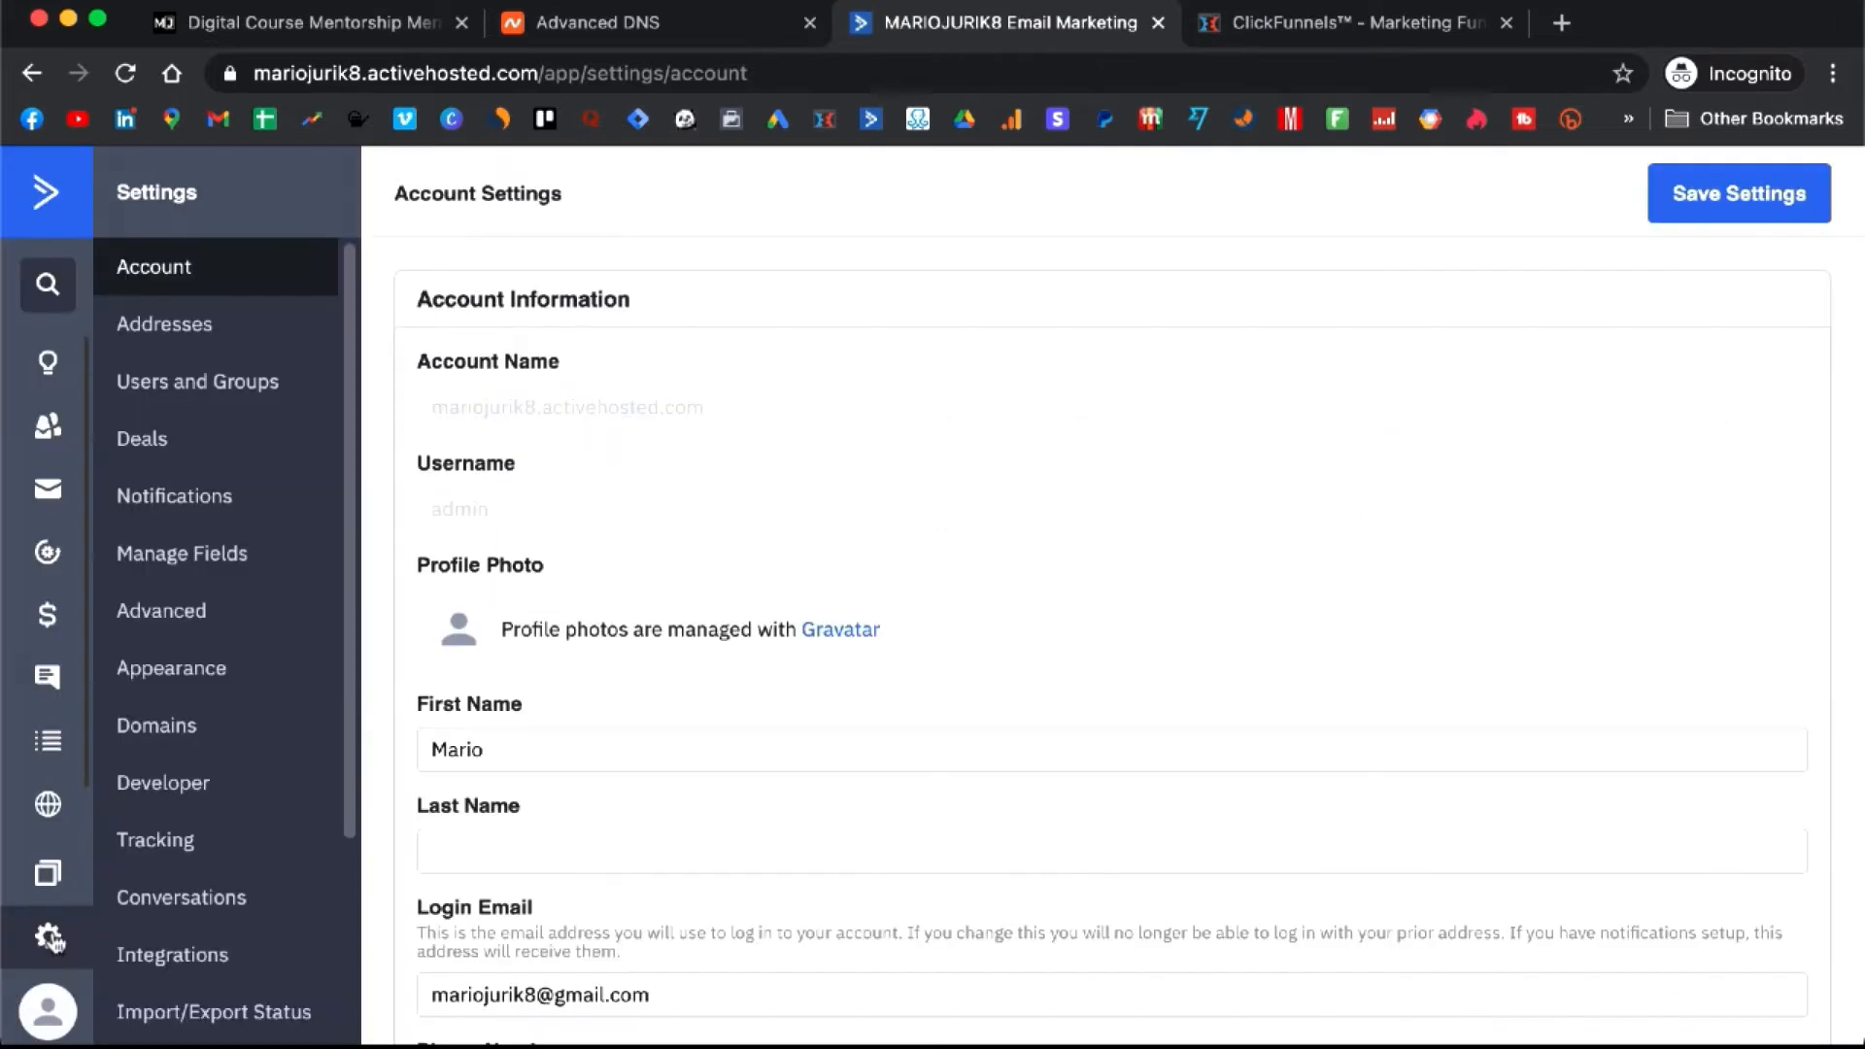
pyautogui.click(207, 793)
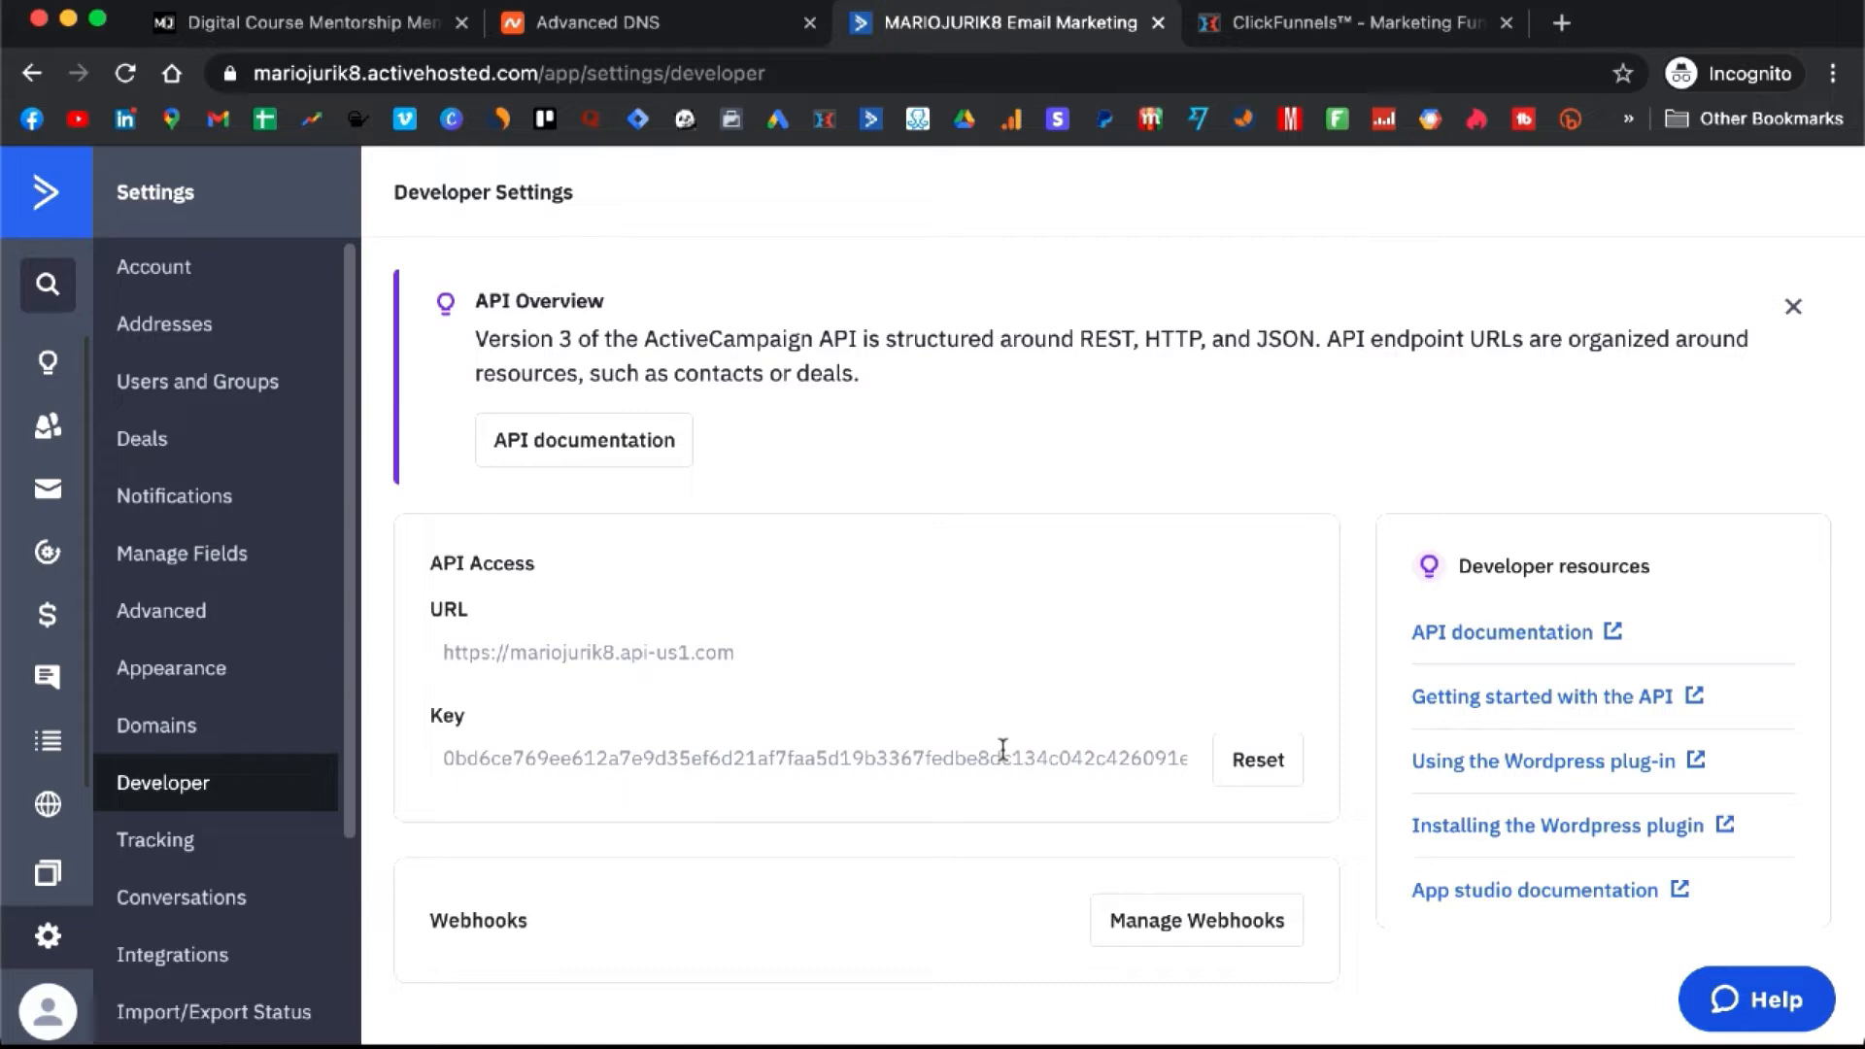
pyautogui.doubleClick(1013, 756)
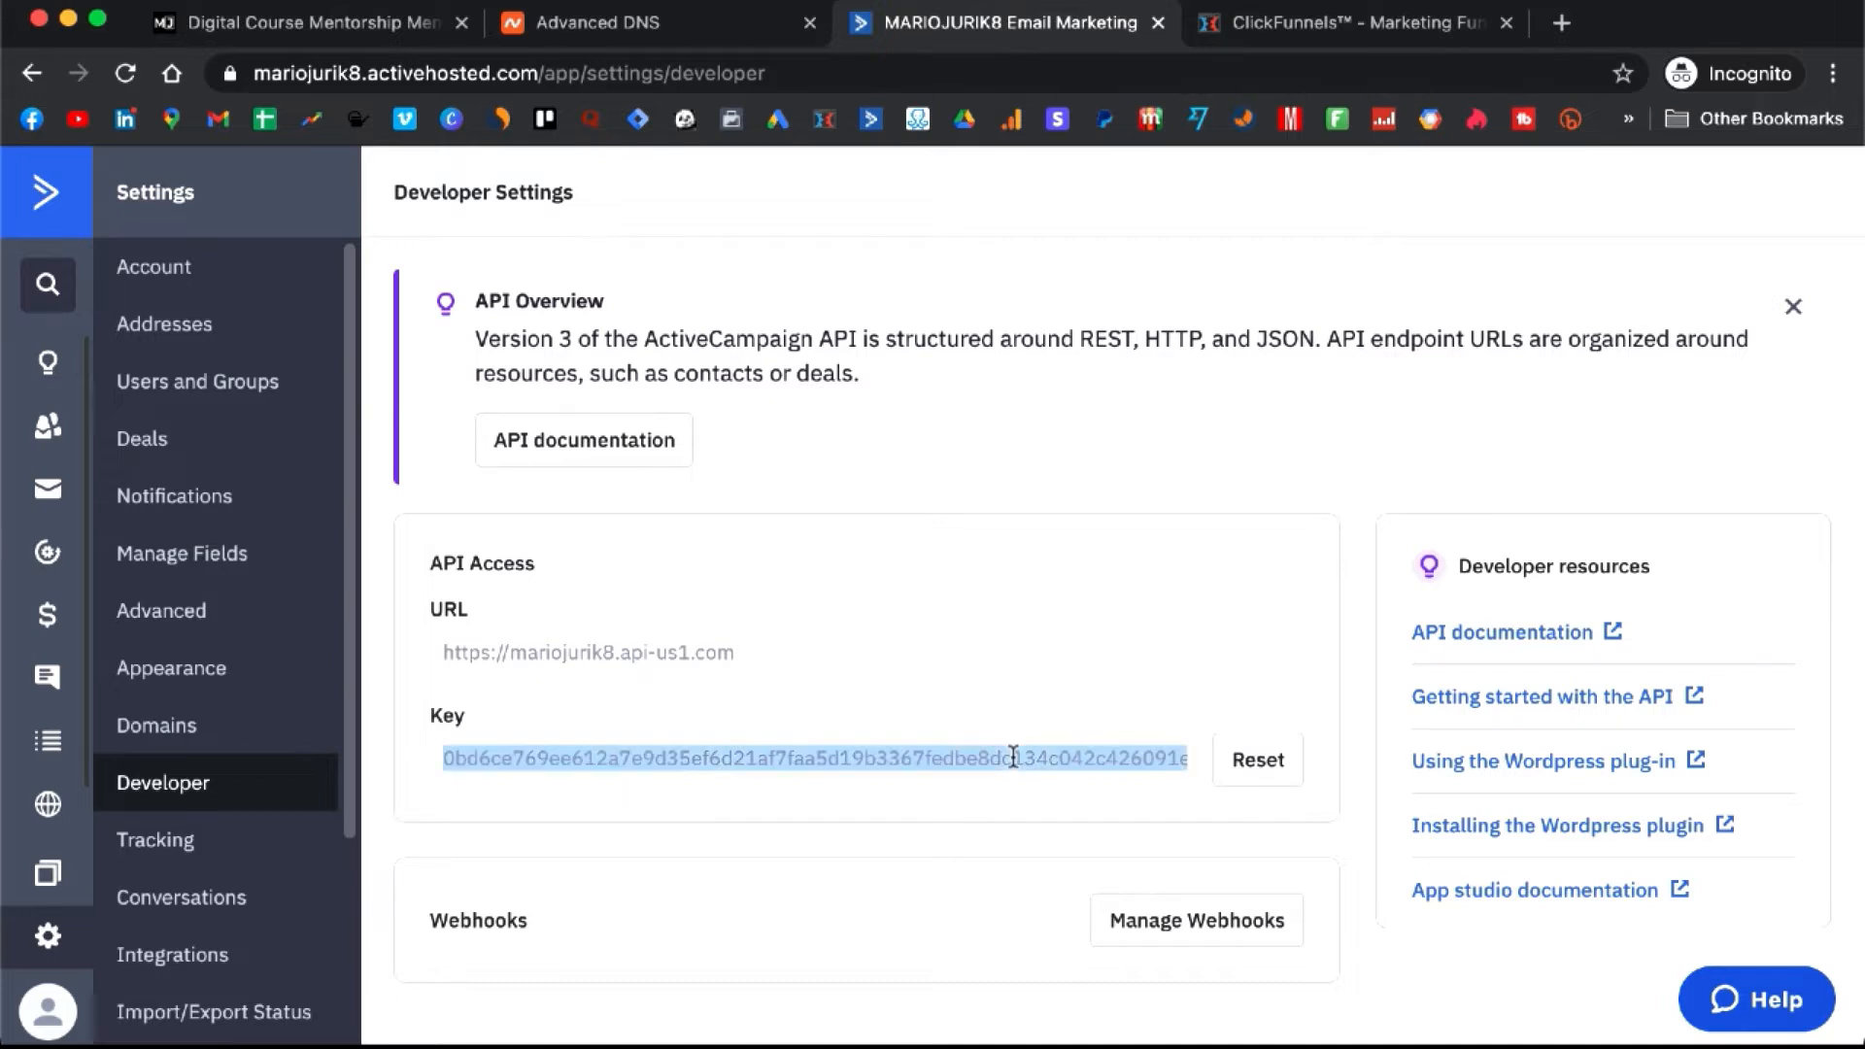
pyautogui.click(1318, 28)
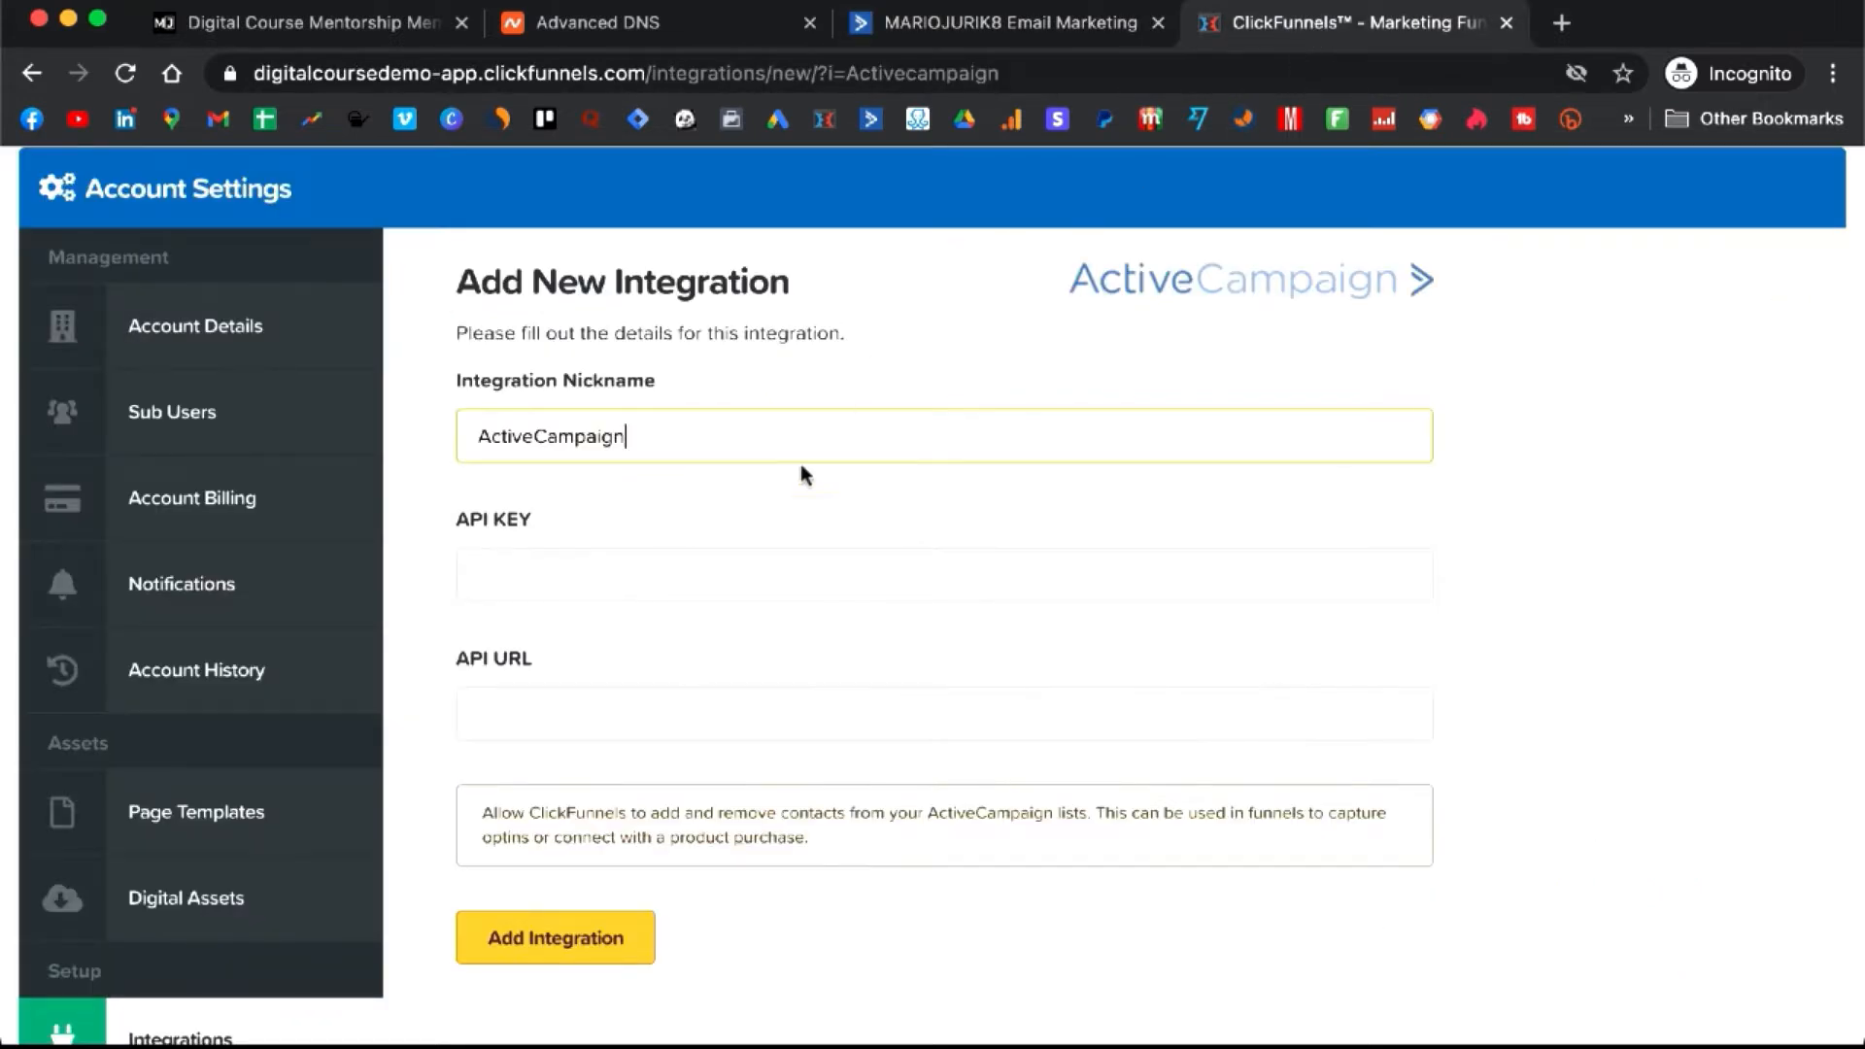
pyautogui.click(783, 575)
pyautogui.press('super+v')
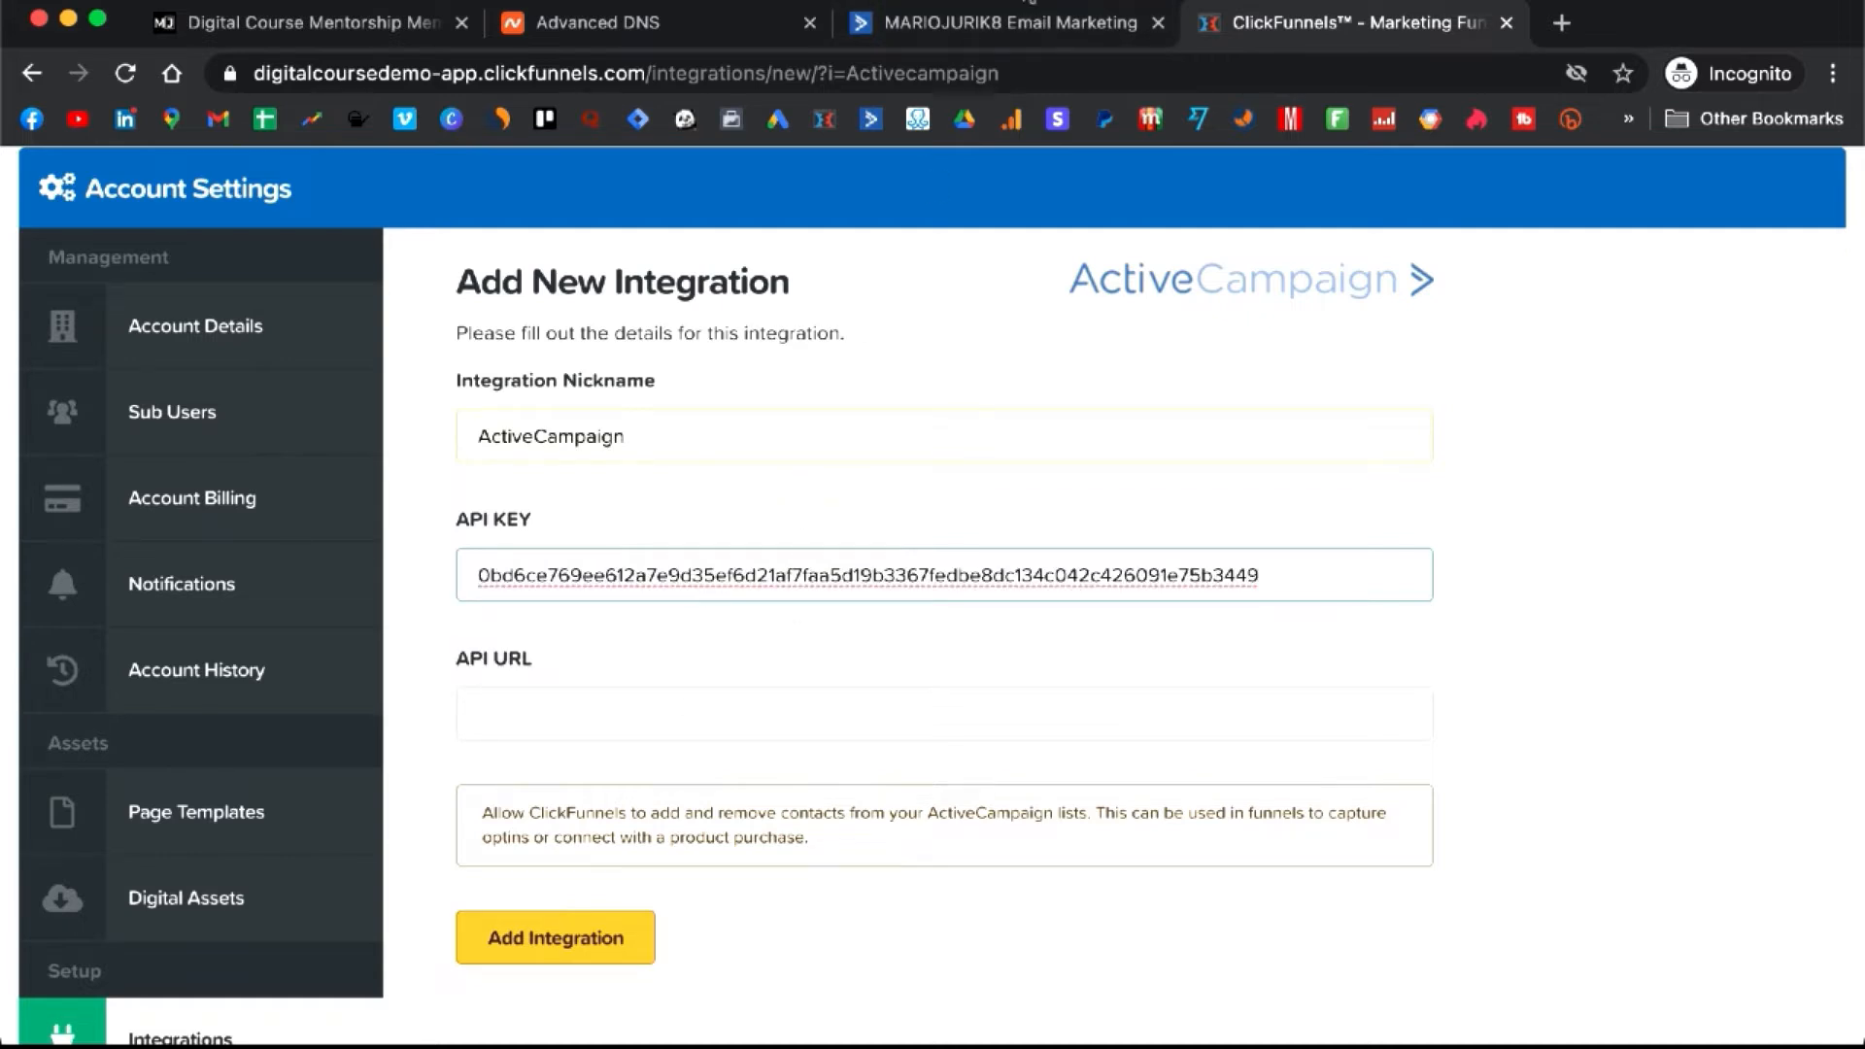
# - Paste the ActiveCampaign API URL into the form and save the integration
pyautogui.click(1015, 22)
pyautogui.click(674, 653)
pyautogui.tripleClick(676, 652)
pyautogui.press('super+c')
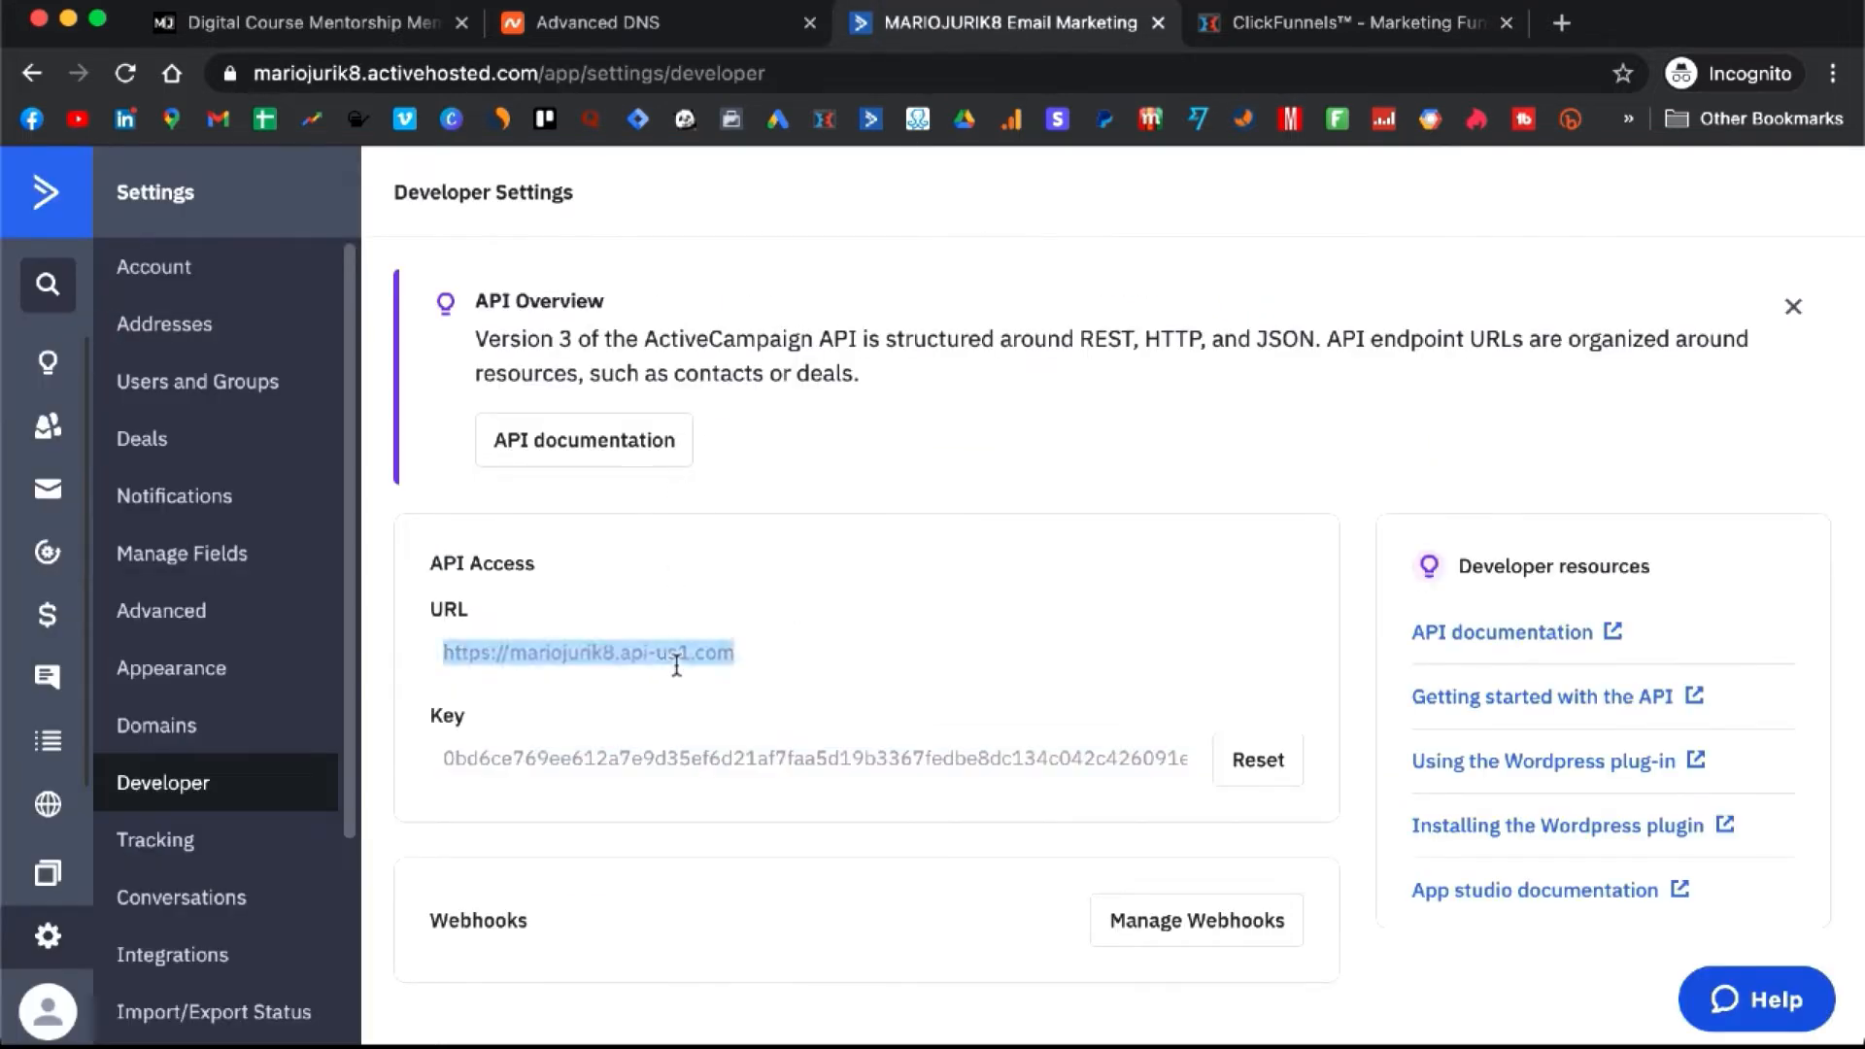
pyautogui.click(1253, 23)
pyautogui.click(794, 720)
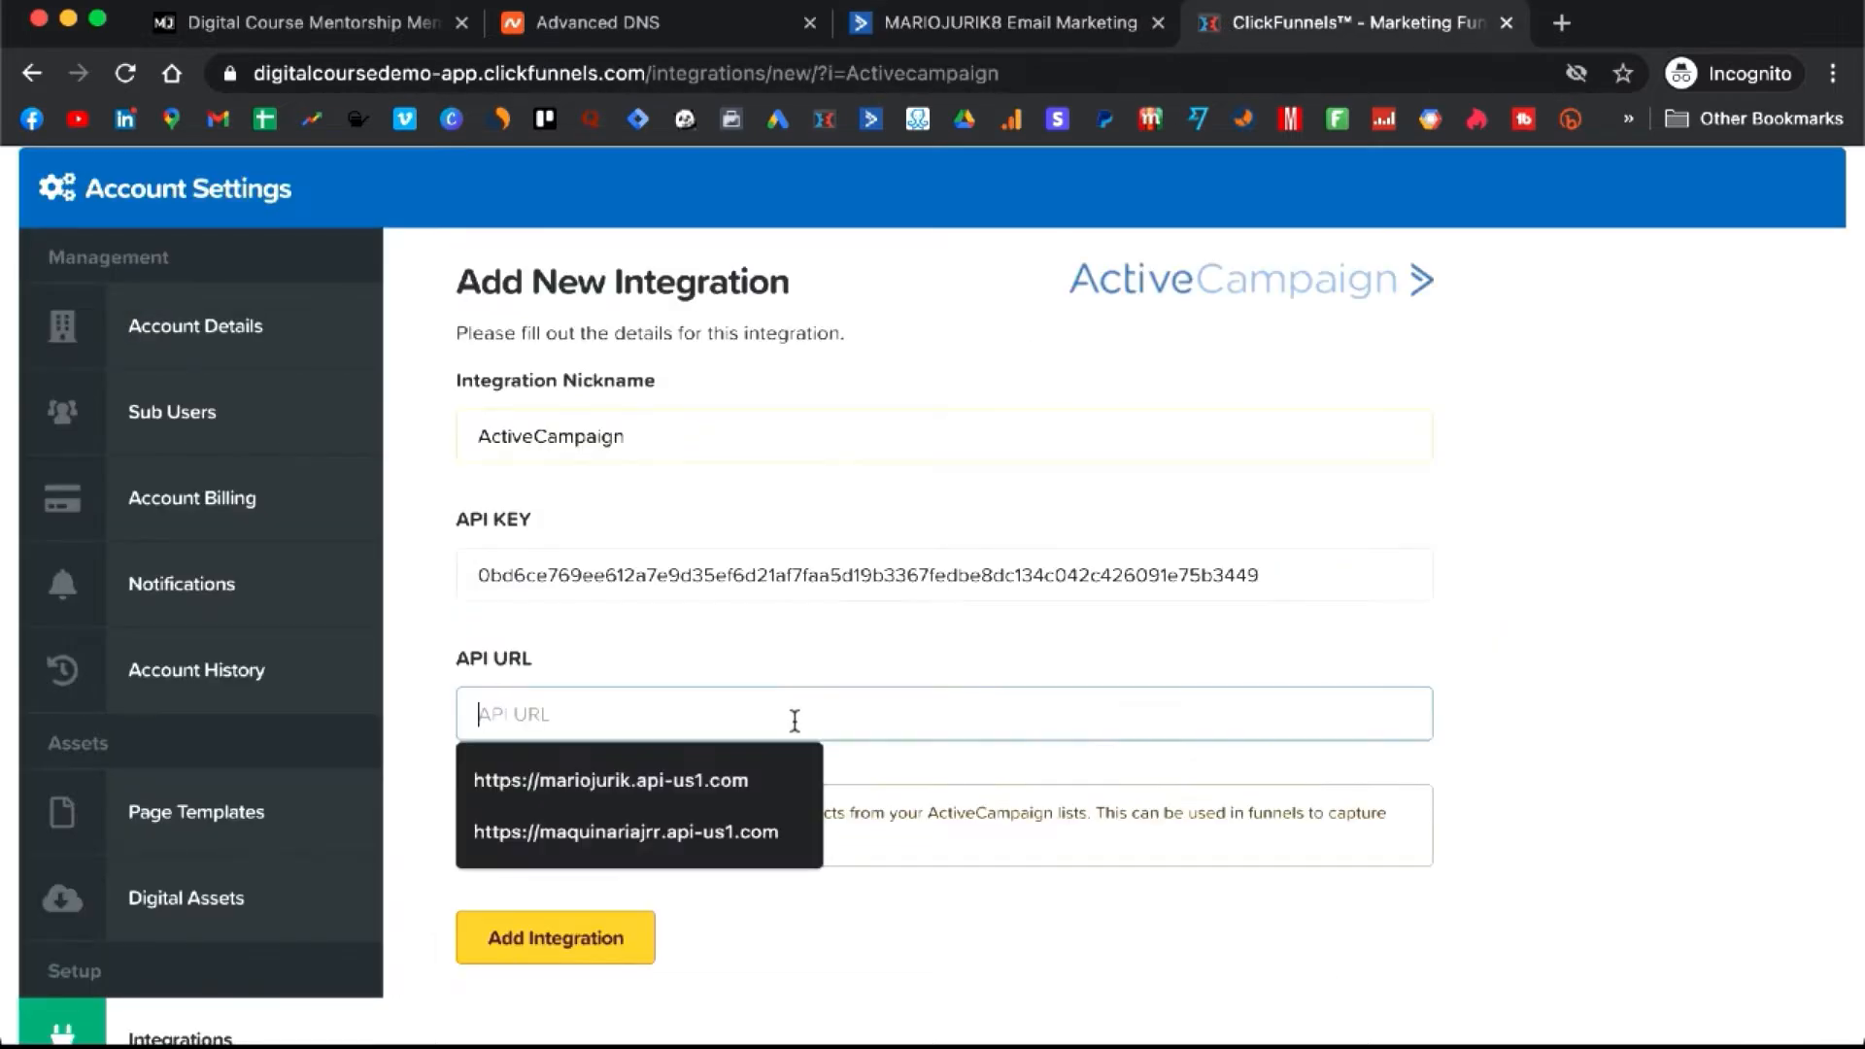
pyautogui.press('super+v')
pyautogui.click(579, 940)
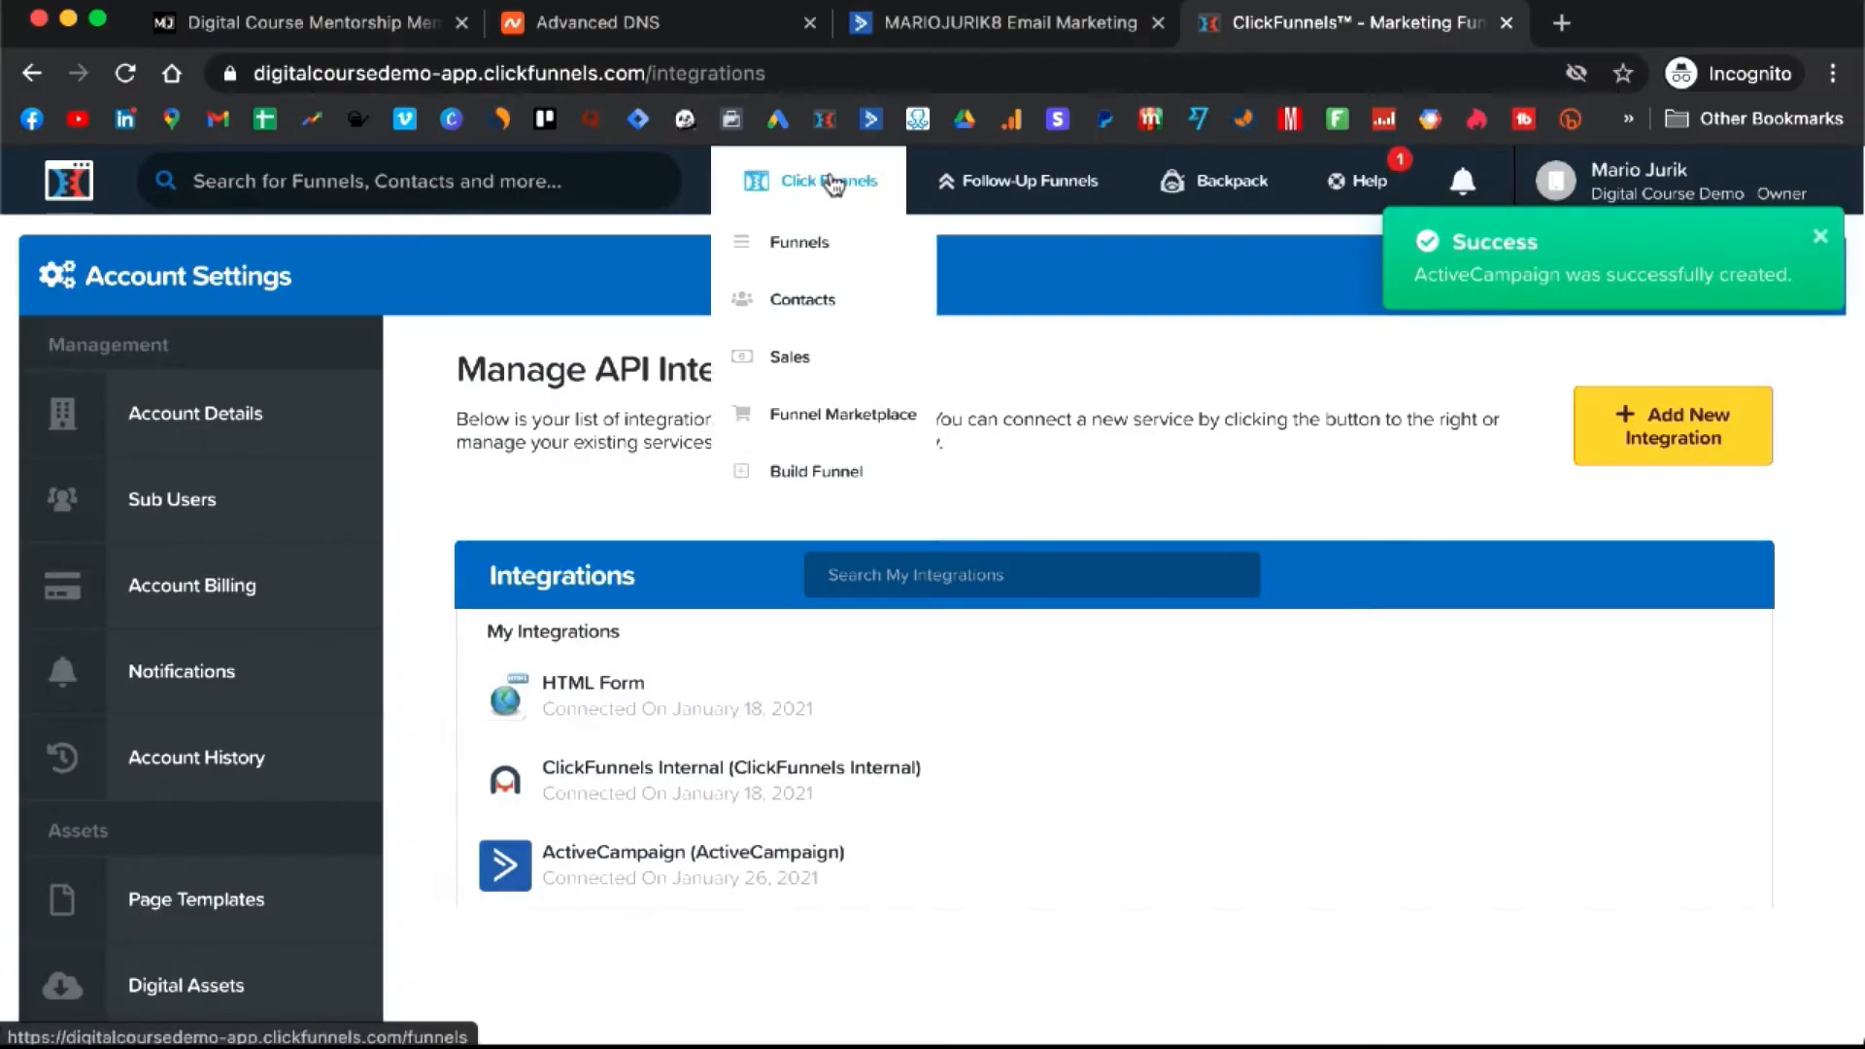
pyautogui.click(822, 255)
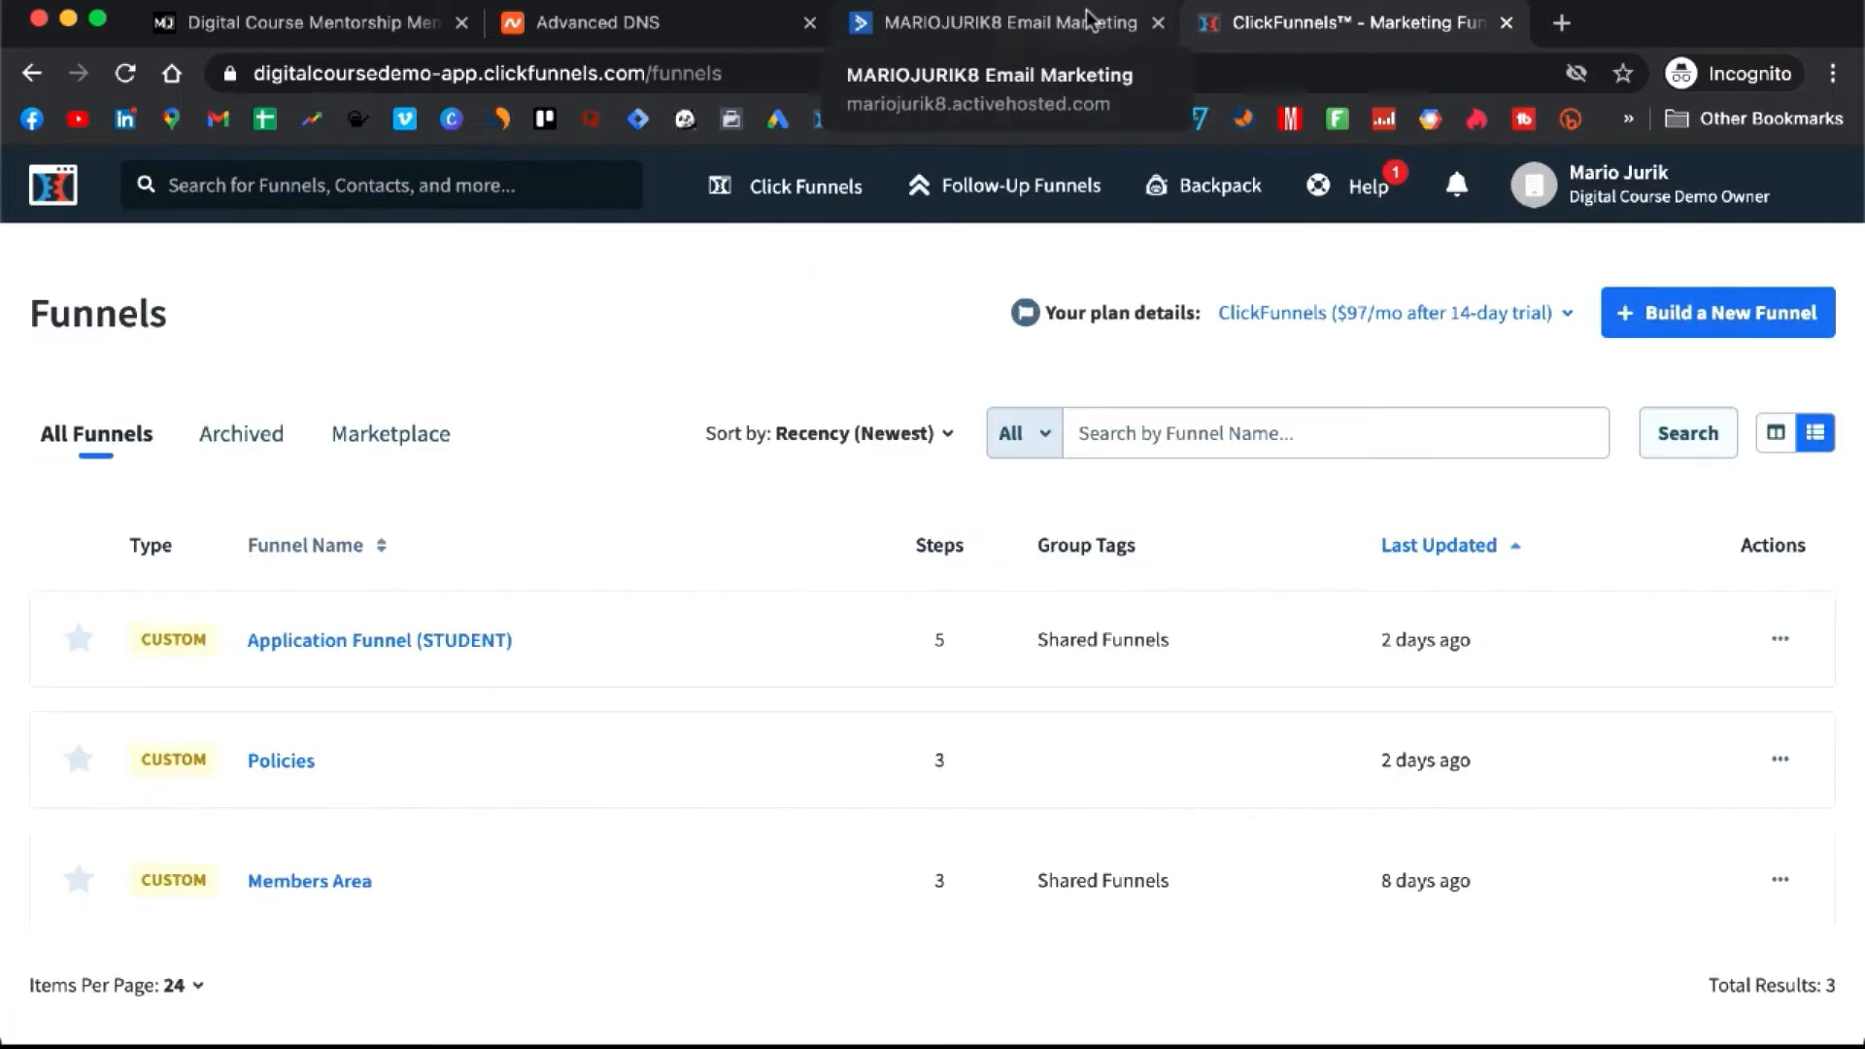
# - Open the Automations section in ActiveCampaign, then return to the course lesson page
pyautogui.click(1077, 29)
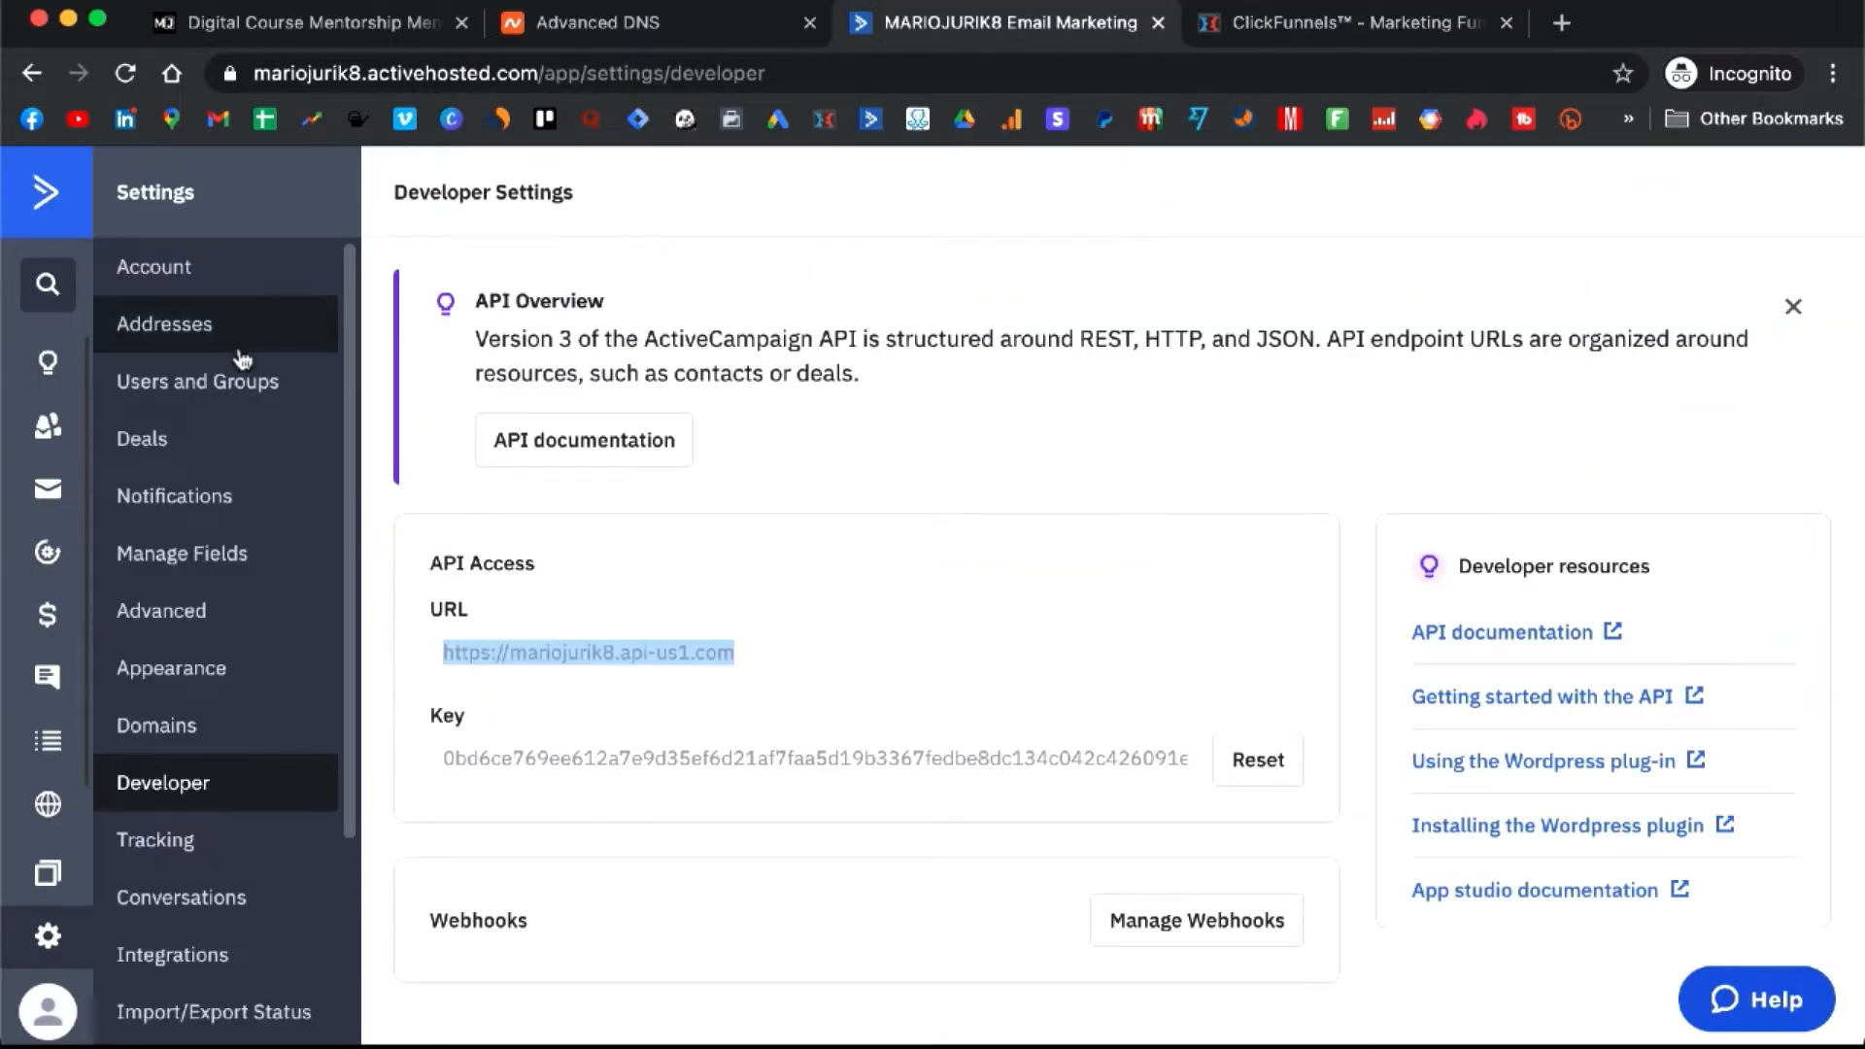
pyautogui.click(51, 556)
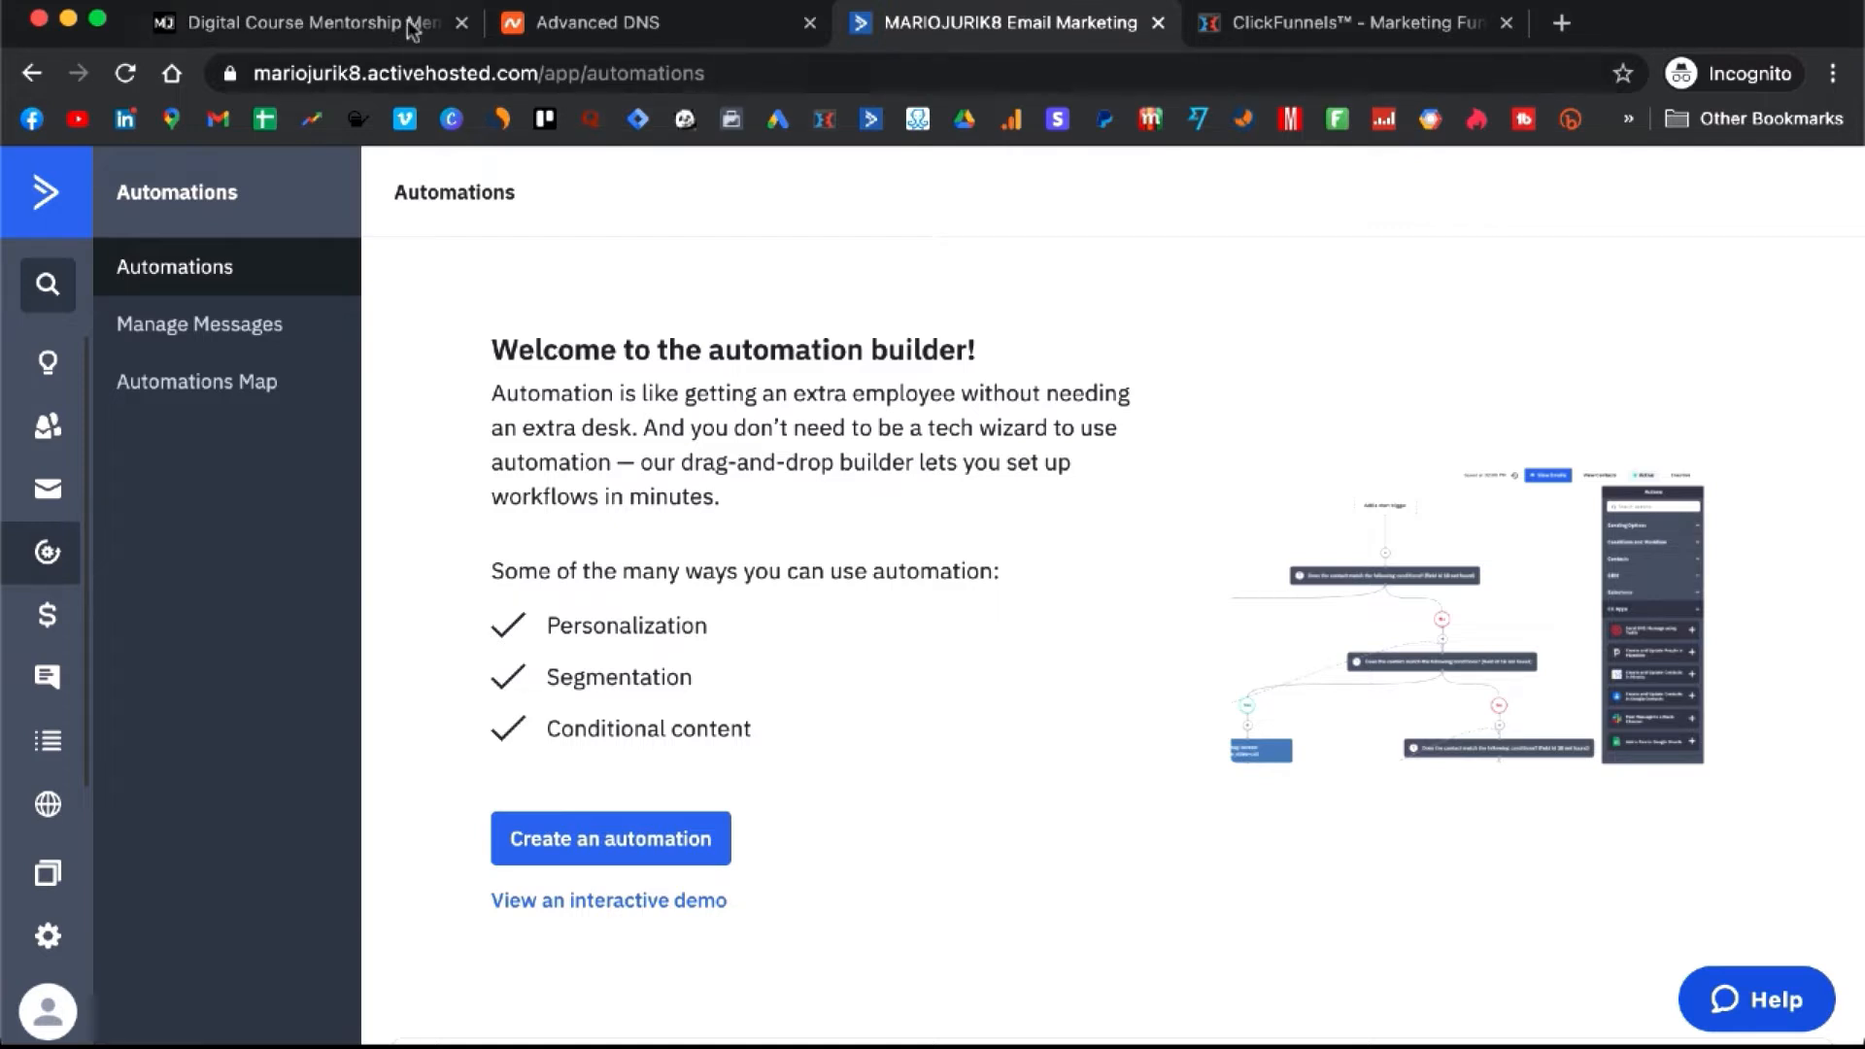
pyautogui.click(346, 29)
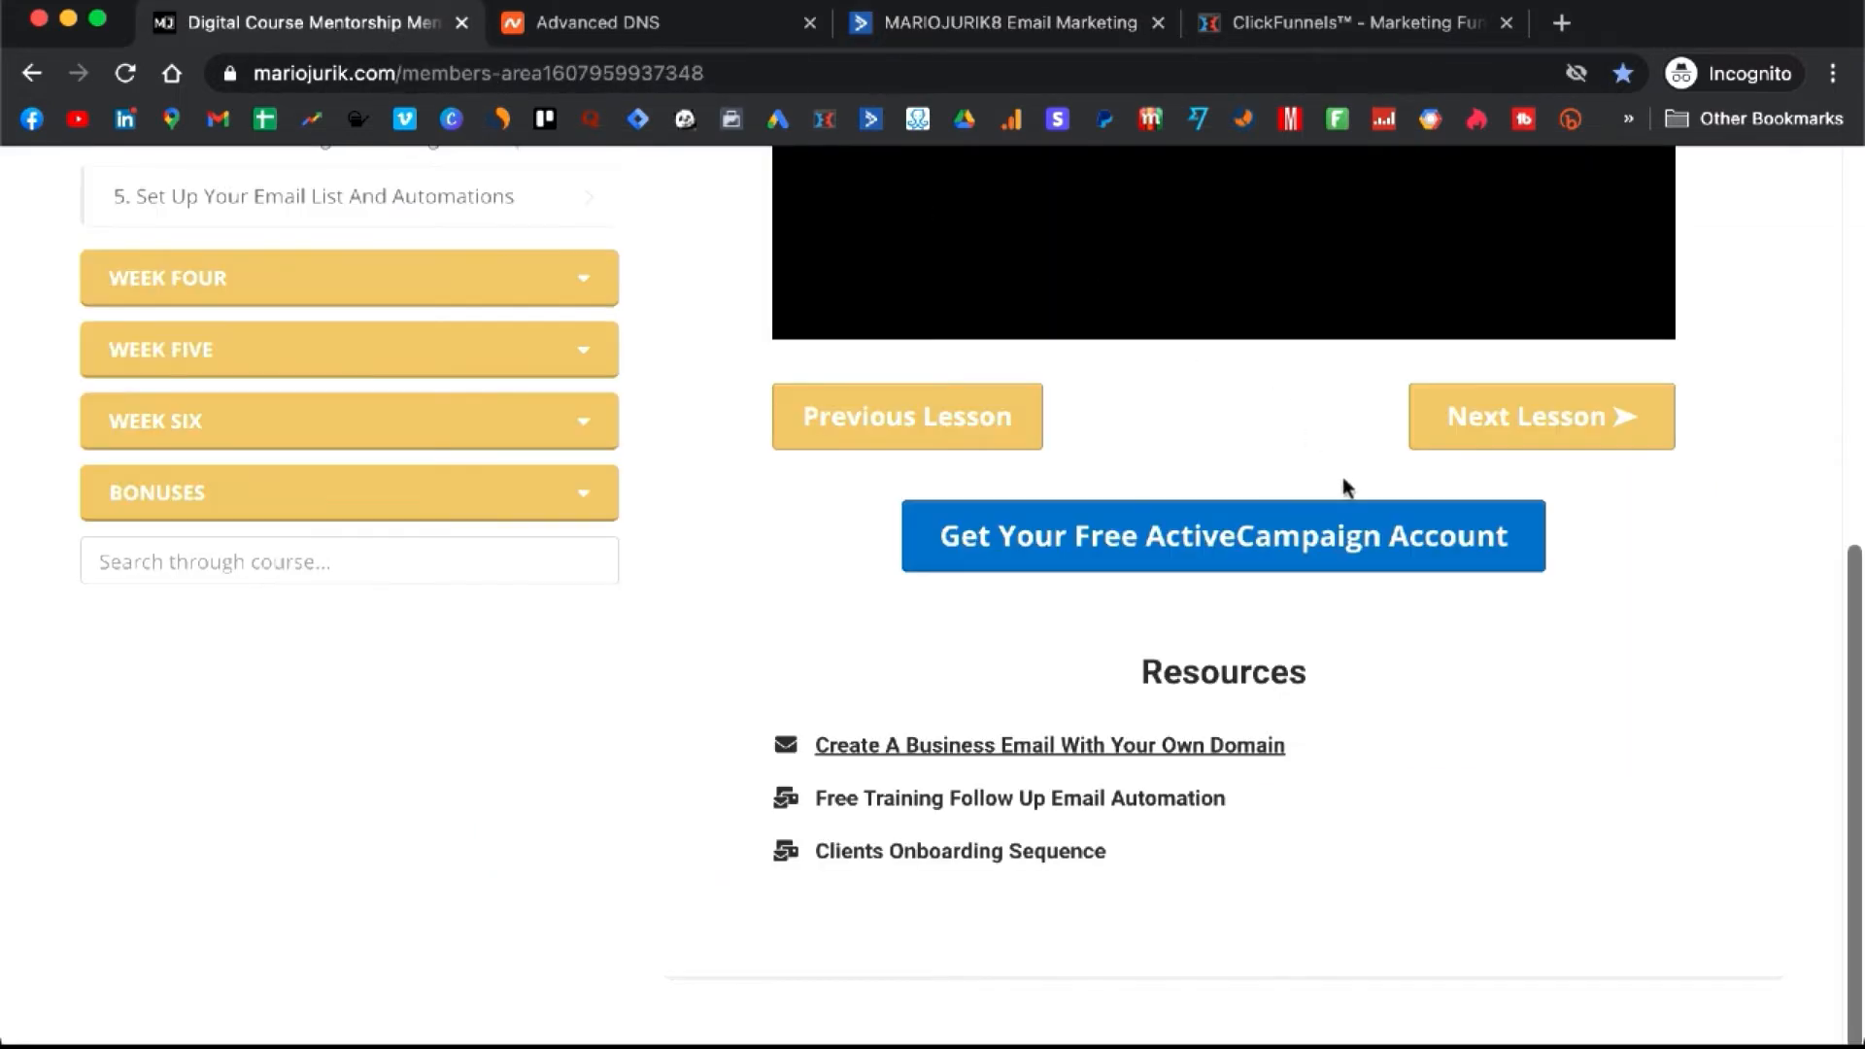
# - Copy the 'Free Training Follow Up Email Automation' resource link and go back to ActiveCampaign Automations
pyautogui.scroll(1, 1344, 486)
pyautogui.scroll(-1, 1344, 486)
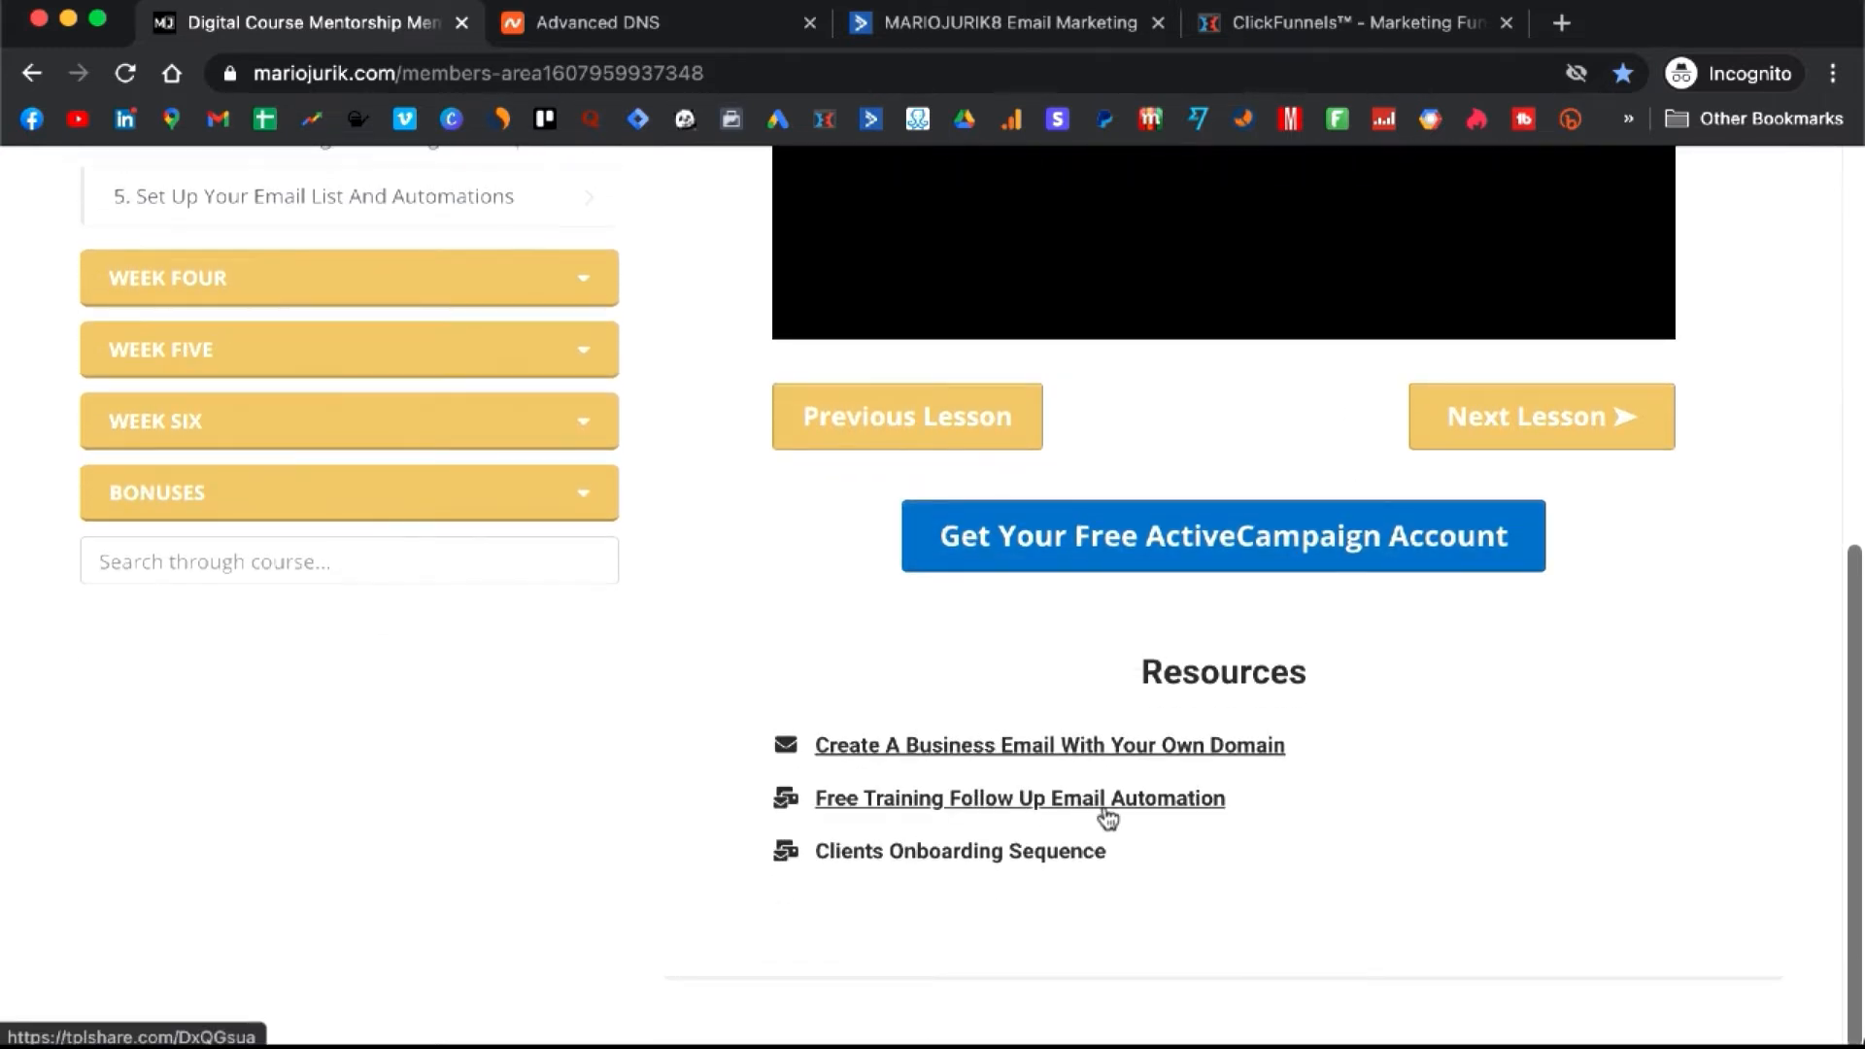
pyautogui.rightClick(1047, 806)
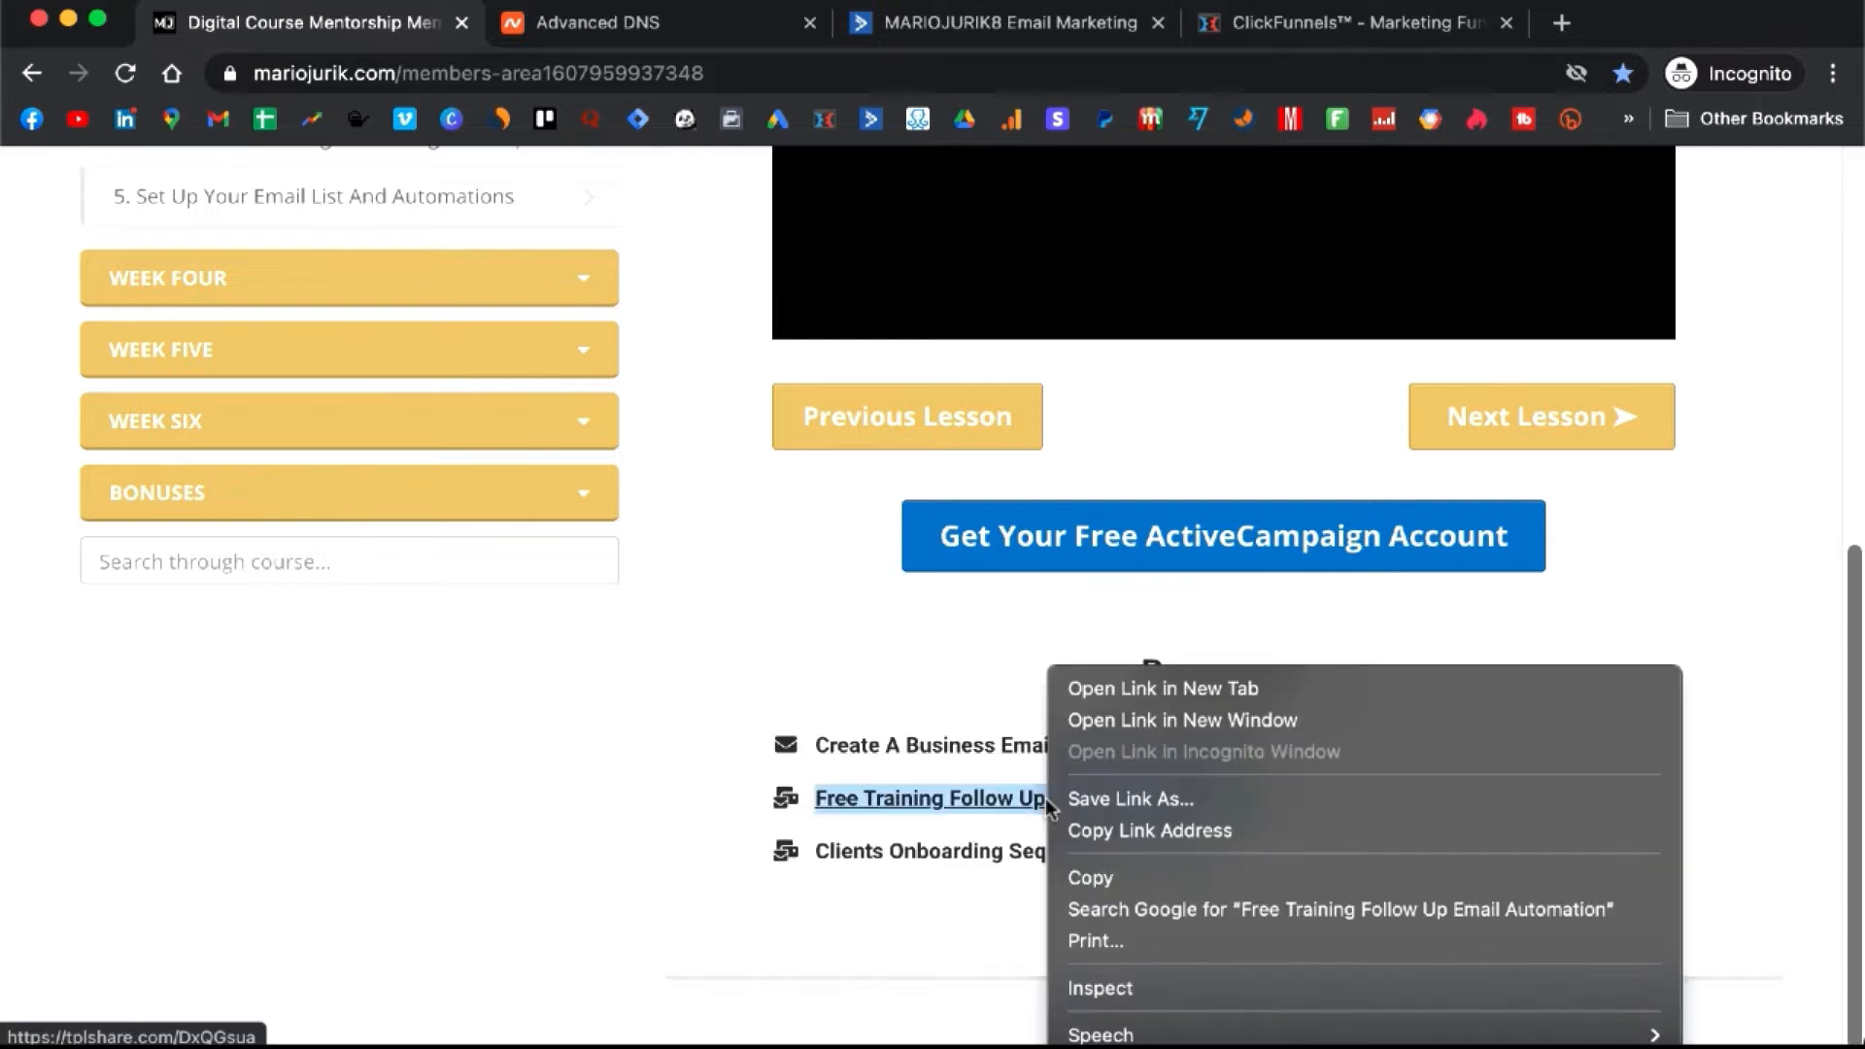
pyautogui.click(1134, 833)
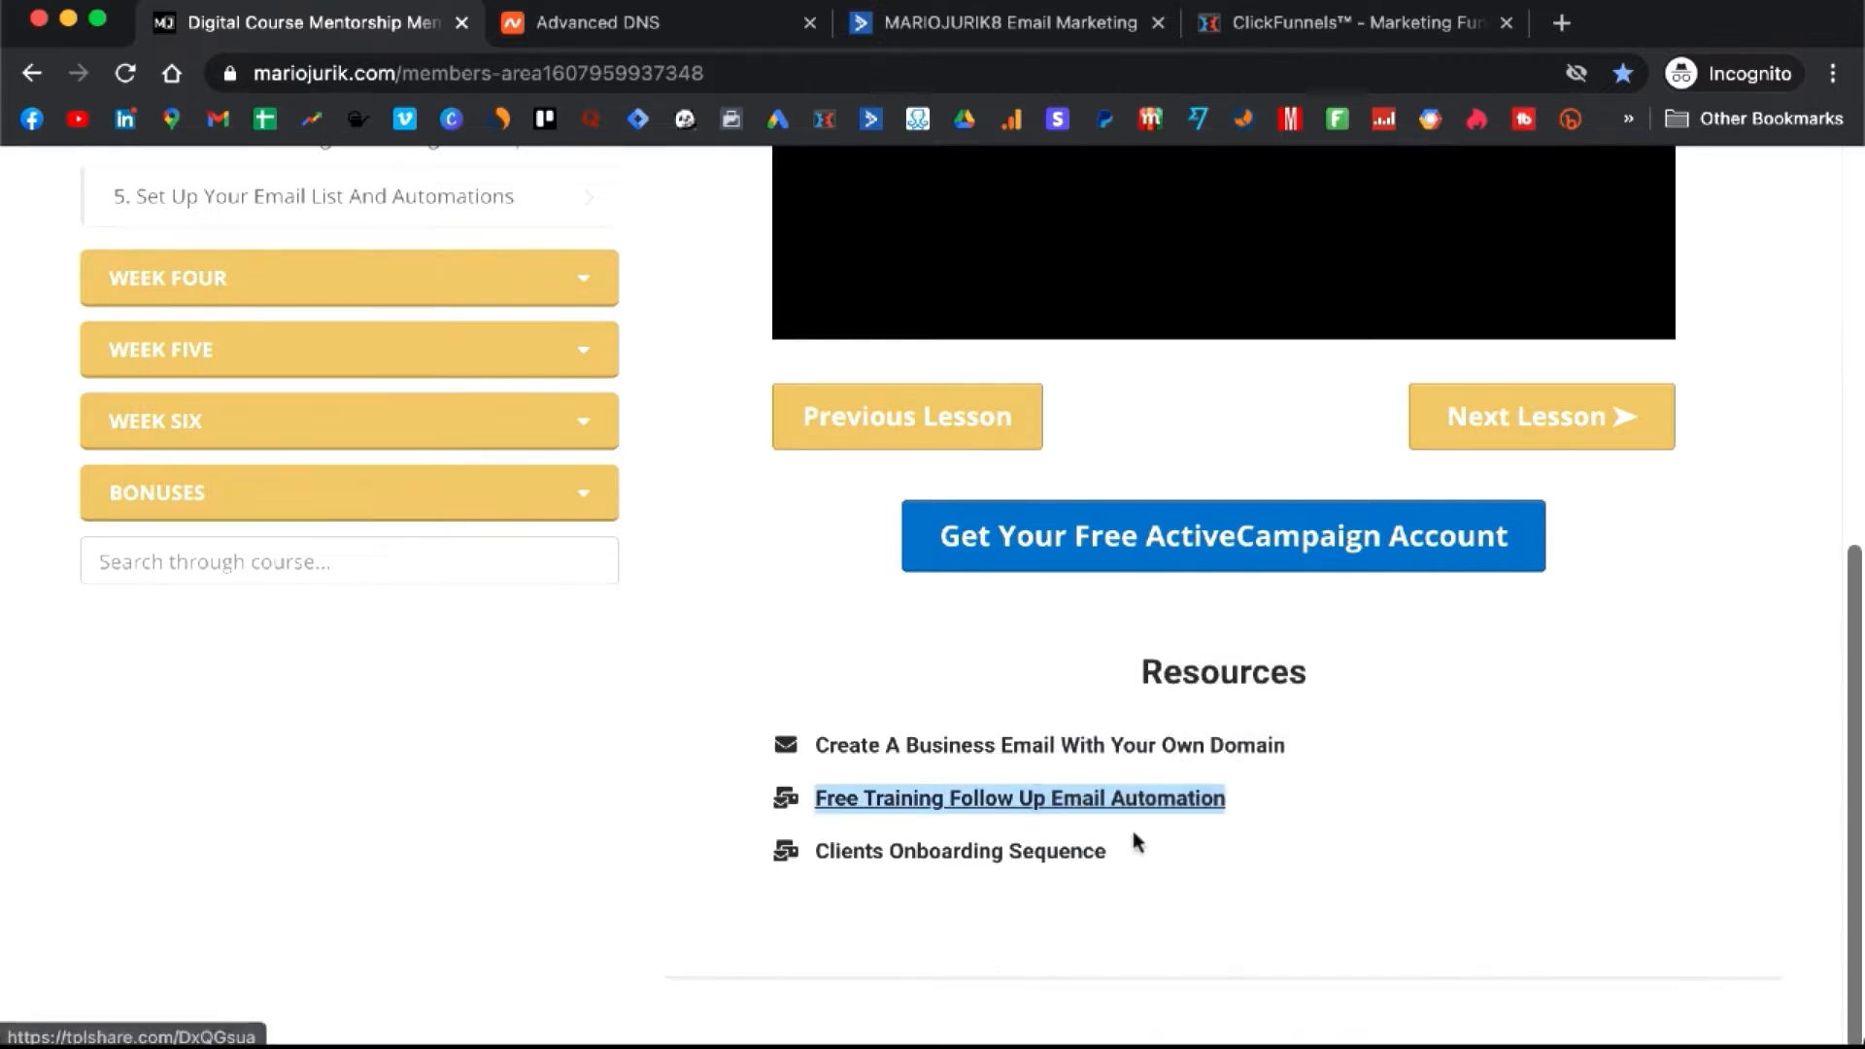
pyautogui.click(1027, 32)
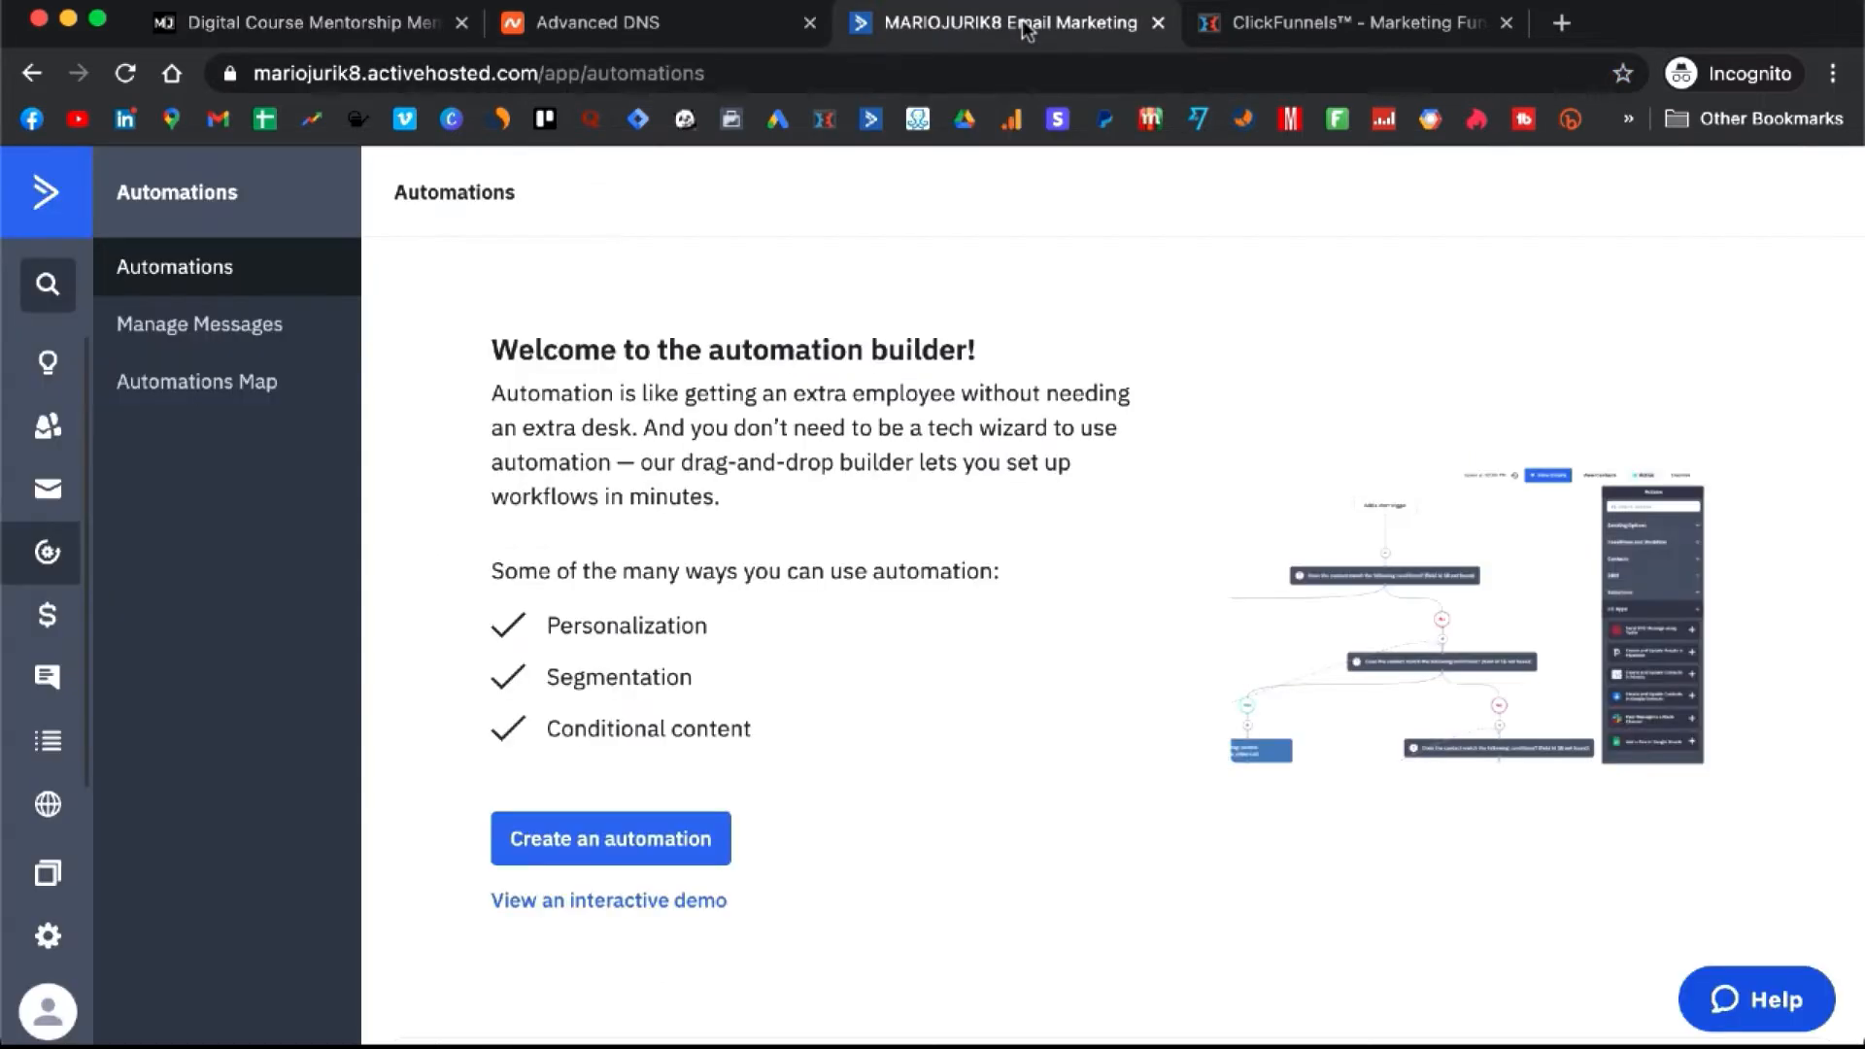
# - Import the Free Training Follow Up (STUDENT) automation from the pasted tplshare link and start its setup wizard
pyautogui.scroll(-1, 836, 434)
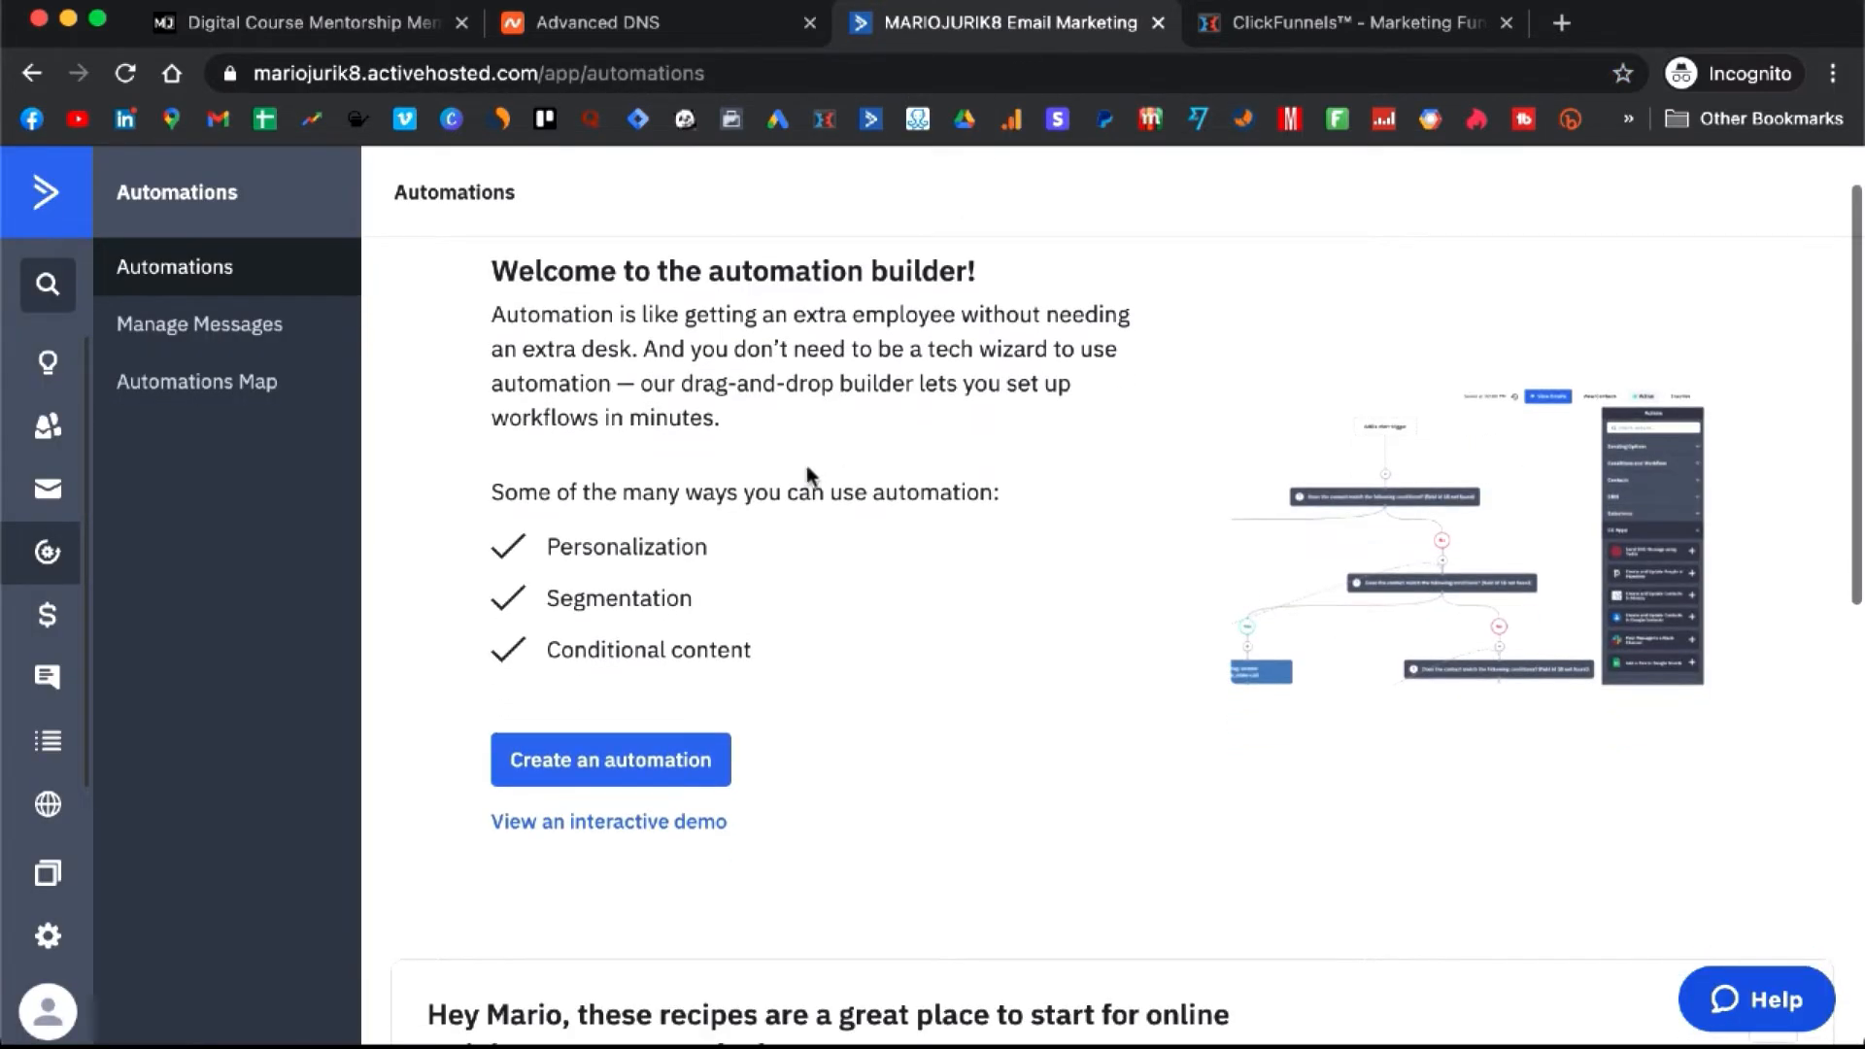
pyautogui.scroll(1, 803, 485)
pyautogui.click(627, 830)
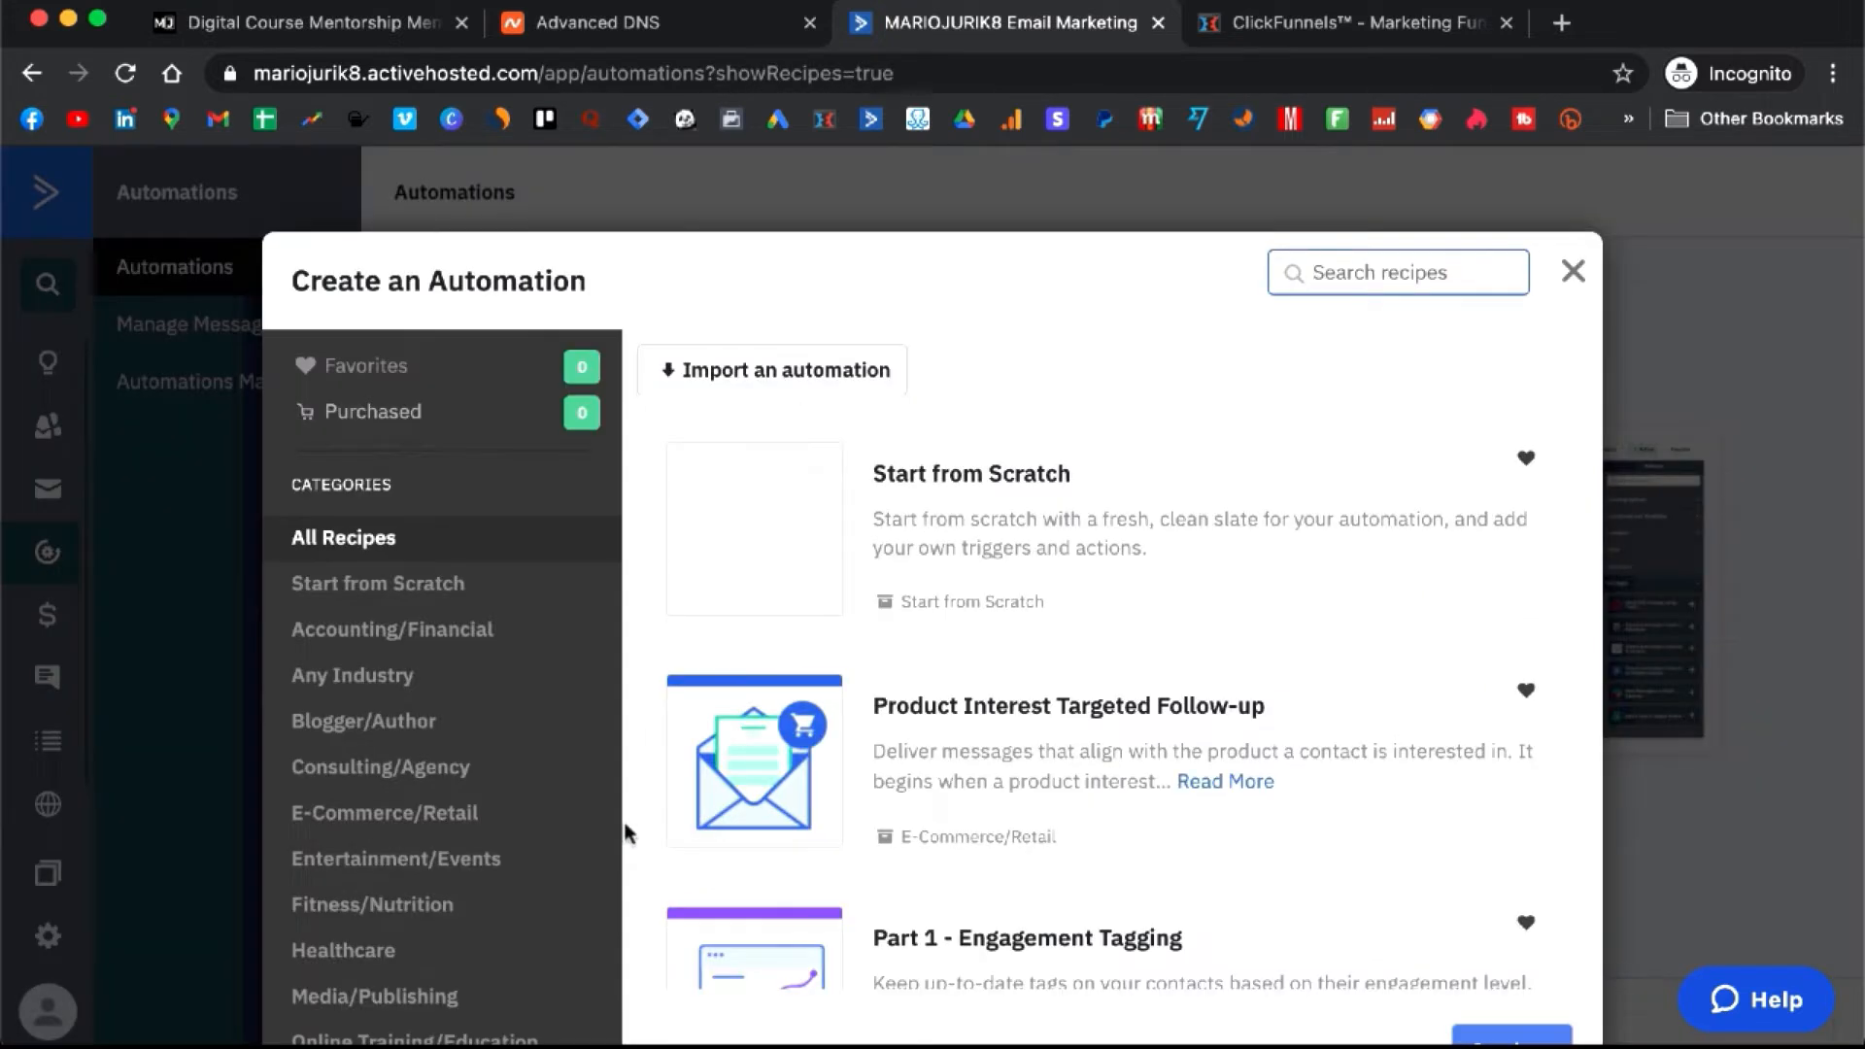
pyautogui.click(765, 373)
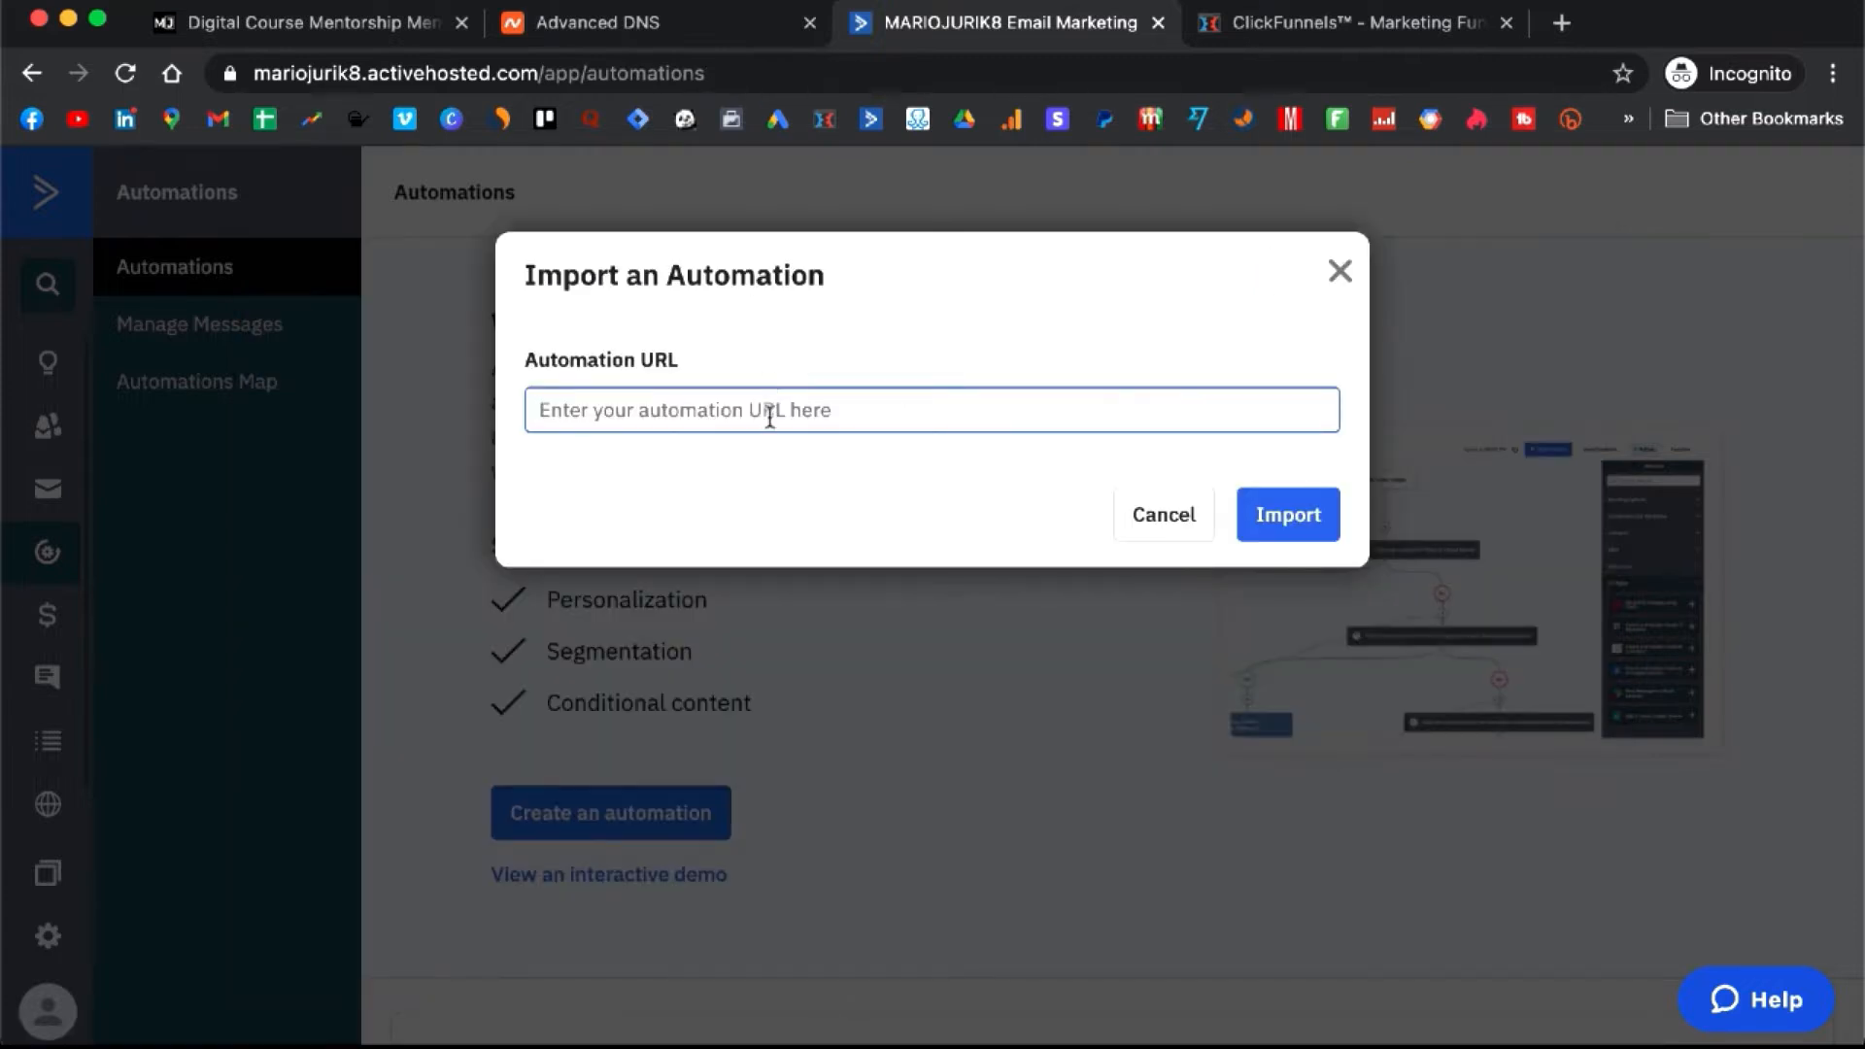
pyautogui.press('super+v')
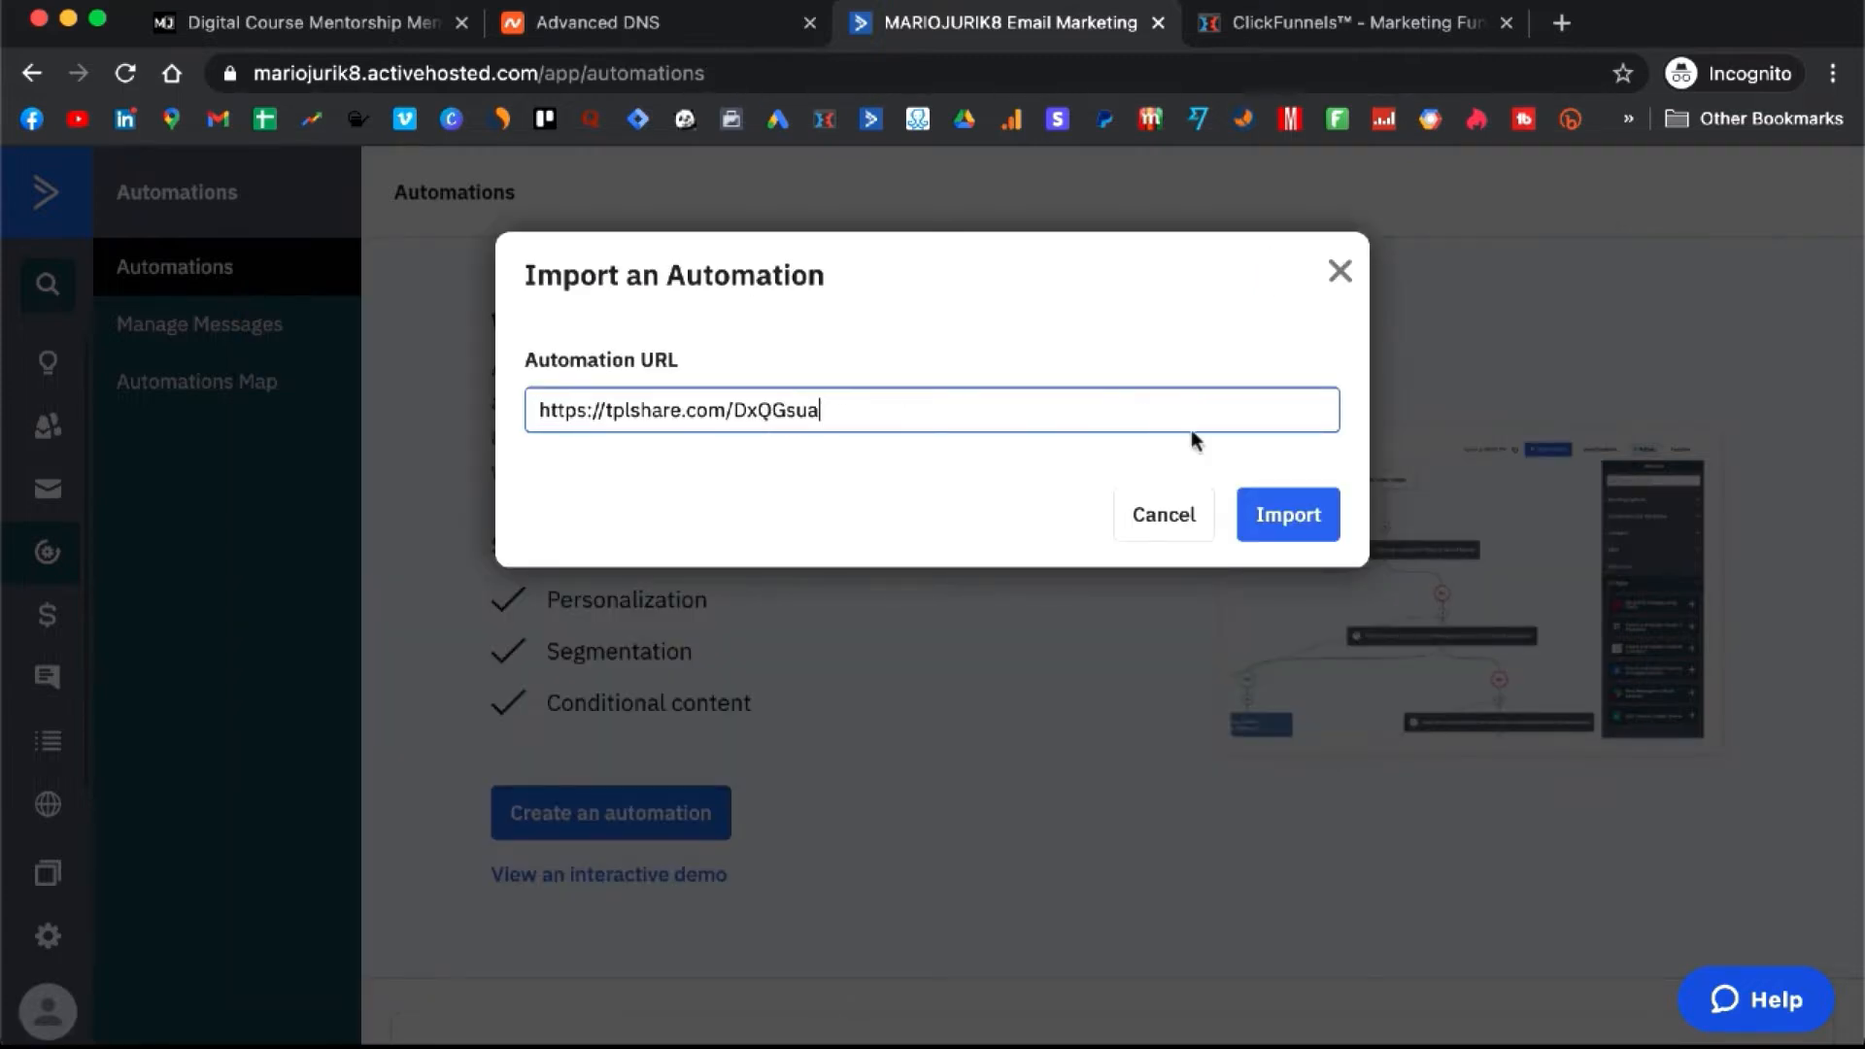
pyautogui.click(1296, 518)
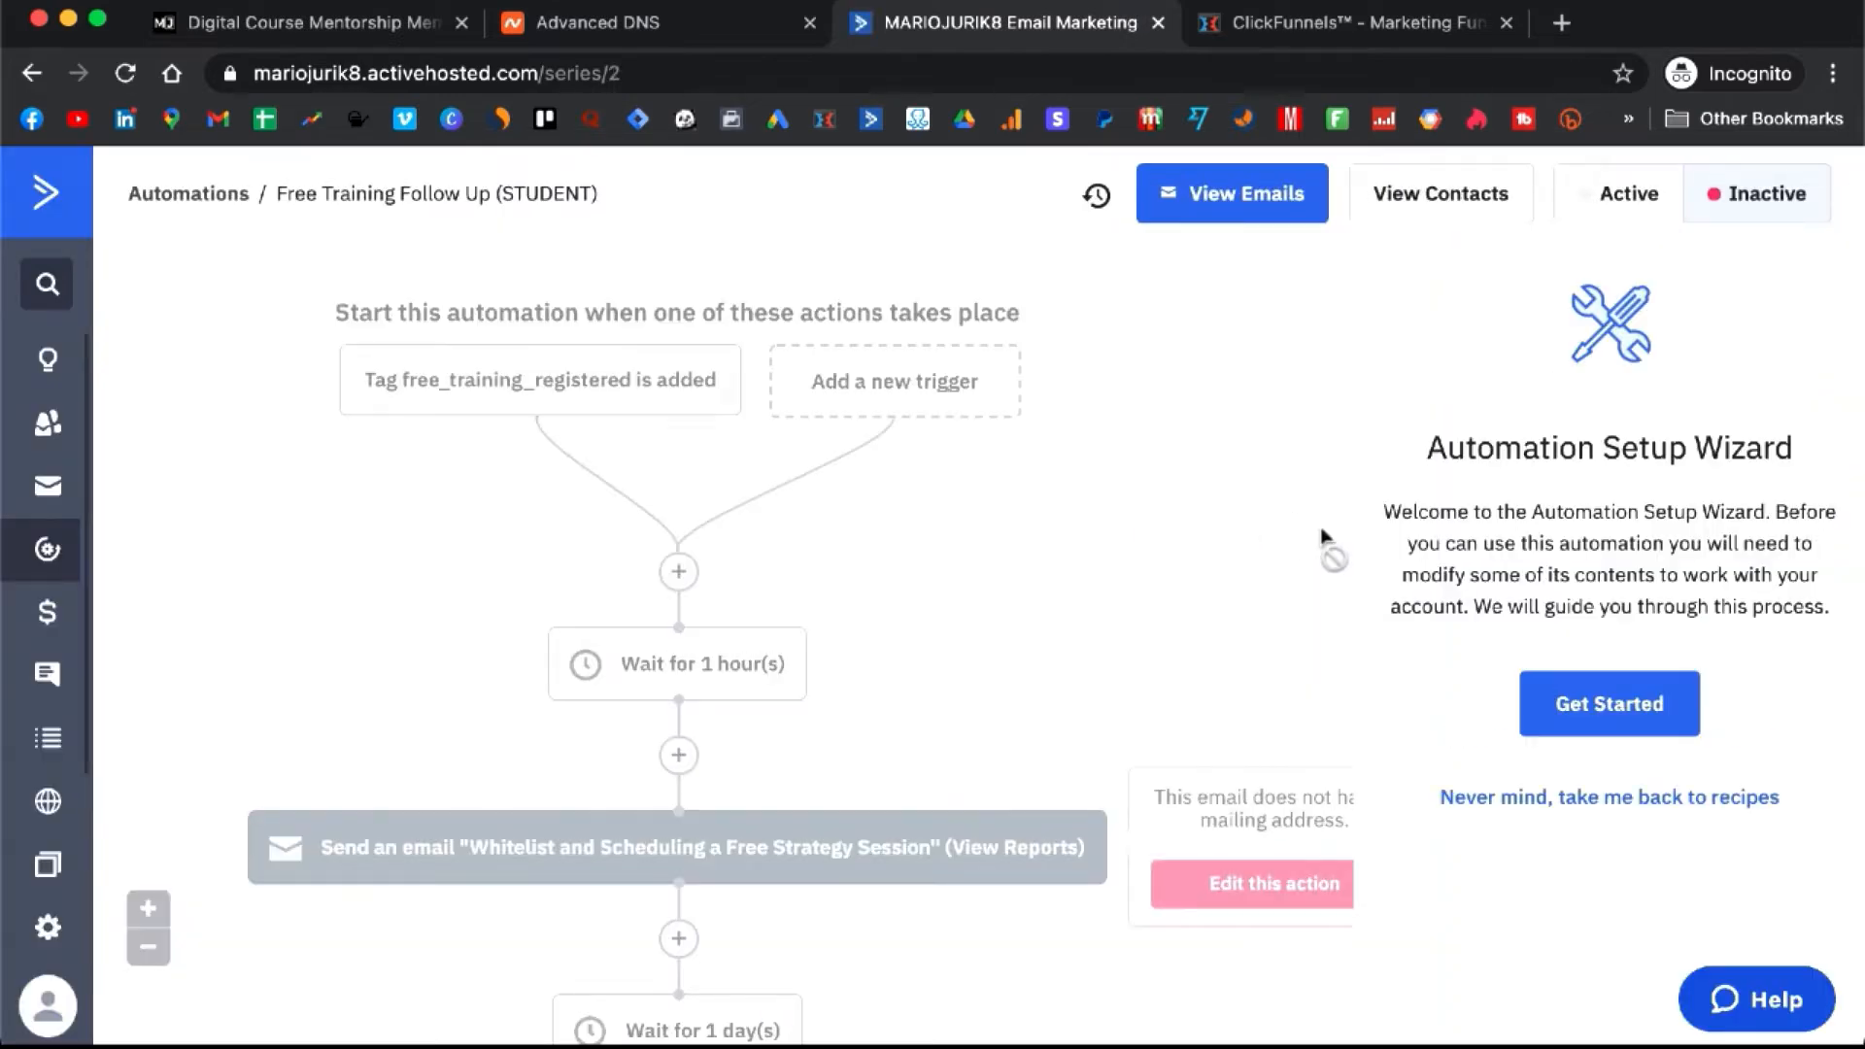
pyautogui.click(1621, 703)
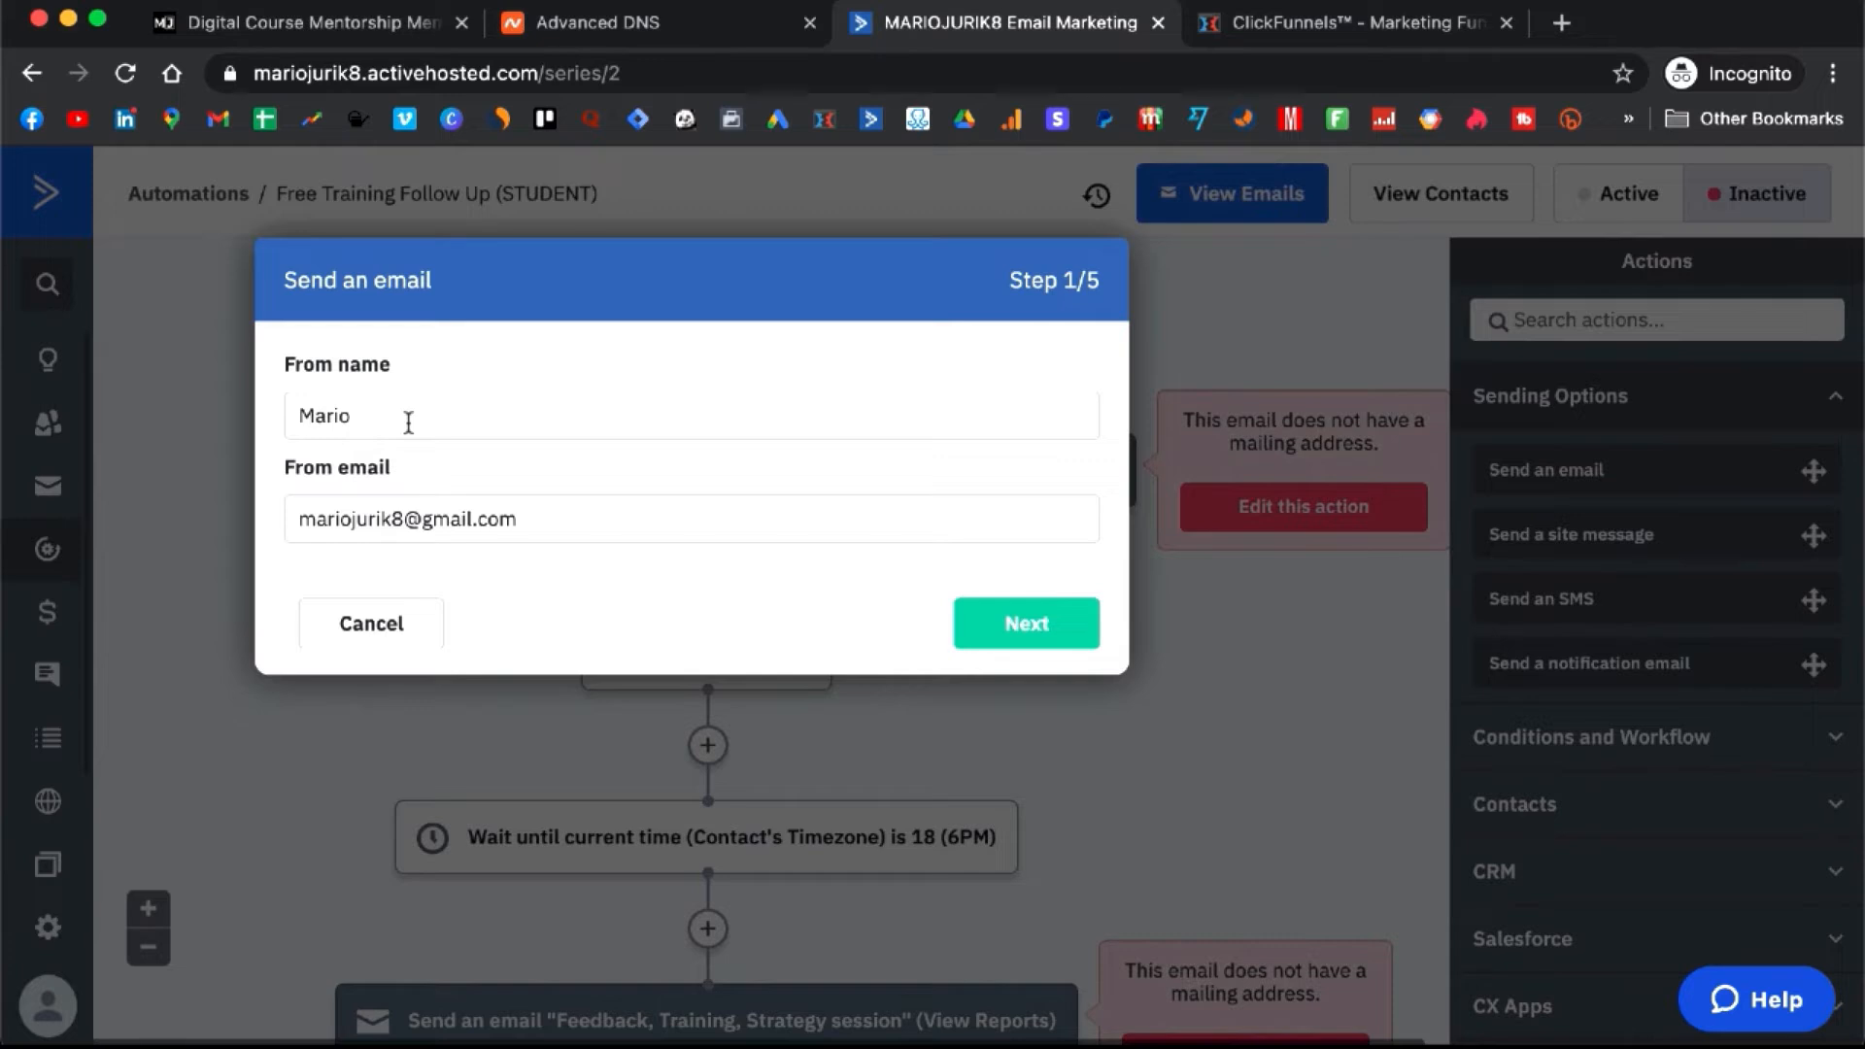
# - Replace the first email's Gmail sender with the custom-domain sender address on mariojurik.co
pyautogui.moveTo(390, 418); pyautogui.dragTo(293, 412)
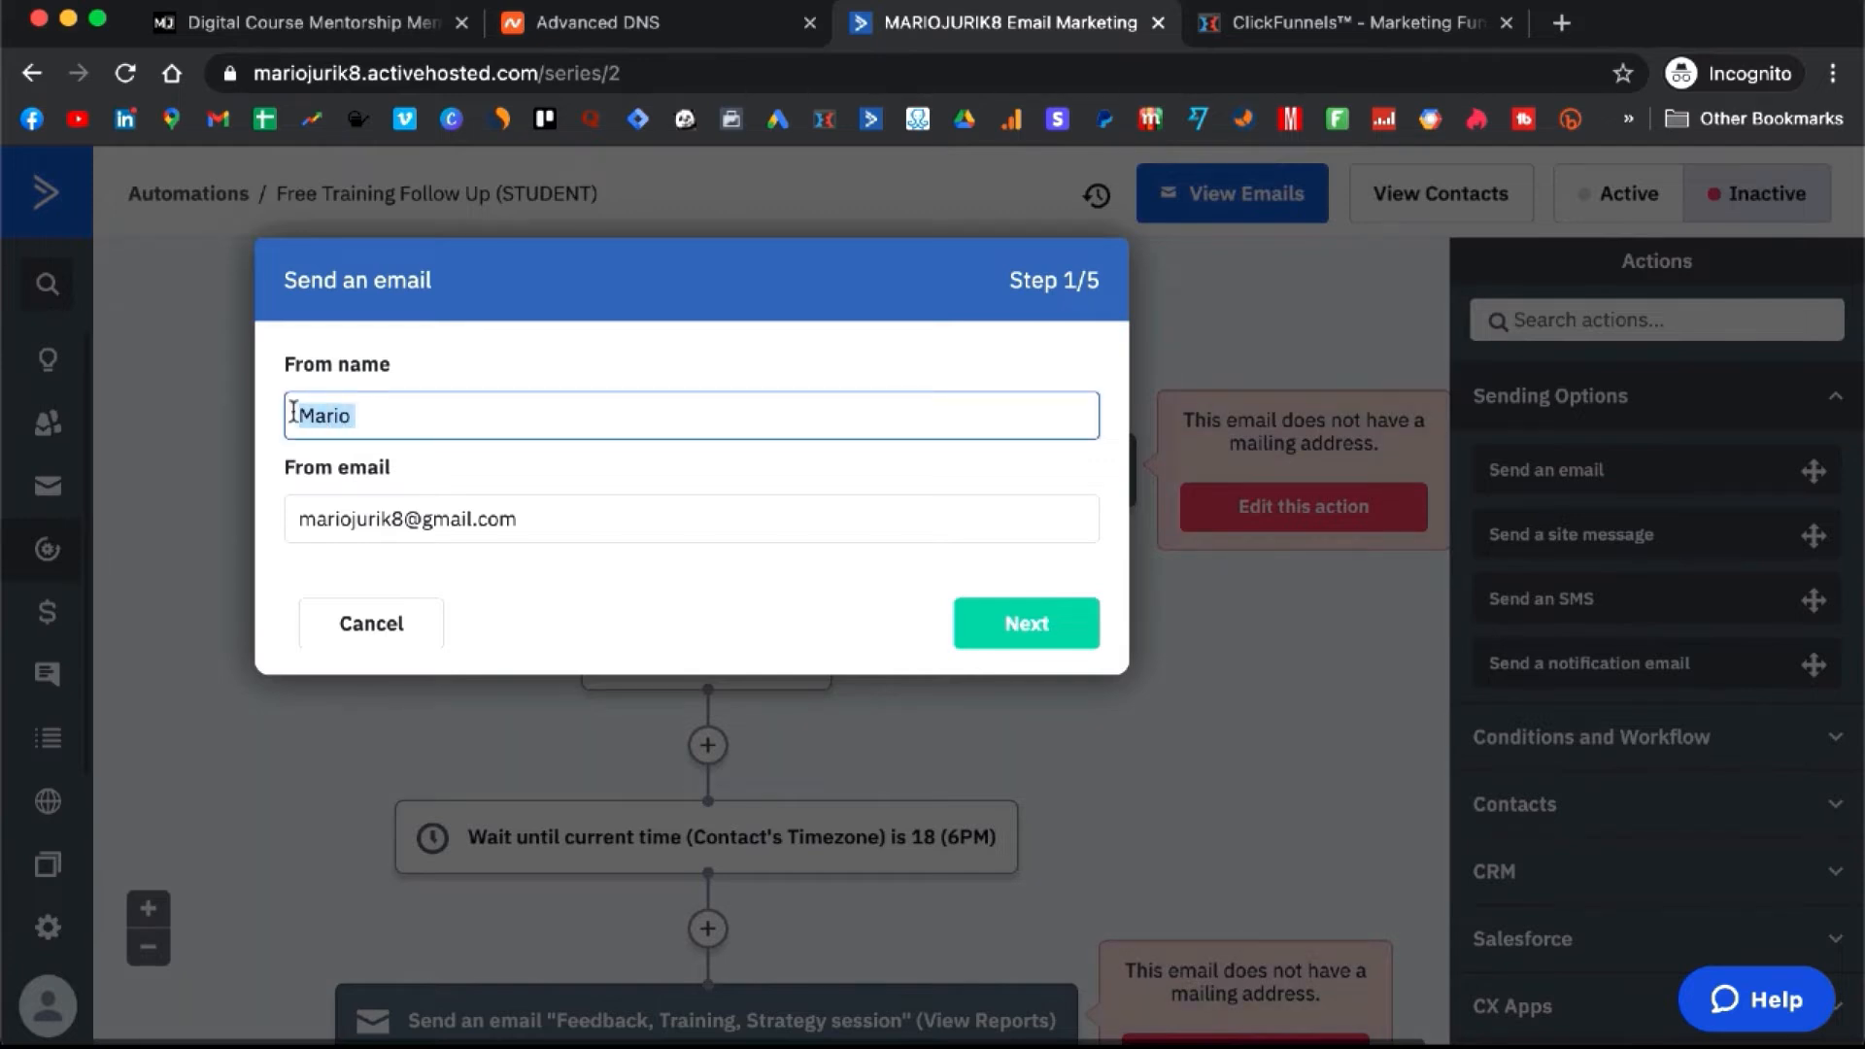
pyautogui.click(533, 522)
pyautogui.moveTo(533, 522); pyautogui.dragTo(418, 517)
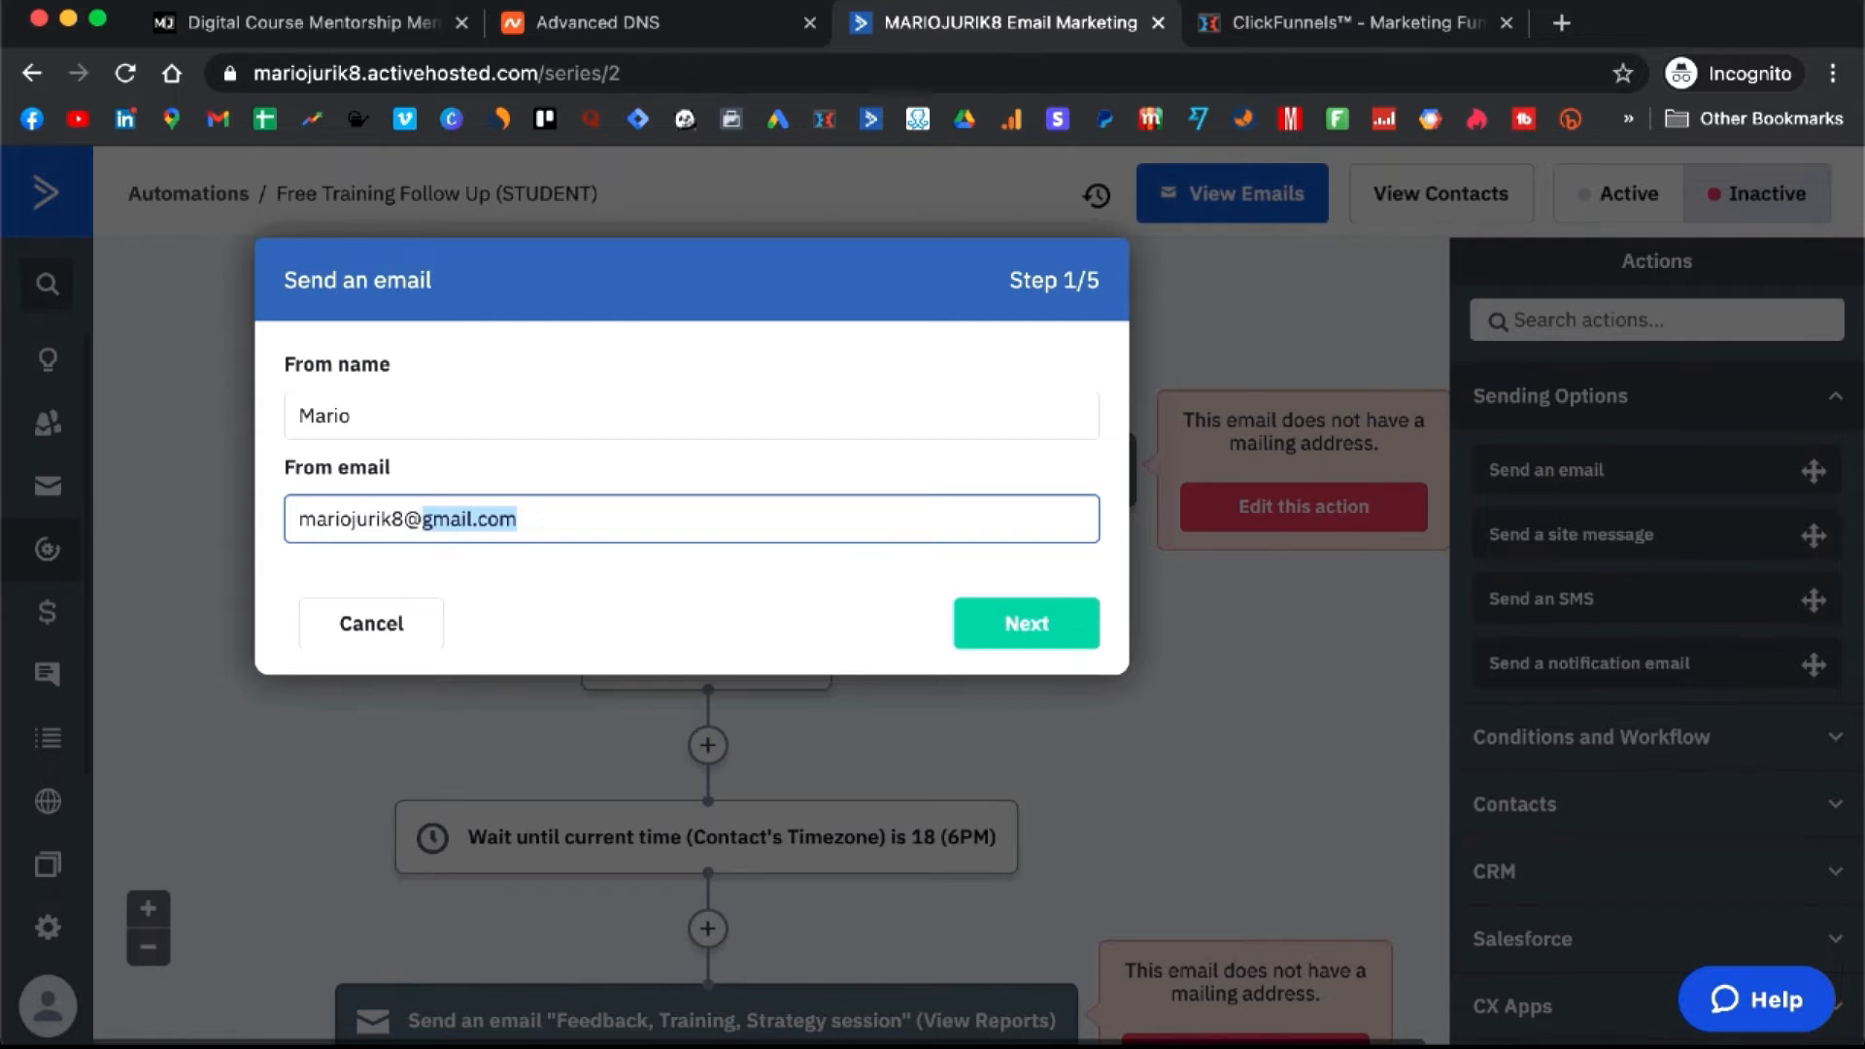
pyautogui.press('BackSpace')
pyautogui.press('BackSpace')
pyautogui.press('BackSpace')
pyautogui.press('BackSpace')
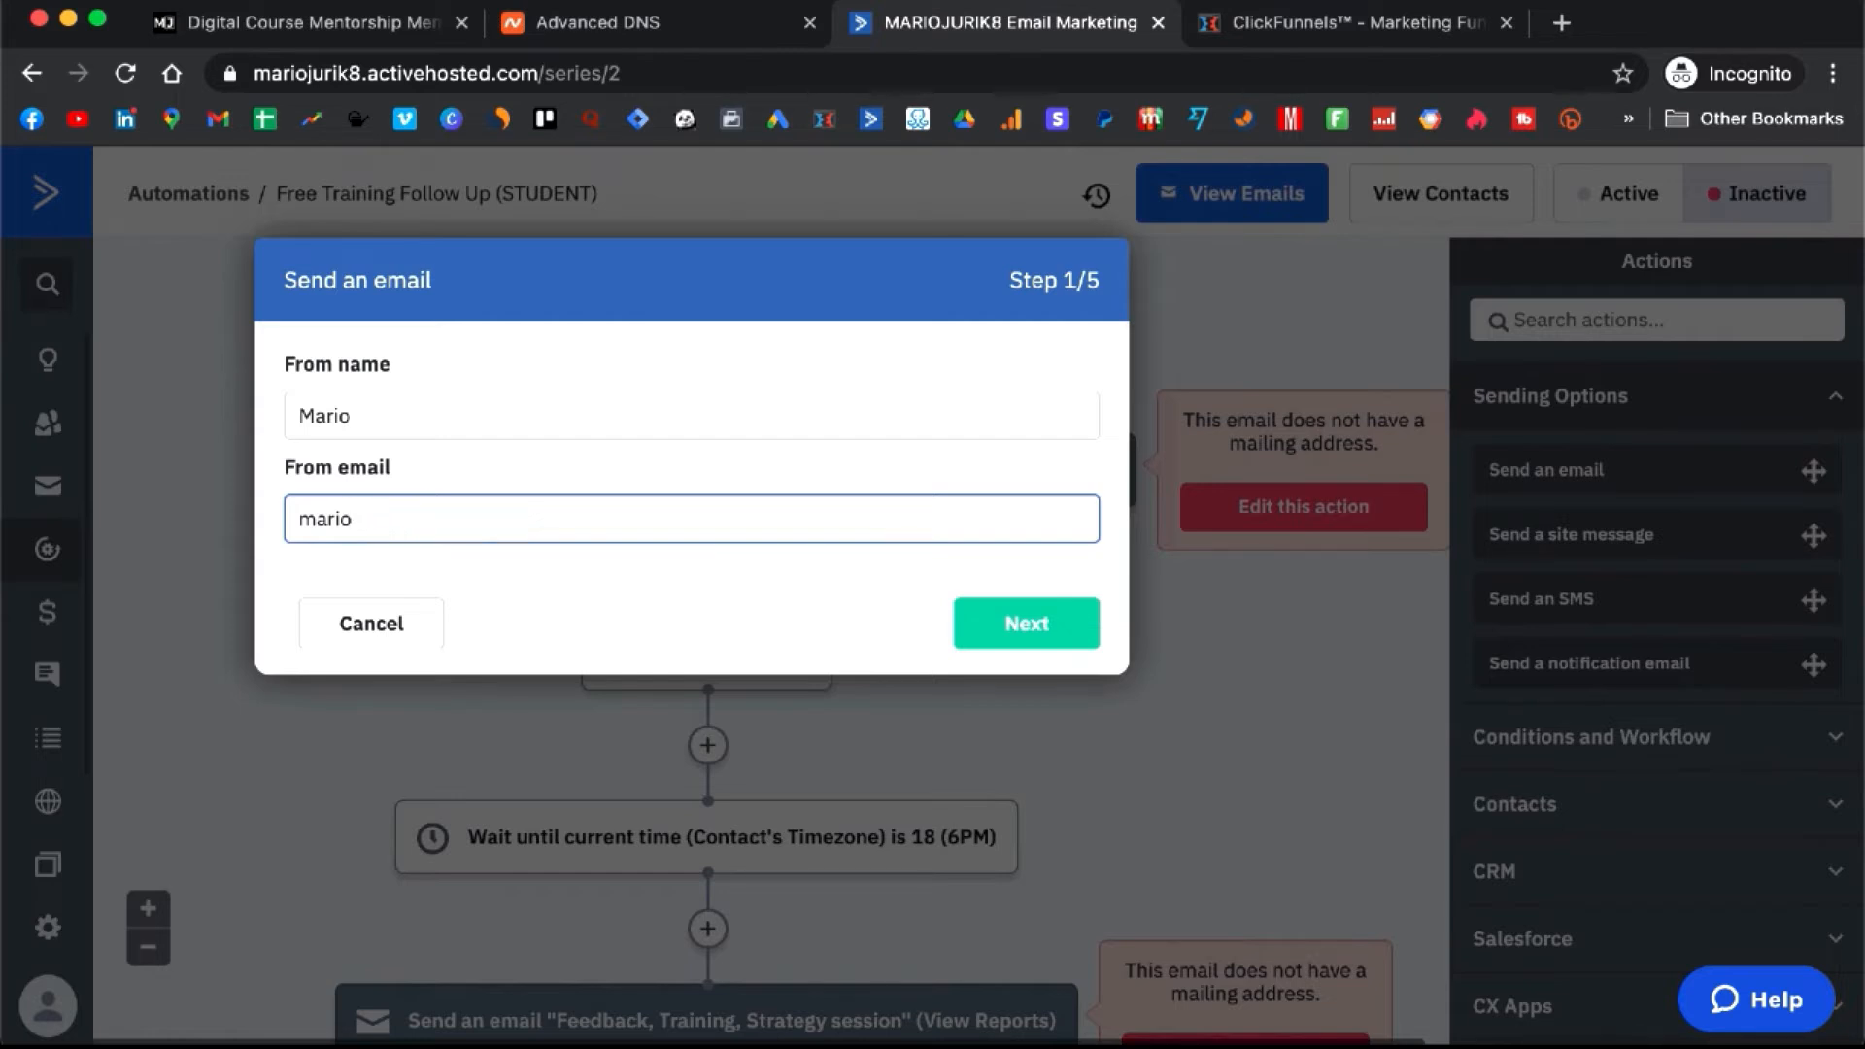
pyautogui.write('@')
pyautogui.write('gitalcourse')
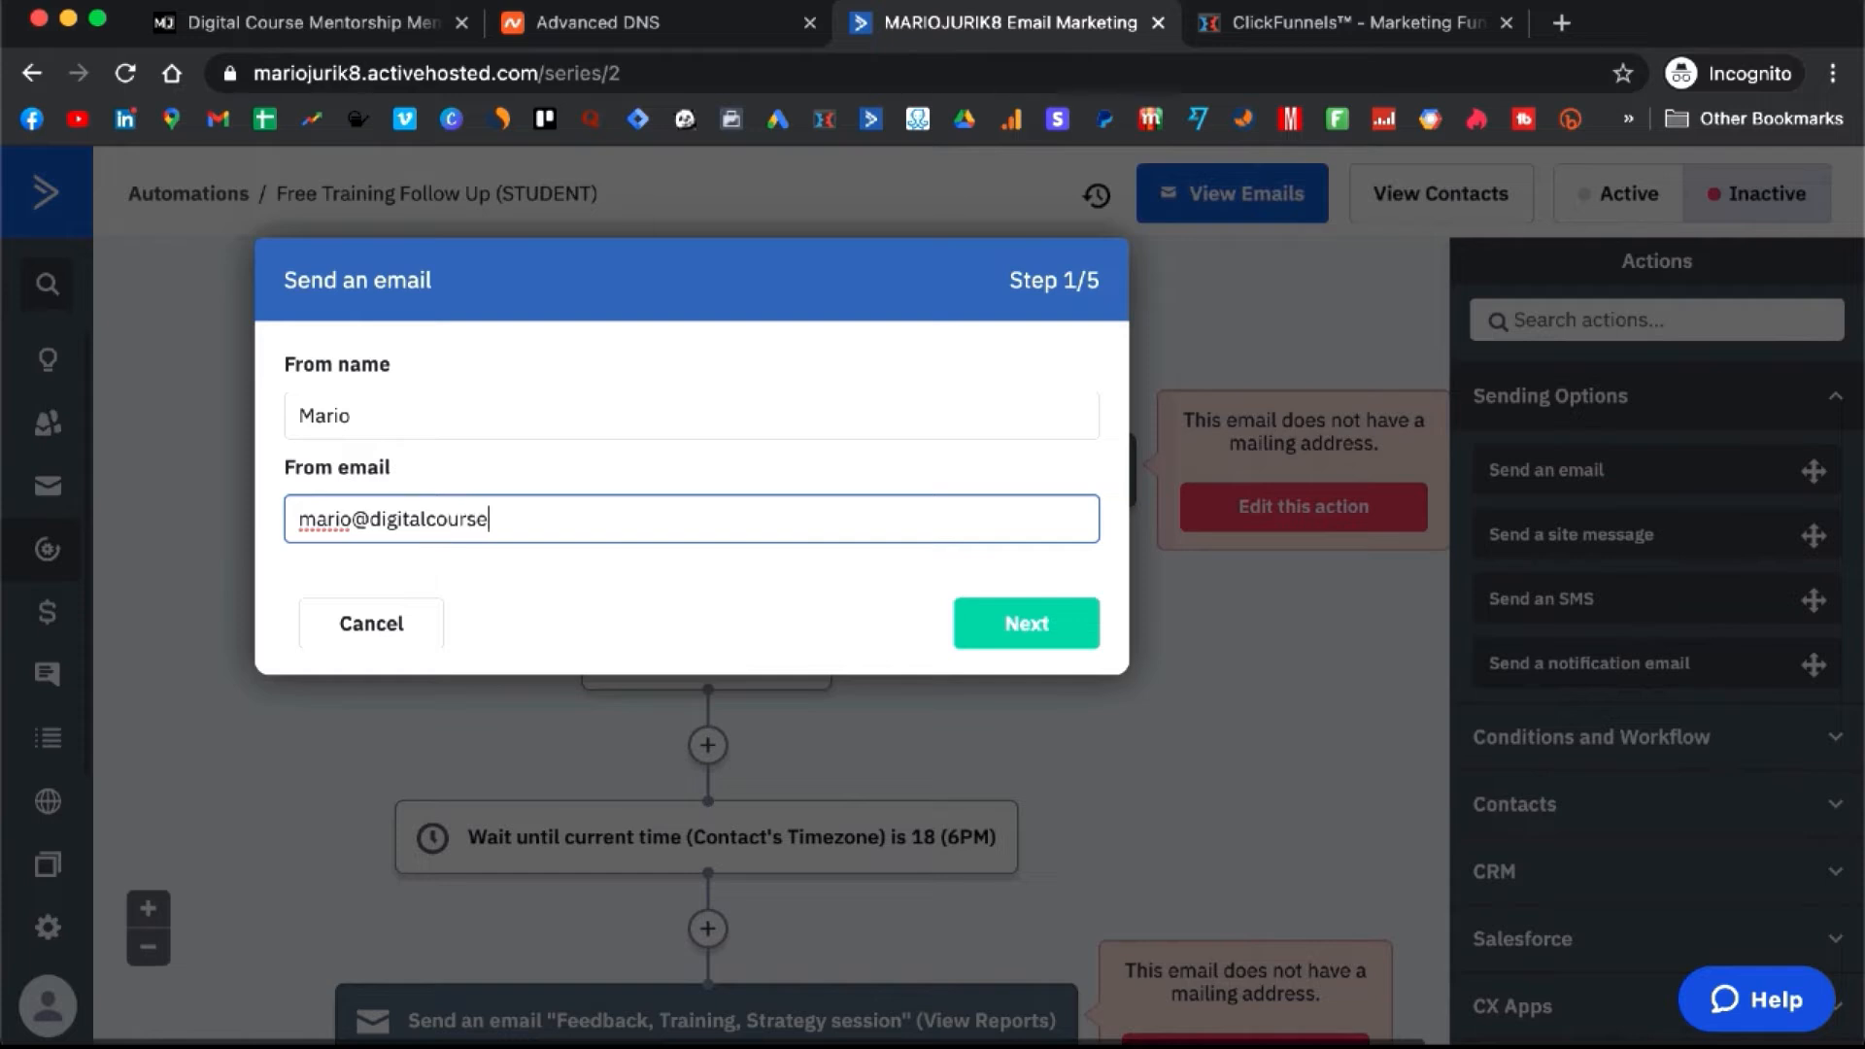
pyautogui.press('BackSpace')
pyautogui.press('BackSpace')
pyautogui.press('BackSpace')
pyautogui.press('BackSpace')
pyautogui.press('BackSpace')
pyautogui.press('BackSpace')
pyautogui.press('BackSpace')
pyautogui.press('BackSpace')
pyautogui.press('BackSpace')
pyautogui.press('BackSpace')
pyautogui.write('mariojurik.com')
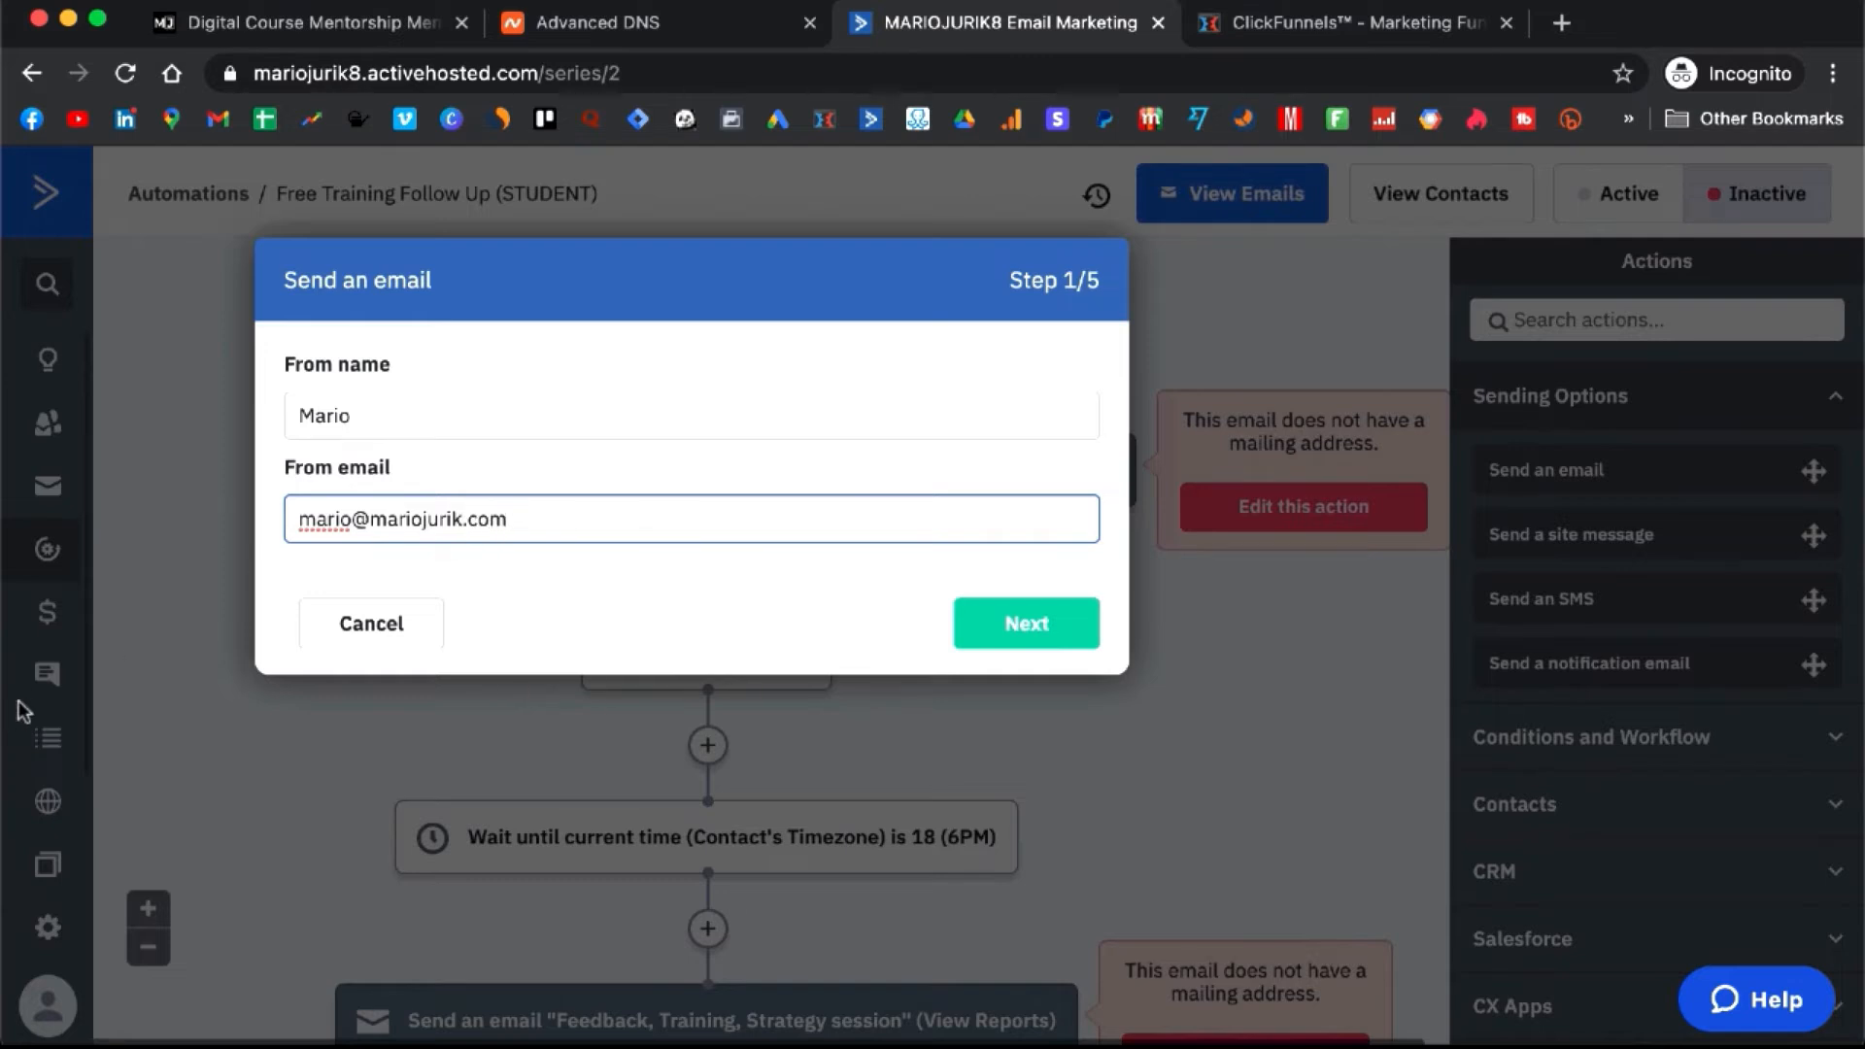
# - Set the second email's sender to the custom-domain address and copy that address
pyautogui.click(1073, 646)
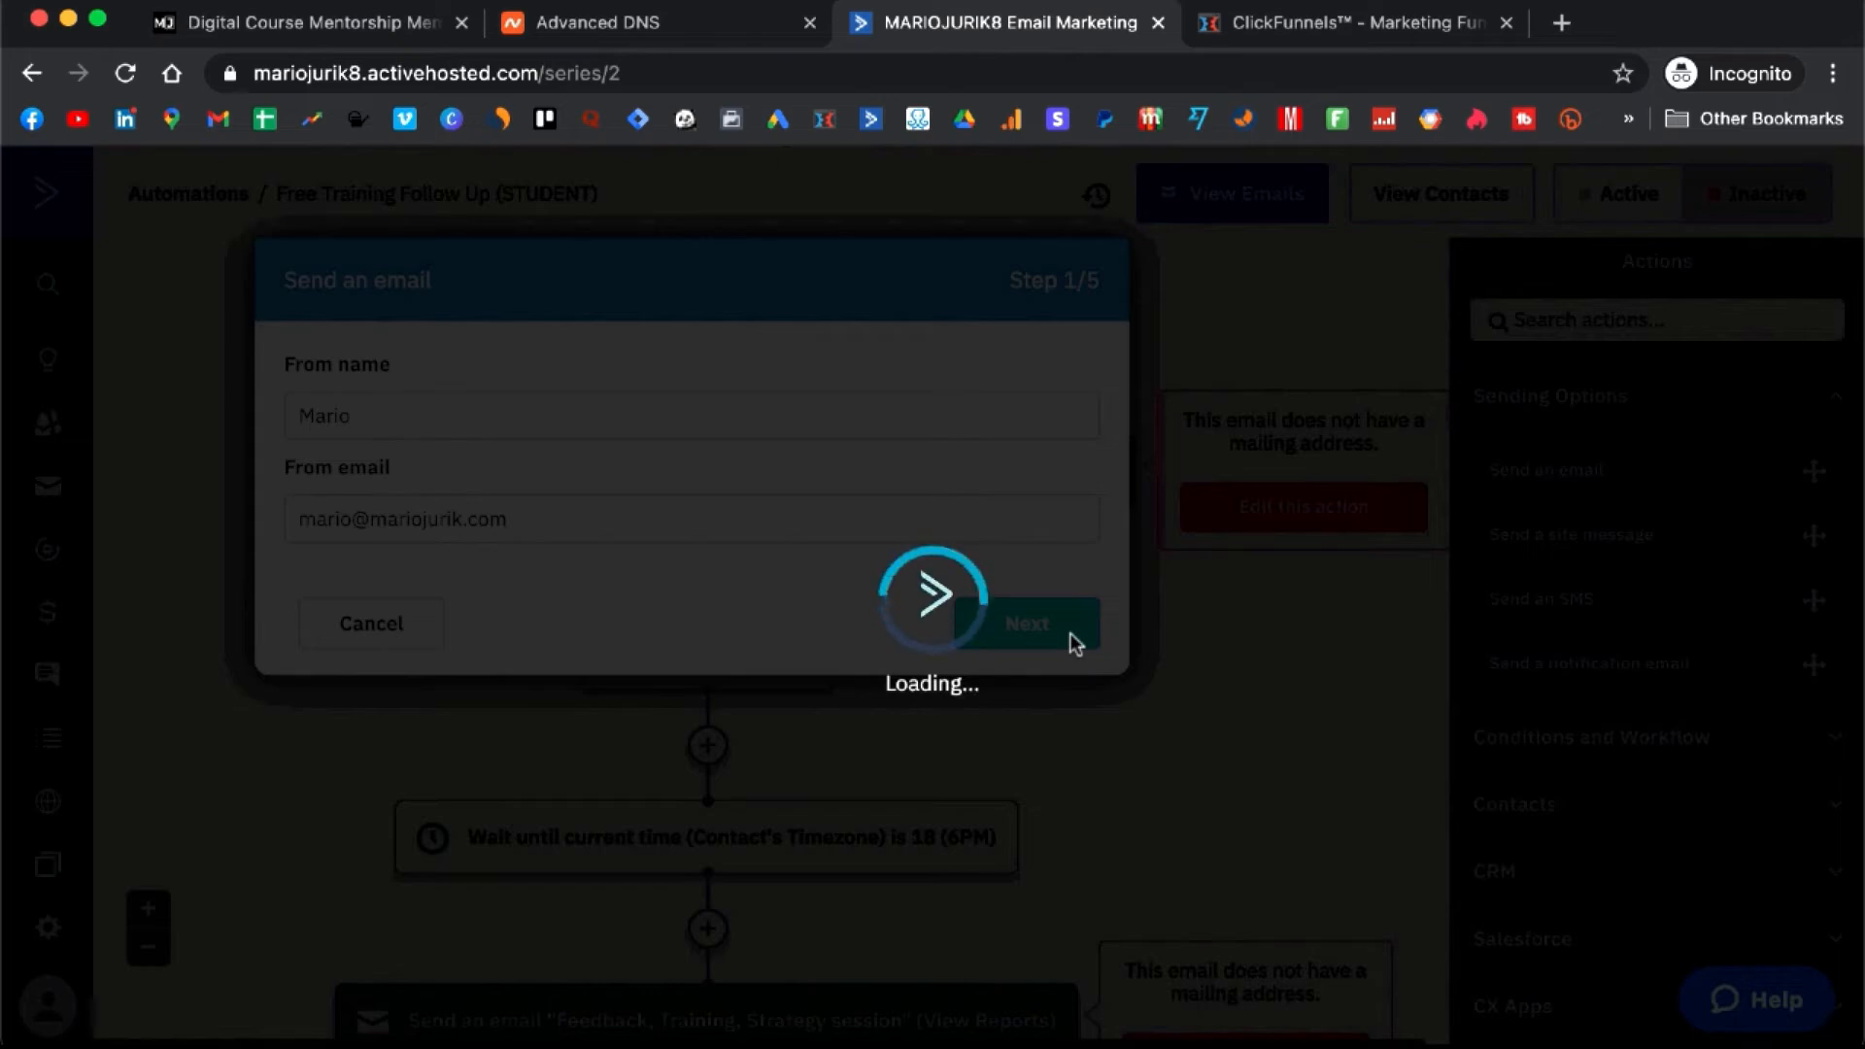
pyautogui.scroll(-3, 1072, 645)
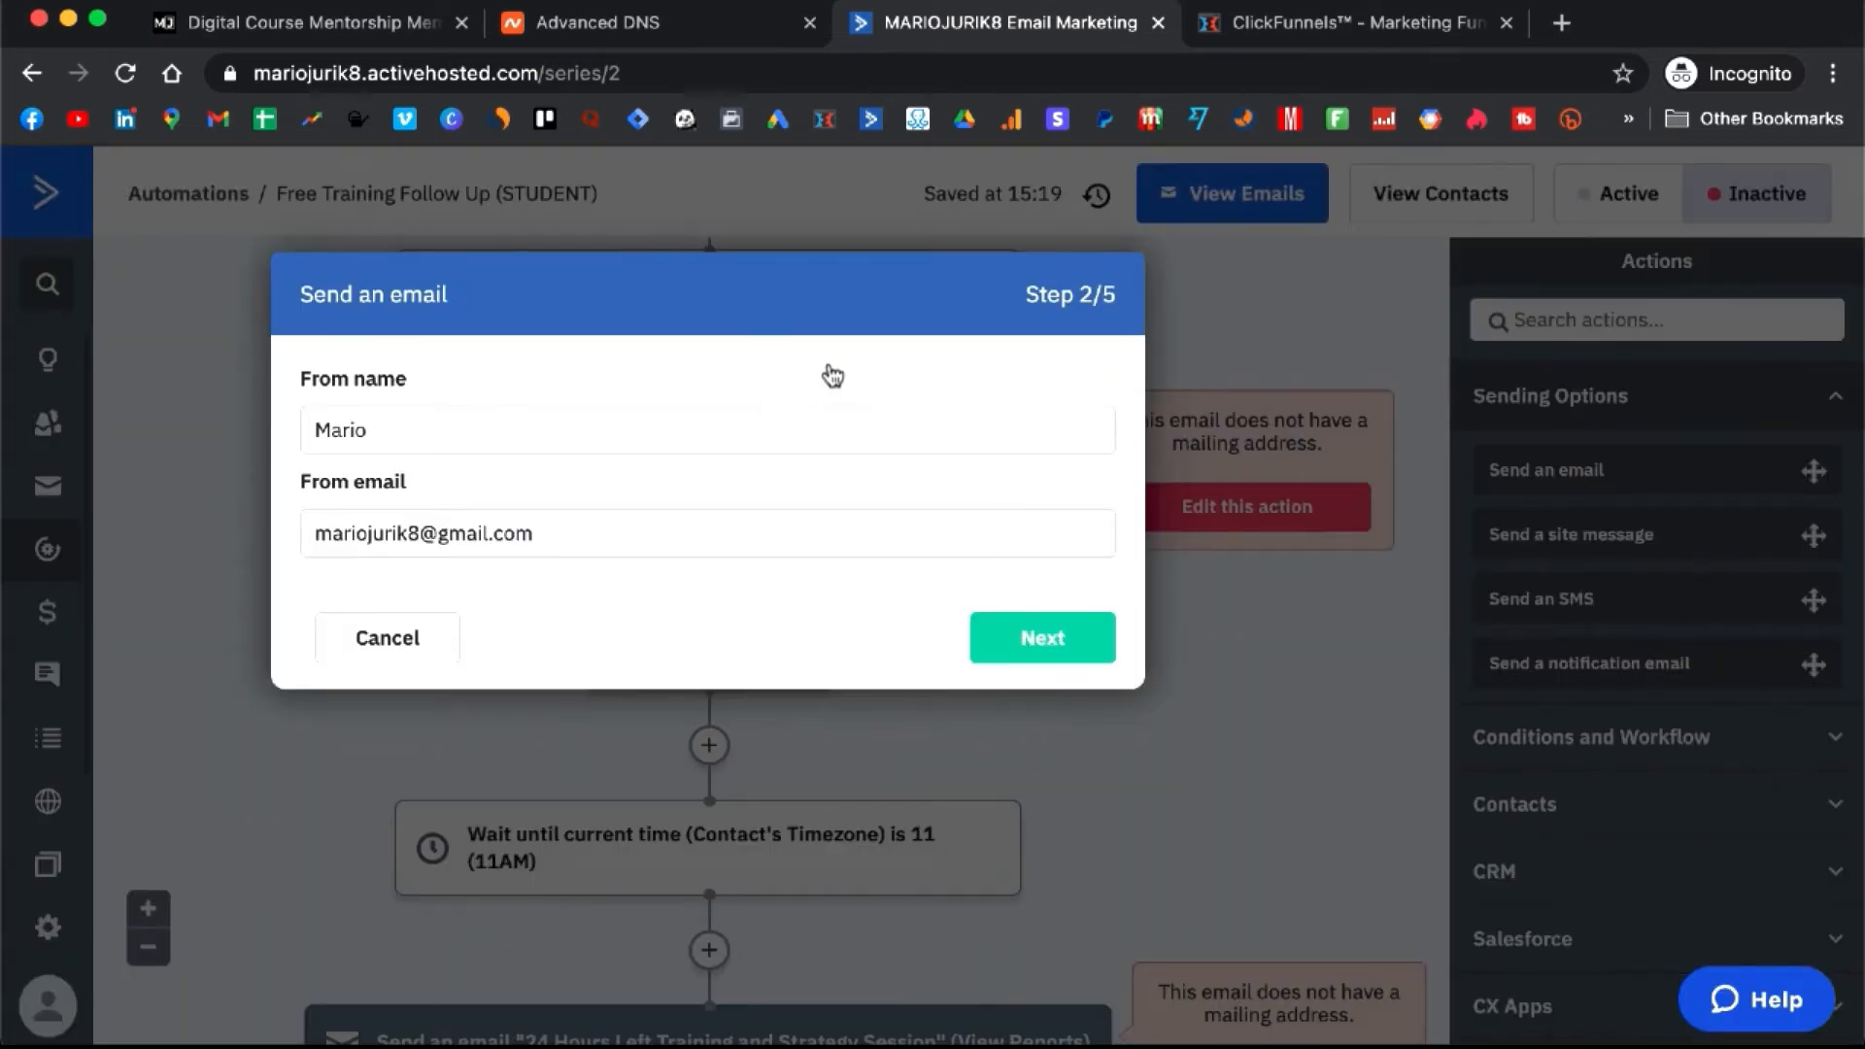
pyautogui.click(580, 547)
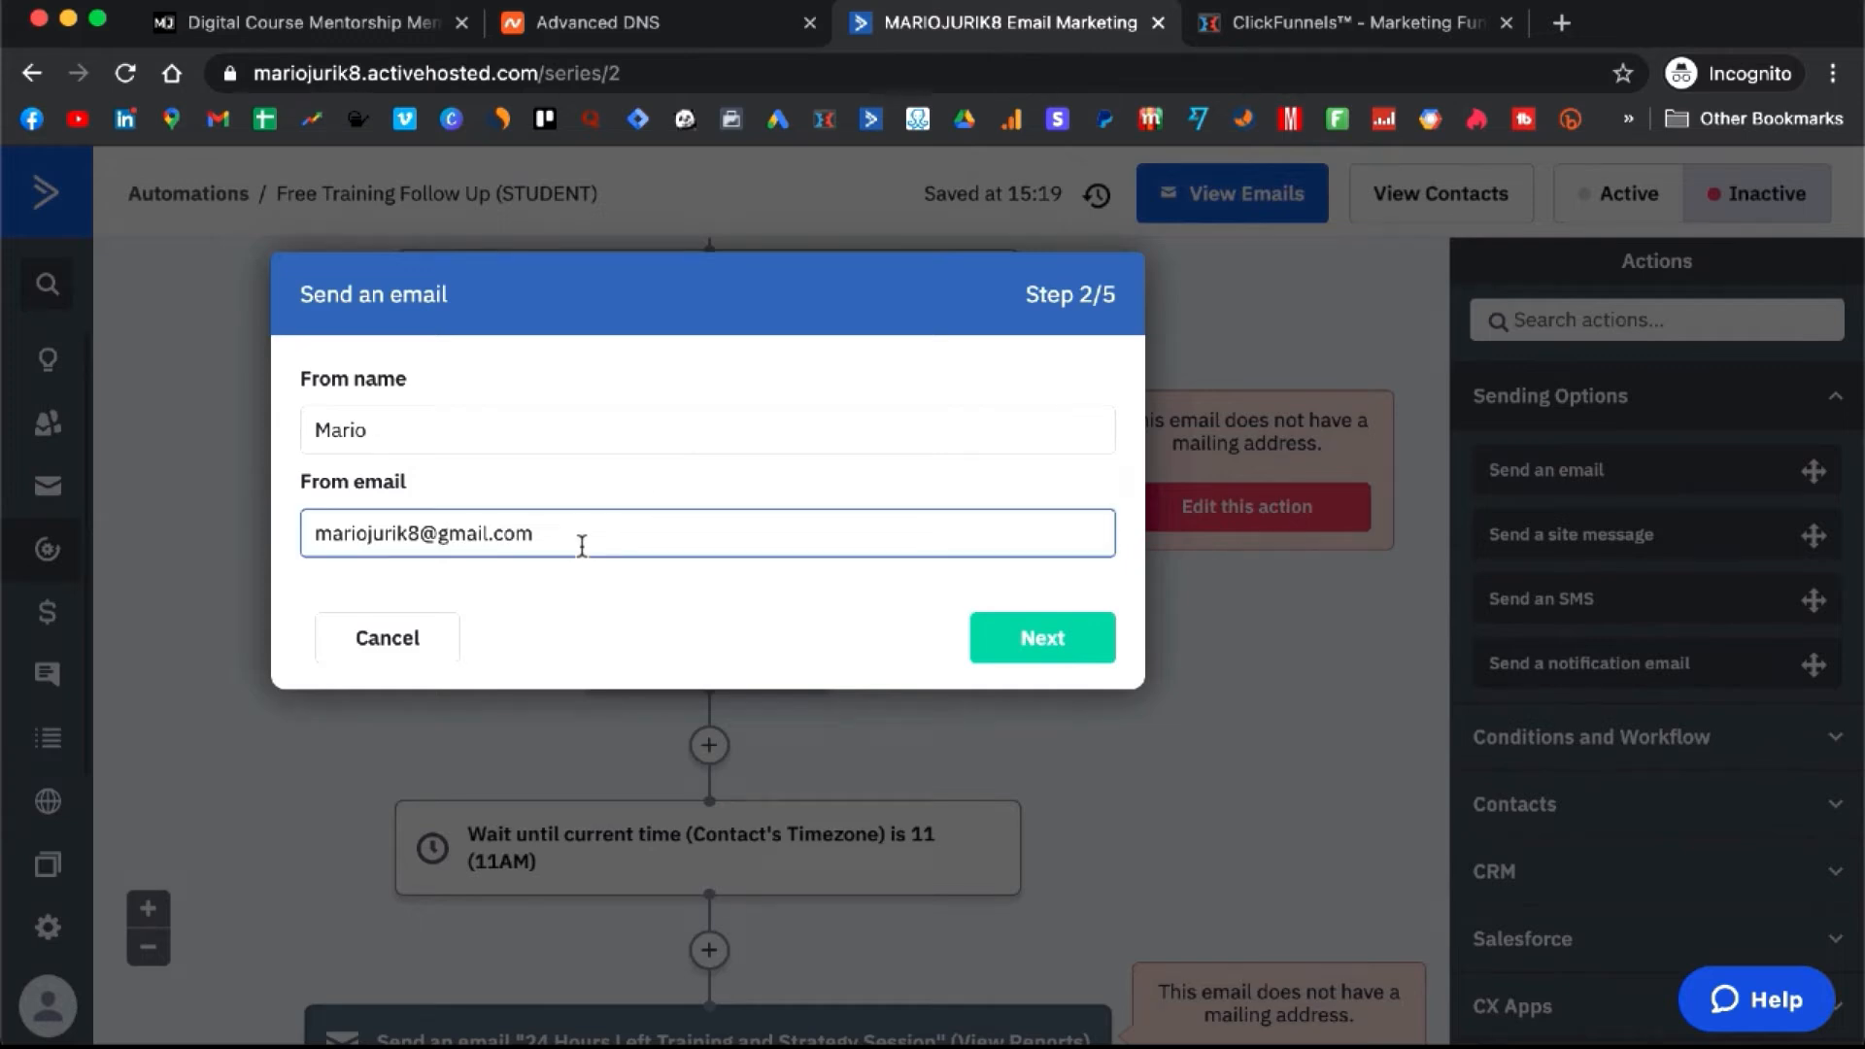
pyautogui.press('super+a')
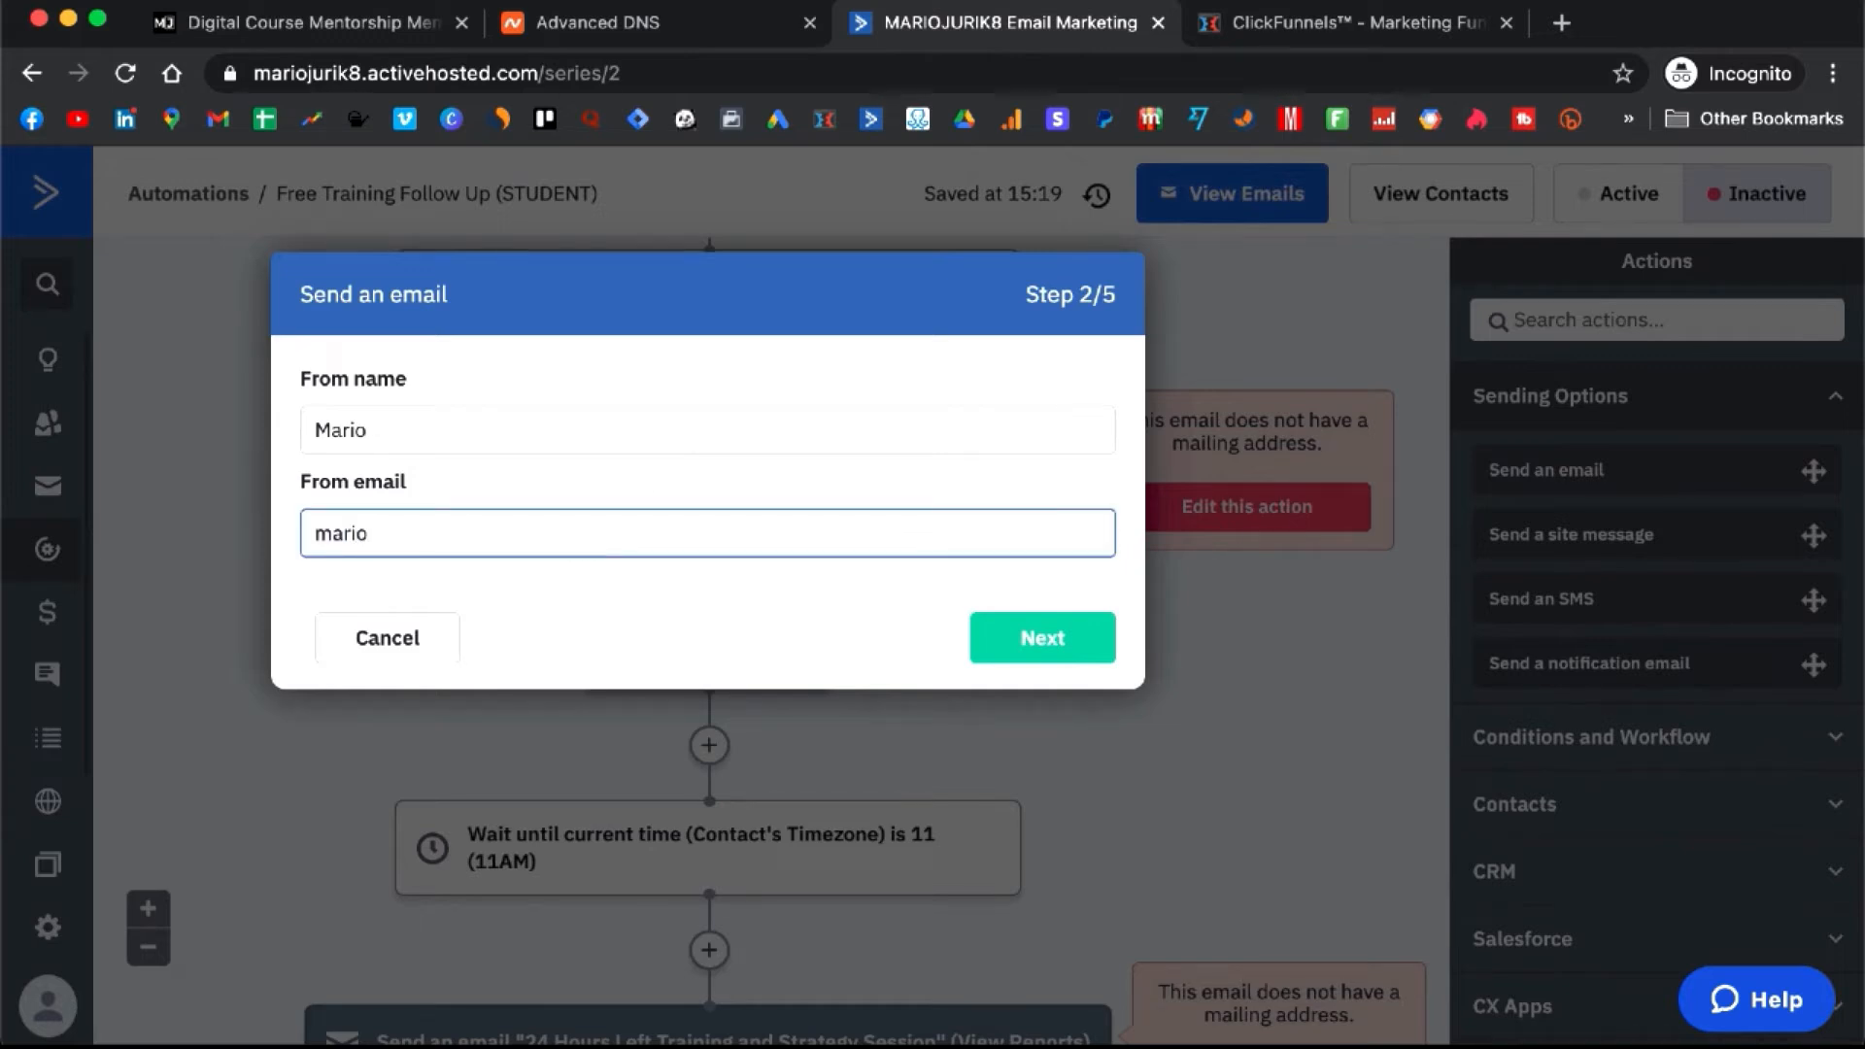
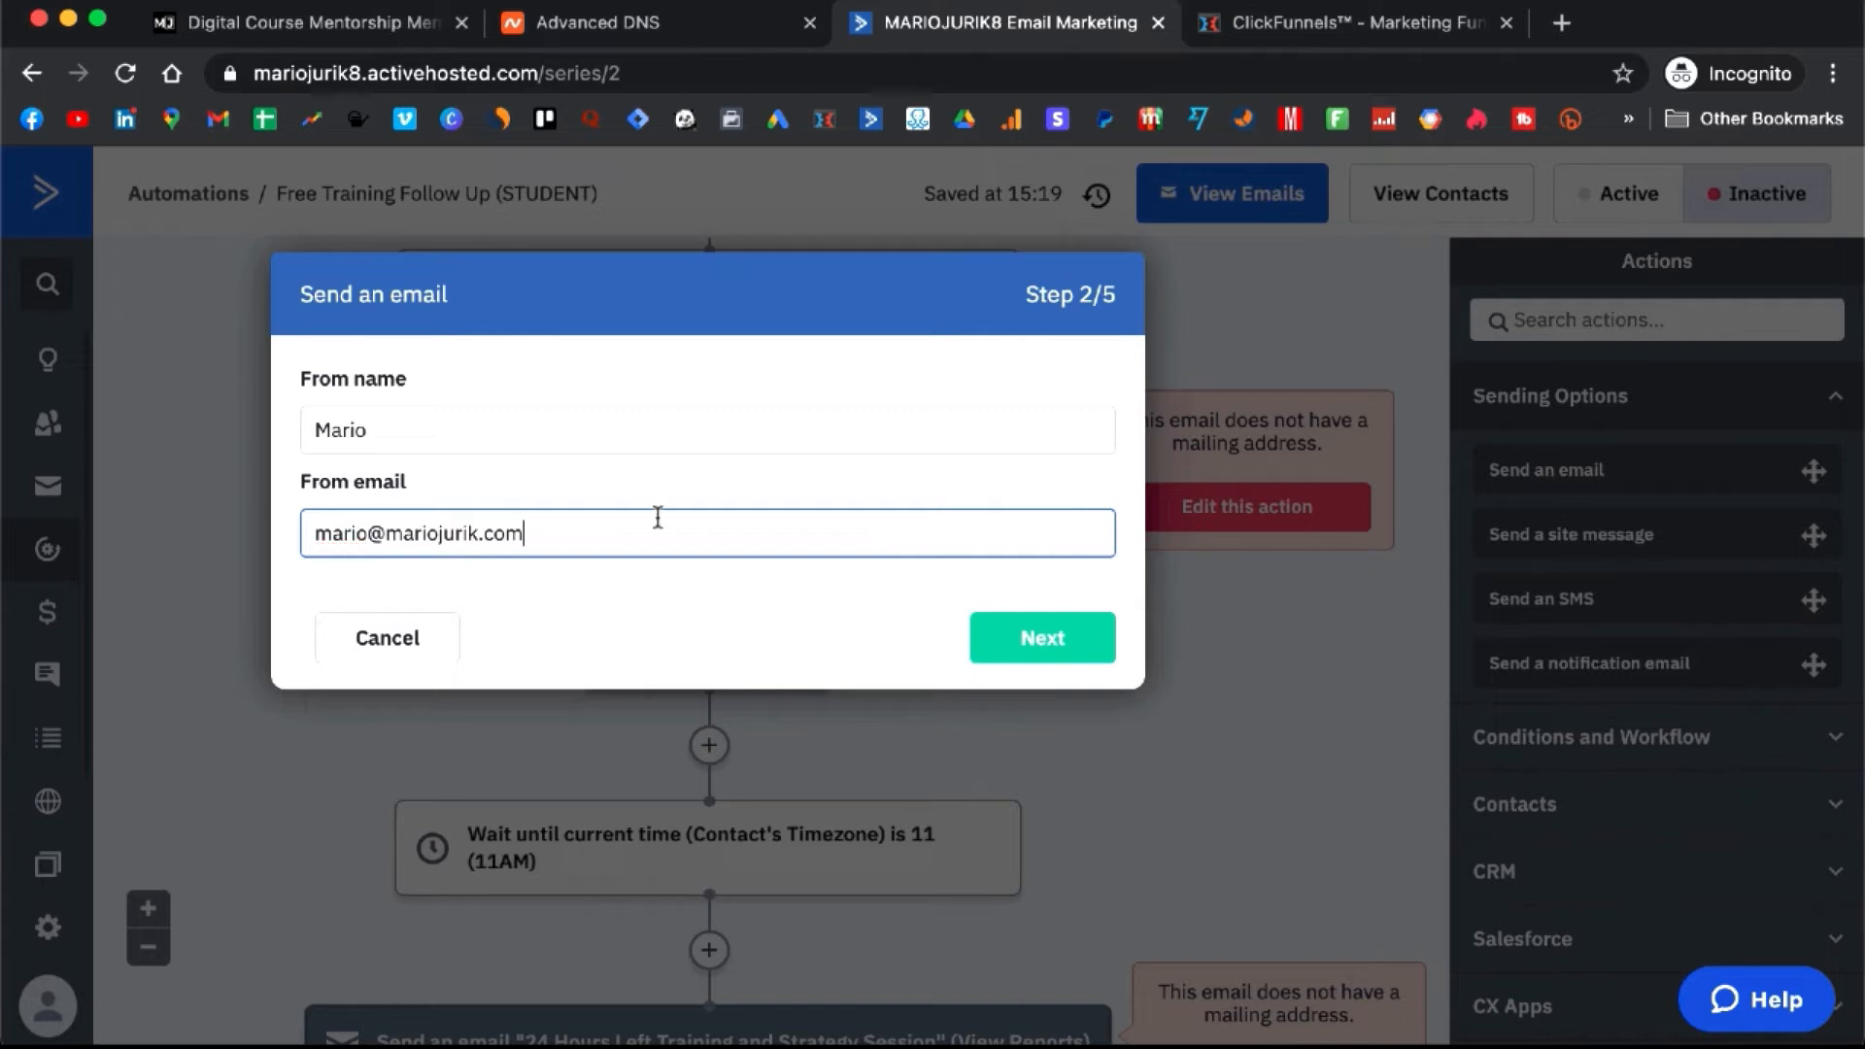
pyautogui.tripleClick(657, 518)
pyautogui.press('super+c')
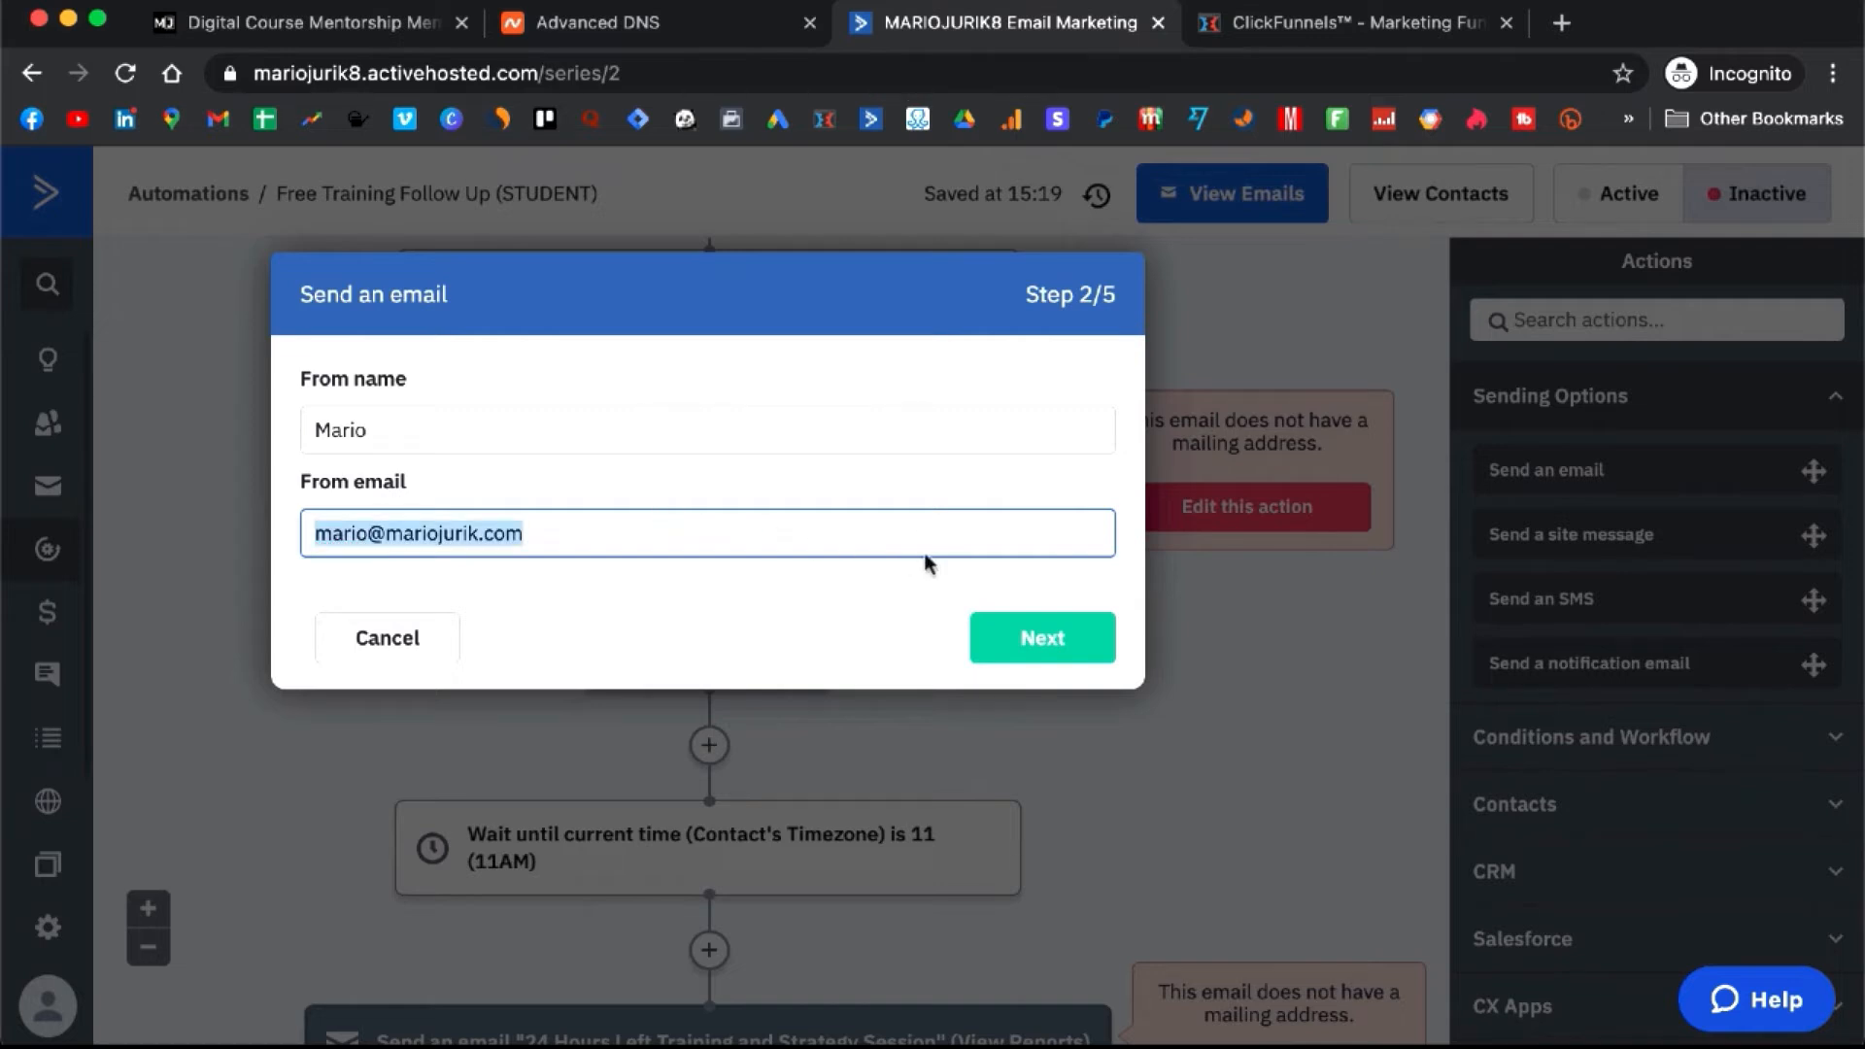
pyautogui.click(1065, 641)
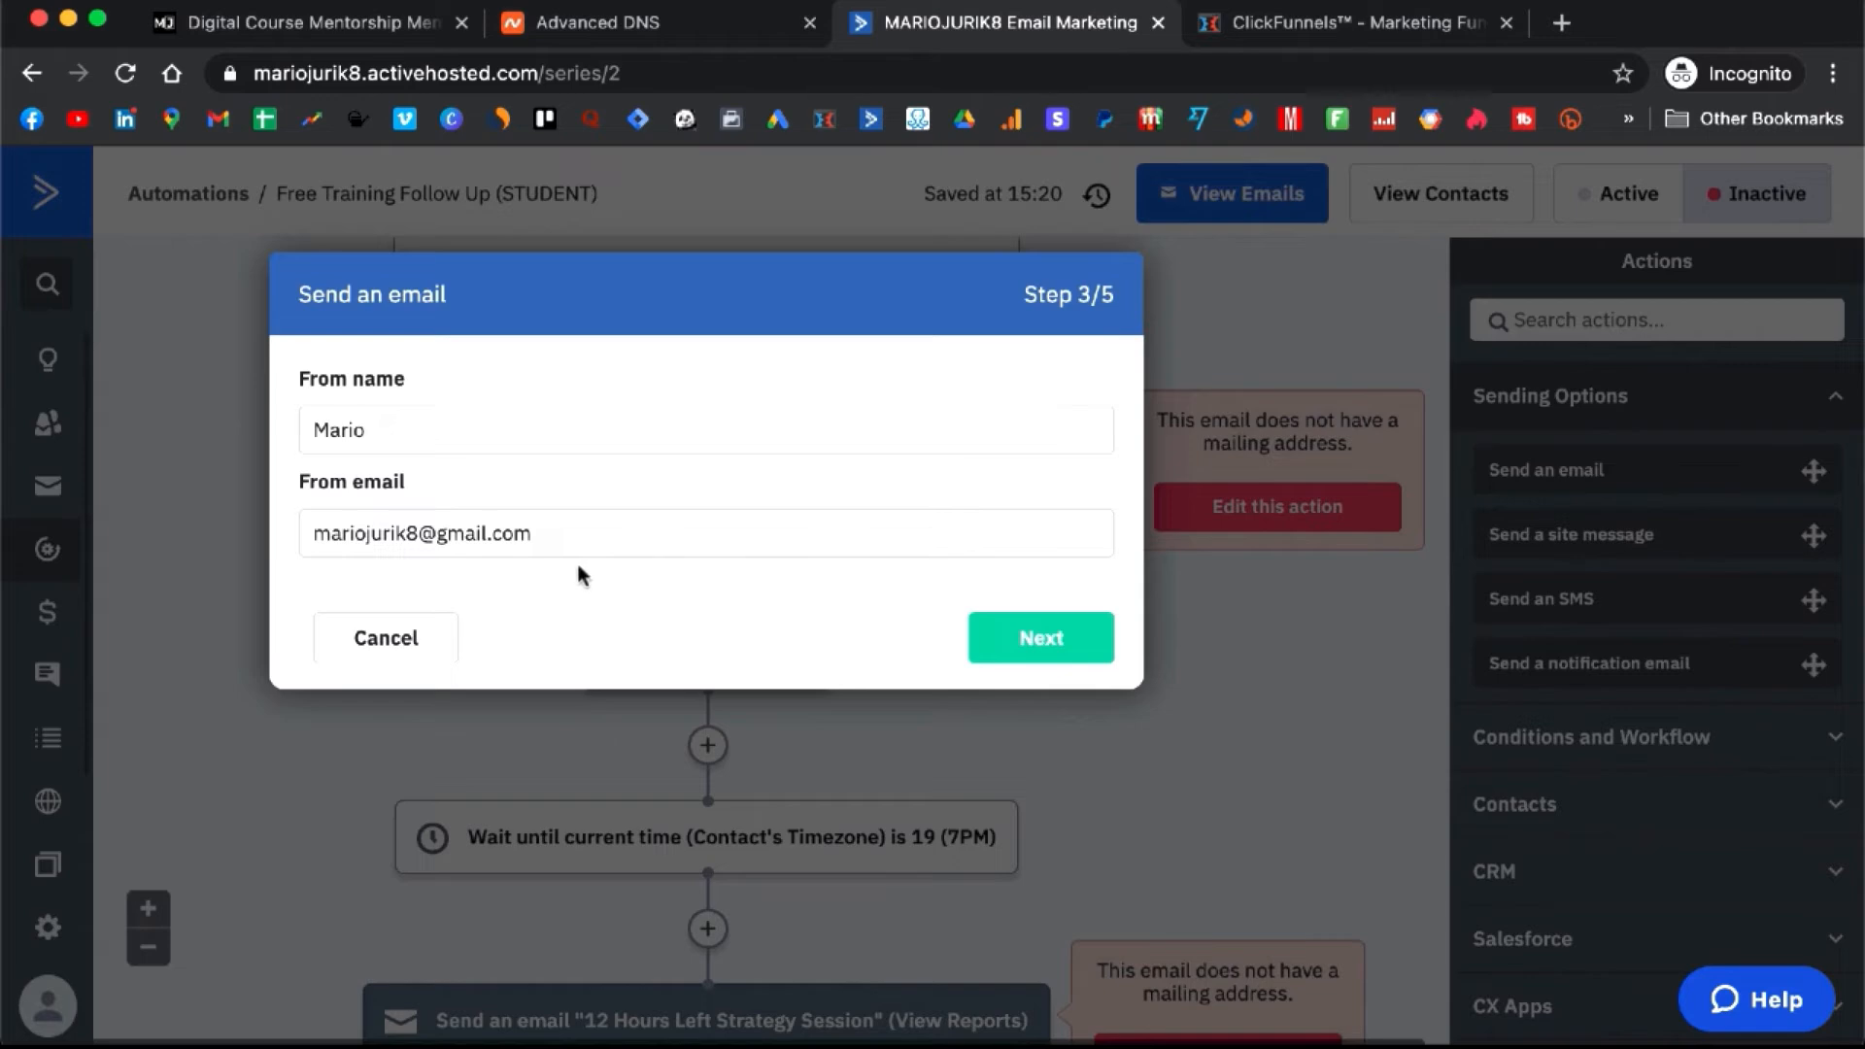
# - Paste the custom-domain sender address into the third and fourth emails
pyautogui.click(623, 550)
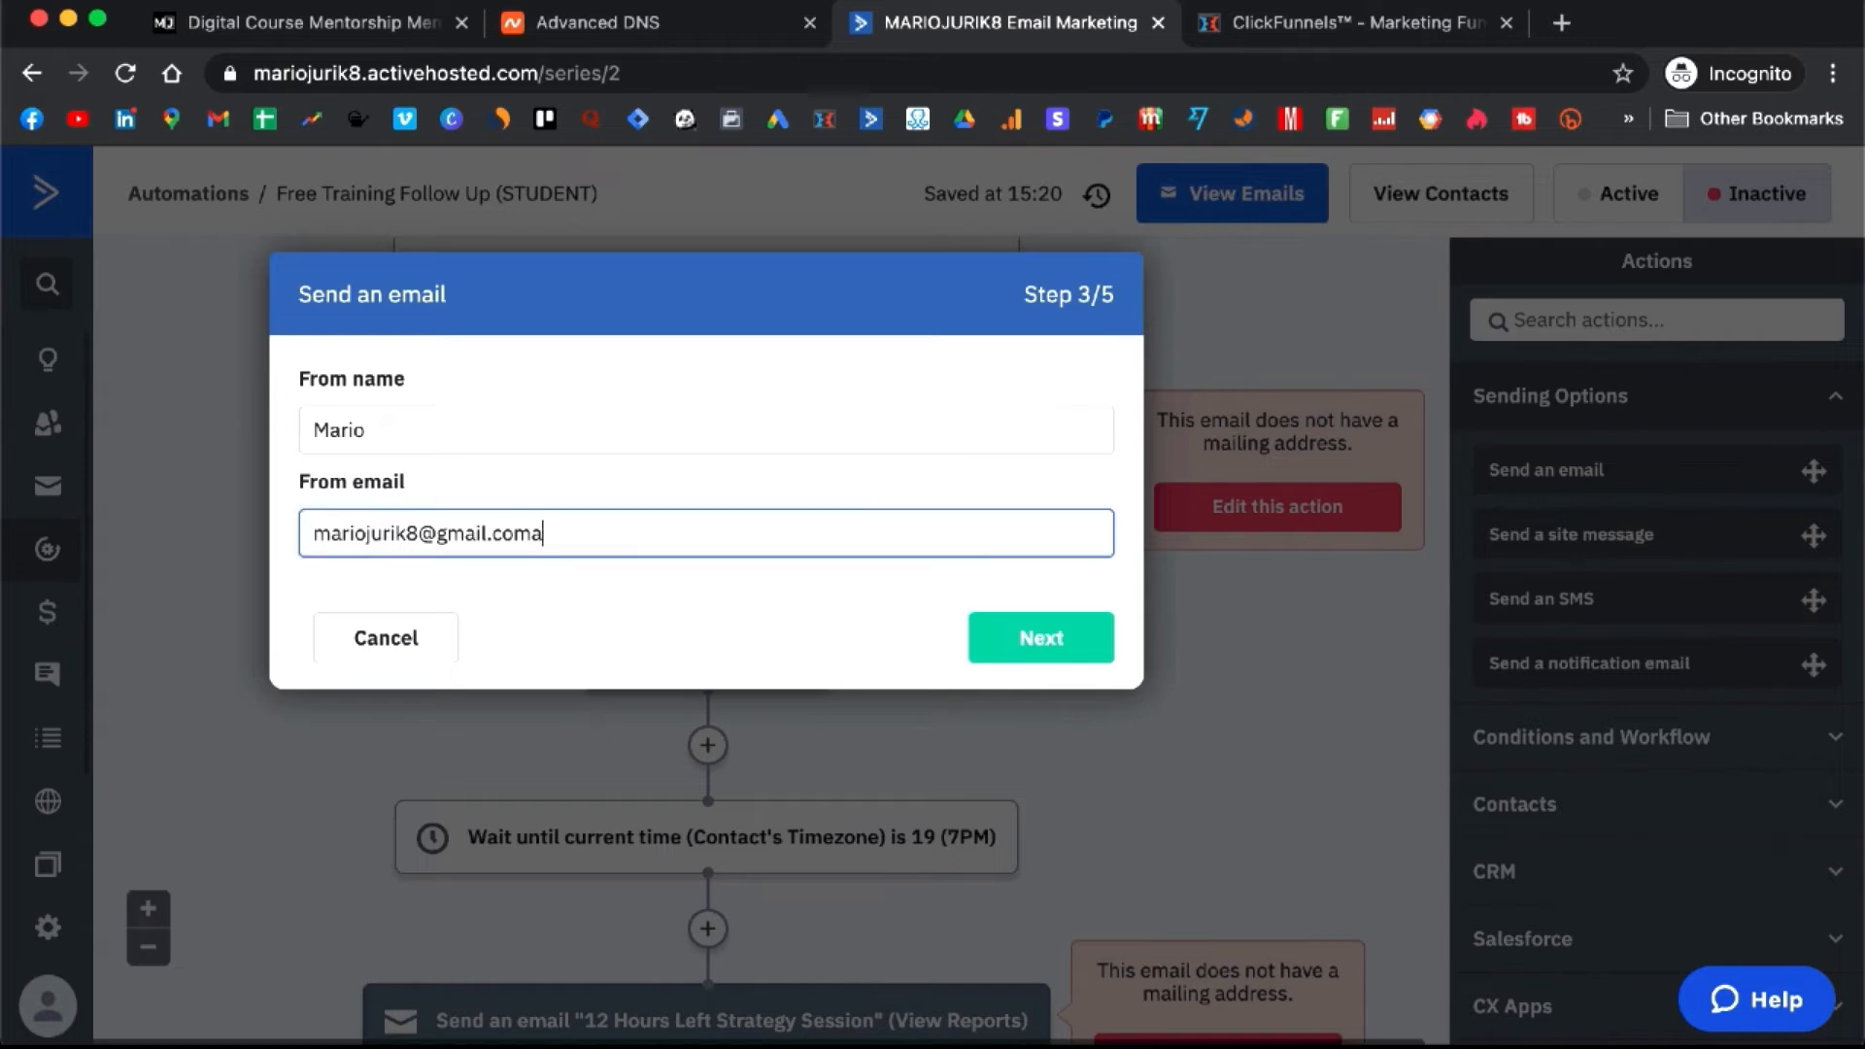
pyautogui.press('super+a')
pyautogui.press('super+v')
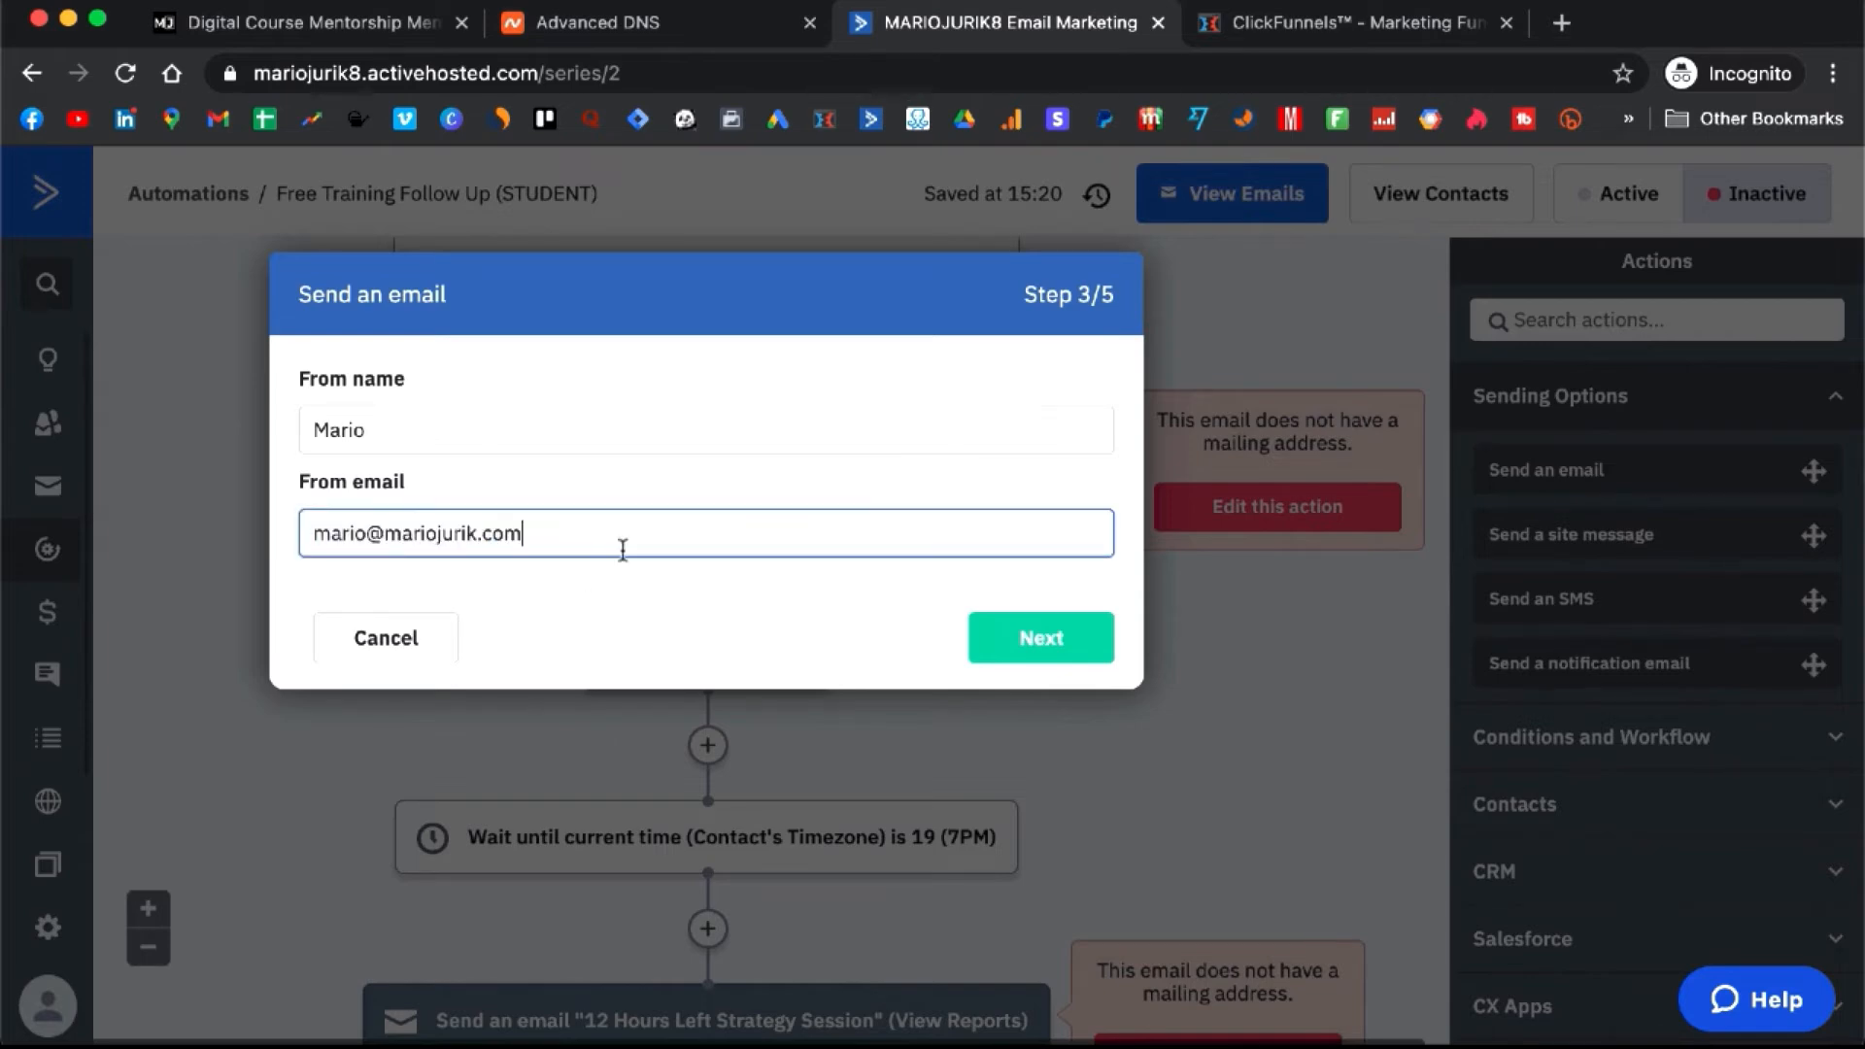
pyautogui.click(1052, 635)
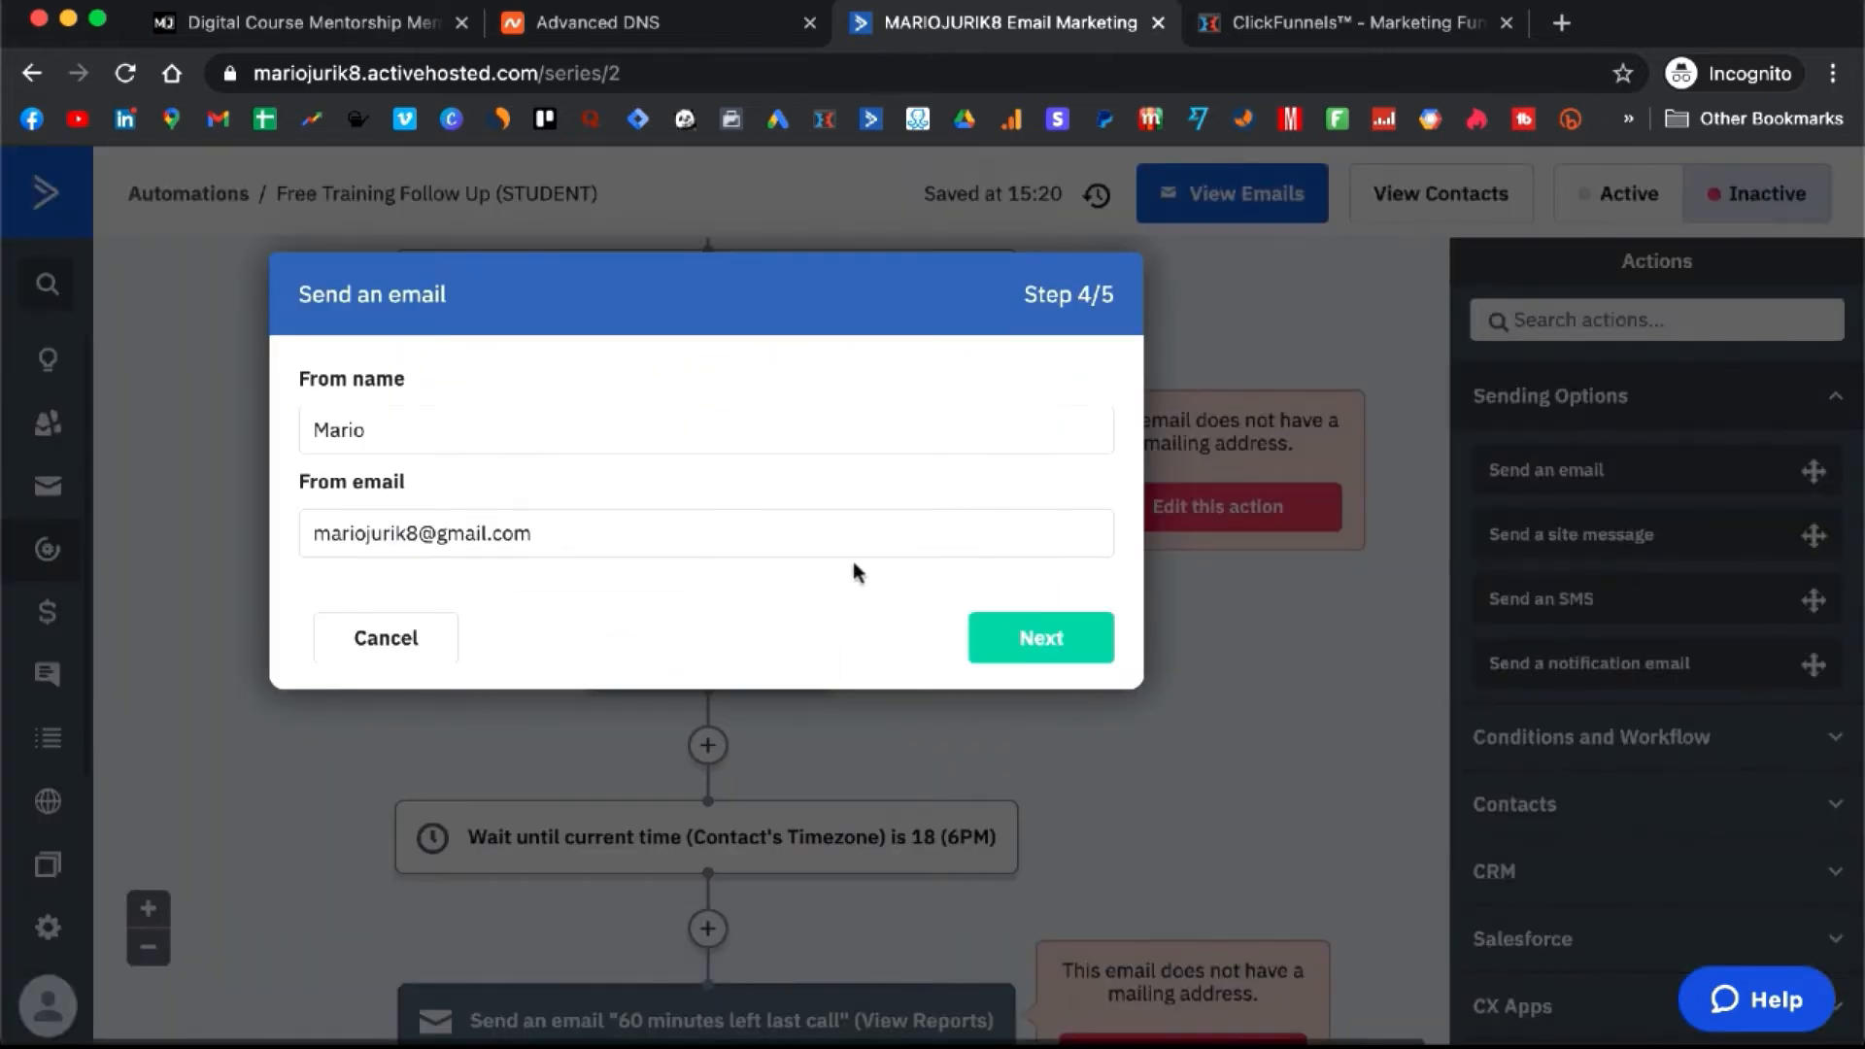
pyautogui.click(829, 547)
pyautogui.press('super+a')
pyautogui.press('super+v')
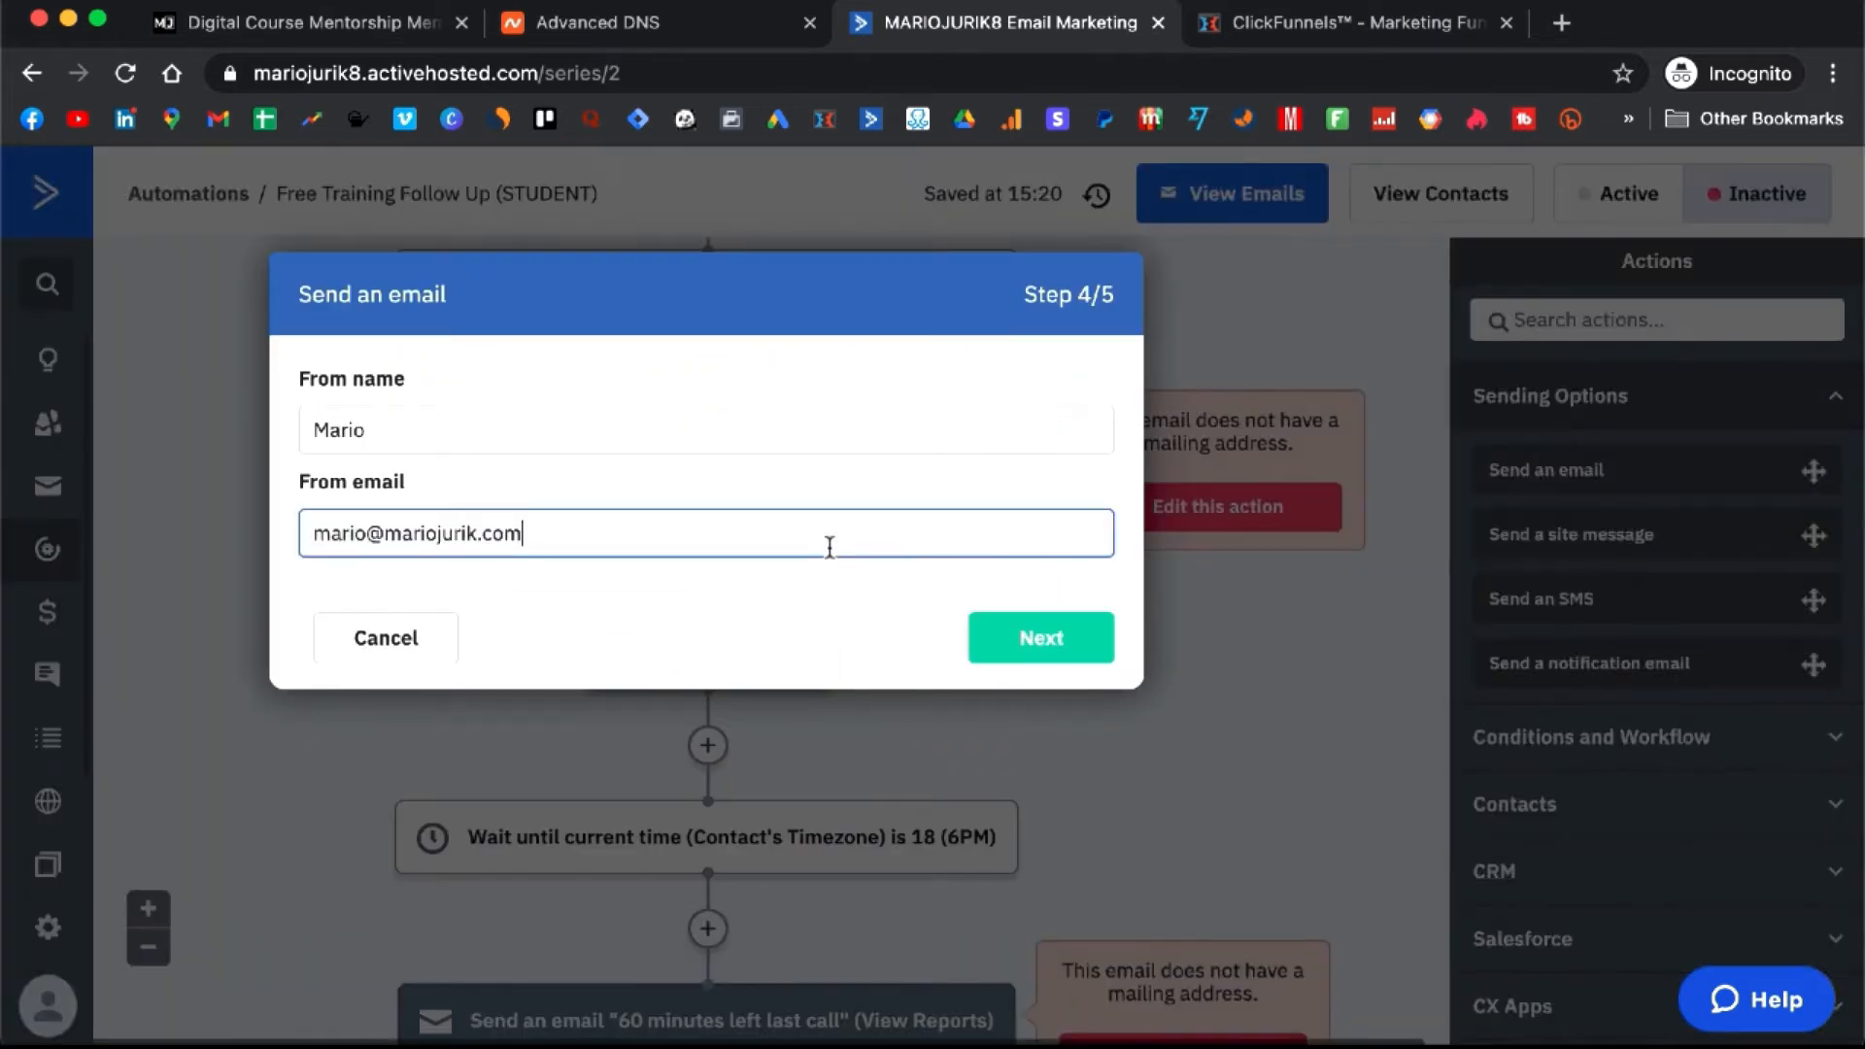
pyautogui.click(1051, 640)
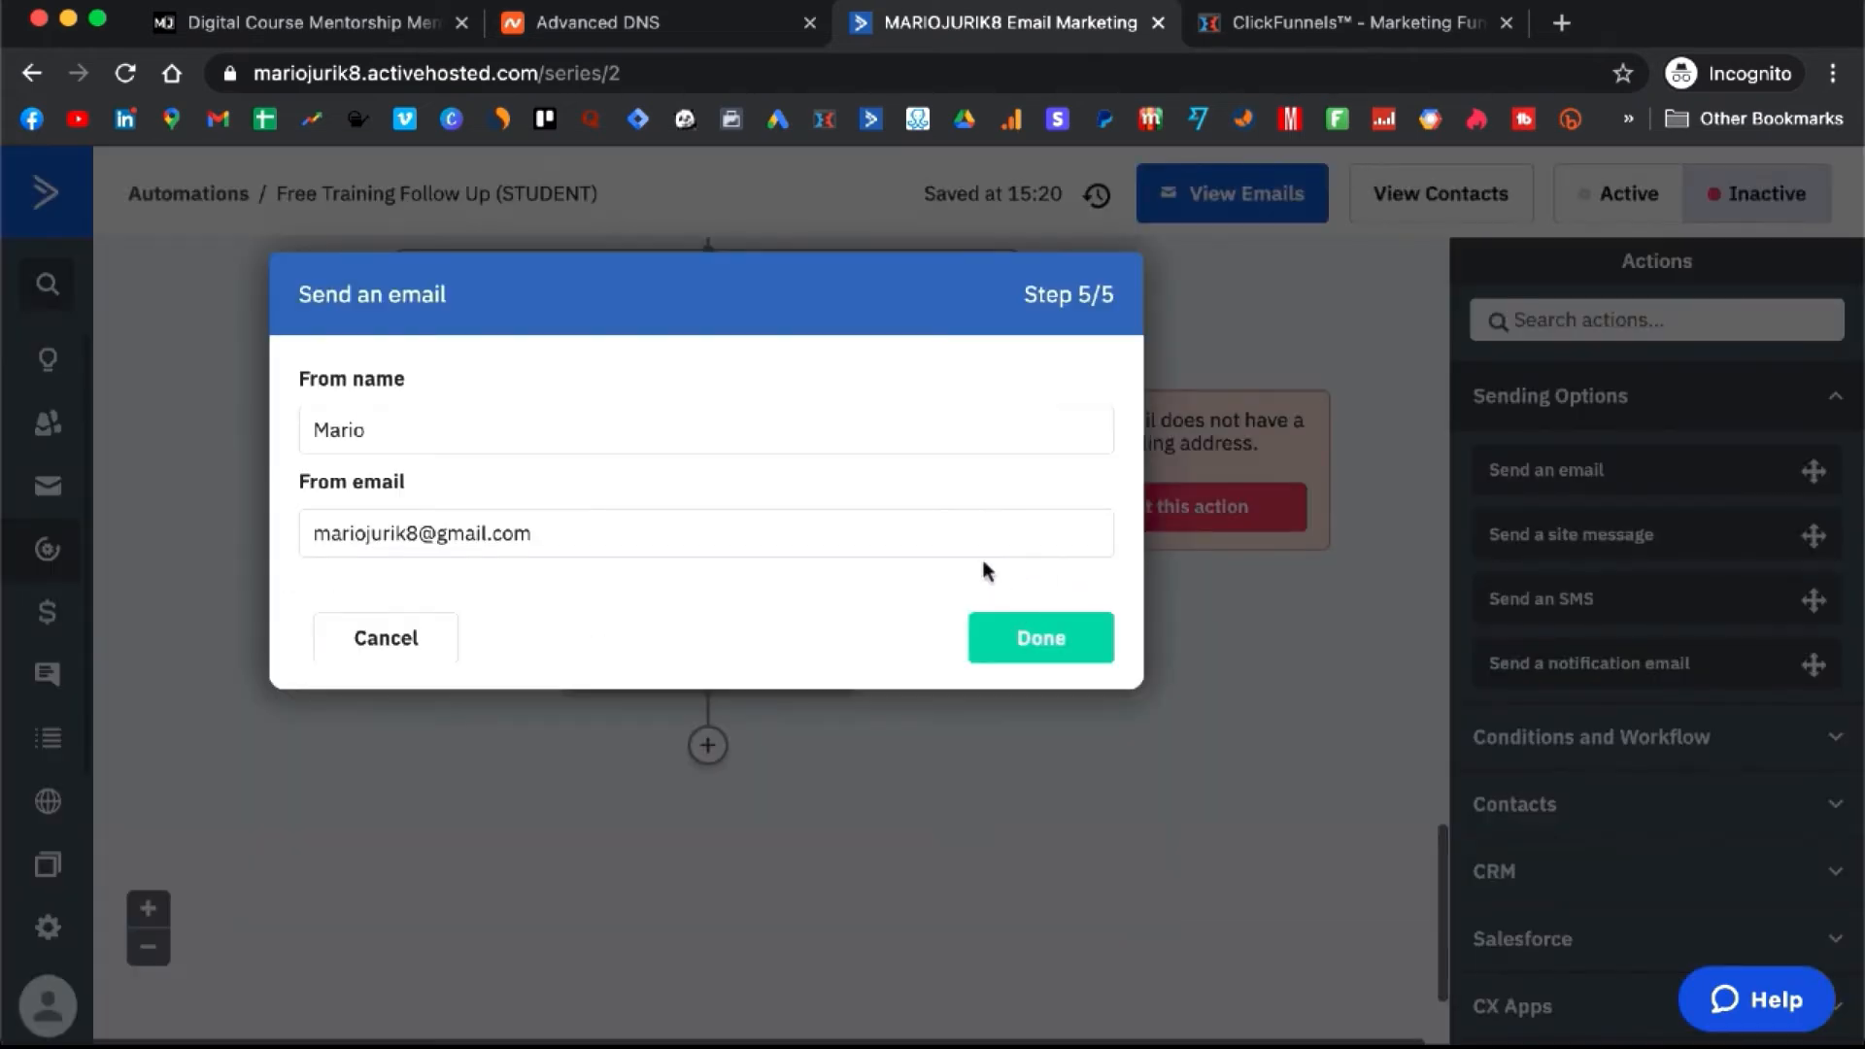
# - Paste the same sender address into the fifth email and complete the setup wizard
pyautogui.click(820, 541)
pyautogui.press('super+a')
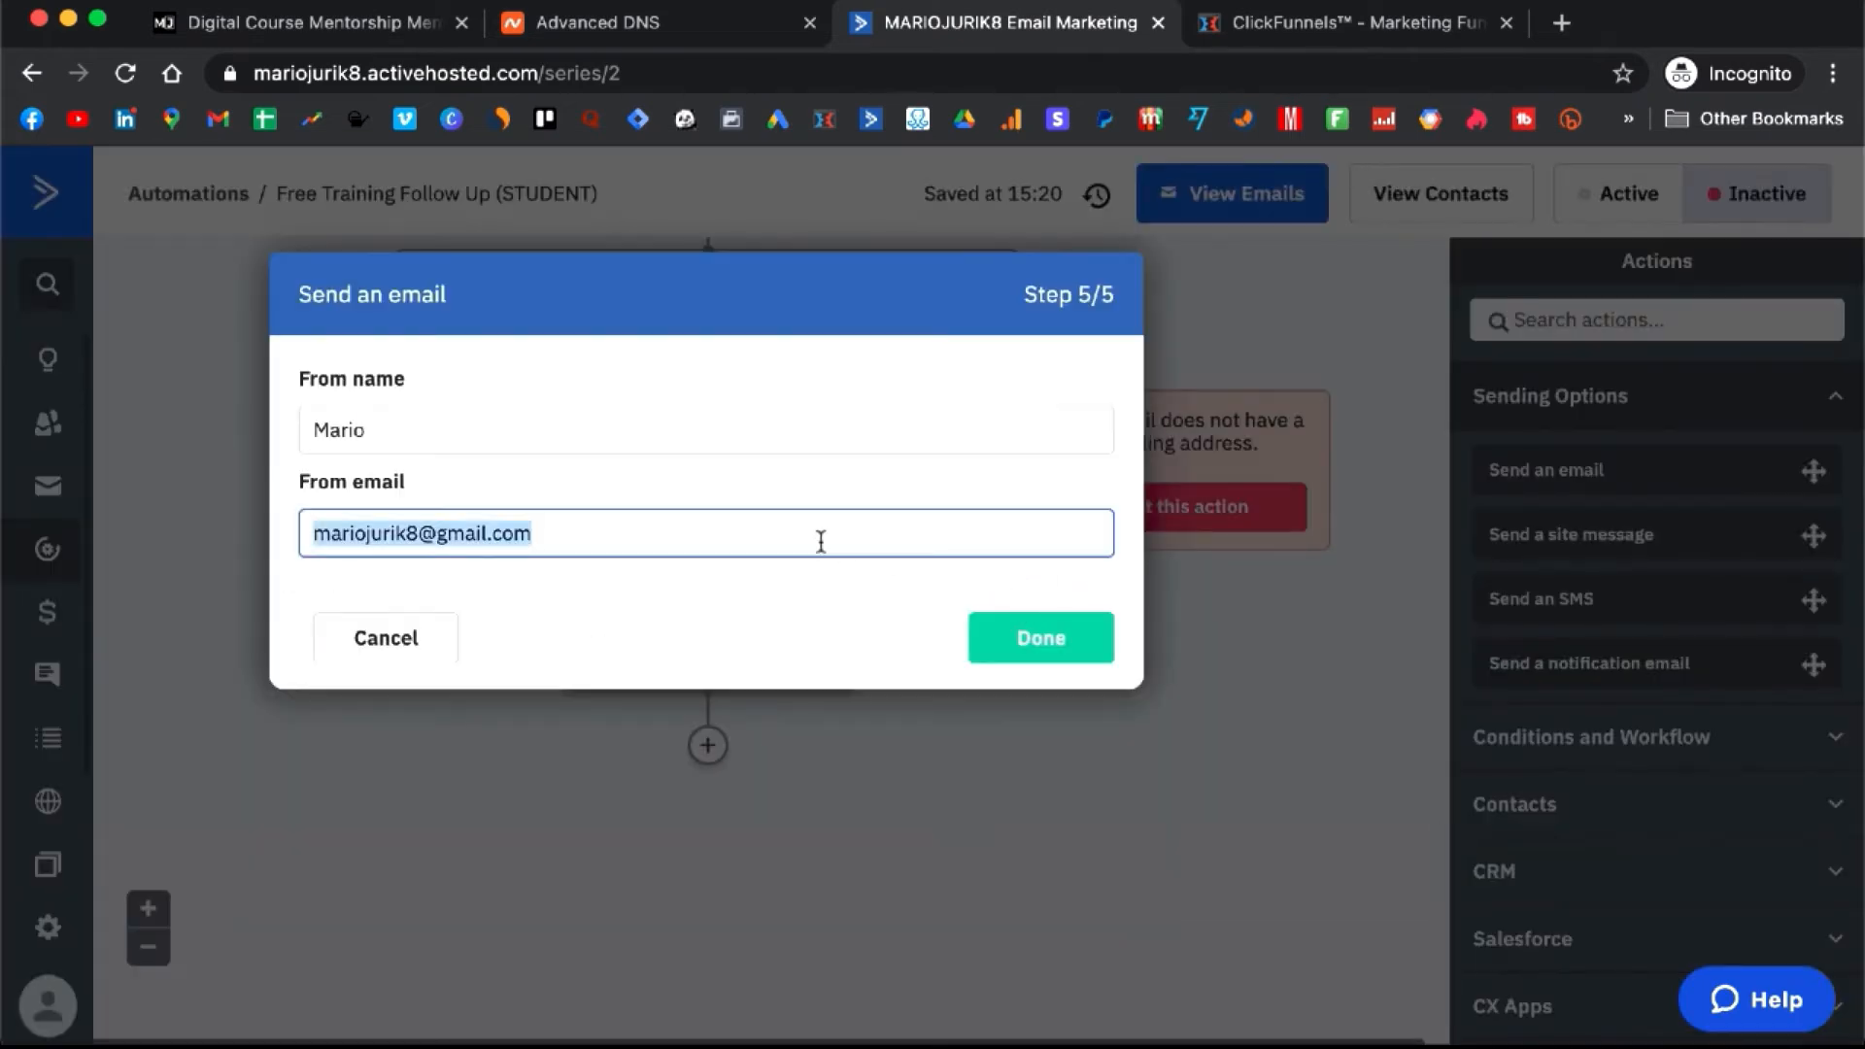
pyautogui.press('super+v')
pyautogui.click(1078, 638)
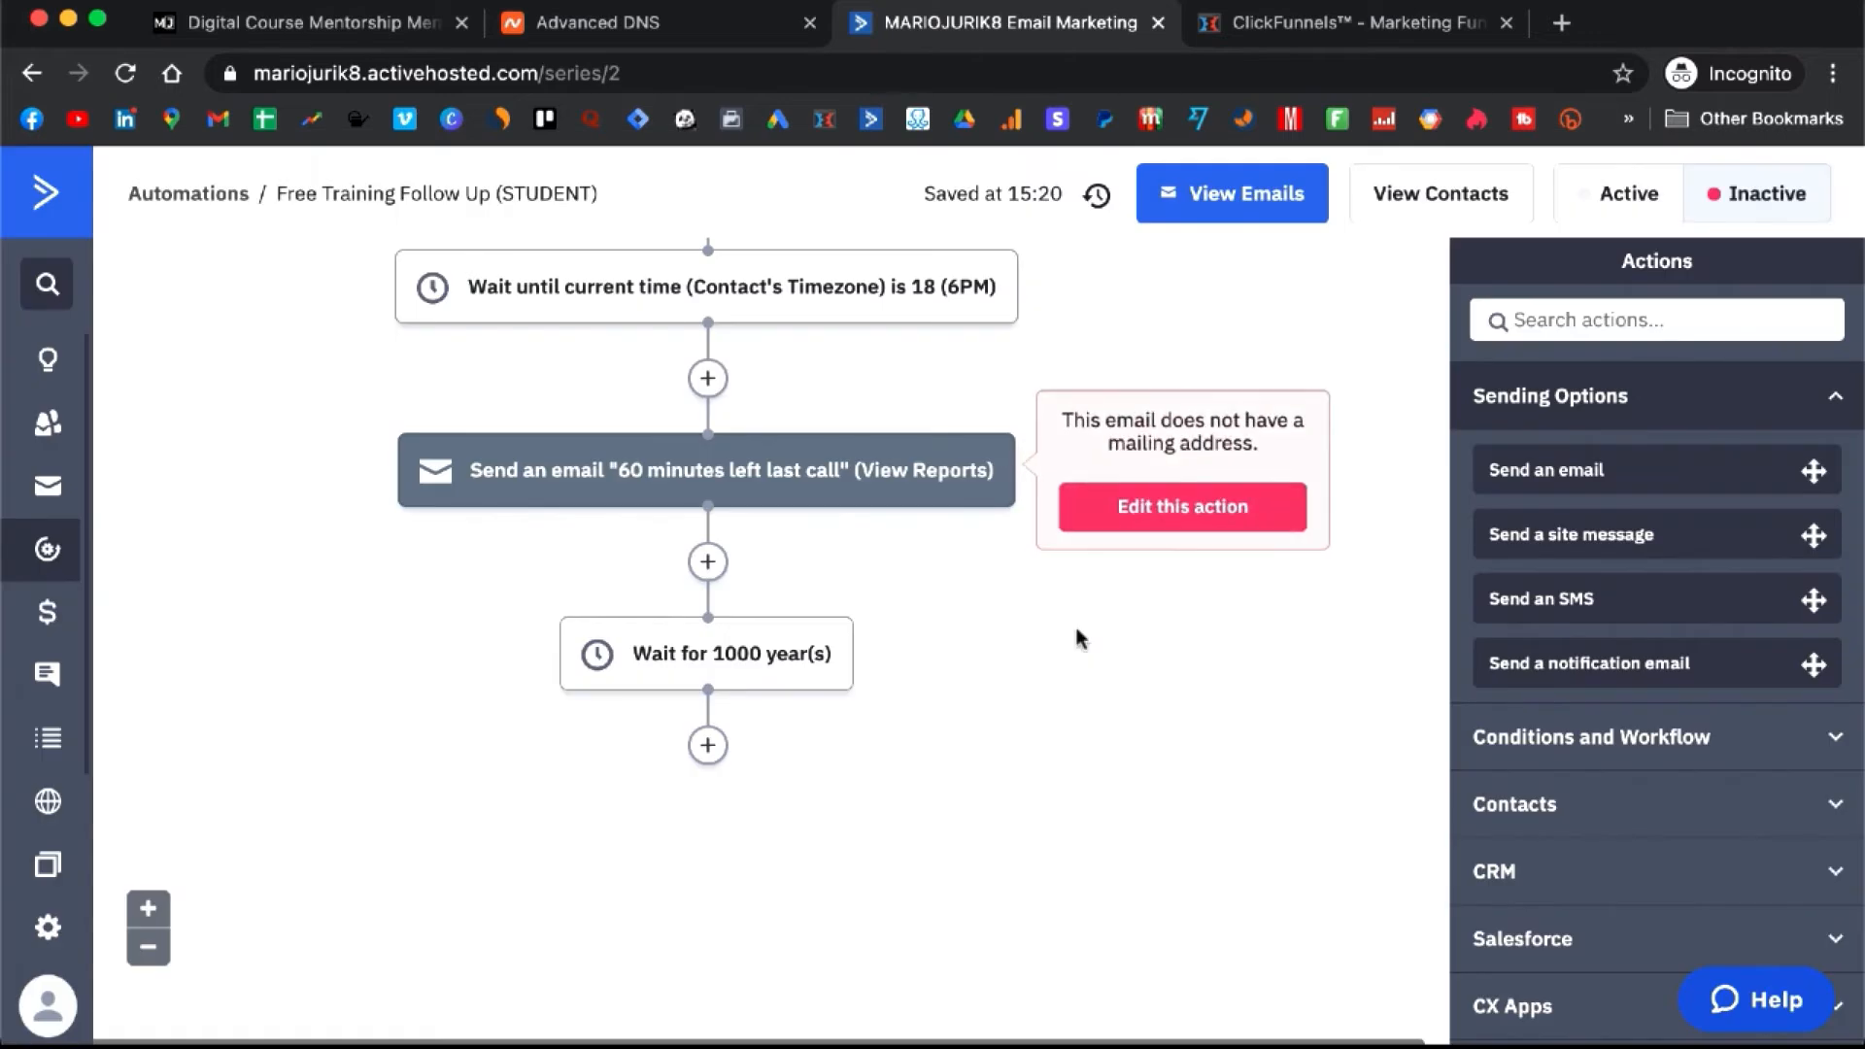
# - Review the automation's free_training_registered trigger, then return to the ClickFunnels funnels list
pyautogui.scroll(3, 923, 633)
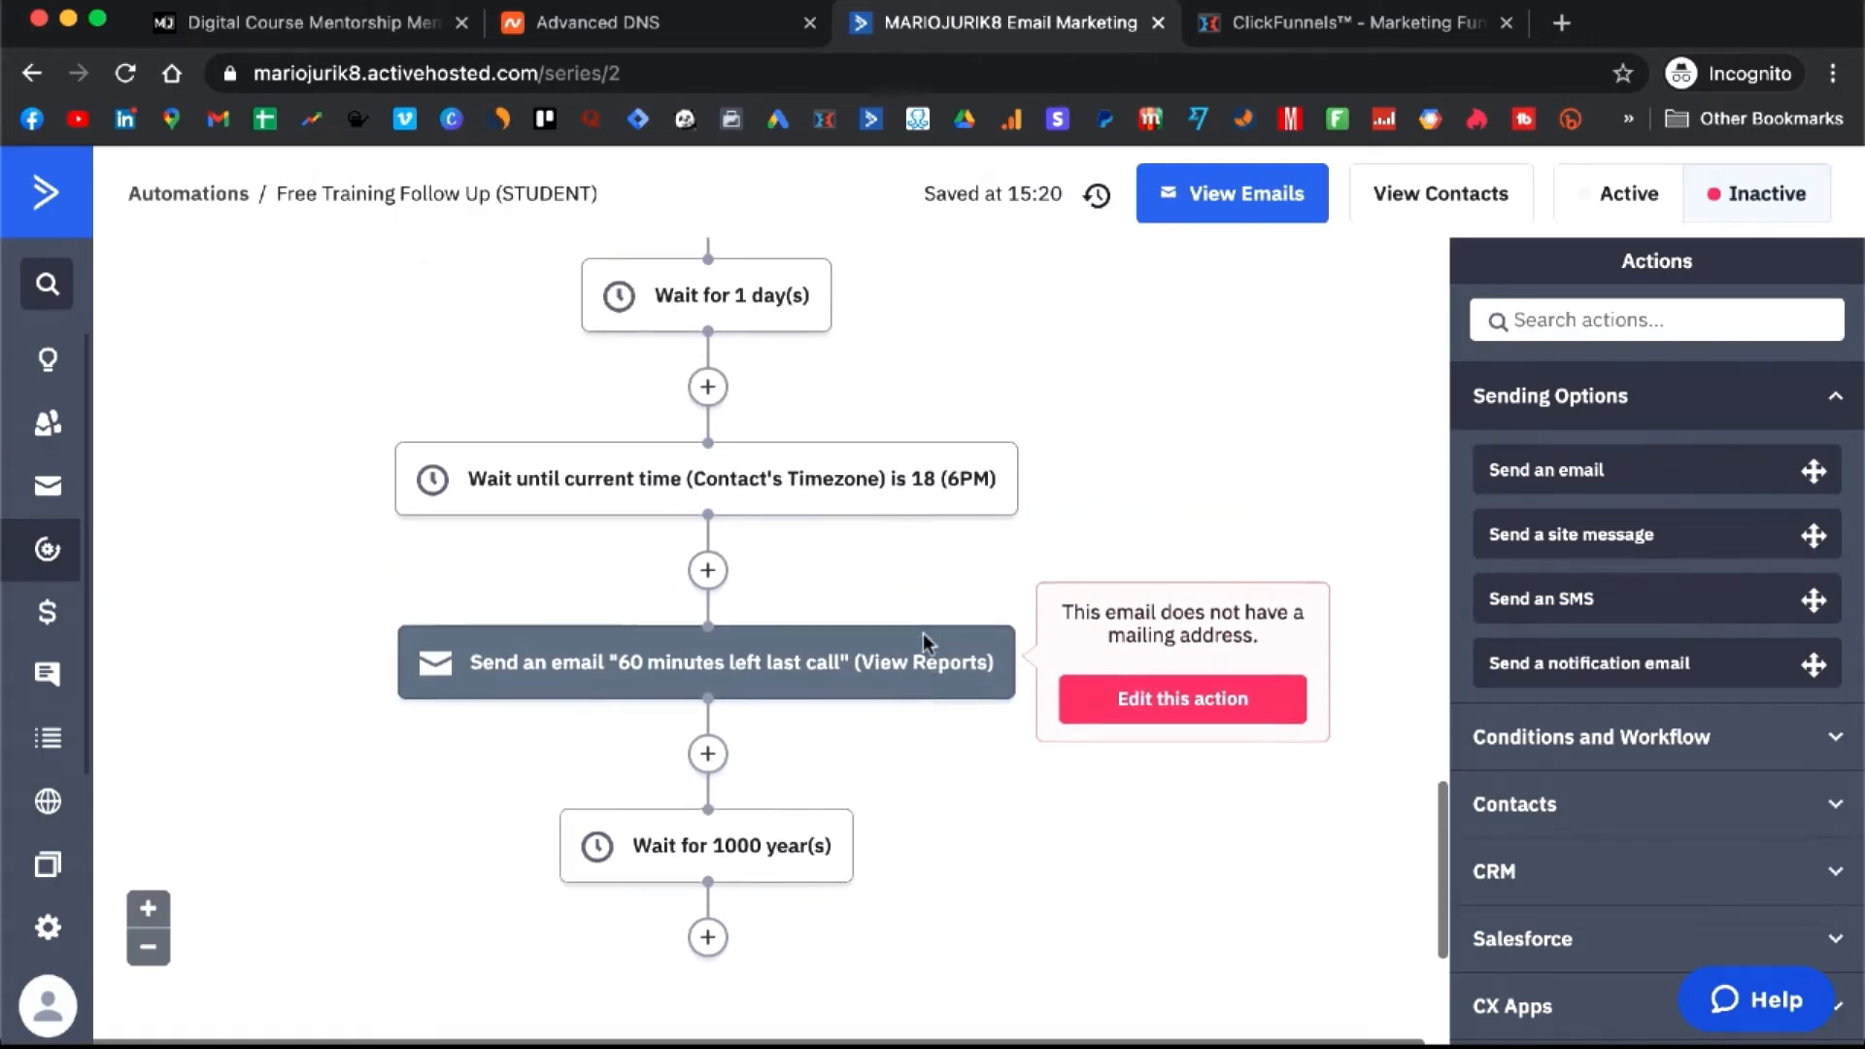
pyautogui.scroll(3, 925, 643)
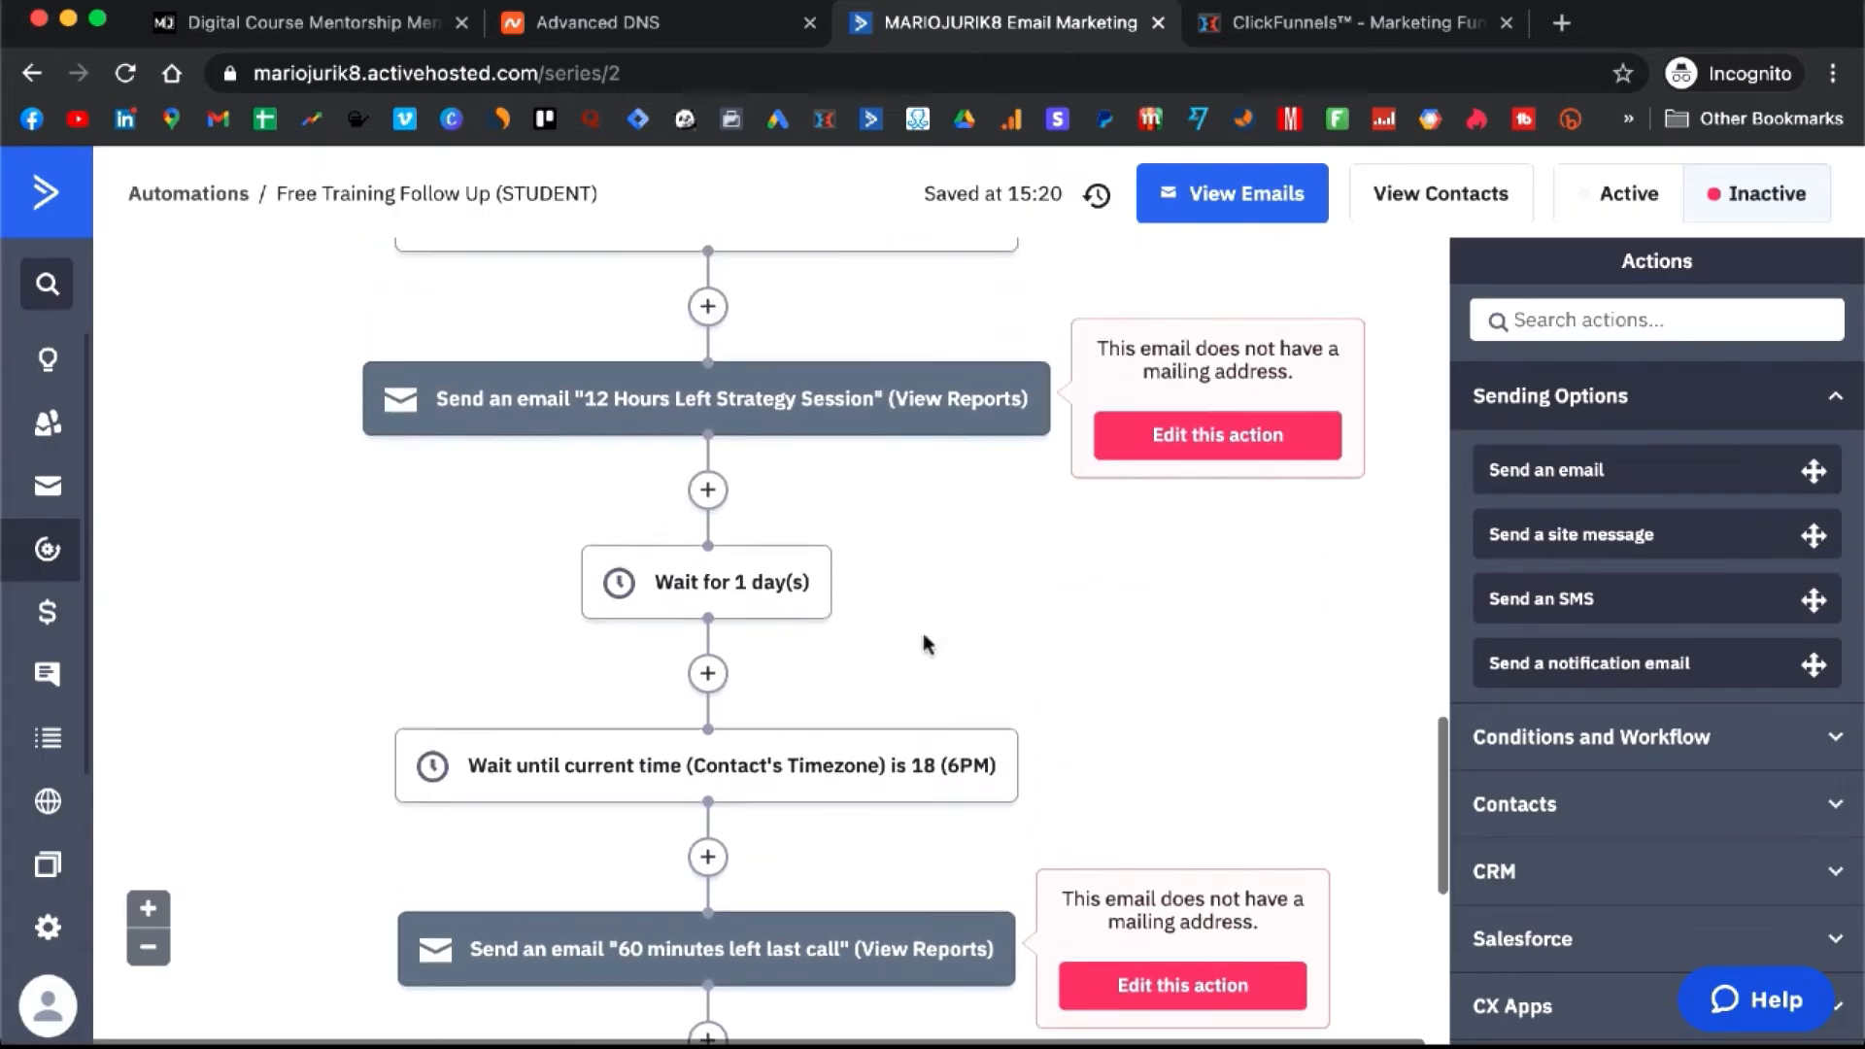
pyautogui.scroll(10, 925, 641)
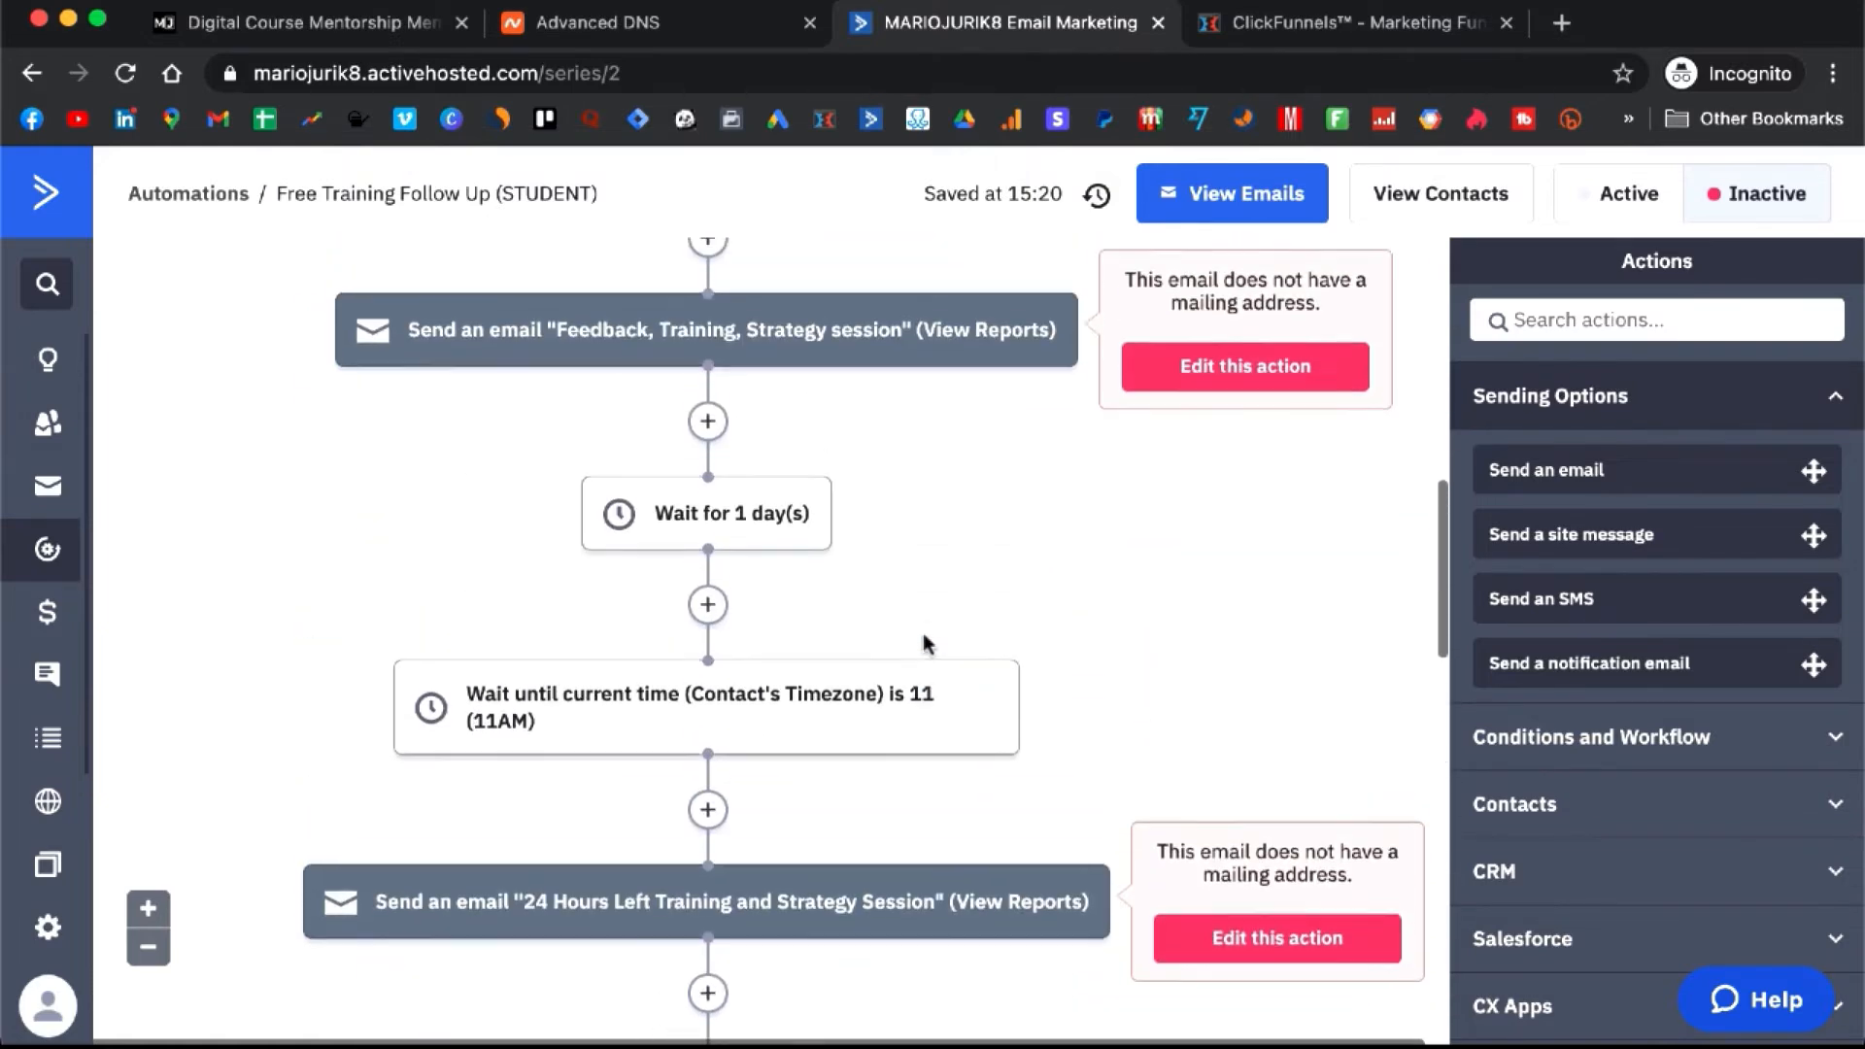
pyautogui.scroll(4, 925, 643)
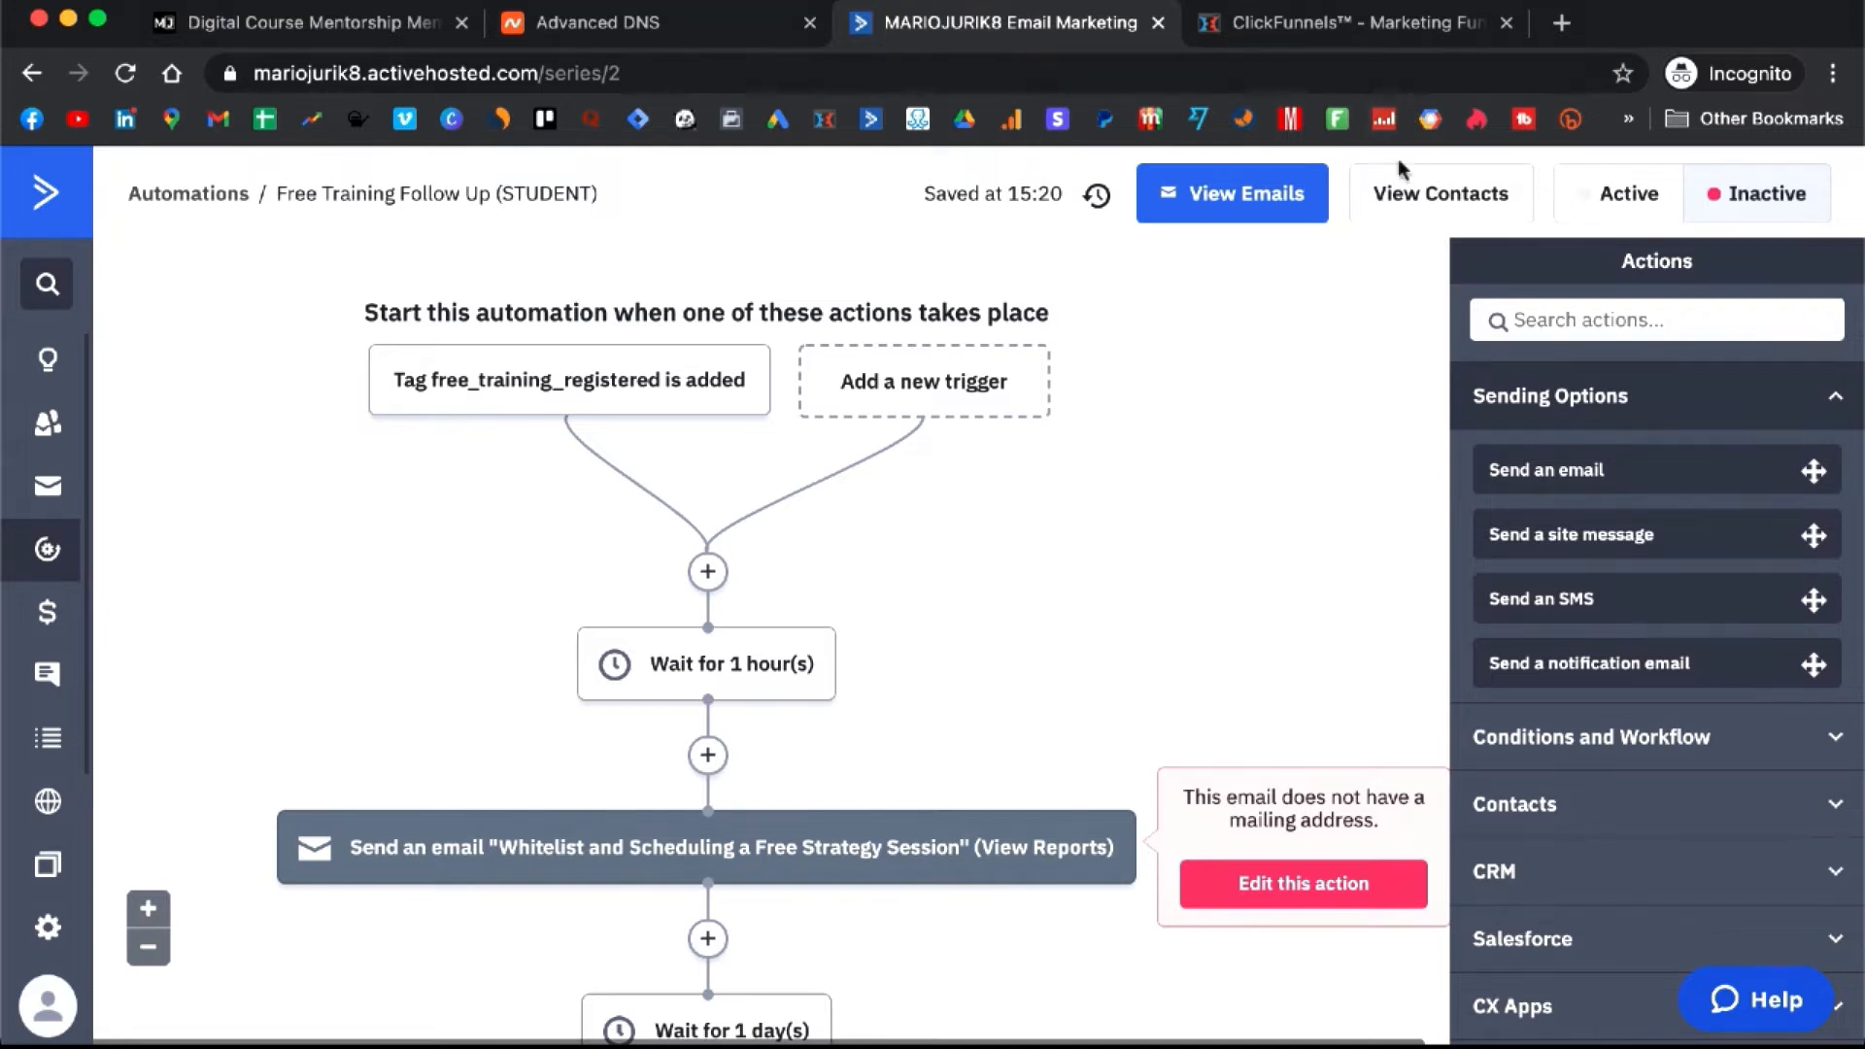
pyautogui.moveTo(408, 383)
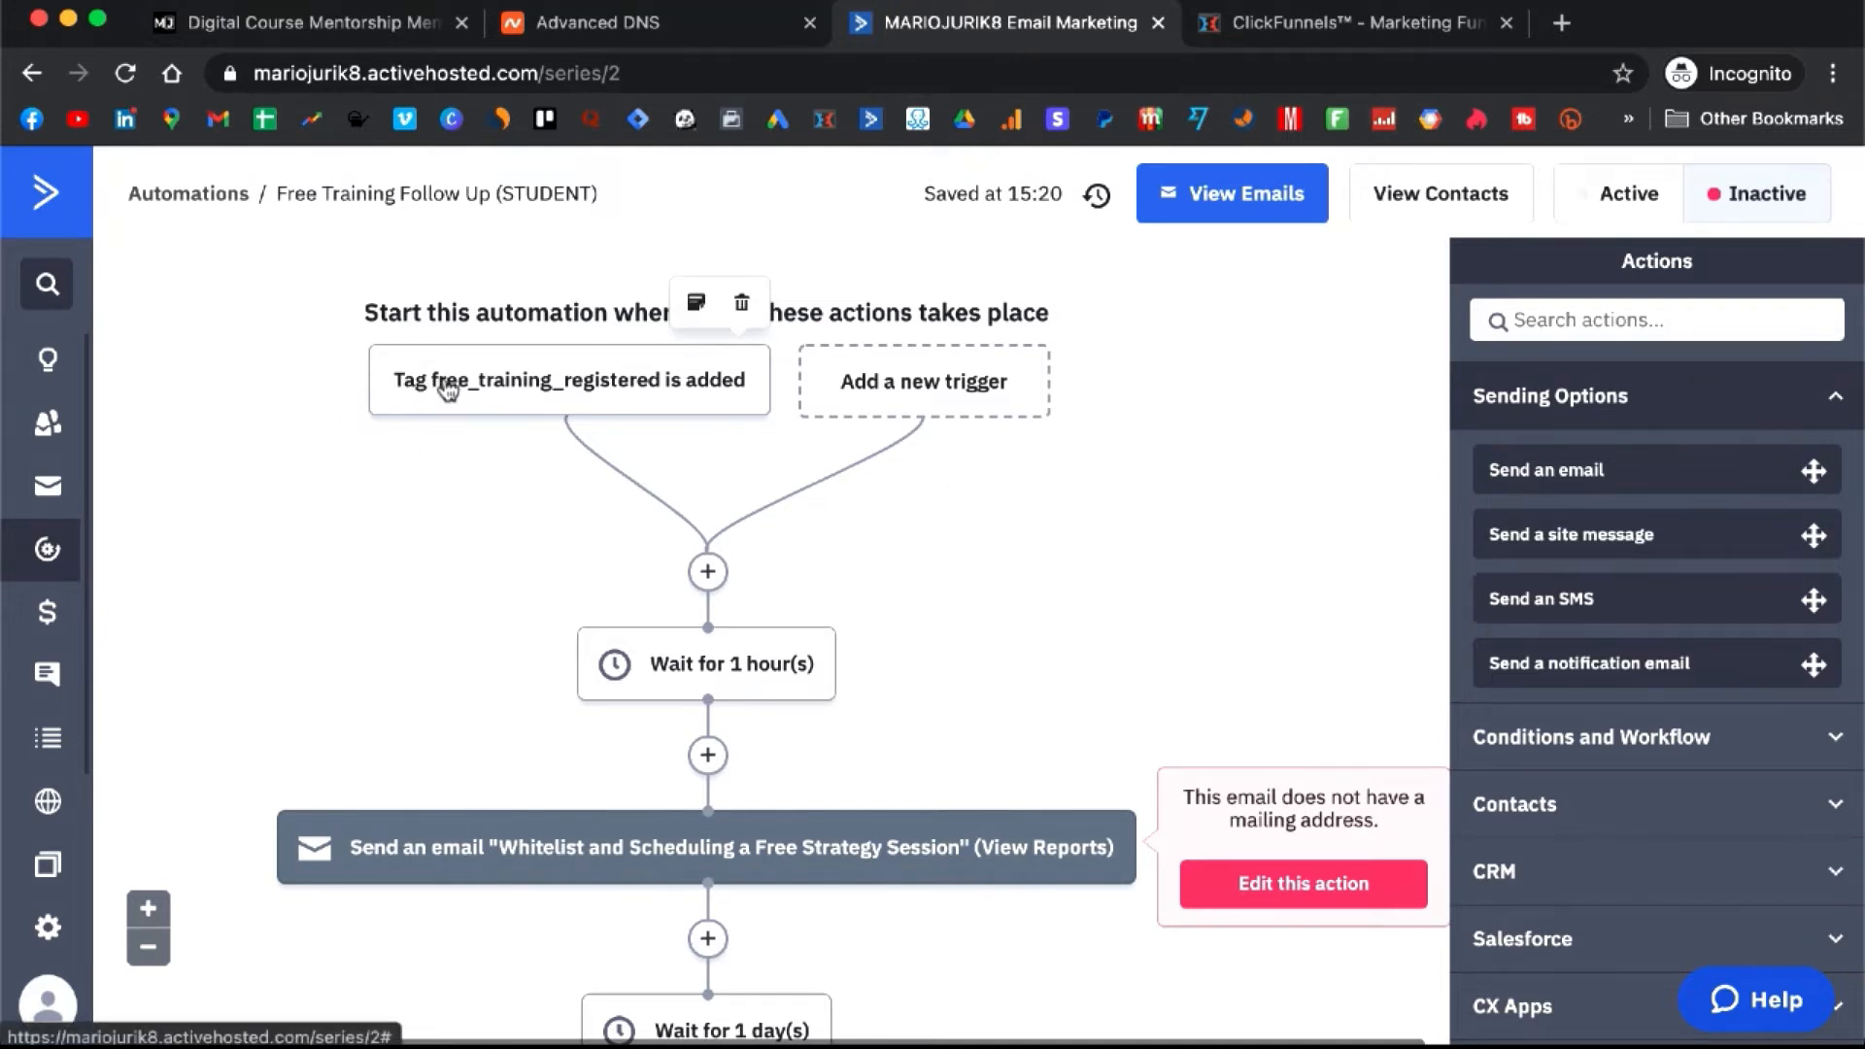
pyautogui.click(1261, 42)
# - Open the Application Funnel (STUDENT) Registration page in the editor and its email integration settings
pyautogui.click(355, 651)
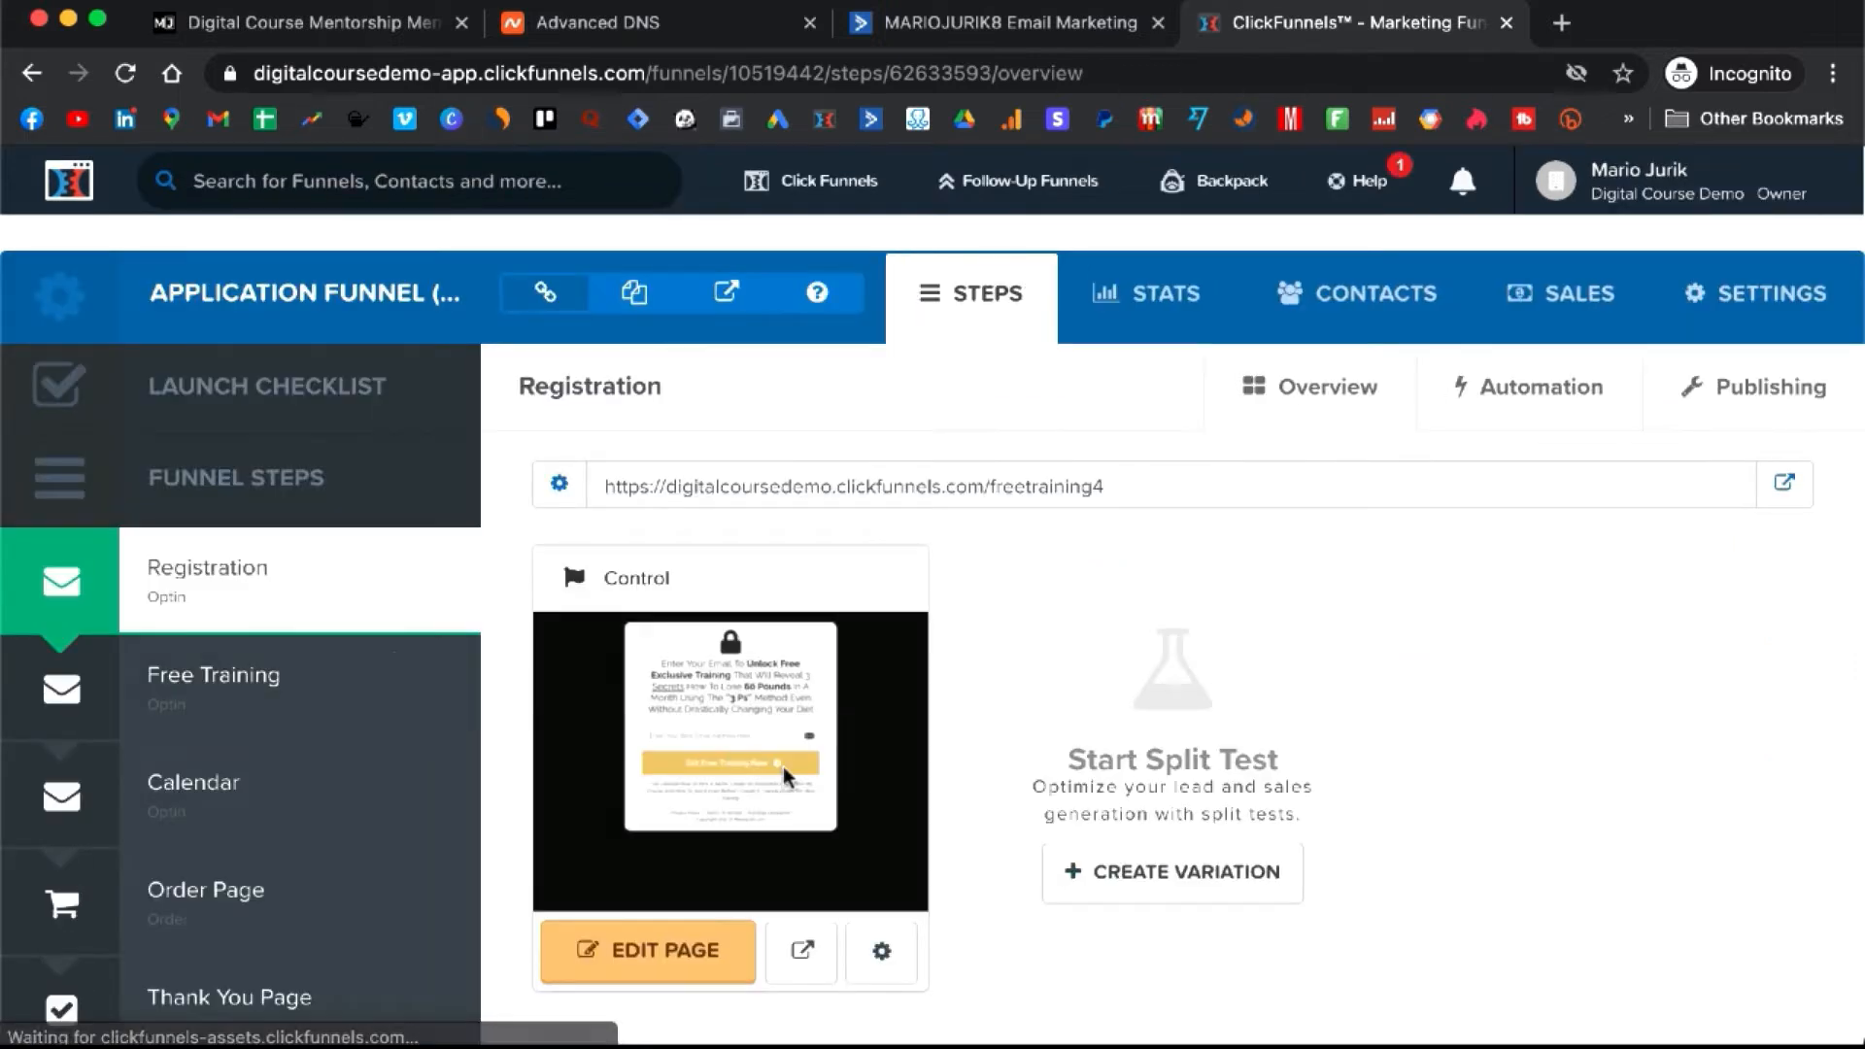
pyautogui.click(677, 958)
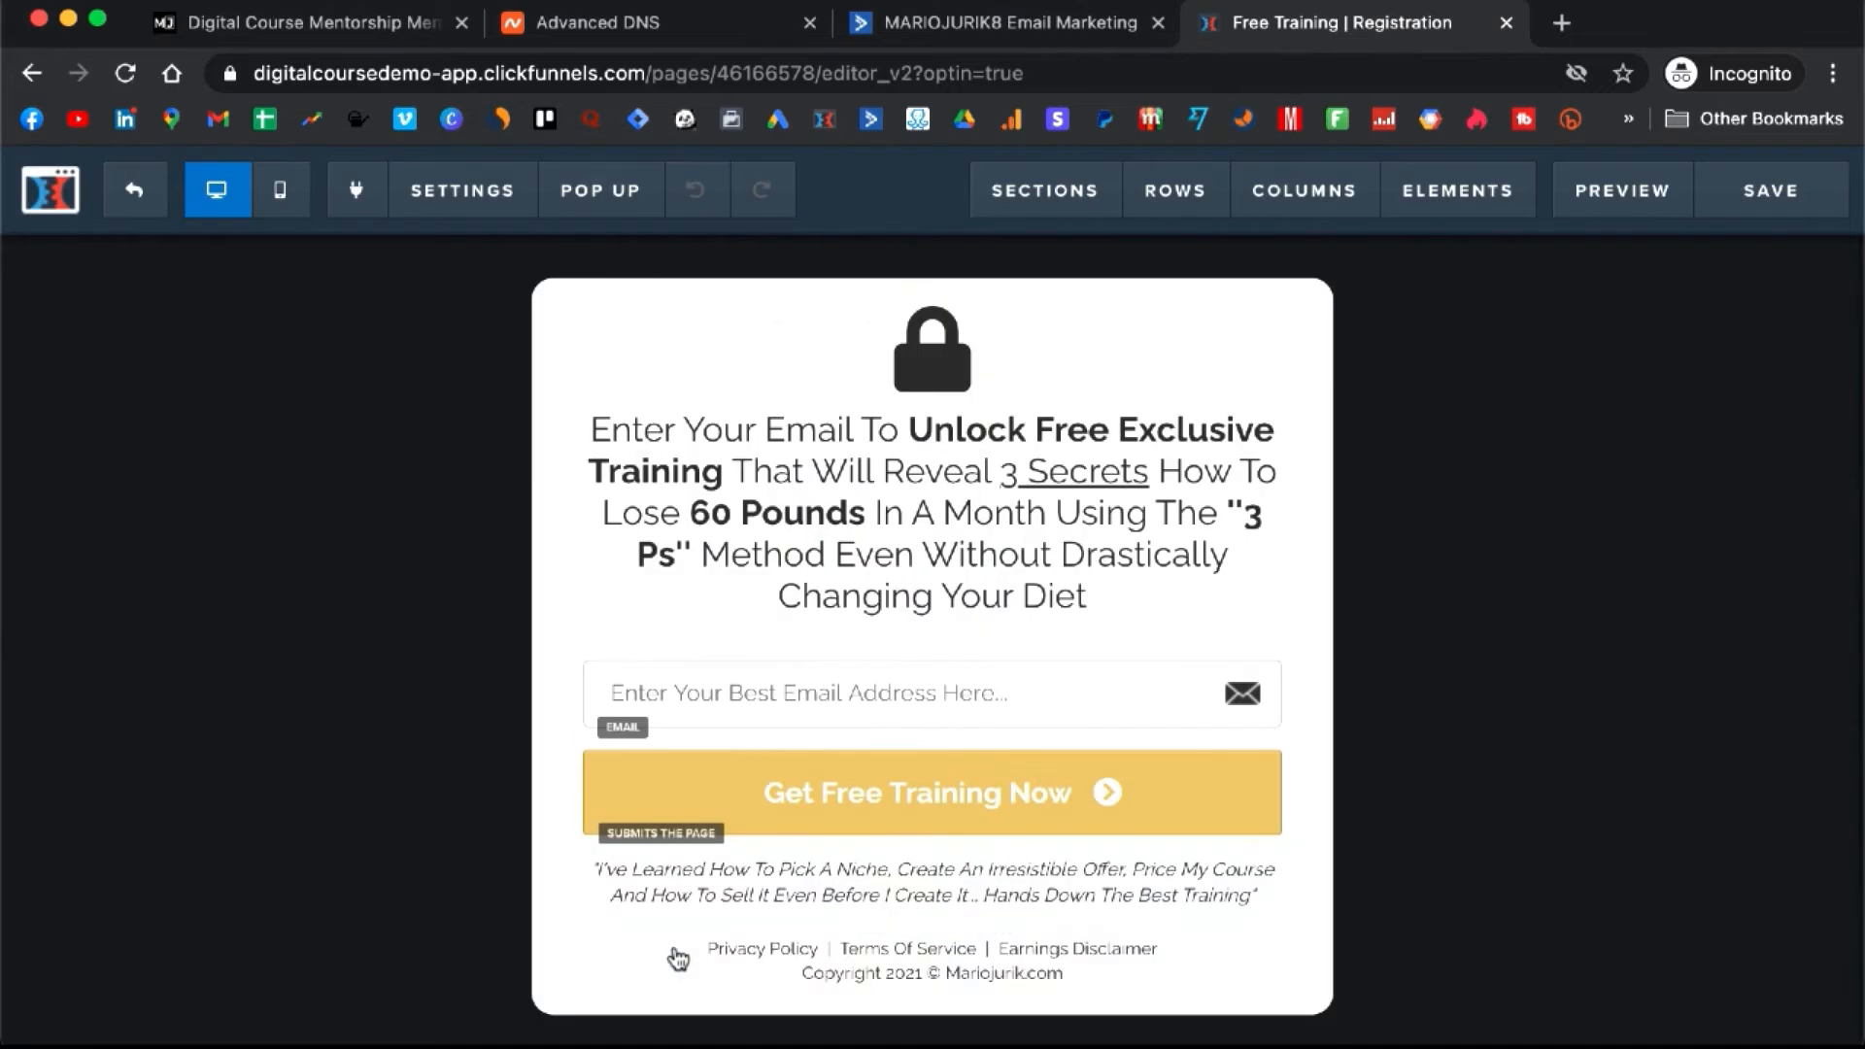
pyautogui.moveTo(490, 180)
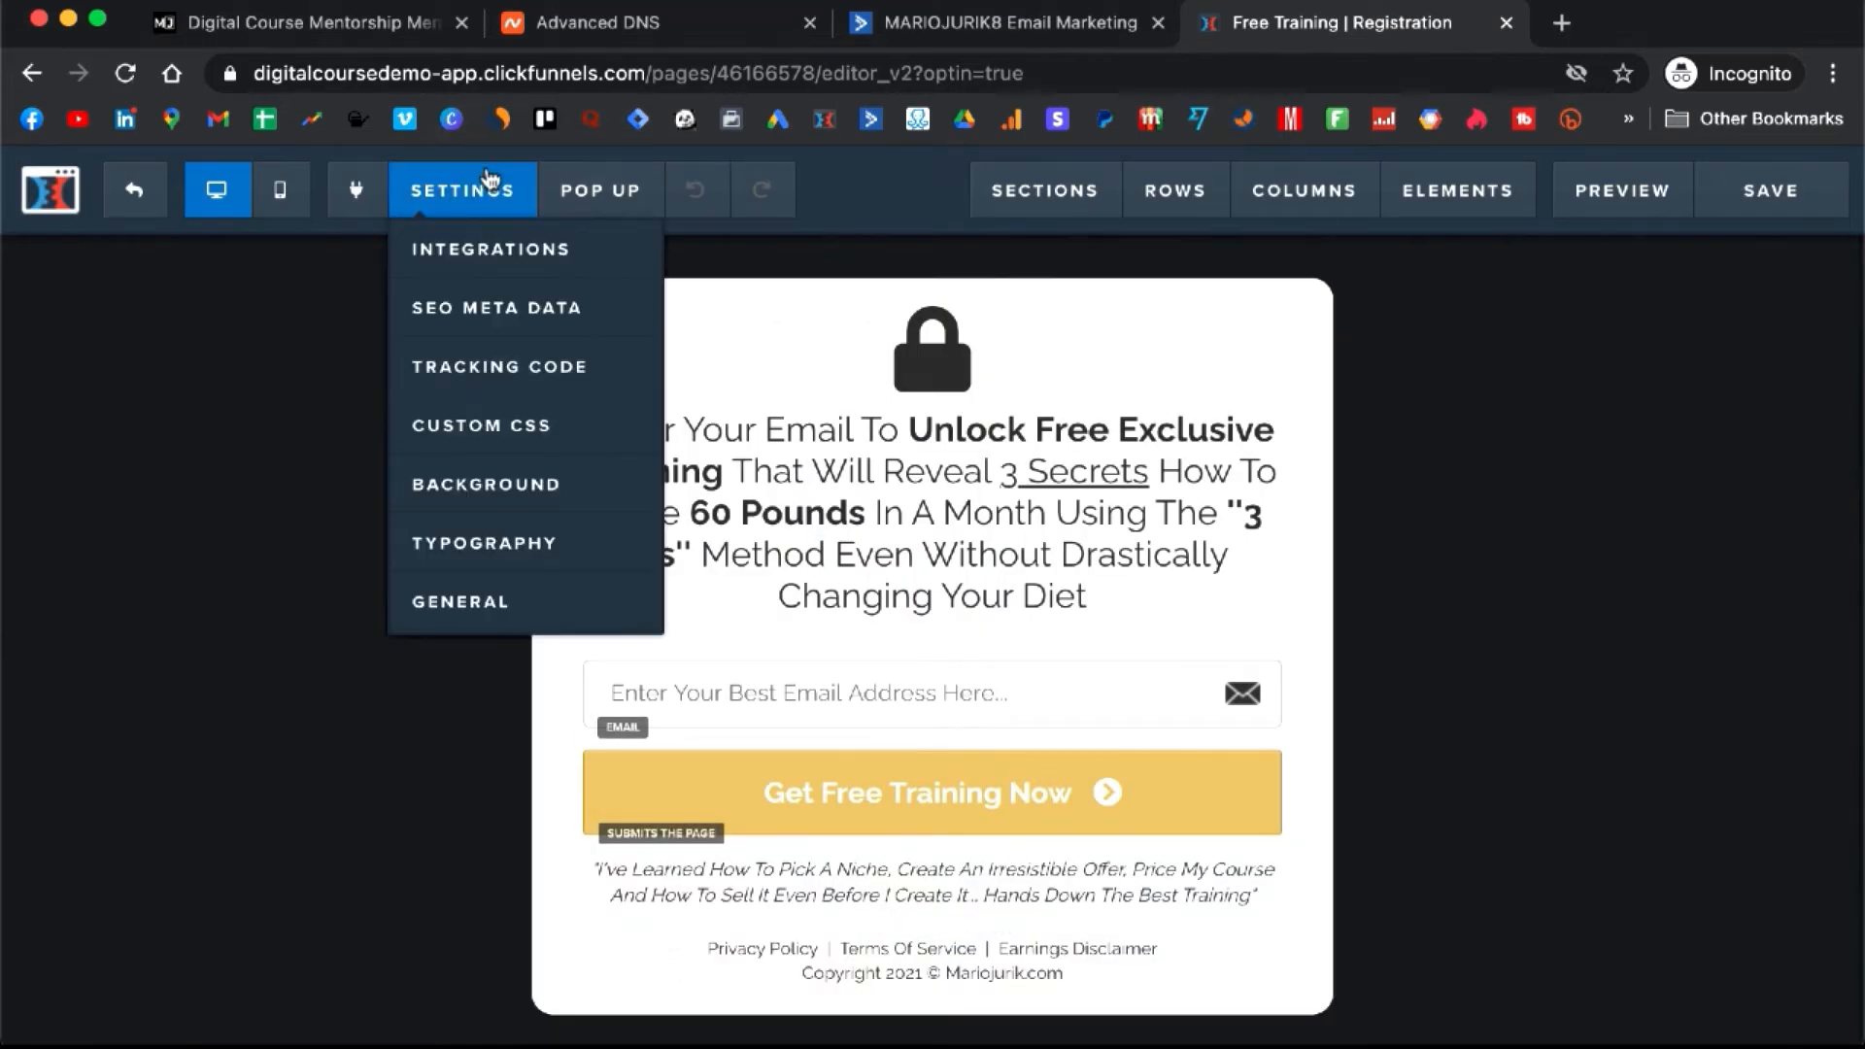
pyautogui.click(499, 255)
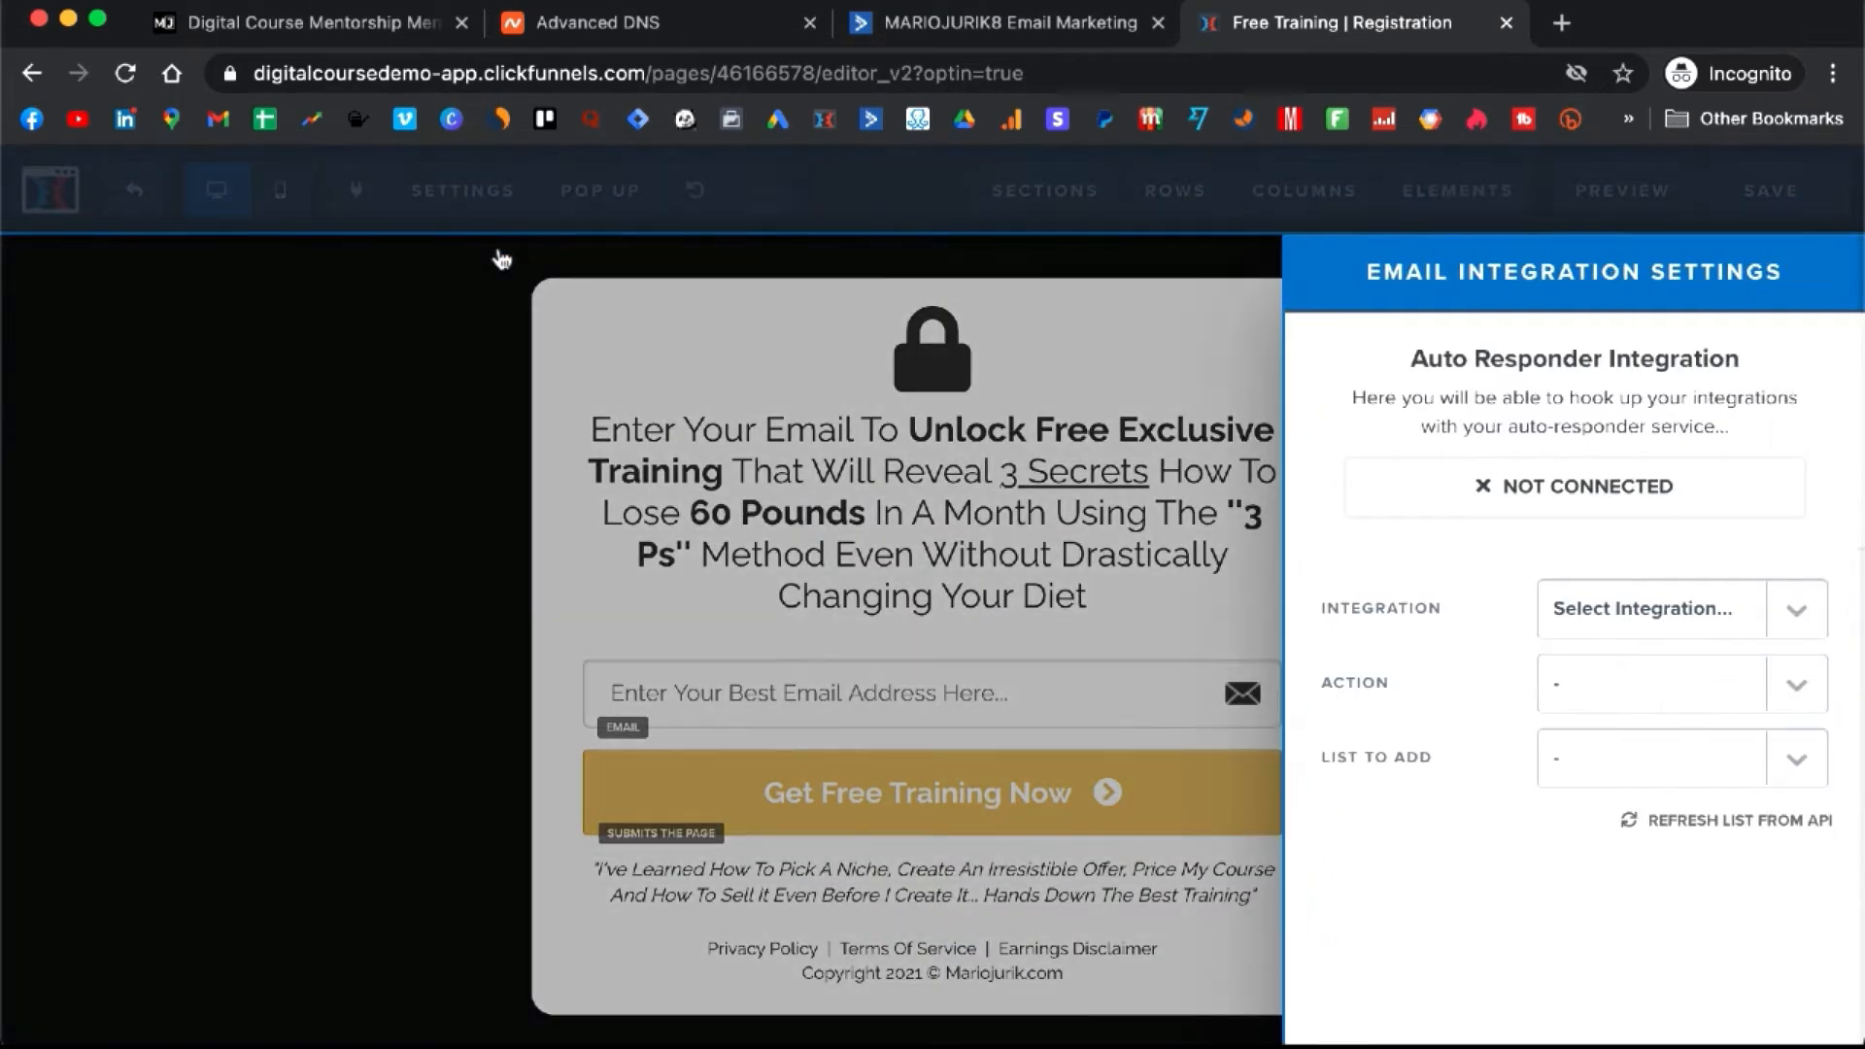
# - Set integration to ActiveCampaign, action Add To List with Tag, list Digital Course Free Training
pyautogui.click(1636, 614)
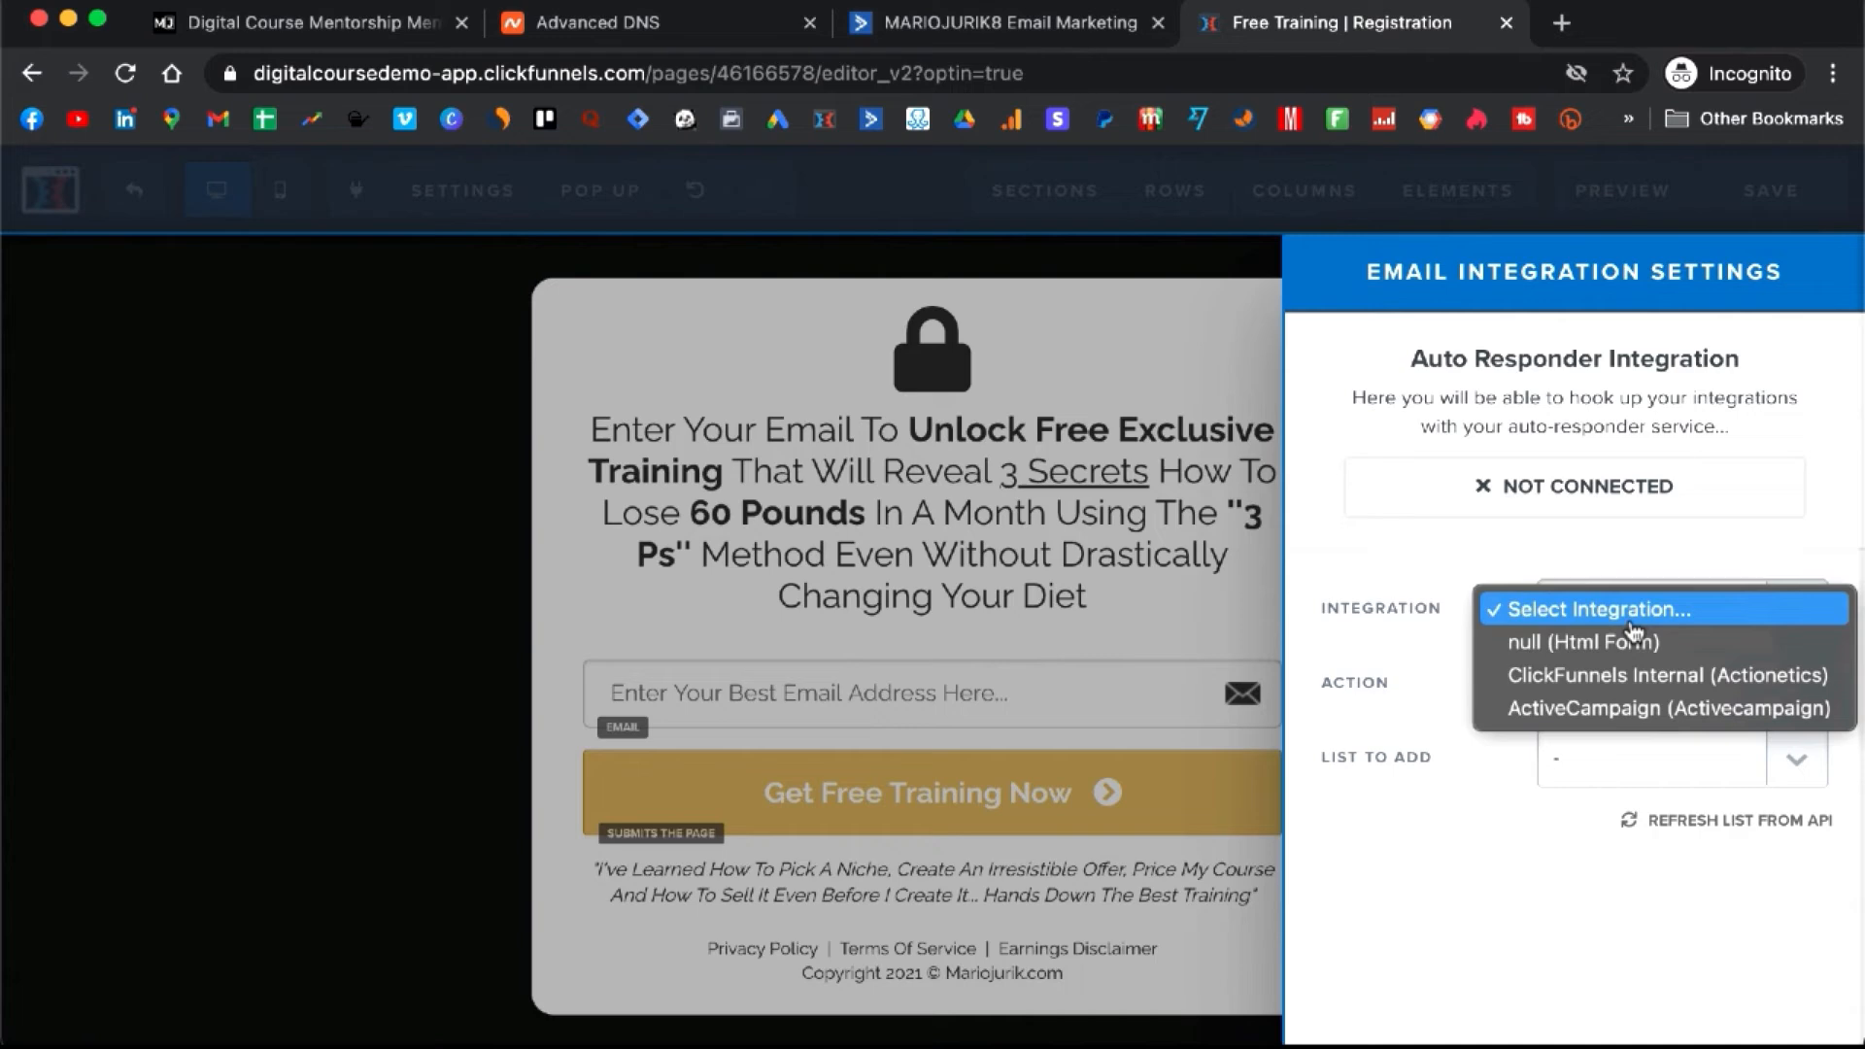
pyautogui.click(1640, 712)
pyautogui.click(1667, 701)
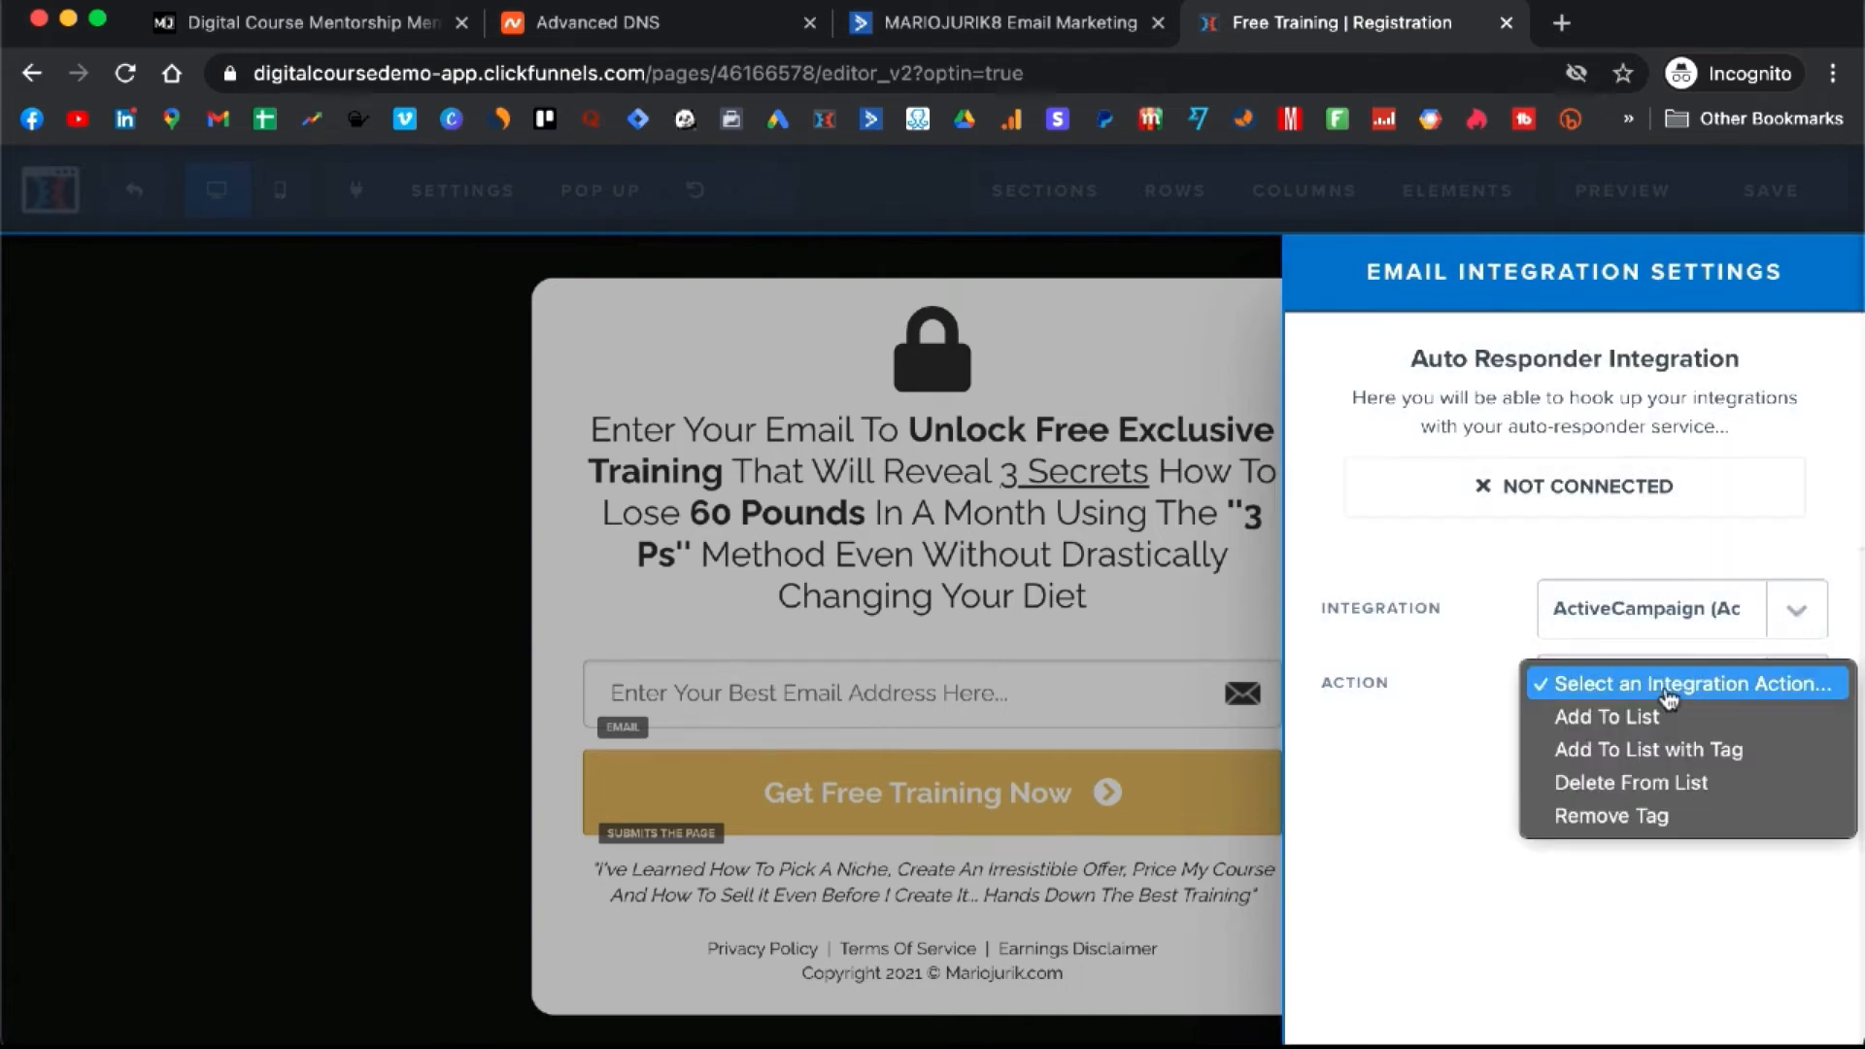
pyautogui.click(1684, 765)
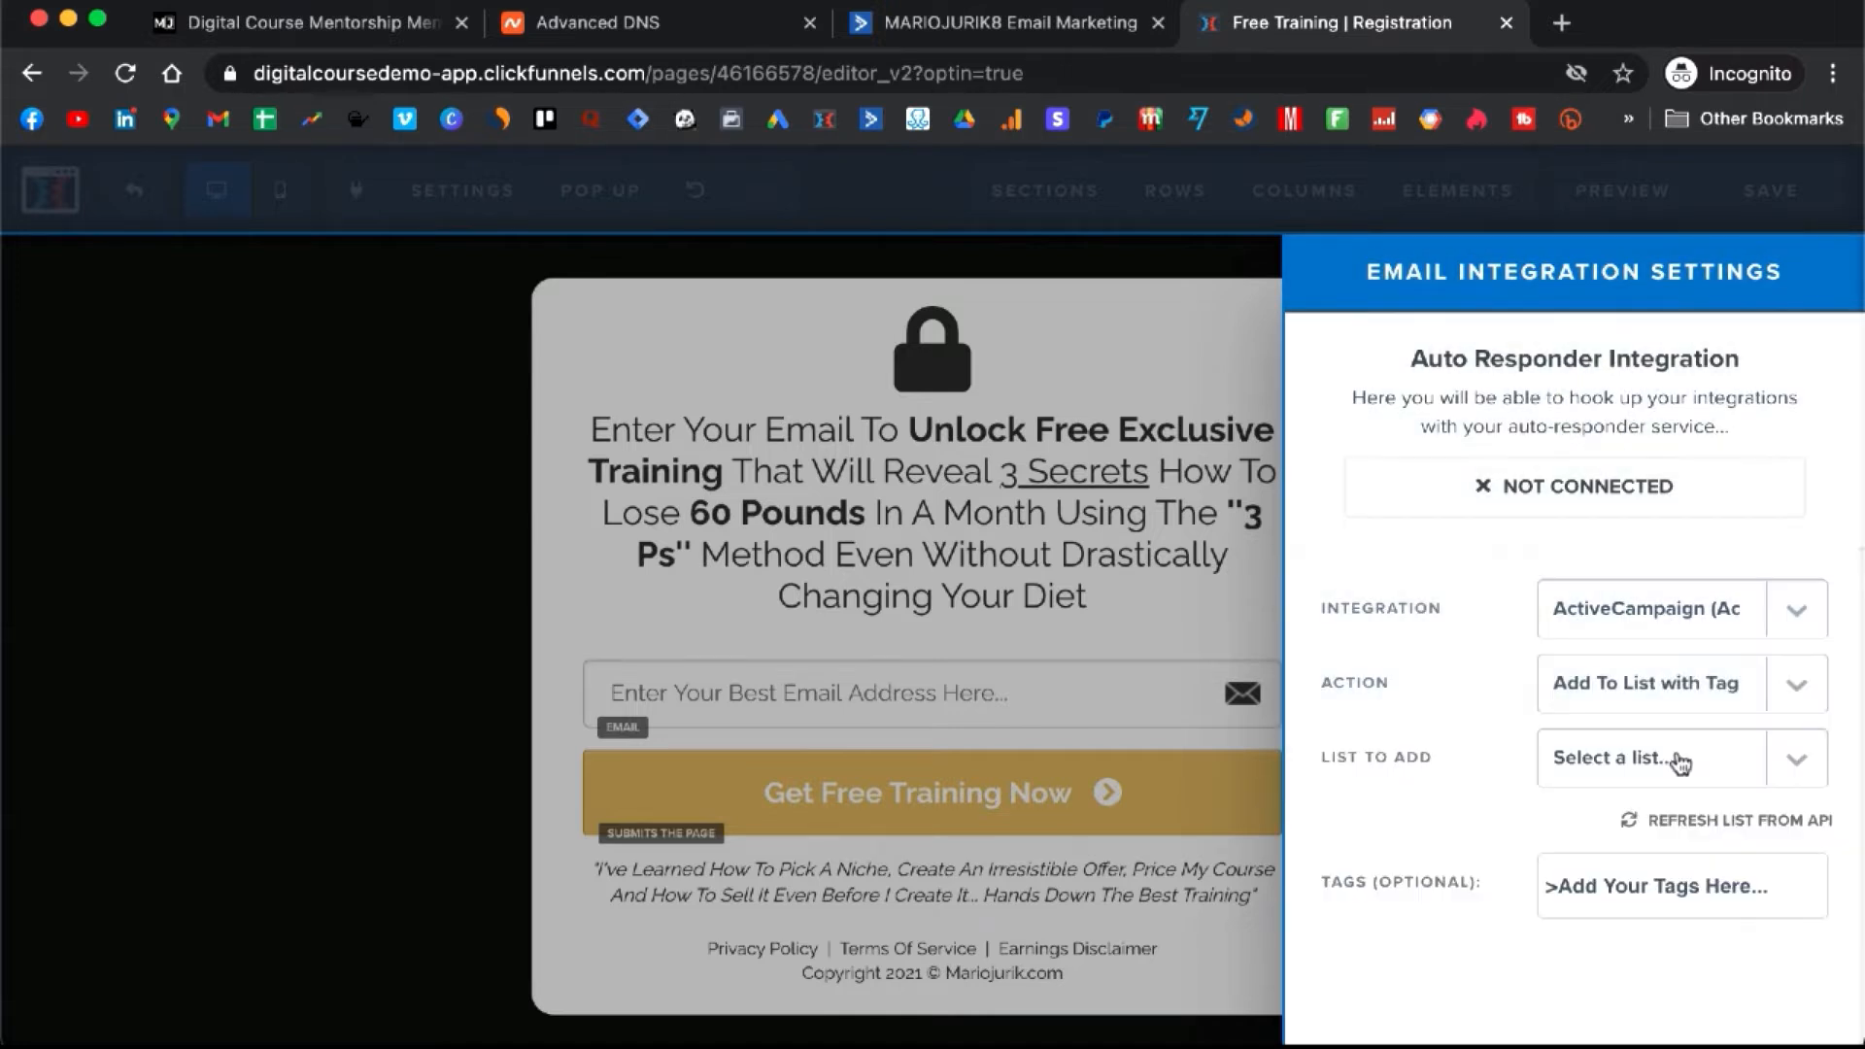
pyautogui.click(1691, 764)
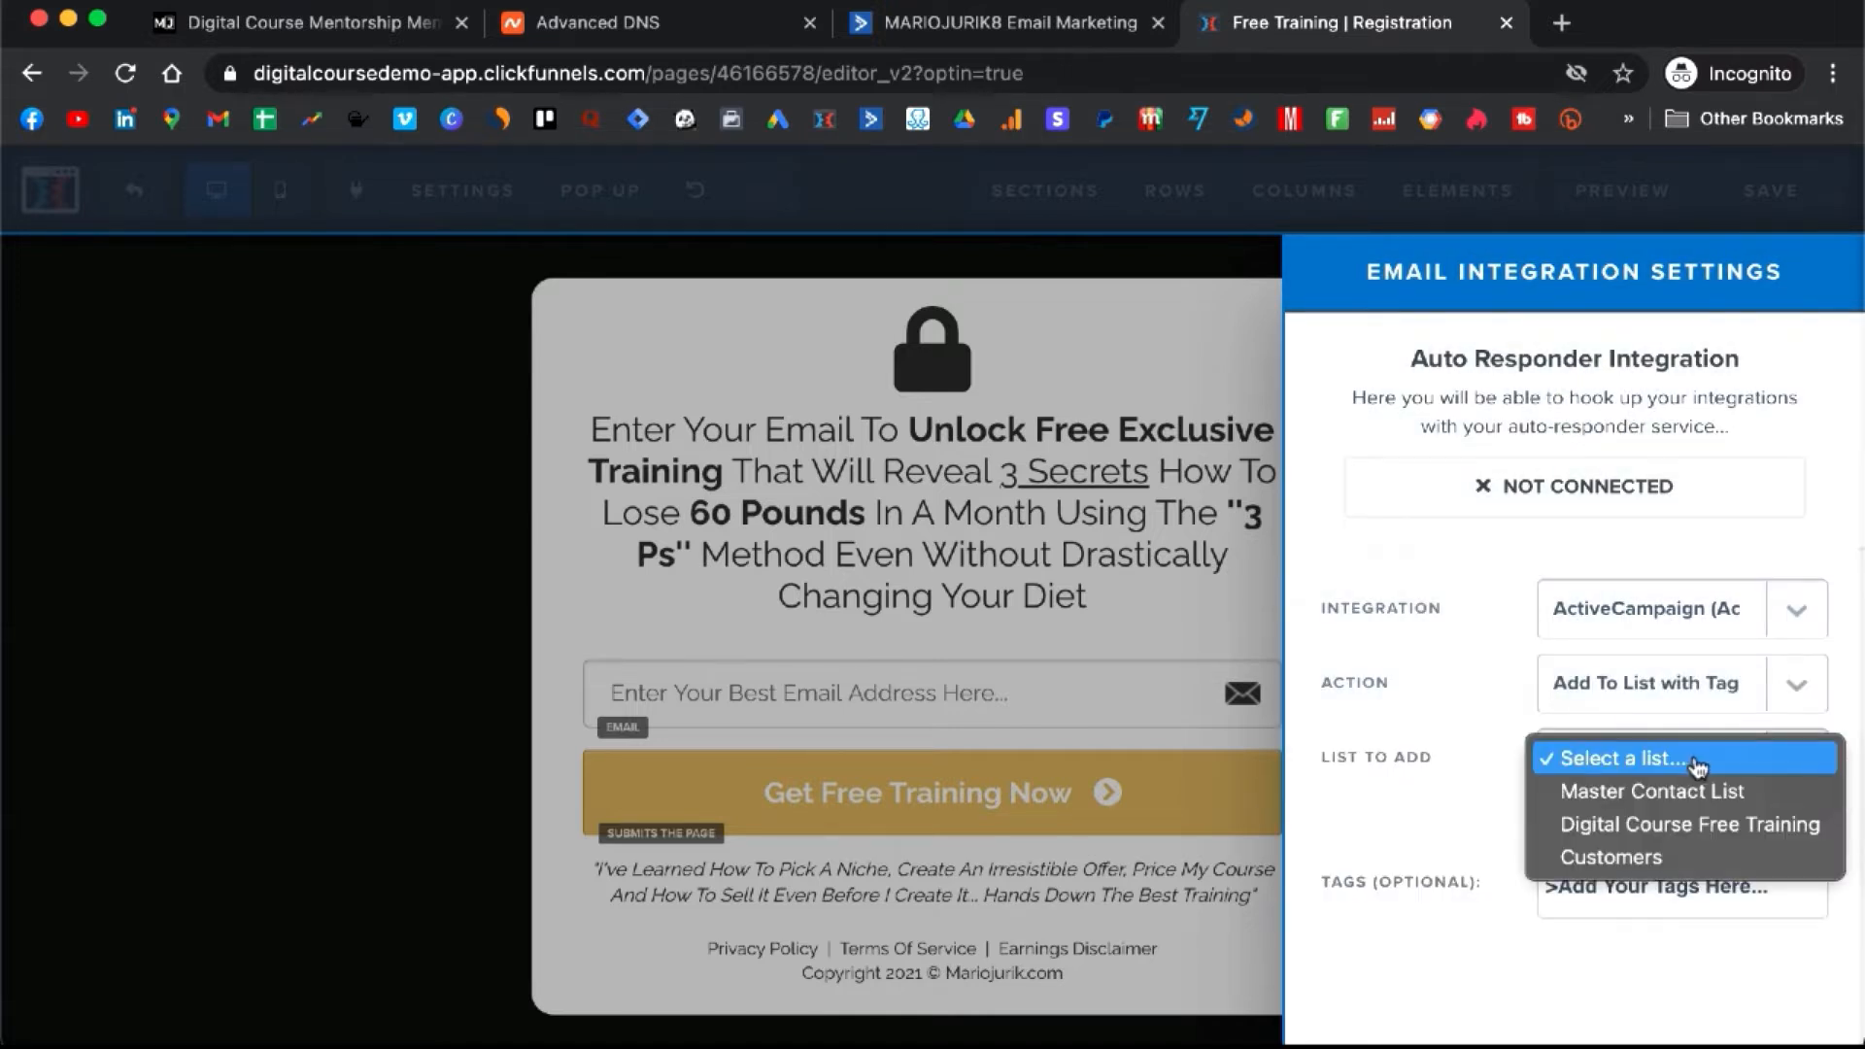
pyautogui.click(1713, 833)
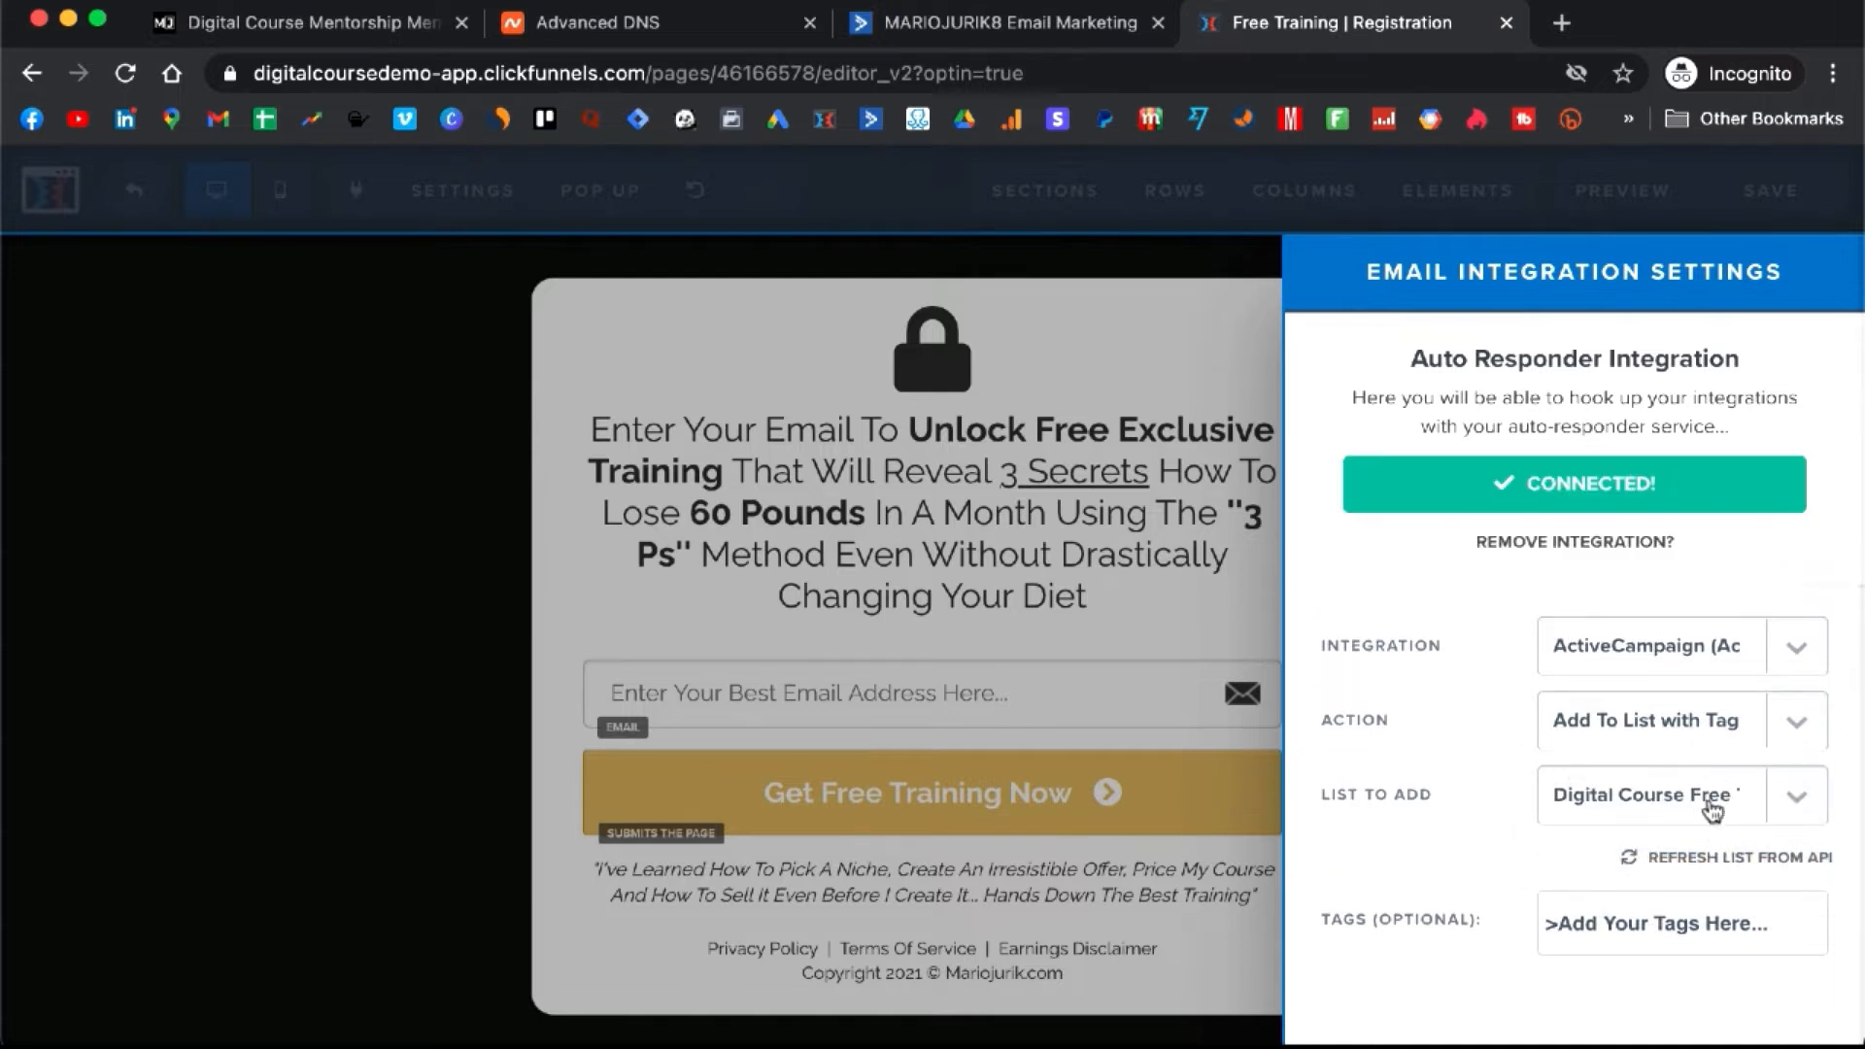
pyautogui.click(1688, 935)
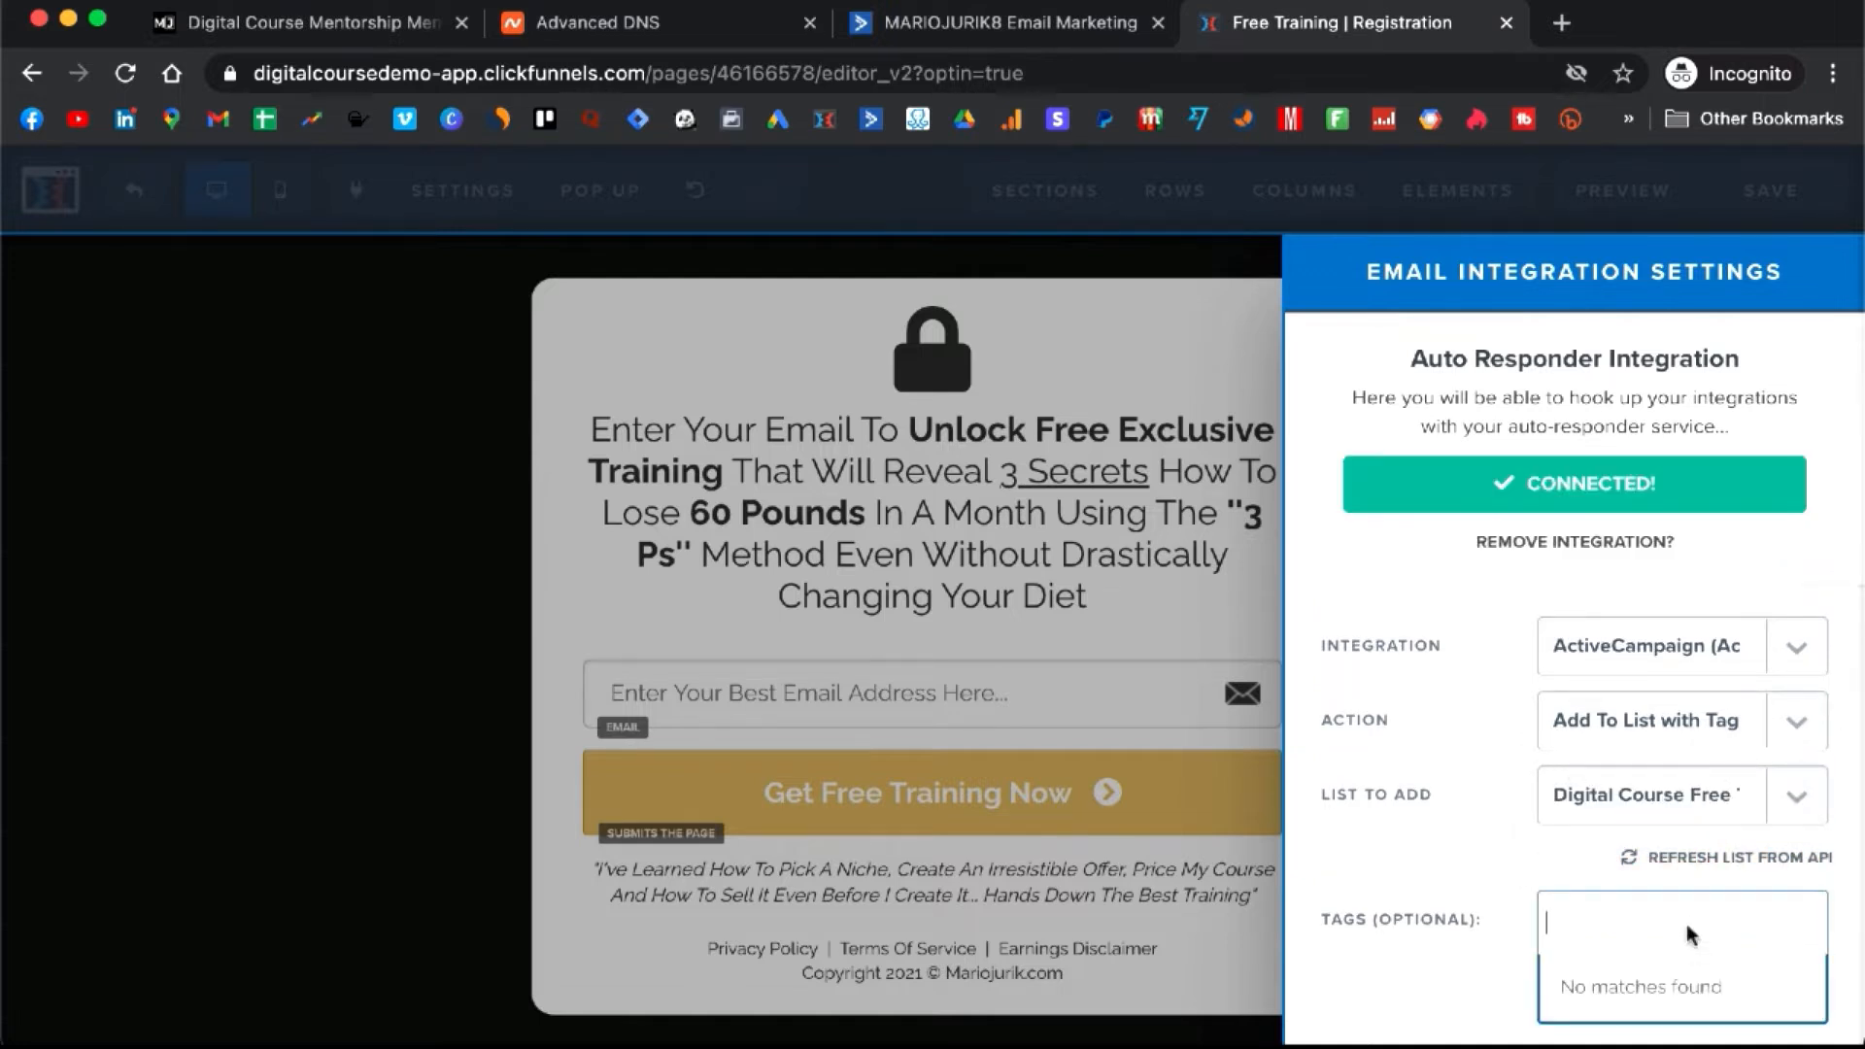
pyautogui.click(960, 29)
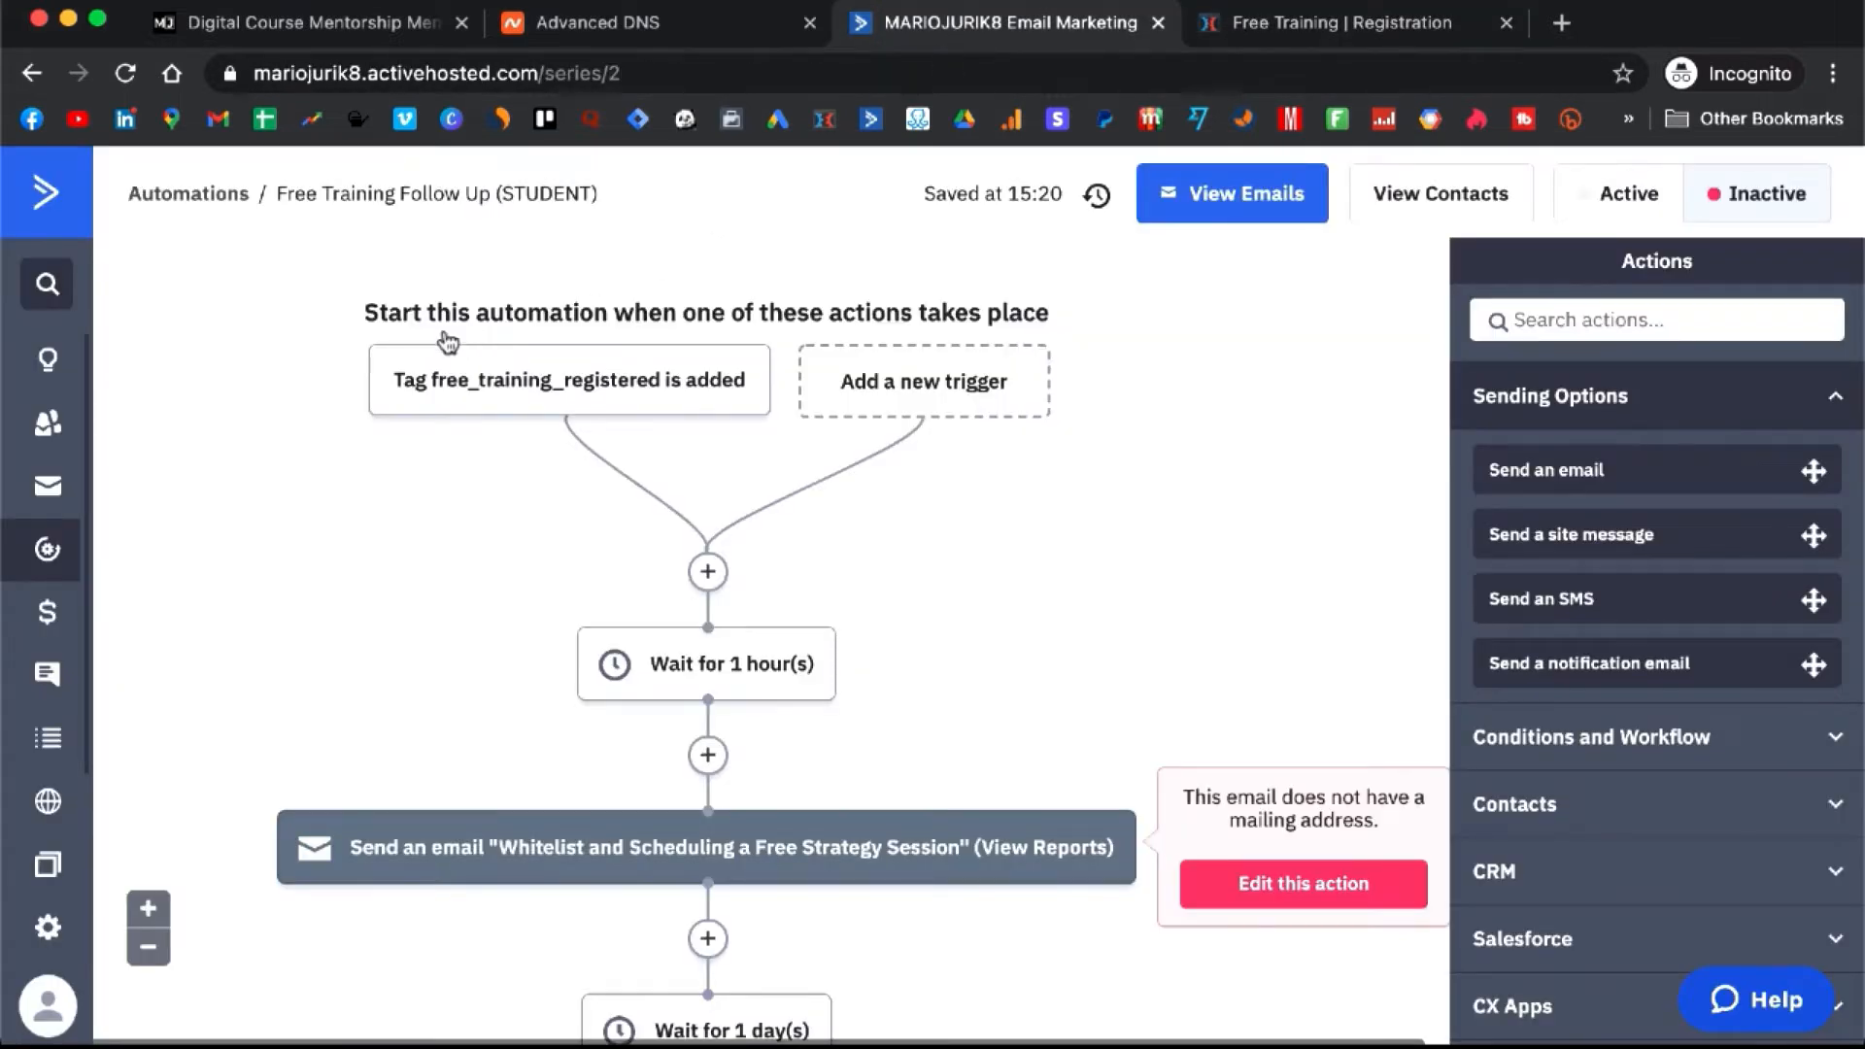
# - Add free_training_registered as the tag in the page's ClickFunnels integration
pyautogui.moveTo(432, 391)
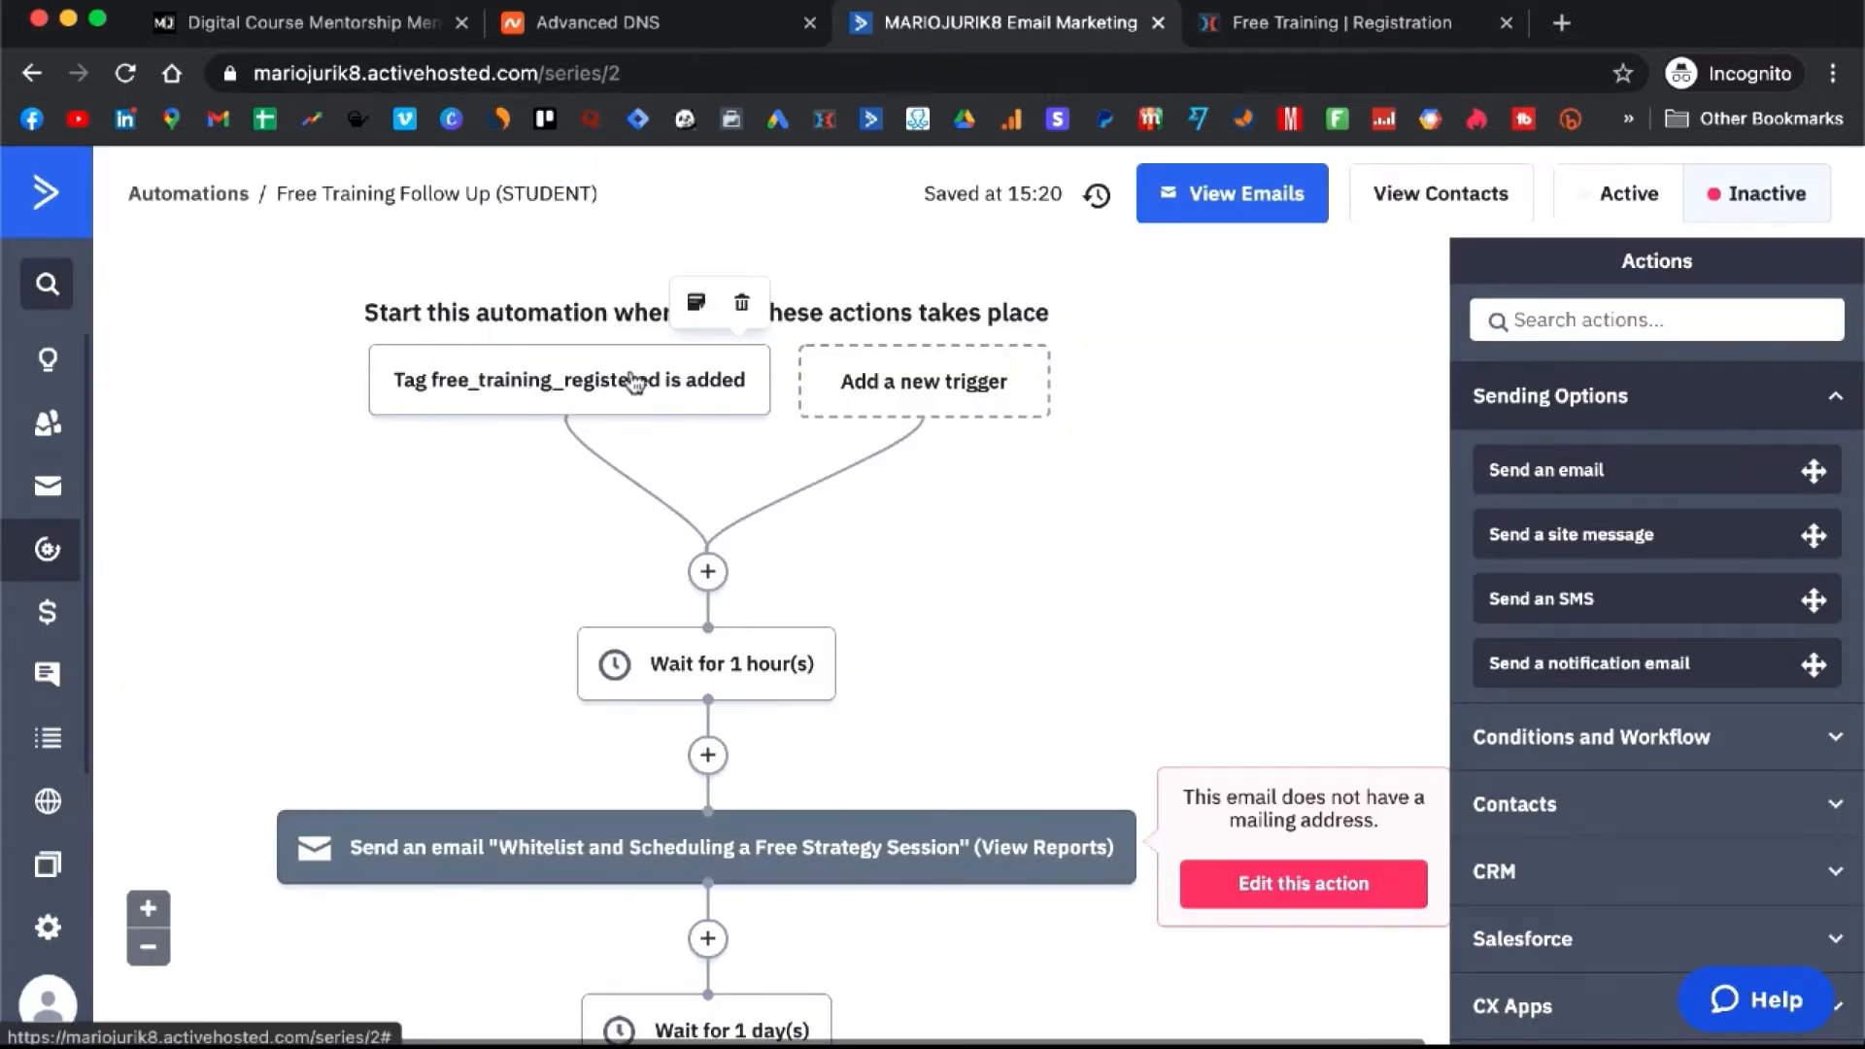
pyautogui.click(1256, 35)
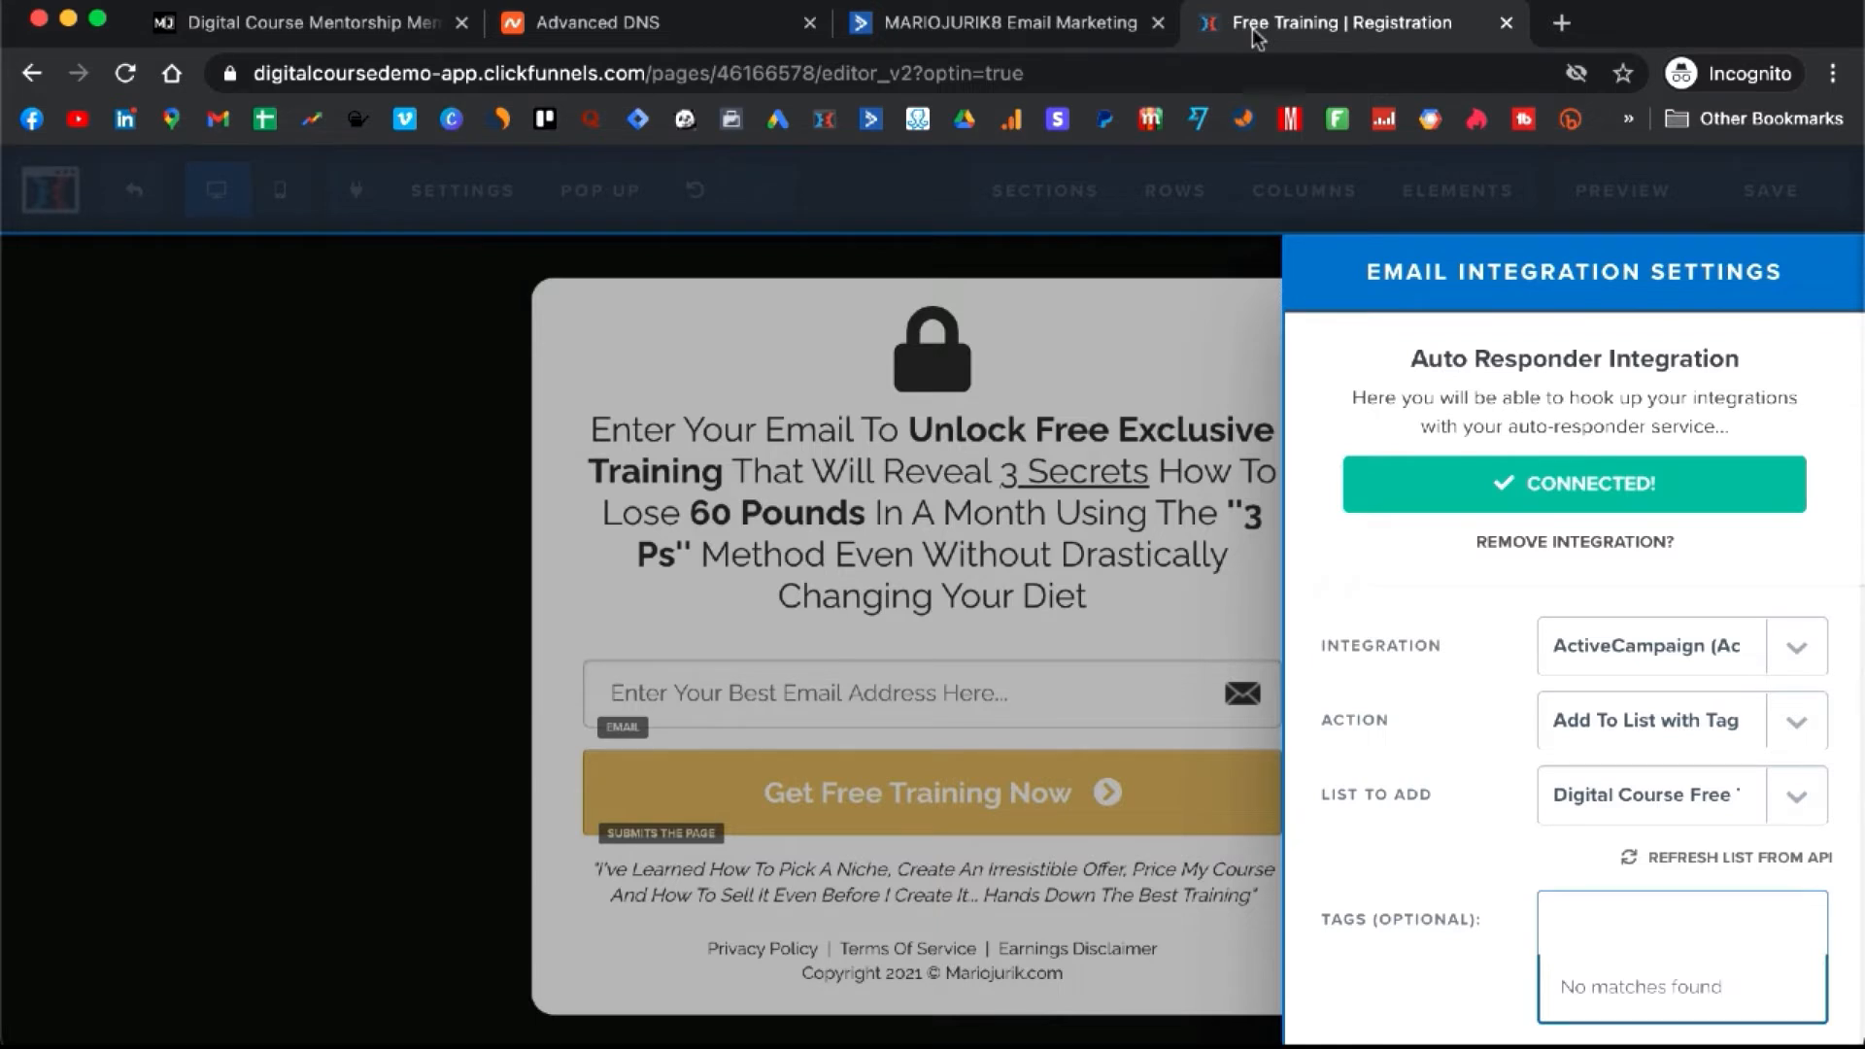
pyautogui.write('free')
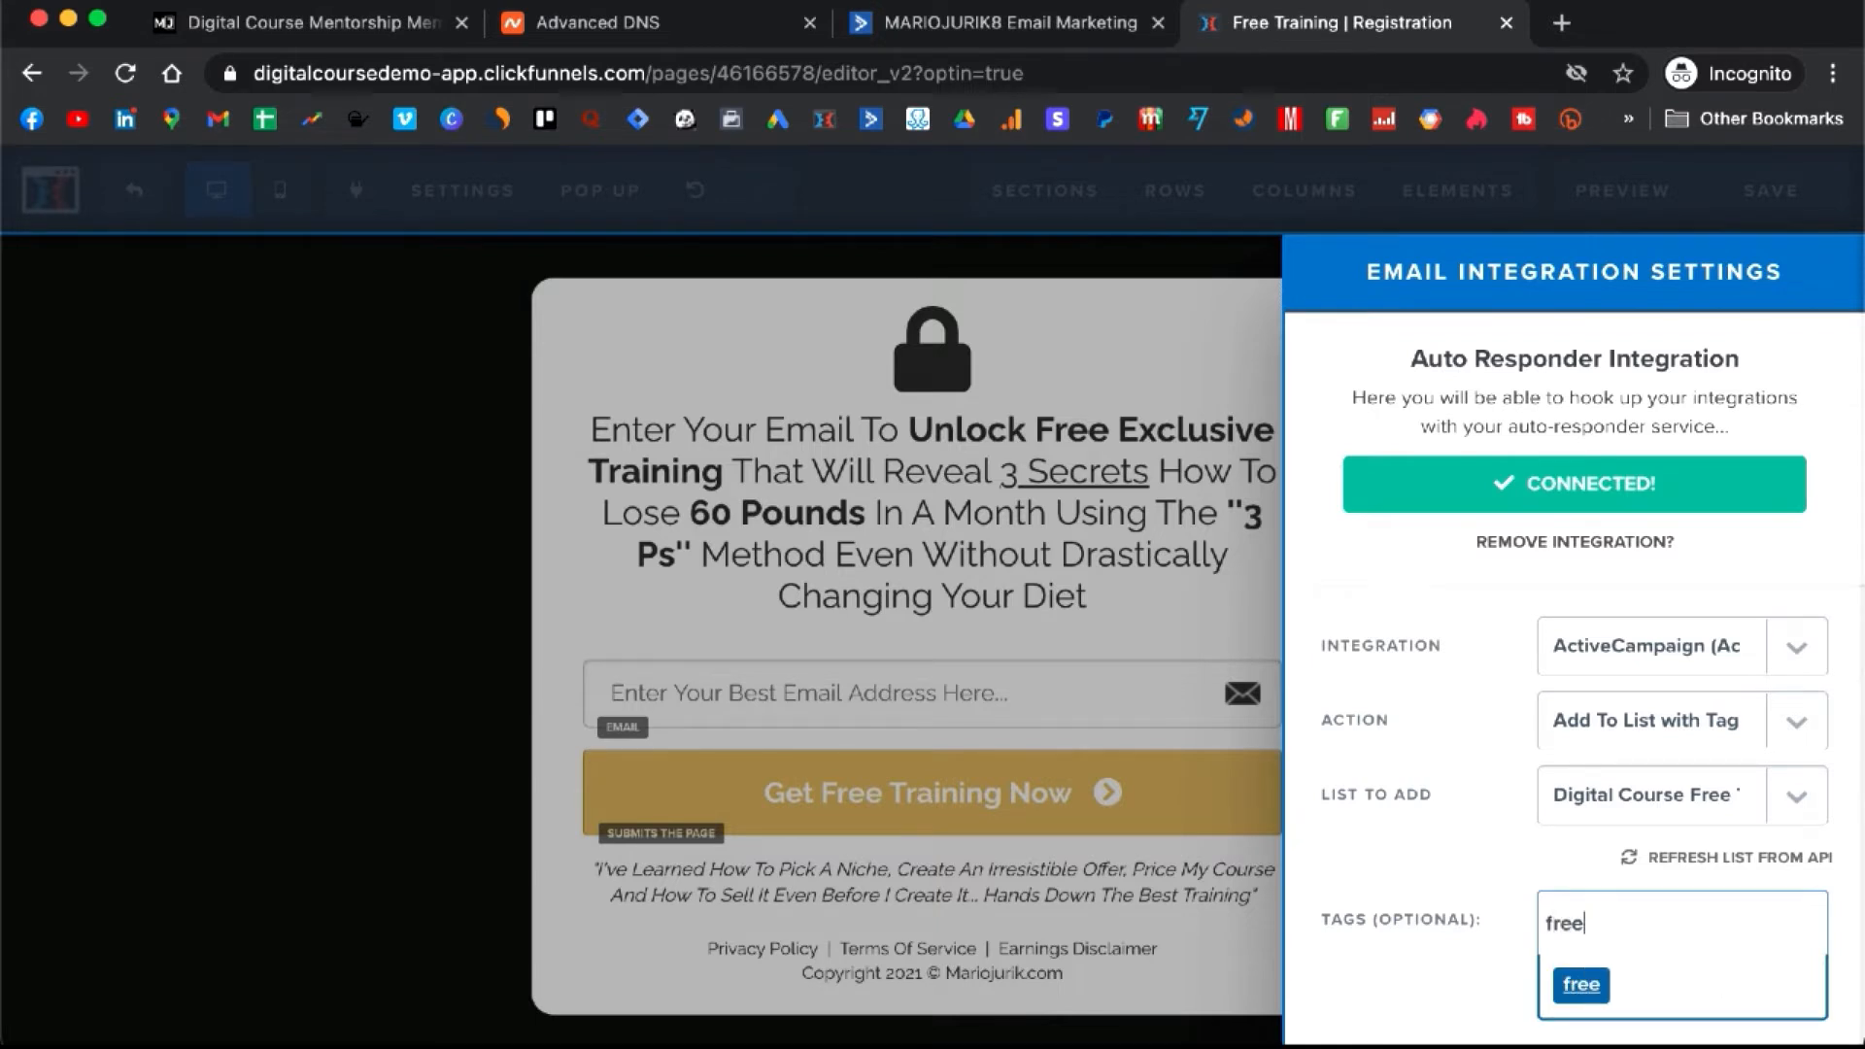
pyautogui.write('_trai')
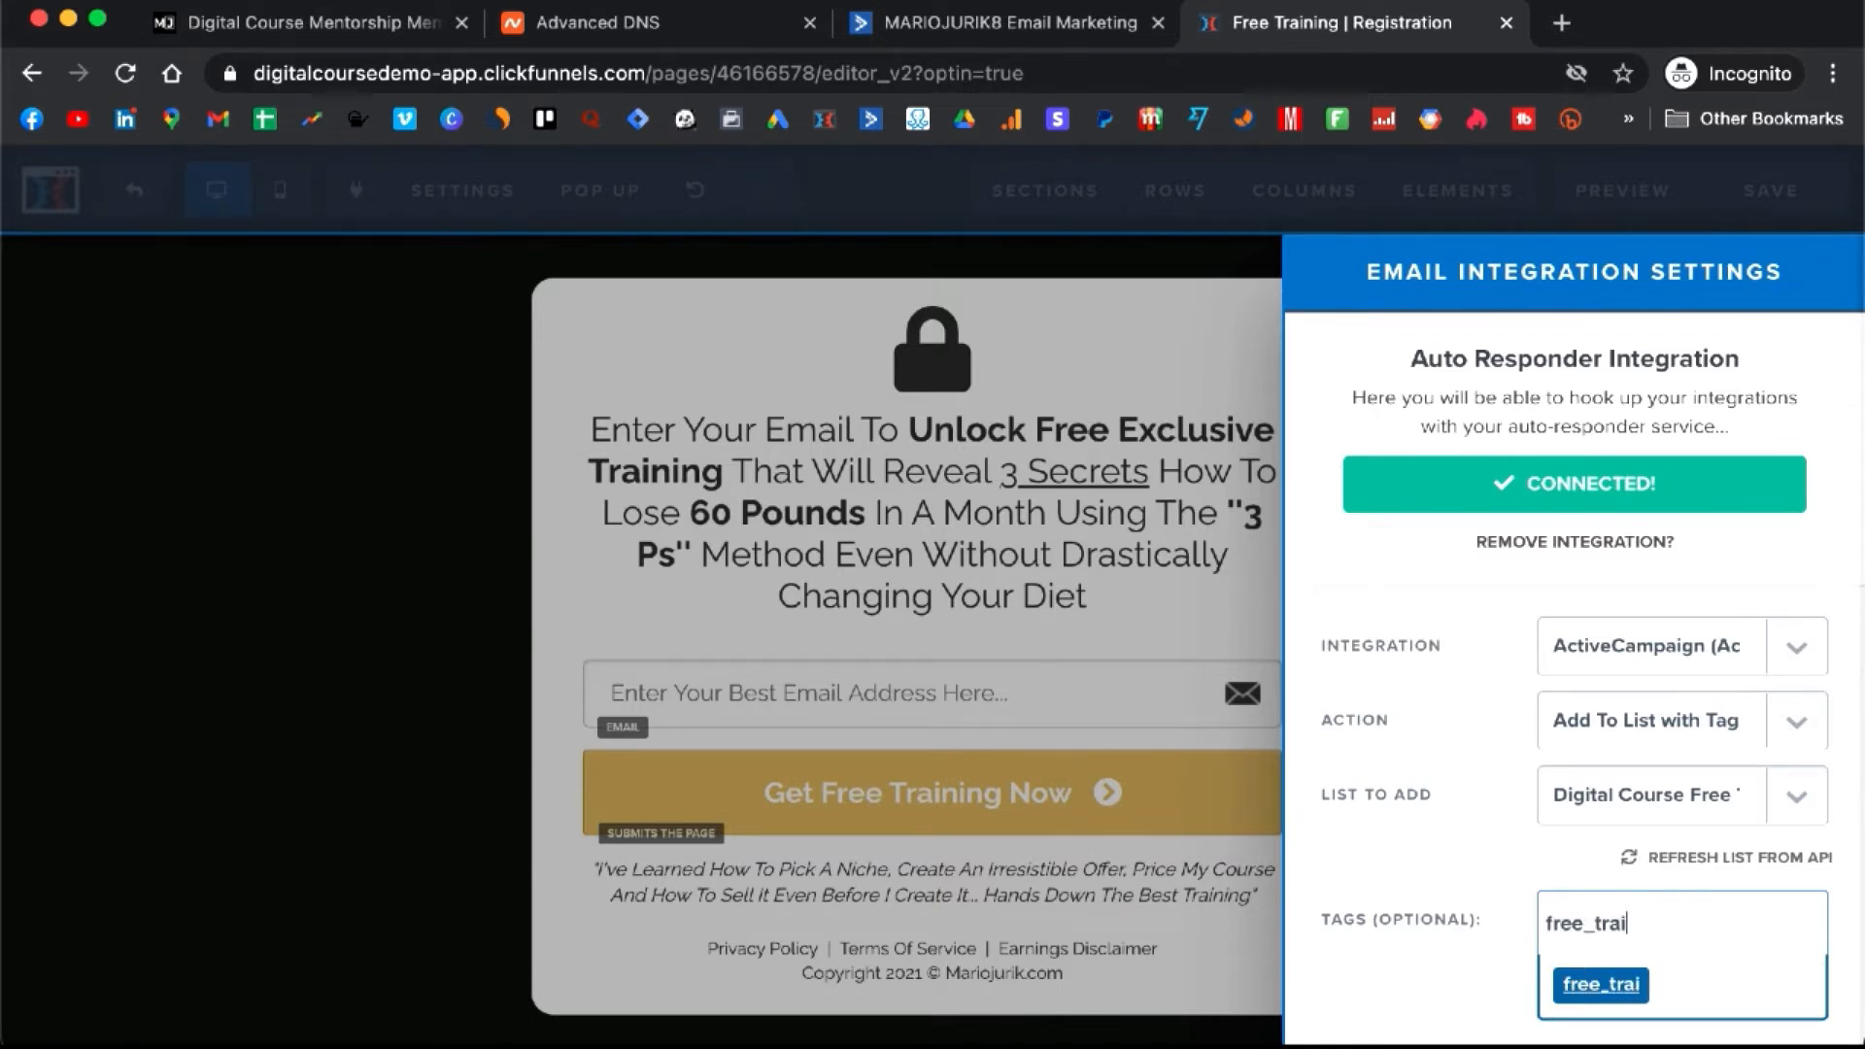
pyautogui.write('ning')
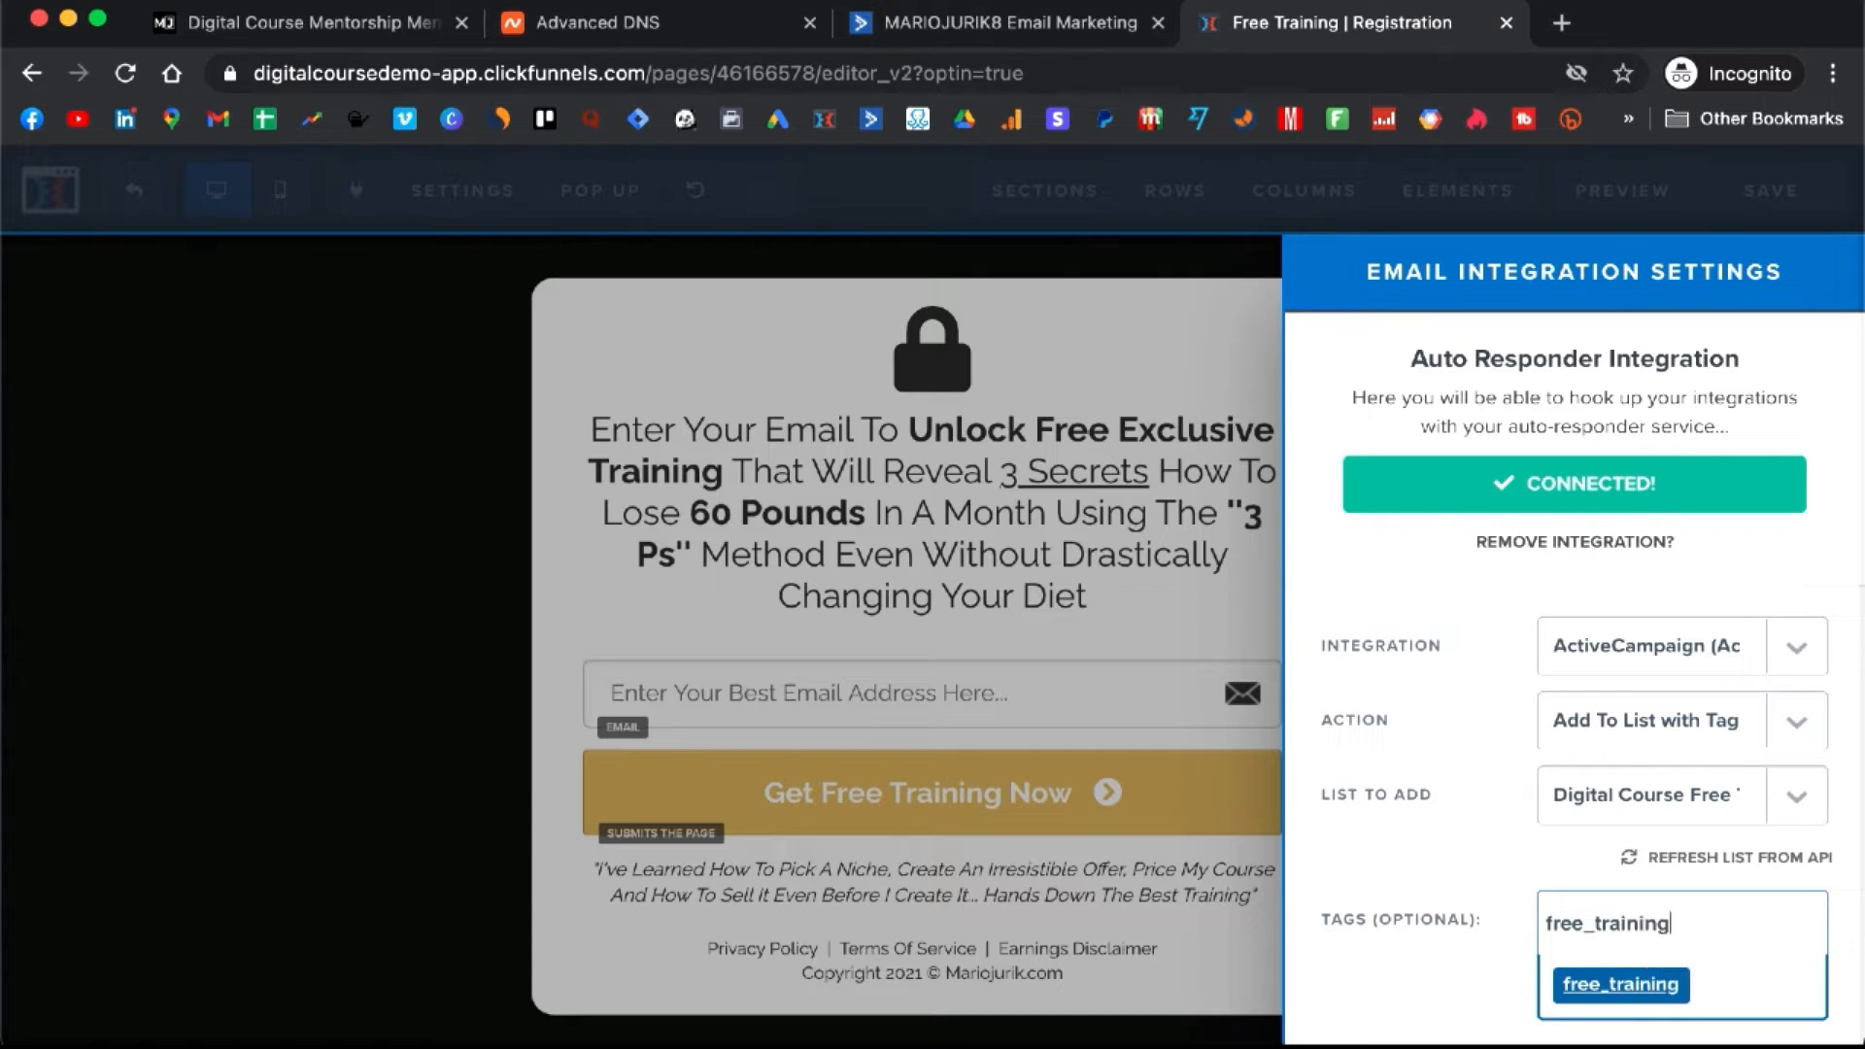
pyautogui.write('_registered')
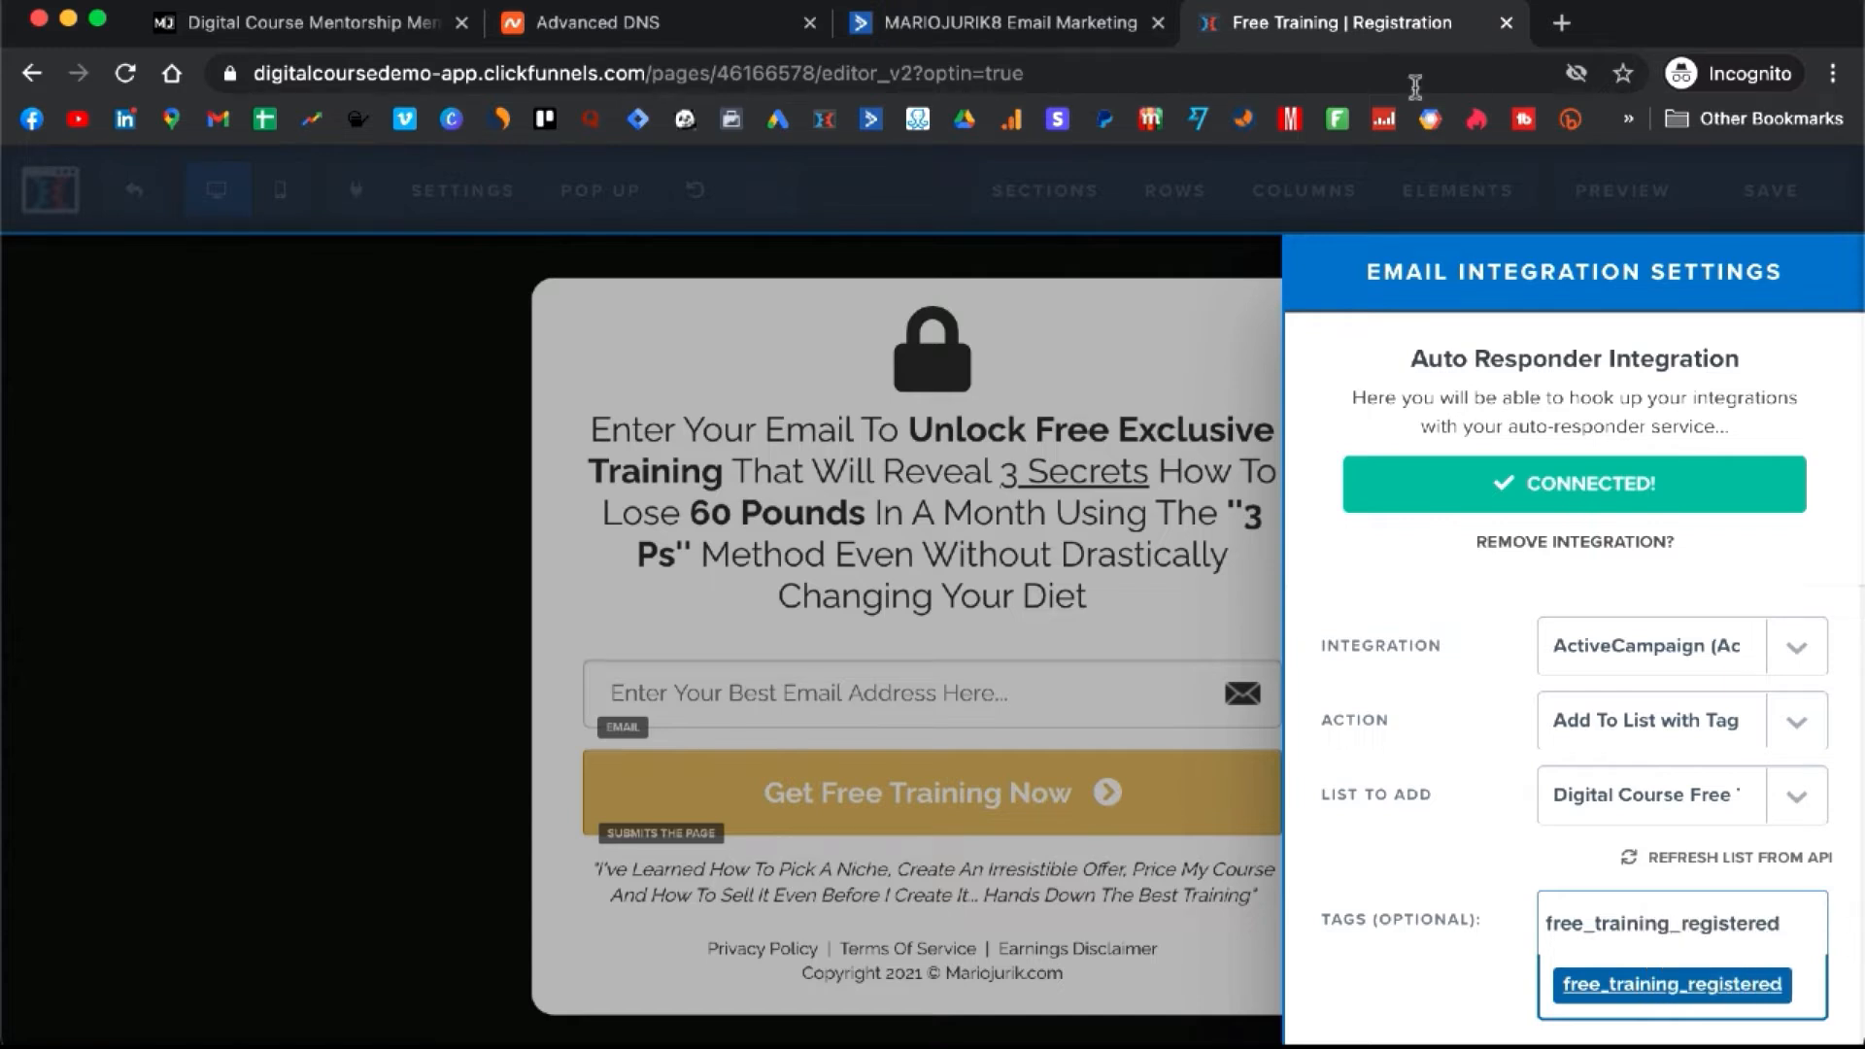
pyautogui.click(1594, 930)
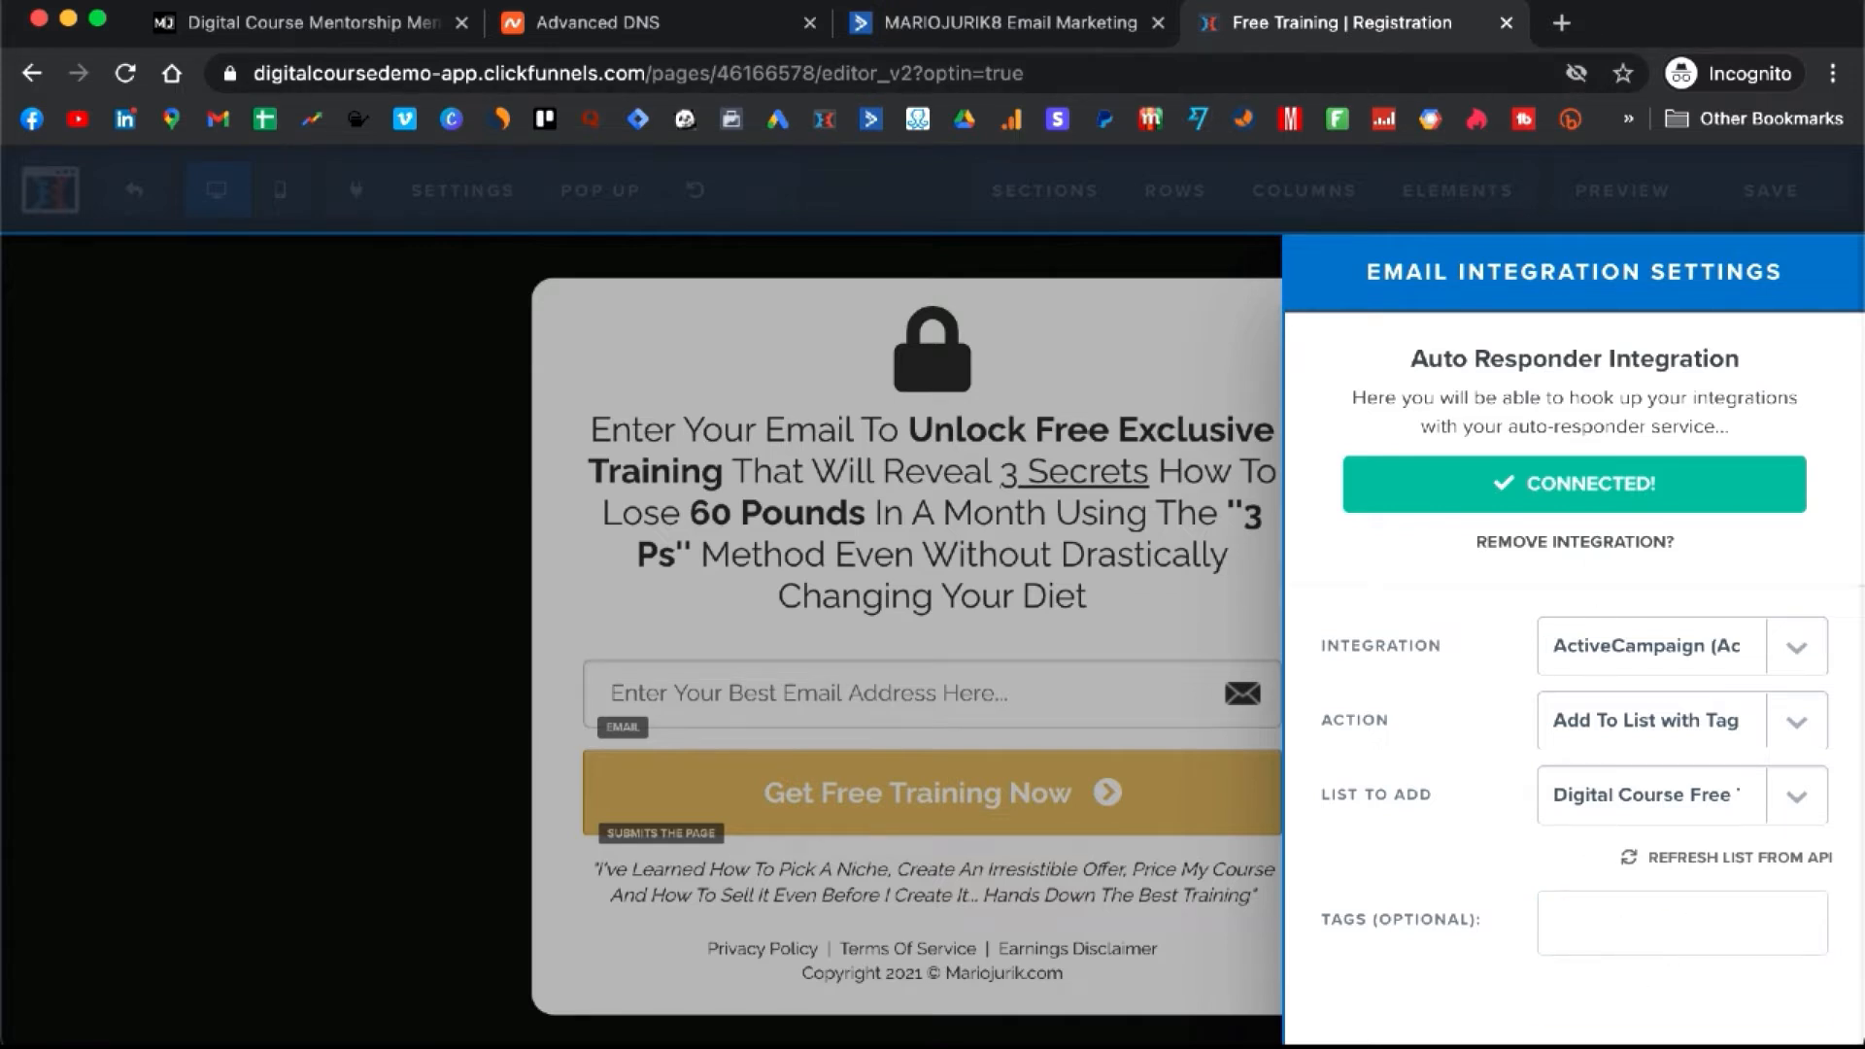
pyautogui.write('free_trainin')
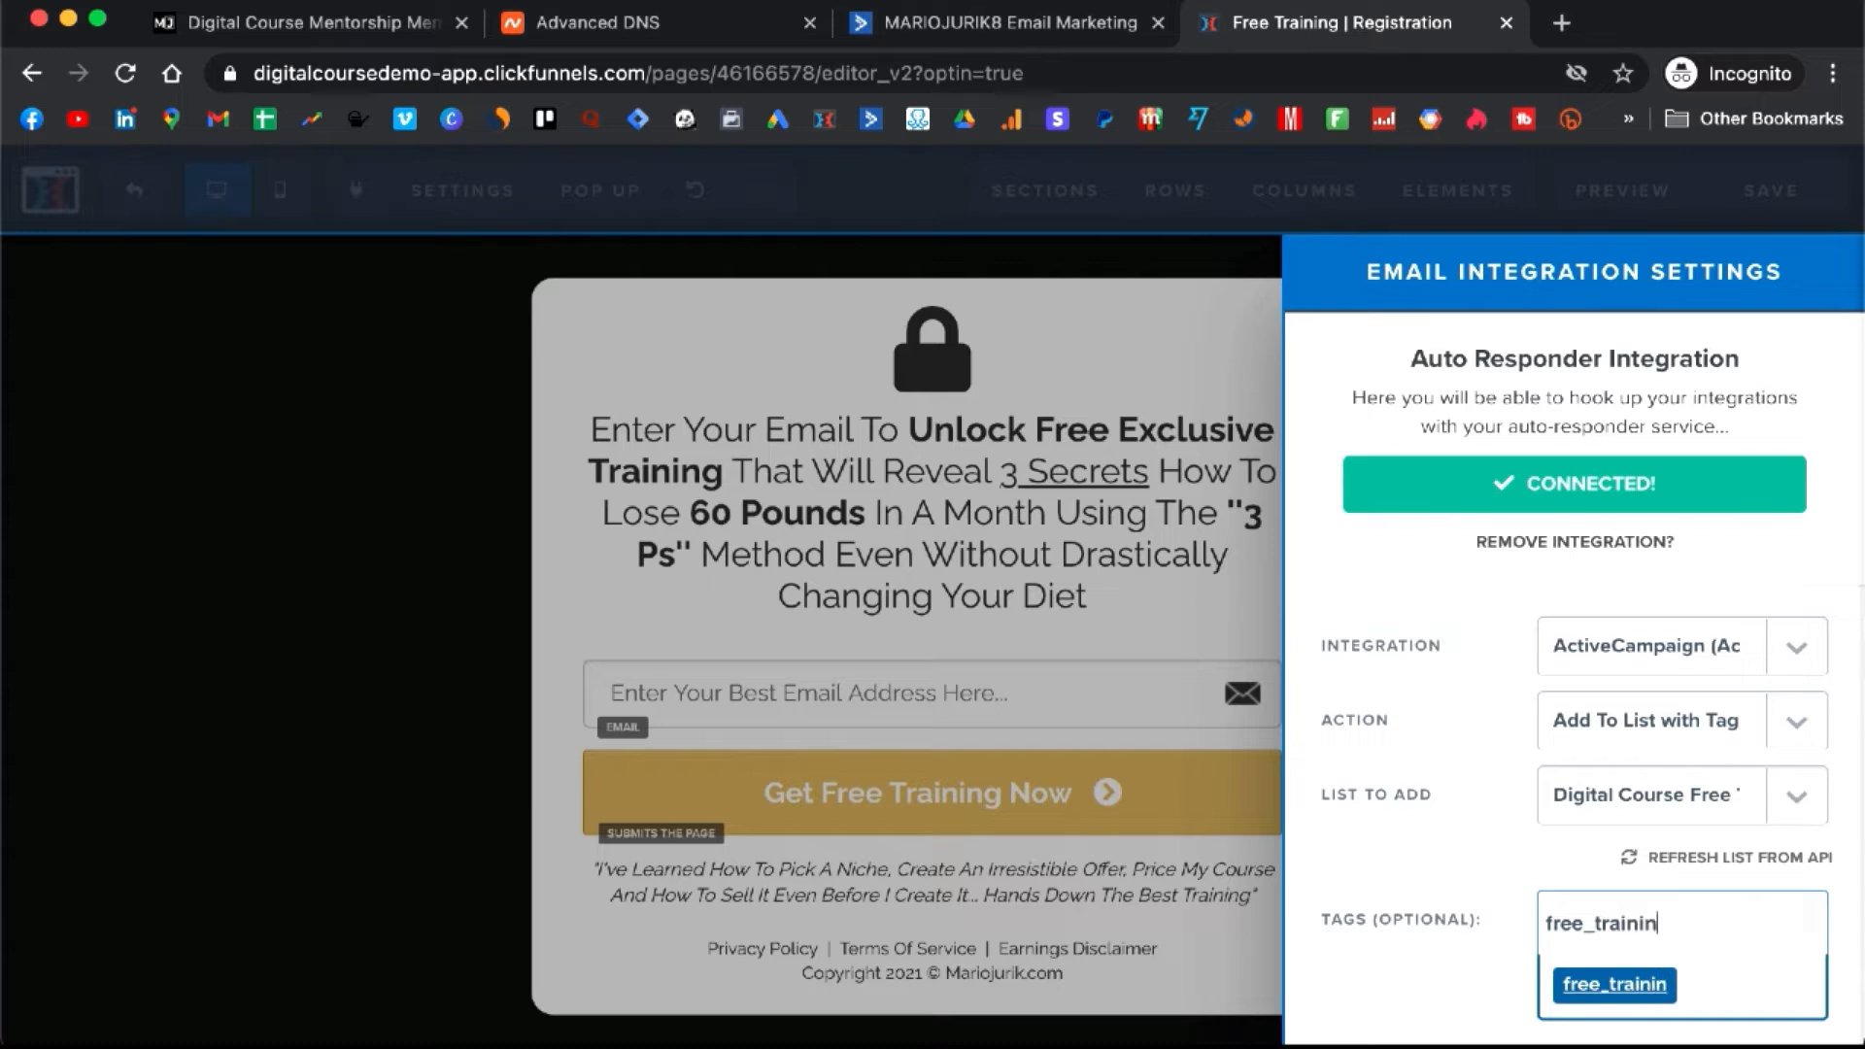
pyautogui.write('g_registered')
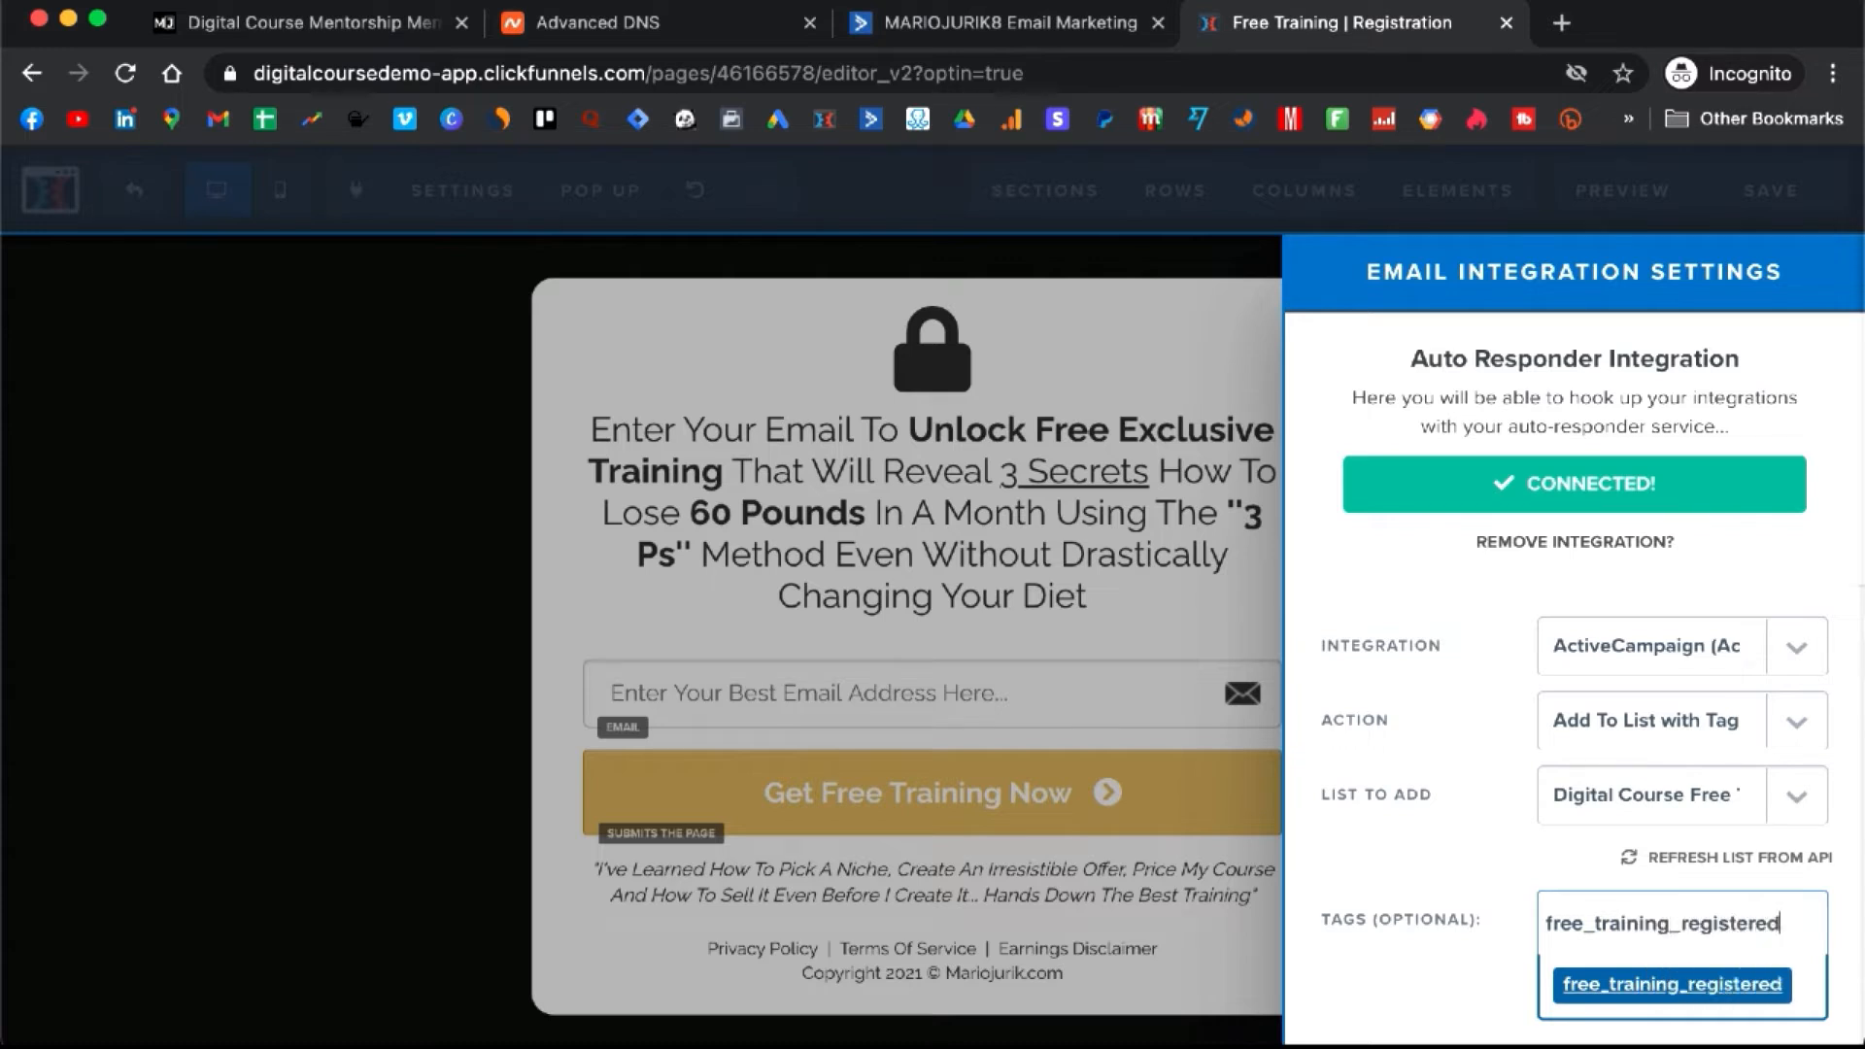
pyautogui.click(1636, 999)
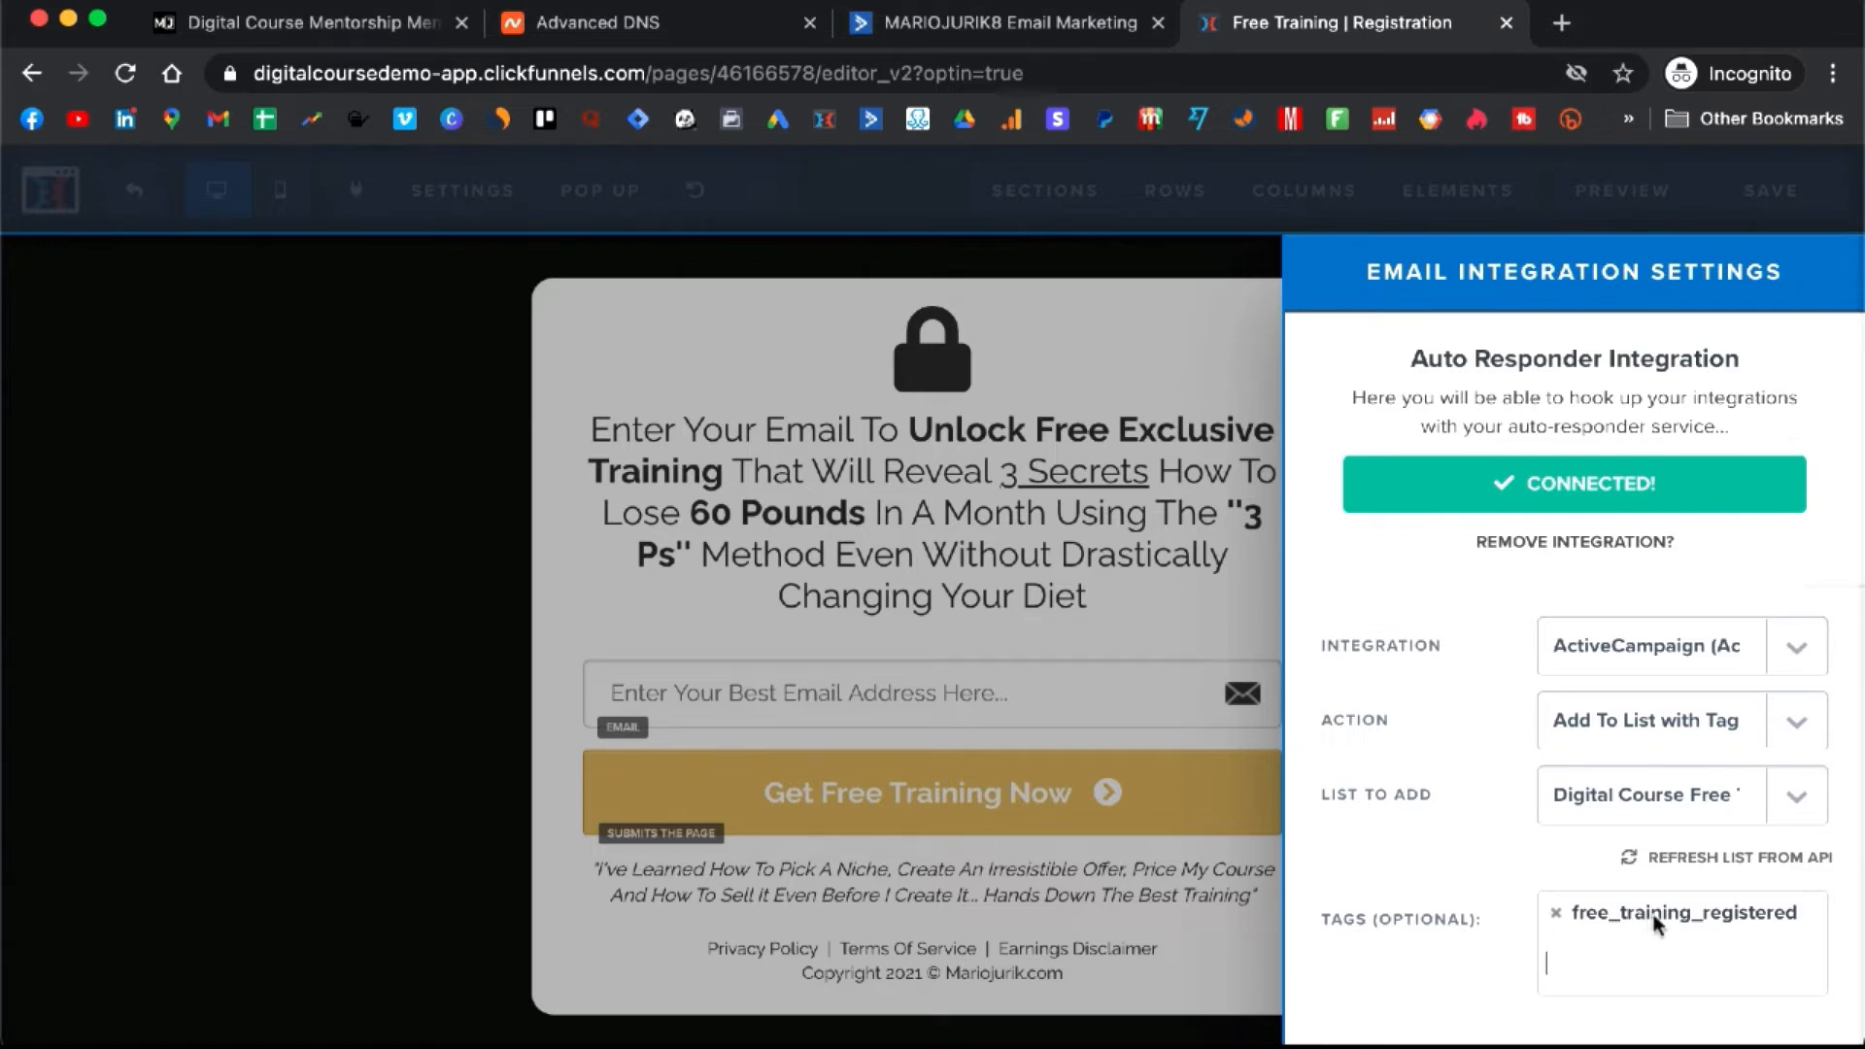
# - Check the ActiveCampaign automation trigger's full tag name without changing it
pyautogui.click(952, 24)
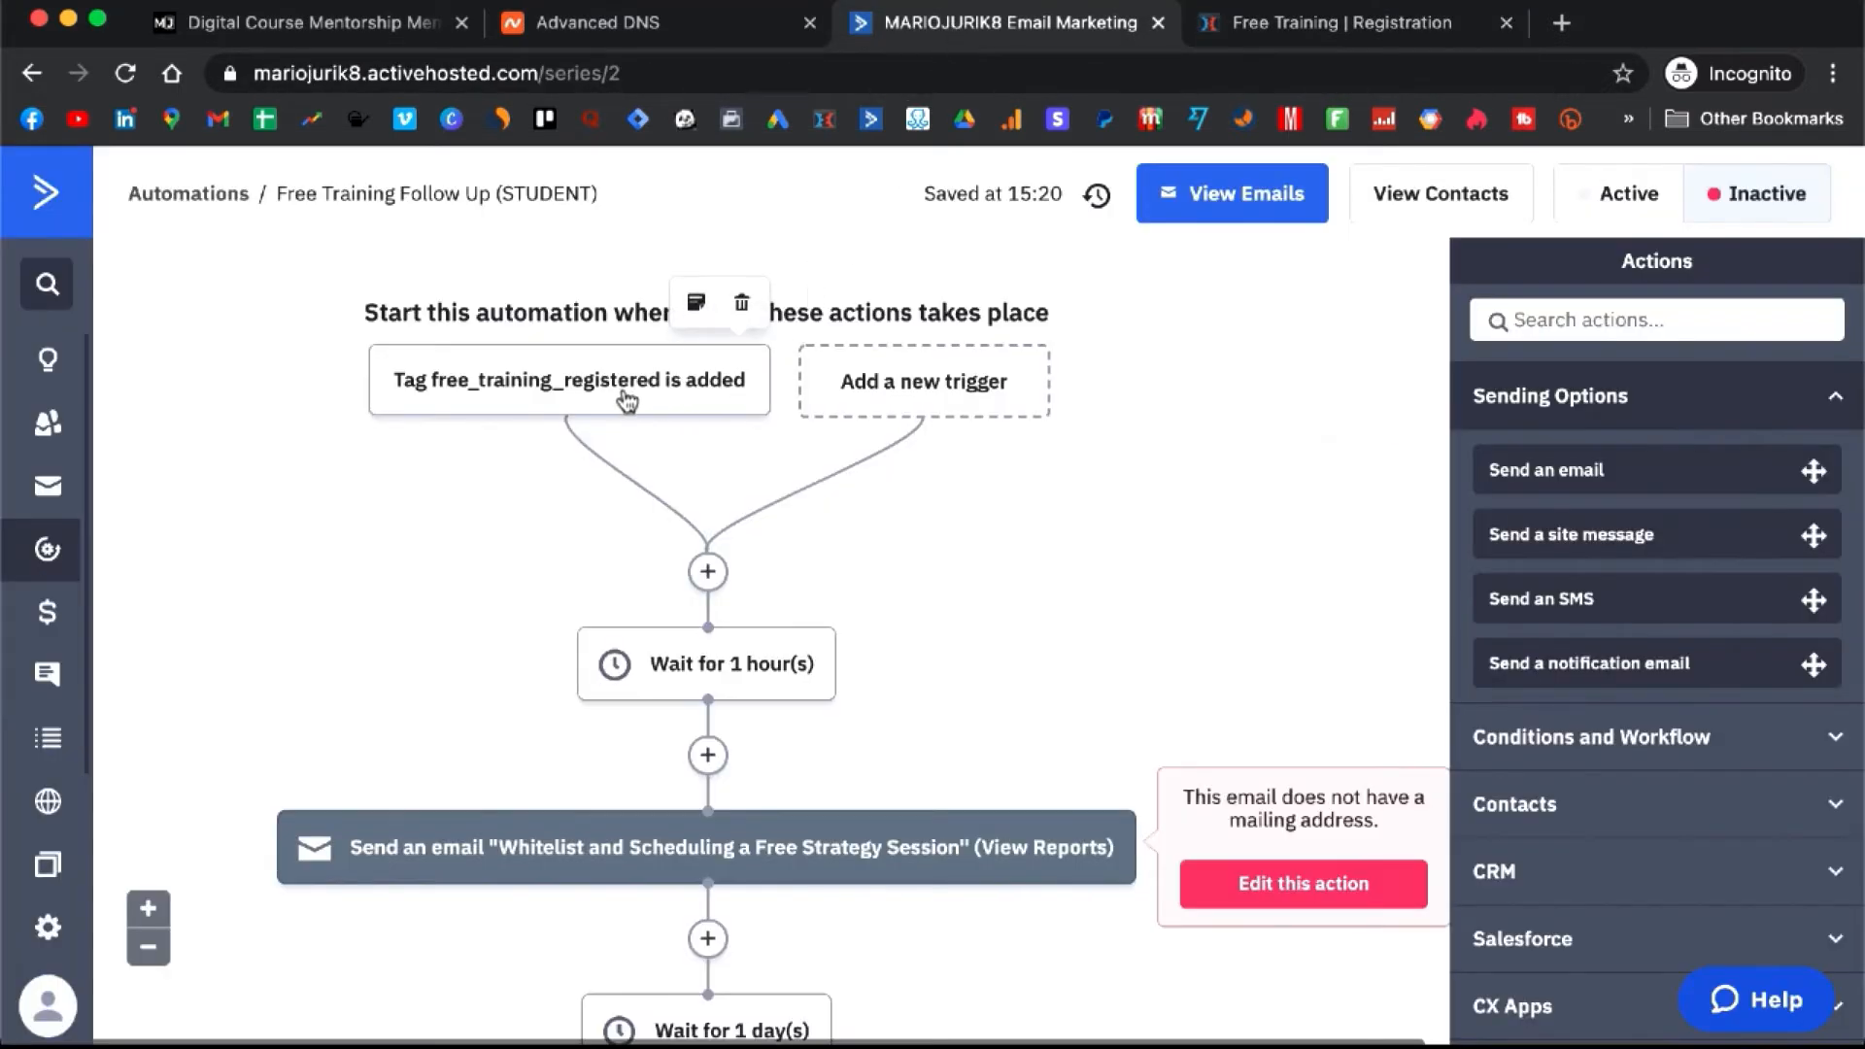
pyautogui.moveTo(666, 388); pyautogui.dragTo(583, 394)
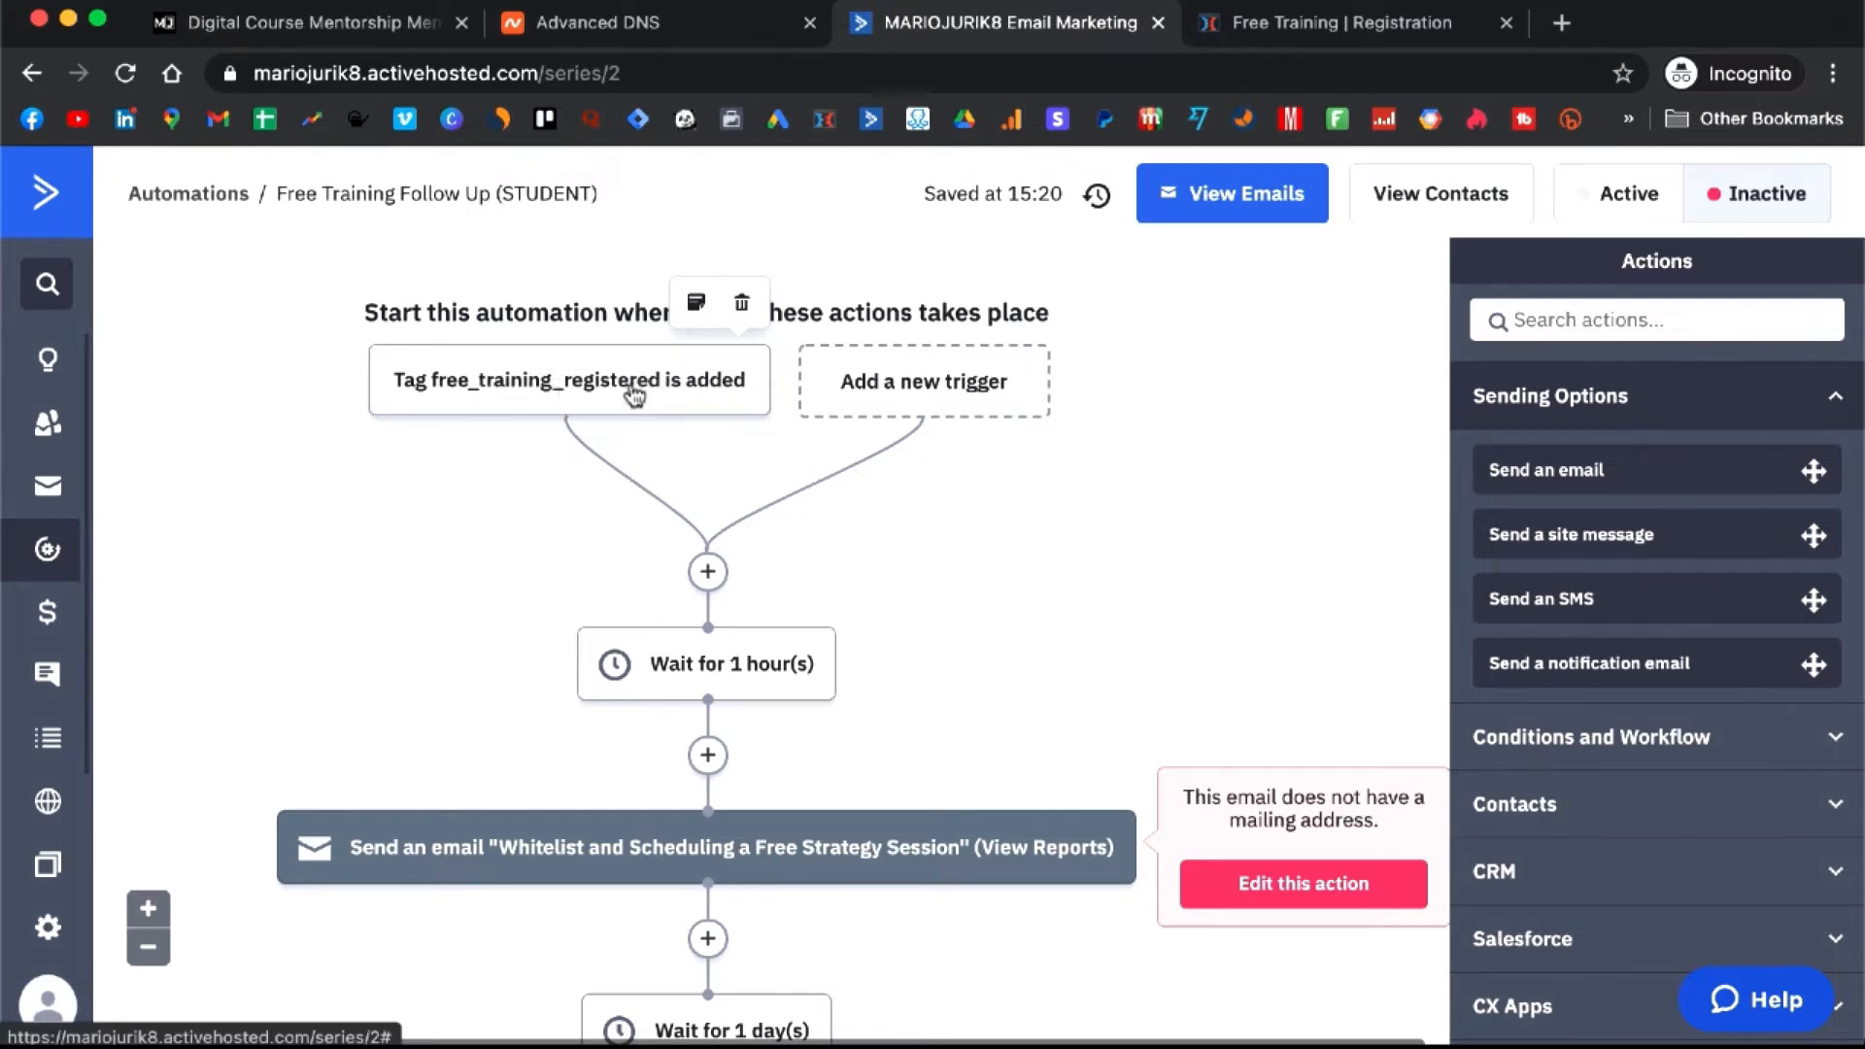
pyautogui.click(619, 379)
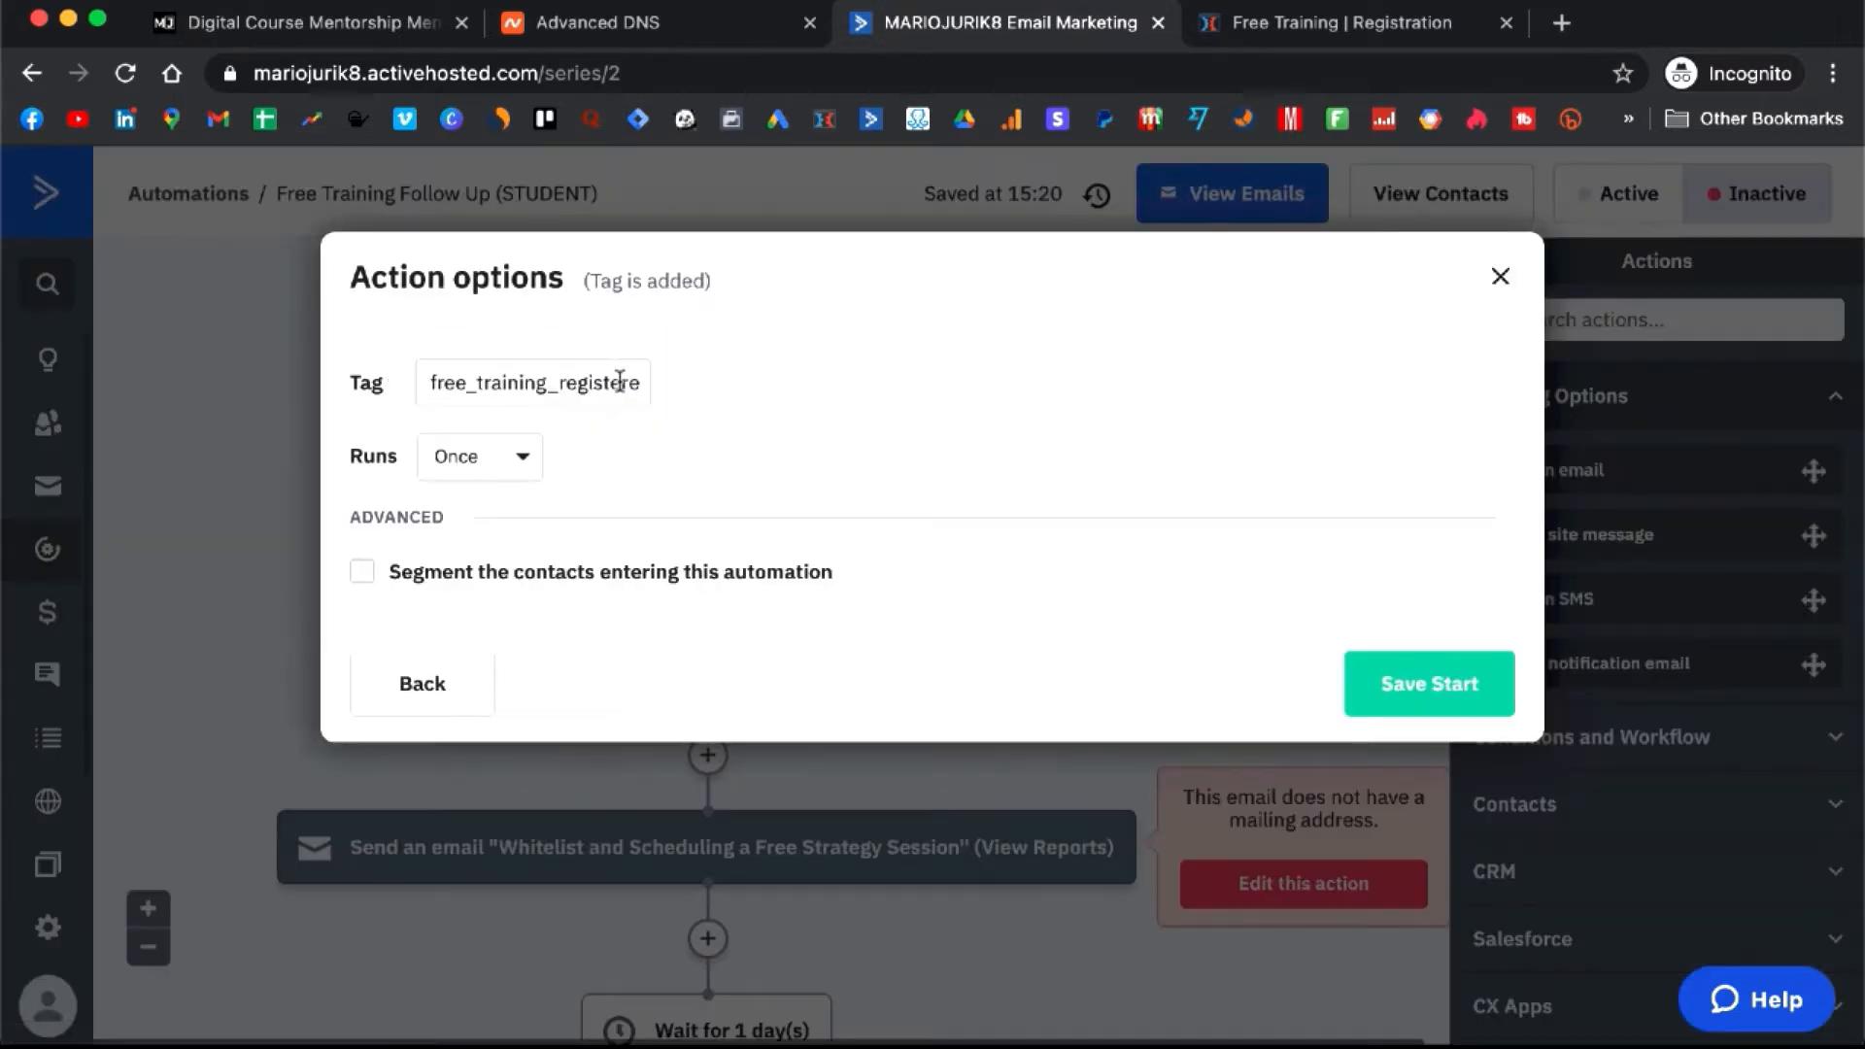
pyautogui.click(595, 382)
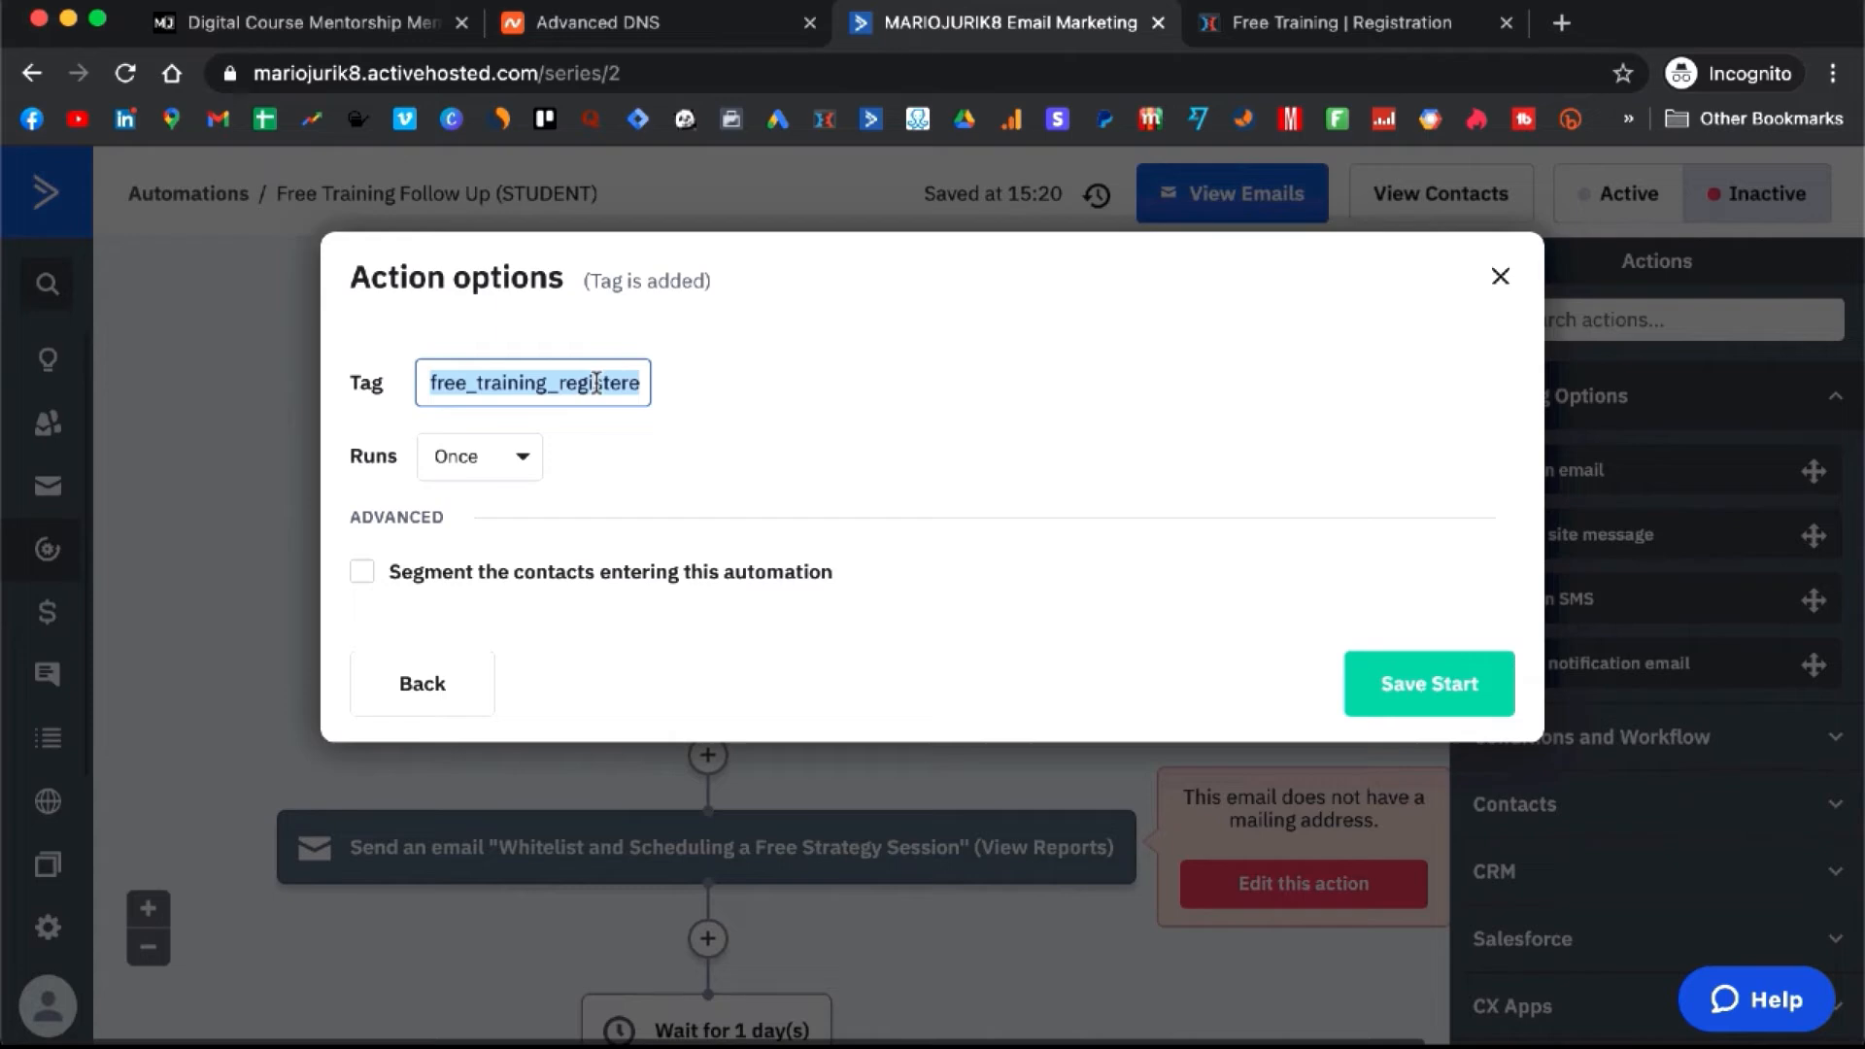
pyautogui.click(1491, 276)
# - Re-add the free_training_registered tag, close the integration settings and save the Registration page
pyautogui.click(1255, 21)
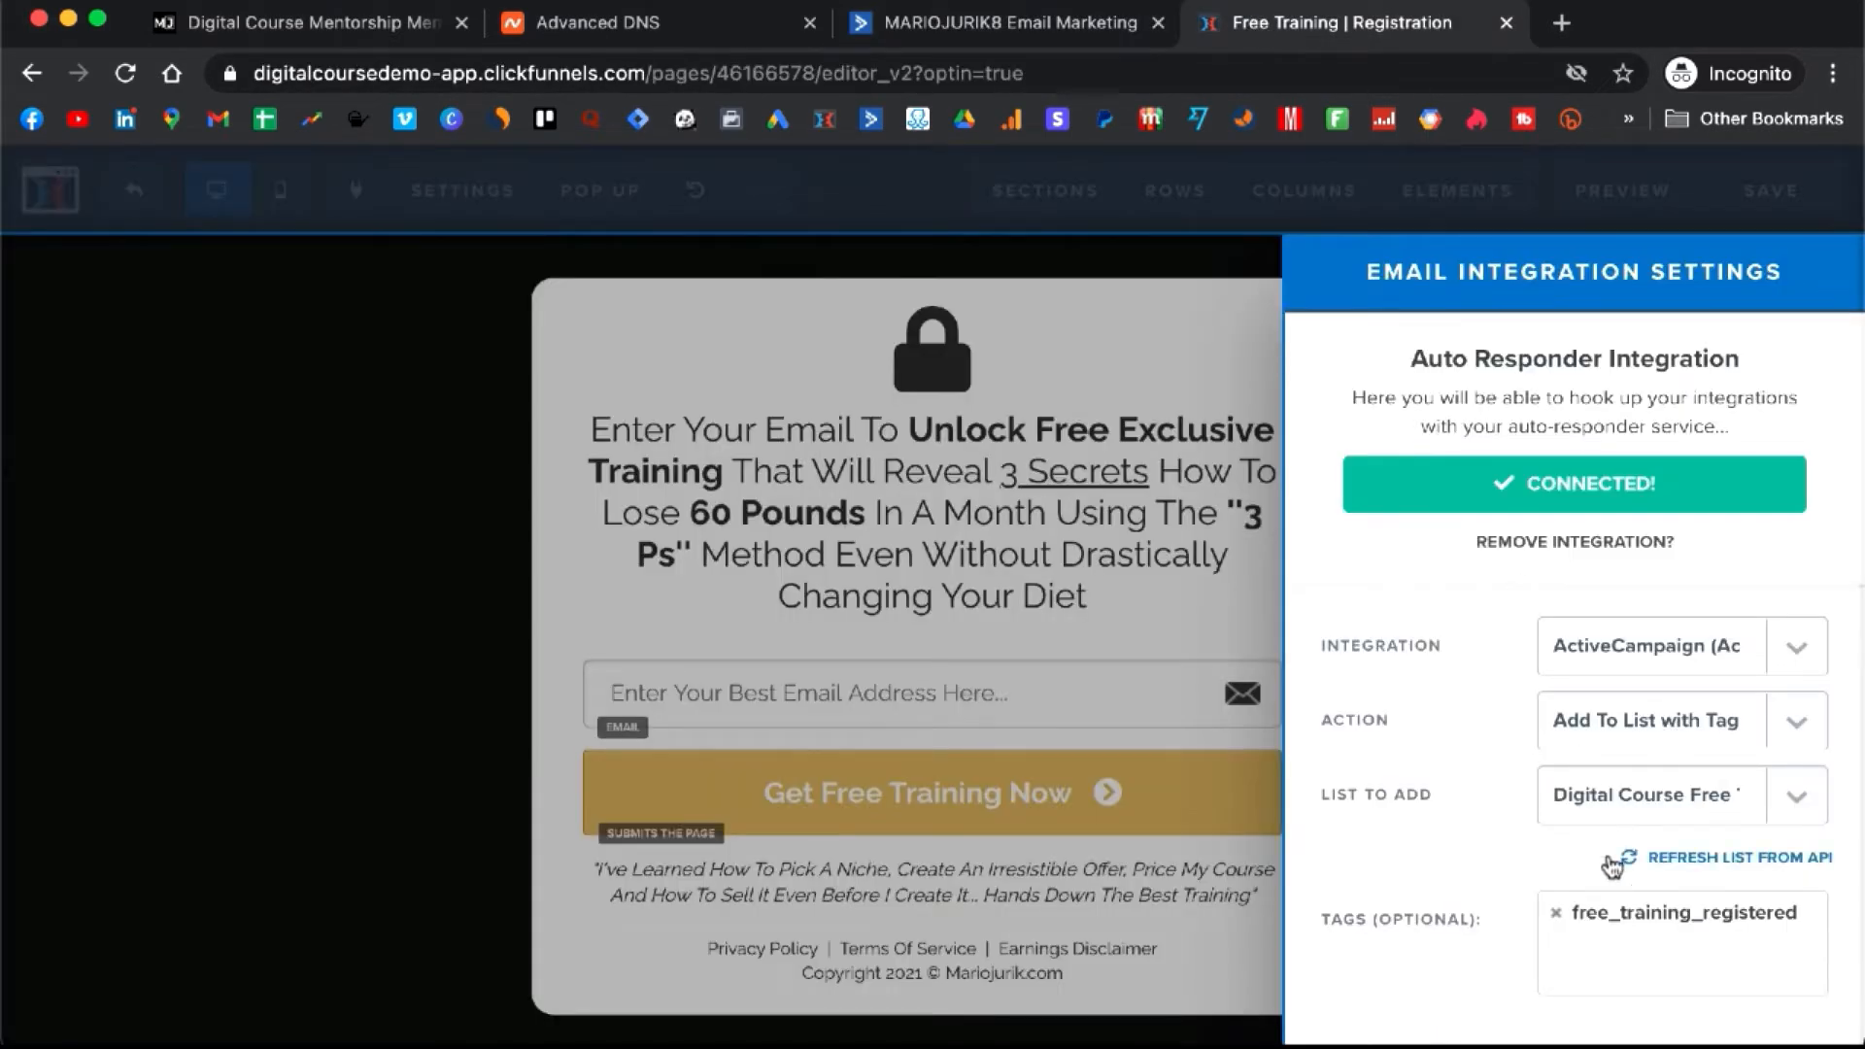
pyautogui.click(1568, 911)
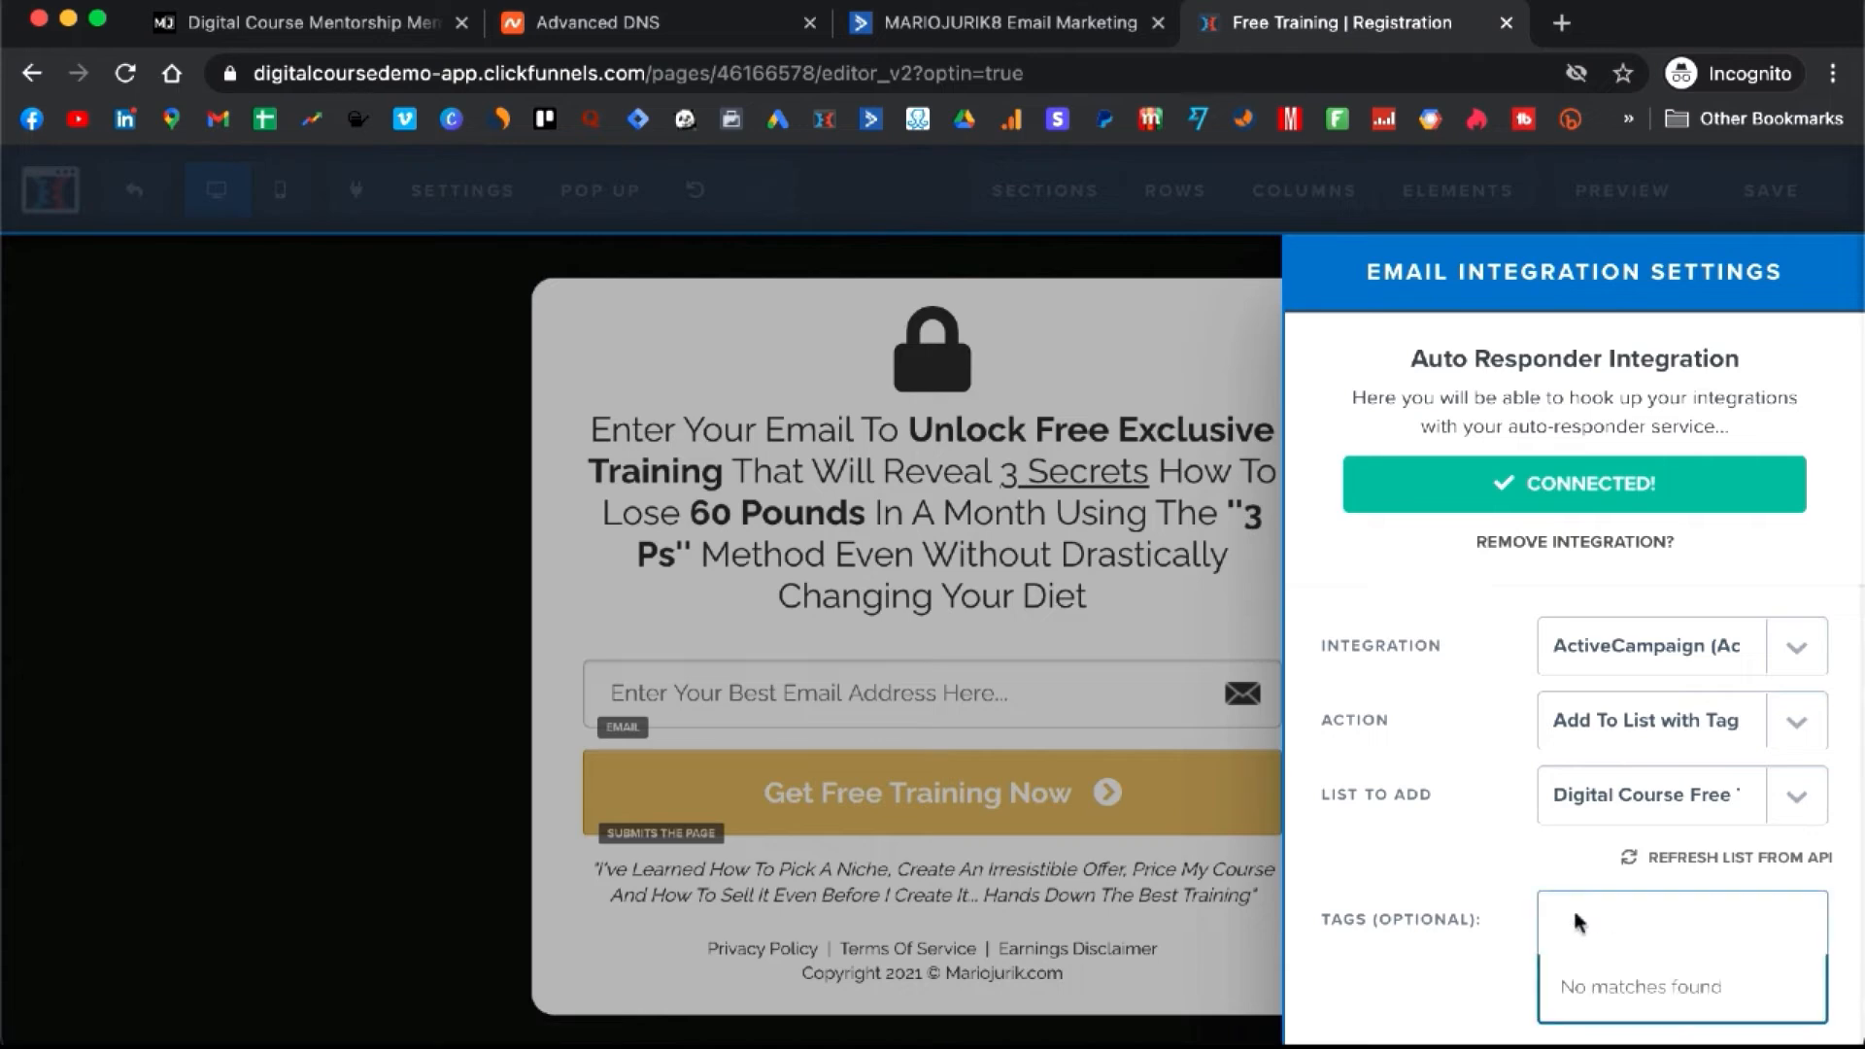
pyautogui.write('free_training_registered')
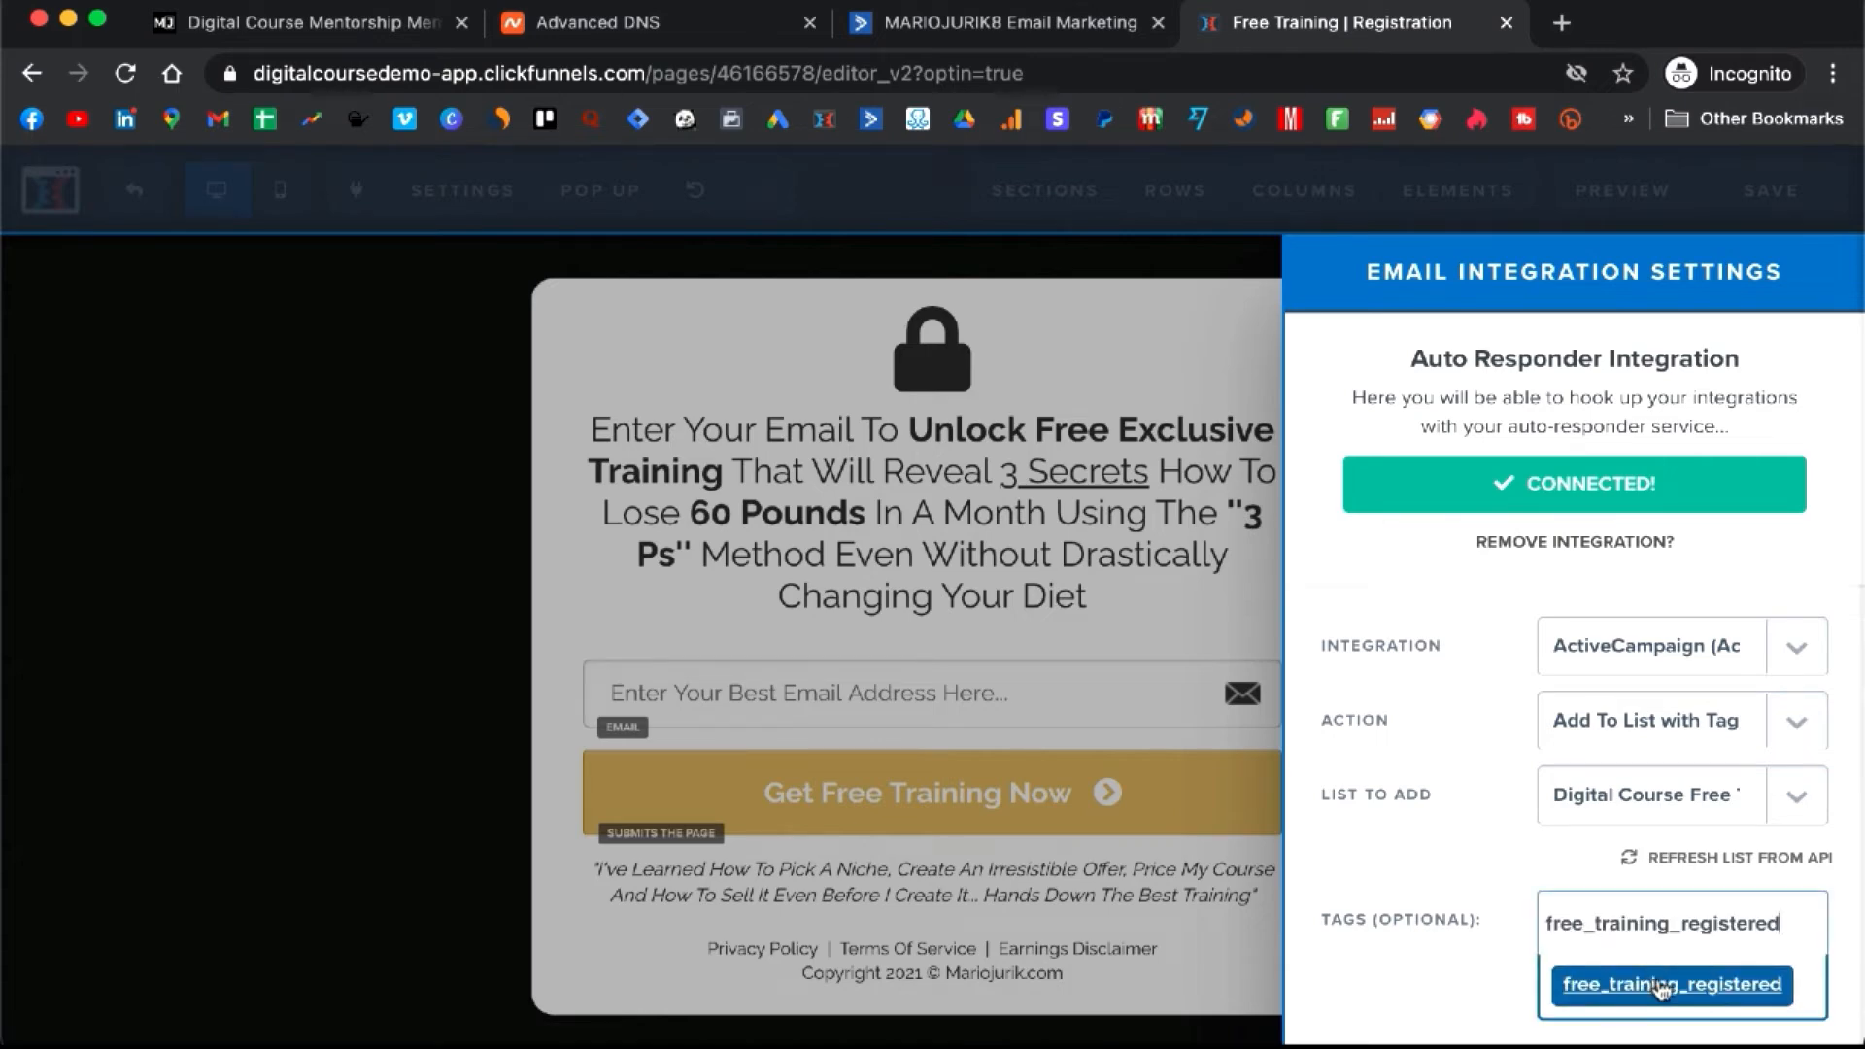
pyautogui.click(1659, 982)
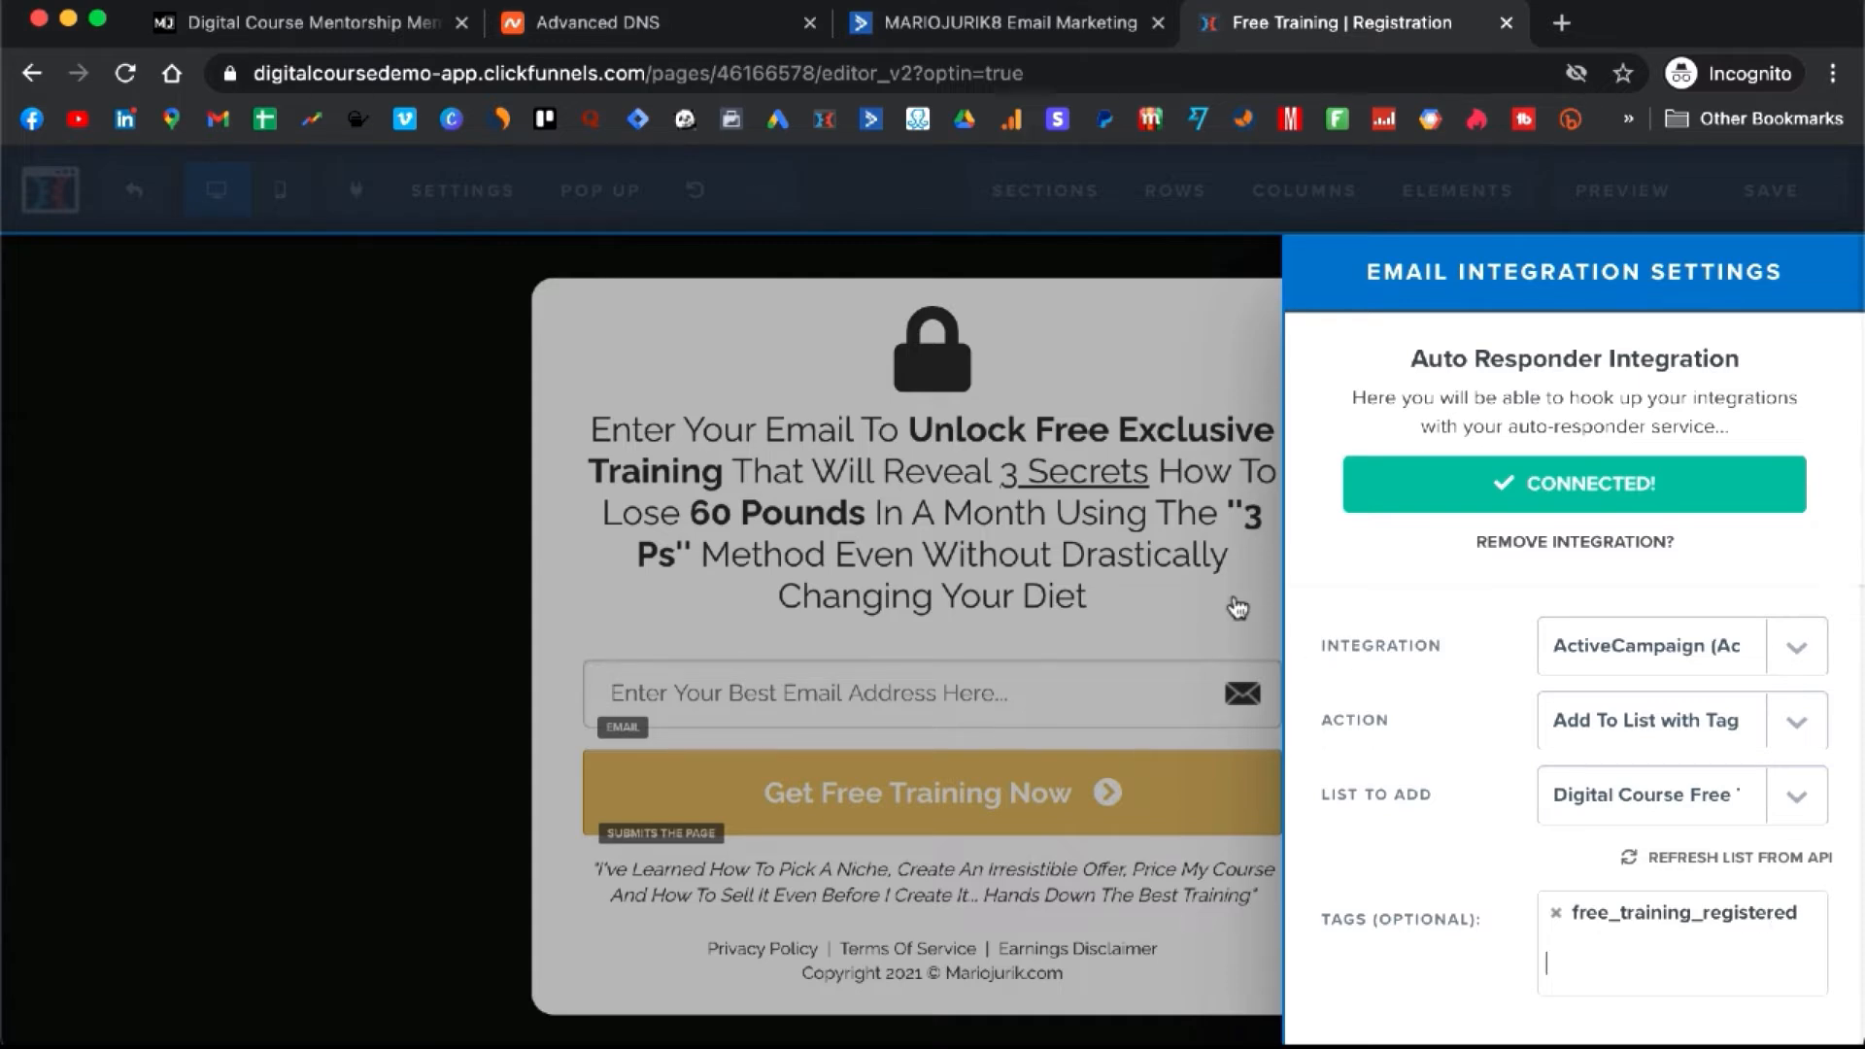
pyautogui.click(1108, 583)
pyautogui.click(1761, 208)
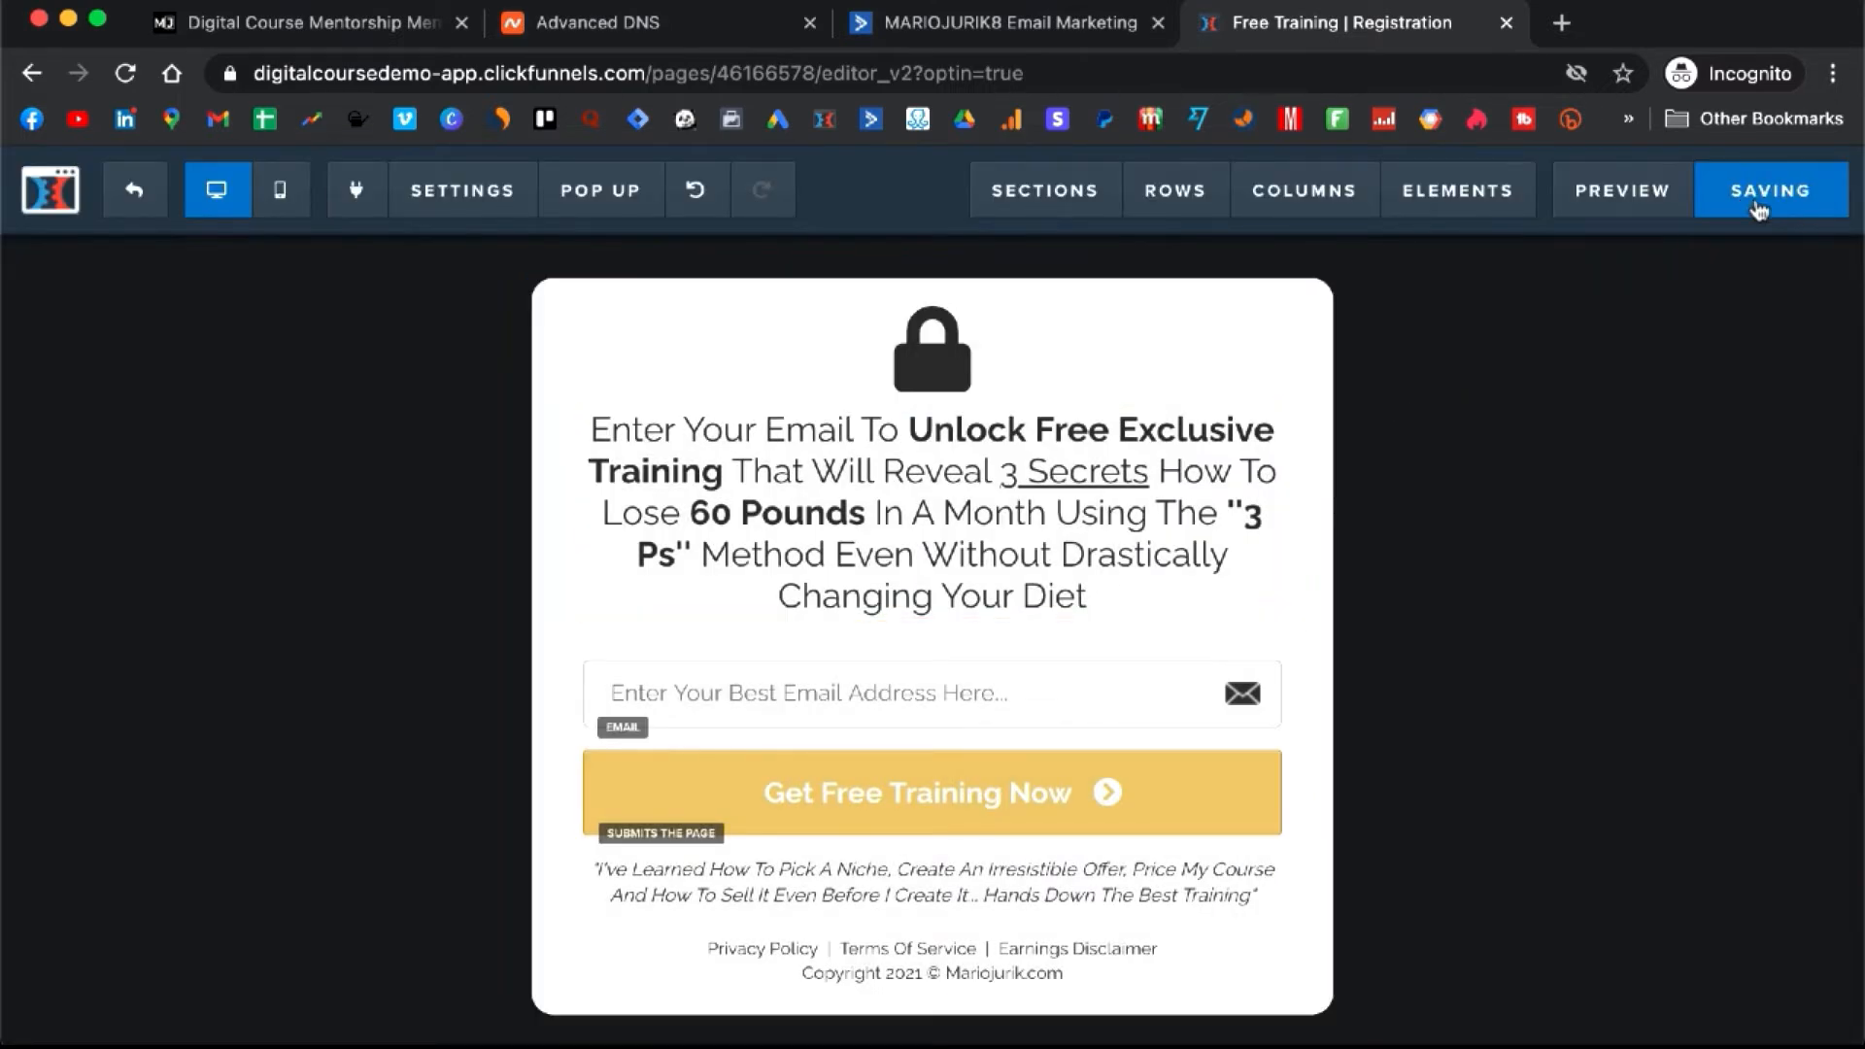
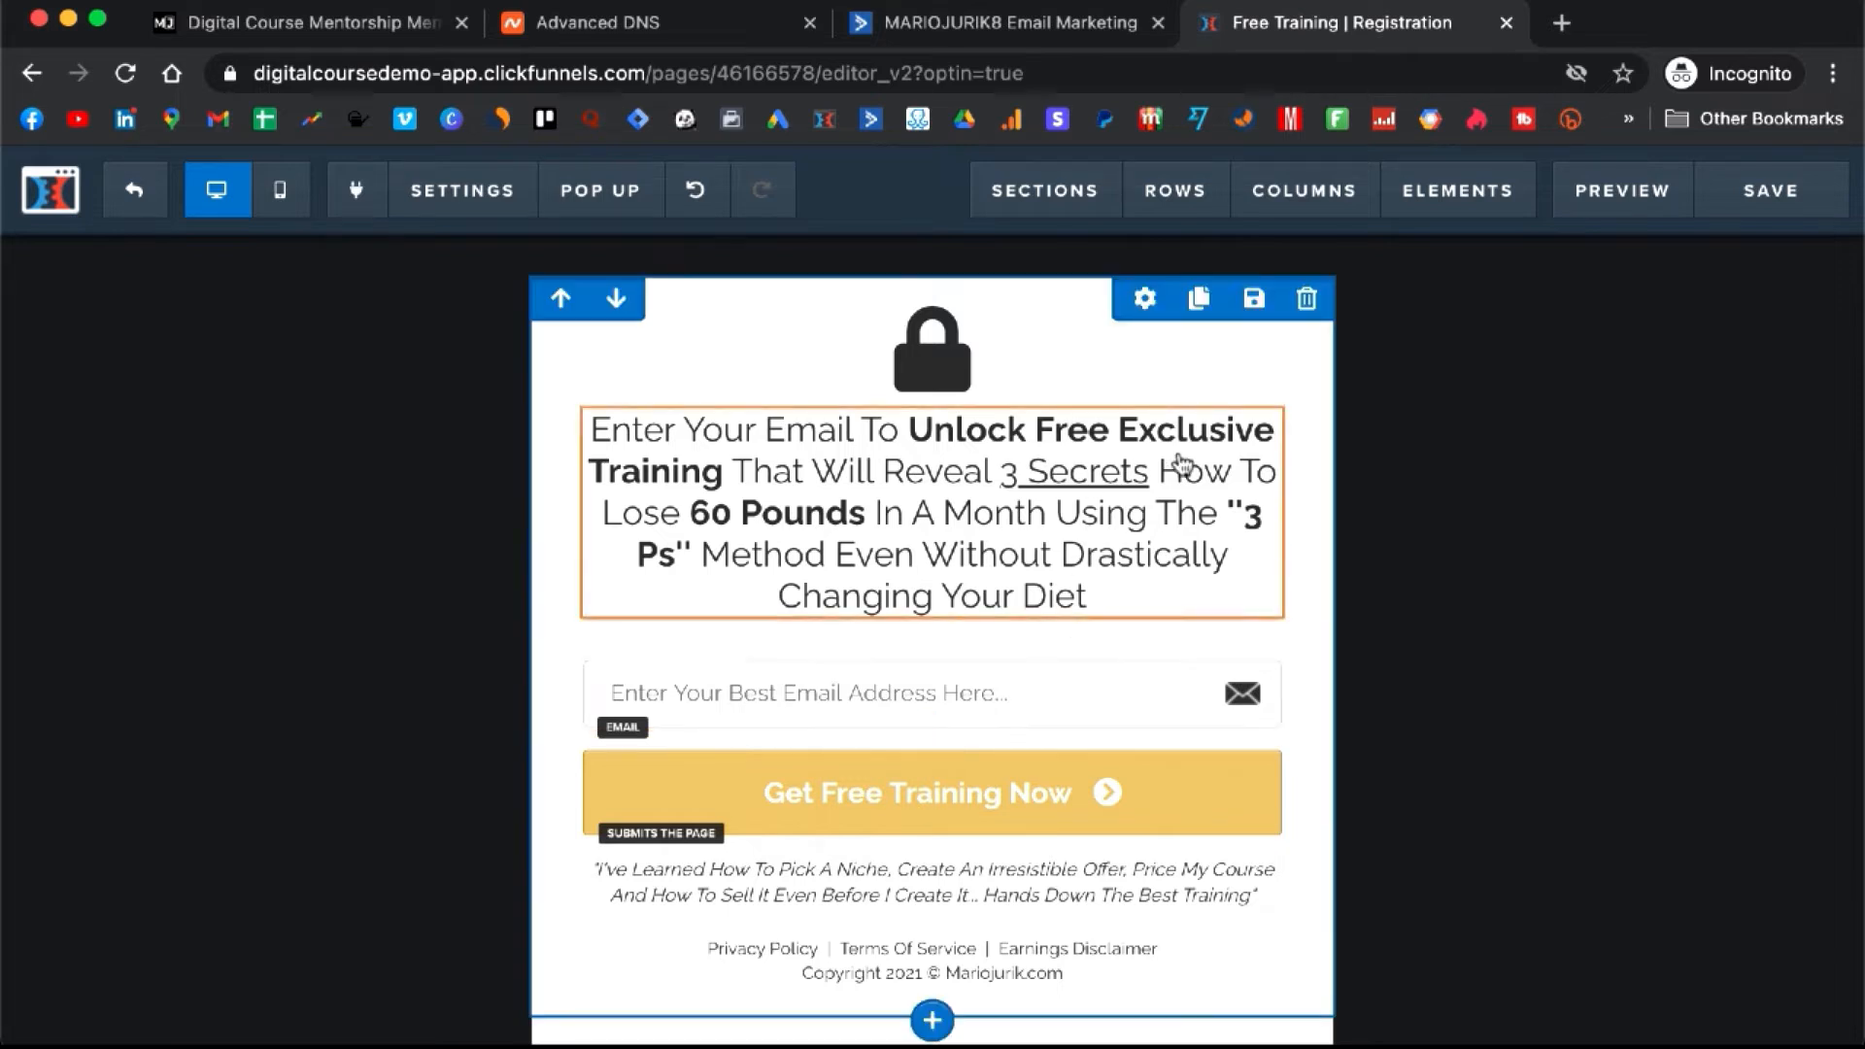
# - Switch to ActiveCampaign's Free Training Follow Up (STUDENT) automation, triggered by the free_training_registered tag
pyautogui.click(987, 27)
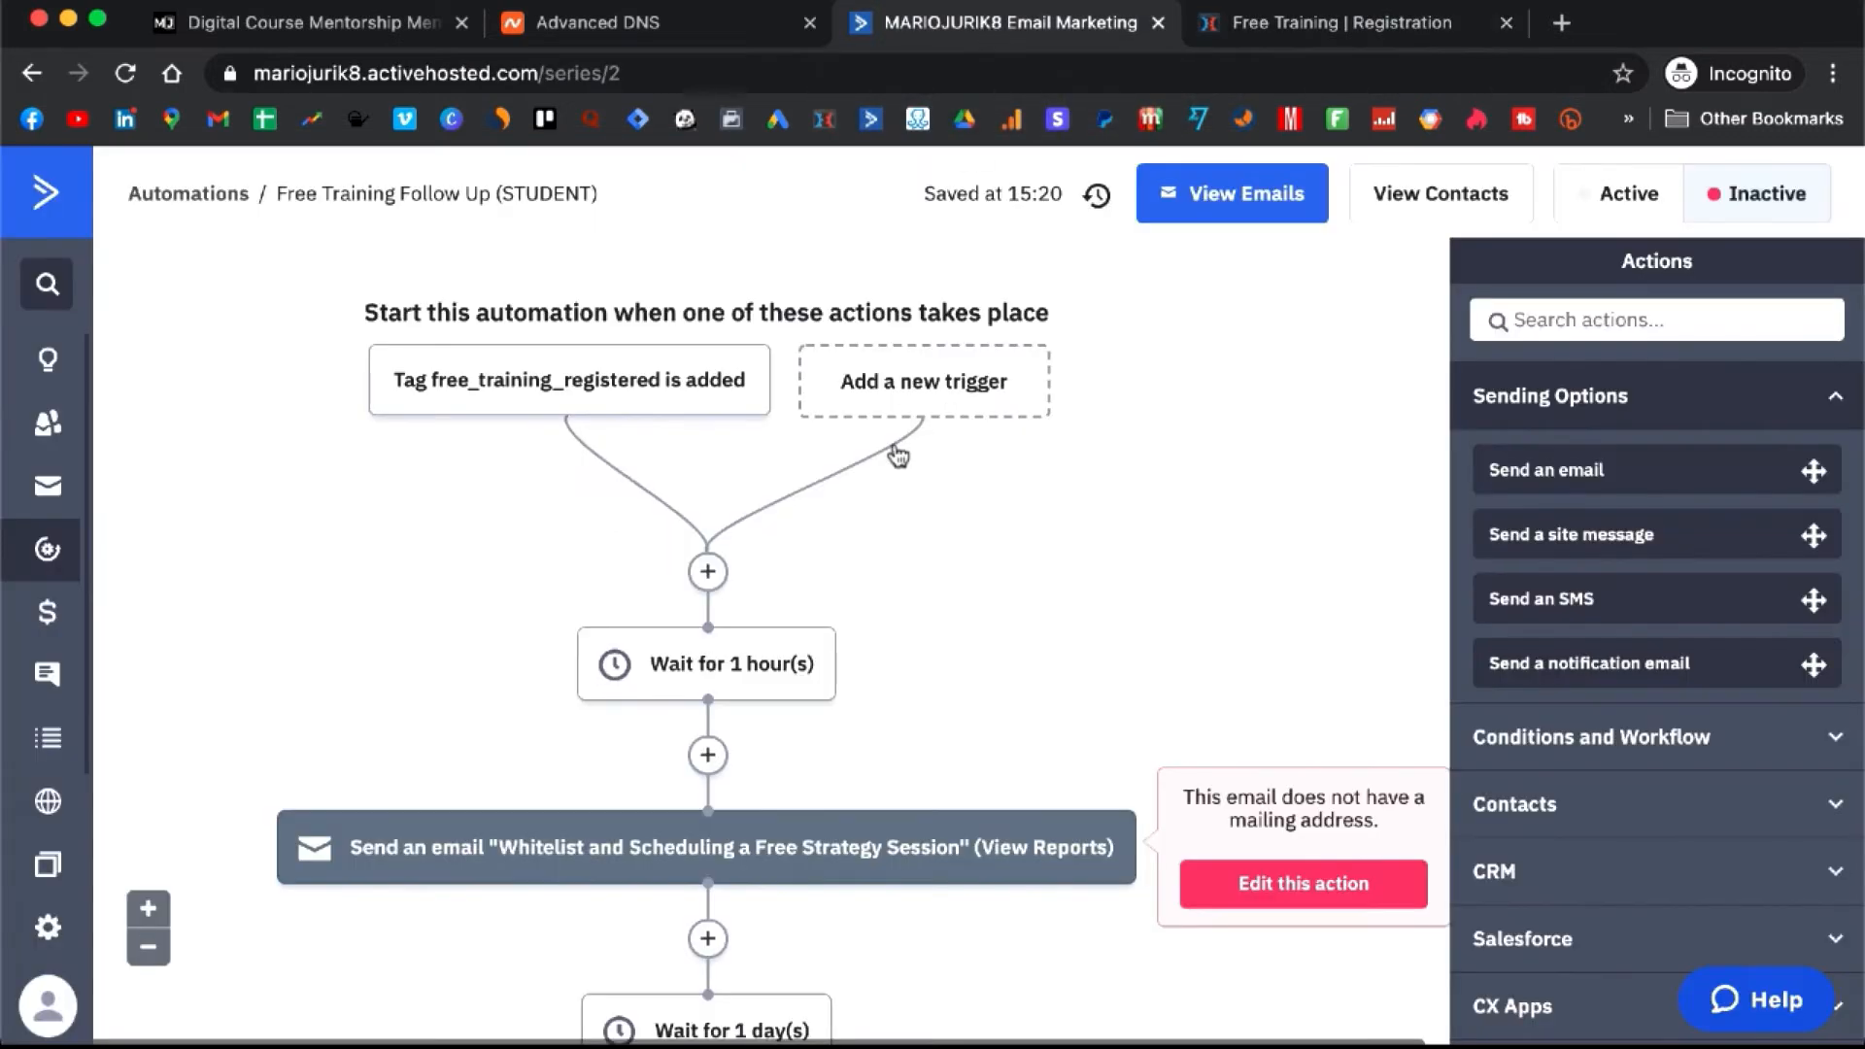
pyautogui.scroll(-3, 894, 453)
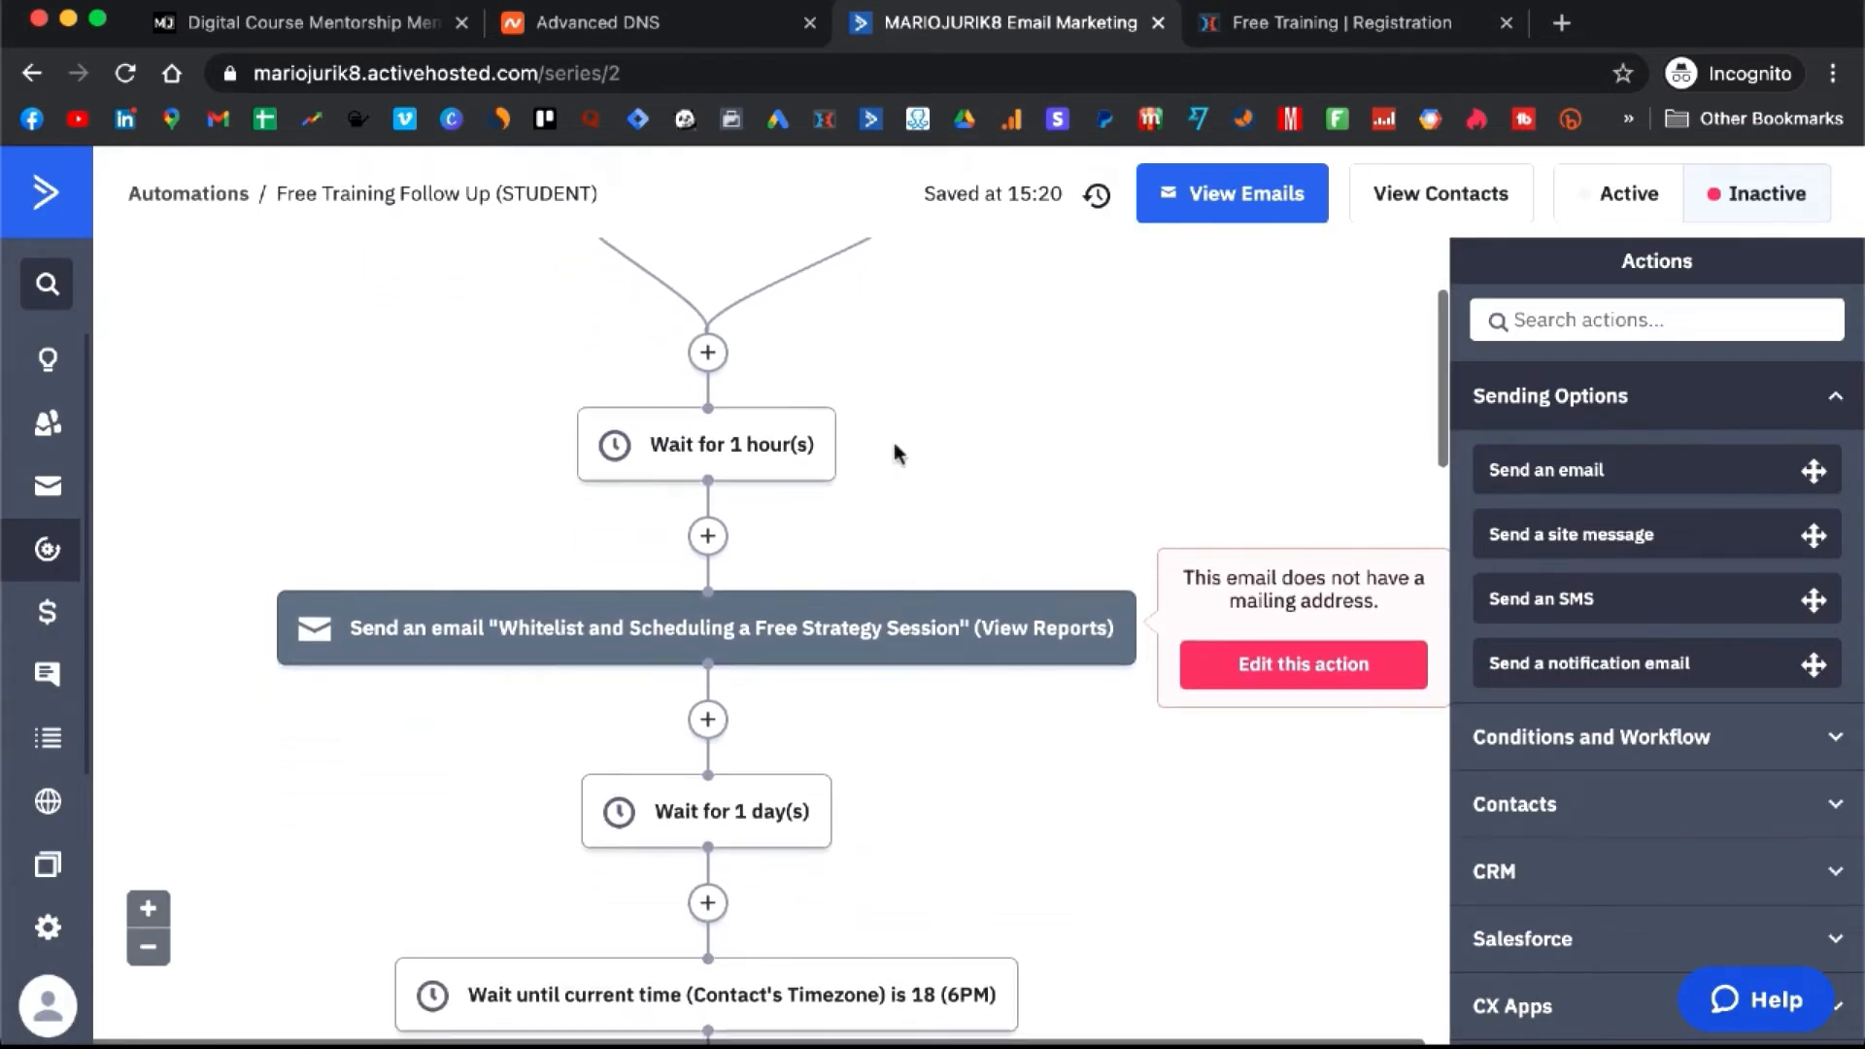
pyautogui.scroll(3, 894, 446)
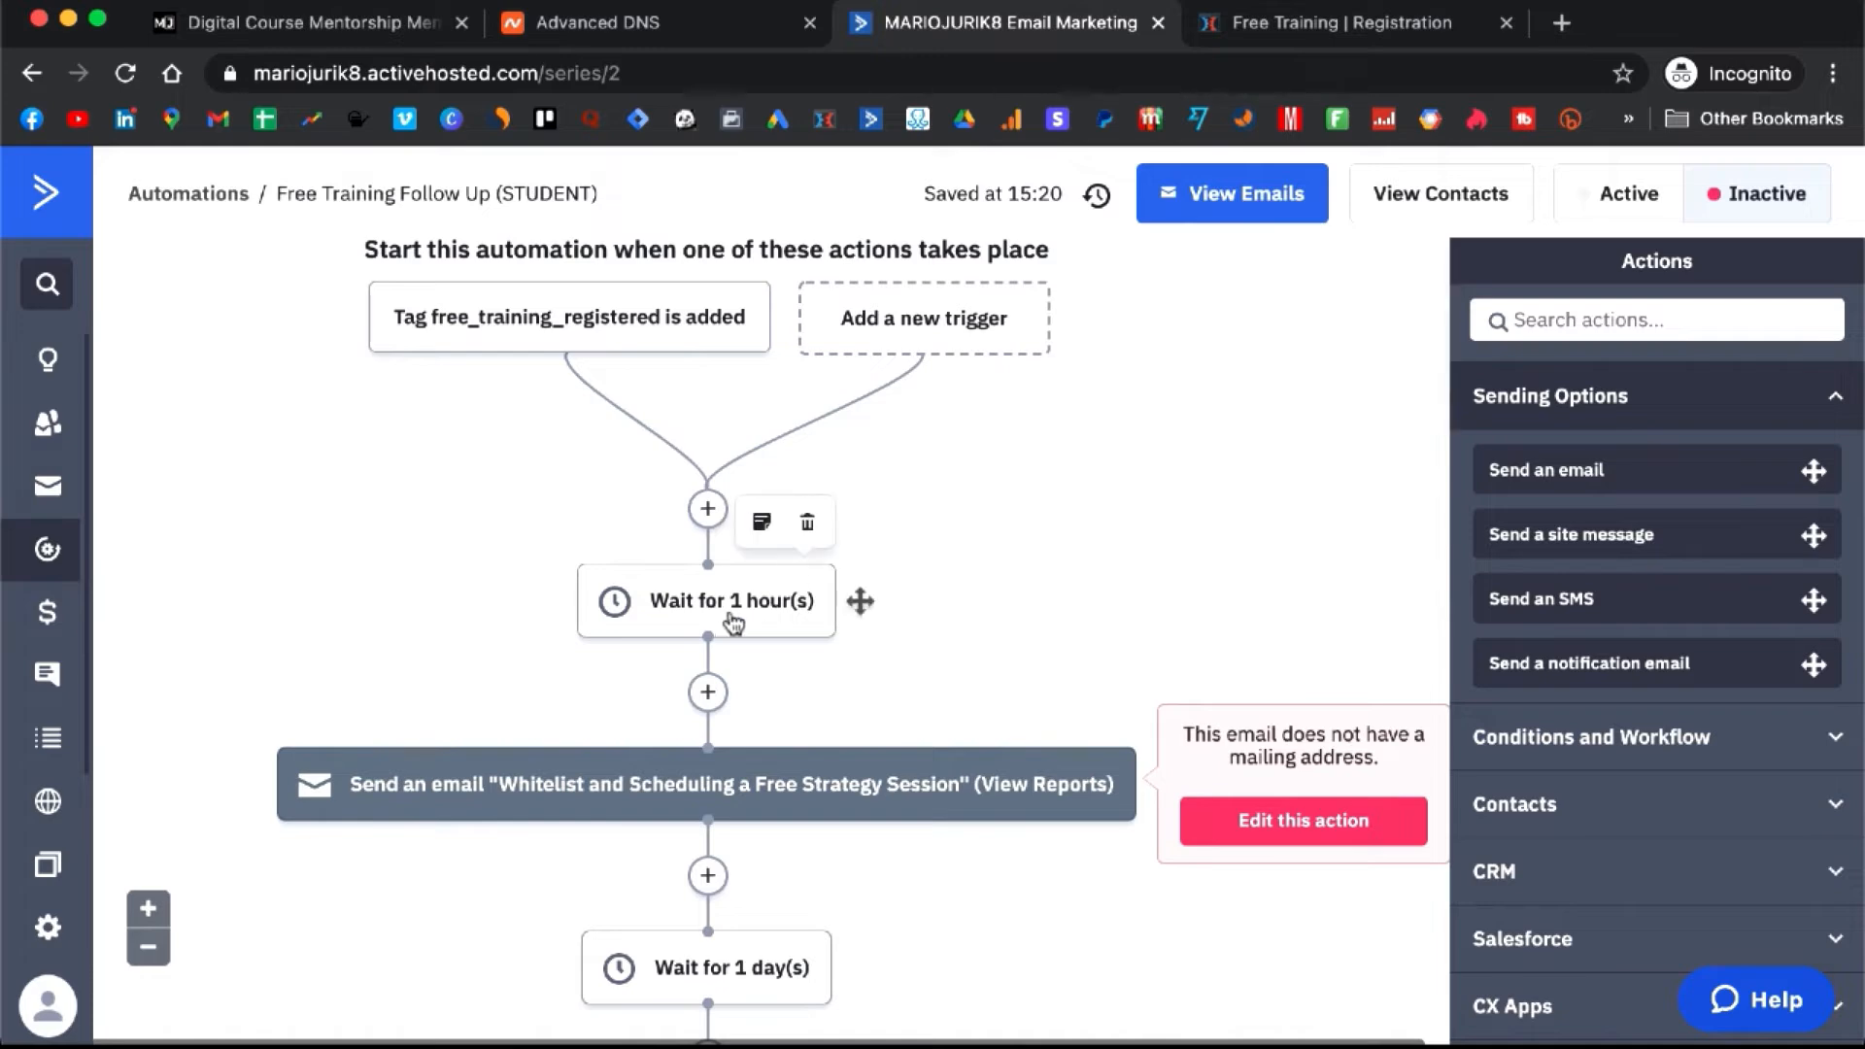
pyautogui.scroll(-6, 735, 680)
pyautogui.scroll(-1, 735, 714)
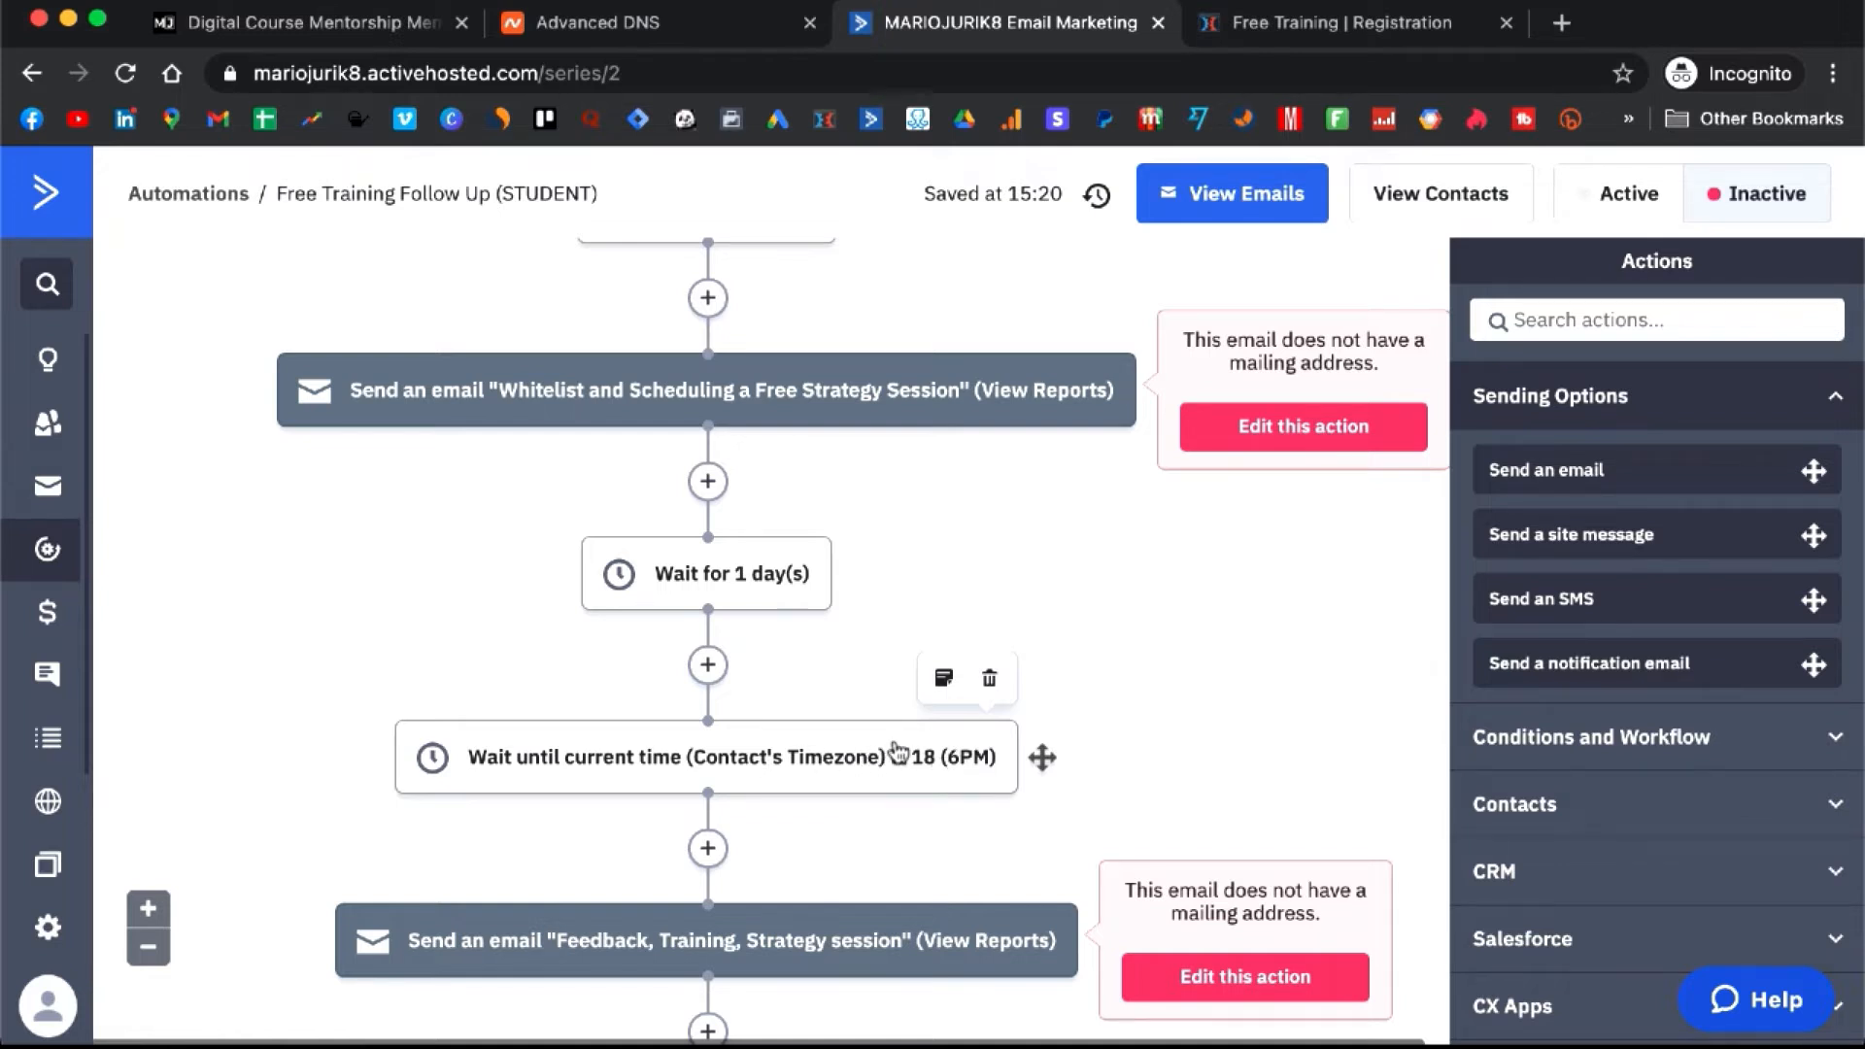
pyautogui.scroll(-1, 899, 748)
pyautogui.scroll(-4, 904, 746)
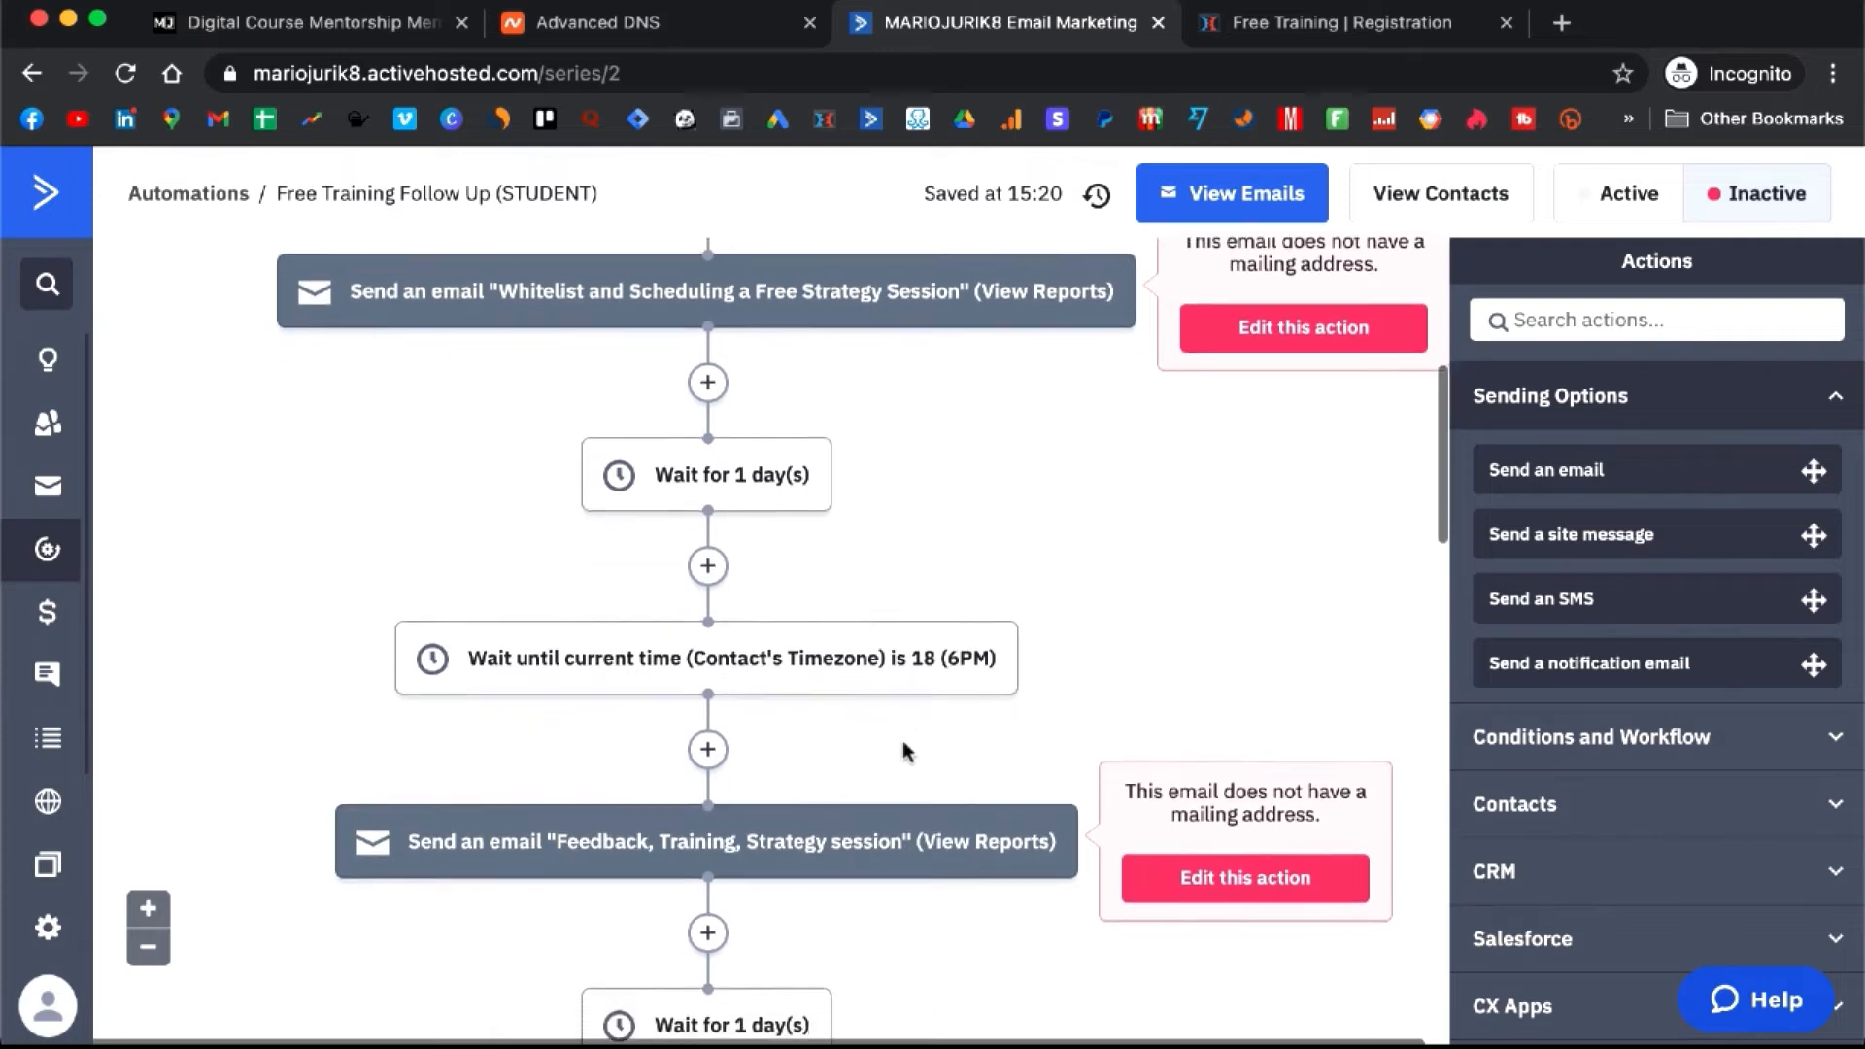
pyautogui.scroll(-4, 903, 750)
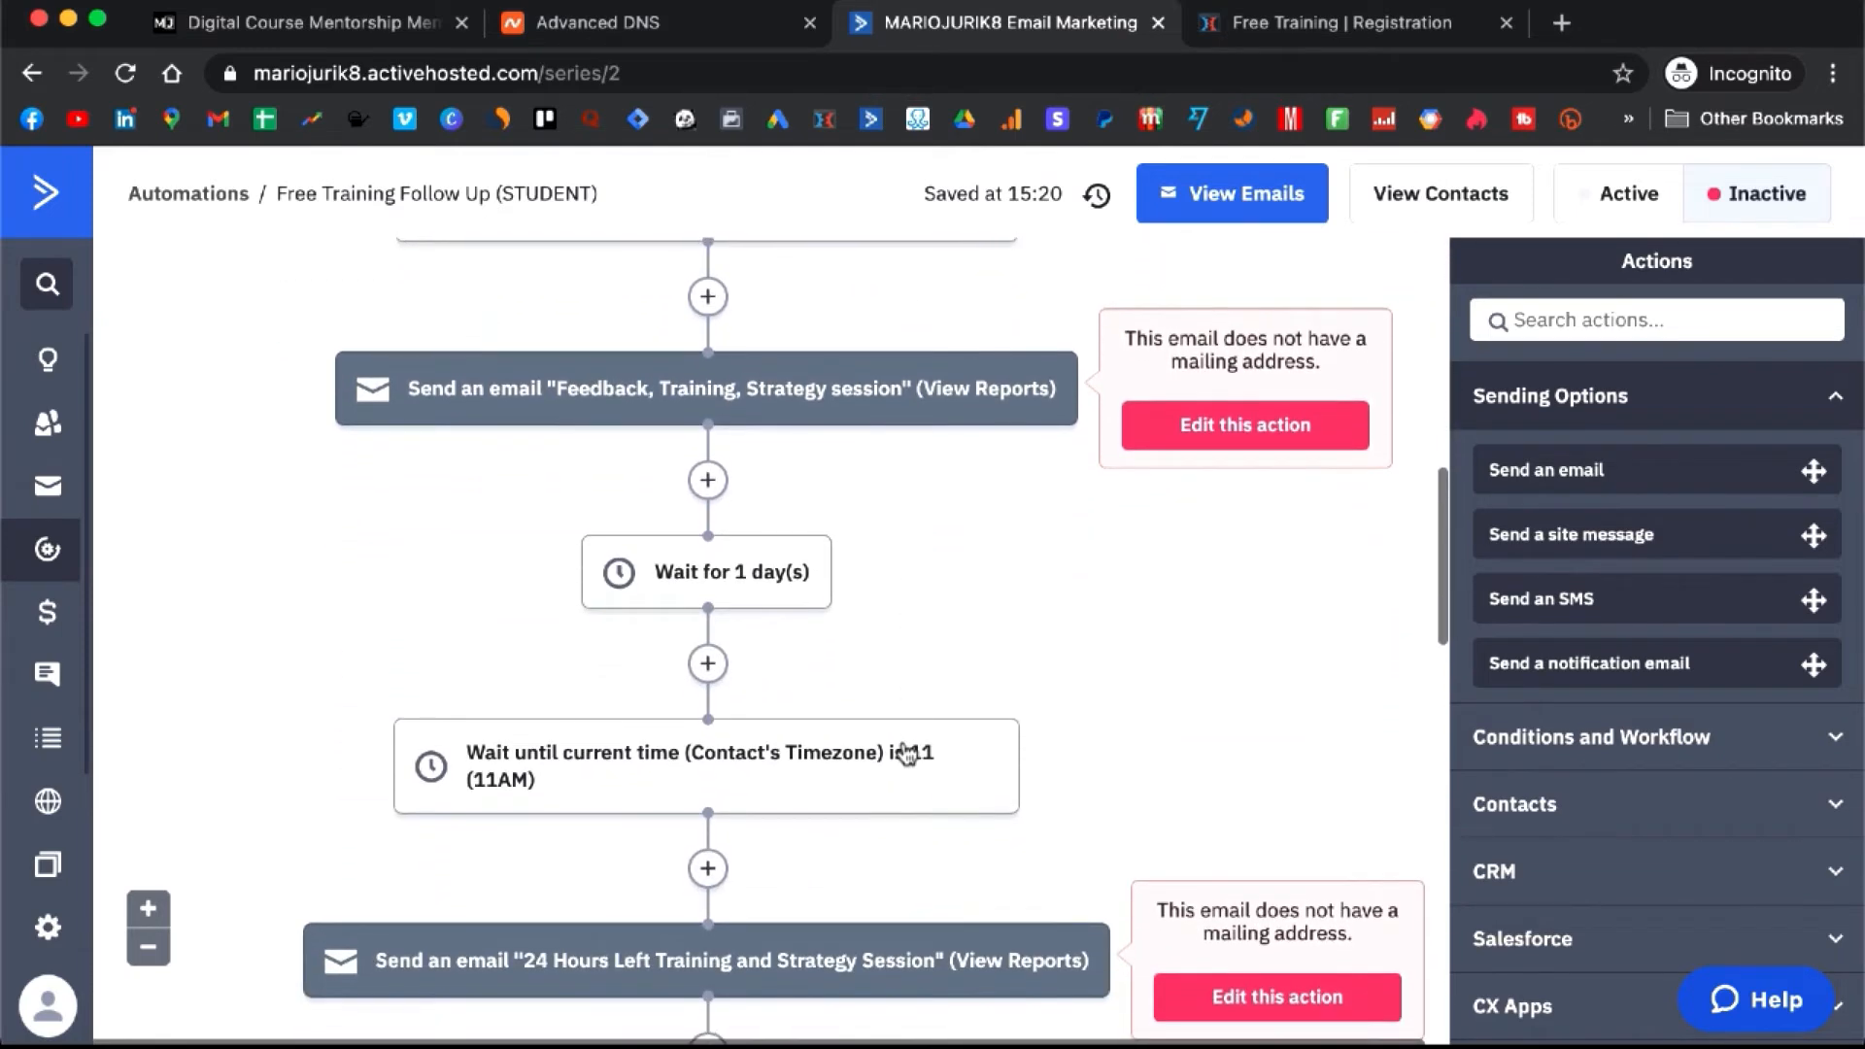
pyautogui.moveTo(772, 571)
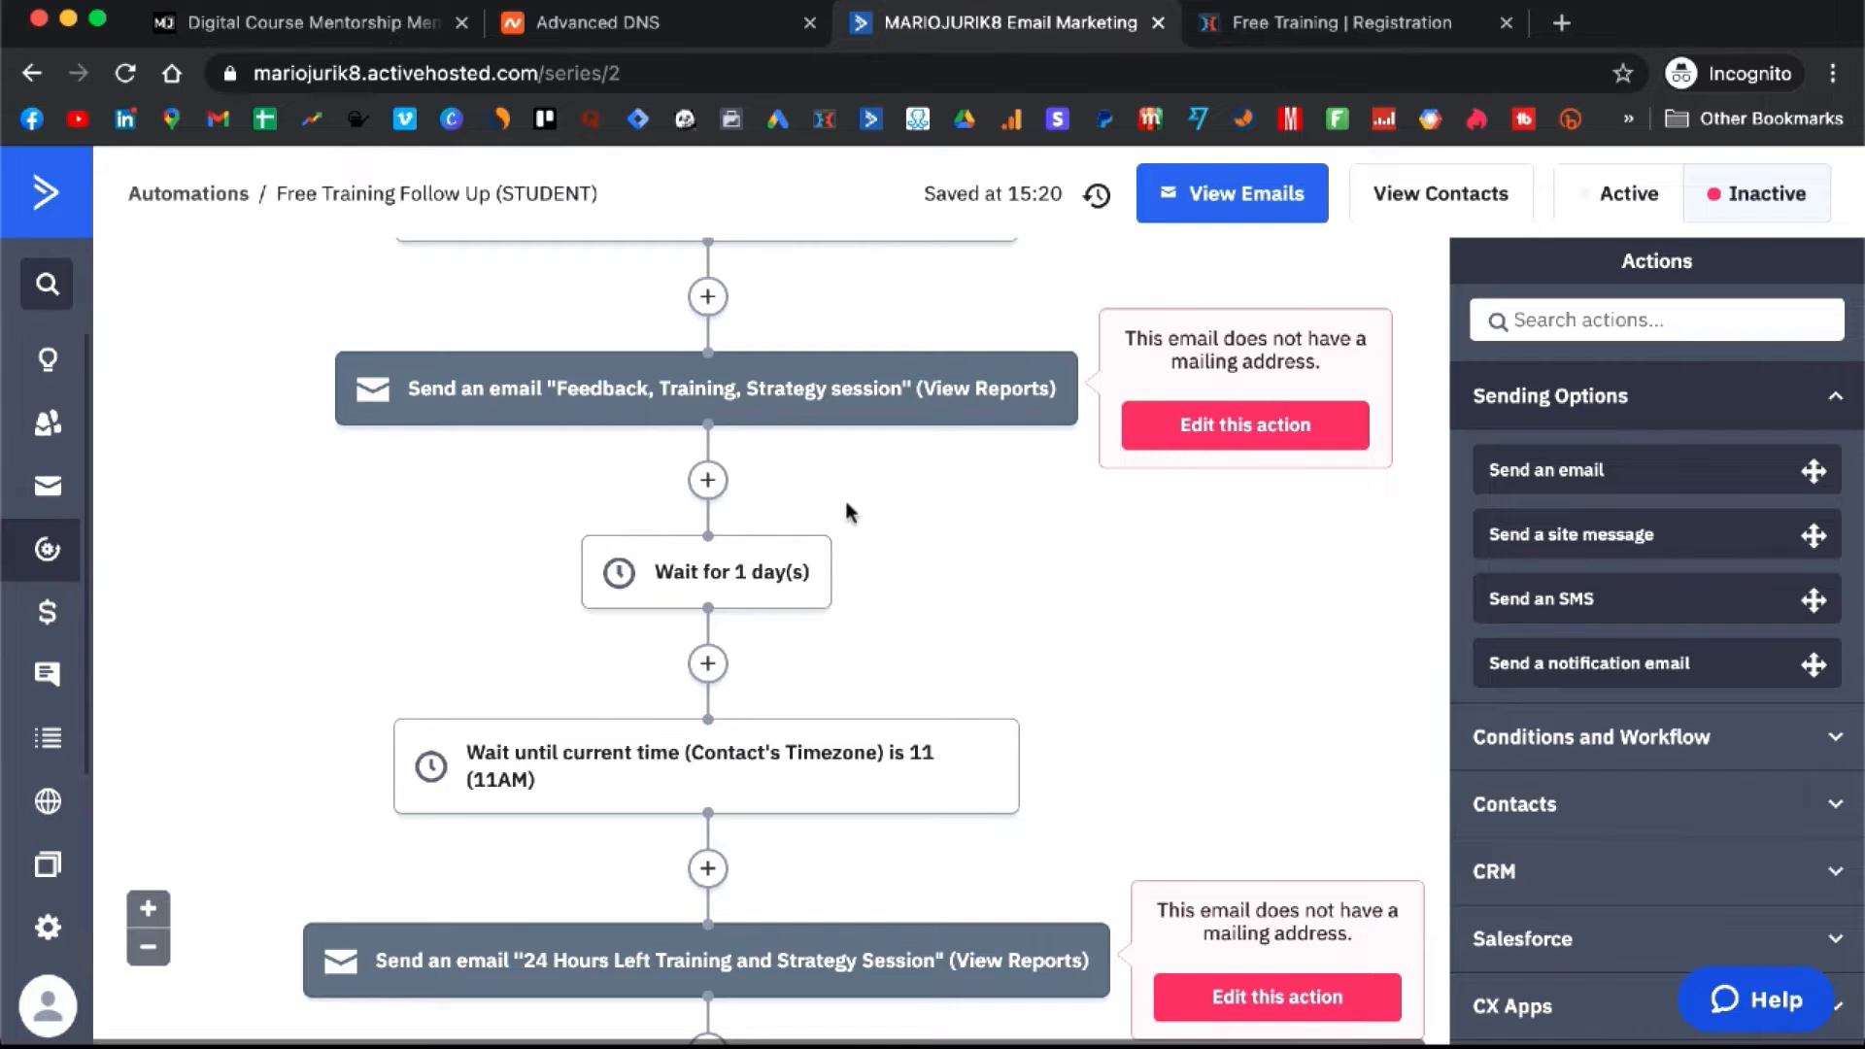
pyautogui.scroll(-1, 843, 498)
pyautogui.scroll(6, 899, 692)
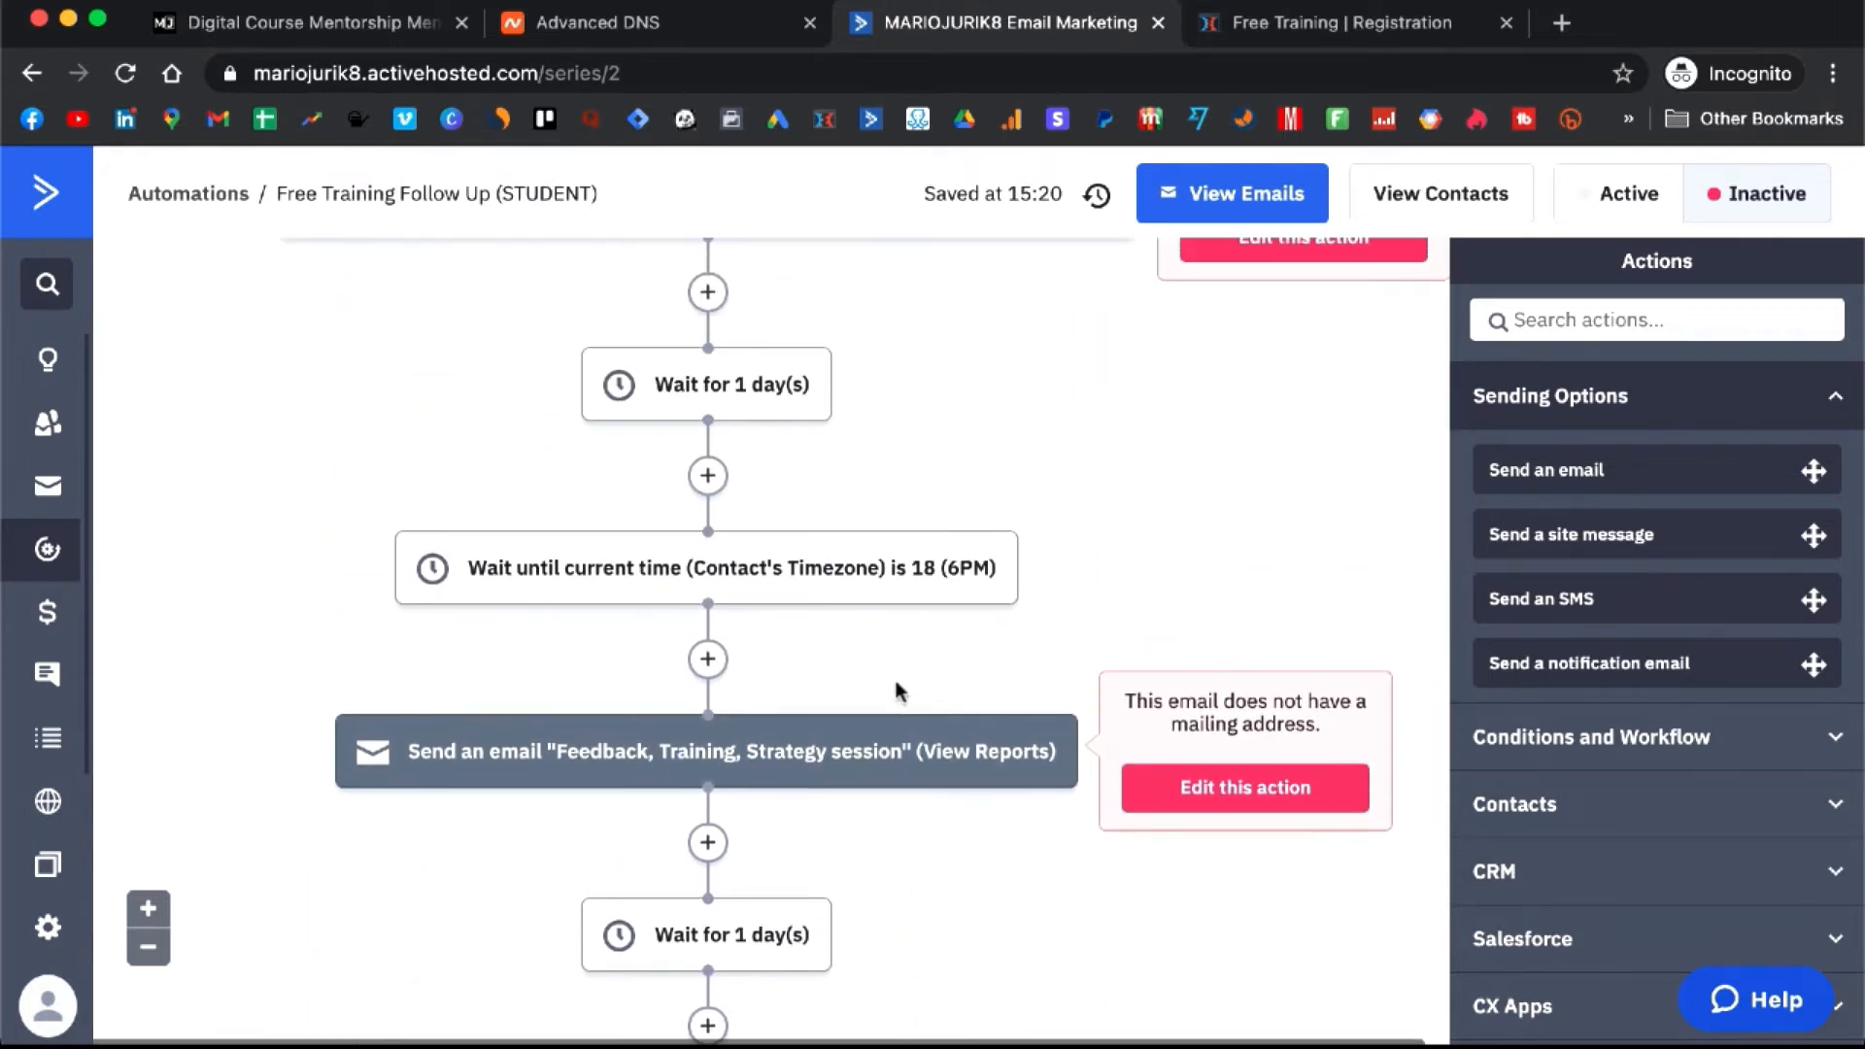
pyautogui.scroll(4, 896, 684)
pyautogui.scroll(-15, 894, 676)
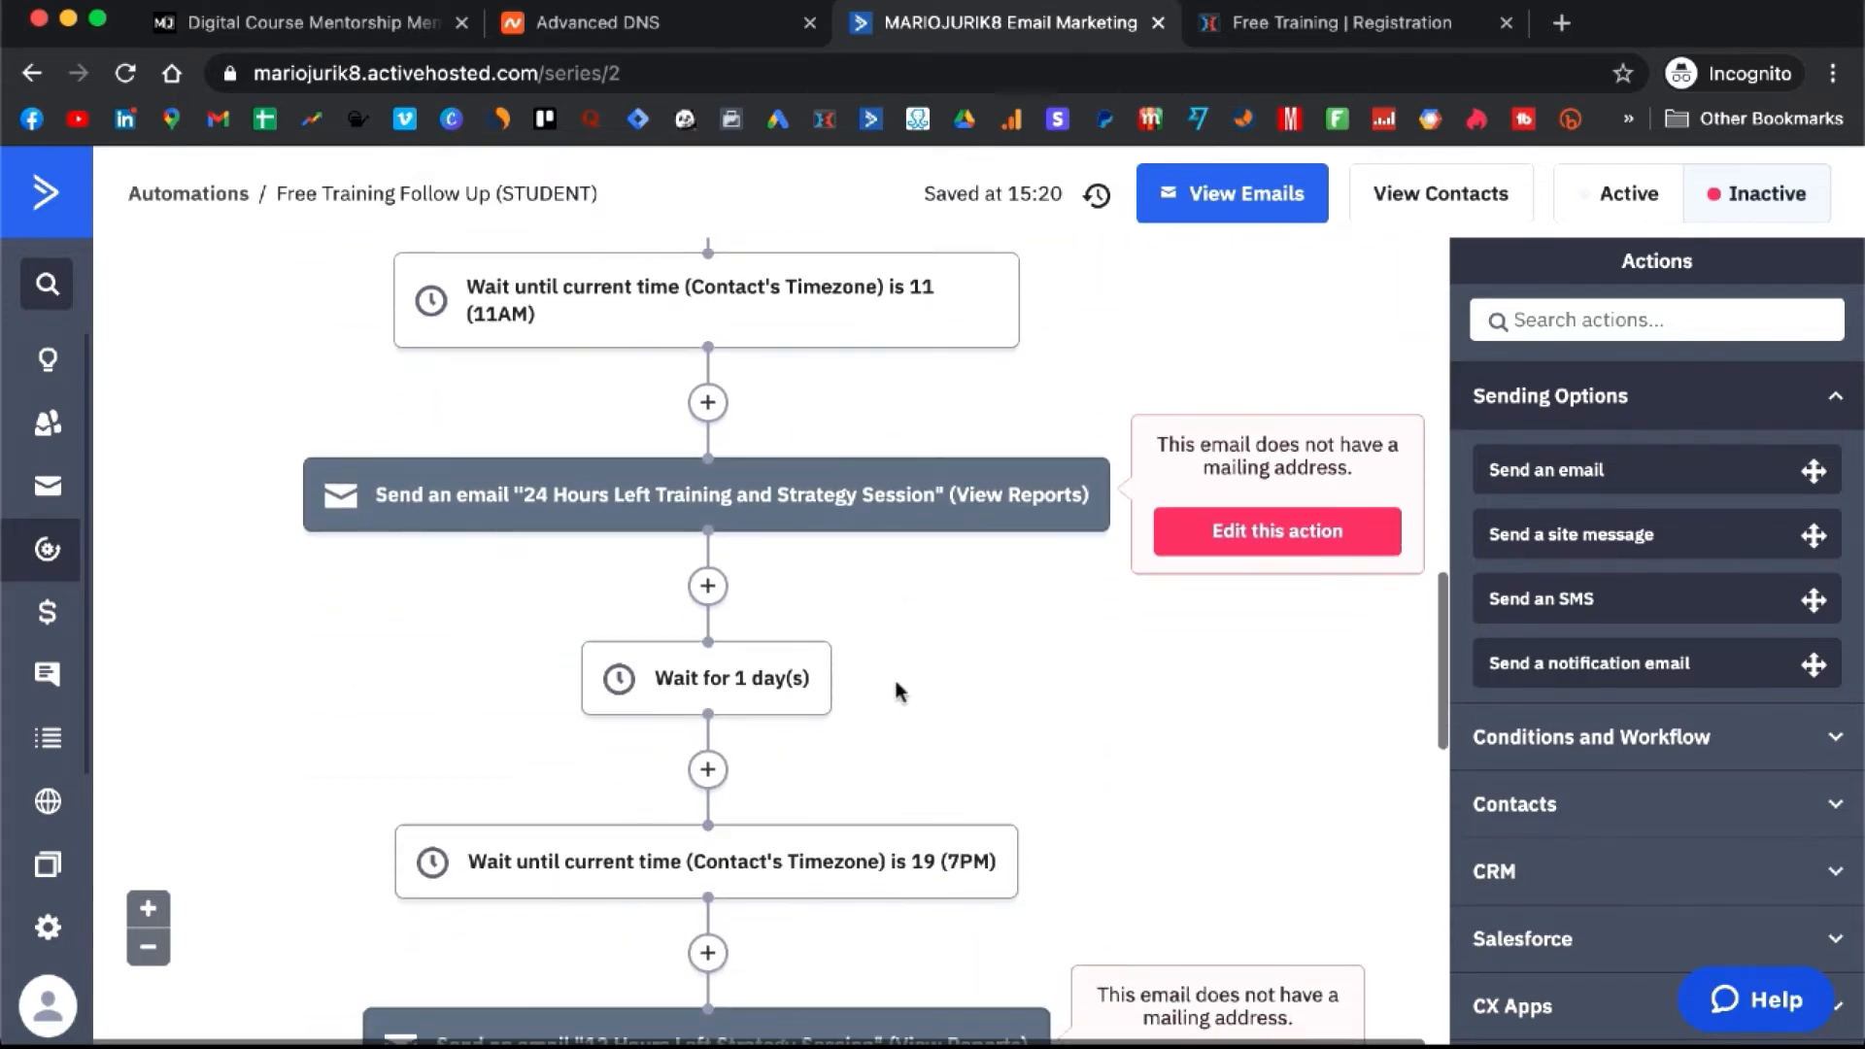
pyautogui.scroll(-8, 896, 684)
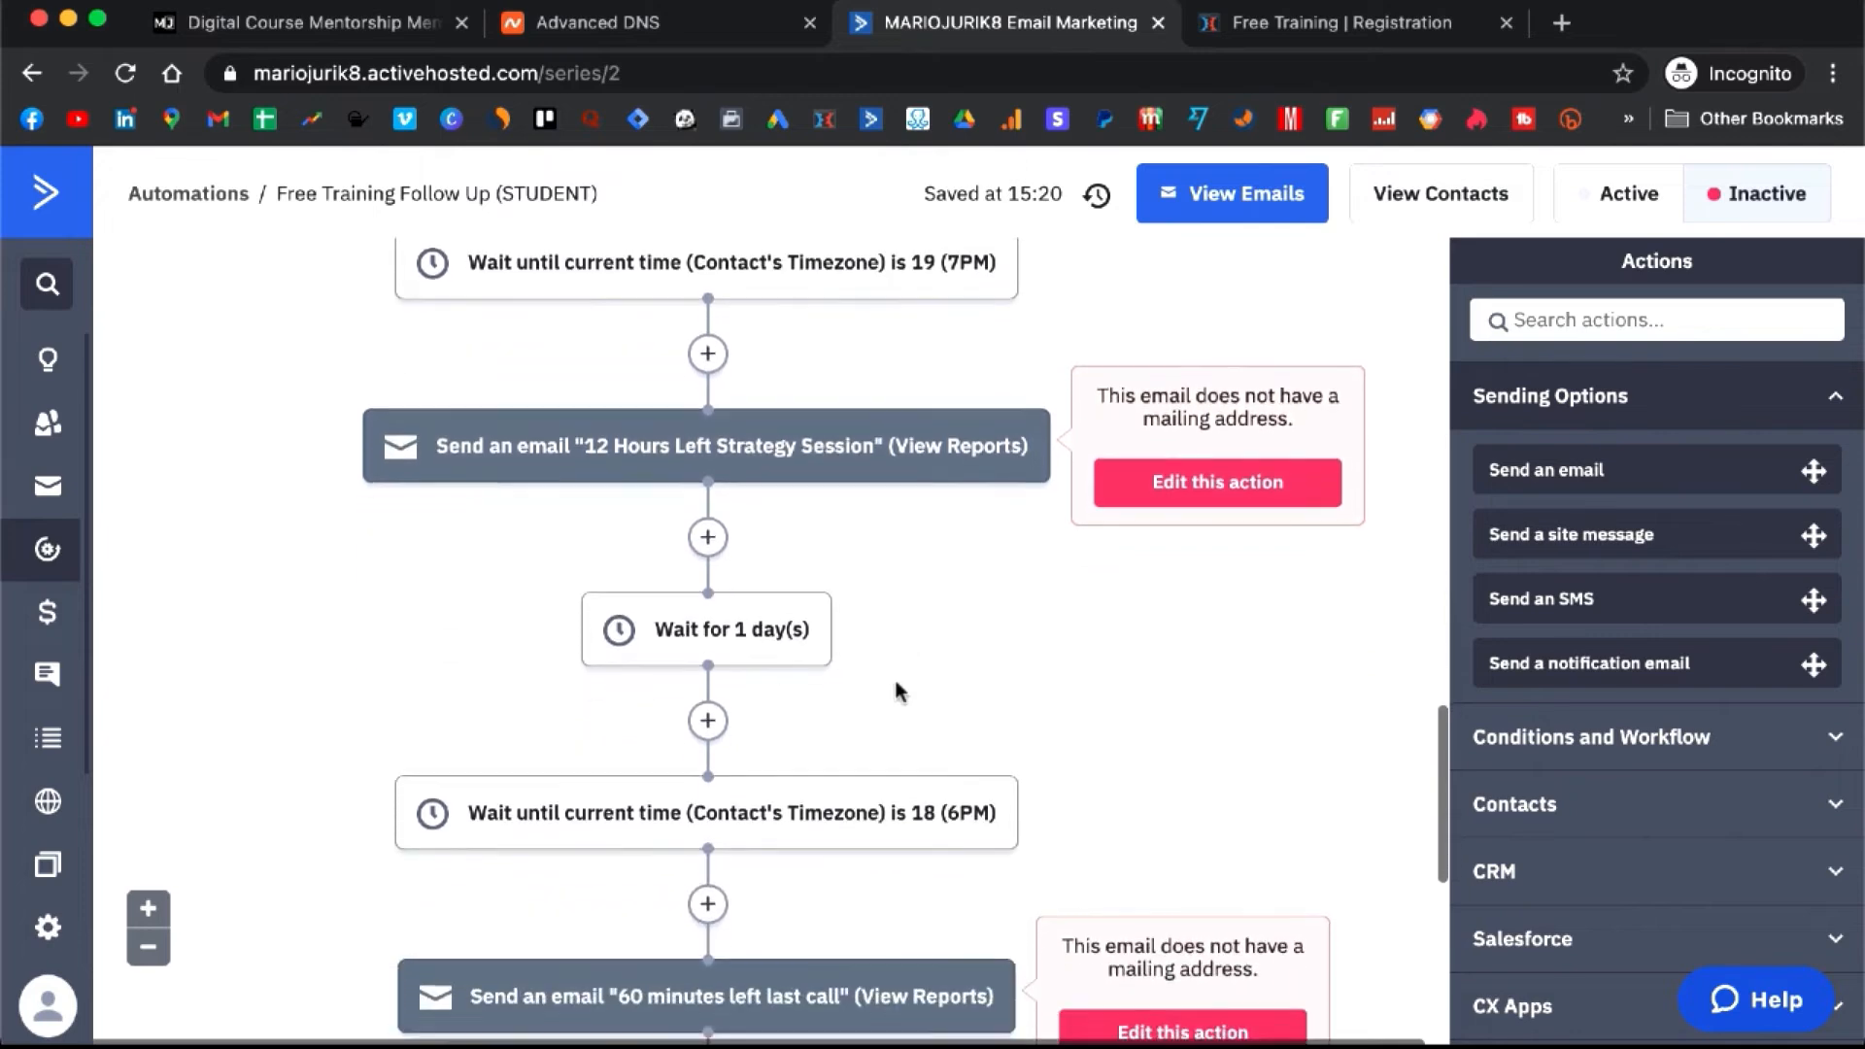
pyautogui.scroll(16, 893, 688)
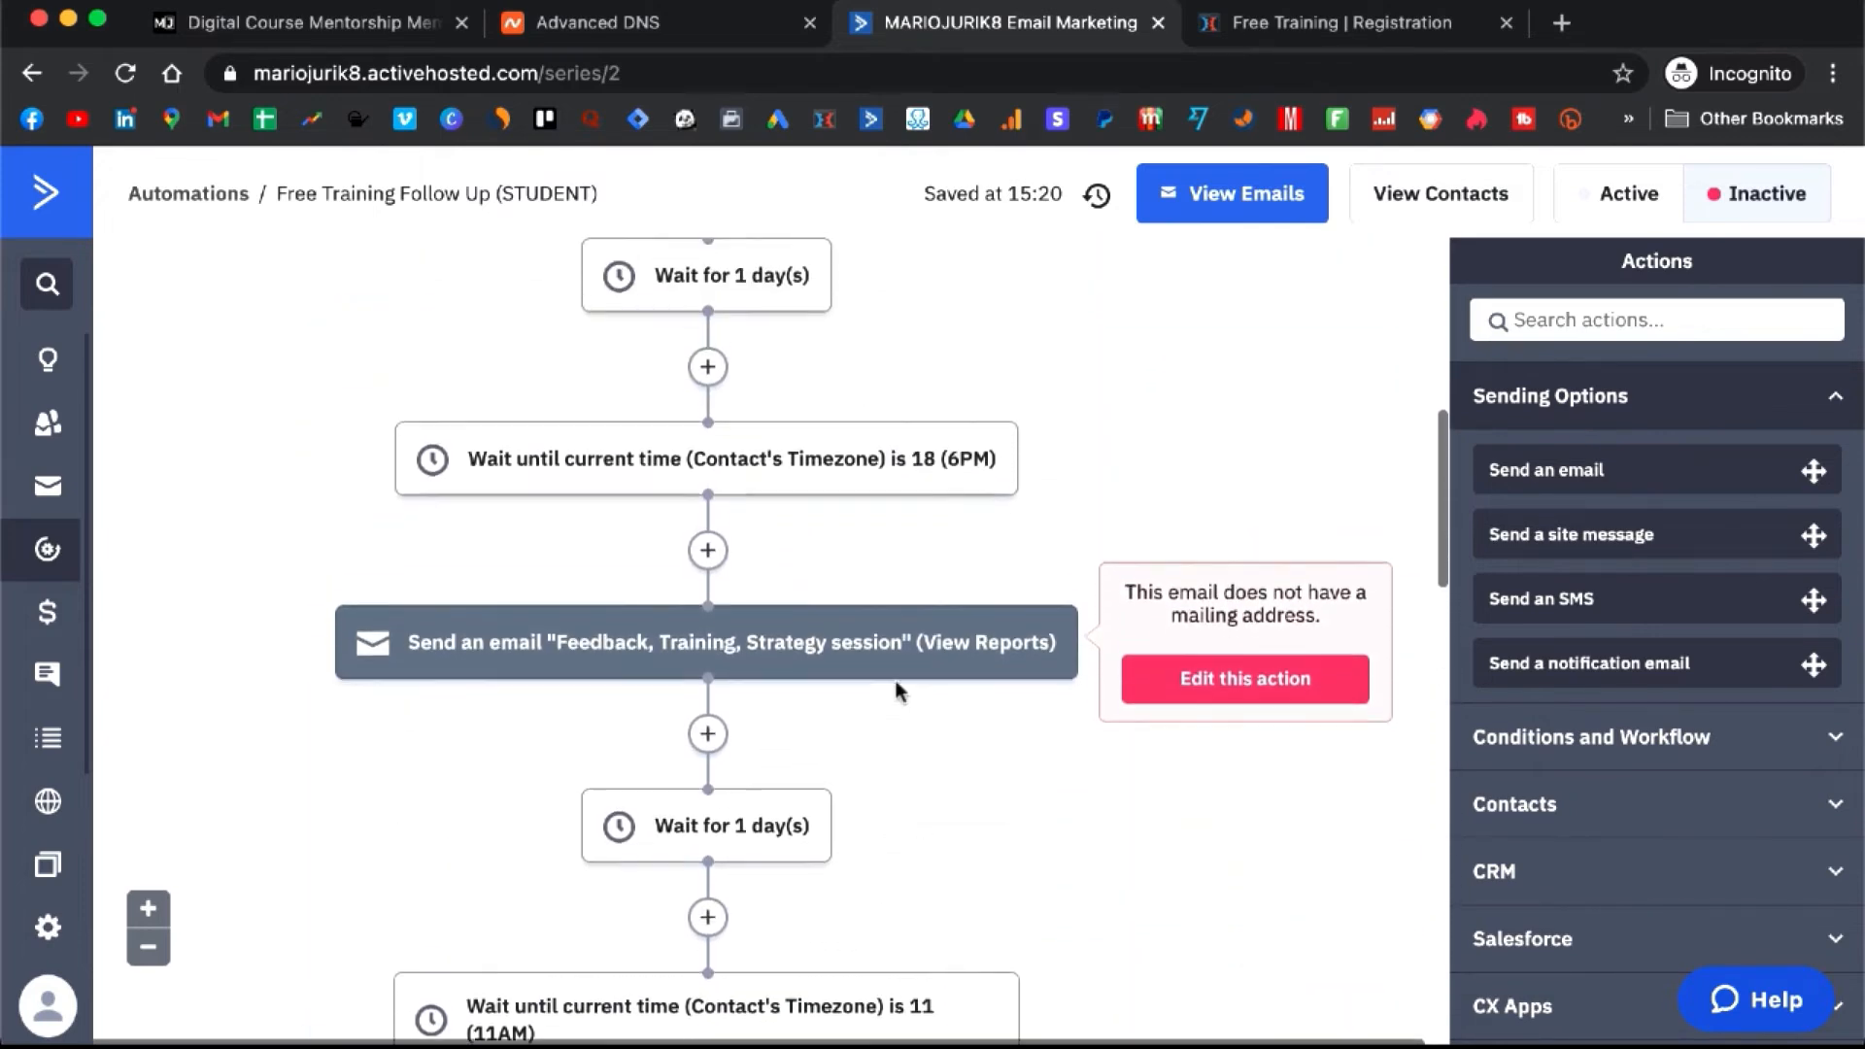
pyautogui.scroll(10, 895, 680)
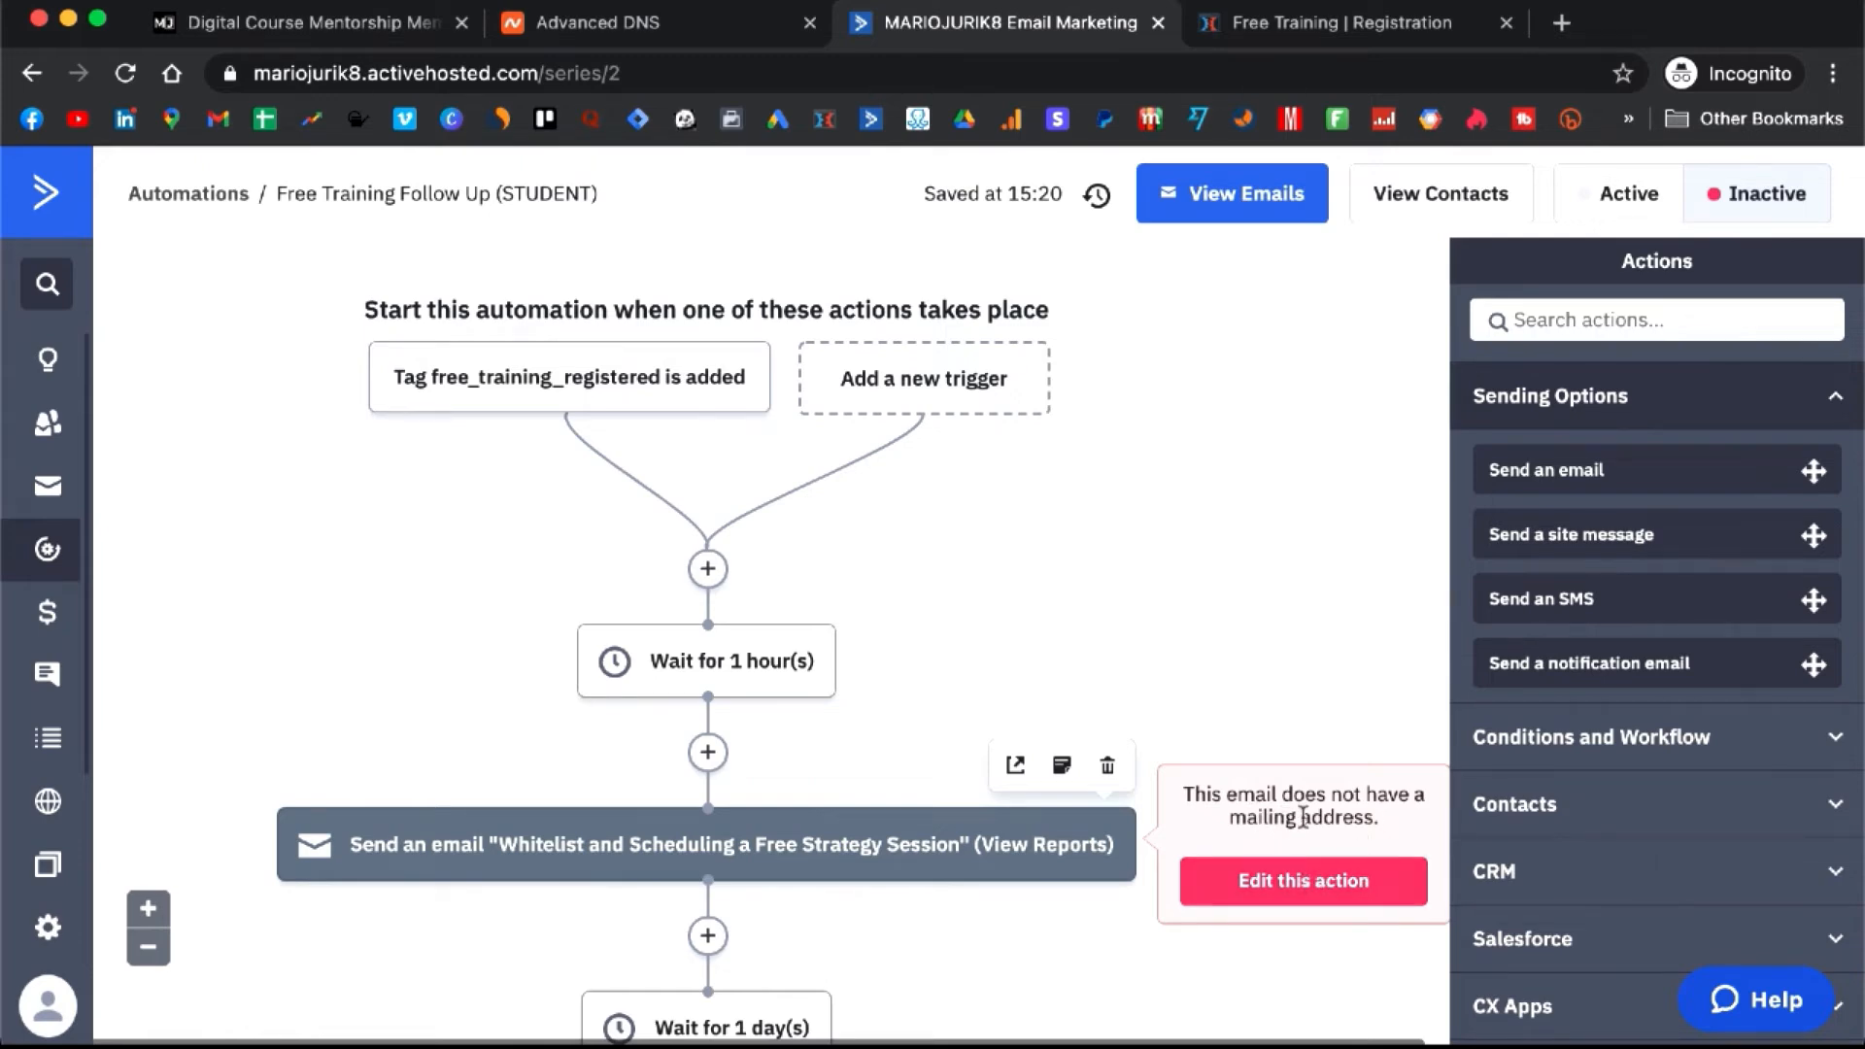
# - Open the Whitelist and Scheduling a Free Strategy Session email in the designer and review its greeting
pyautogui.click(1302, 884)
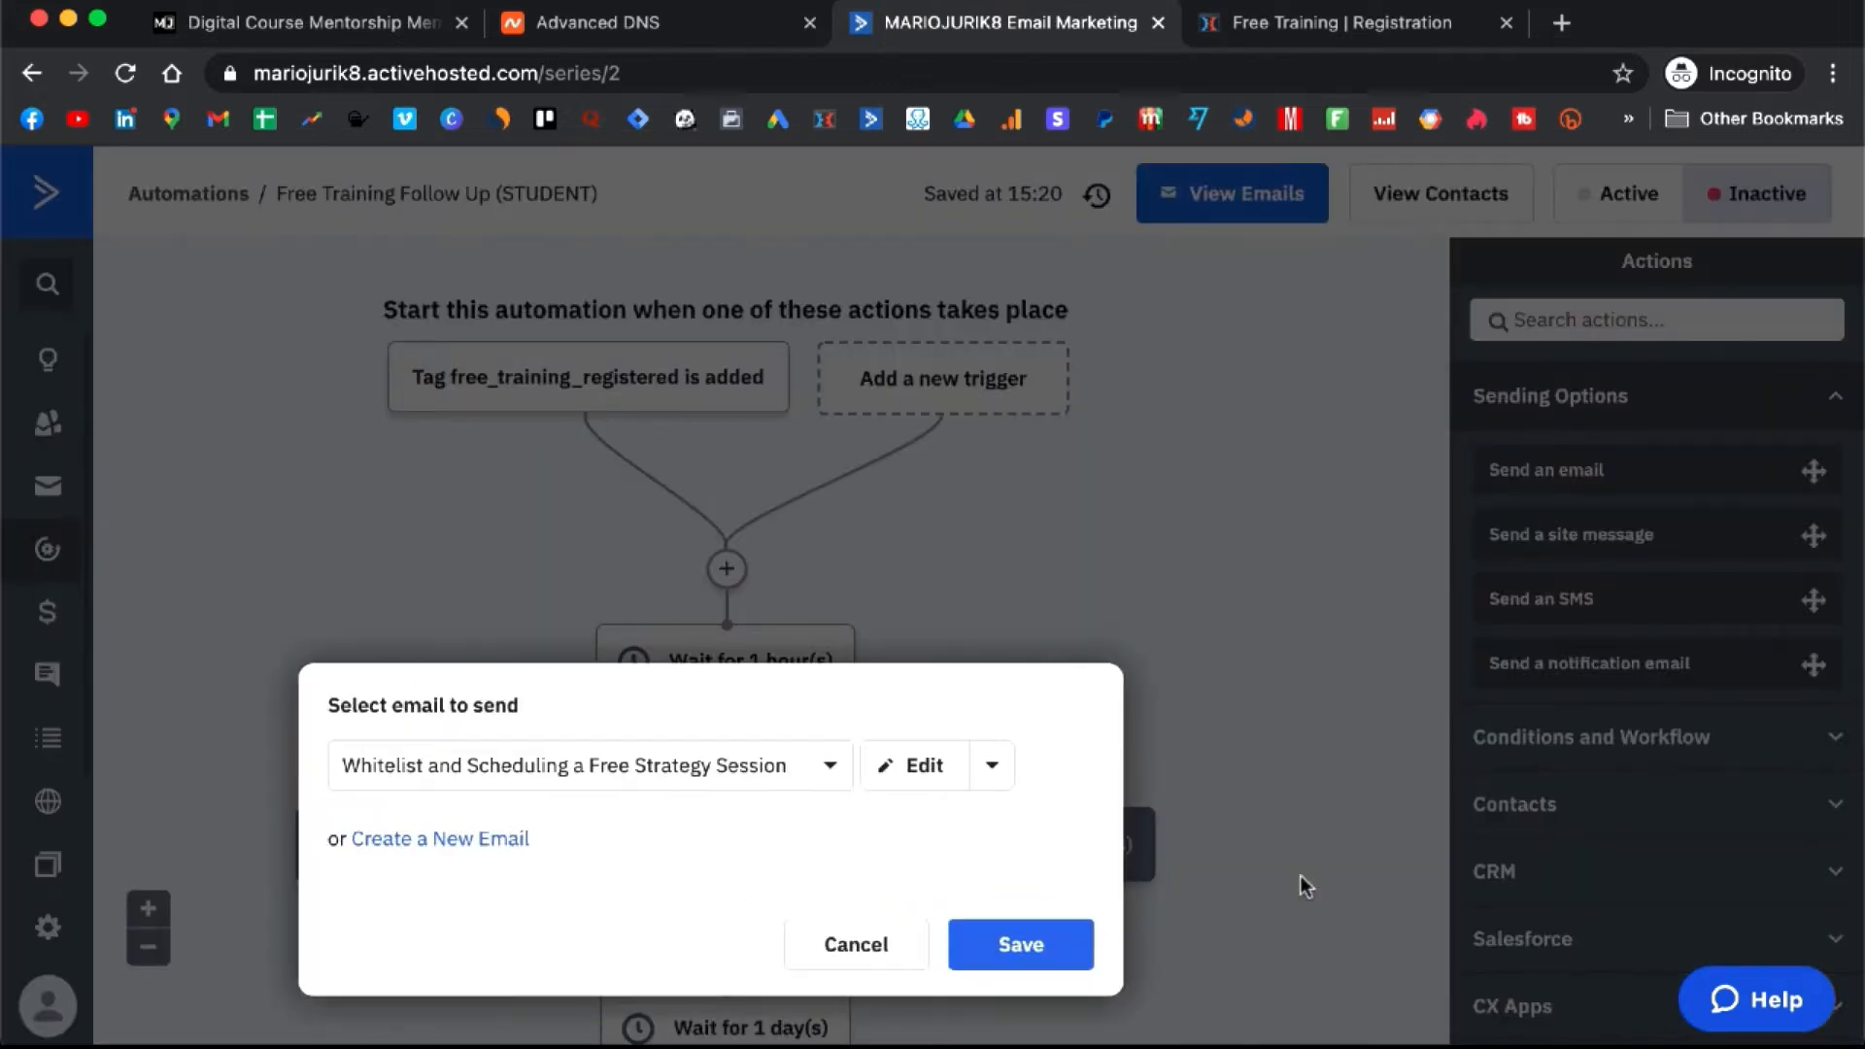
pyautogui.click(913, 772)
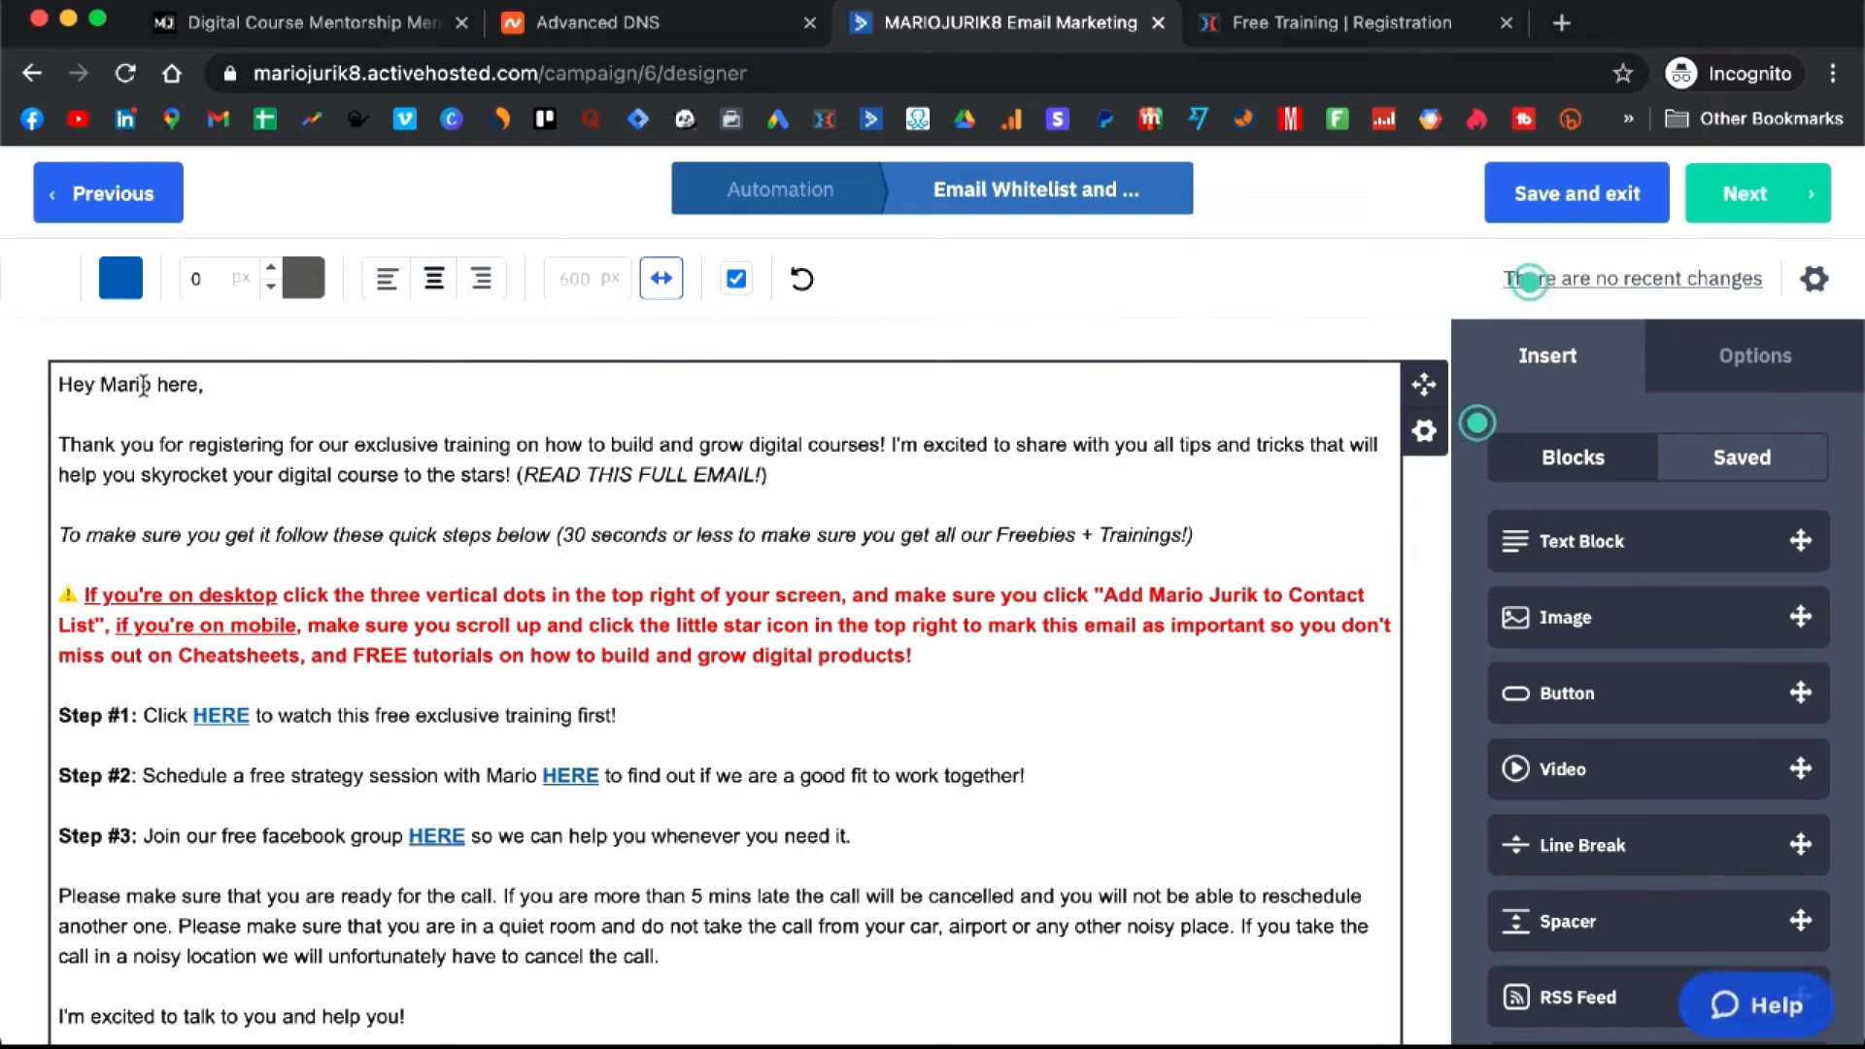
pyautogui.moveTo(152, 385)
pyautogui.mouseDown()
pyautogui.moveTo(111, 384)
pyautogui.moveTo(152, 393)
pyautogui.mouseUp()
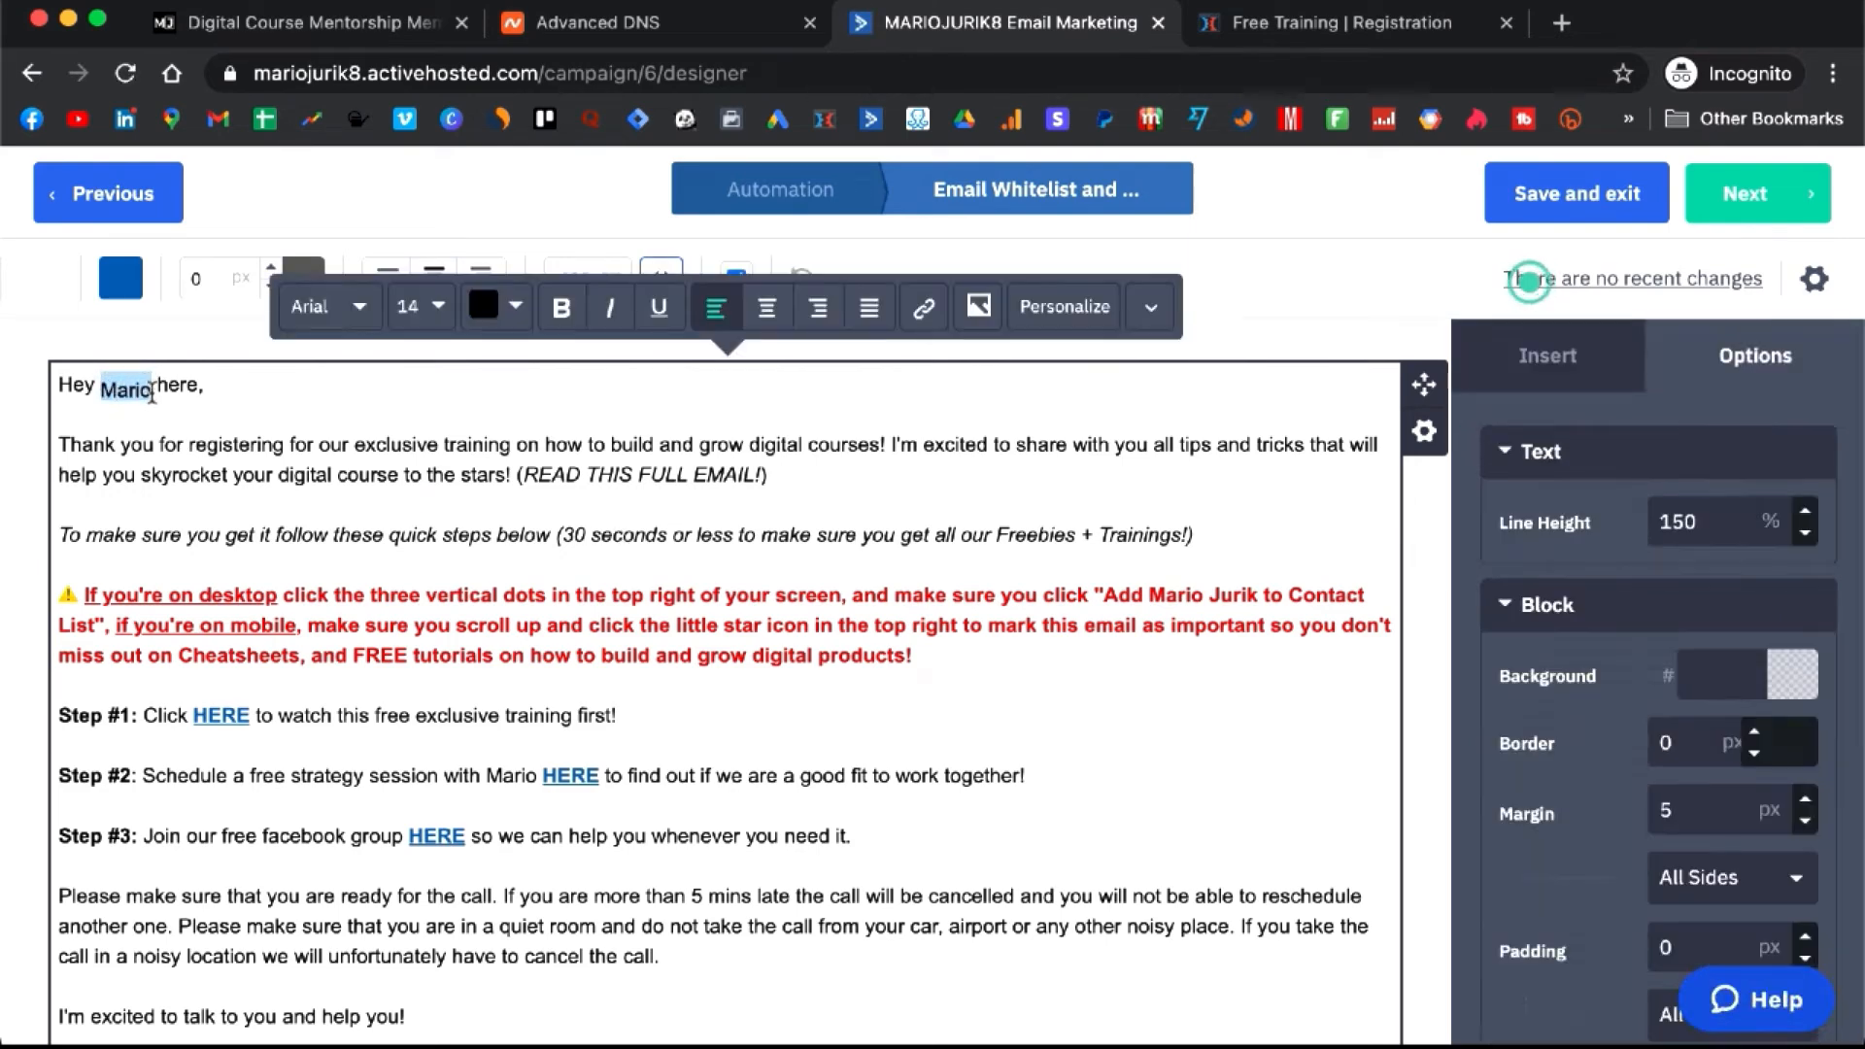
pyautogui.click(159, 396)
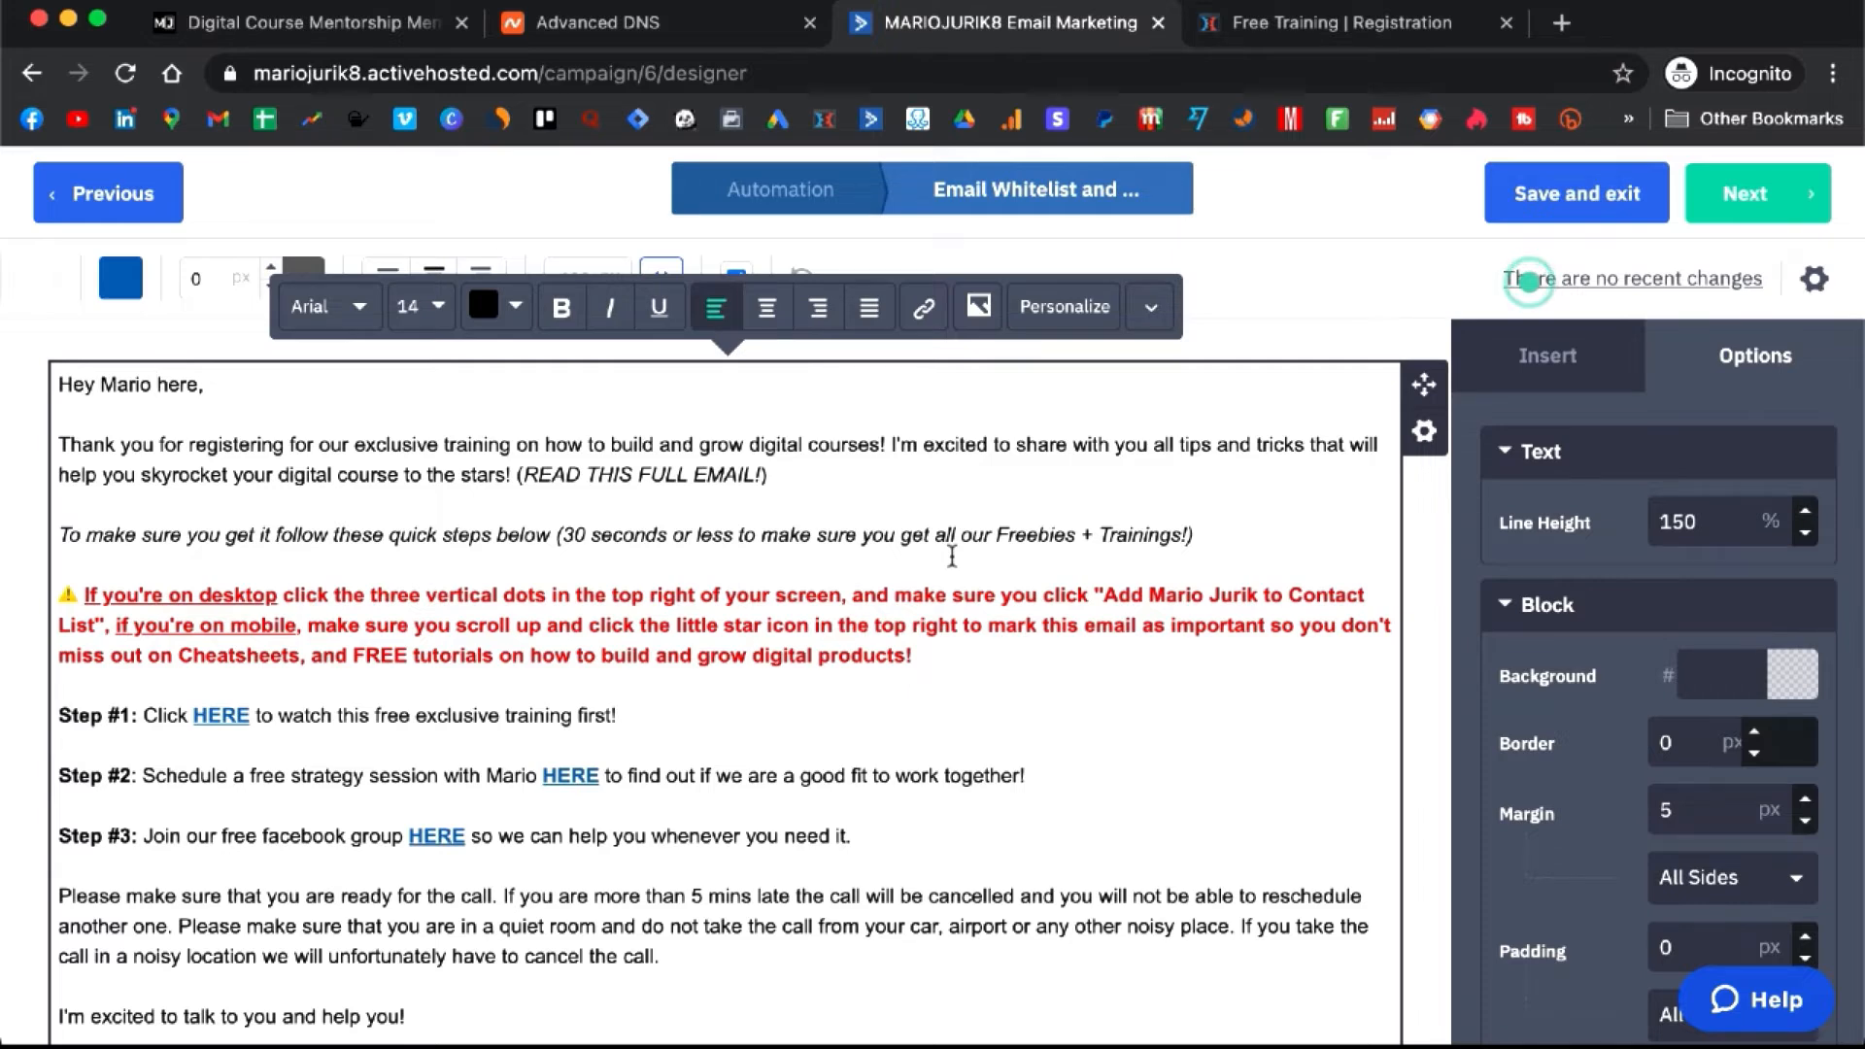
pyautogui.scroll(-1, 952, 555)
pyautogui.moveTo(913, 601); pyautogui.dragTo(425, 533)
# - Review the red paragraph's text, then return to the ClickFunnels registration page editor
pyautogui.moveTo(1259, 550); pyautogui.dragTo(1153, 547)
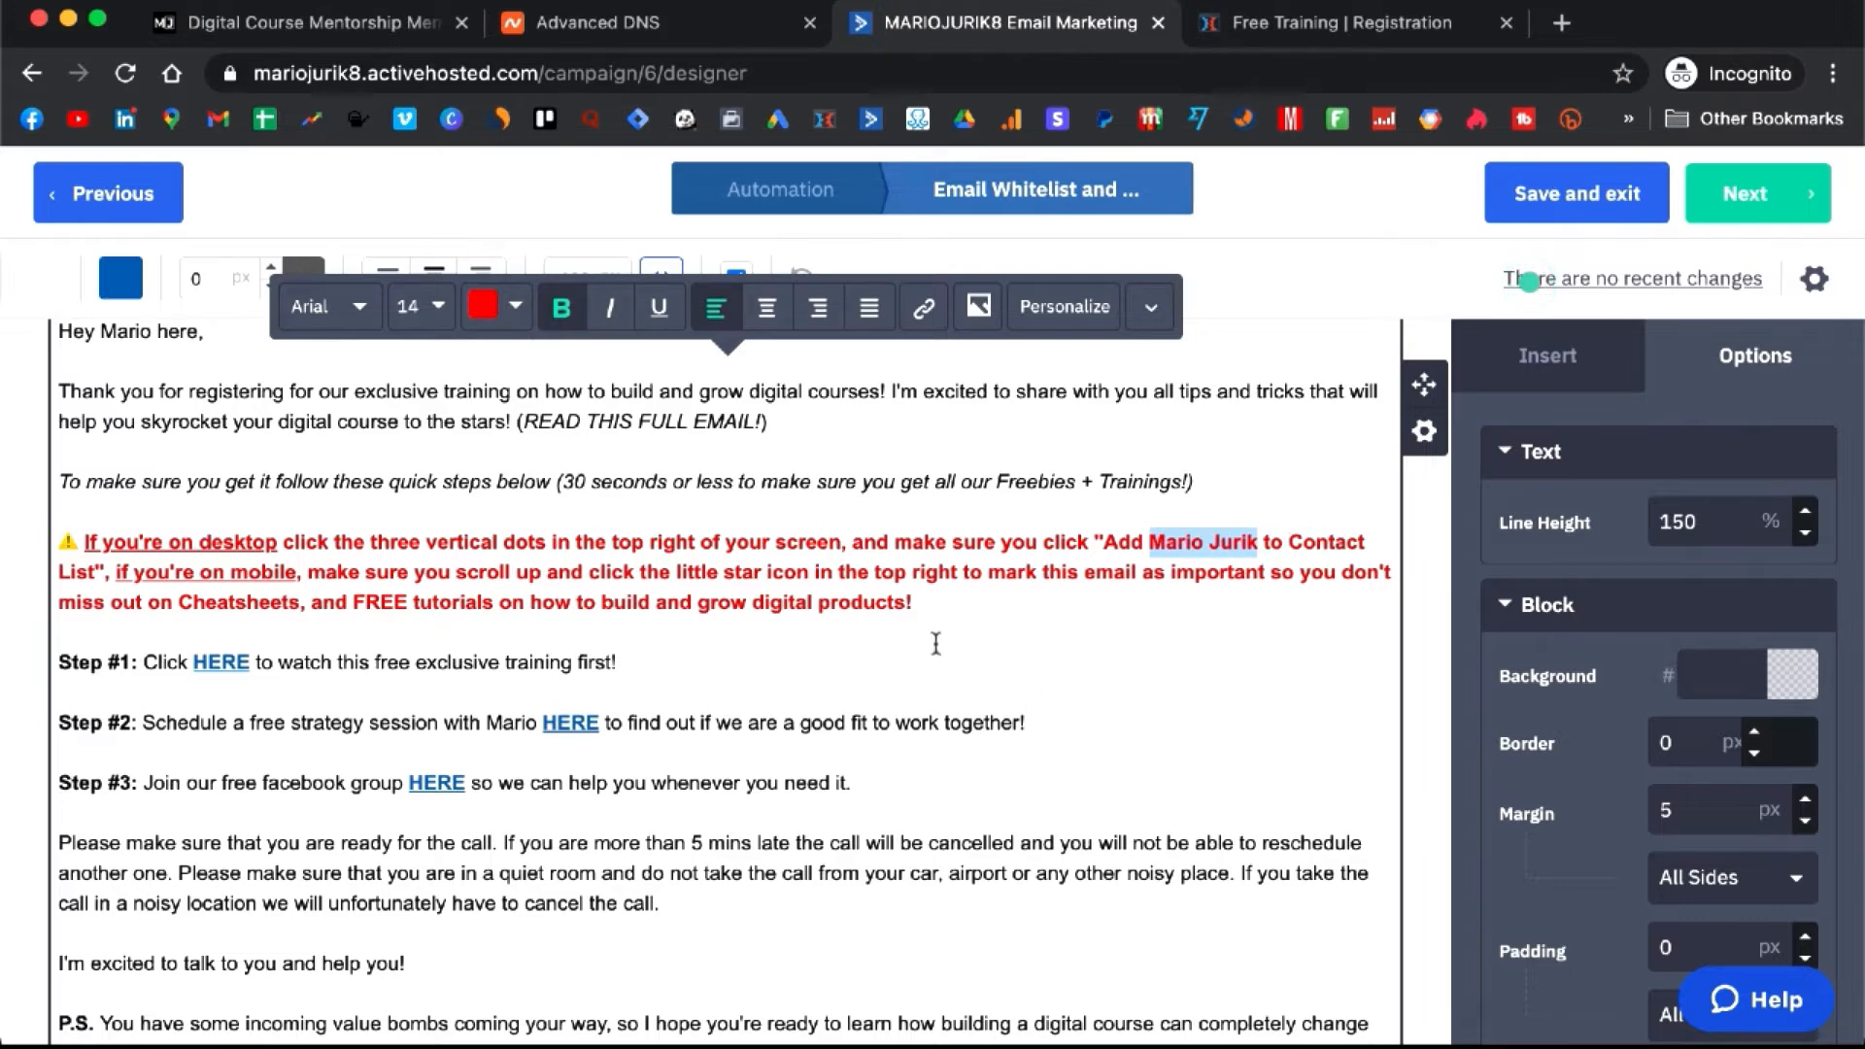
pyautogui.click(936, 598)
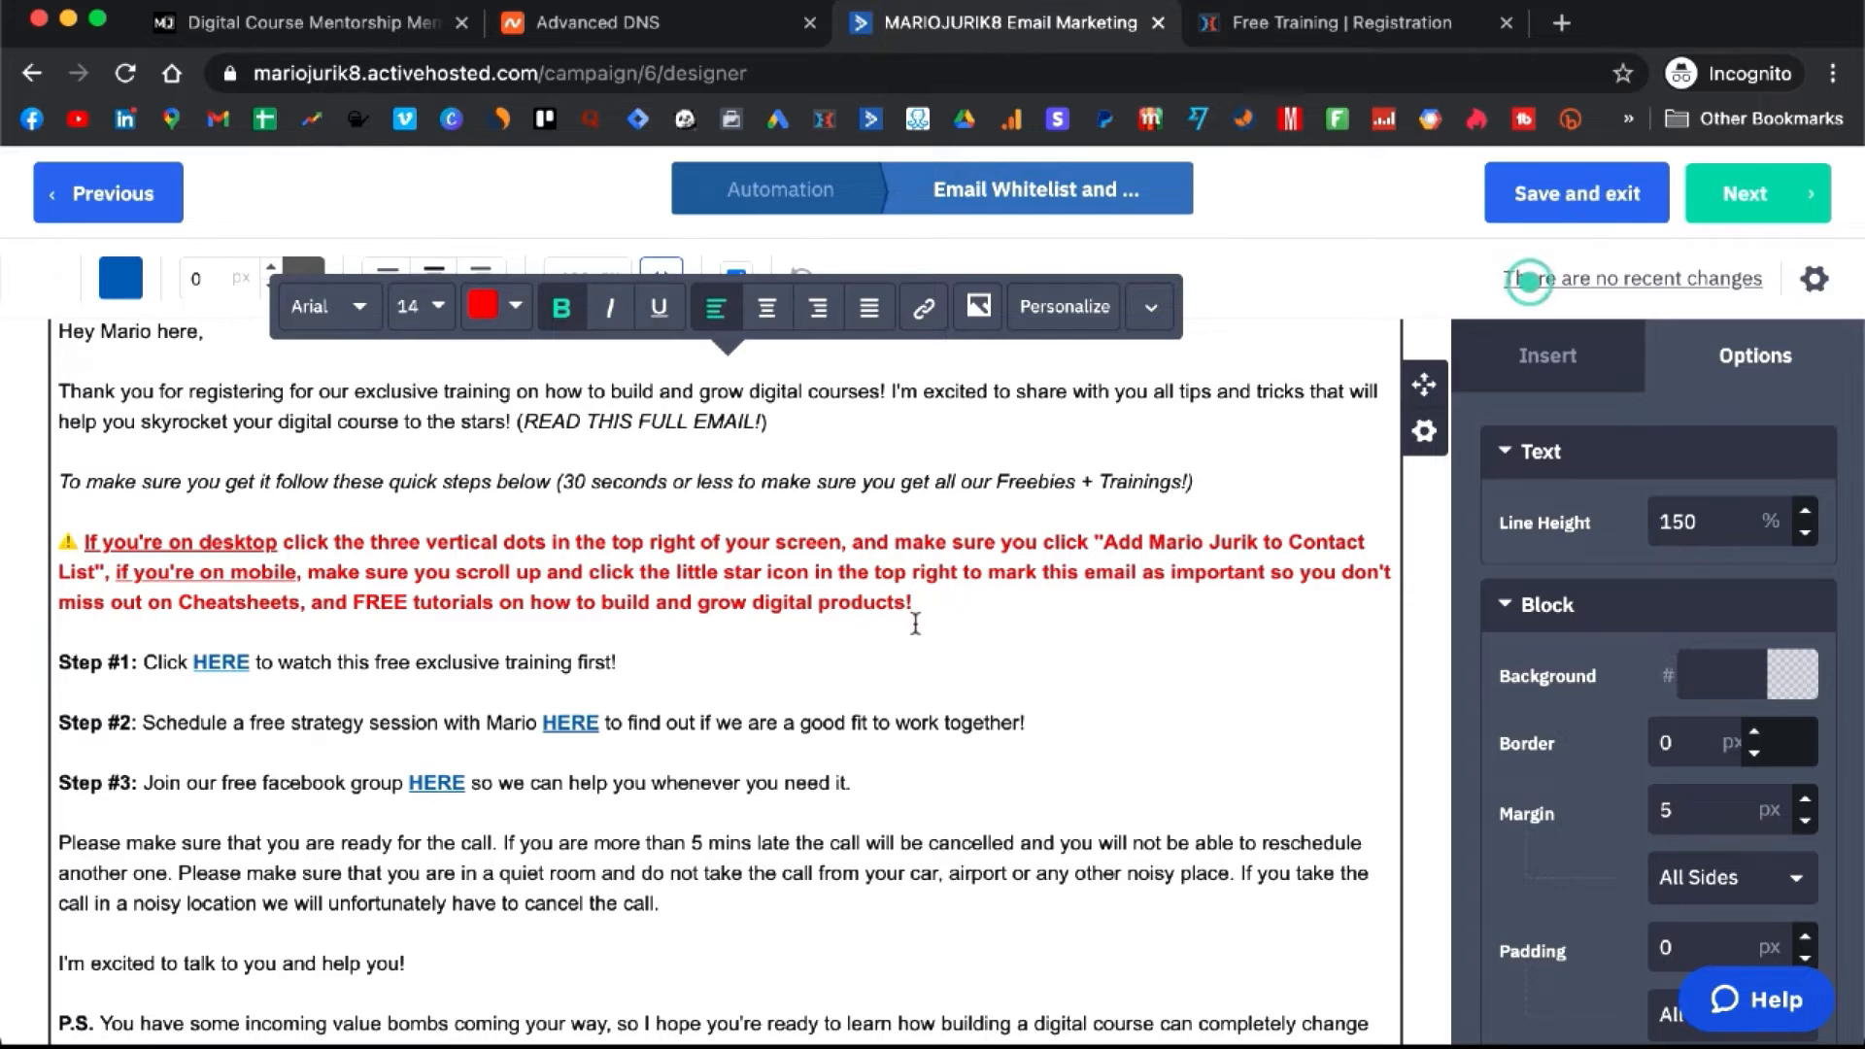
pyautogui.moveTo(916, 606); pyautogui.dragTo(458, 627)
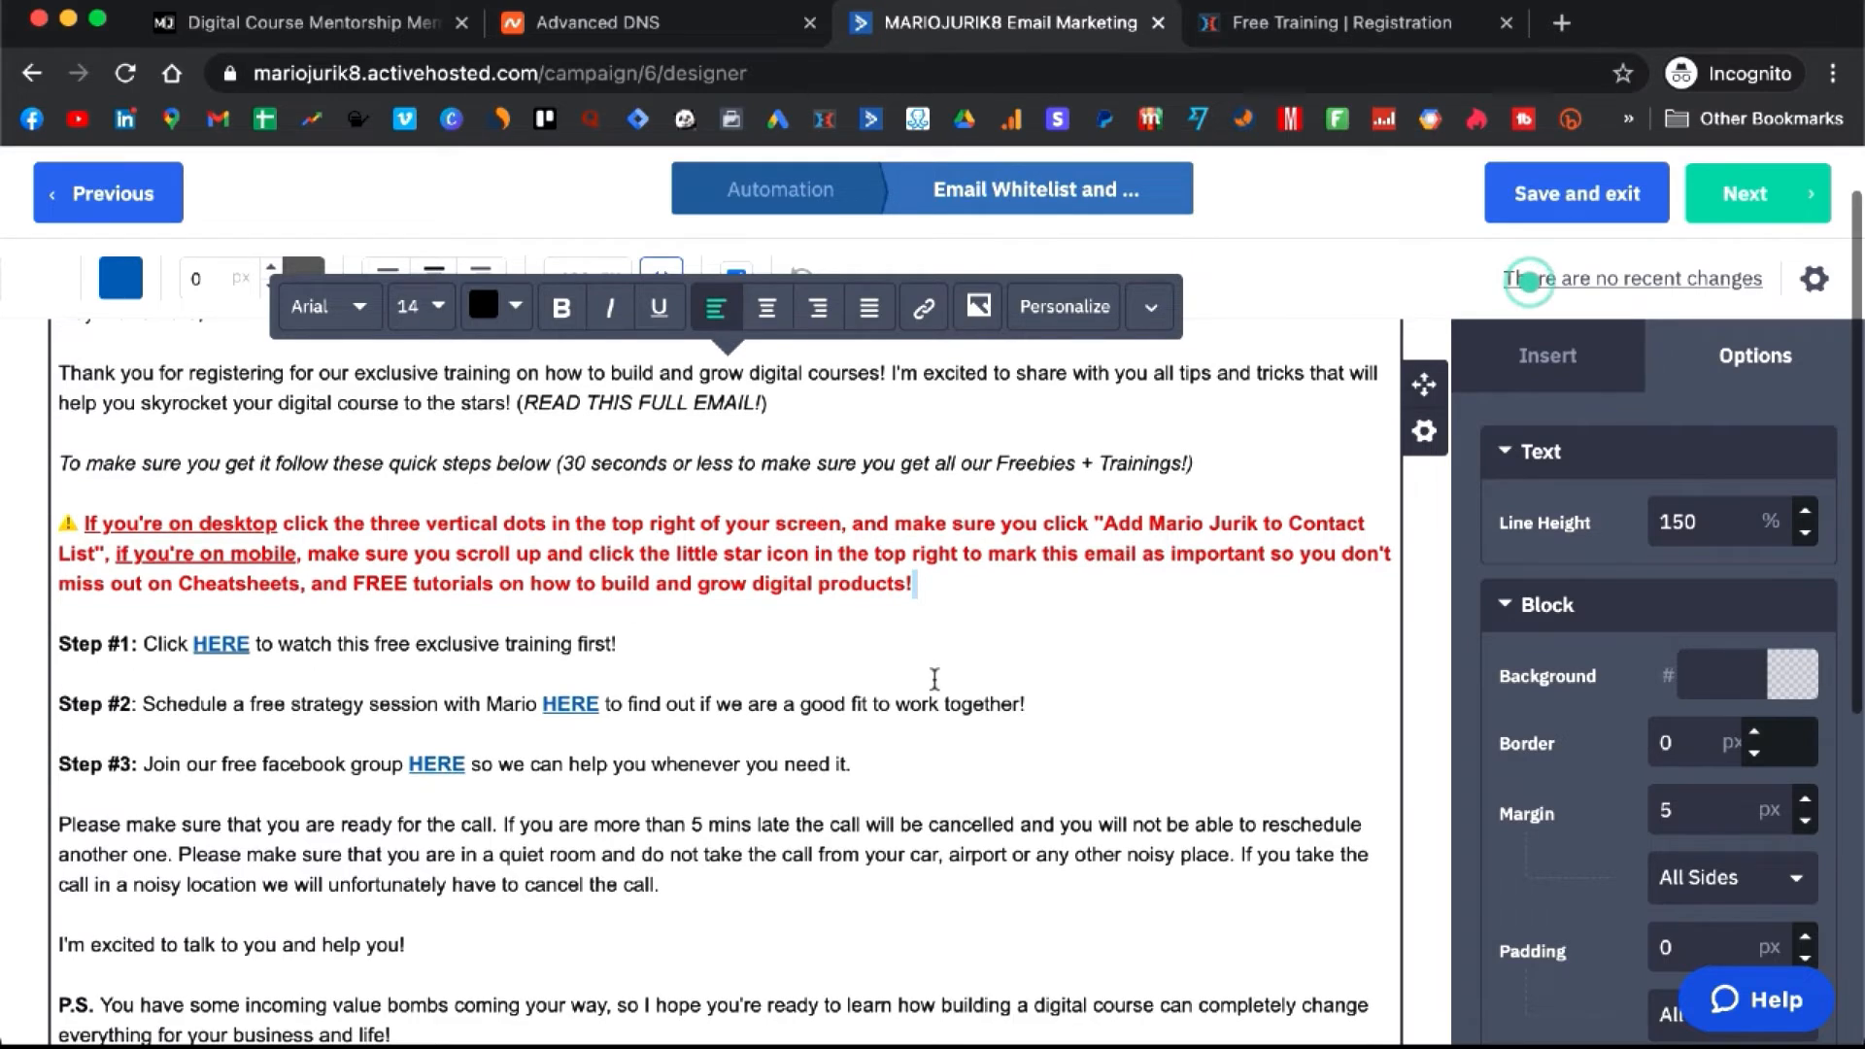
pyautogui.scroll(-1, 933, 680)
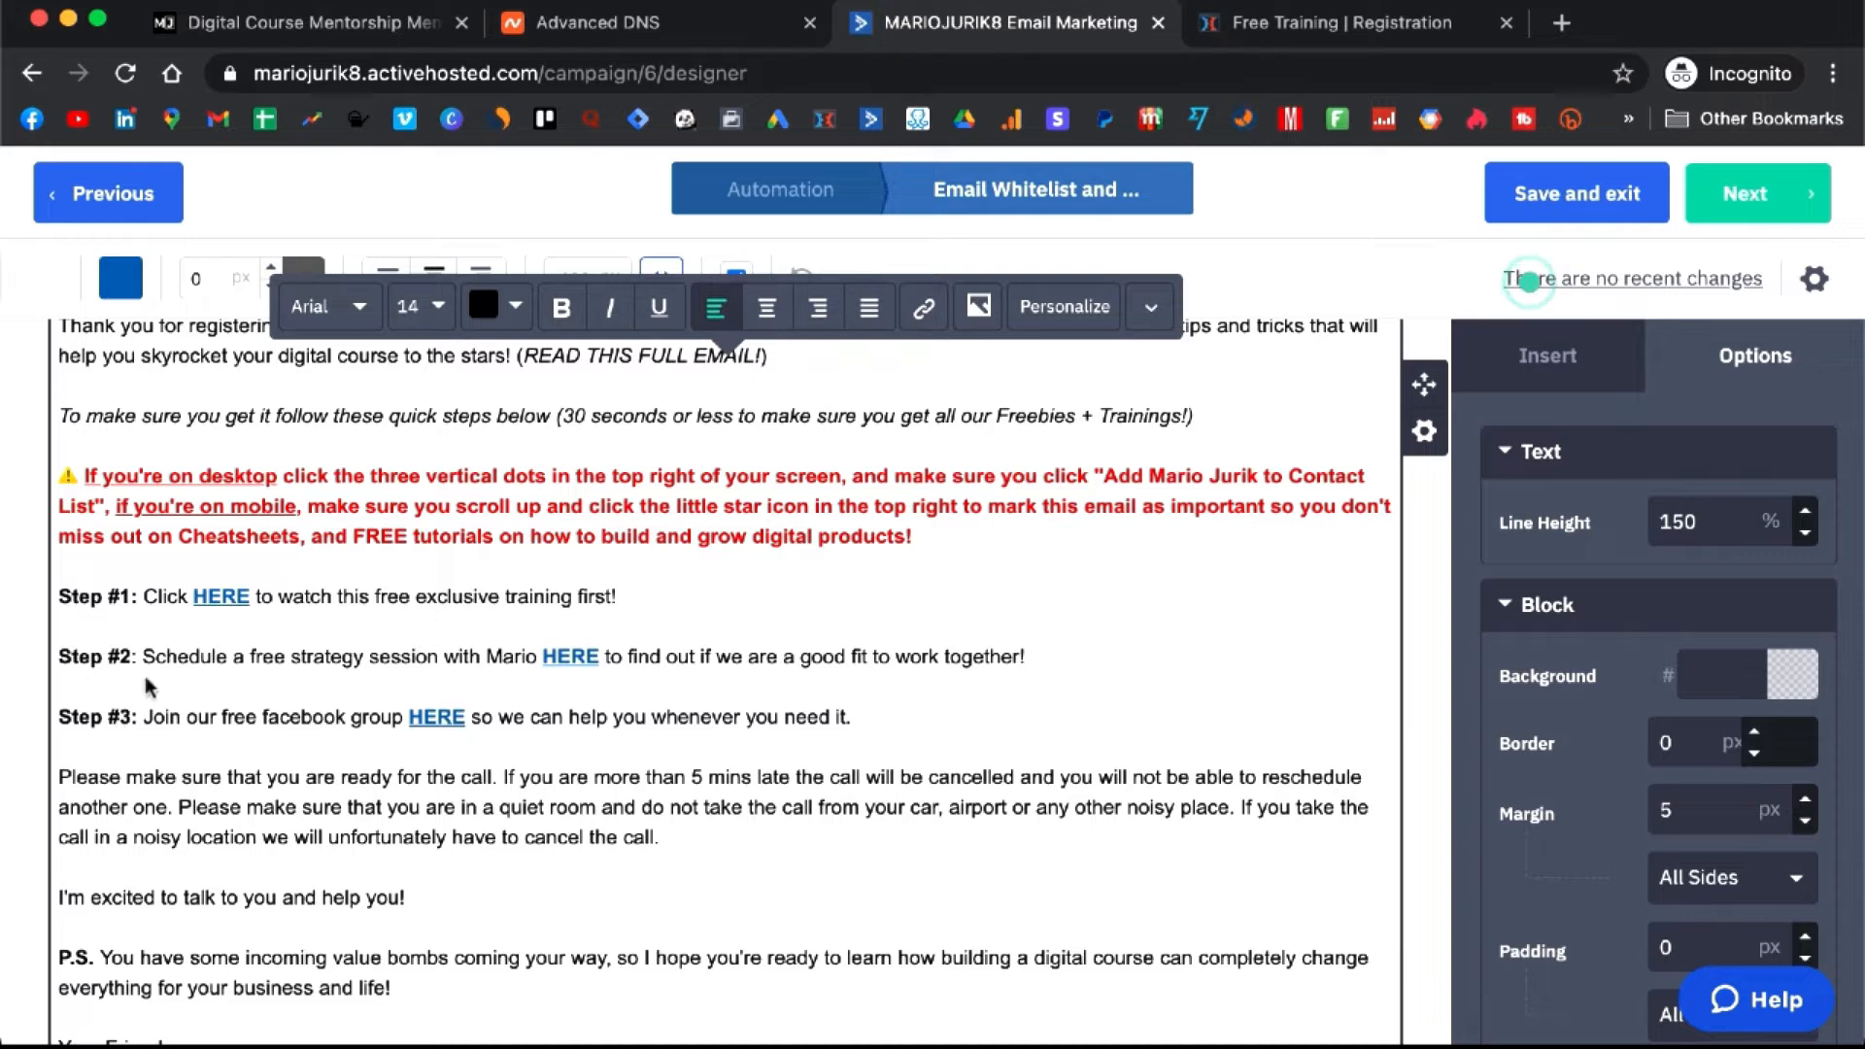
pyautogui.click(1419, 23)
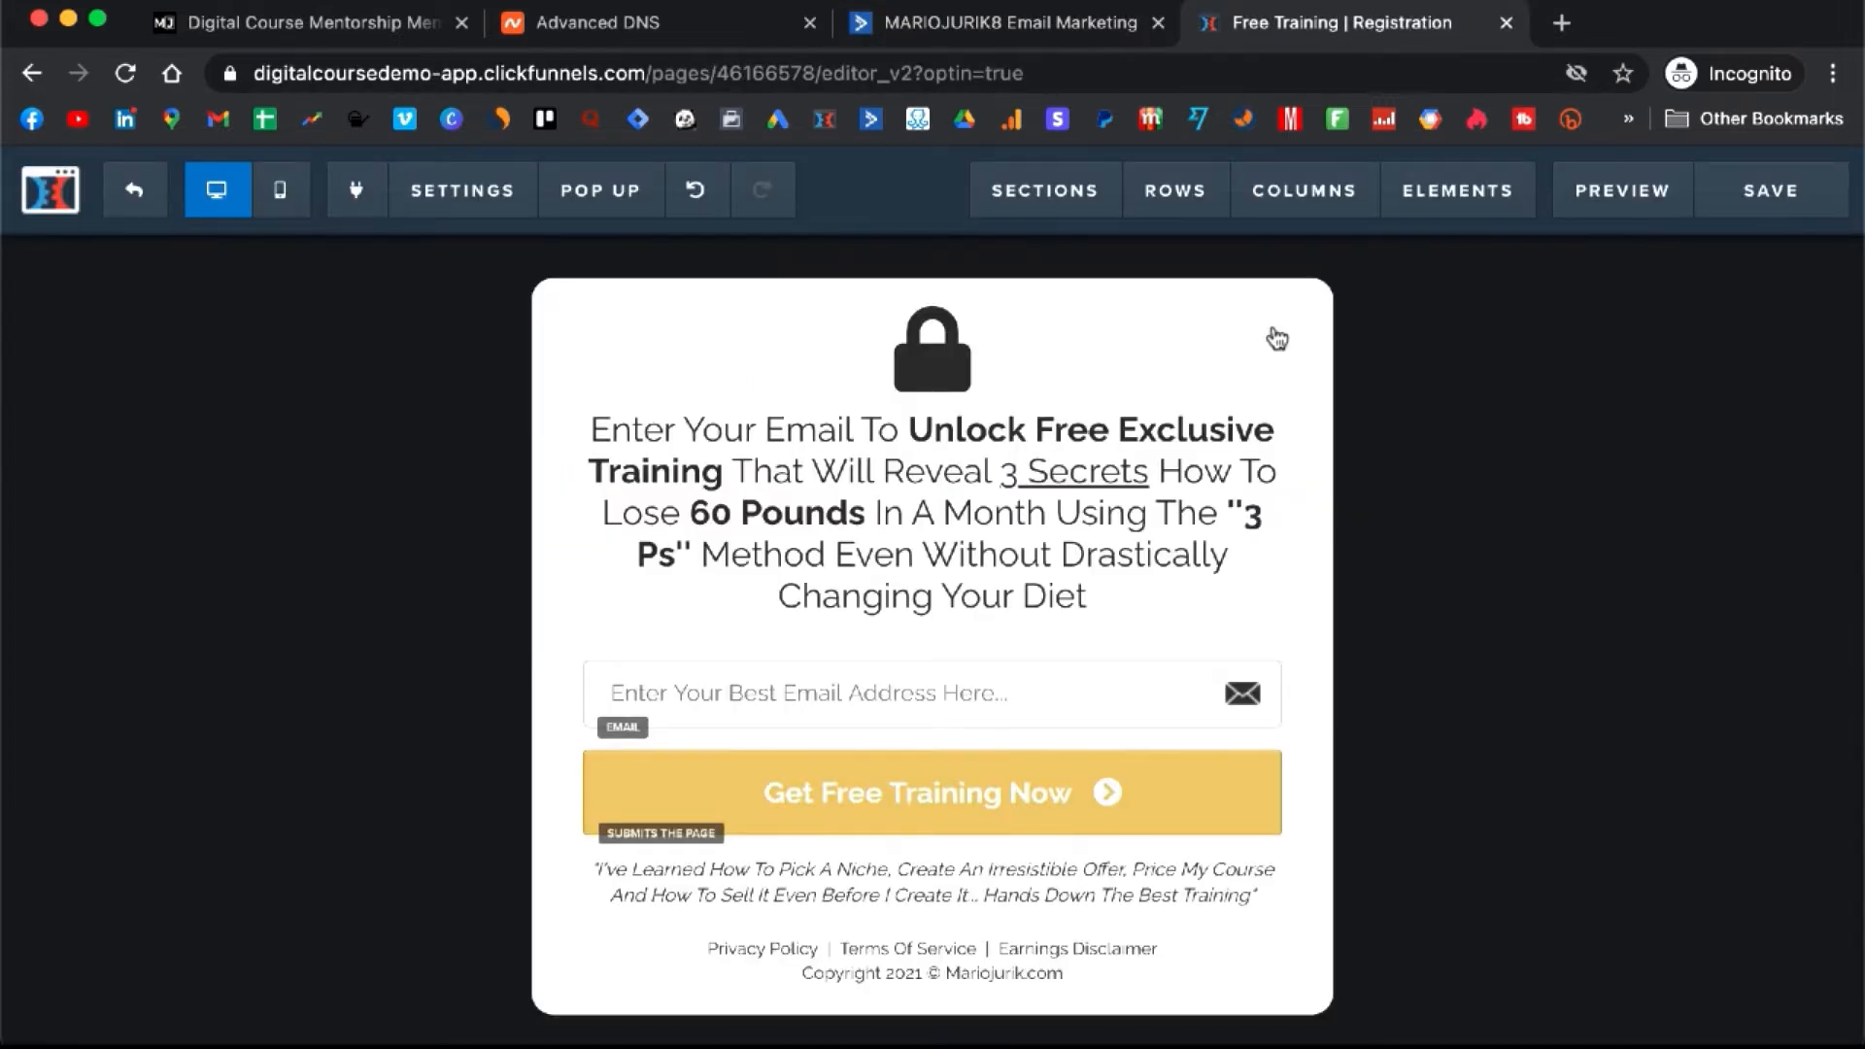
# - Check the email's Step #1 HERE link, then open the Free Training step in the ClickFunnels funnel
pyautogui.click(957, 21)
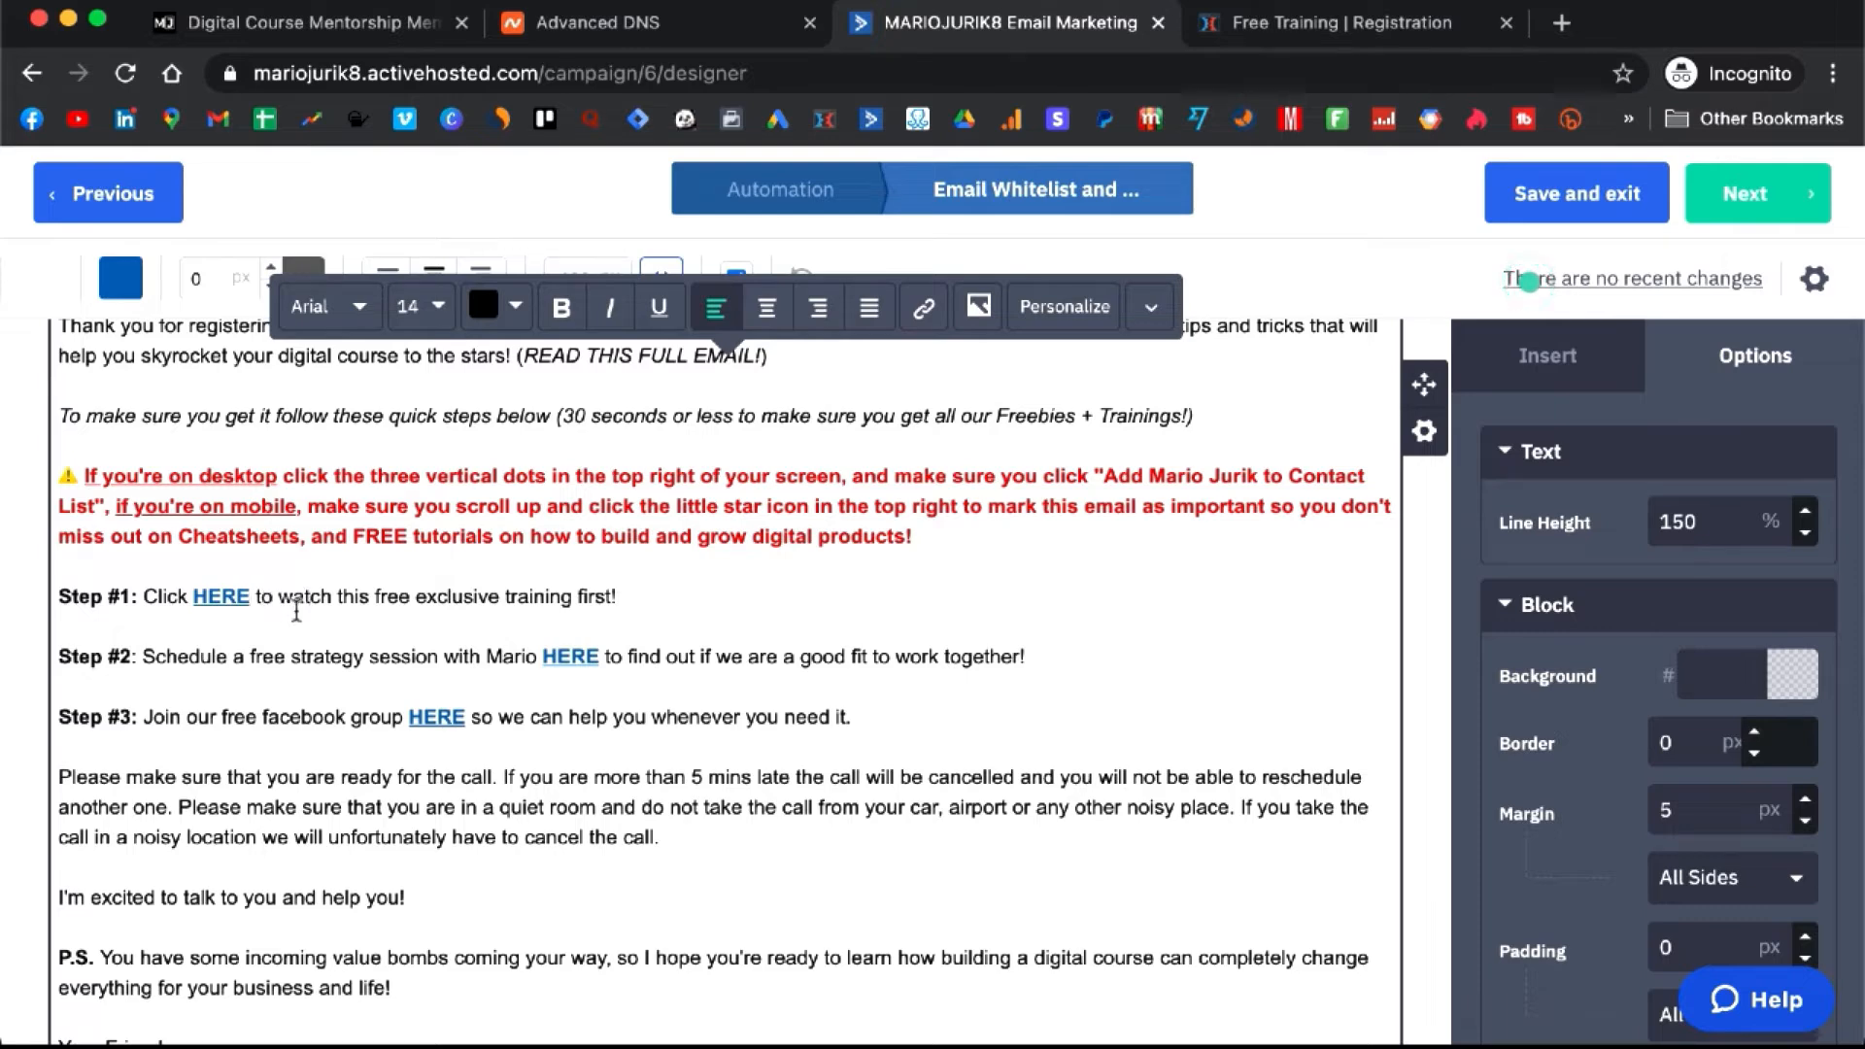
pyautogui.click(222, 597)
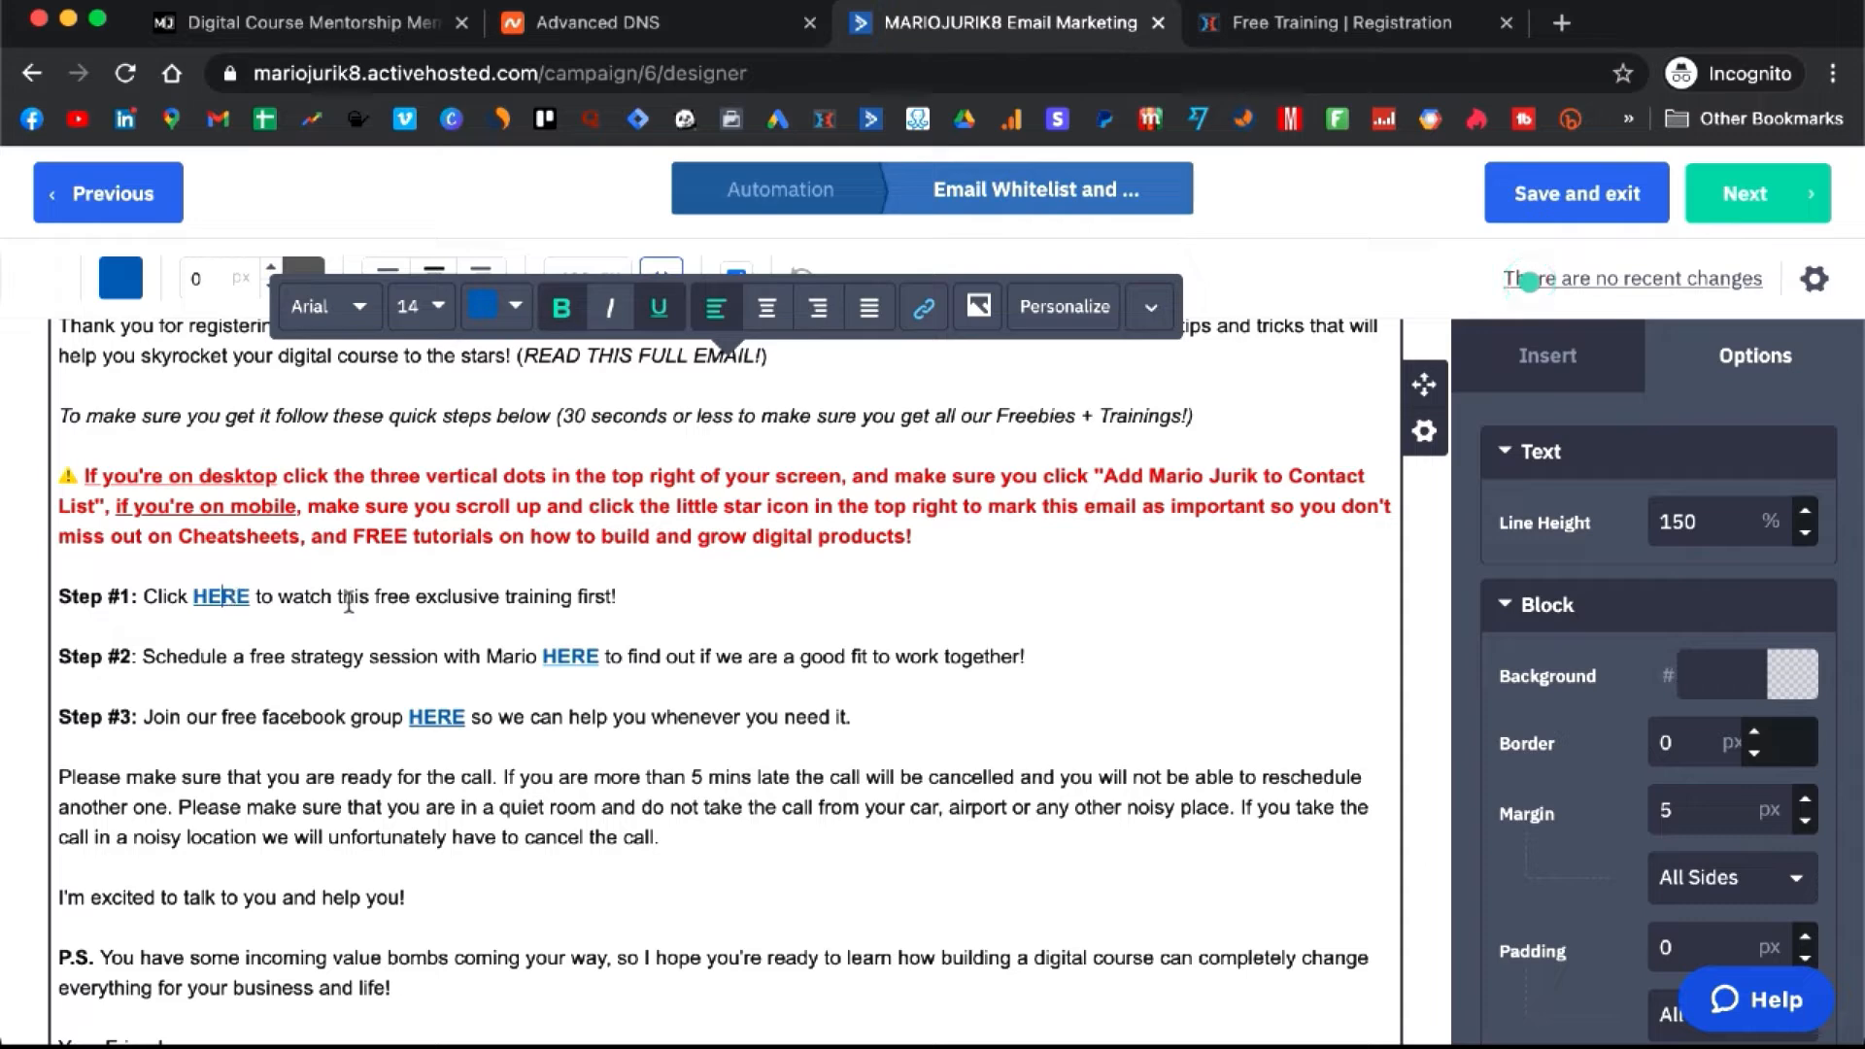
pyautogui.click(1313, 27)
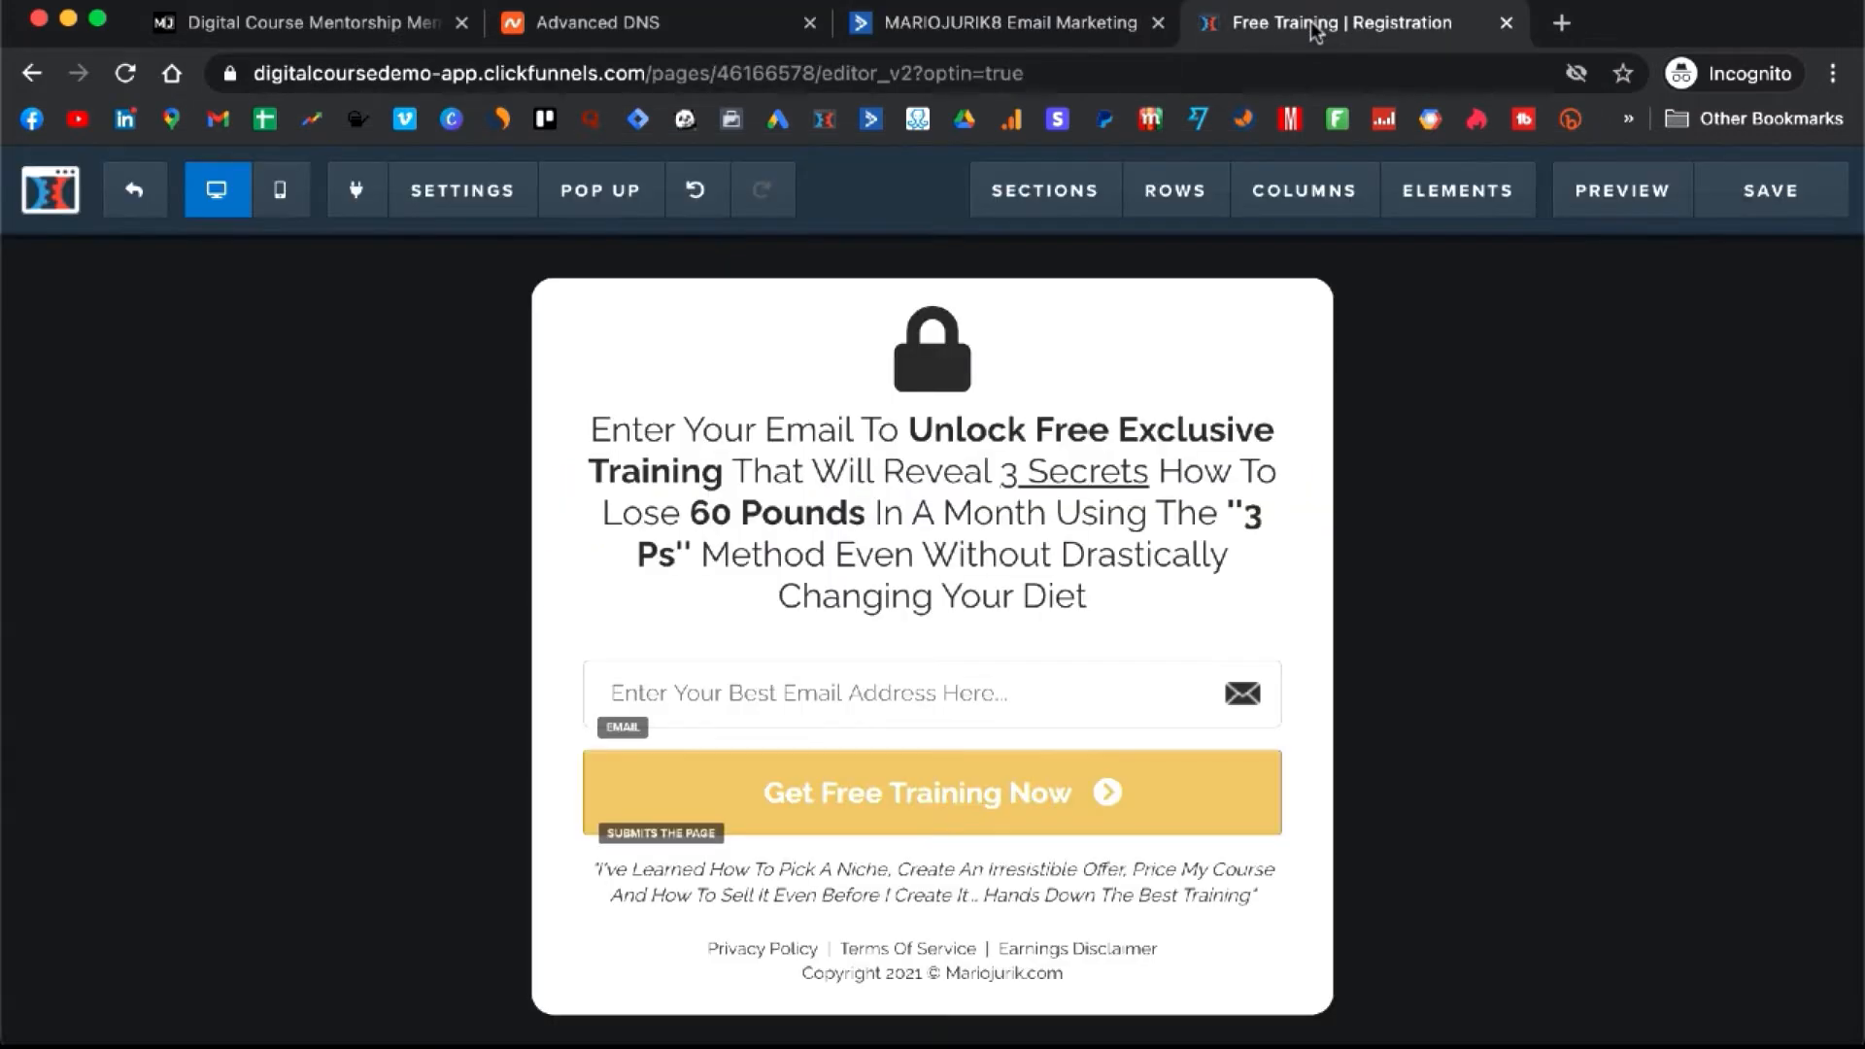
pyautogui.click(131, 204)
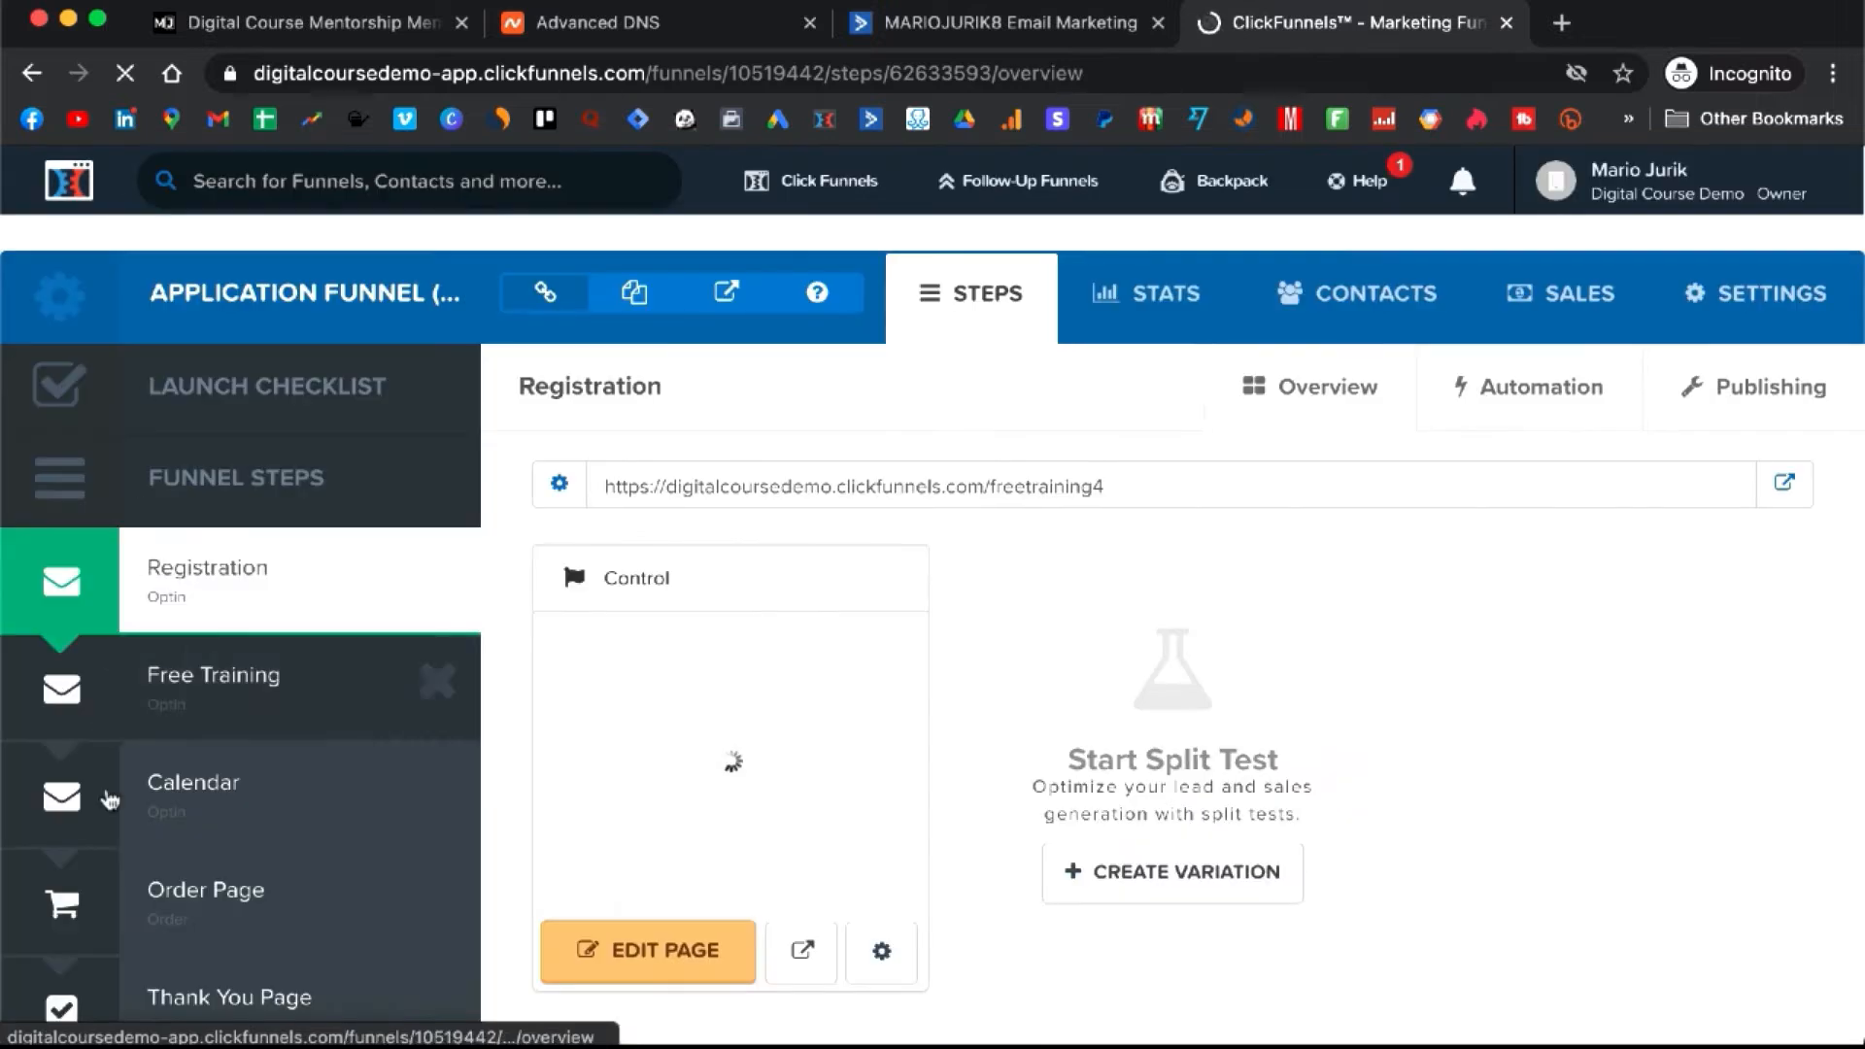
pyautogui.click(255, 685)
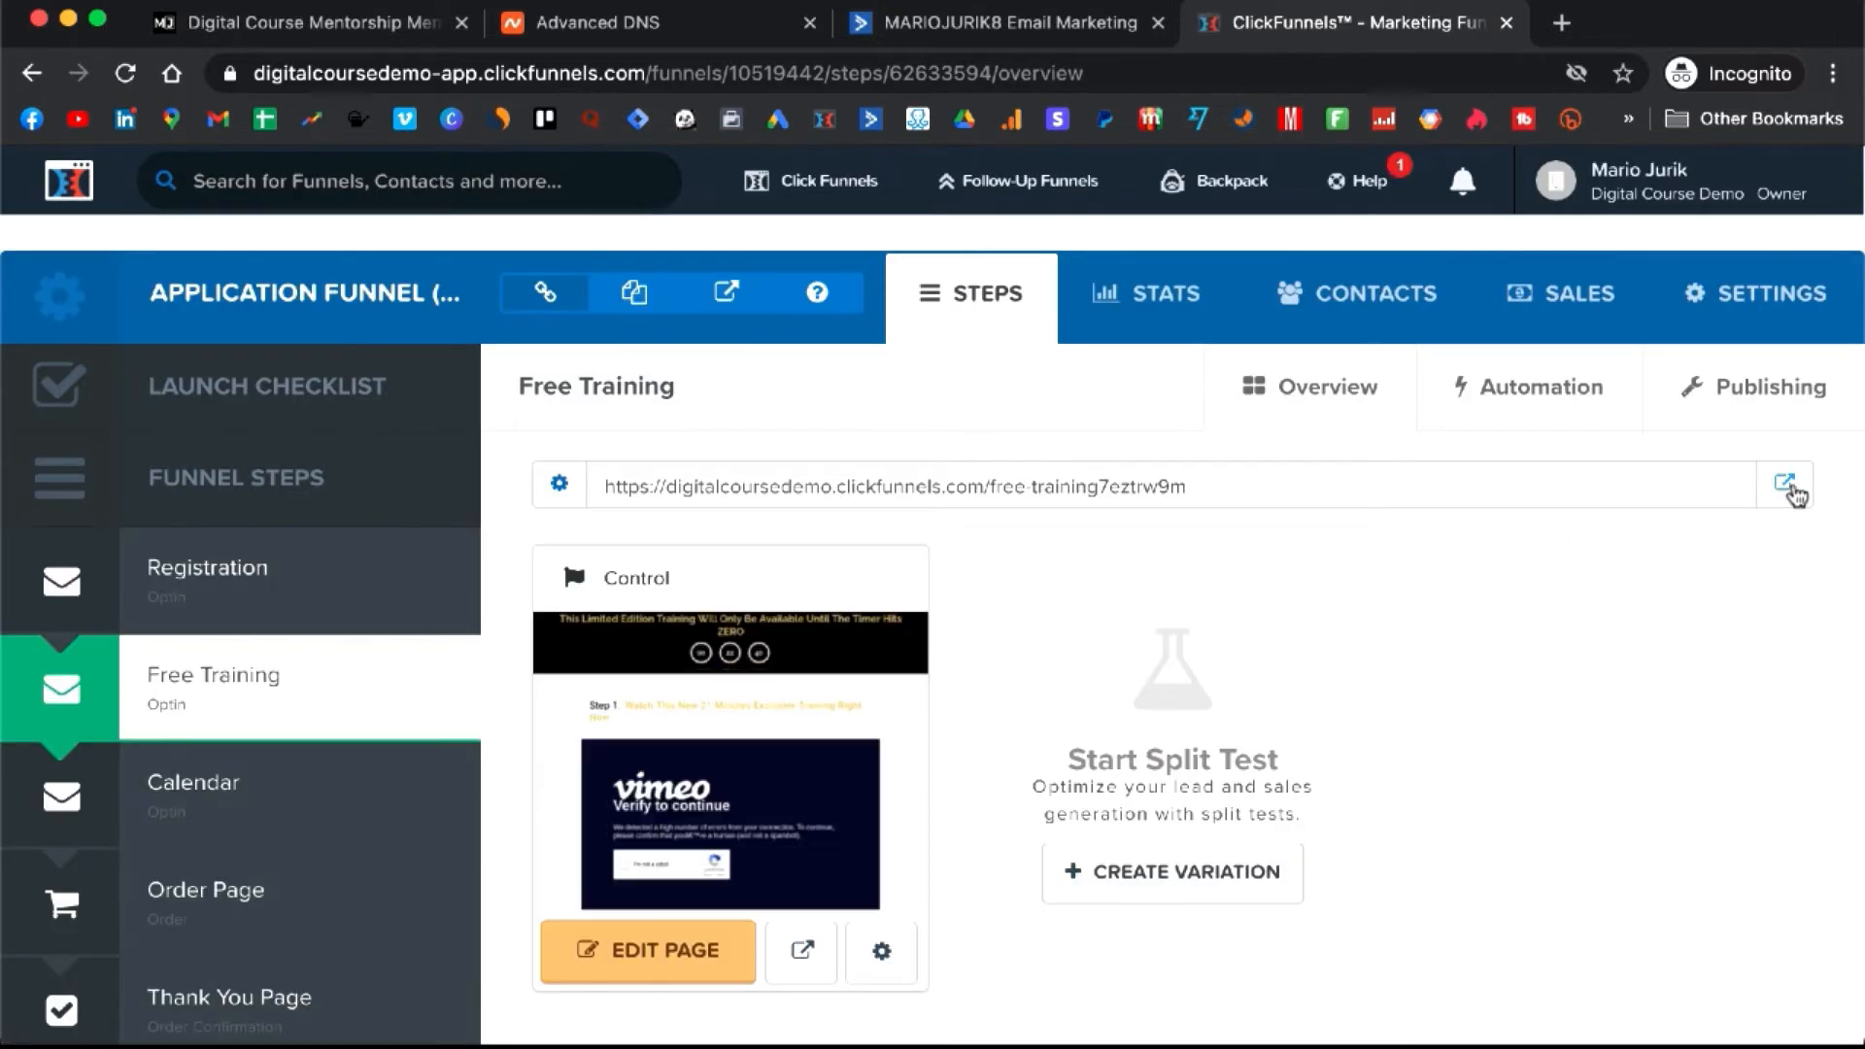
# - Open the live Free Training page, copy its URL, close it and return to ActiveCampaign
pyautogui.click(1784, 482)
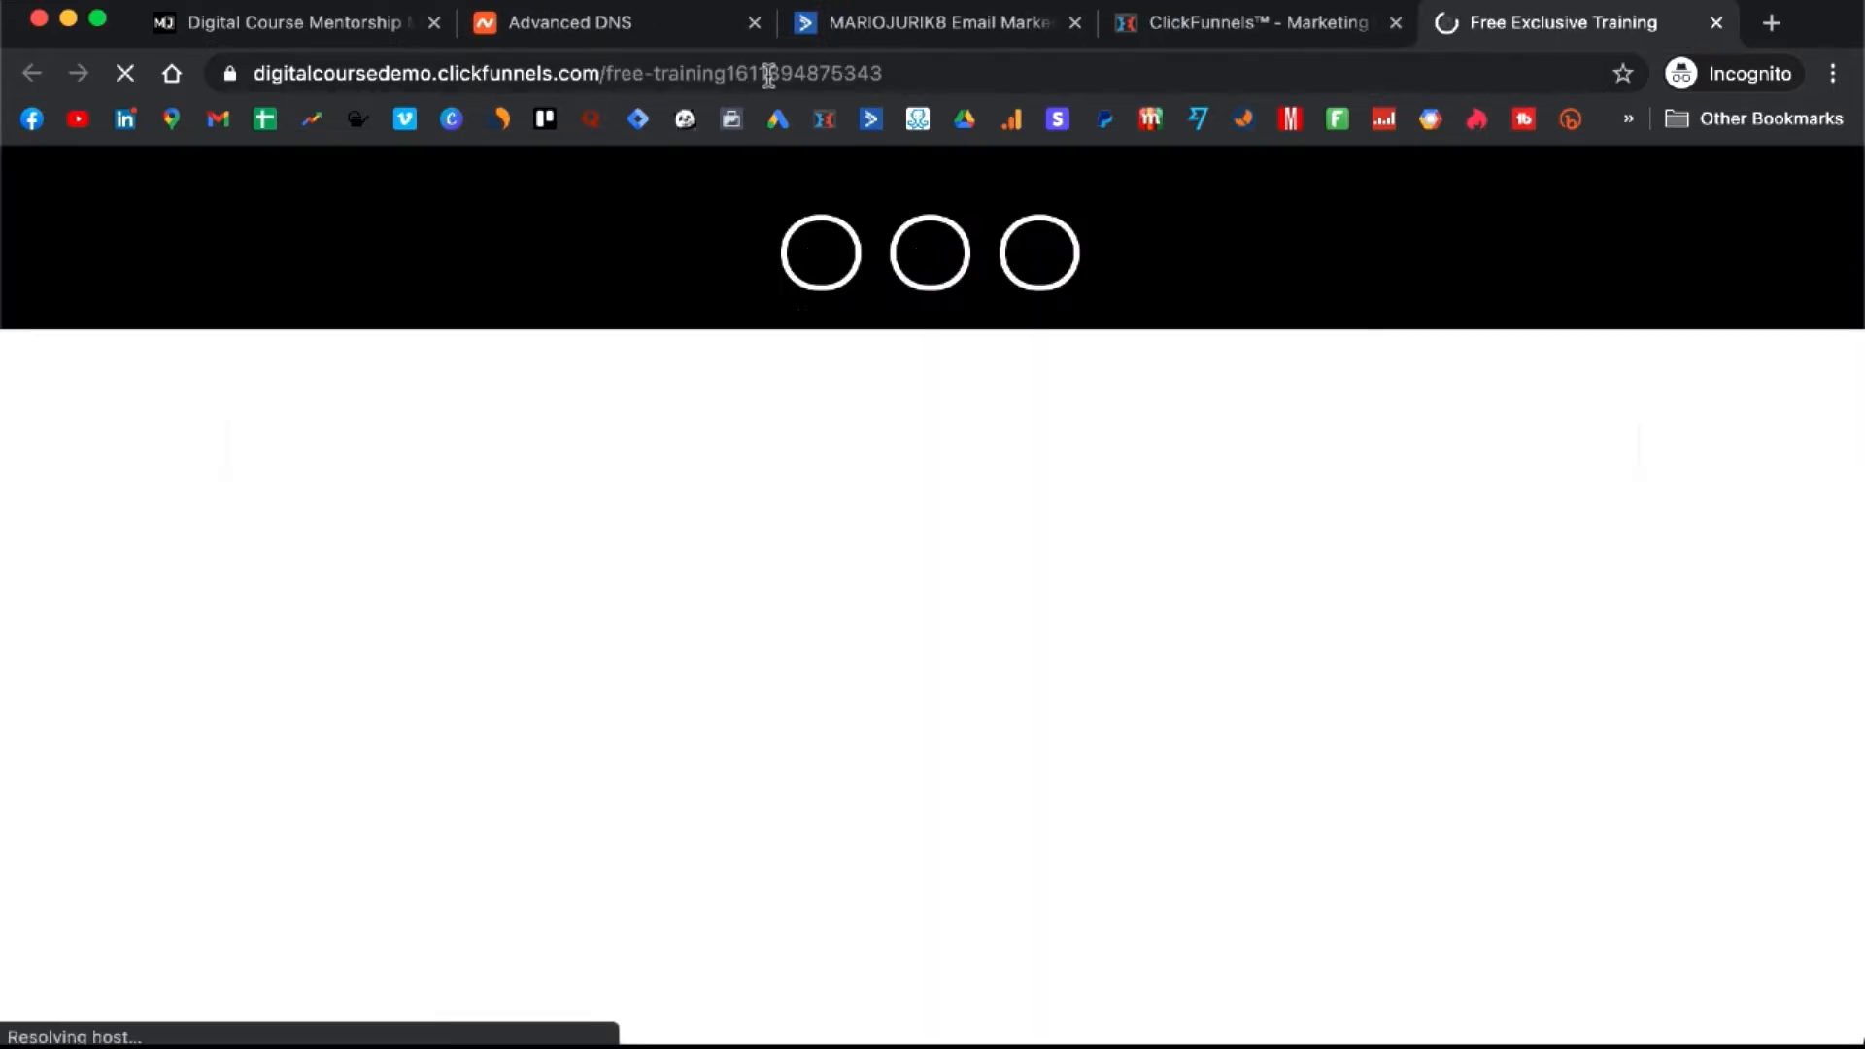
pyautogui.click(843, 77)
pyautogui.tripleClick(860, 80)
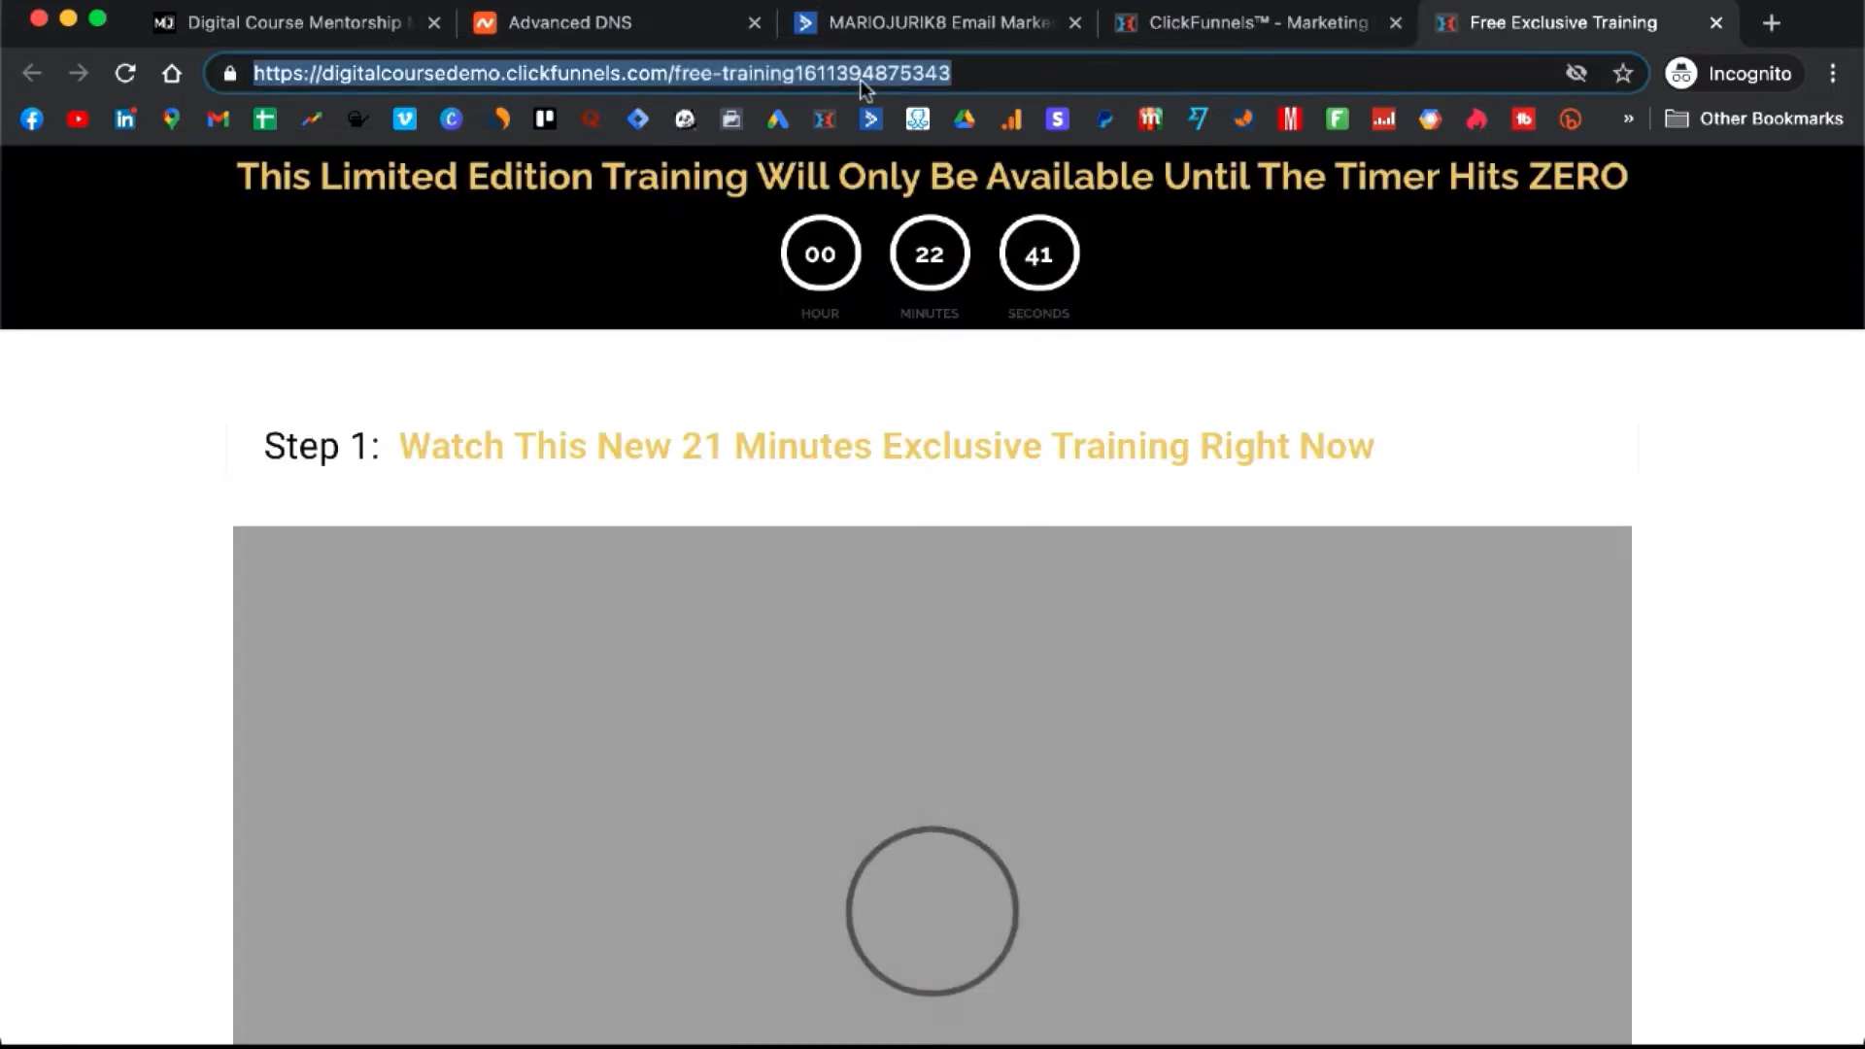
pyautogui.click(1210, 25)
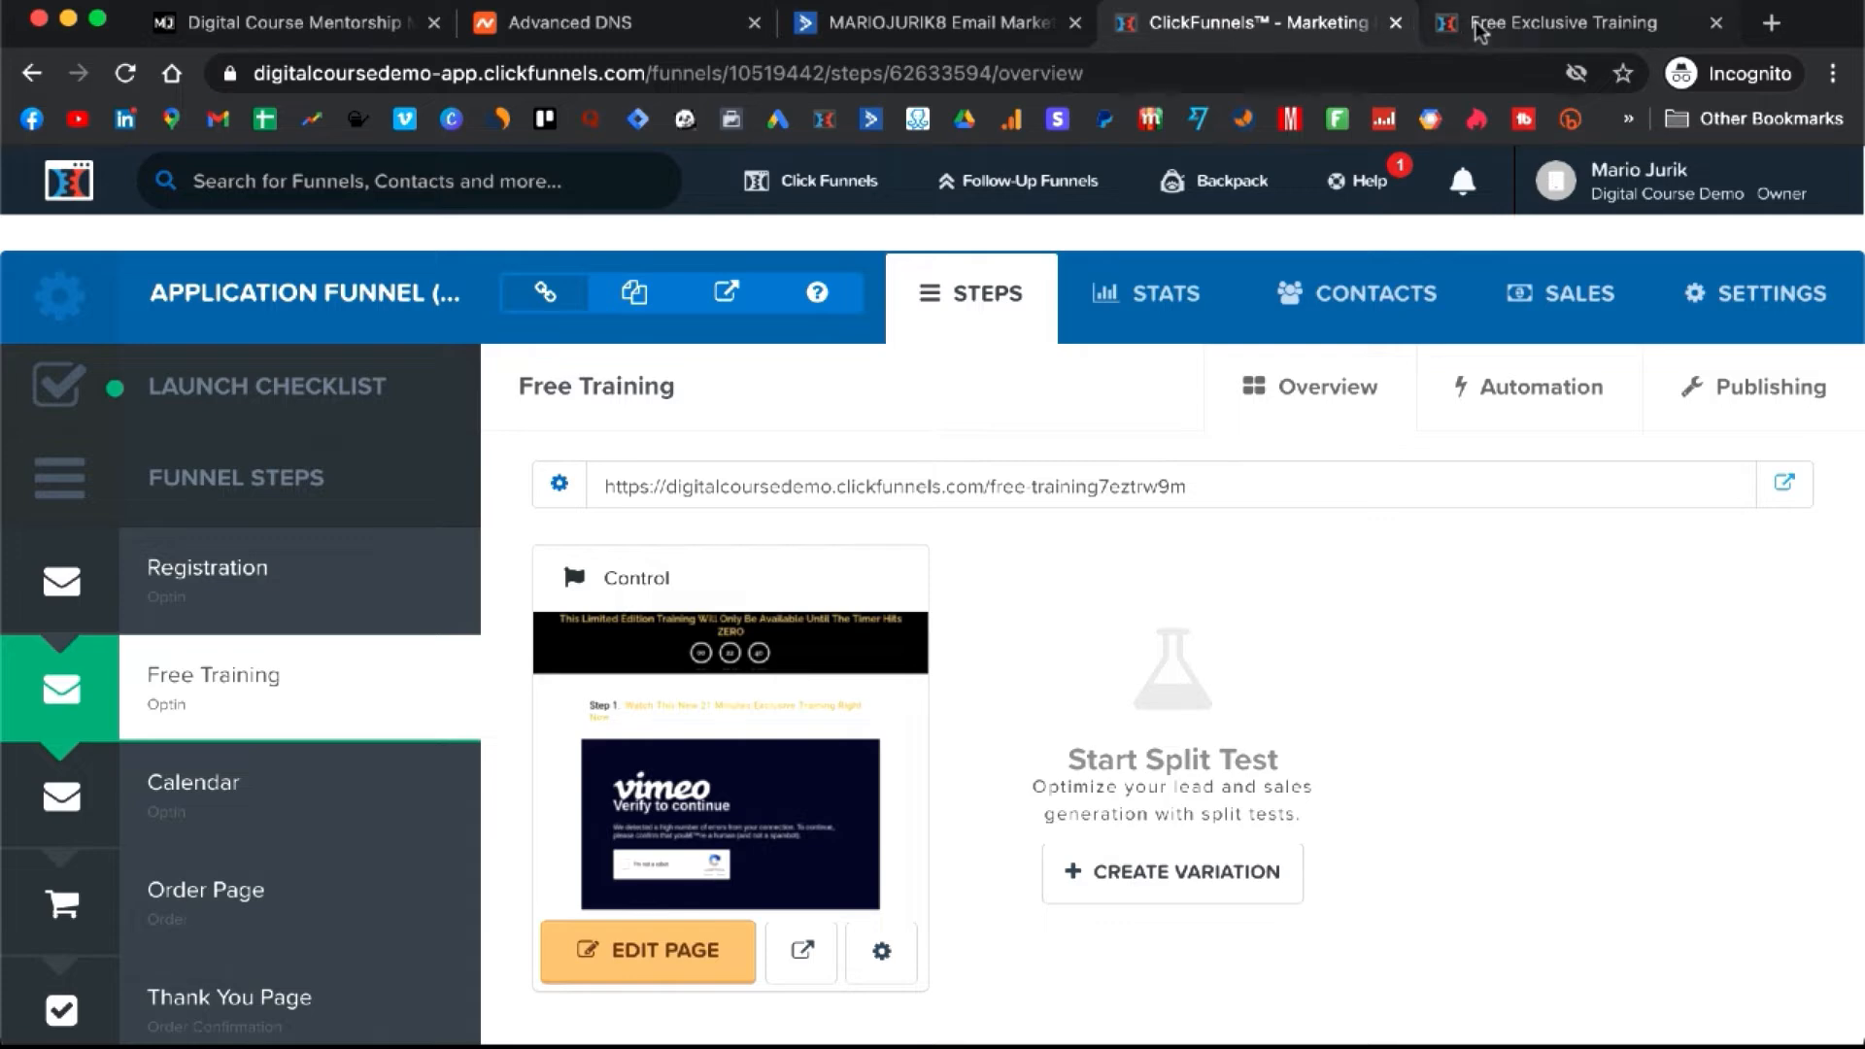
pyautogui.click(1516, 23)
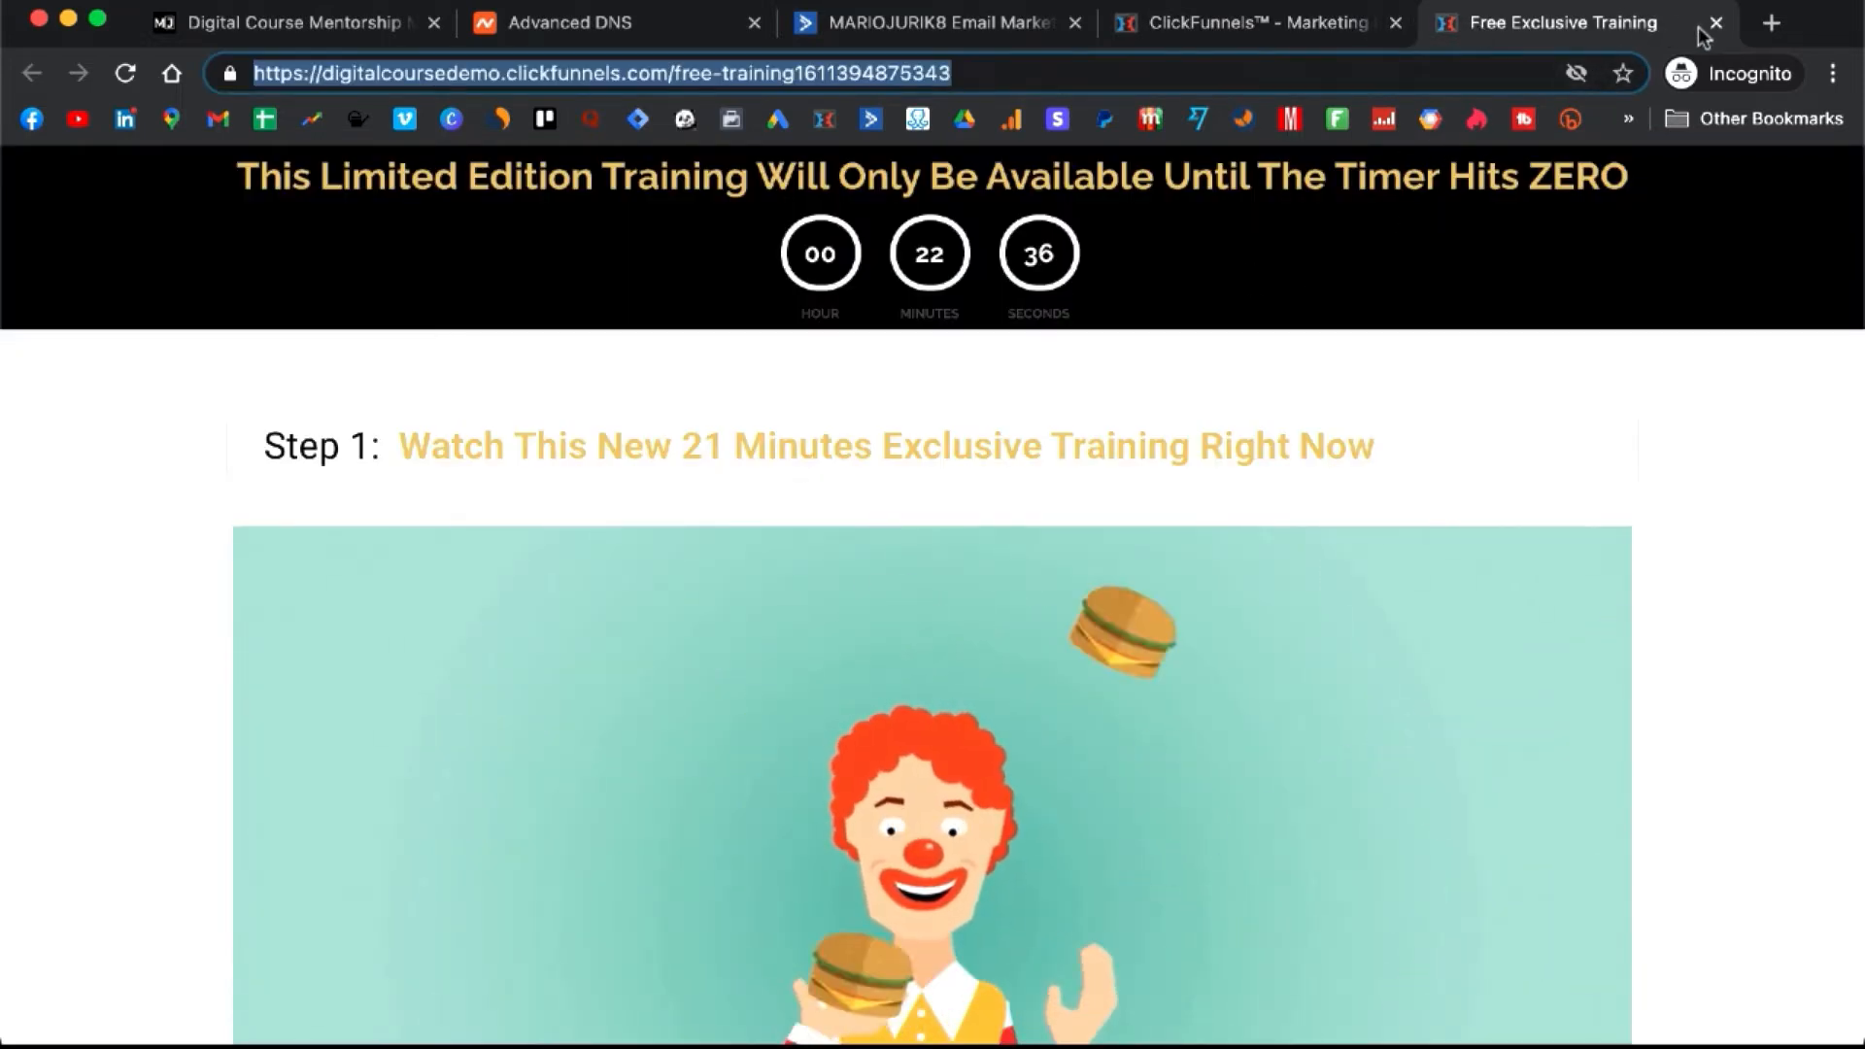
pyautogui.click(1716, 24)
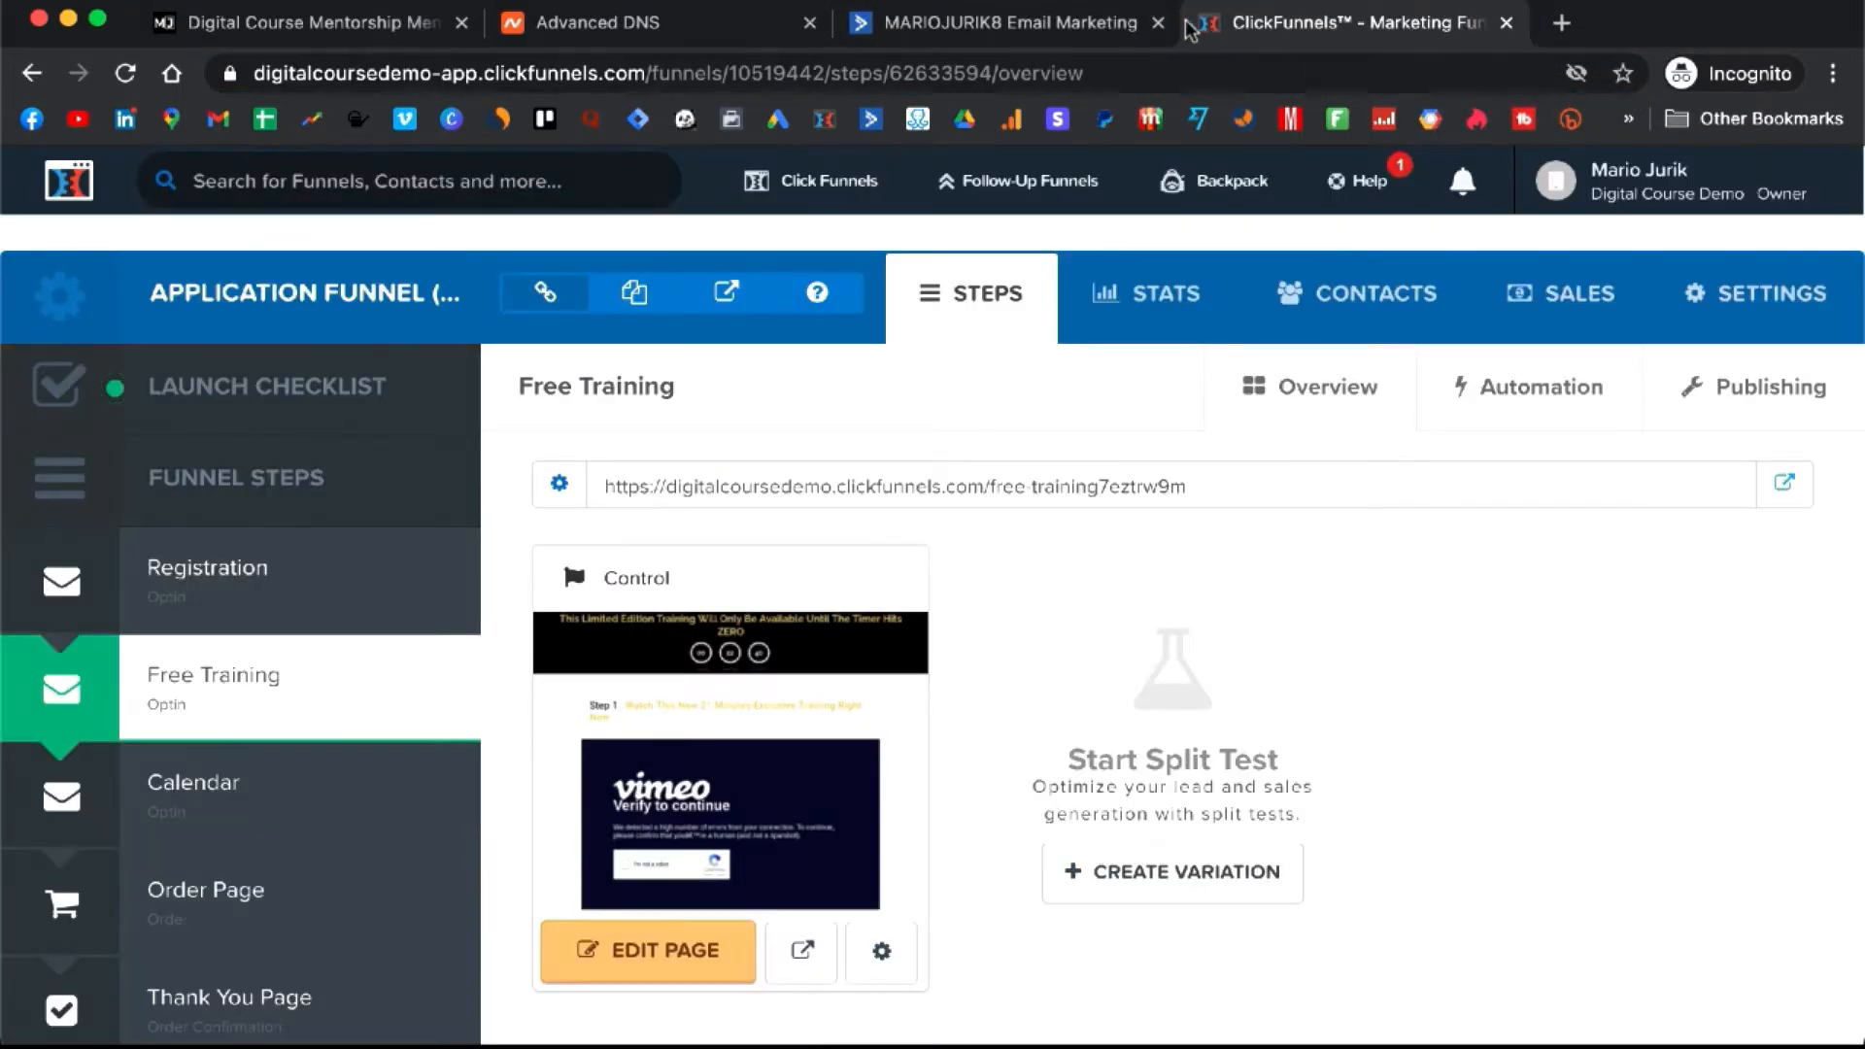
pyautogui.click(1011, 25)
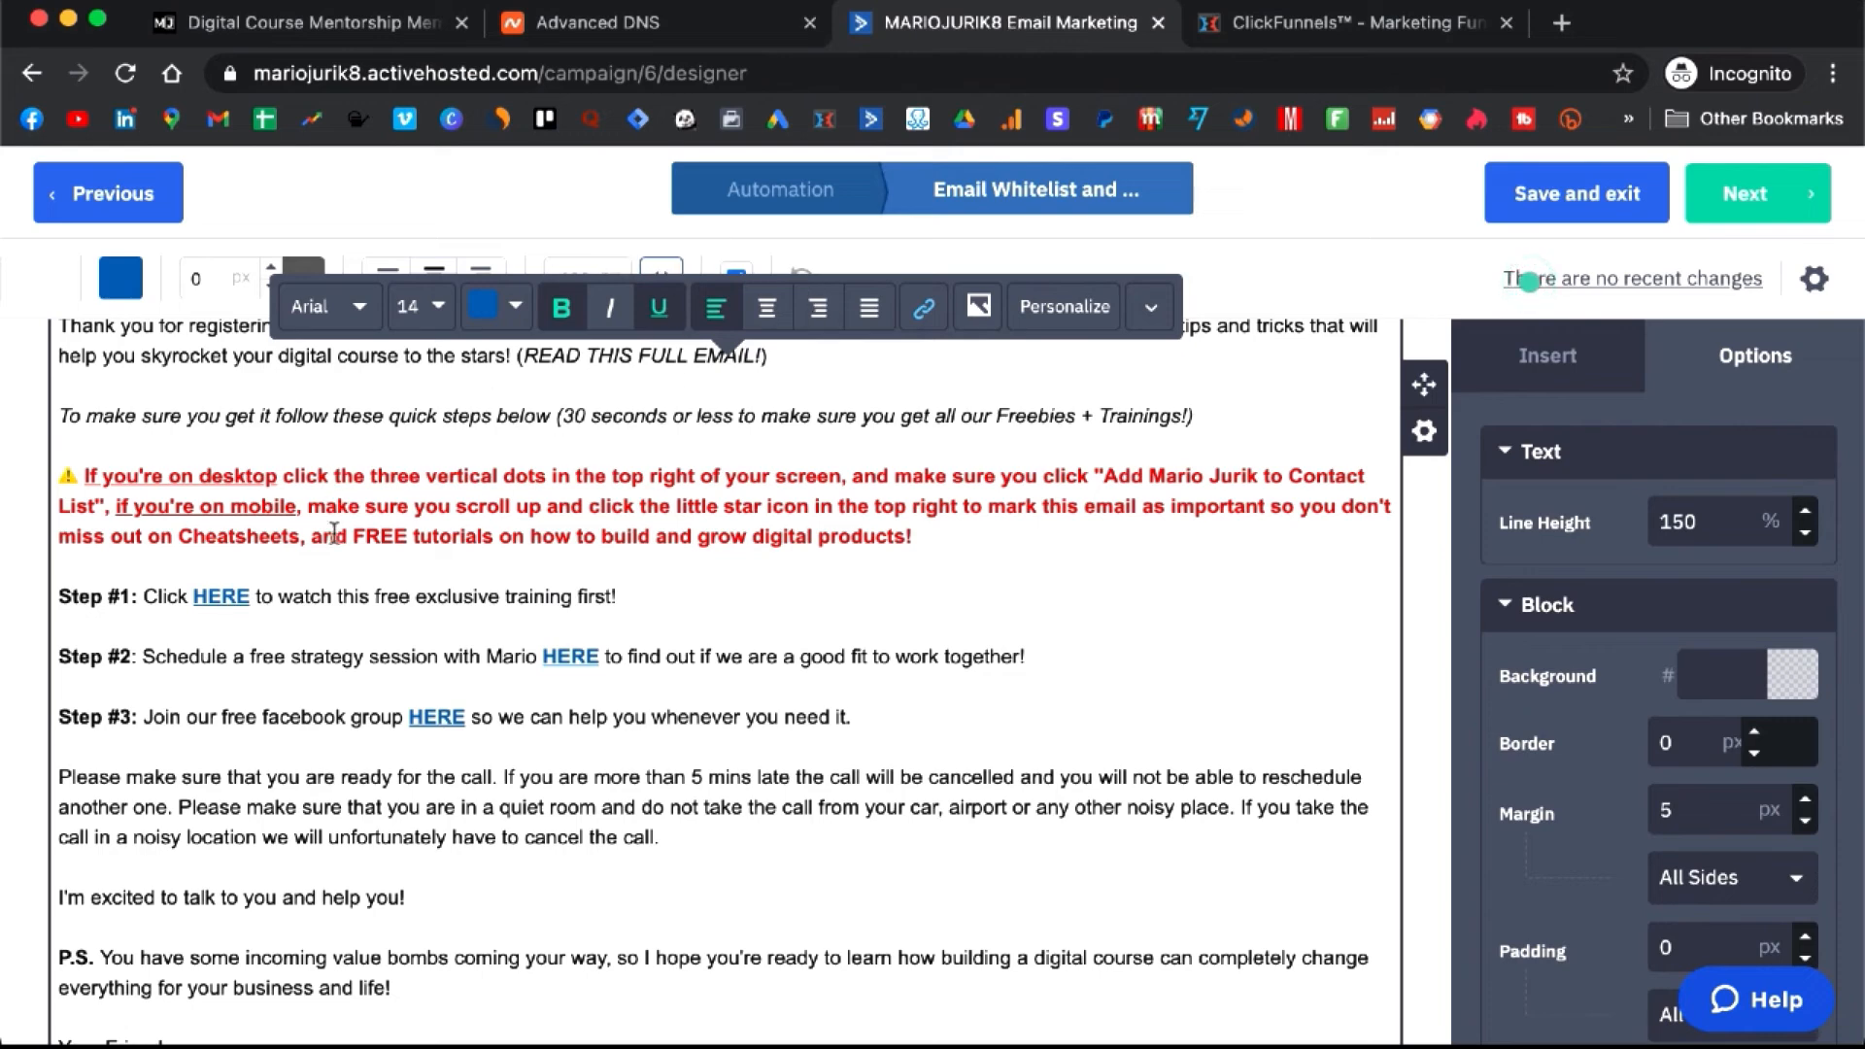
# - Replace the Step #1 HERE link's address with the copied ClickFunnels free-training page URL
pyautogui.click(924, 308)
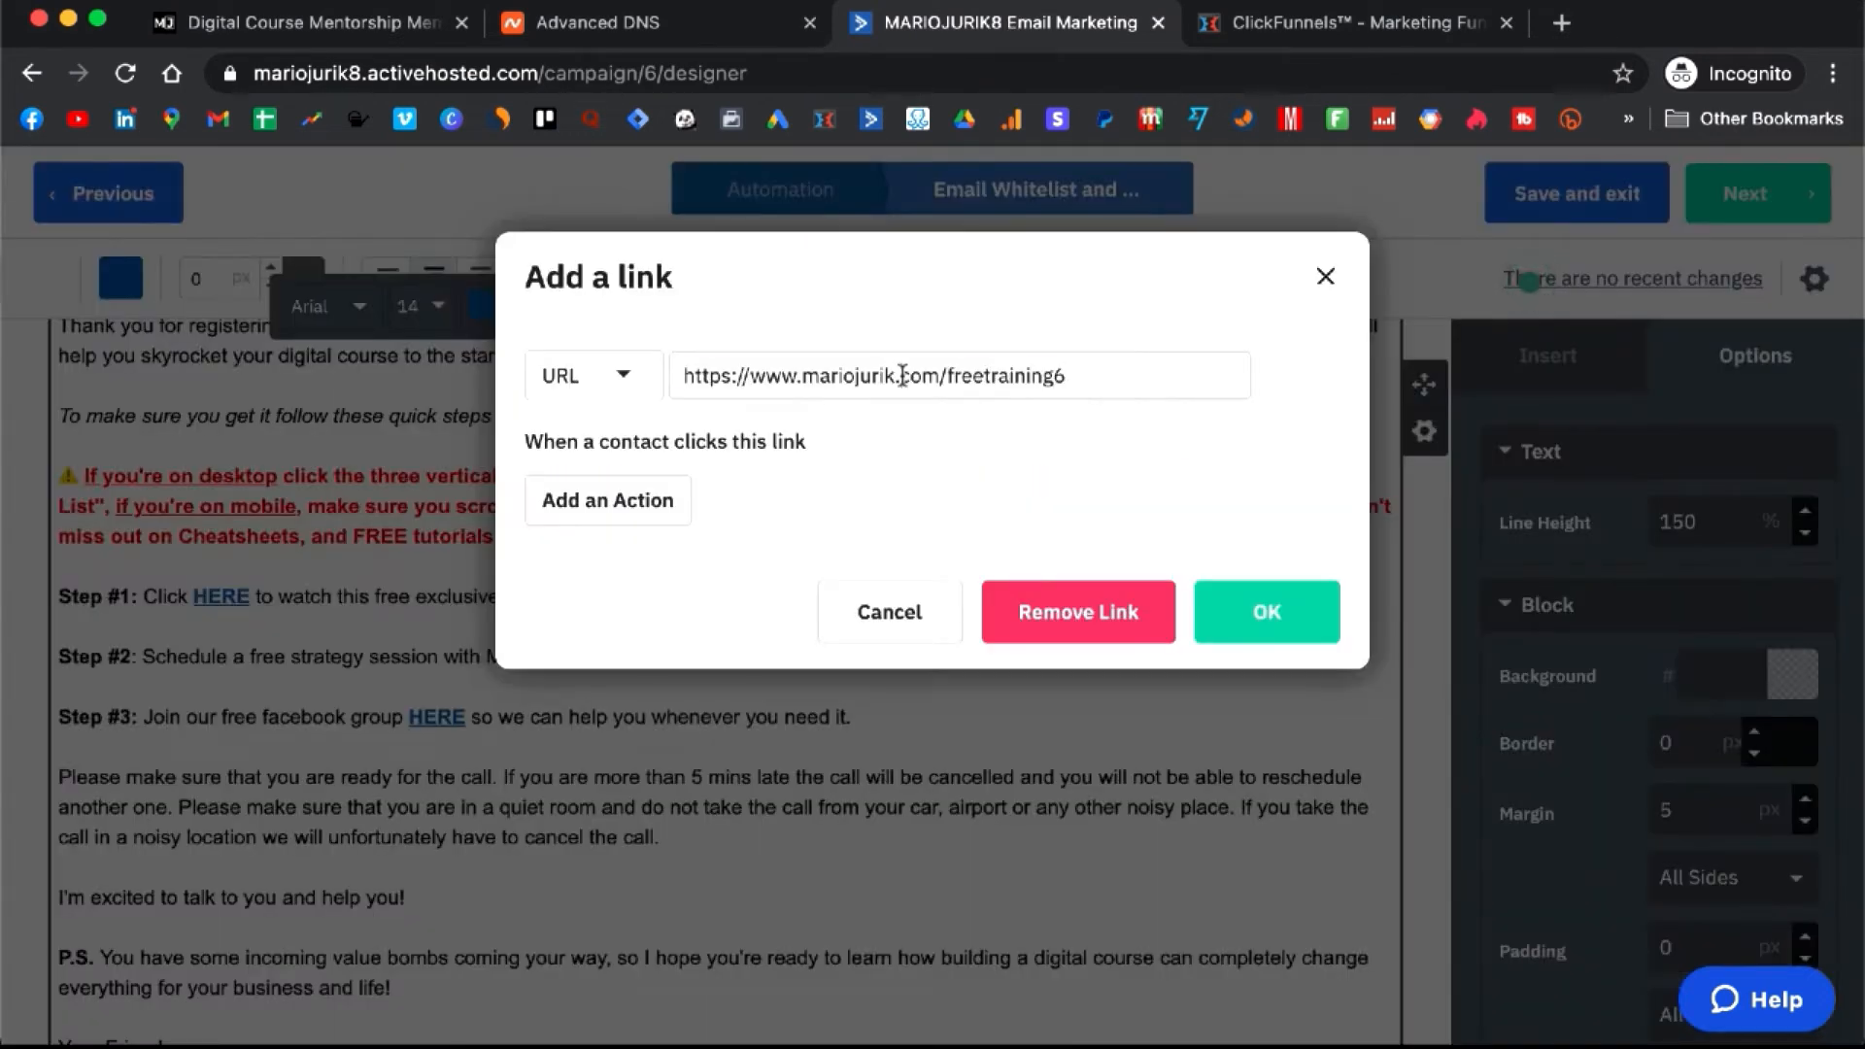
pyautogui.press('super+a')
pyautogui.press('super+v')
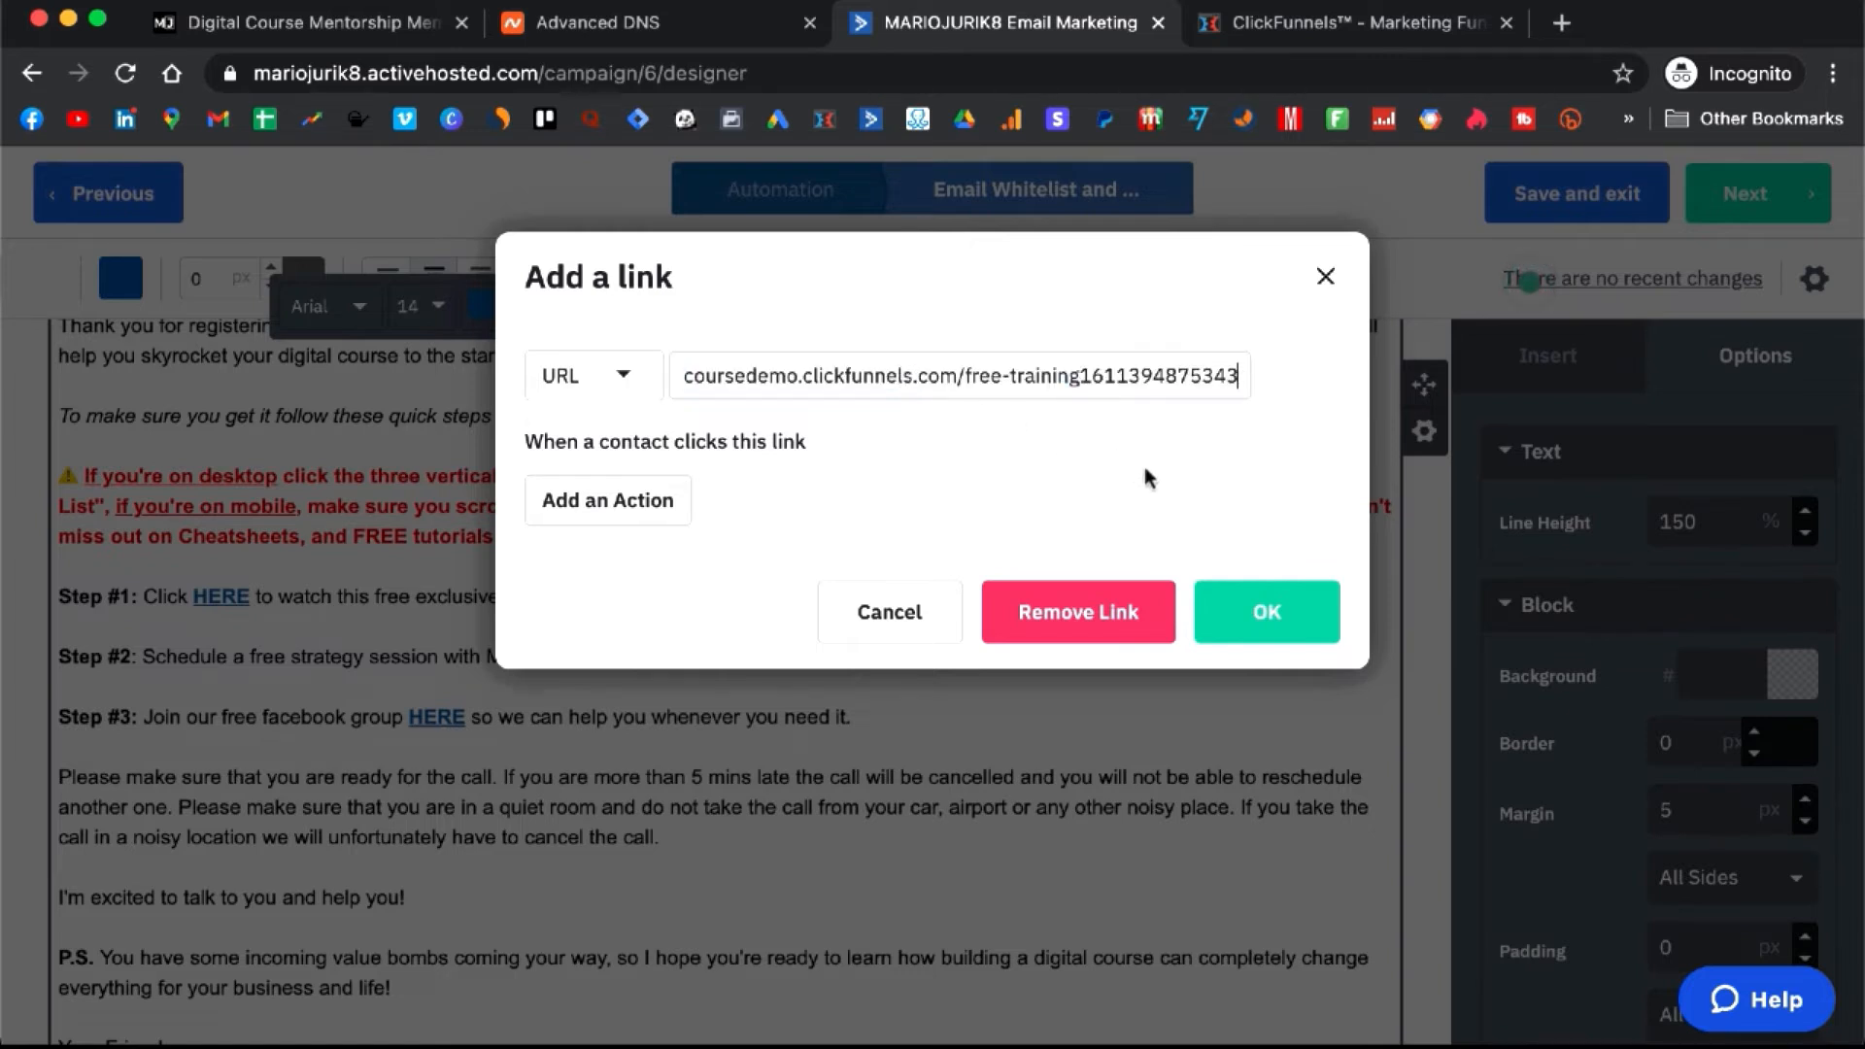
pyautogui.click(1267, 620)
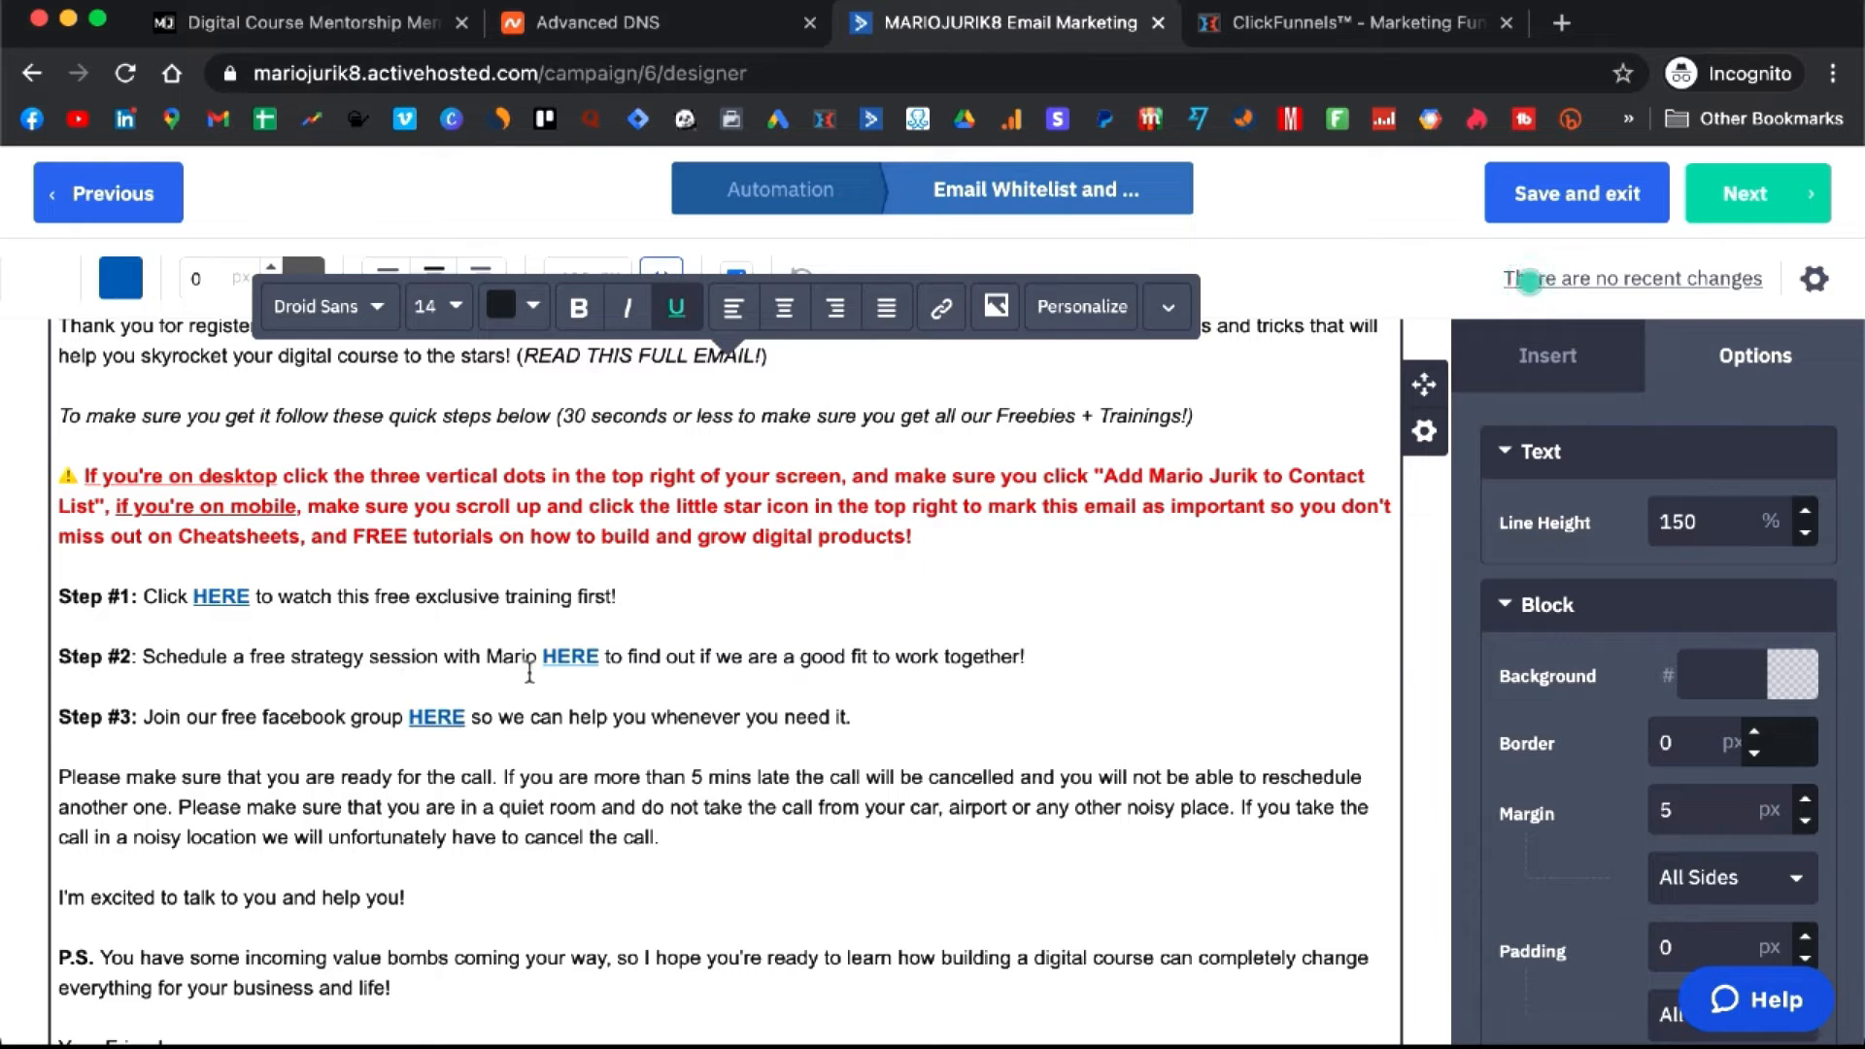
pyautogui.moveTo(535, 660); pyautogui.dragTo(484, 661)
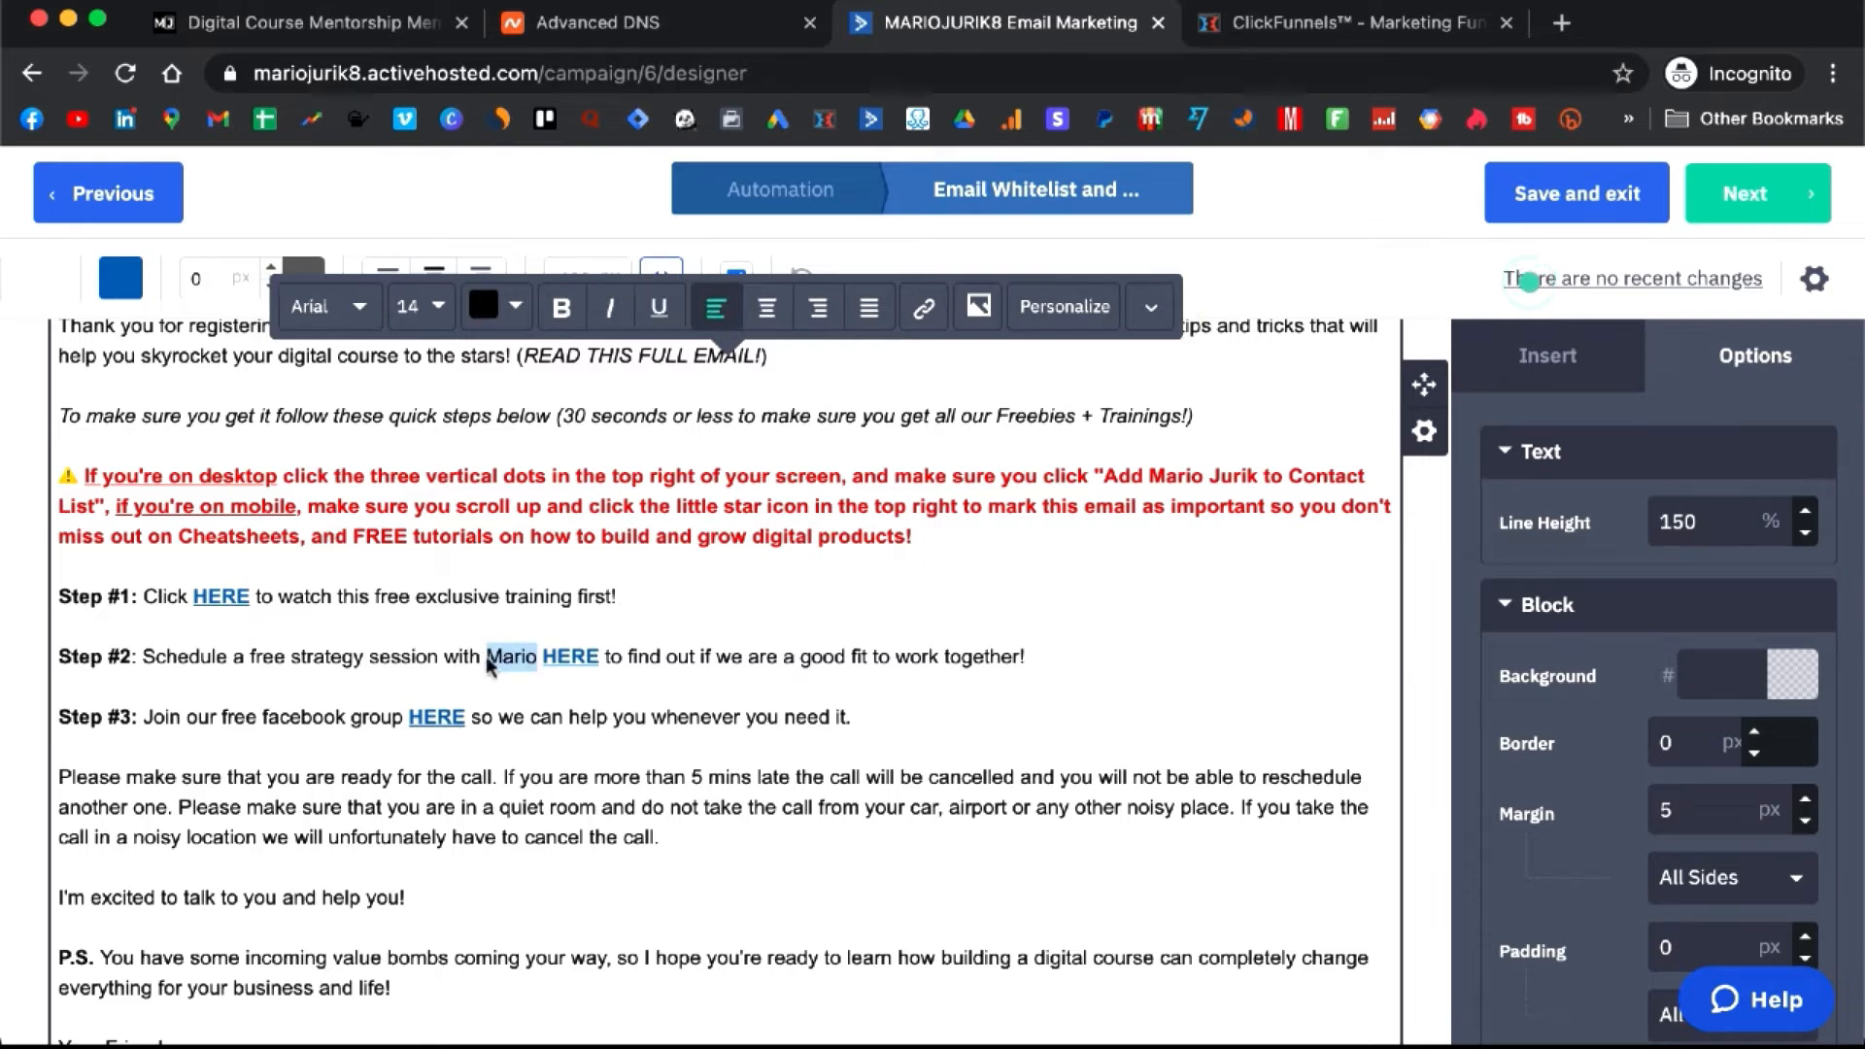
pyautogui.click(1370, 25)
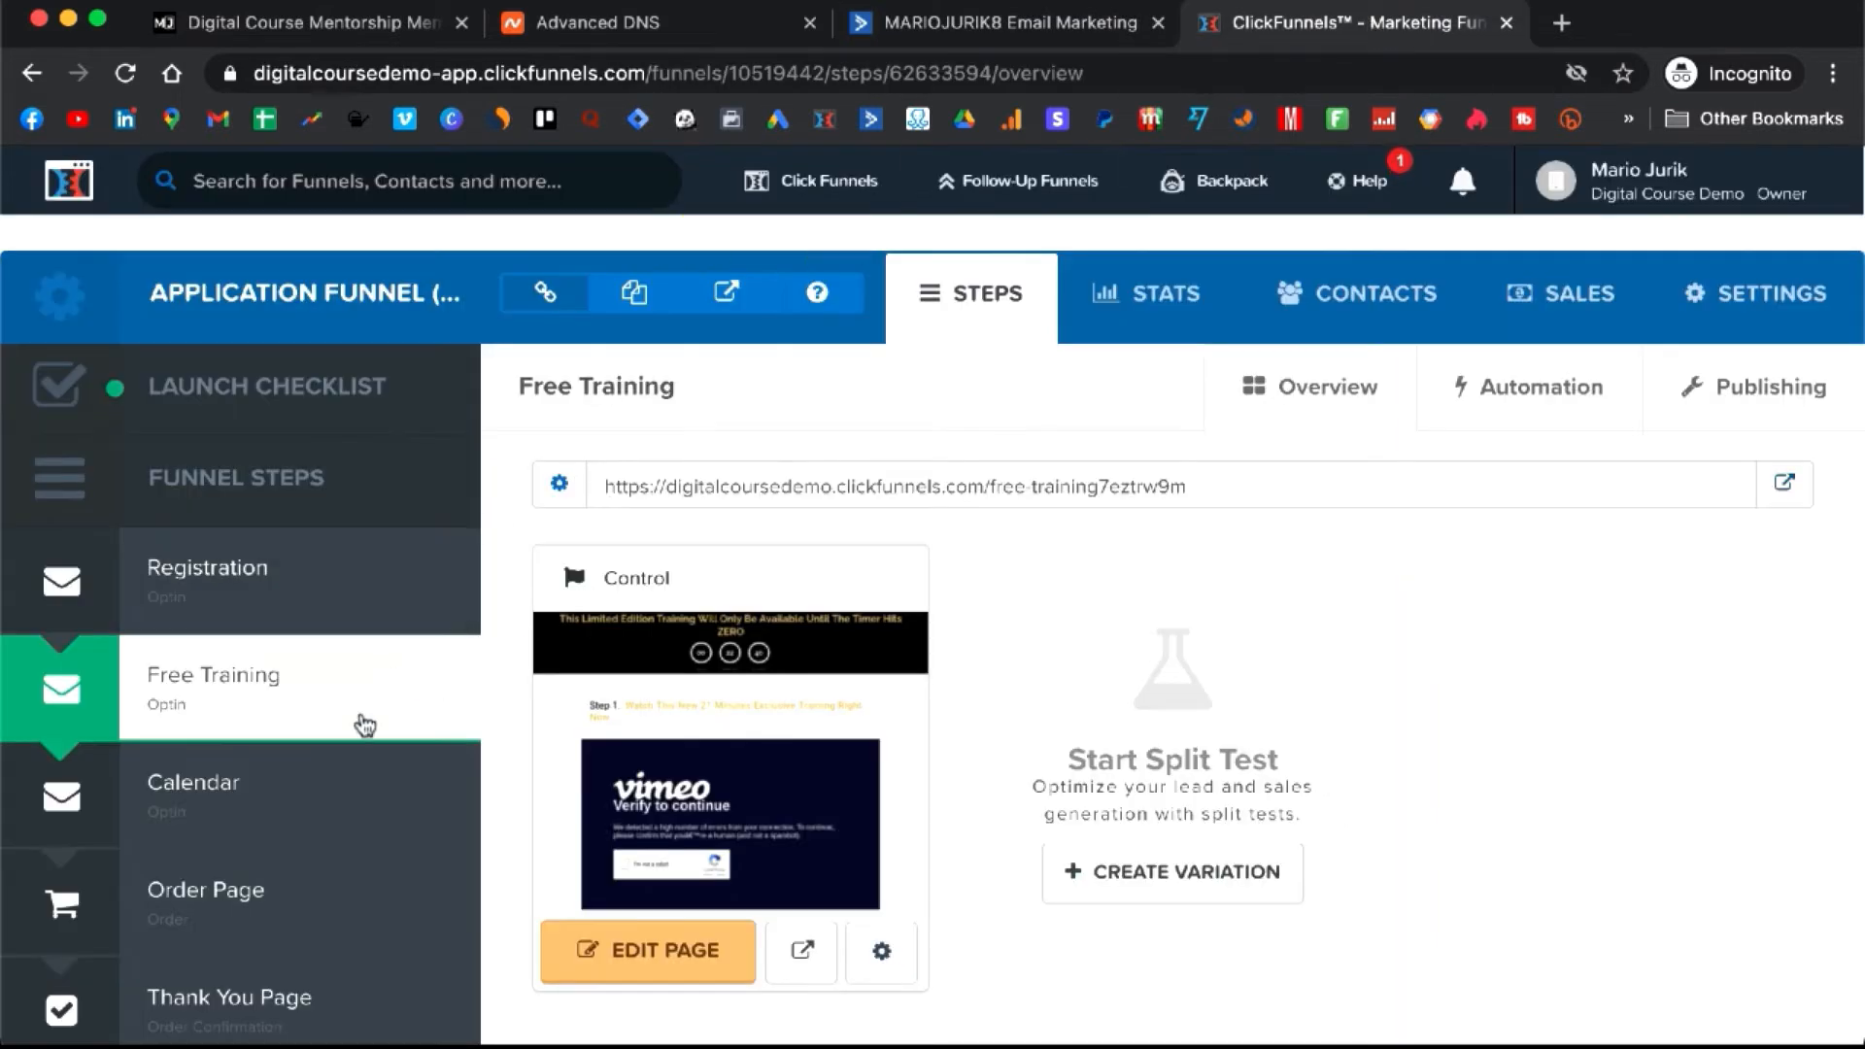
# - Open the funnel's Calendar step live page and copy its web address
pyautogui.click(262, 801)
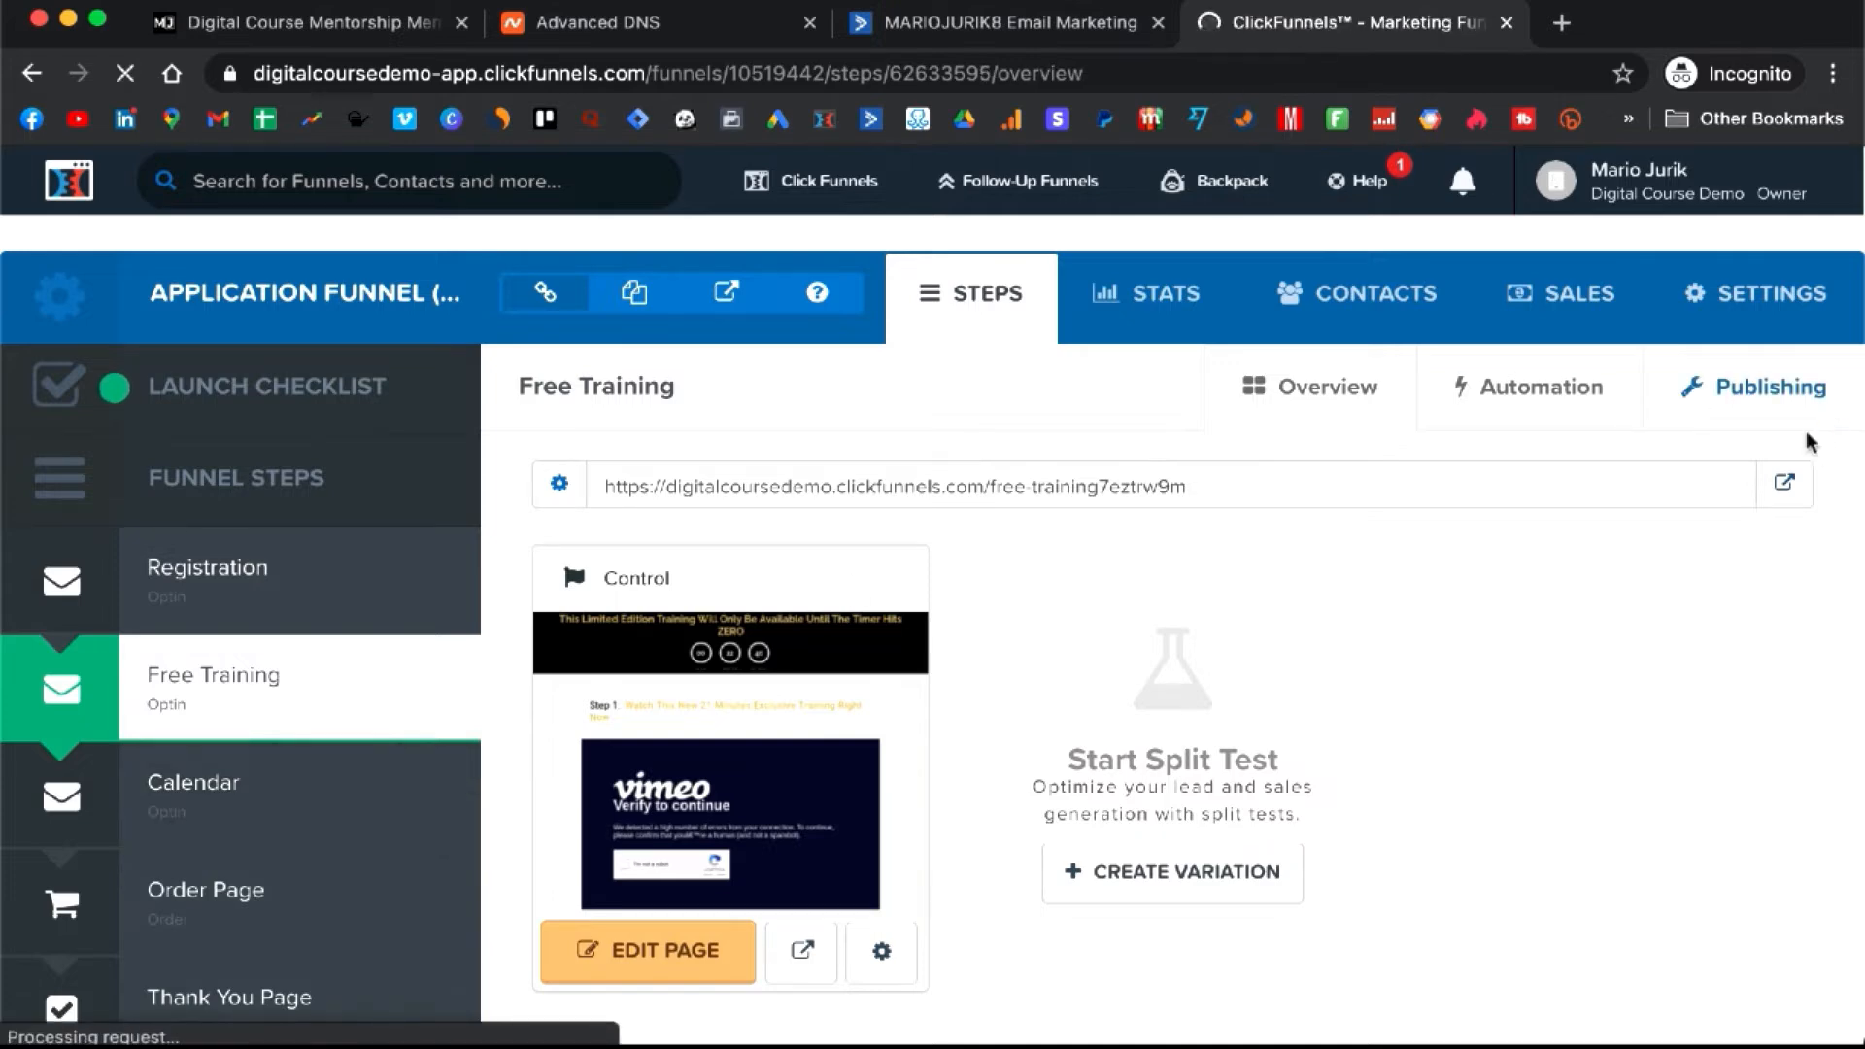
pyautogui.click(1788, 487)
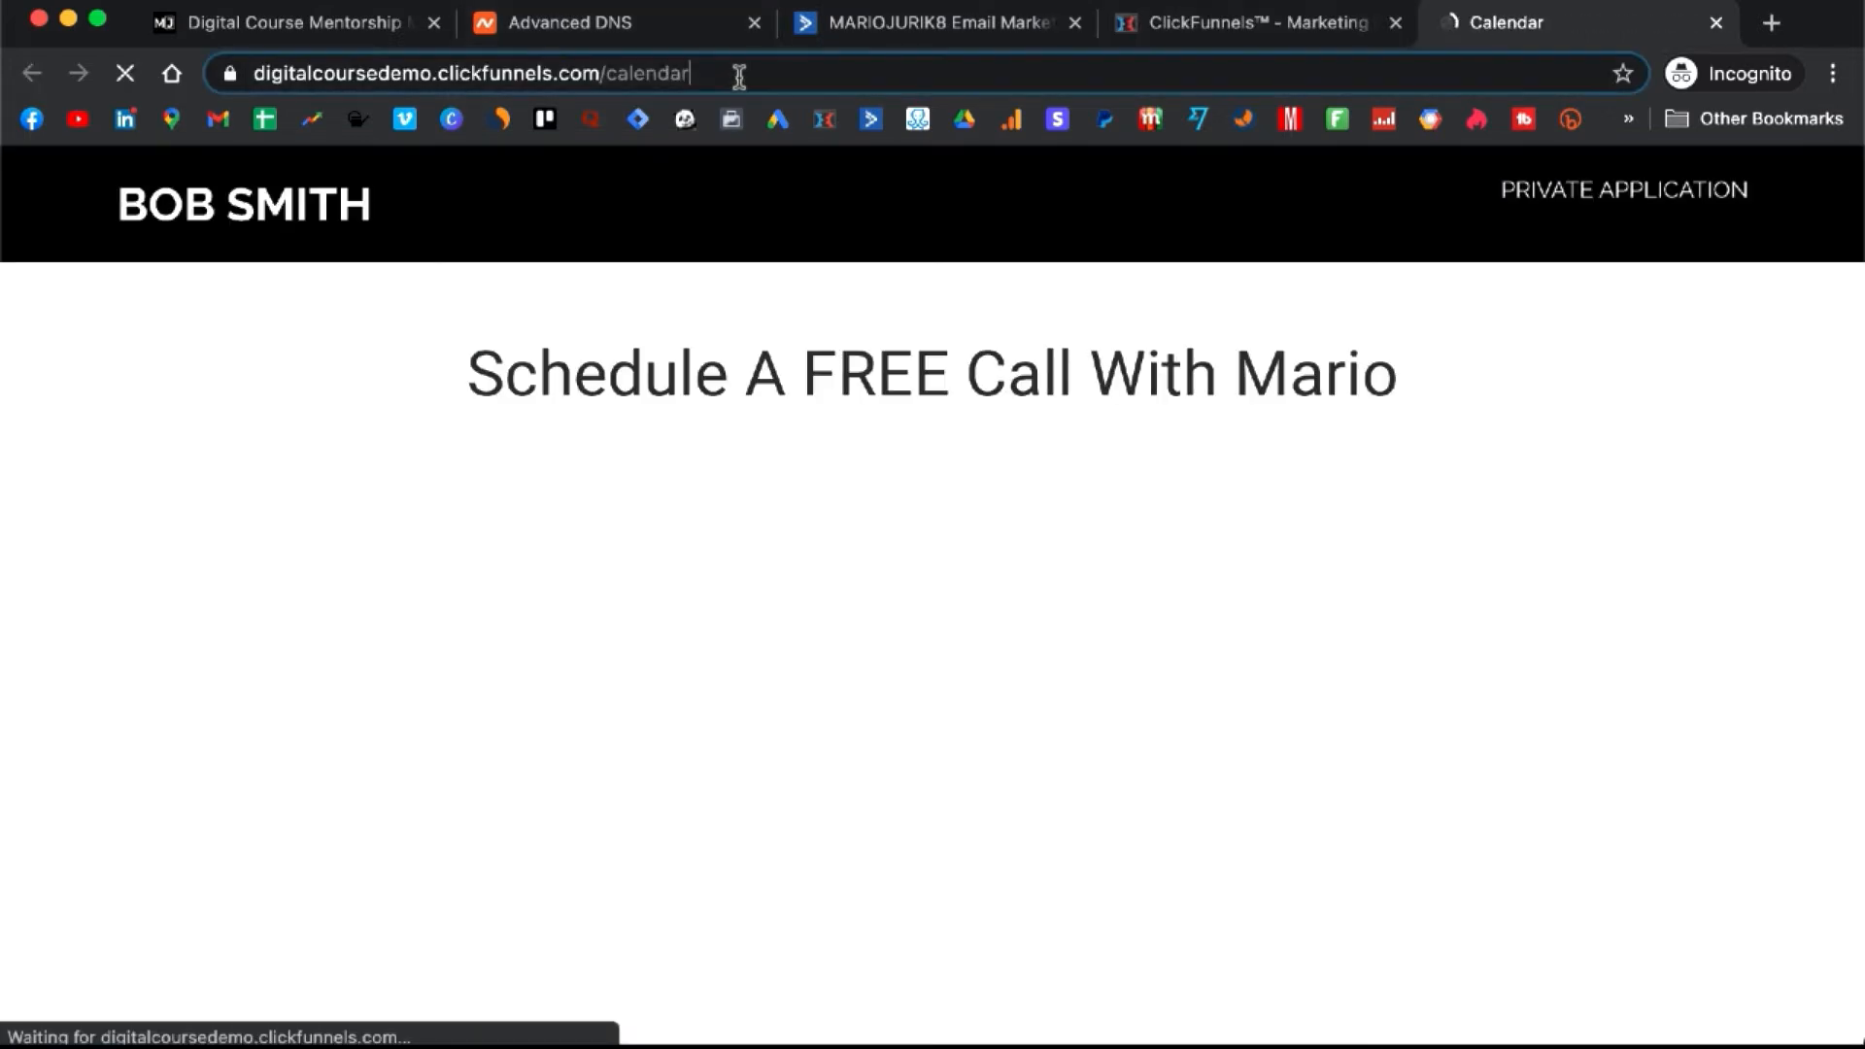
pyautogui.click(738, 74)
pyautogui.hotkey('ctrl', 'c')
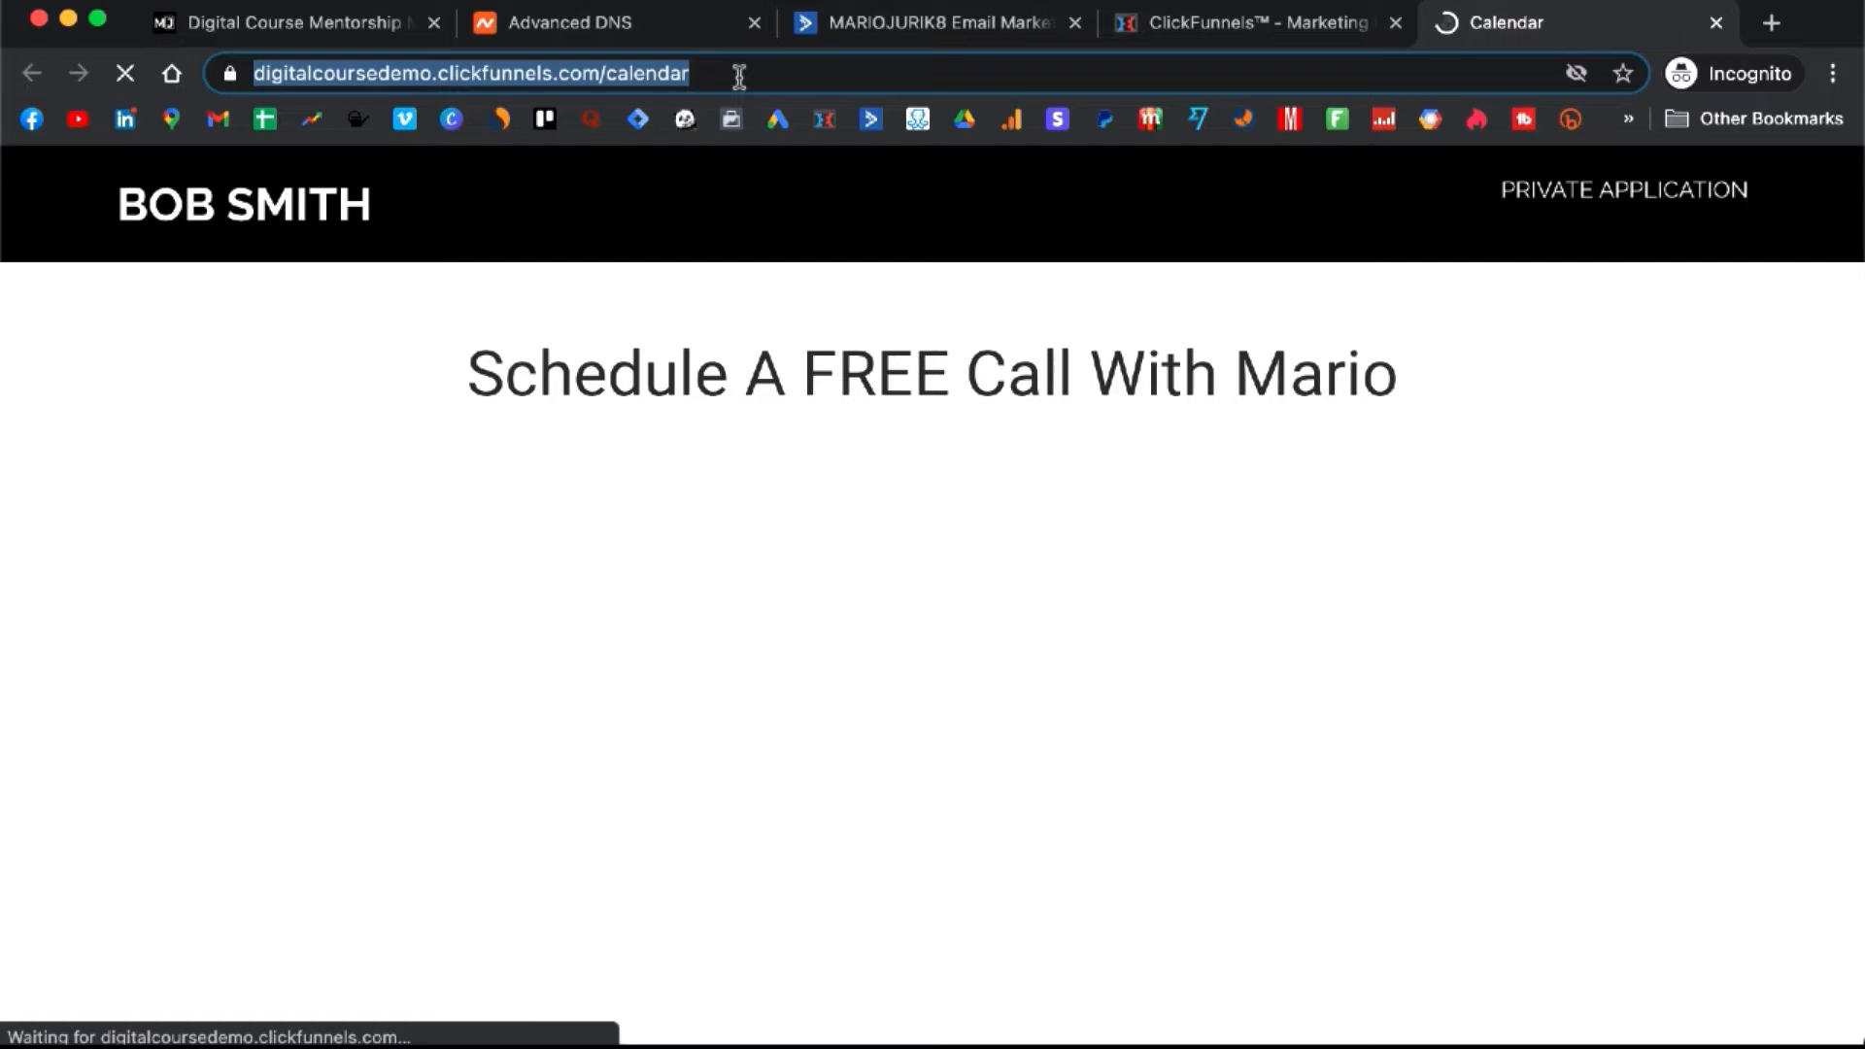
pyautogui.click(1186, 21)
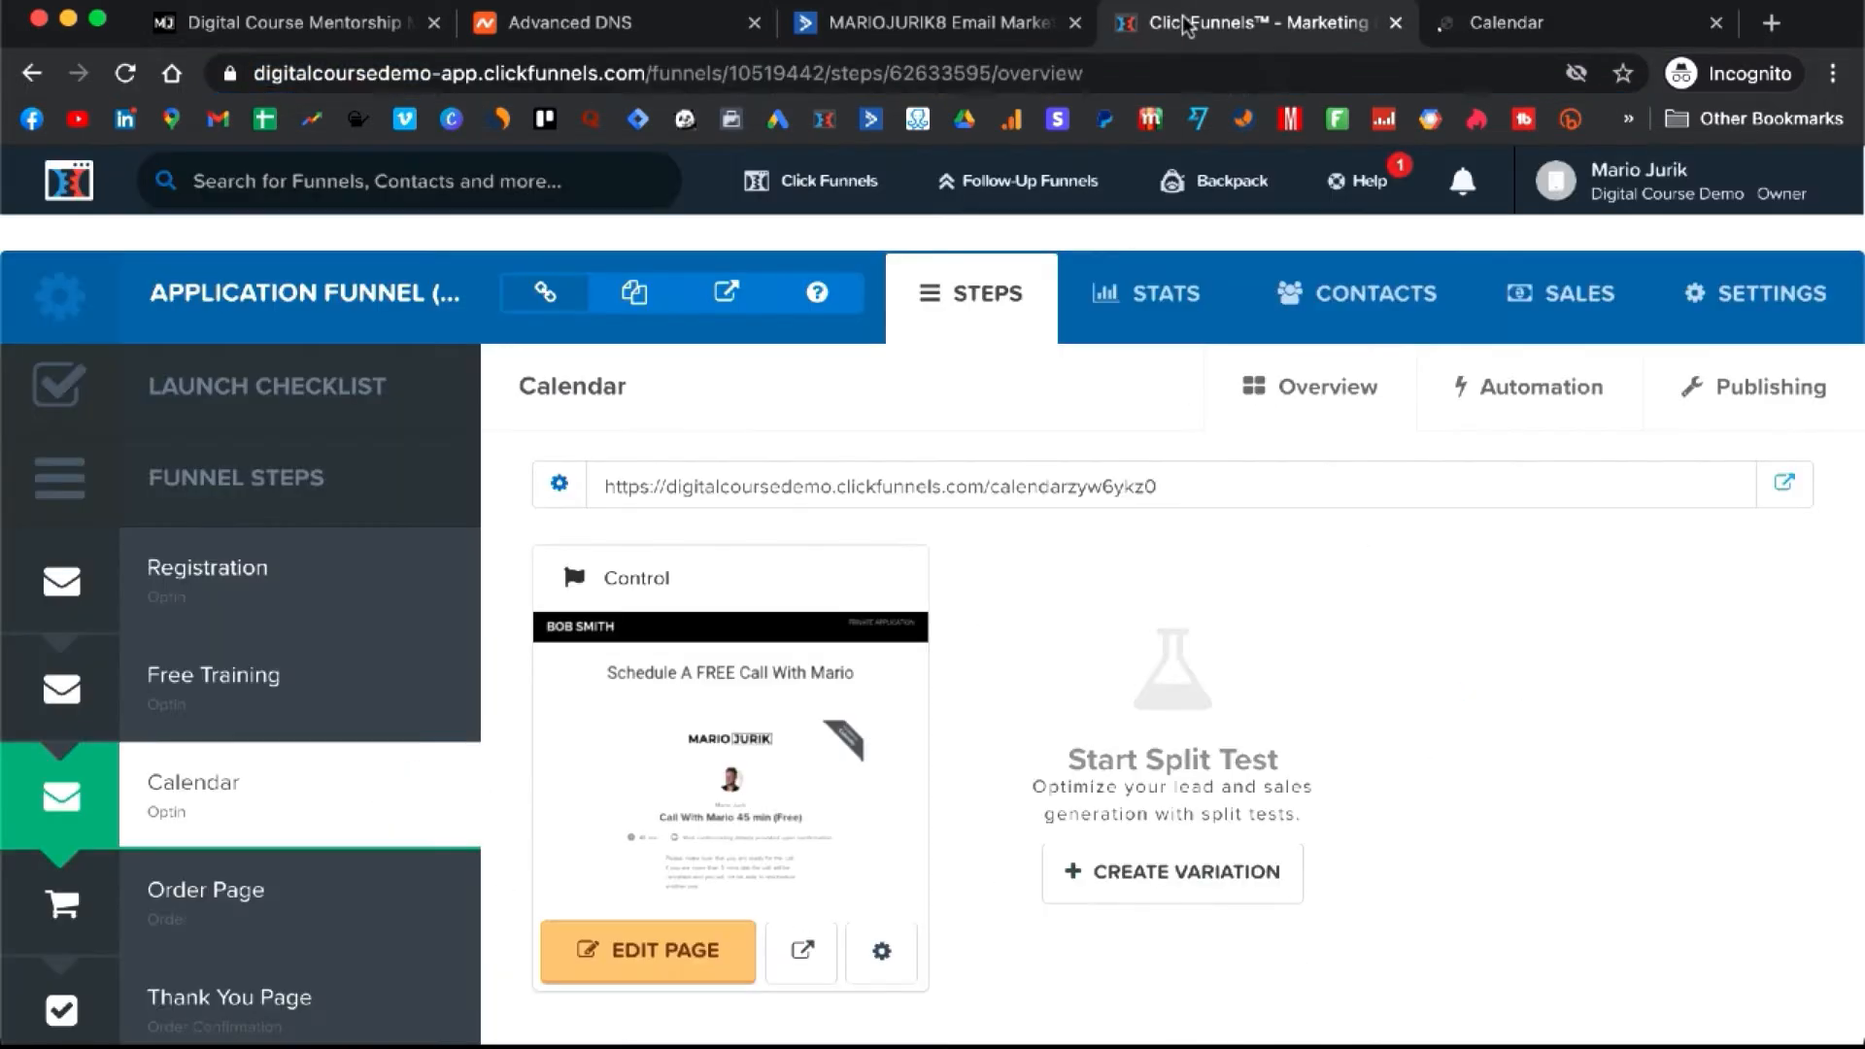
pyautogui.click(968, 17)
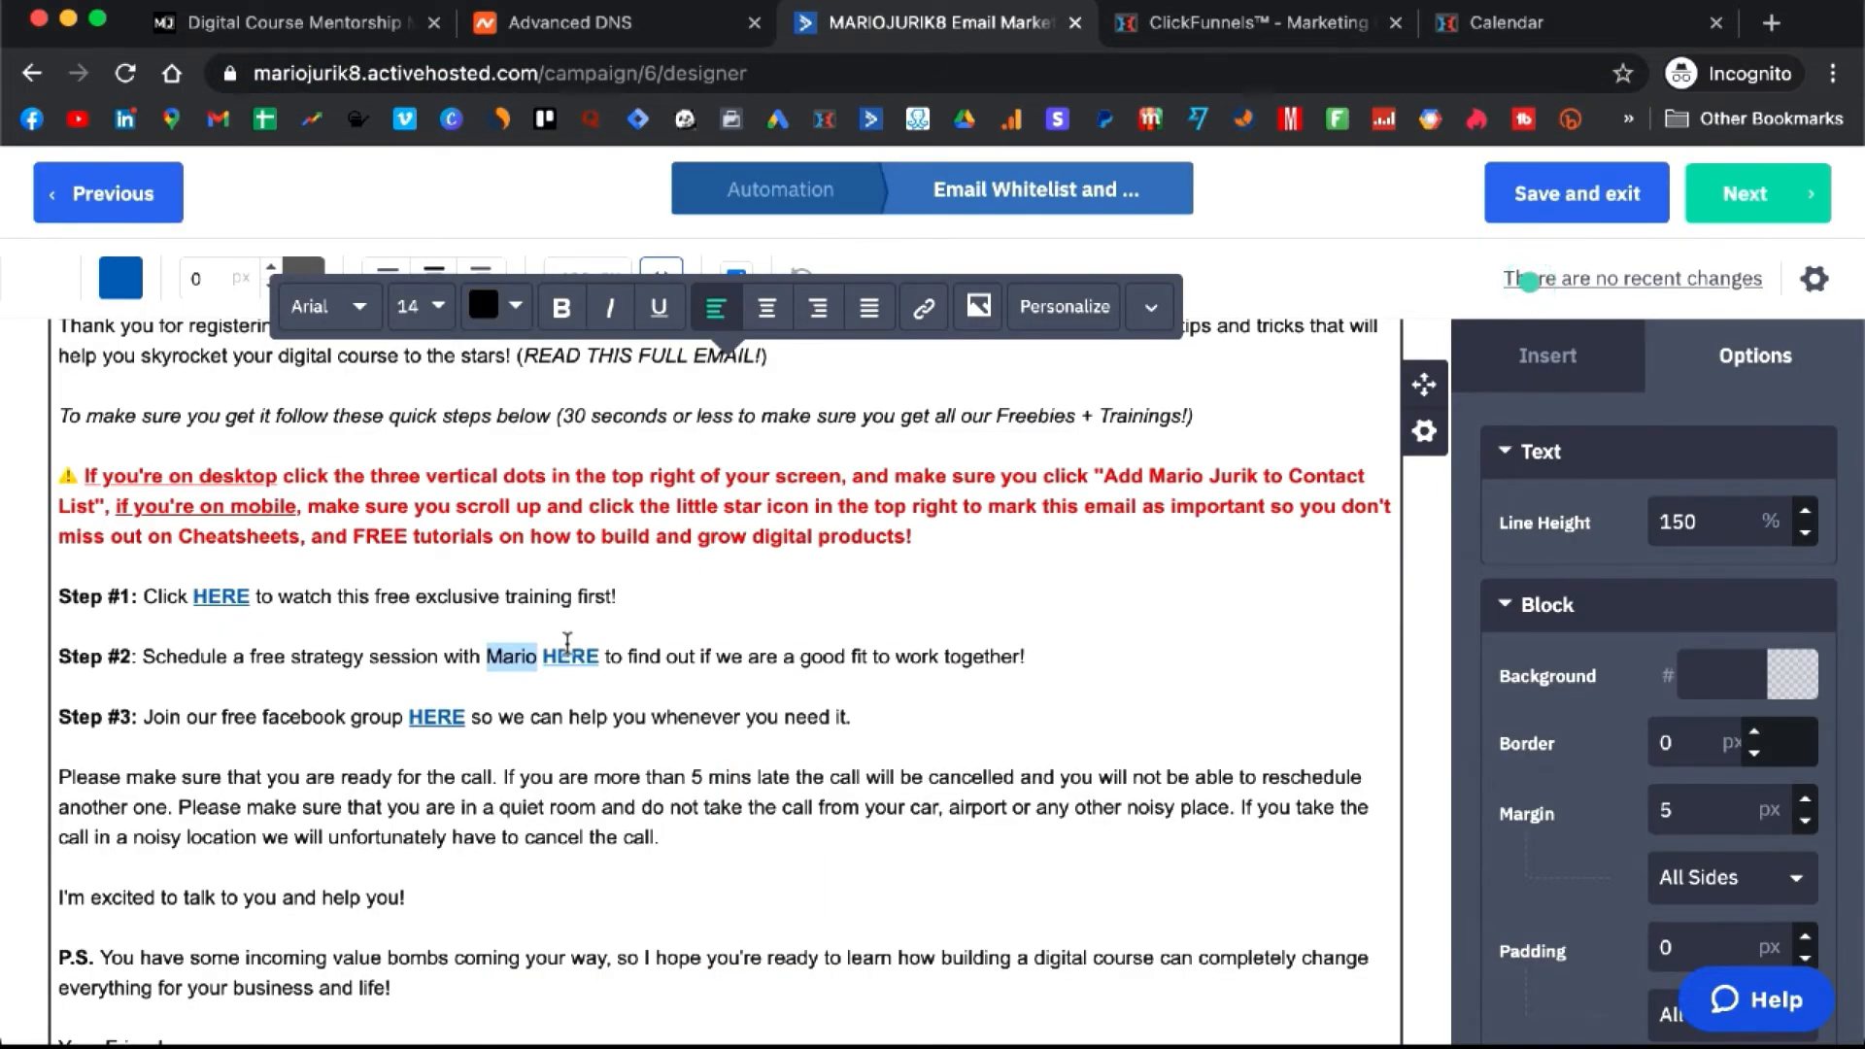
pyautogui.click(568, 654)
pyautogui.click(923, 308)
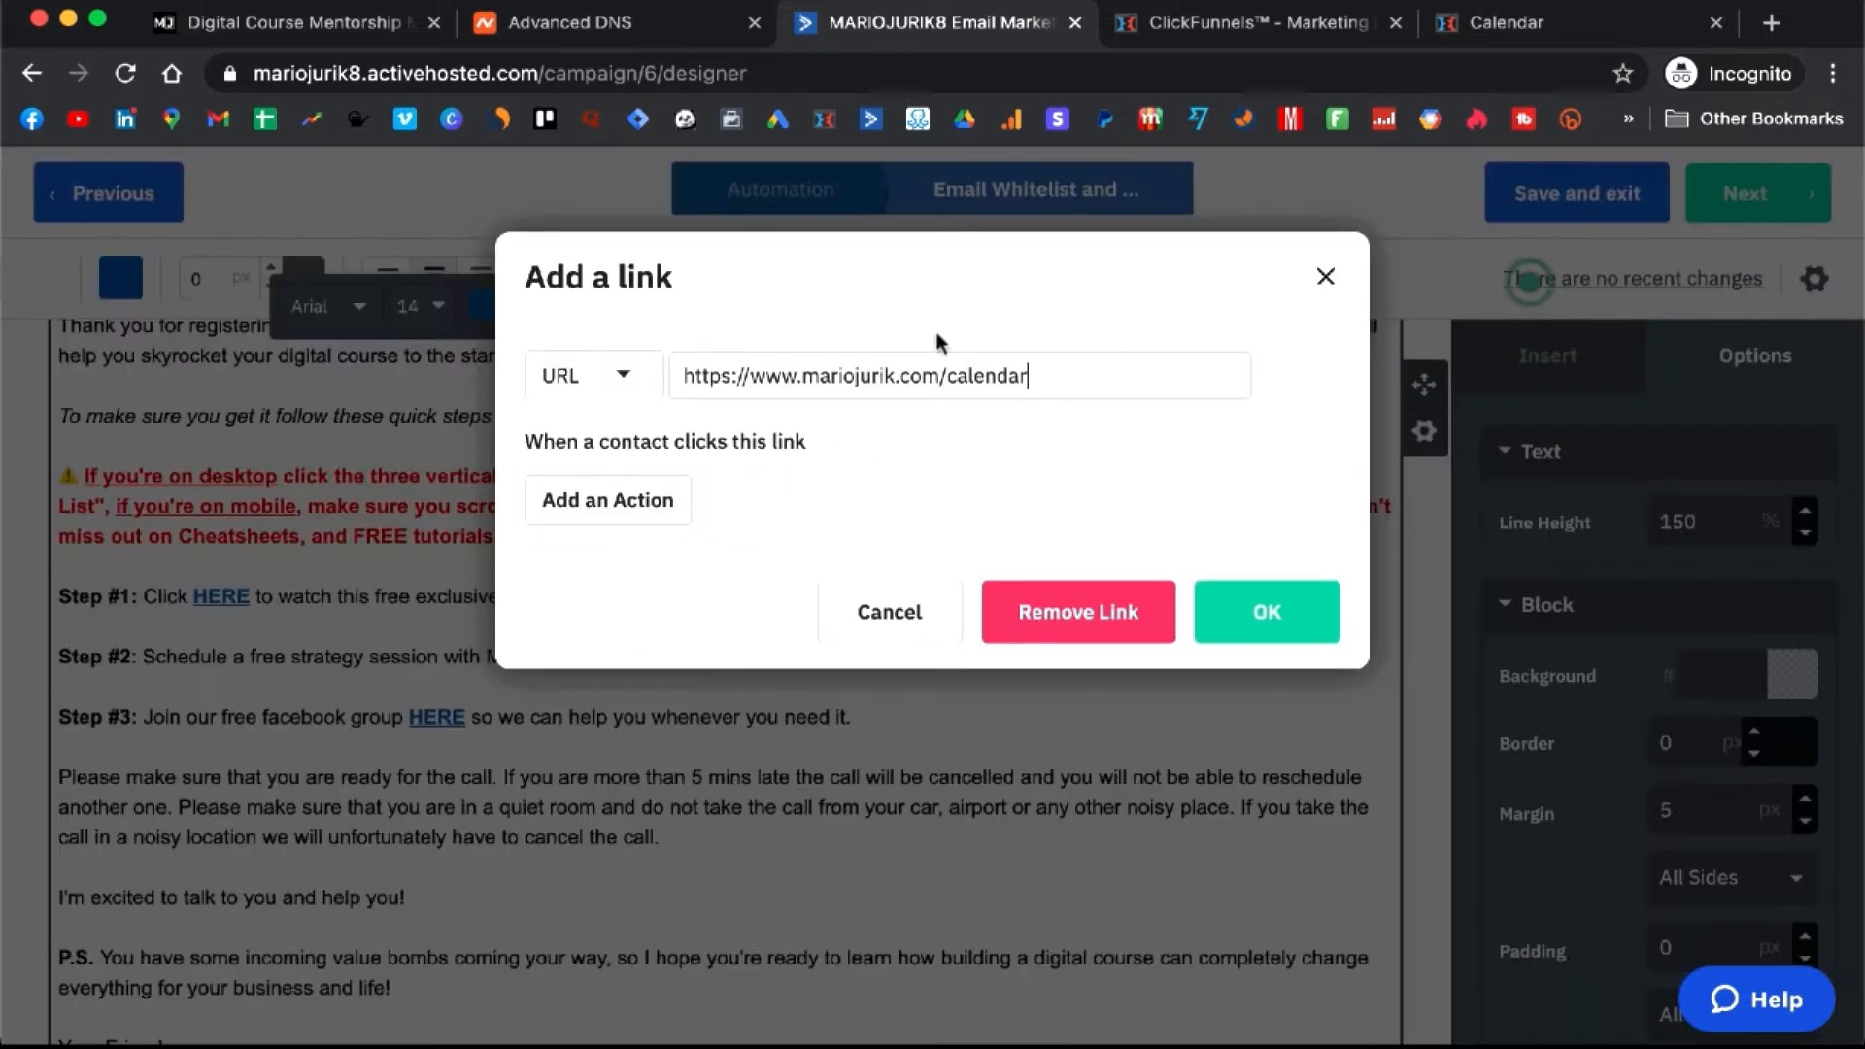
pyautogui.hotkey('ctrl', 'v')
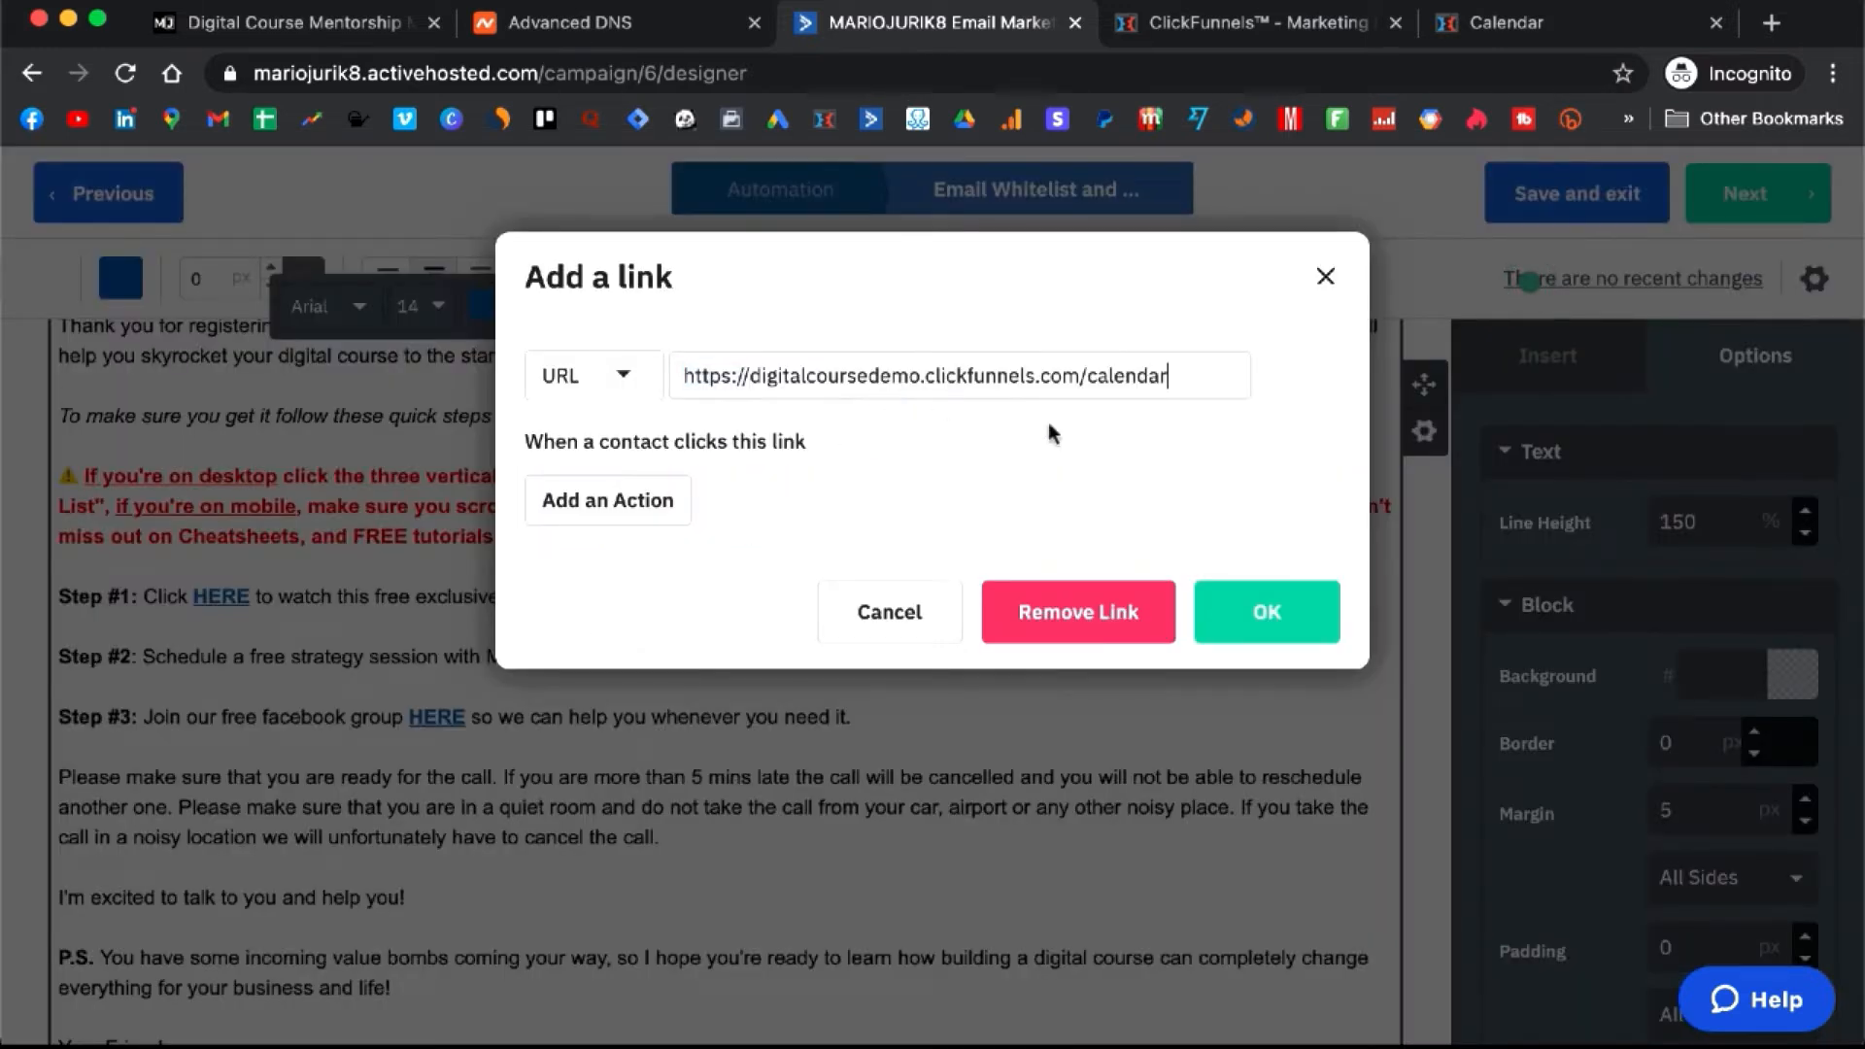
pyautogui.click(1263, 622)
pyautogui.scroll(-1, 560, 717)
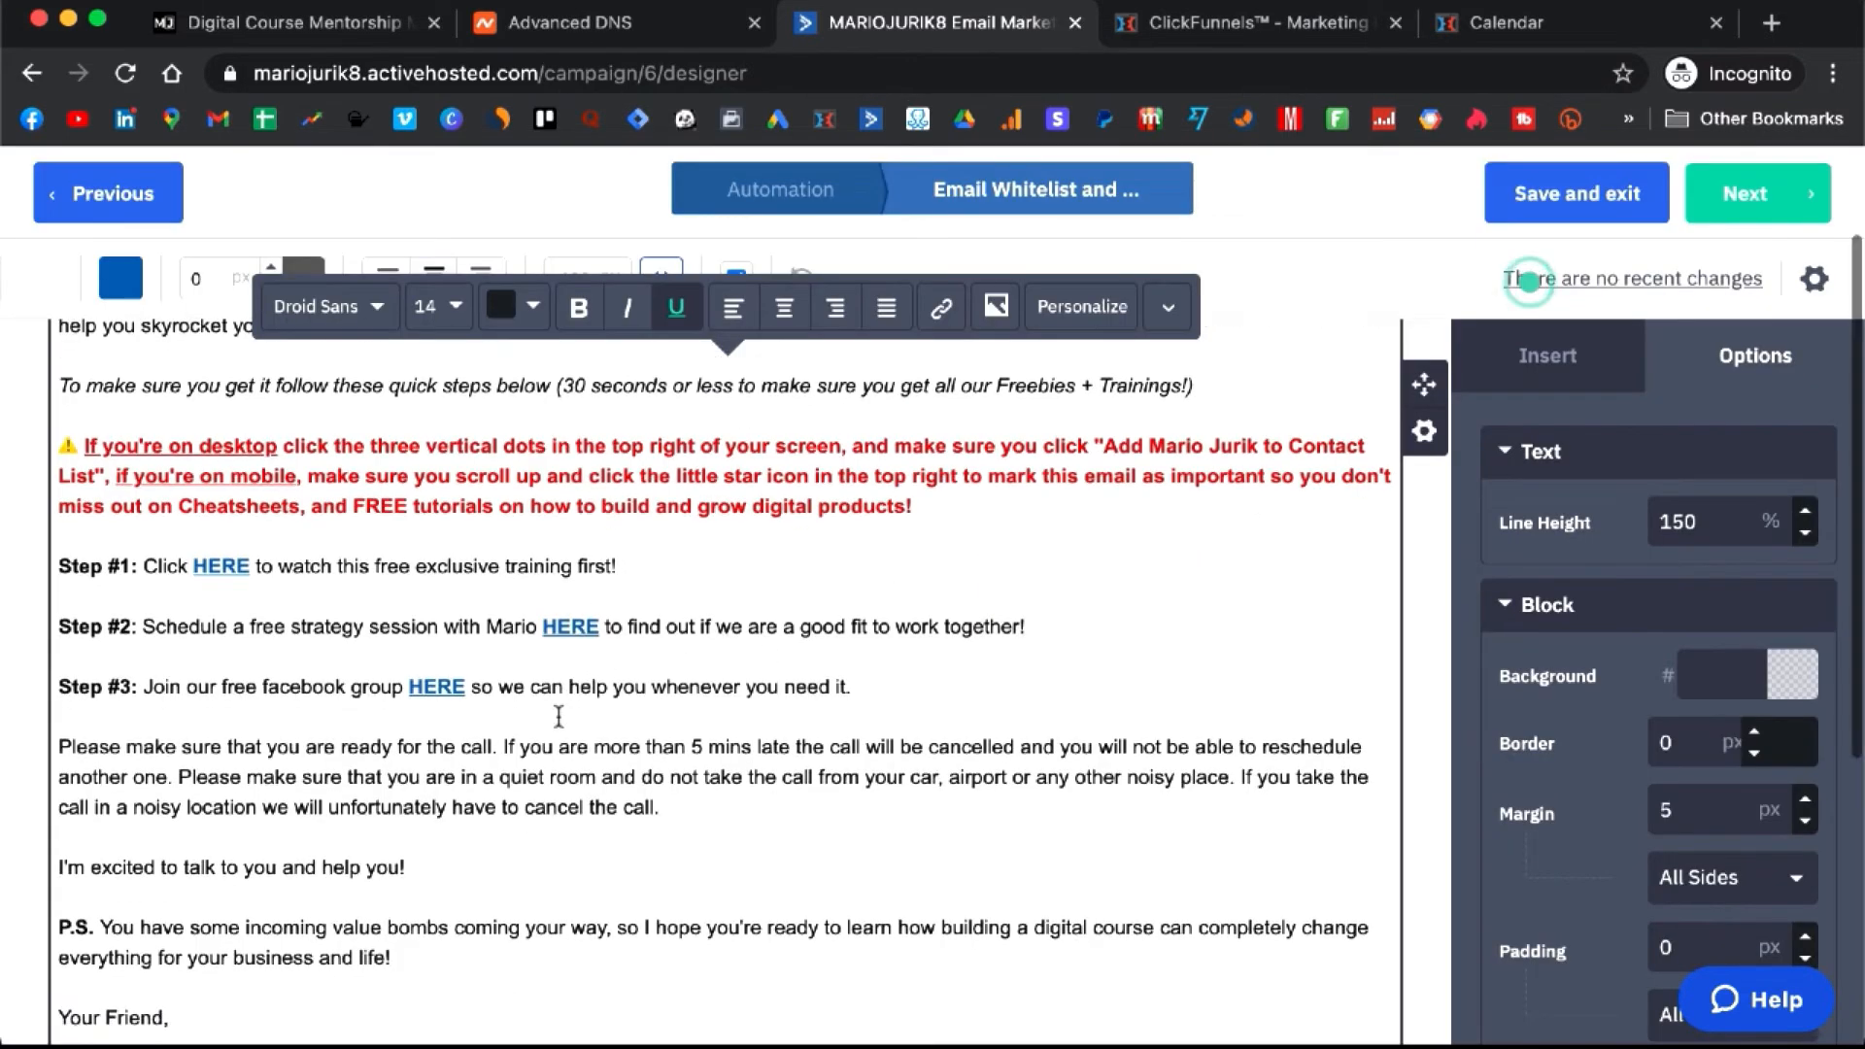
pyautogui.click(468, 690)
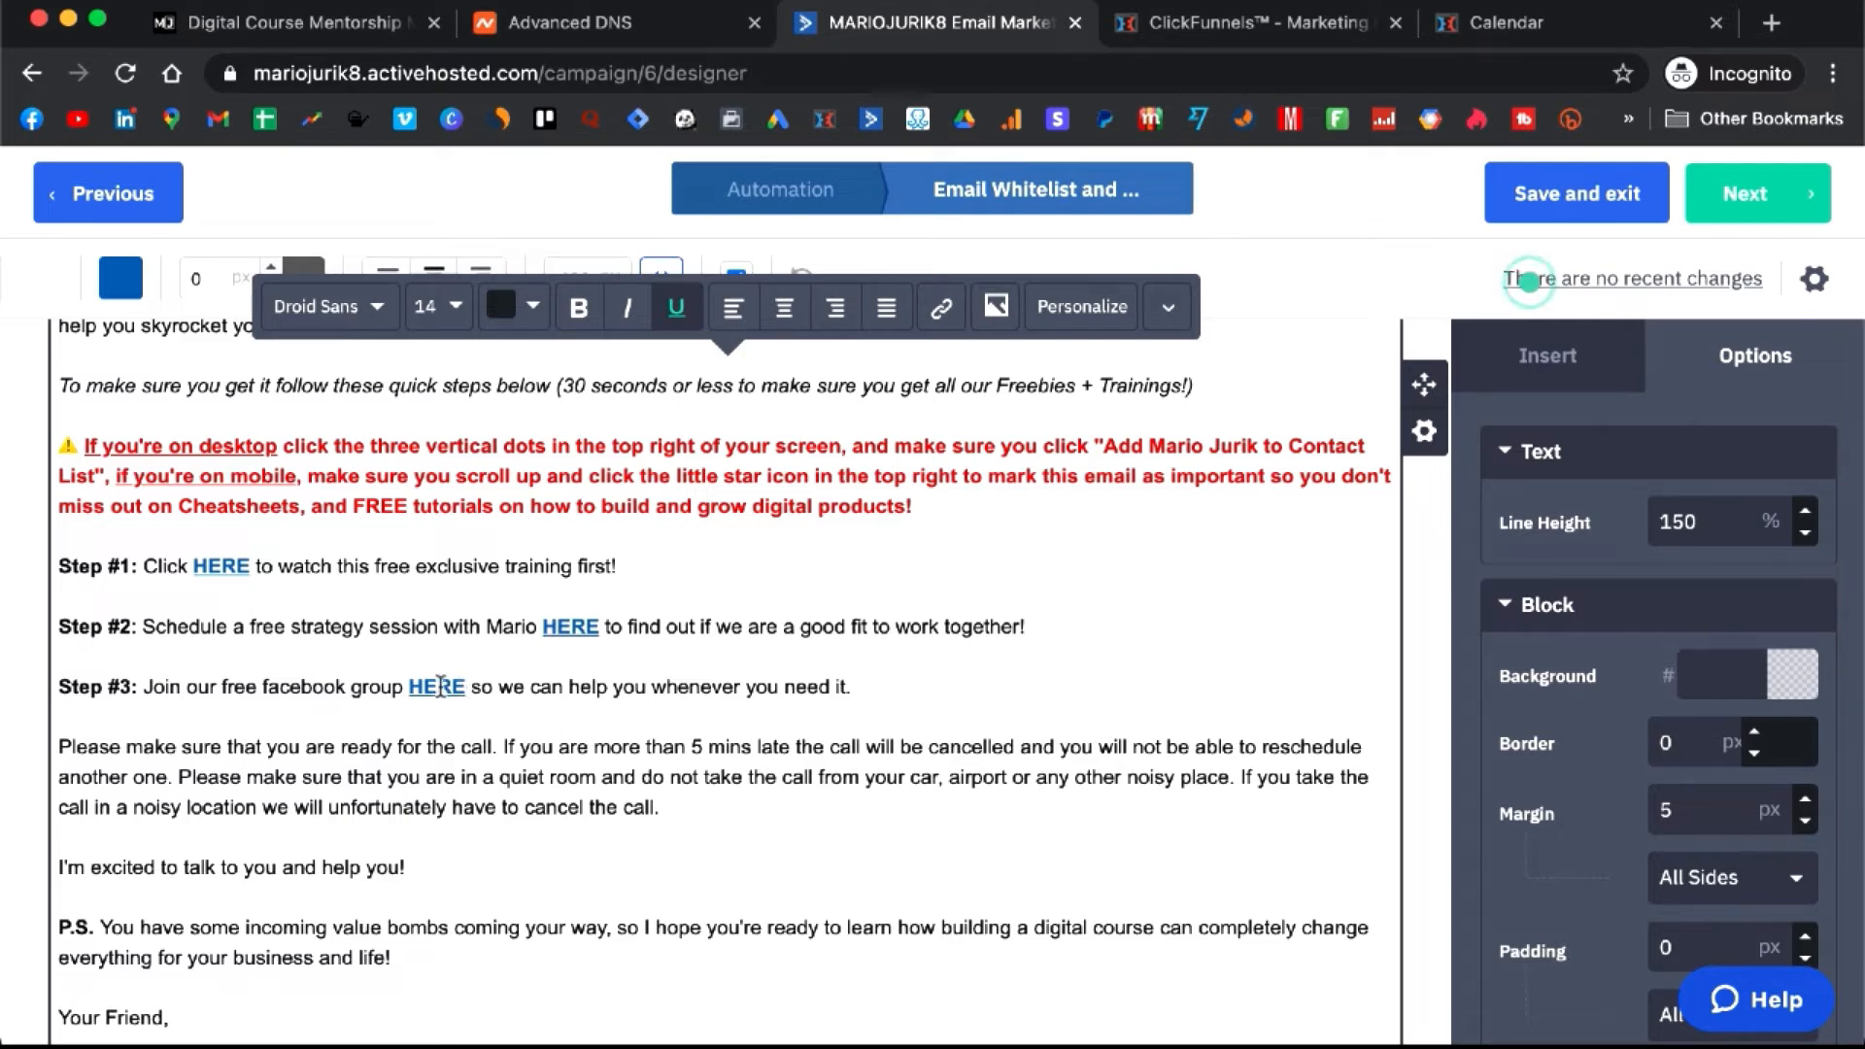
pyautogui.scroll(-5, 443, 687)
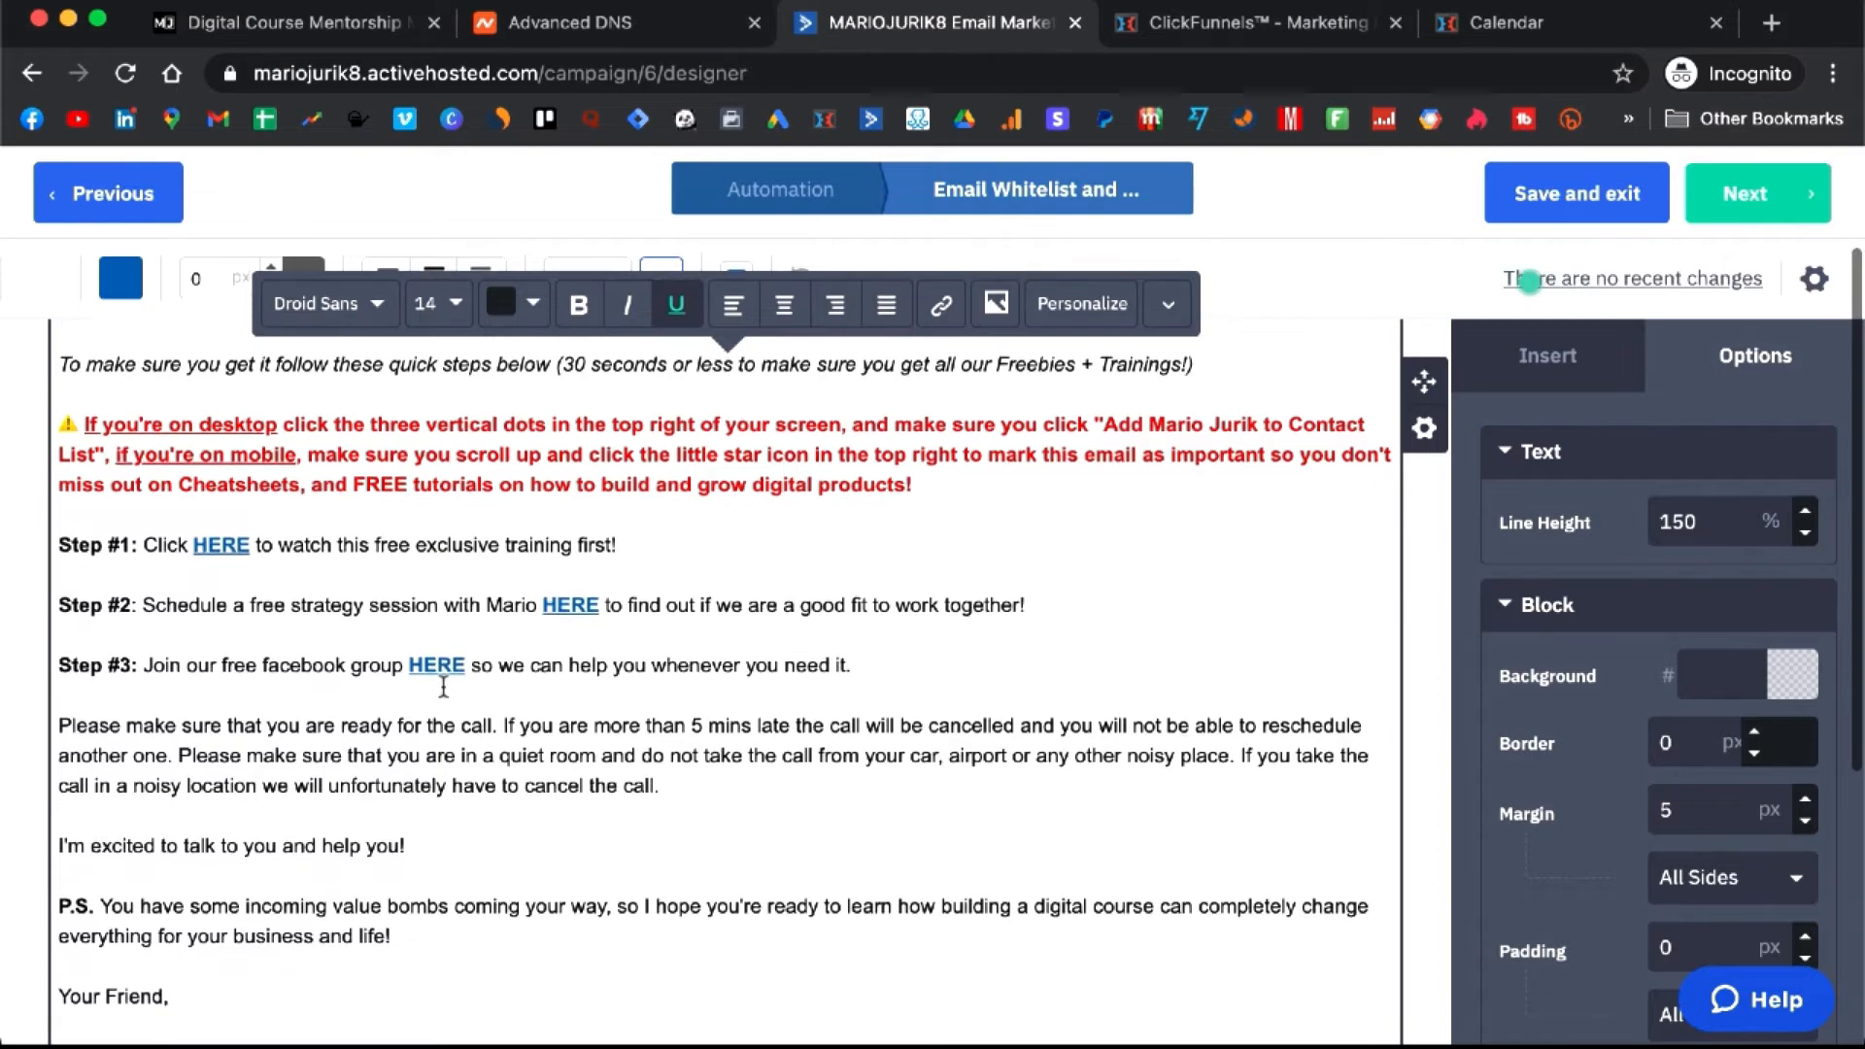
pyautogui.scroll(-2, 443, 687)
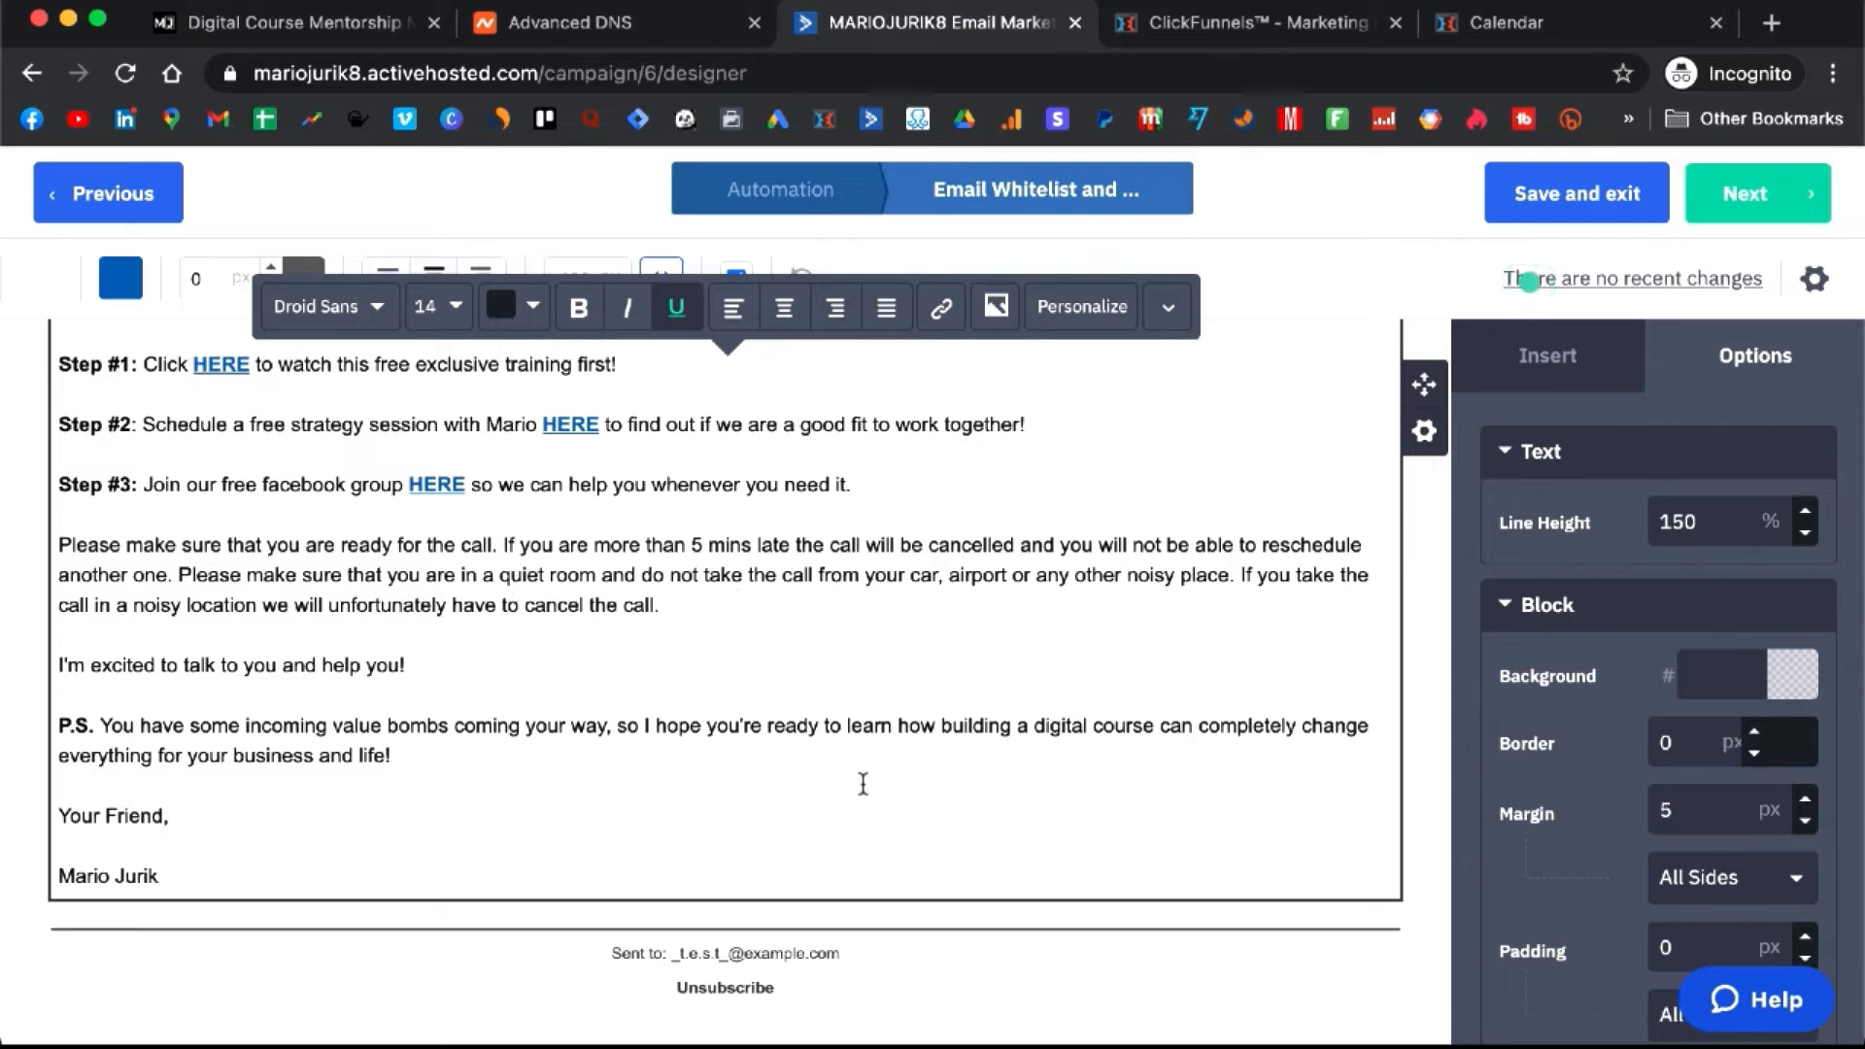
pyautogui.scroll(10, 937, 804)
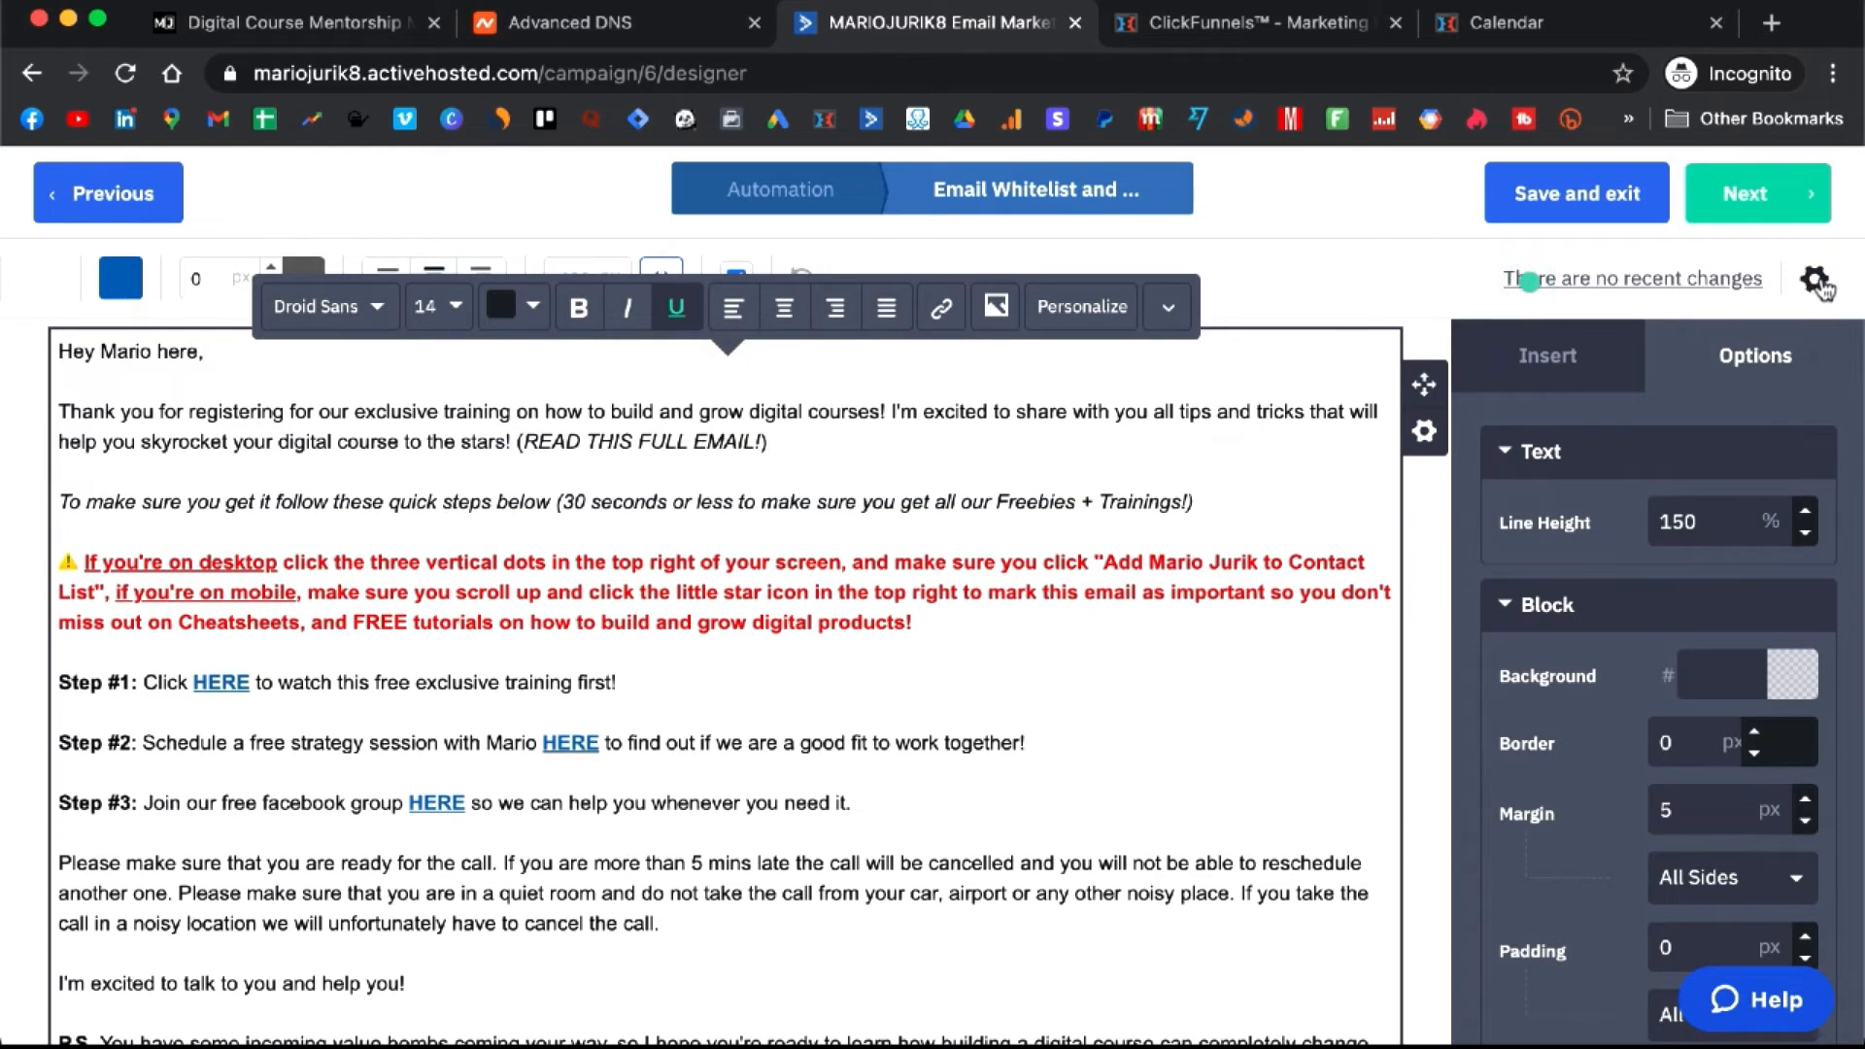
# - Open the email's settings and review the subject line with its fire emoji
pyautogui.click(1815, 280)
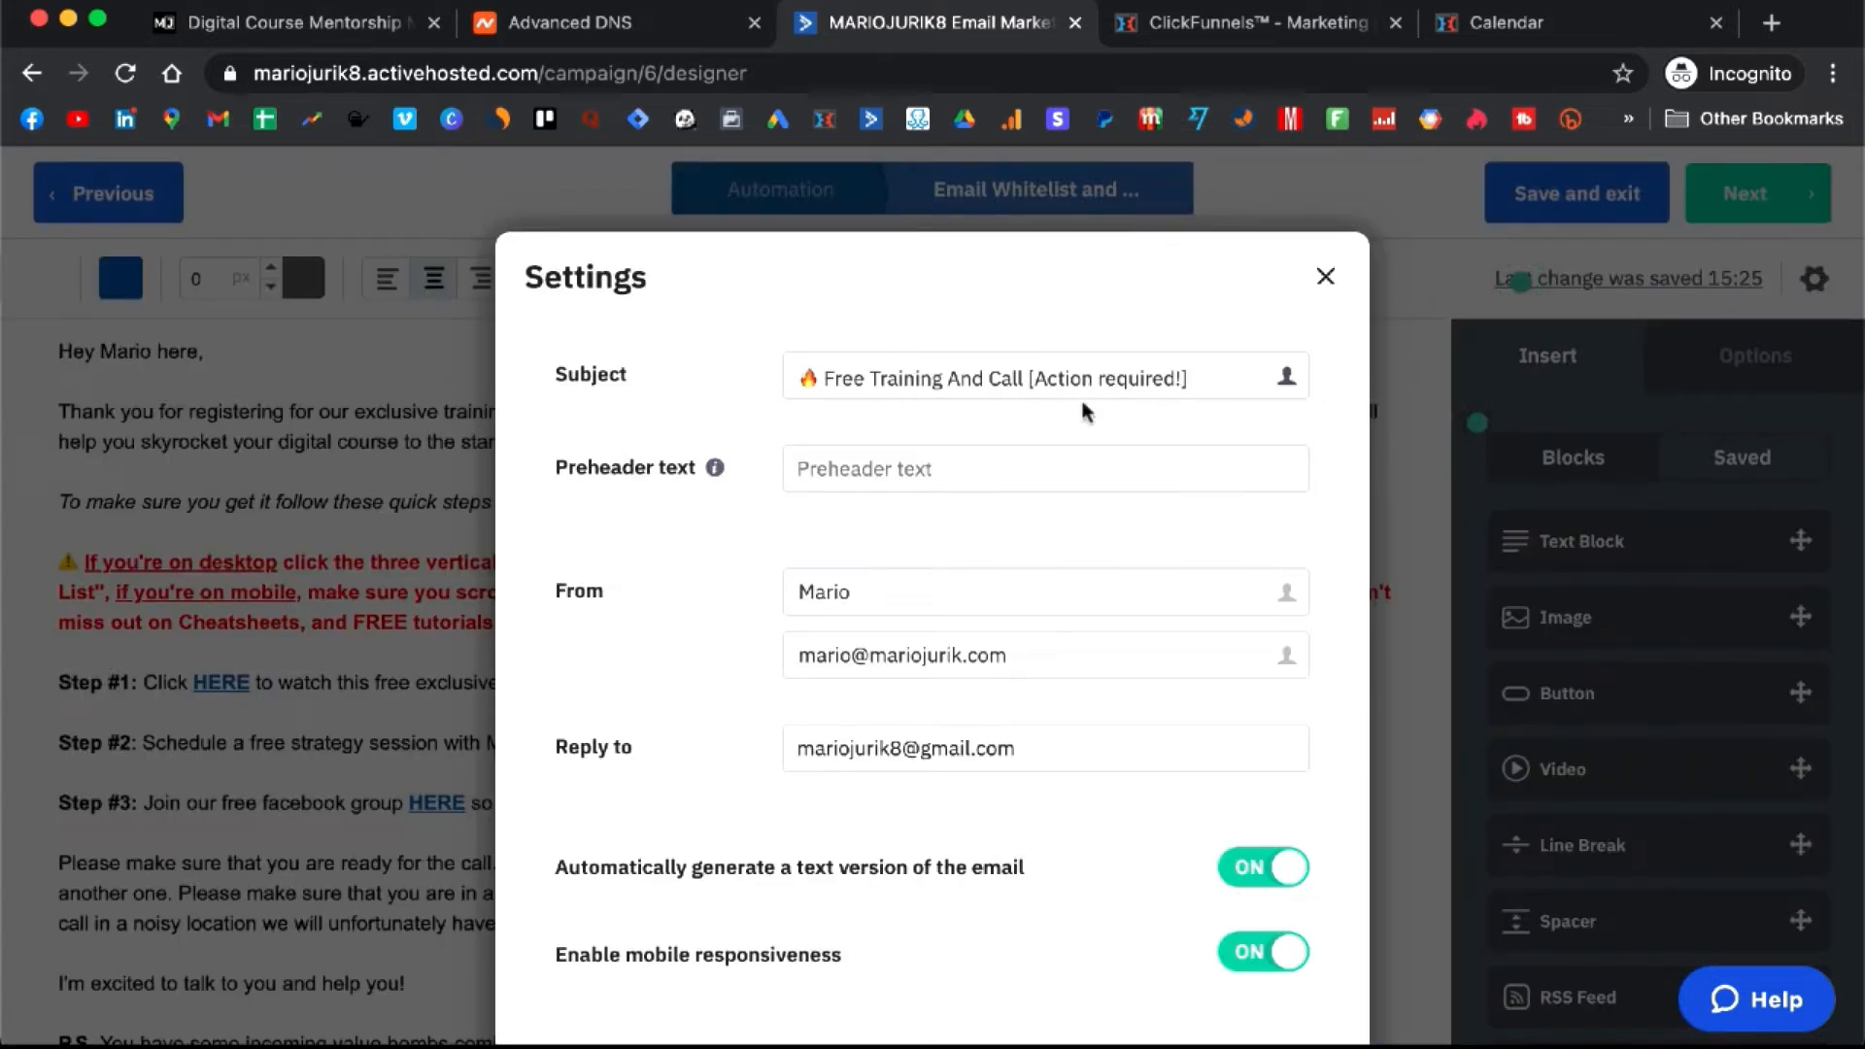
pyautogui.click(1203, 378)
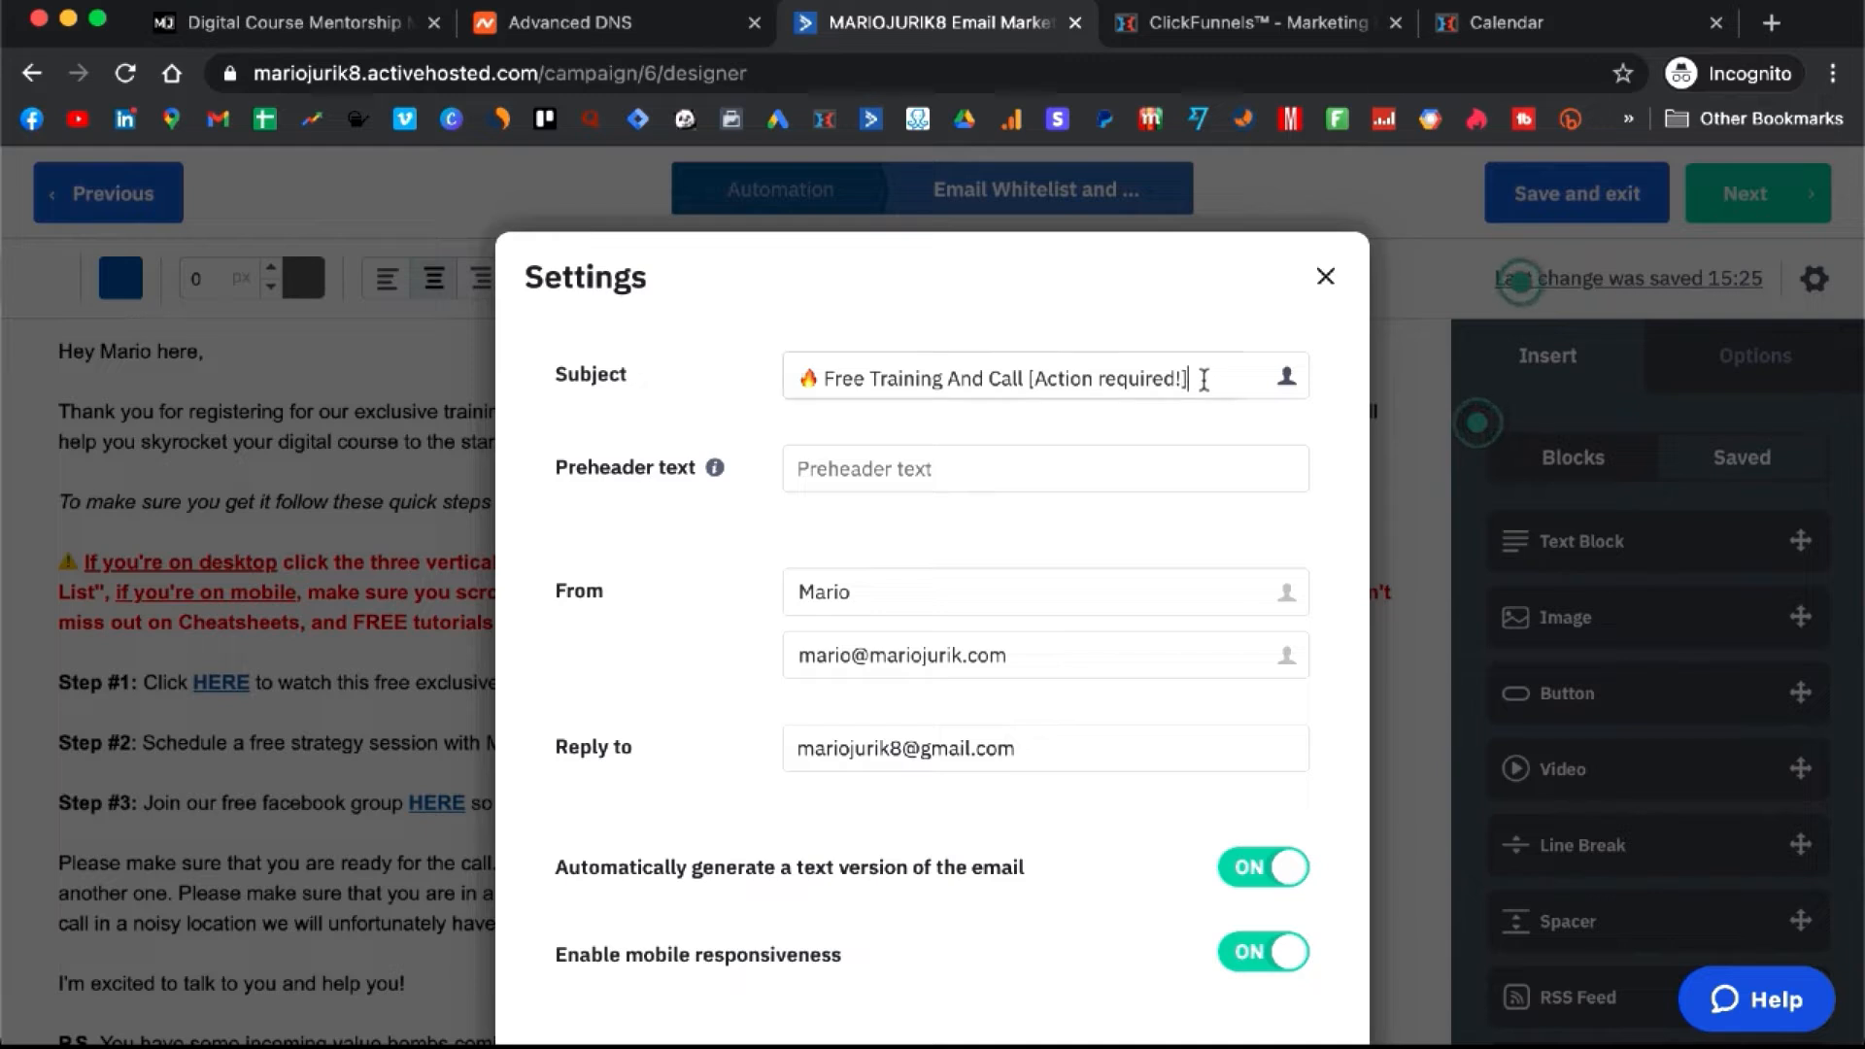
pyautogui.moveTo(1203, 379); pyautogui.dragTo(828, 385)
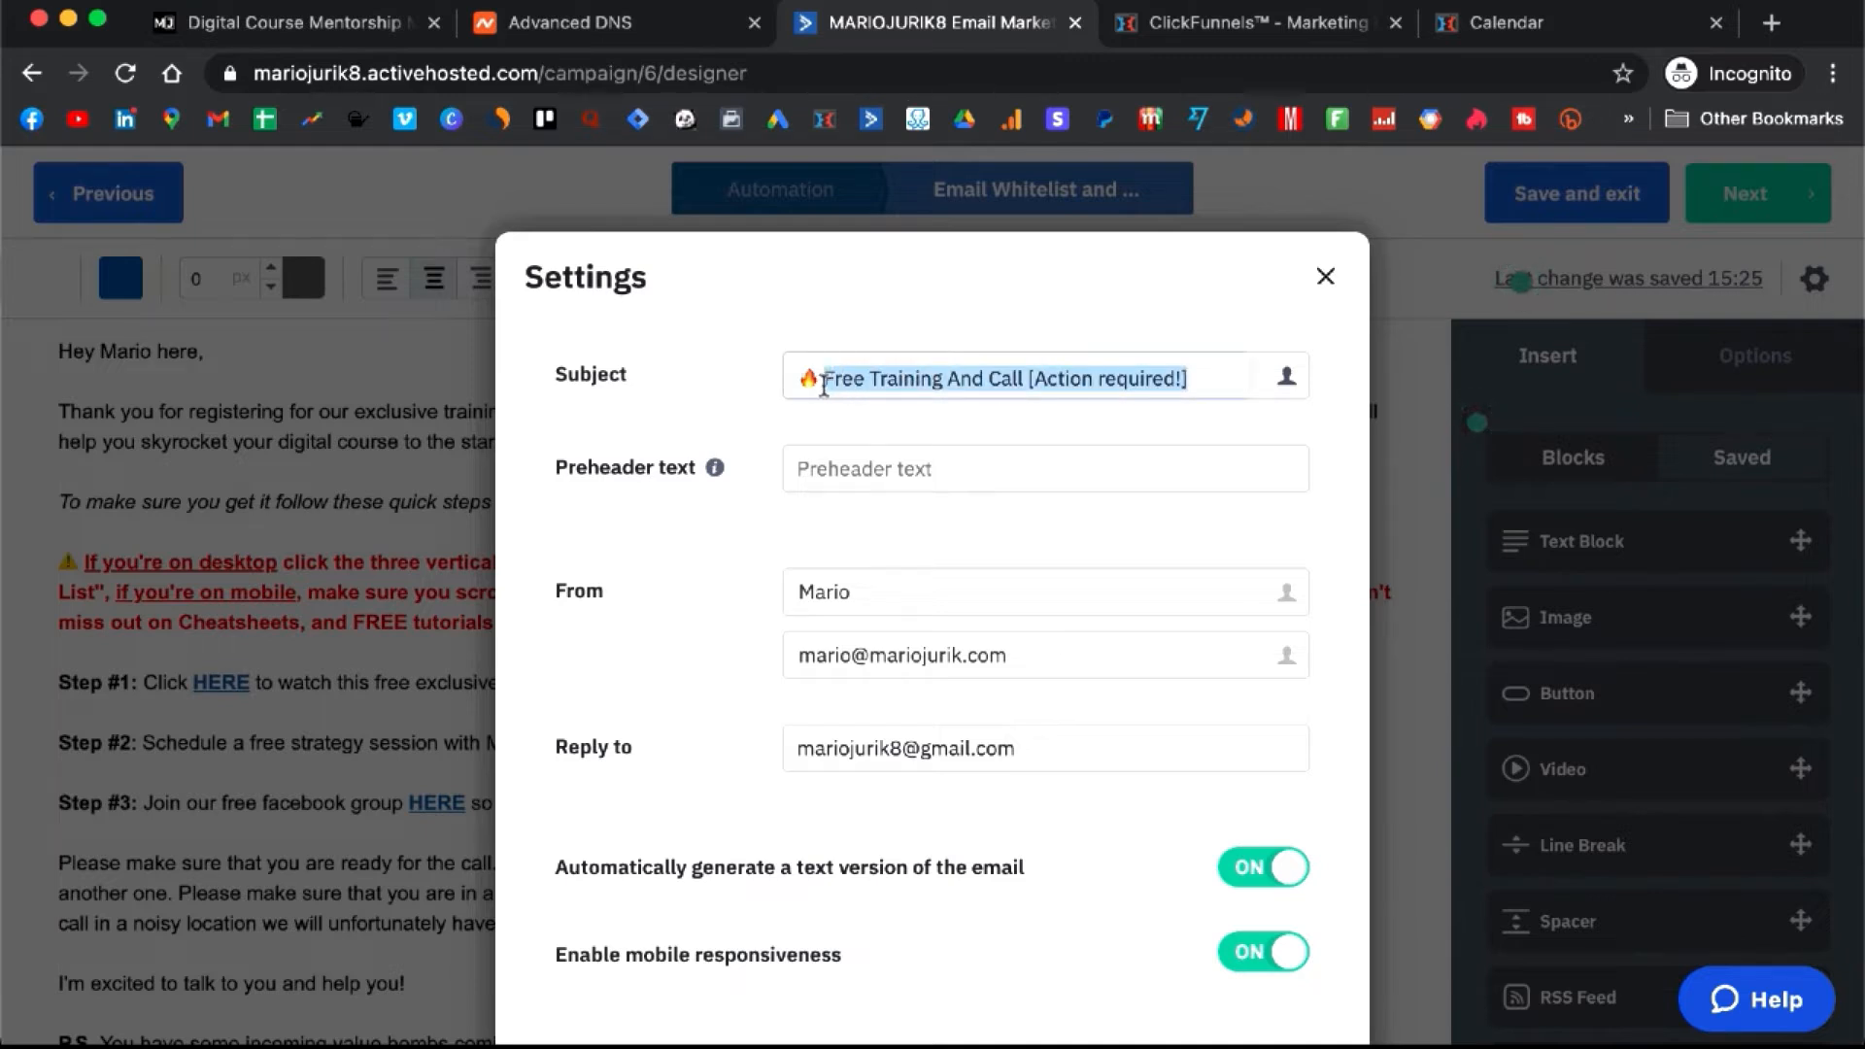
pyautogui.click(813, 382)
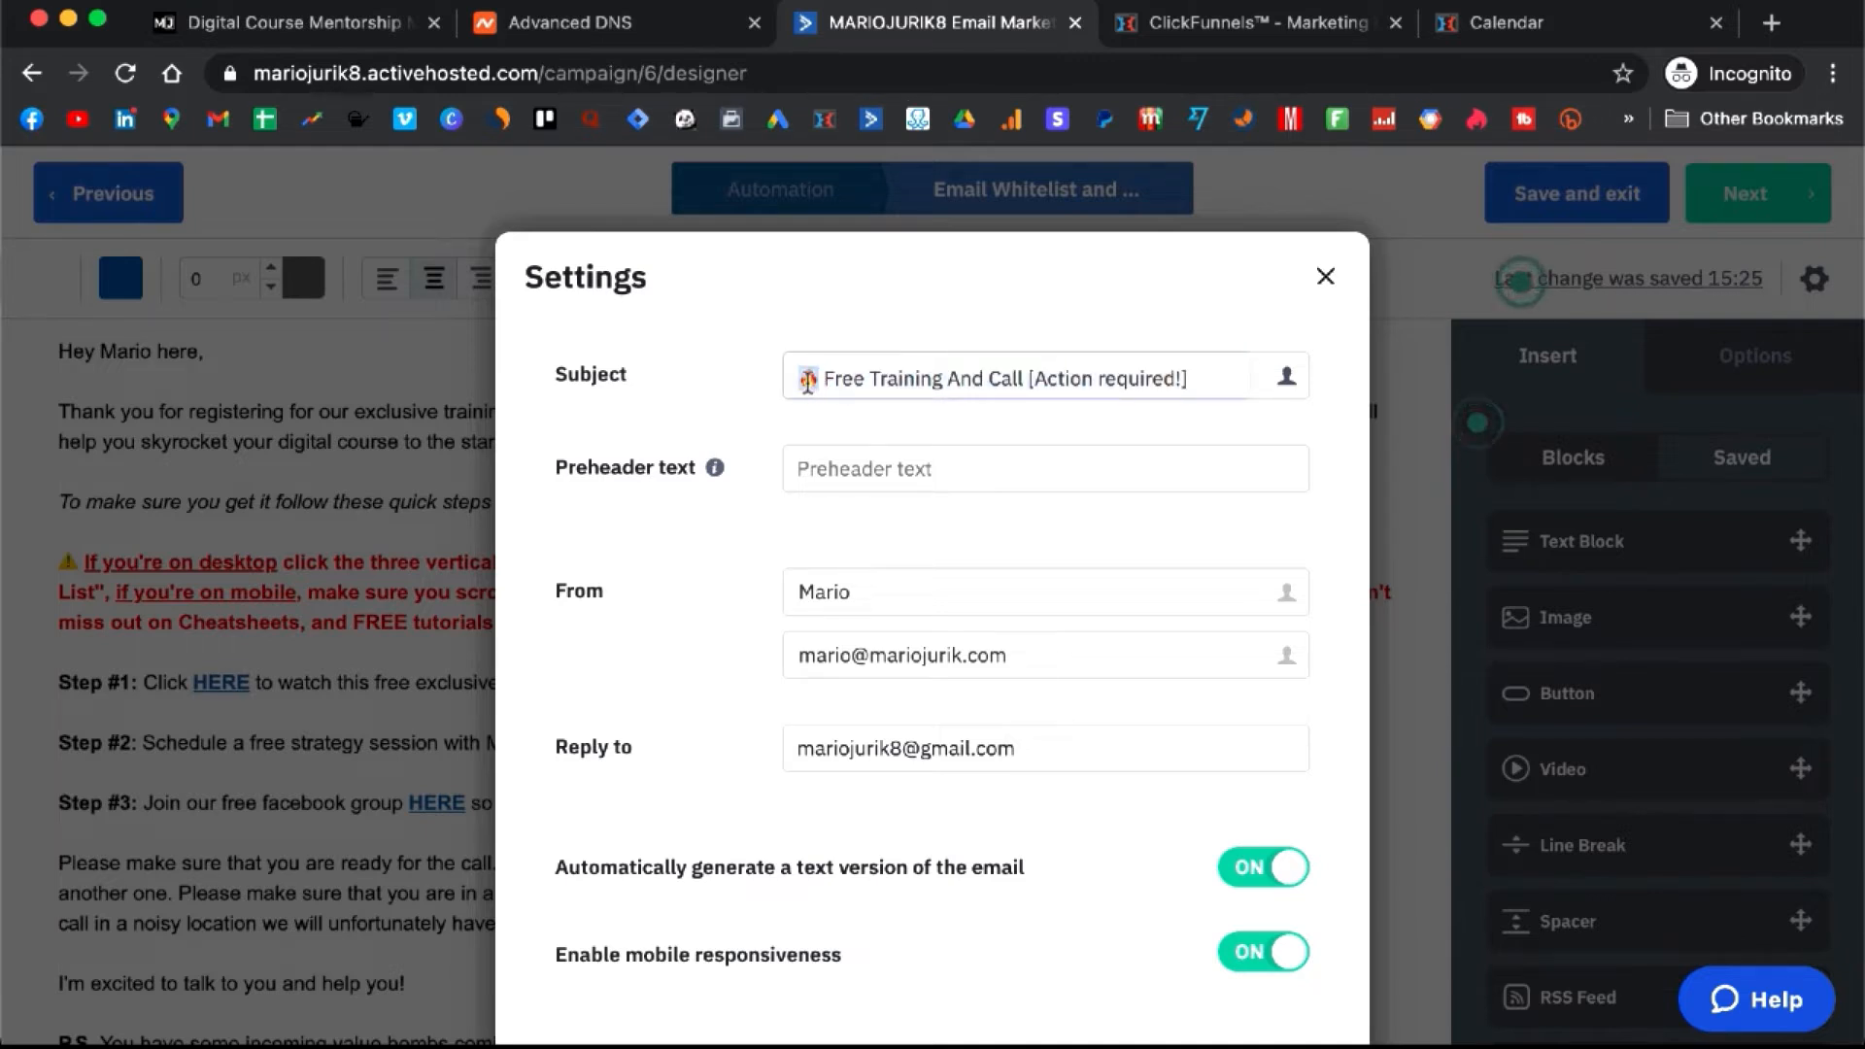
pyautogui.moveTo(802, 389); pyautogui.dragTo(824, 386)
pyautogui.scroll(-1, 995, 527)
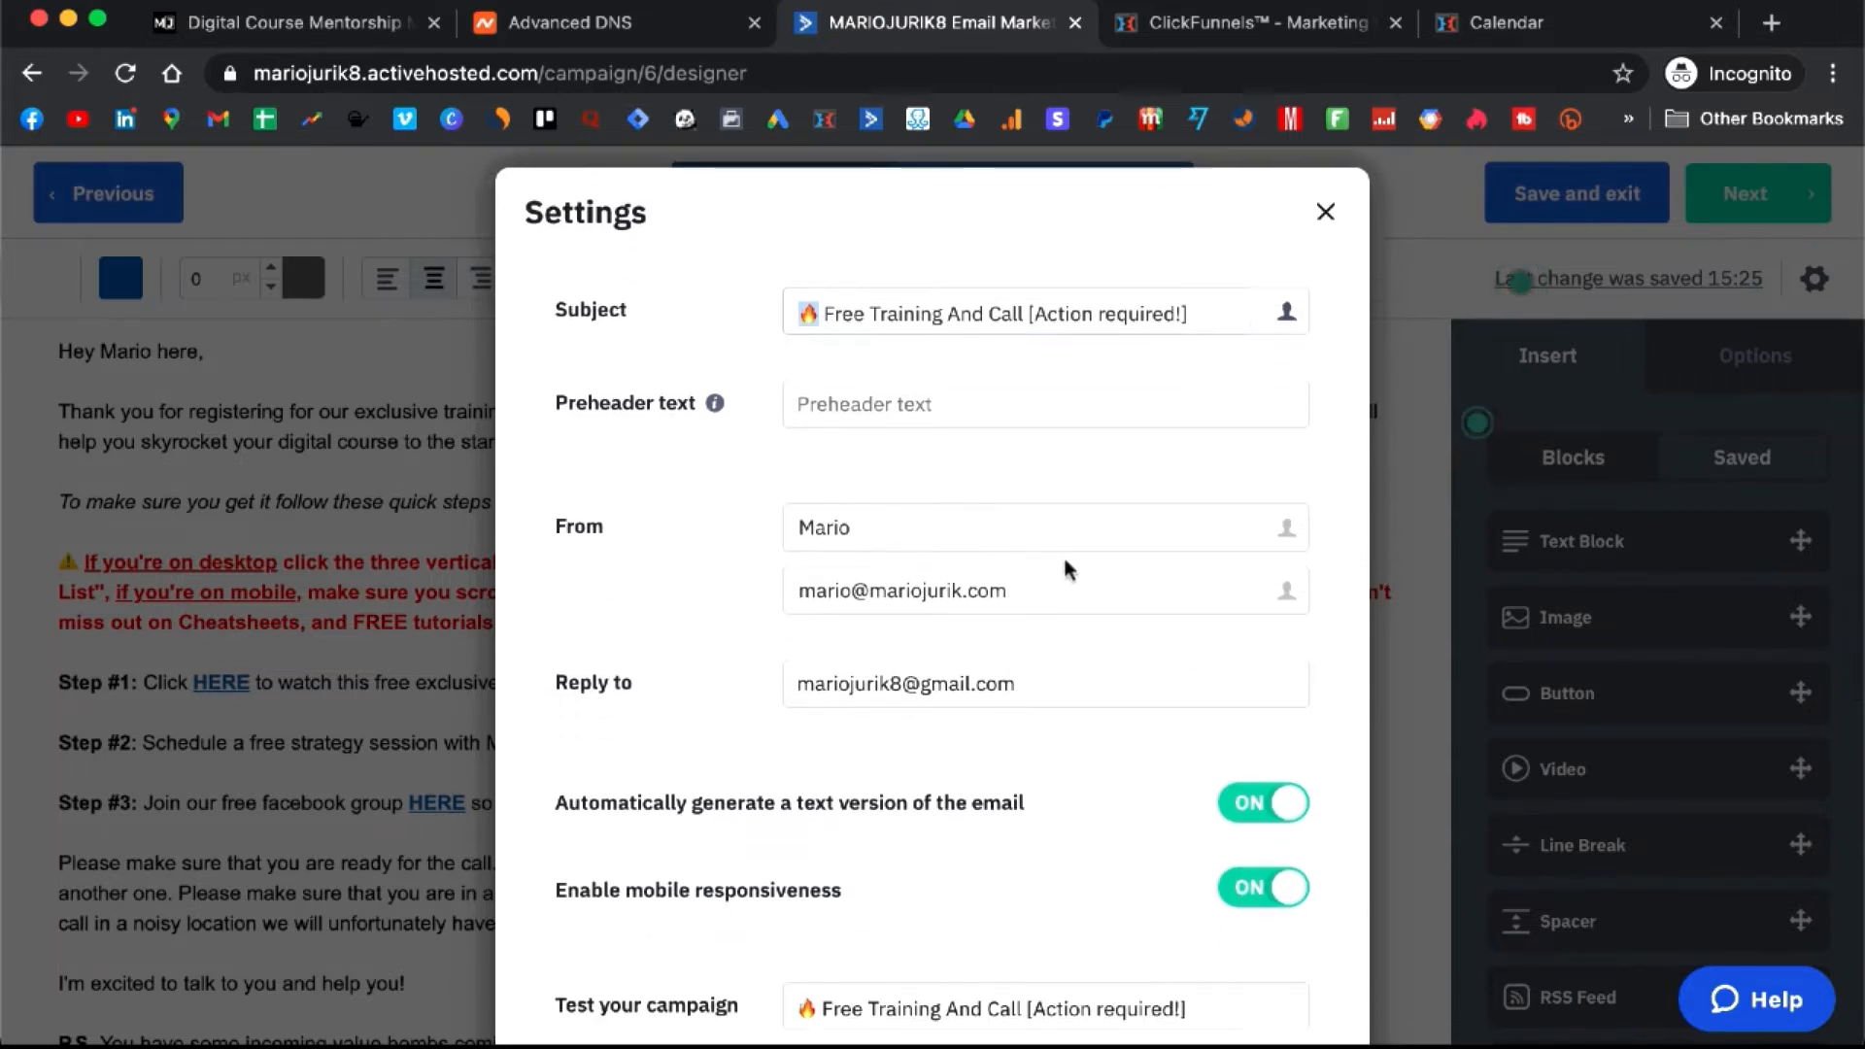
# - Replace the reply-to address with the sender's own-domain address
pyautogui.moveTo(1061, 590); pyautogui.dragTo(767, 598)
pyautogui.hotkey('ctrl', 'c')
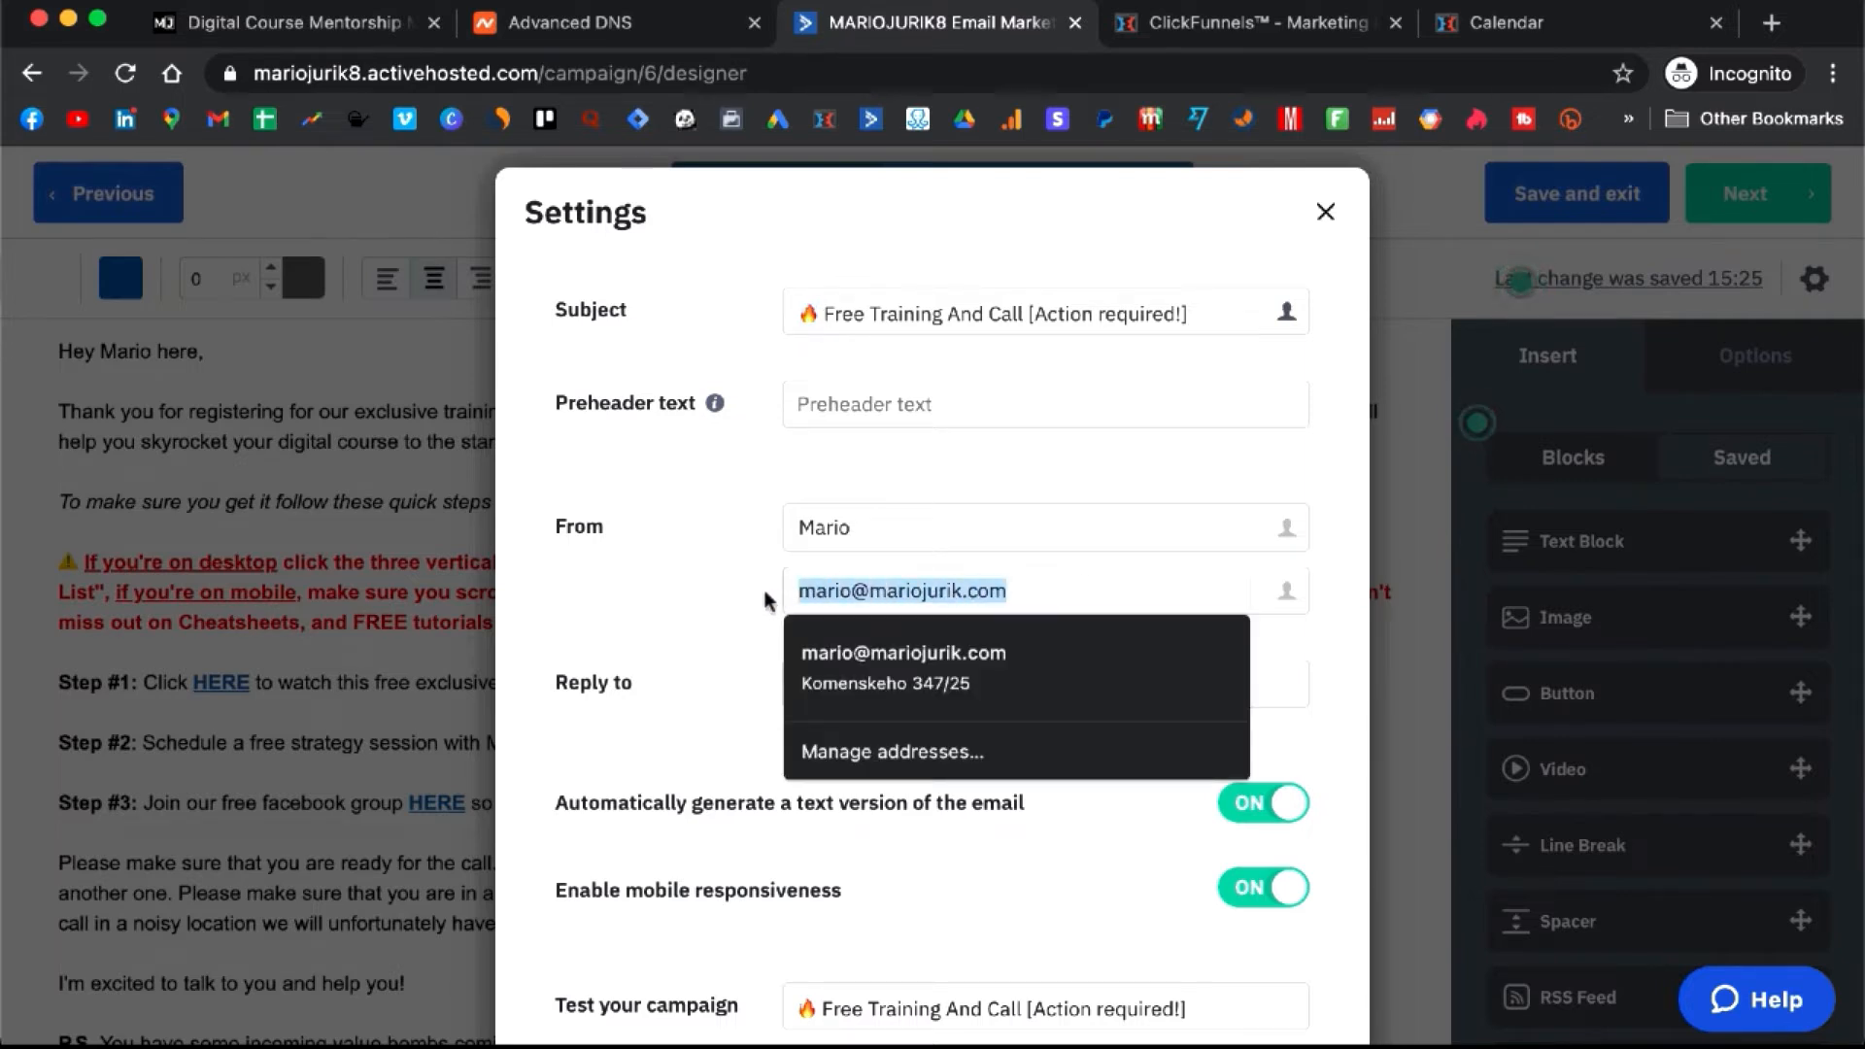
pyautogui.click(765, 594)
pyautogui.tripleClick(983, 686)
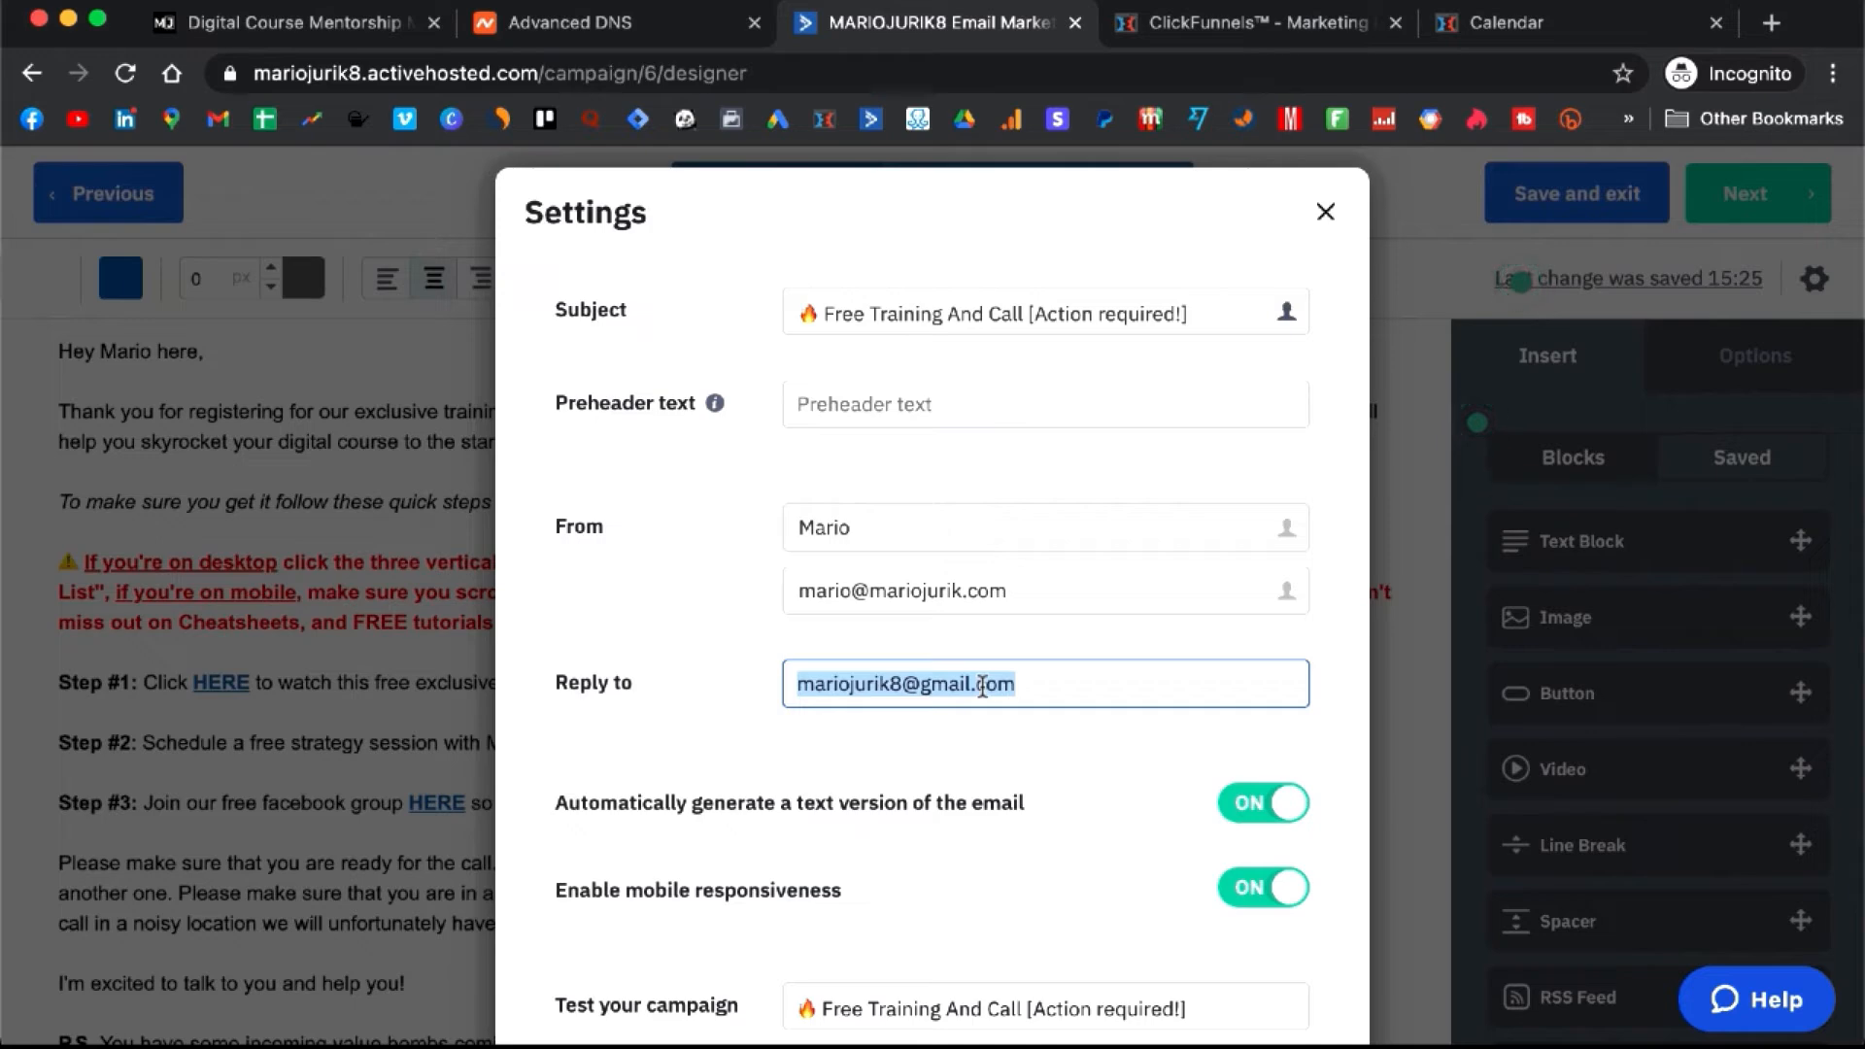
pyautogui.hotkey('ctrl', 'v')
pyautogui.click(685, 636)
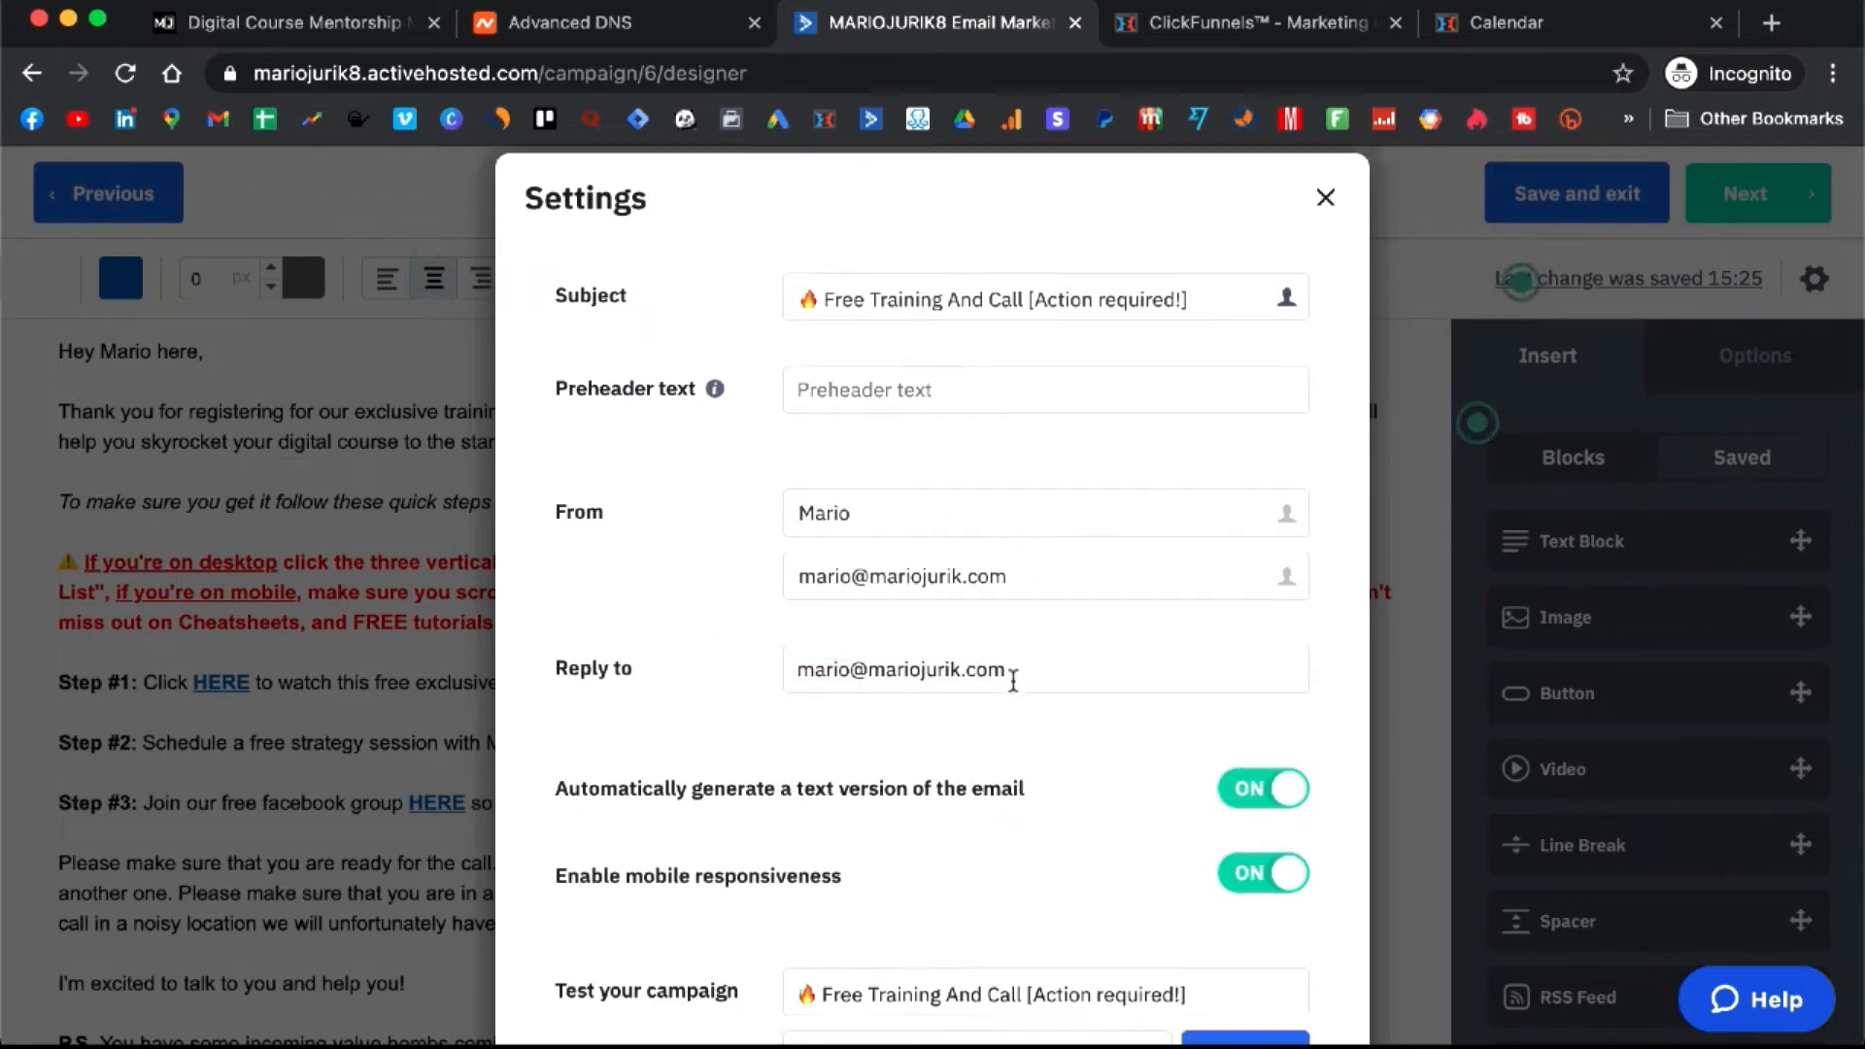
pyautogui.scroll(-5, 1014, 680)
pyautogui.scroll(-3, 1014, 692)
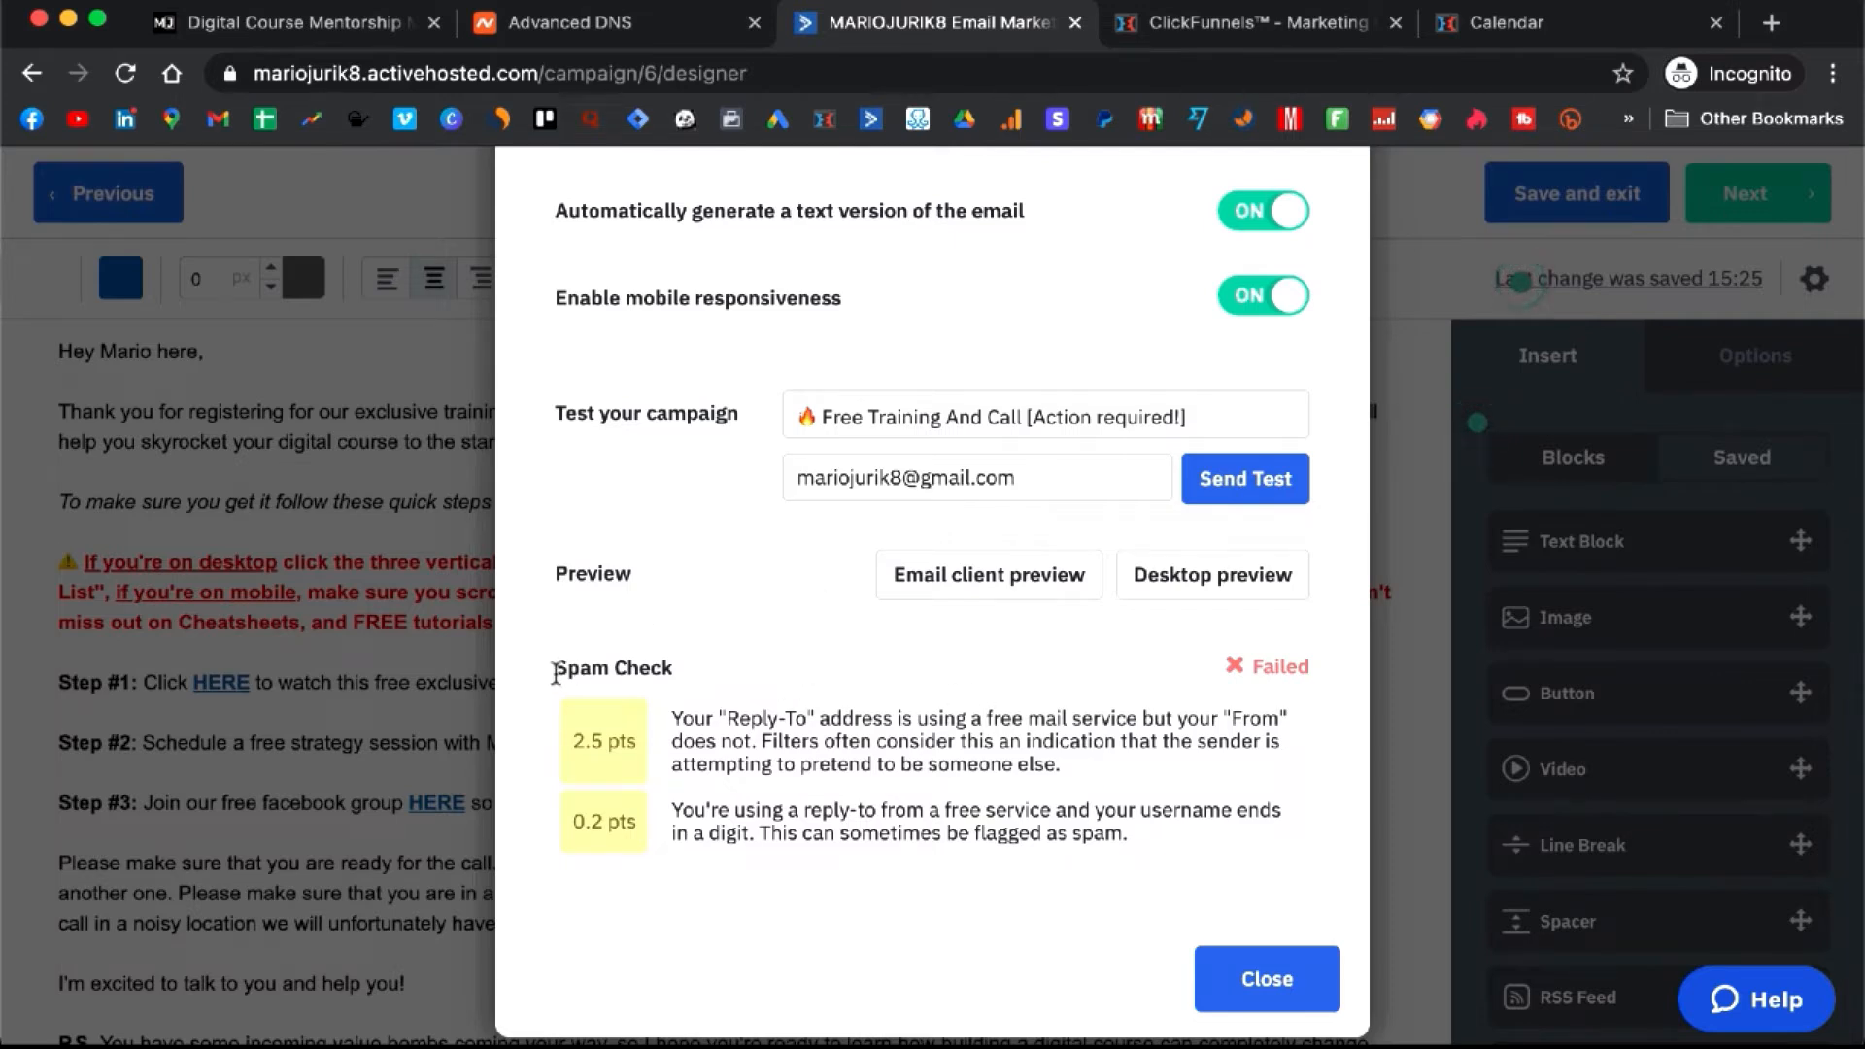
pyautogui.moveTo(565, 670); pyautogui.dragTo(669, 663)
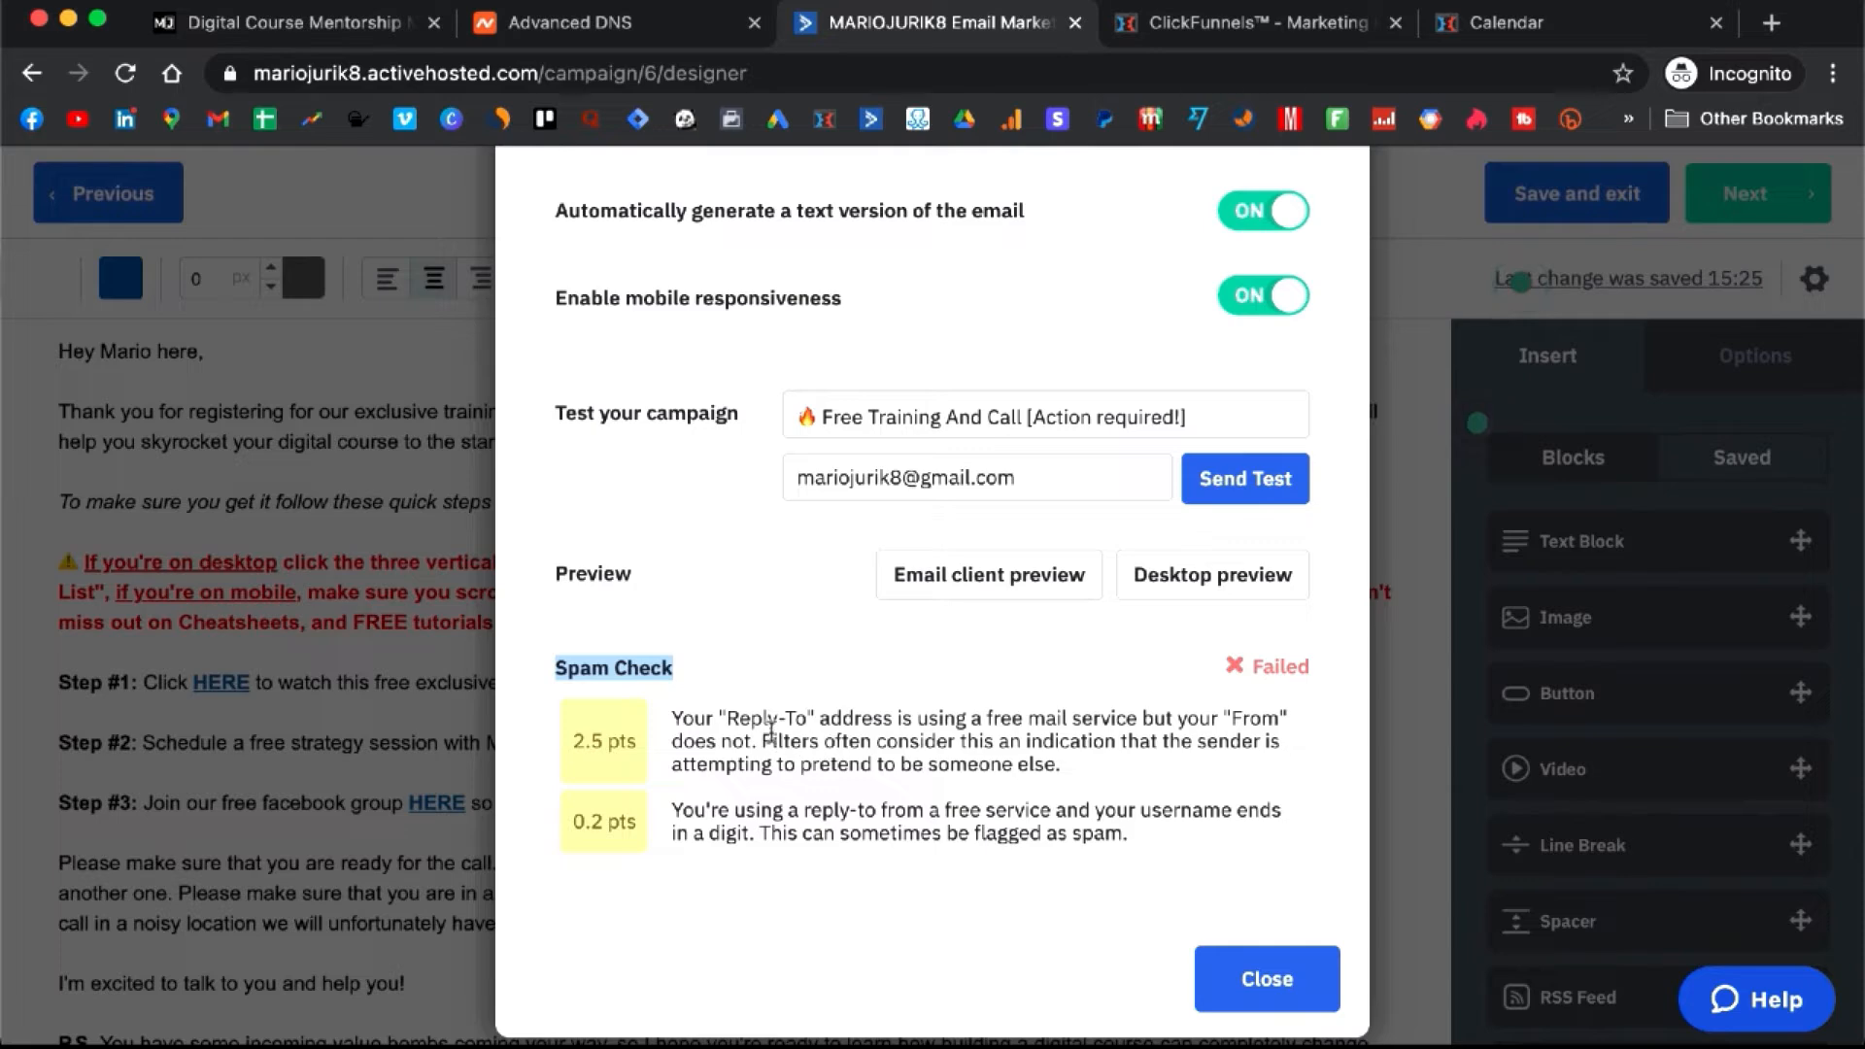
# - Close and reopen the settings to confirm the spam check now shows Passed
pyautogui.scroll(5, 821, 729)
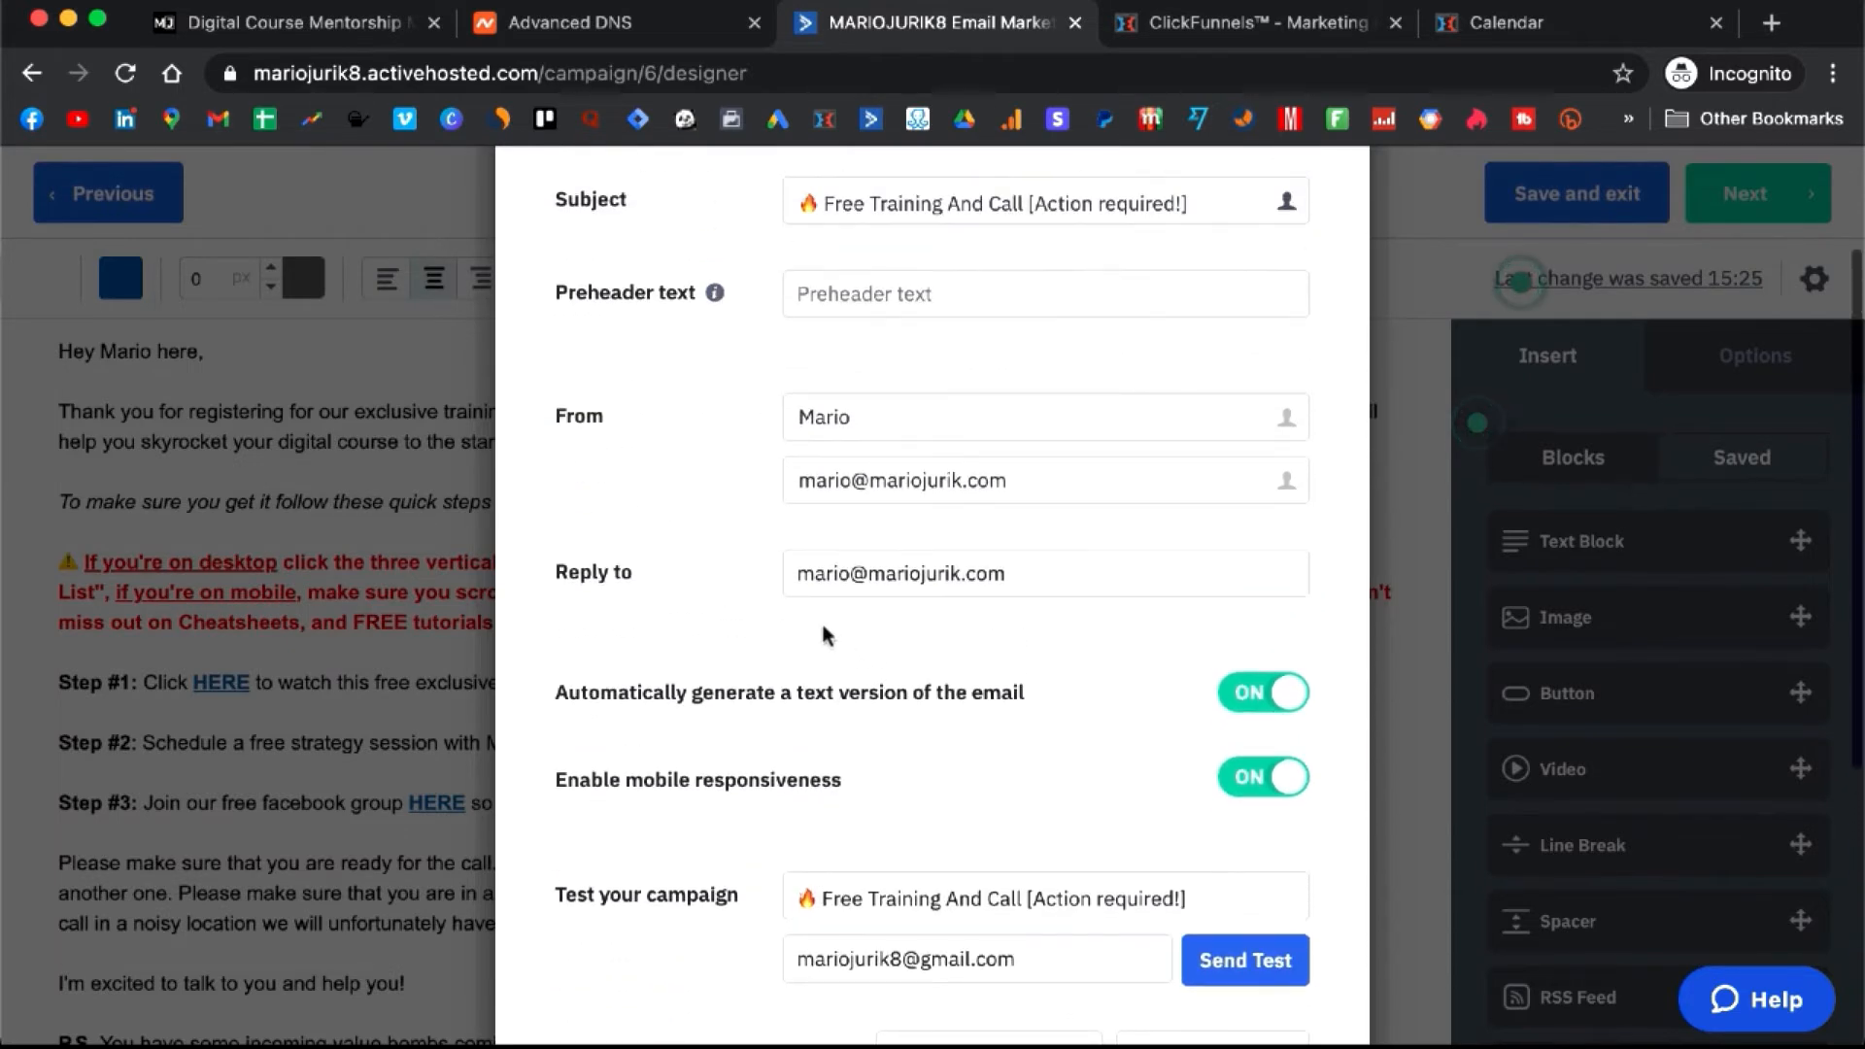
pyautogui.scroll(-5, 921, 637)
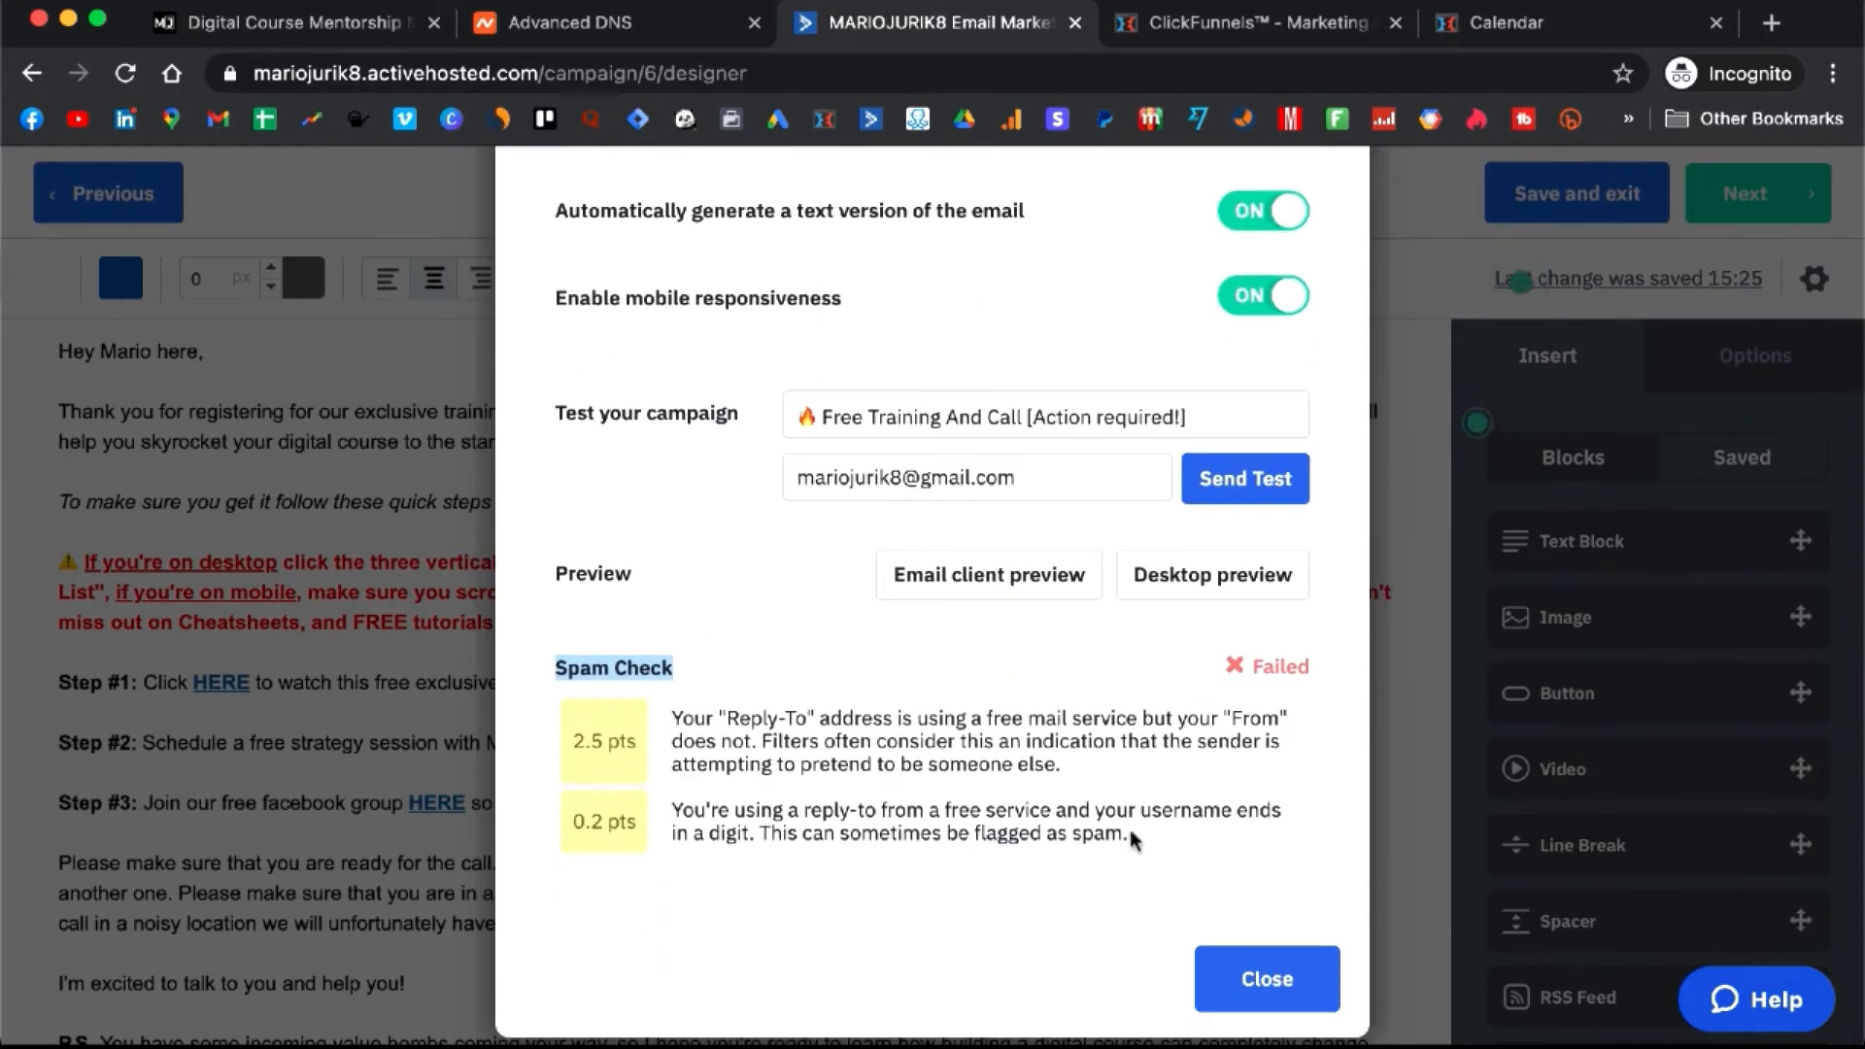
pyautogui.click(1266, 981)
pyautogui.click(1813, 279)
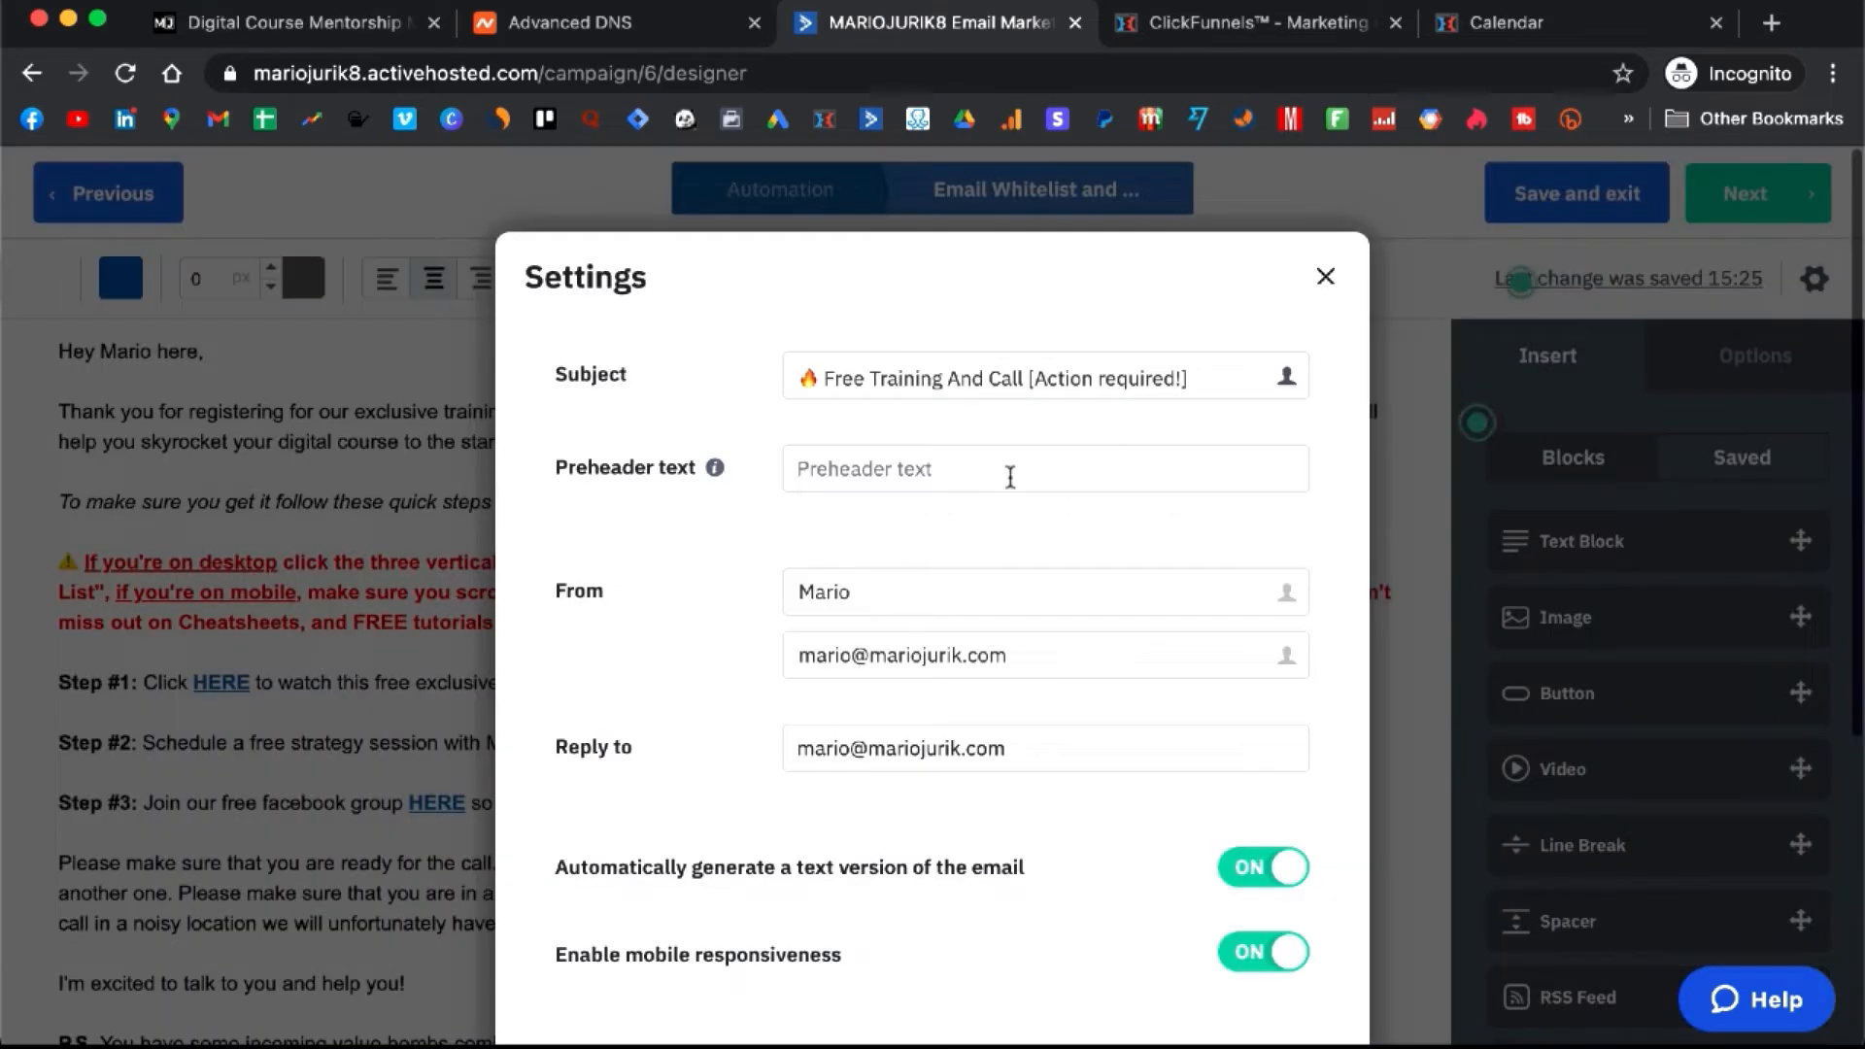
pyautogui.scroll(-4, 1008, 476)
pyautogui.scroll(-1, 1010, 486)
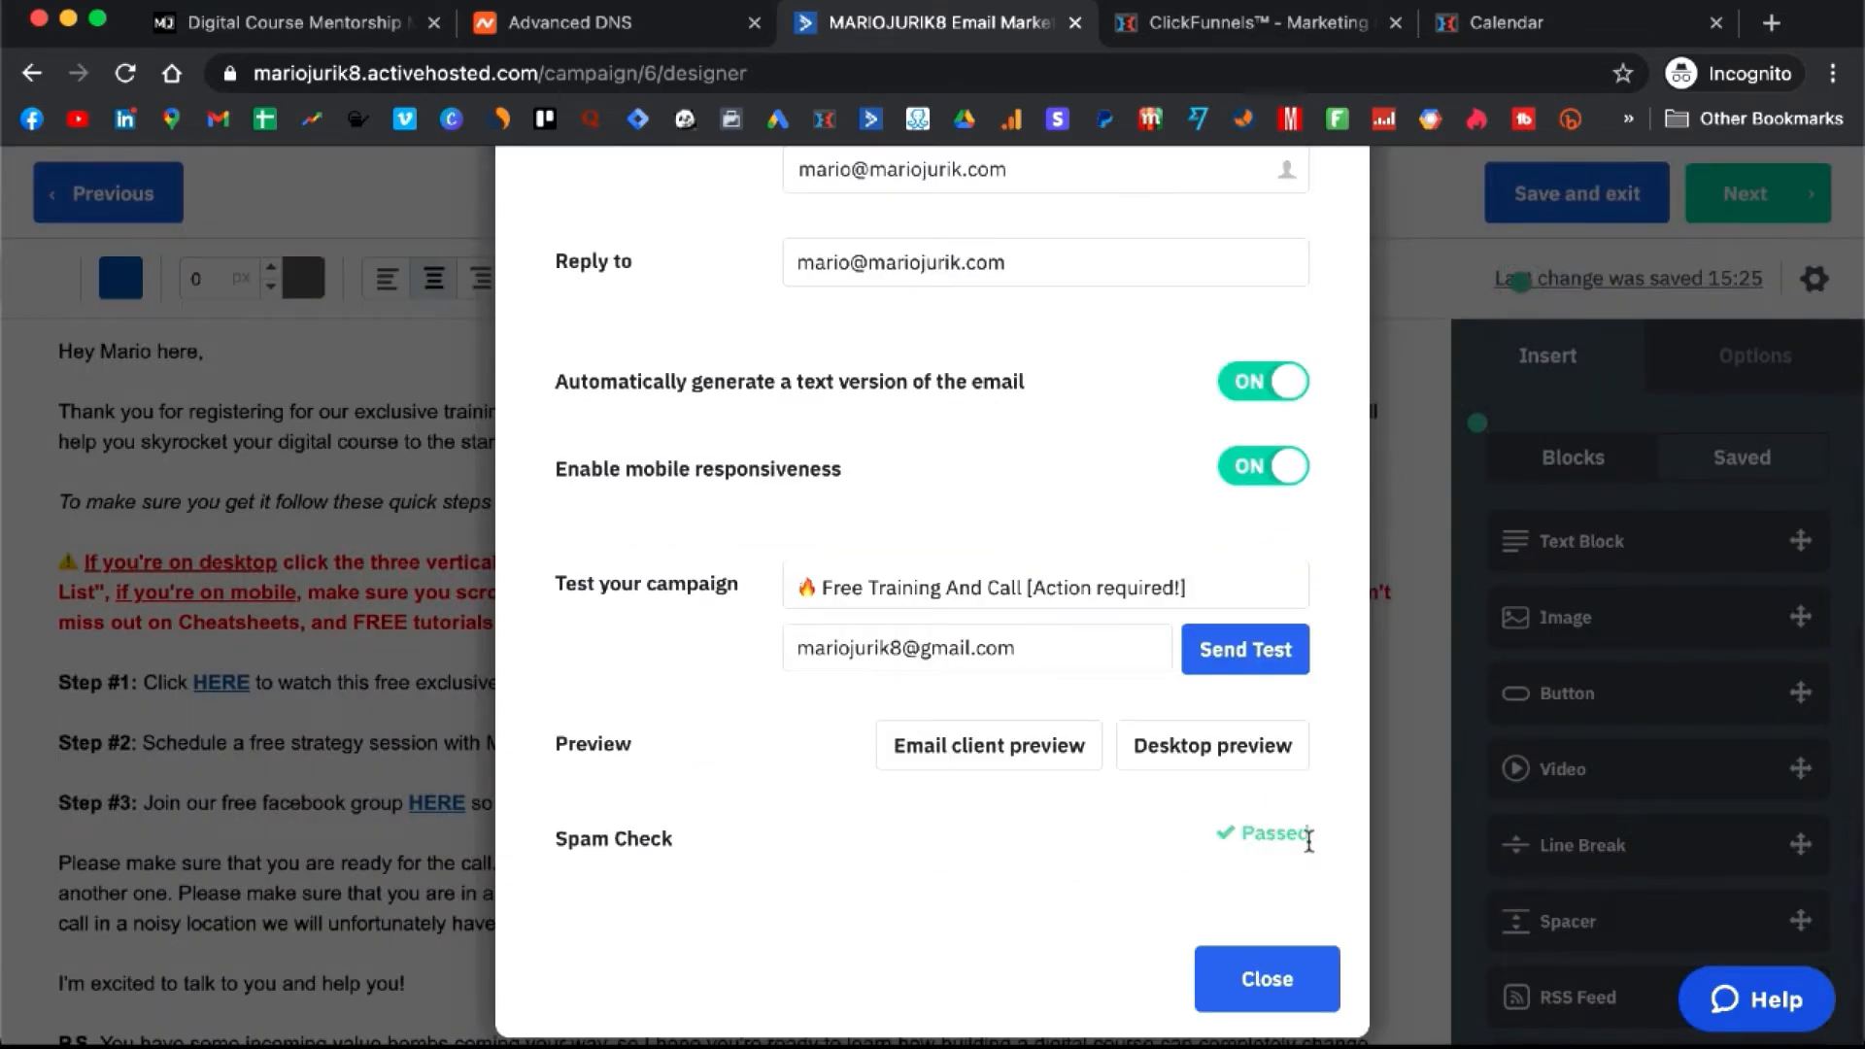
pyautogui.moveTo(1309, 834); pyautogui.dragTo(1244, 833)
pyautogui.click(1293, 835)
pyautogui.click(1268, 979)
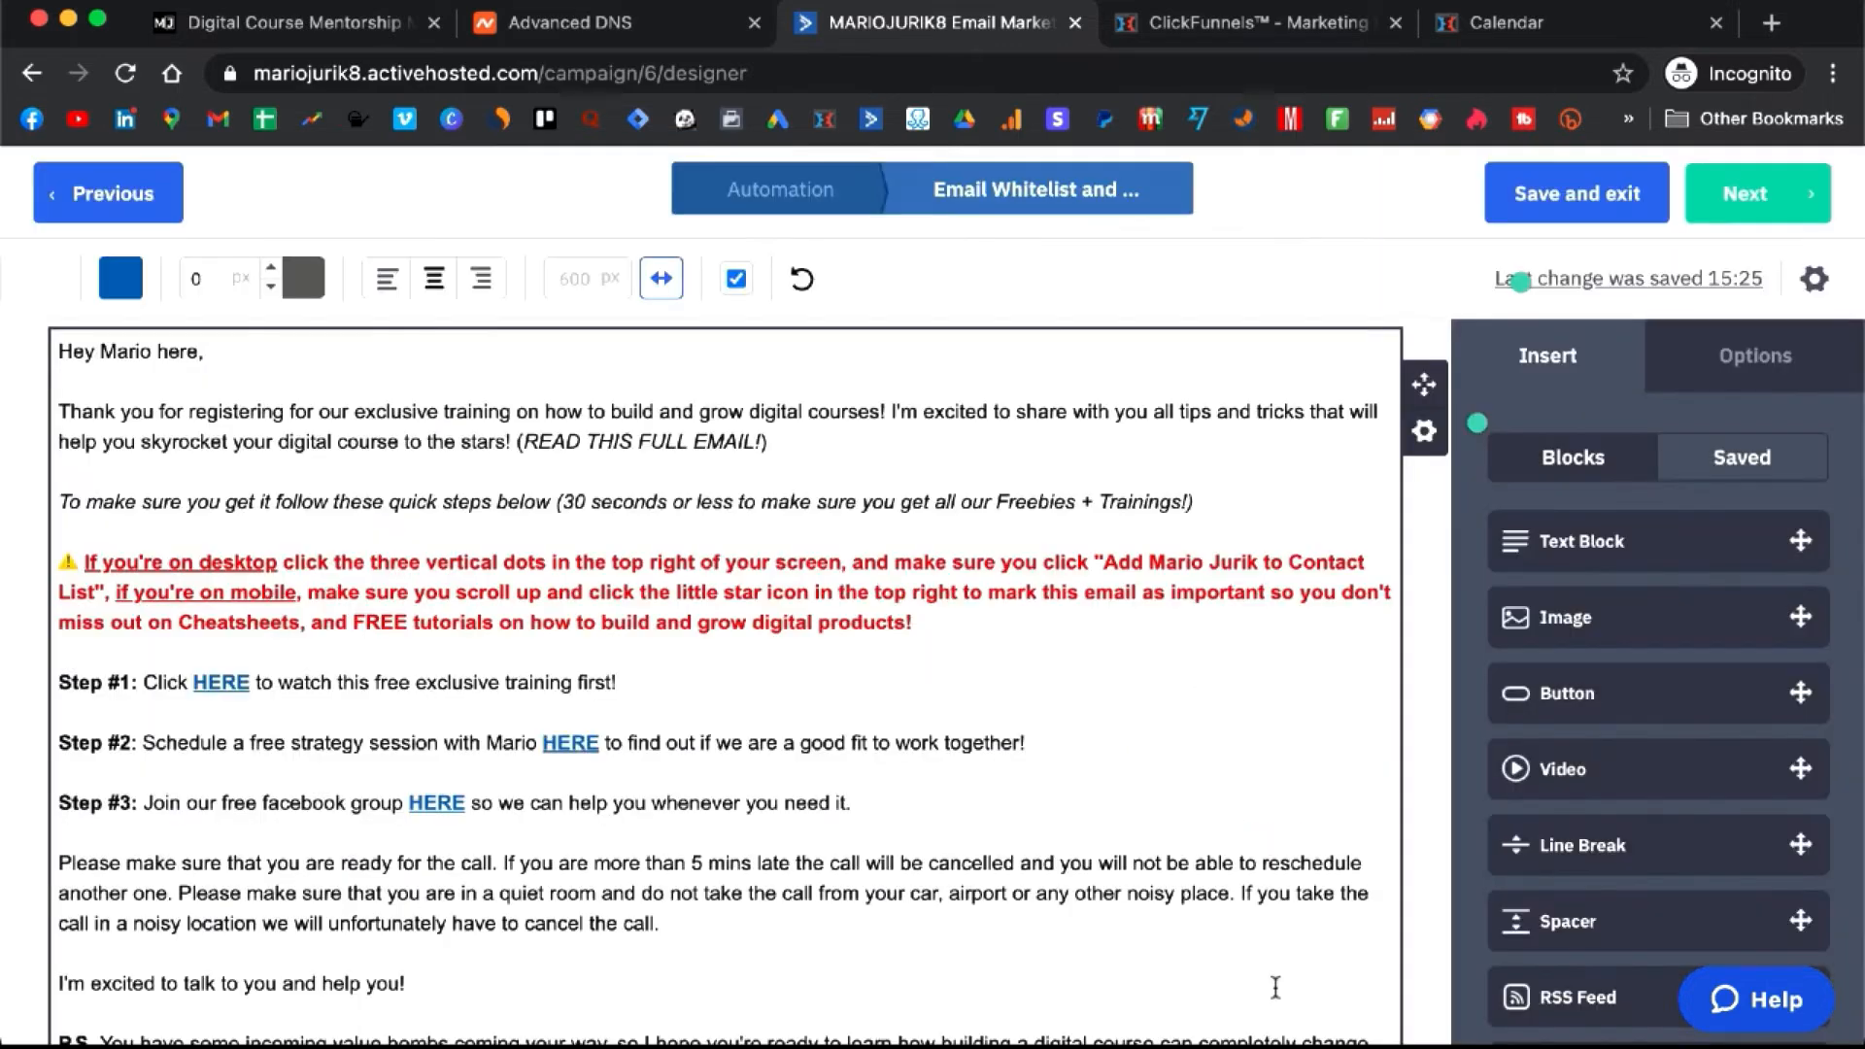
# - Save the whitelist email and exit the designer
pyautogui.click(1576, 199)
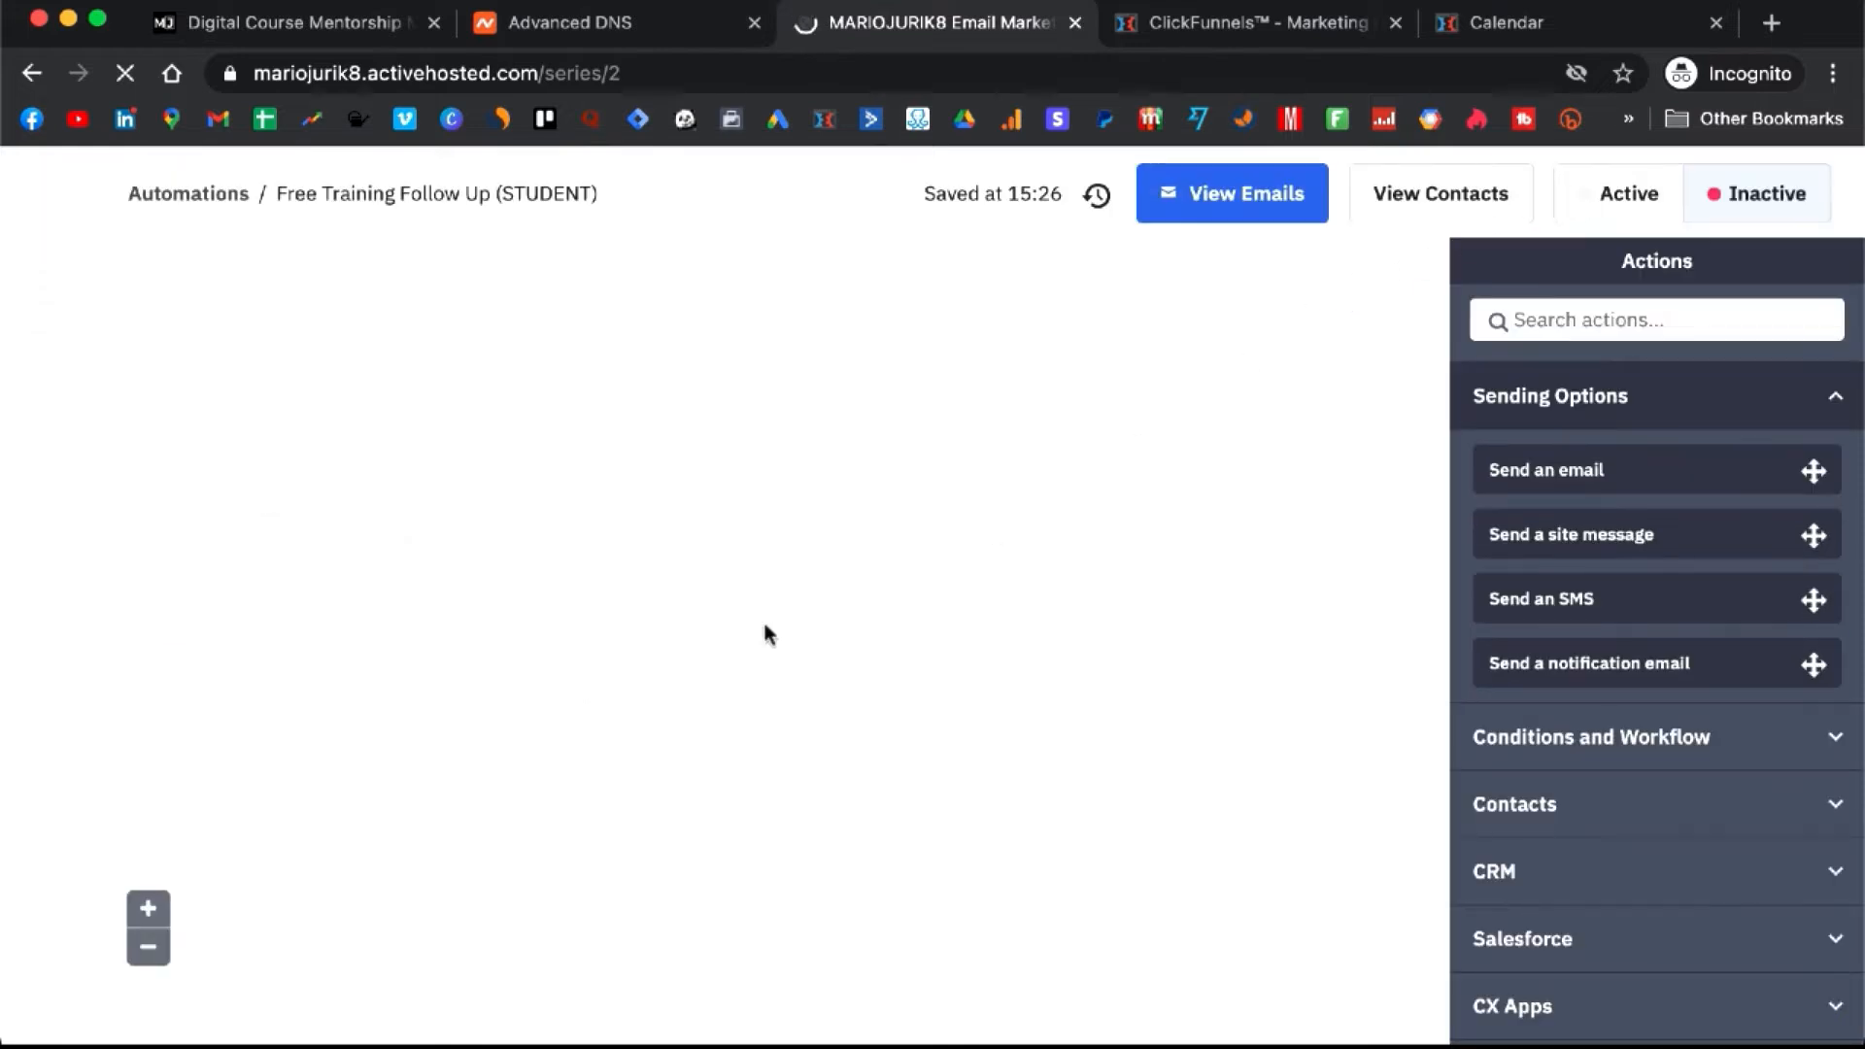
pyautogui.scroll(-2, 766, 633)
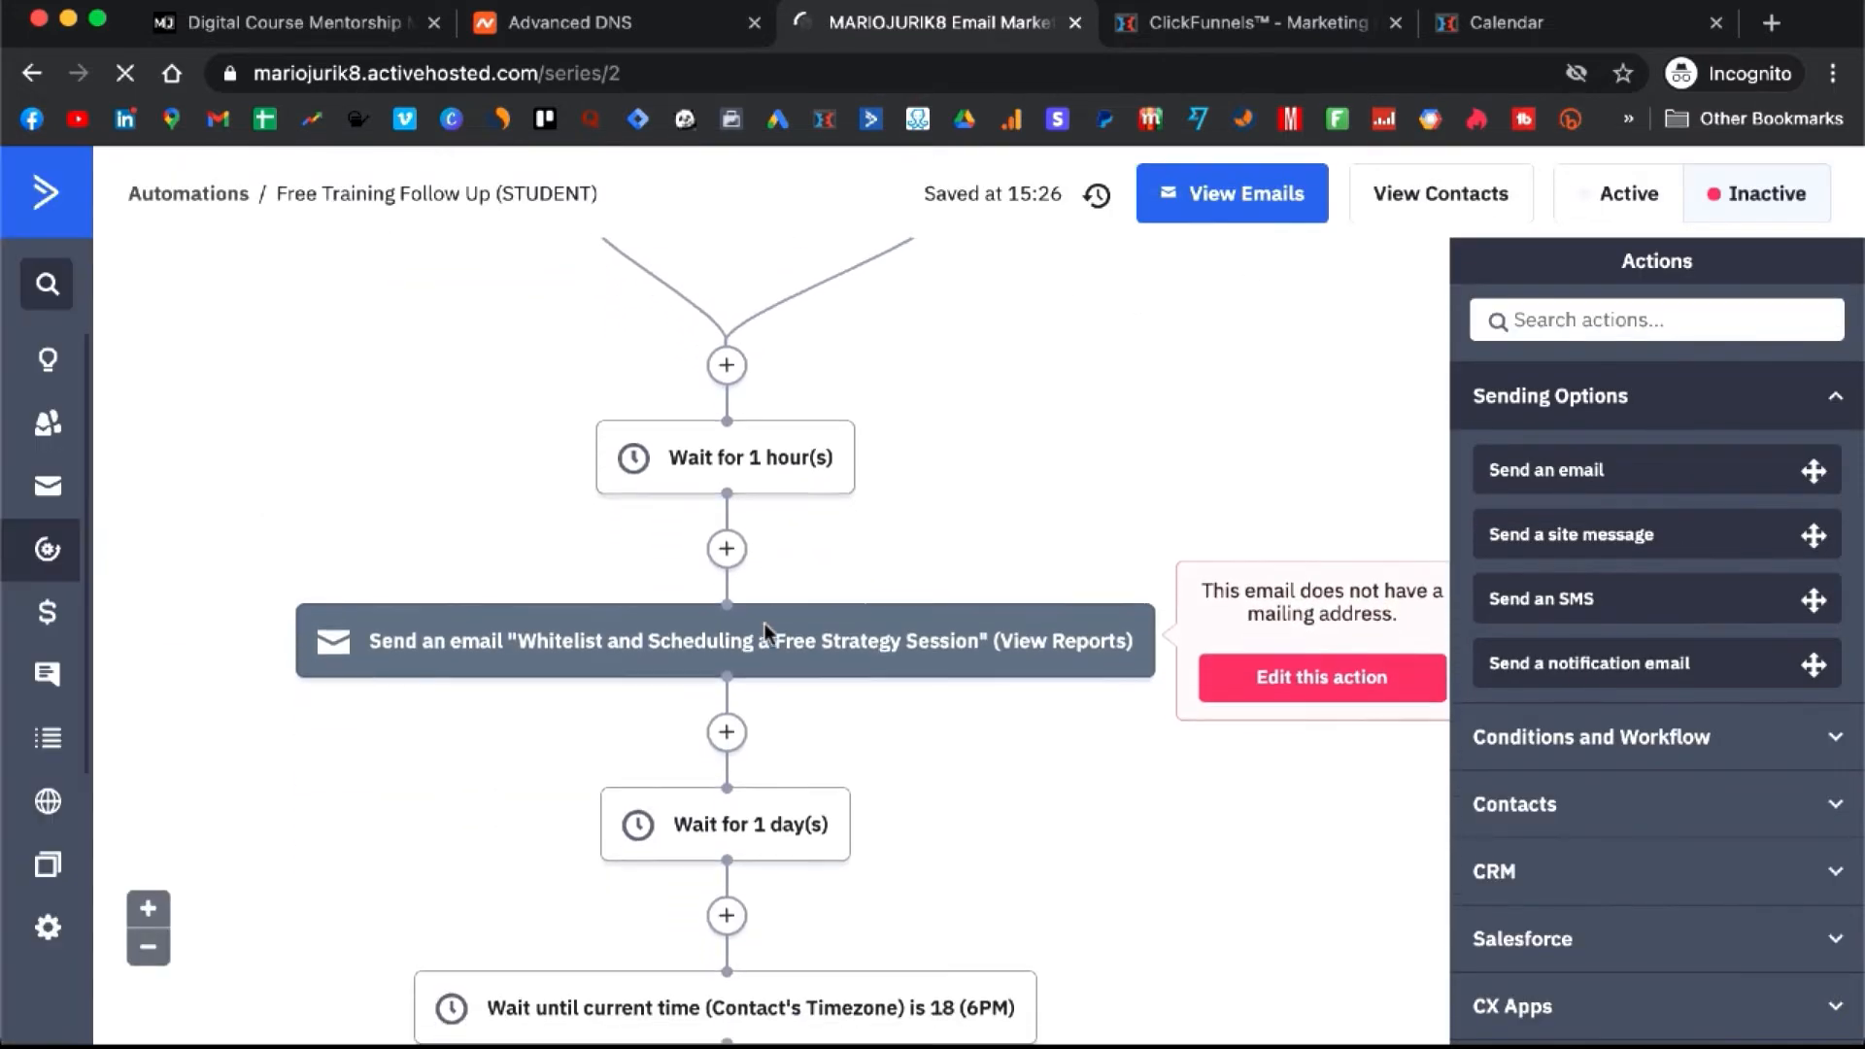
pyautogui.scroll(-1, 767, 633)
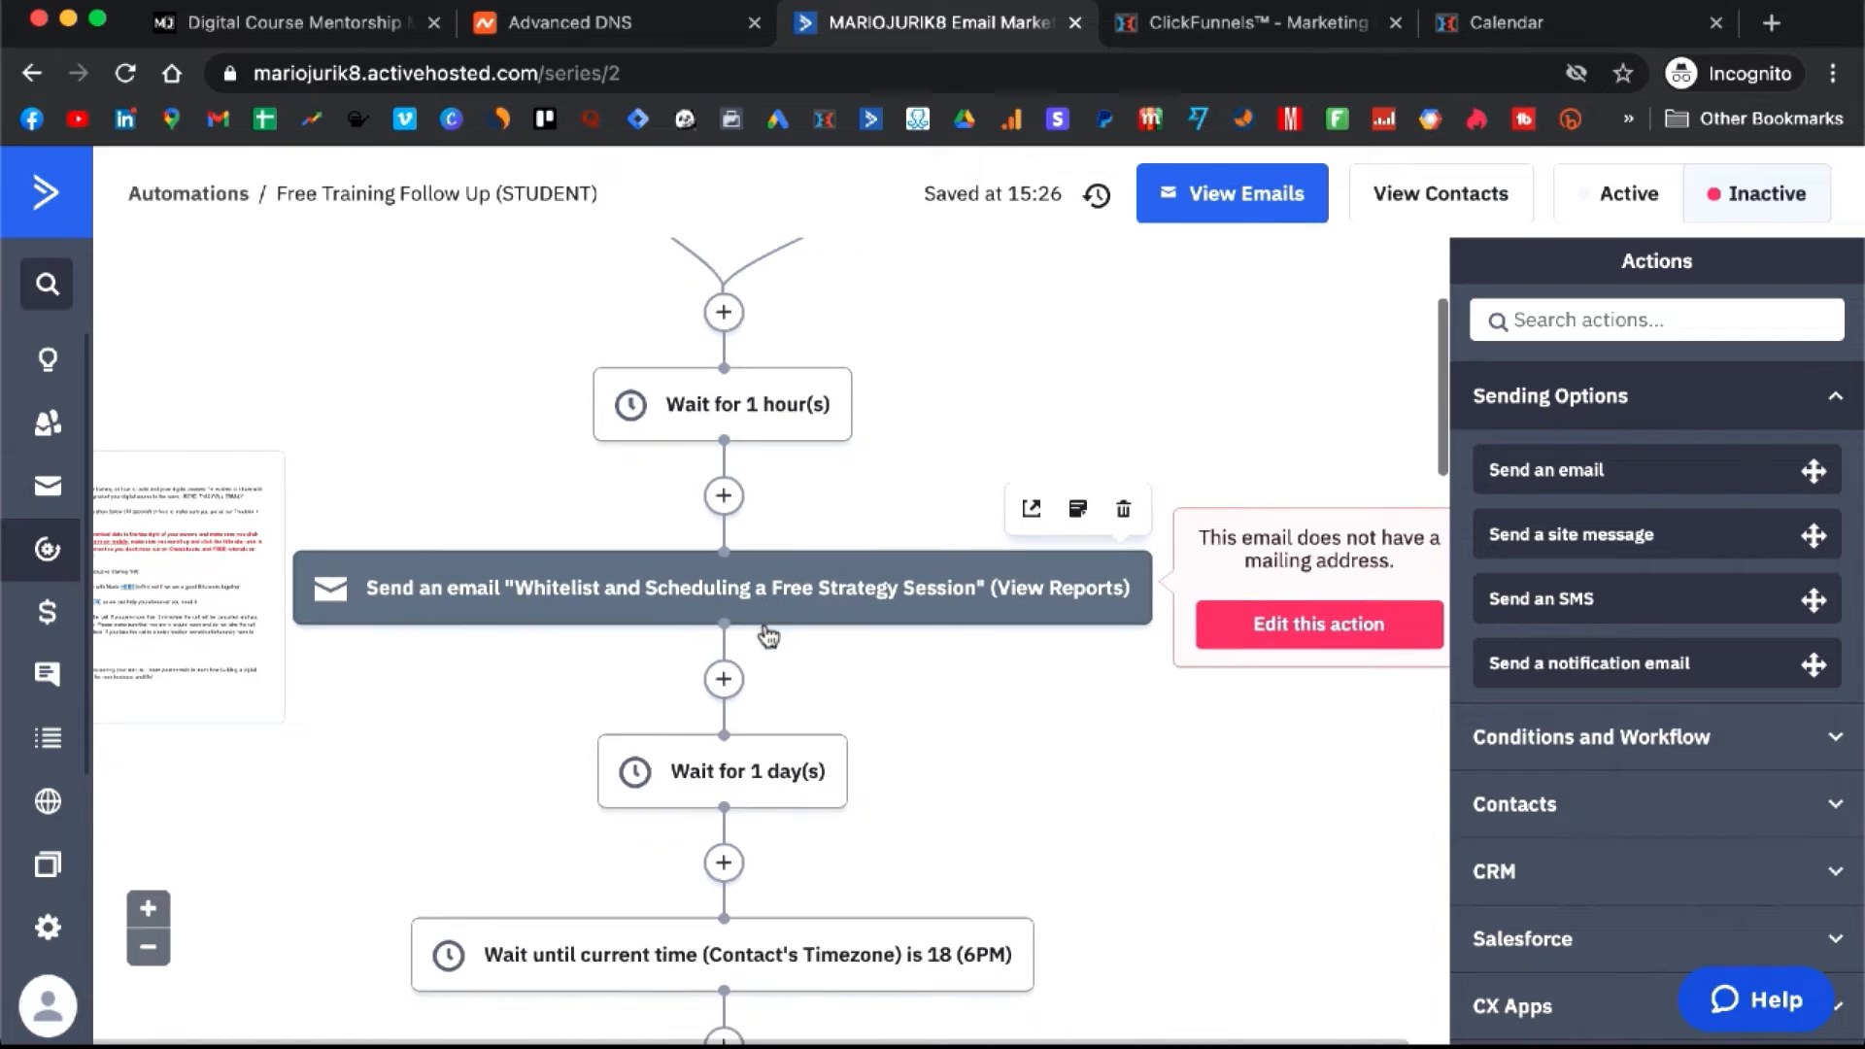
pyautogui.scroll(-2, 766, 634)
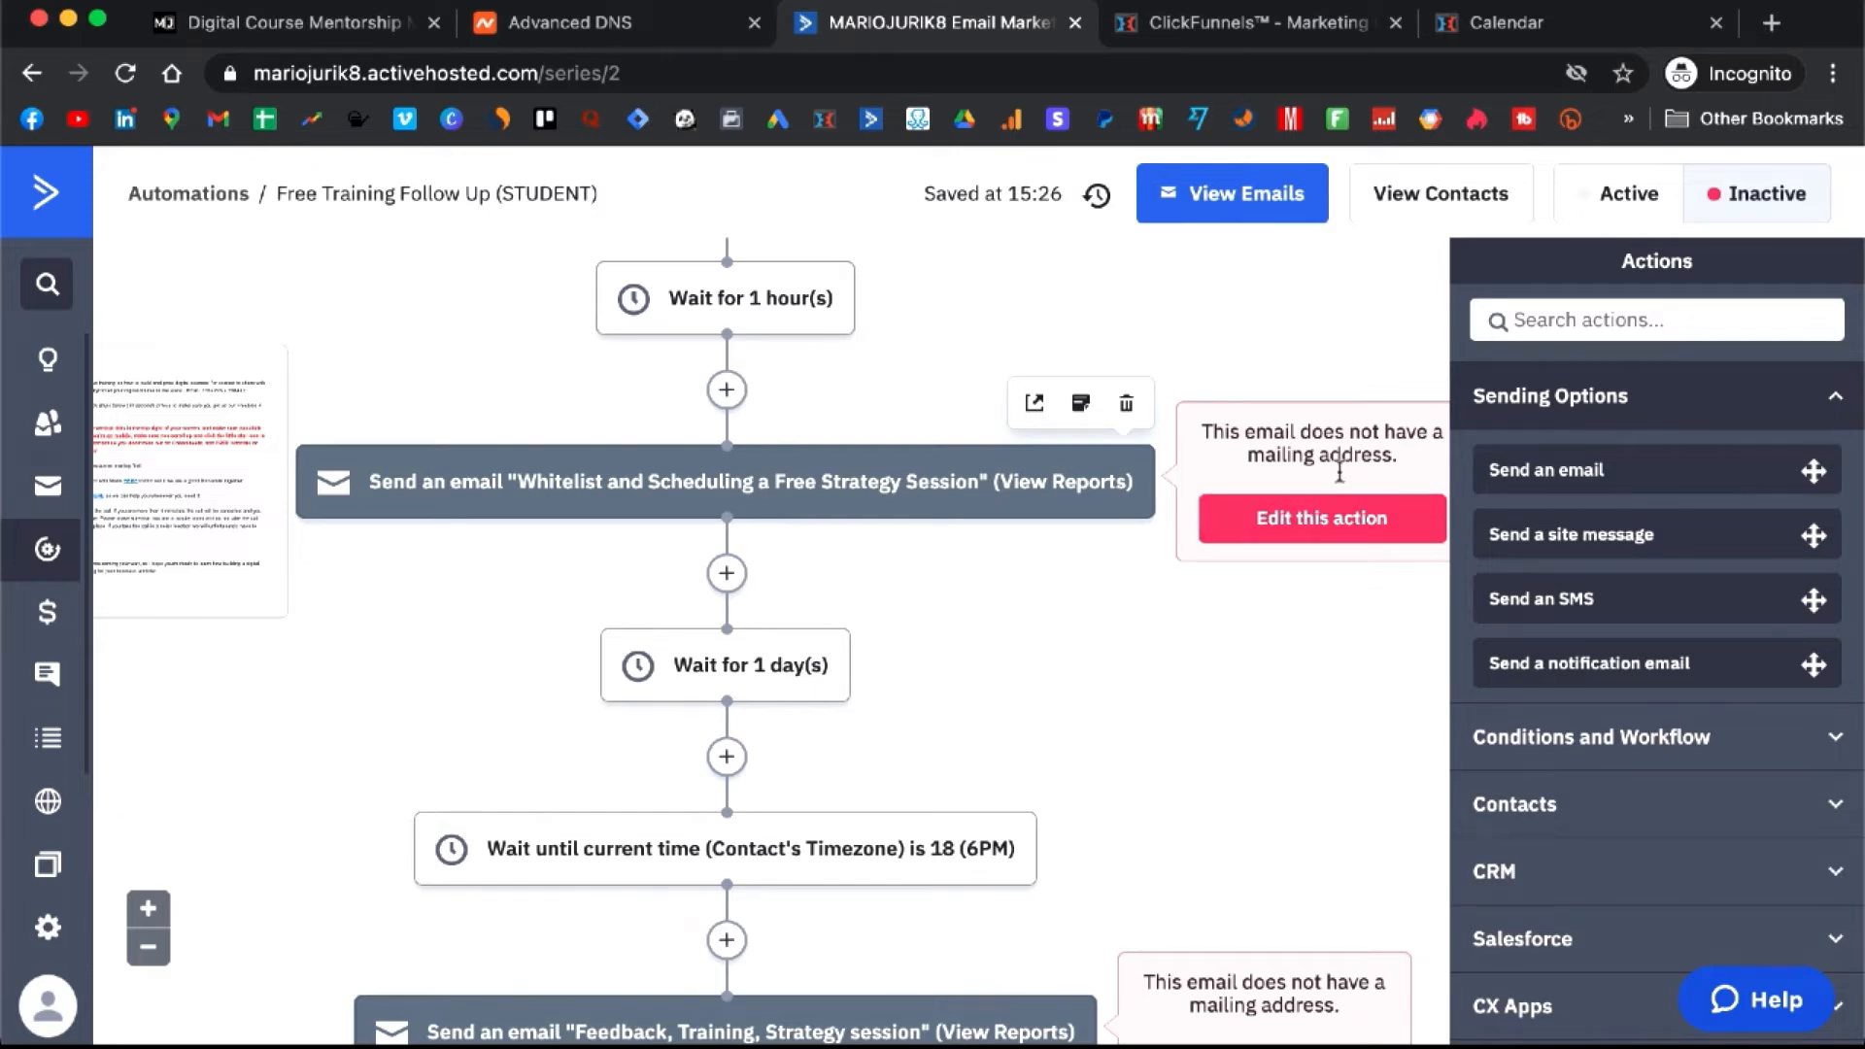
# - Confirm Settings > Addresses has no mailing address, then reopen Free Training Follow Up (STUDENT)
pyautogui.click(48, 929)
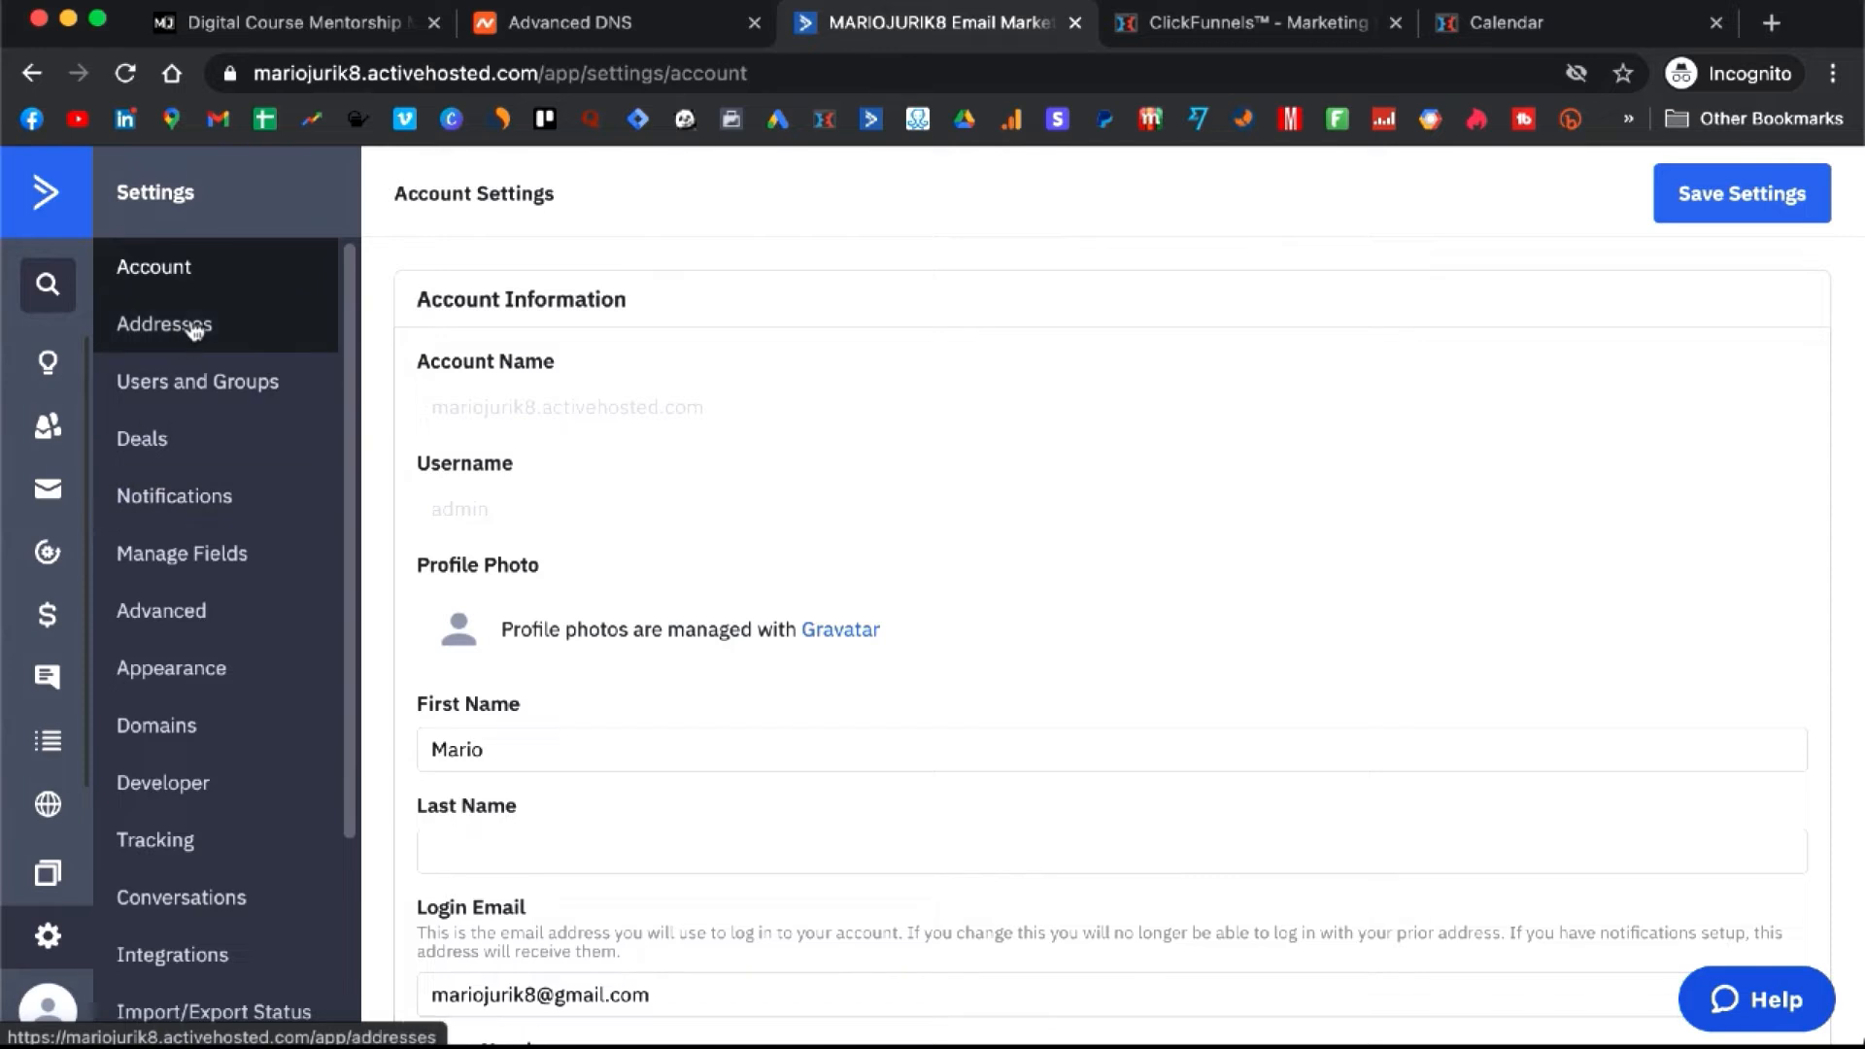
pyautogui.click(194, 328)
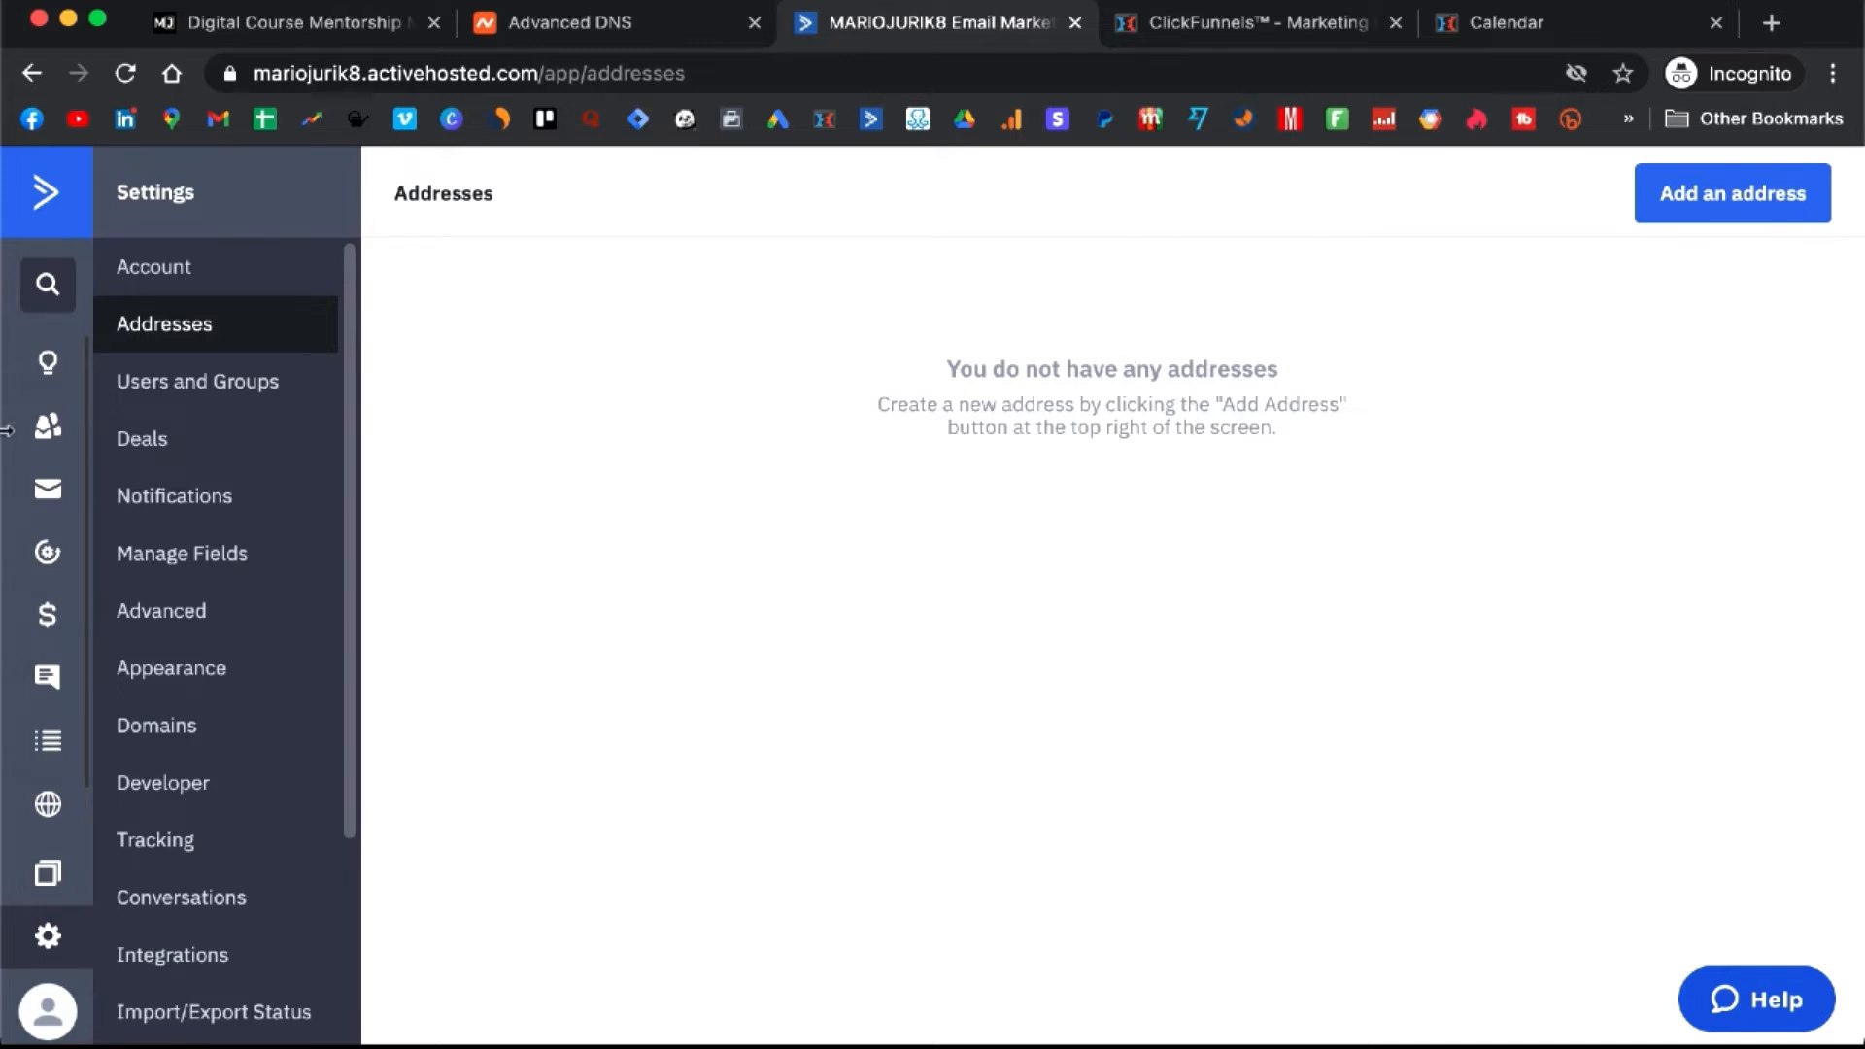
pyautogui.click(53, 554)
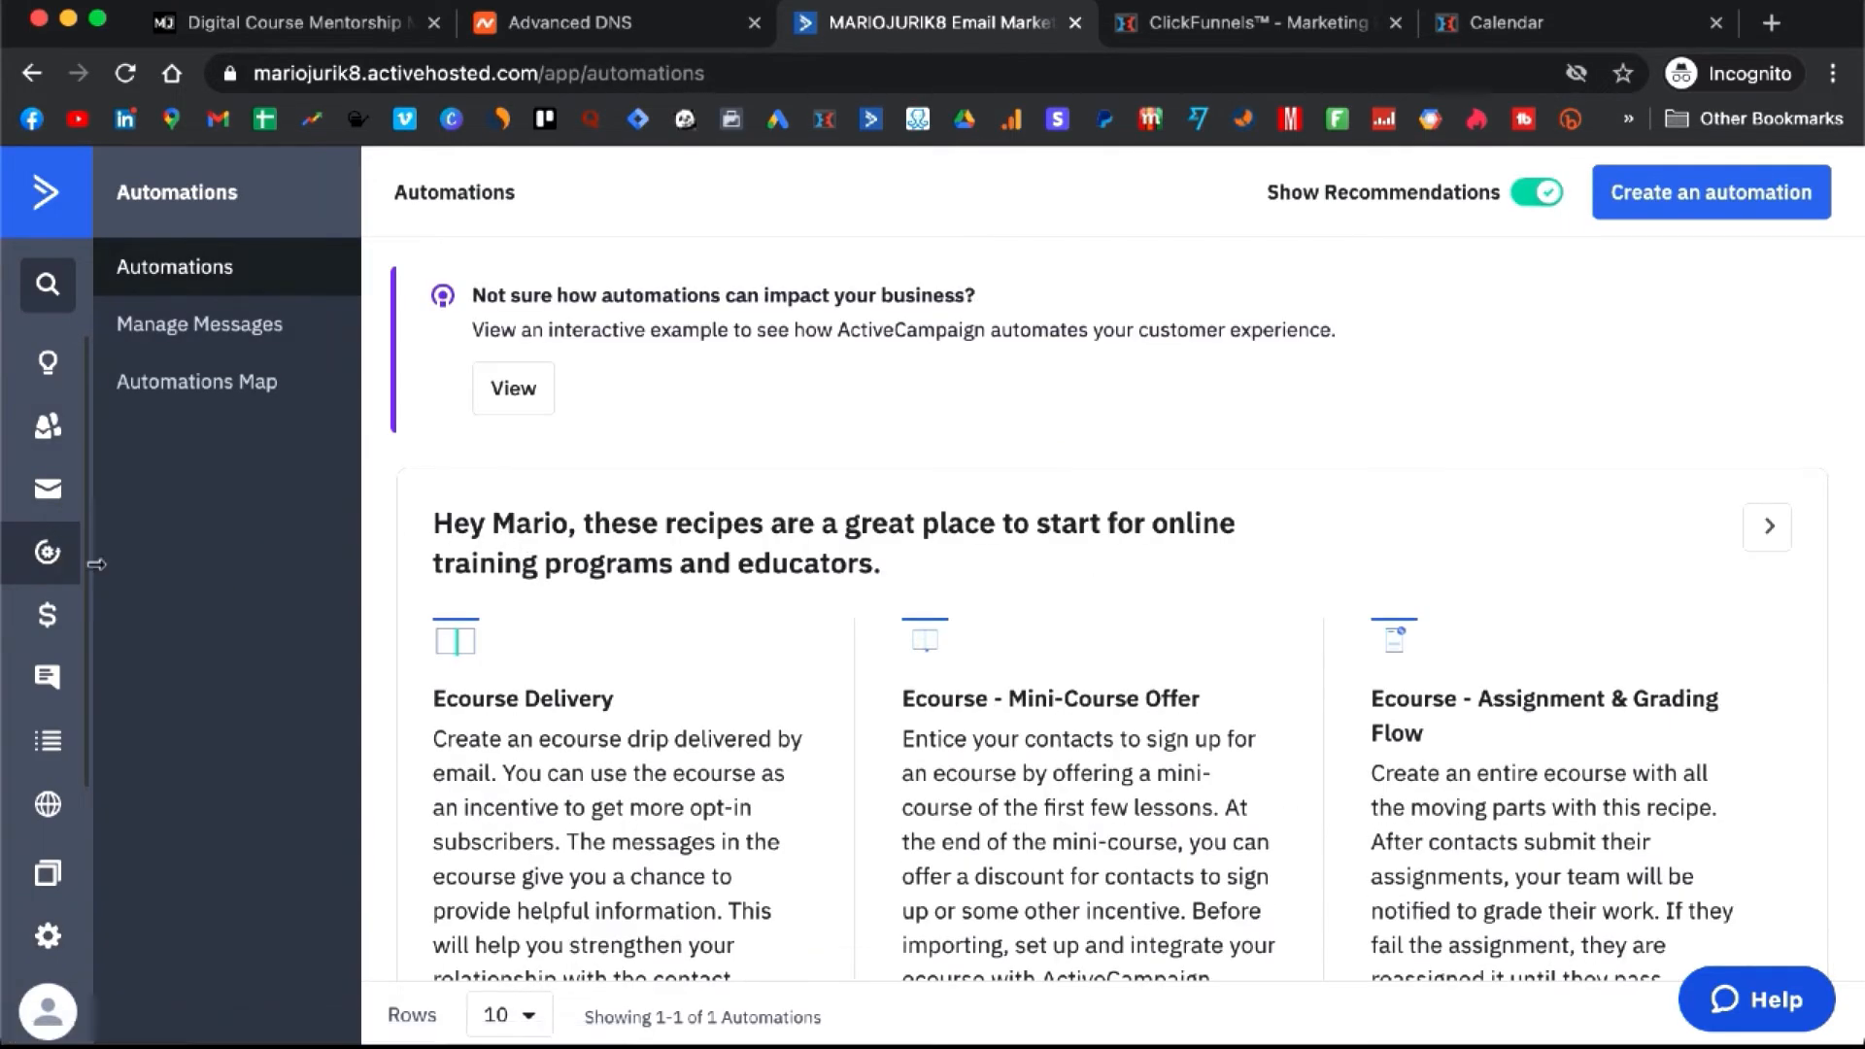
pyautogui.scroll(-3, 814, 437)
pyautogui.scroll(-5, 814, 439)
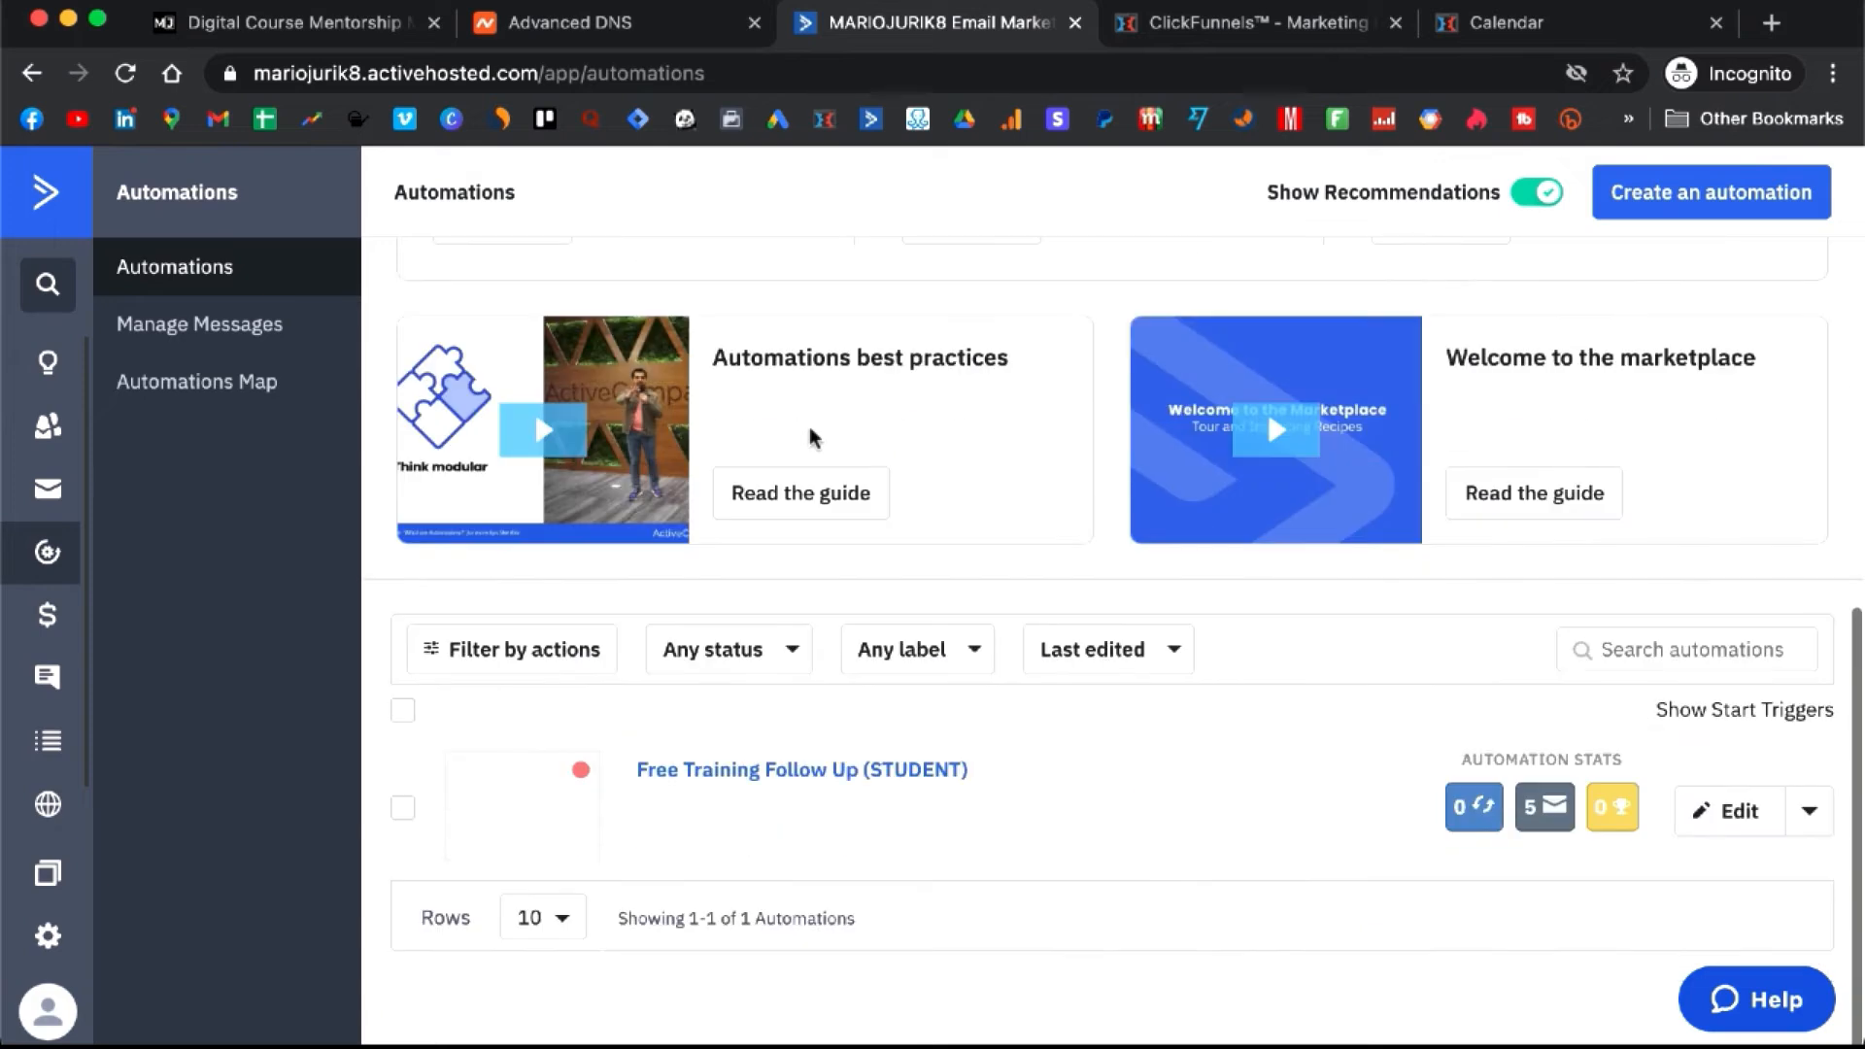
pyautogui.click(881, 771)
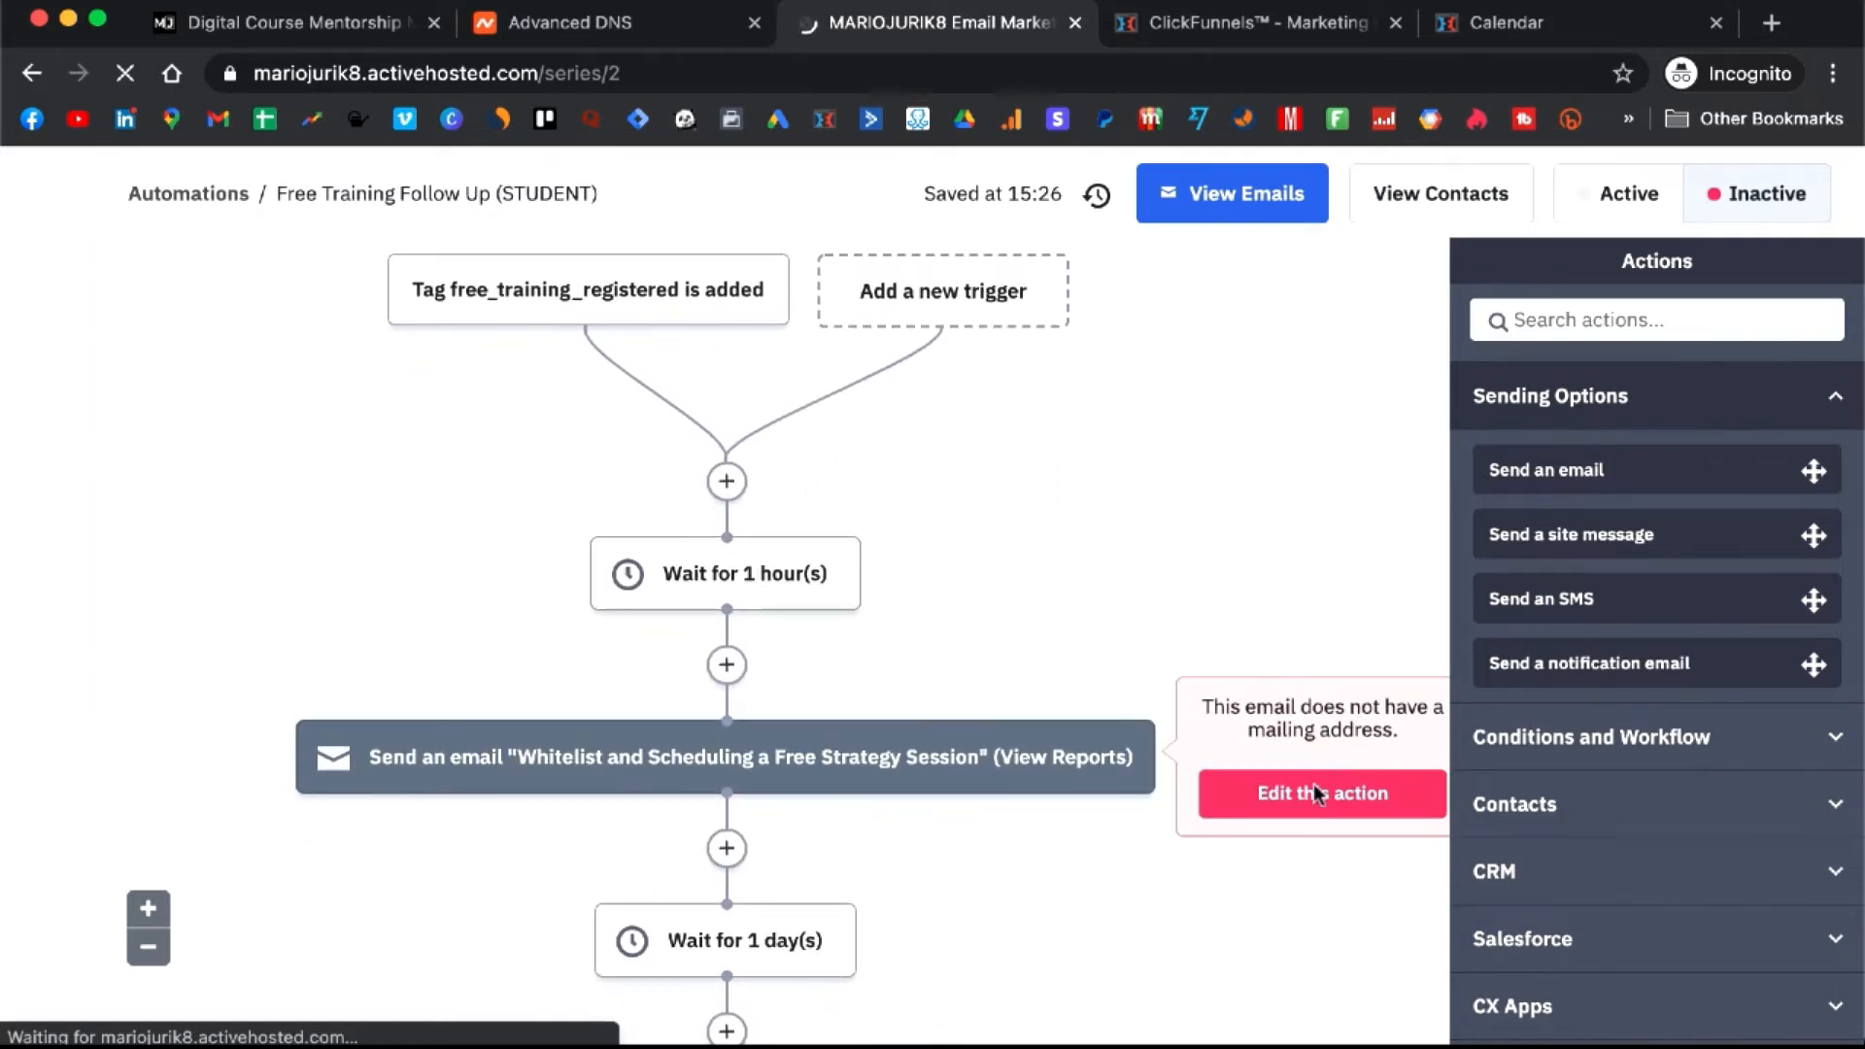
pyautogui.scroll(-5, 953, 656)
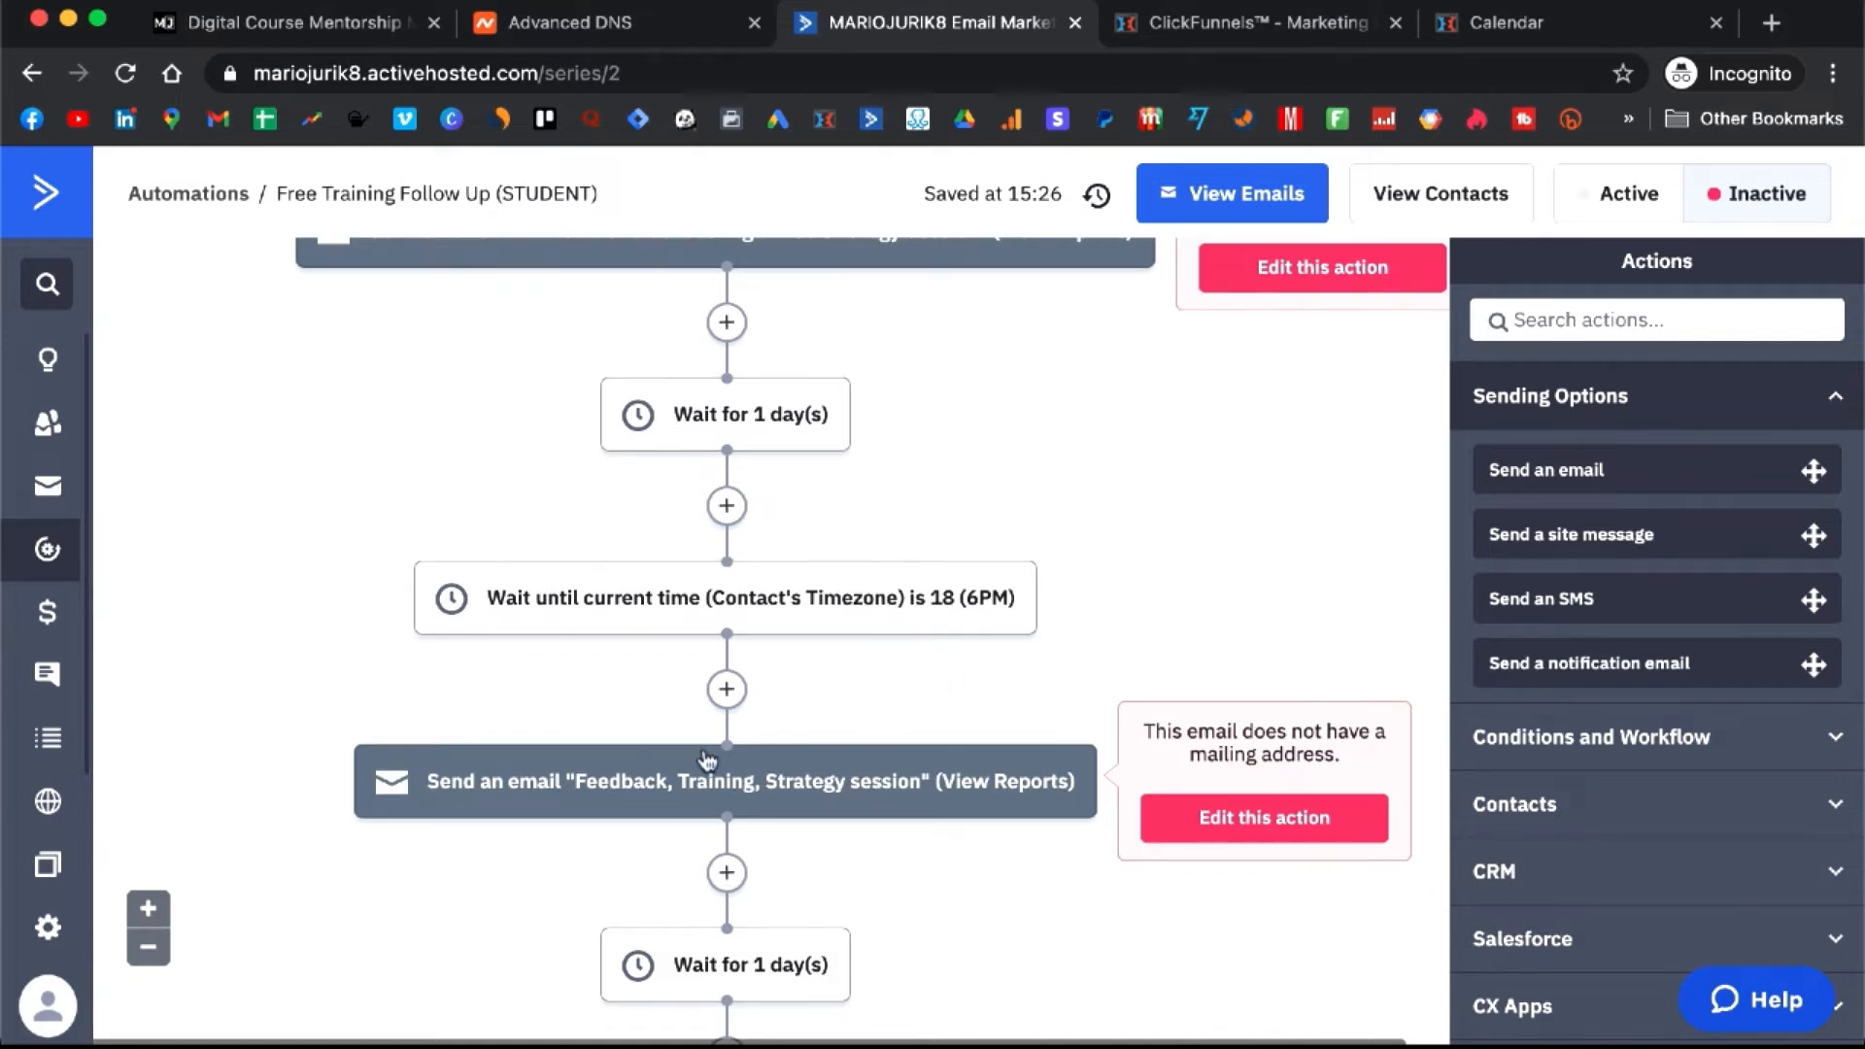
# - Open the Feedback, Training, Strategy session email and inspect where its CLICK HERE! link points
pyautogui.click(641, 777)
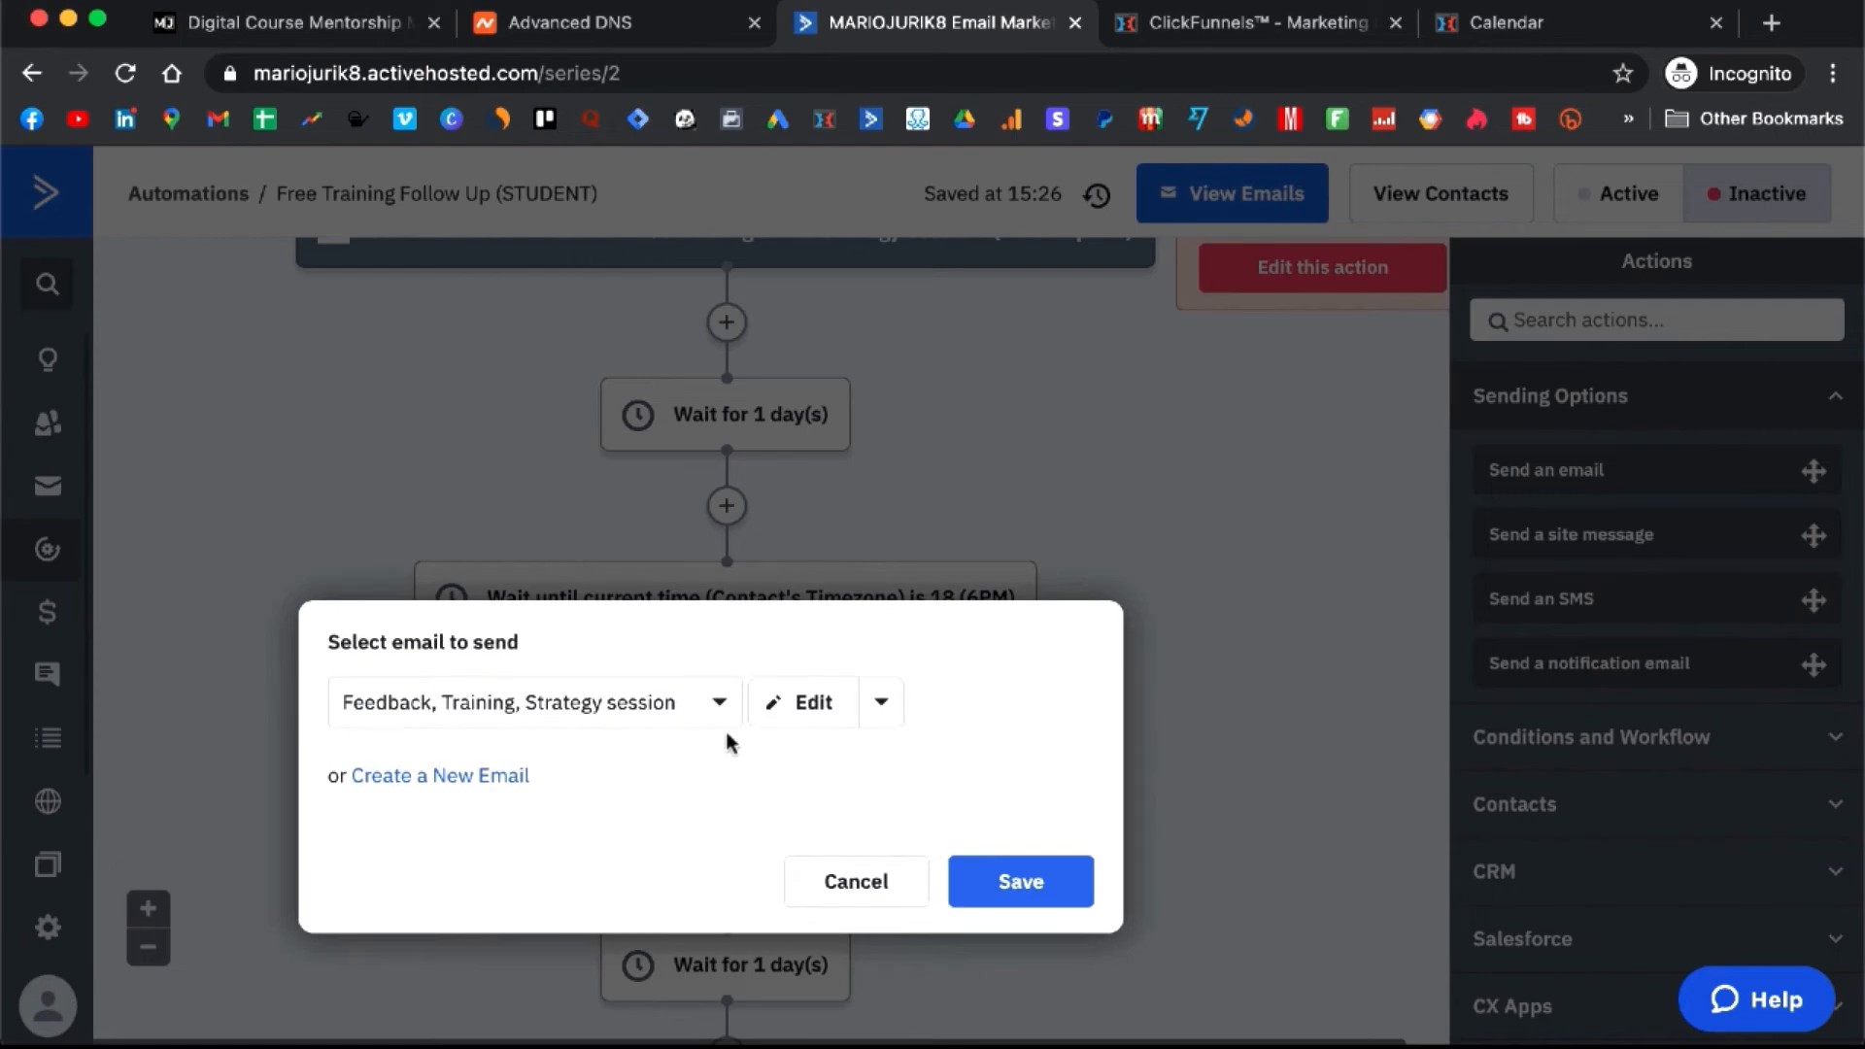
pyautogui.click(827, 705)
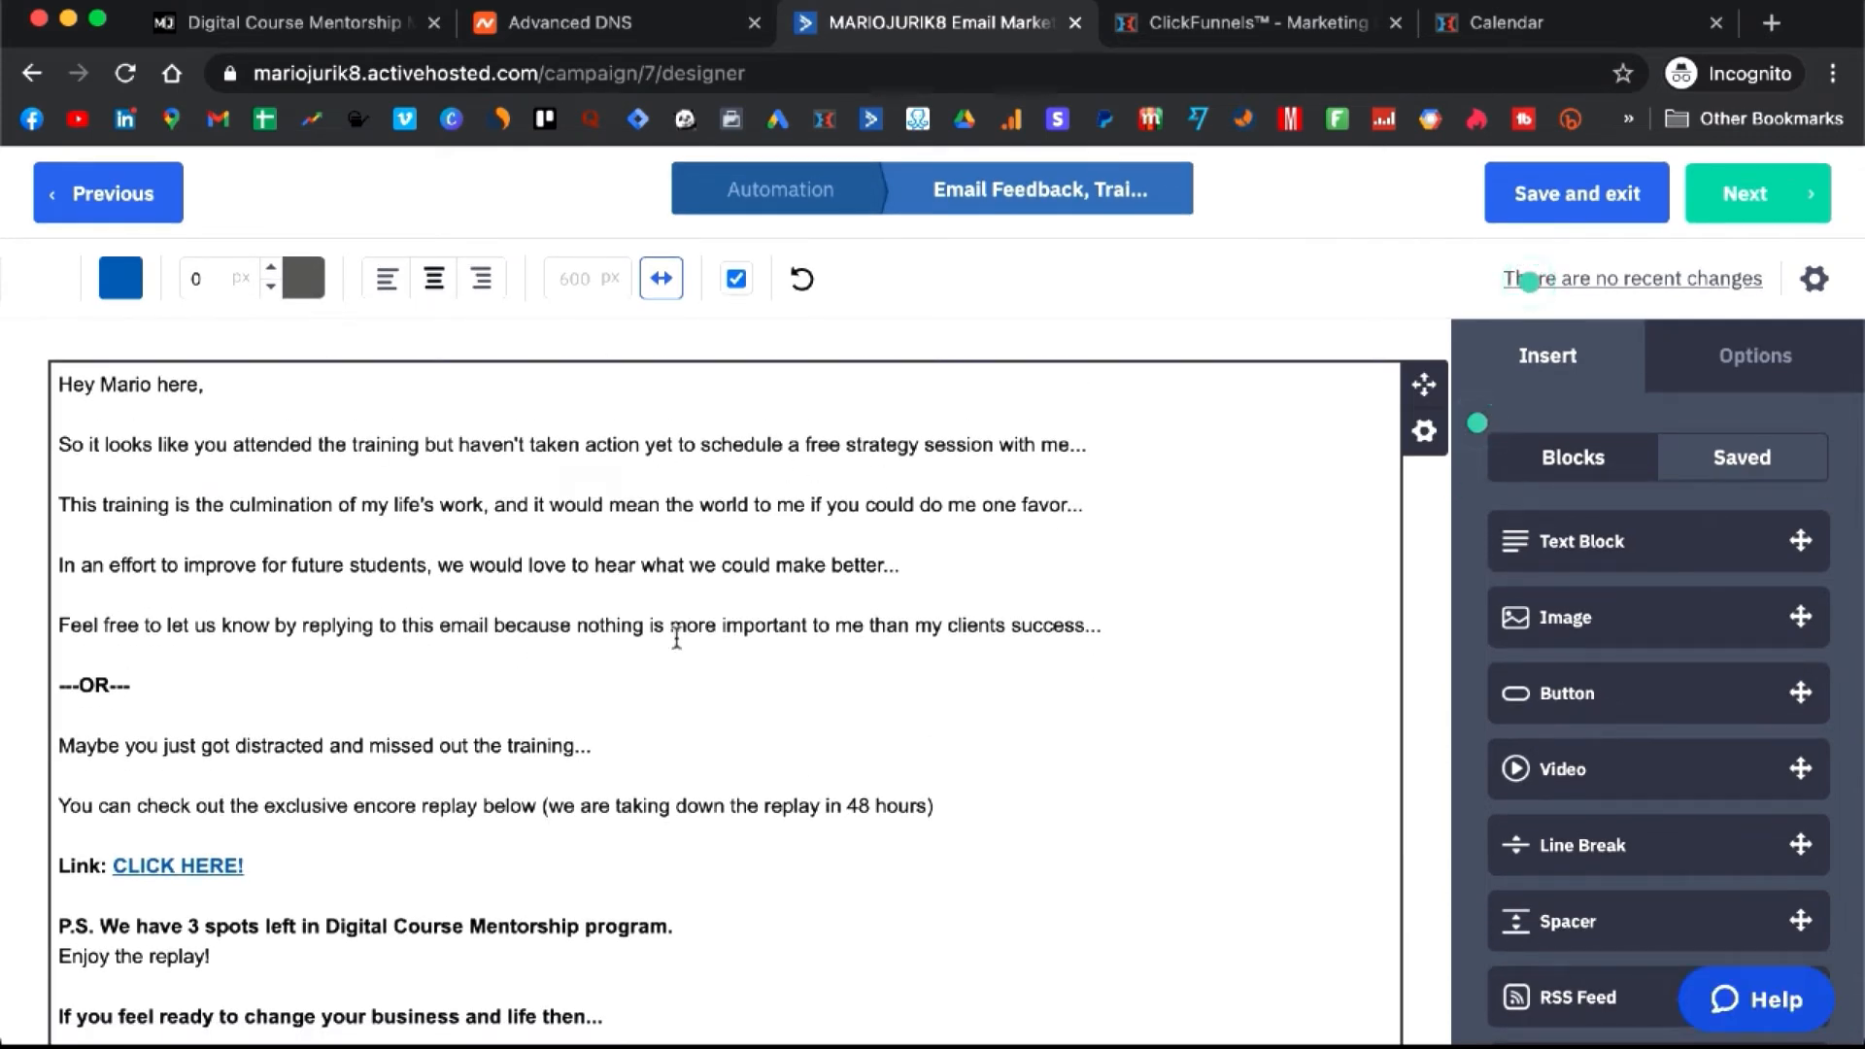
pyautogui.scroll(-1, 719, 640)
pyautogui.scroll(-2, 719, 639)
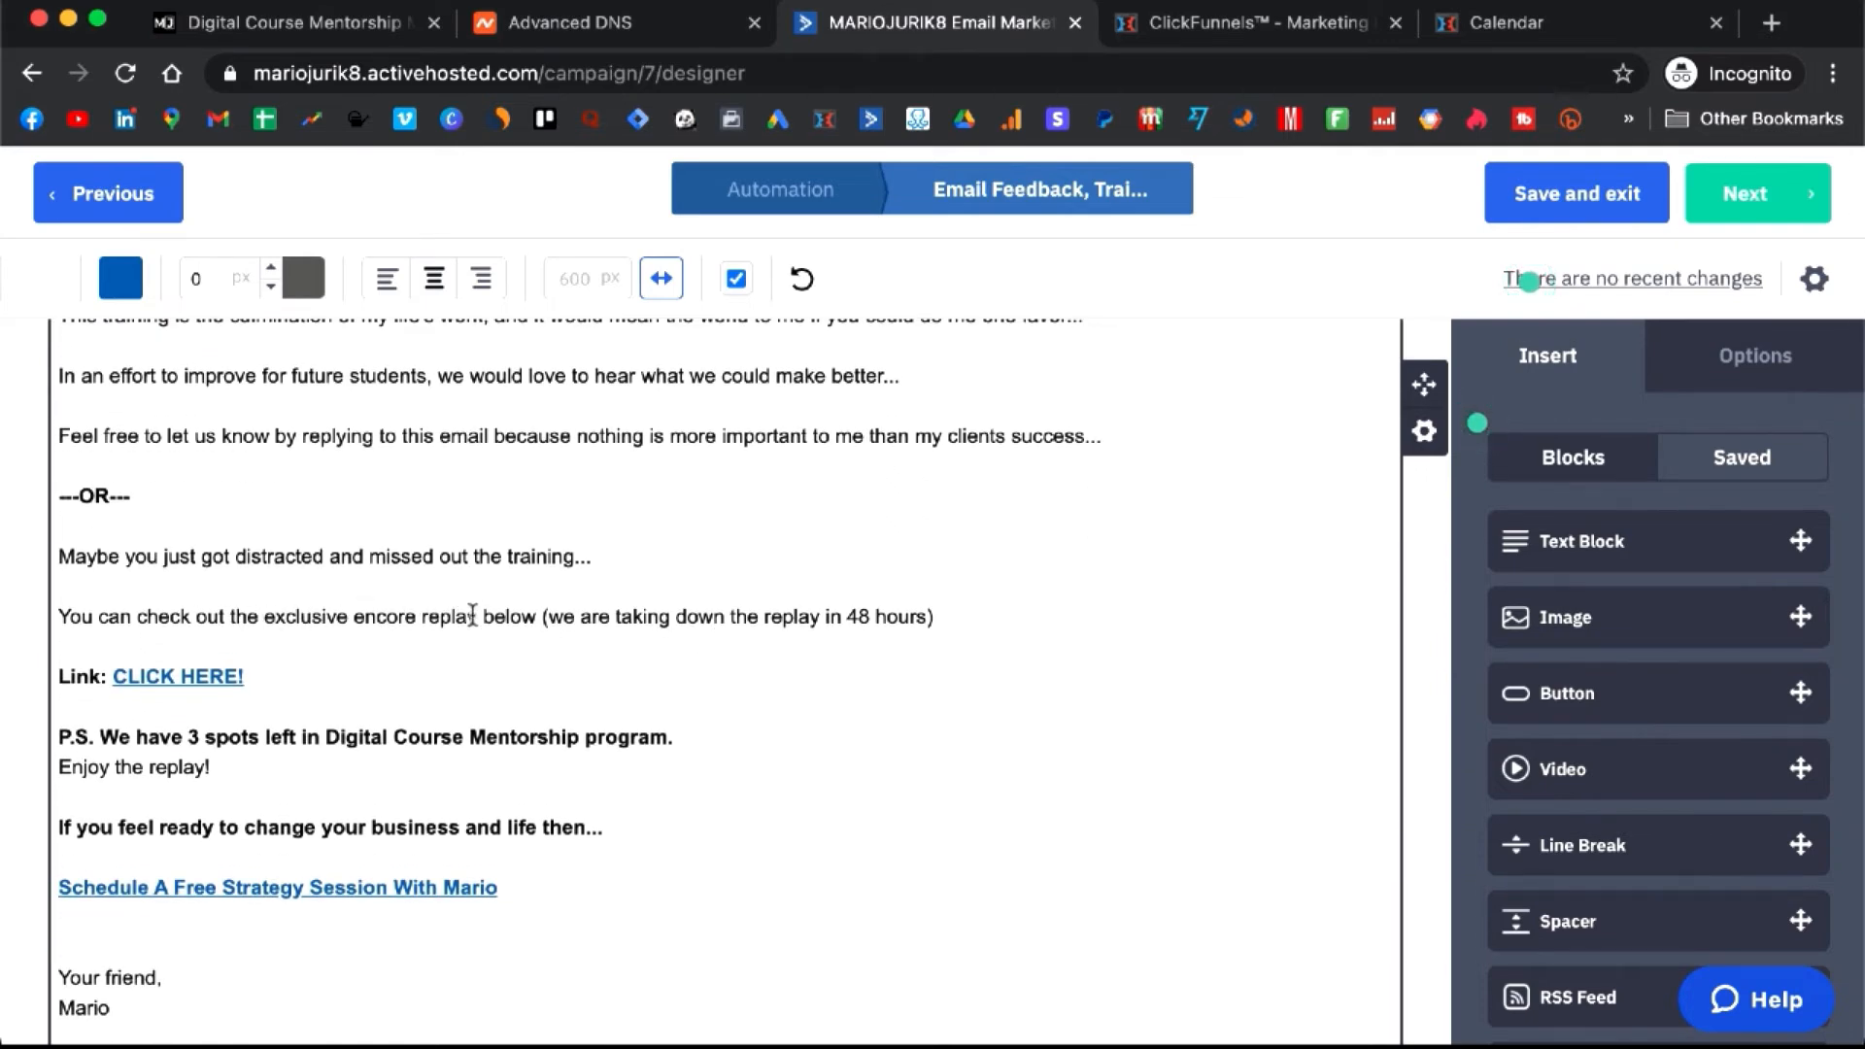
pyautogui.click(162, 674)
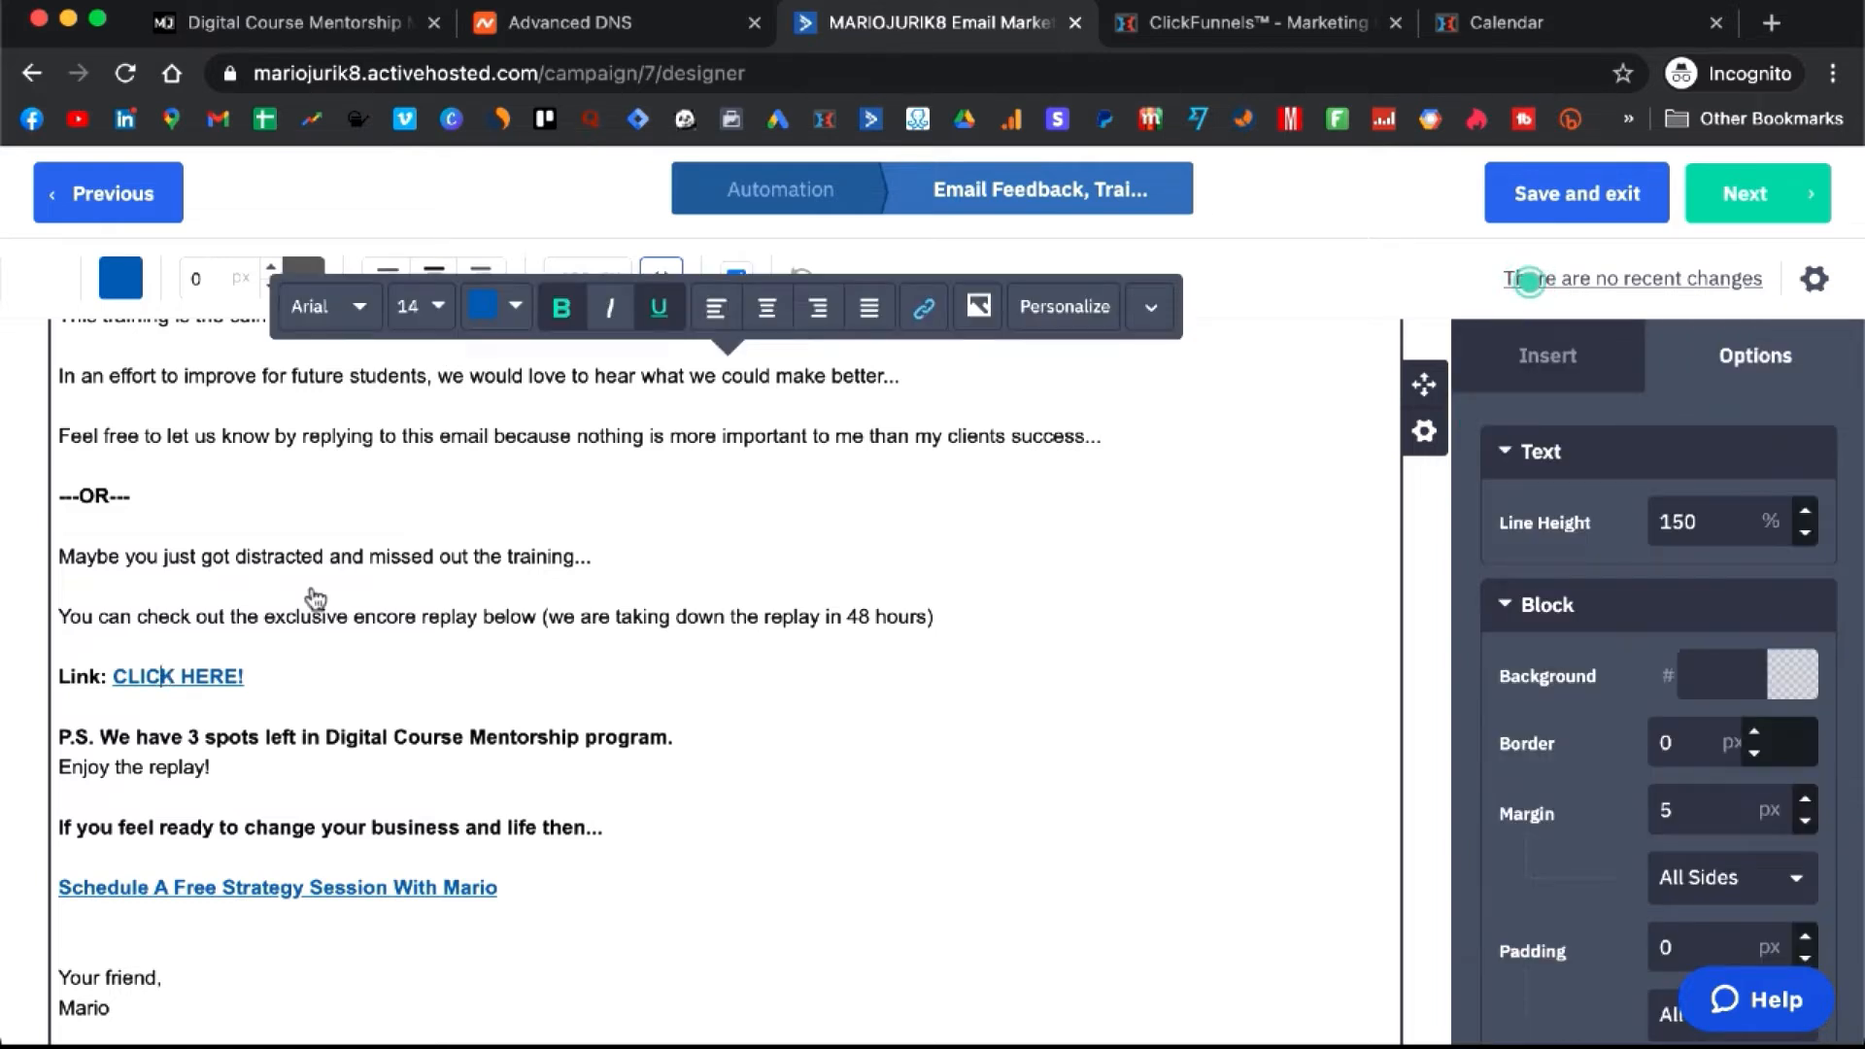
pyautogui.click(924, 301)
pyautogui.click(1325, 276)
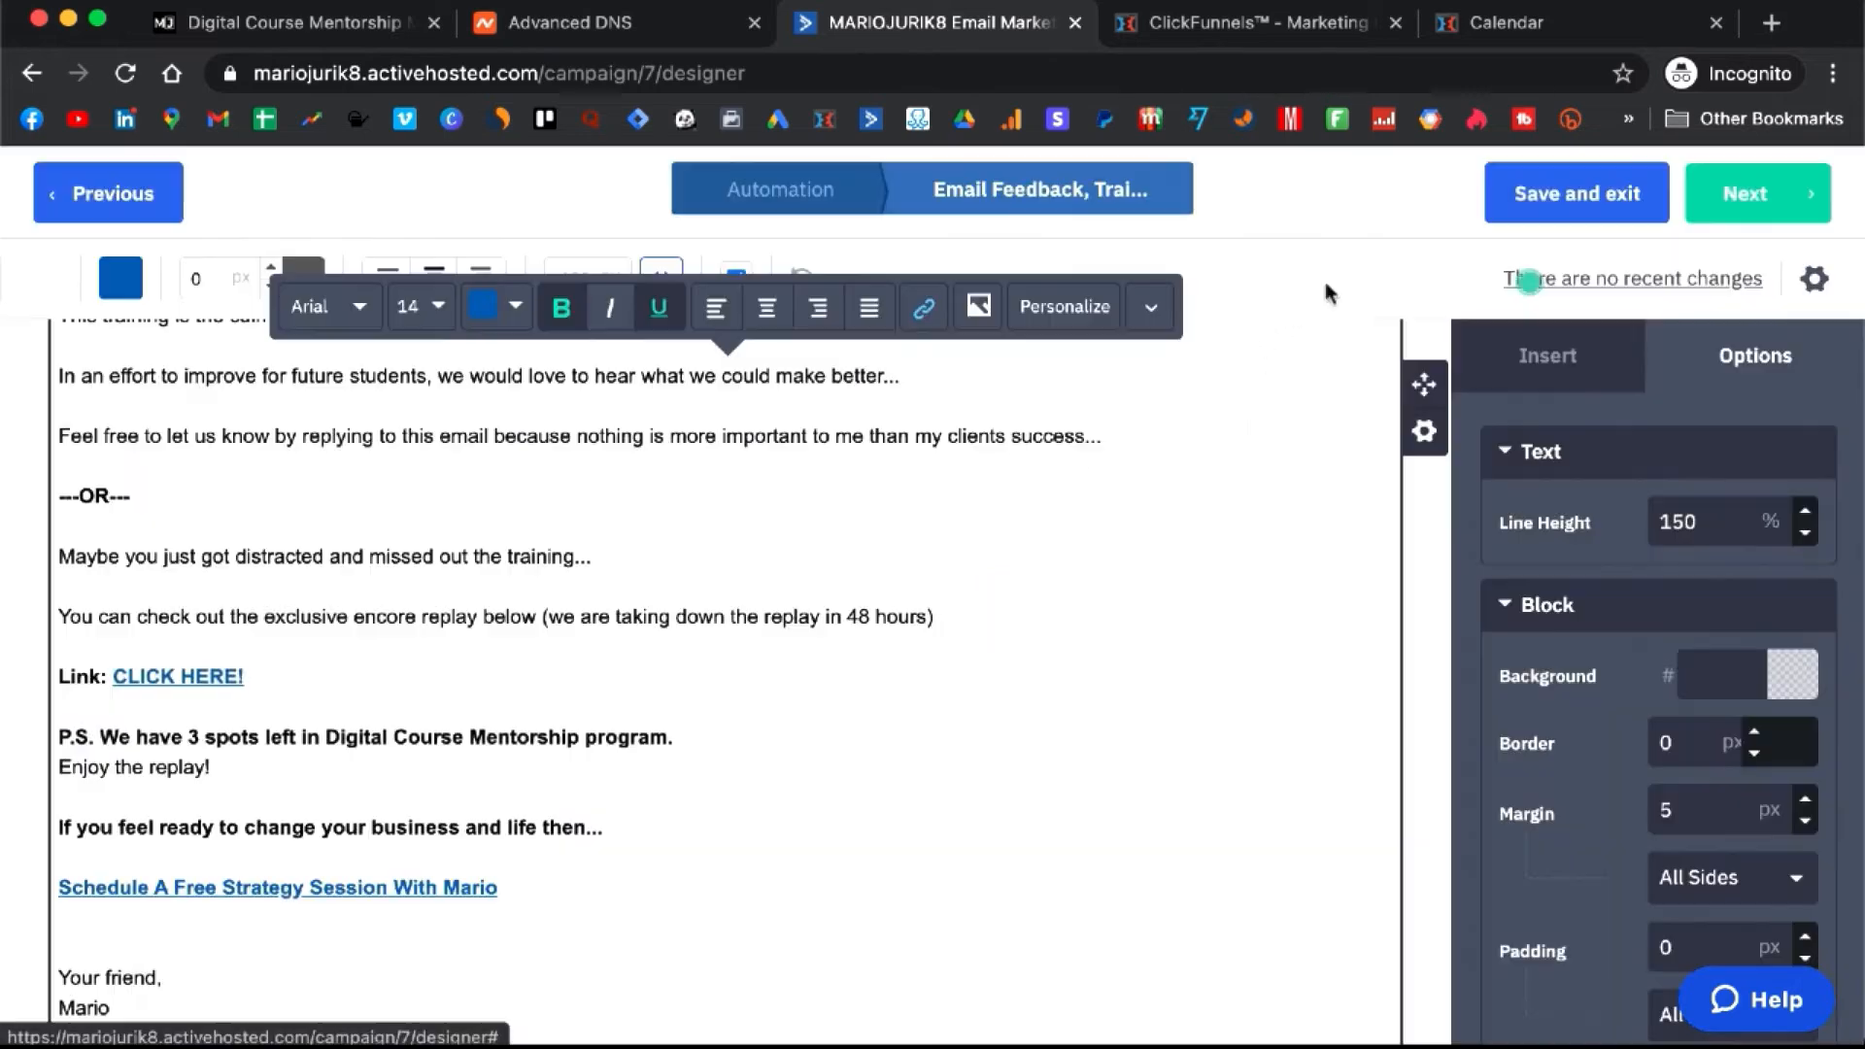
pyautogui.scroll(-2, 466, 549)
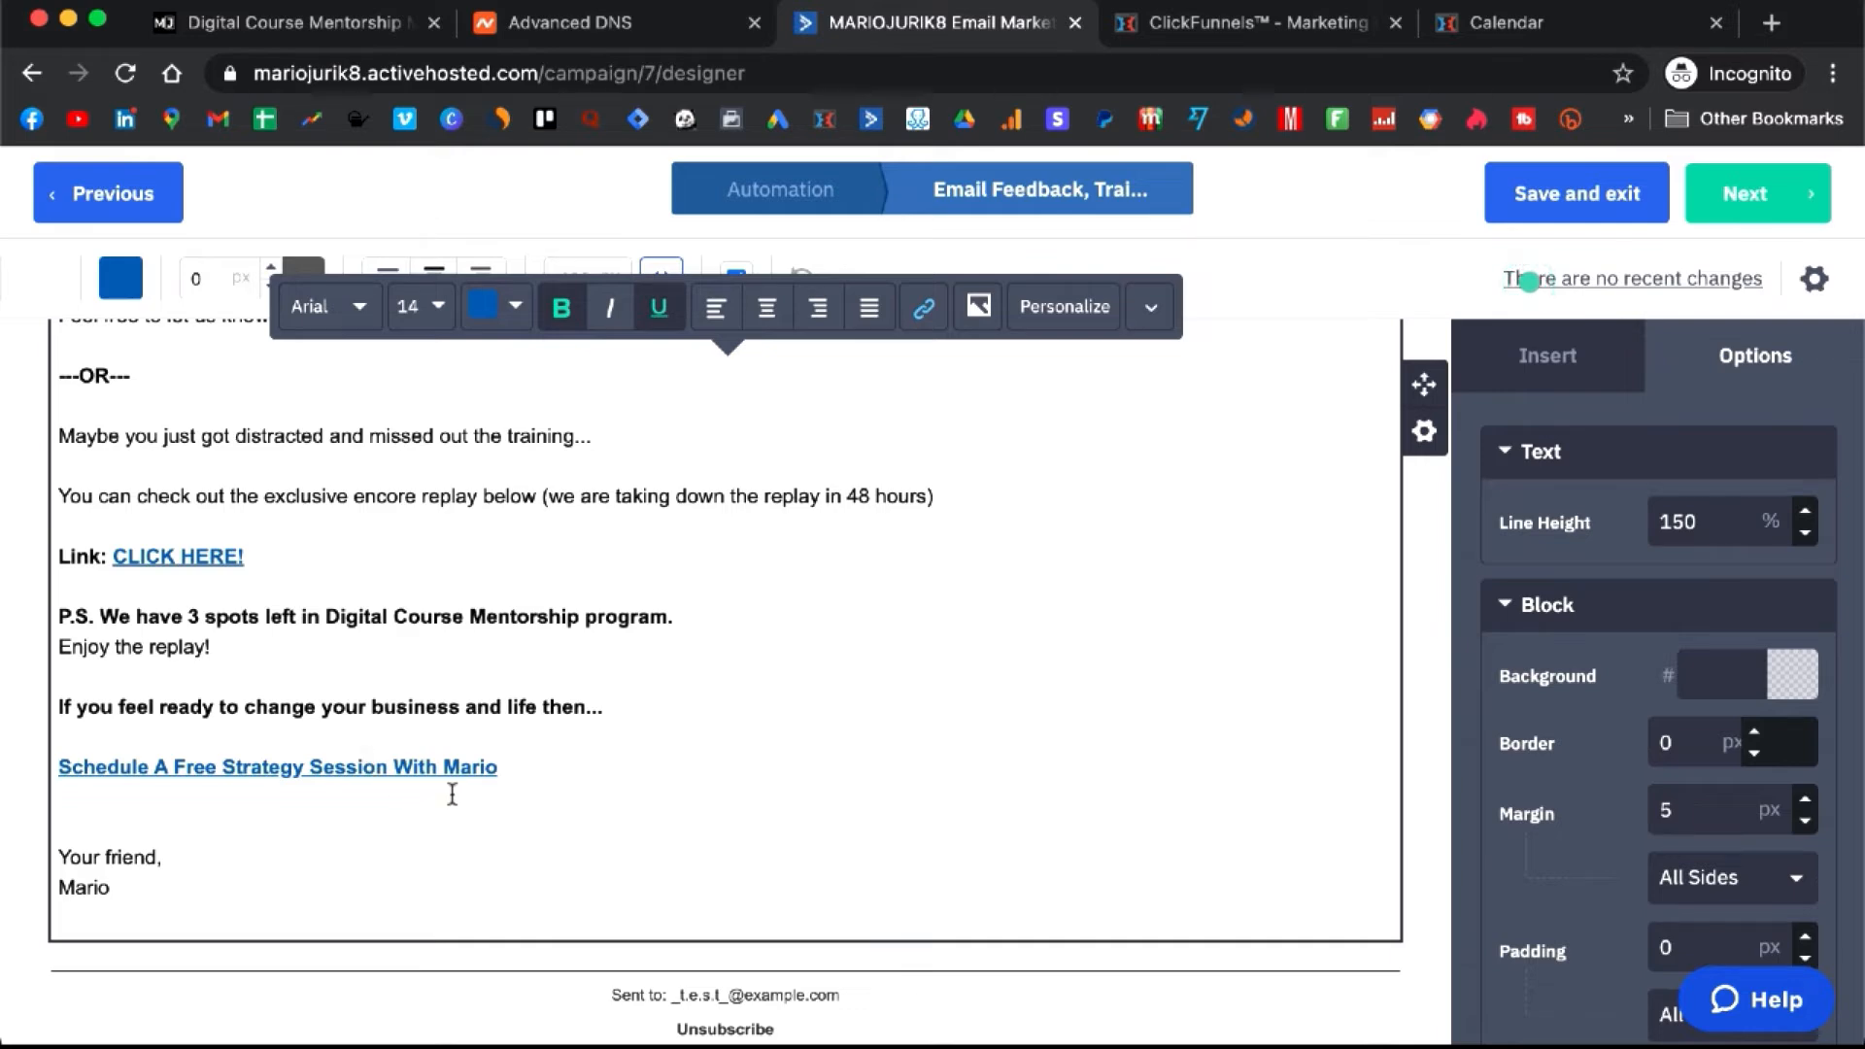
# - Keep the suggested from address, paste the from-domain address as reply-to, and verify Spam Check Passed
pyautogui.click(1813, 279)
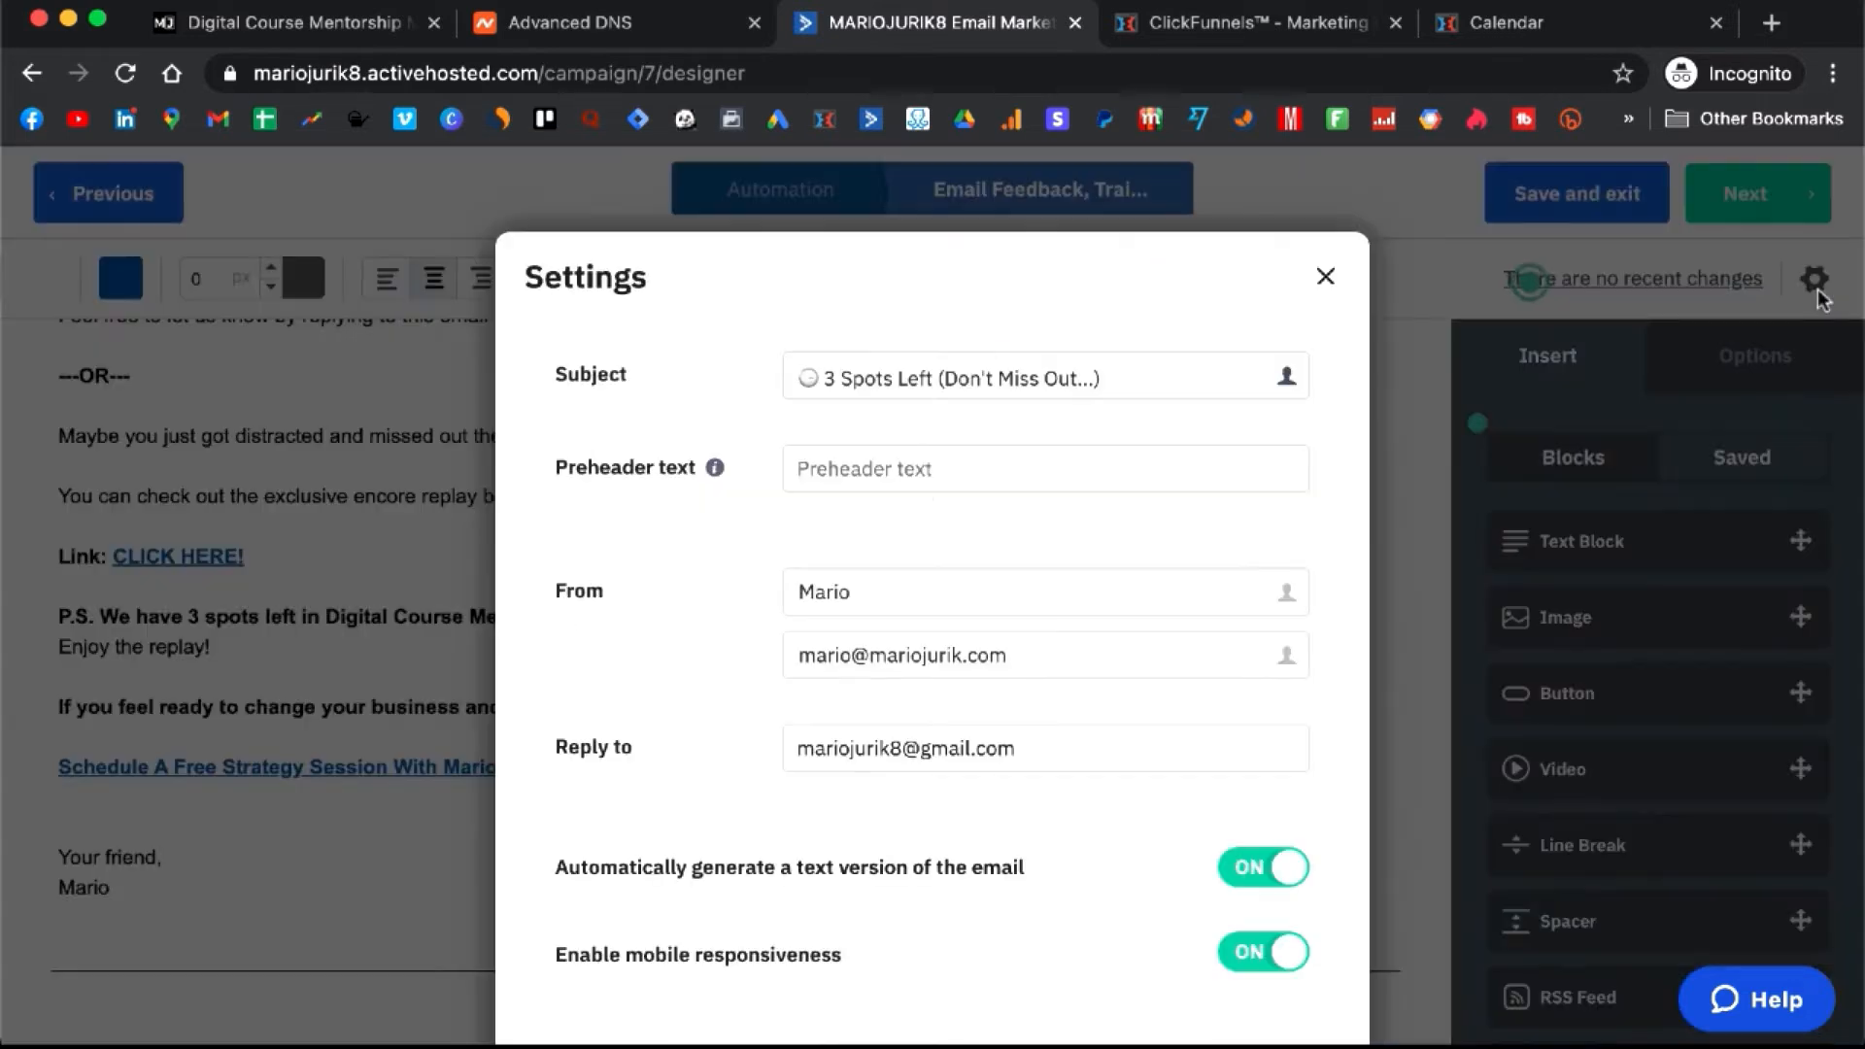
pyautogui.click(1062, 646)
pyautogui.click(852, 717)
pyautogui.tripleClick(1033, 754)
pyautogui.press('super+v')
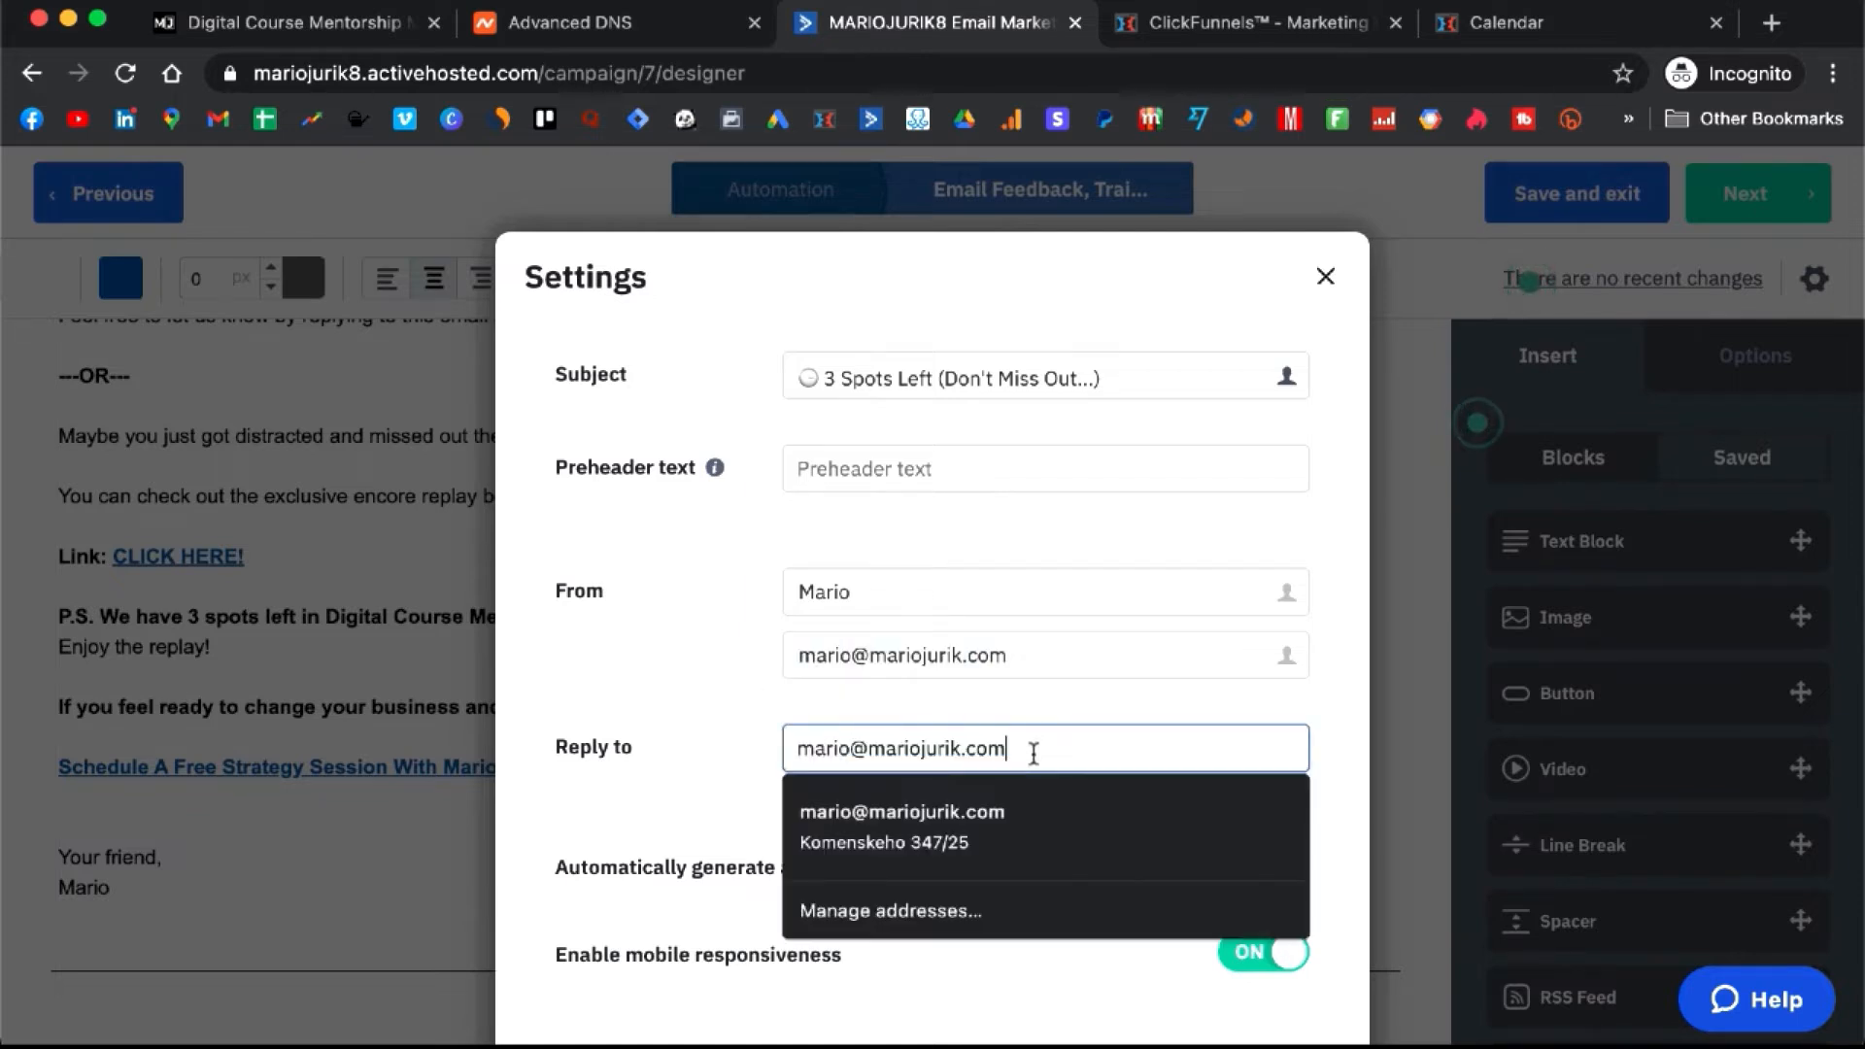
pyautogui.click(685, 671)
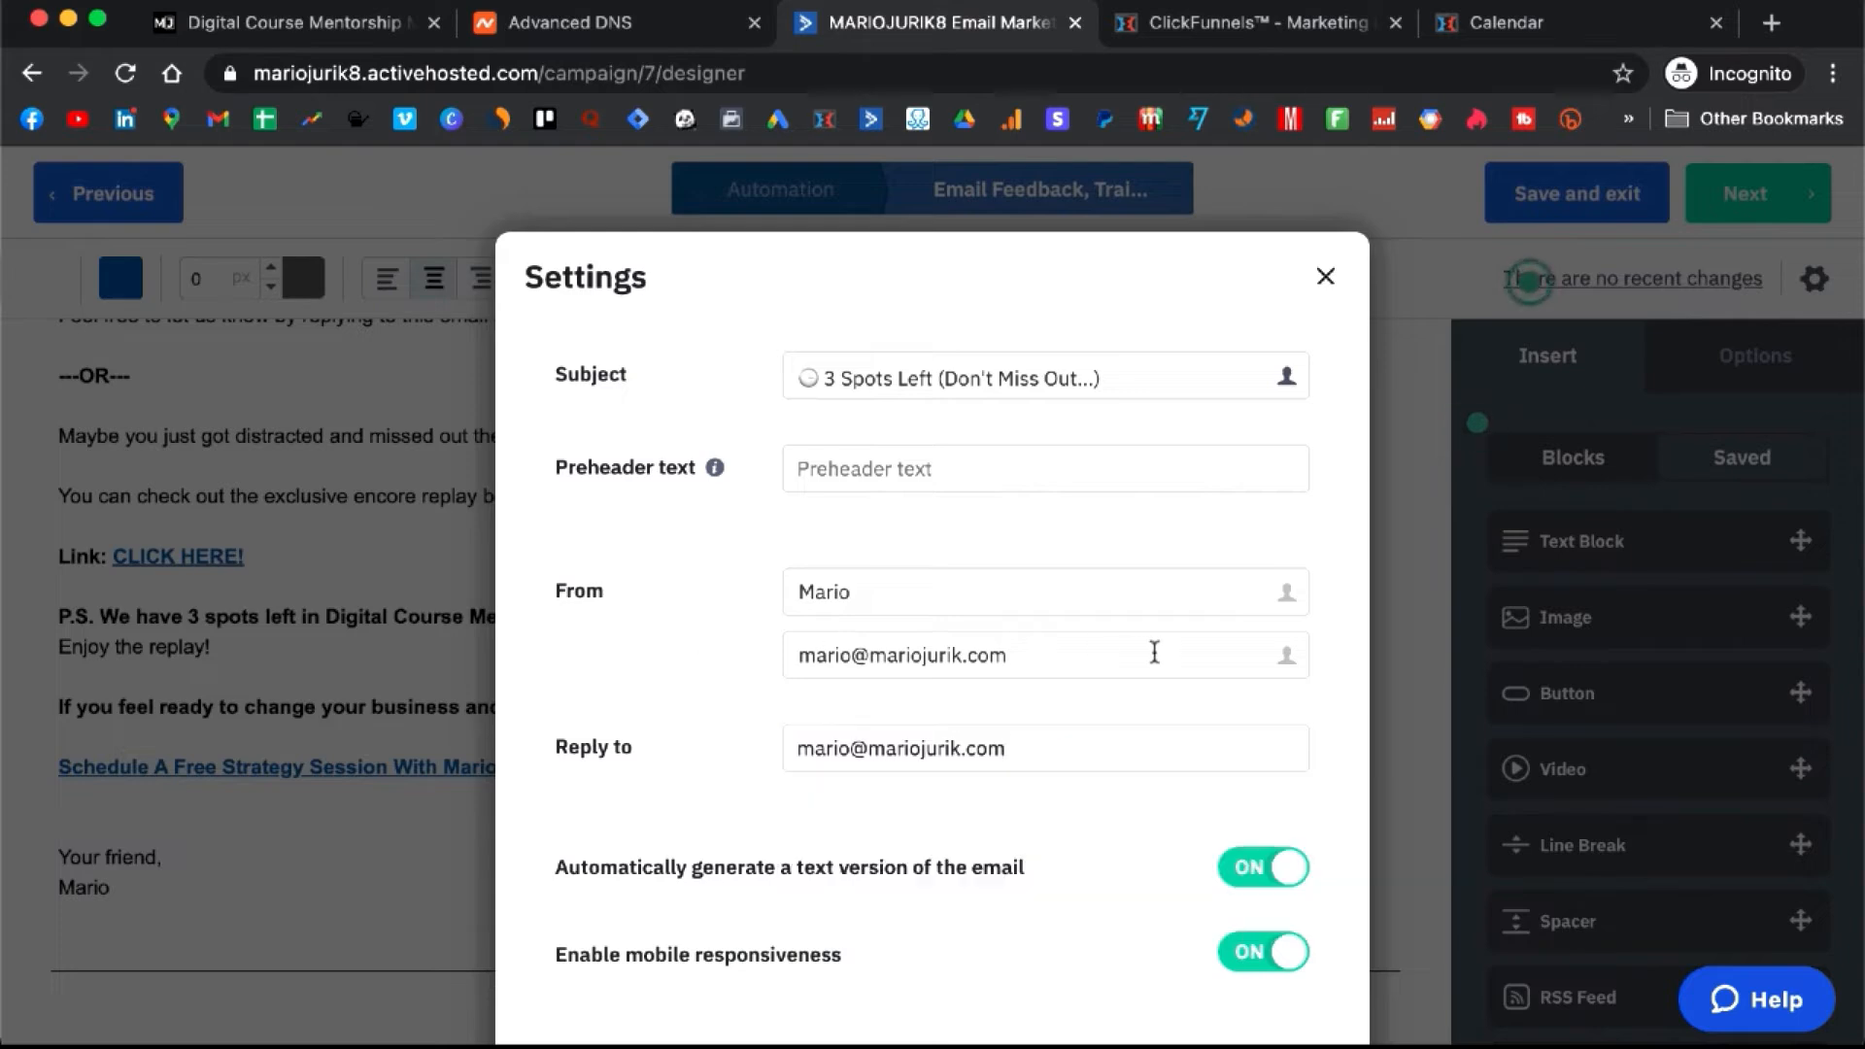
pyautogui.scroll(-6, 1154, 652)
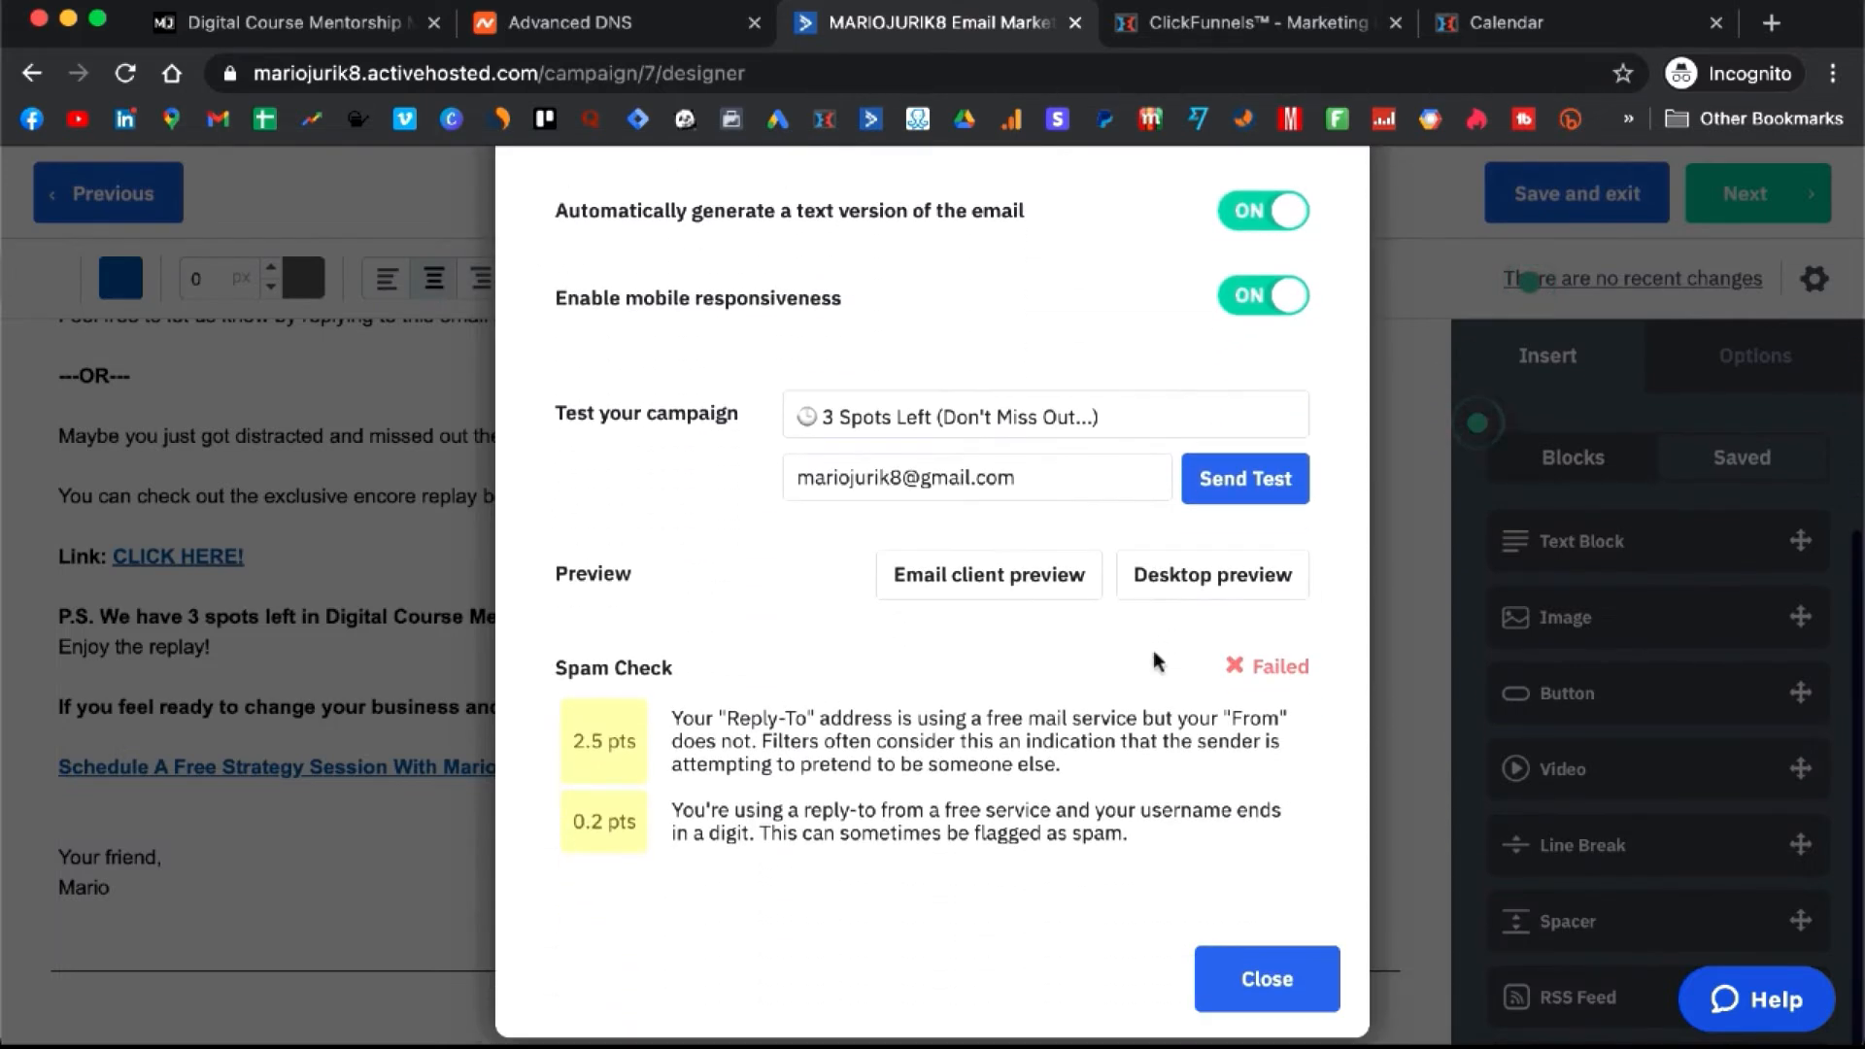
pyautogui.click(1275, 1001)
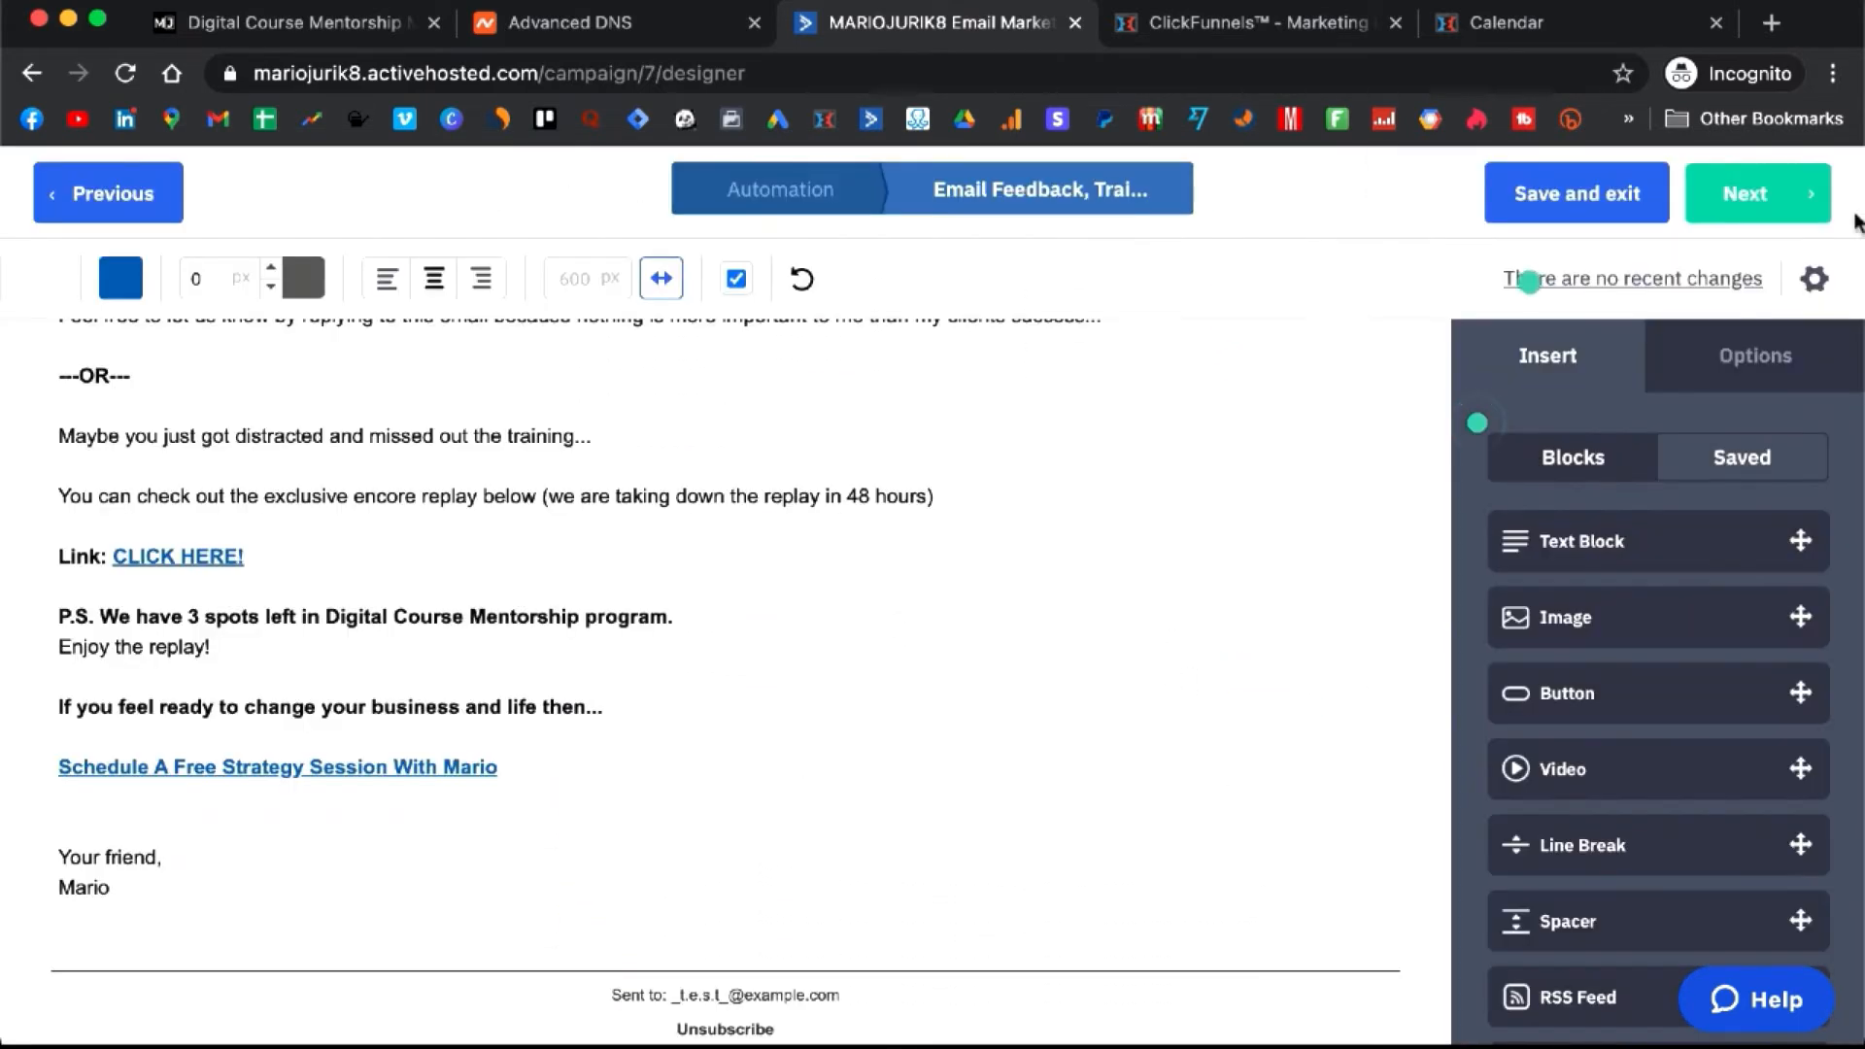
pyautogui.click(1814, 279)
pyautogui.scroll(-5, 1151, 491)
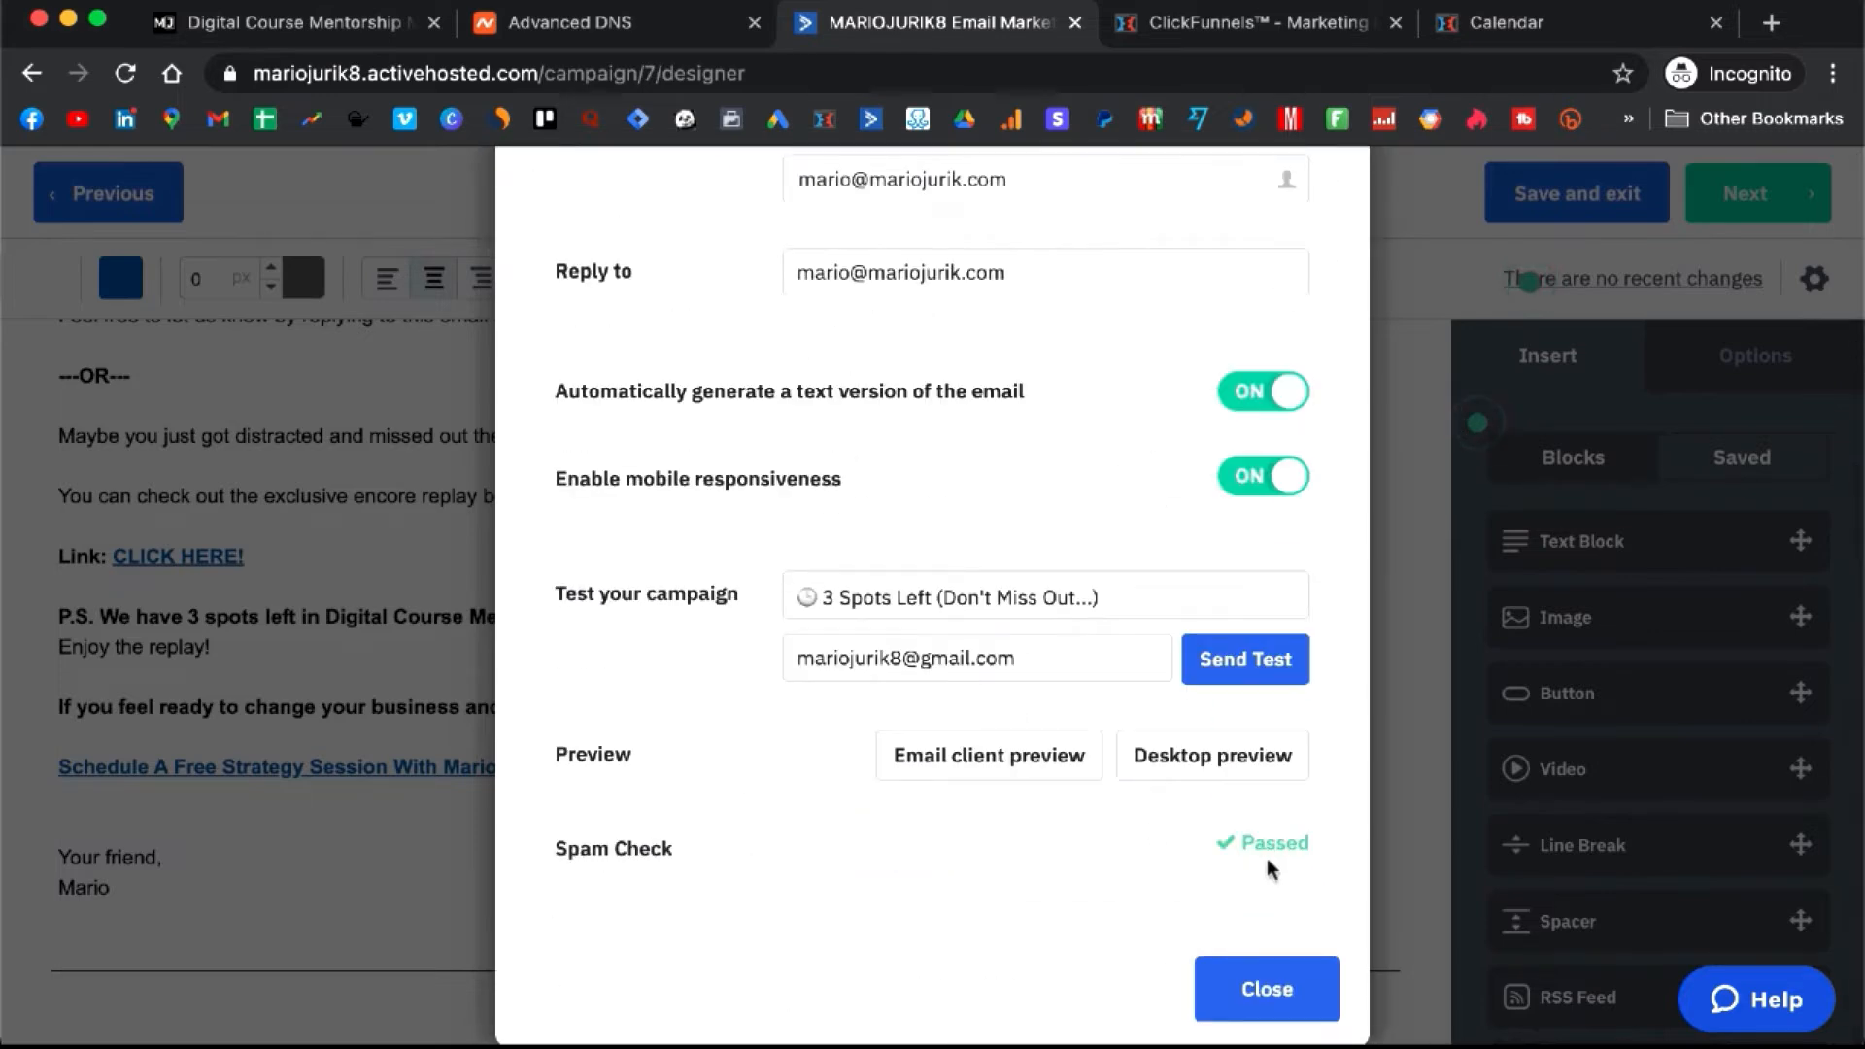
pyautogui.click(1293, 995)
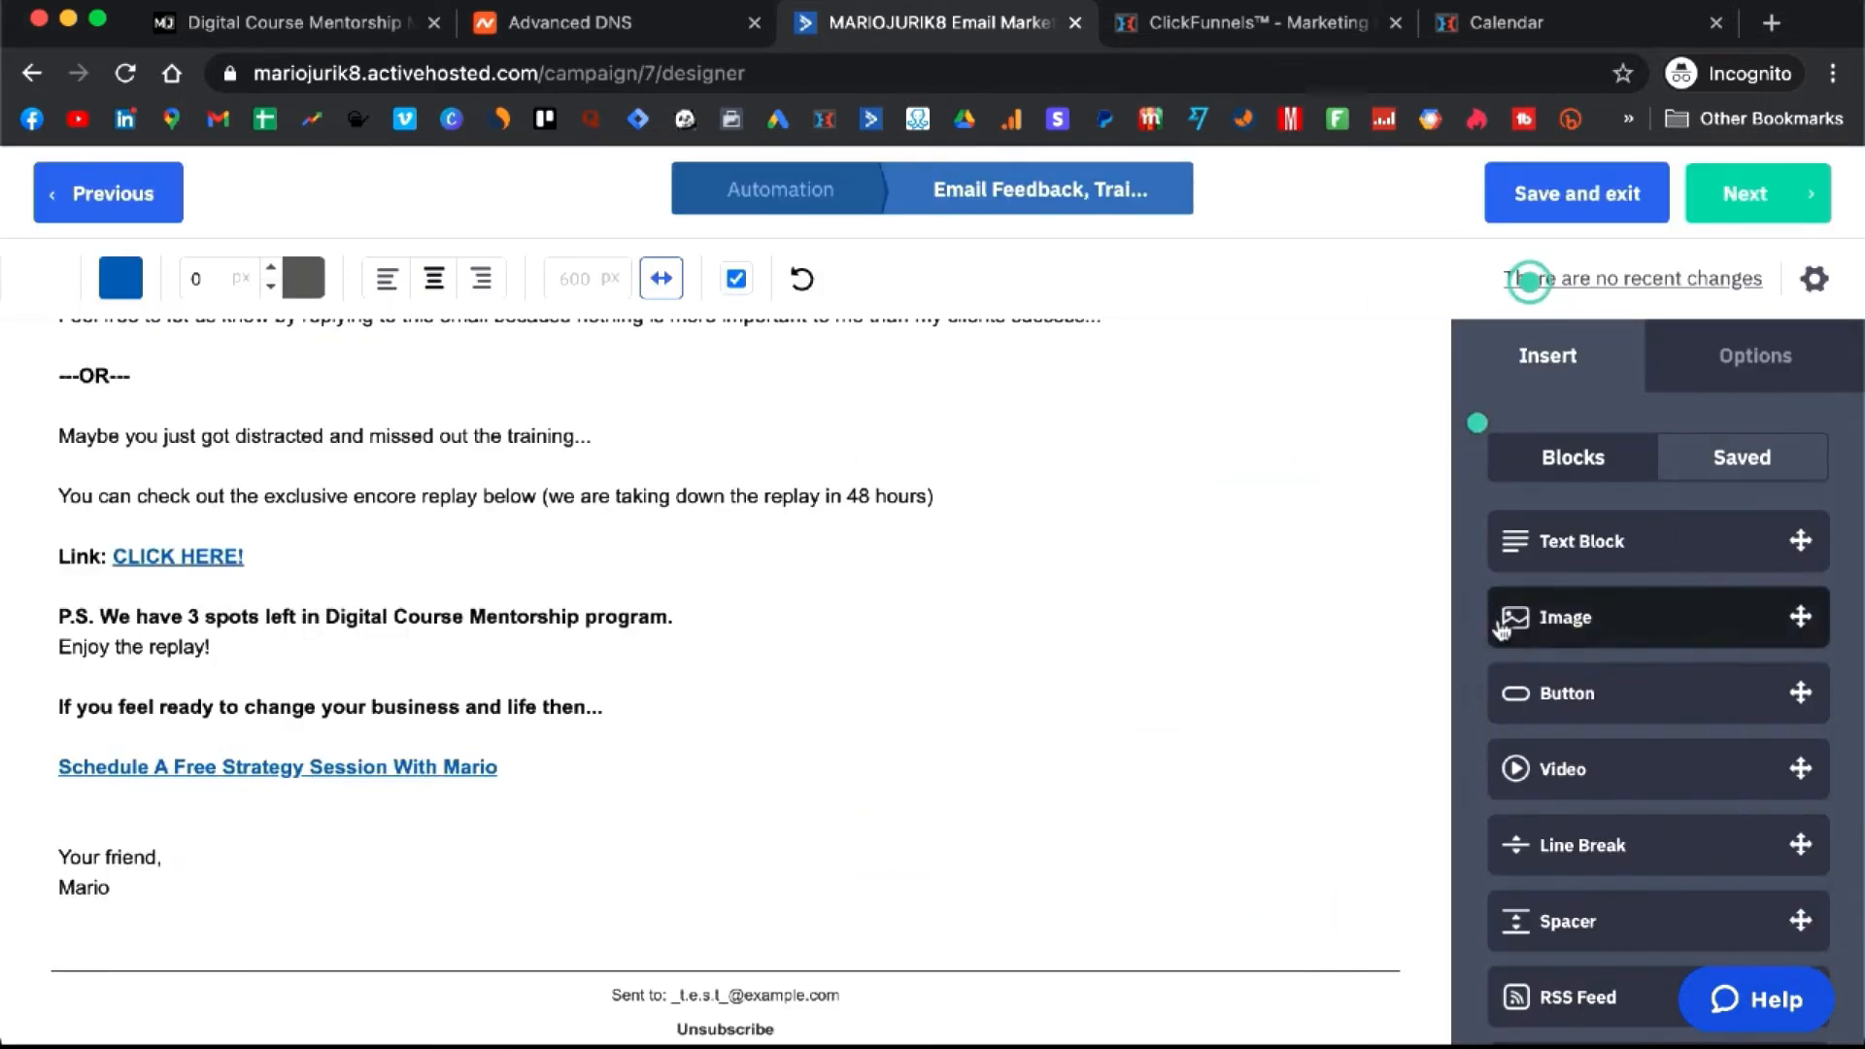
# - Save the Feedback email and set the Free Training Follow Up (STUDENT) automation to Active
pyautogui.click(1594, 199)
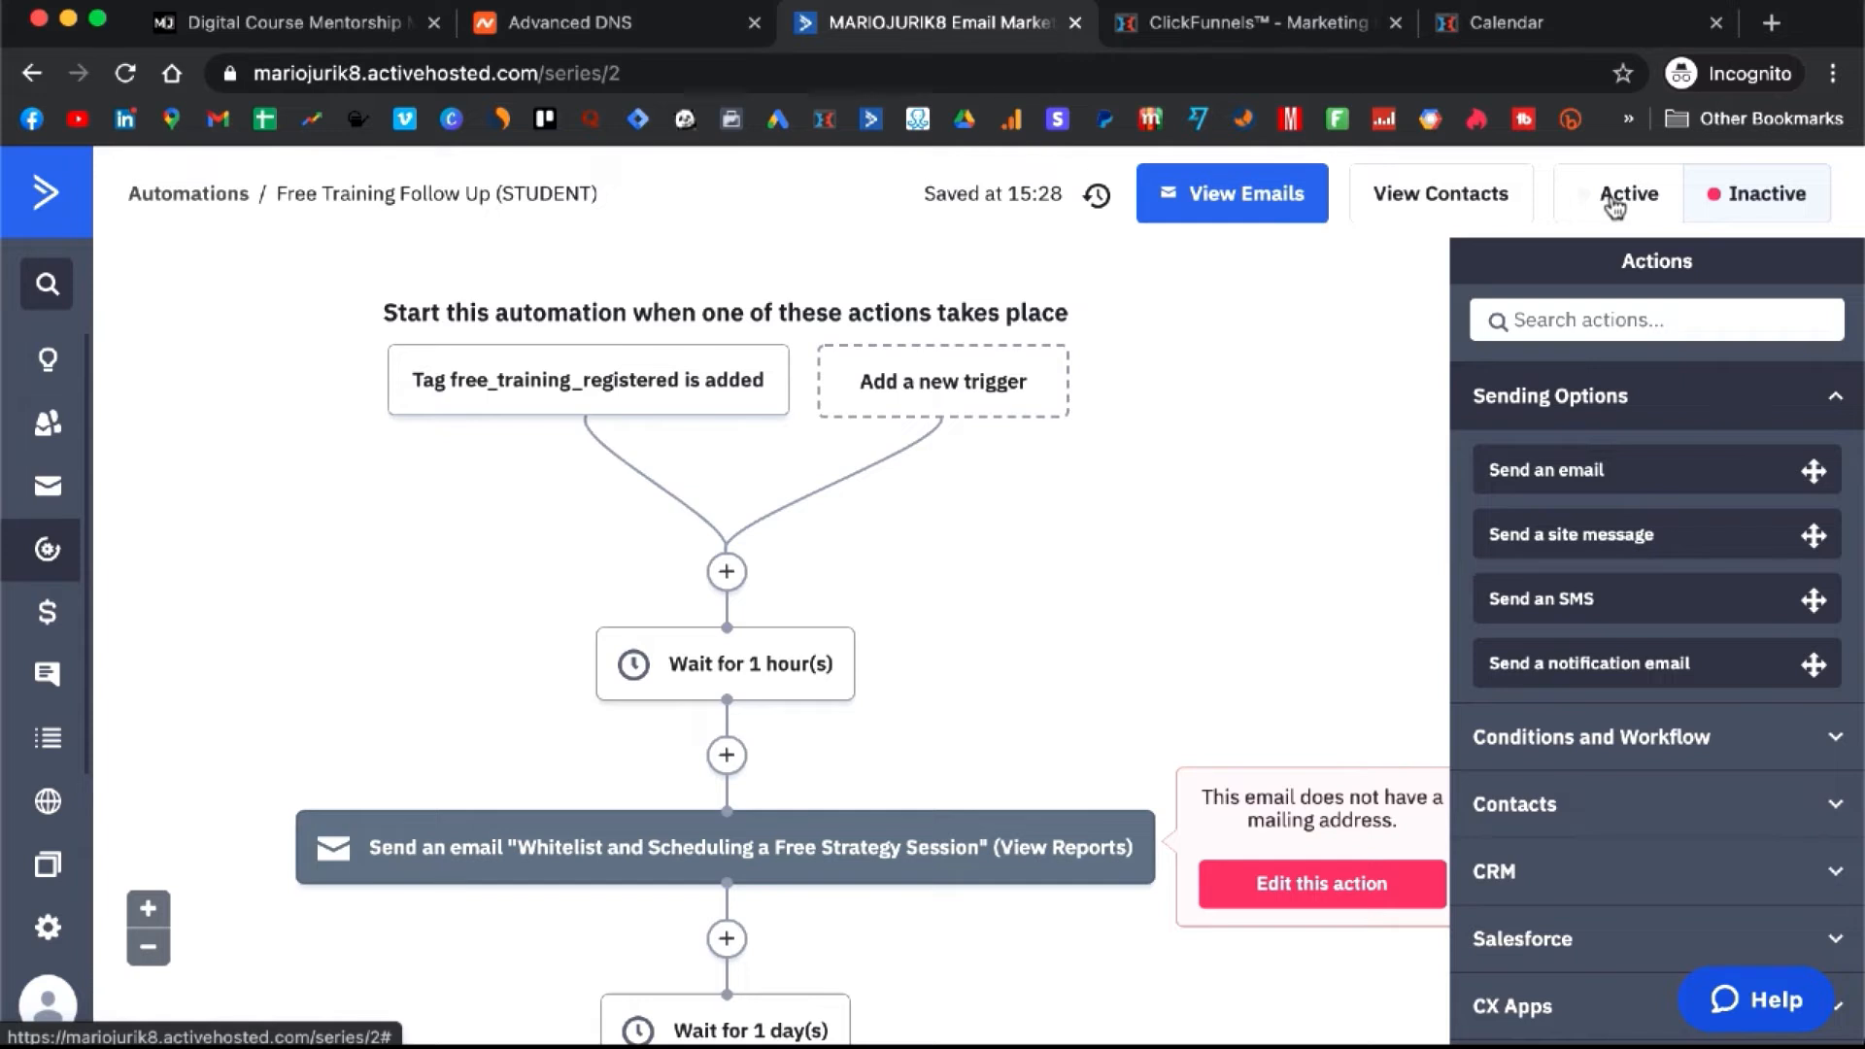
pyautogui.click(1615, 206)
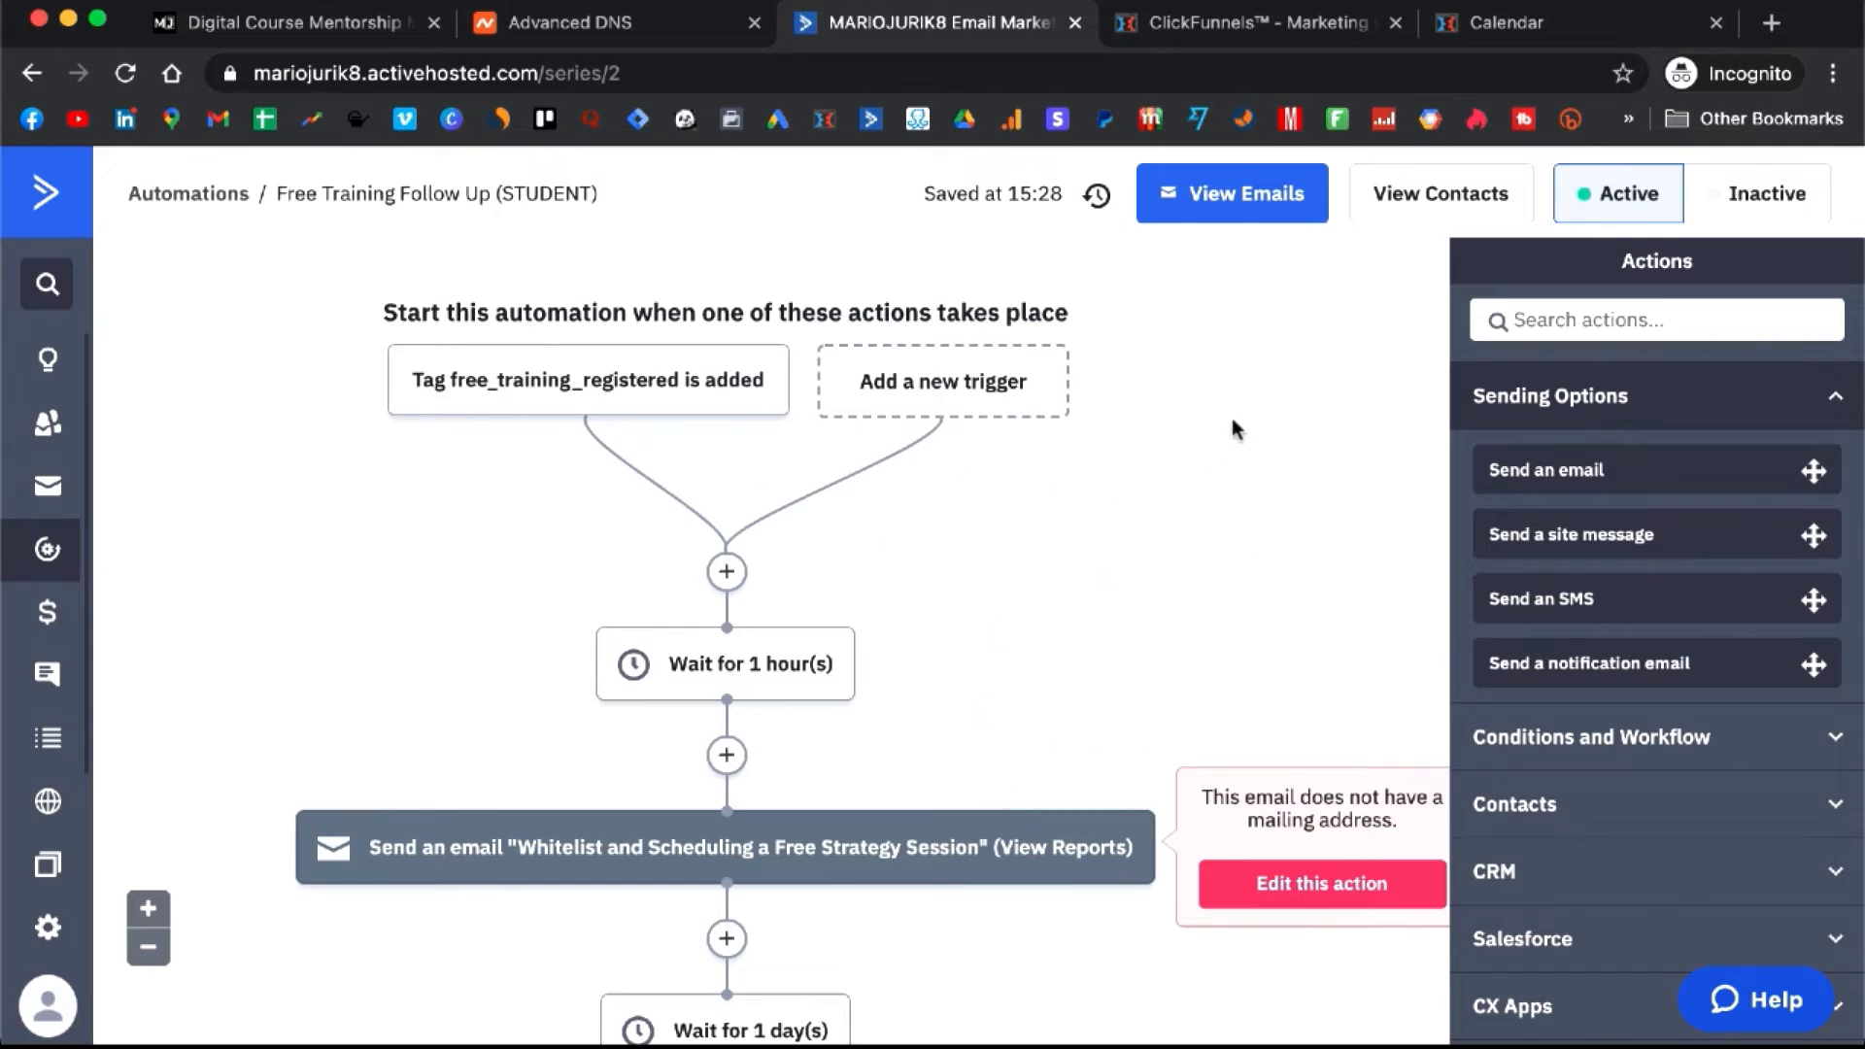
pyautogui.click(1263, 22)
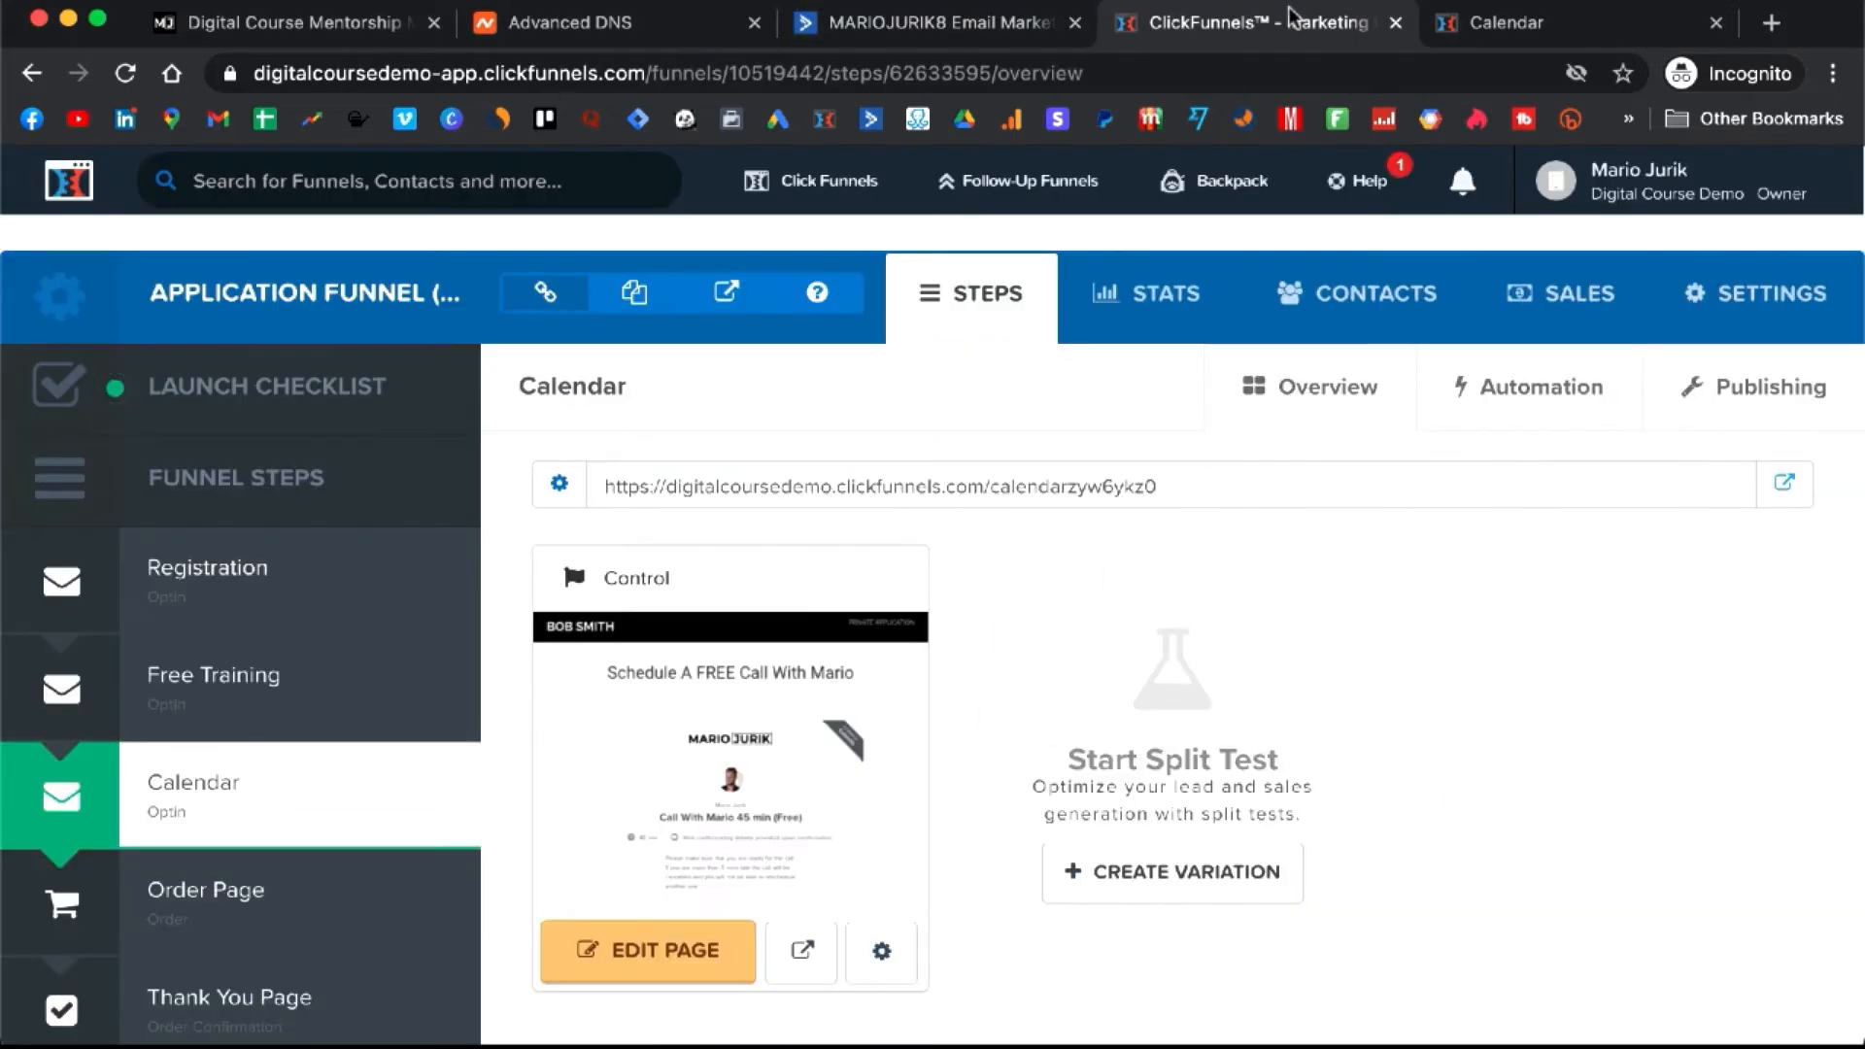
# - Close the Calendar tab and open the Registration step's live opt-in page in a new tab
pyautogui.click(167, 596)
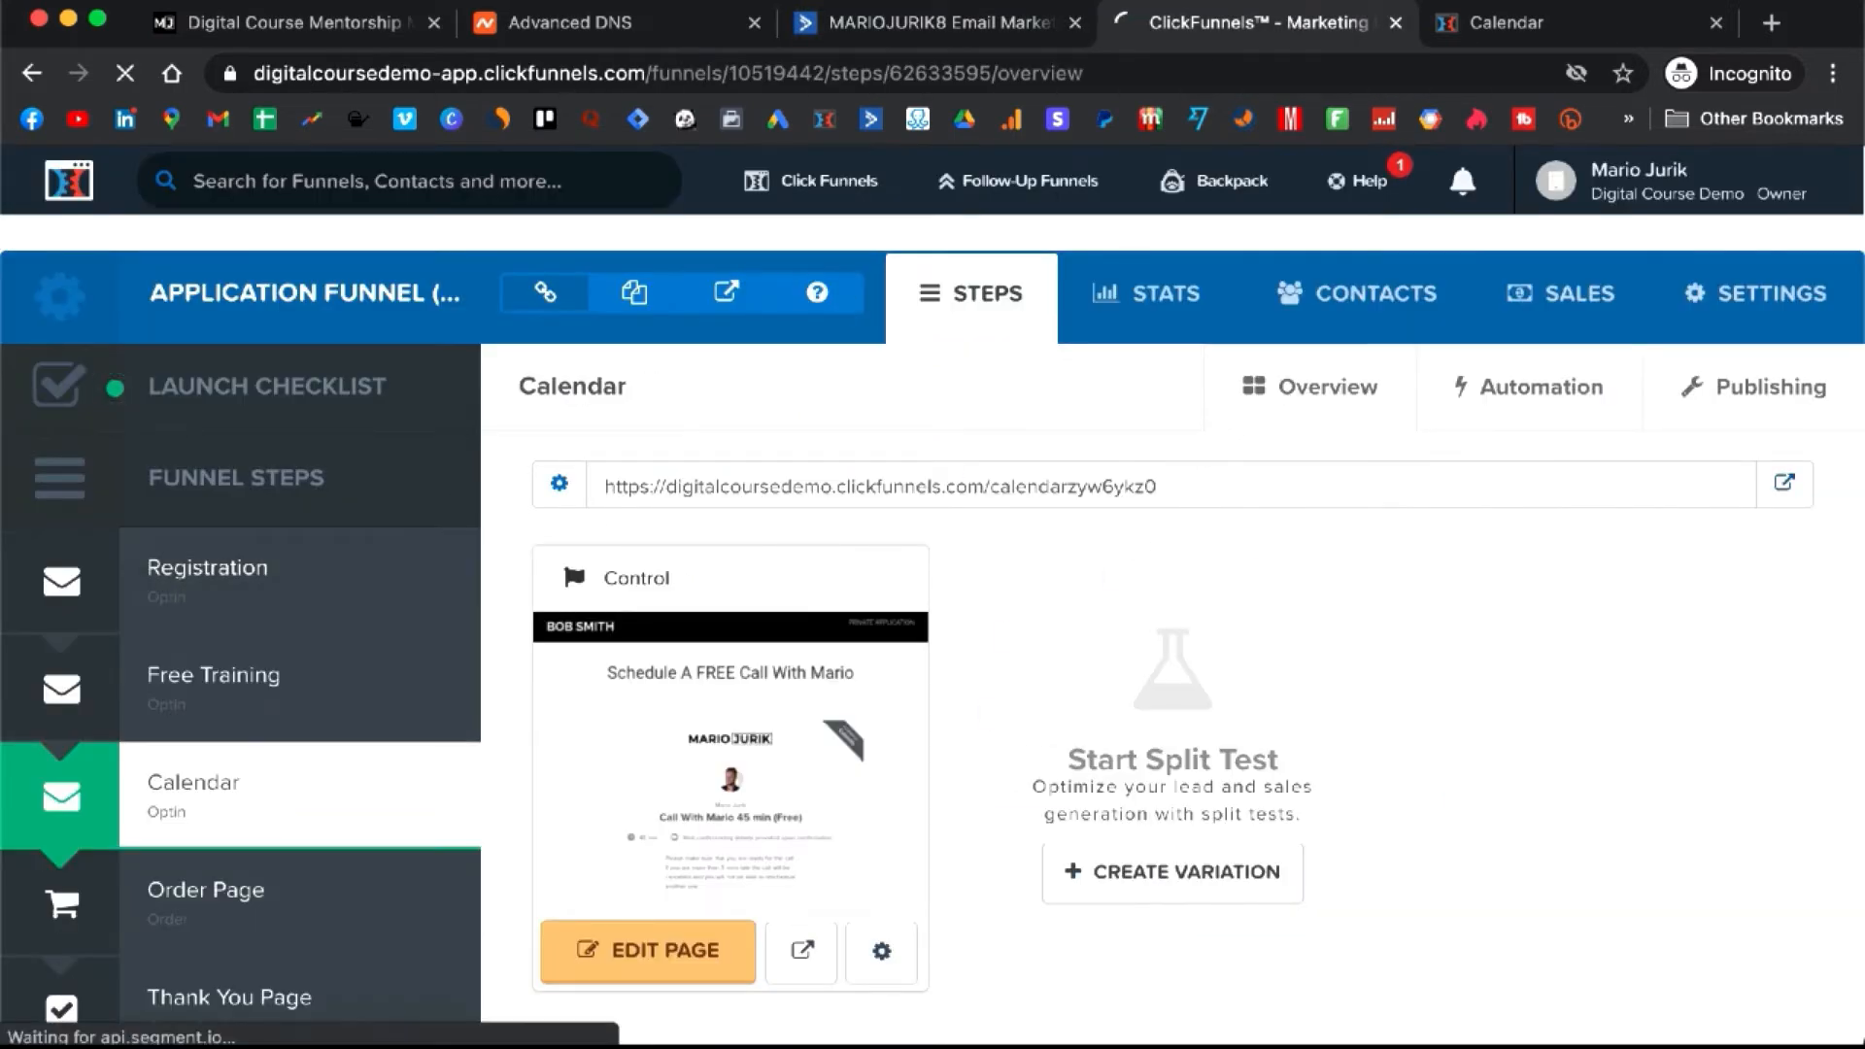
pyautogui.click(1717, 22)
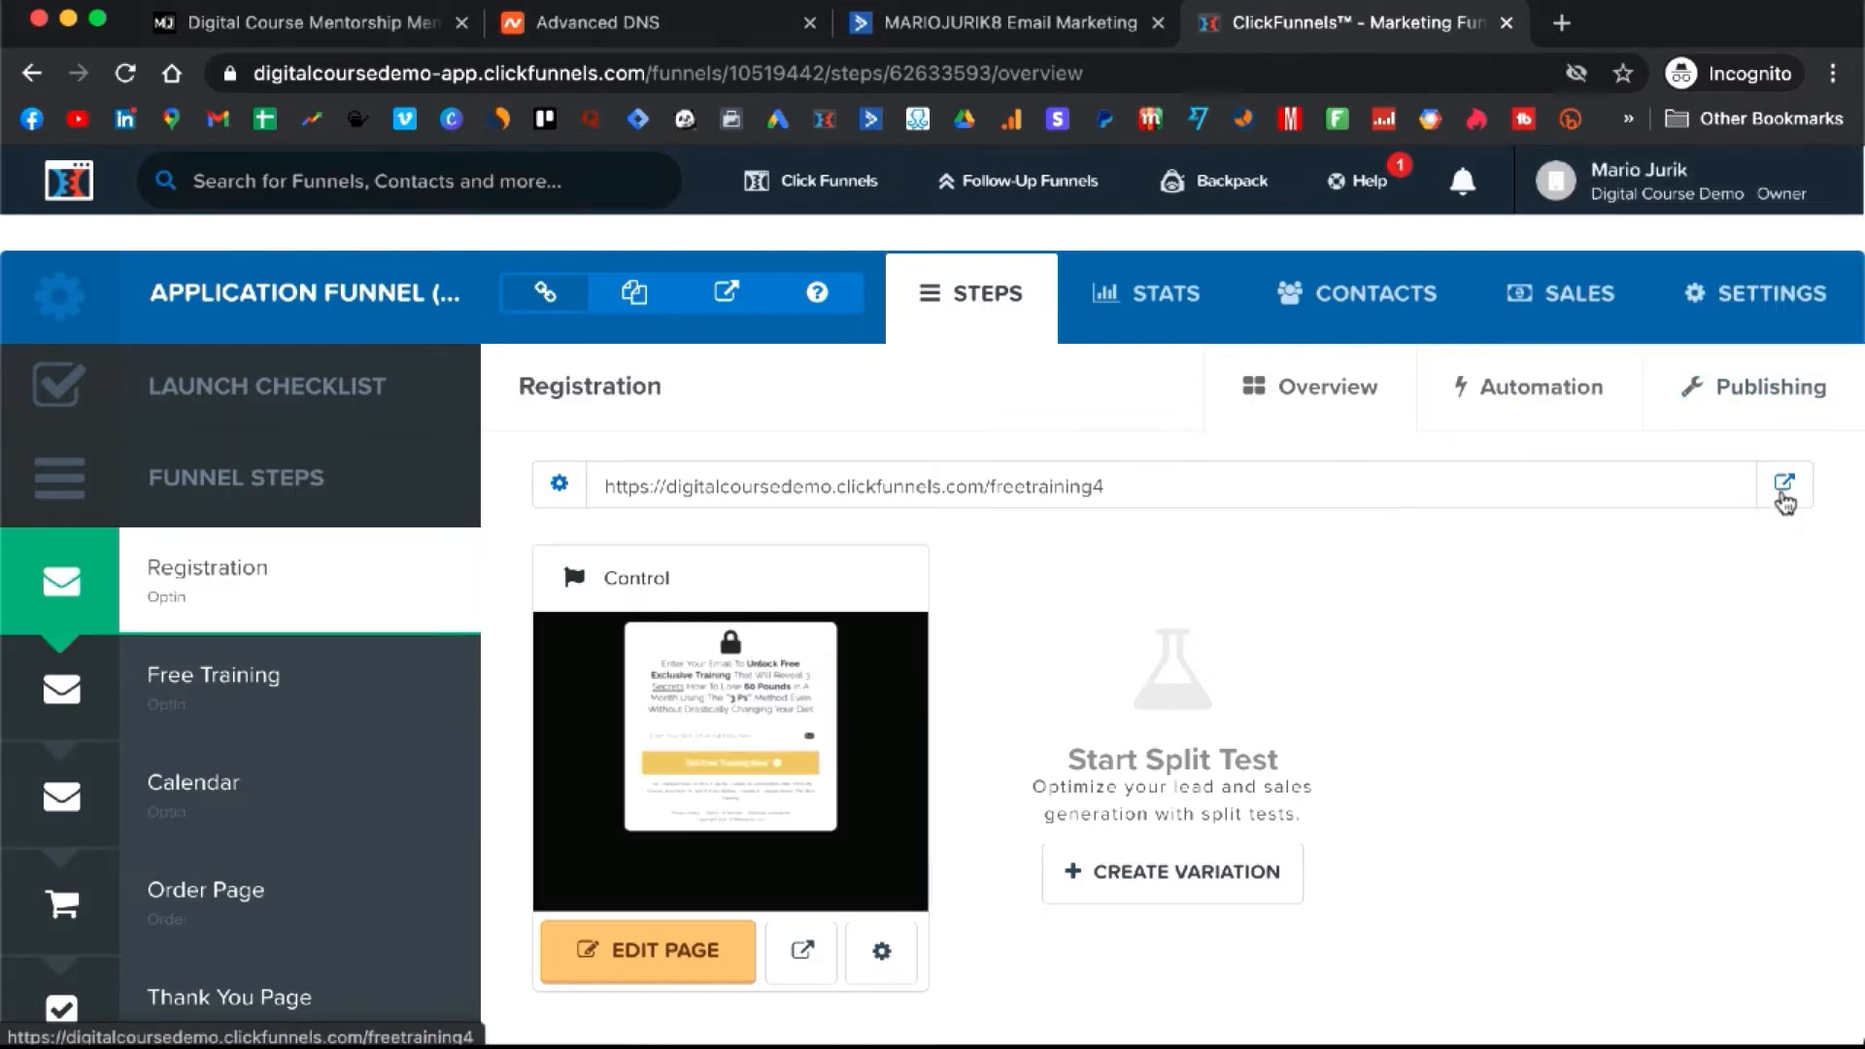
pyautogui.click(1784, 484)
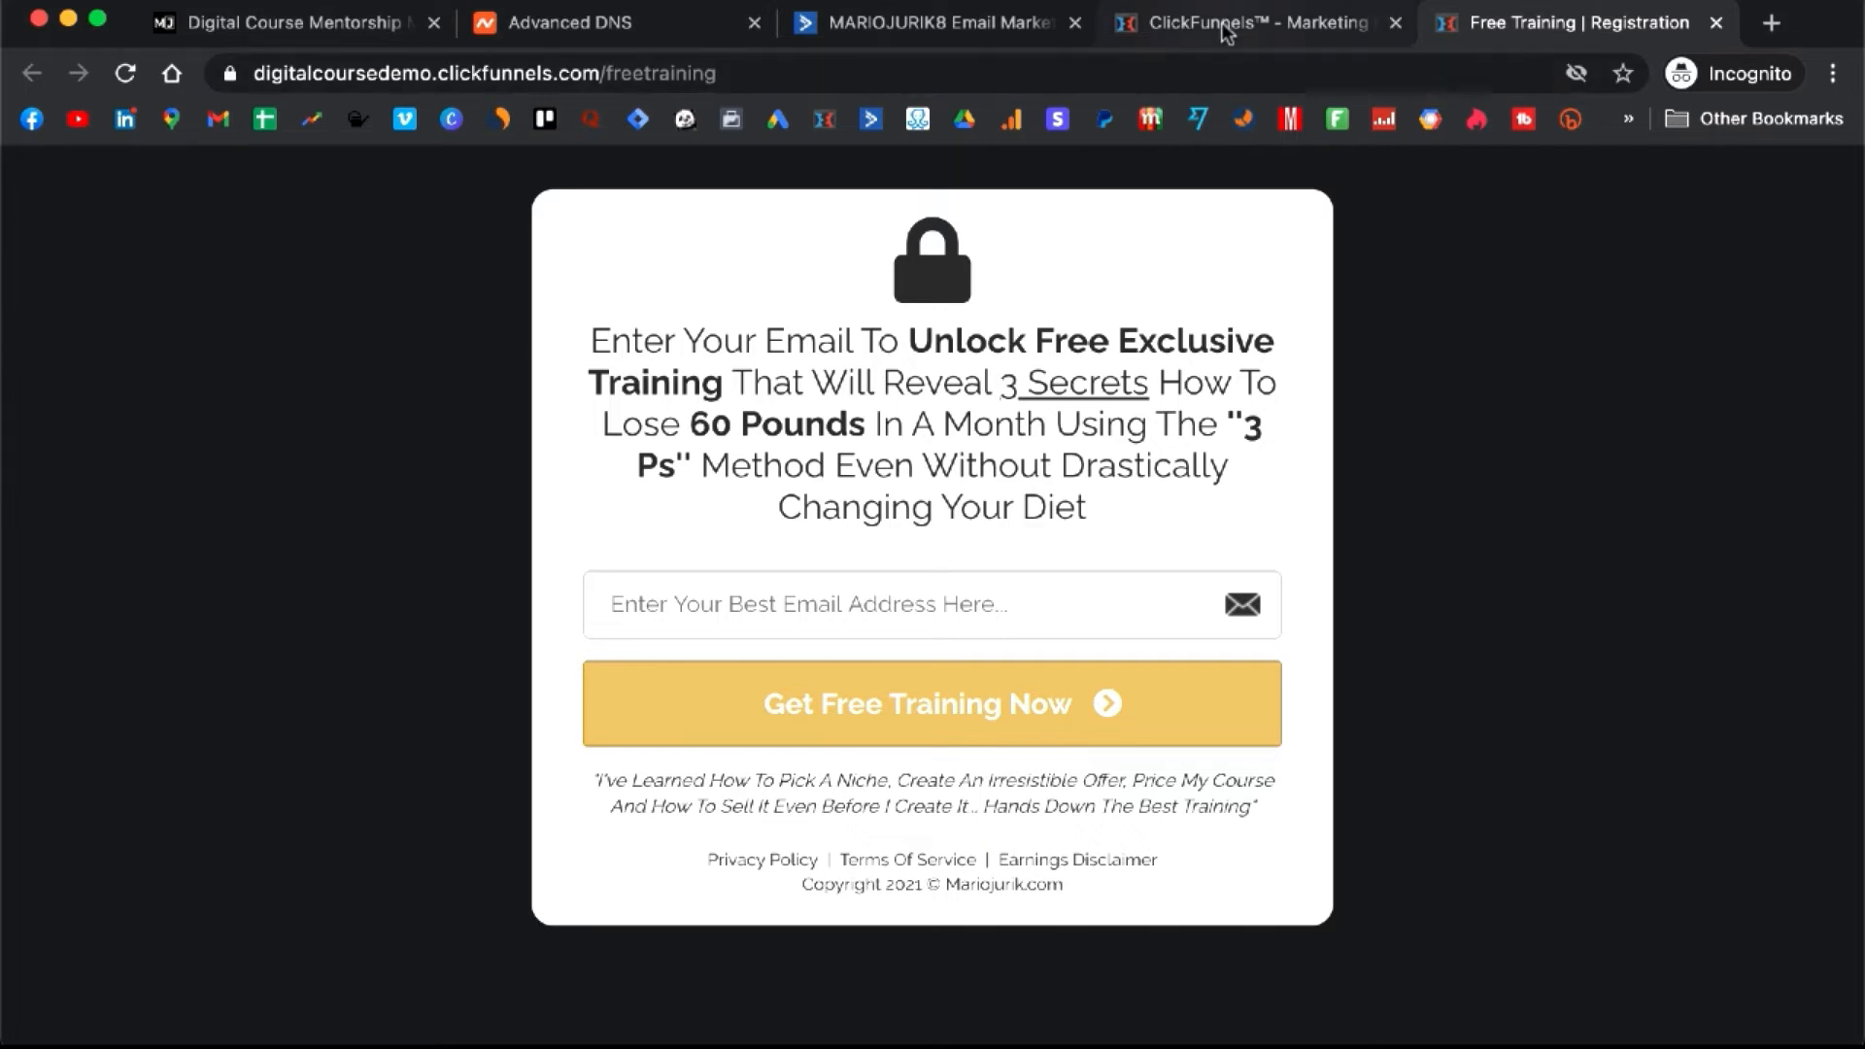
pyautogui.click(940, 29)
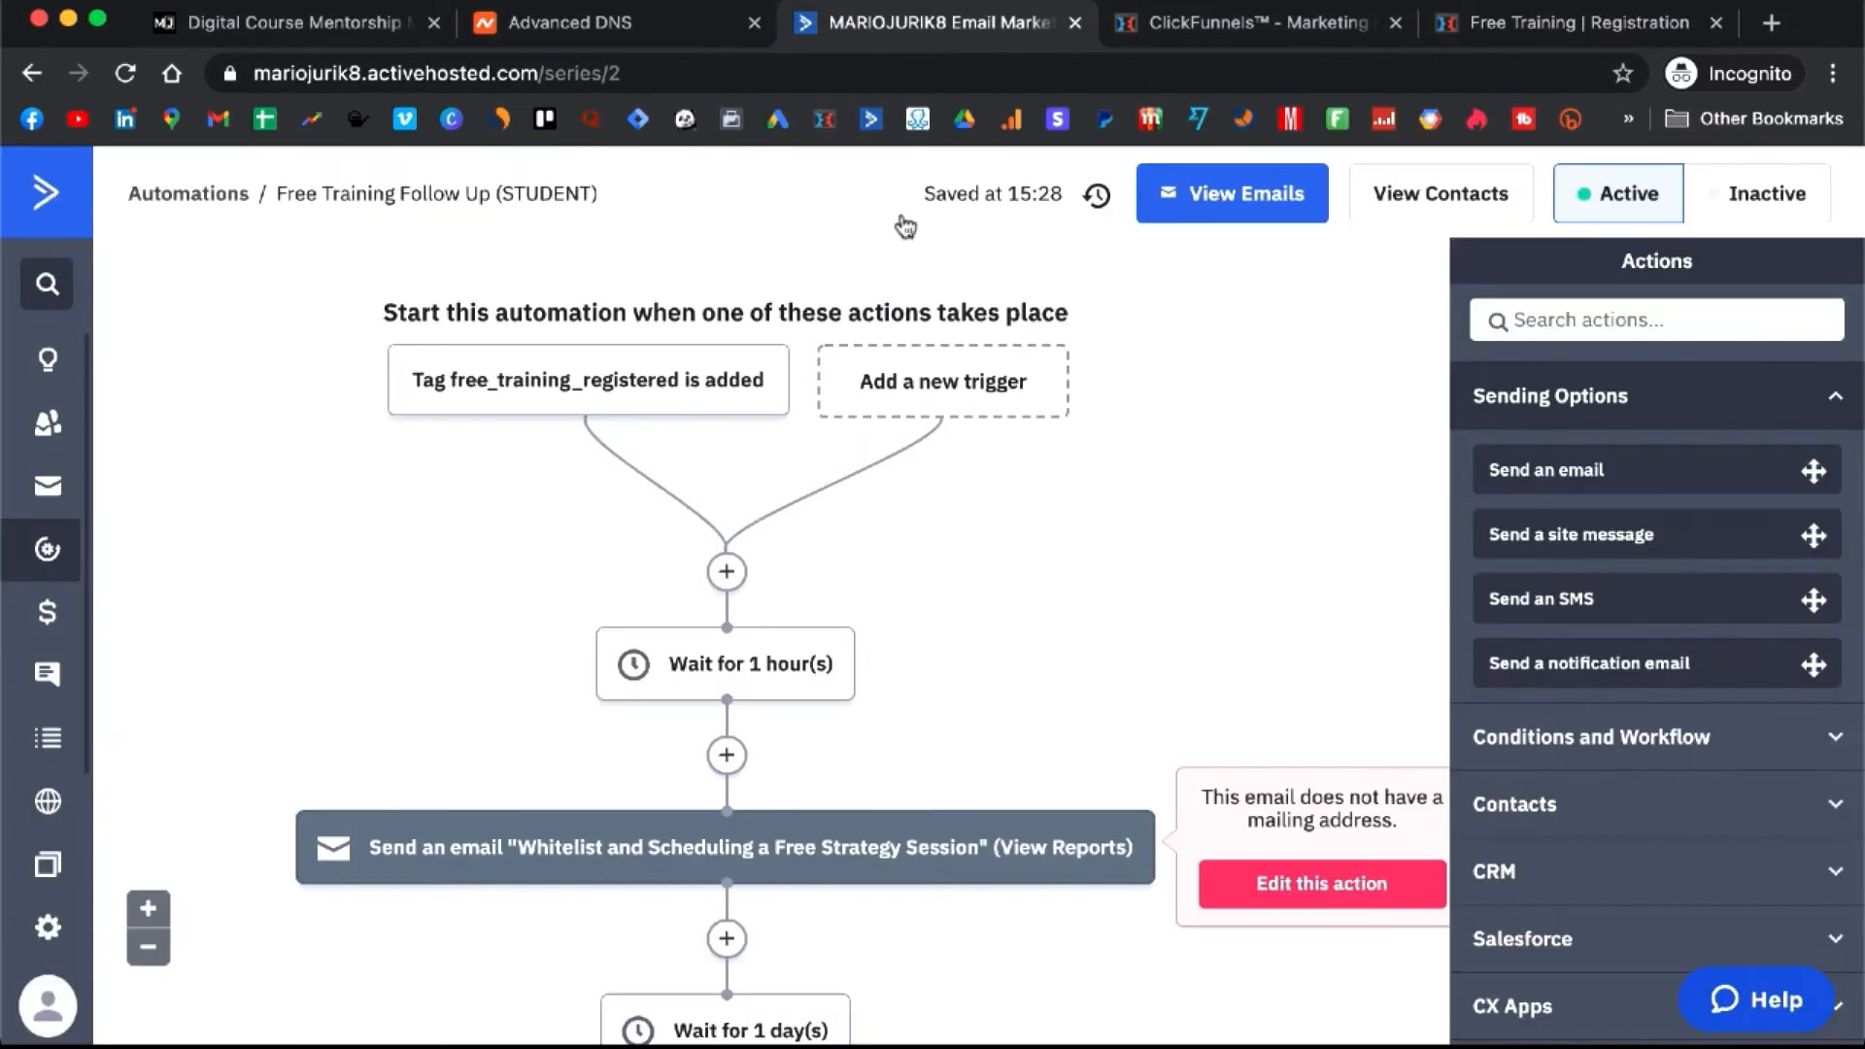
# - Scroll through the automation: 1-hour wait, whitelist email, then a wait of one day until 6PM
pyautogui.scroll(-6, 829, 651)
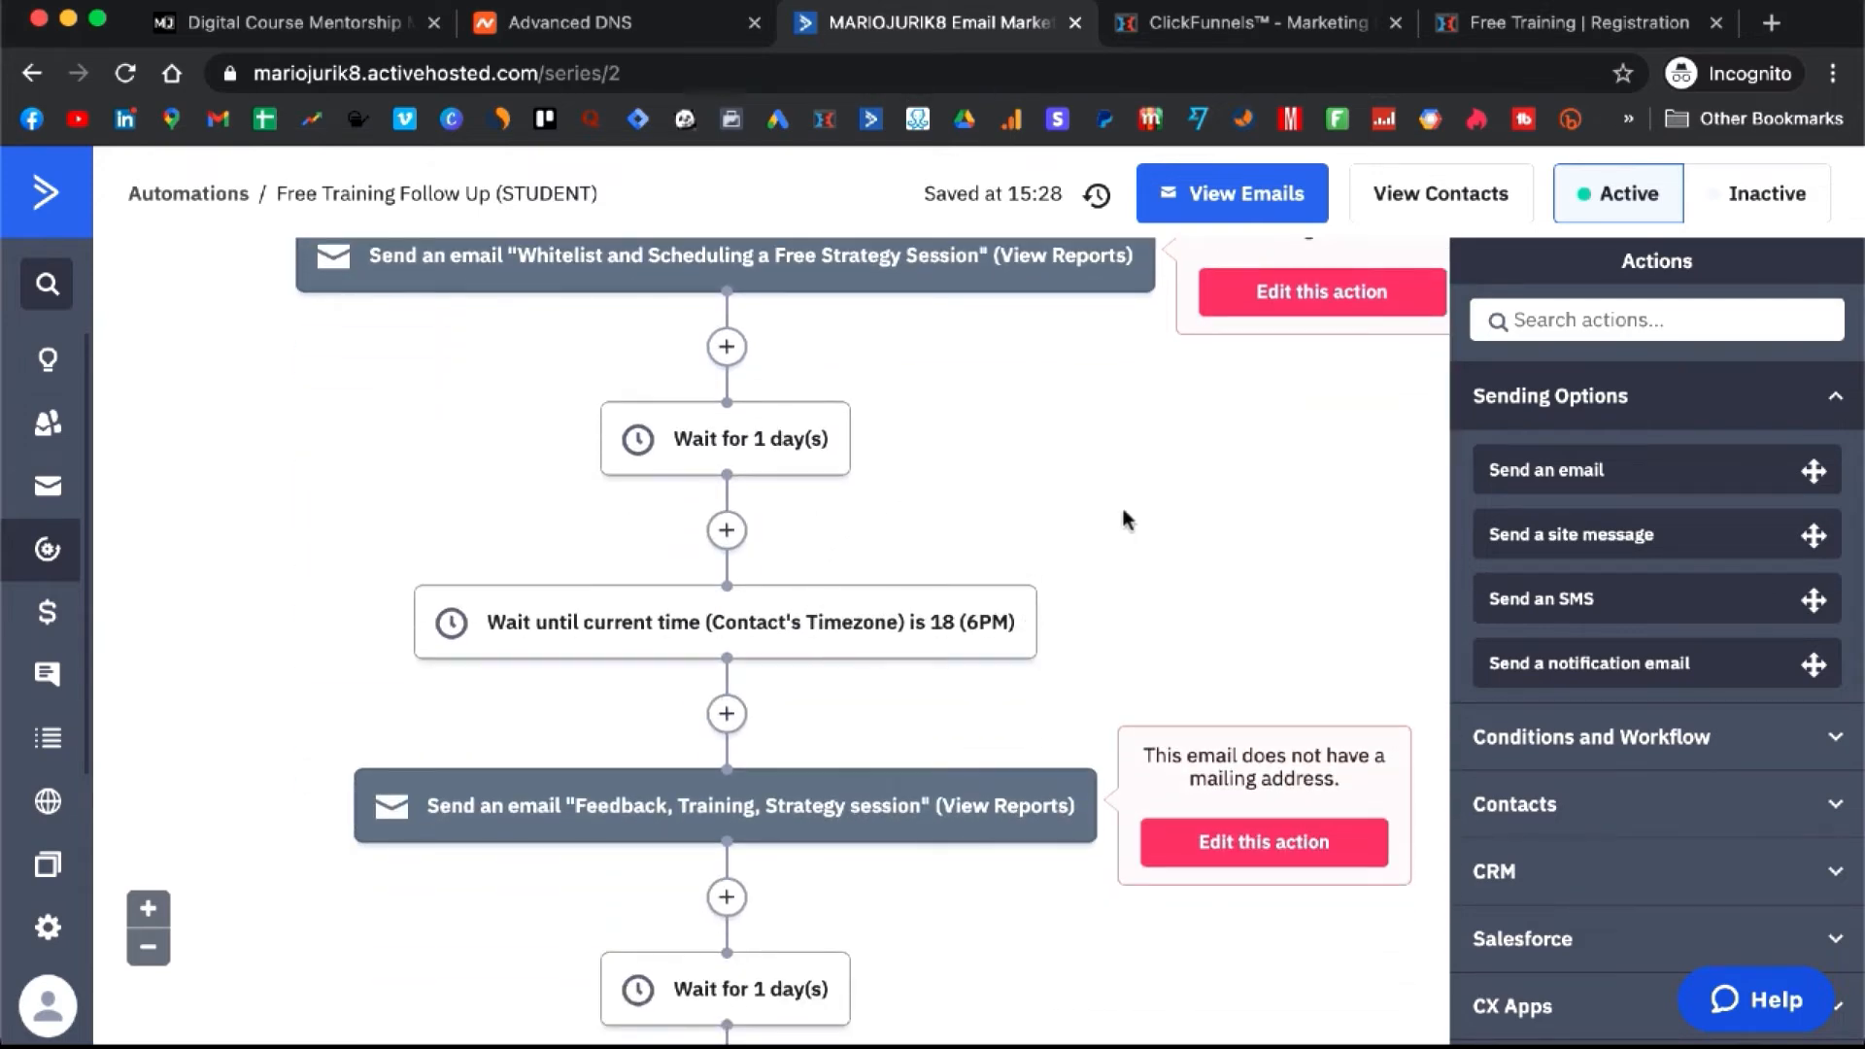
pyautogui.scroll(1, 1125, 520)
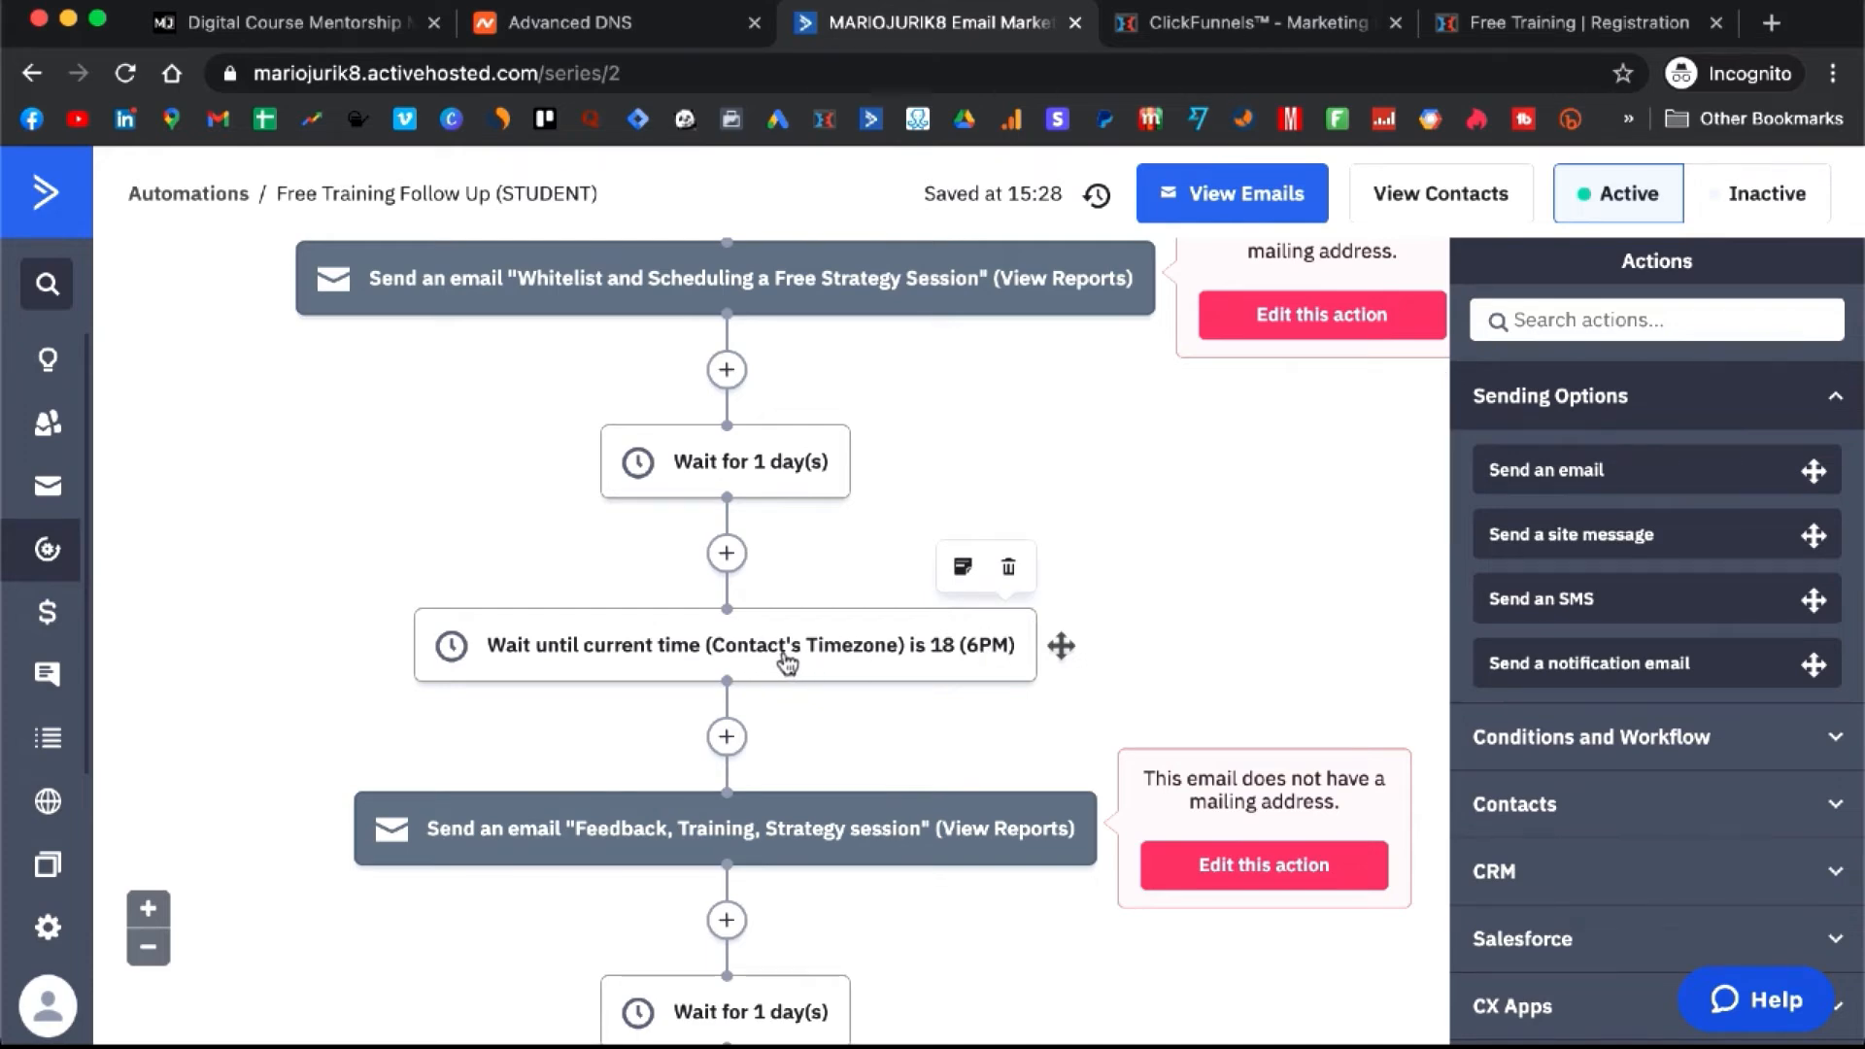
pyautogui.scroll(5, 883, 660)
pyautogui.scroll(1, 882, 659)
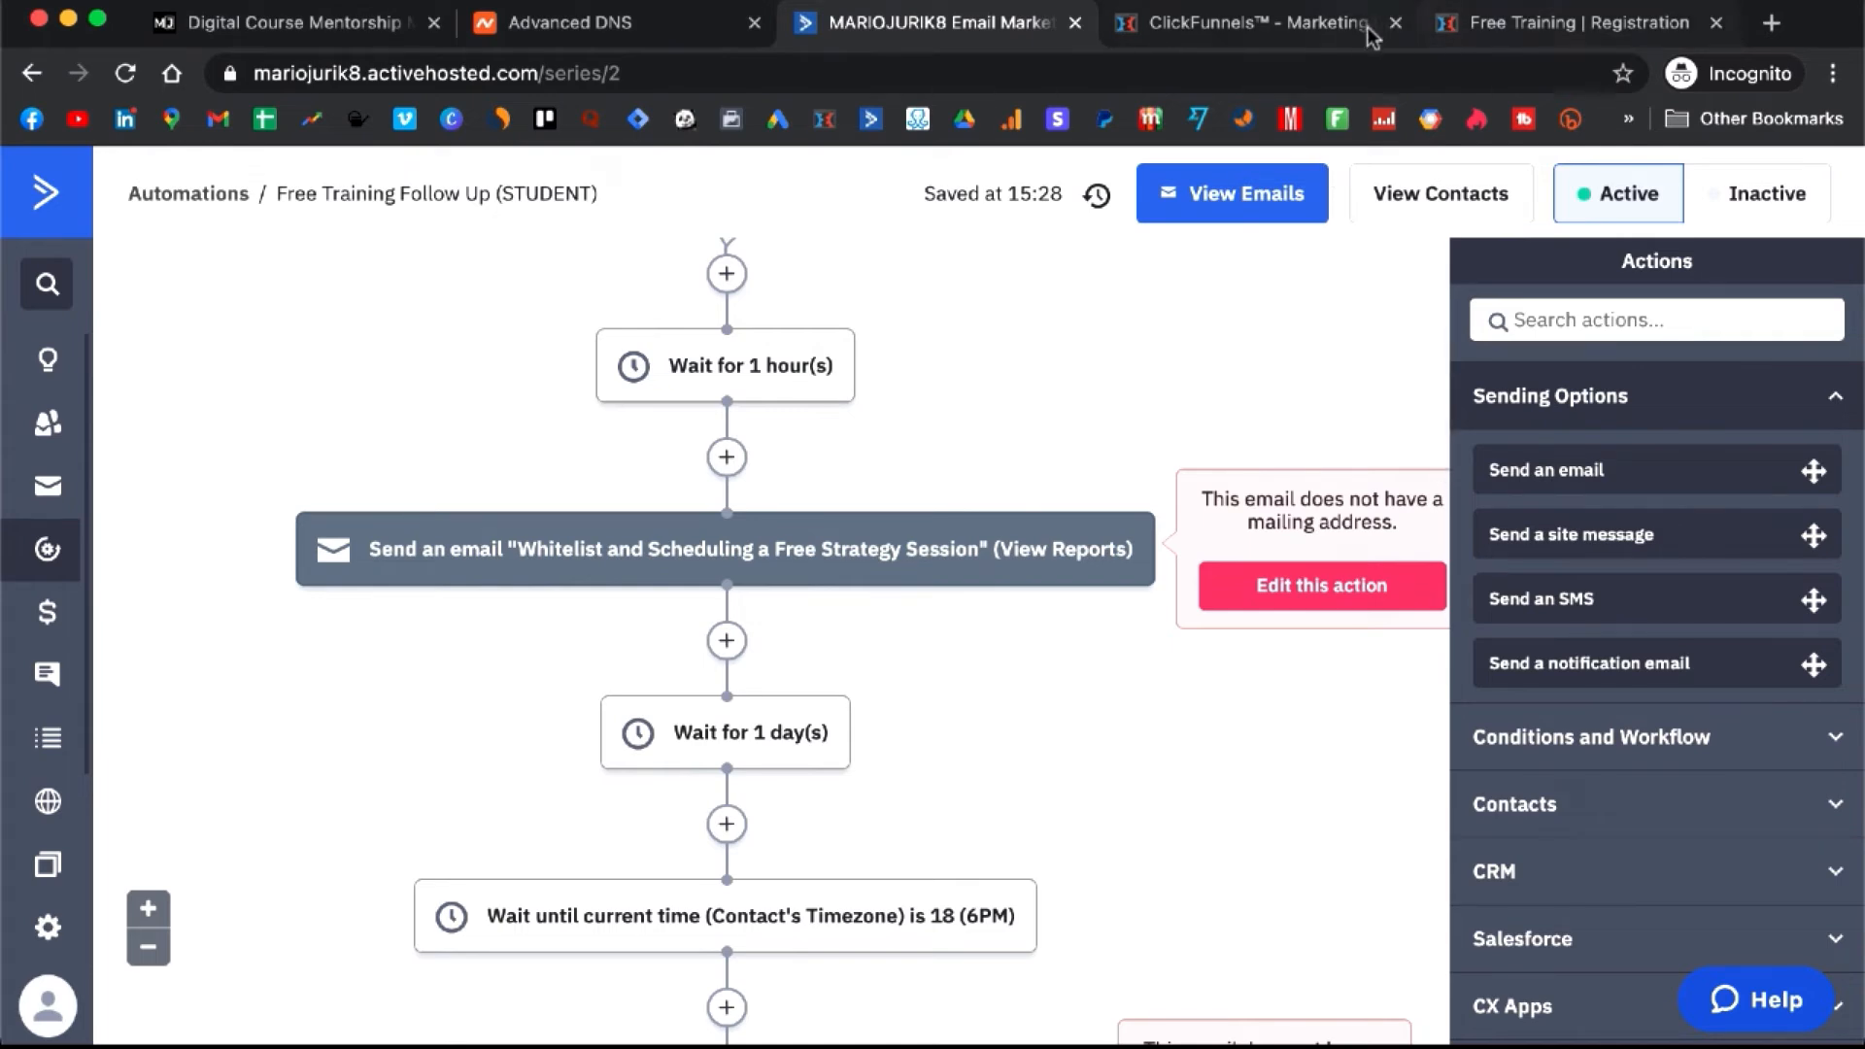
pyautogui.scroll(-2, 750, 468)
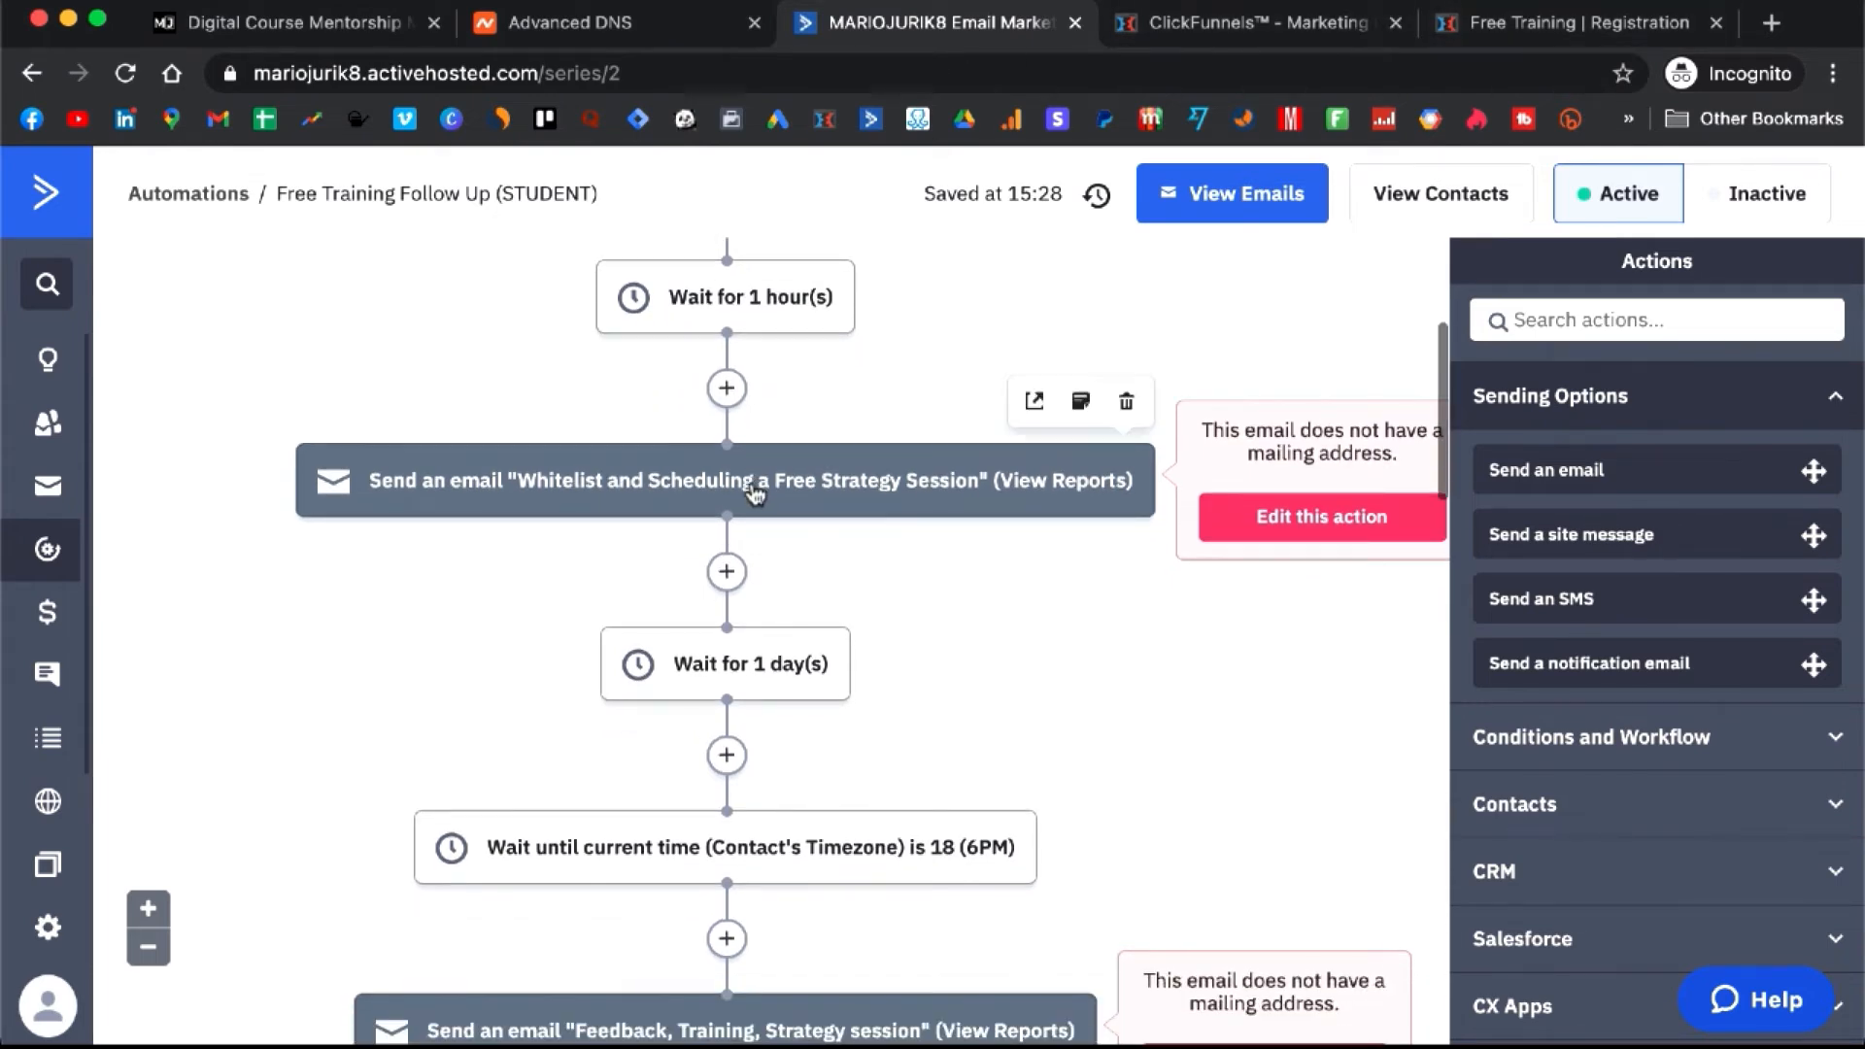
# - Review the Whitelist and Scheduling email's subject, sender and test address, then save the email
pyautogui.click(755, 493)
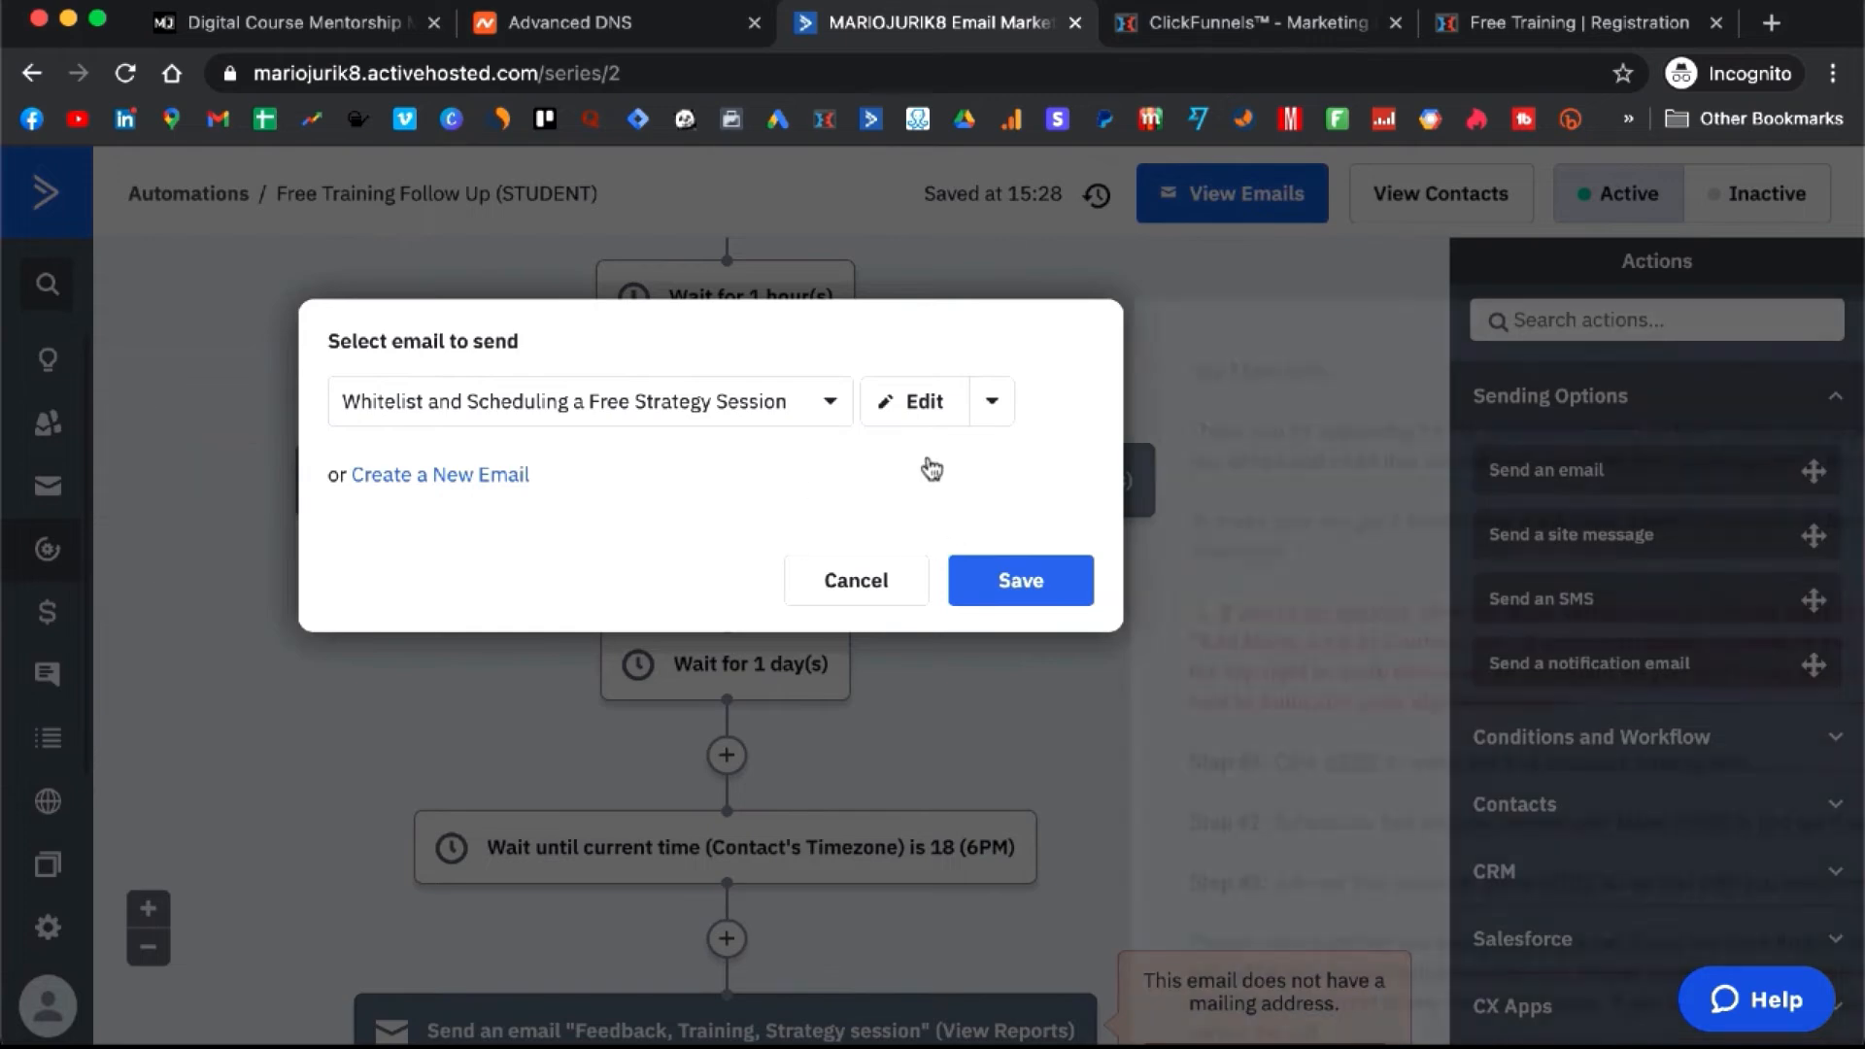
pyautogui.click(907, 416)
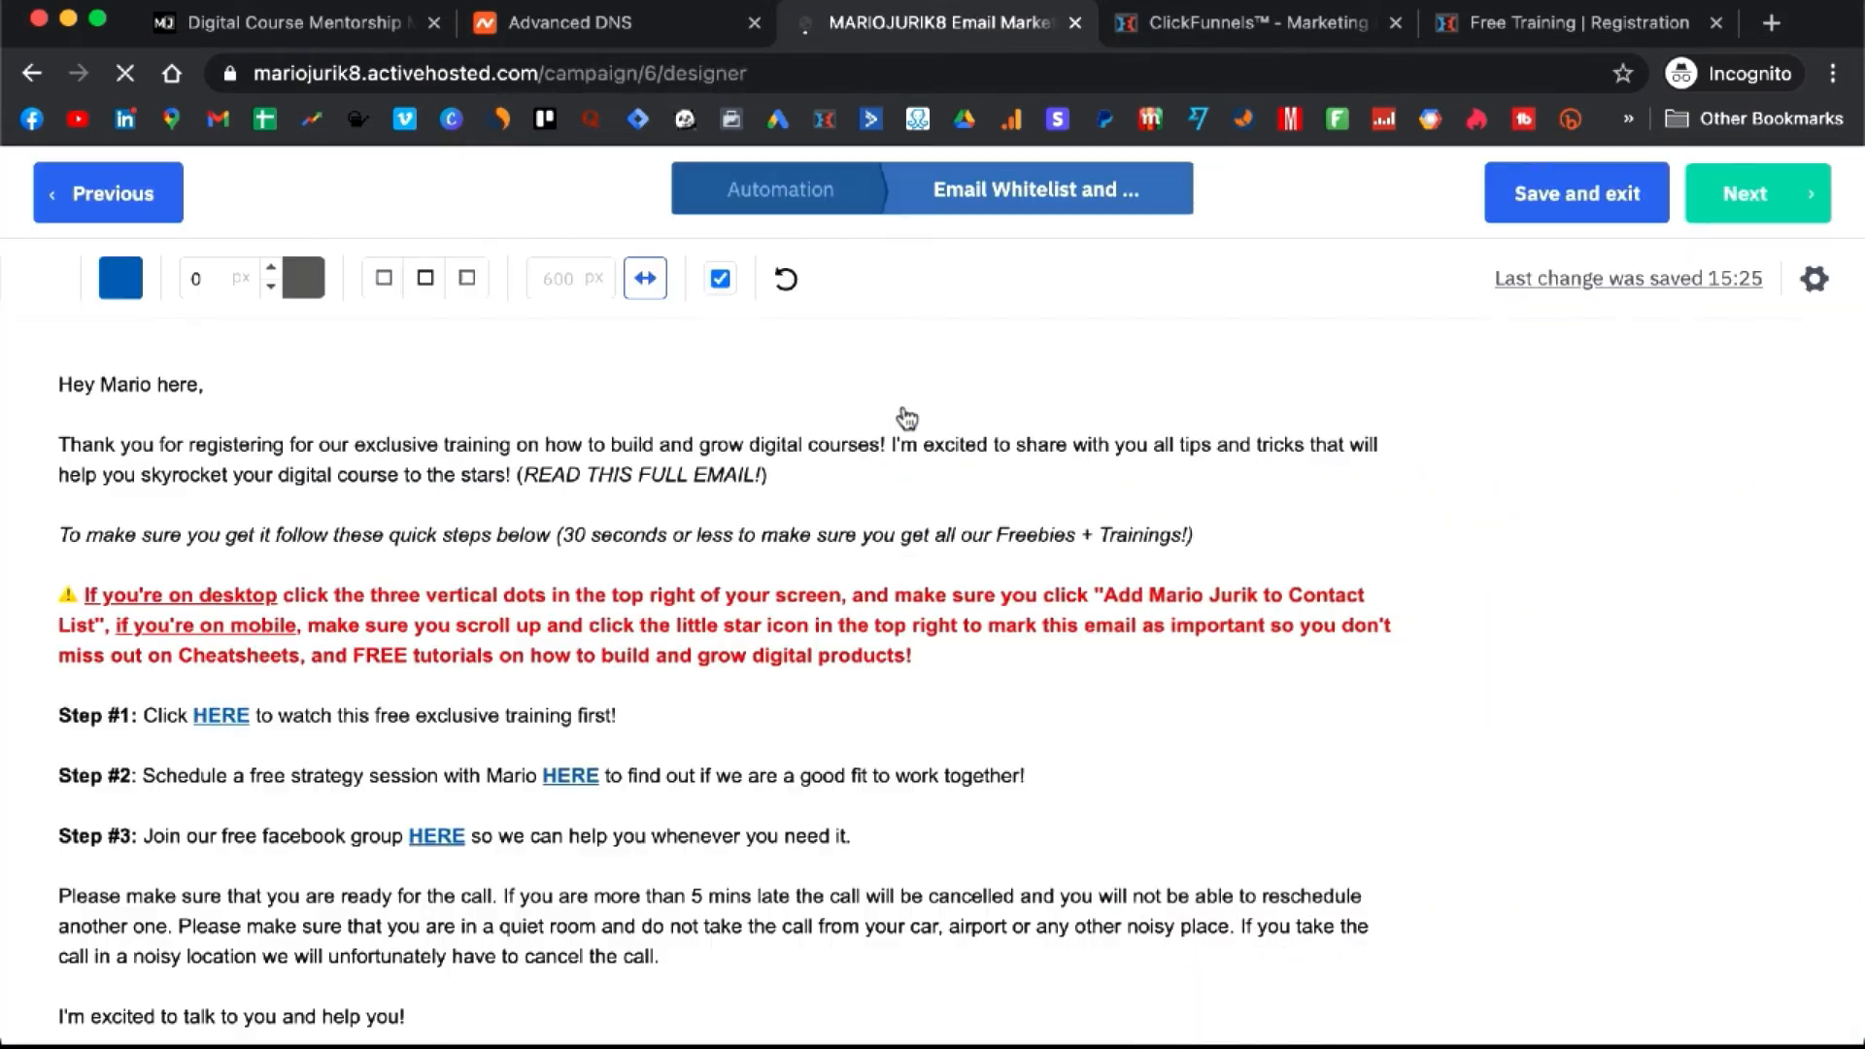
pyautogui.click(1813, 279)
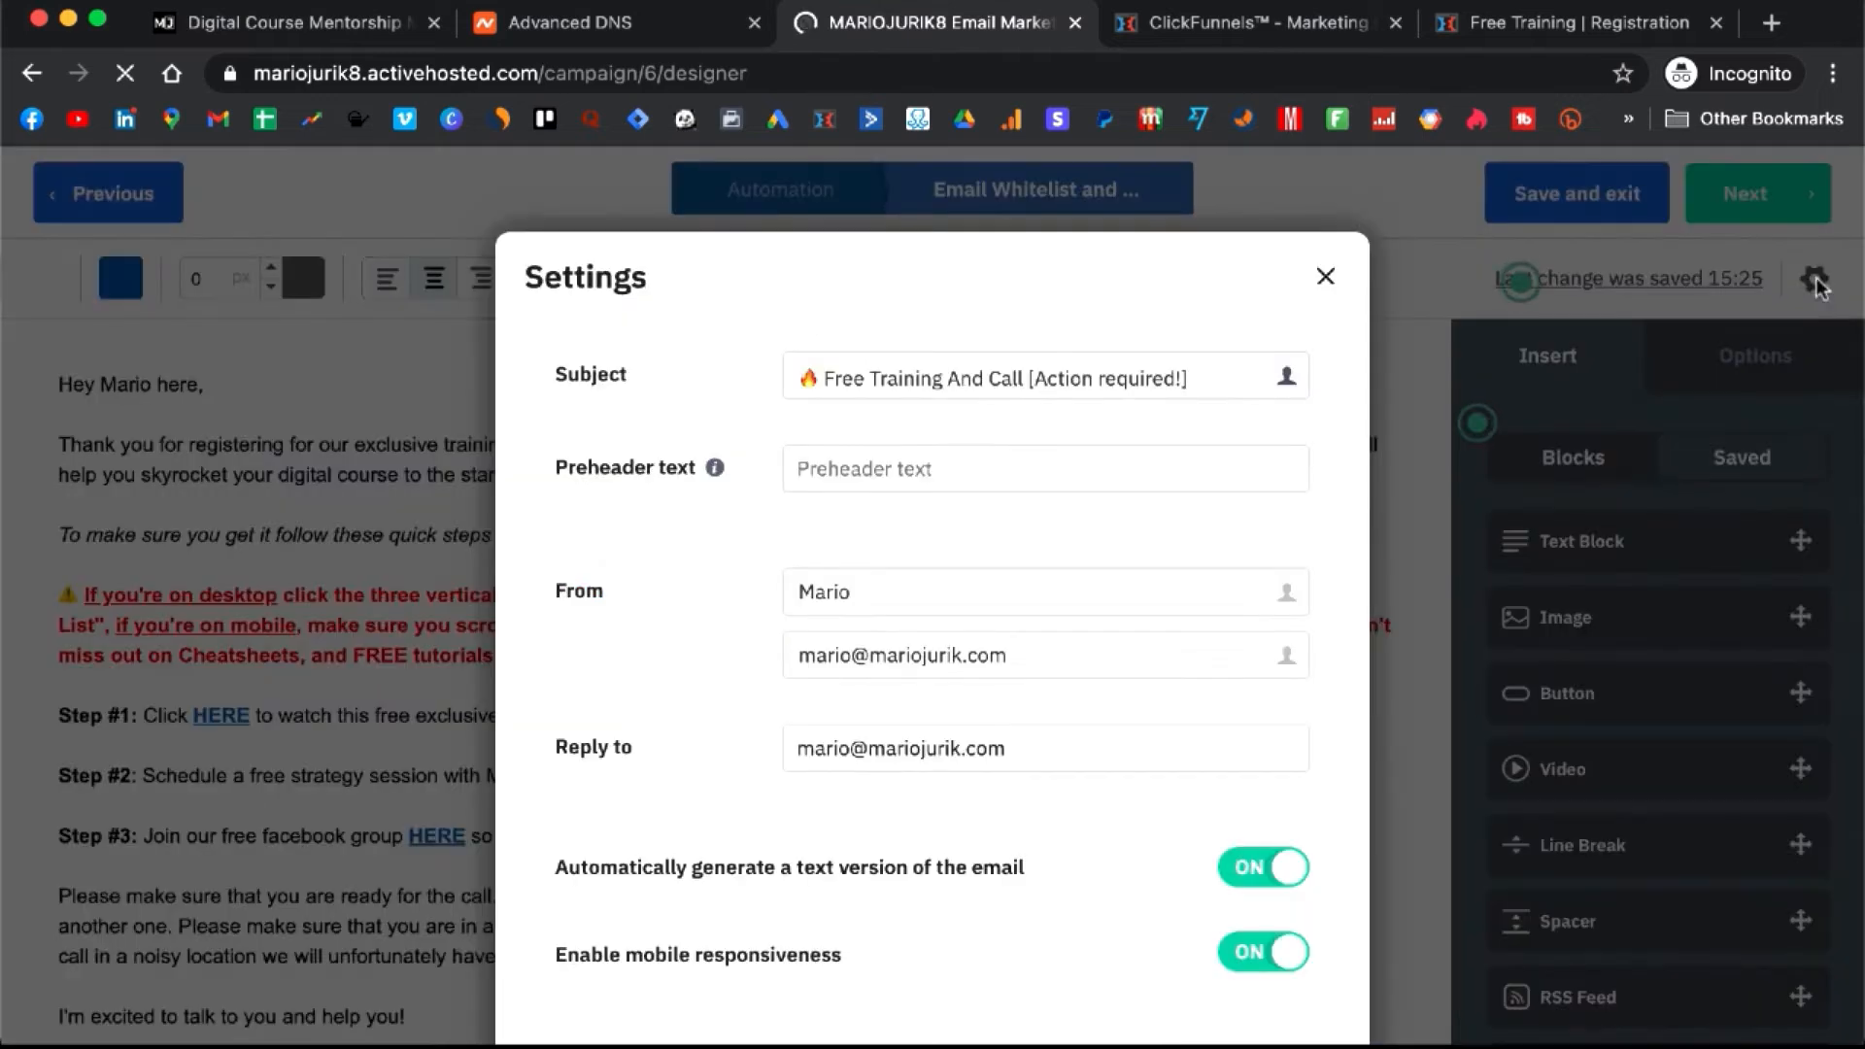
pyautogui.scroll(-4, 1000, 576)
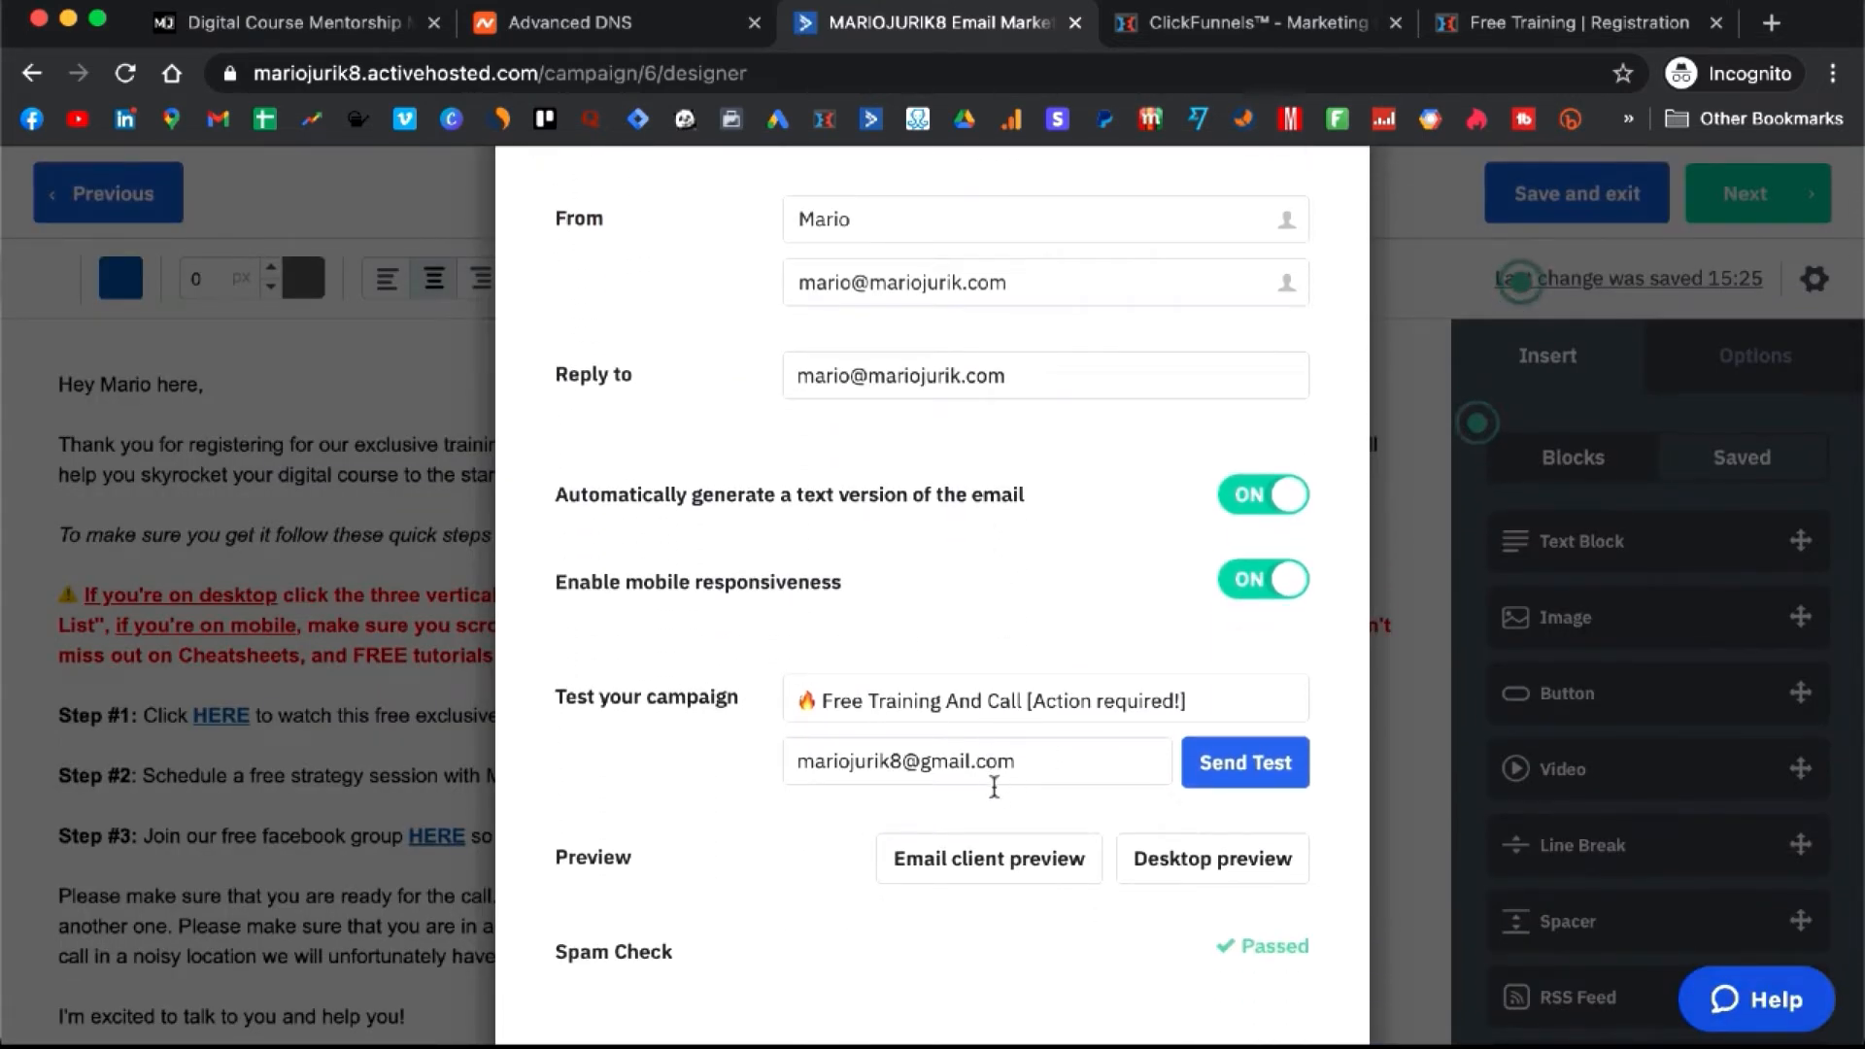
pyautogui.tripleClick(1038, 761)
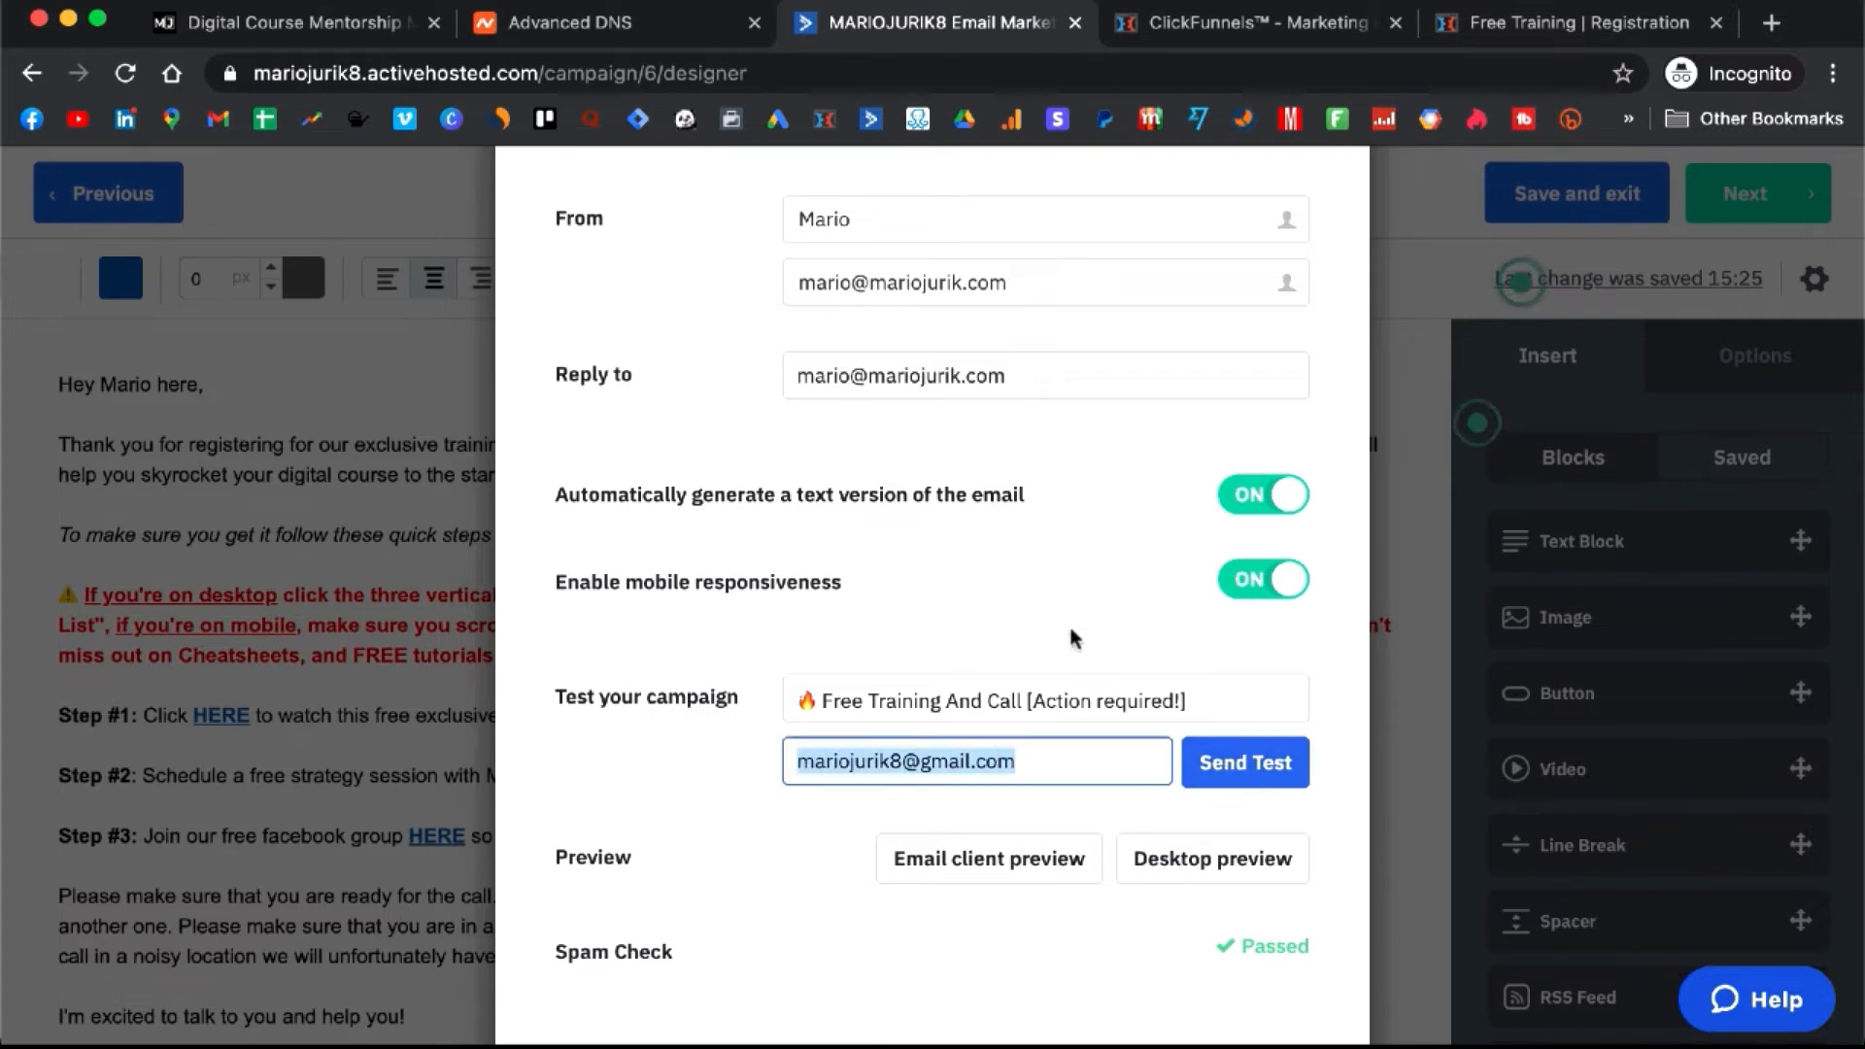
pyautogui.scroll(-1, 1073, 639)
pyautogui.scroll(-2, 1074, 638)
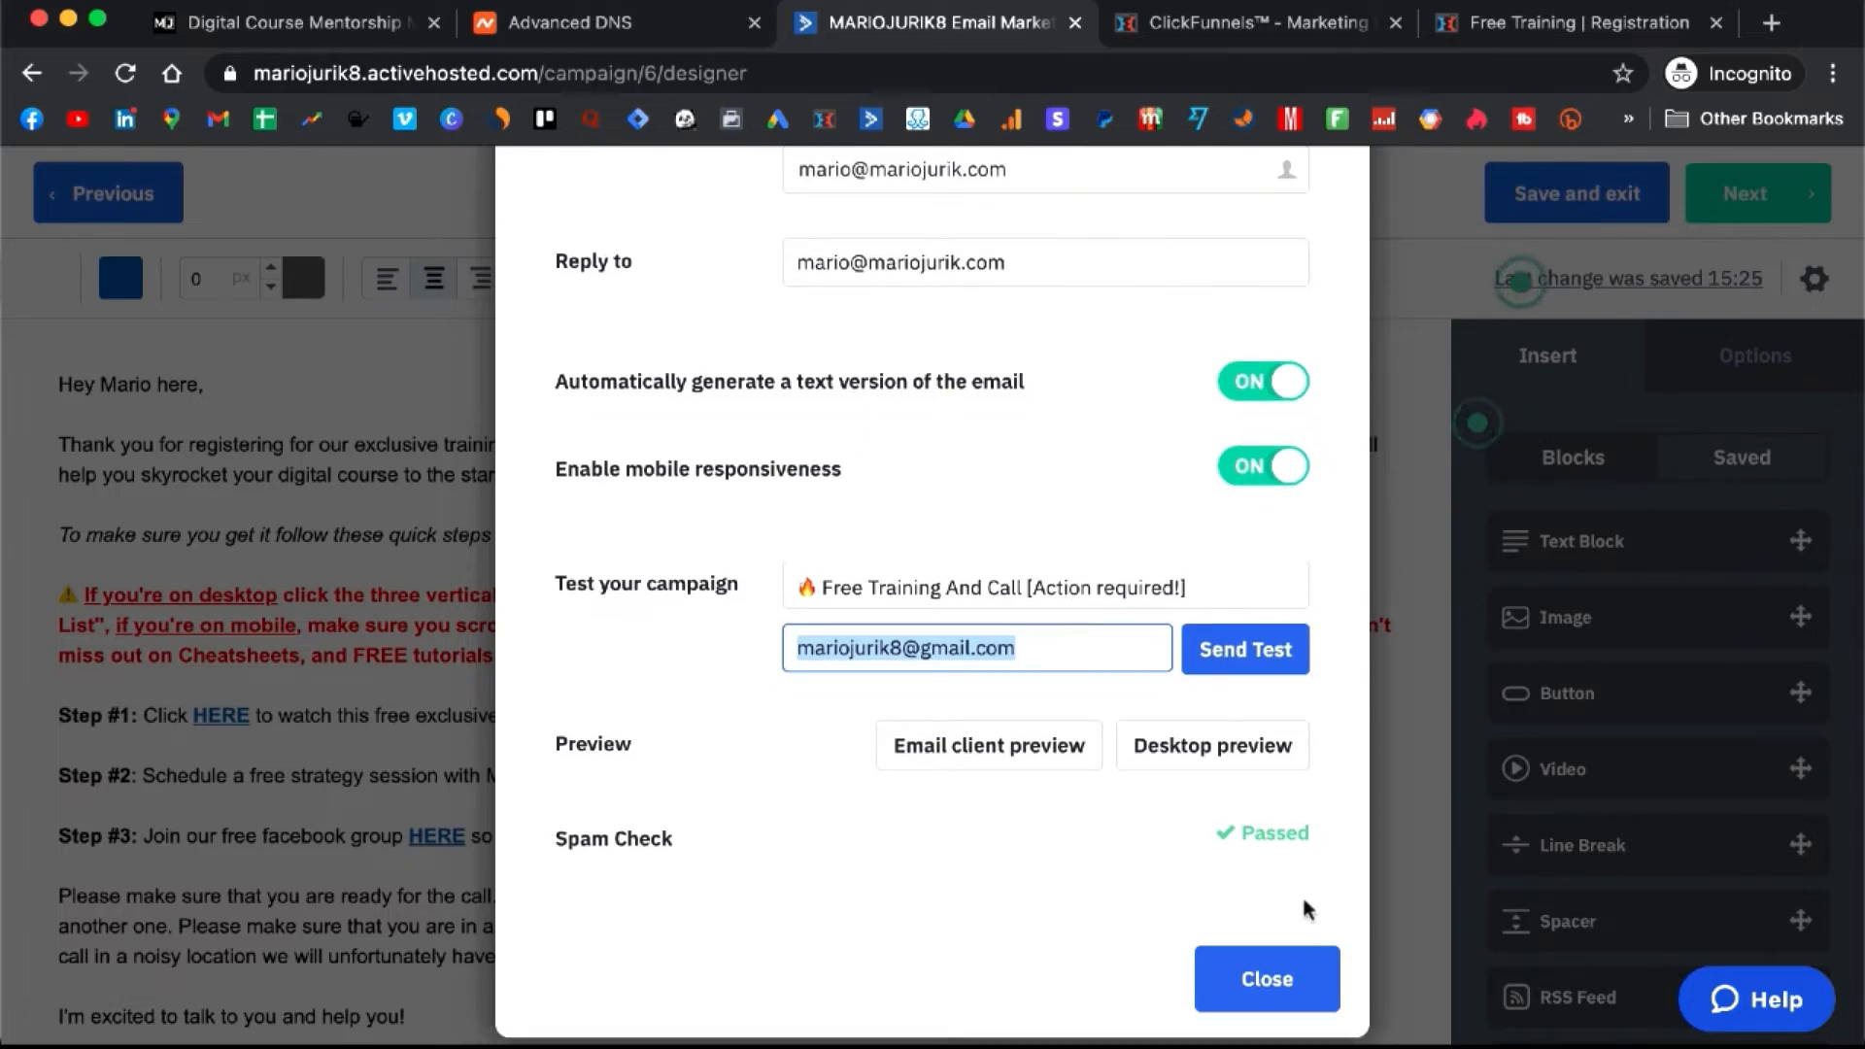
pyautogui.click(1297, 975)
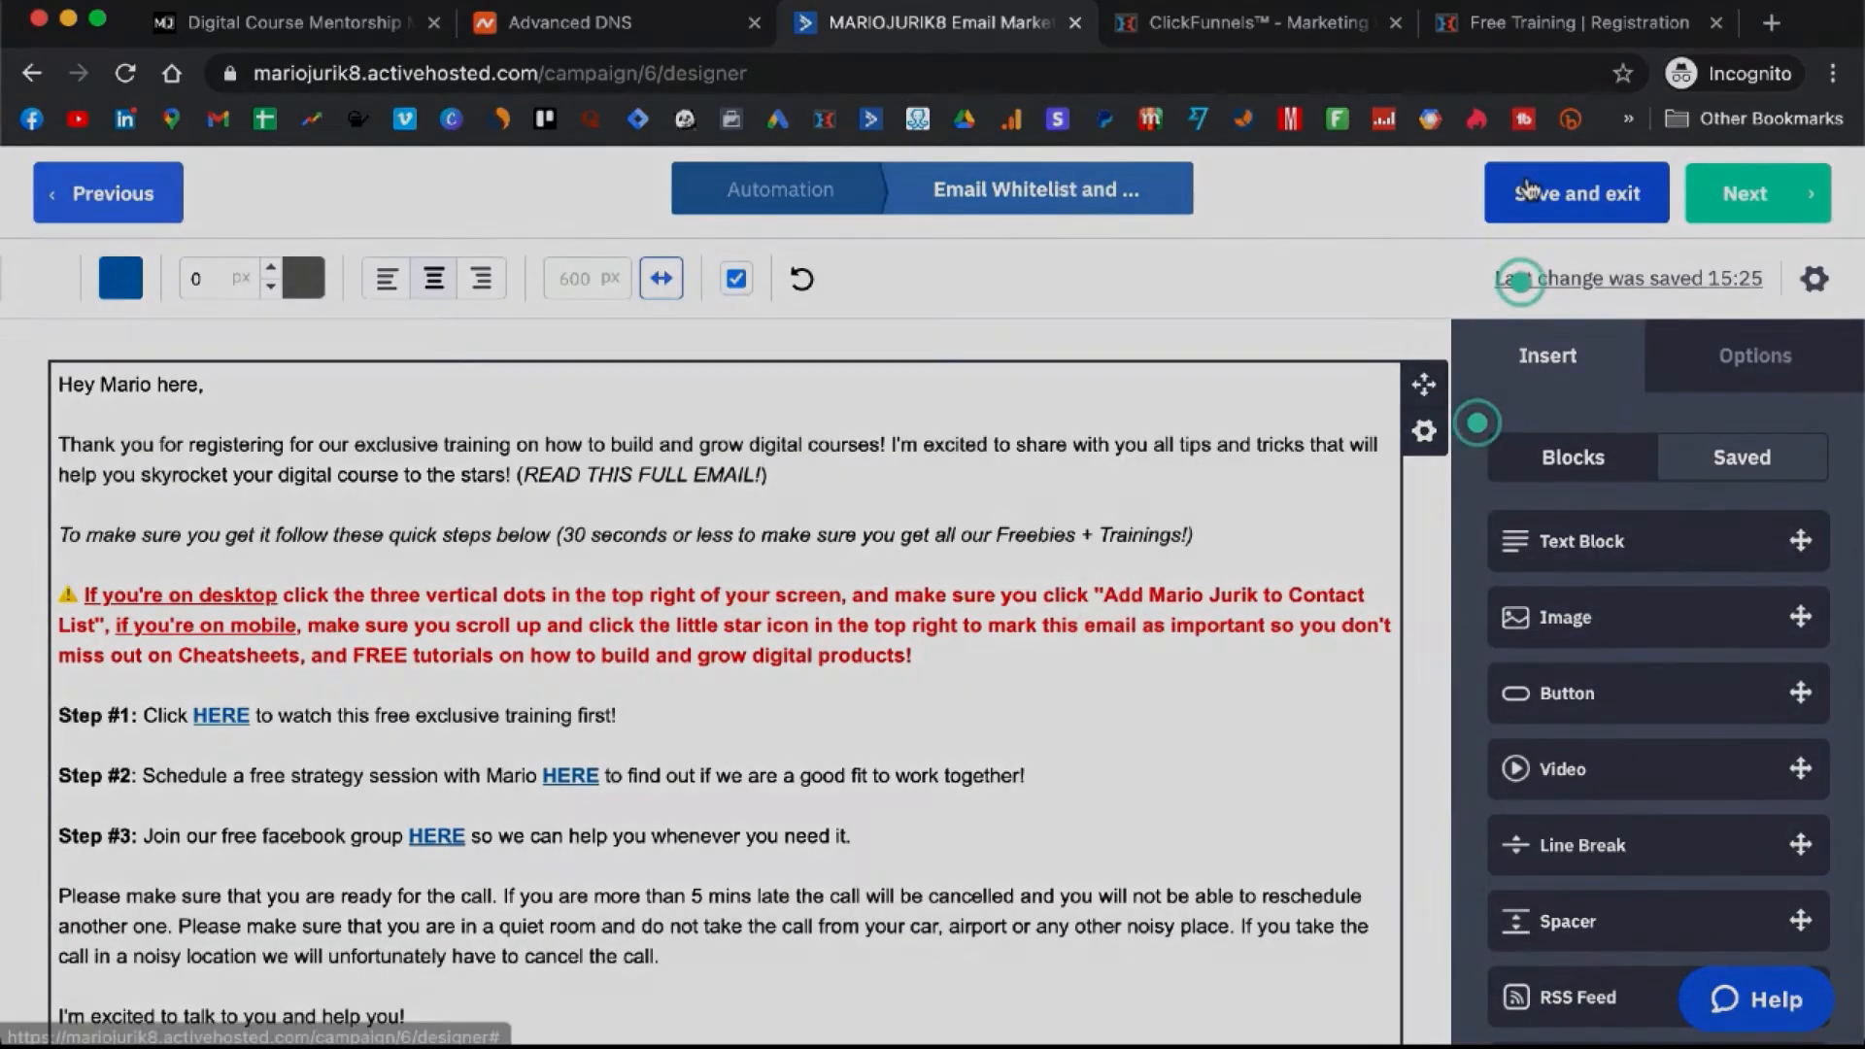
pyautogui.click(1528, 191)
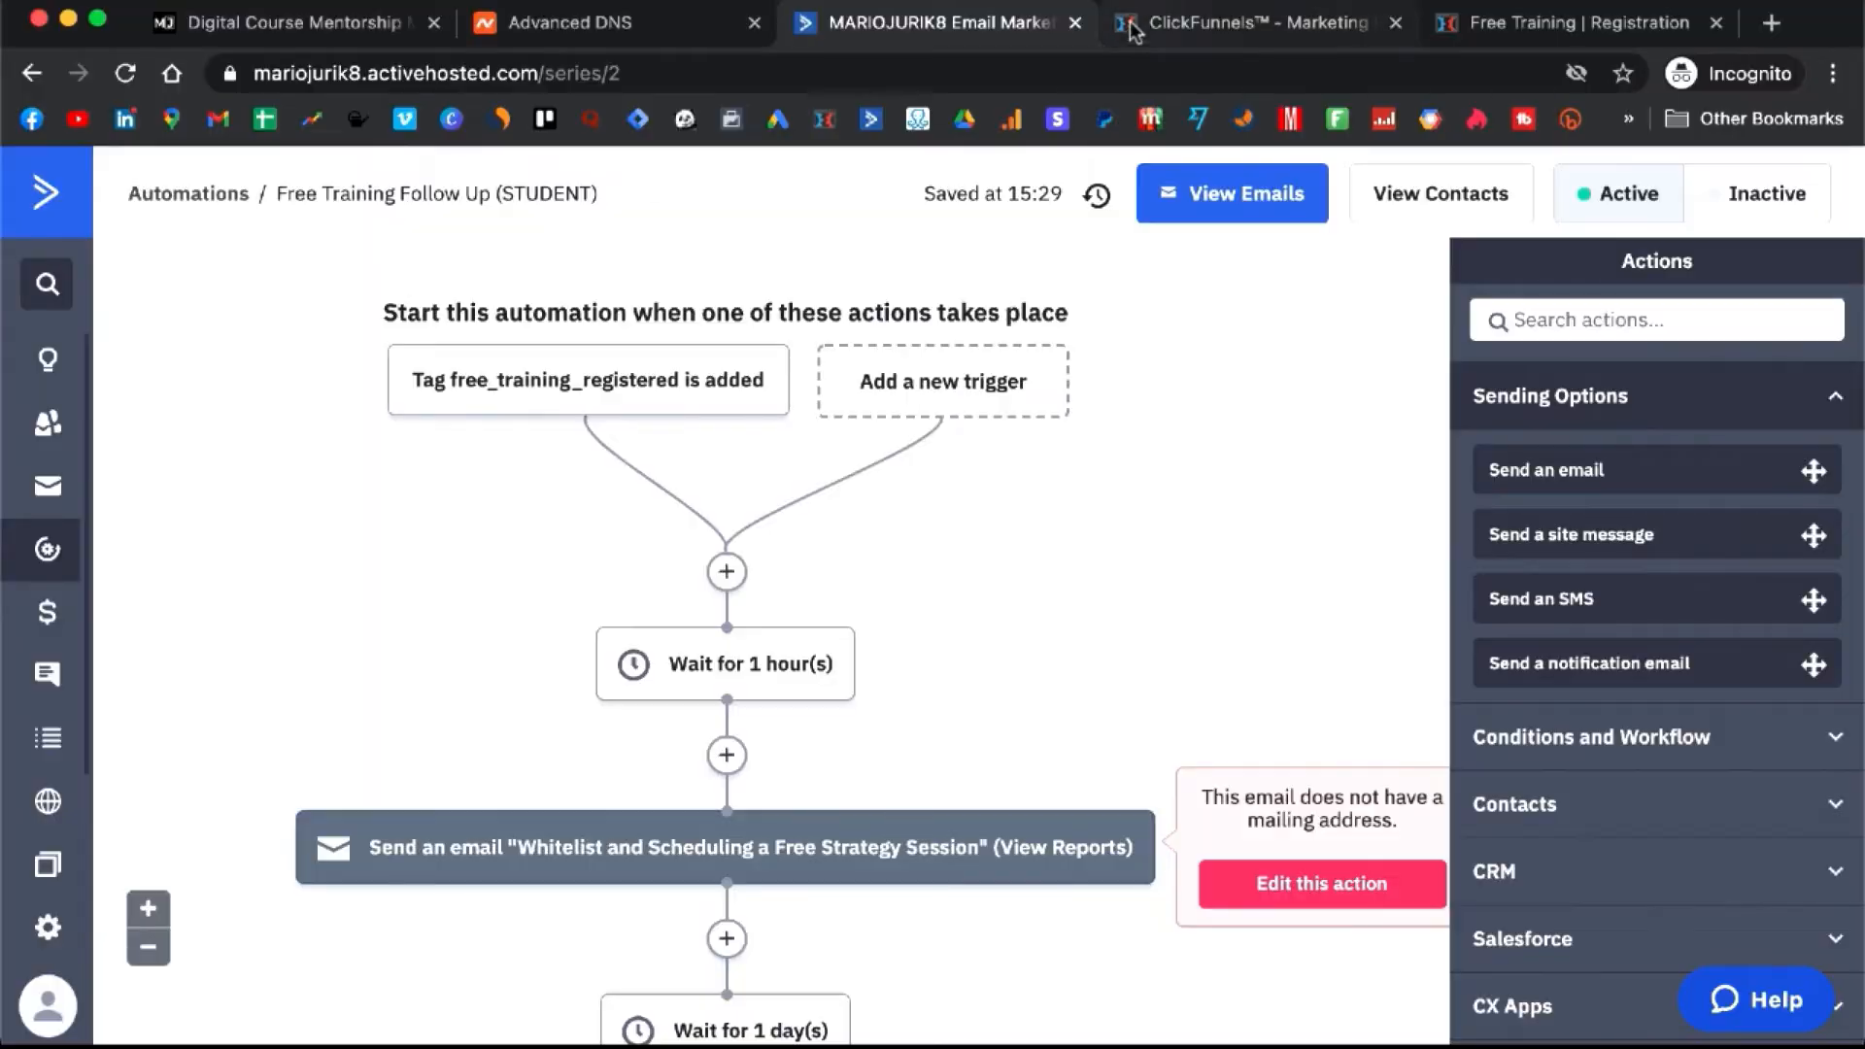
# - Copy the Clients Onboarding Sequence resource link address from the mariojurik.com members area lesson
pyautogui.click(281, 39)
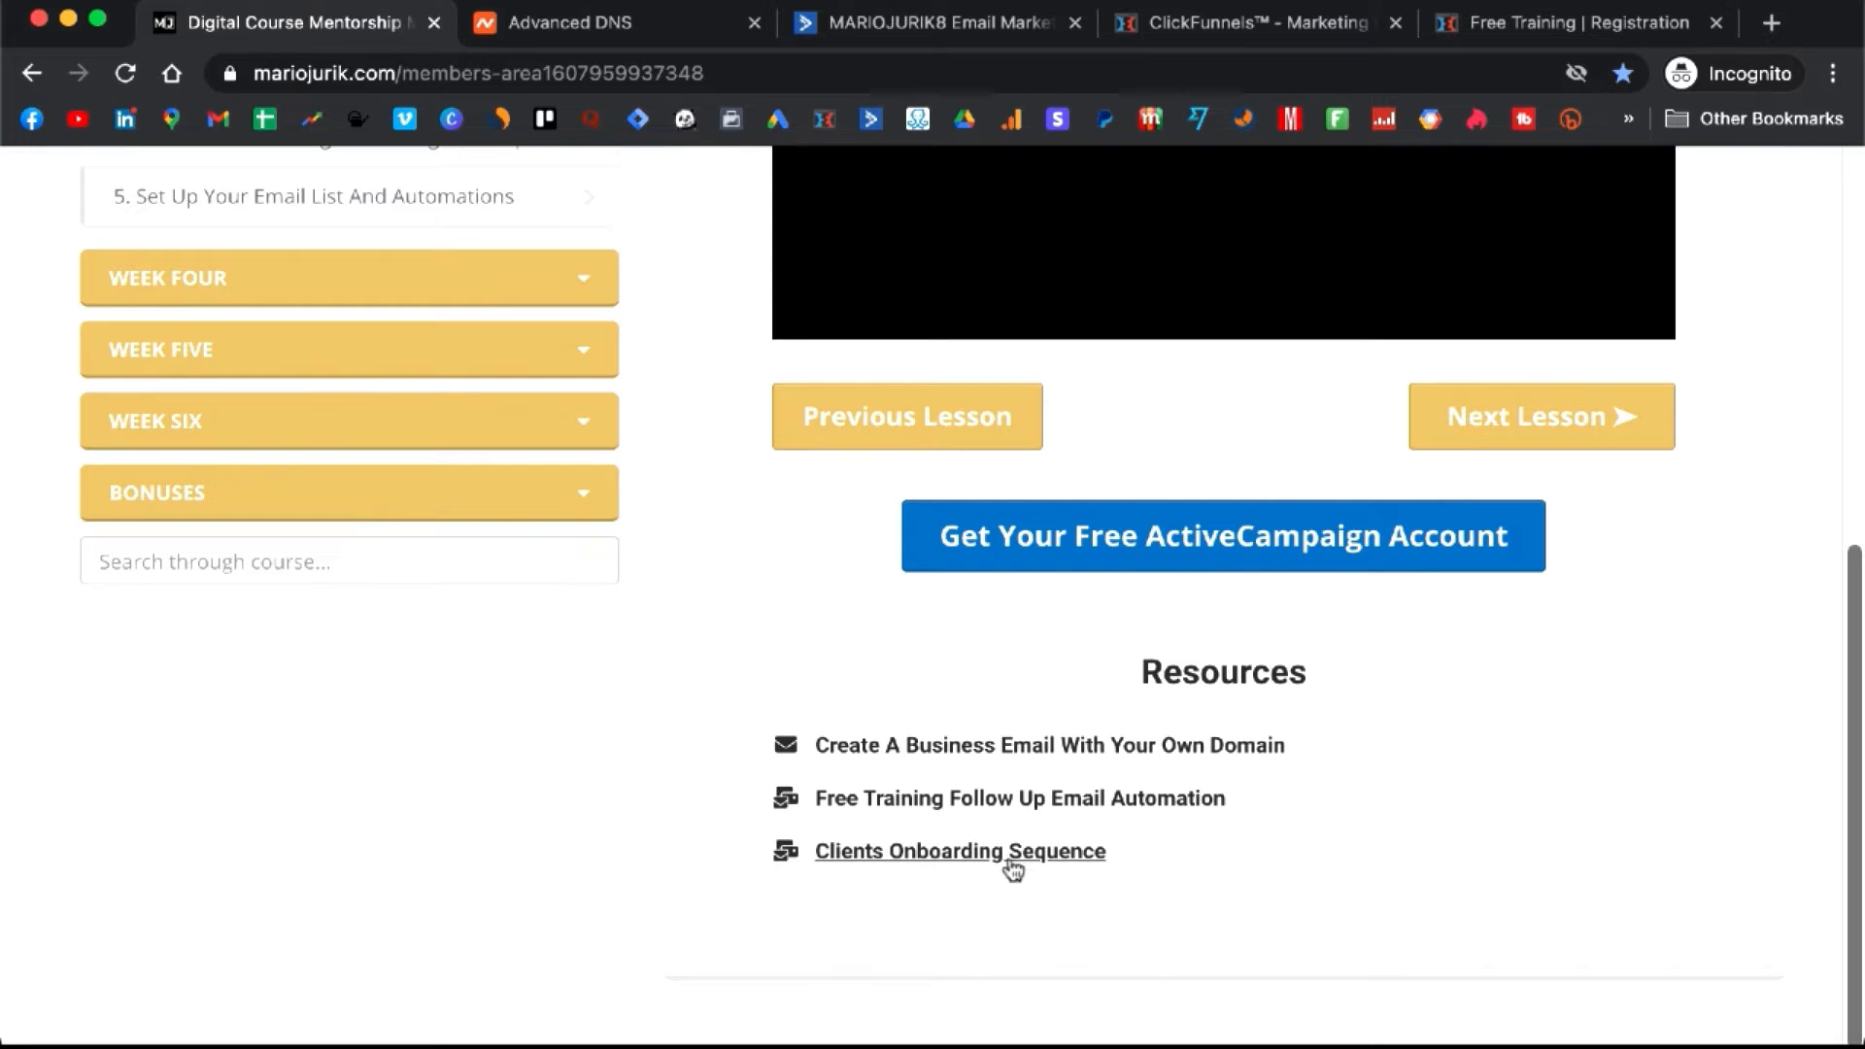
pyautogui.rightClick(983, 856)
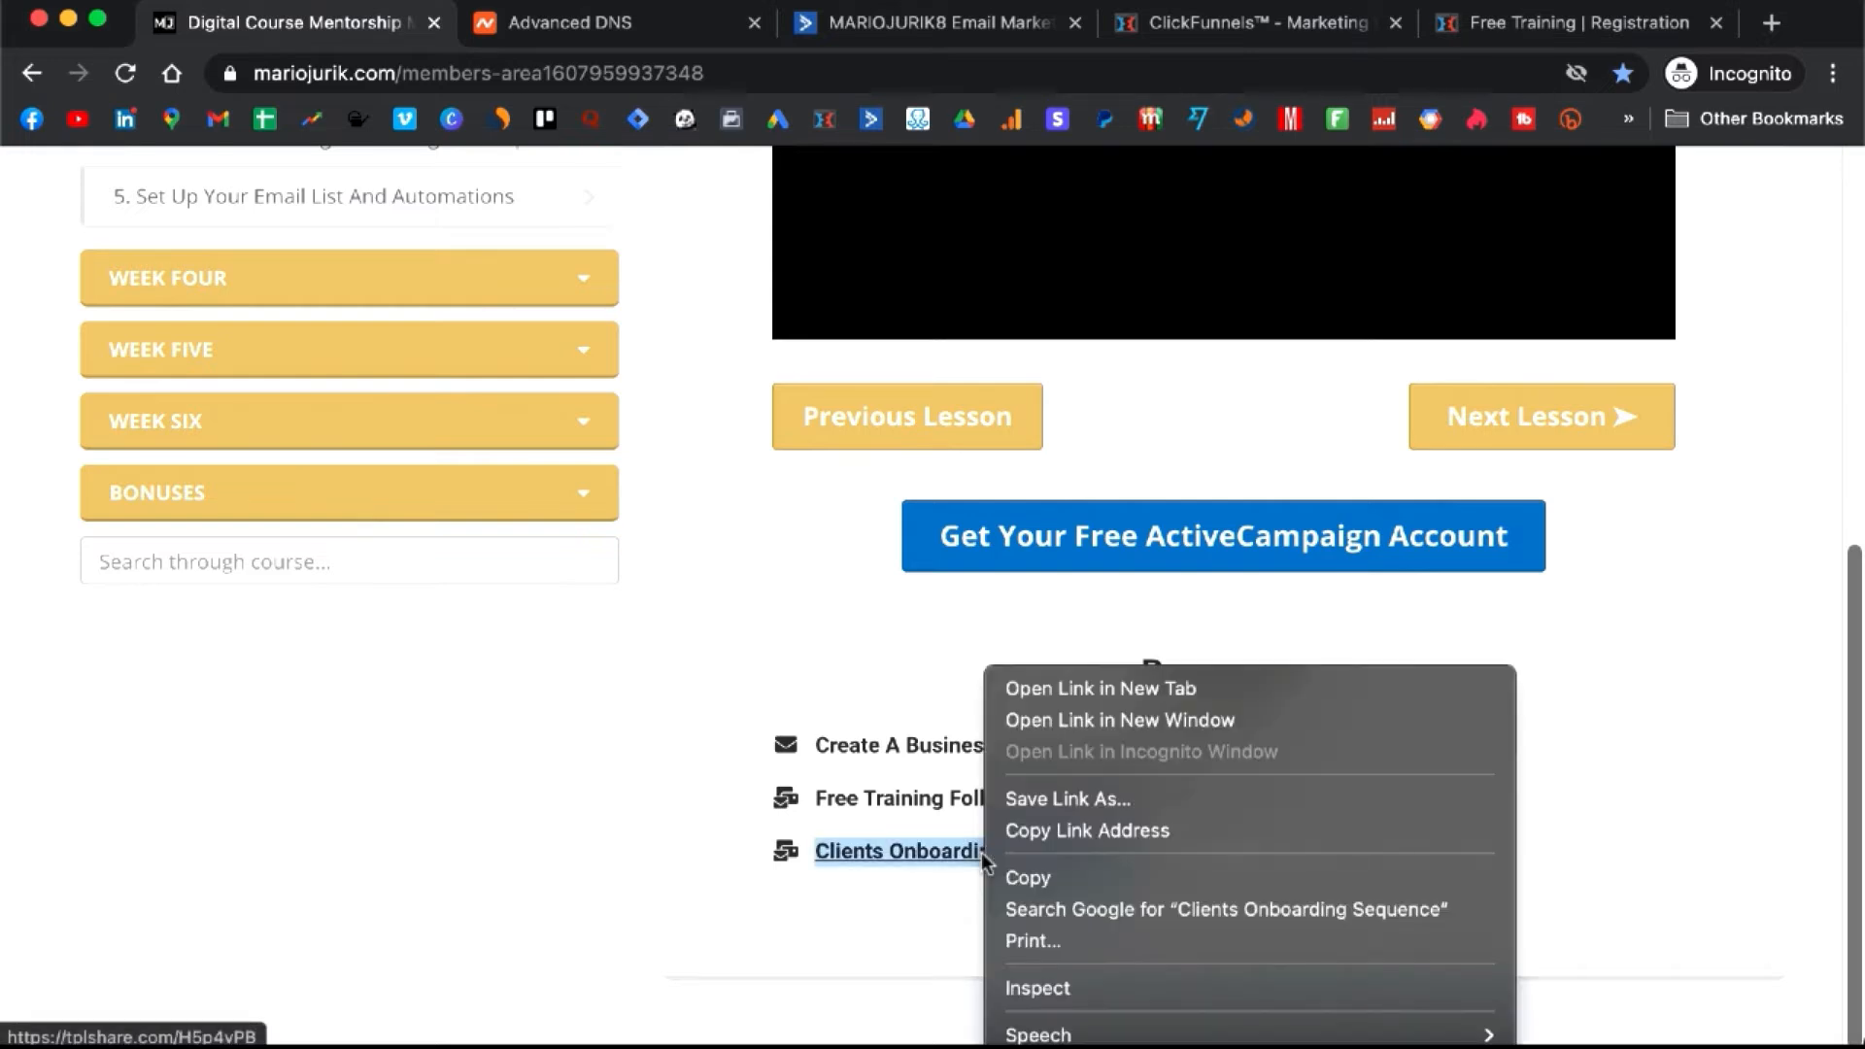
pyautogui.click(1081, 832)
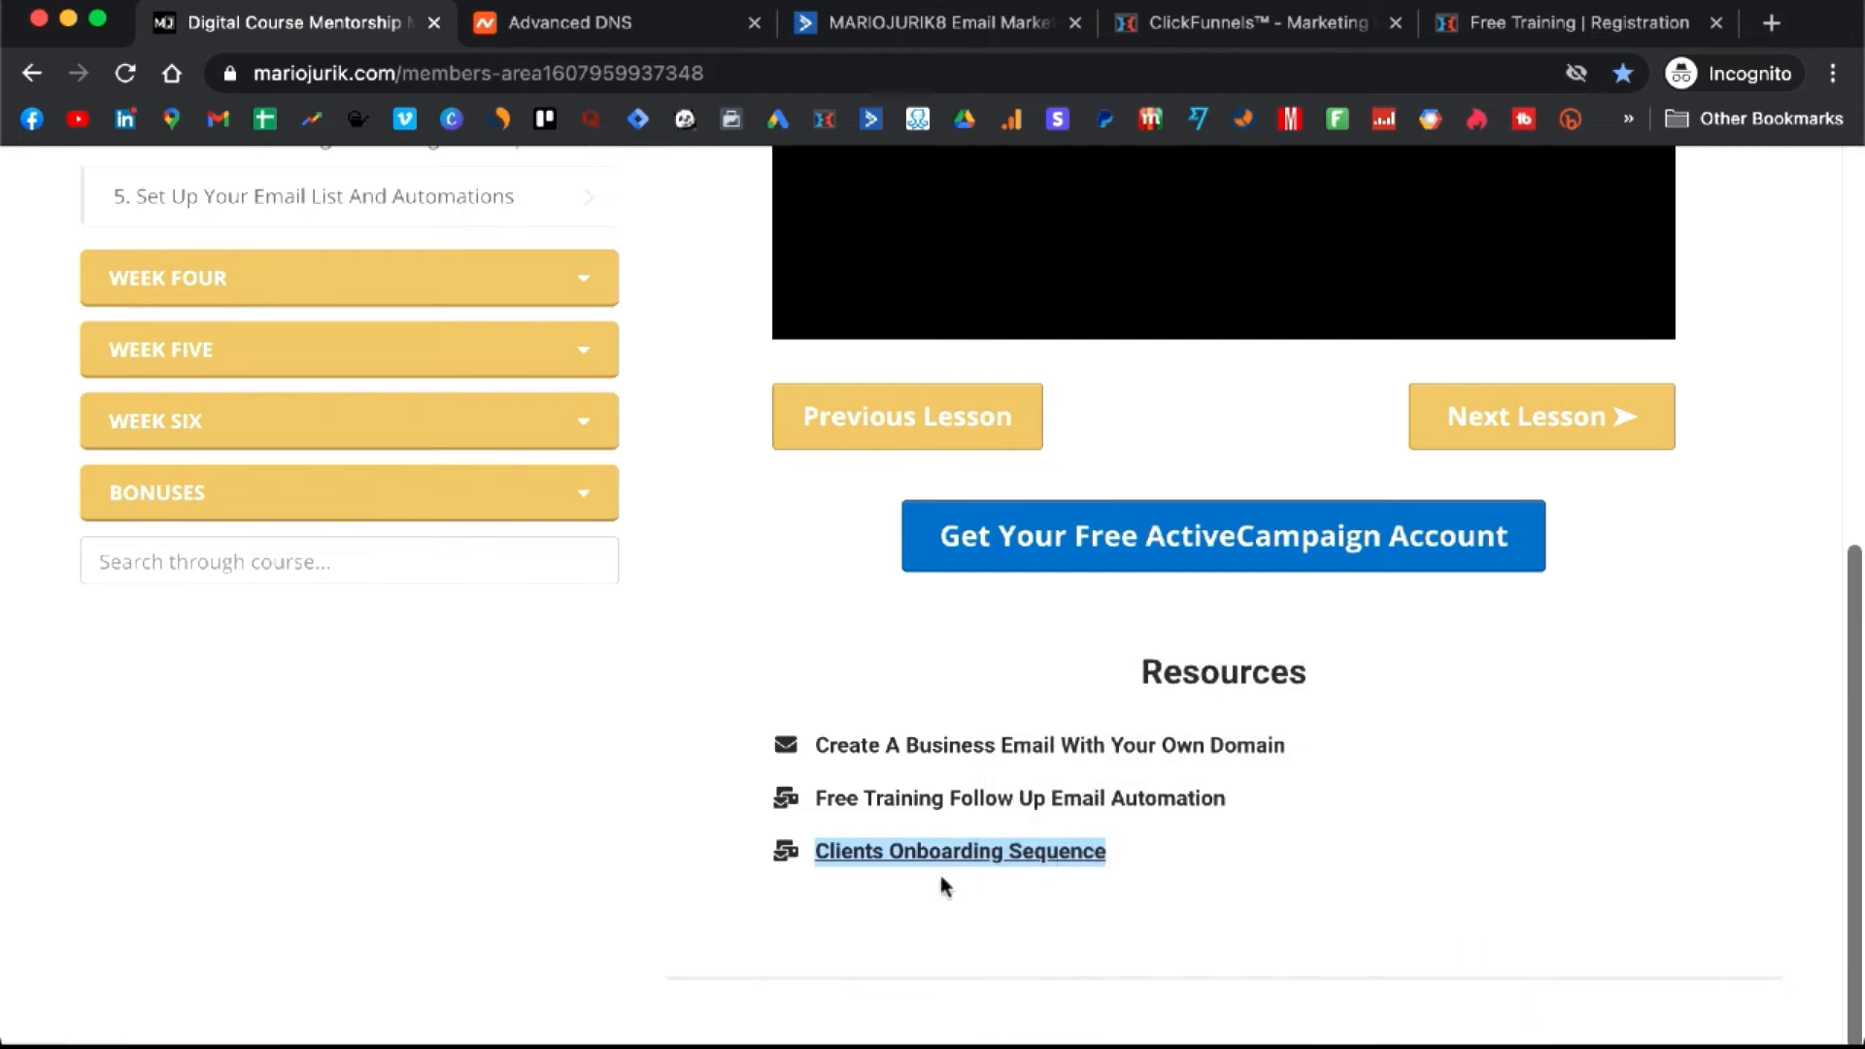
pyautogui.click(958, 886)
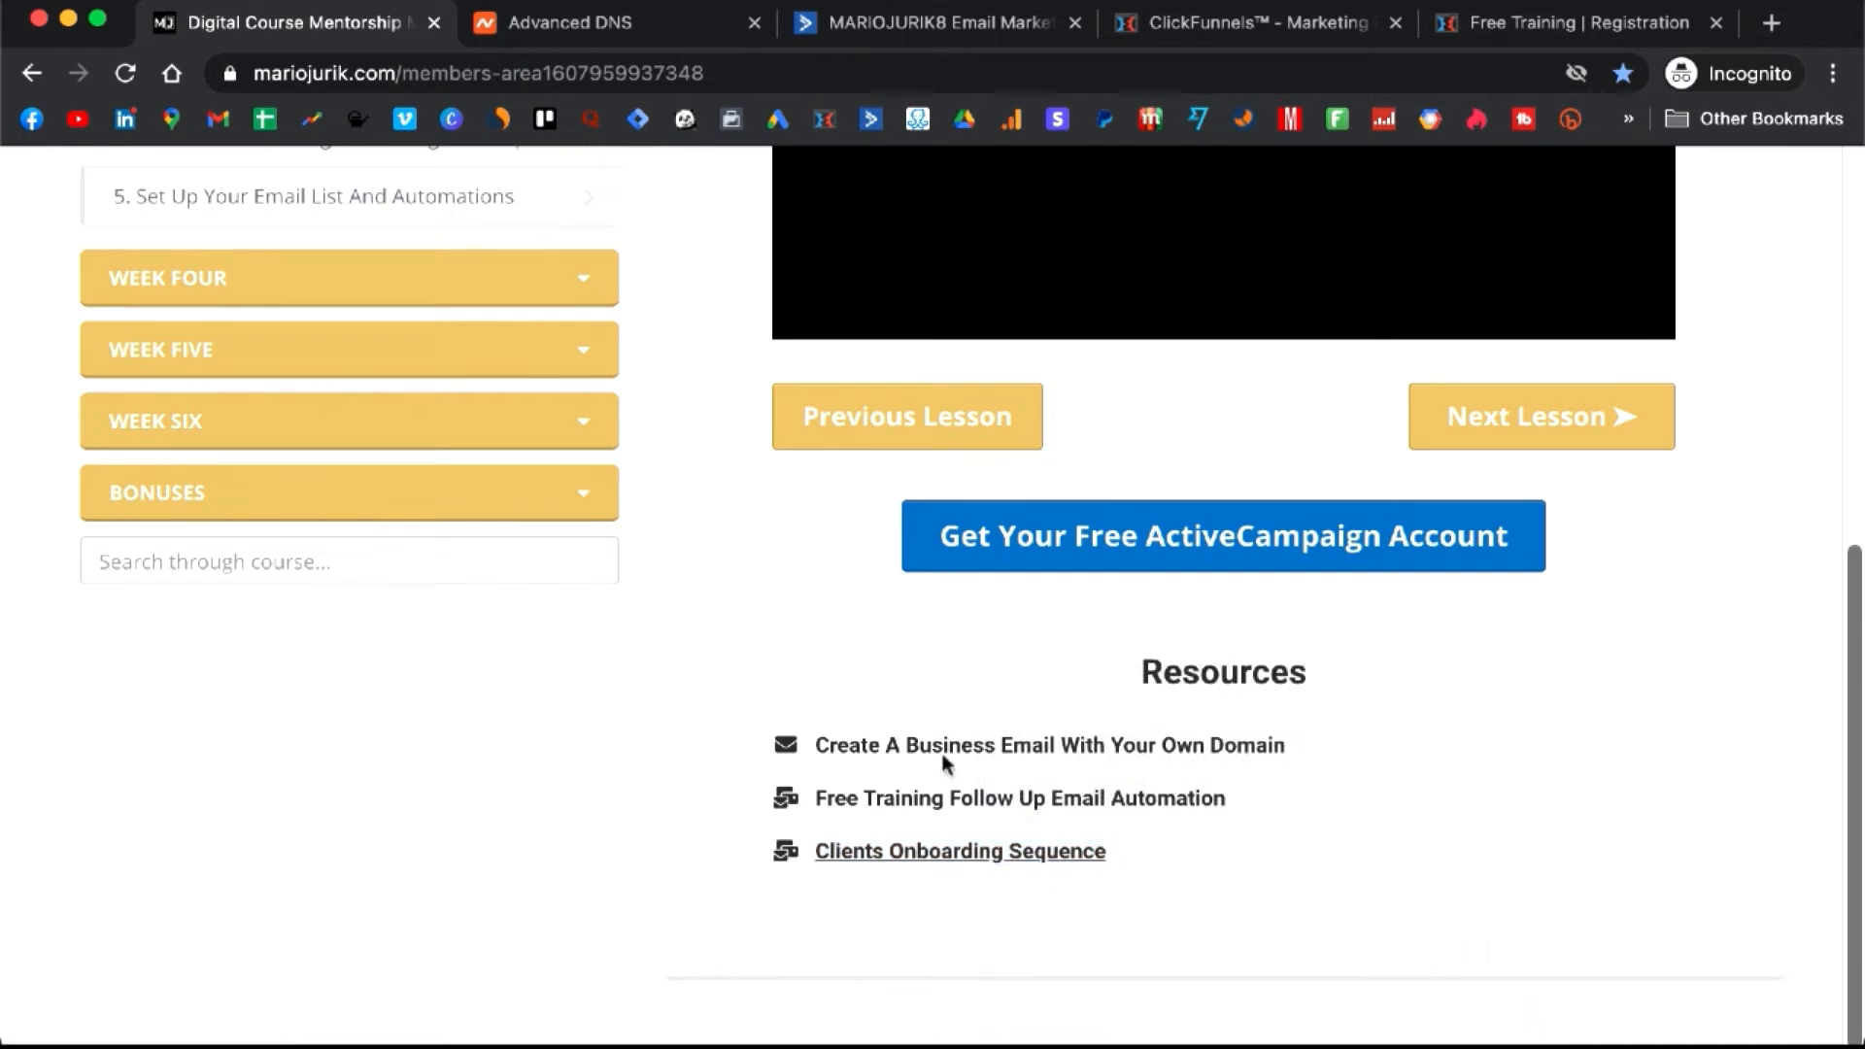
pyautogui.click(901, 18)
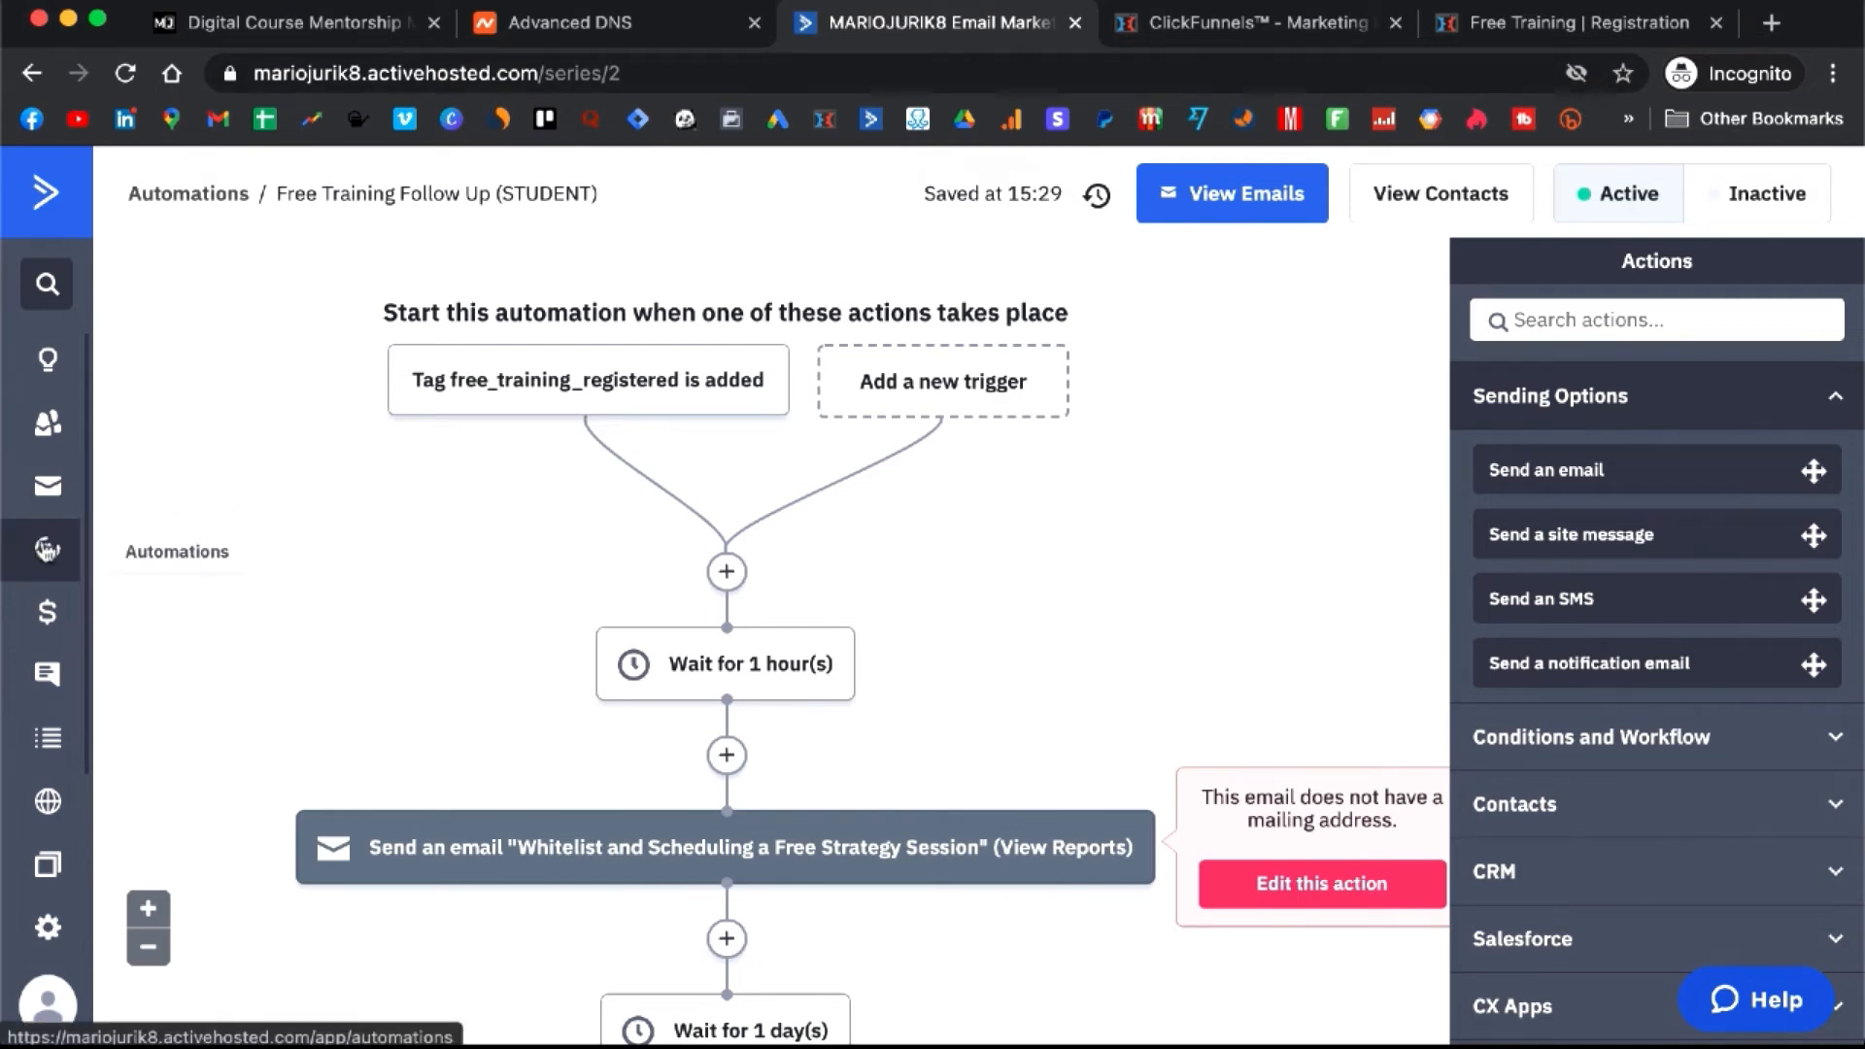
# - Create a new automation by importing the pasted Clients Onboarding Sequence share link
pyautogui.click(46, 549)
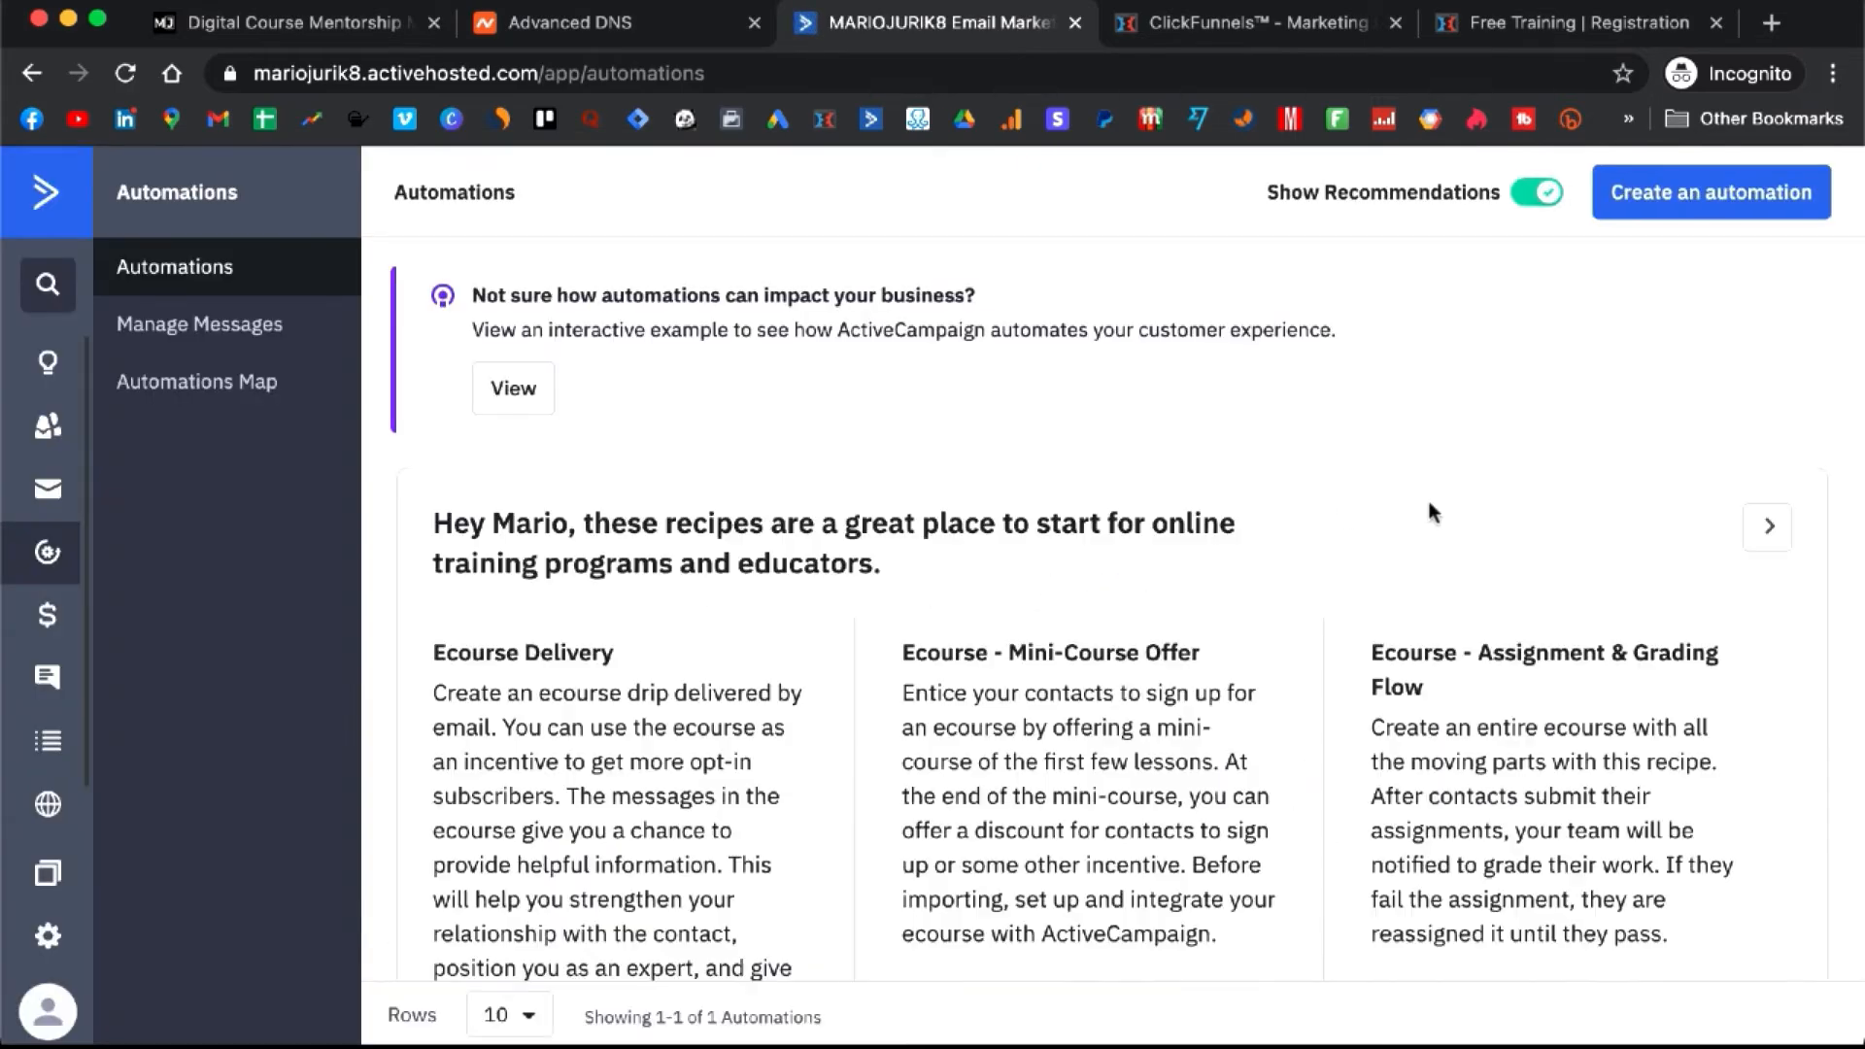
pyautogui.click(1669, 213)
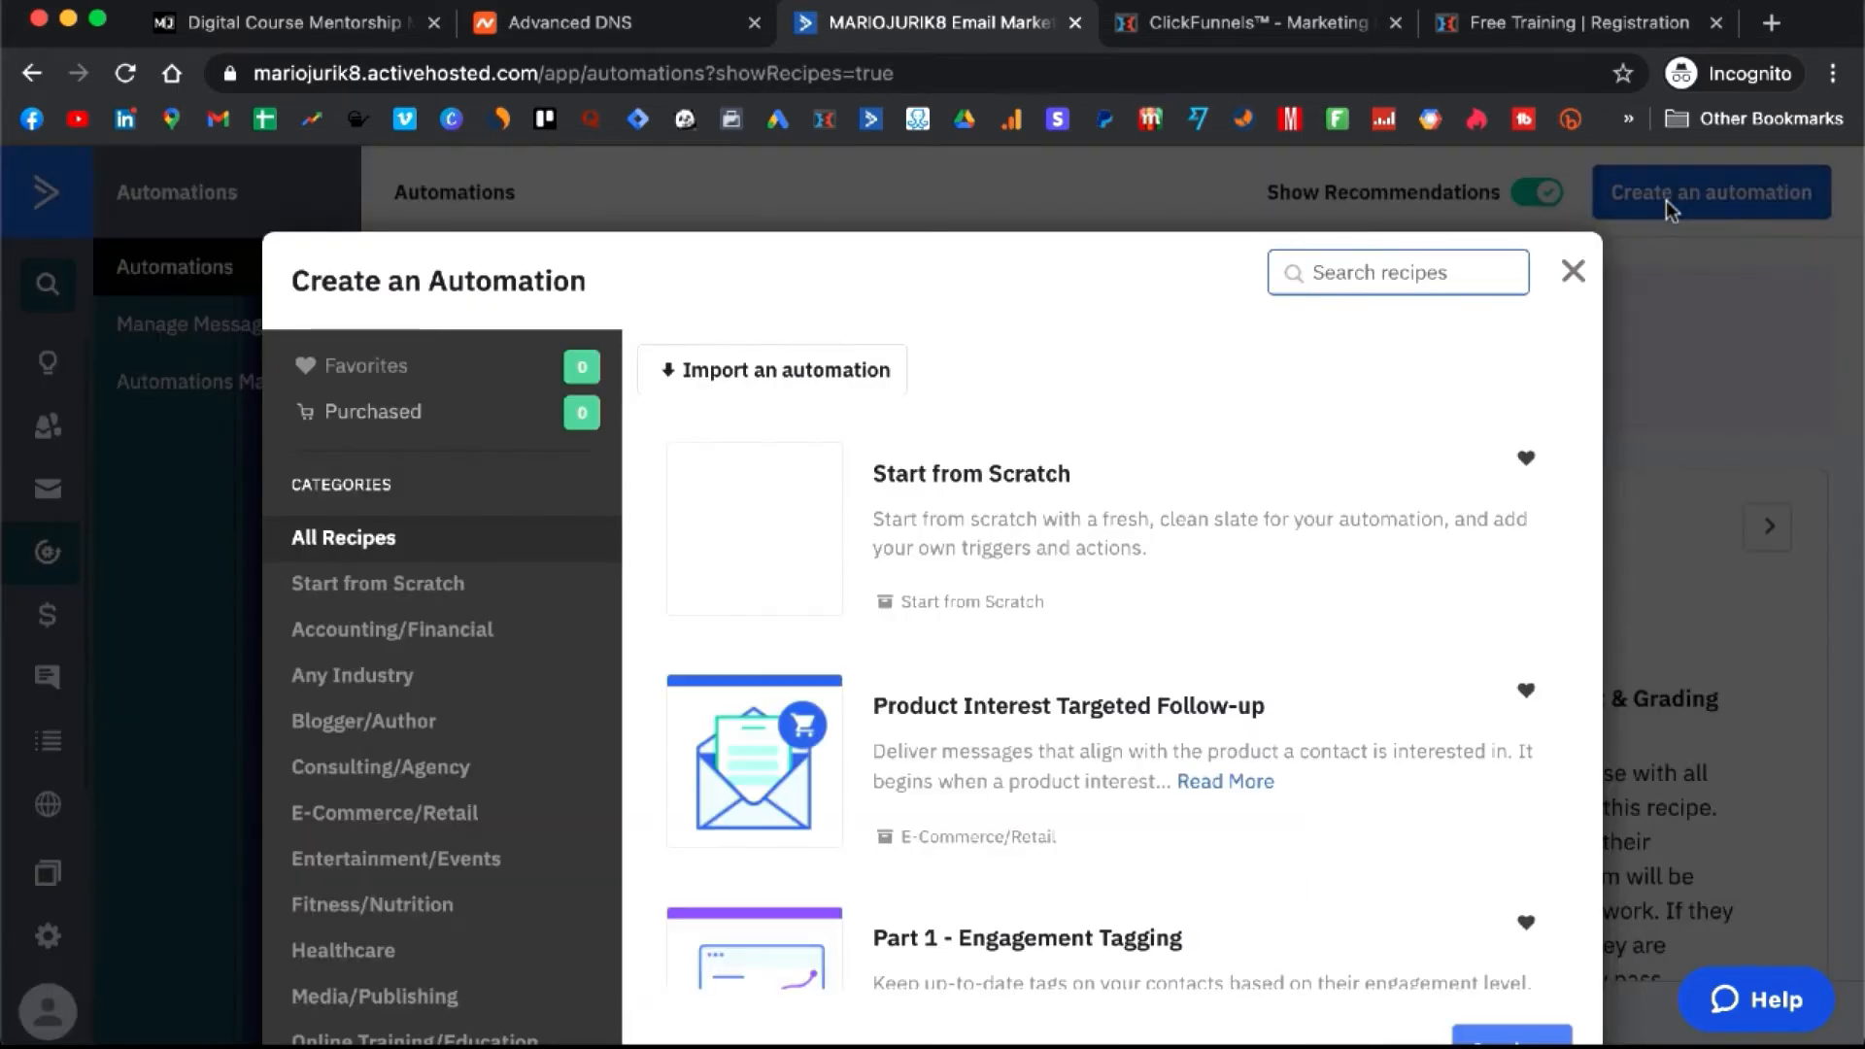
pyautogui.click(785, 378)
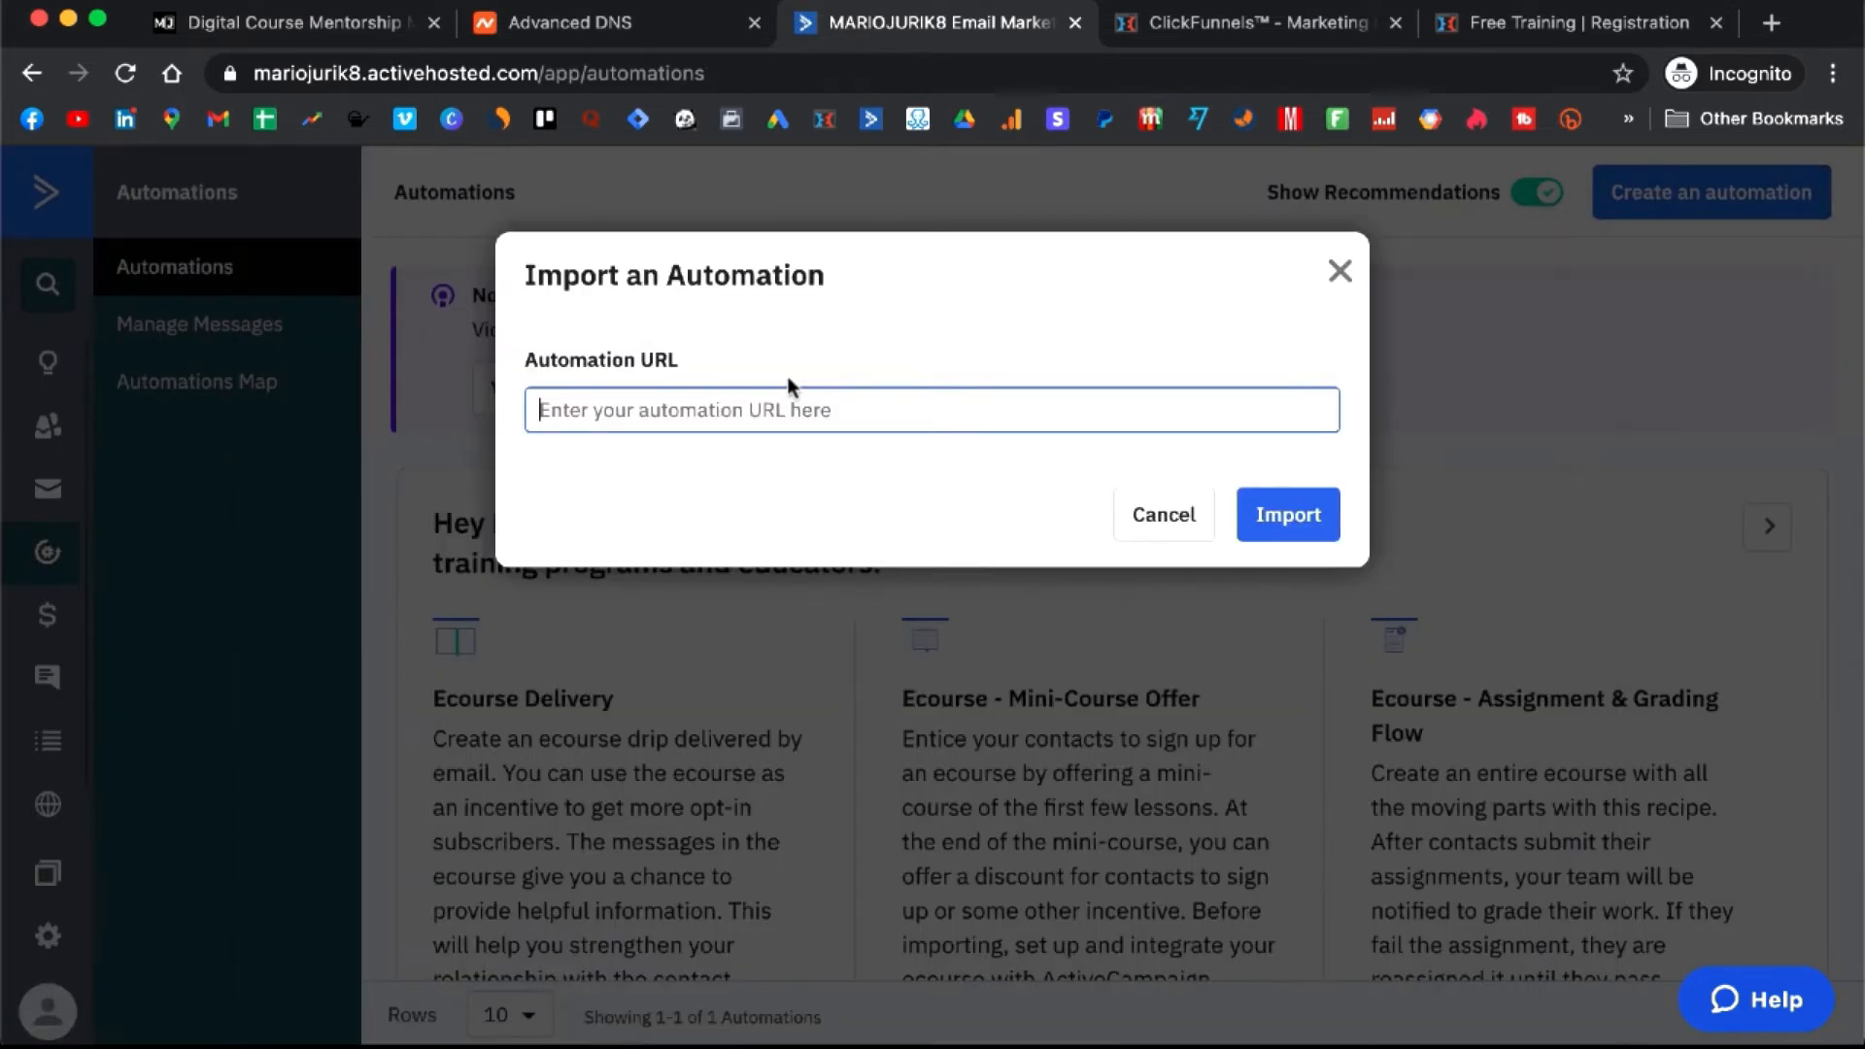
pyautogui.press('super+v')
pyautogui.click(1329, 513)
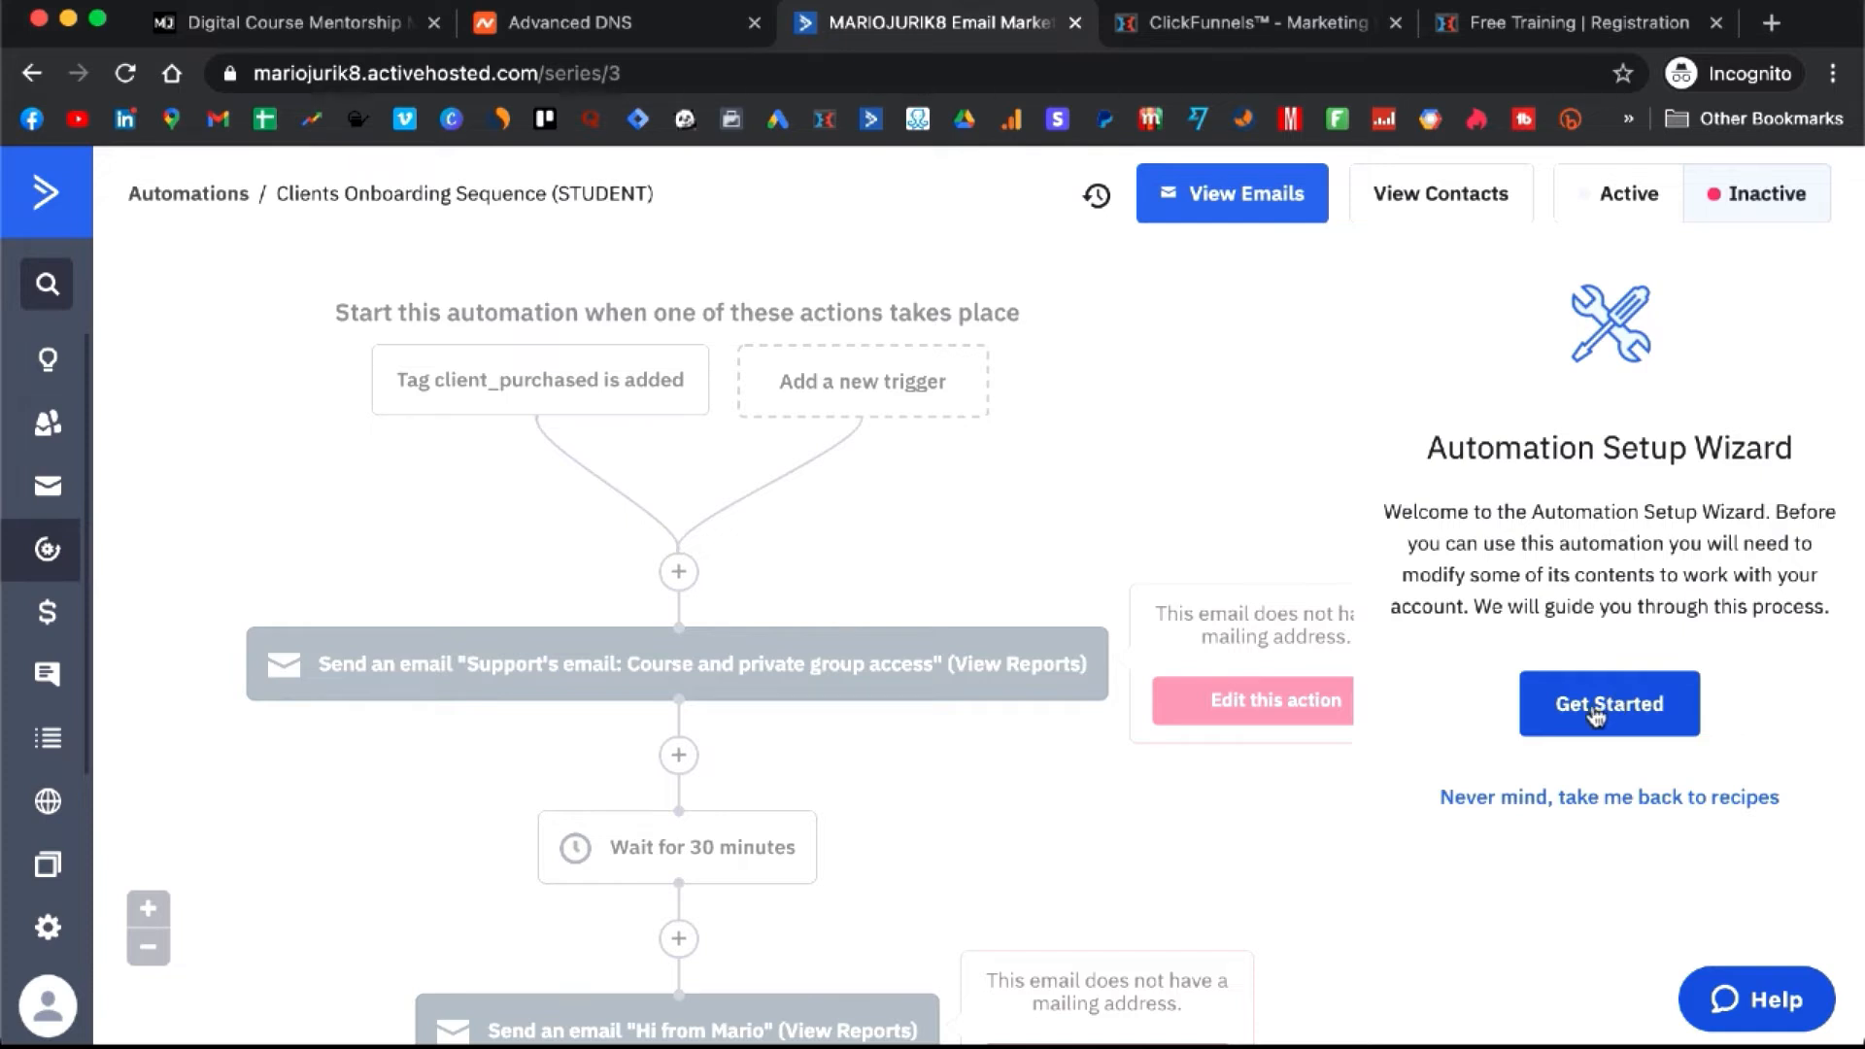
# - In the setup wizard, replace both emails' From address with the business sender address
pyautogui.click(1600, 705)
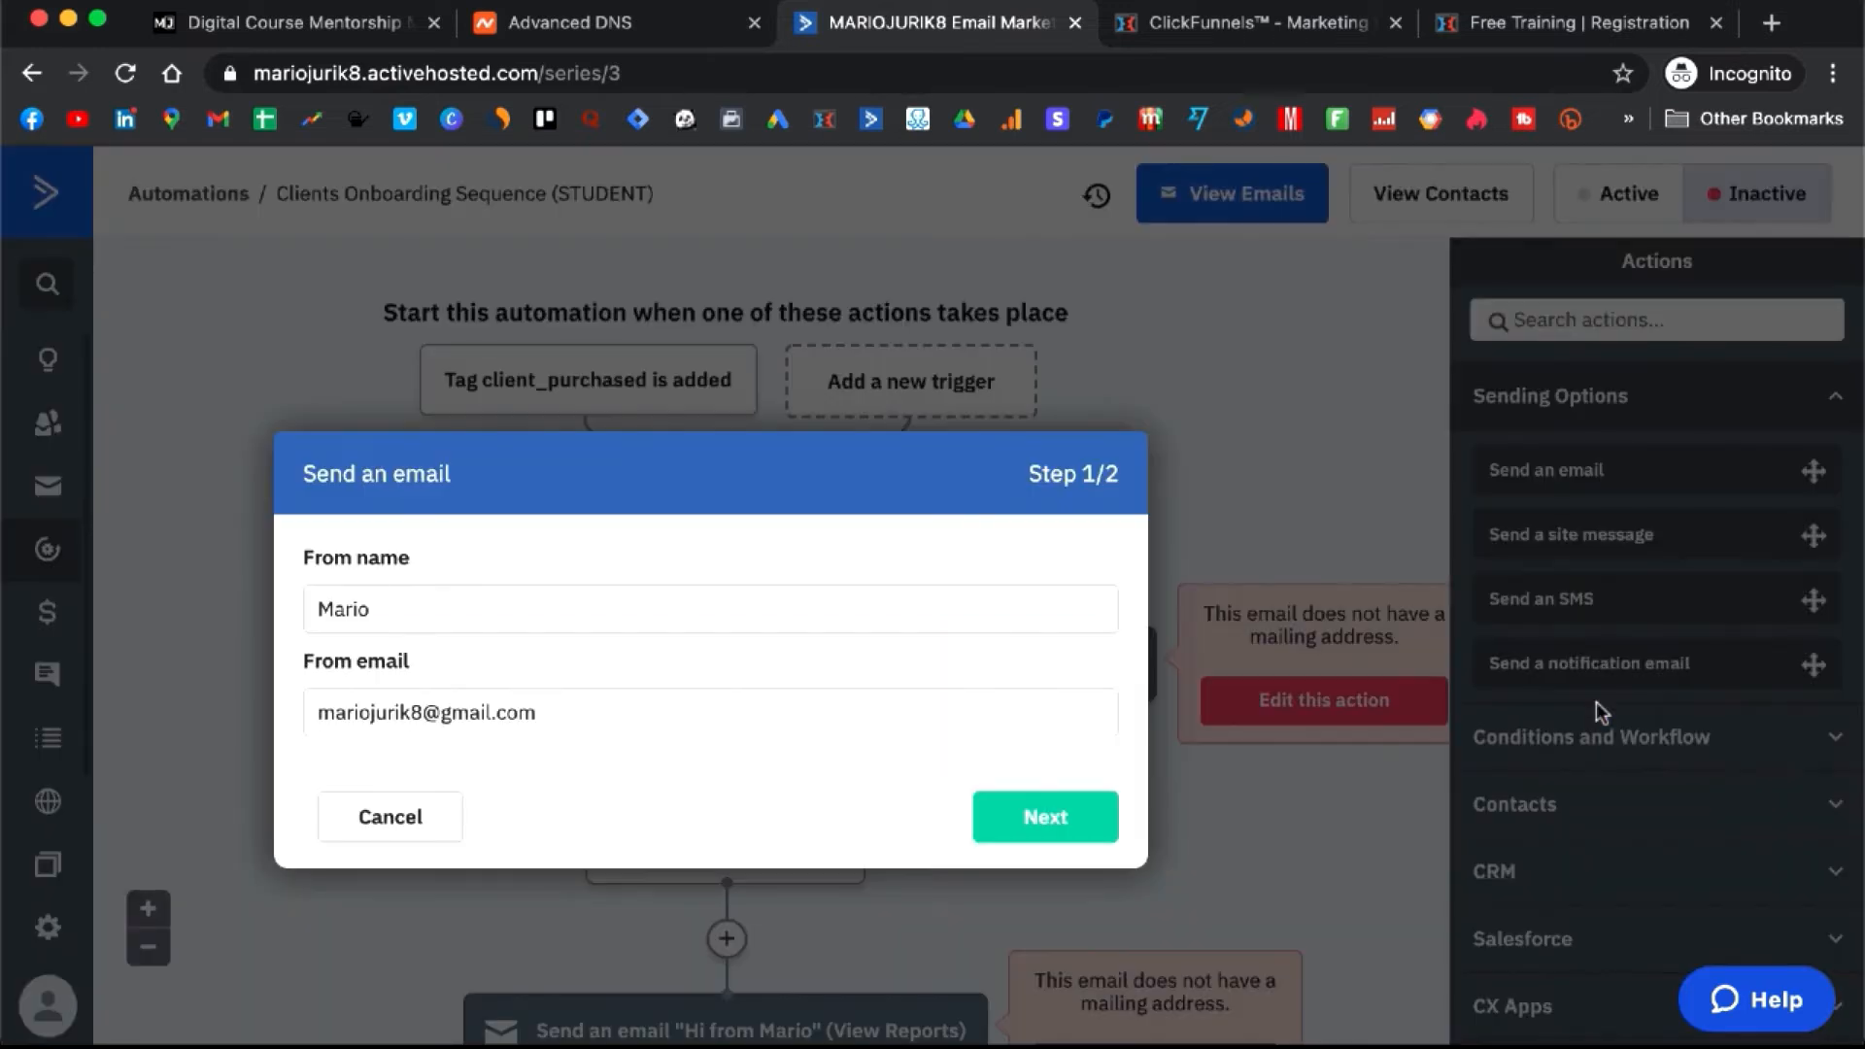
pyautogui.click(611, 727)
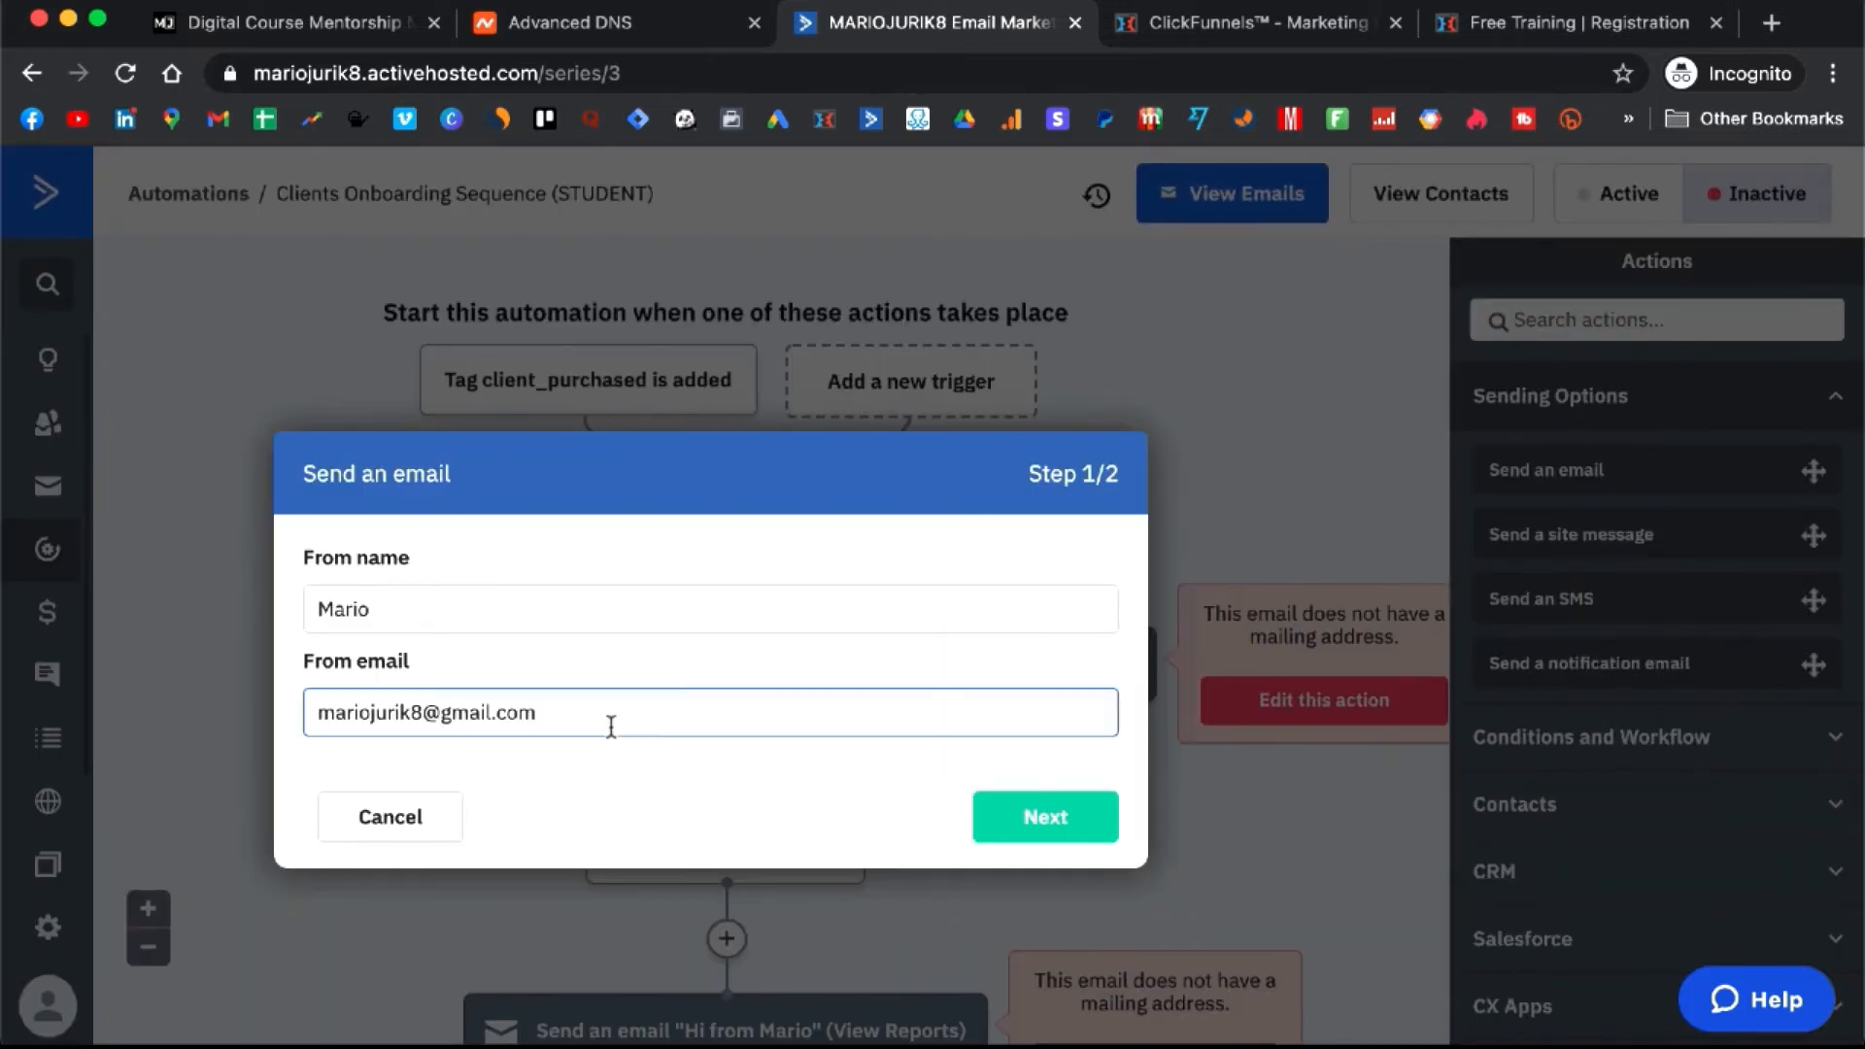
pyautogui.press('super+a')
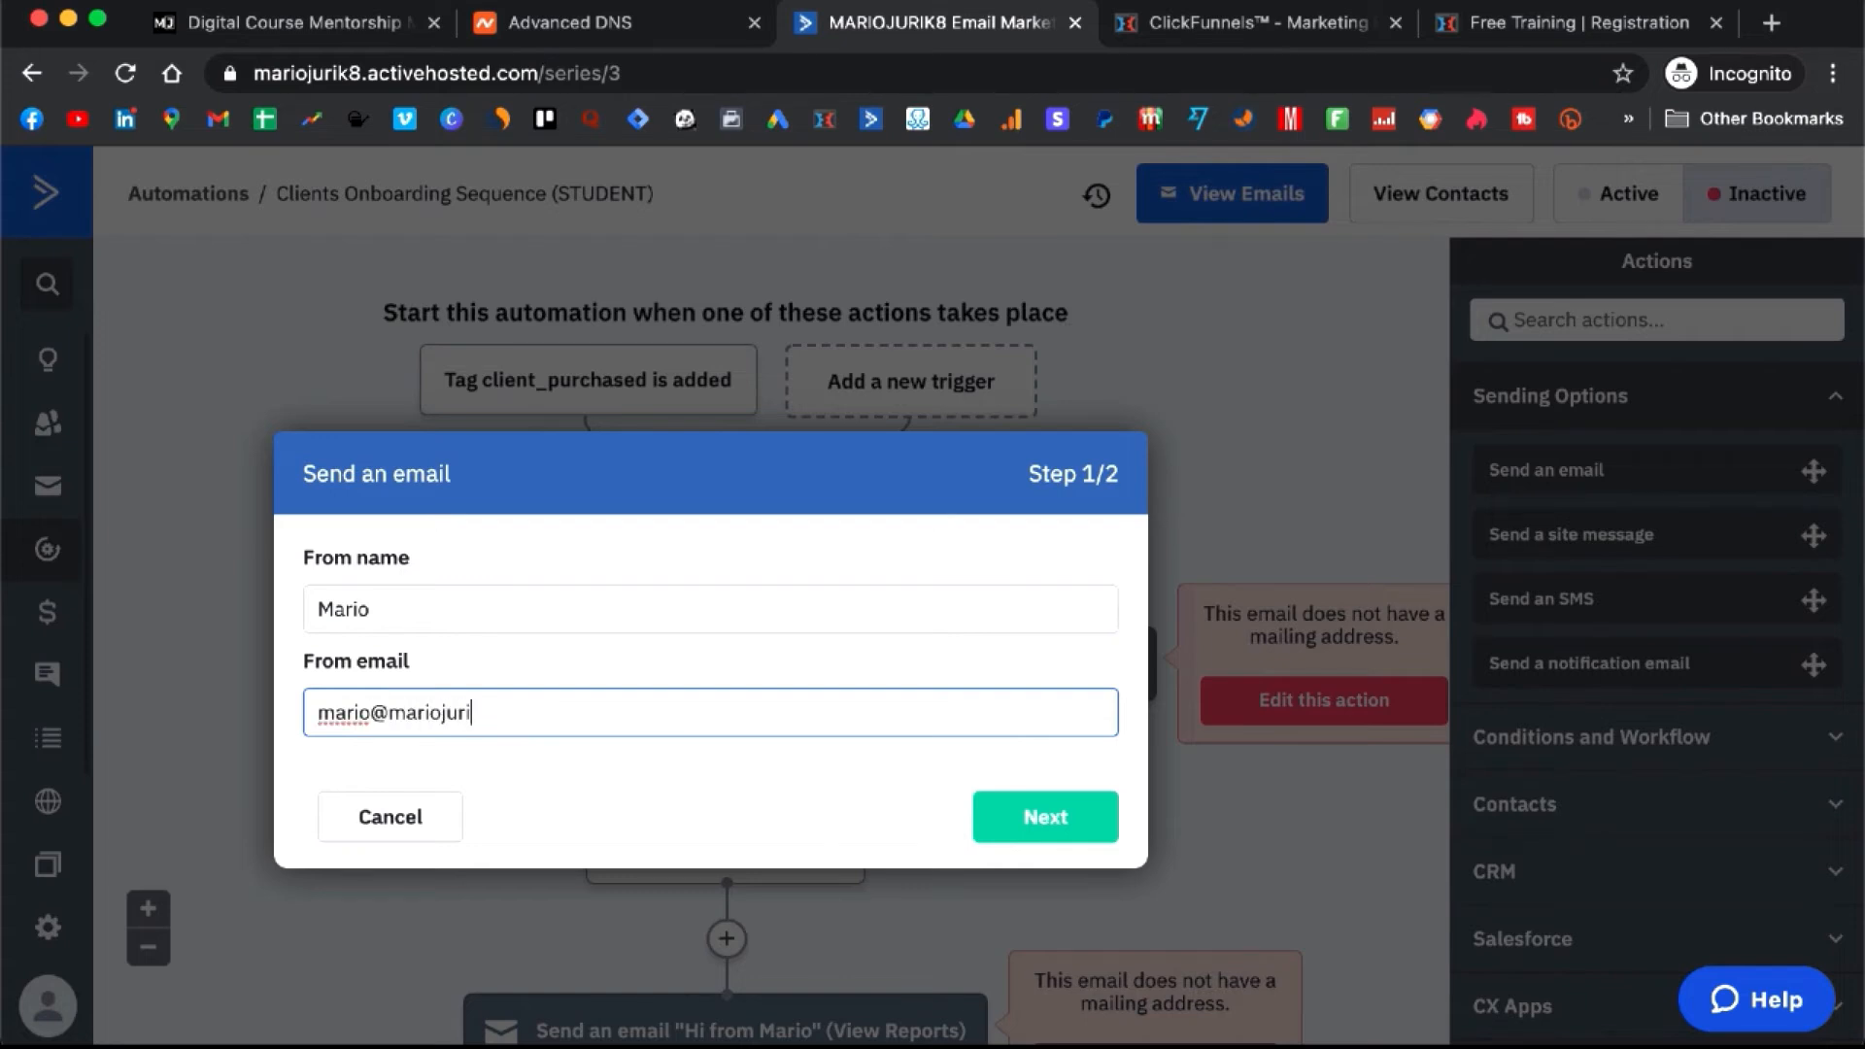
pyautogui.press('super+a')
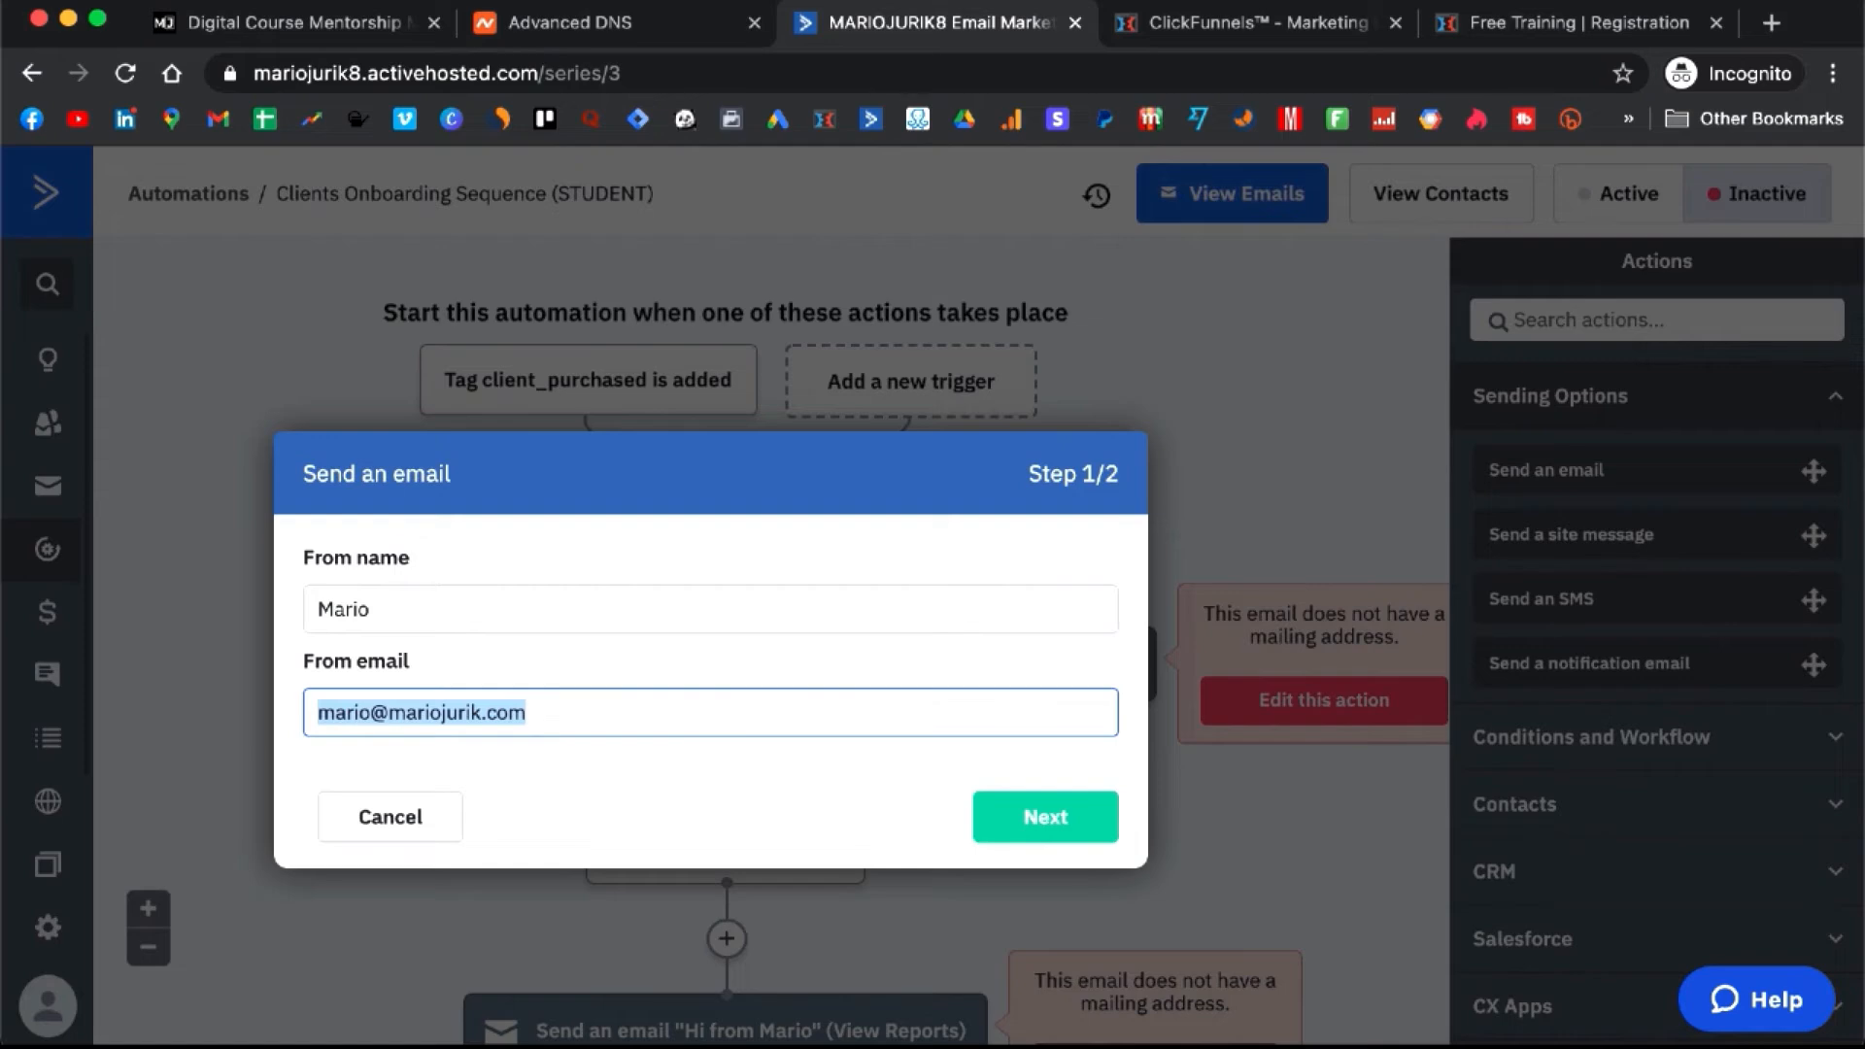
pyautogui.click(1021, 812)
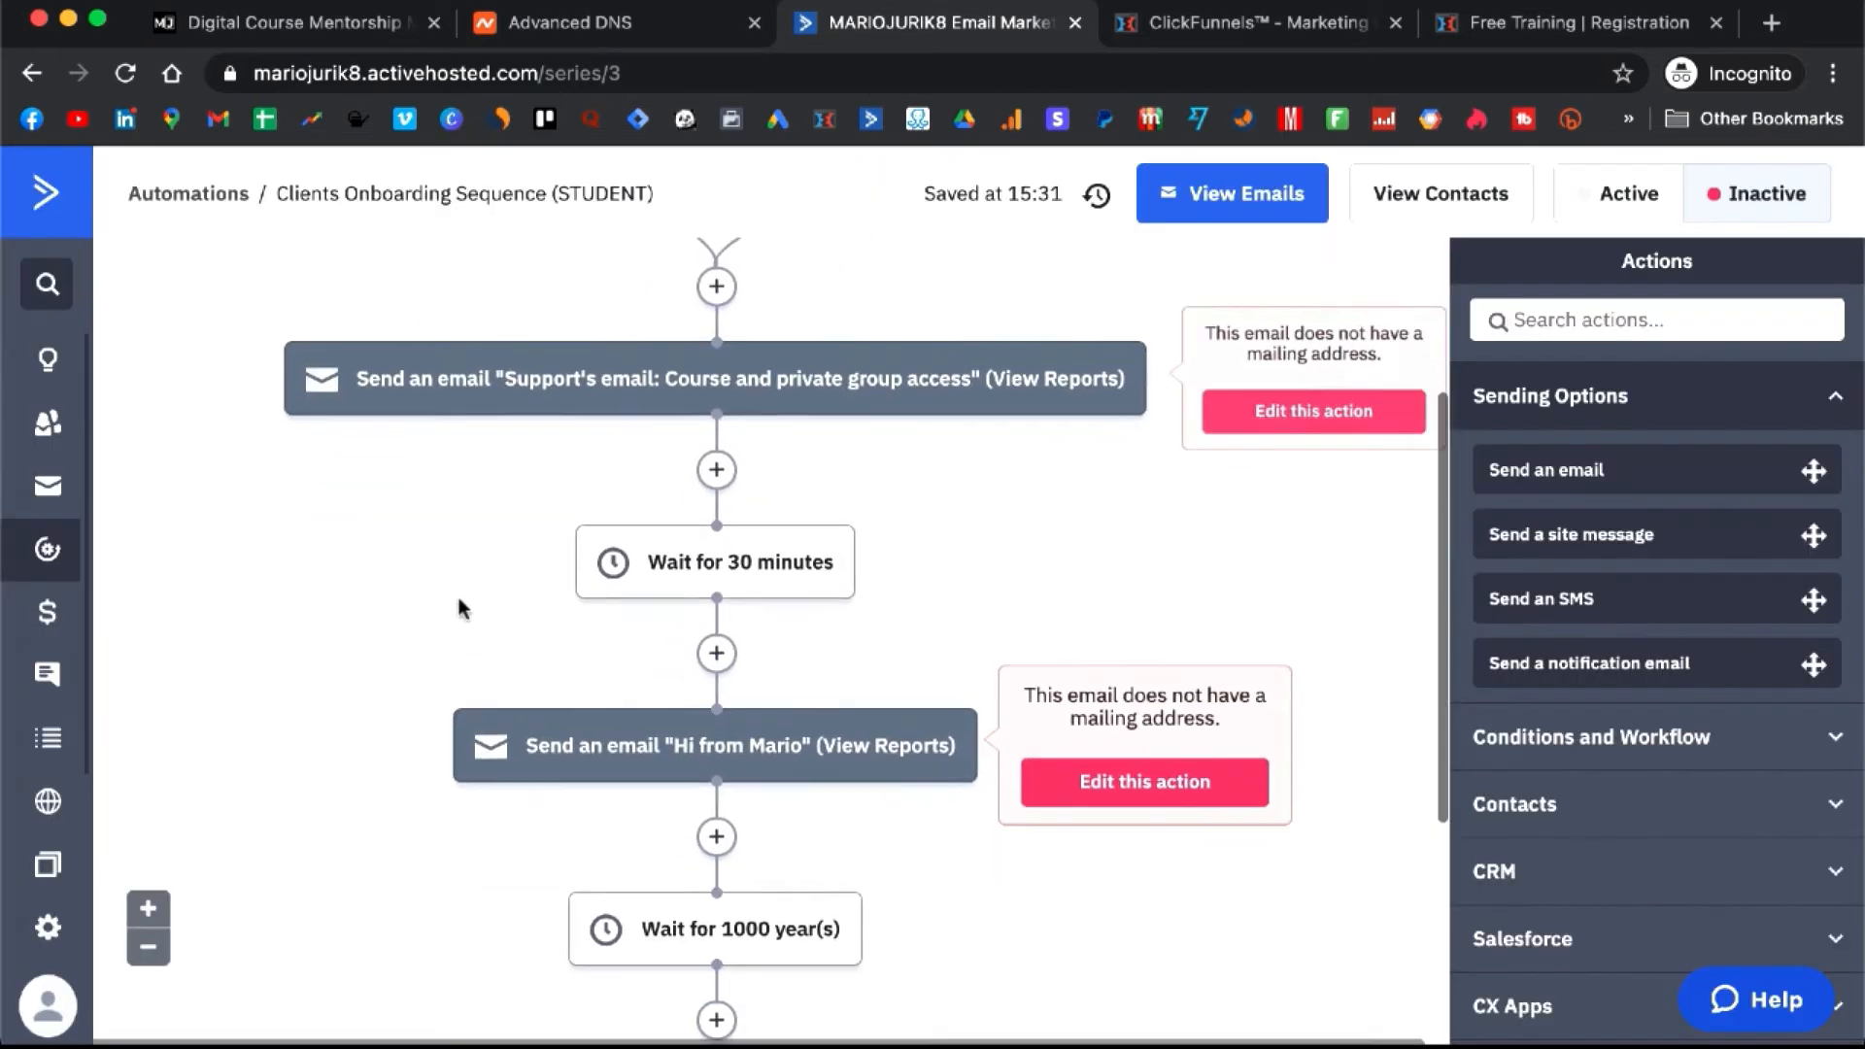
pyautogui.scroll(-3, 461, 610)
pyautogui.click(713, 503)
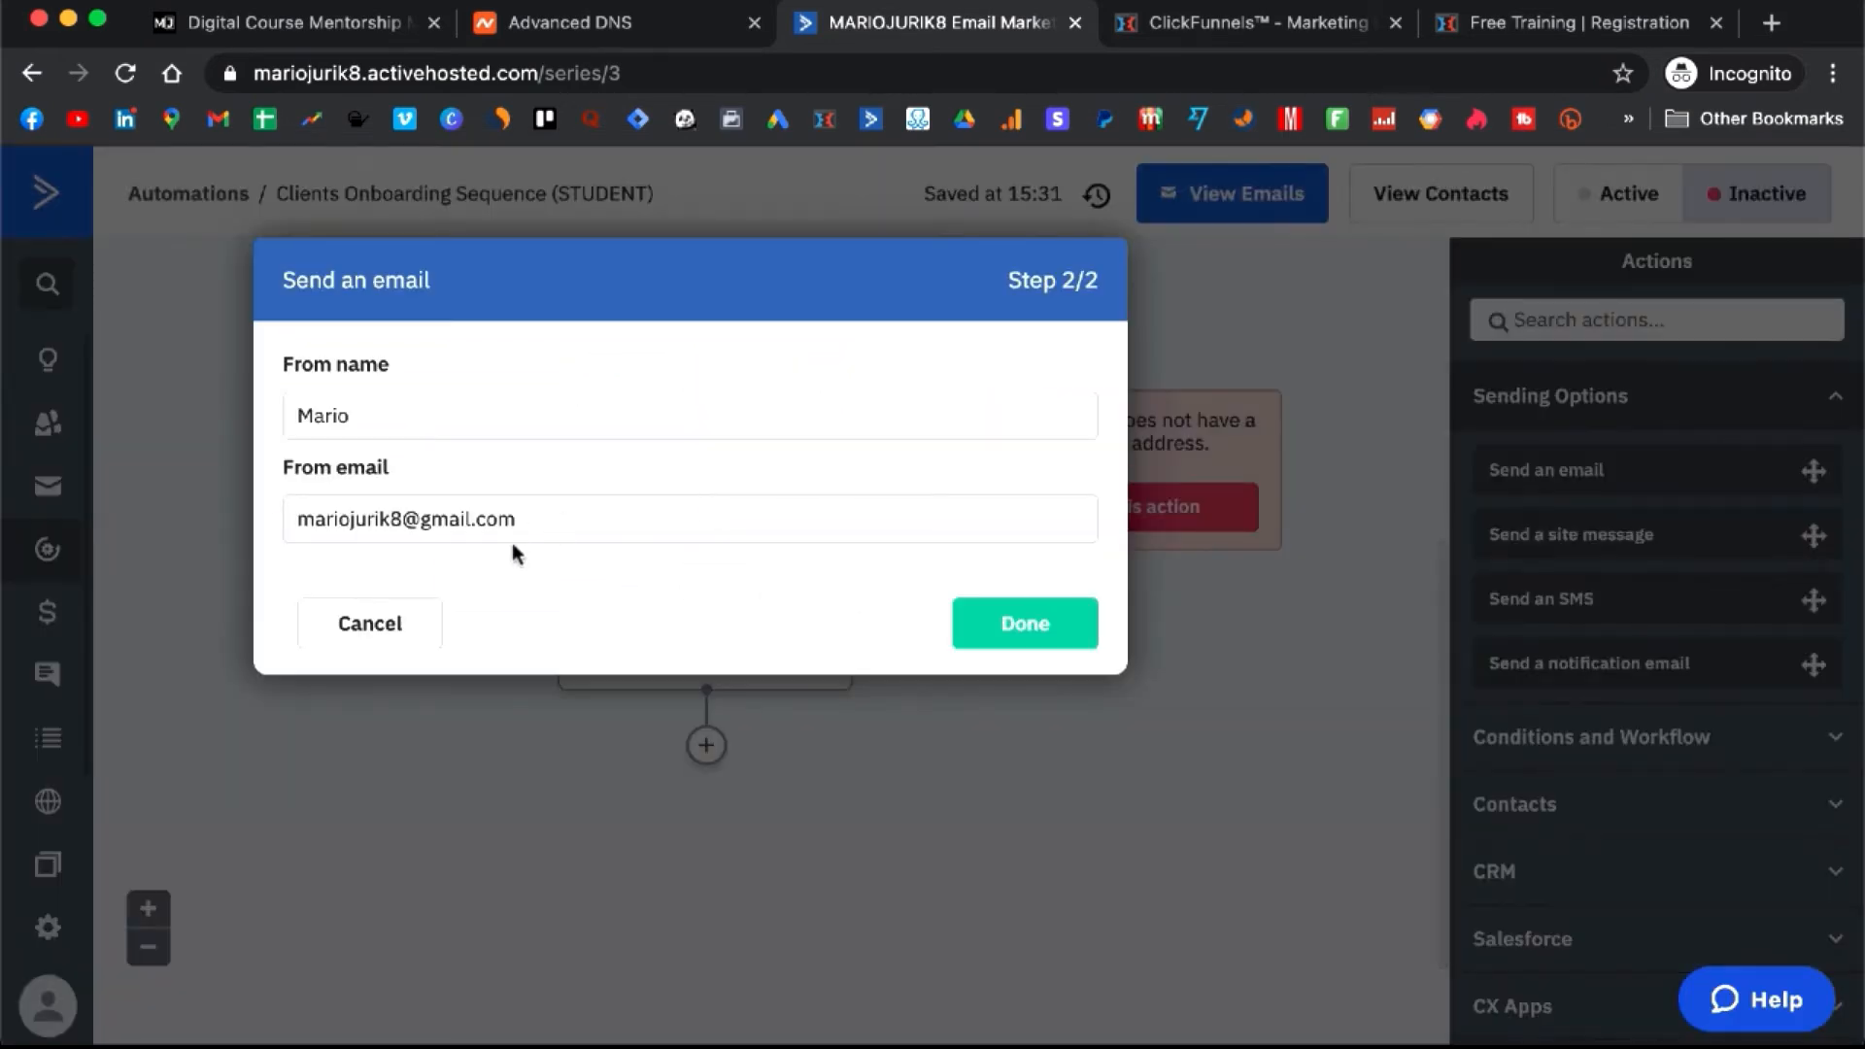
pyautogui.click(586, 522)
pyautogui.press('super+a')
pyautogui.press('super+v')
pyautogui.click(1029, 628)
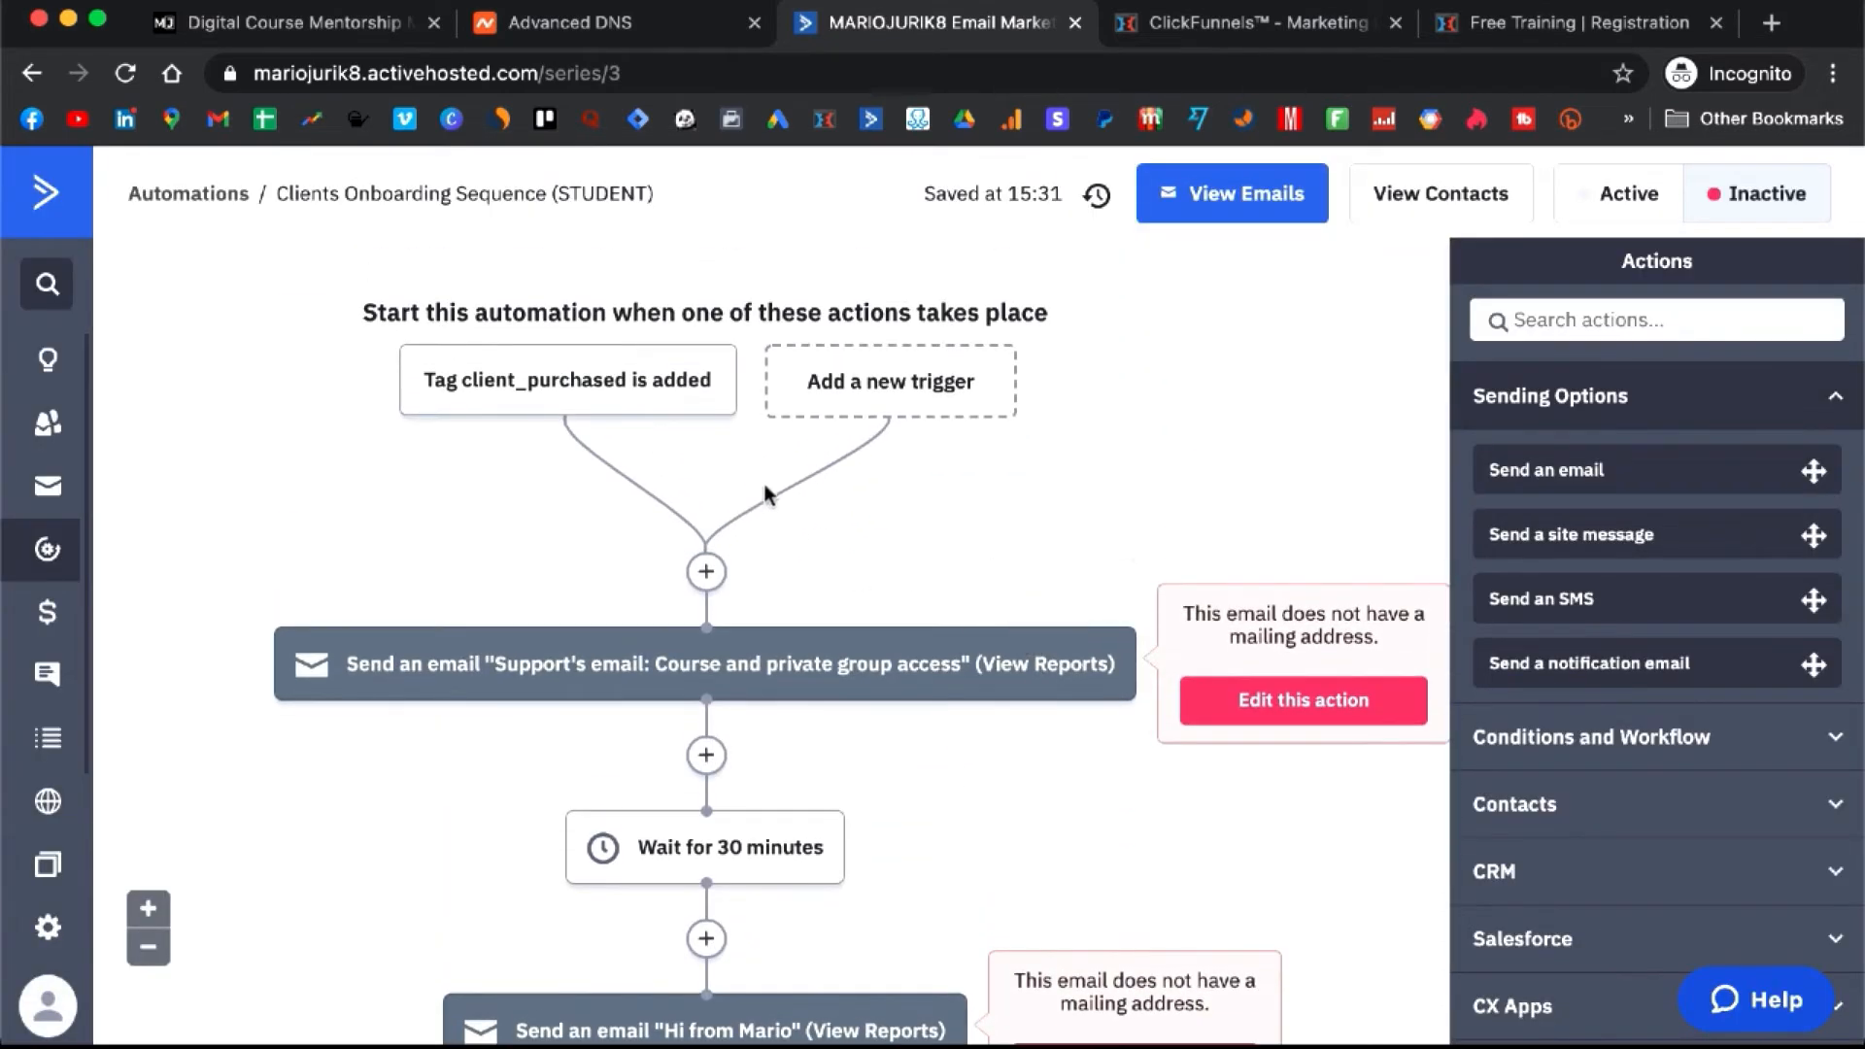
# - Check the client_purchased tag start trigger and save it to run once
pyautogui.moveTo(625, 383)
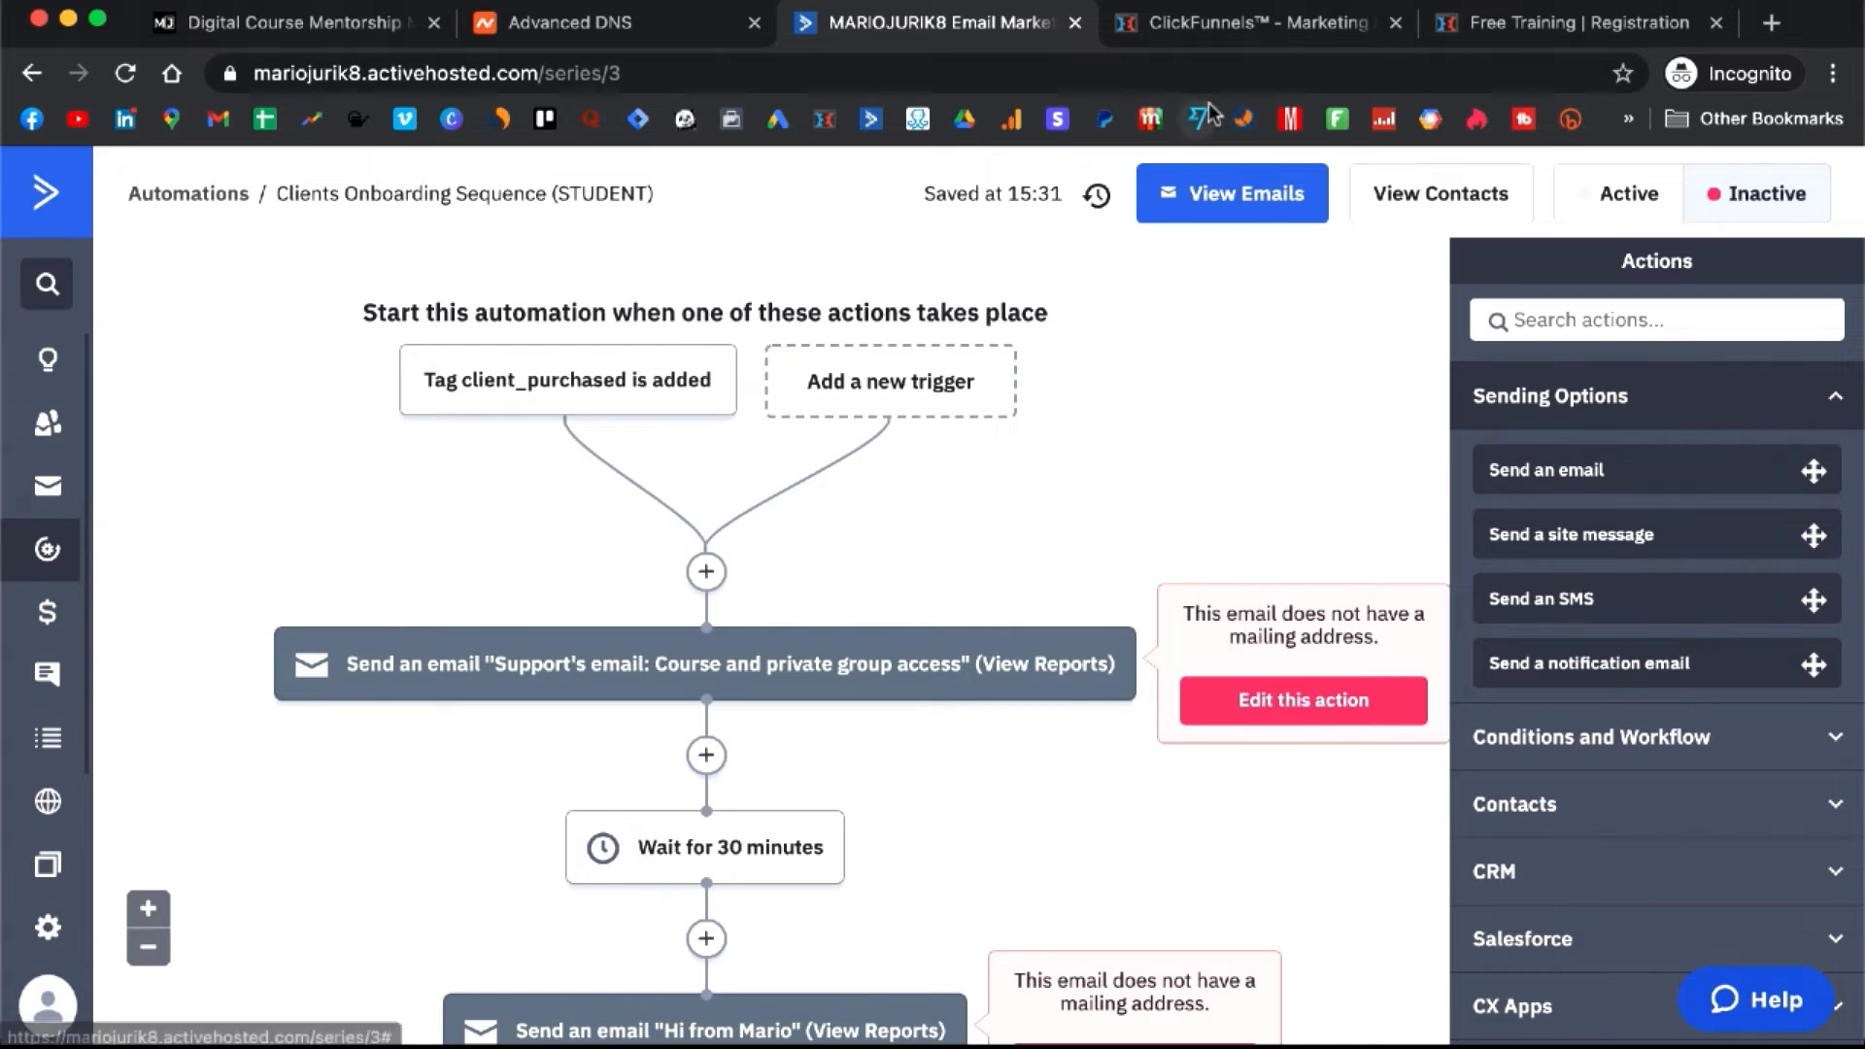
pyautogui.moveTo(558, 398)
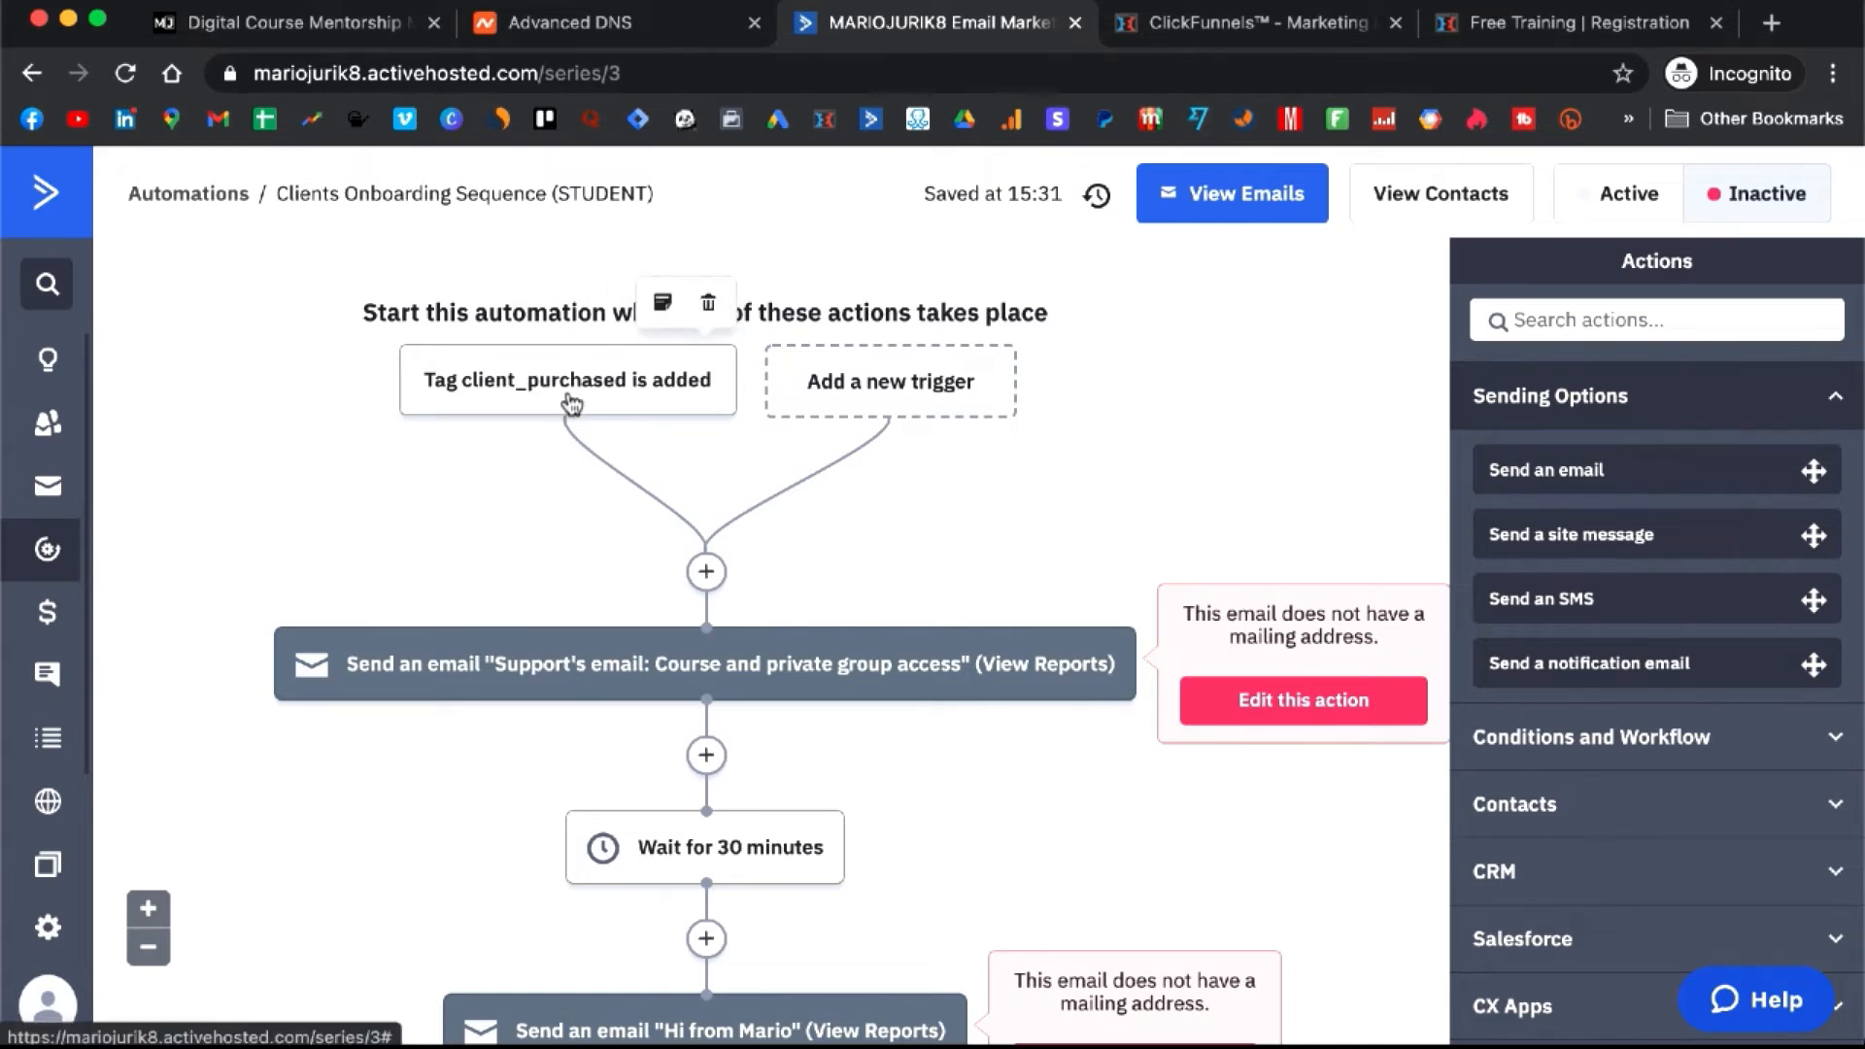
pyautogui.click(561, 390)
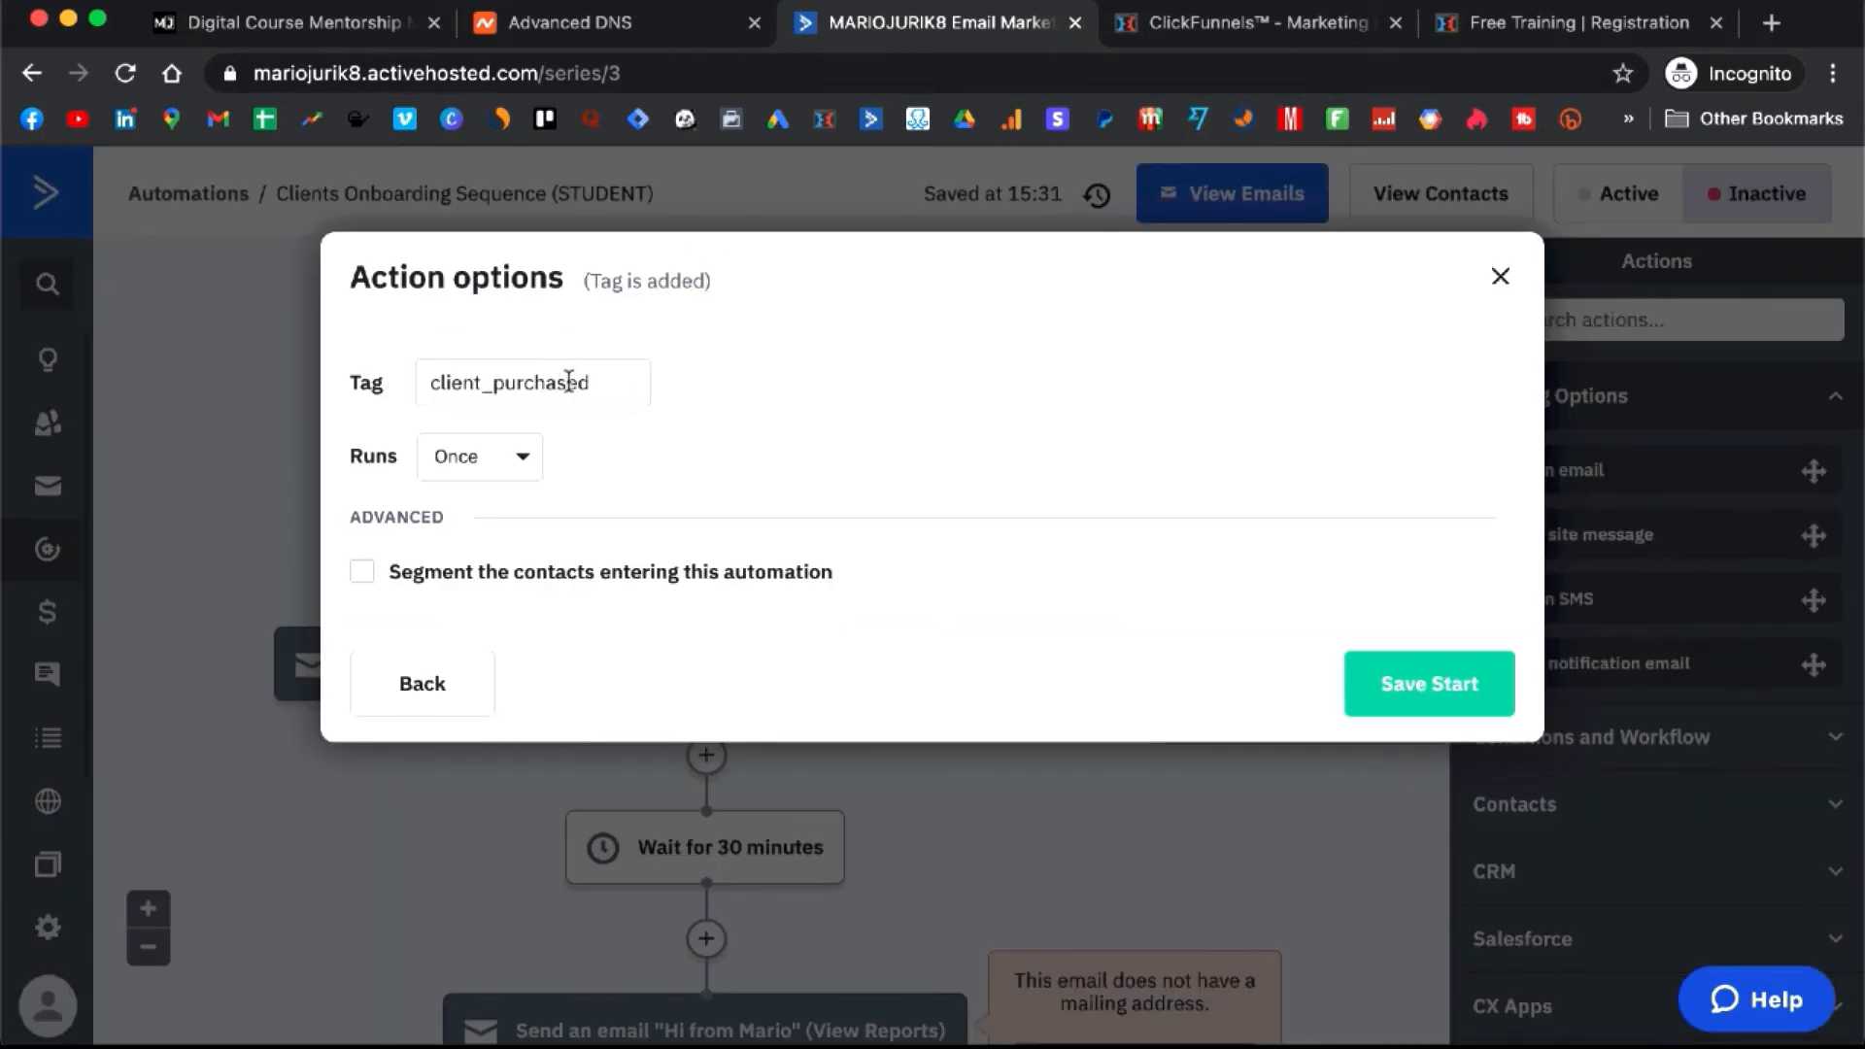
pyautogui.doubleClick(606, 382)
pyautogui.press('super+c')
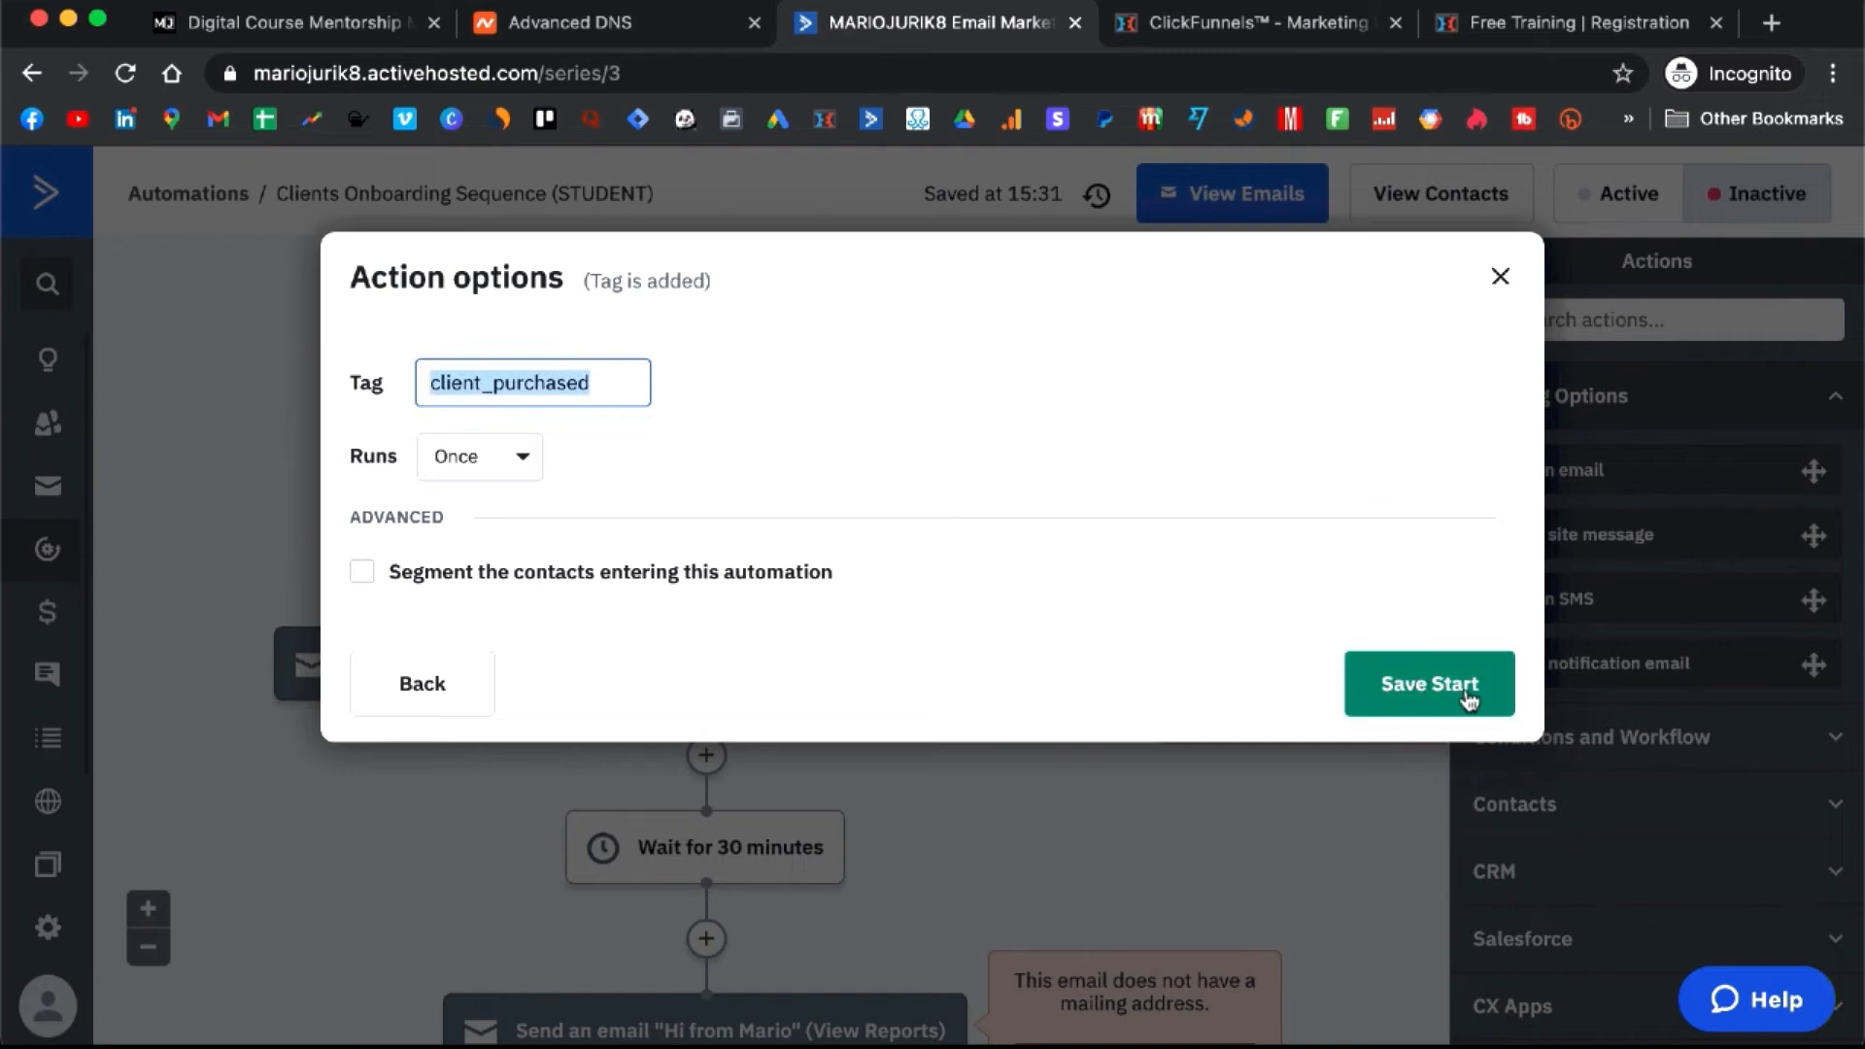
pyautogui.click(1424, 680)
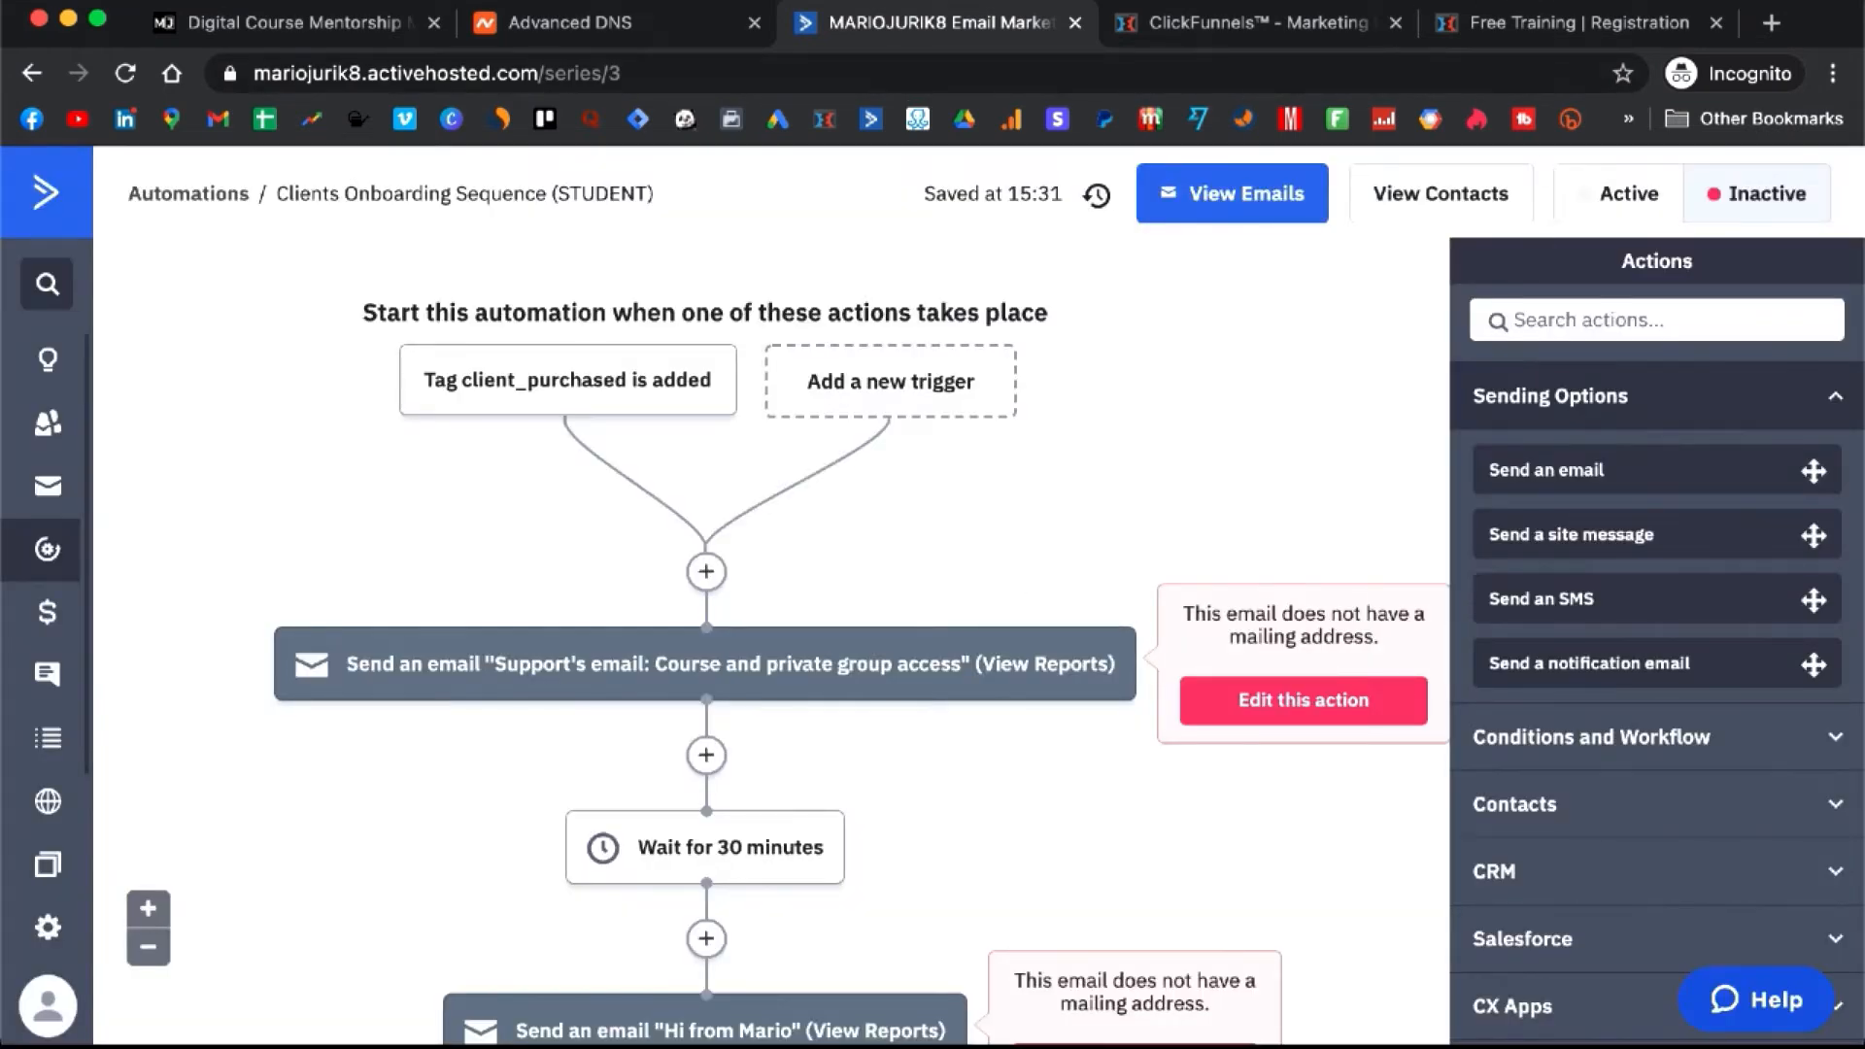
pyautogui.click(1266, 29)
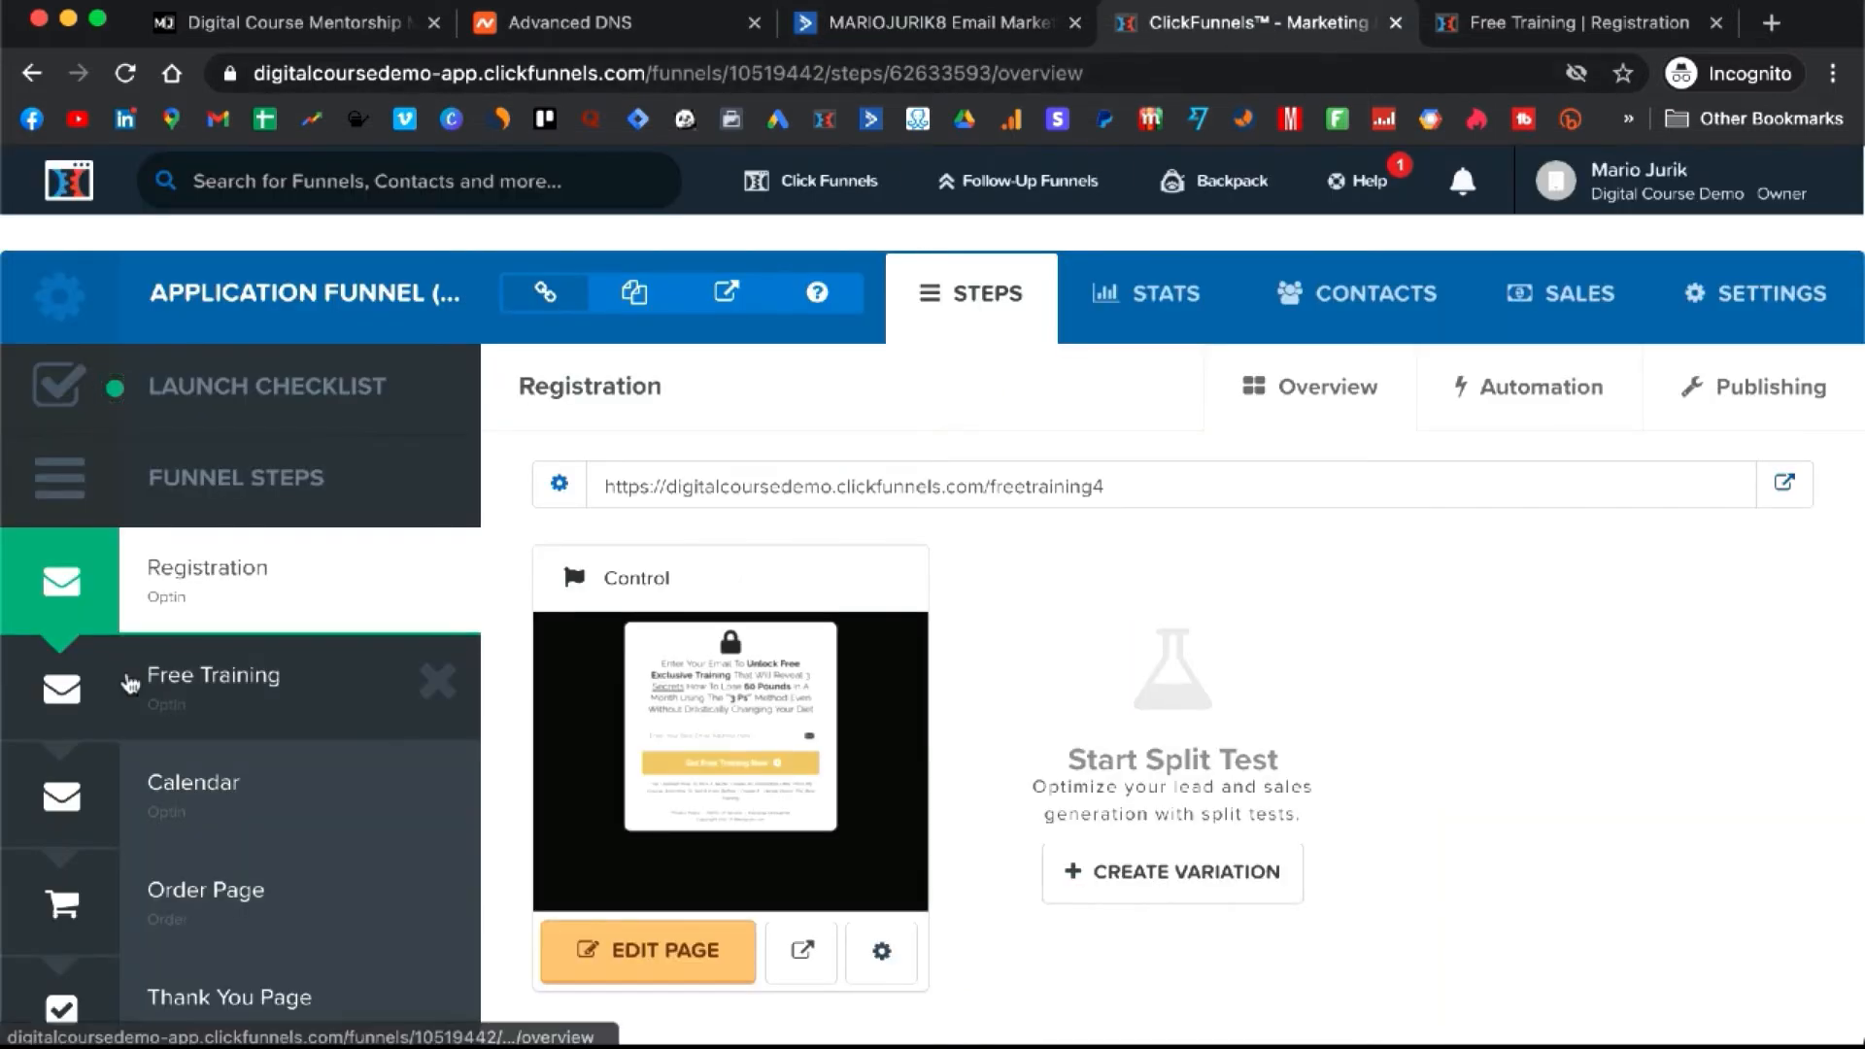
# - Open the Application Funnel's Order Page step and view its Products tab
pyautogui.scroll(-2, 136, 685)
pyautogui.click(222, 782)
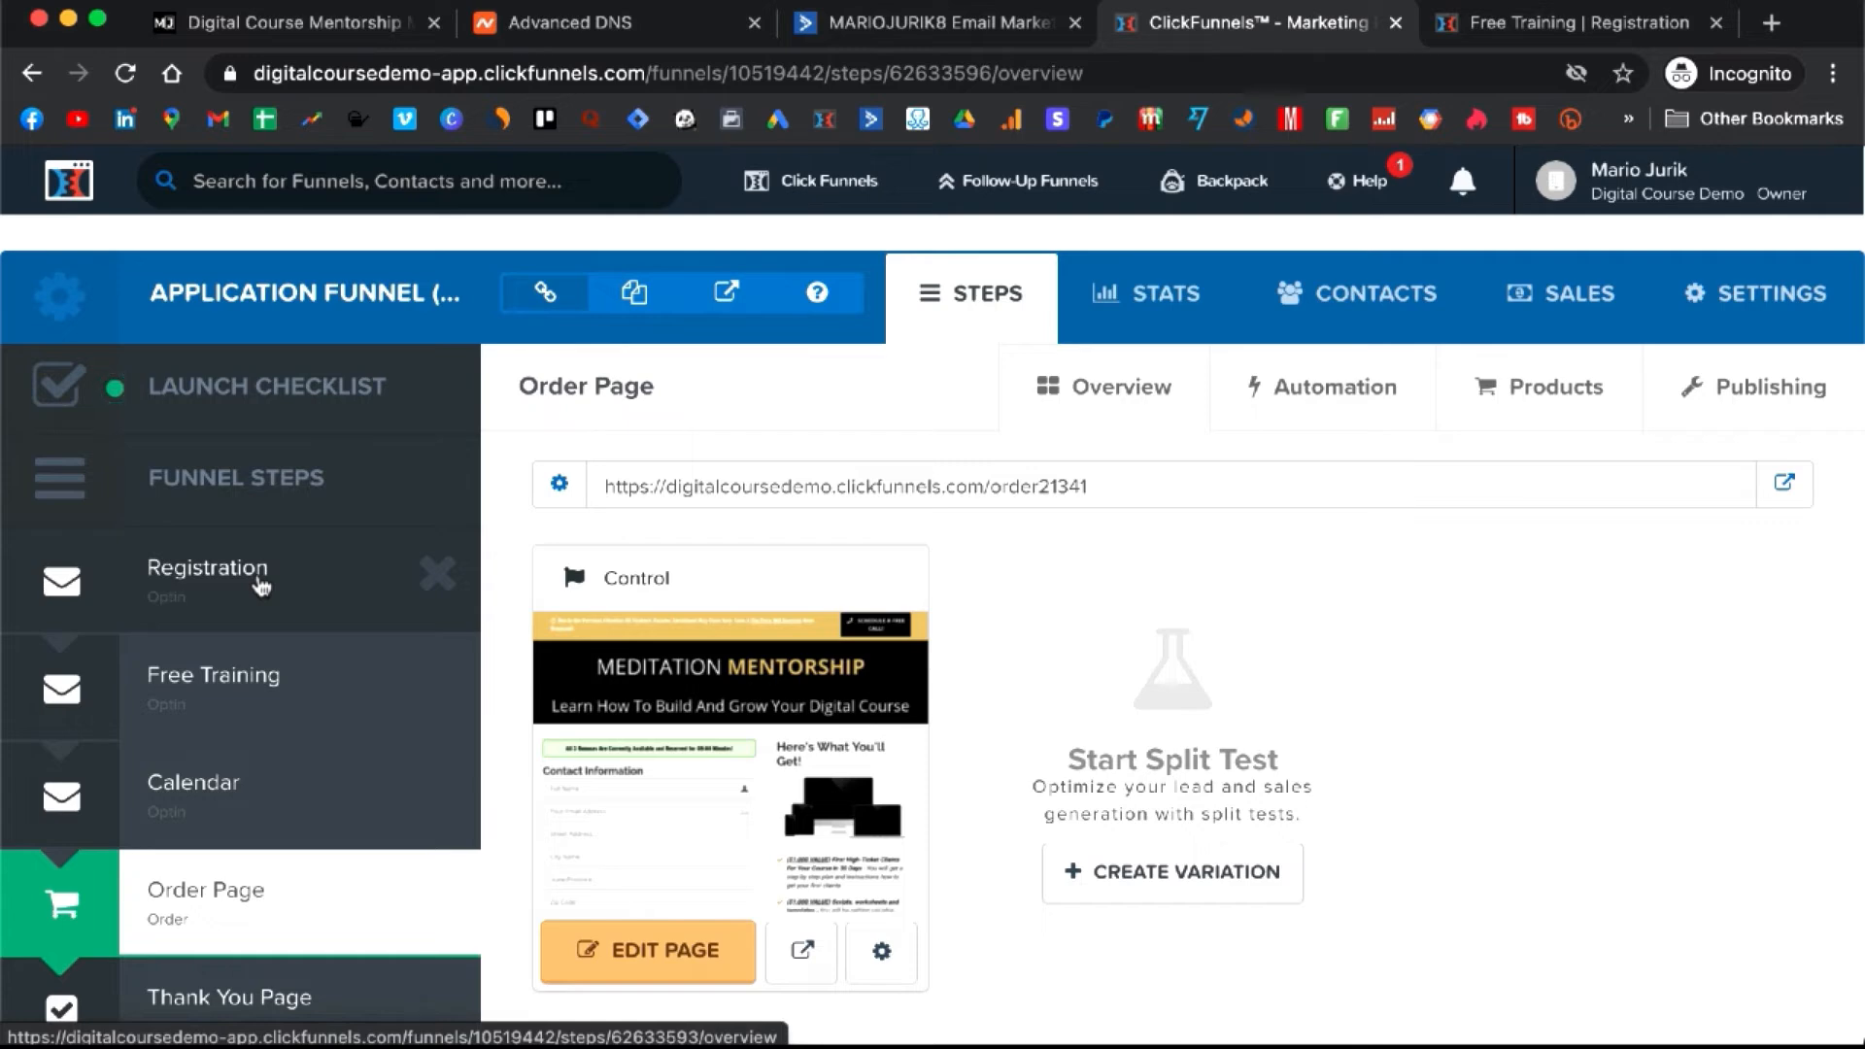
pyautogui.click(277, 607)
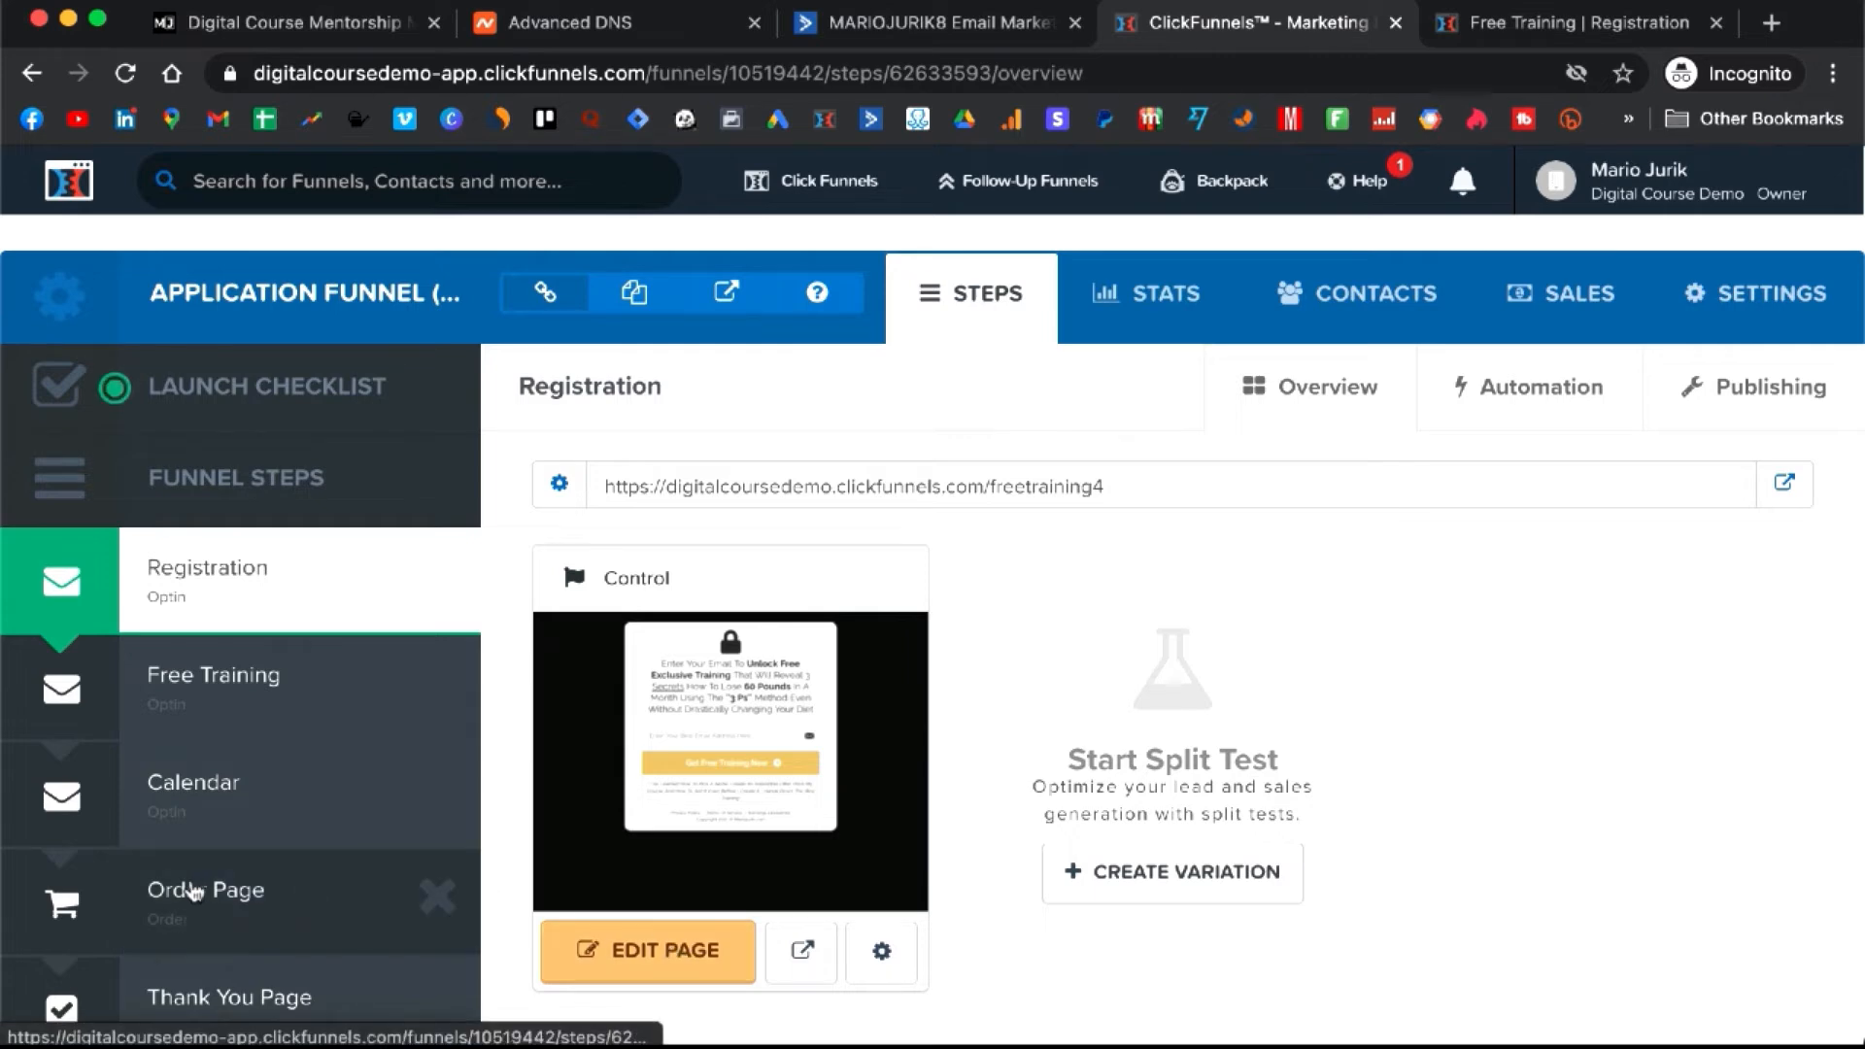
pyautogui.scroll(-1, 233, 895)
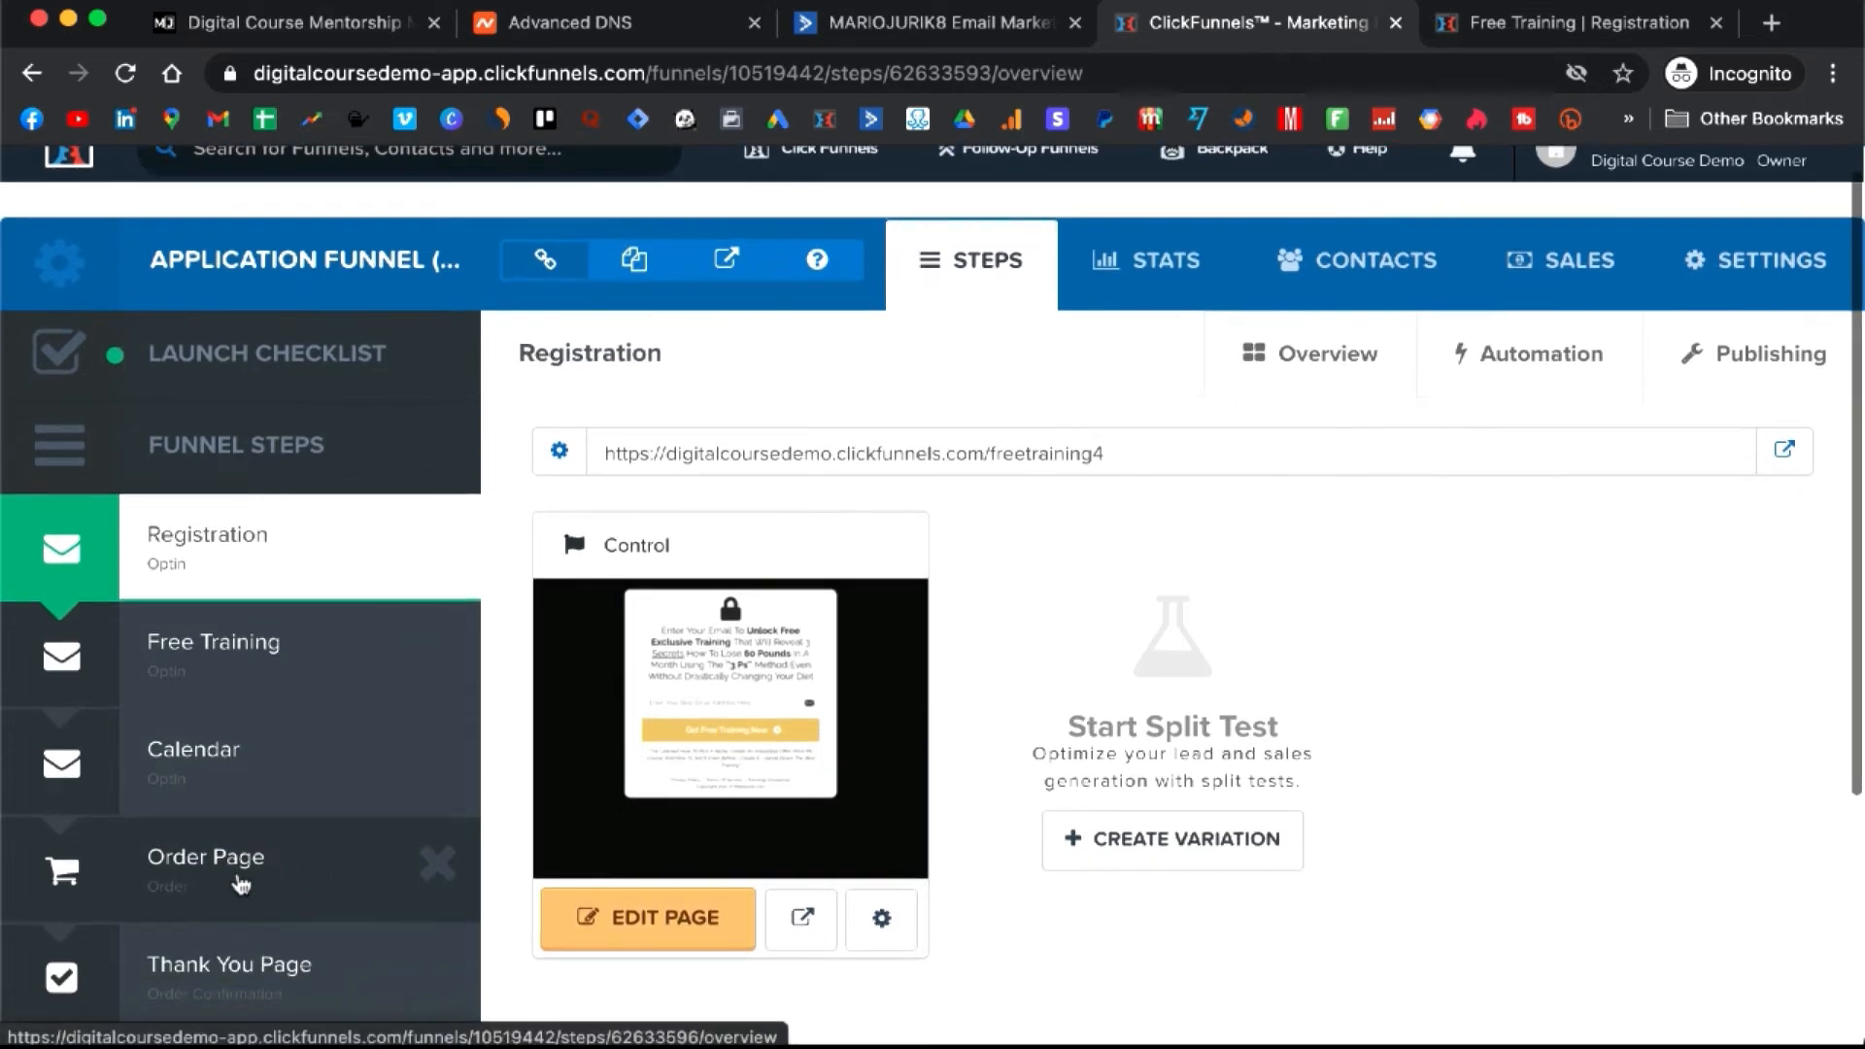
pyautogui.click(240, 885)
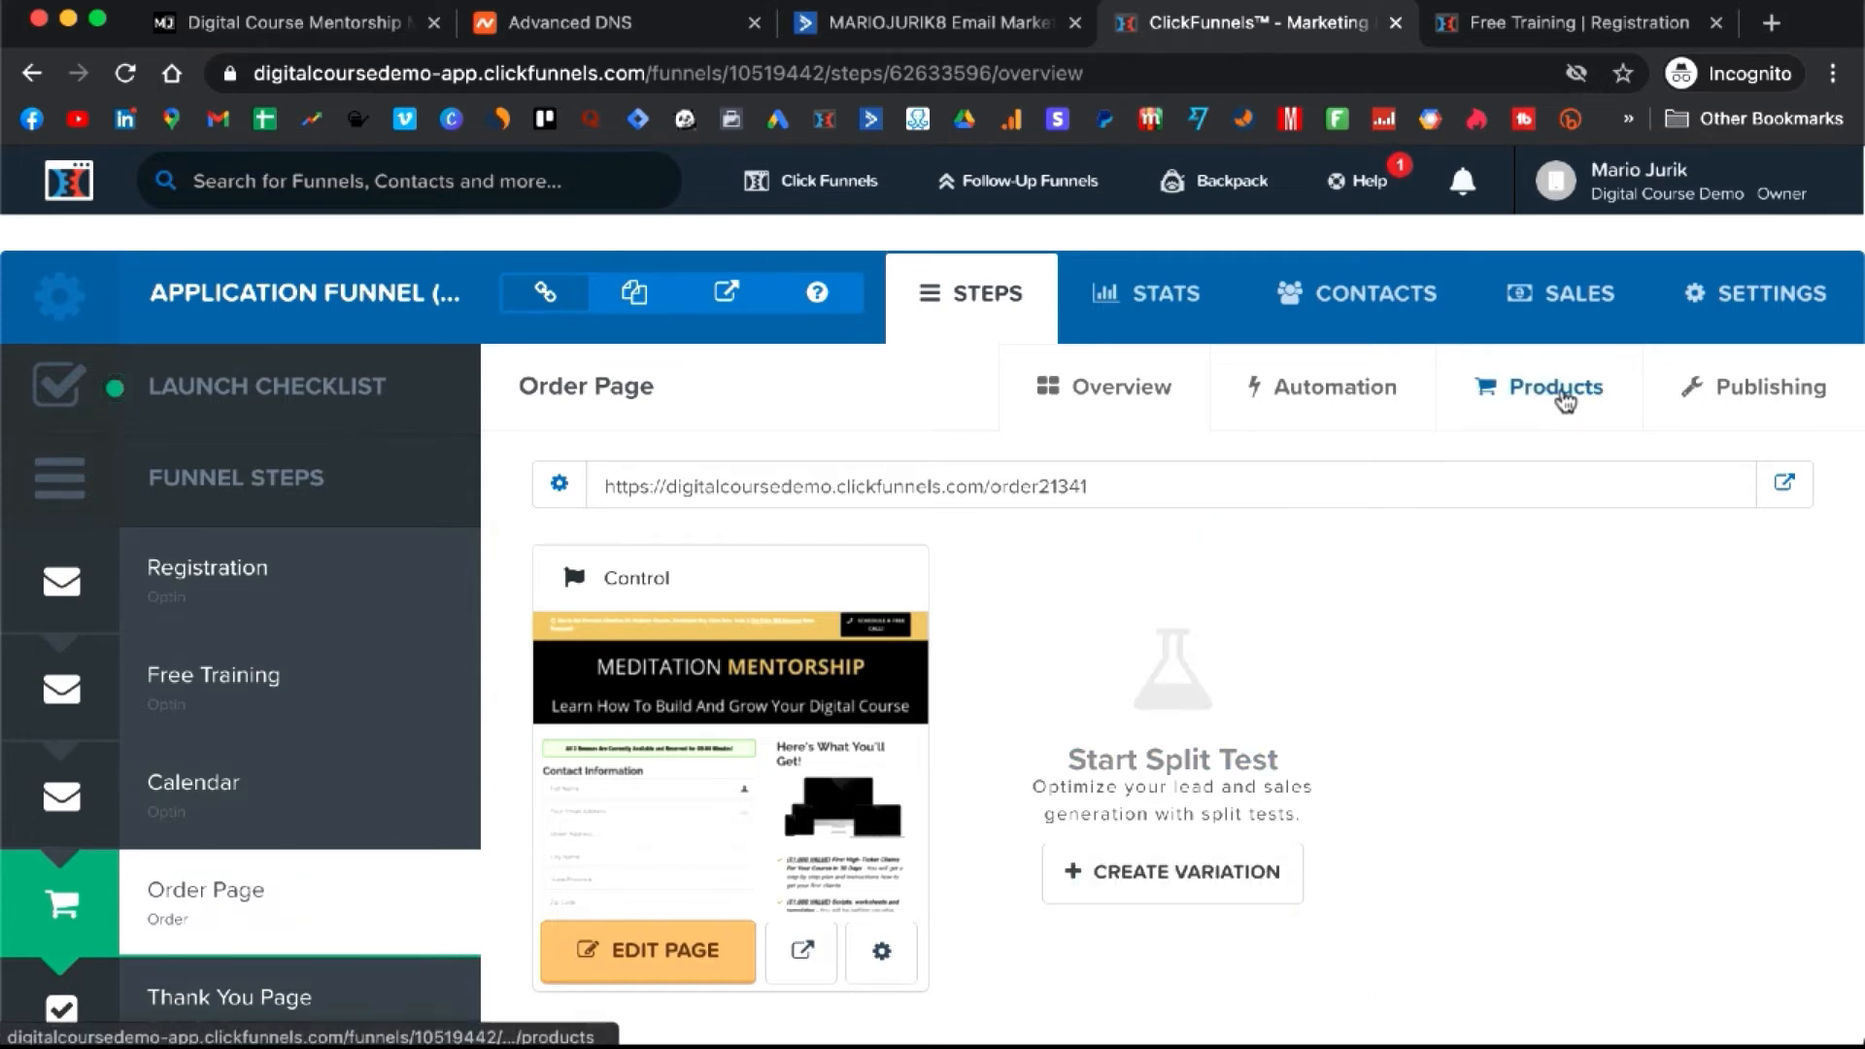
pyautogui.click(1562, 396)
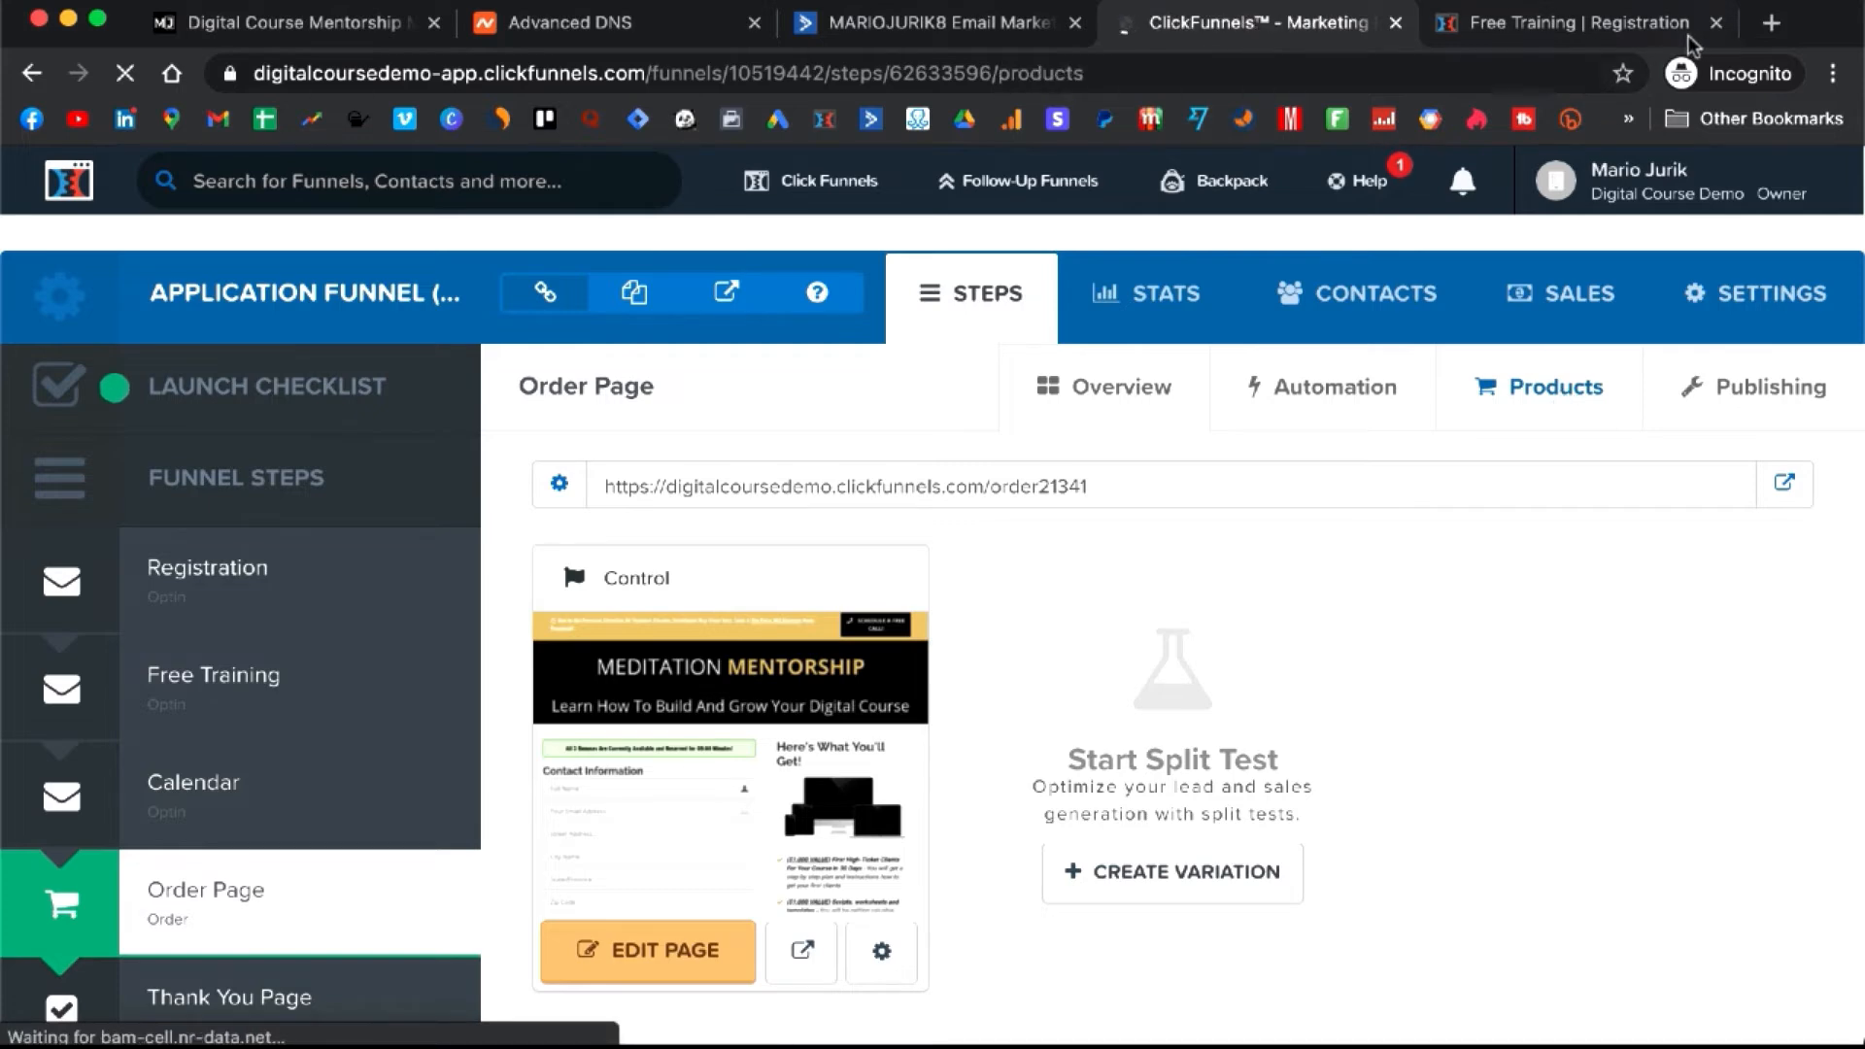
# - Edit the Meditation Mentorship product and switch on a post-purchase follow-up action
pyautogui.click(1716, 22)
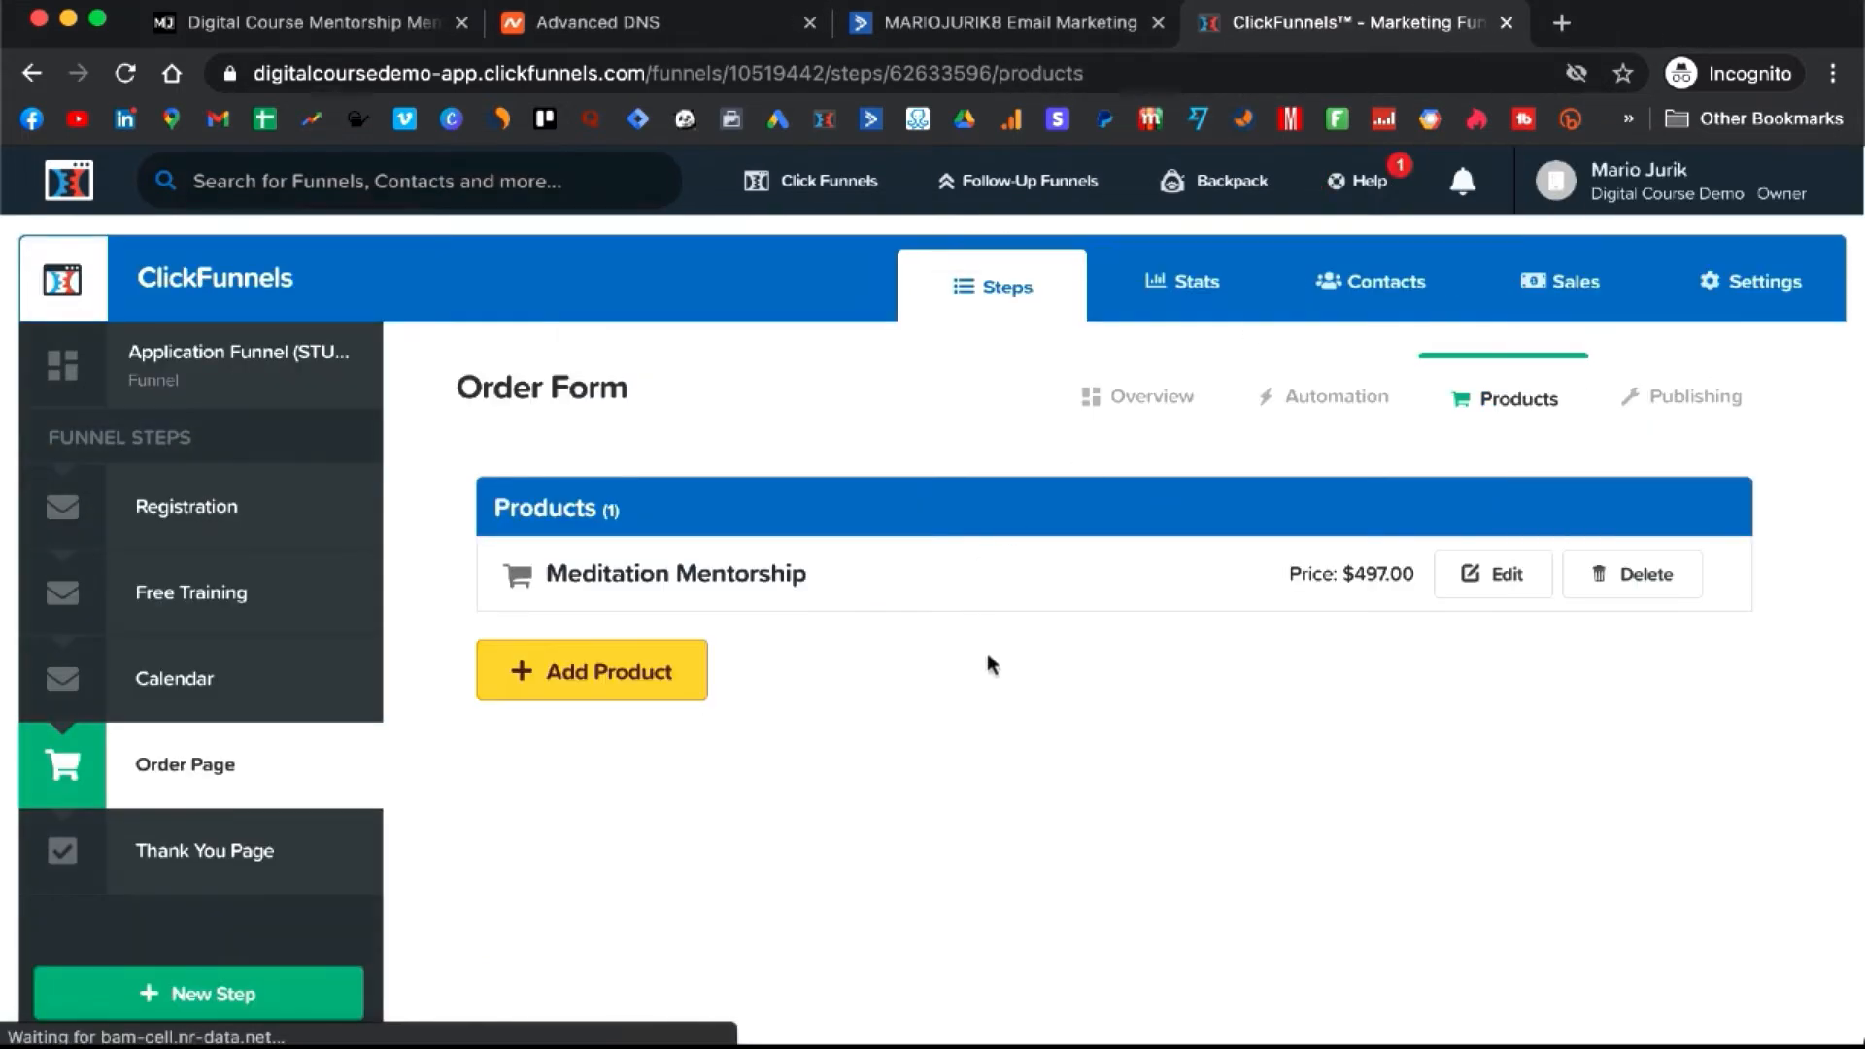
pyautogui.click(1489, 583)
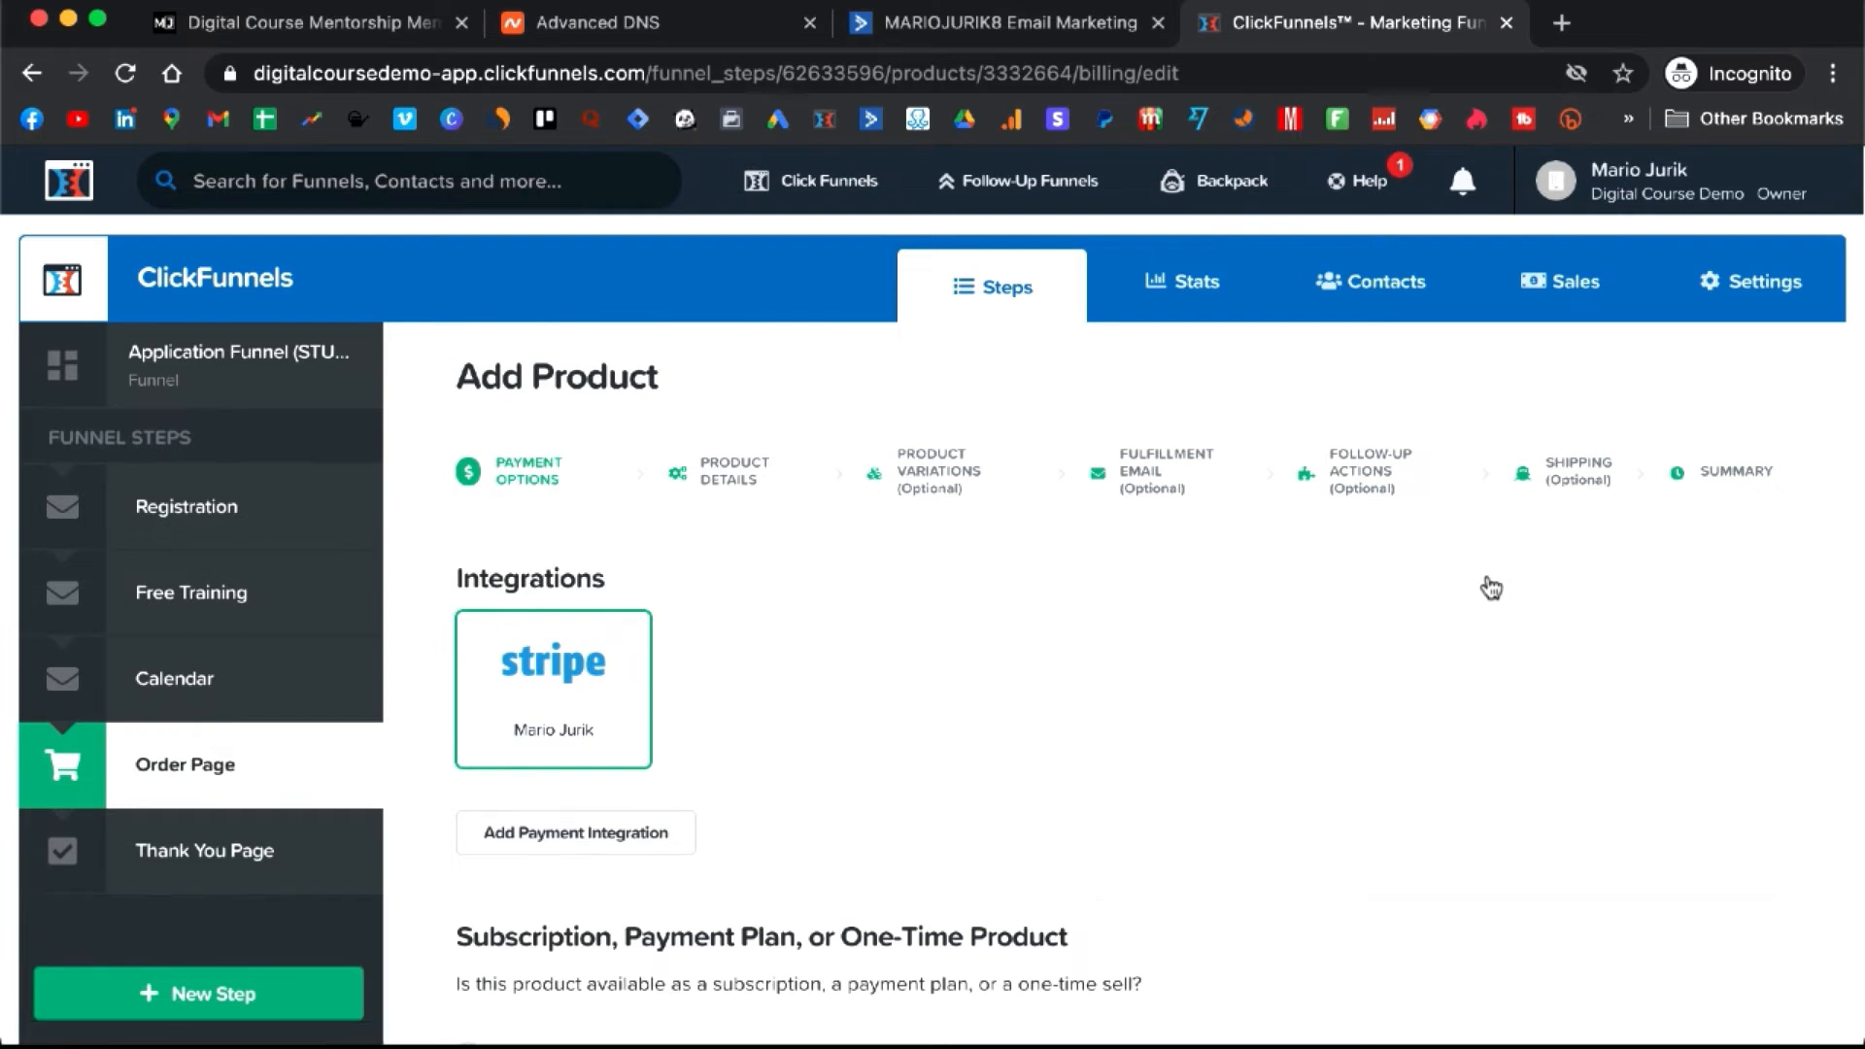
pyautogui.click(1372, 489)
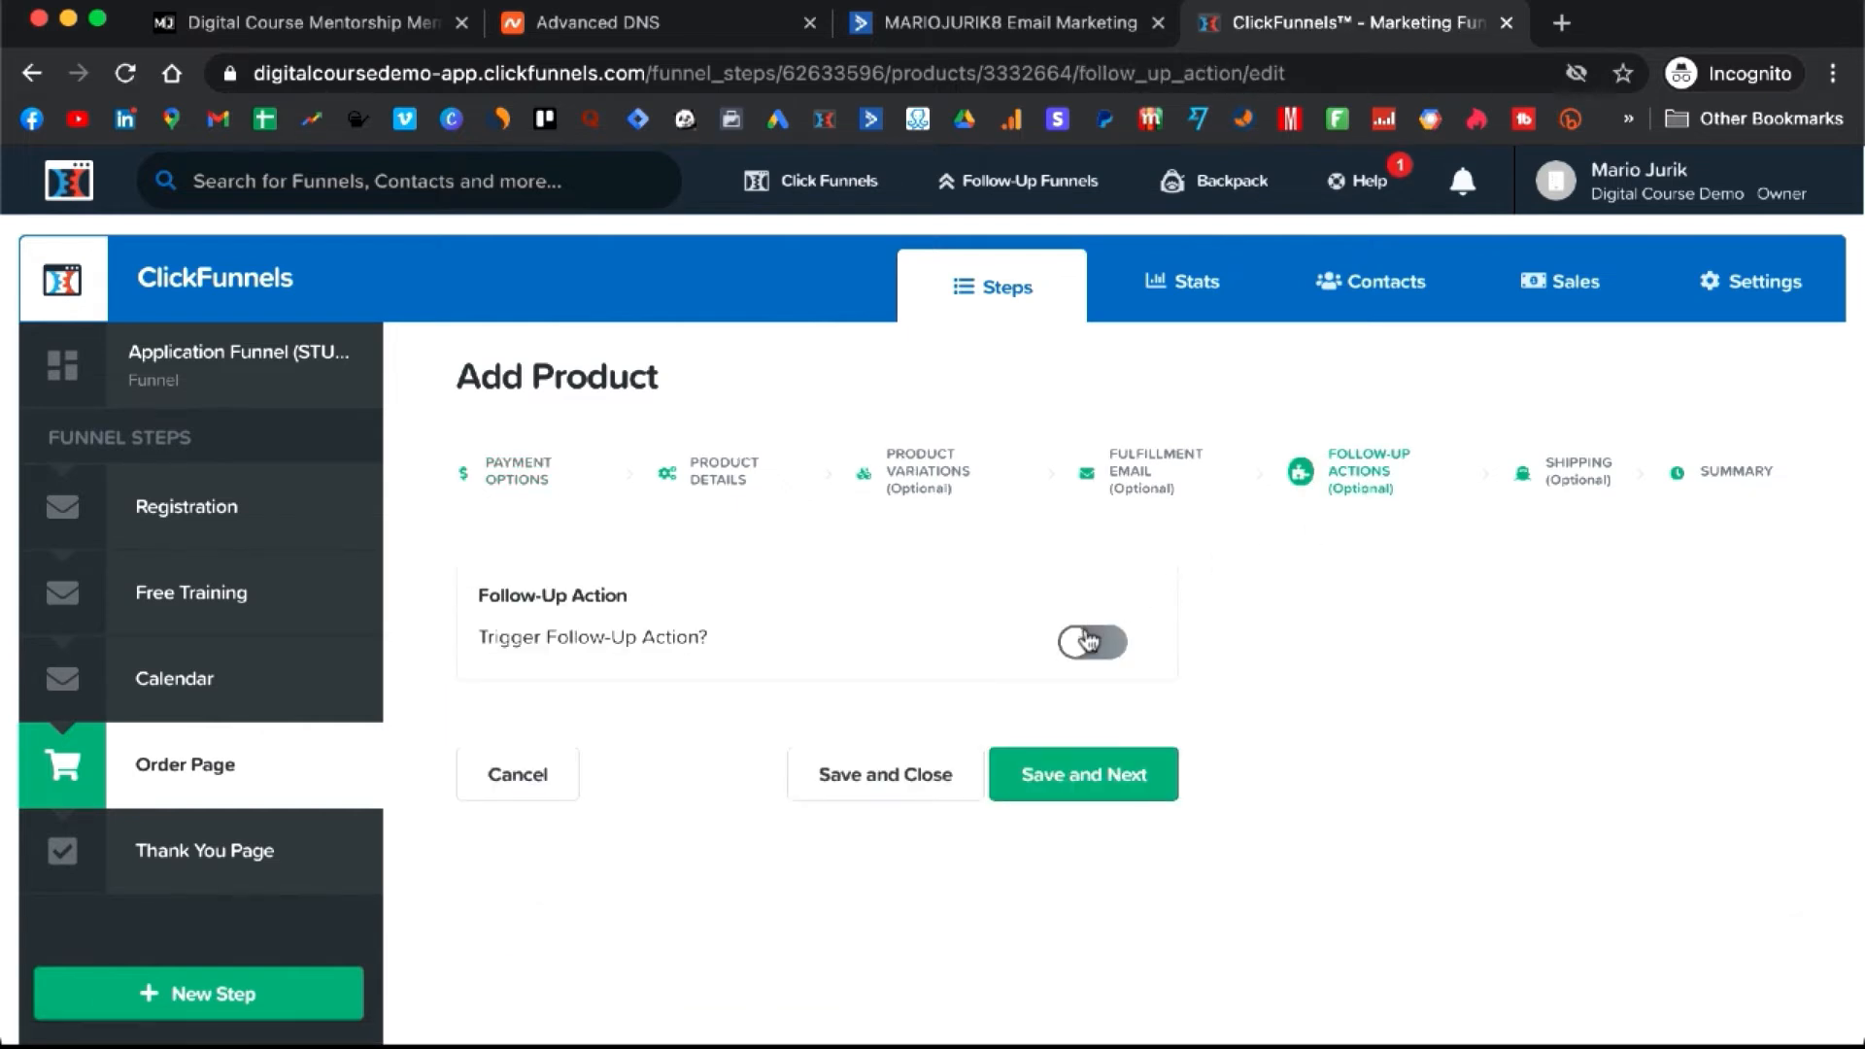
pyautogui.click(1090, 653)
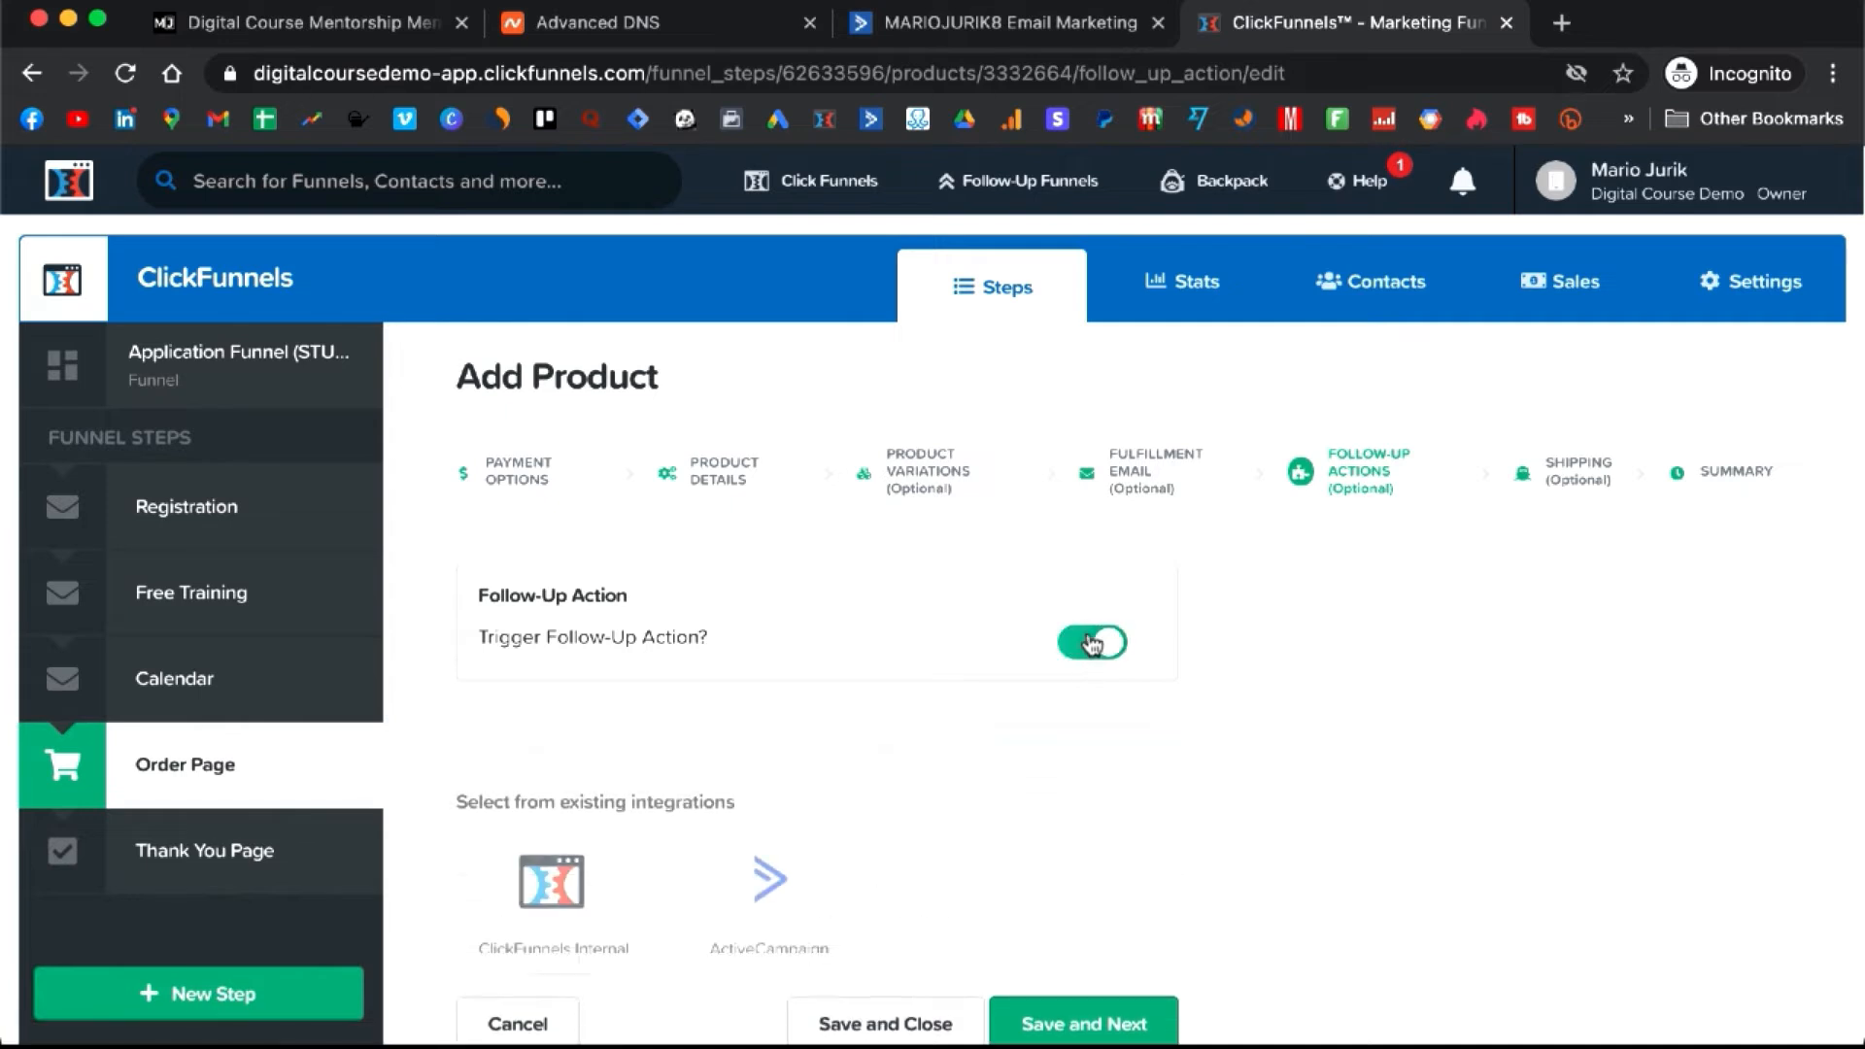
pyautogui.scroll(-1, 591, 555)
pyautogui.scroll(-2, 592, 554)
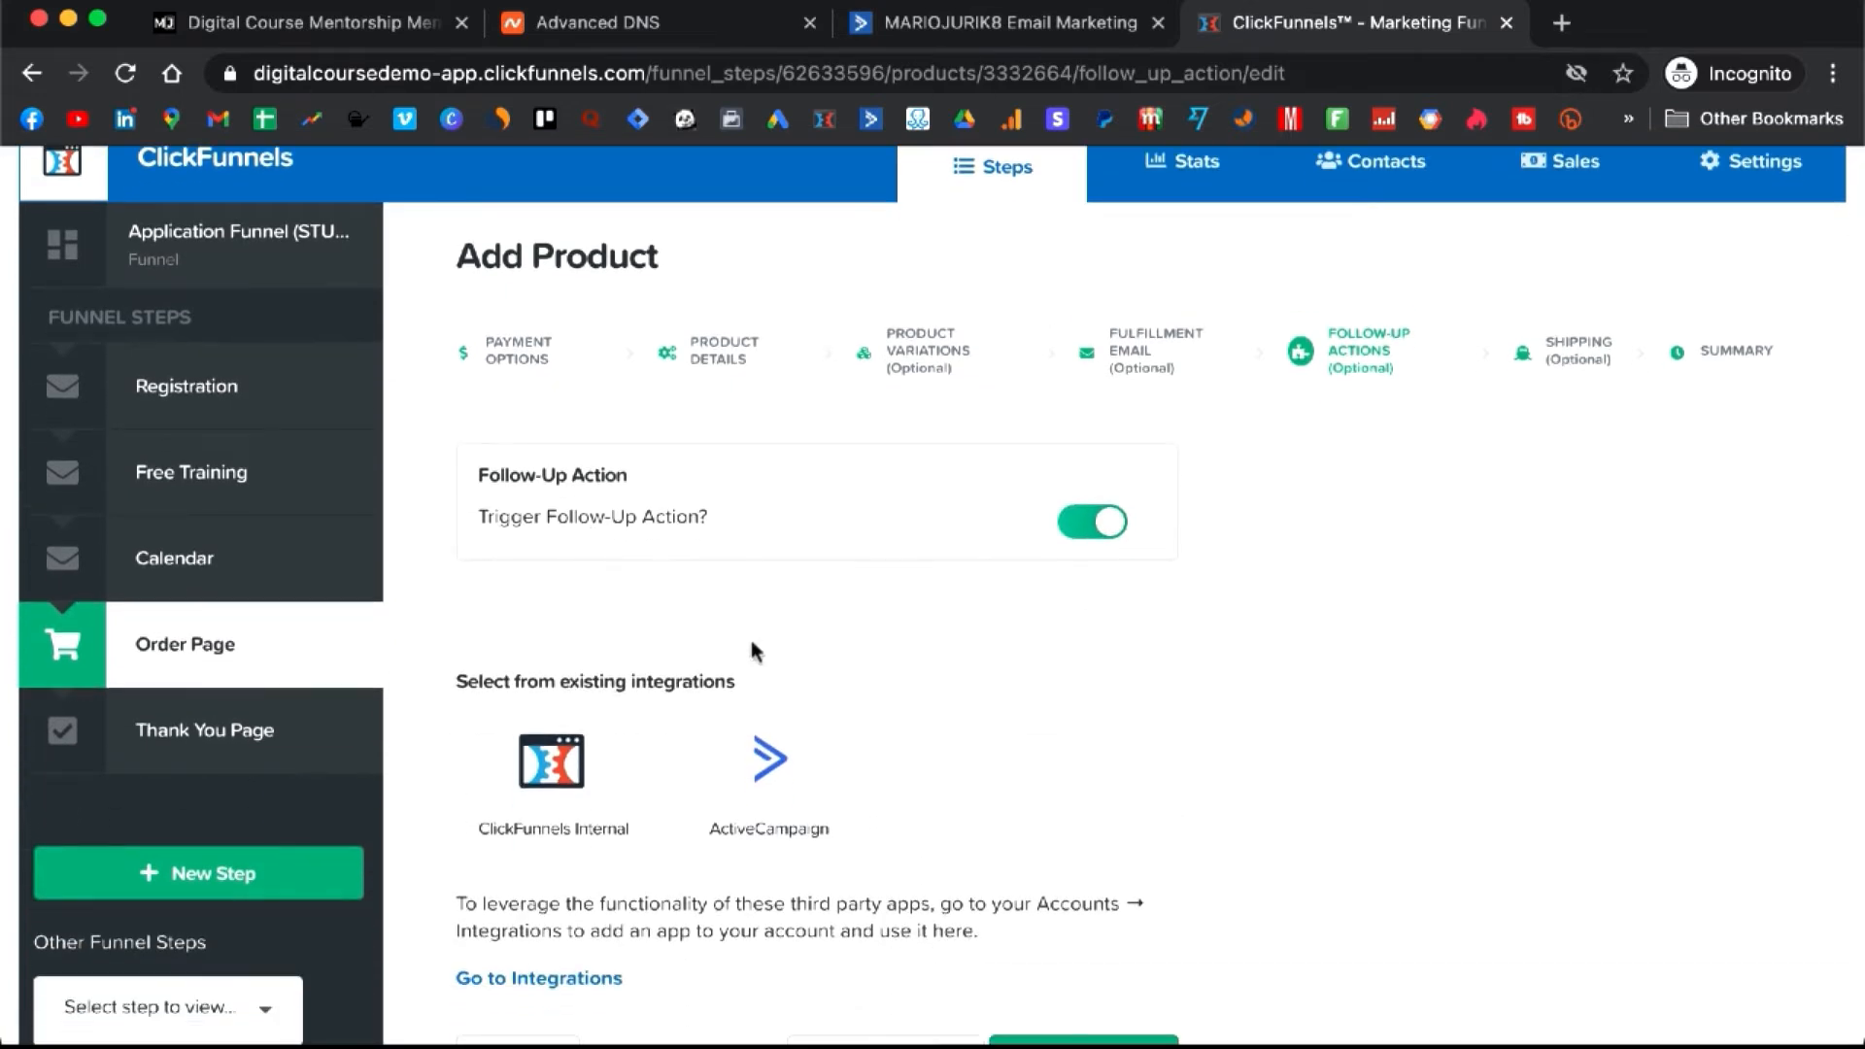
# - Set the action to ActiveCampaign Add To List with Tag: Customers list, tag client_purchased, and save
pyautogui.click(771, 798)
pyautogui.scroll(-10, 905, 579)
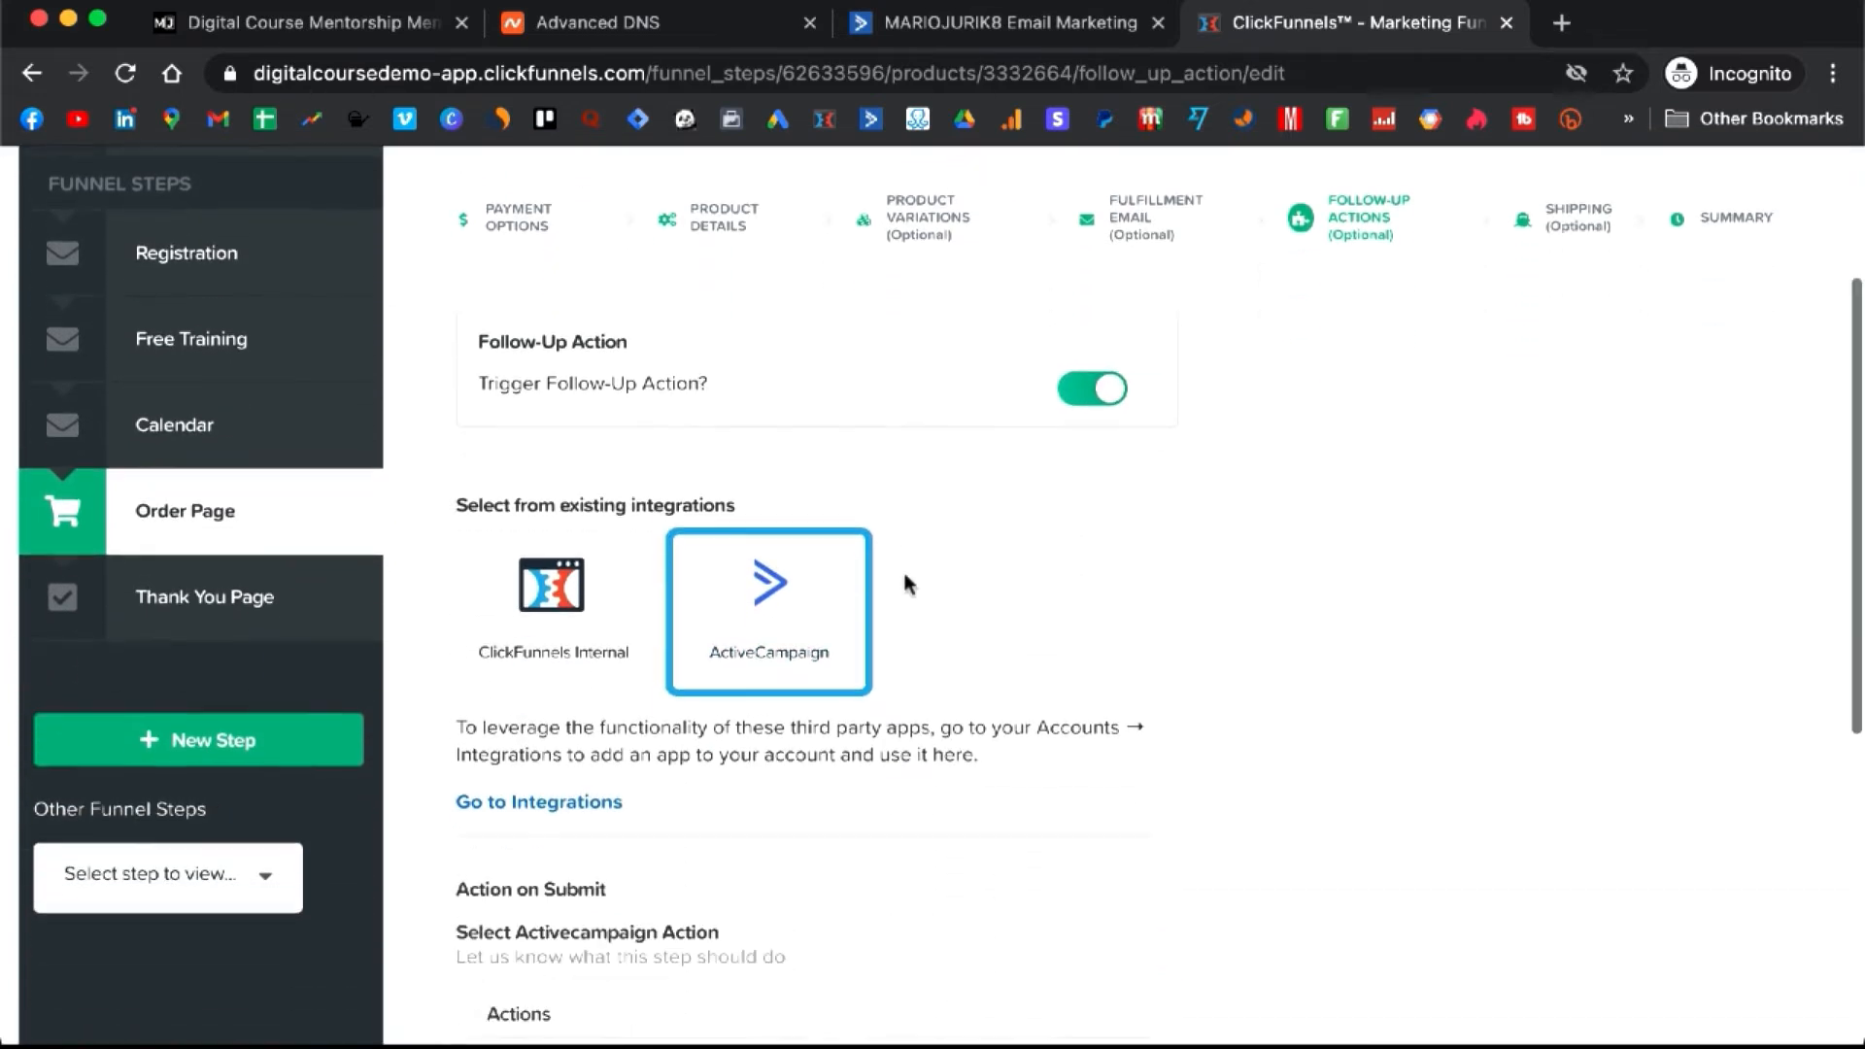
pyautogui.scroll(-3, 545, 645)
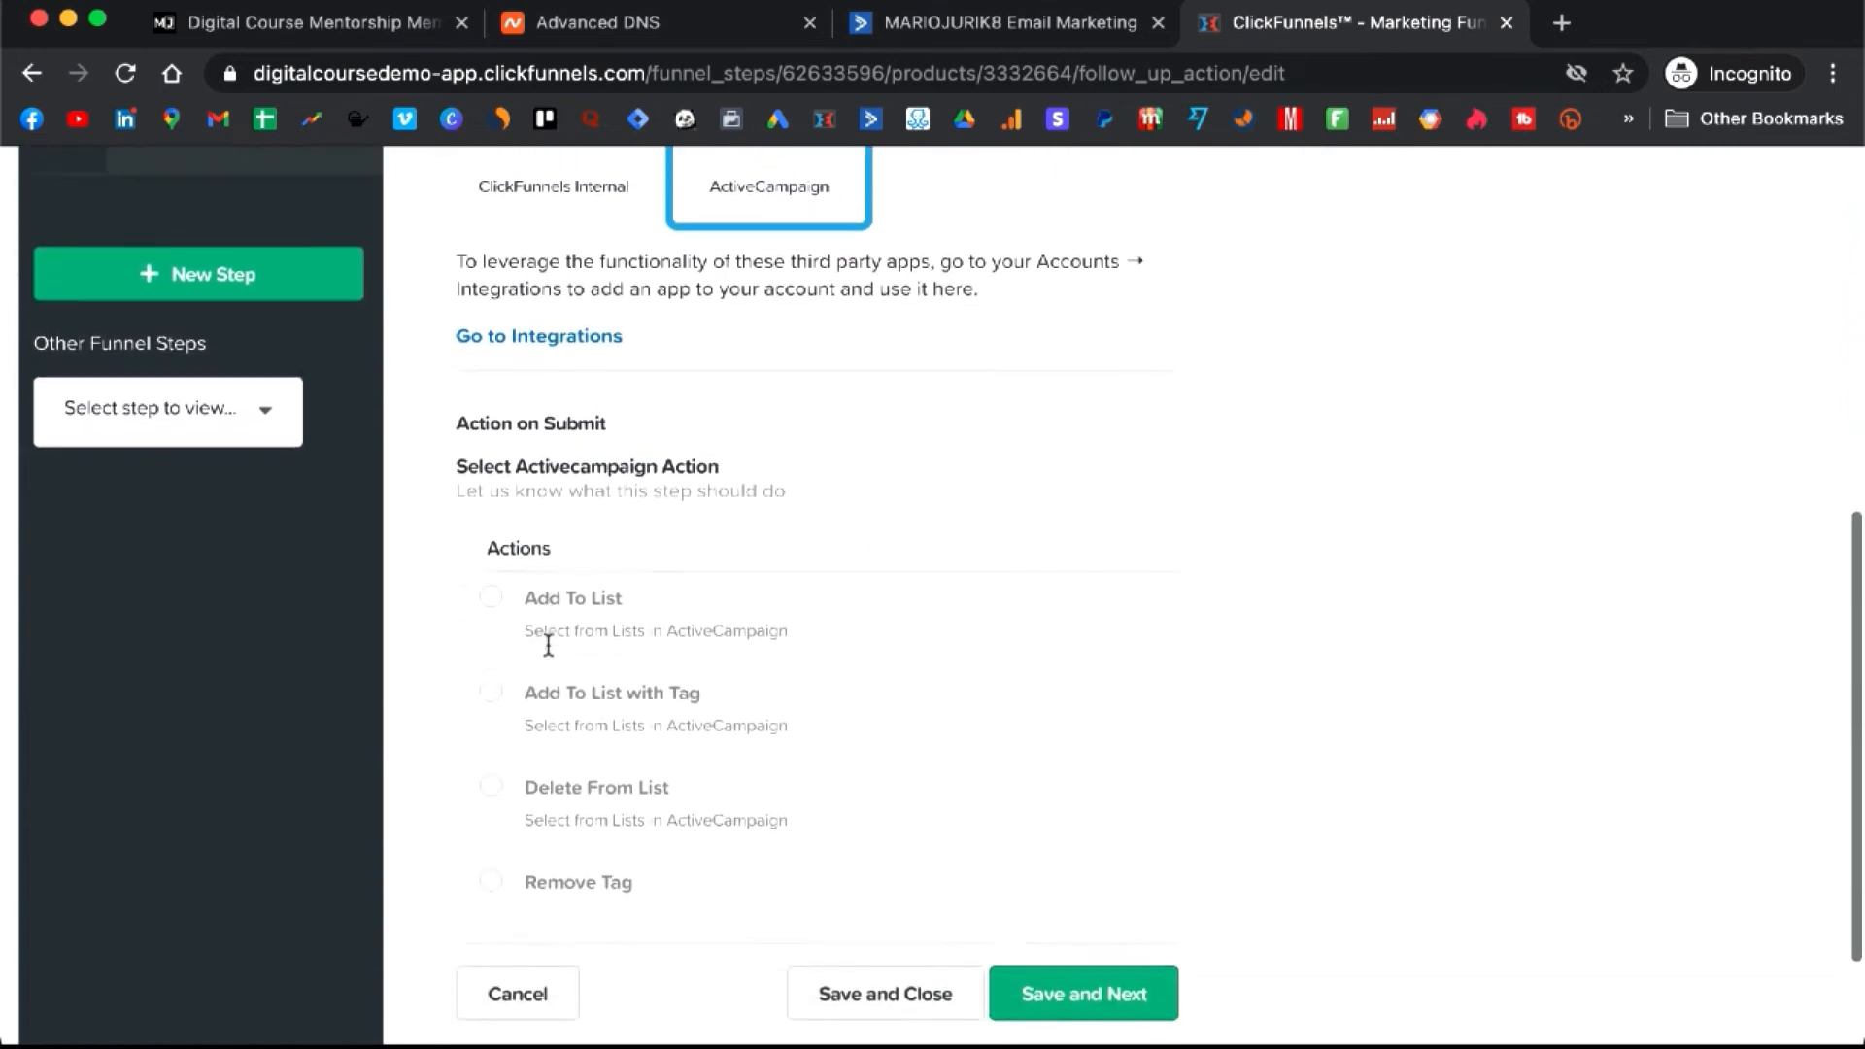
pyautogui.click(490, 653)
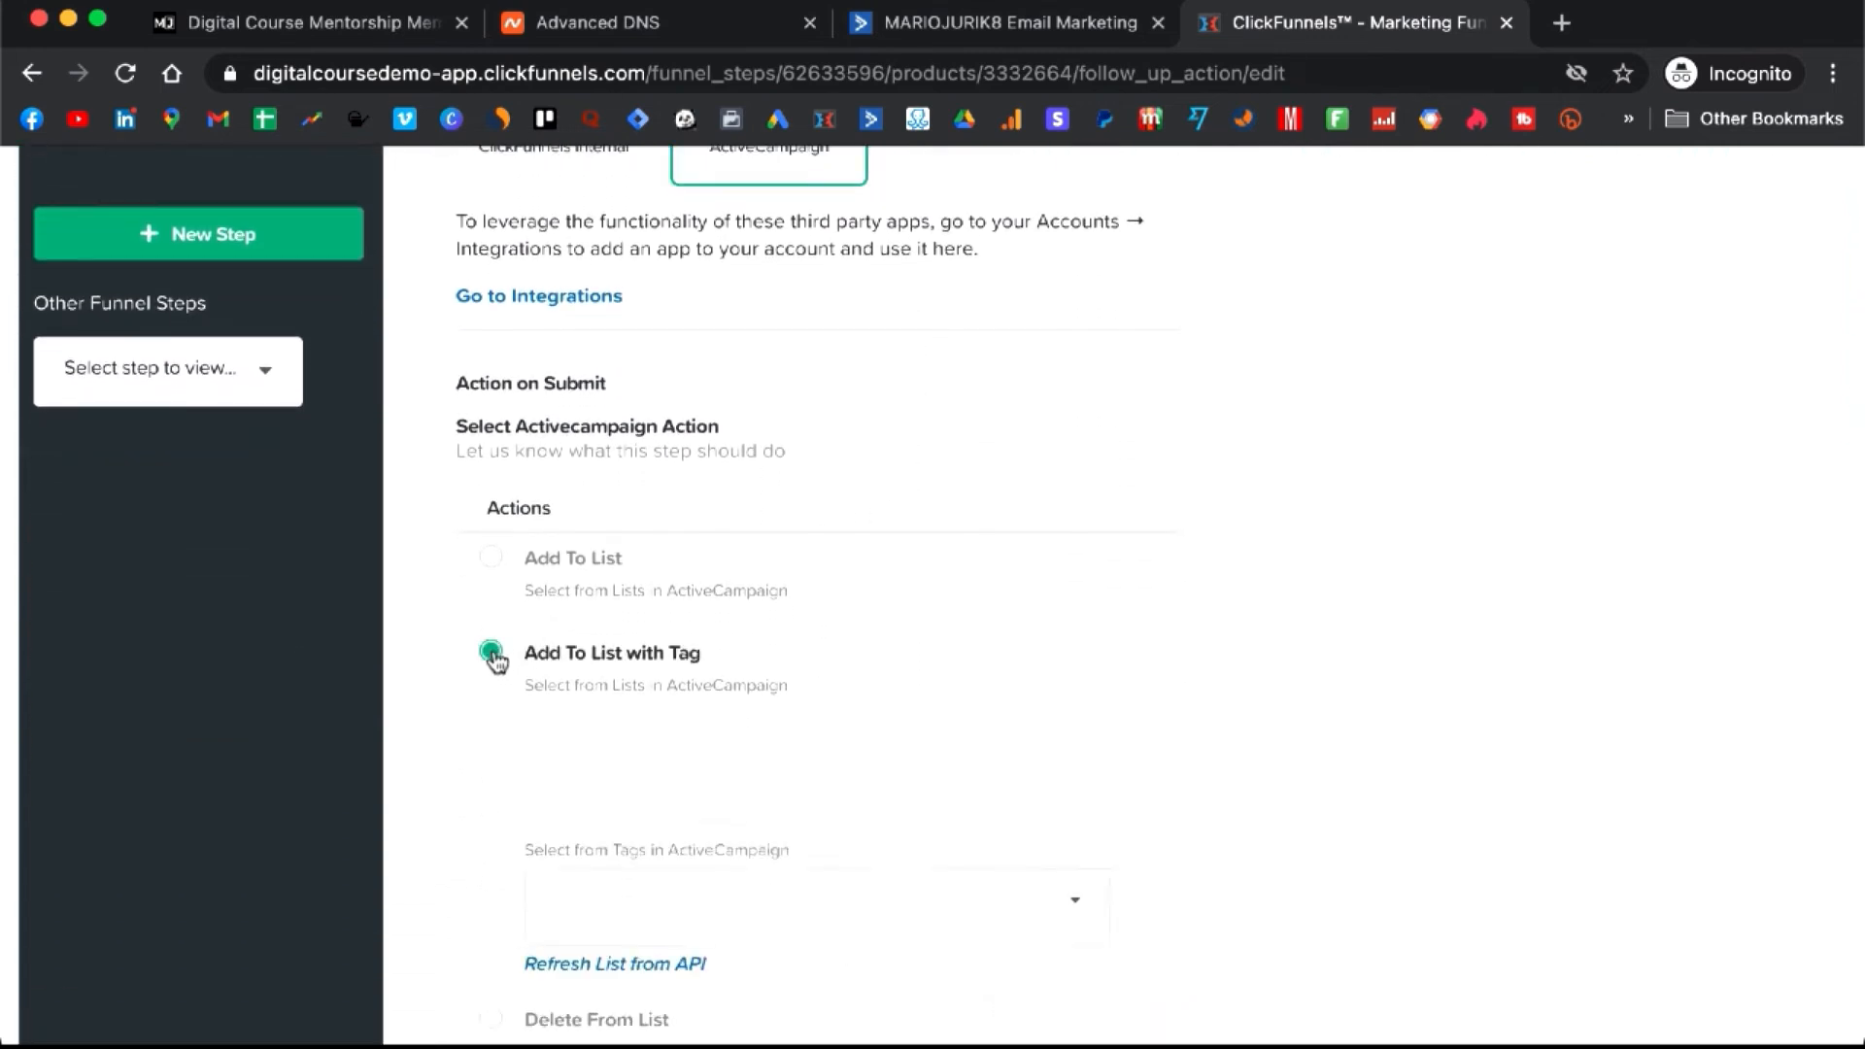
pyautogui.scroll(-2, 748, 653)
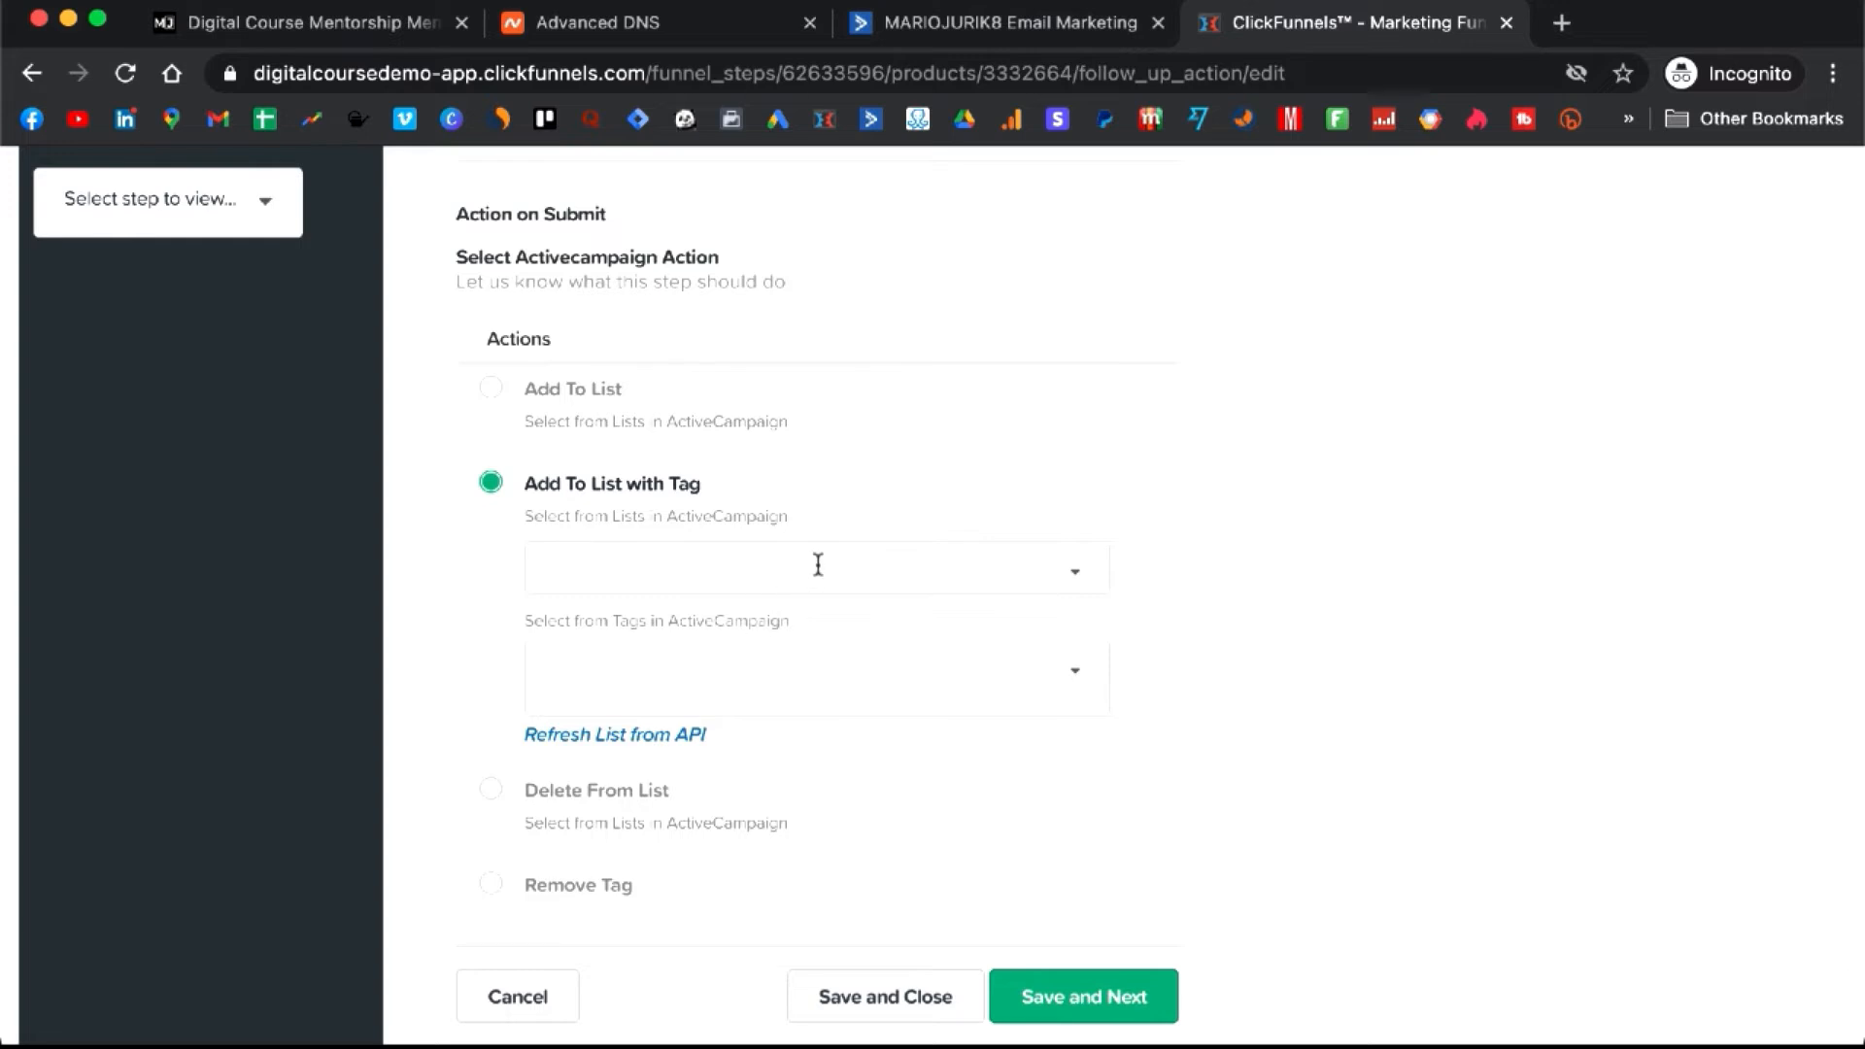
pyautogui.click(832, 556)
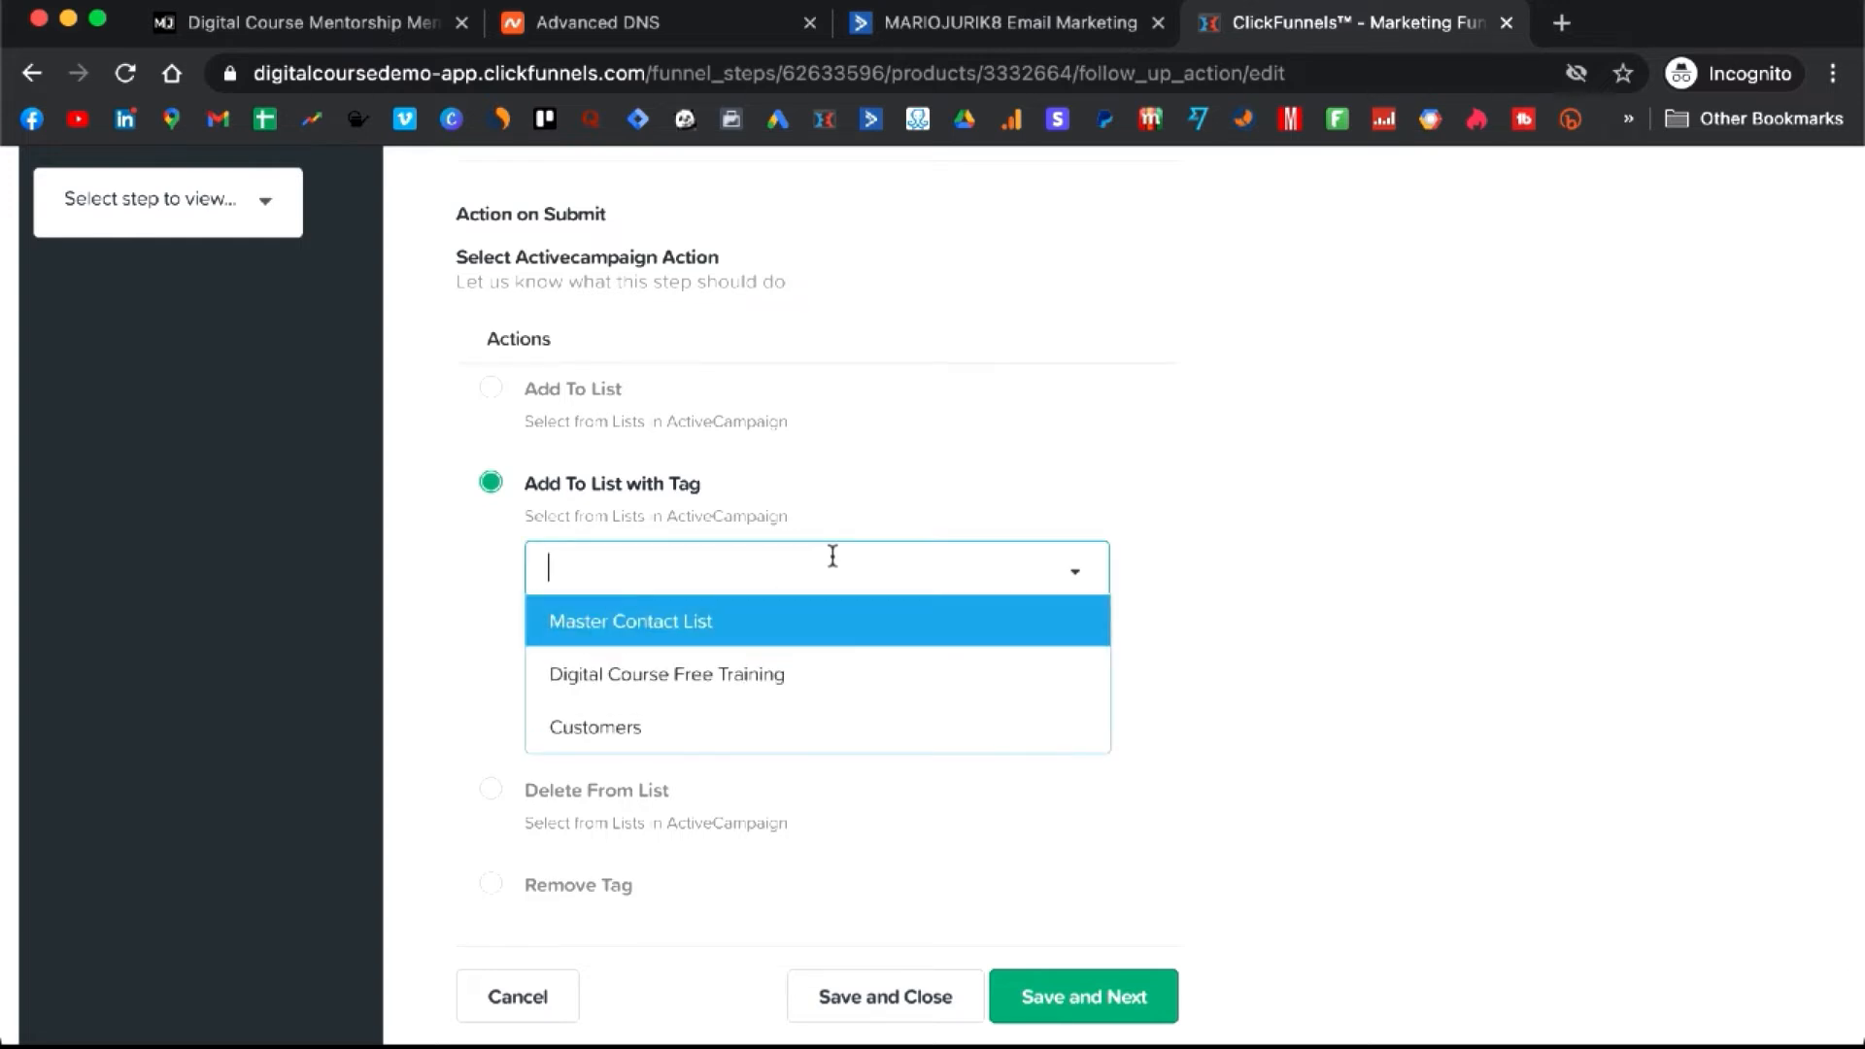
pyautogui.click(696, 726)
pyautogui.scroll(-1, 765, 664)
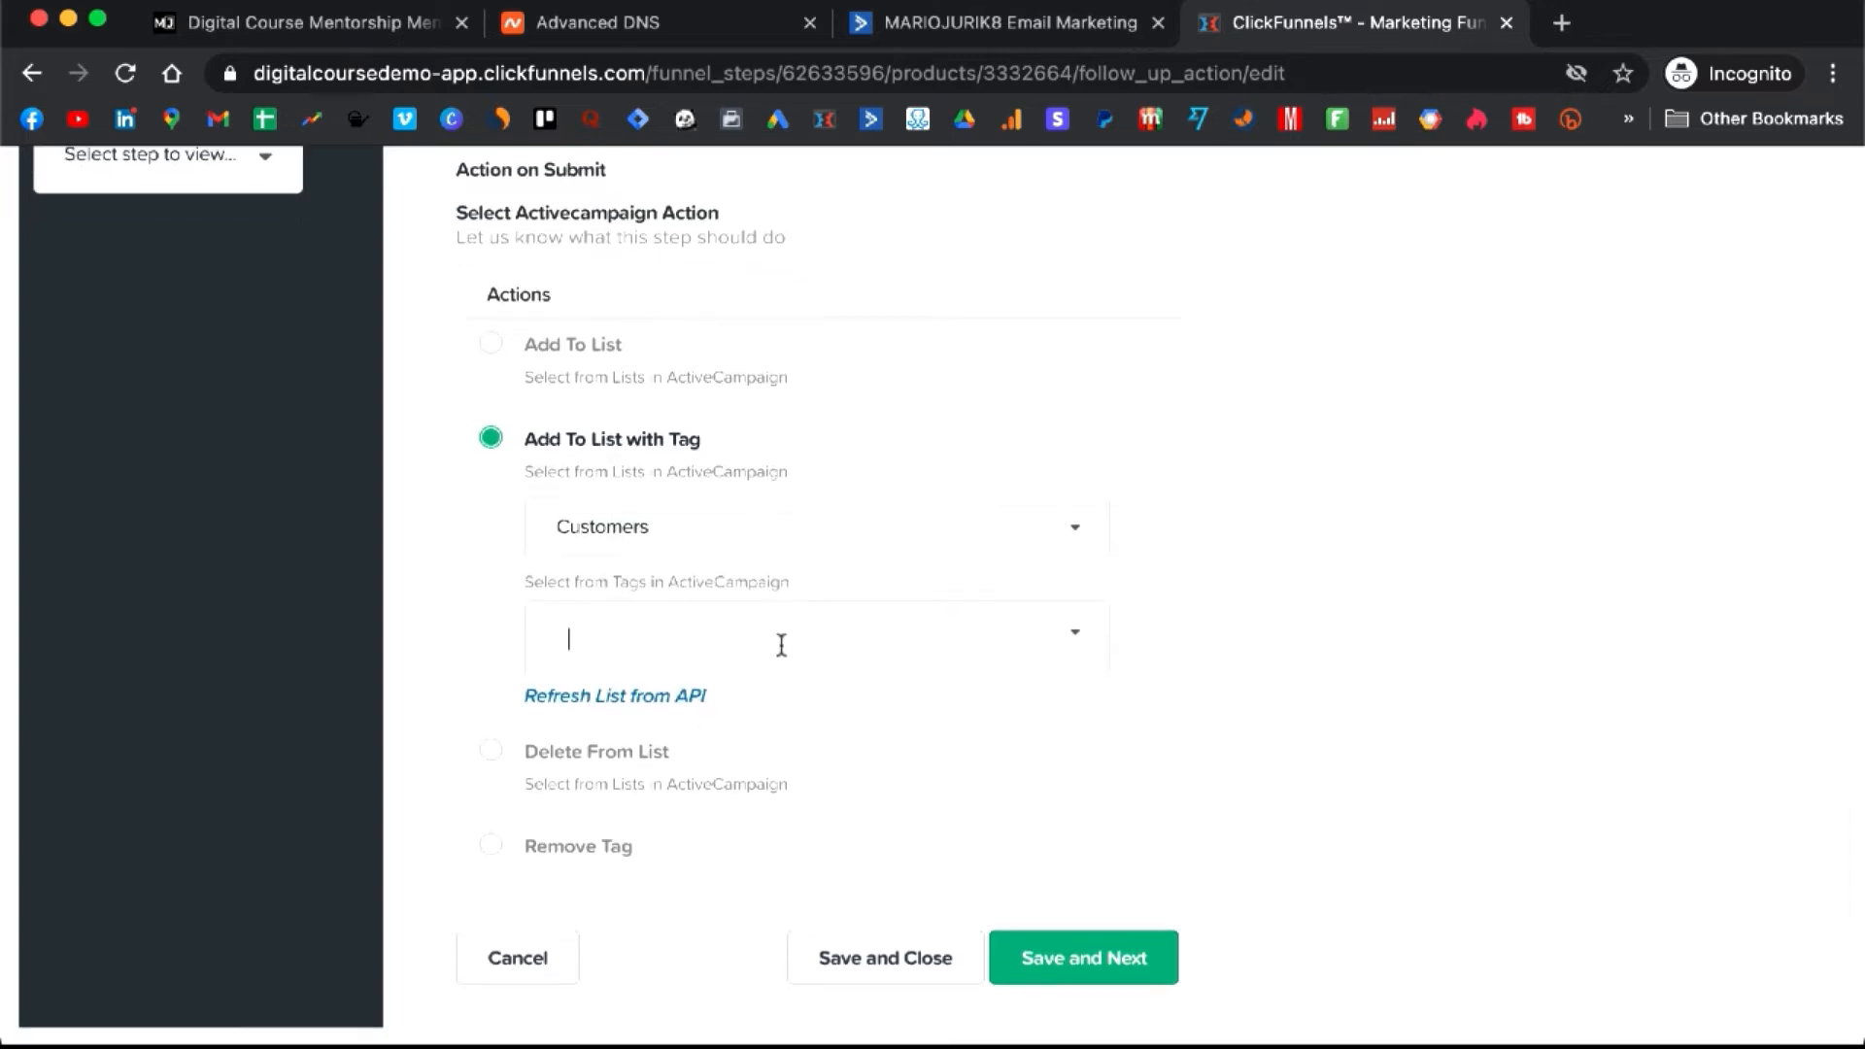
pyautogui.press('super+v')
pyautogui.click(1063, 960)
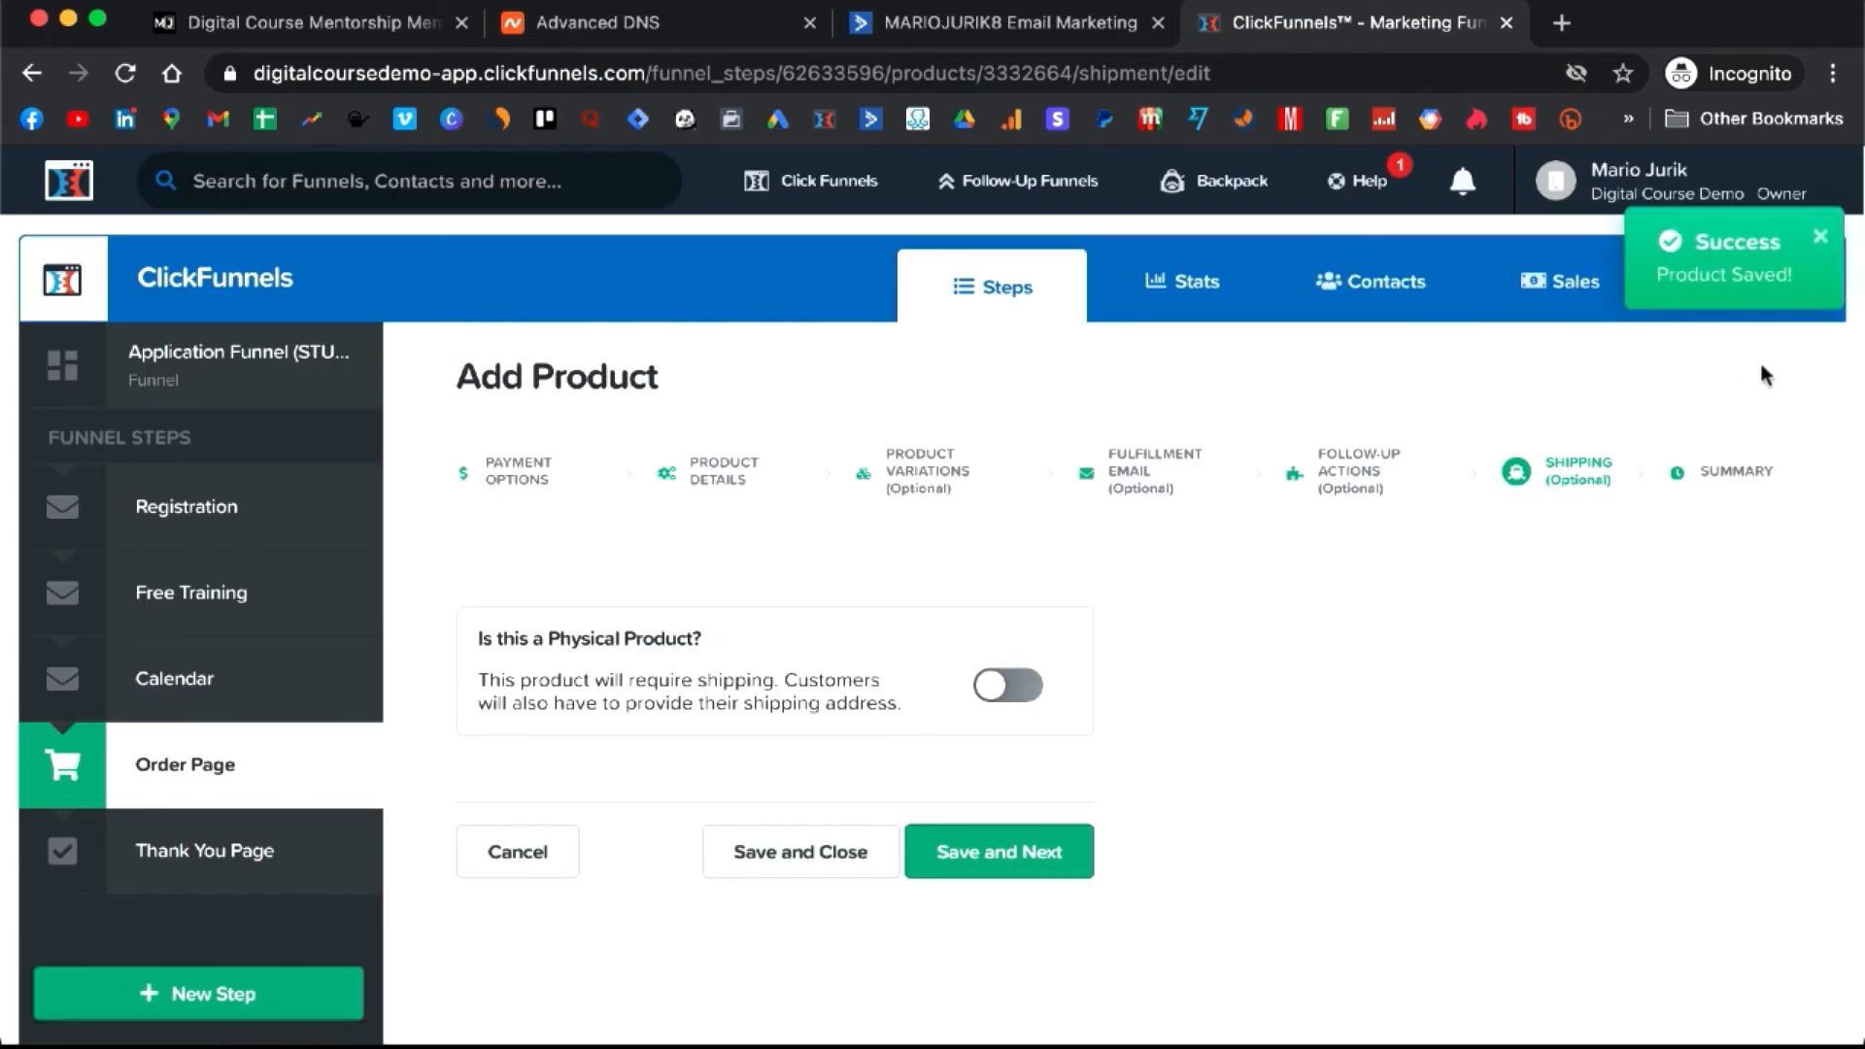
pyautogui.click(1027, 22)
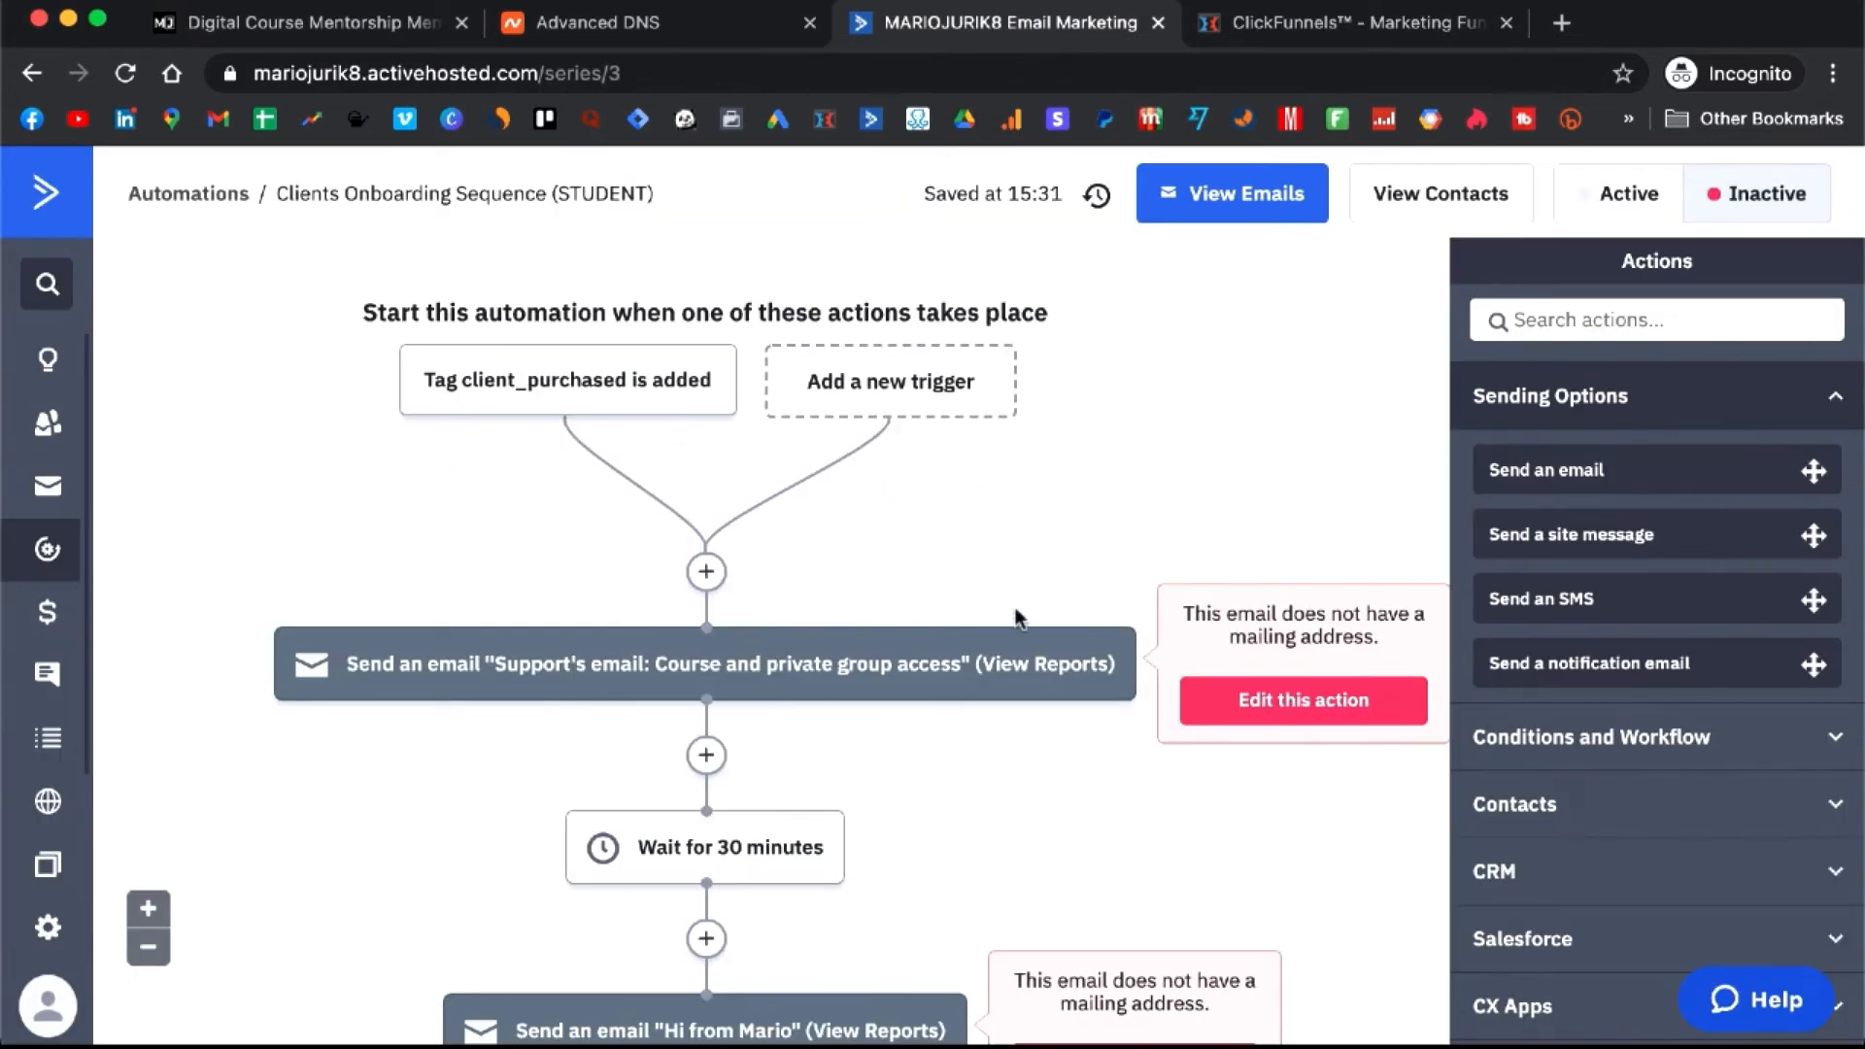
pyautogui.click(576, 663)
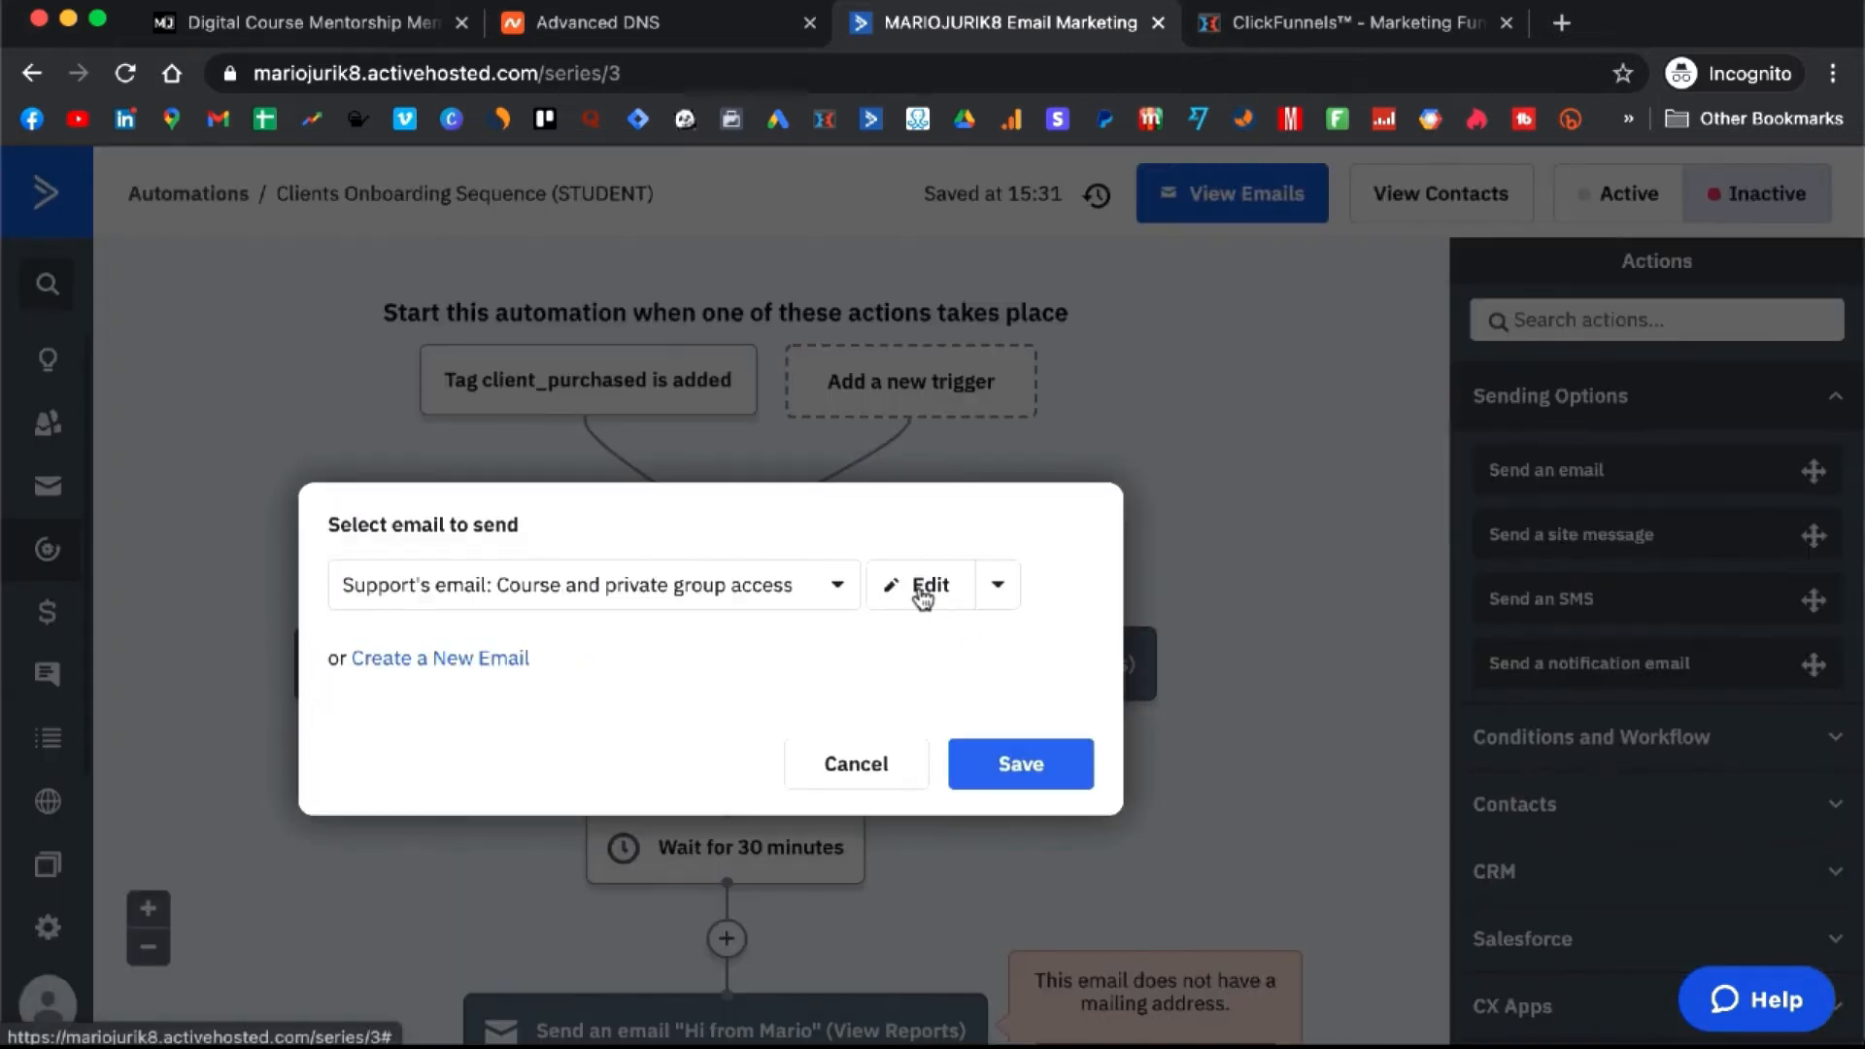
pyautogui.click(923, 588)
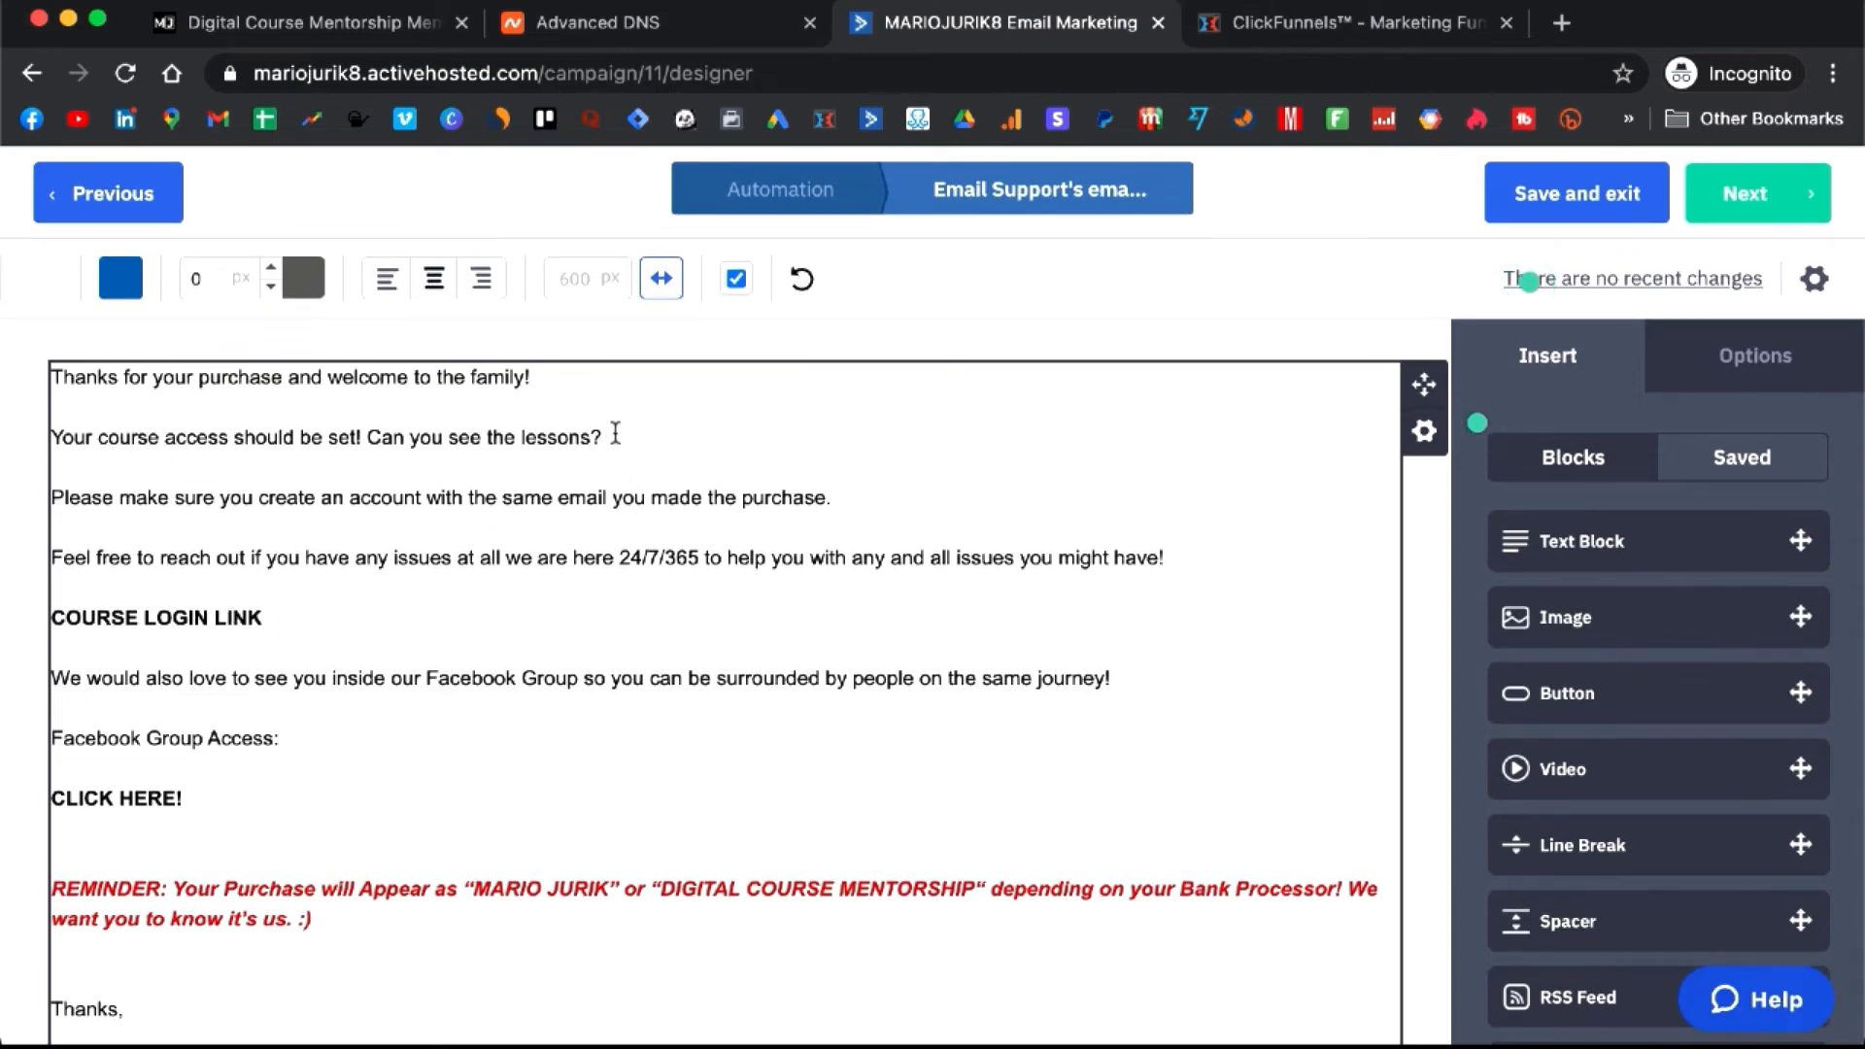
pyautogui.moveTo(606, 440); pyautogui.dragTo(446, 439)
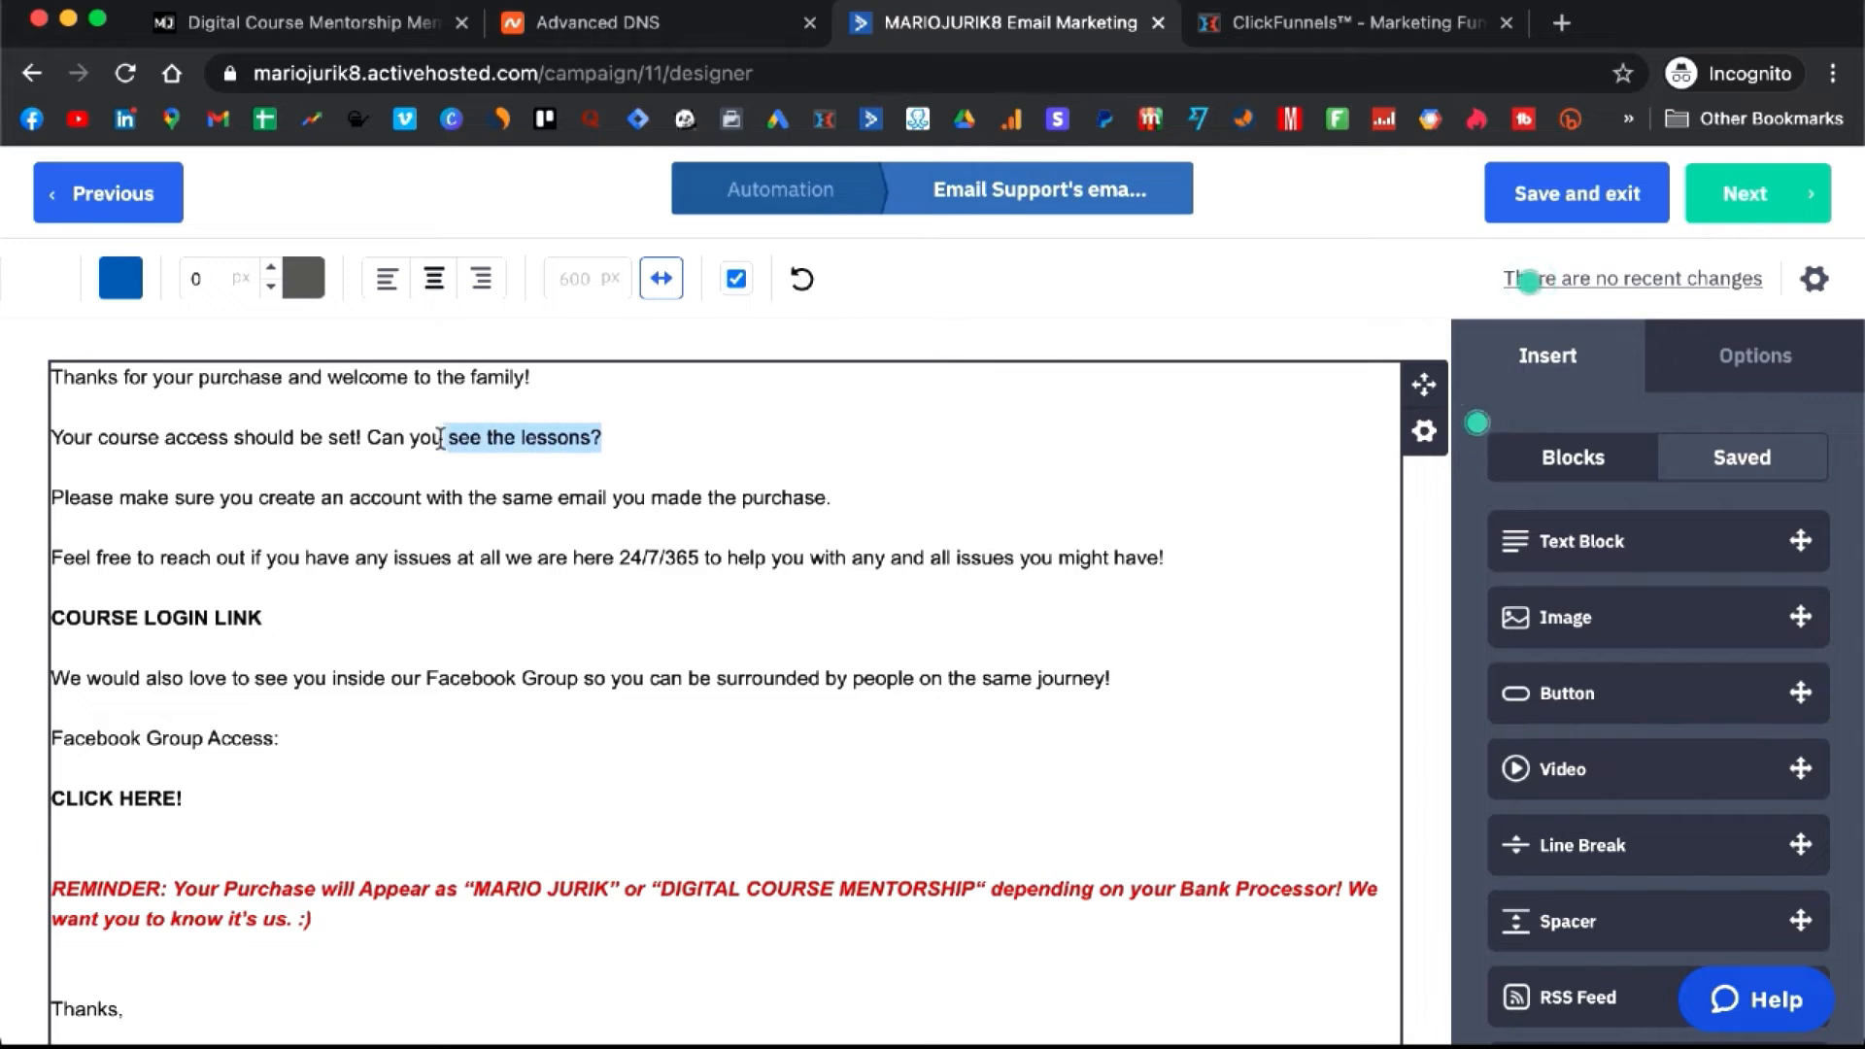
pyautogui.click(375, 438)
pyautogui.click(464, 502)
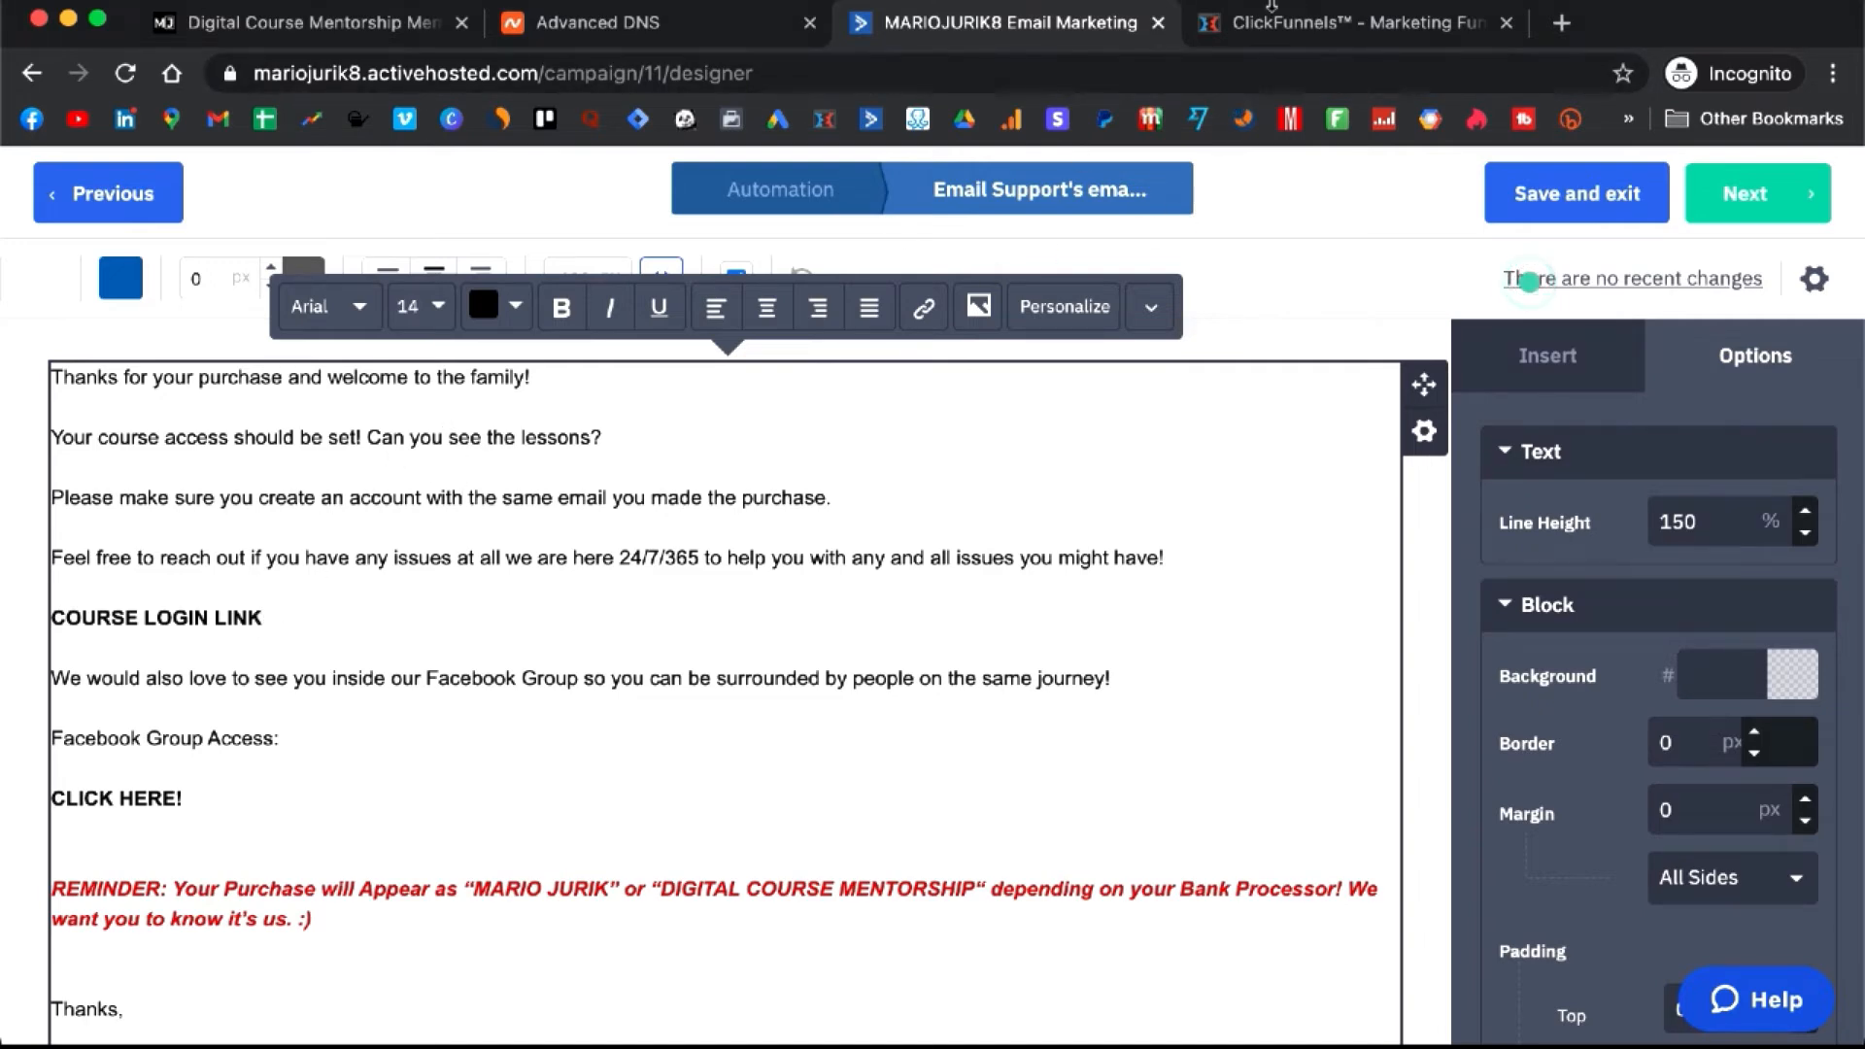
pyautogui.click(1326, 24)
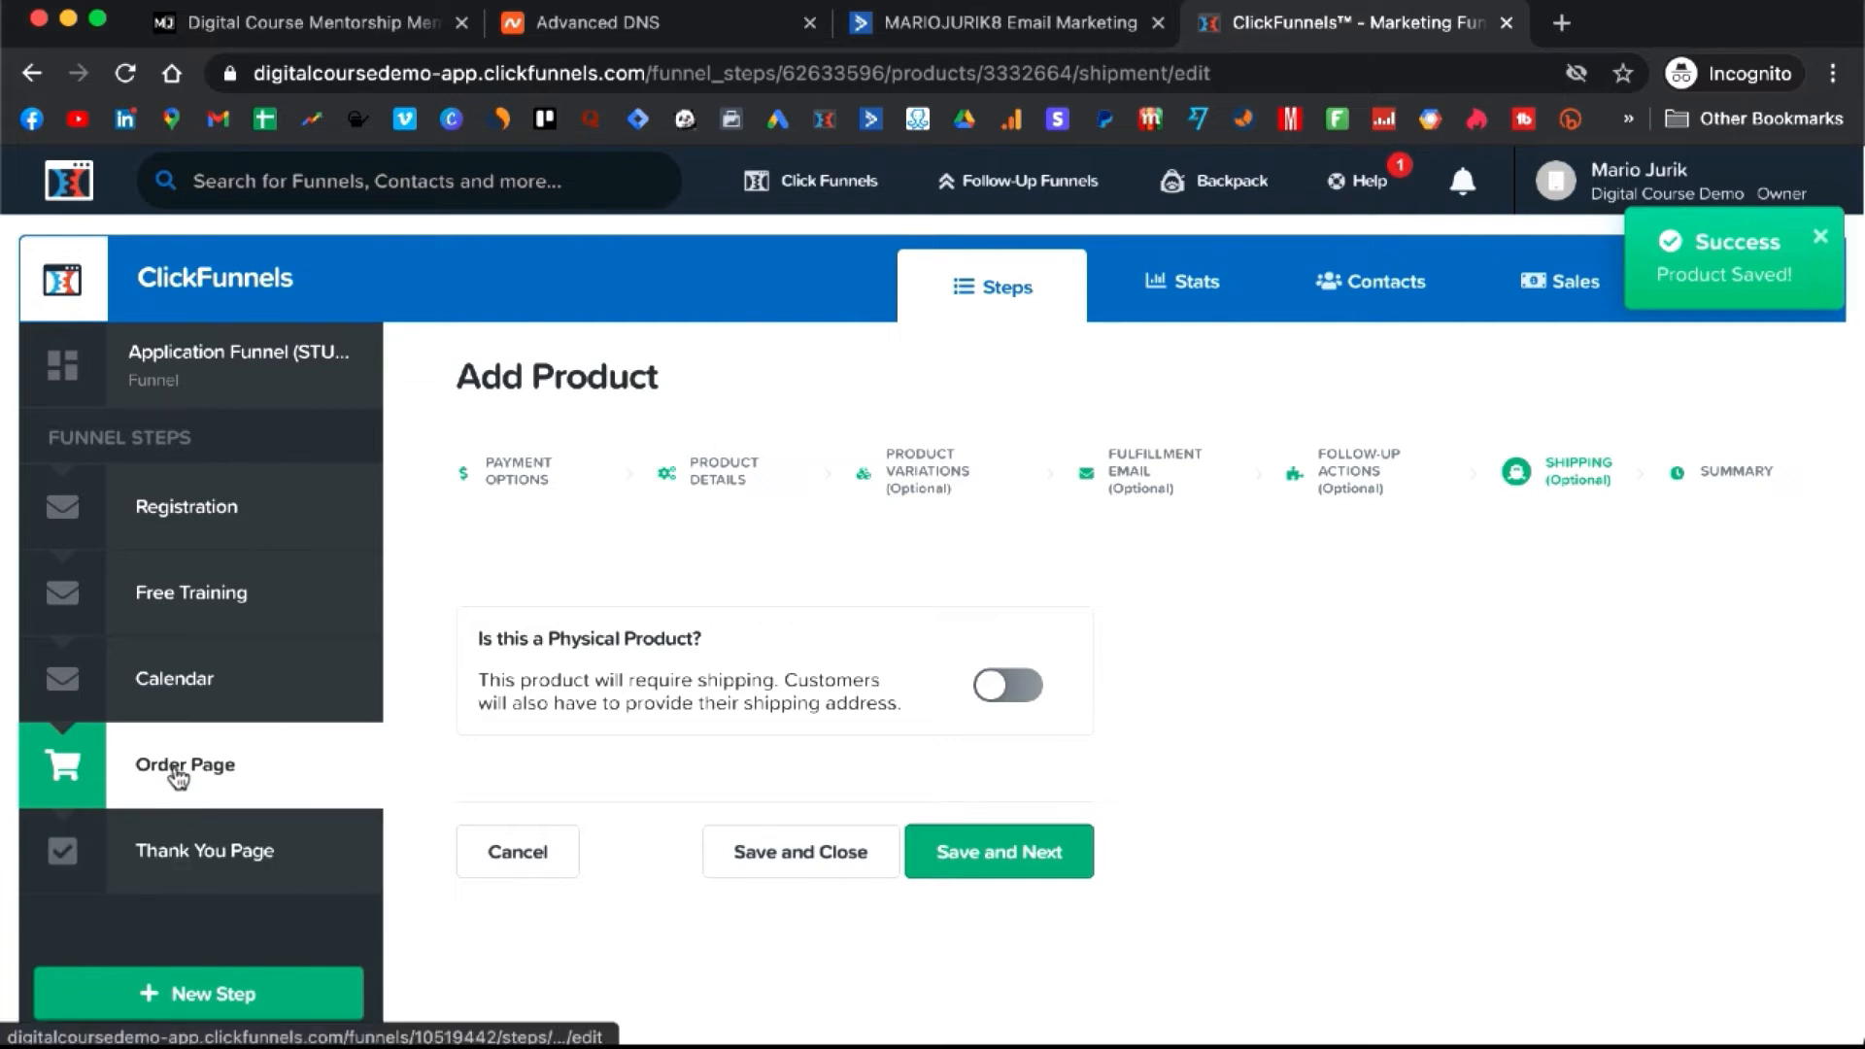
pyautogui.click(999, 30)
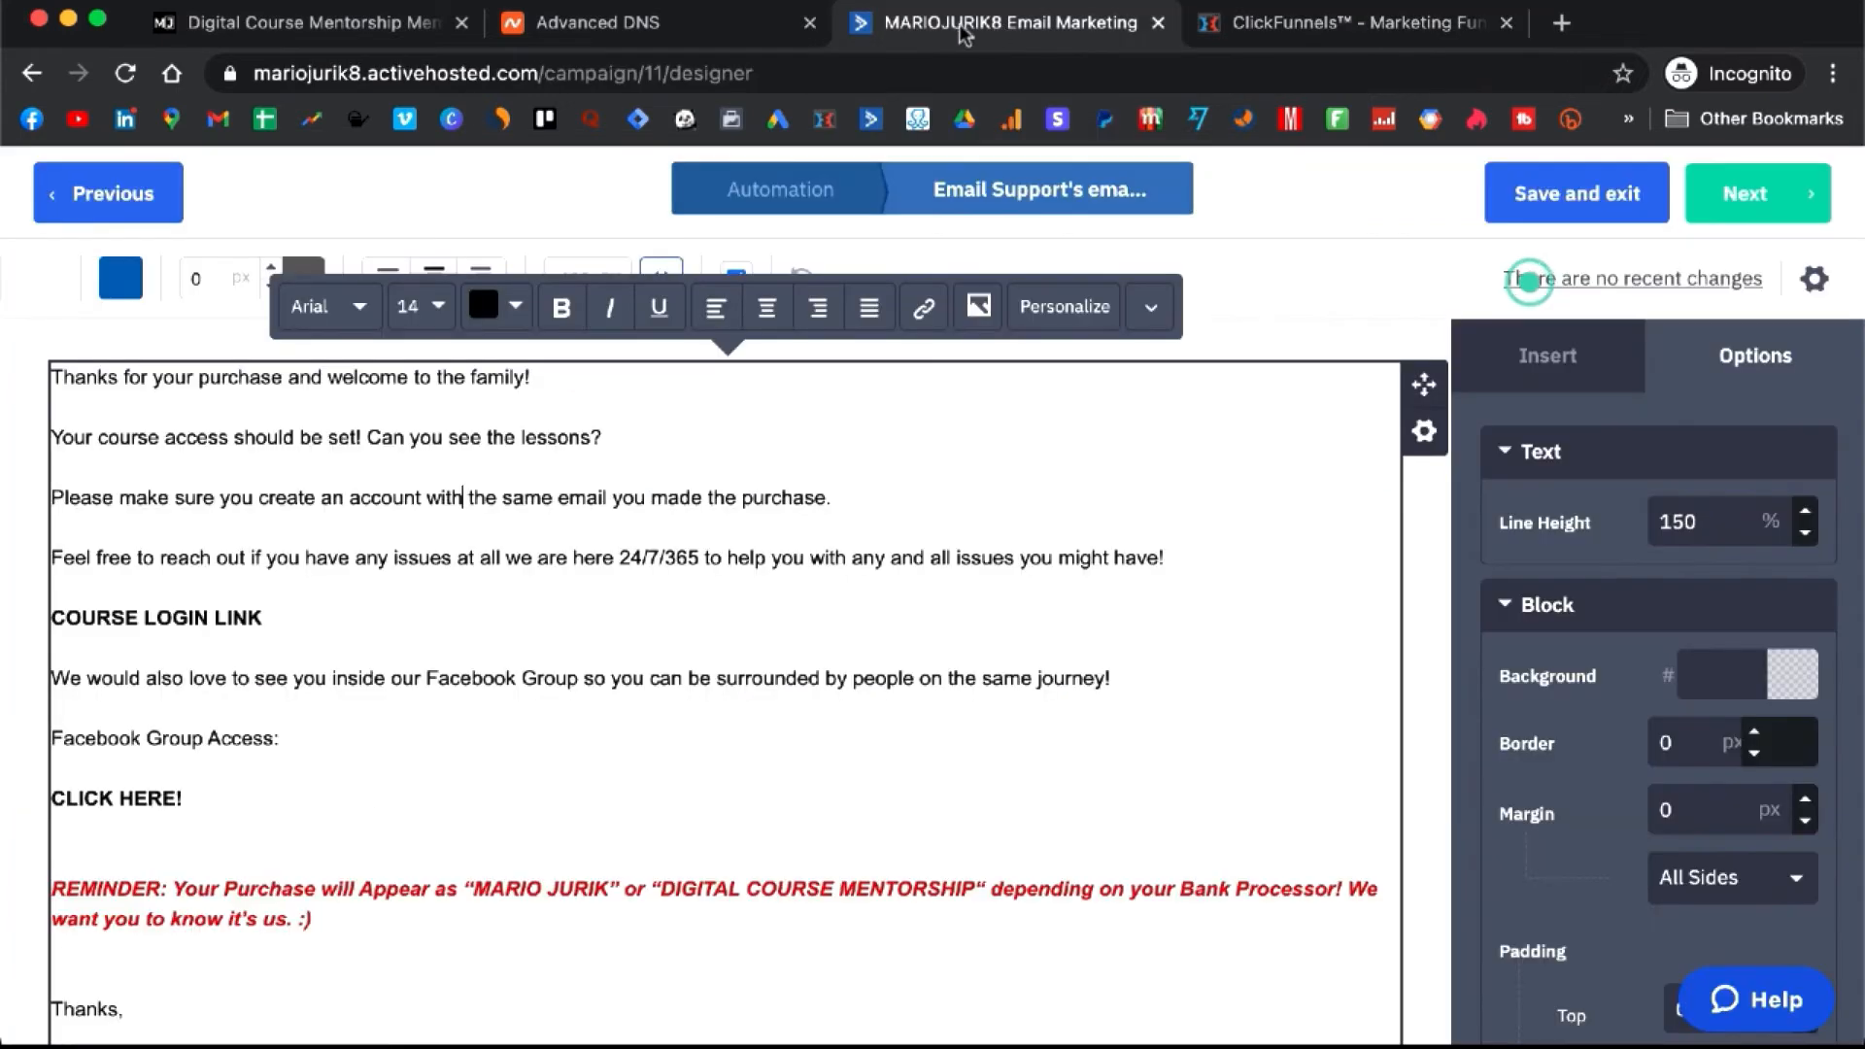
pyautogui.click(1406, 21)
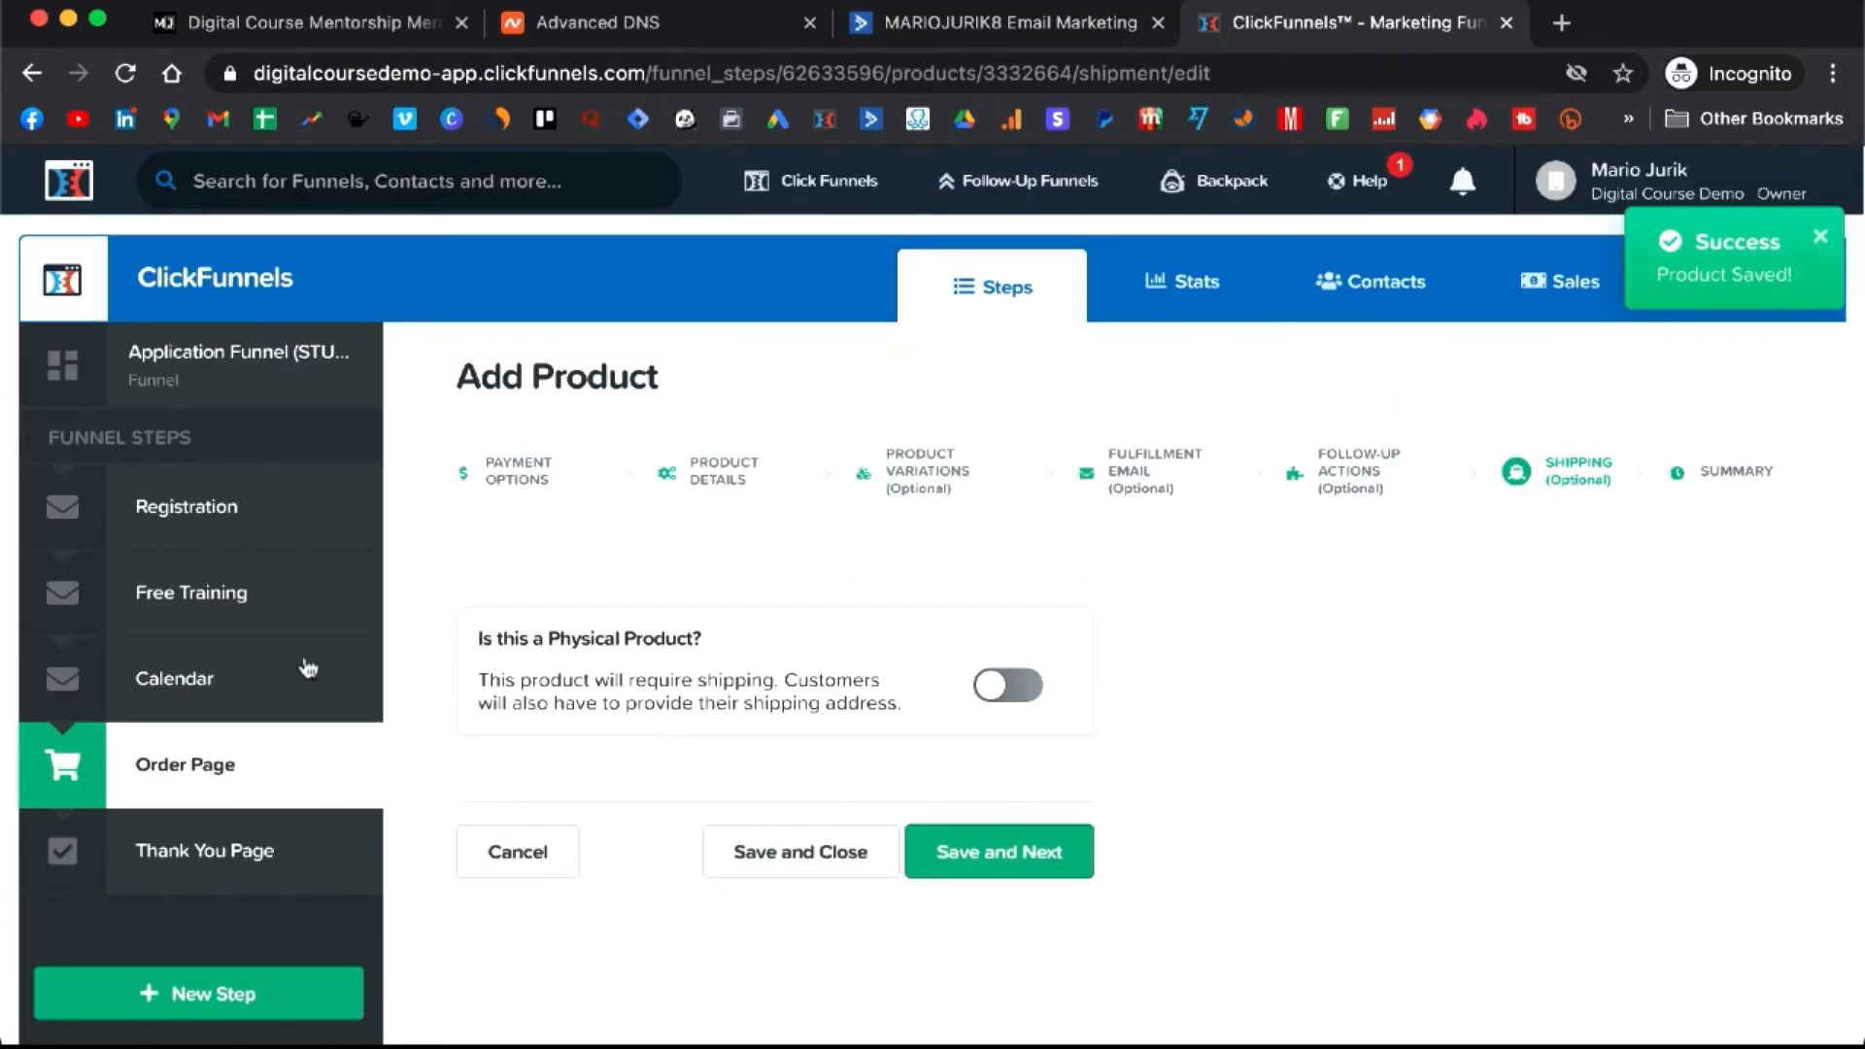
# - Copy the Secret Sign Up URL from the Members Area funnel step and return to the course-access email
pyautogui.moveTo(825, 181)
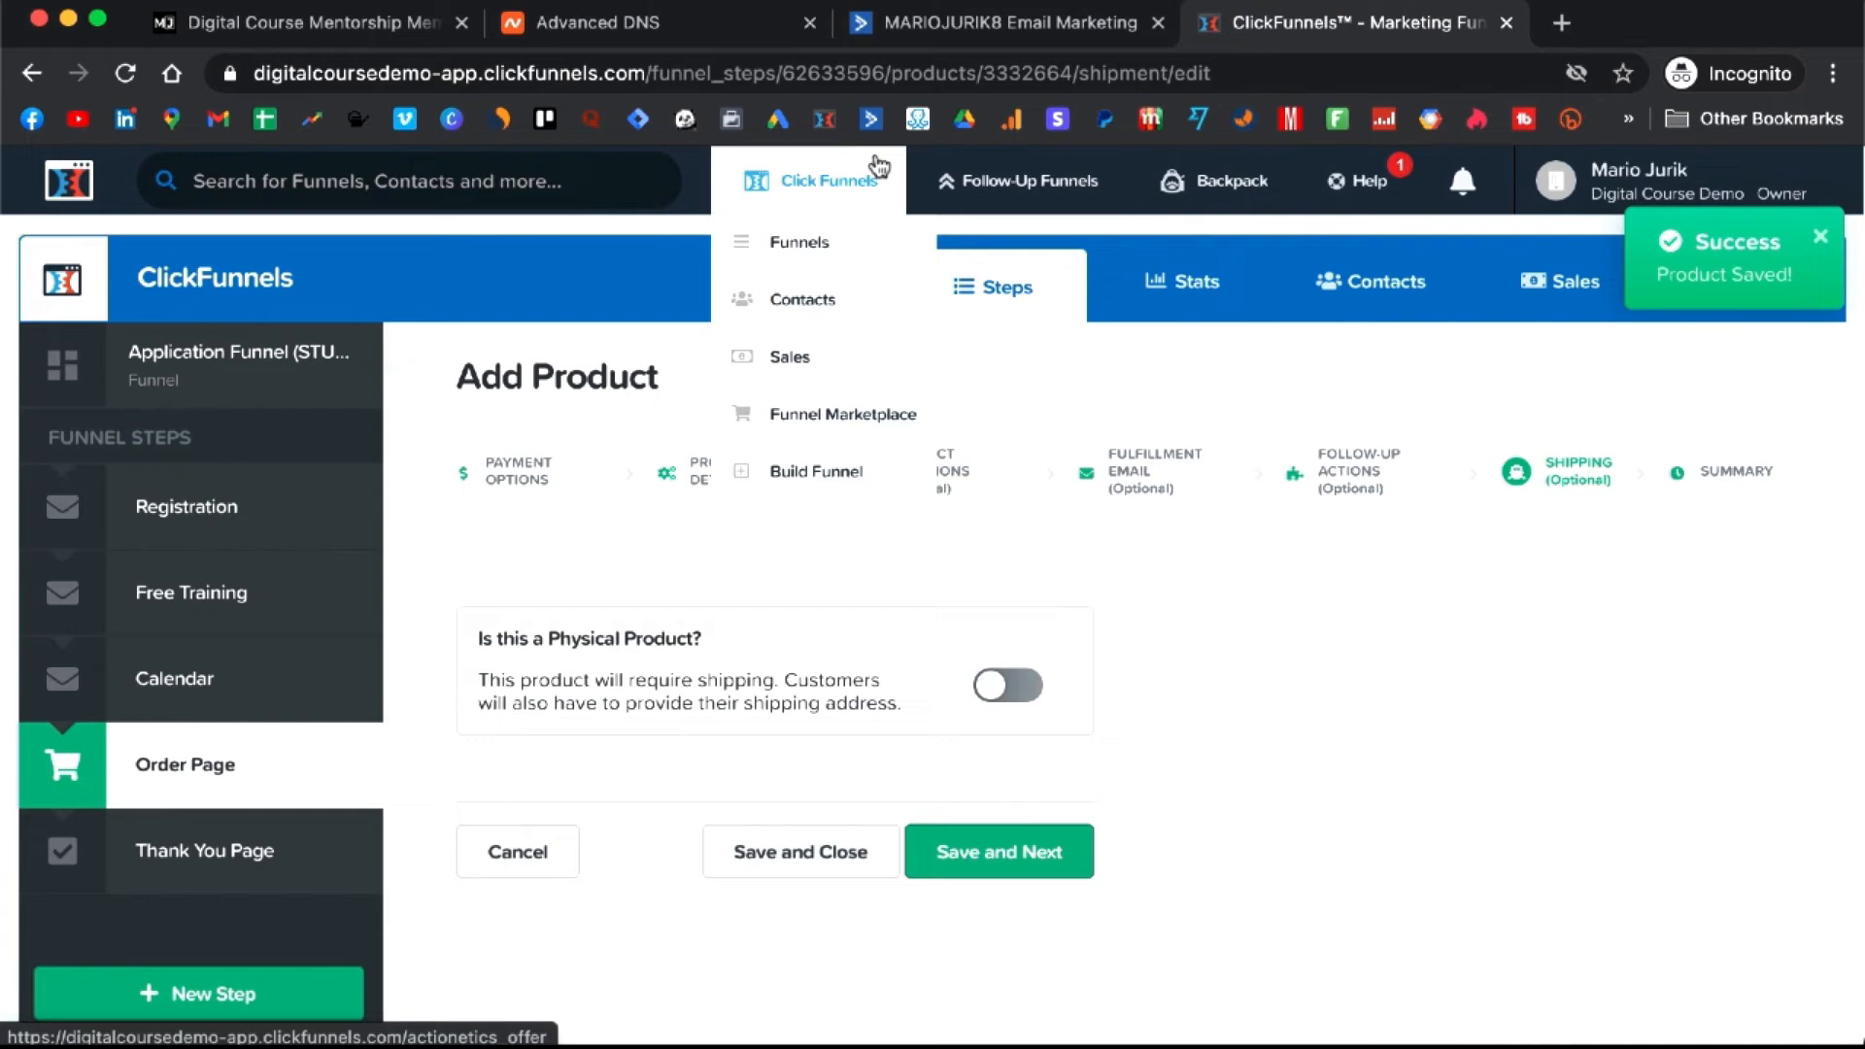
pyautogui.click(866, 233)
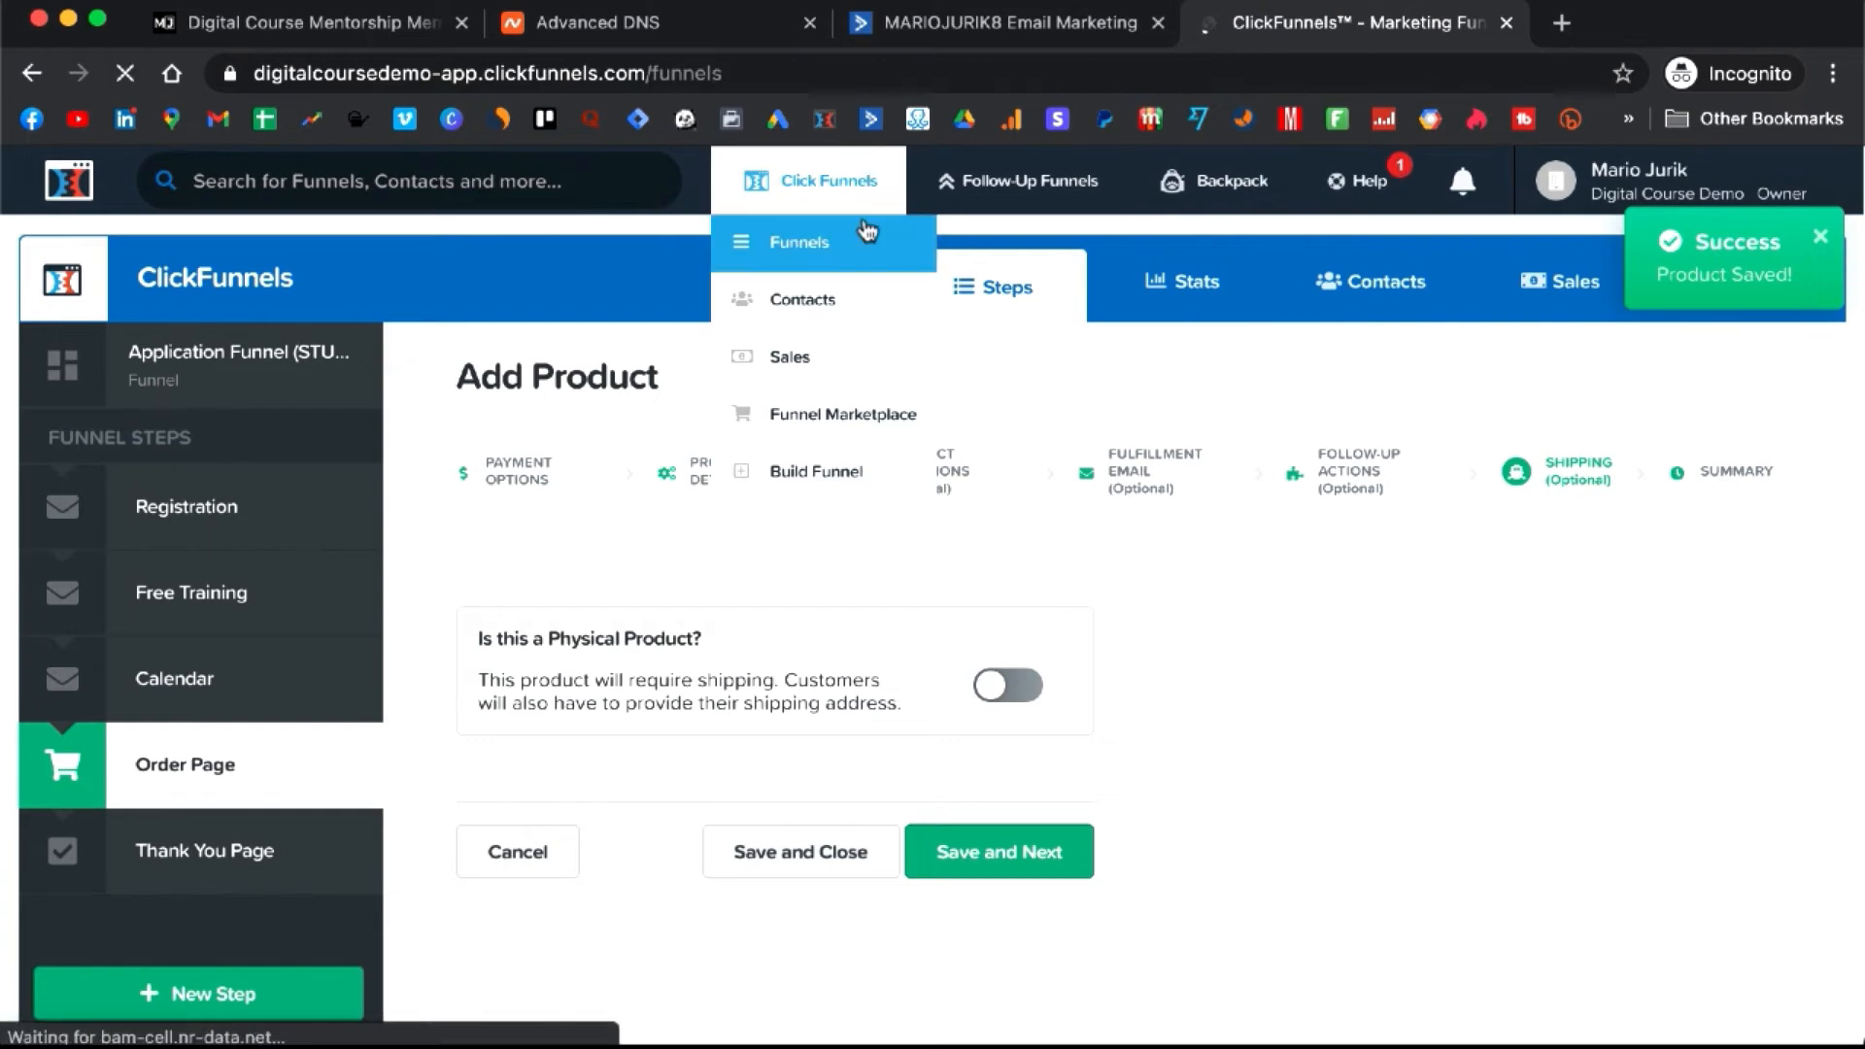
pyautogui.click(307, 884)
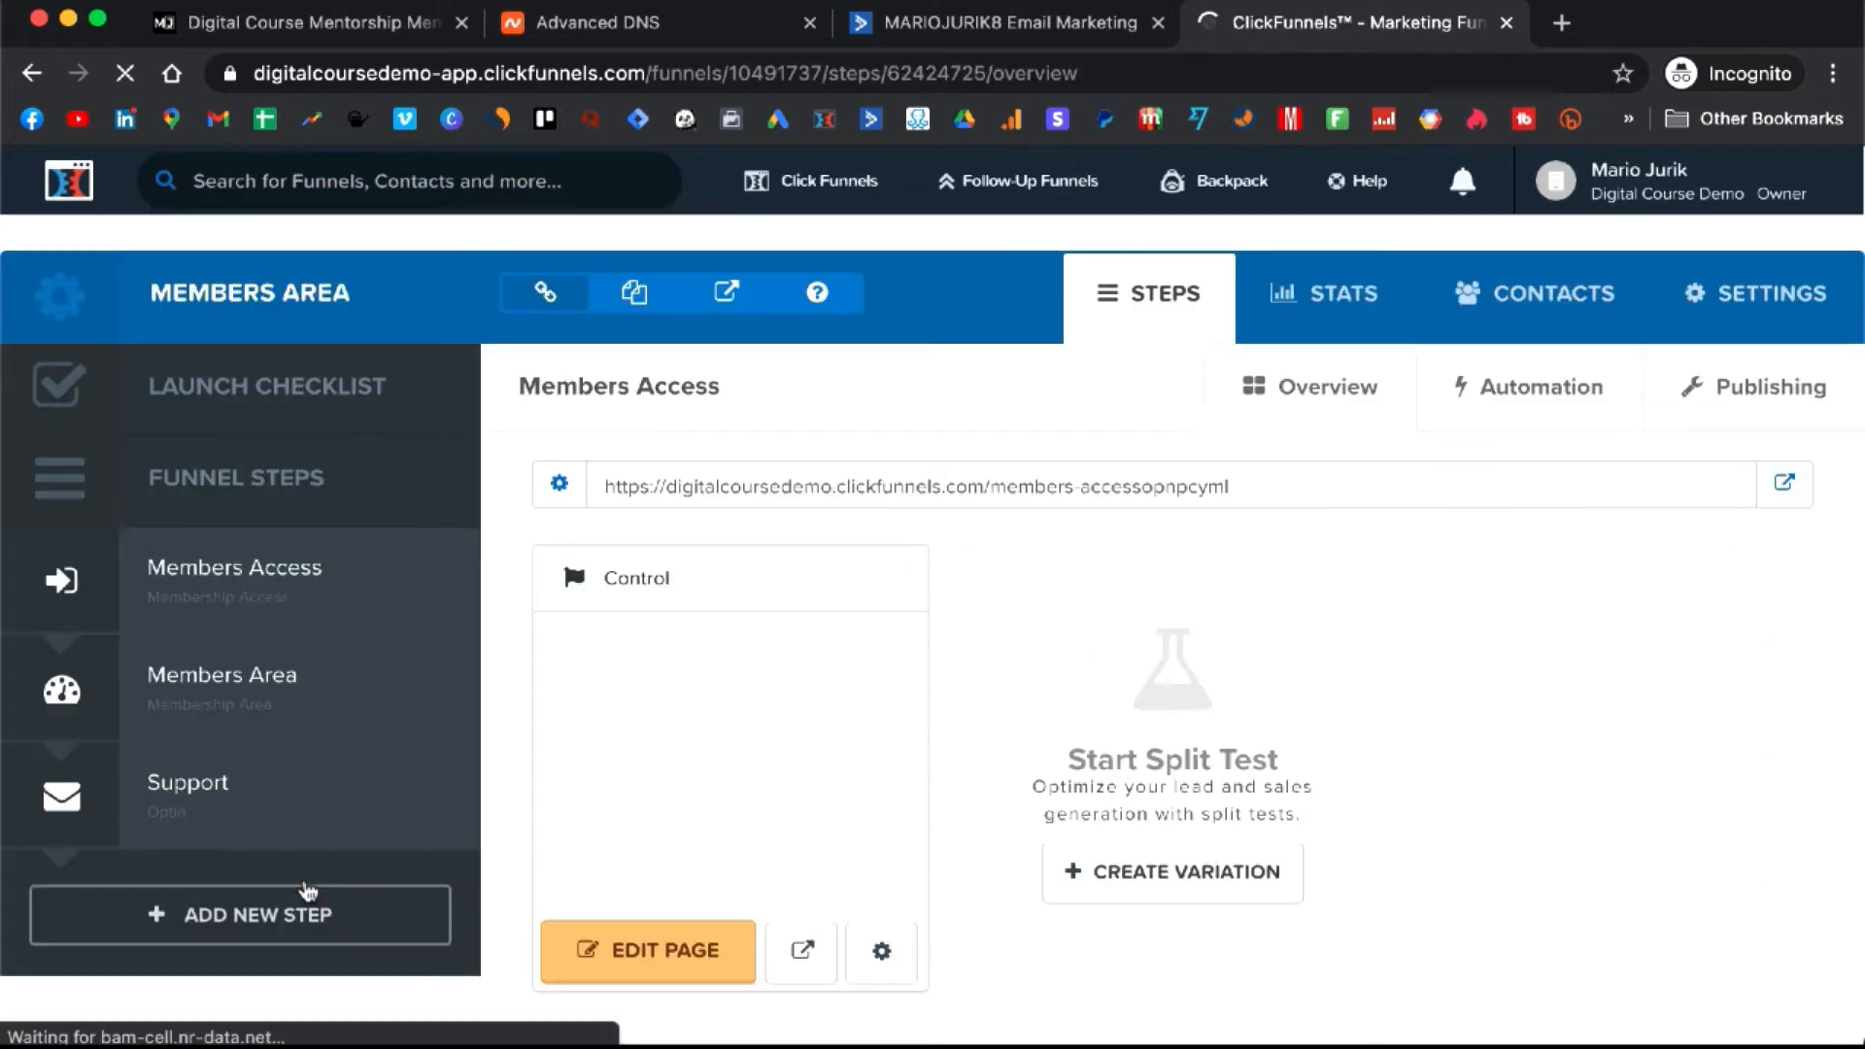
pyautogui.click(264, 726)
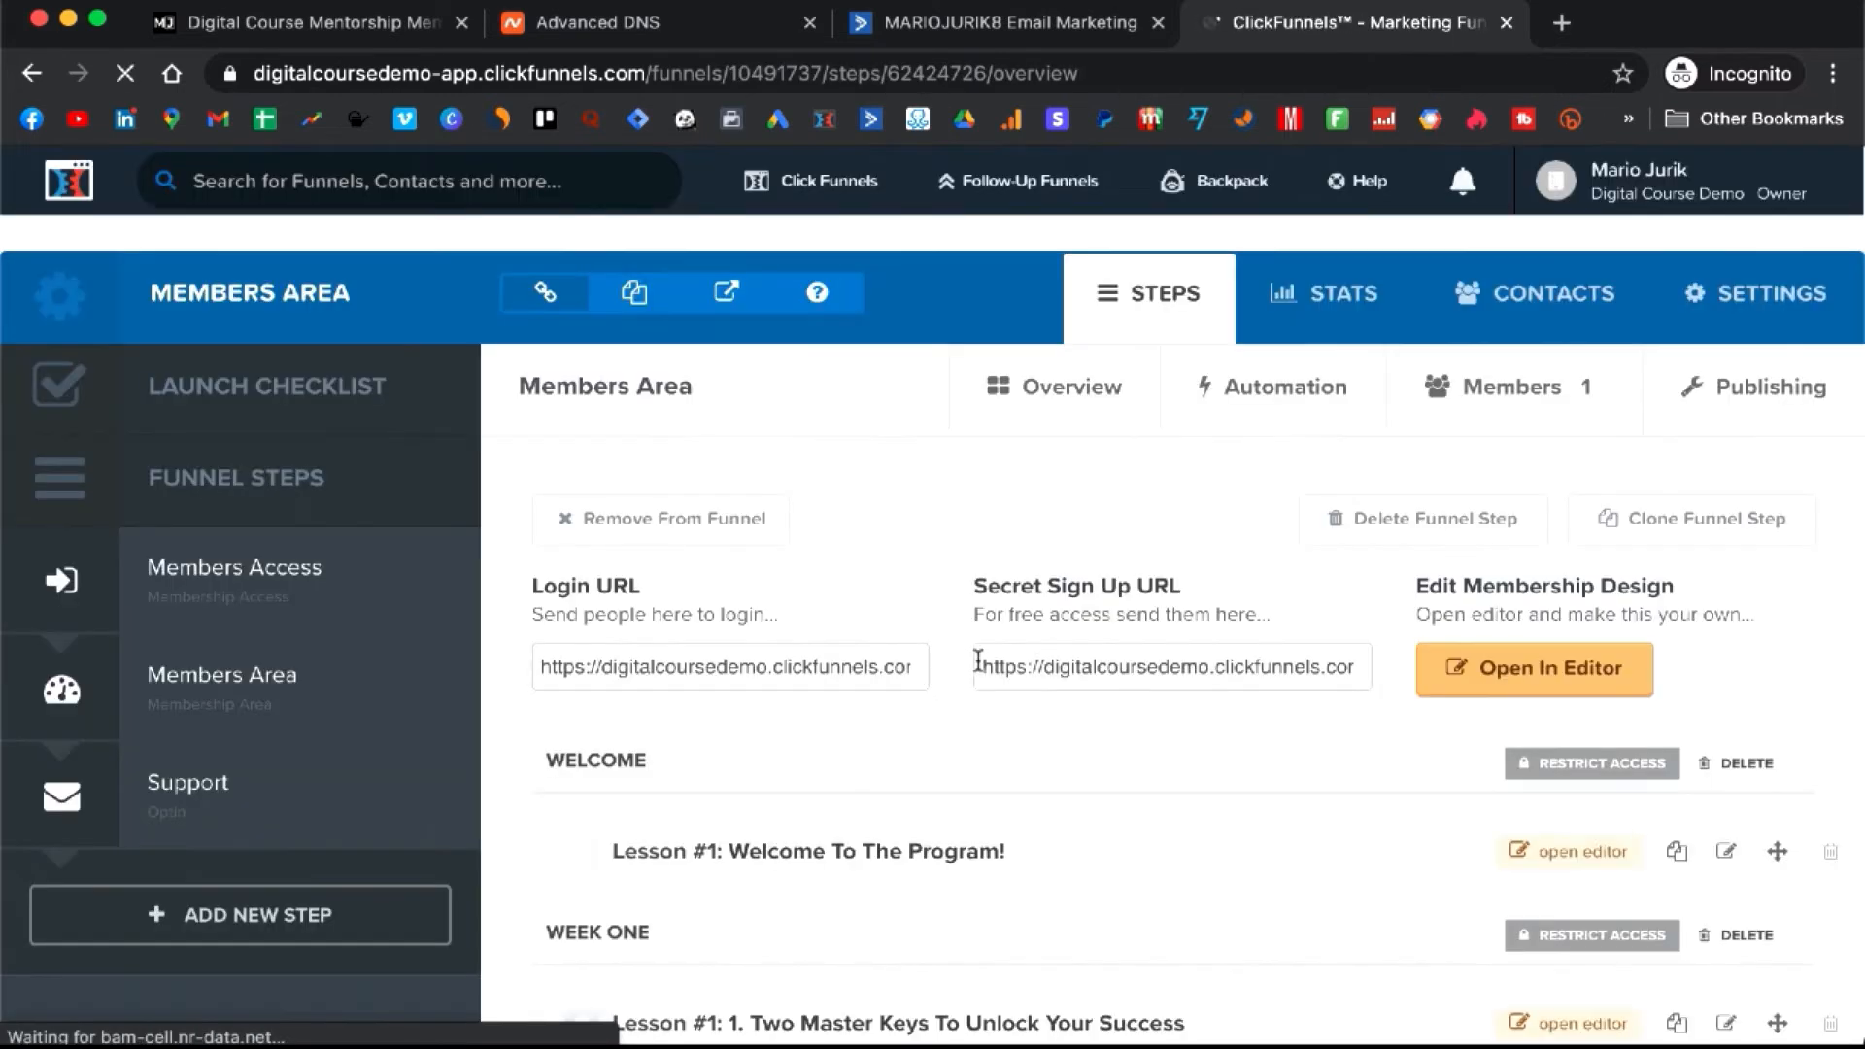
pyautogui.click(1144, 673)
pyautogui.click(1176, 672)
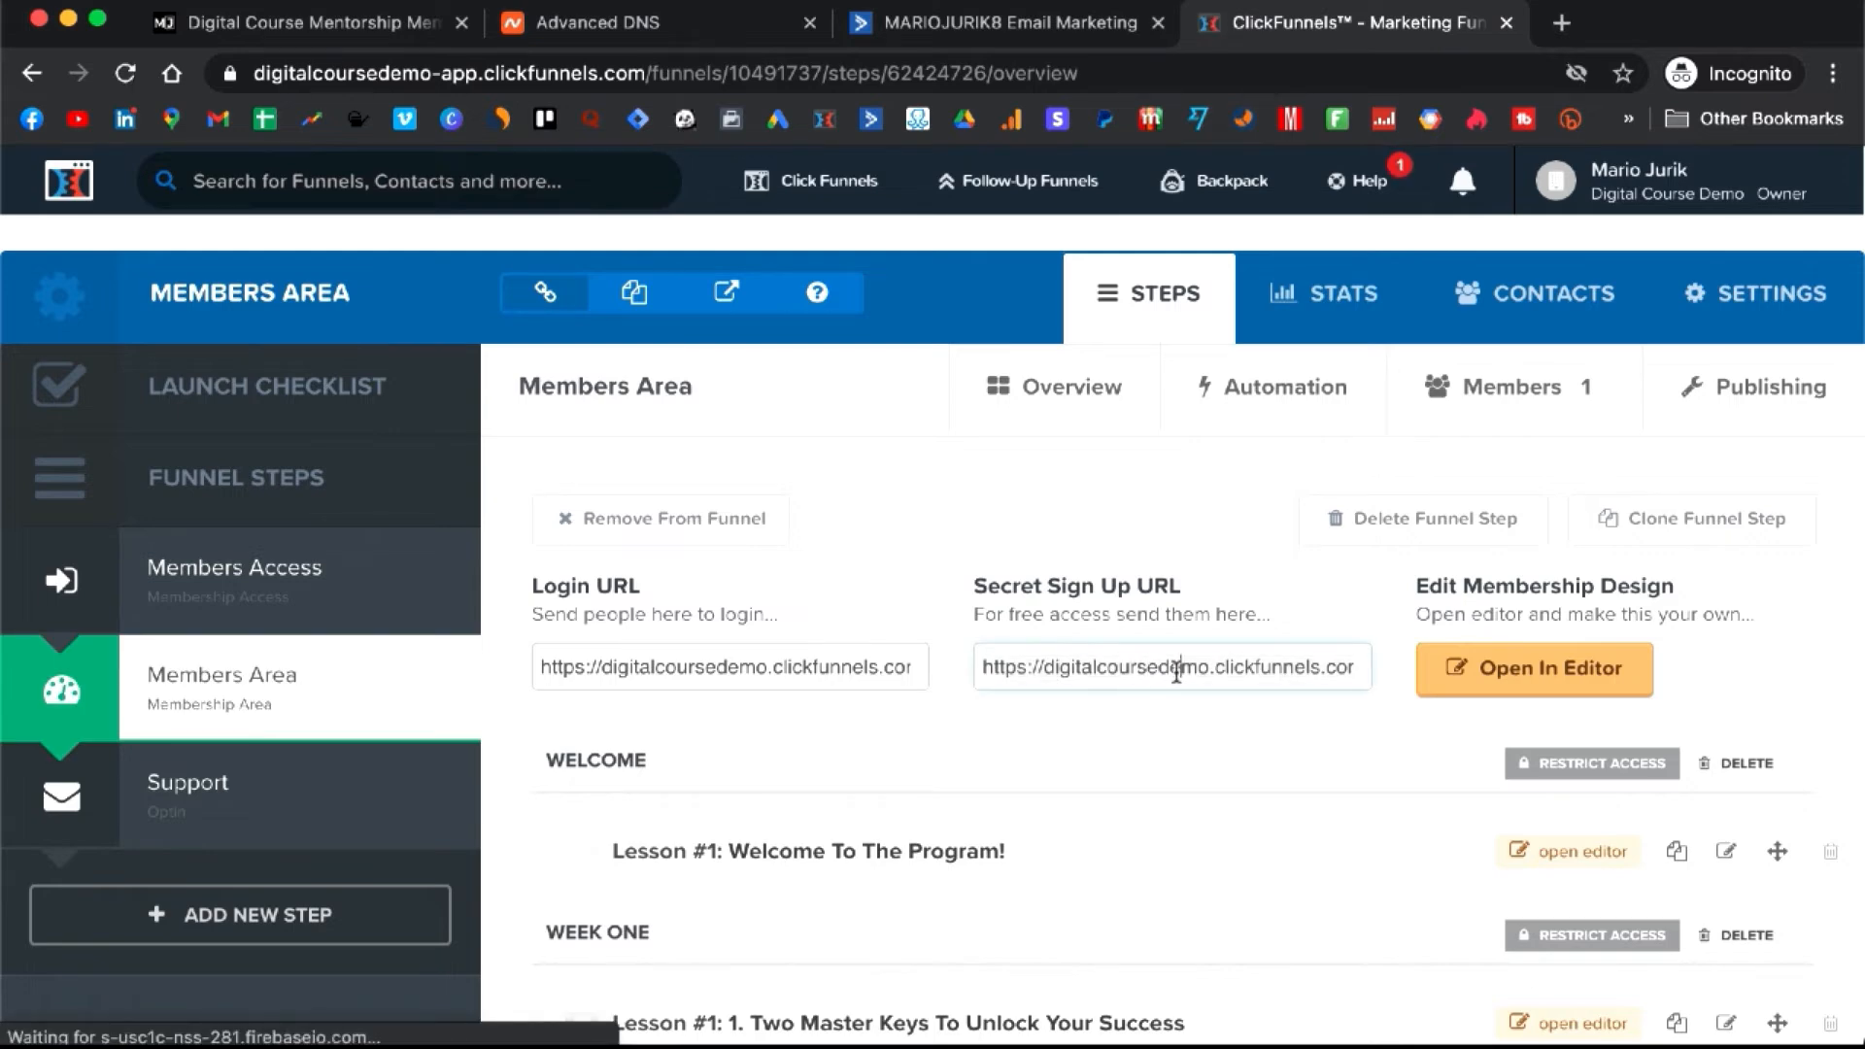
pyautogui.tripleClick(1176, 673)
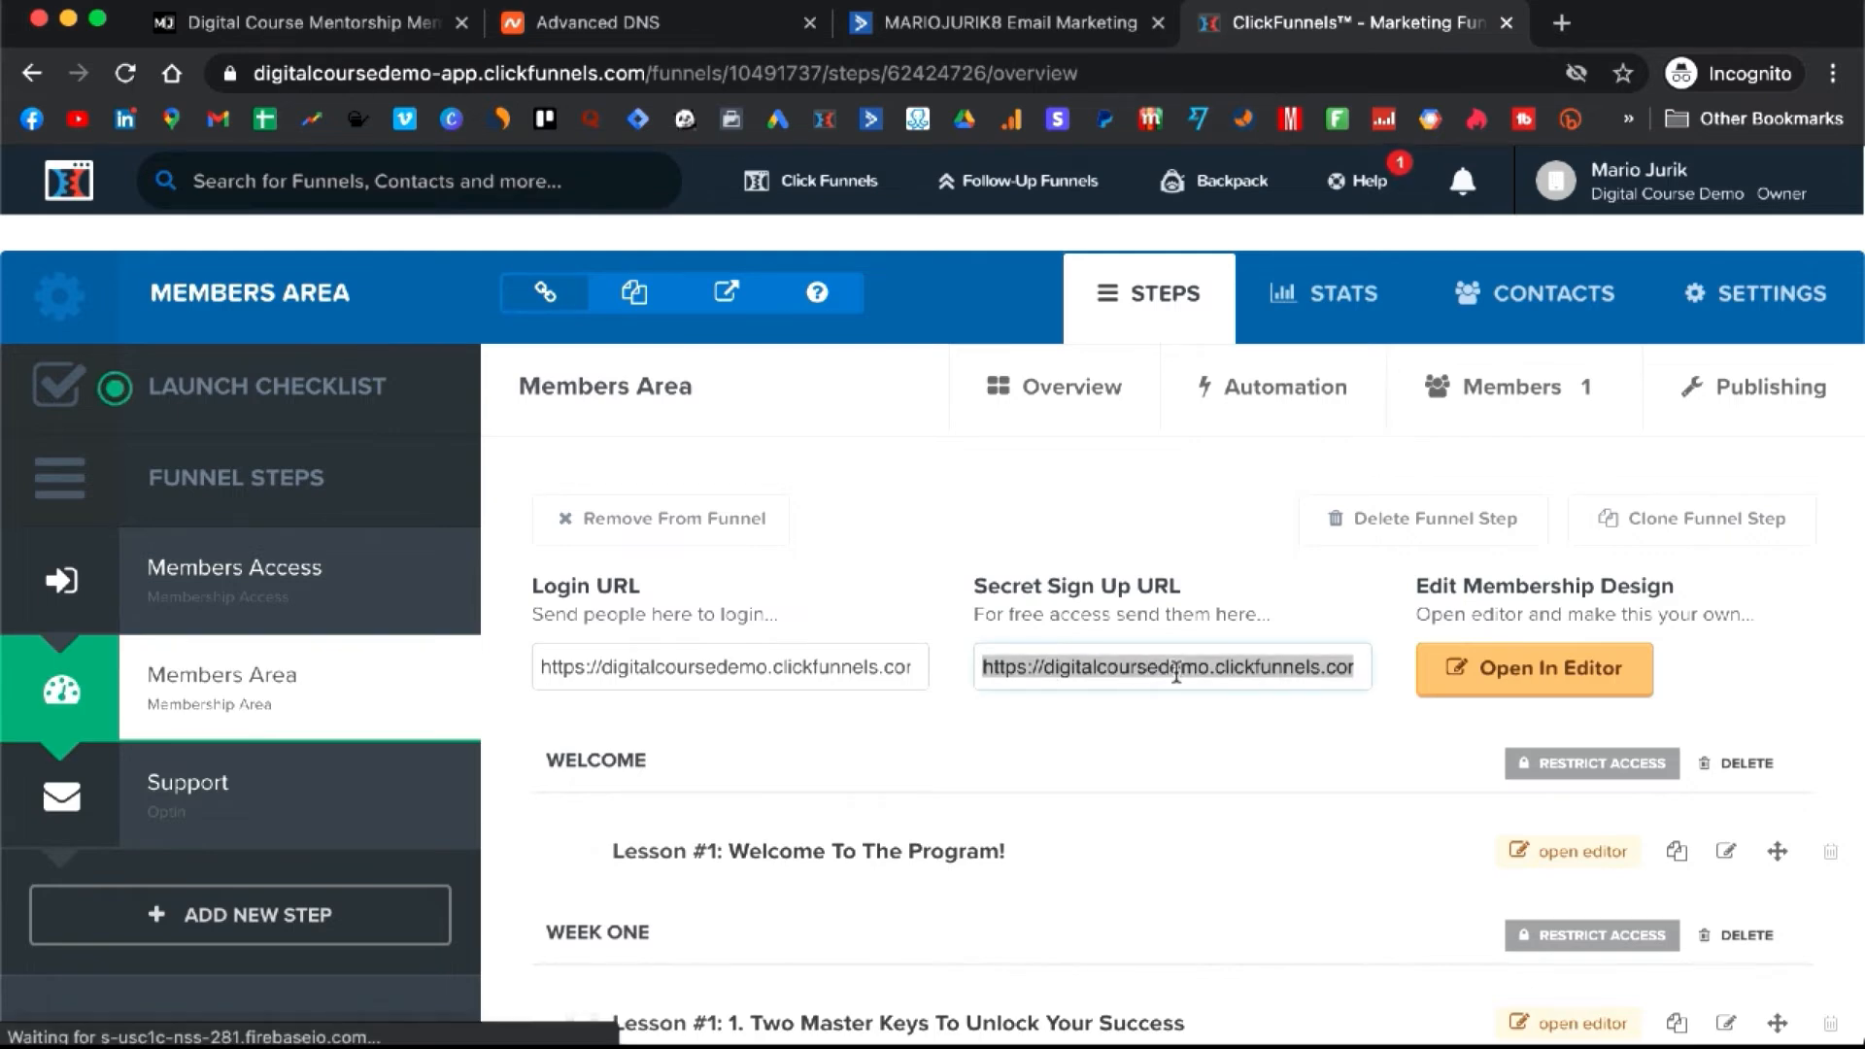
pyautogui.click(986, 34)
pyautogui.click(139, 623)
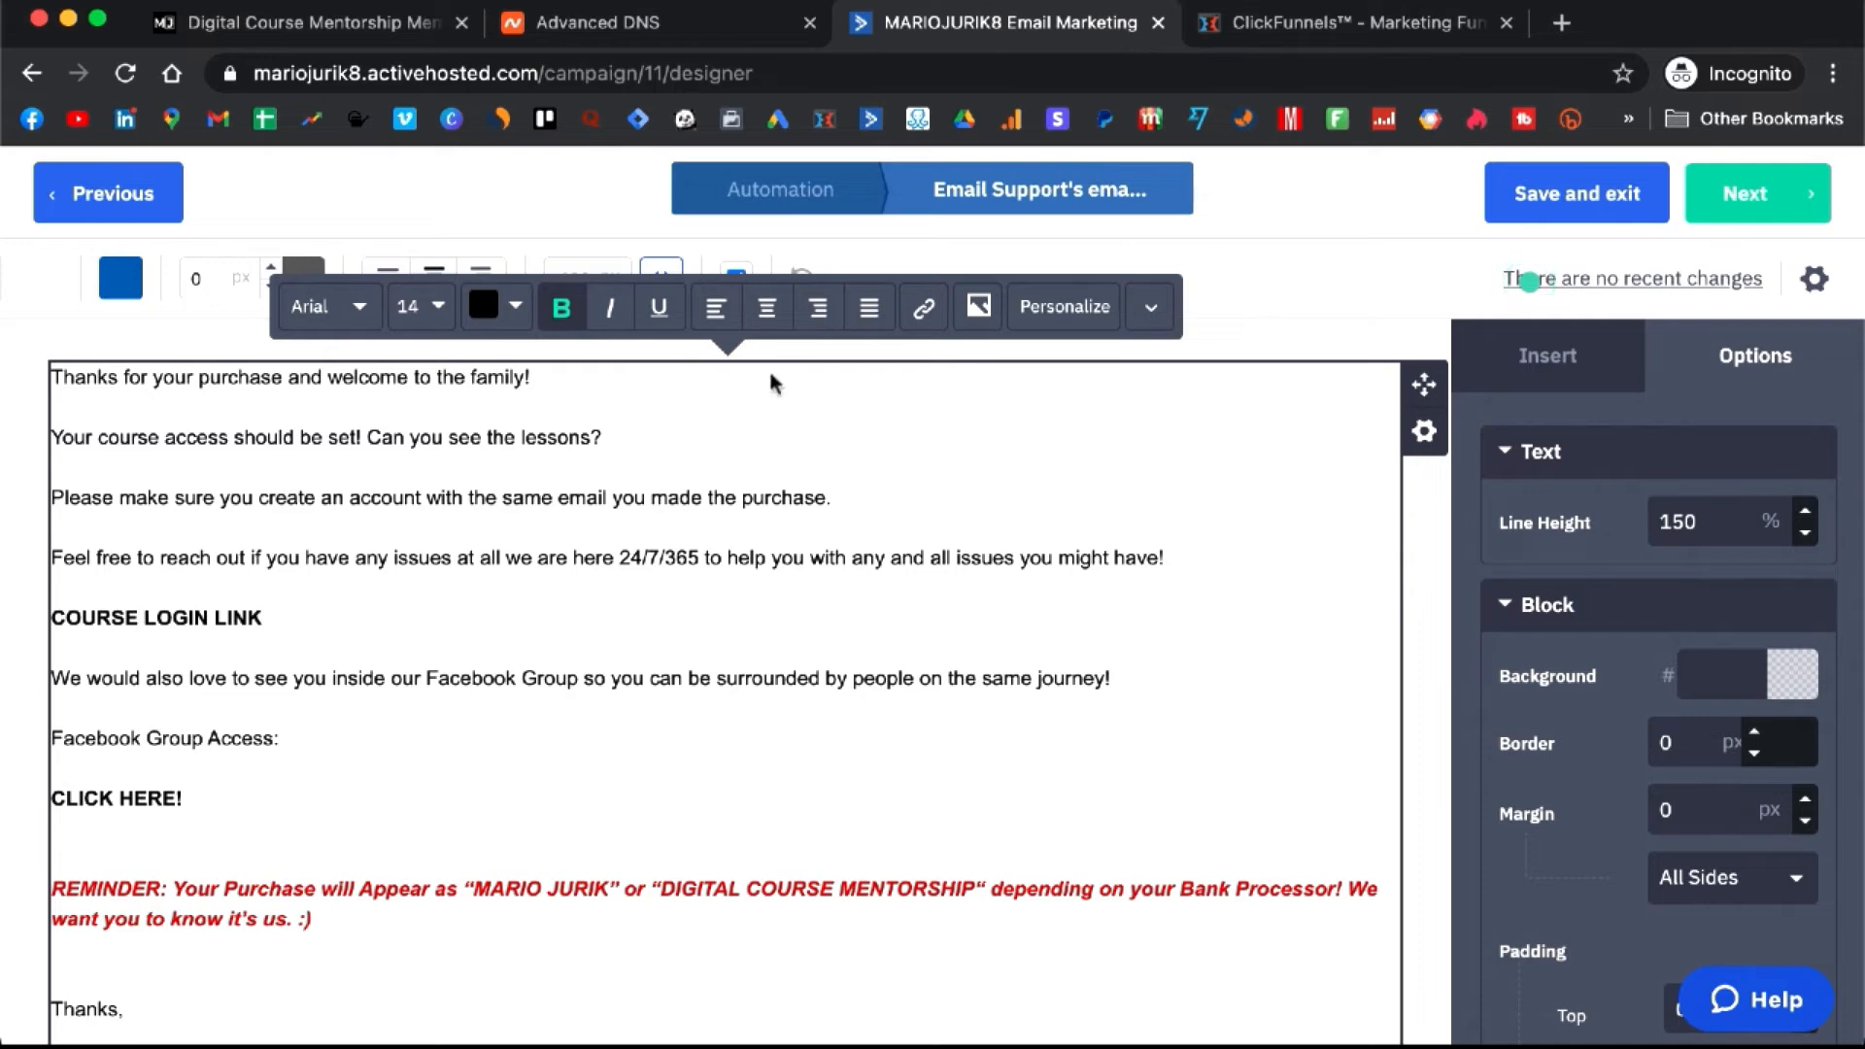
# - Insert the members-area URL as a link, then delete the misplaced pasted address
pyautogui.click(923, 309)
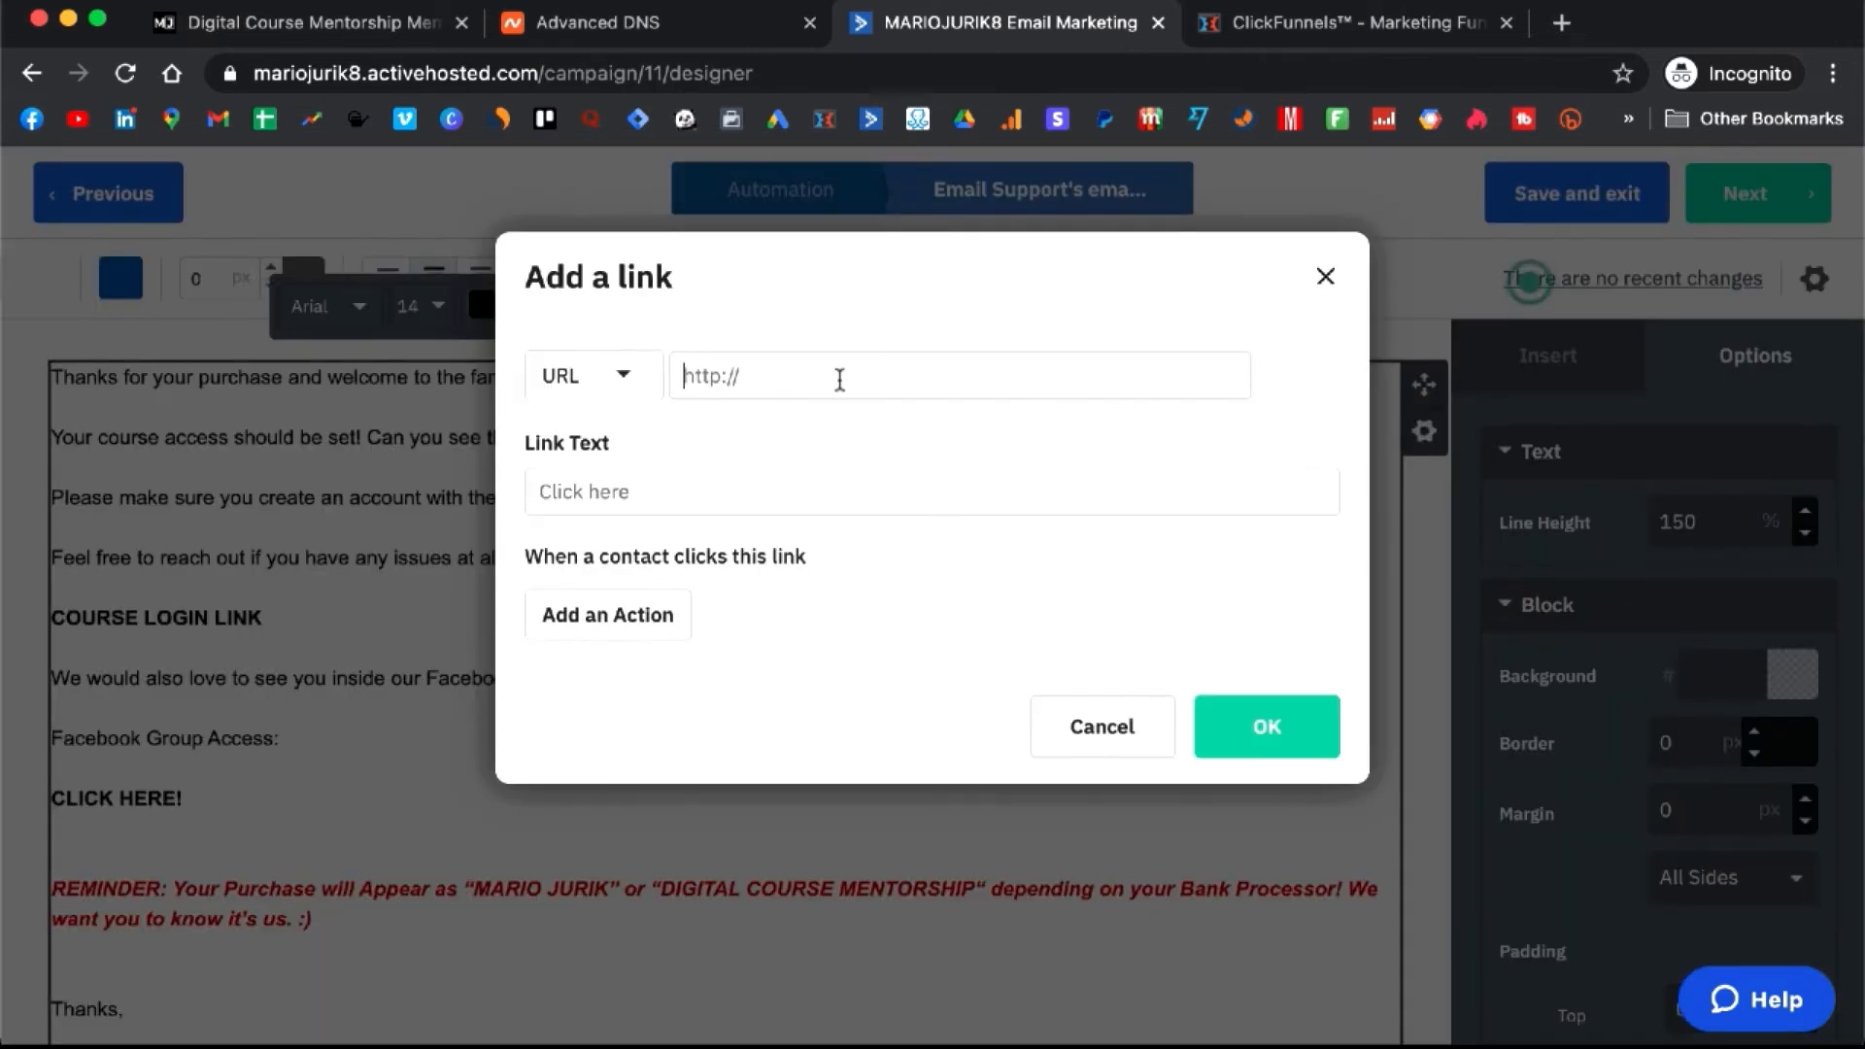
pyautogui.click(836, 375)
pyautogui.hotkey('ctrl', 'v')
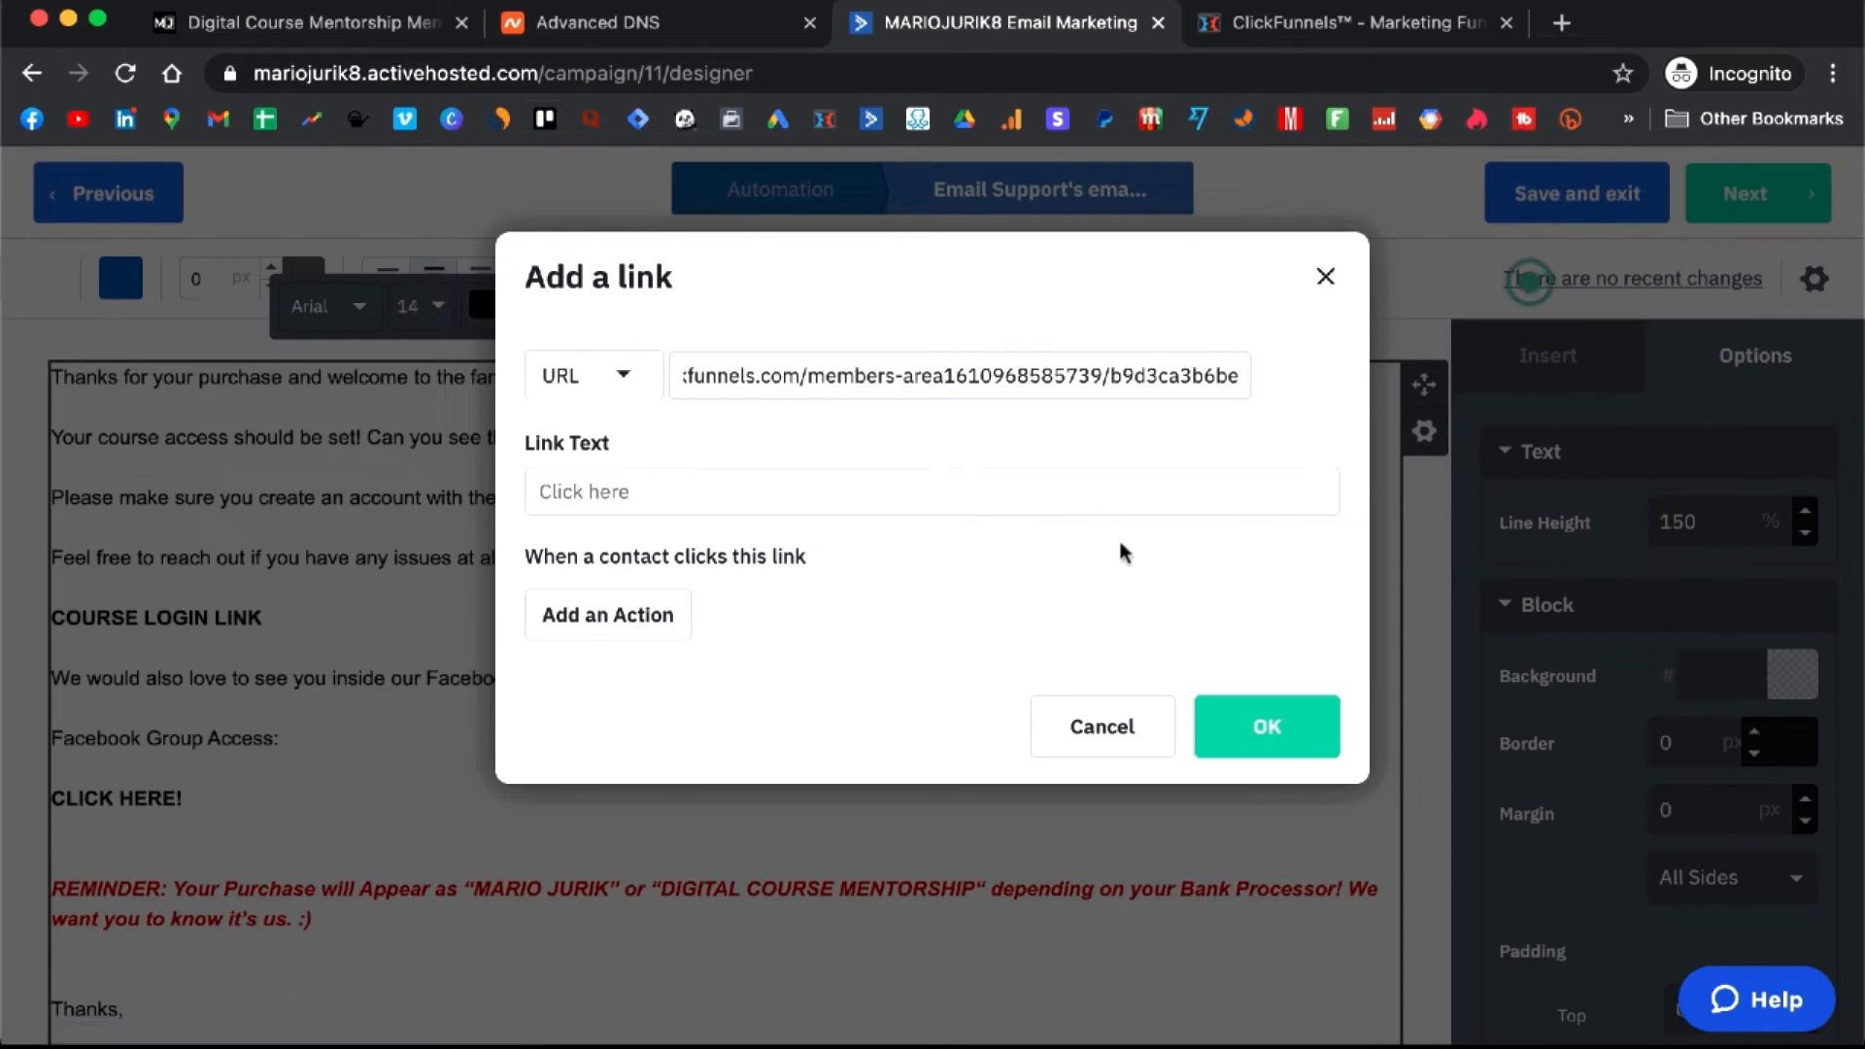
pyautogui.click(1299, 718)
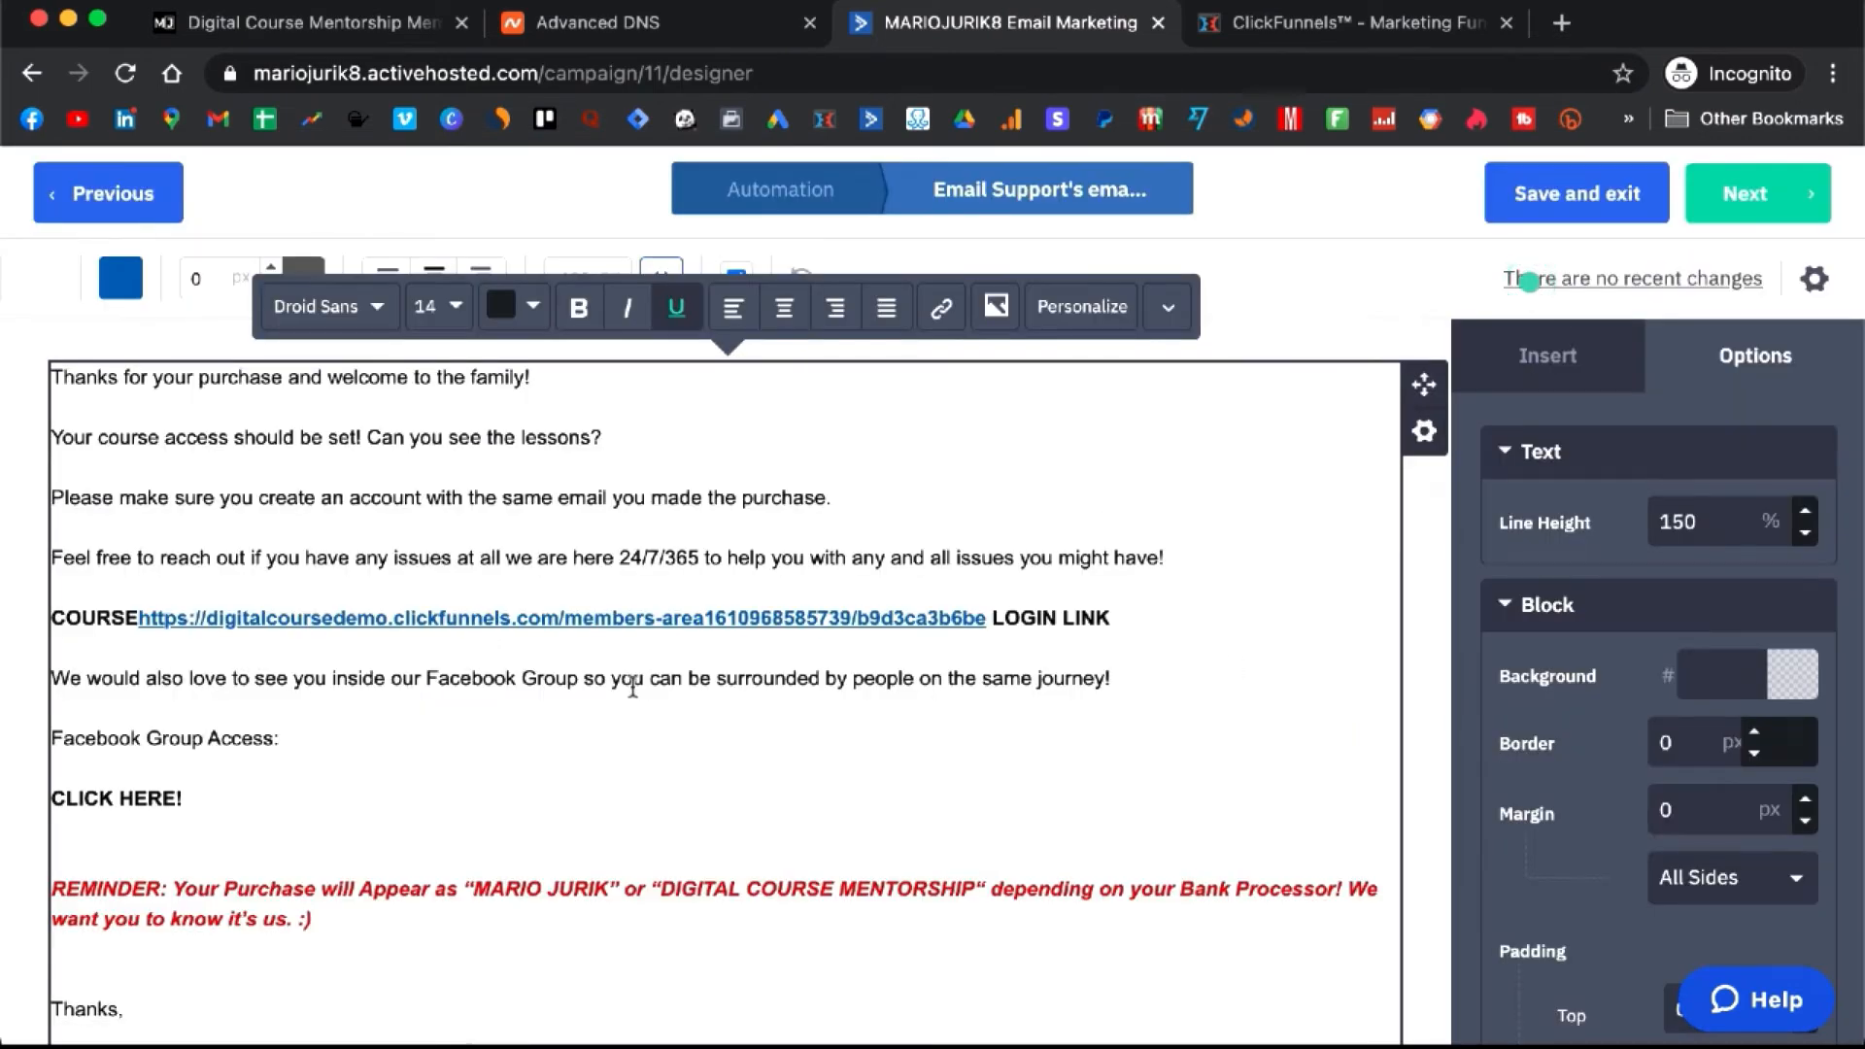
pyautogui.click(836, 672)
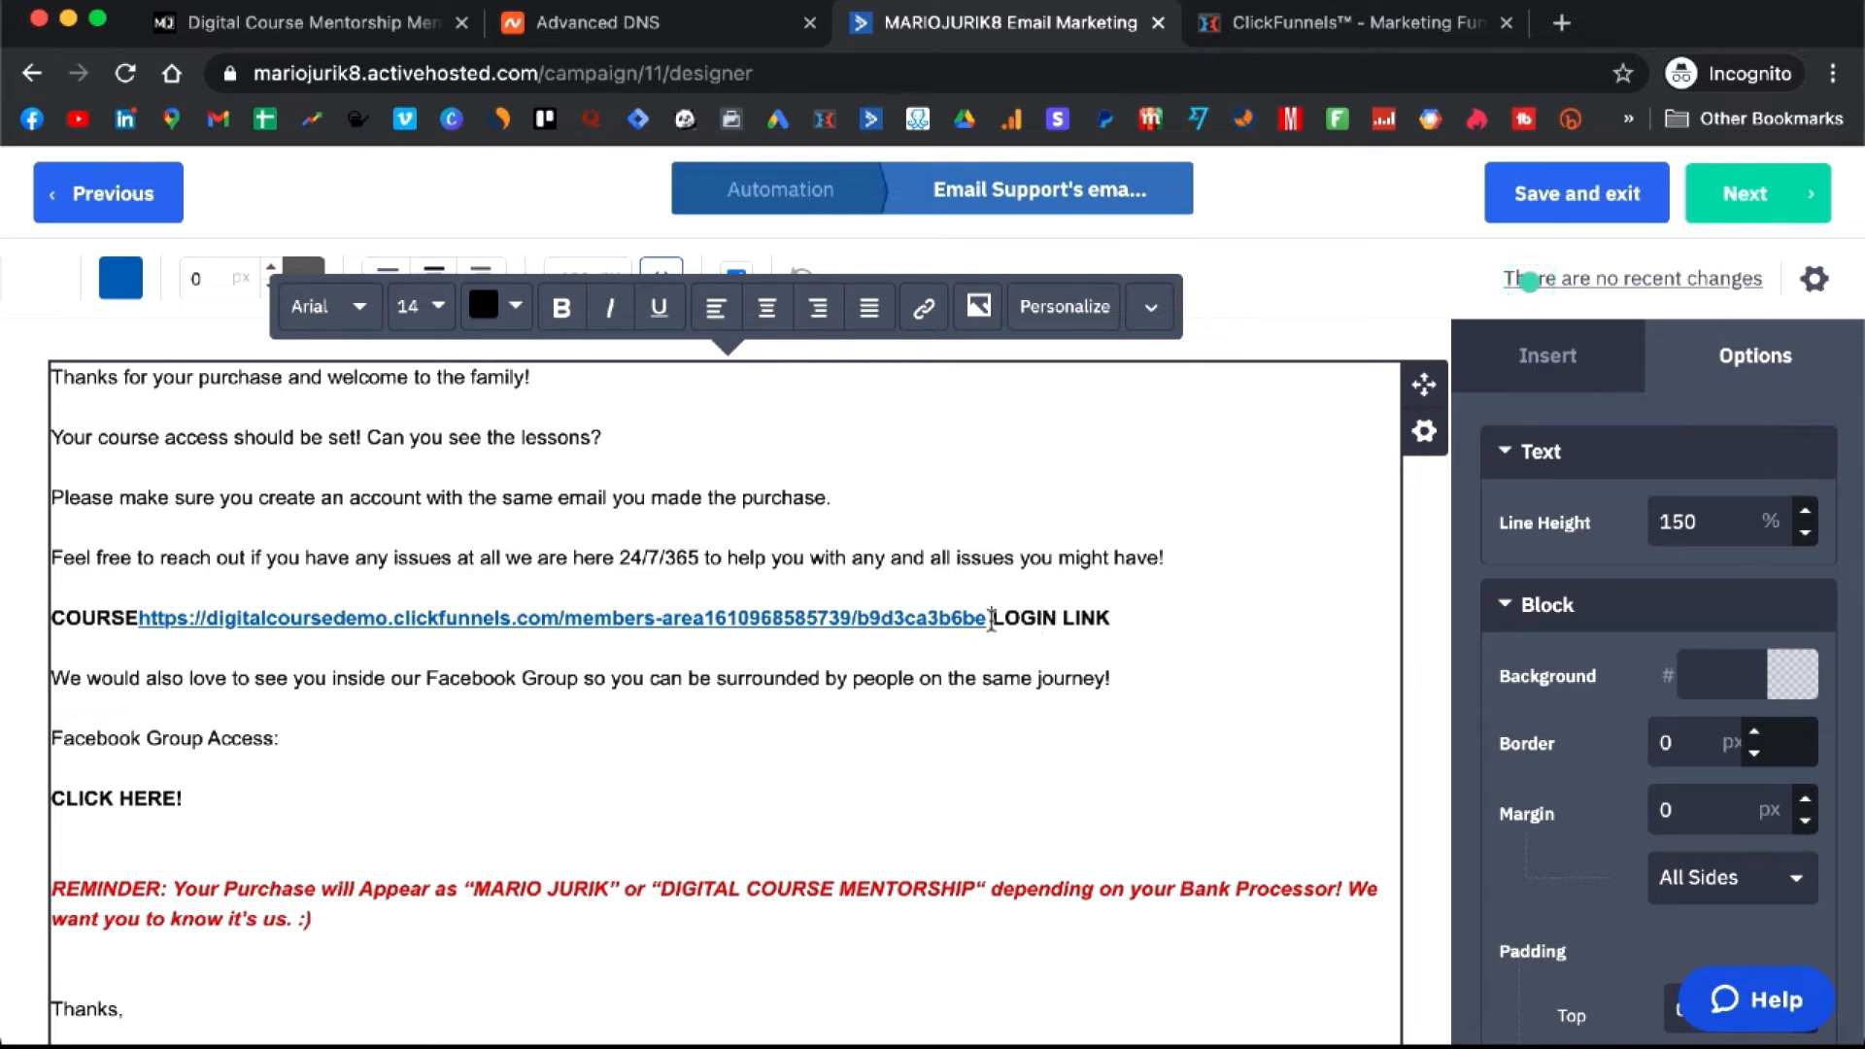
pyautogui.moveTo(991, 620); pyautogui.dragTo(139, 620)
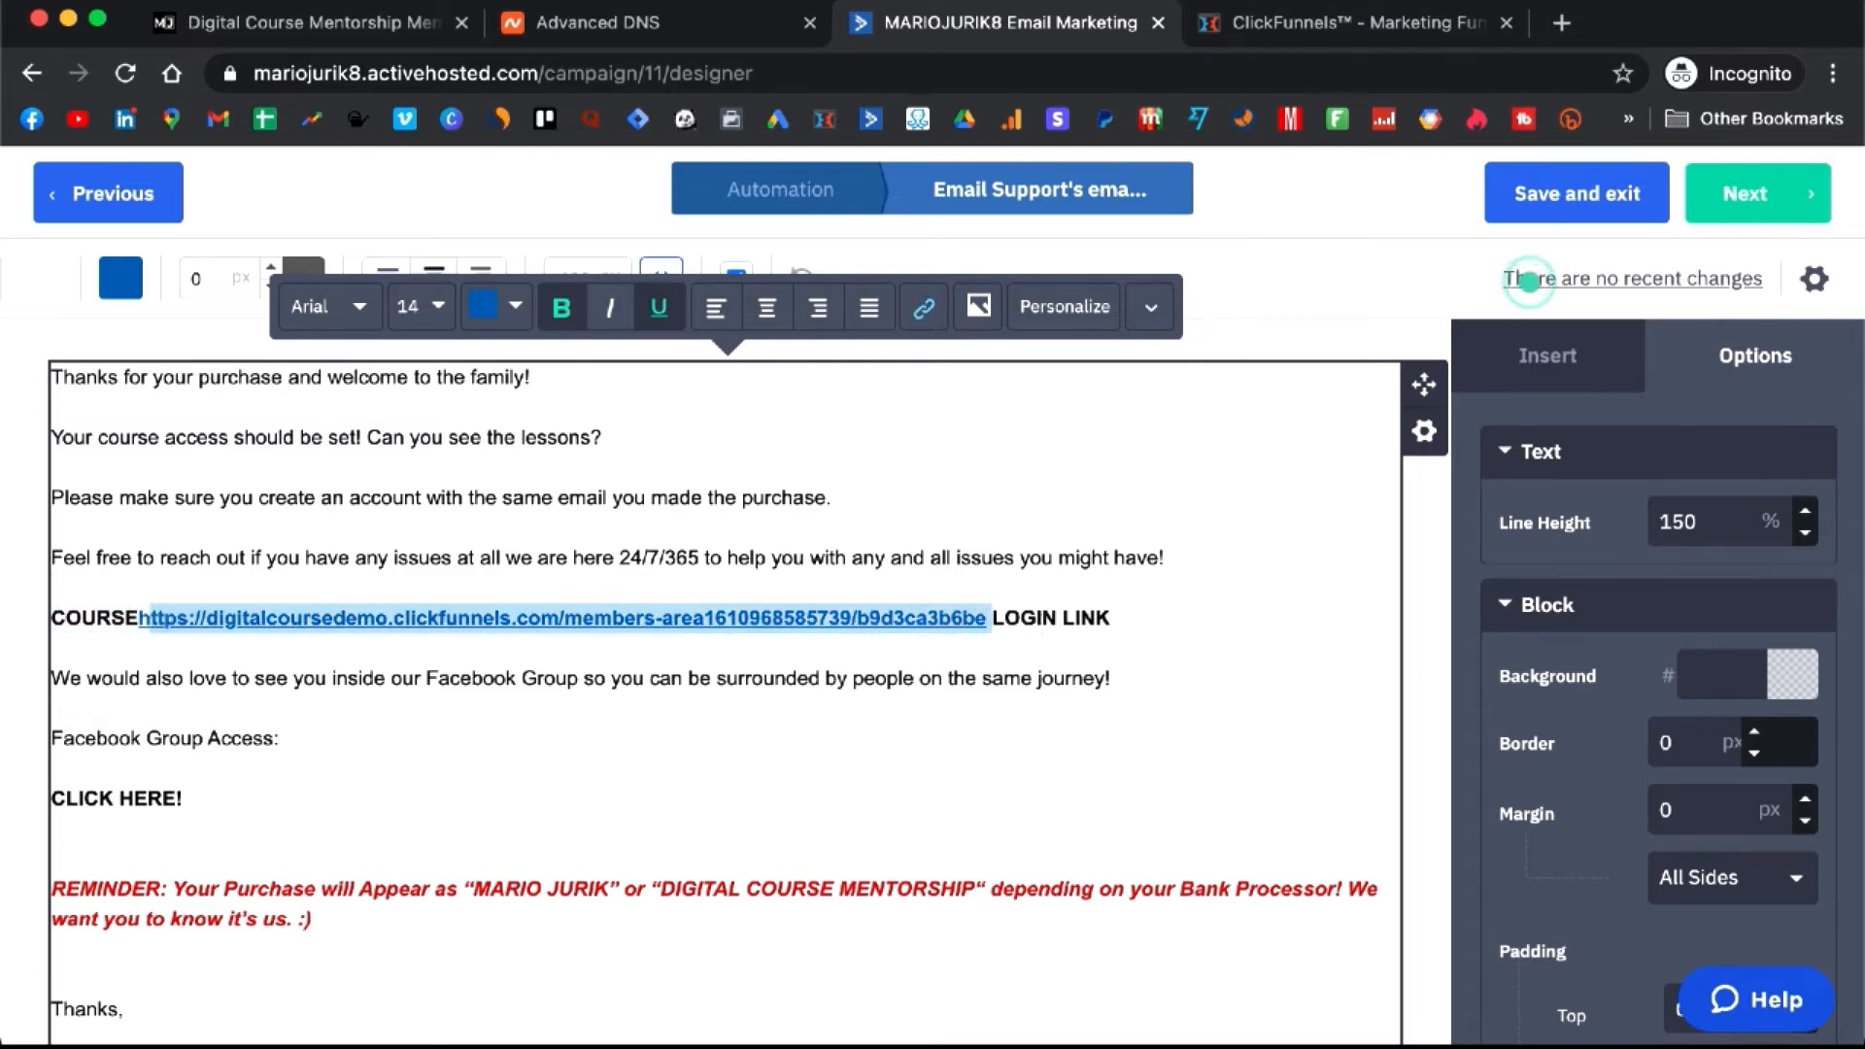
pyautogui.press('BackSpace')
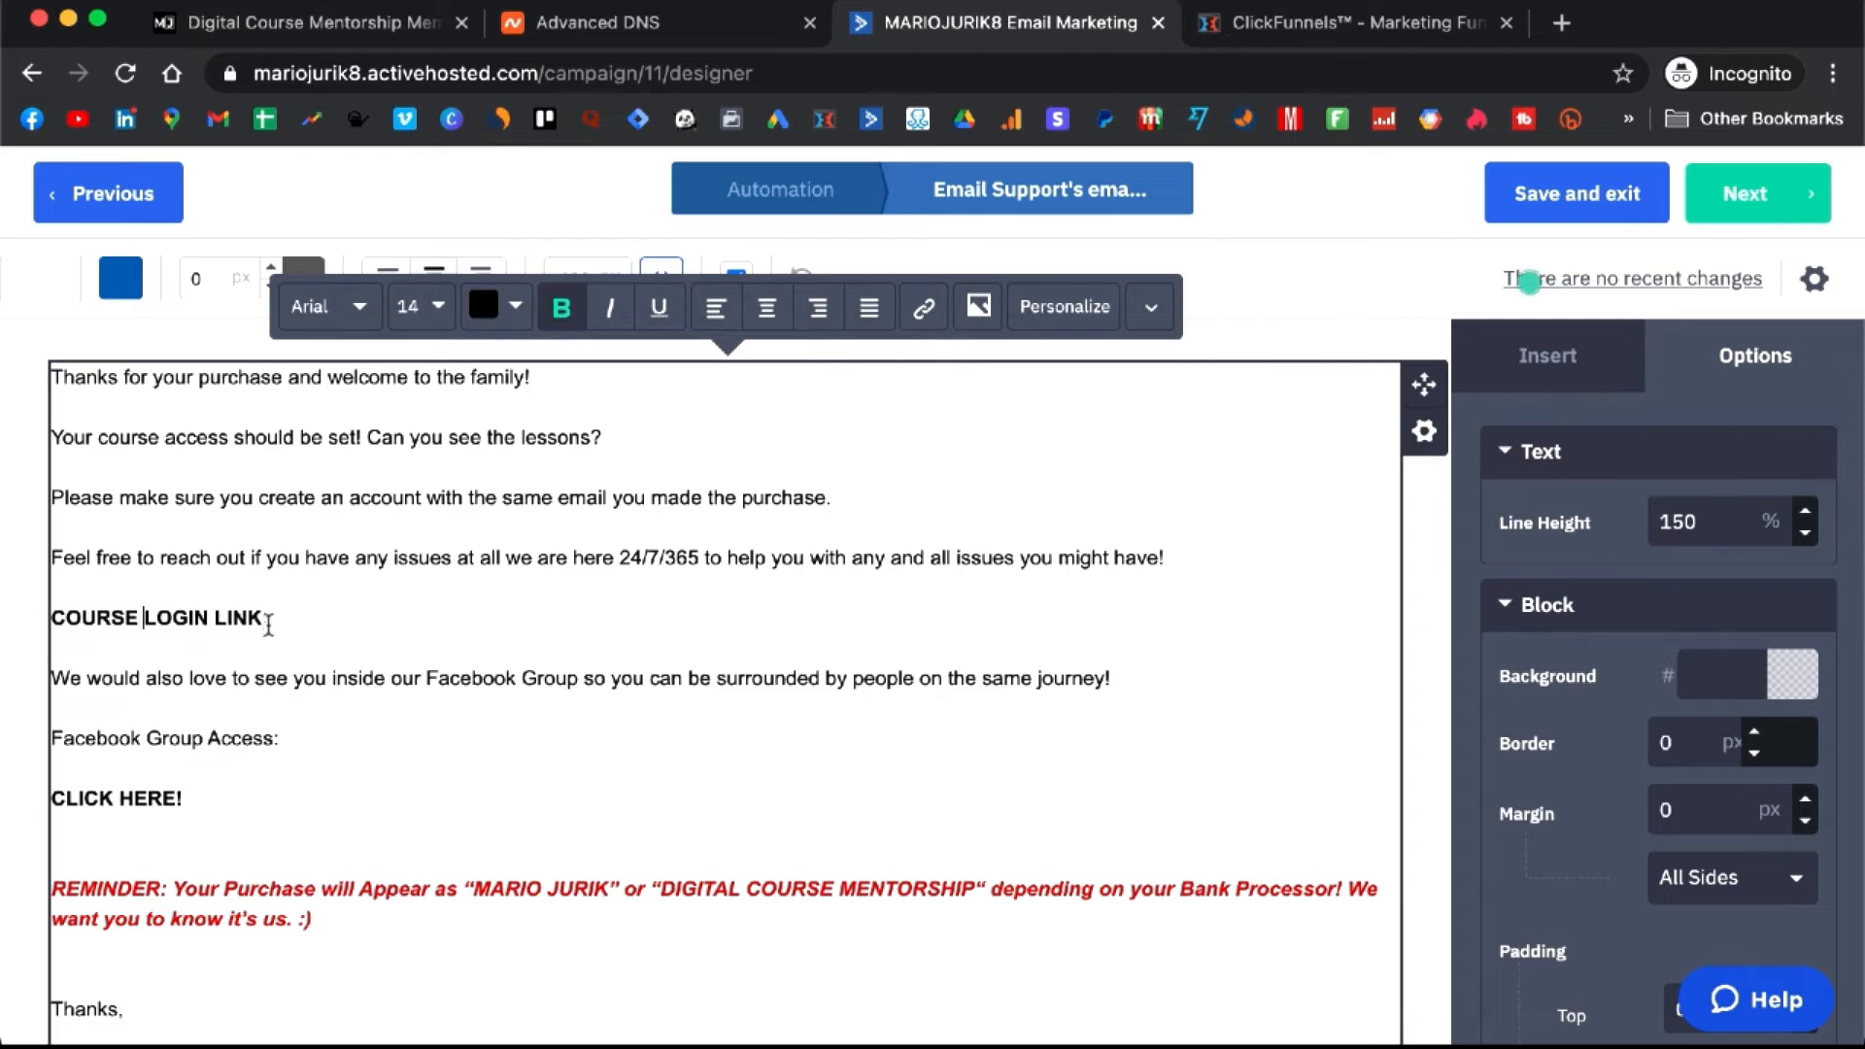
# - Link the COURSE LOGIN LINK text to the members-area page URL
pyautogui.moveTo(269, 614); pyautogui.dragTo(57, 617)
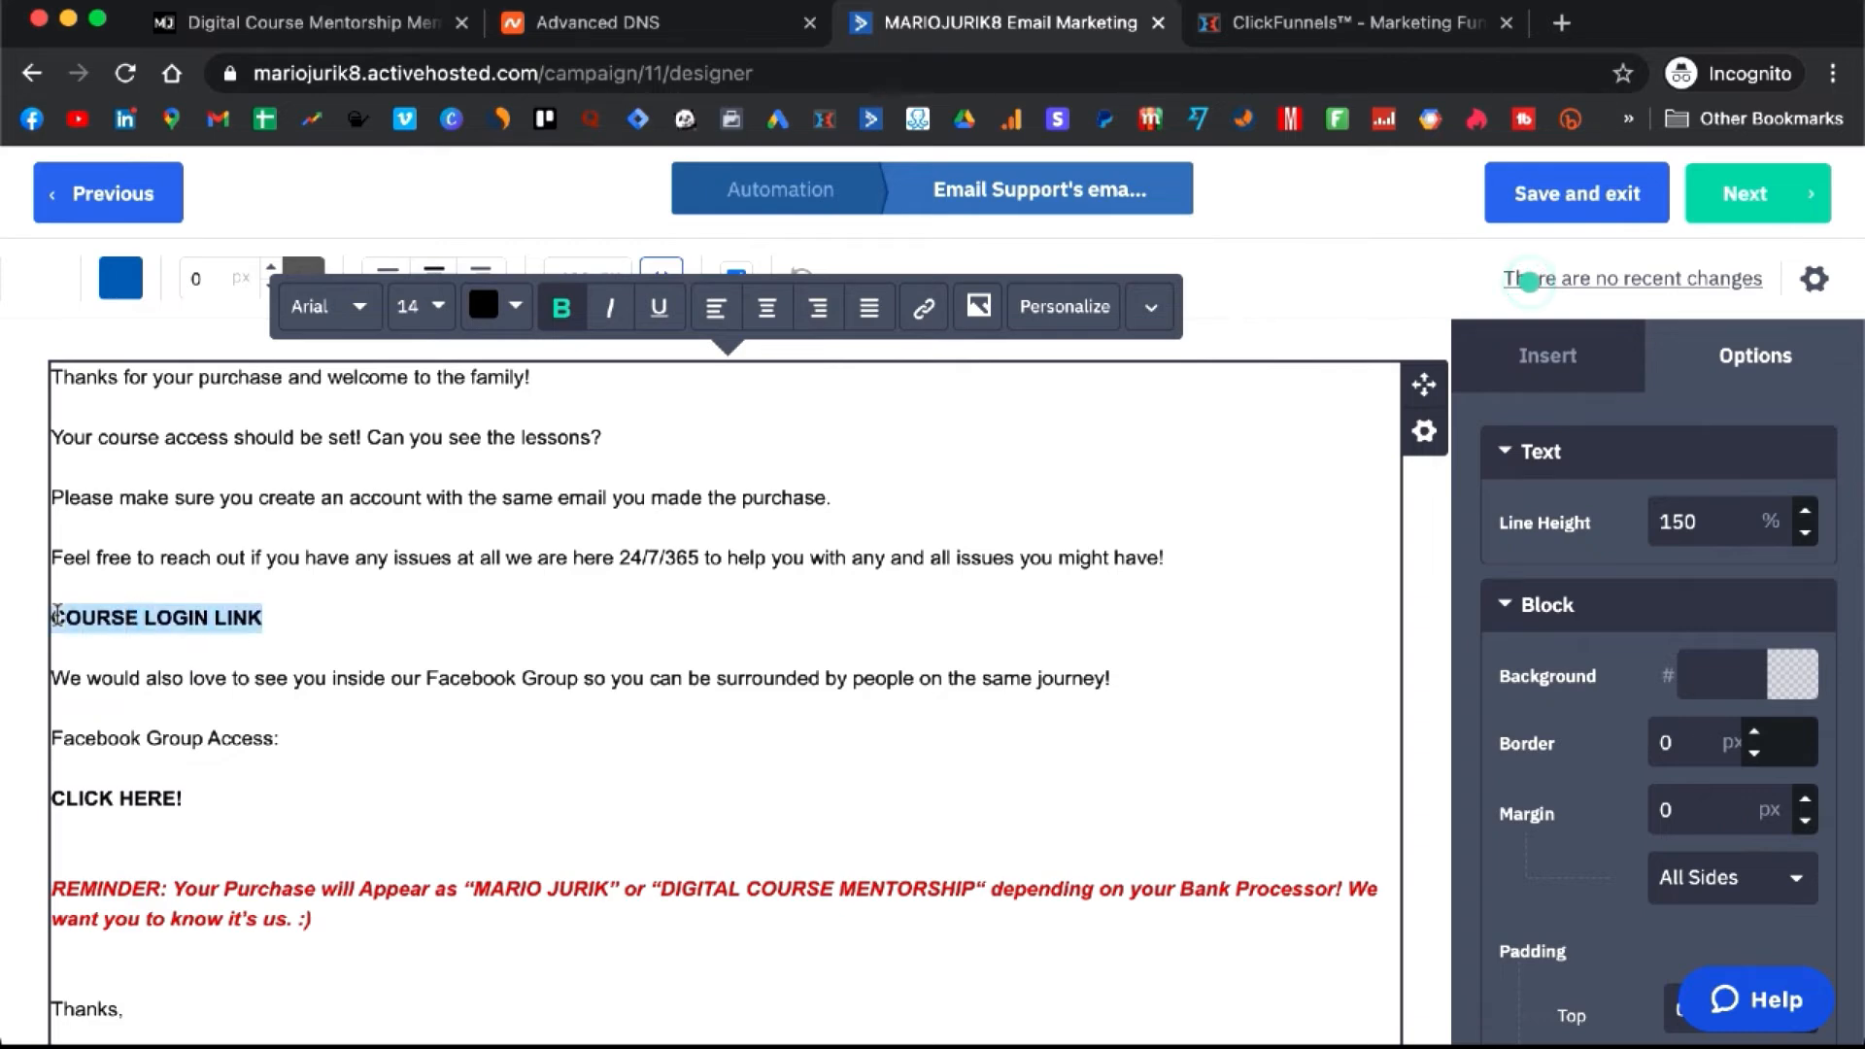
pyautogui.click(924, 308)
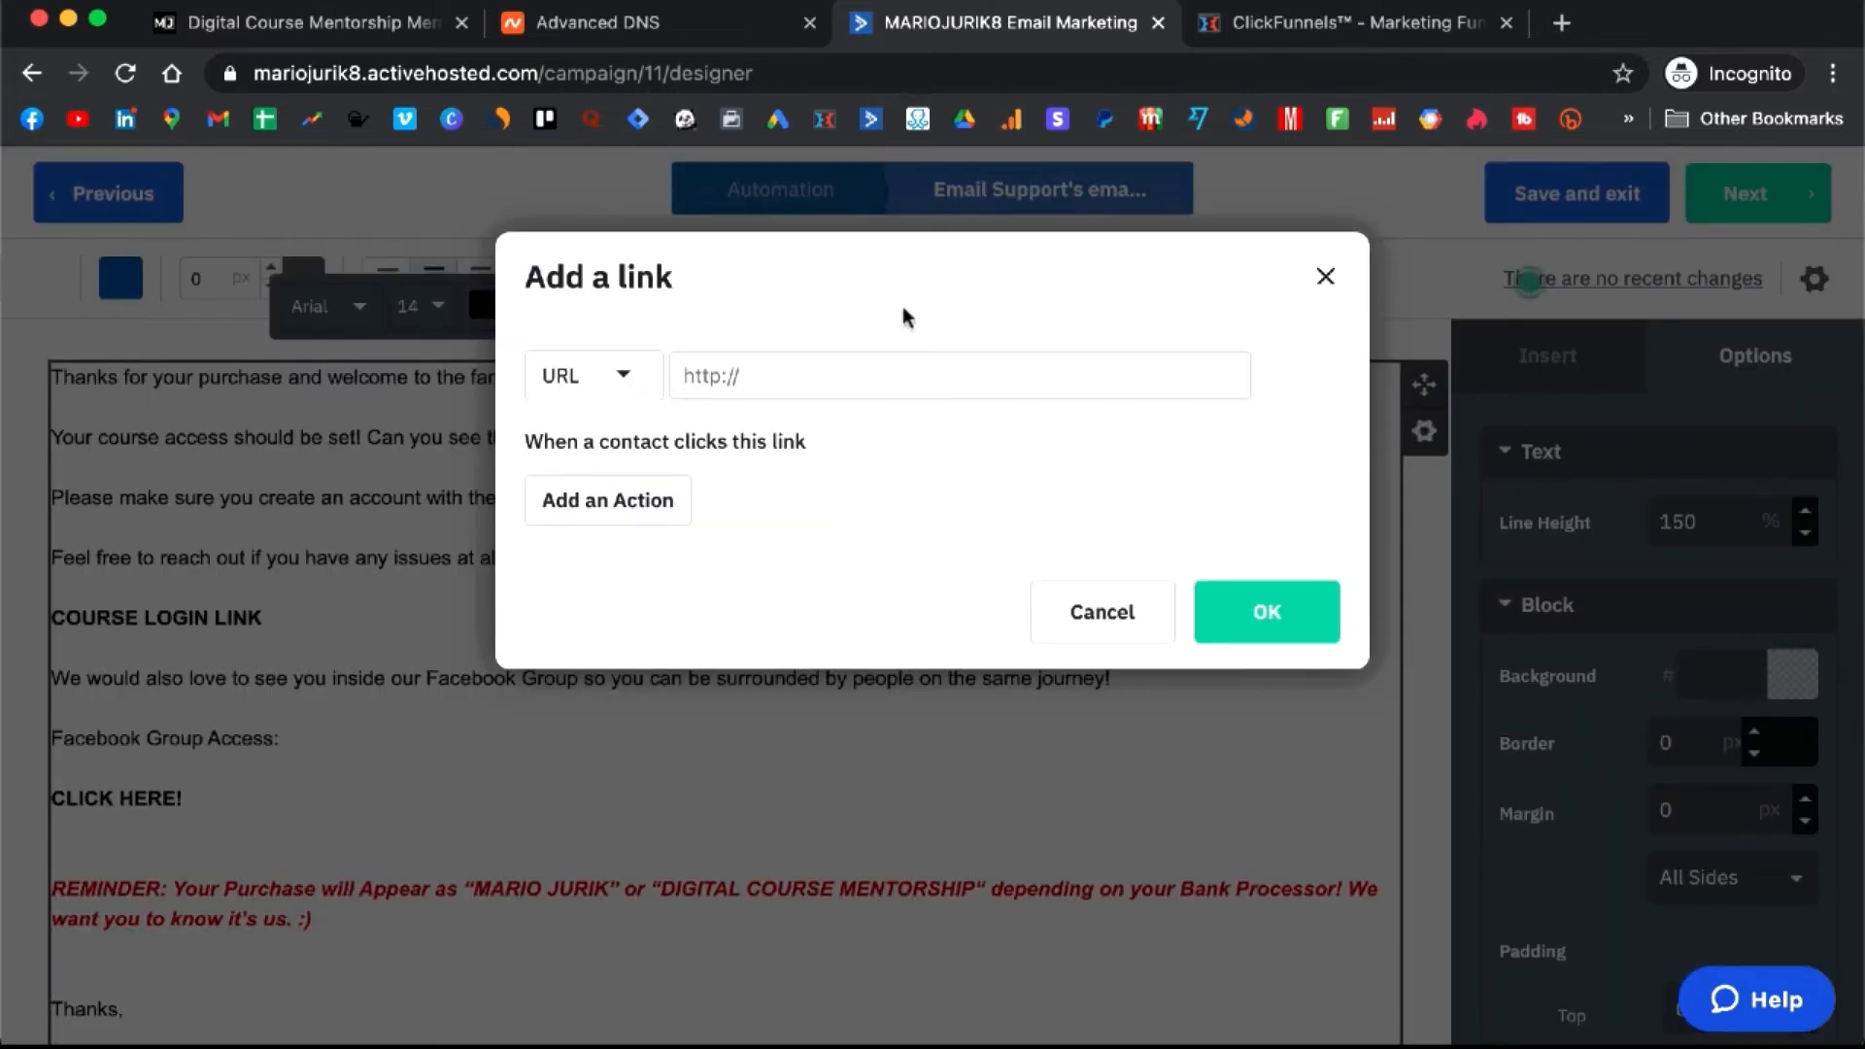
pyautogui.click(829, 370)
pyautogui.press('super+v')
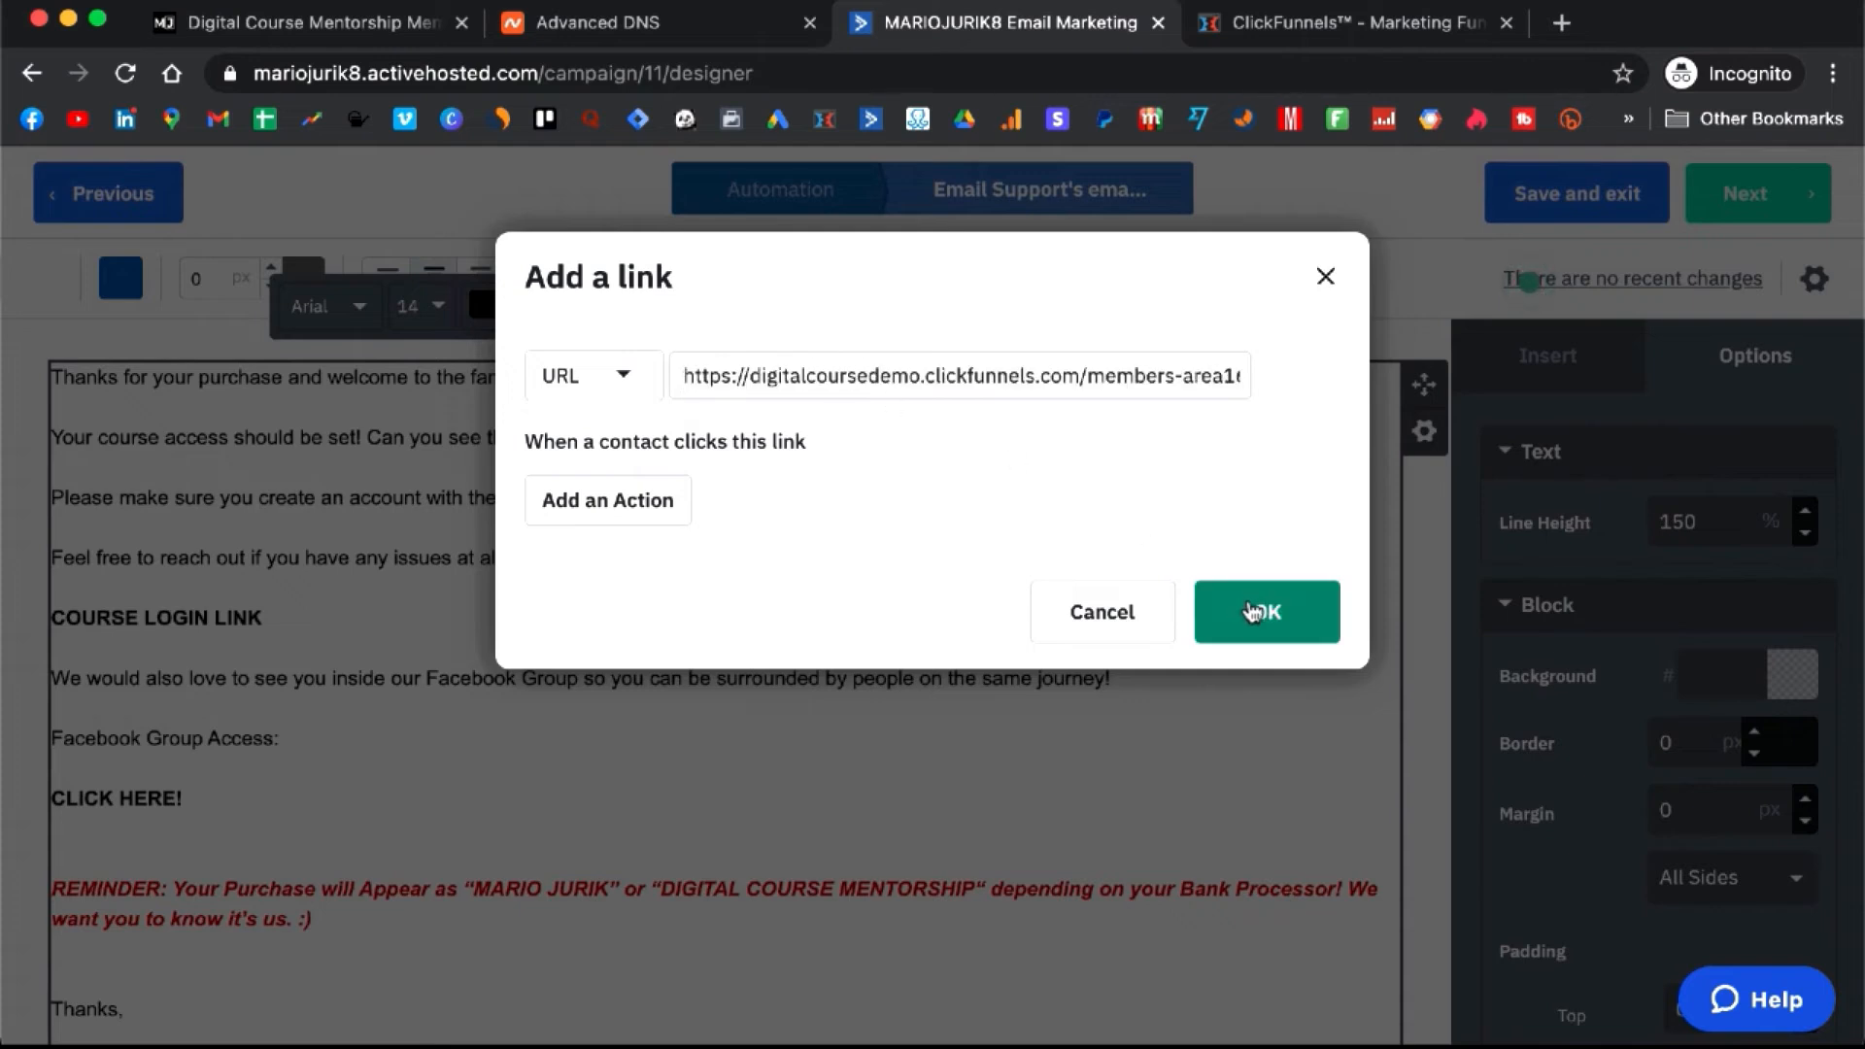
pyautogui.click(1244, 609)
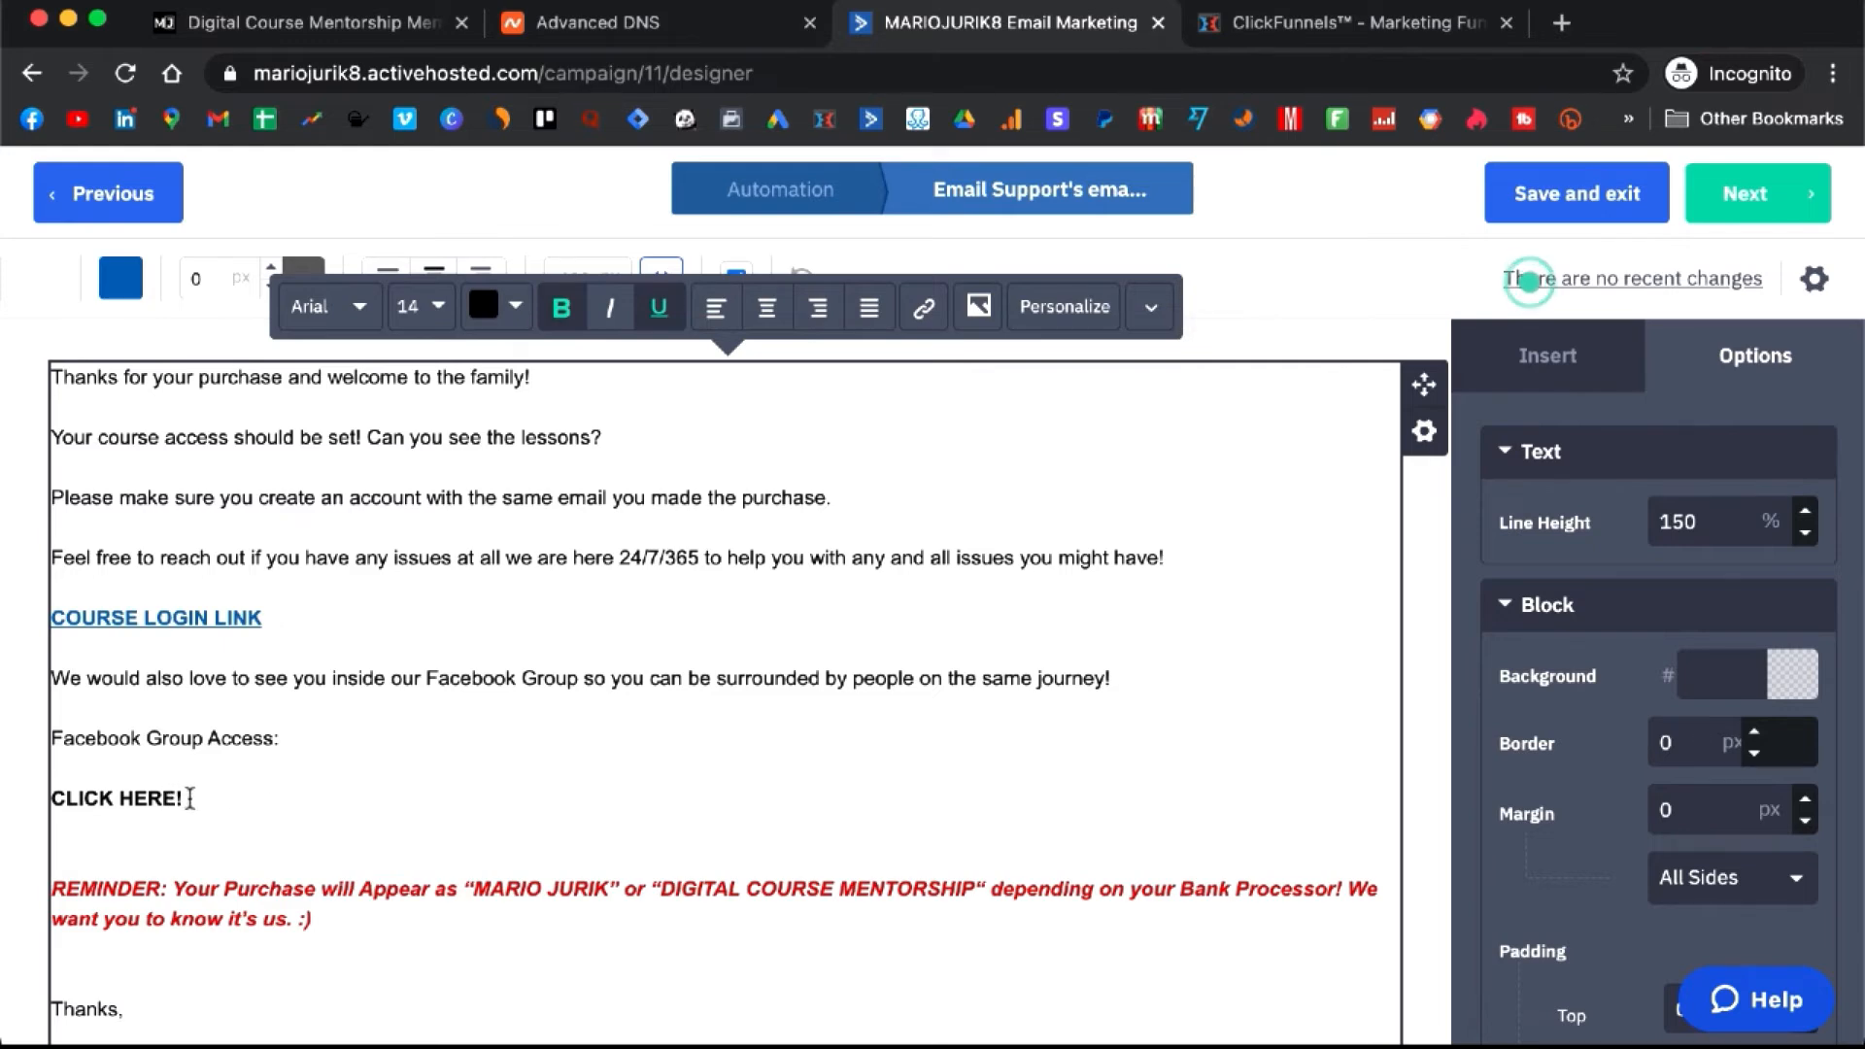
# - Review the CLICK HERE! line and the DIGITAL COURSE MENTORSHIP bank-statement reminder
pyautogui.moveTo(186, 798); pyautogui.dragTo(50, 800)
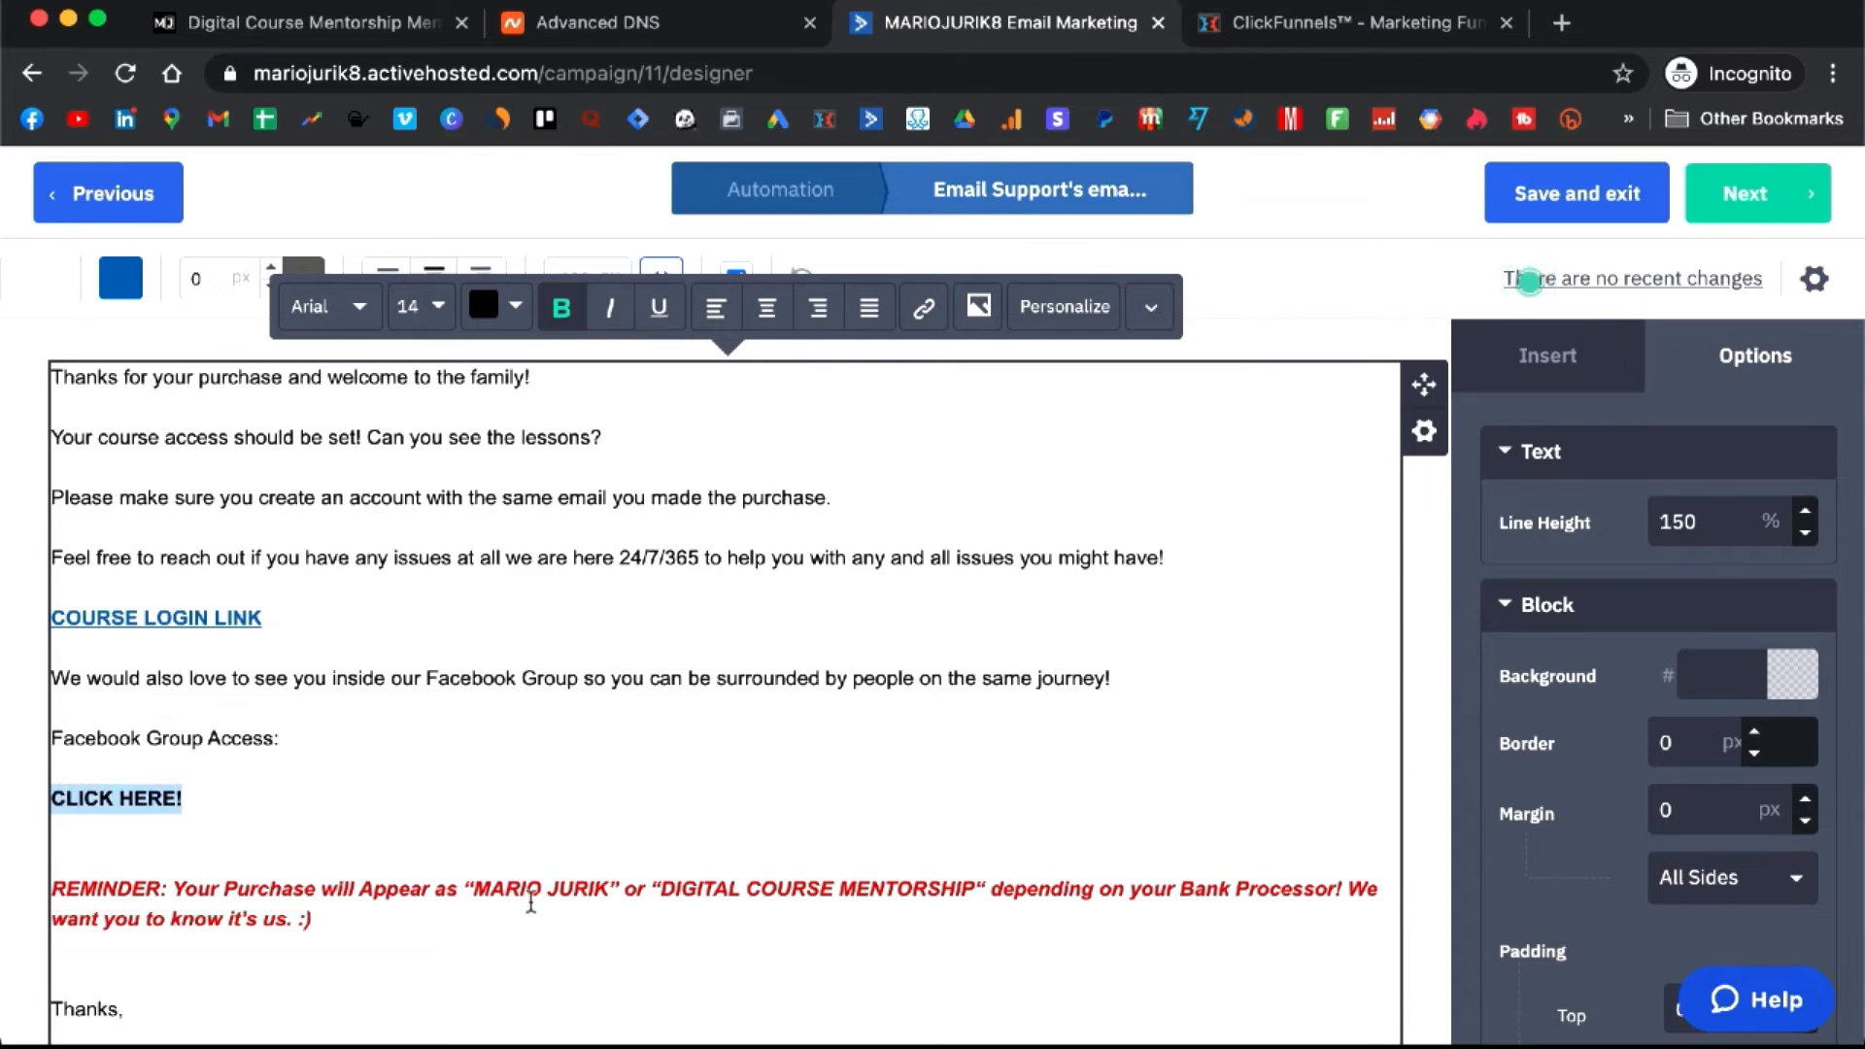
pyautogui.moveTo(482, 888); pyautogui.dragTo(609, 888)
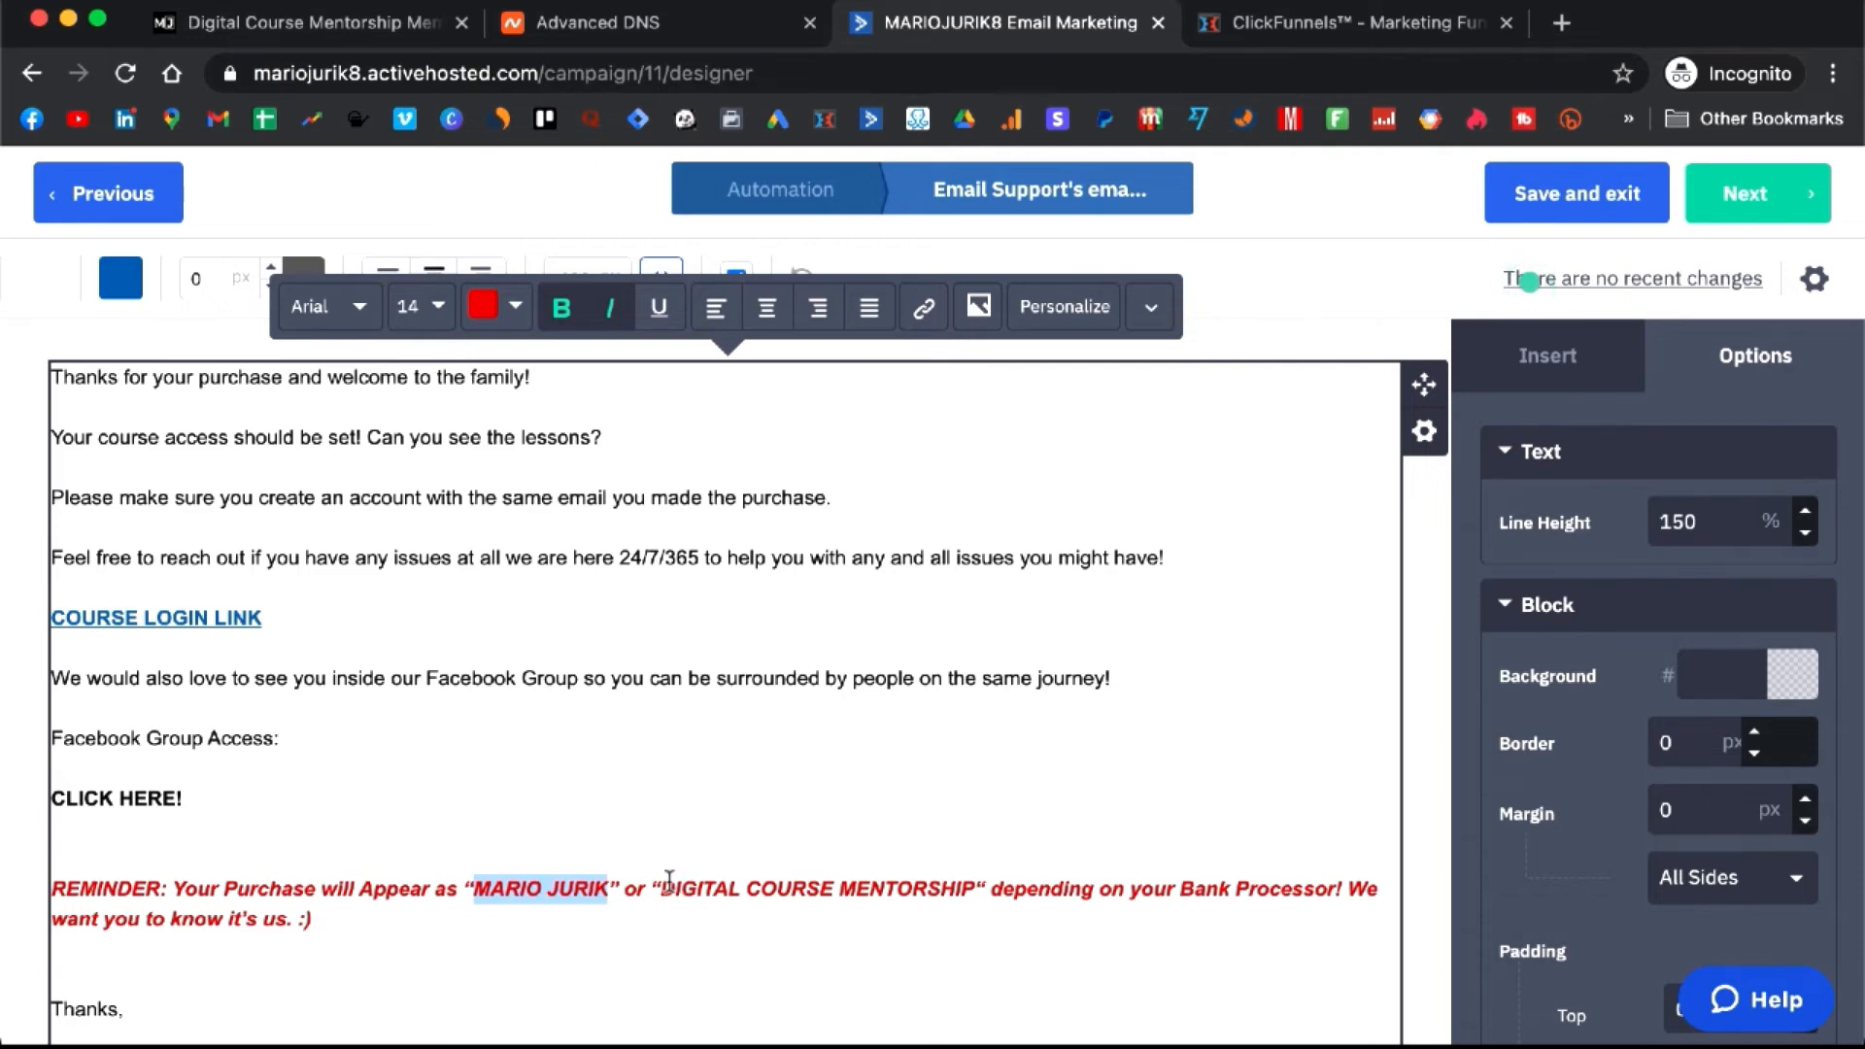
pyautogui.moveTo(660, 888); pyautogui.dragTo(976, 891)
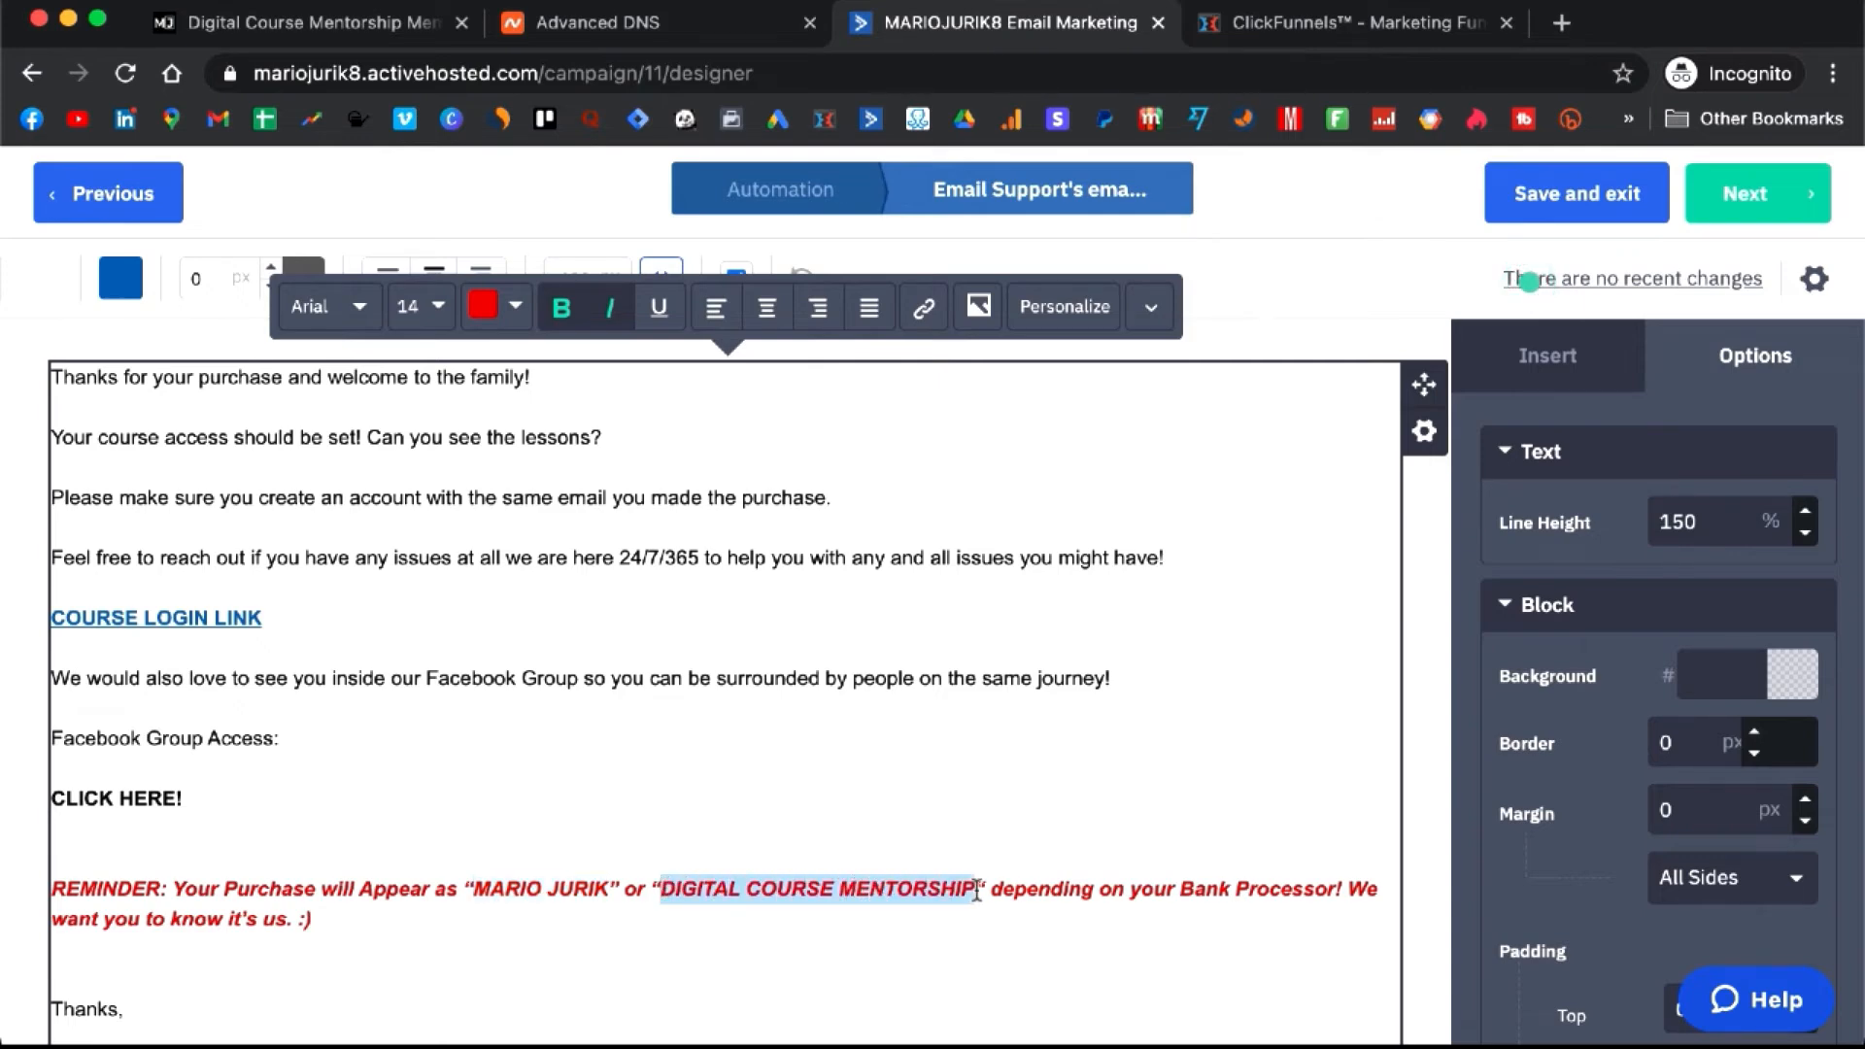
pyautogui.click(1060, 787)
pyautogui.scroll(-3, 1062, 785)
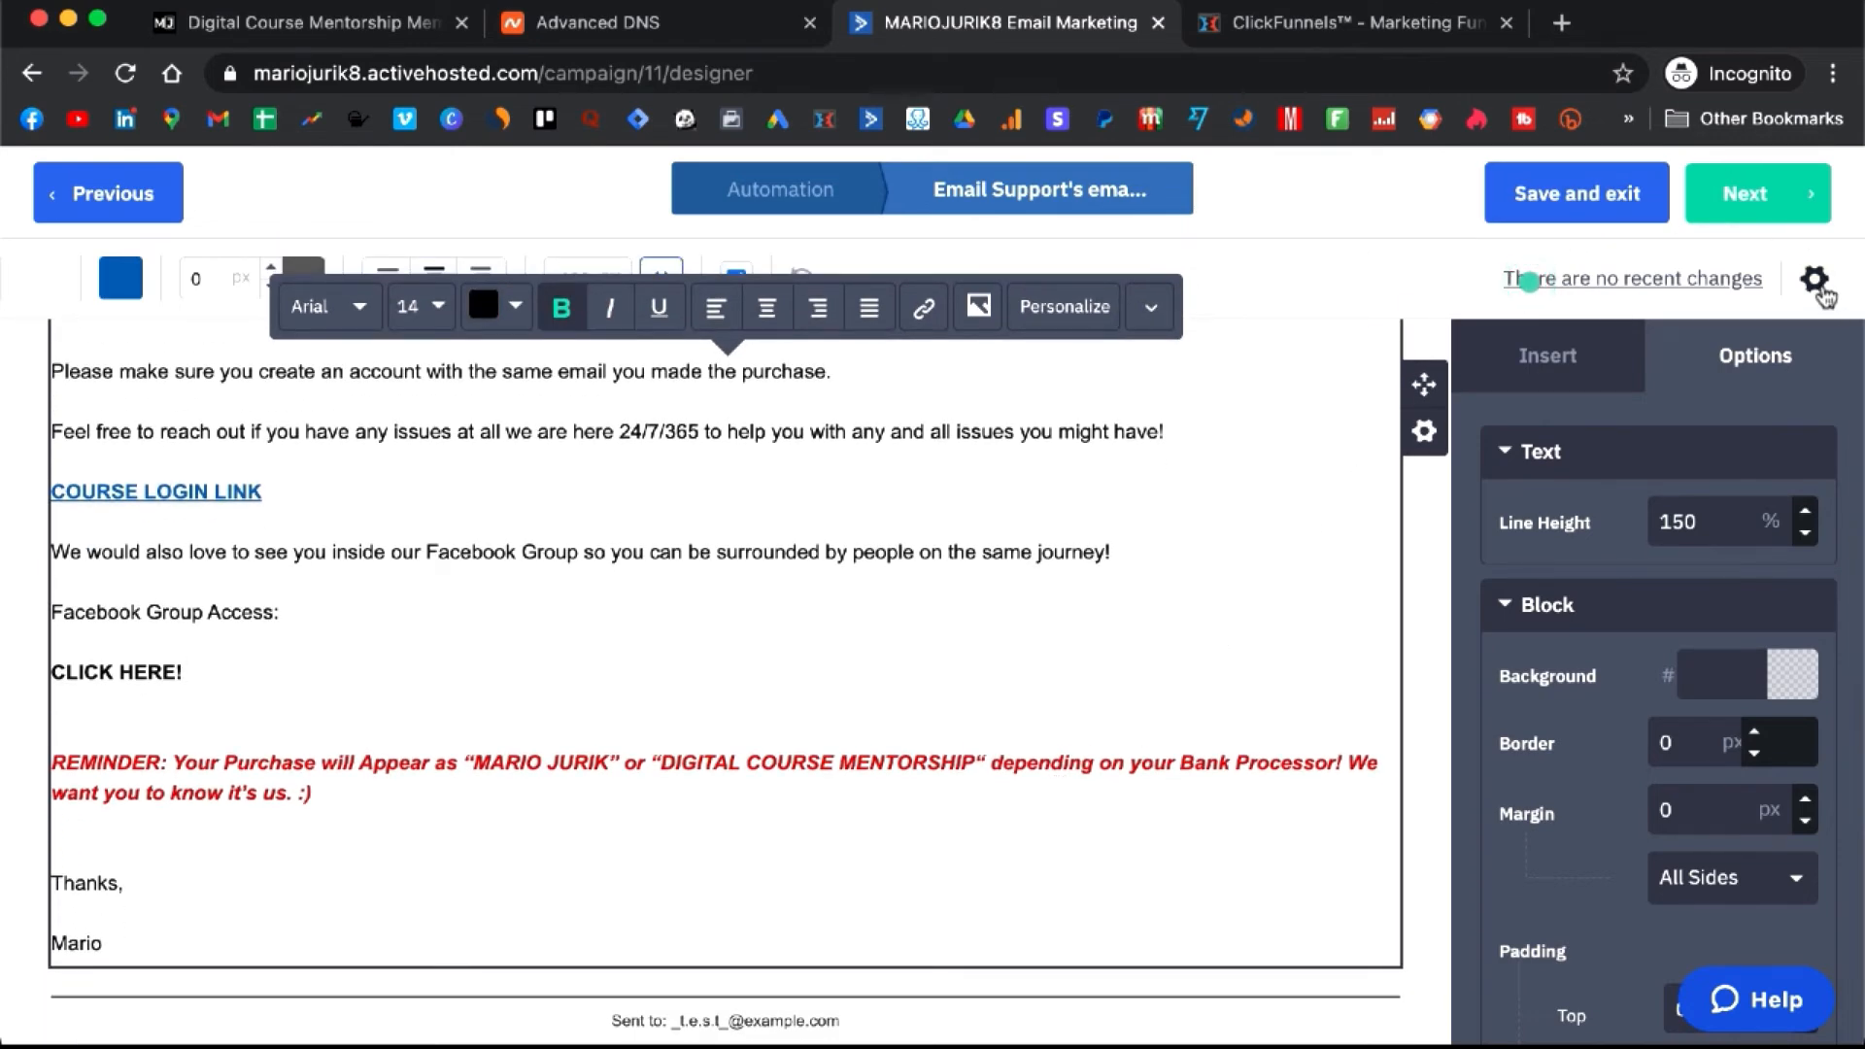
# - Set the course-access email's reply-to address to the sender address
pyautogui.click(1814, 279)
pyautogui.click(1070, 649)
pyautogui.press('super+c')
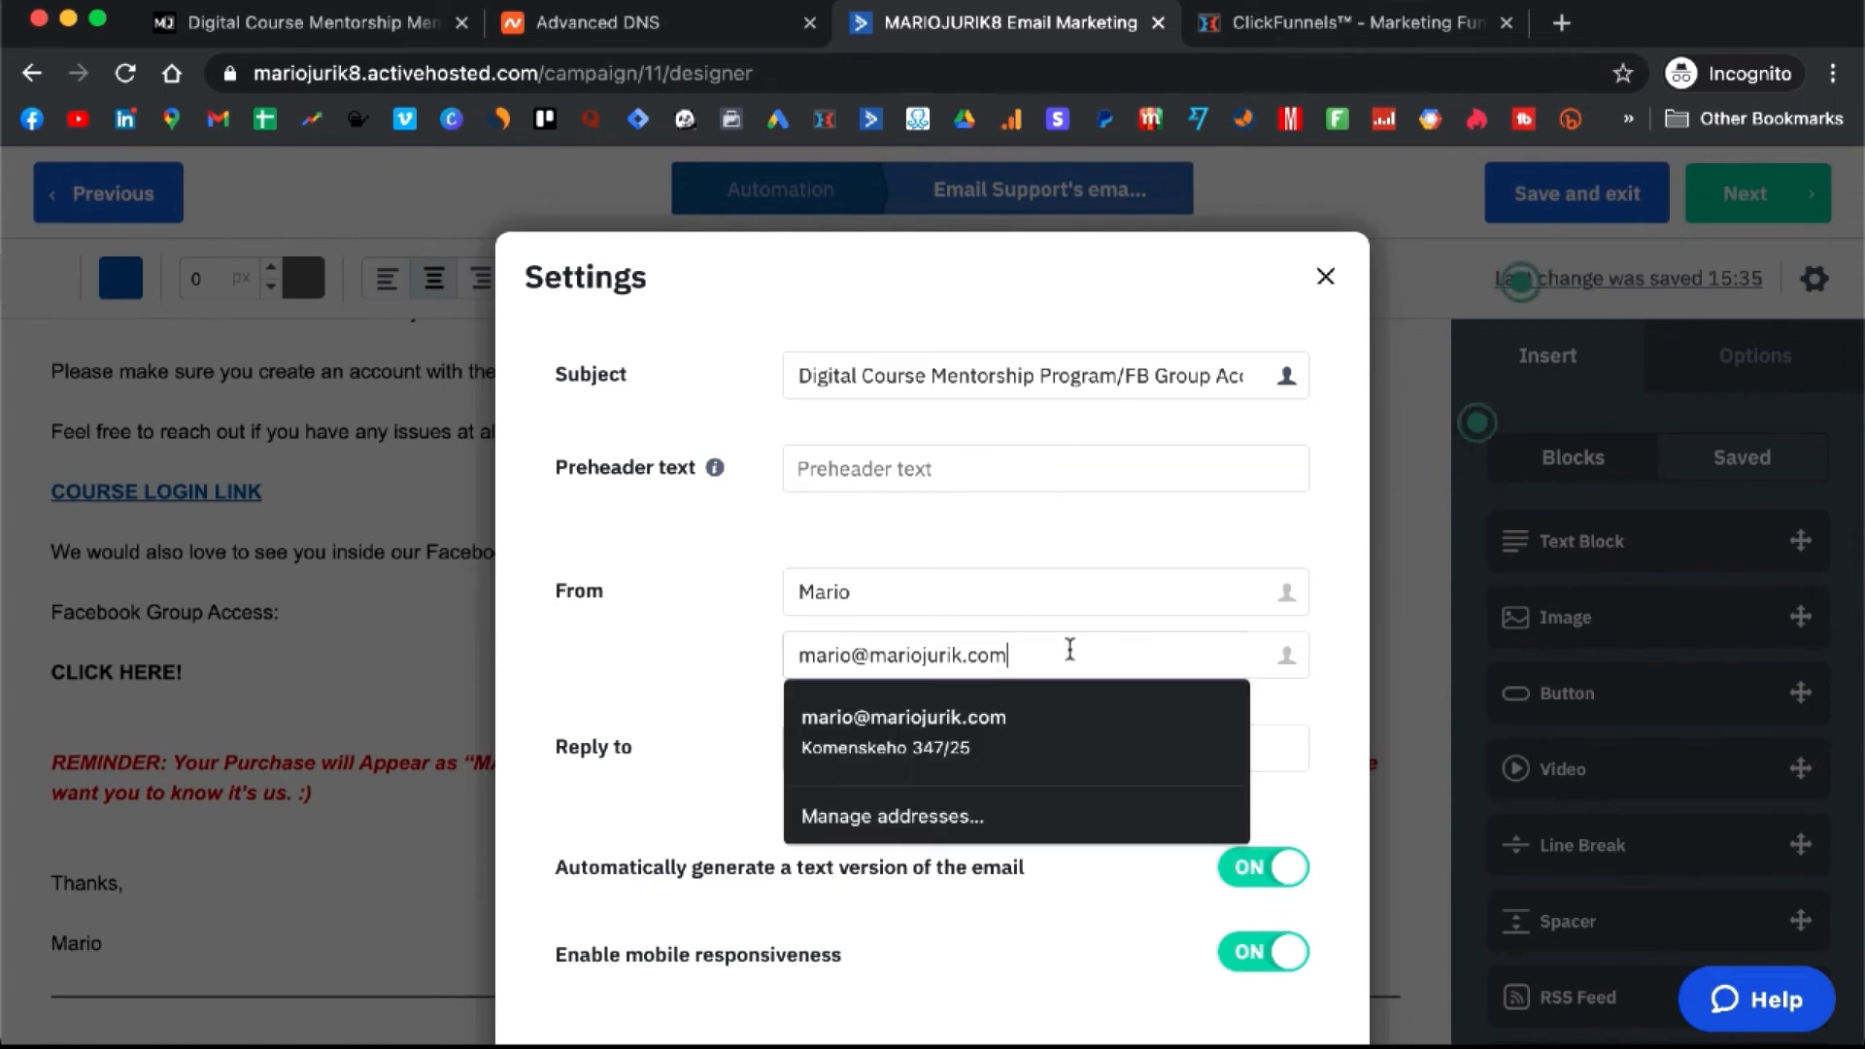
pyautogui.click(706, 690)
pyautogui.tripleClick(1013, 758)
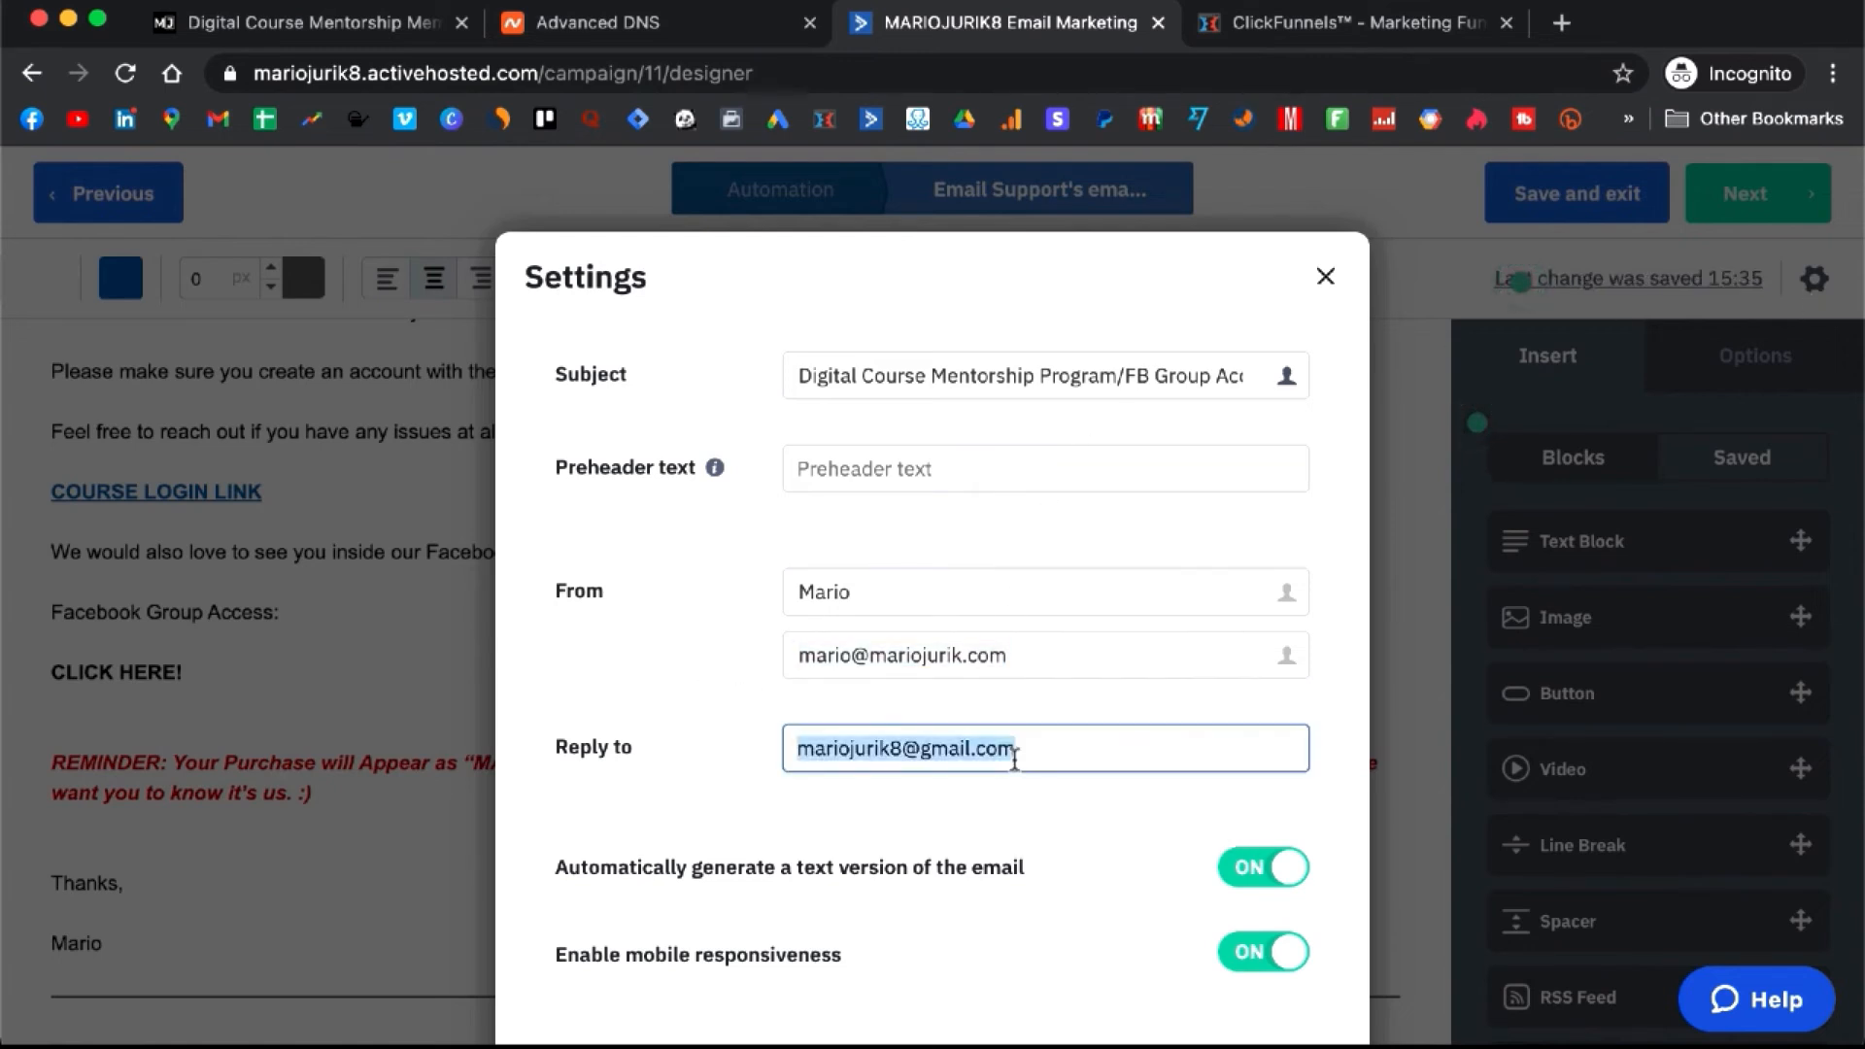
pyautogui.press('super+v')
pyautogui.click(707, 707)
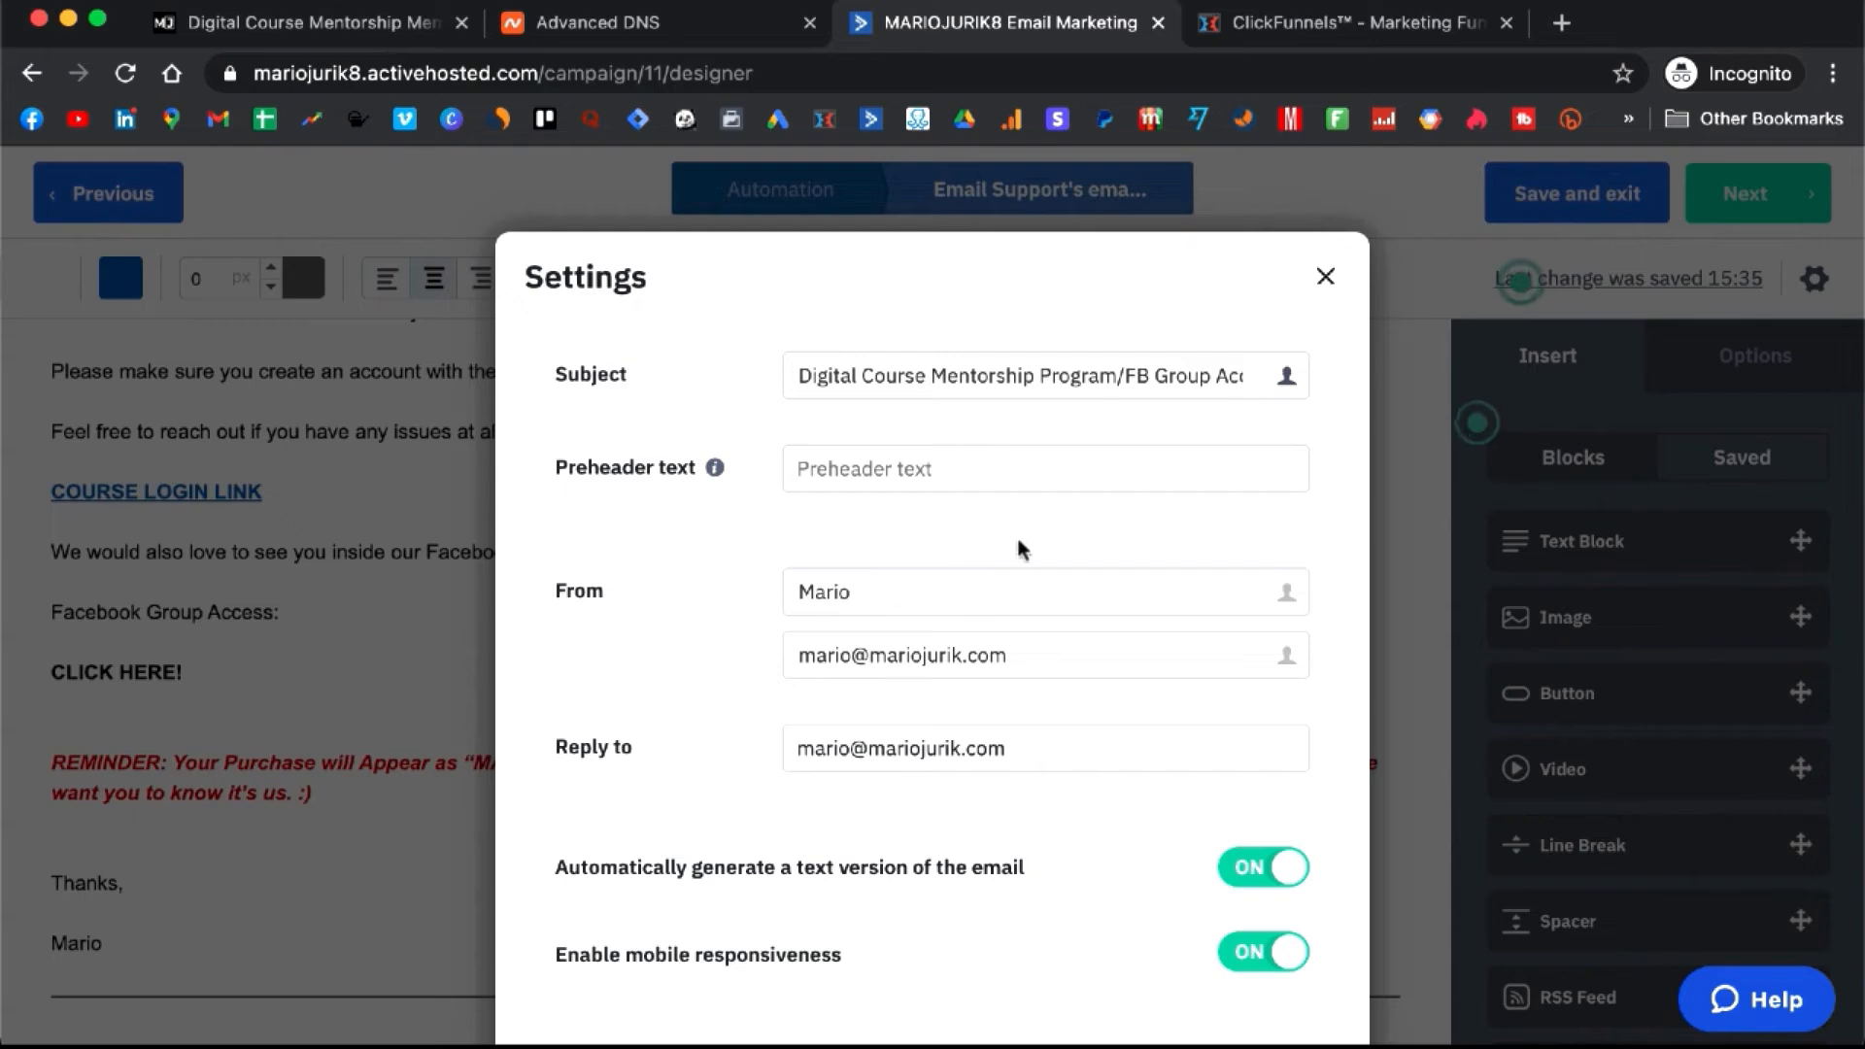
pyautogui.scroll(-6, 1020, 544)
pyautogui.click(1259, 977)
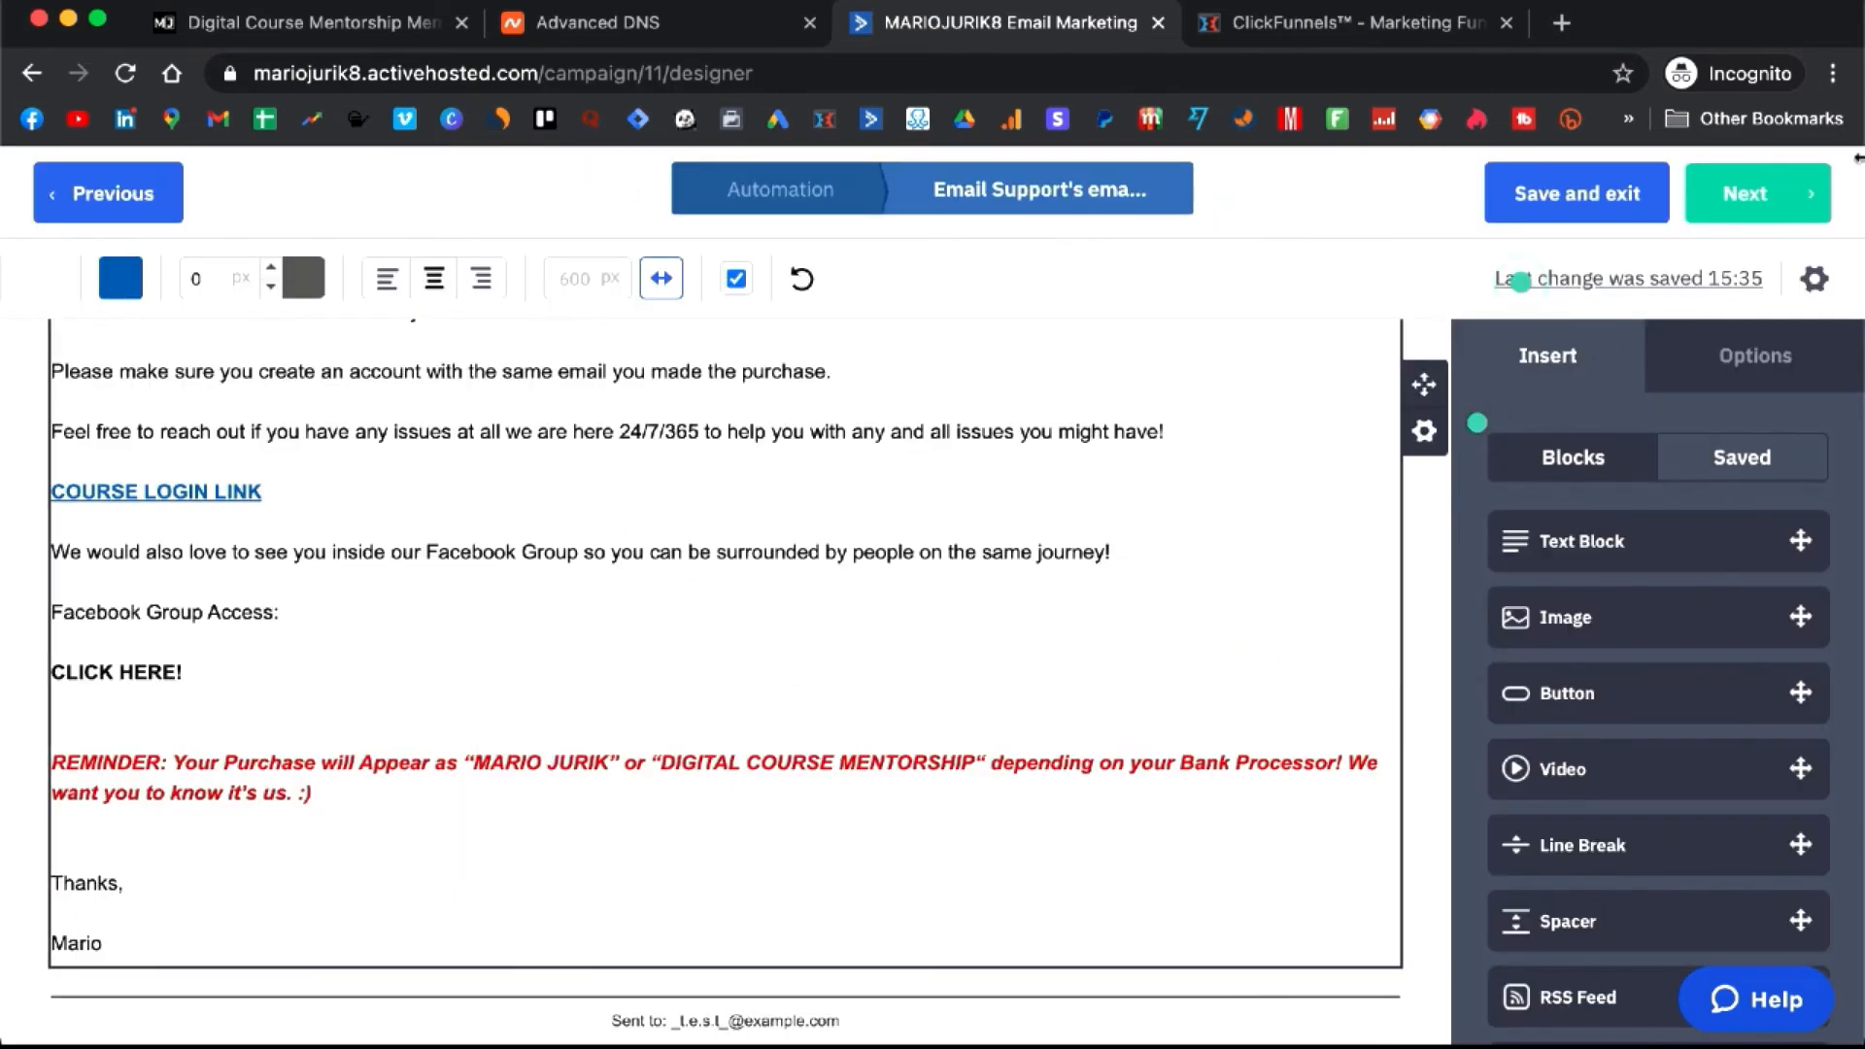
# - Recheck the email settings, then save and exit to the automation
pyautogui.click(1814, 279)
pyautogui.scroll(-5, 991, 559)
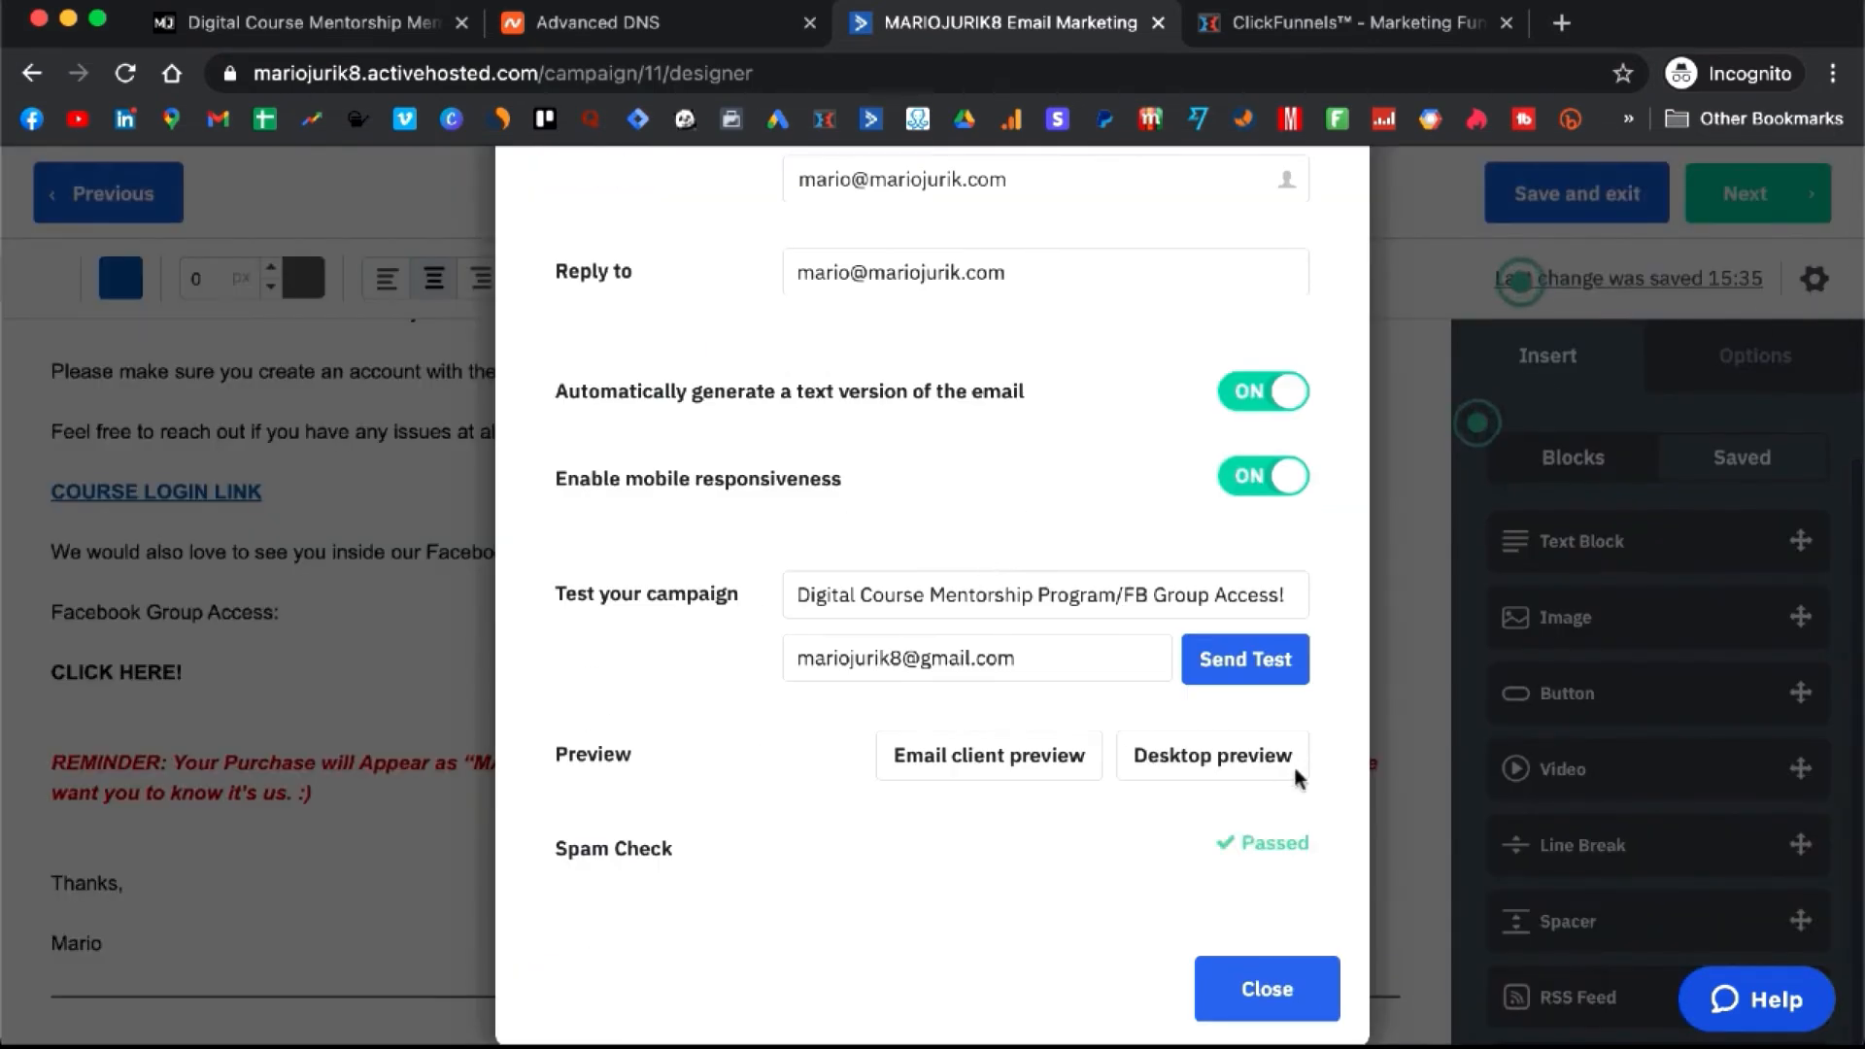
pyautogui.click(1290, 983)
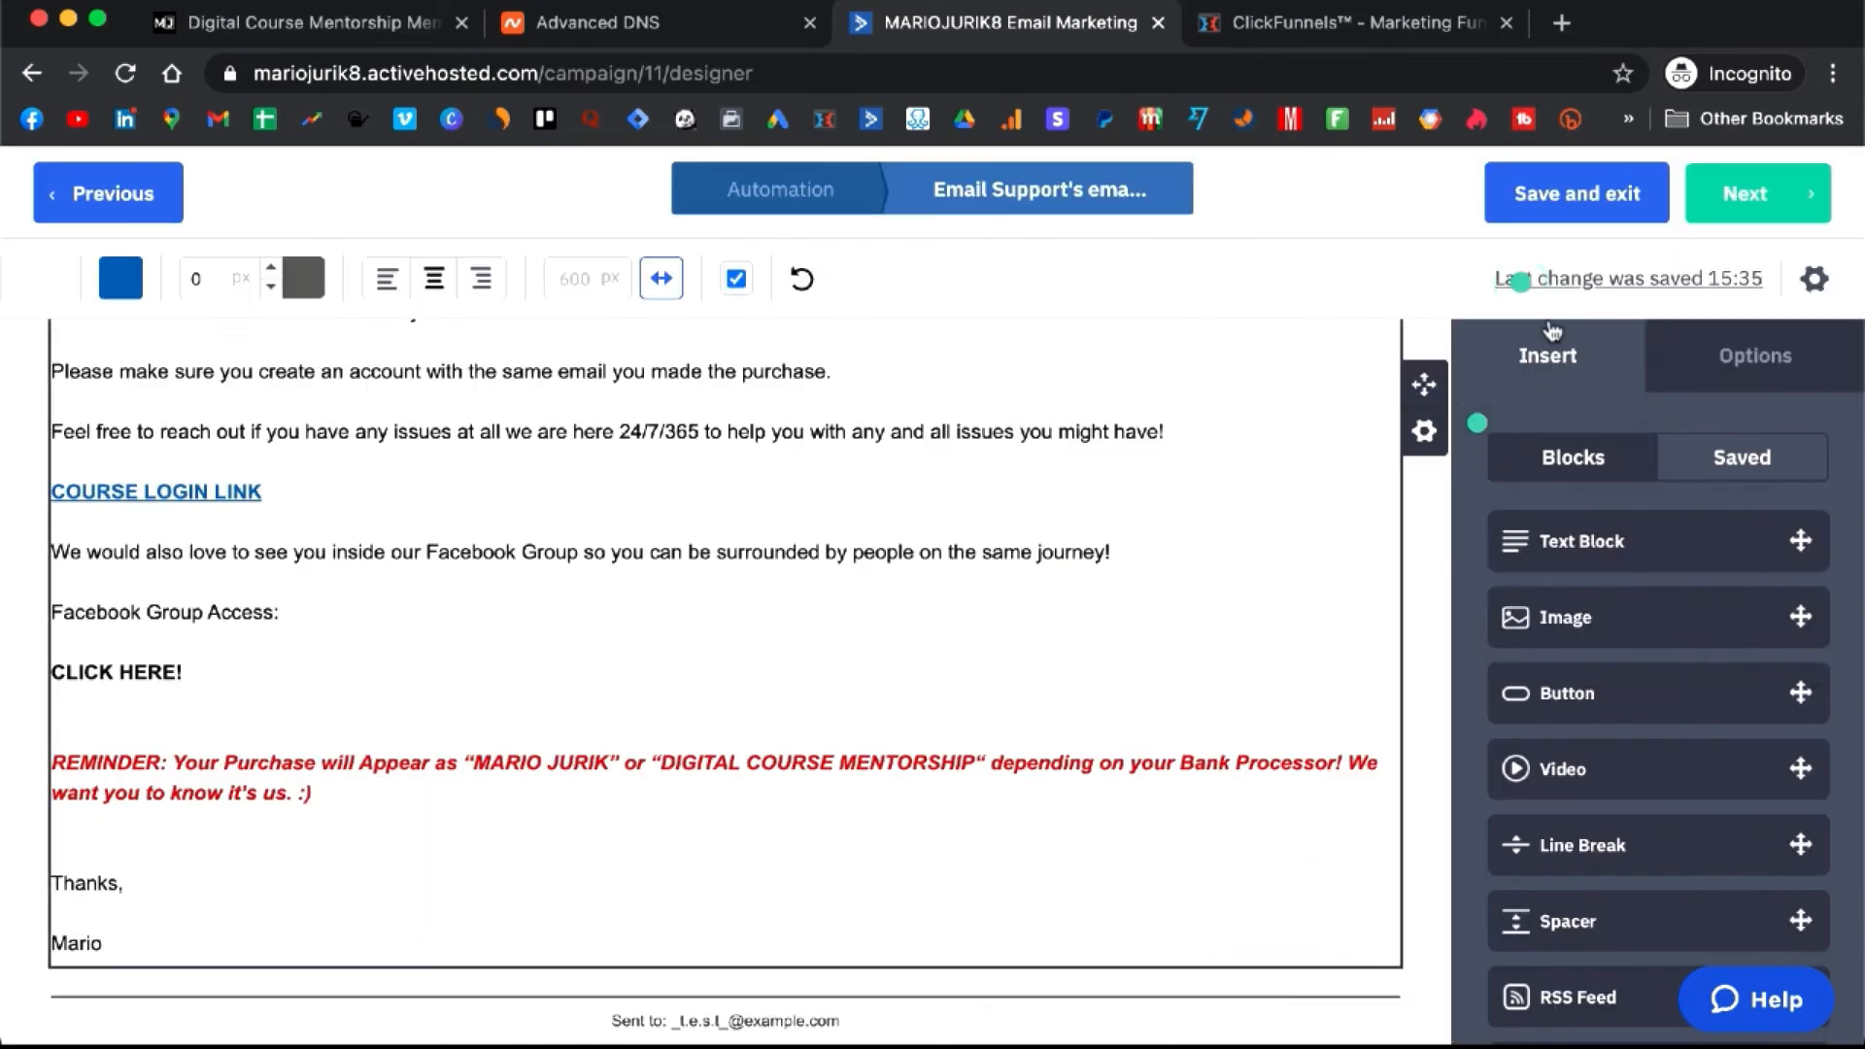
pyautogui.click(1551, 206)
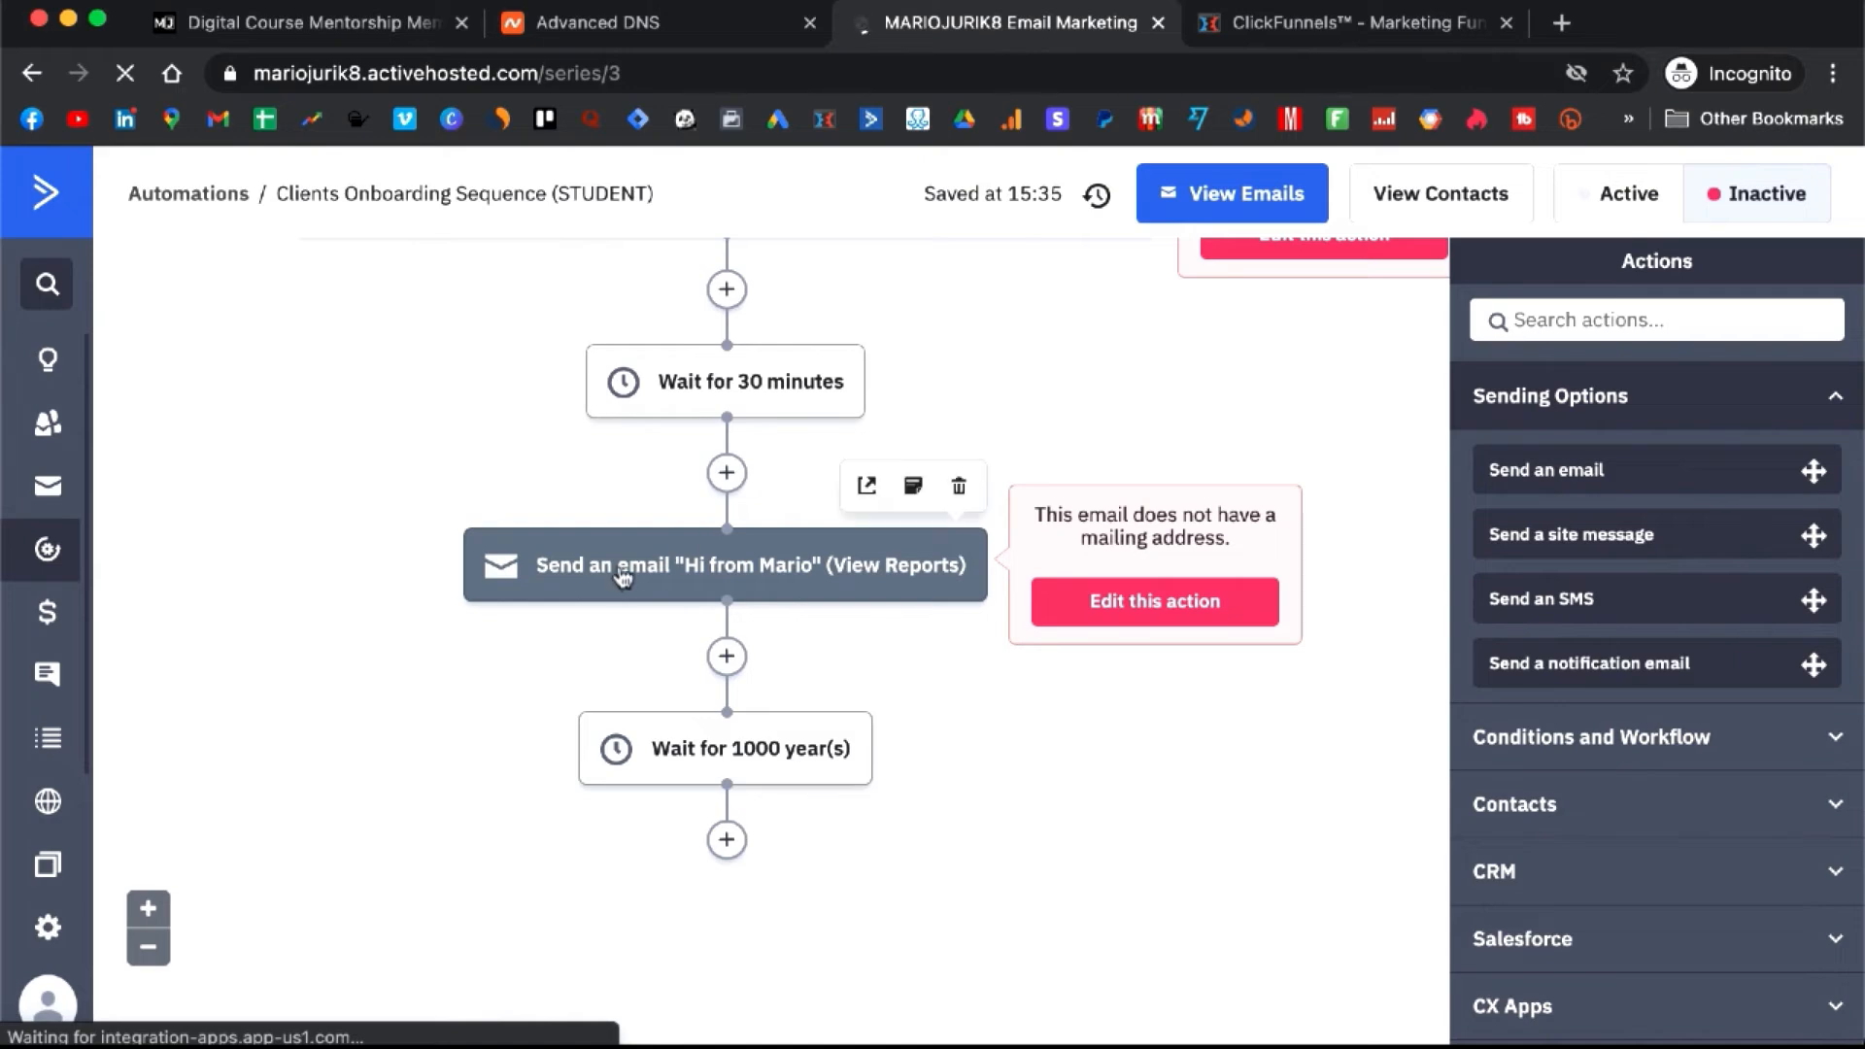
# - Open the Hi from Mario email and review its P.S. line and CLICK HERE text
pyautogui.click(634, 571)
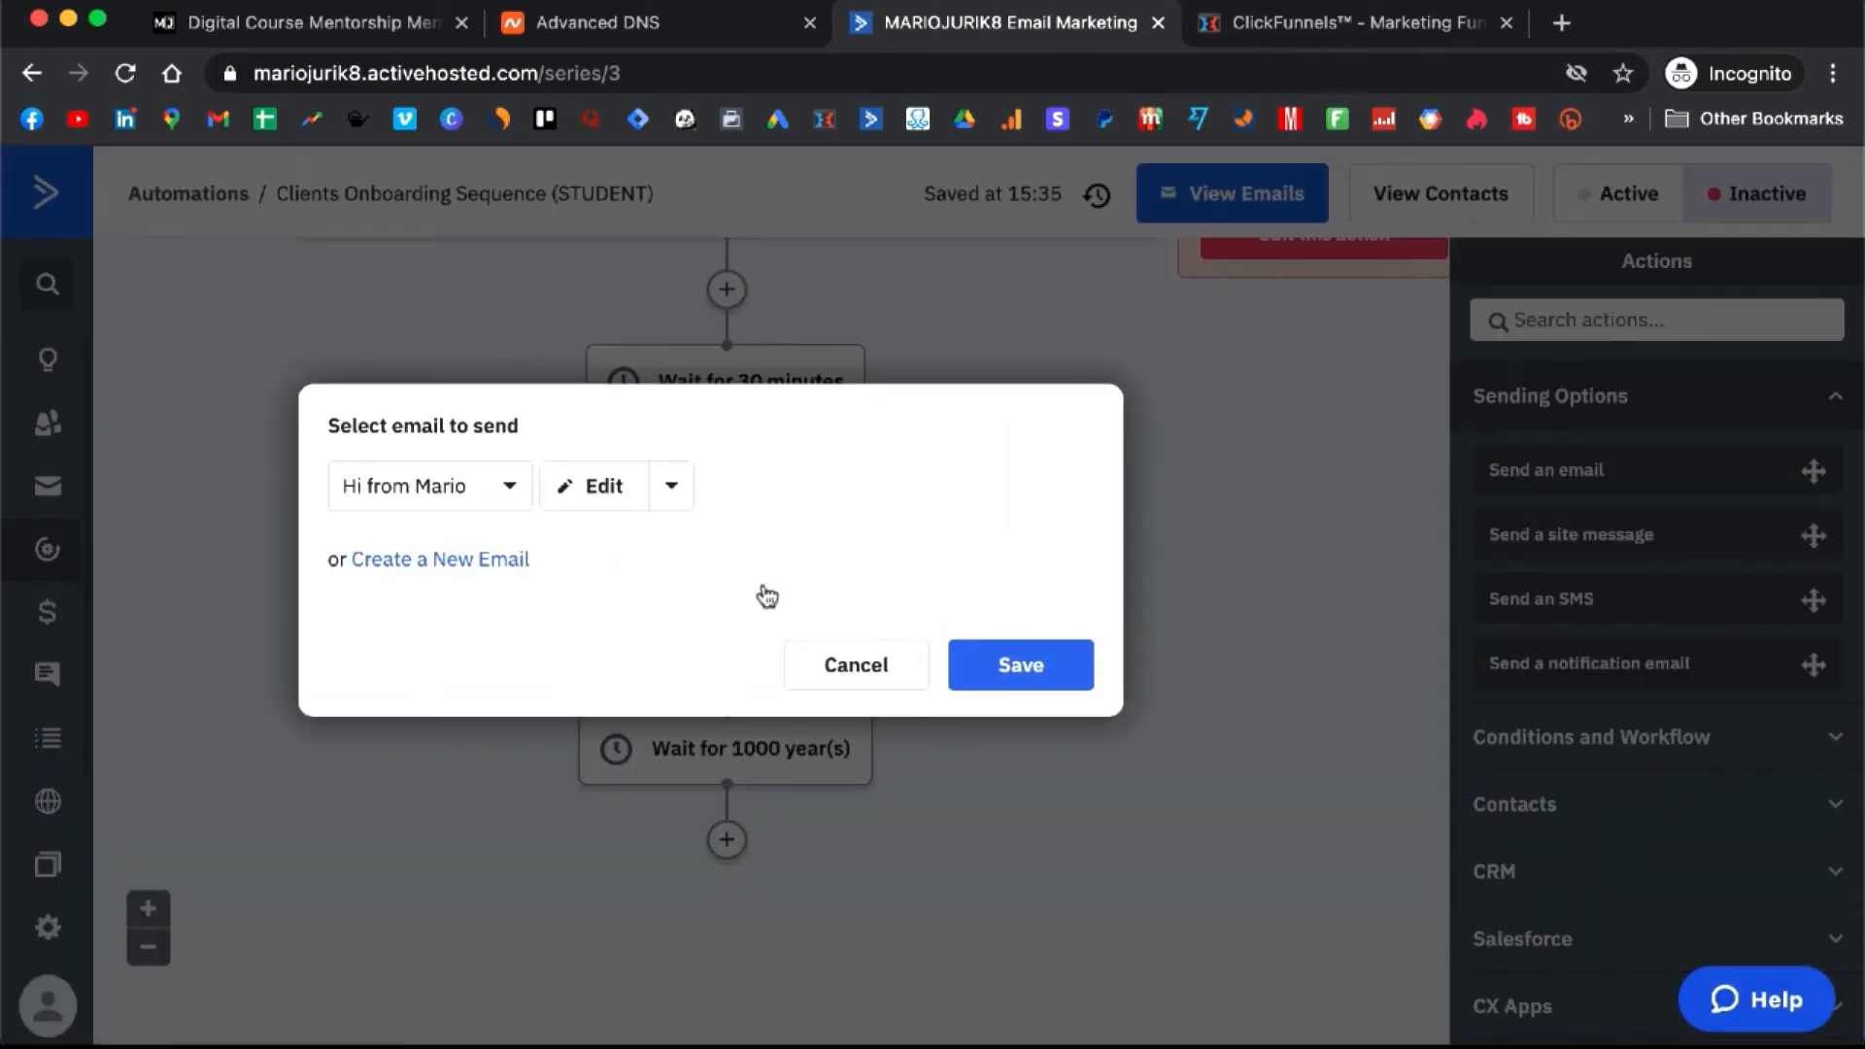
pyautogui.click(616, 495)
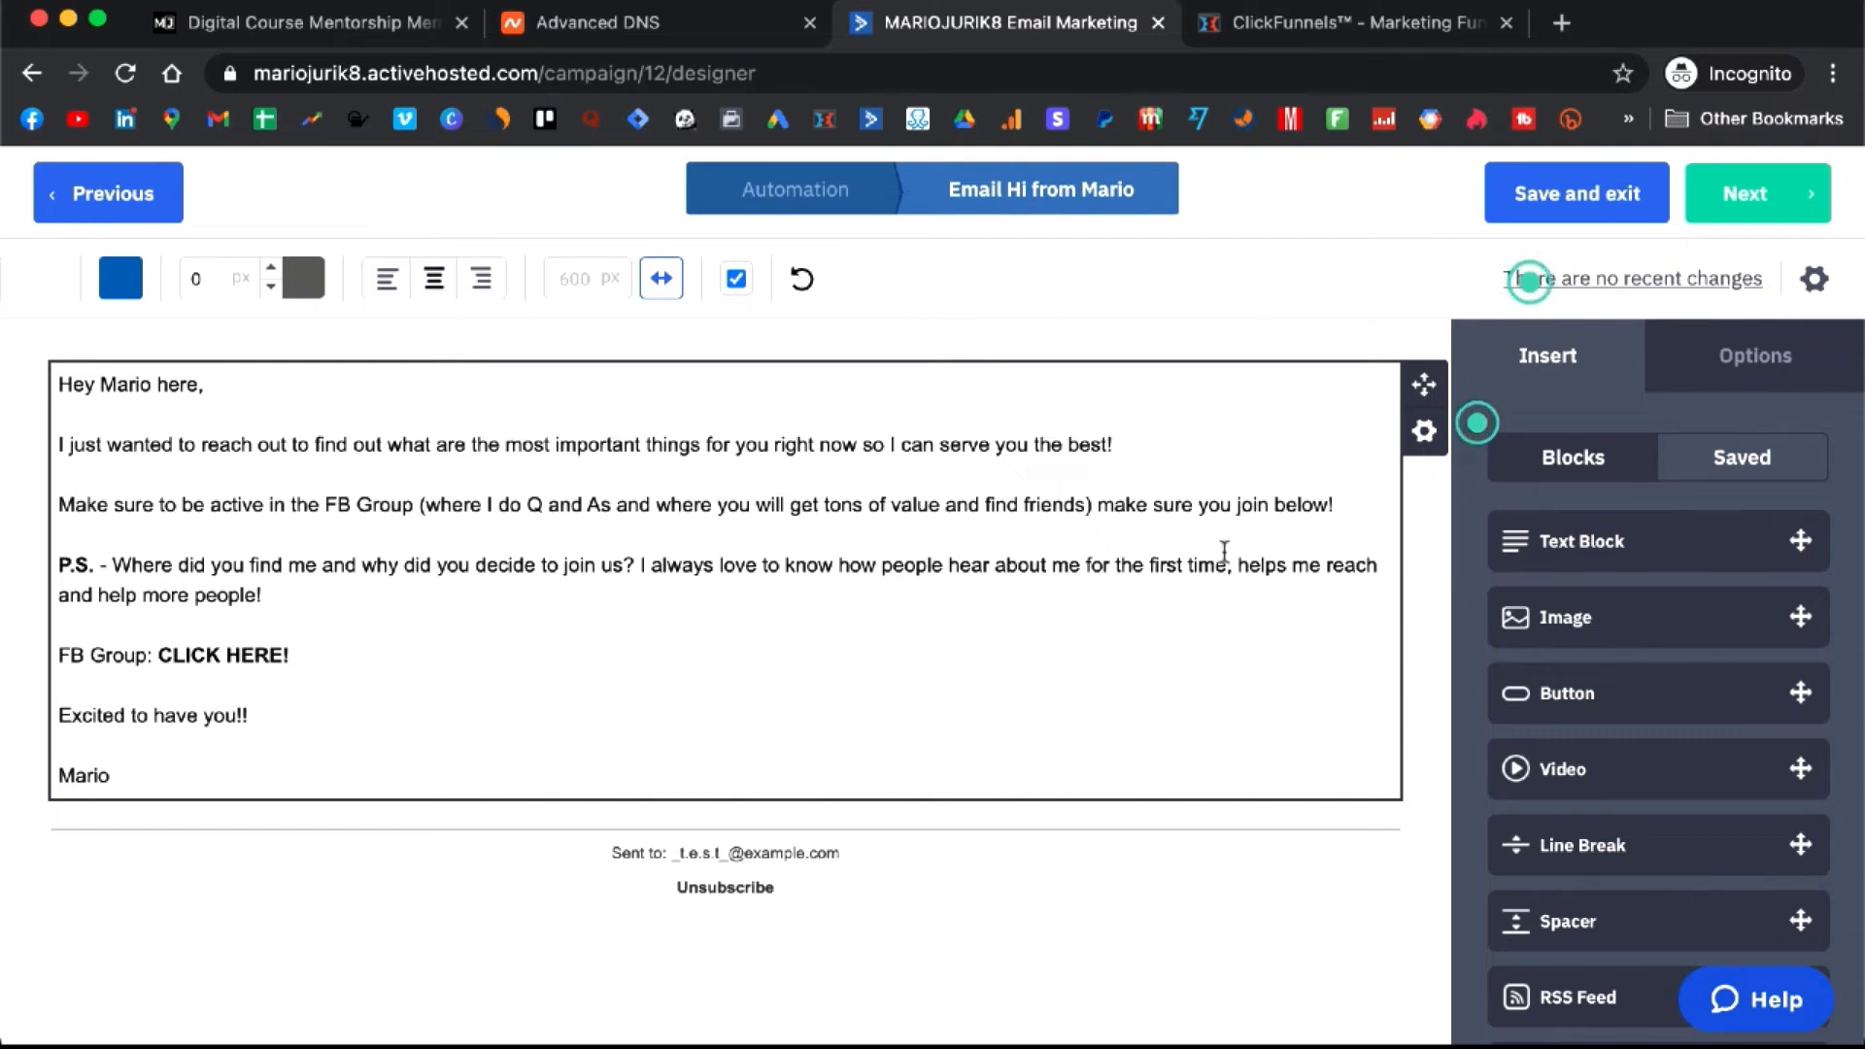
pyautogui.click(1016, 564)
pyautogui.moveTo(997, 565); pyautogui.dragTo(1203, 573)
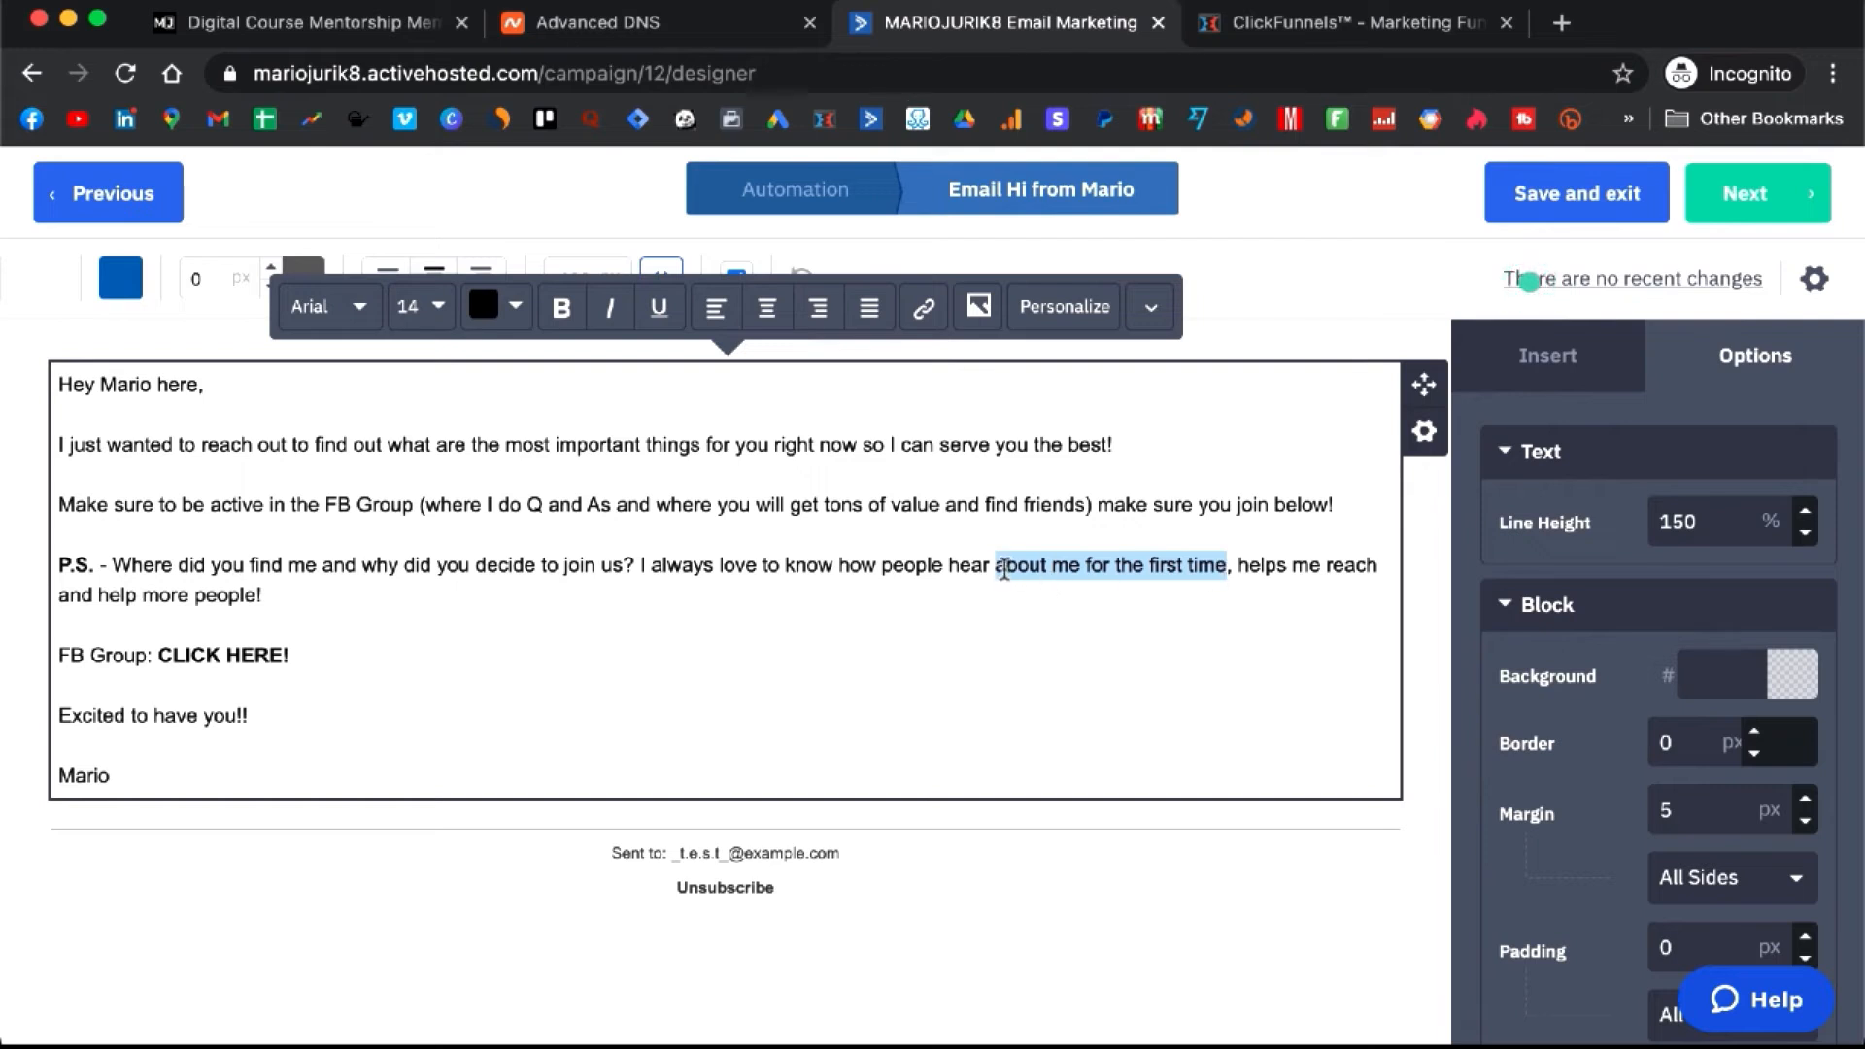
pyautogui.click(992, 564)
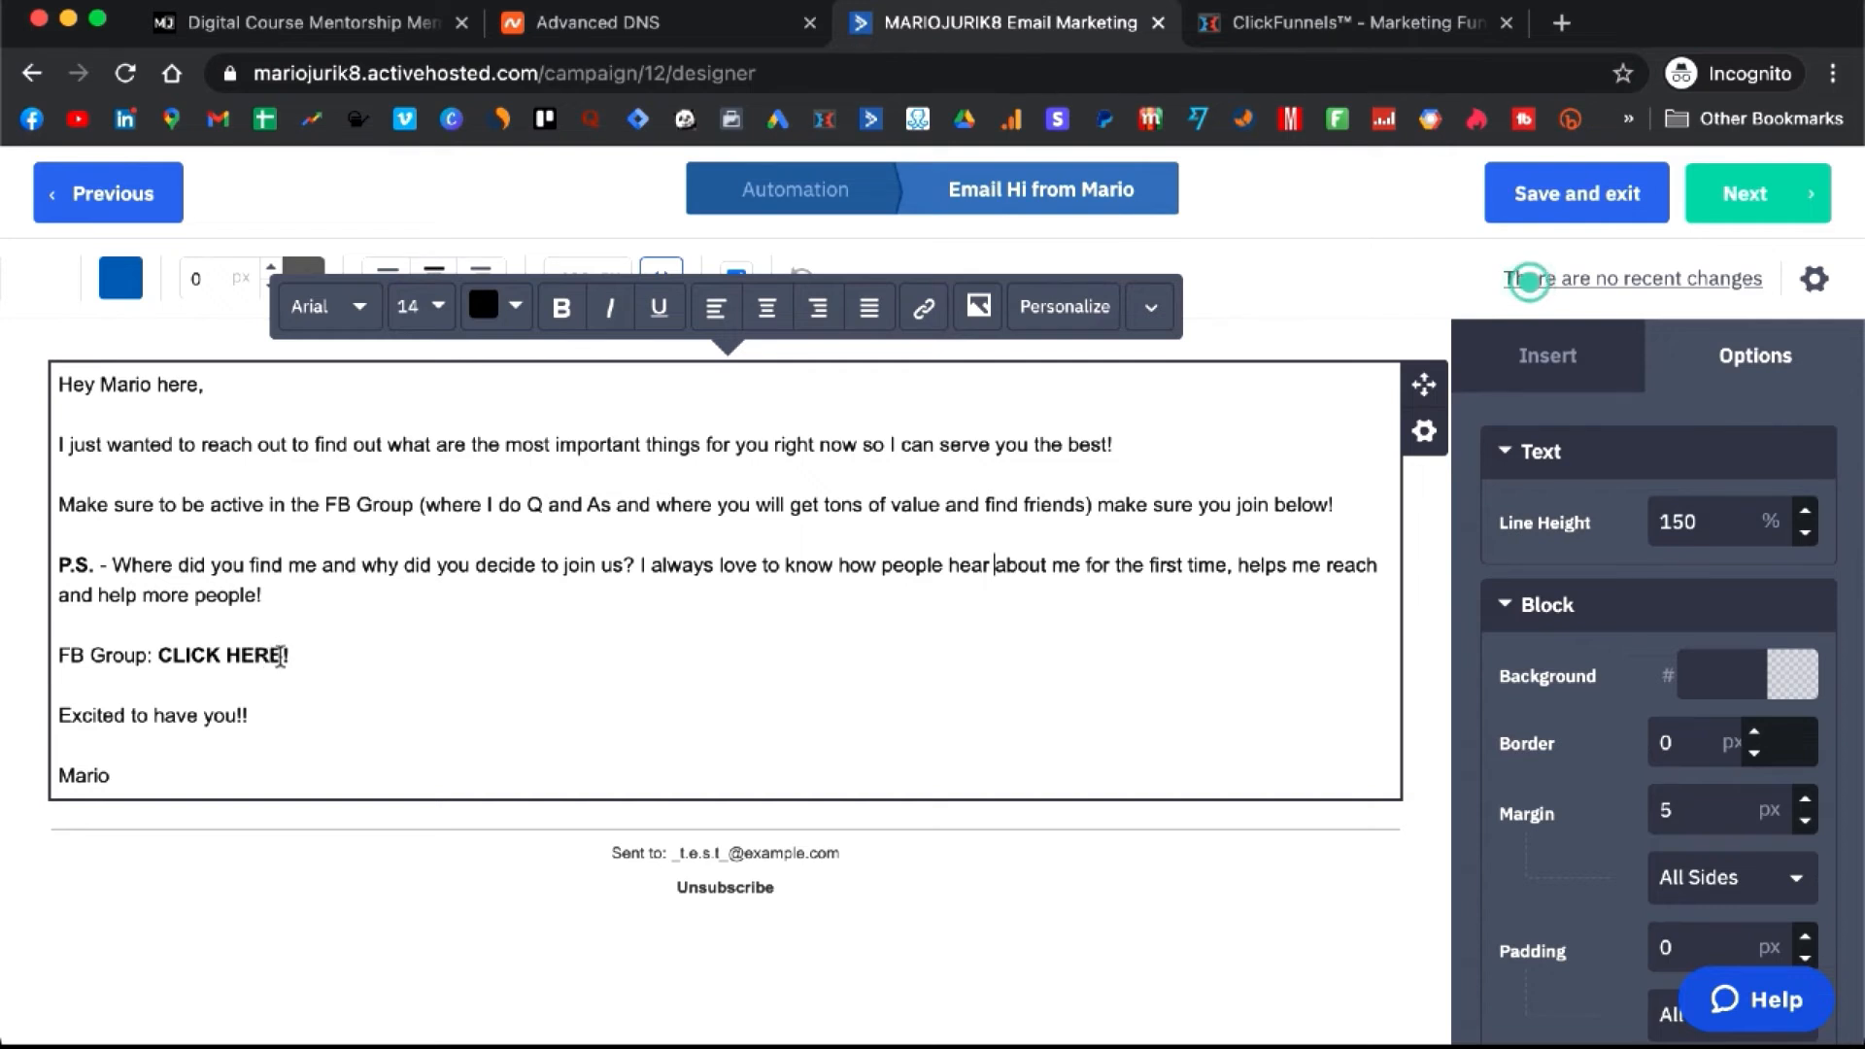
pyautogui.moveTo(270, 657); pyautogui.dragTo(195, 657)
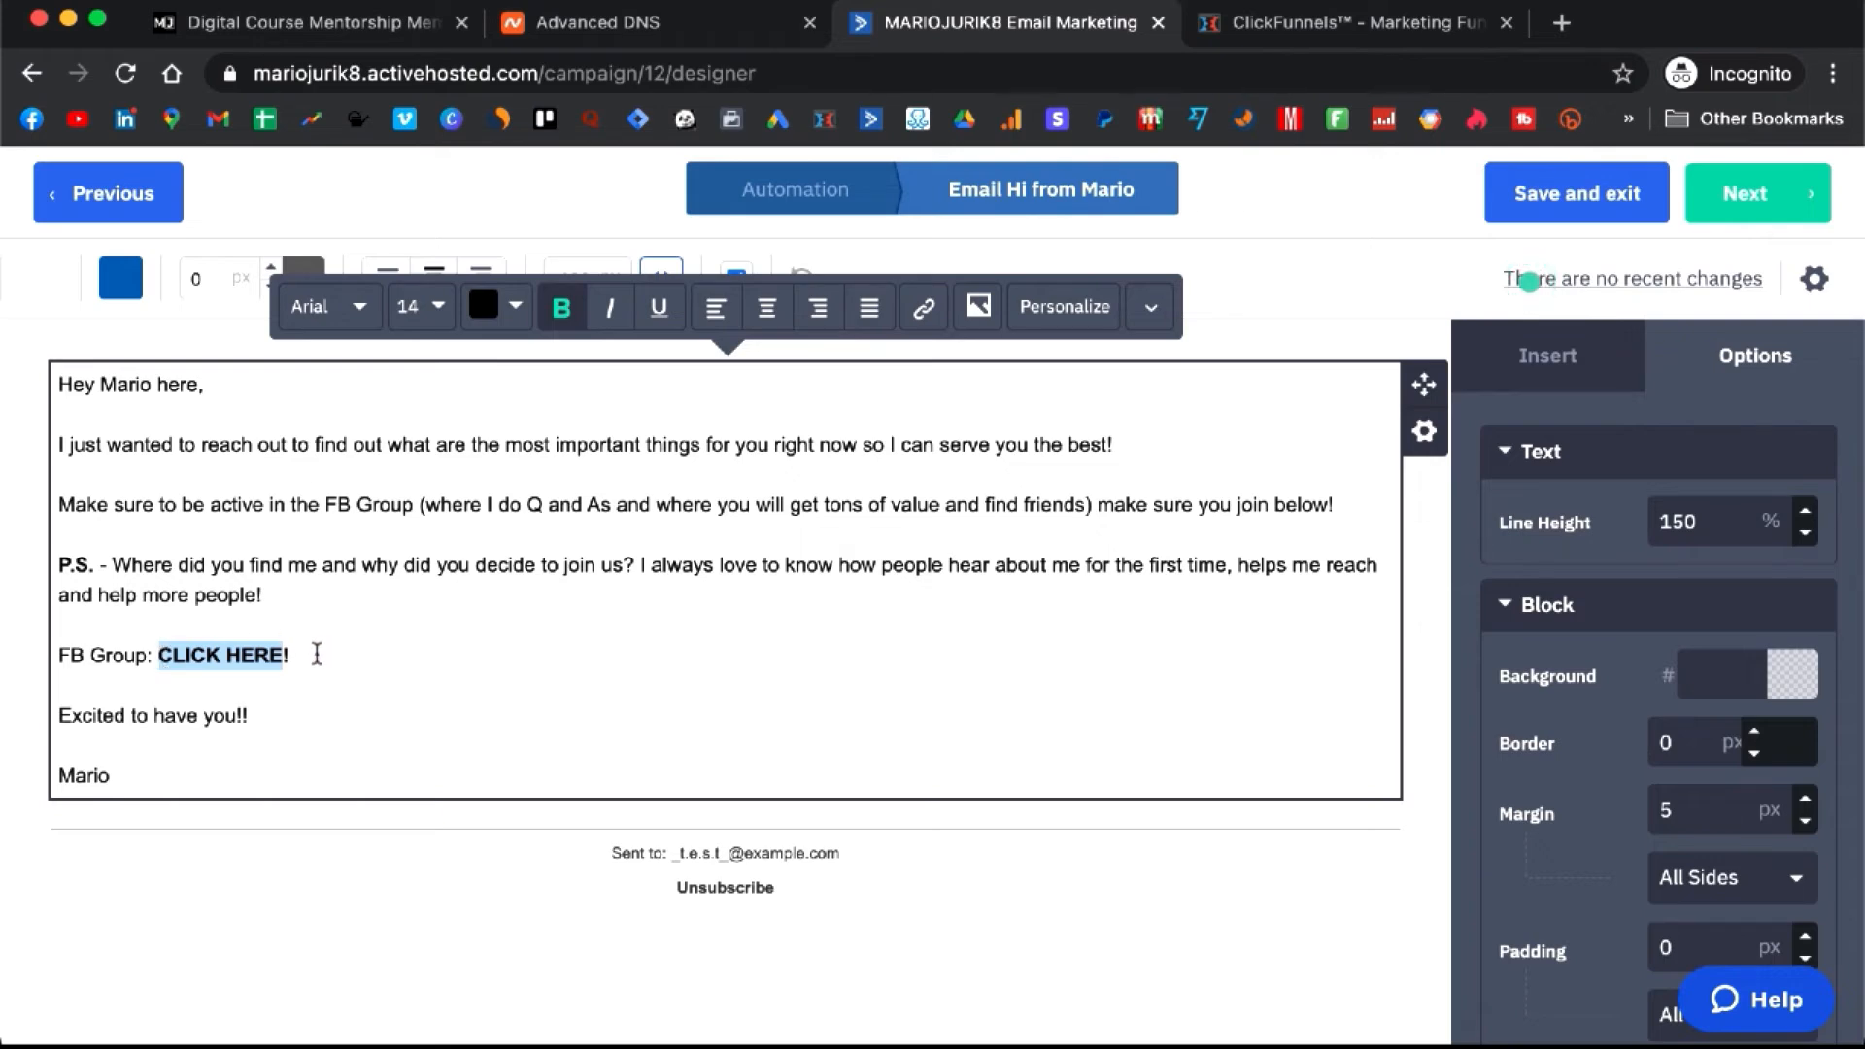
pyautogui.click(277, 658)
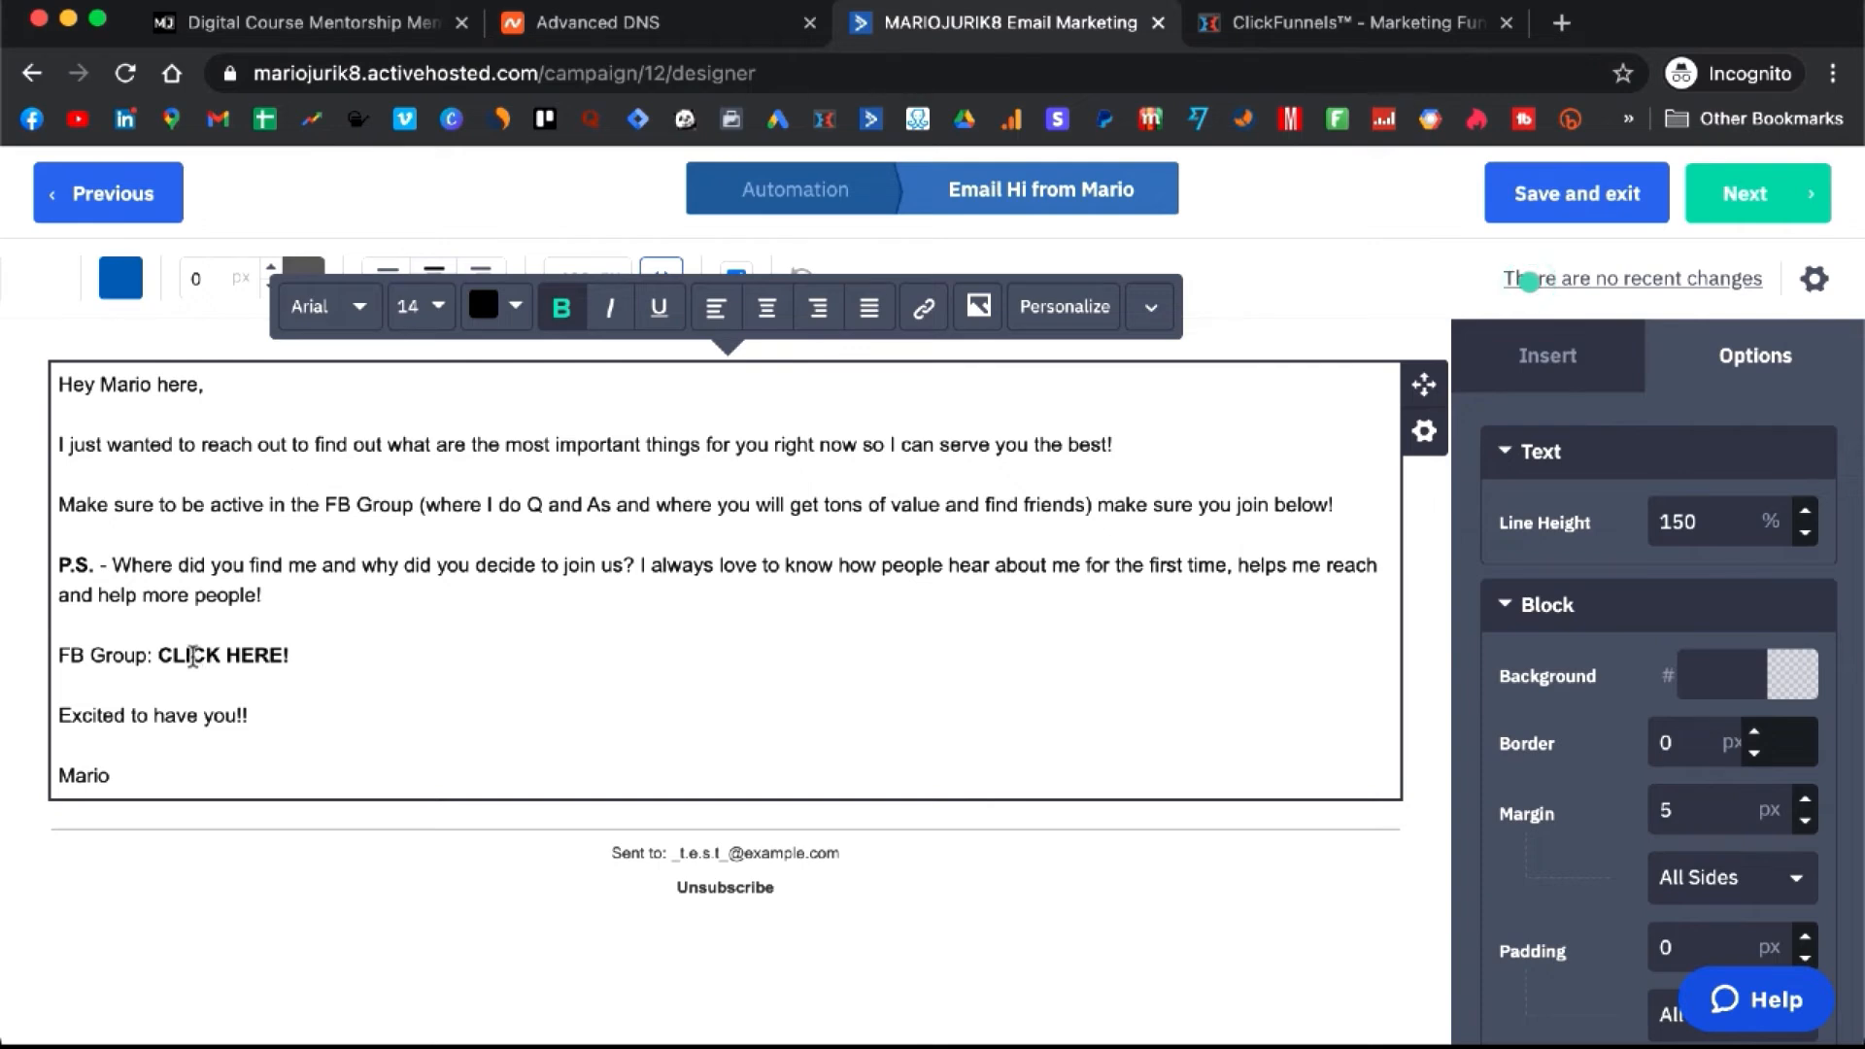
# - Replace the Hi from Mario email's reply-to address with the sender address
pyautogui.click(1814, 279)
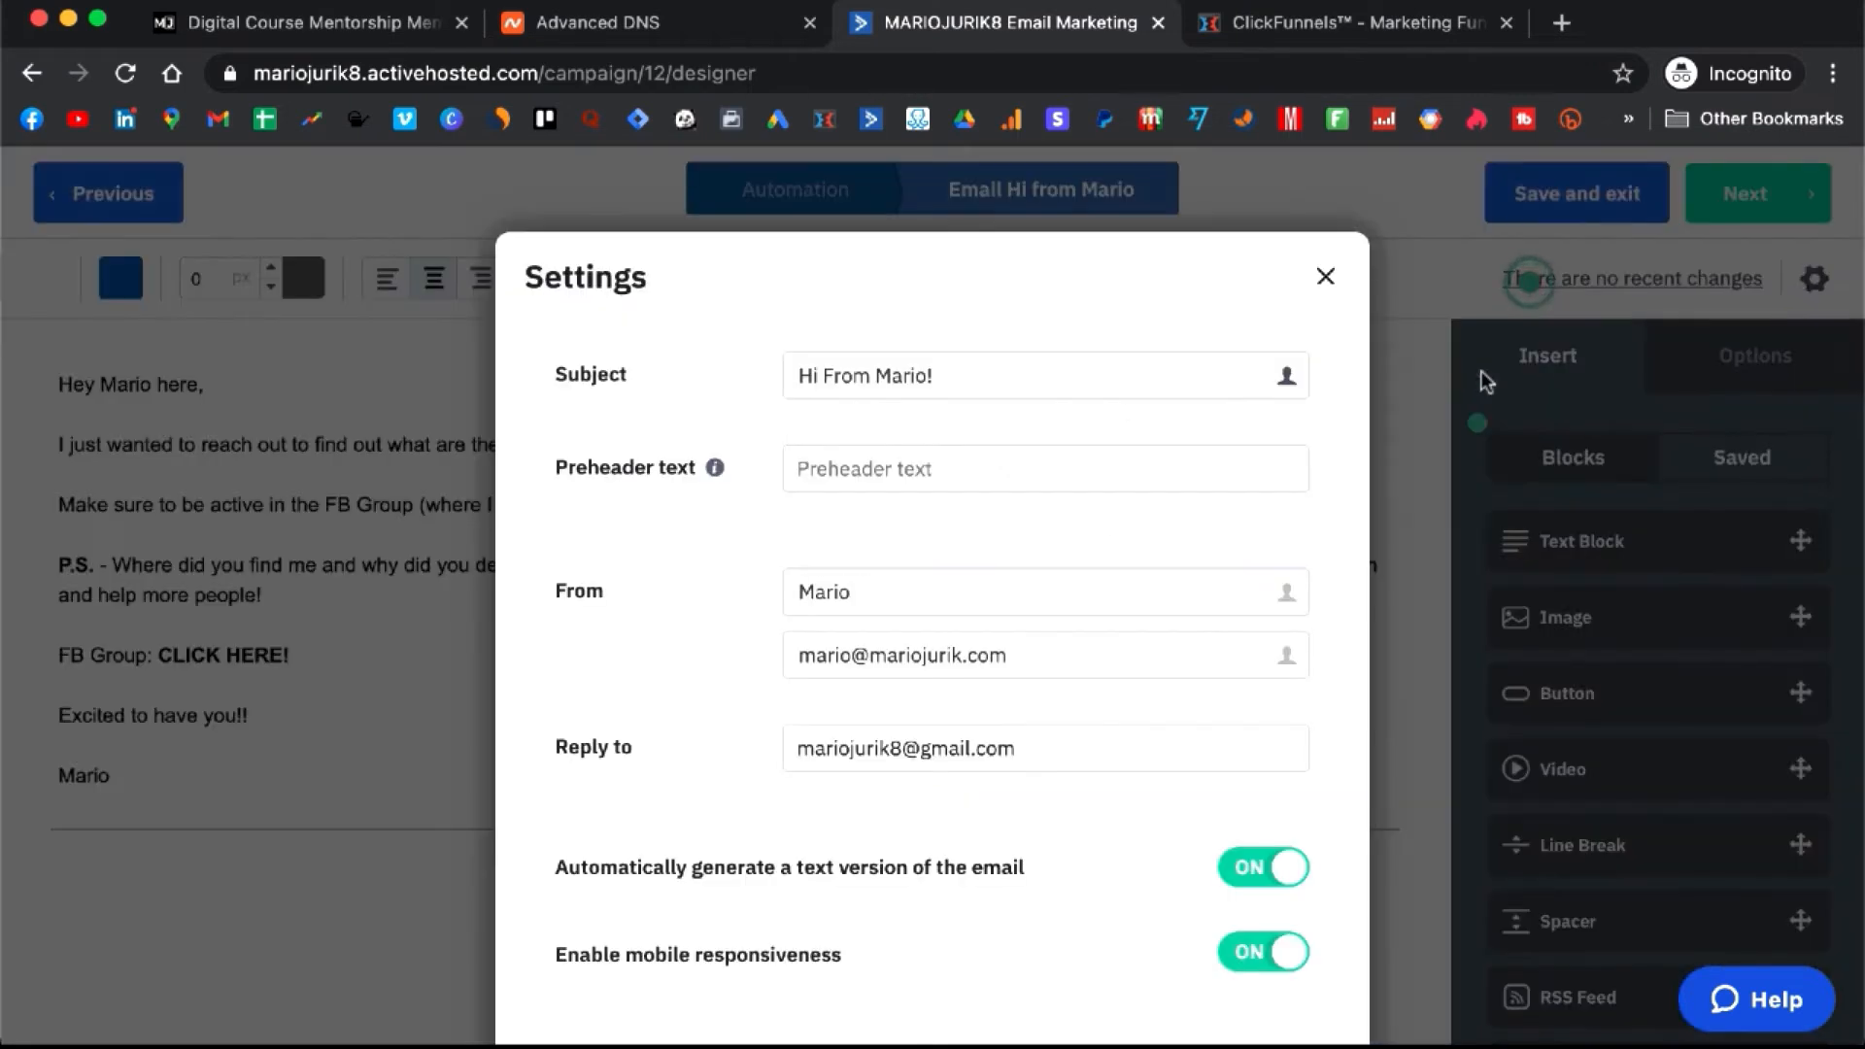
pyautogui.click(1078, 744)
pyautogui.hotkey('ctrl', 'a')
pyautogui.hotkey('ctrl', 'v')
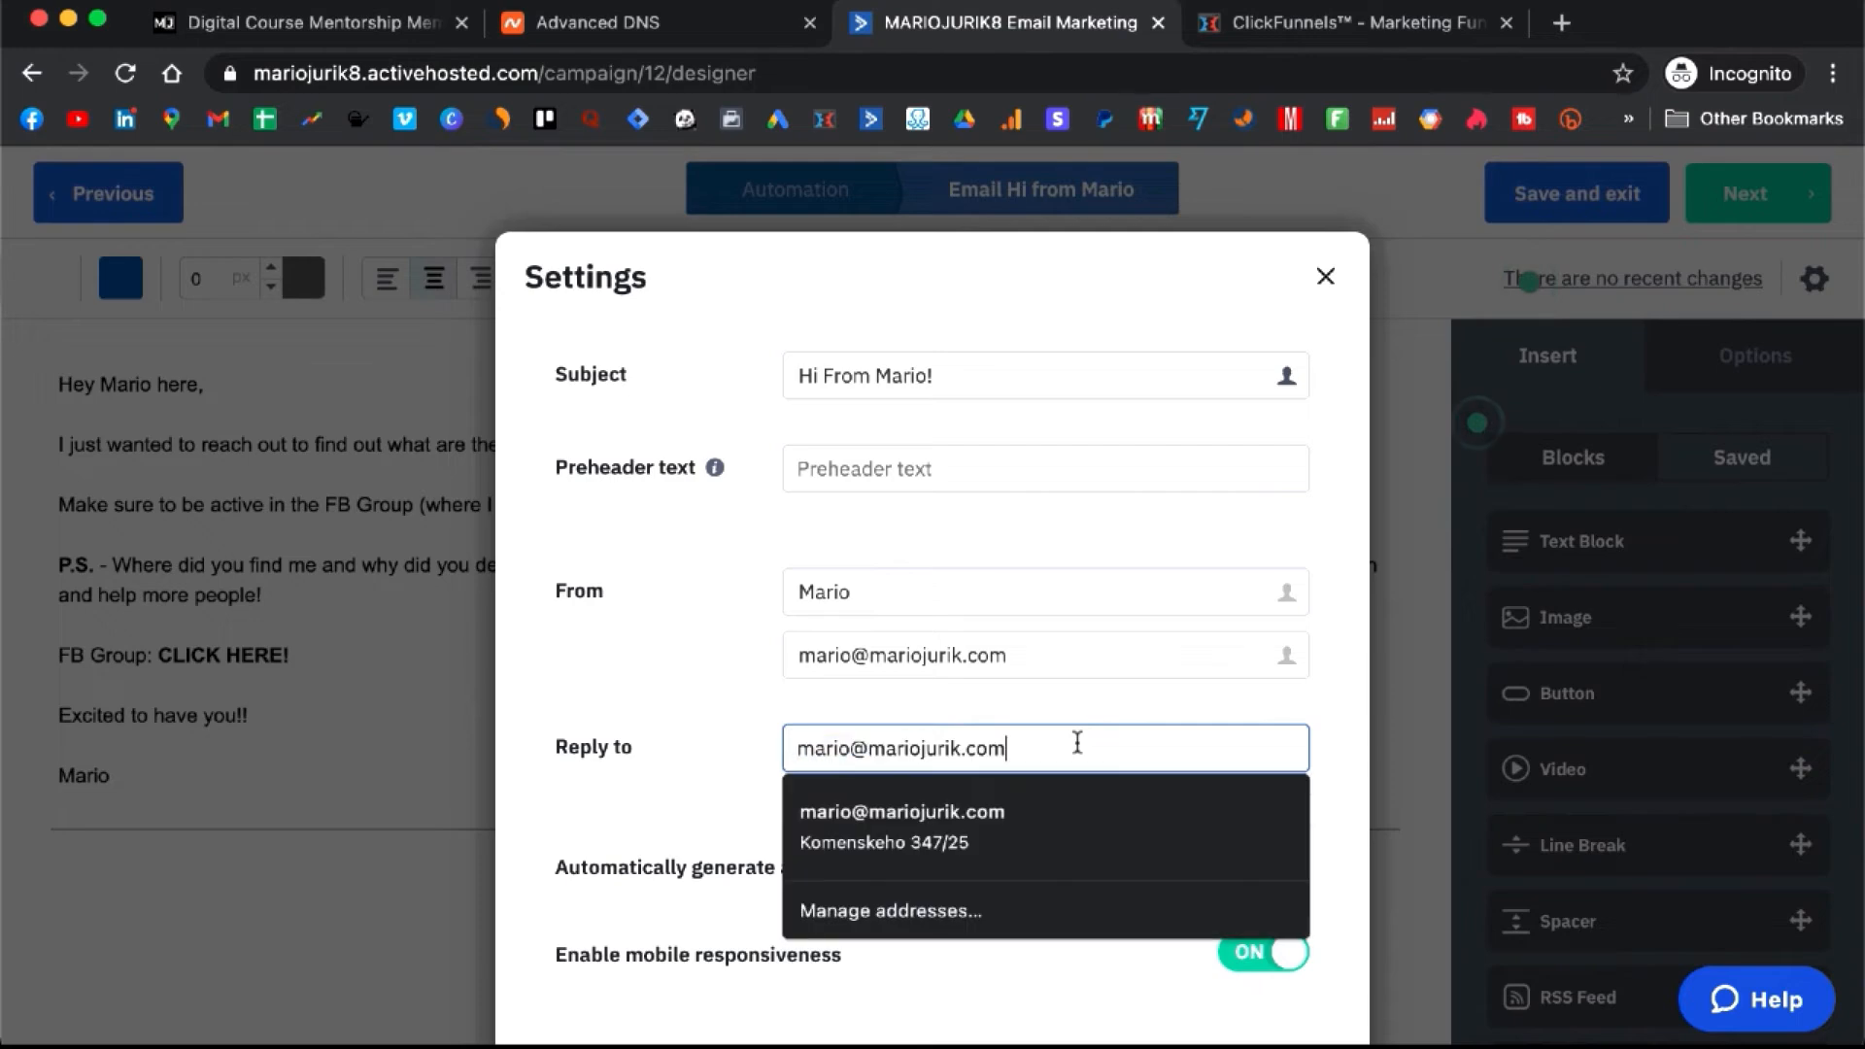
pyautogui.click(833, 716)
pyautogui.scroll(-2, 855, 680)
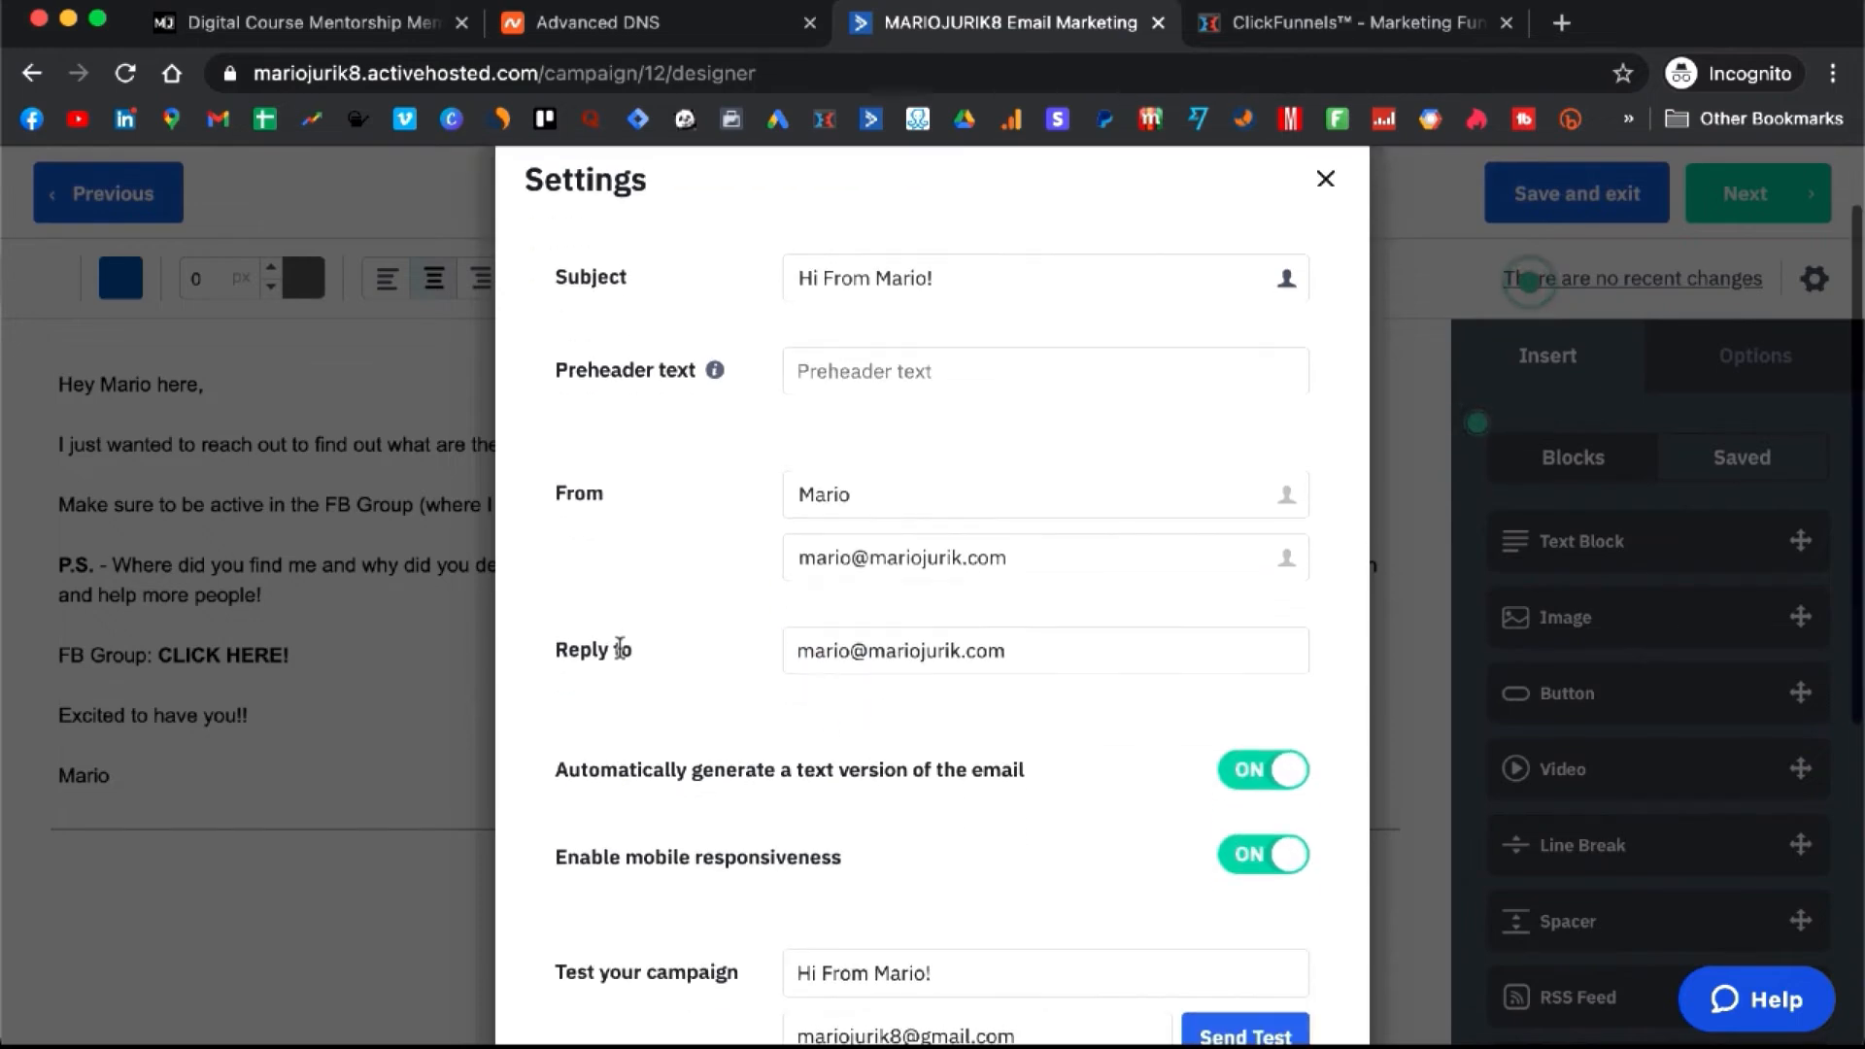
pyautogui.scroll(-5, 965, 622)
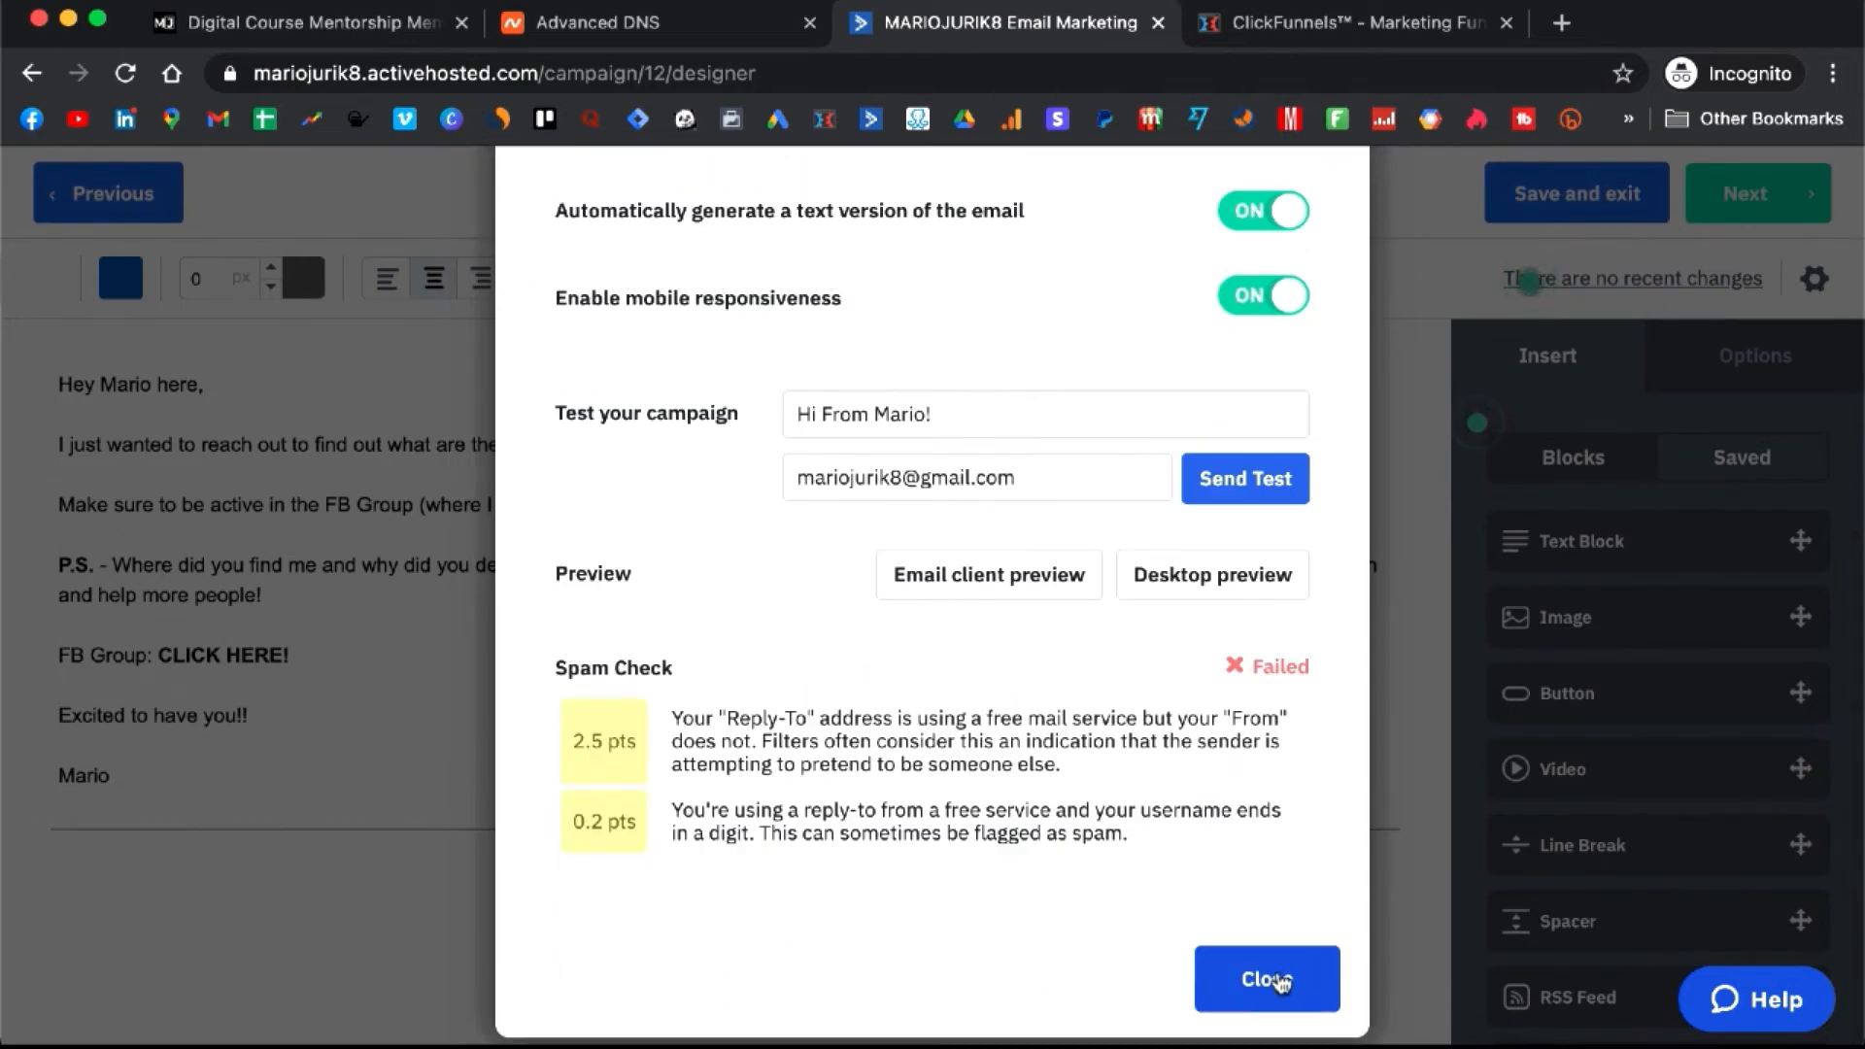
pyautogui.click(1265, 977)
# - Recheck the email settings, then save and exit the editor
pyautogui.click(1813, 279)
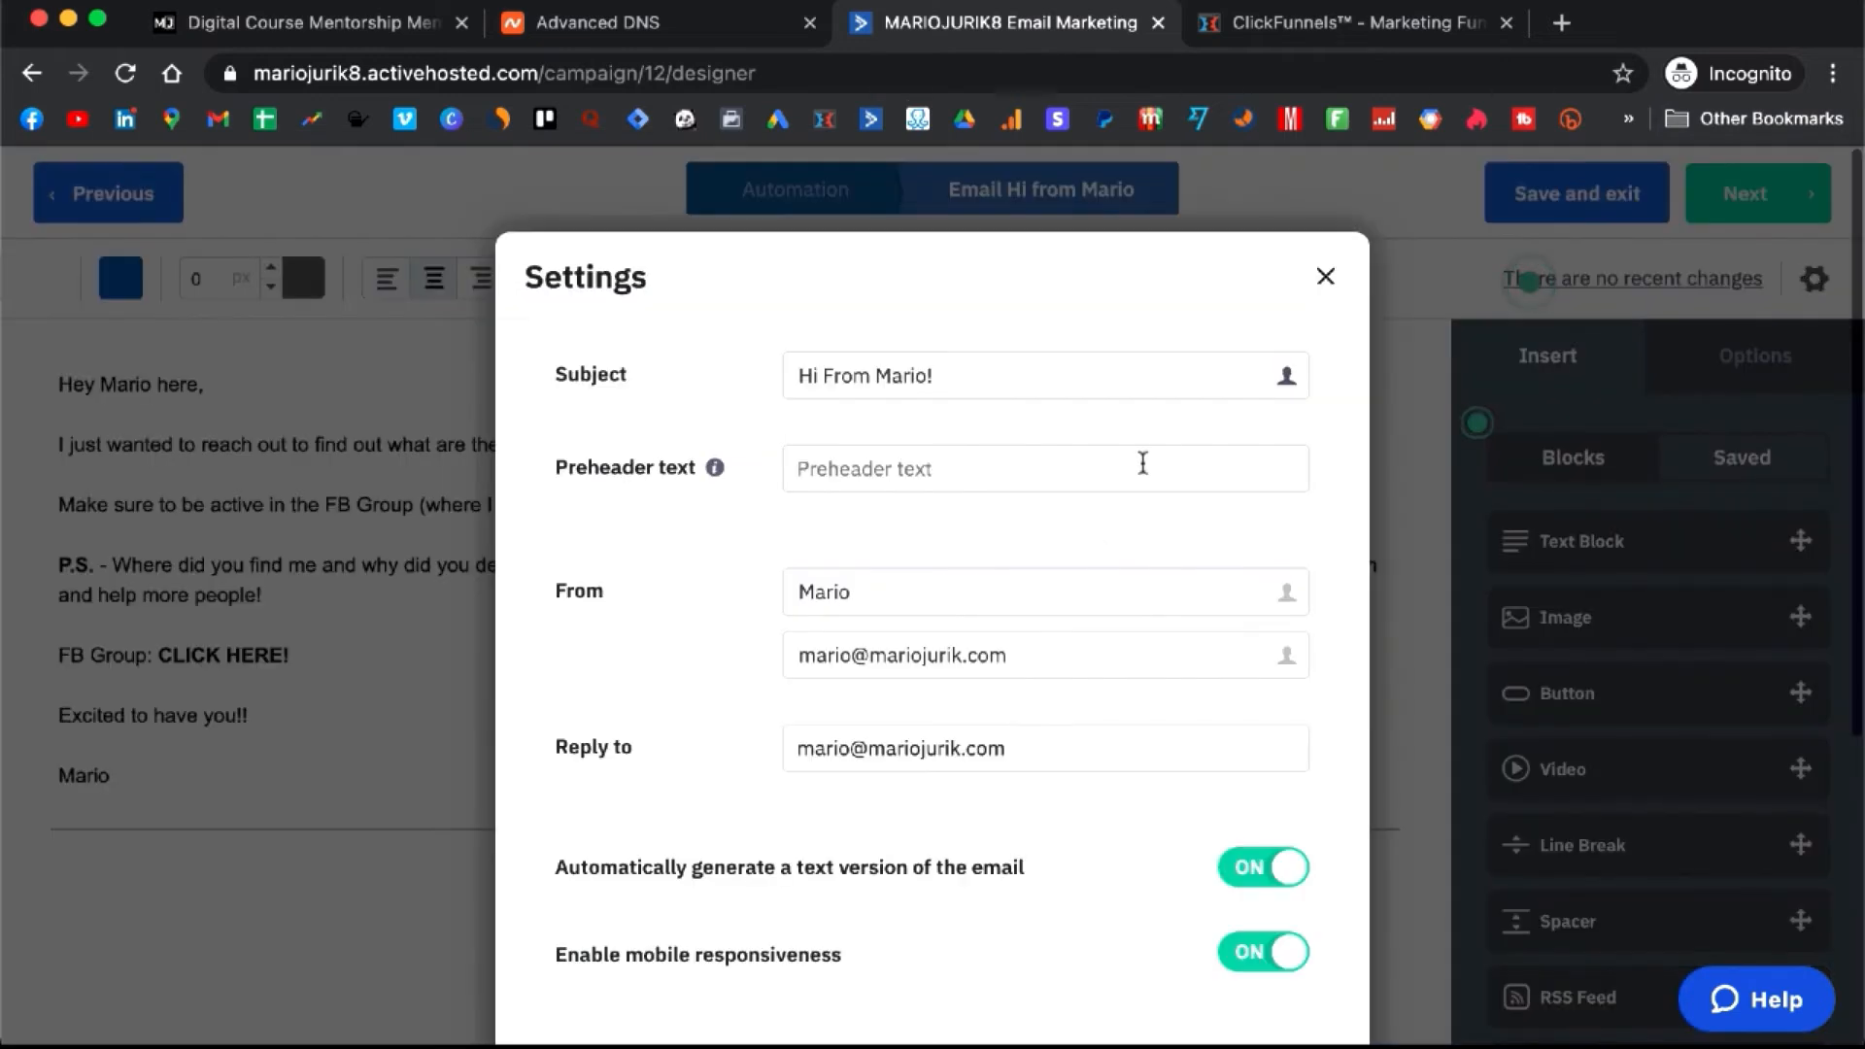
pyautogui.scroll(-6, 1140, 462)
pyautogui.click(1266, 991)
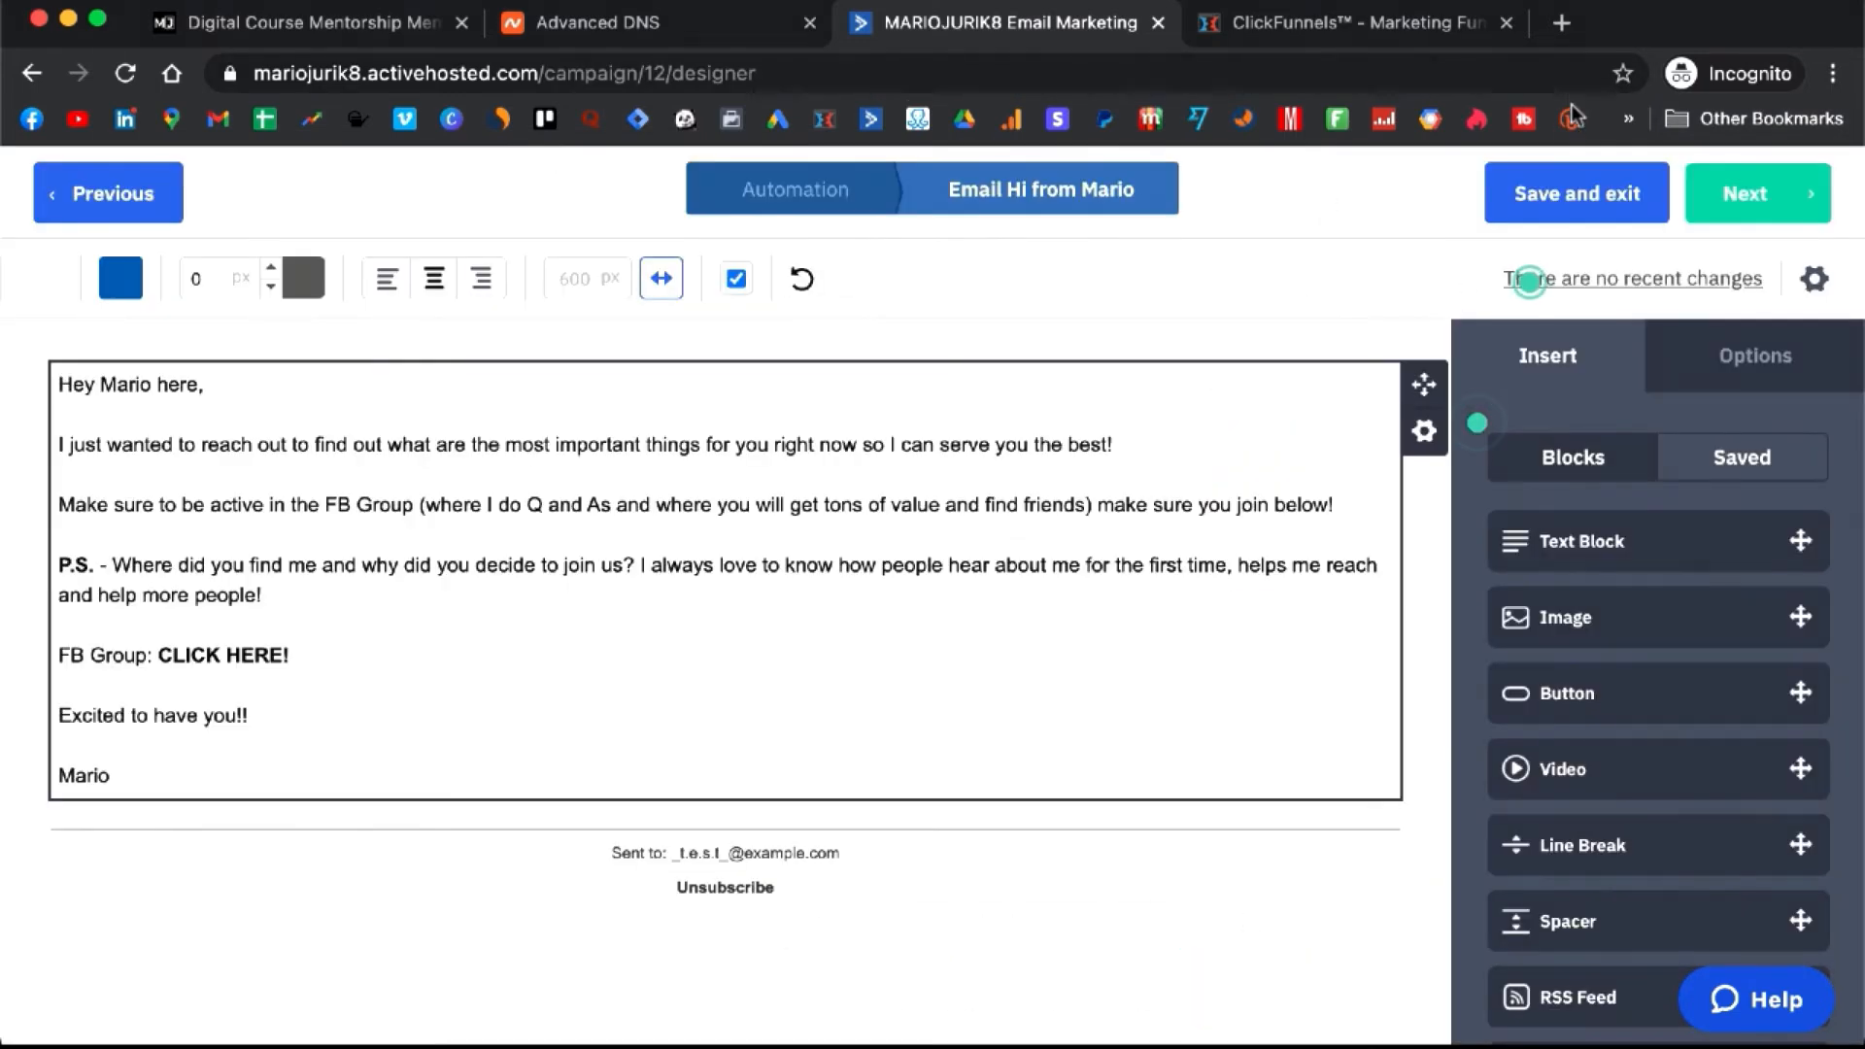
pyautogui.click(1558, 208)
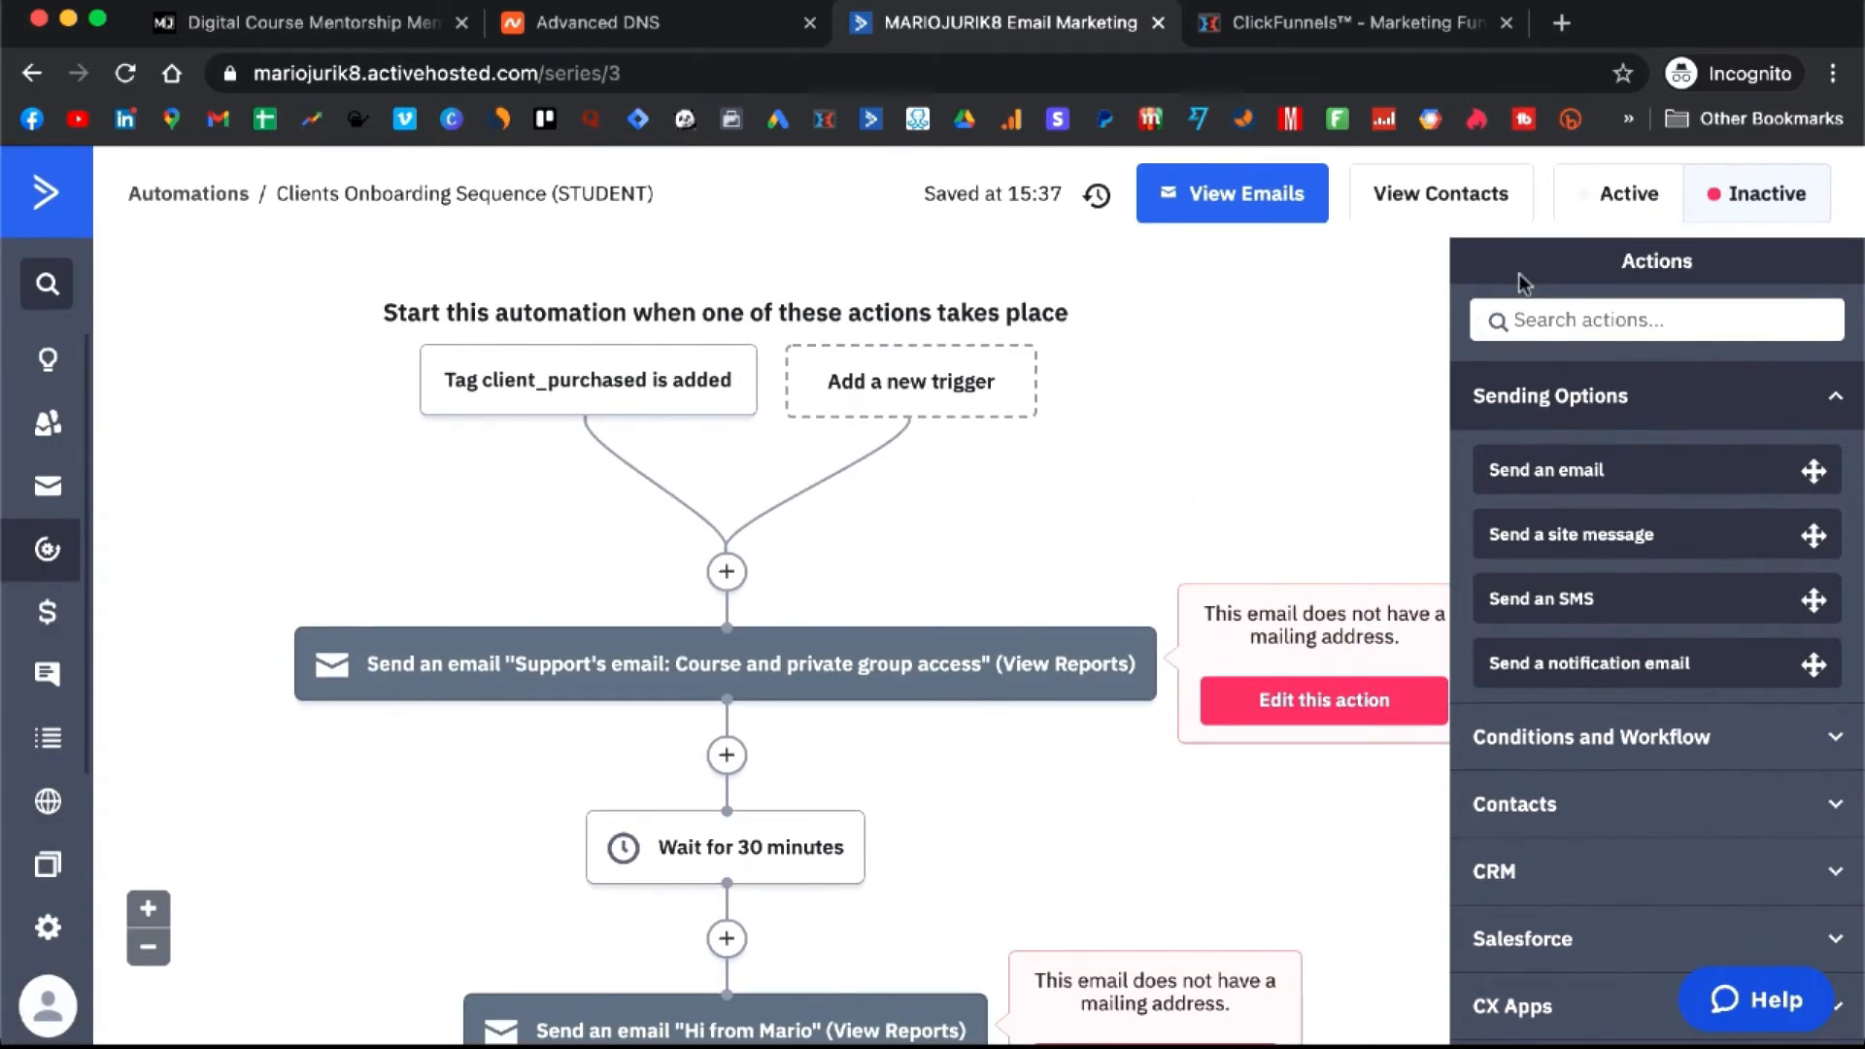
# - Turn the Clients Onboarding Sequence (STUDENT) automation Active, review its workflow, then switch to ClickFunnels
pyautogui.click(1630, 199)
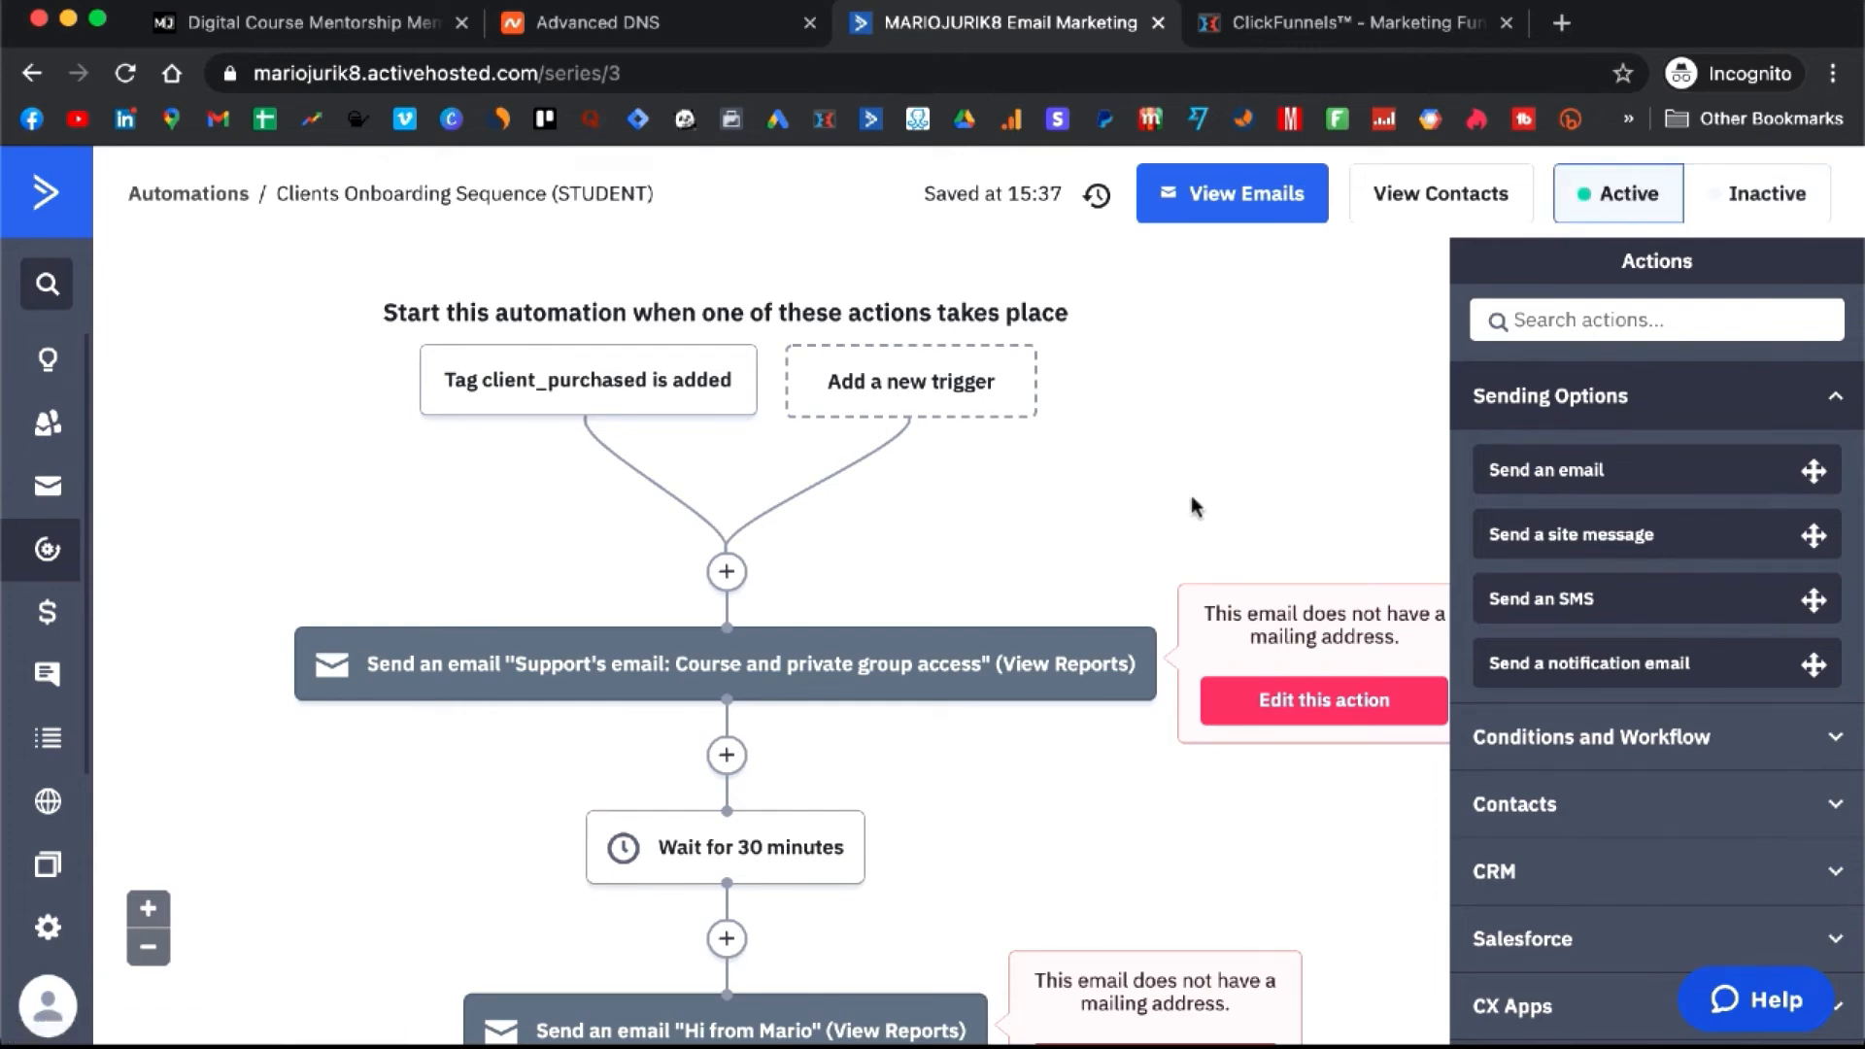
pyautogui.scroll(-7, 1191, 495)
pyautogui.moveTo(849, 562)
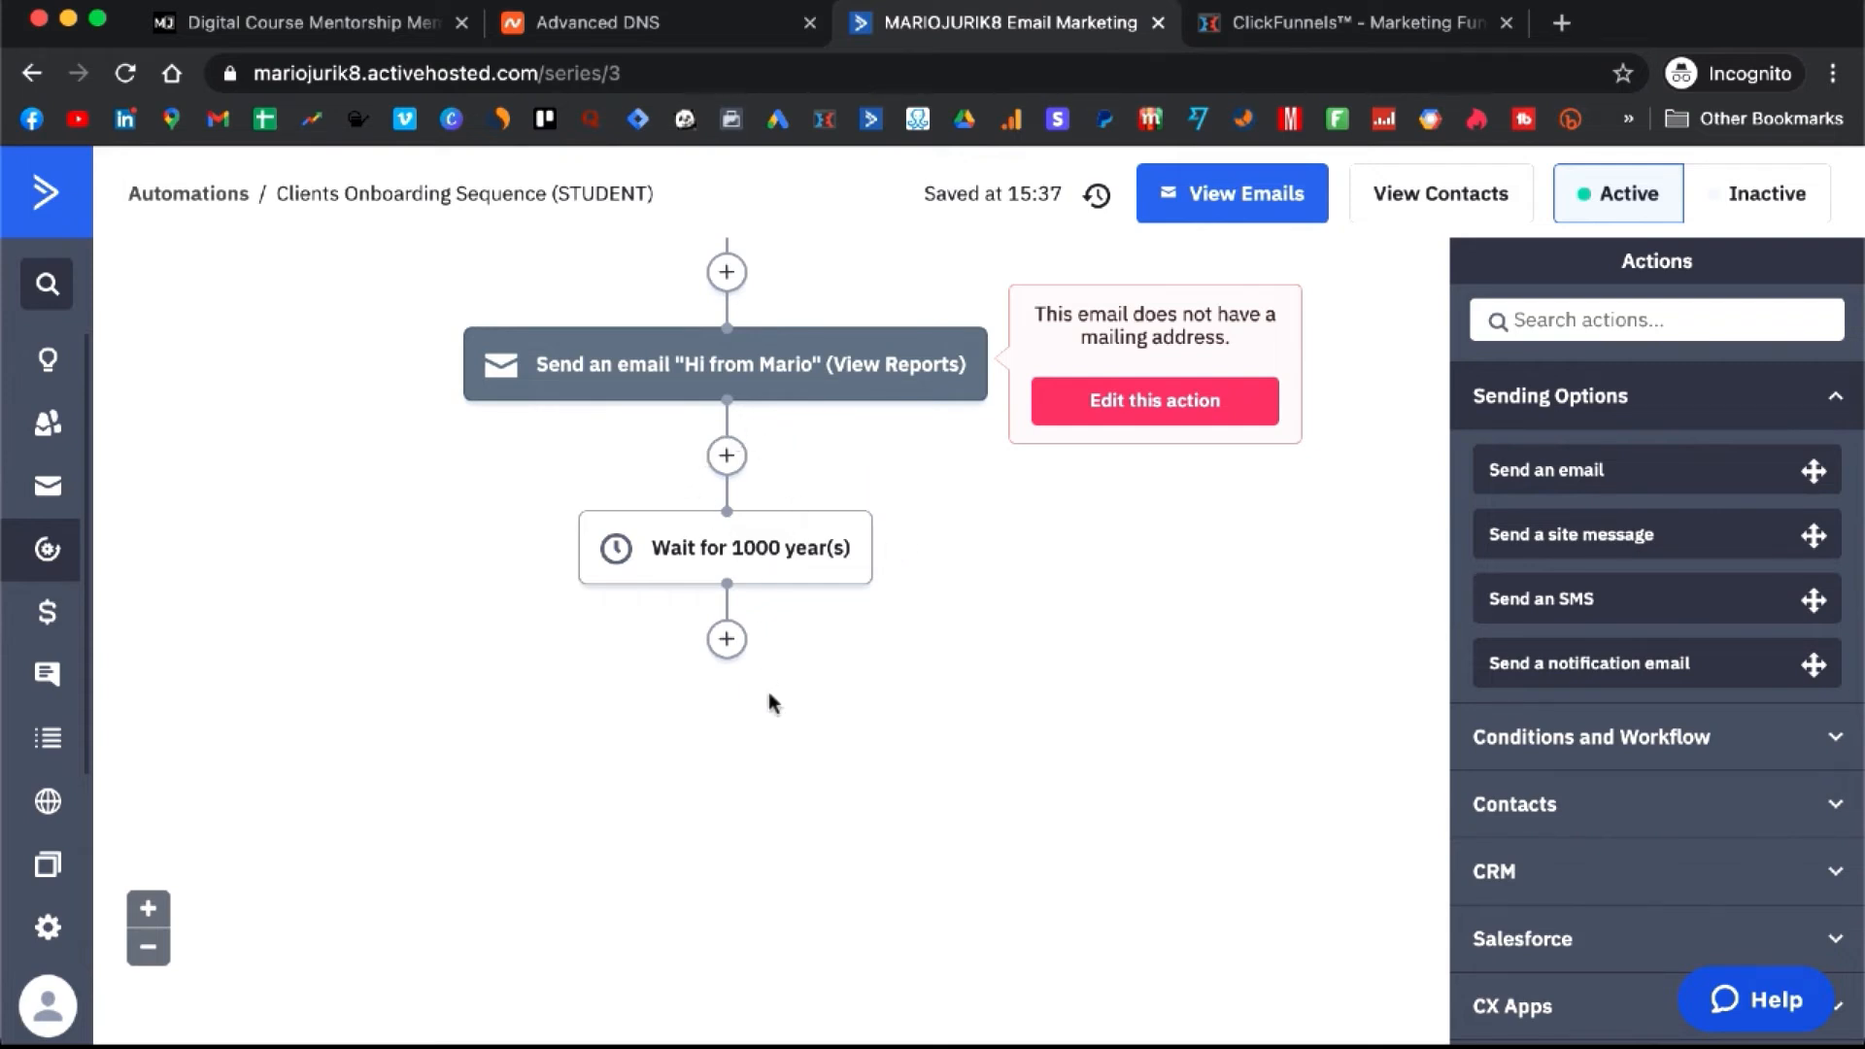
pyautogui.scroll(3, 859, 734)
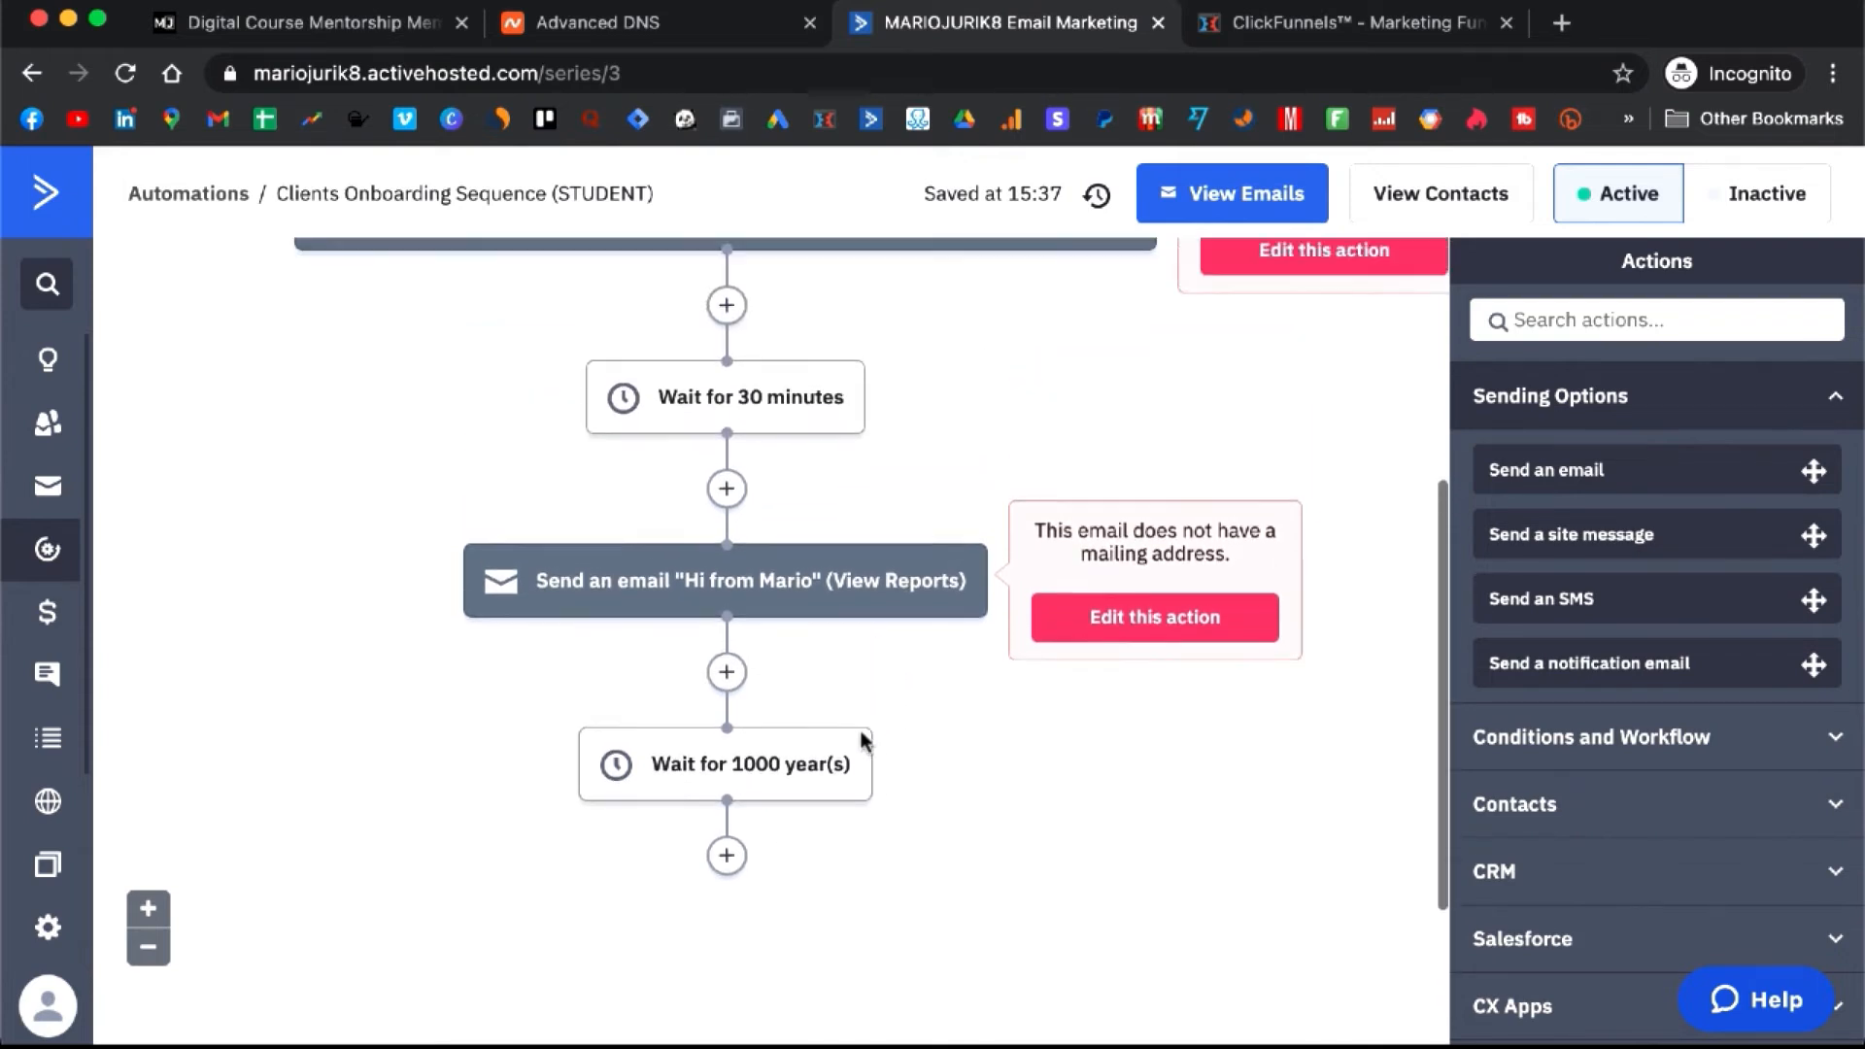
pyautogui.moveTo(913, 617)
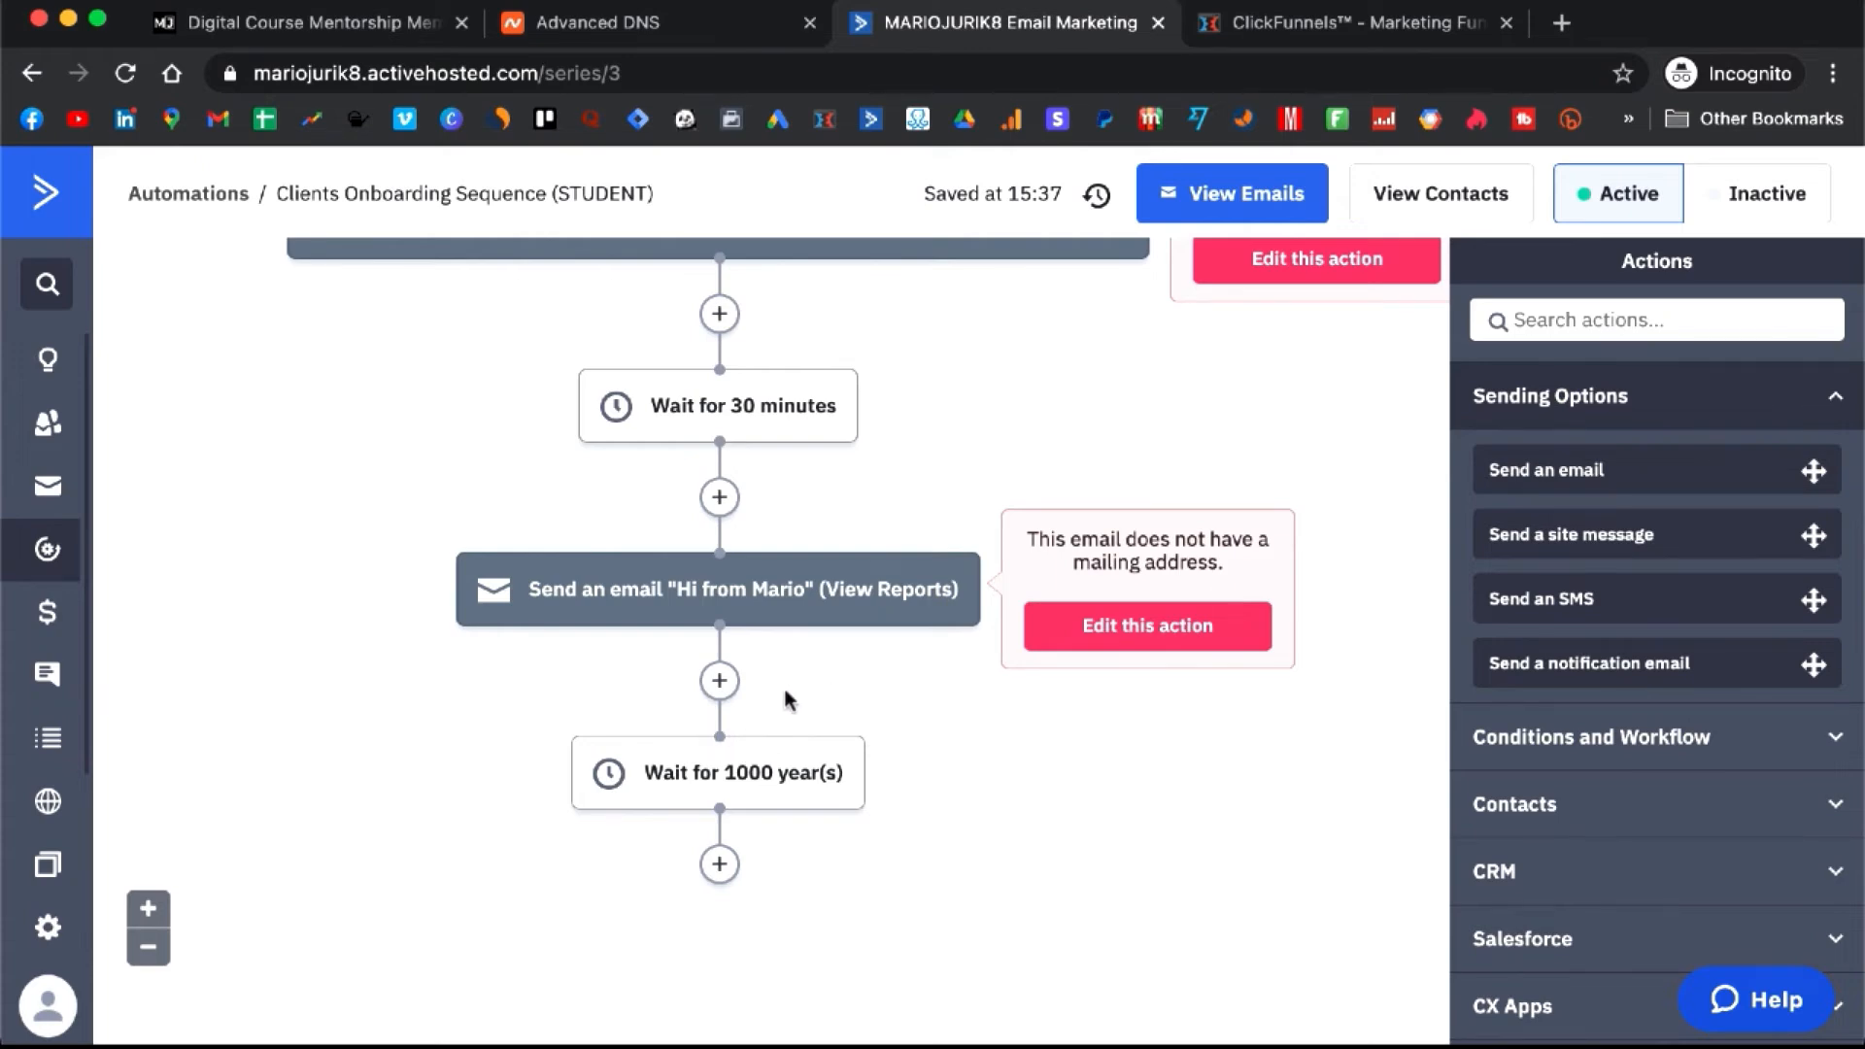
pyautogui.scroll(-1, 818, 707)
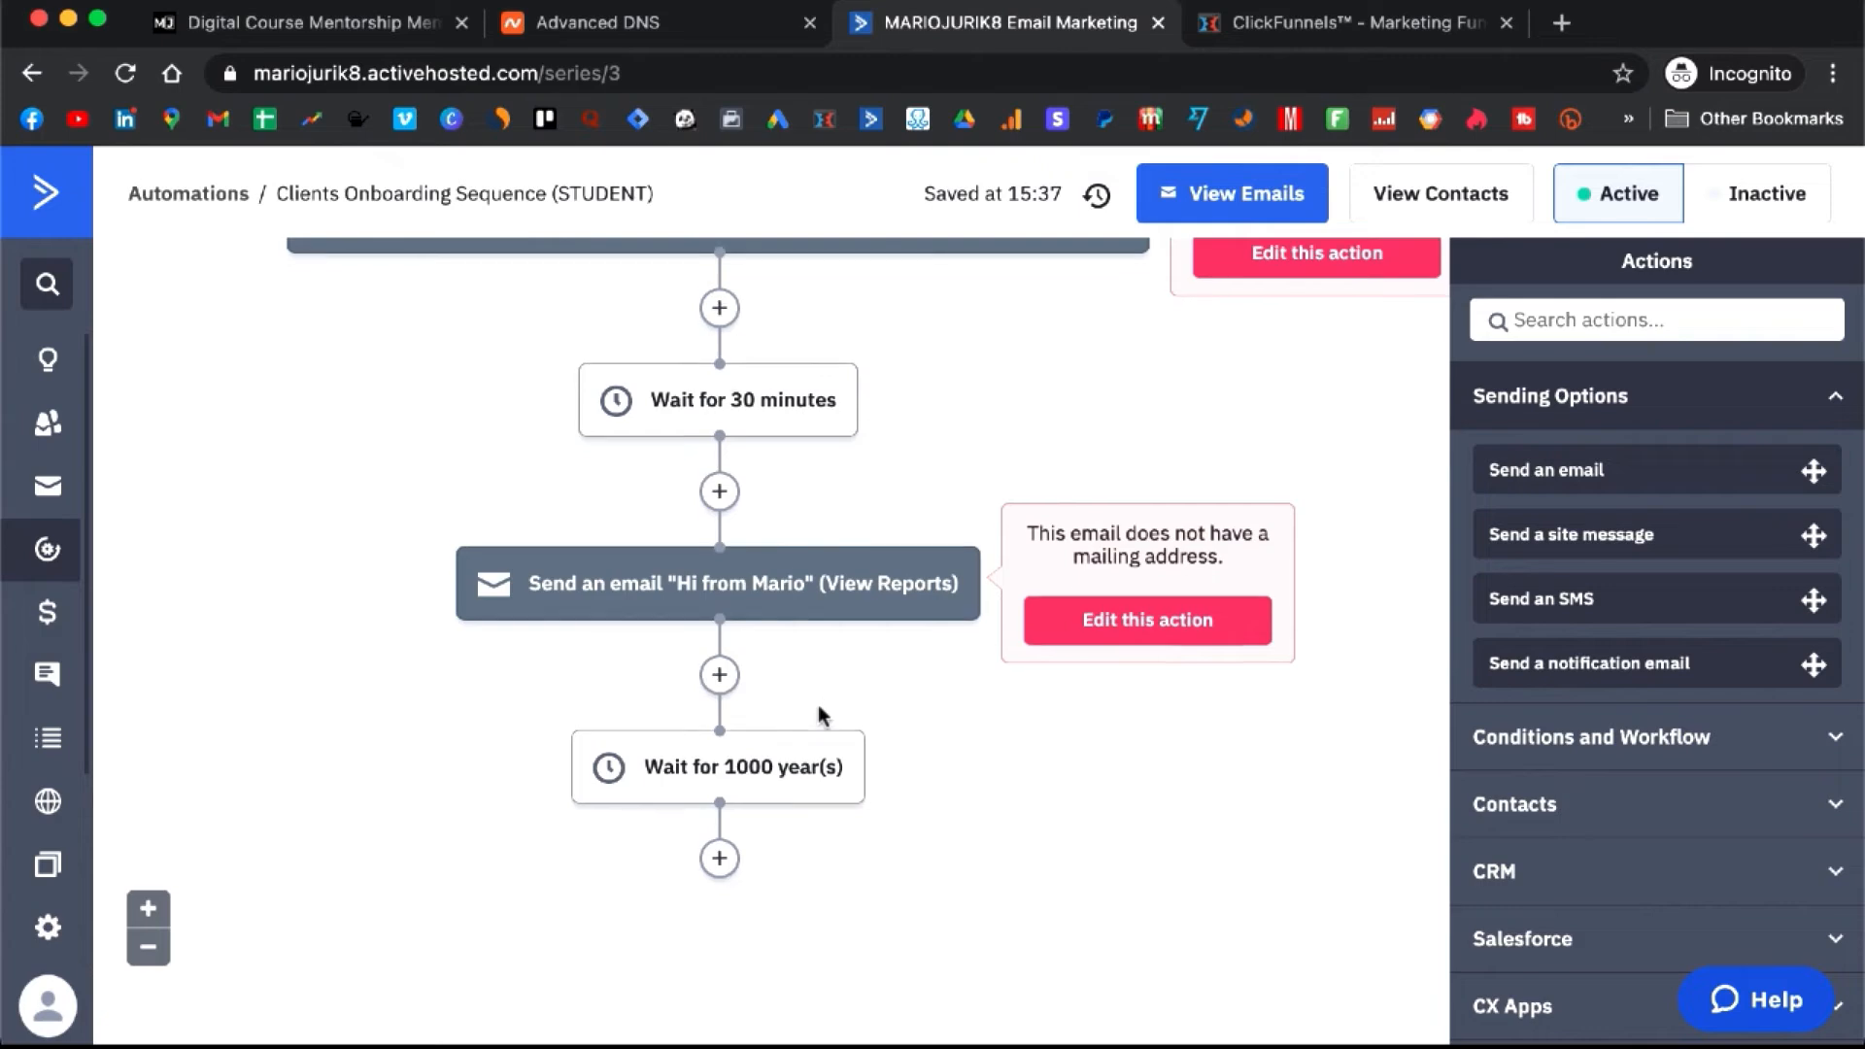
pyautogui.scroll(1, 818, 707)
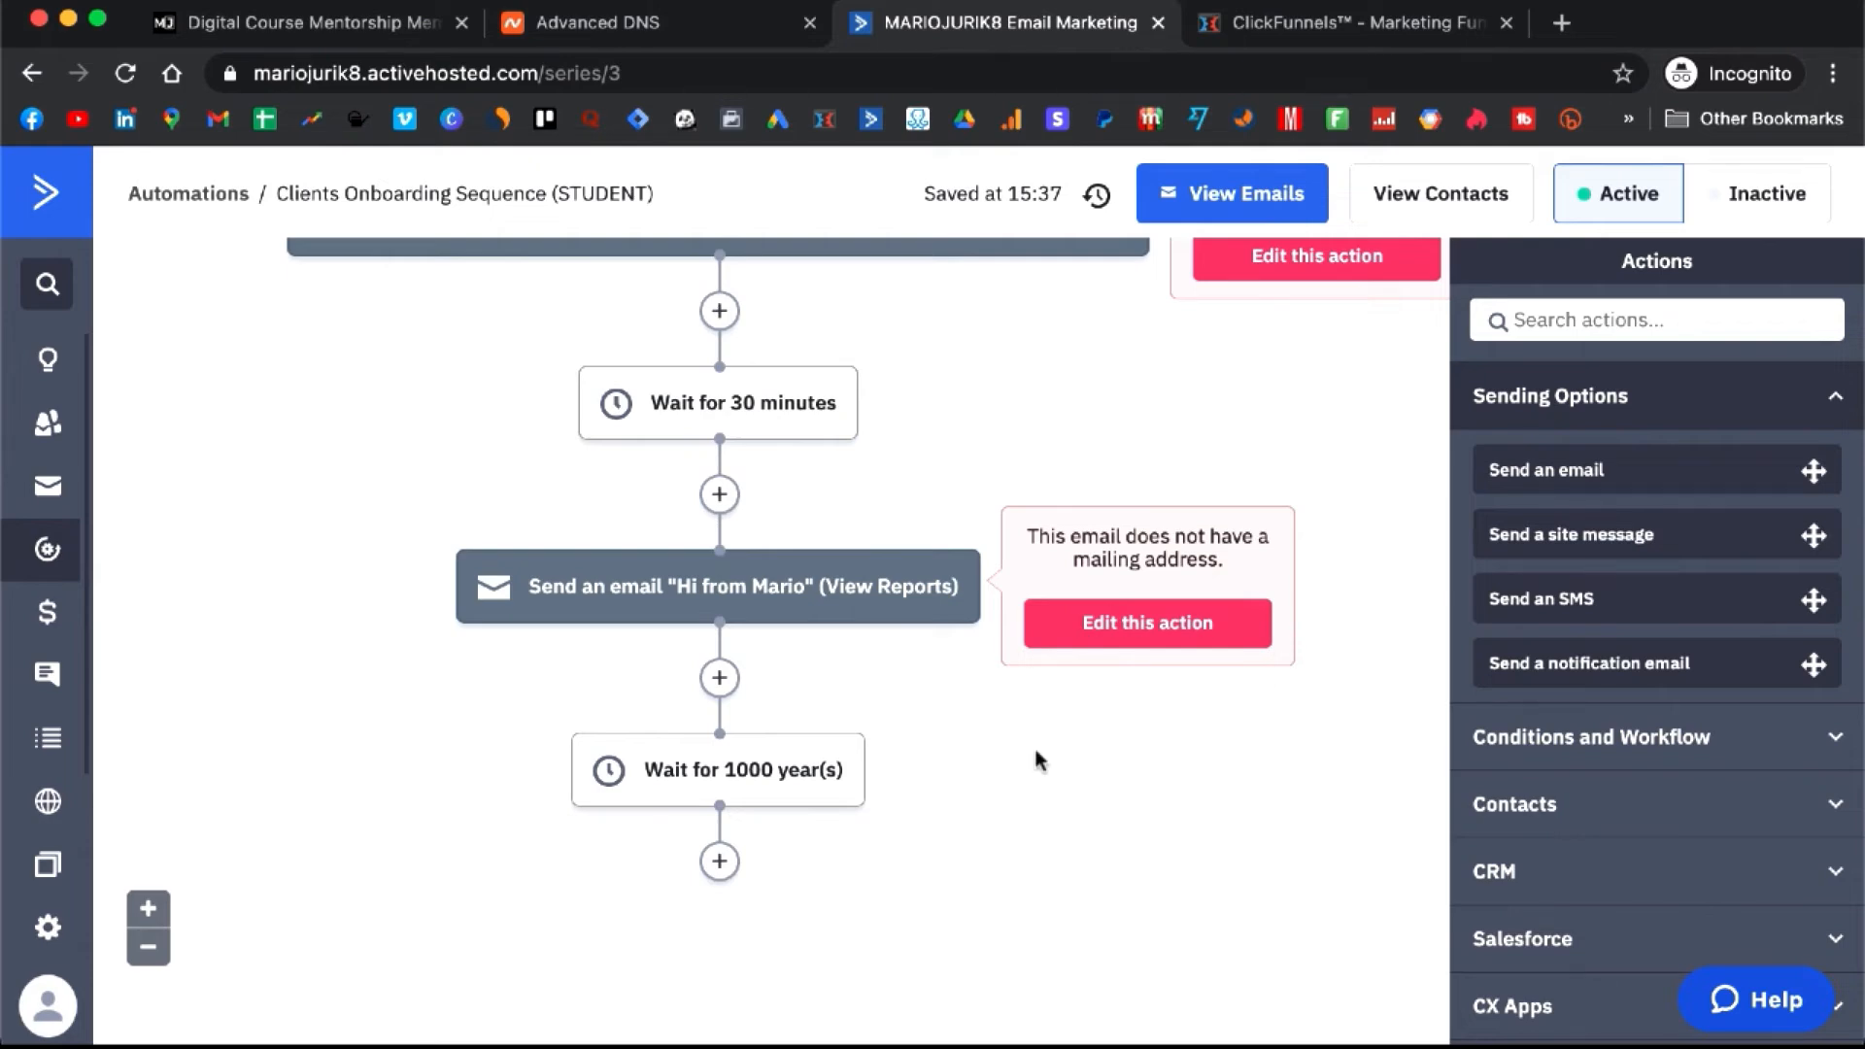
pyautogui.scroll(5, 1038, 760)
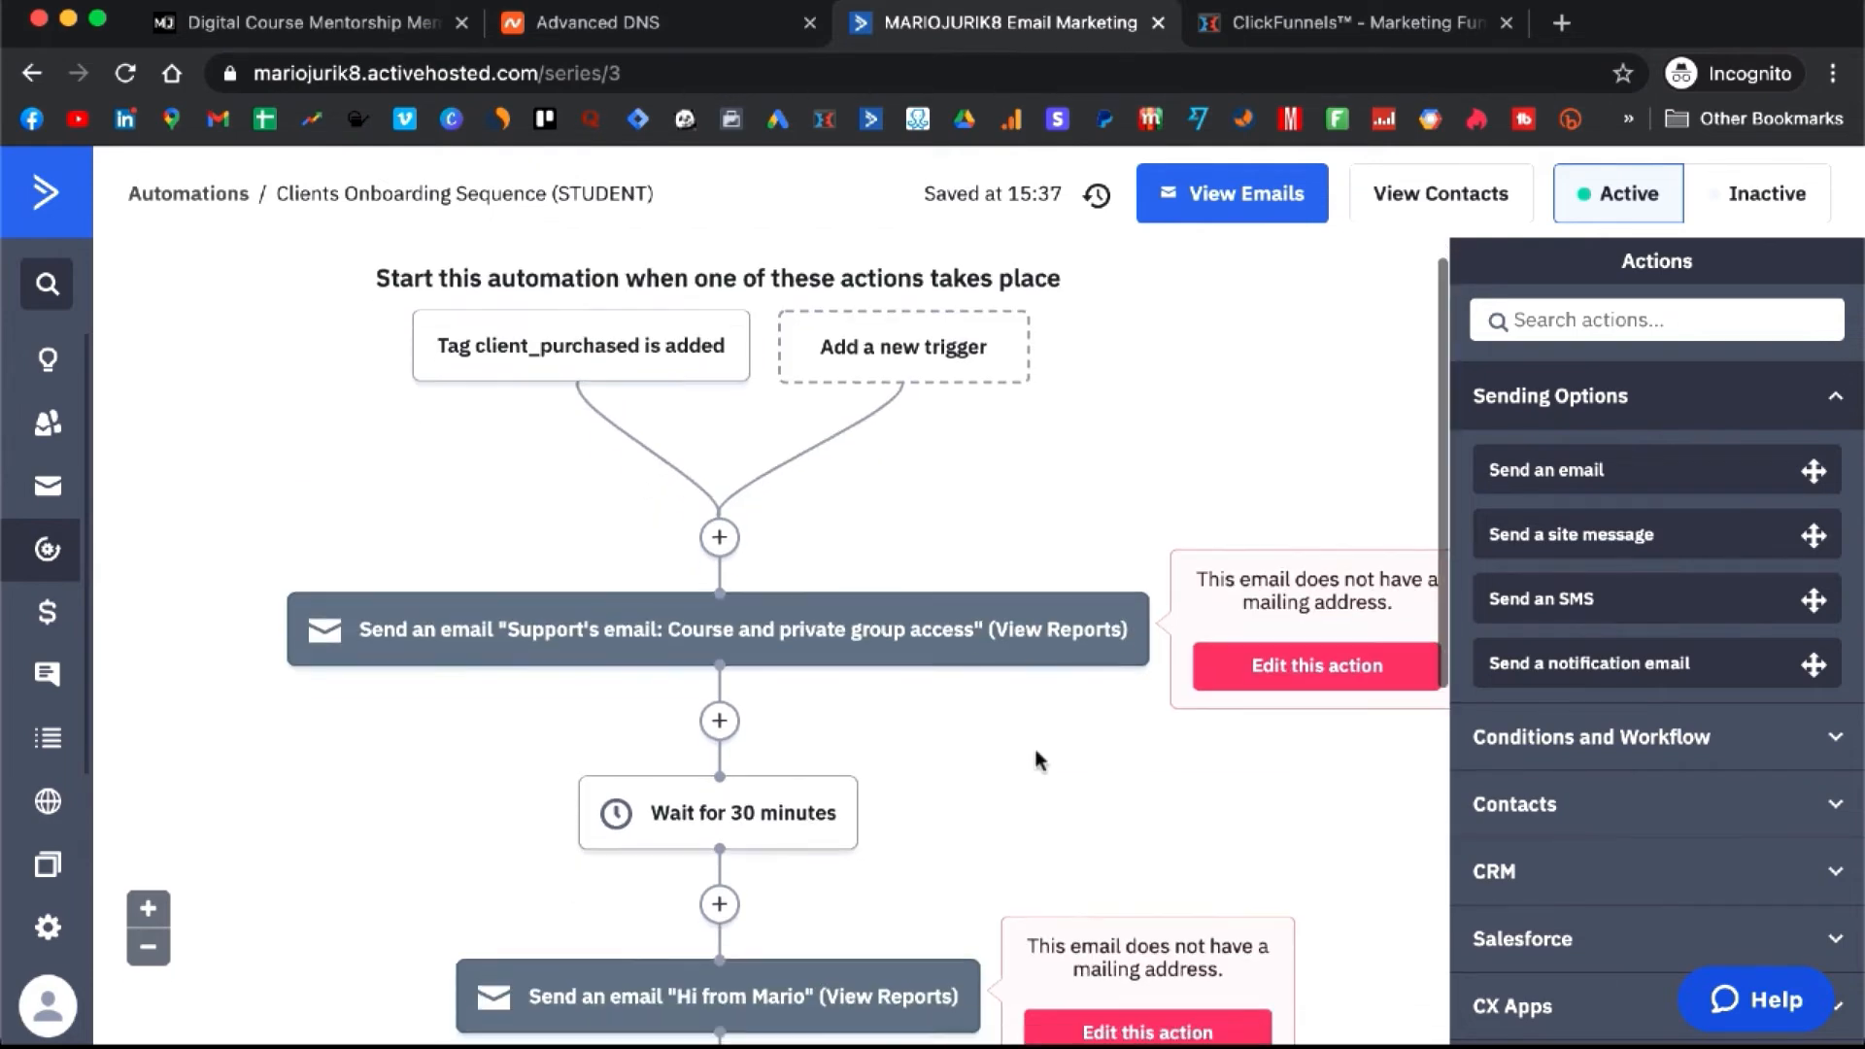
pyautogui.click(1263, 23)
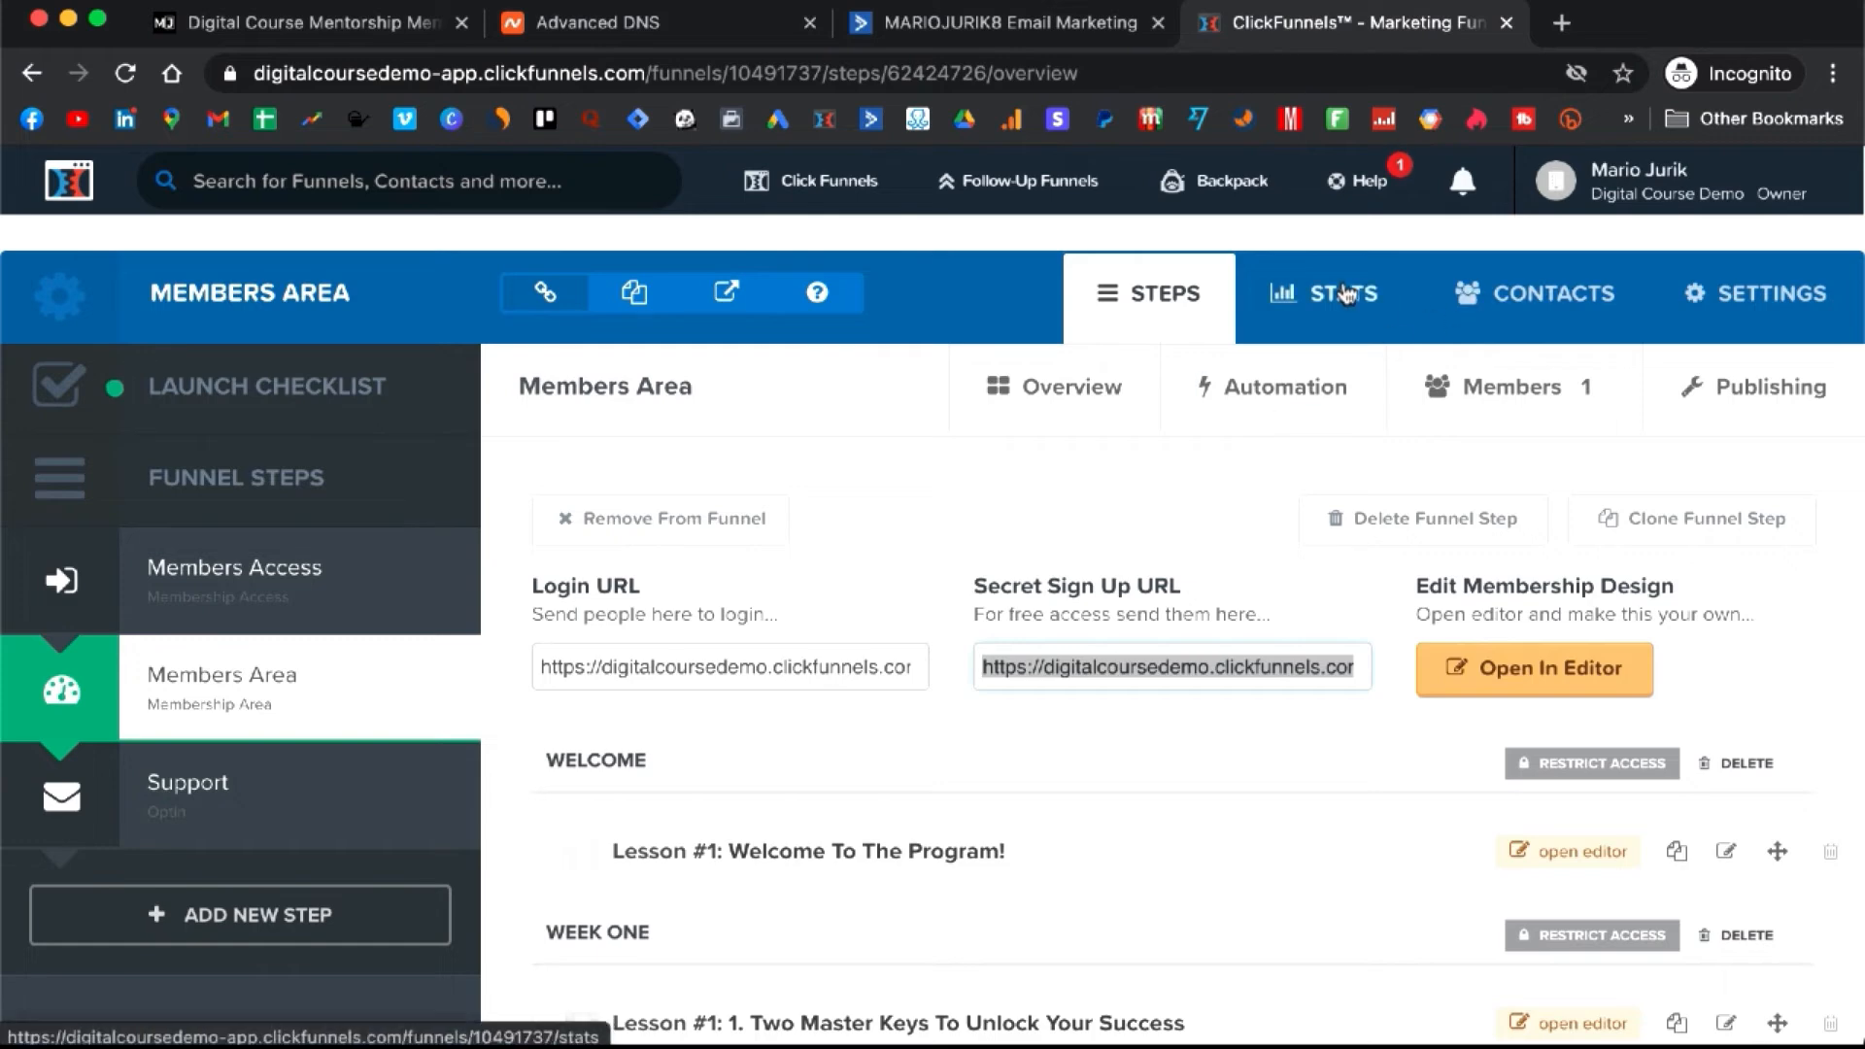
# - Open the Meditation Mentorship product on the Application Funnel (STUDENT) Order Page for editing
pyautogui.moveTo(821, 190)
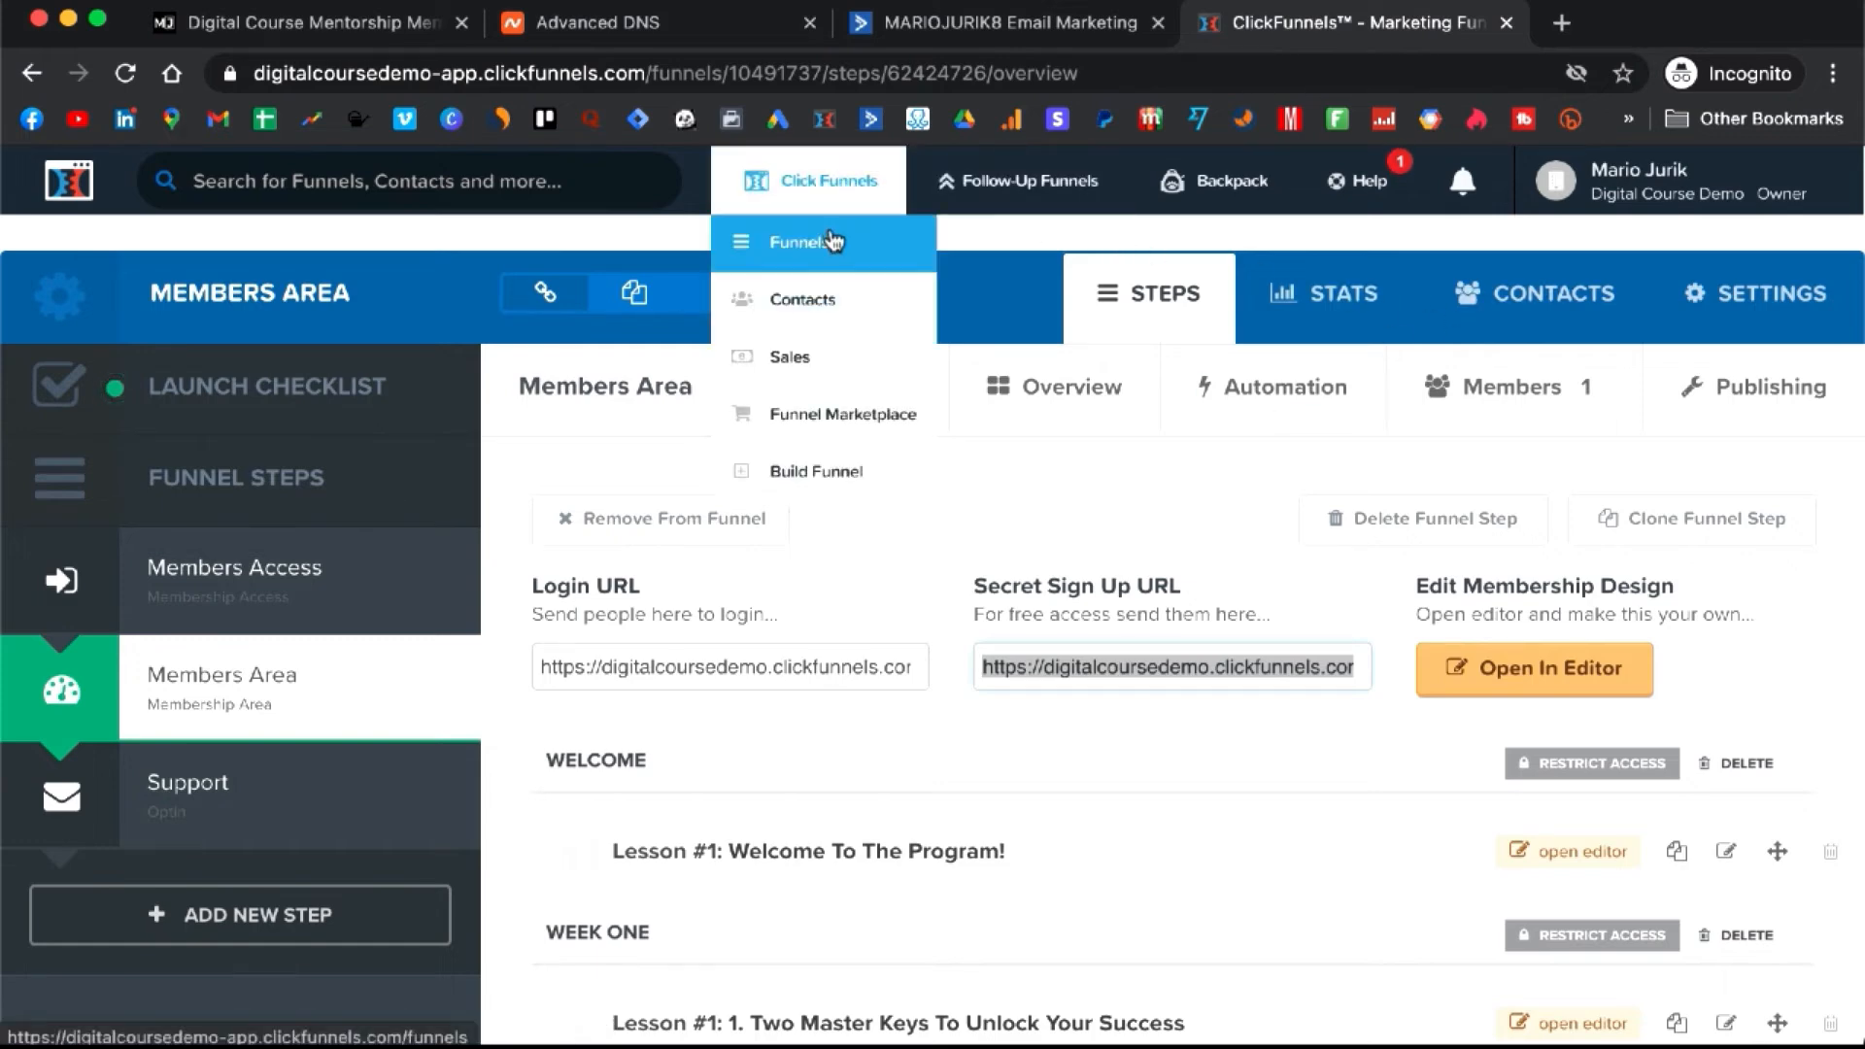
pyautogui.click(834, 244)
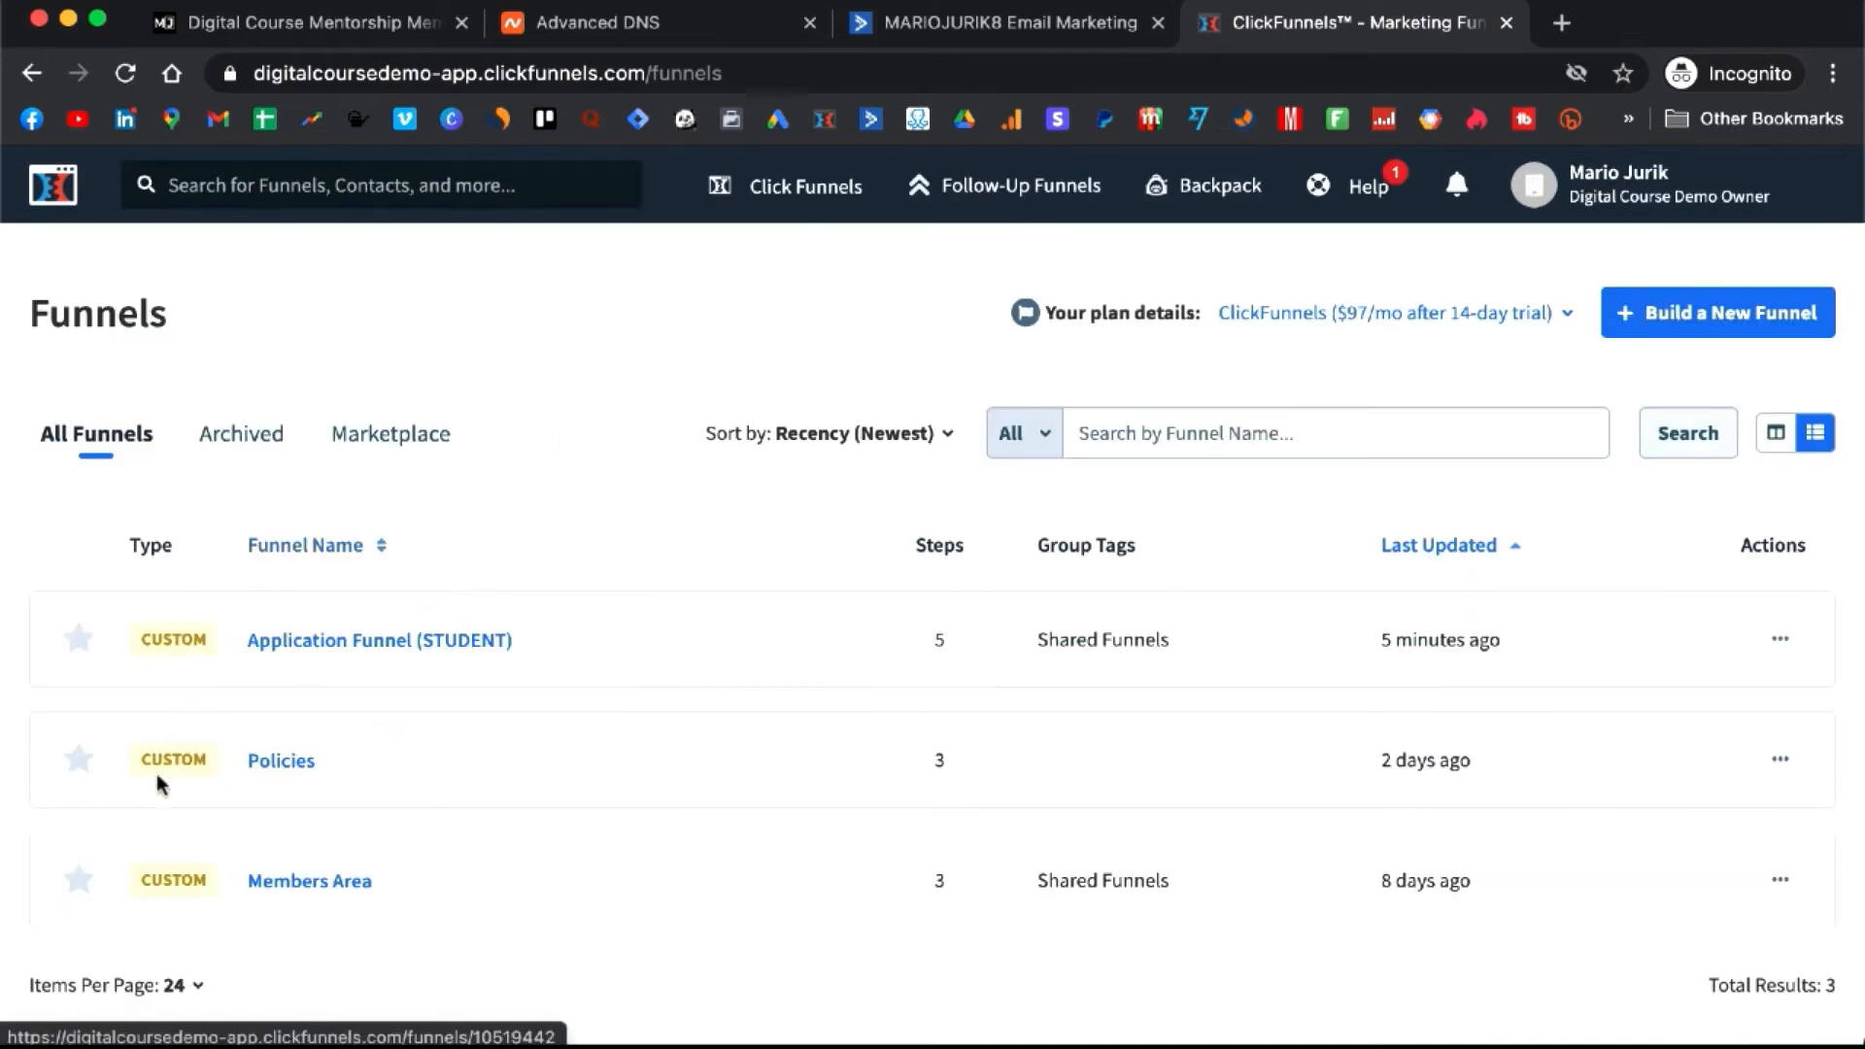
pyautogui.click(363, 646)
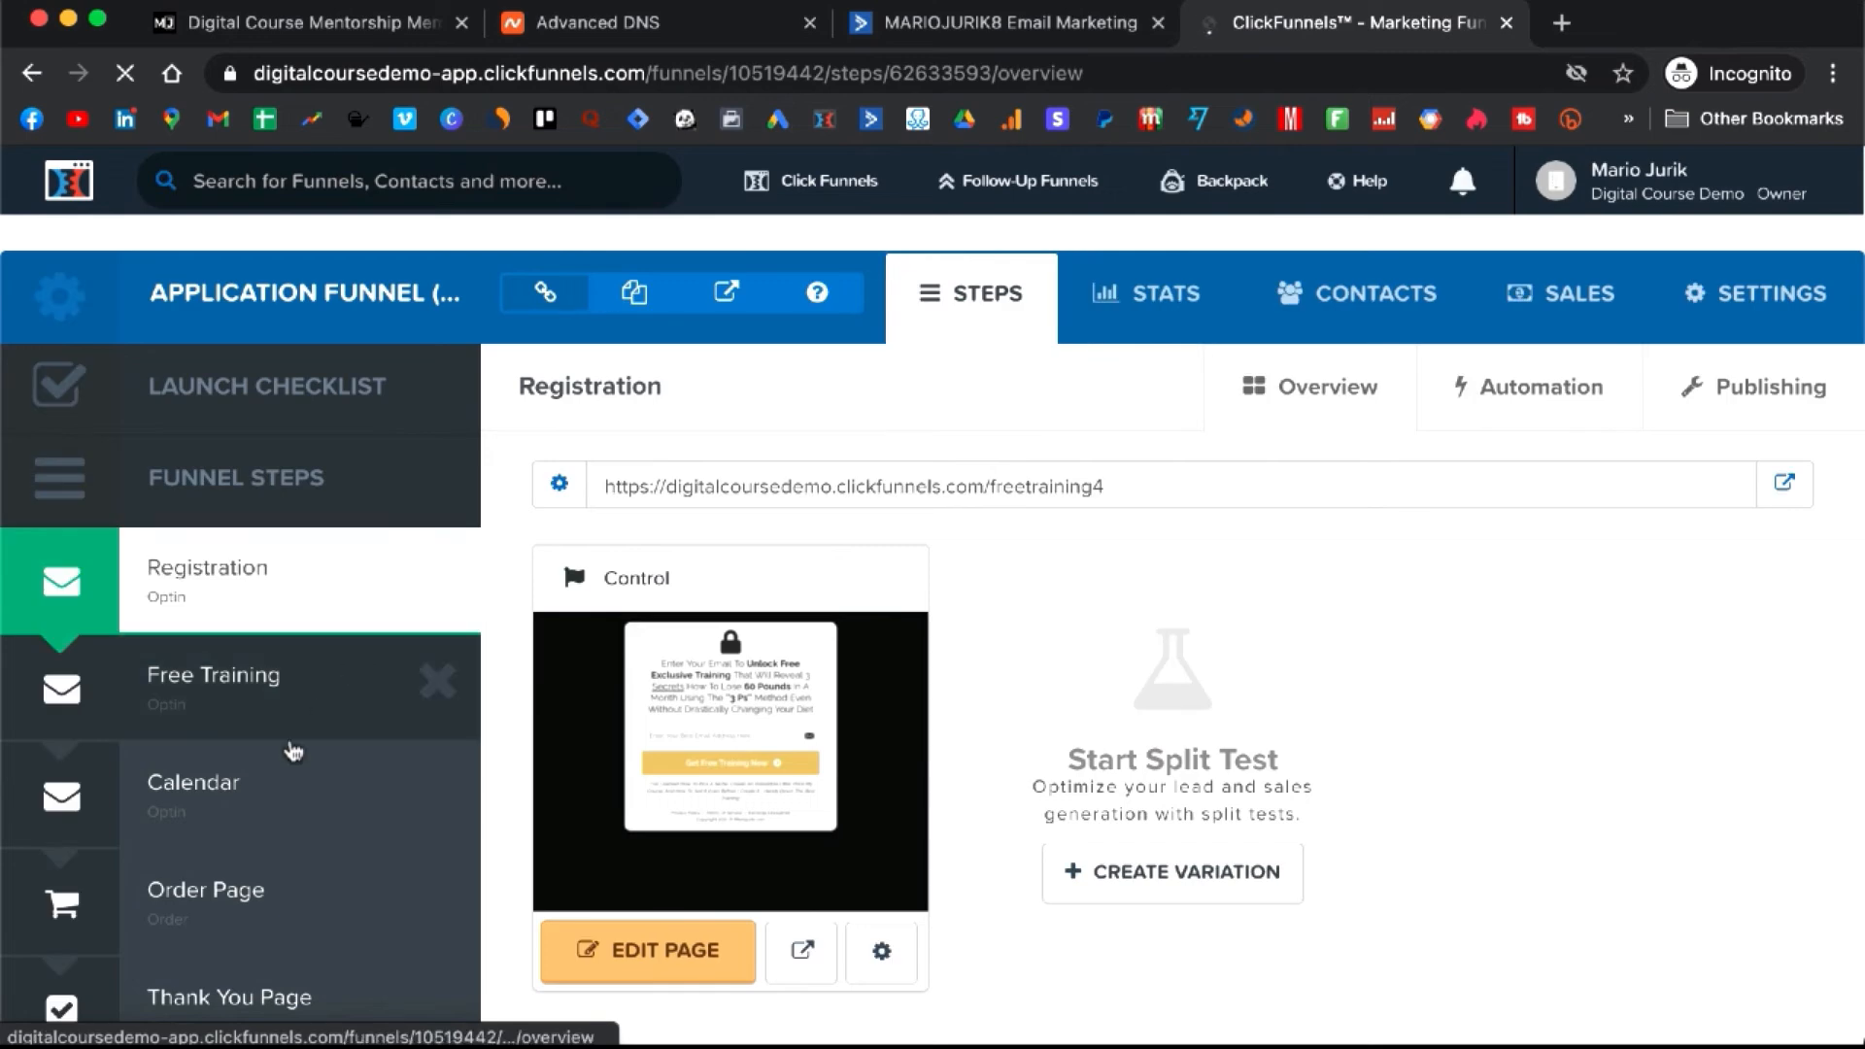
pyautogui.click(230, 918)
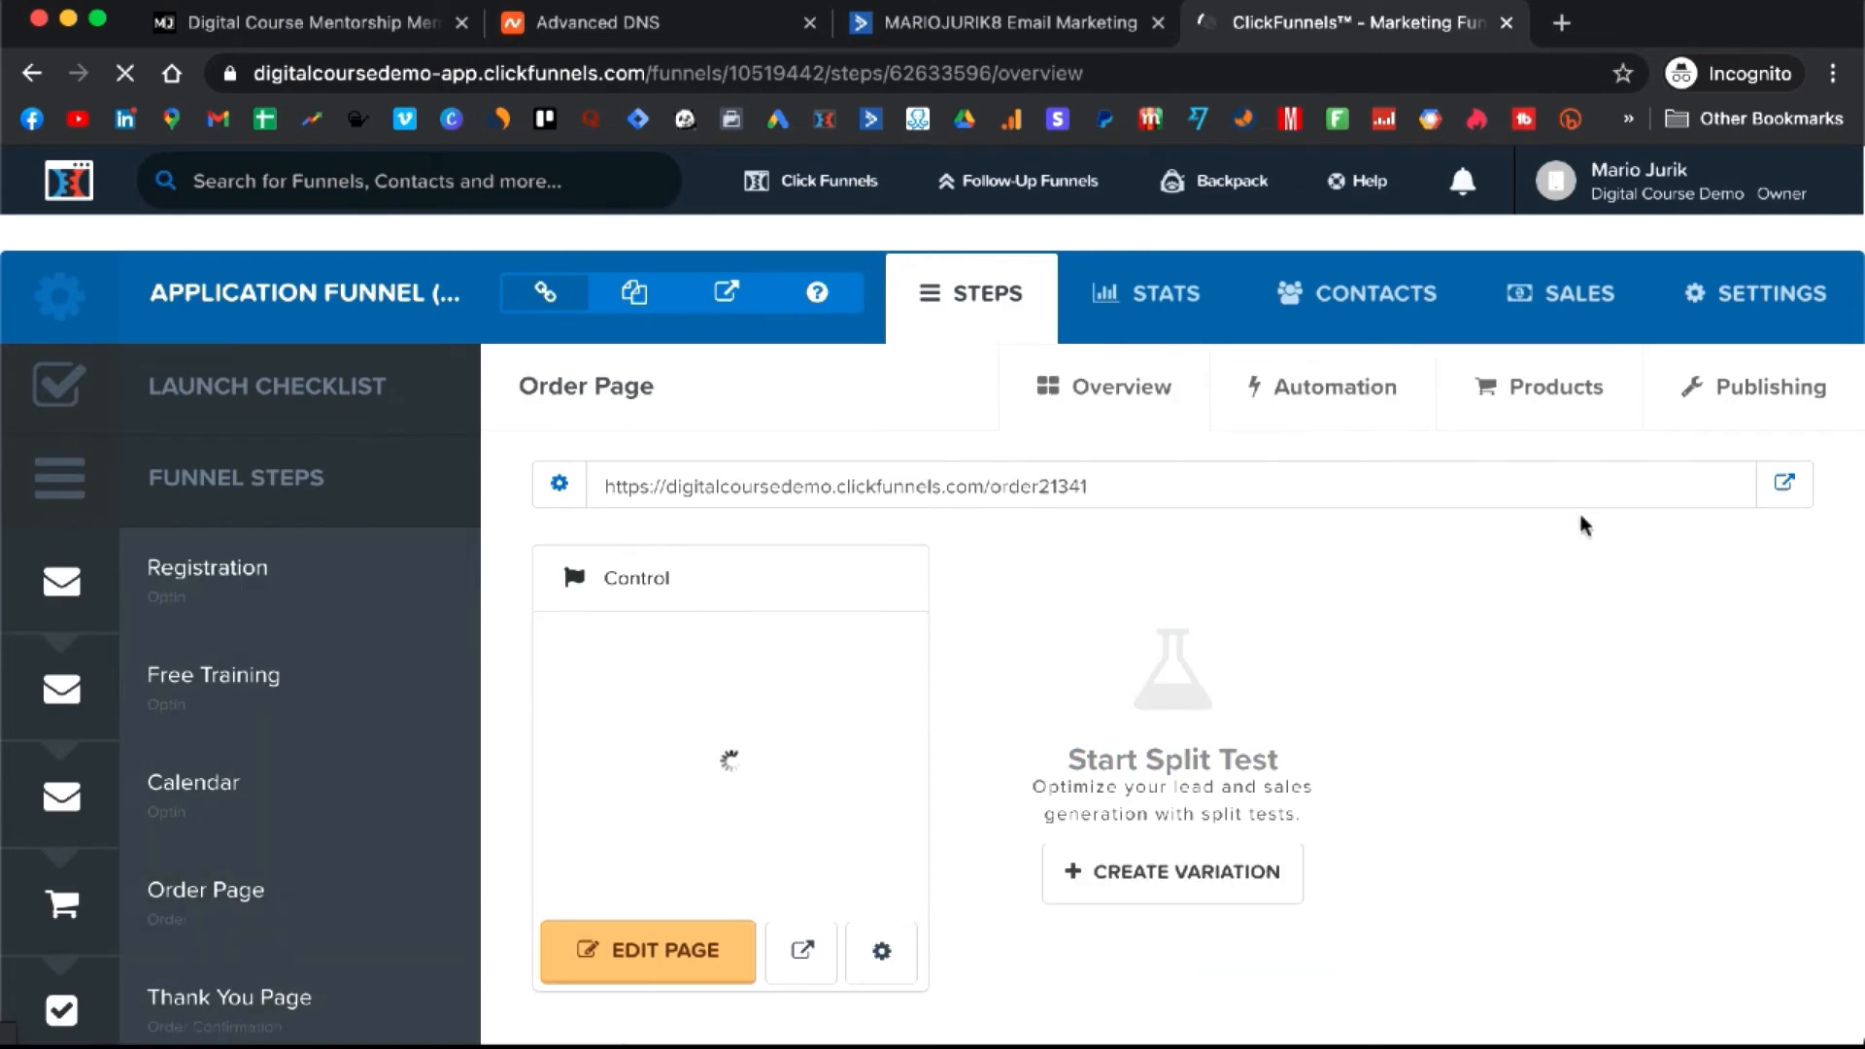
pyautogui.click(1567, 399)
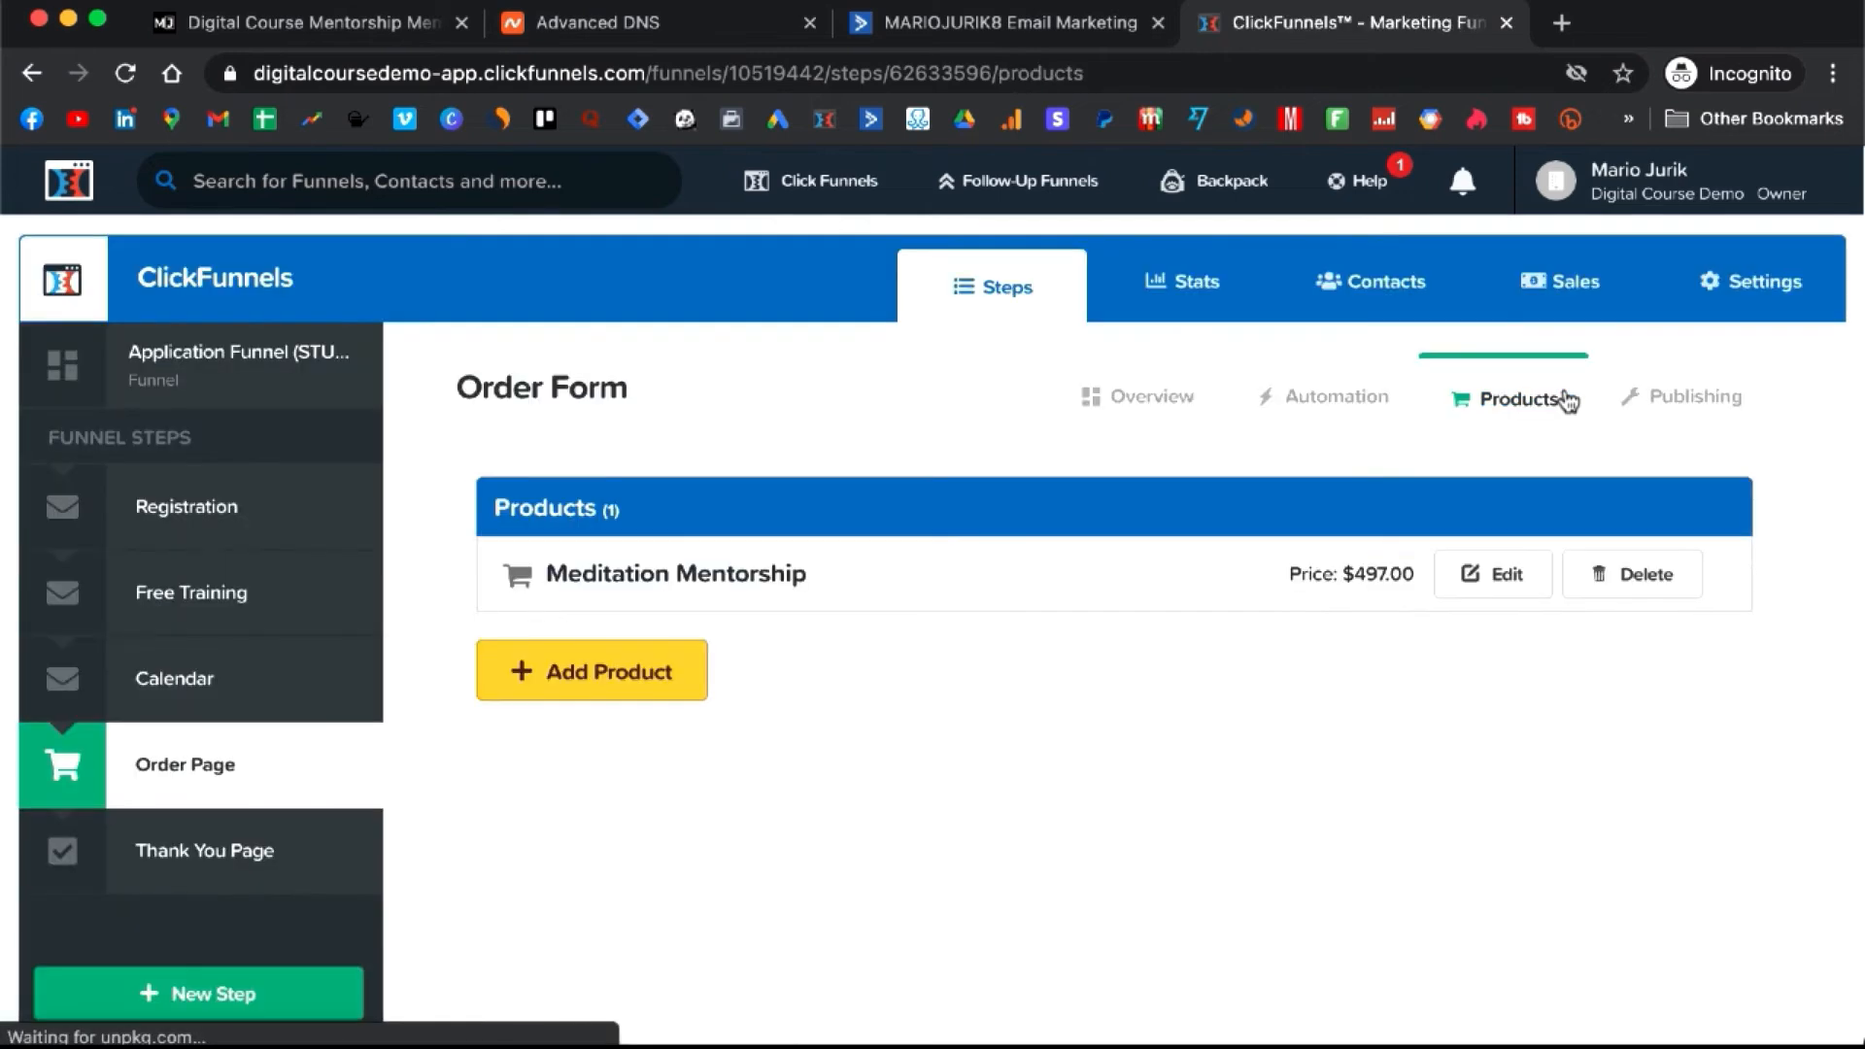
pyautogui.click(1511, 575)
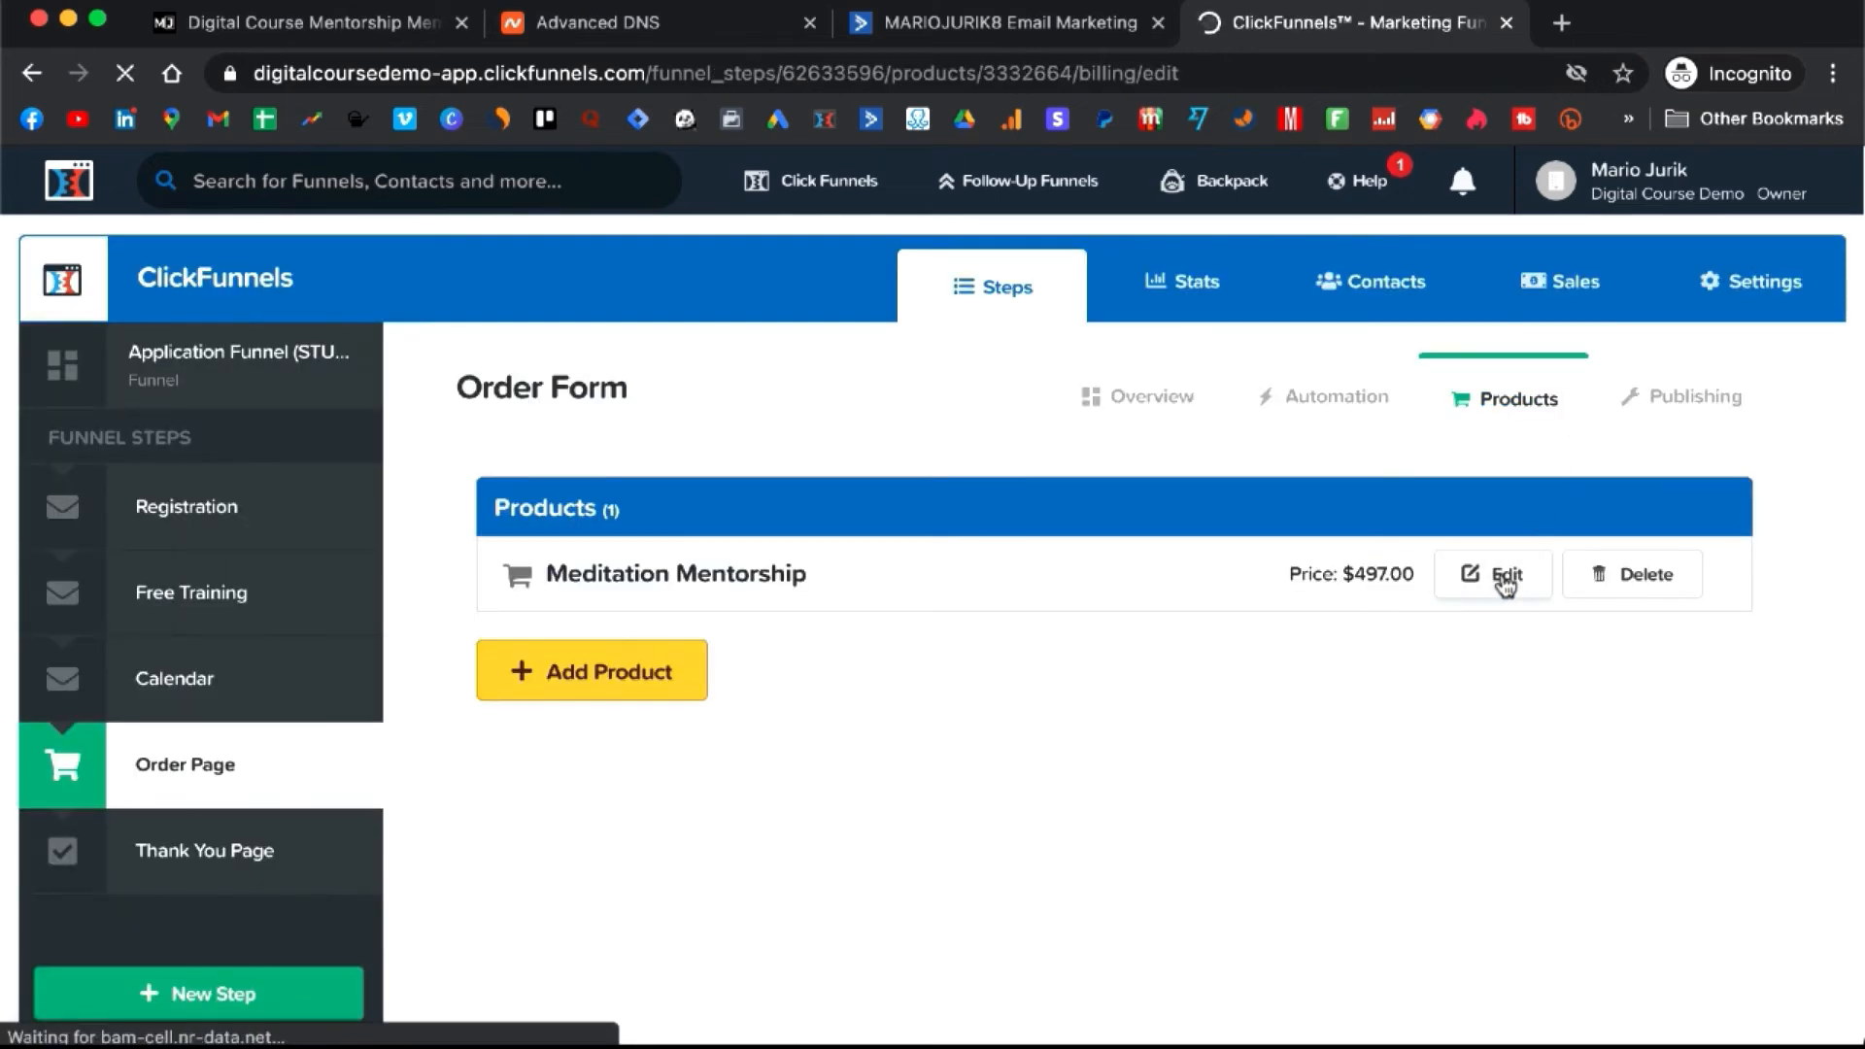
# - Change the product price from 497 to 1 and save
pyautogui.scroll(-5, 698, 676)
pyautogui.scroll(5, 698, 676)
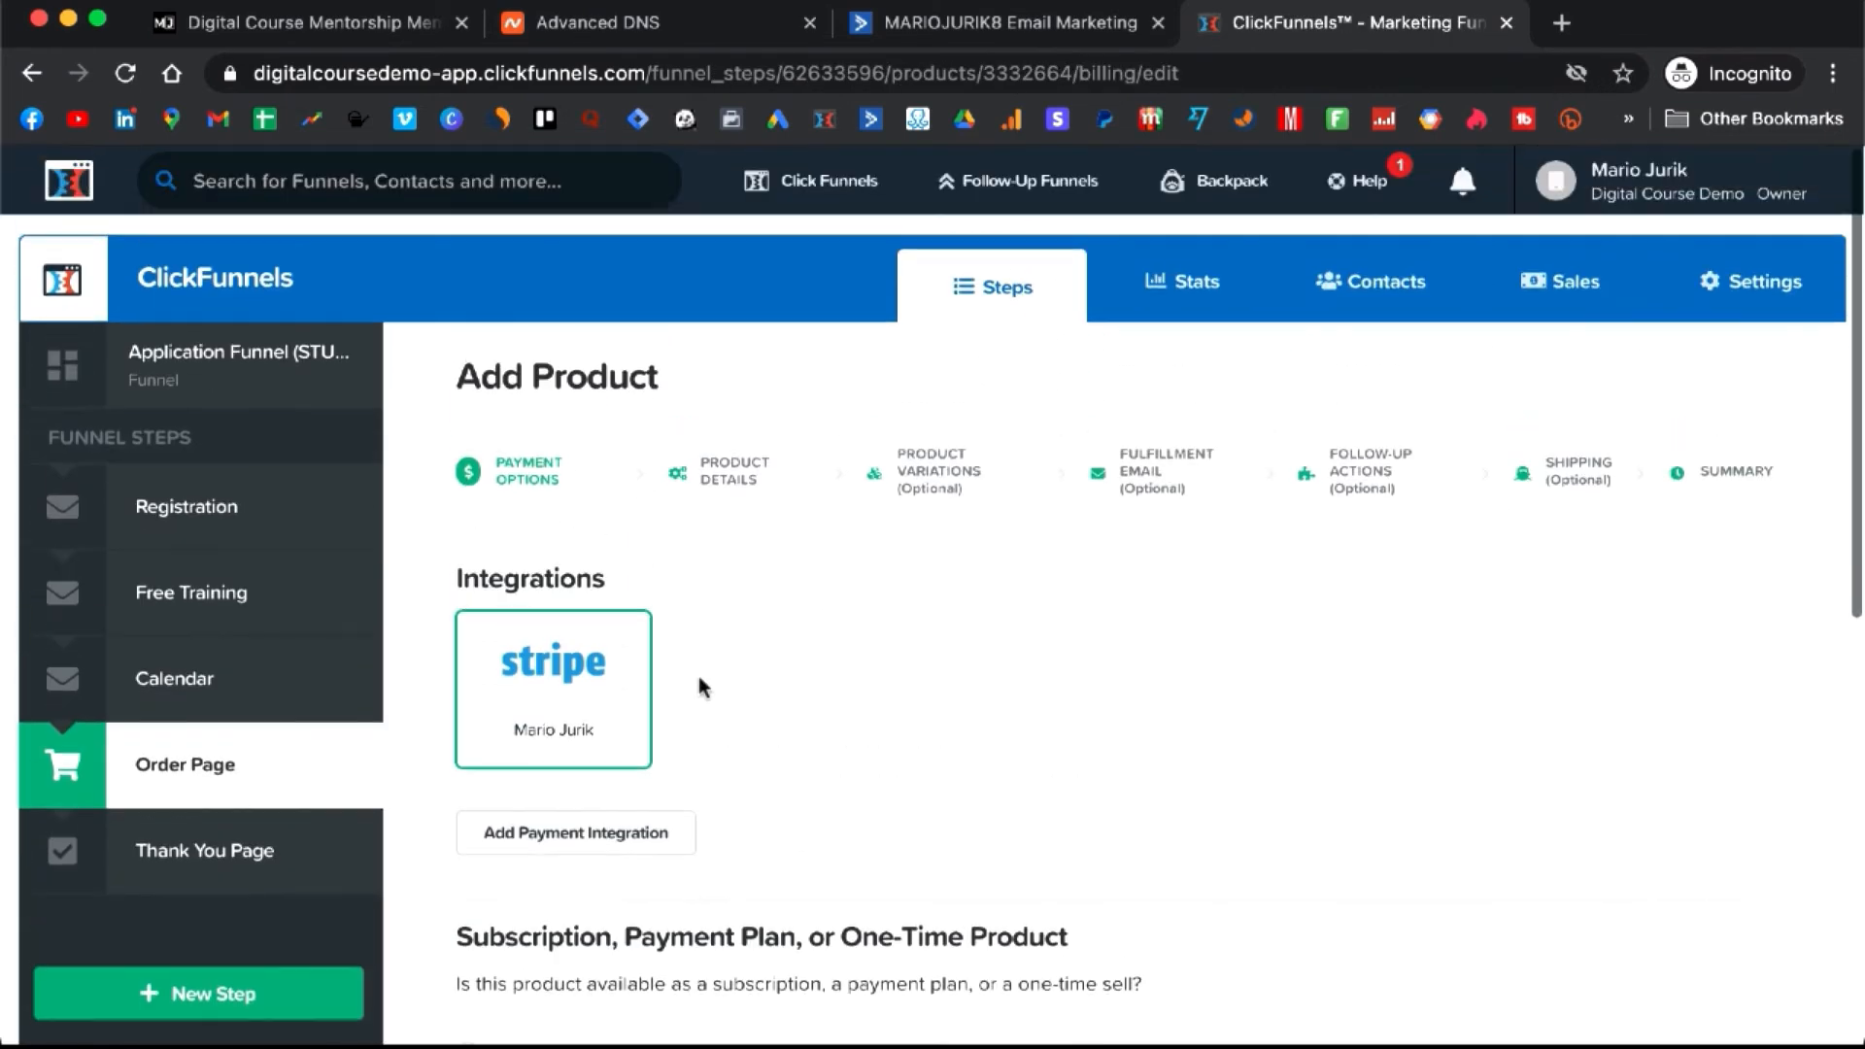
pyautogui.click(739, 478)
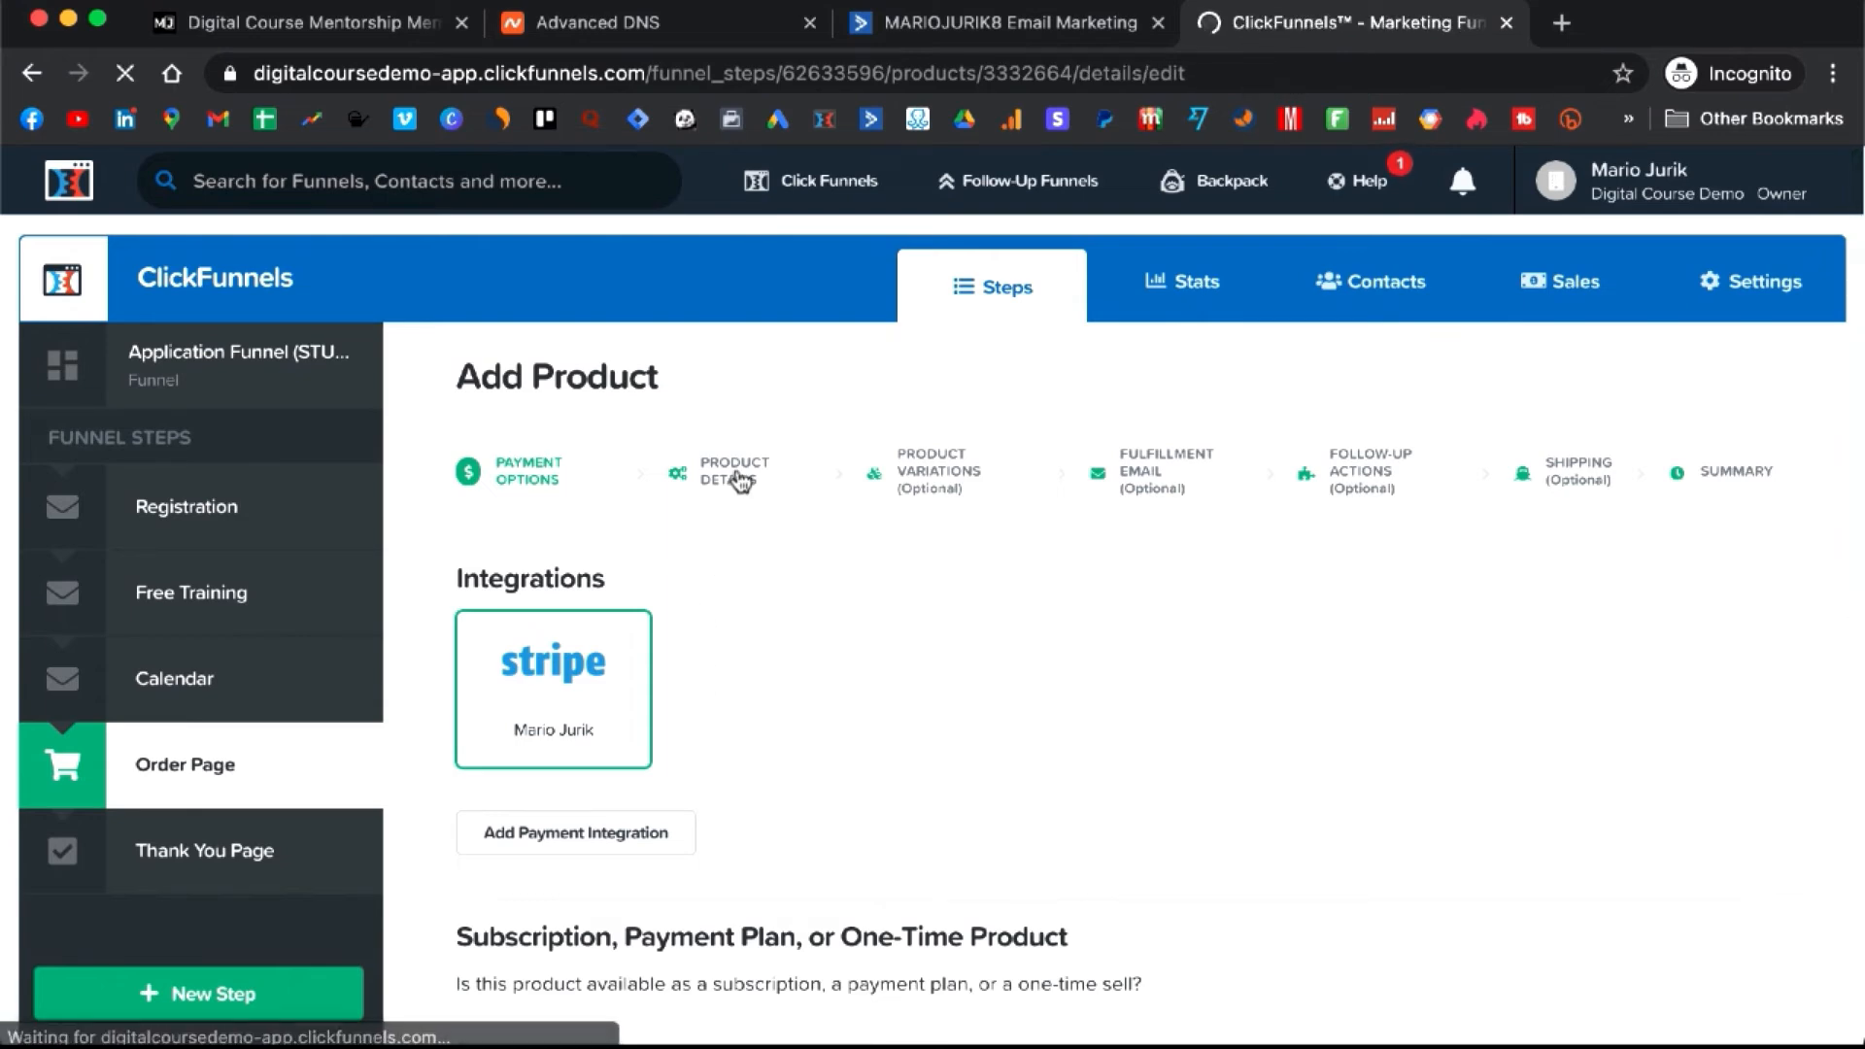
pyautogui.scroll(-1, 622, 684)
pyautogui.scroll(1, 563, 753)
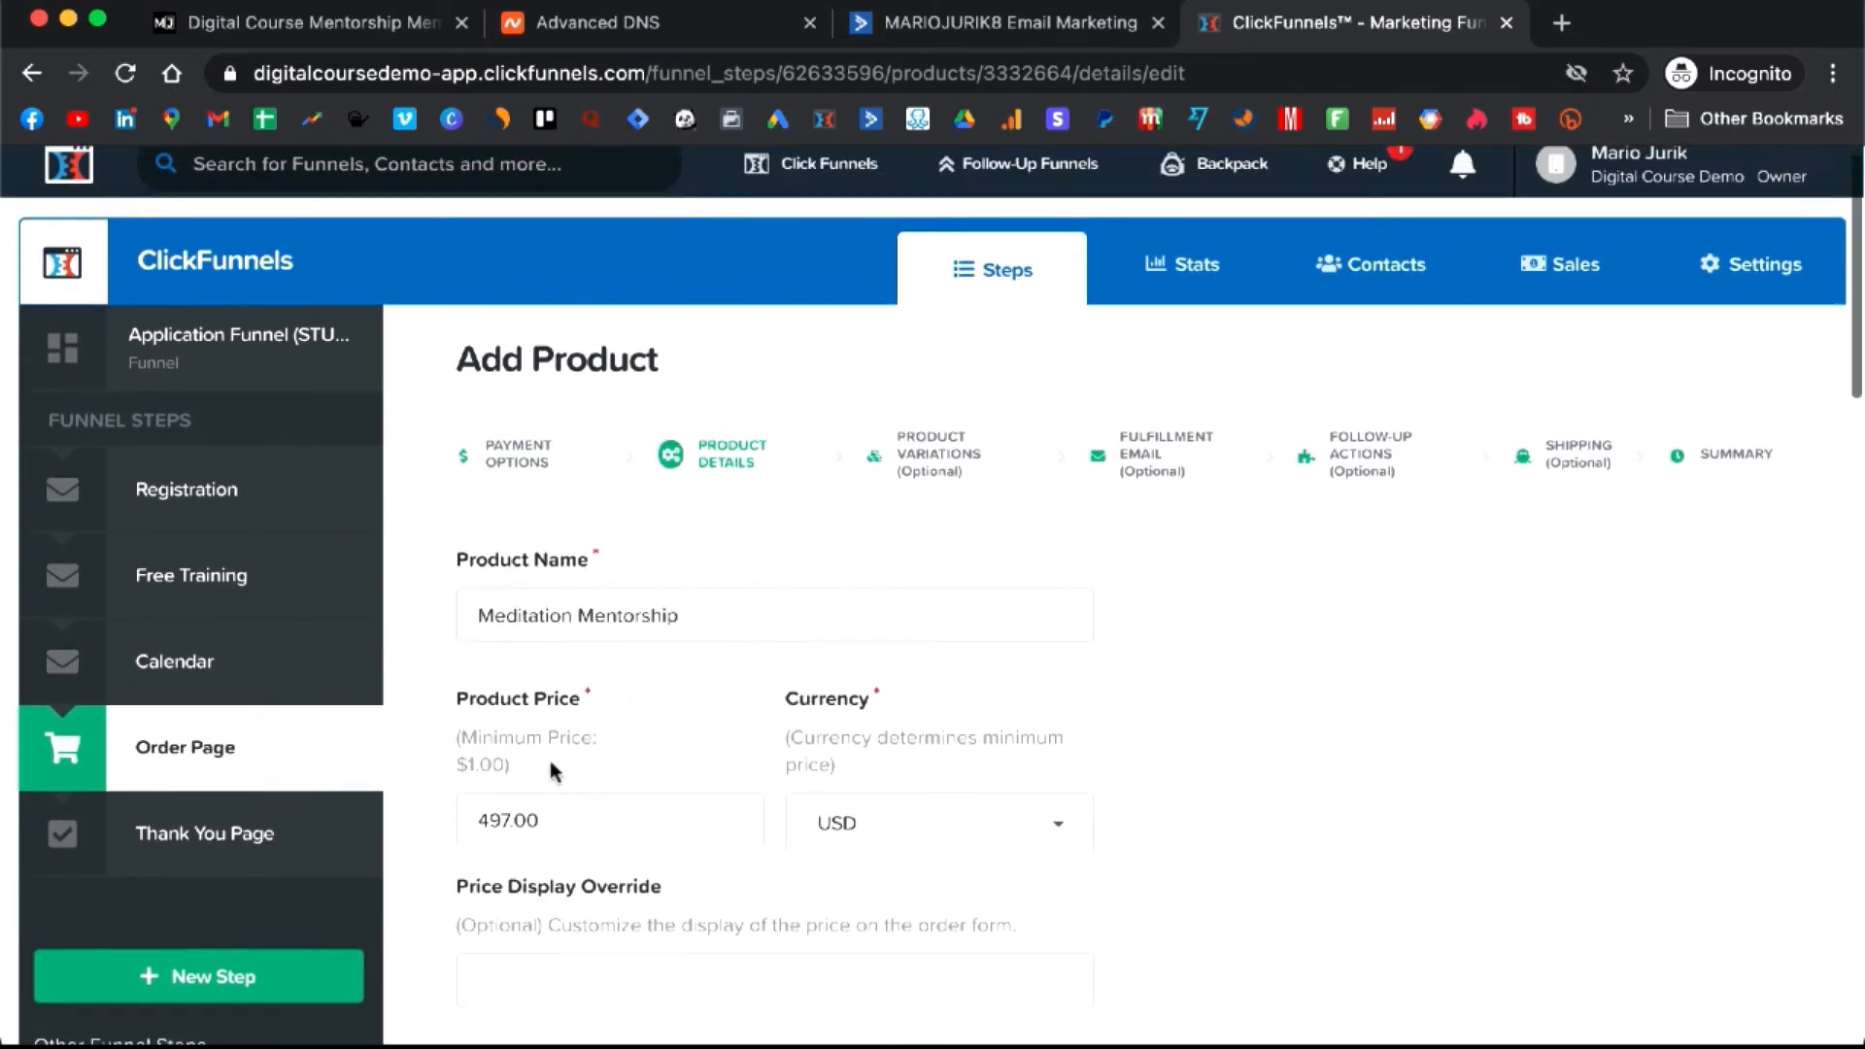
pyautogui.click(509, 825)
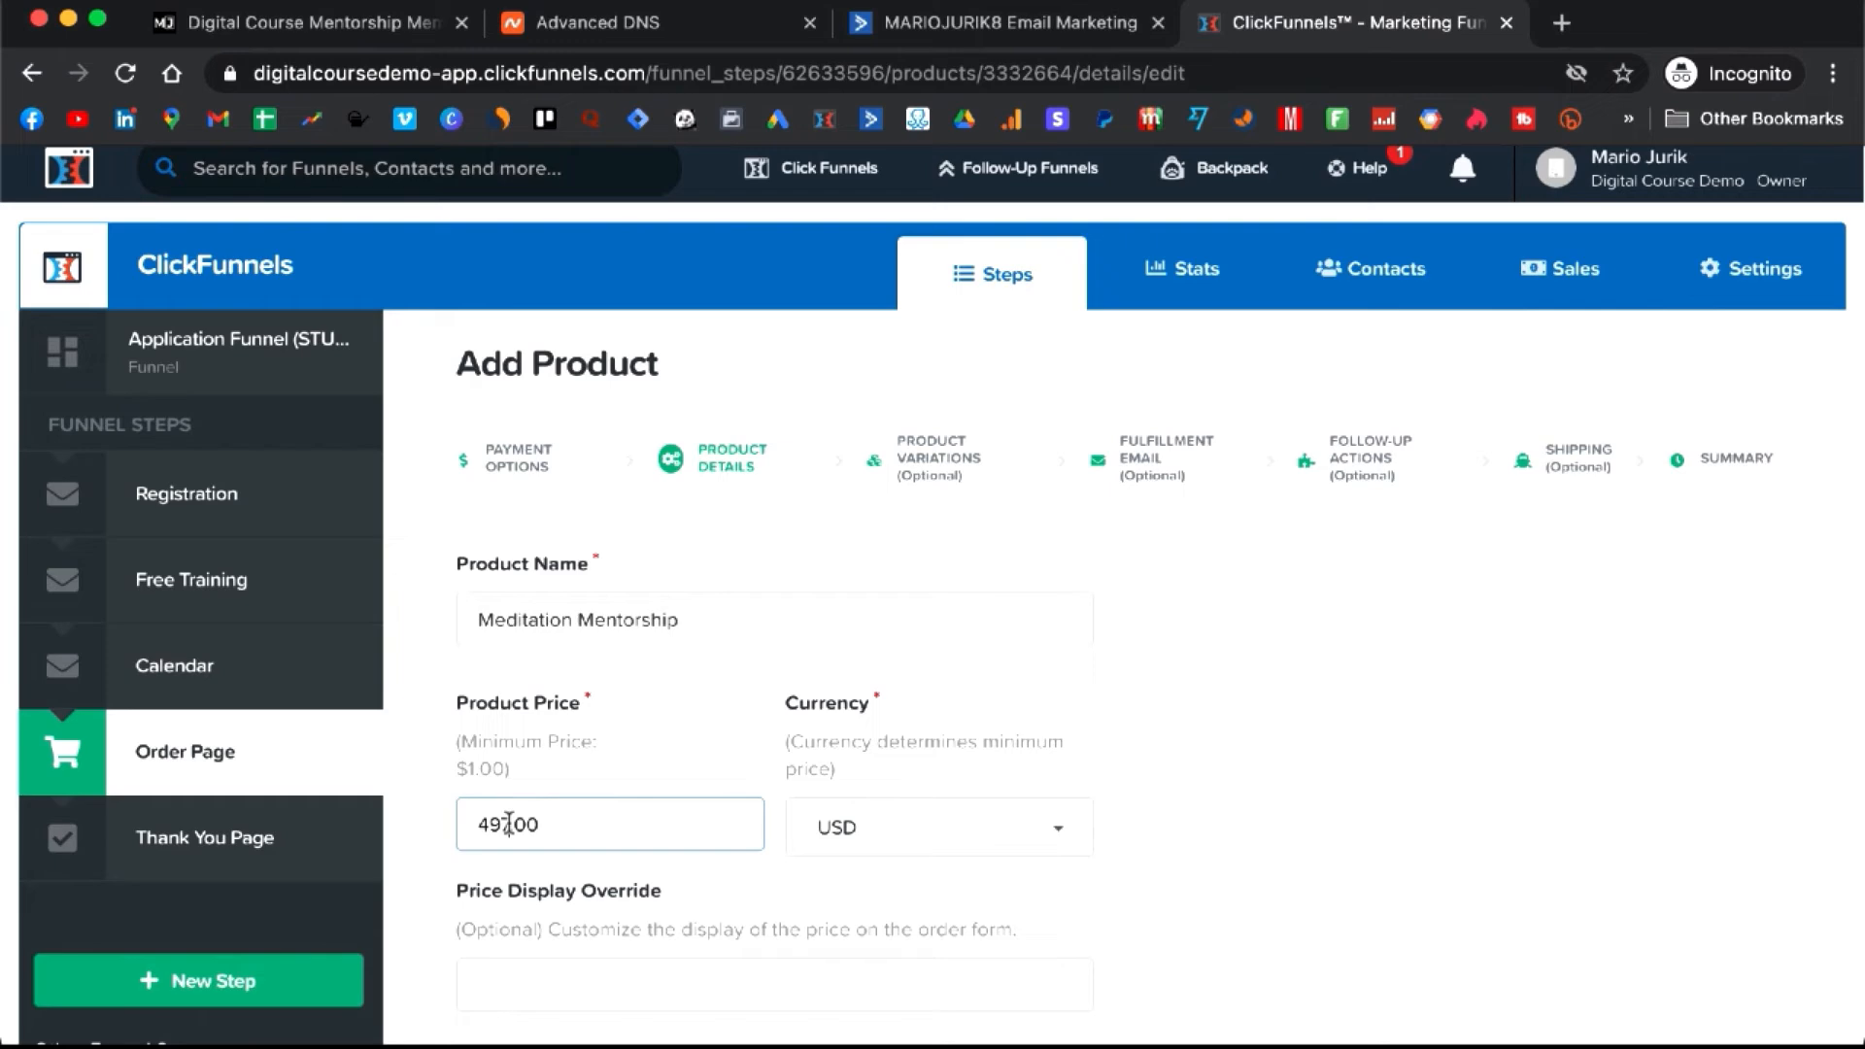
pyautogui.moveTo(510, 825); pyautogui.dragTo(446, 838)
pyautogui.write('1')
pyautogui.scroll(-20, 739, 789)
pyautogui.click(1000, 891)
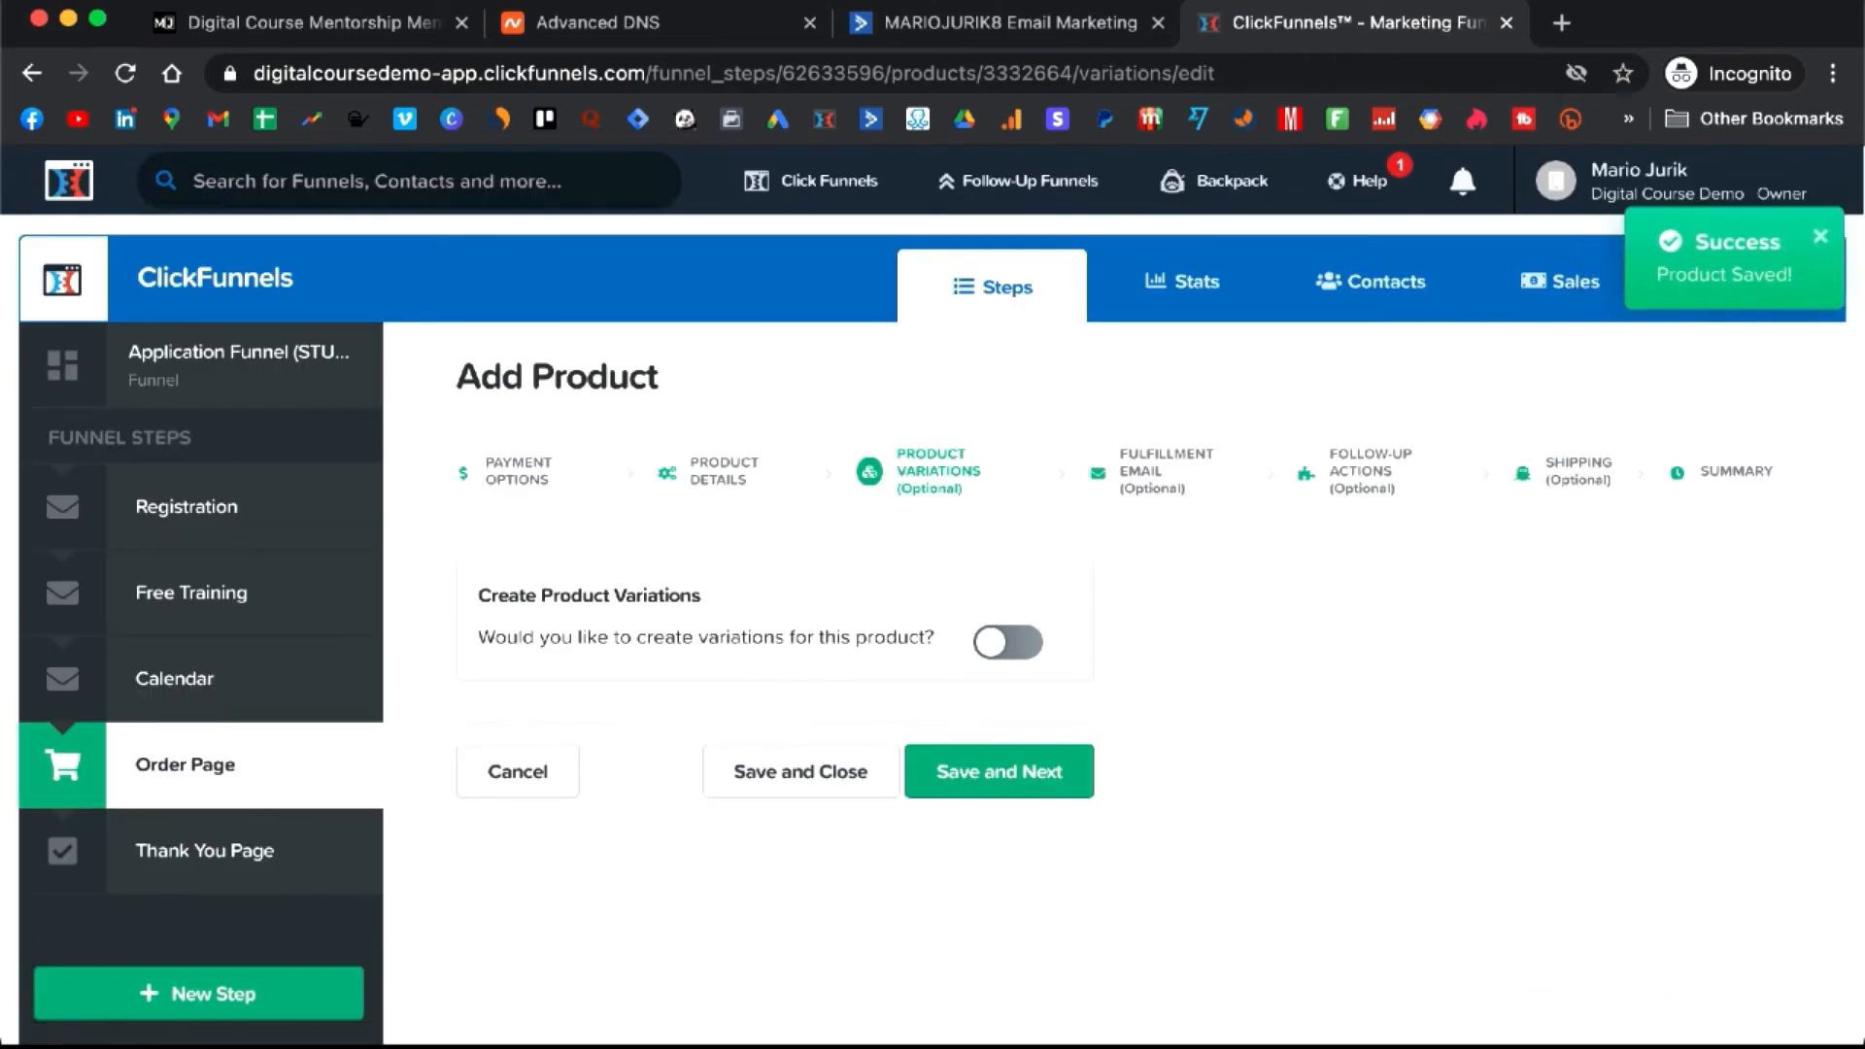
# - Open the live Order Page in a new tab
pyautogui.click(170, 765)
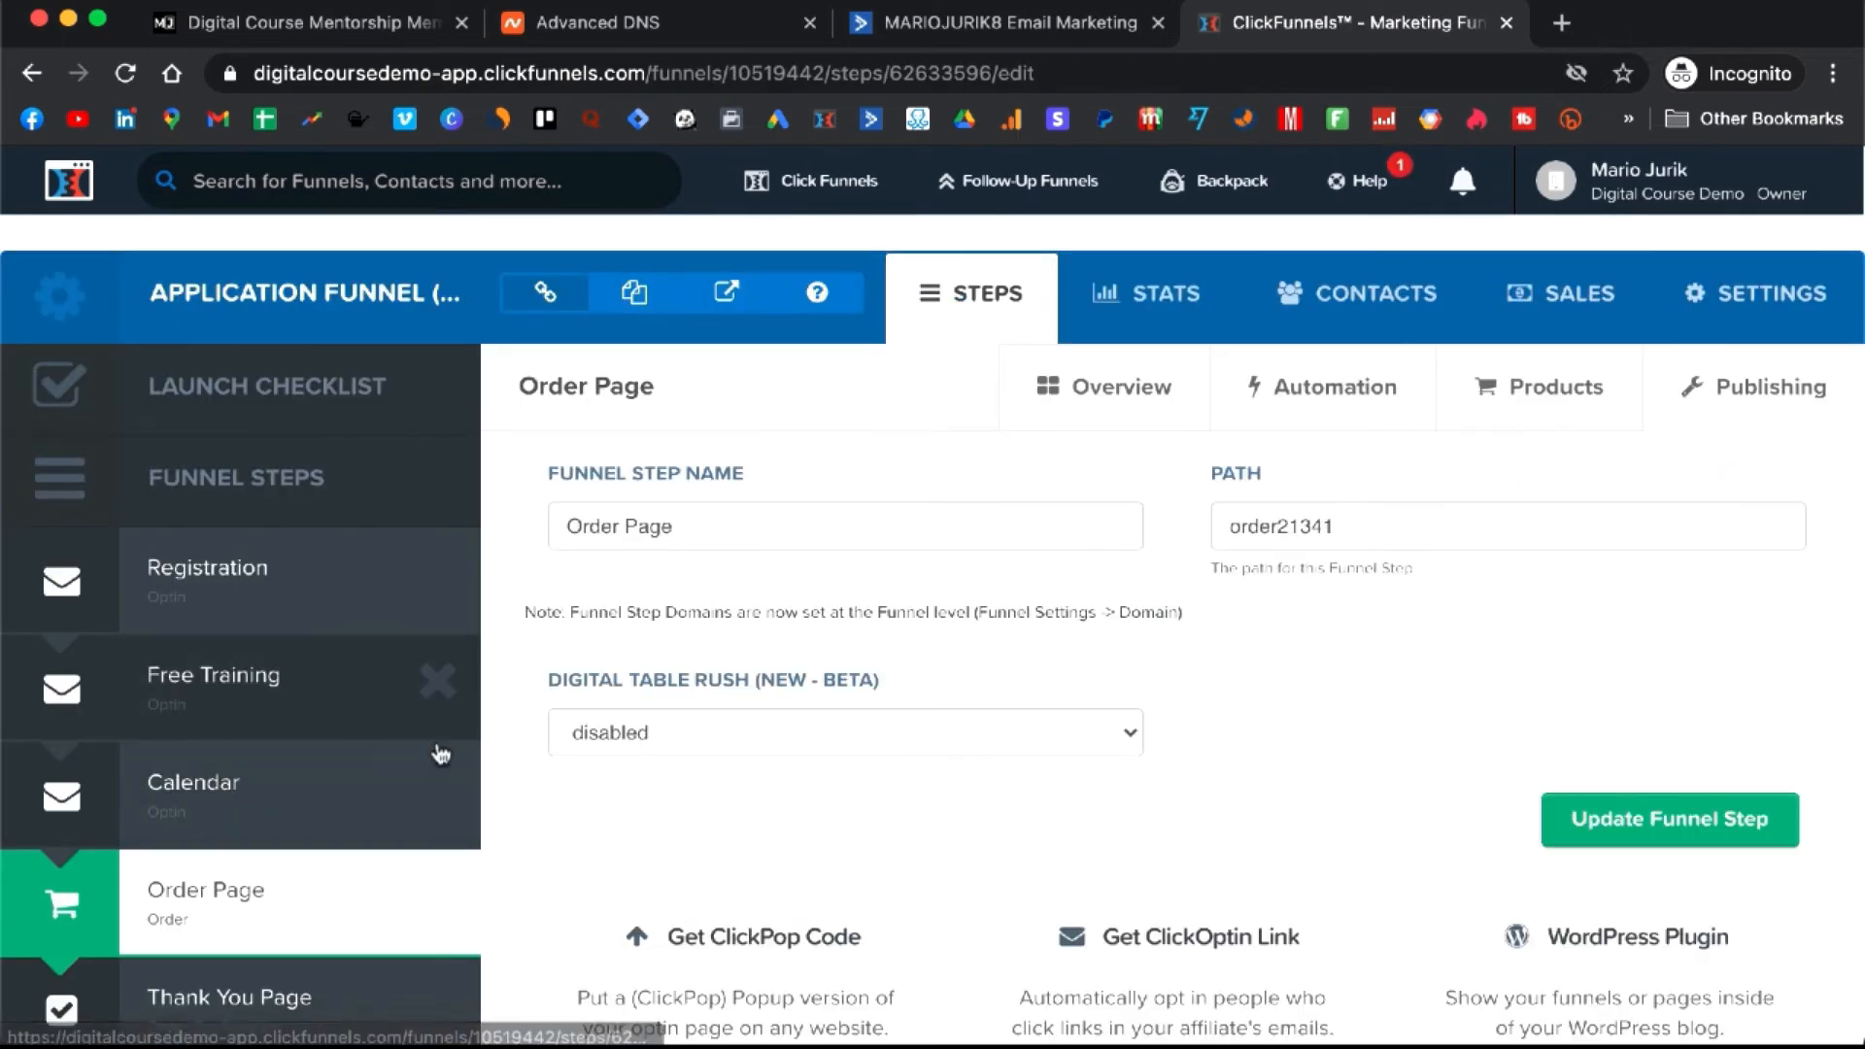
pyautogui.click(238, 907)
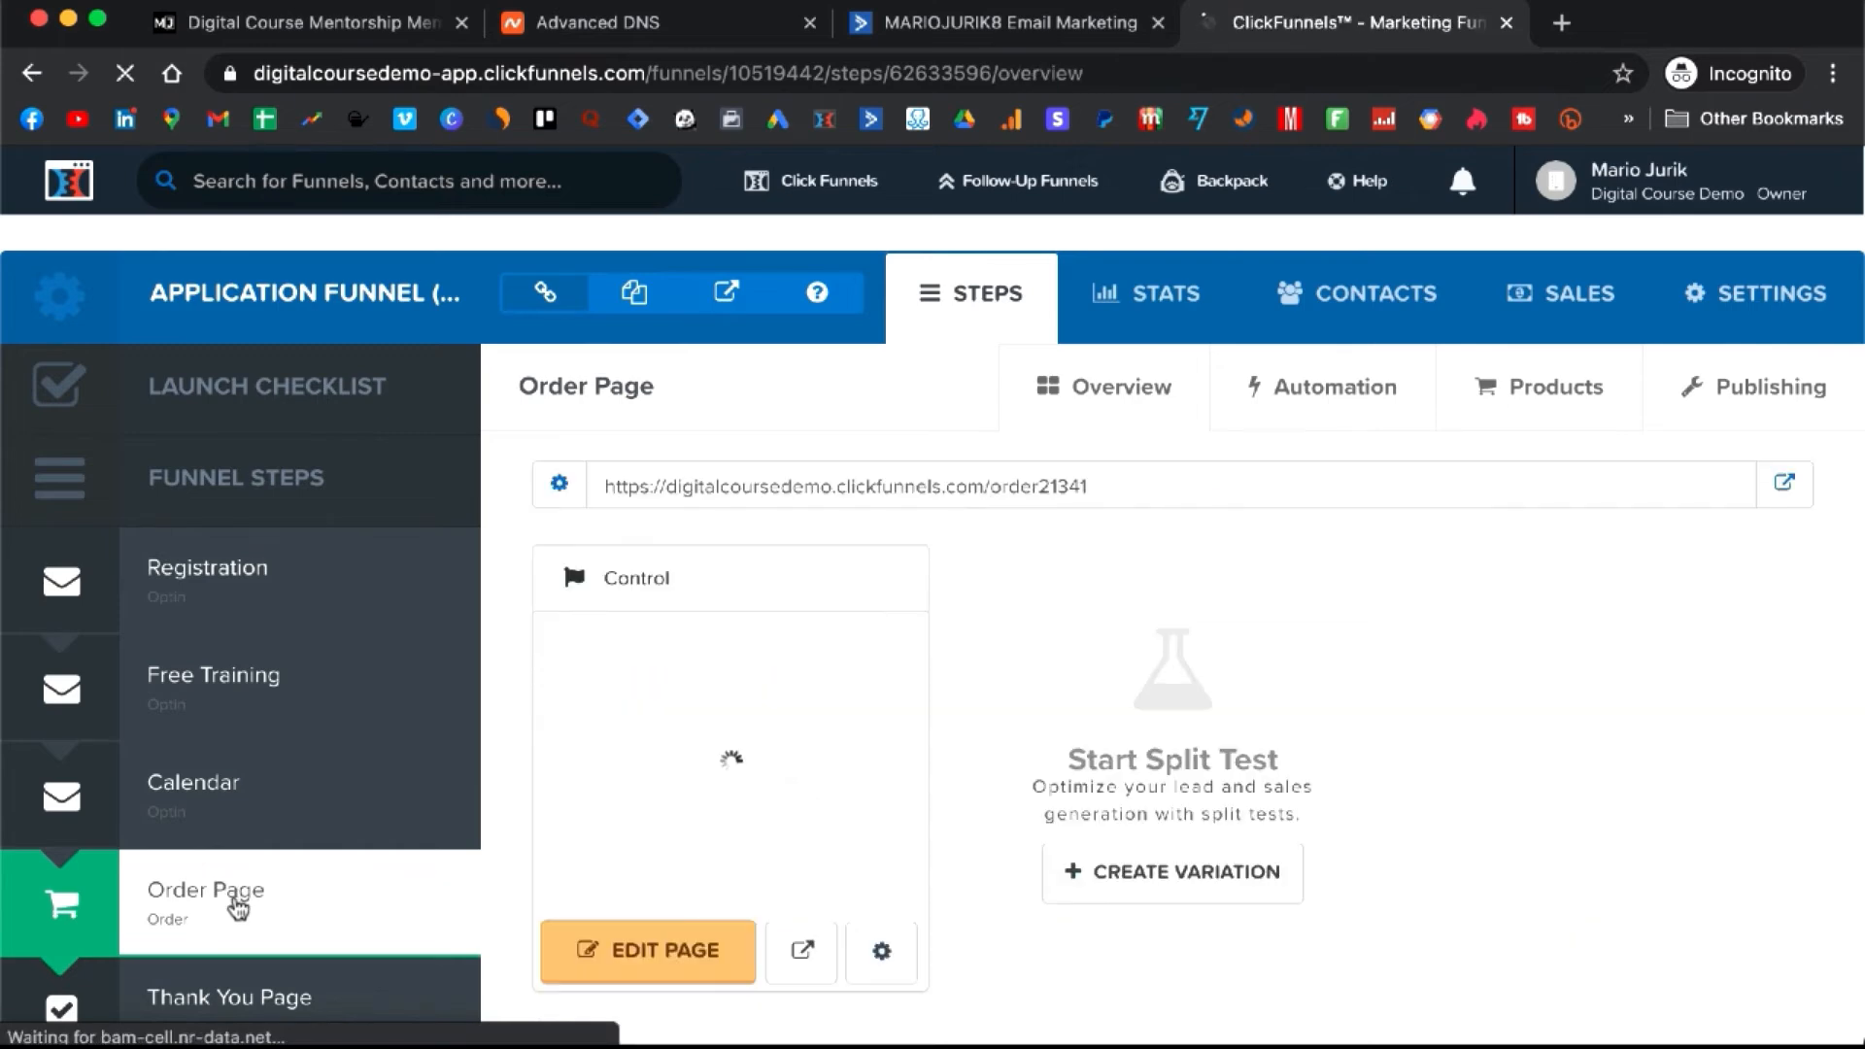
pyautogui.click(1785, 486)
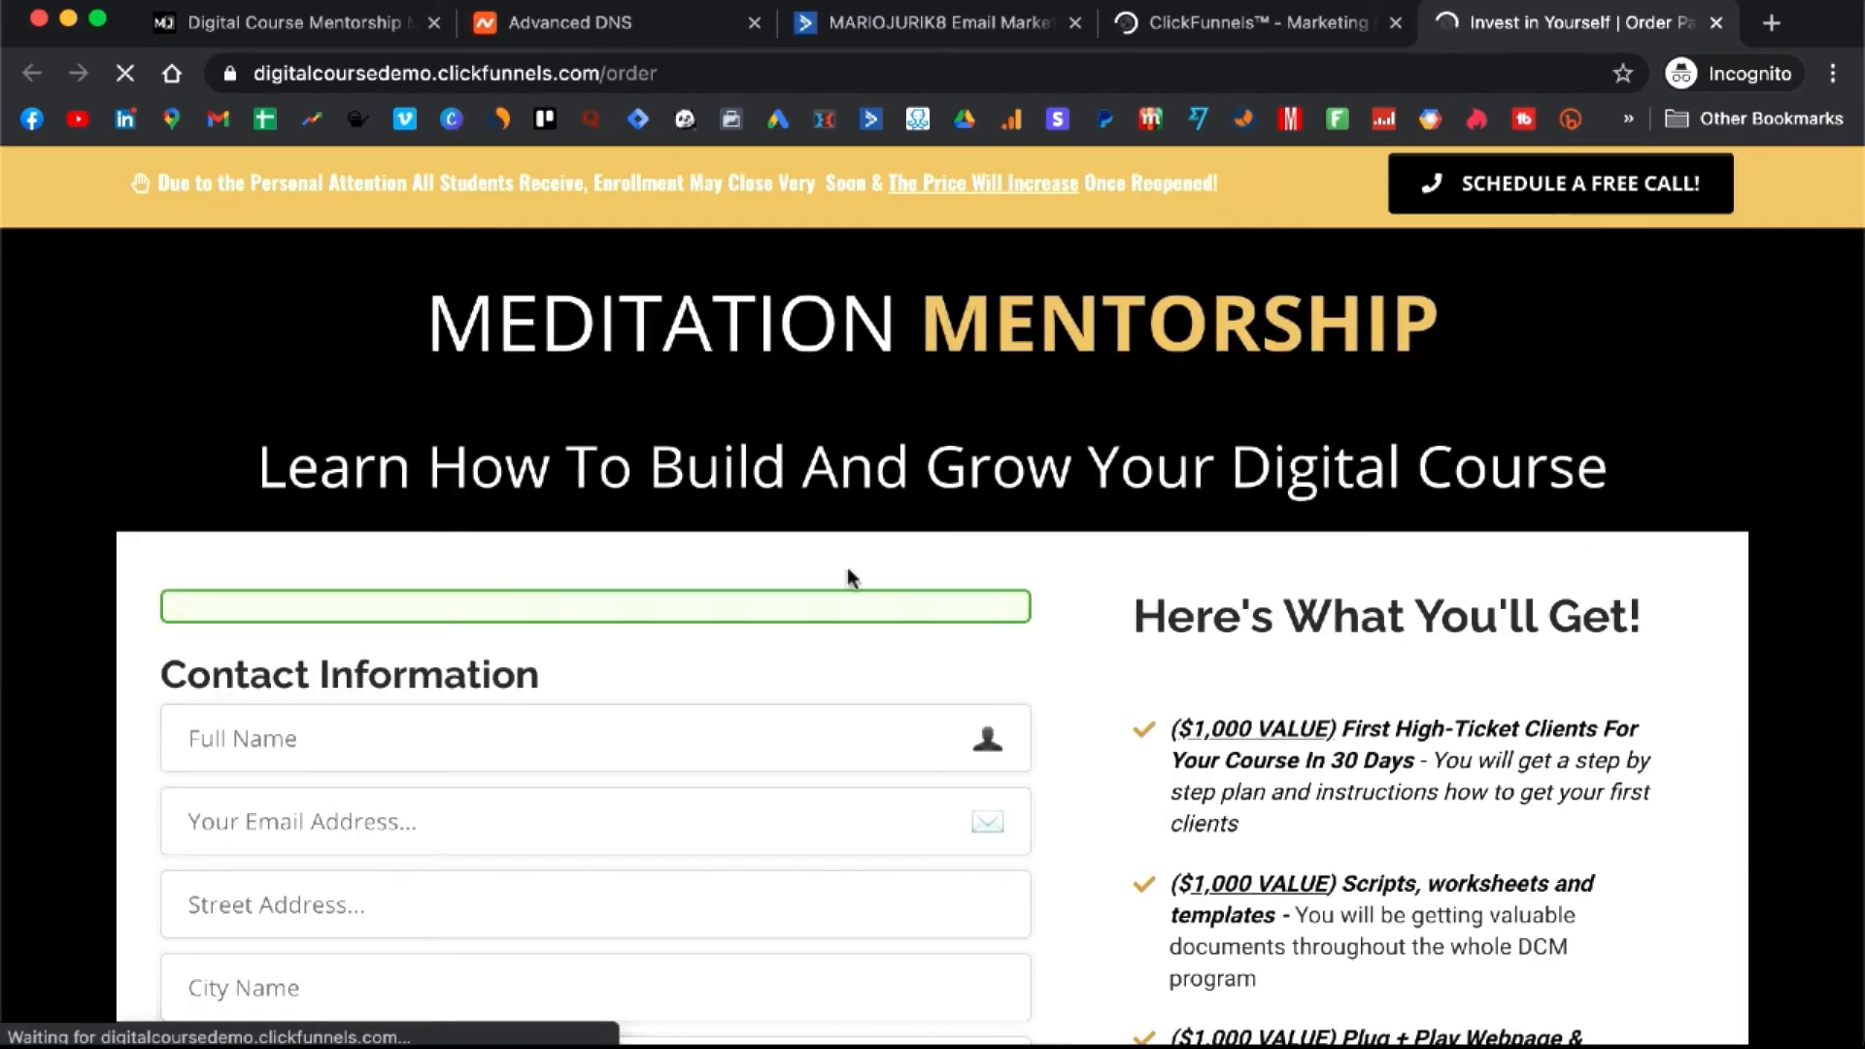
pyautogui.scroll(-10, 847, 577)
pyautogui.scroll(-1, 849, 570)
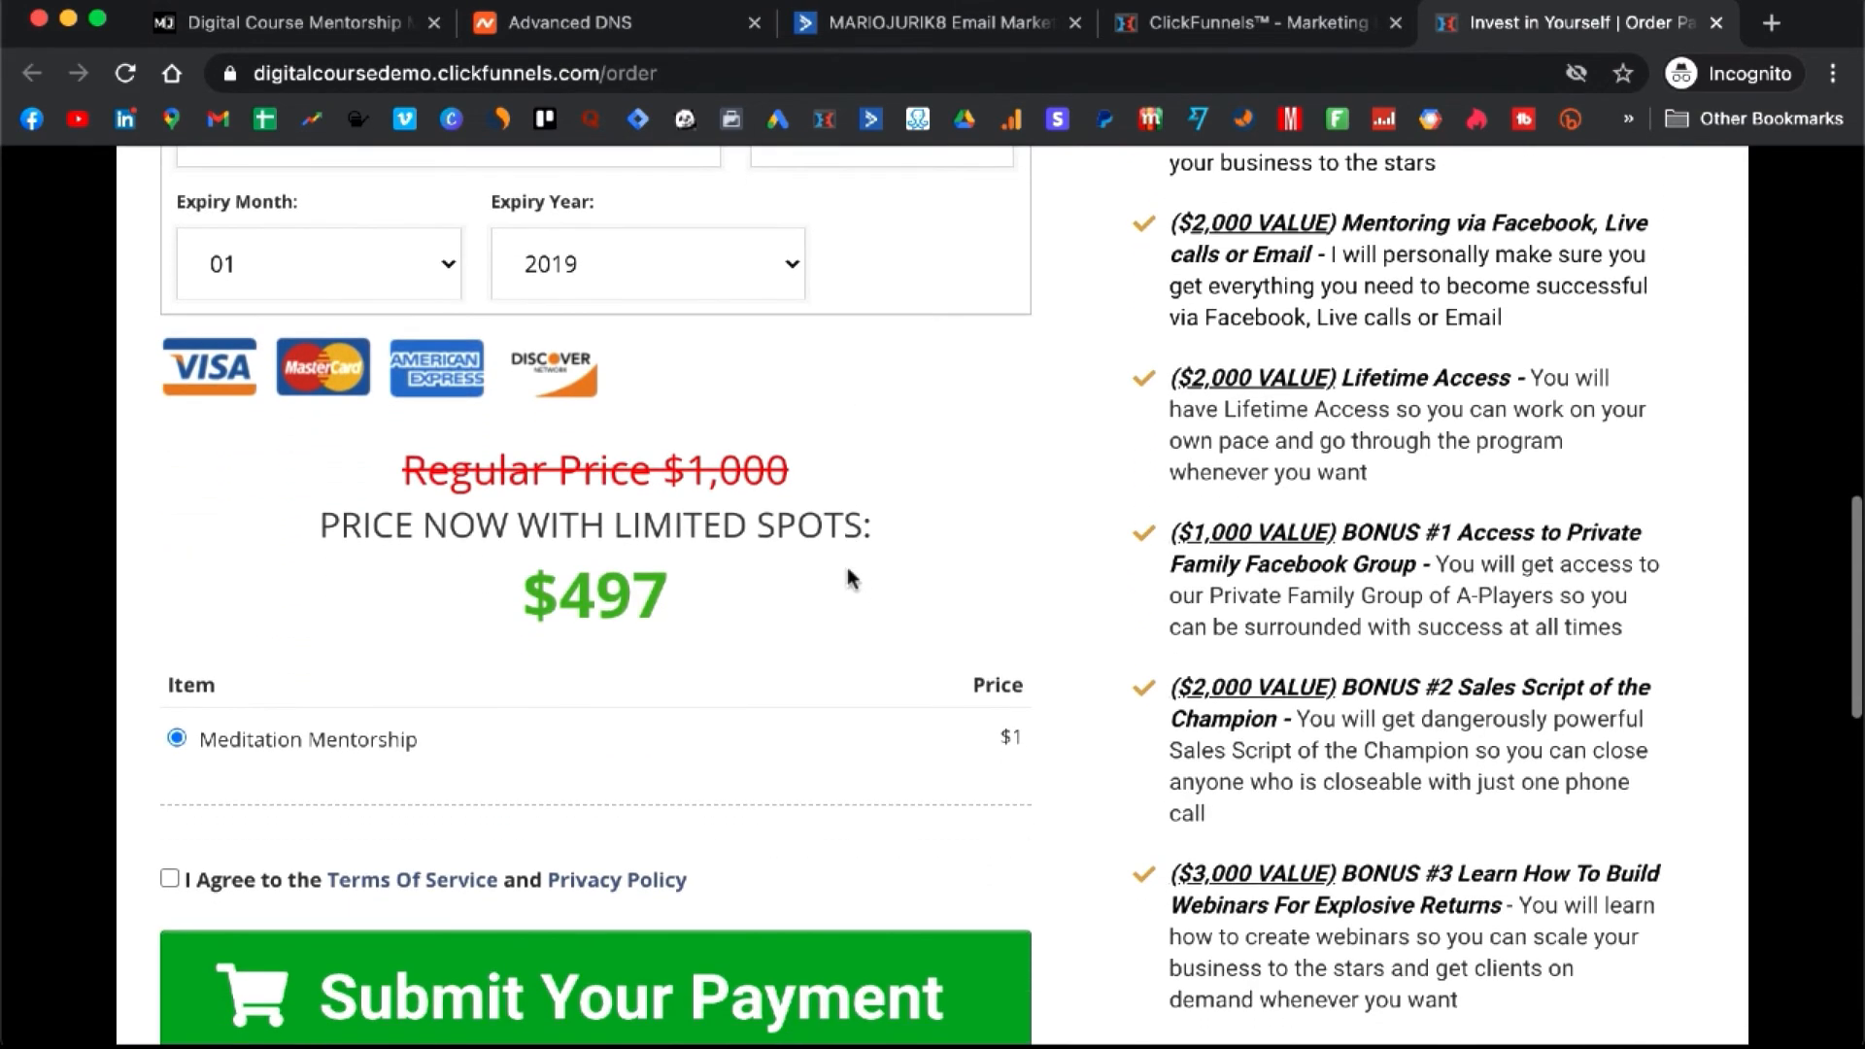
pyautogui.doubleClick(1017, 740)
pyautogui.moveTo(1017, 740); pyautogui.dragTo(992, 746)
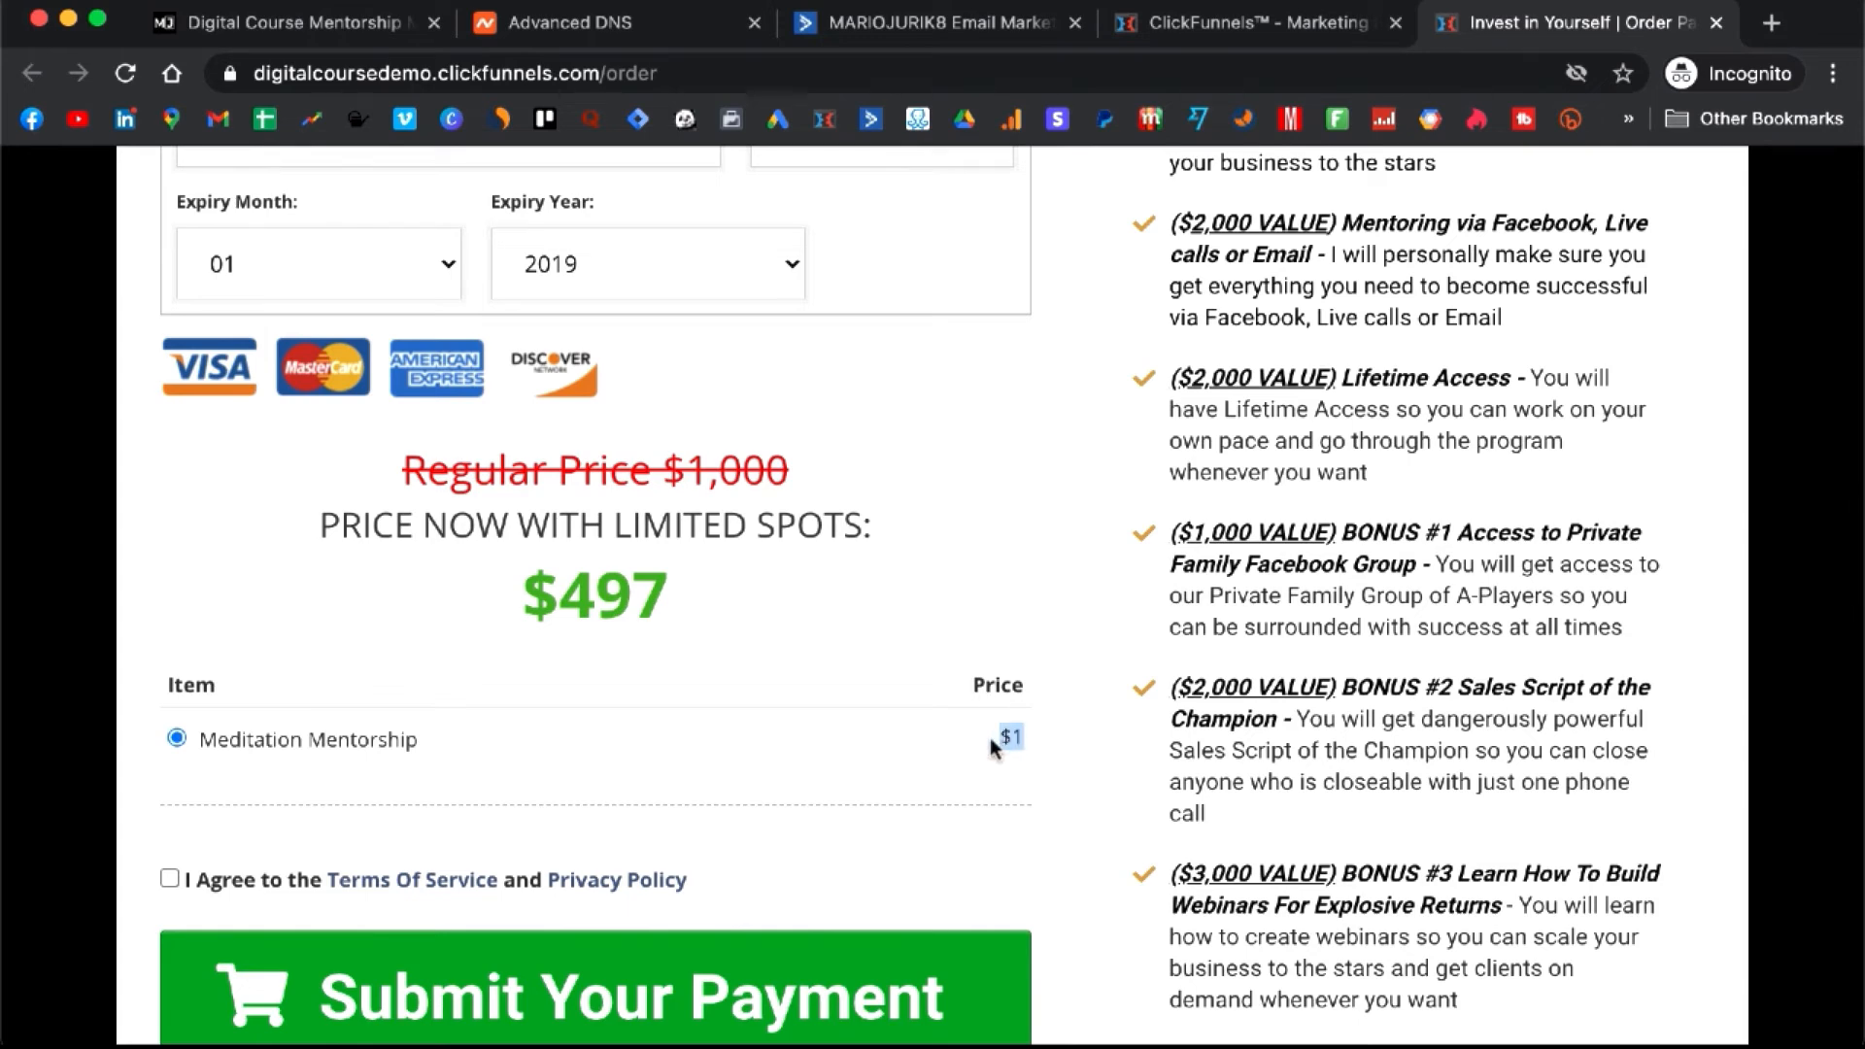
pyautogui.scroll(2, 1020, 587)
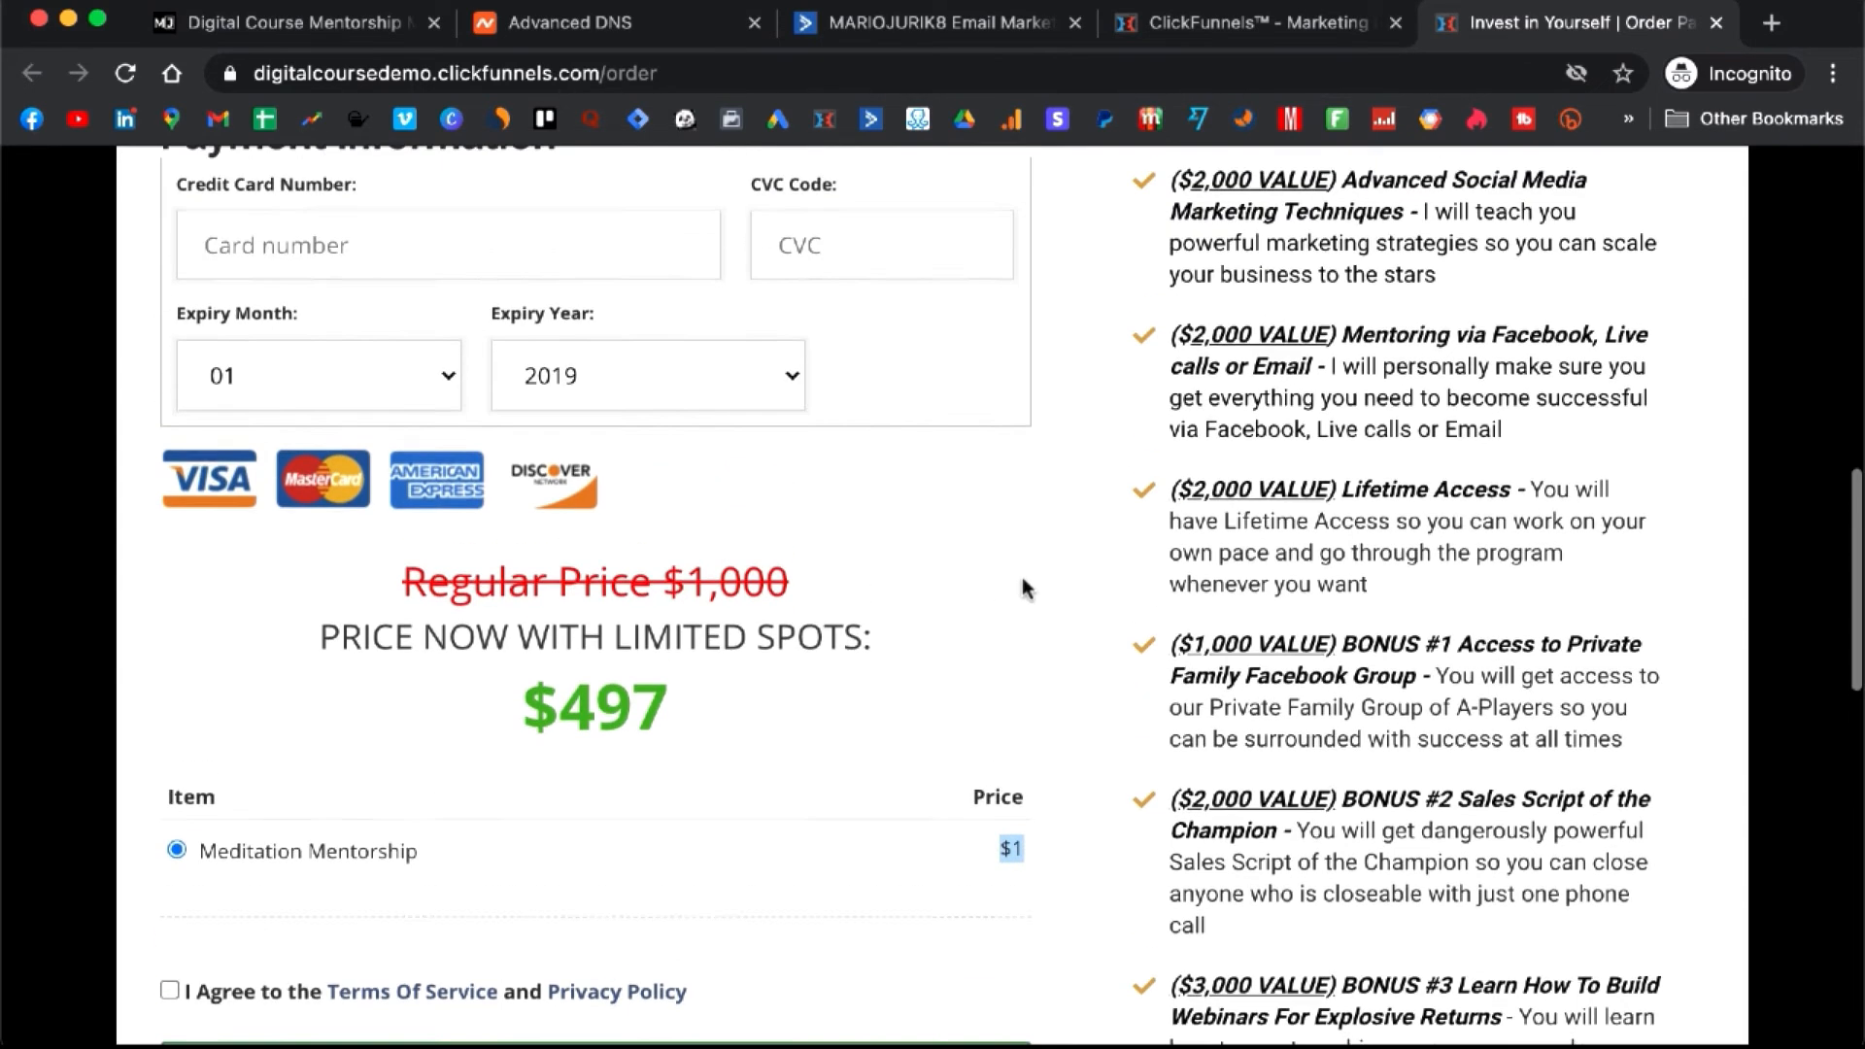
pyautogui.scroll(2, 1022, 580)
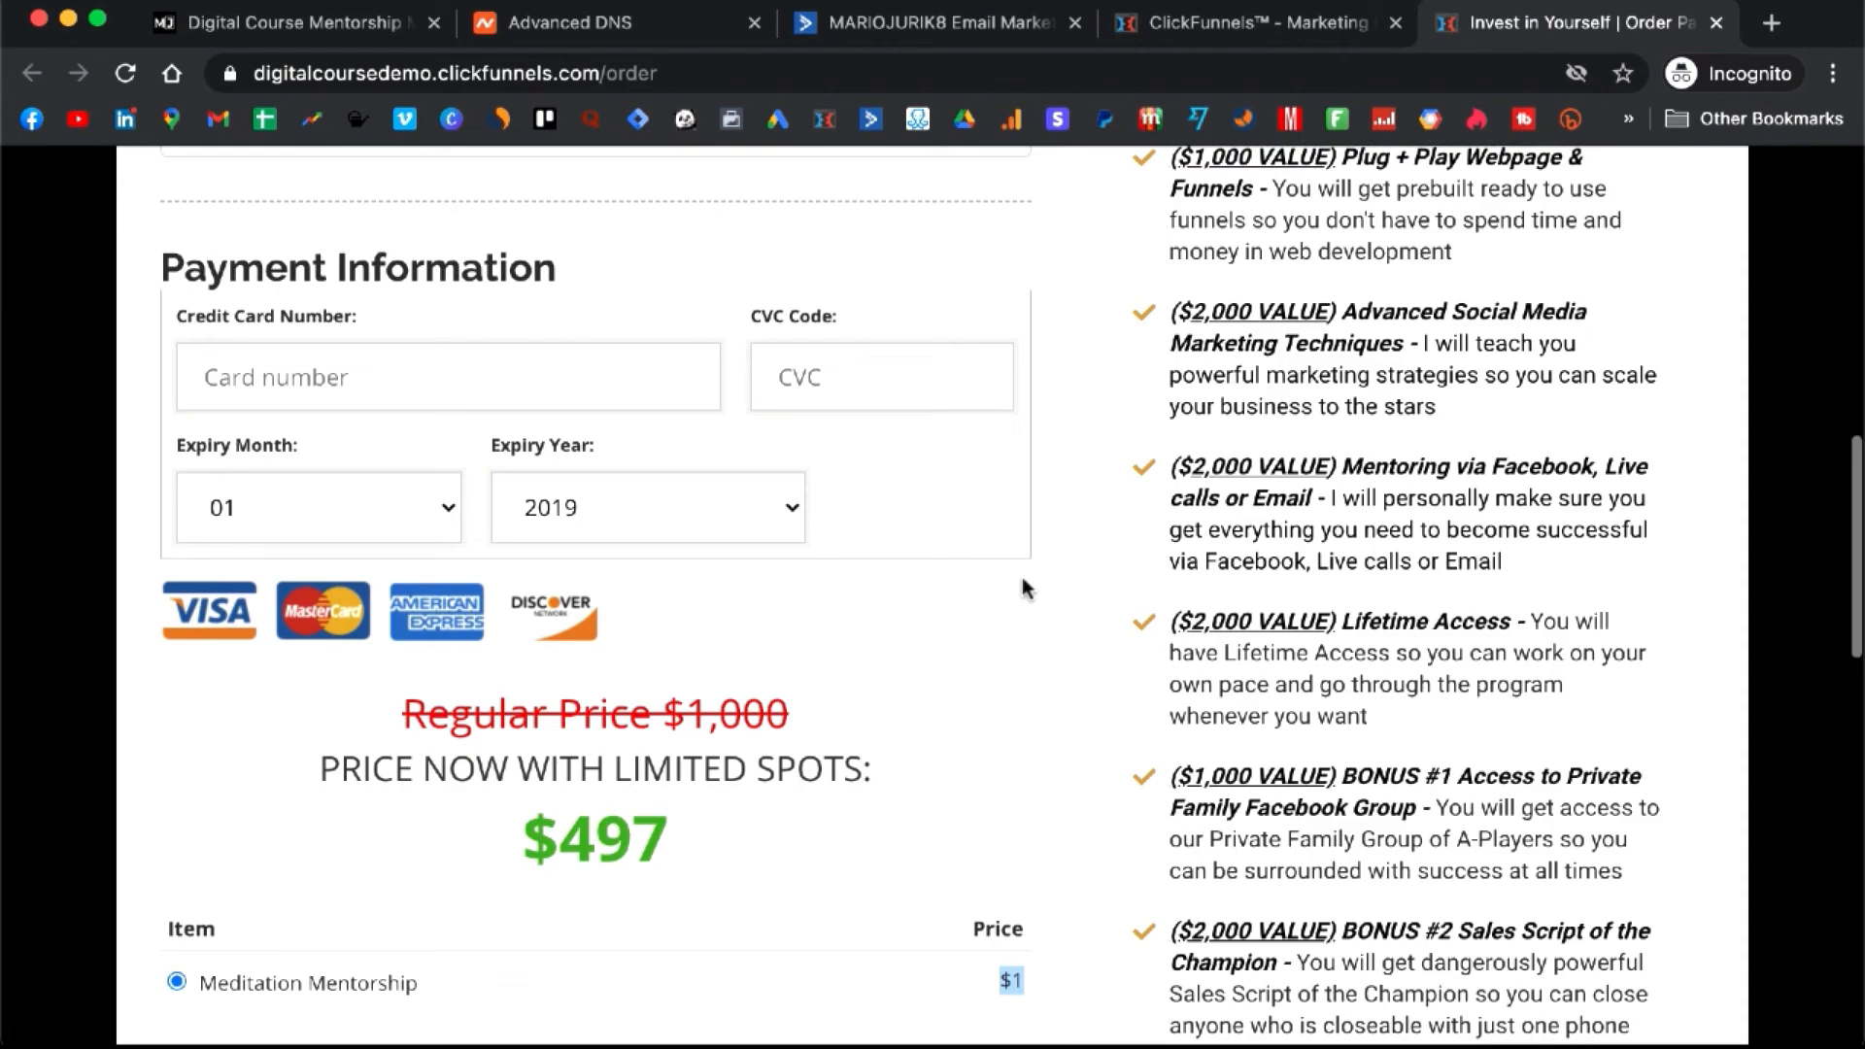
pyautogui.scroll(3, 1023, 579)
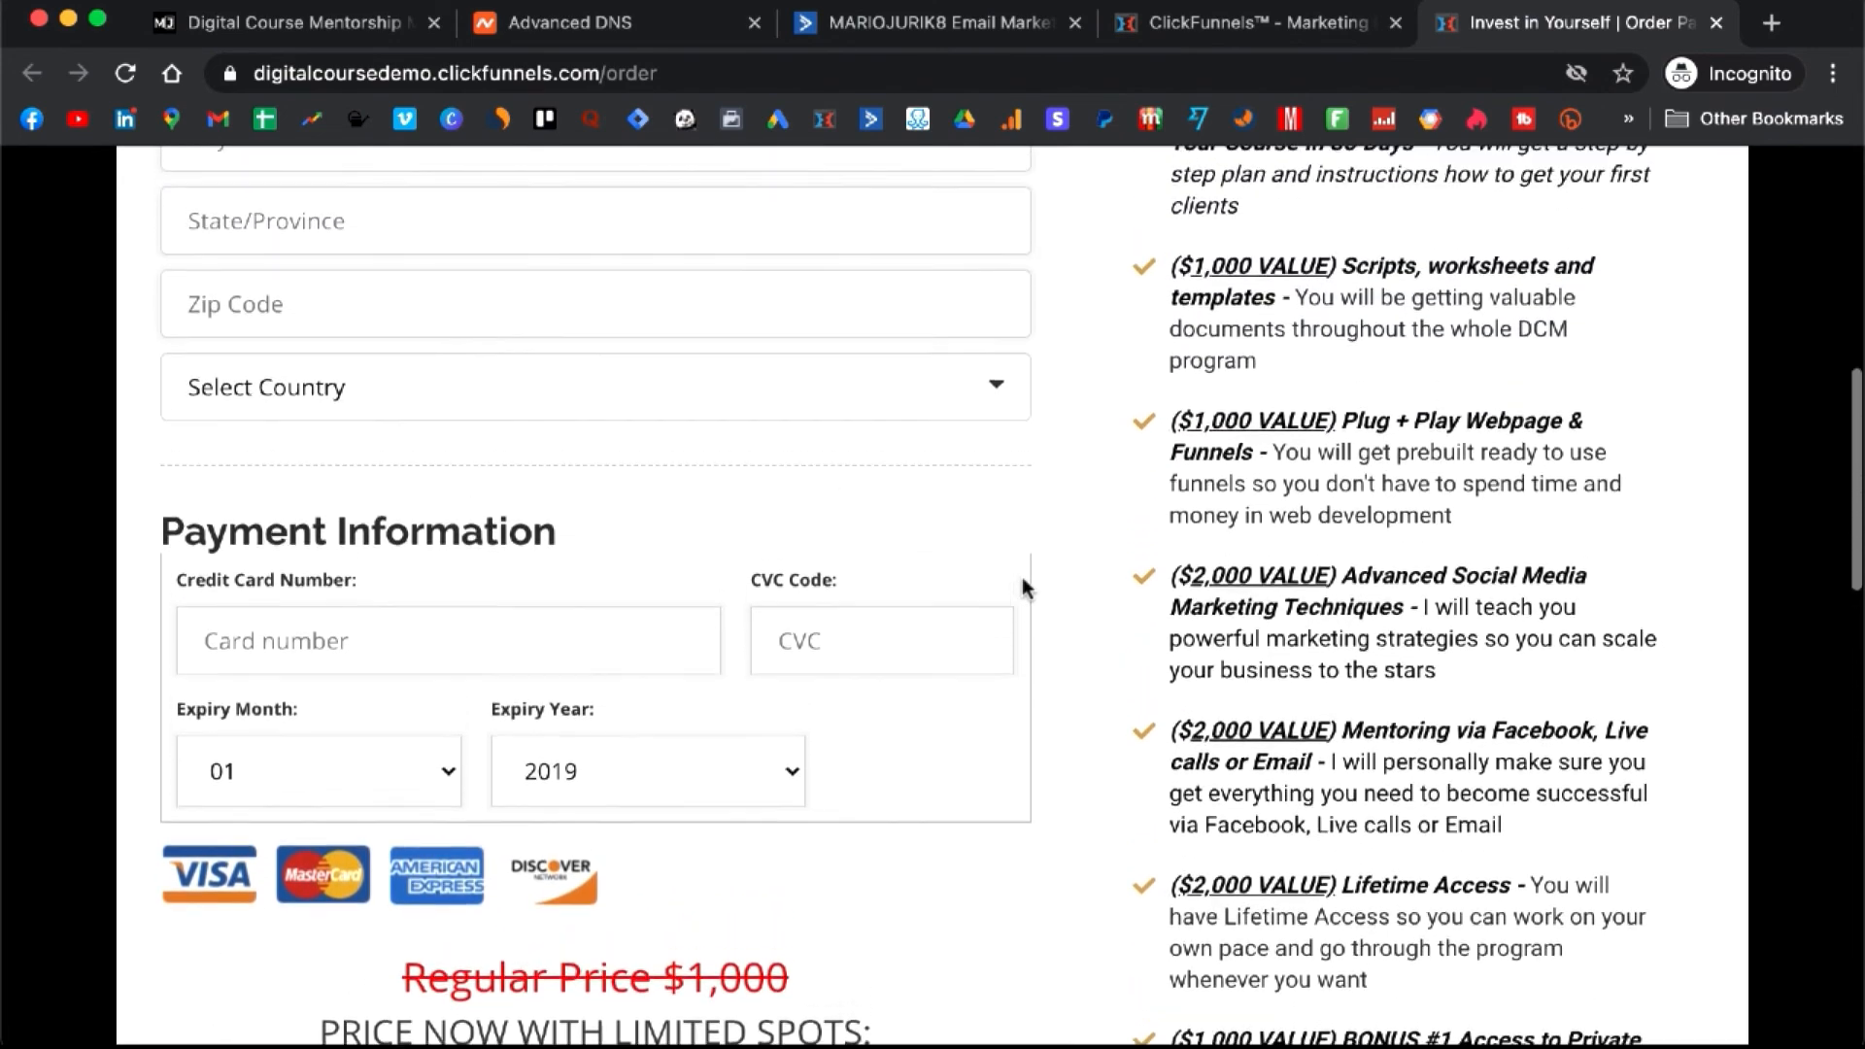
pyautogui.scroll(5, 1022, 577)
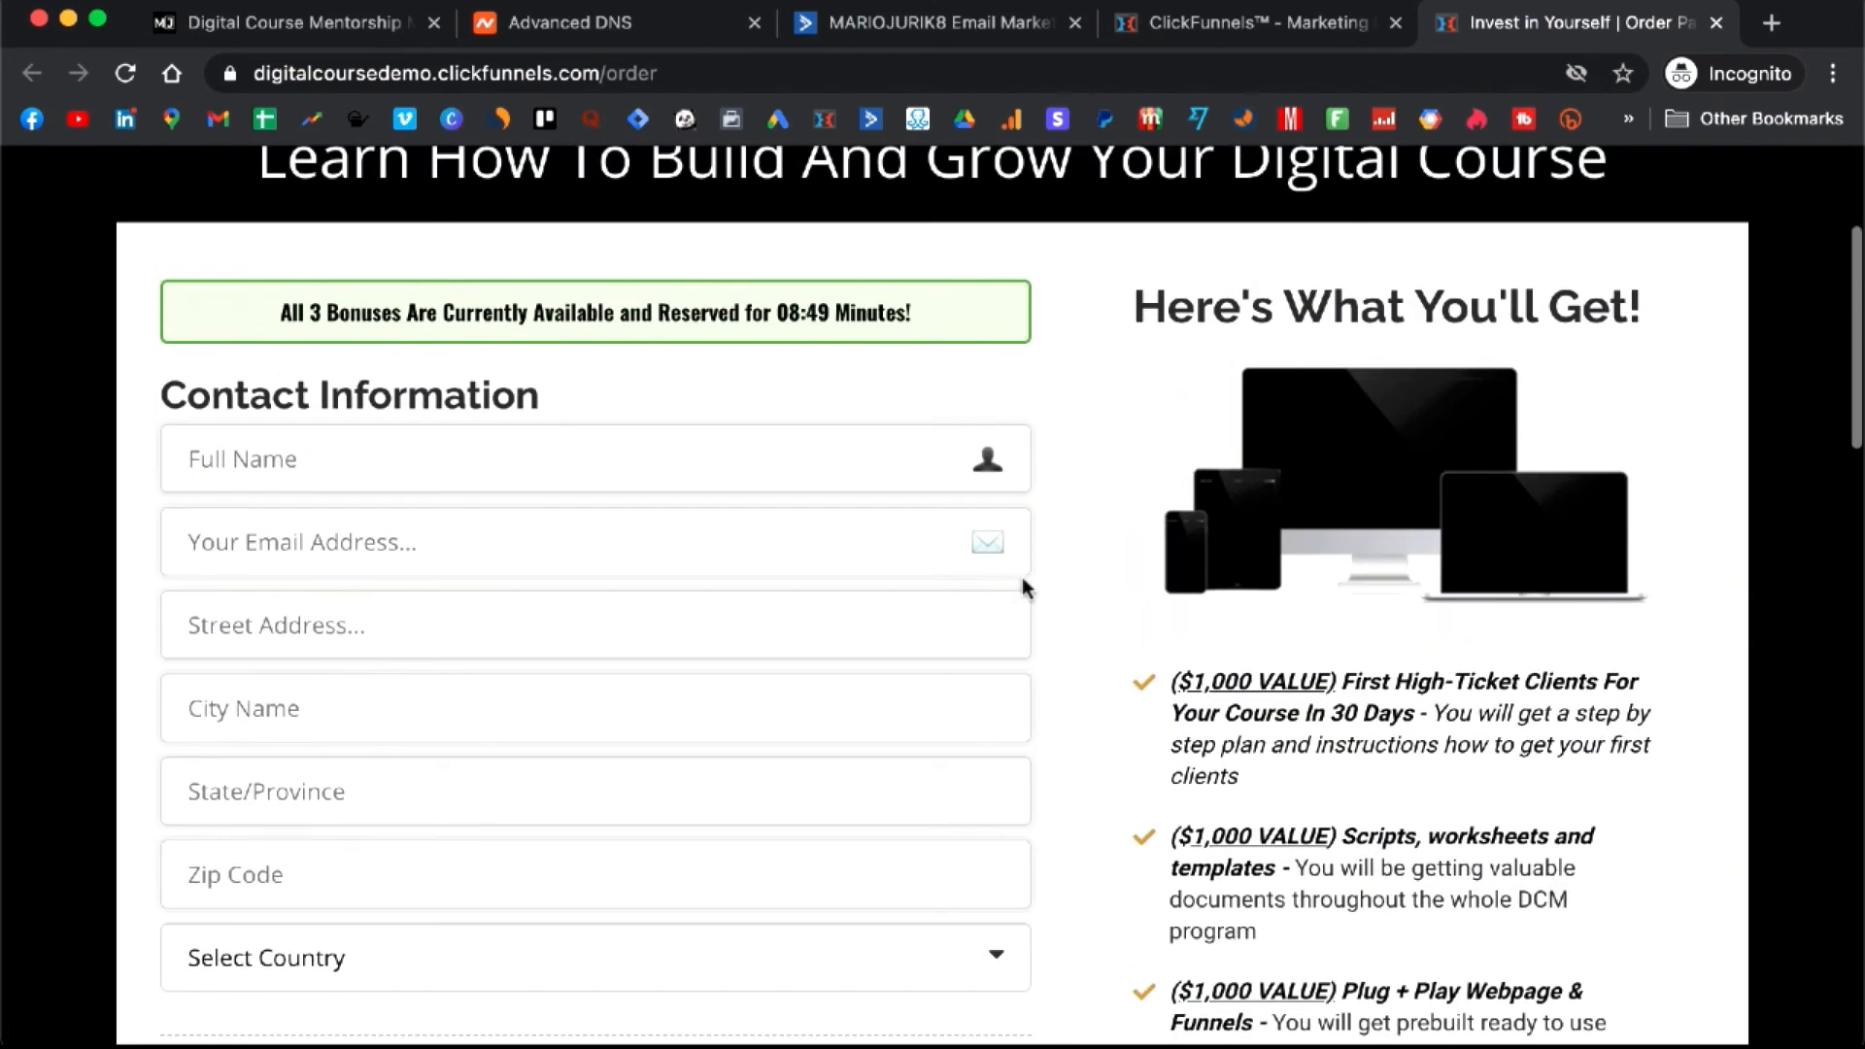
pyautogui.scroll(-1, 1022, 577)
pyautogui.scroll(-10, 1022, 577)
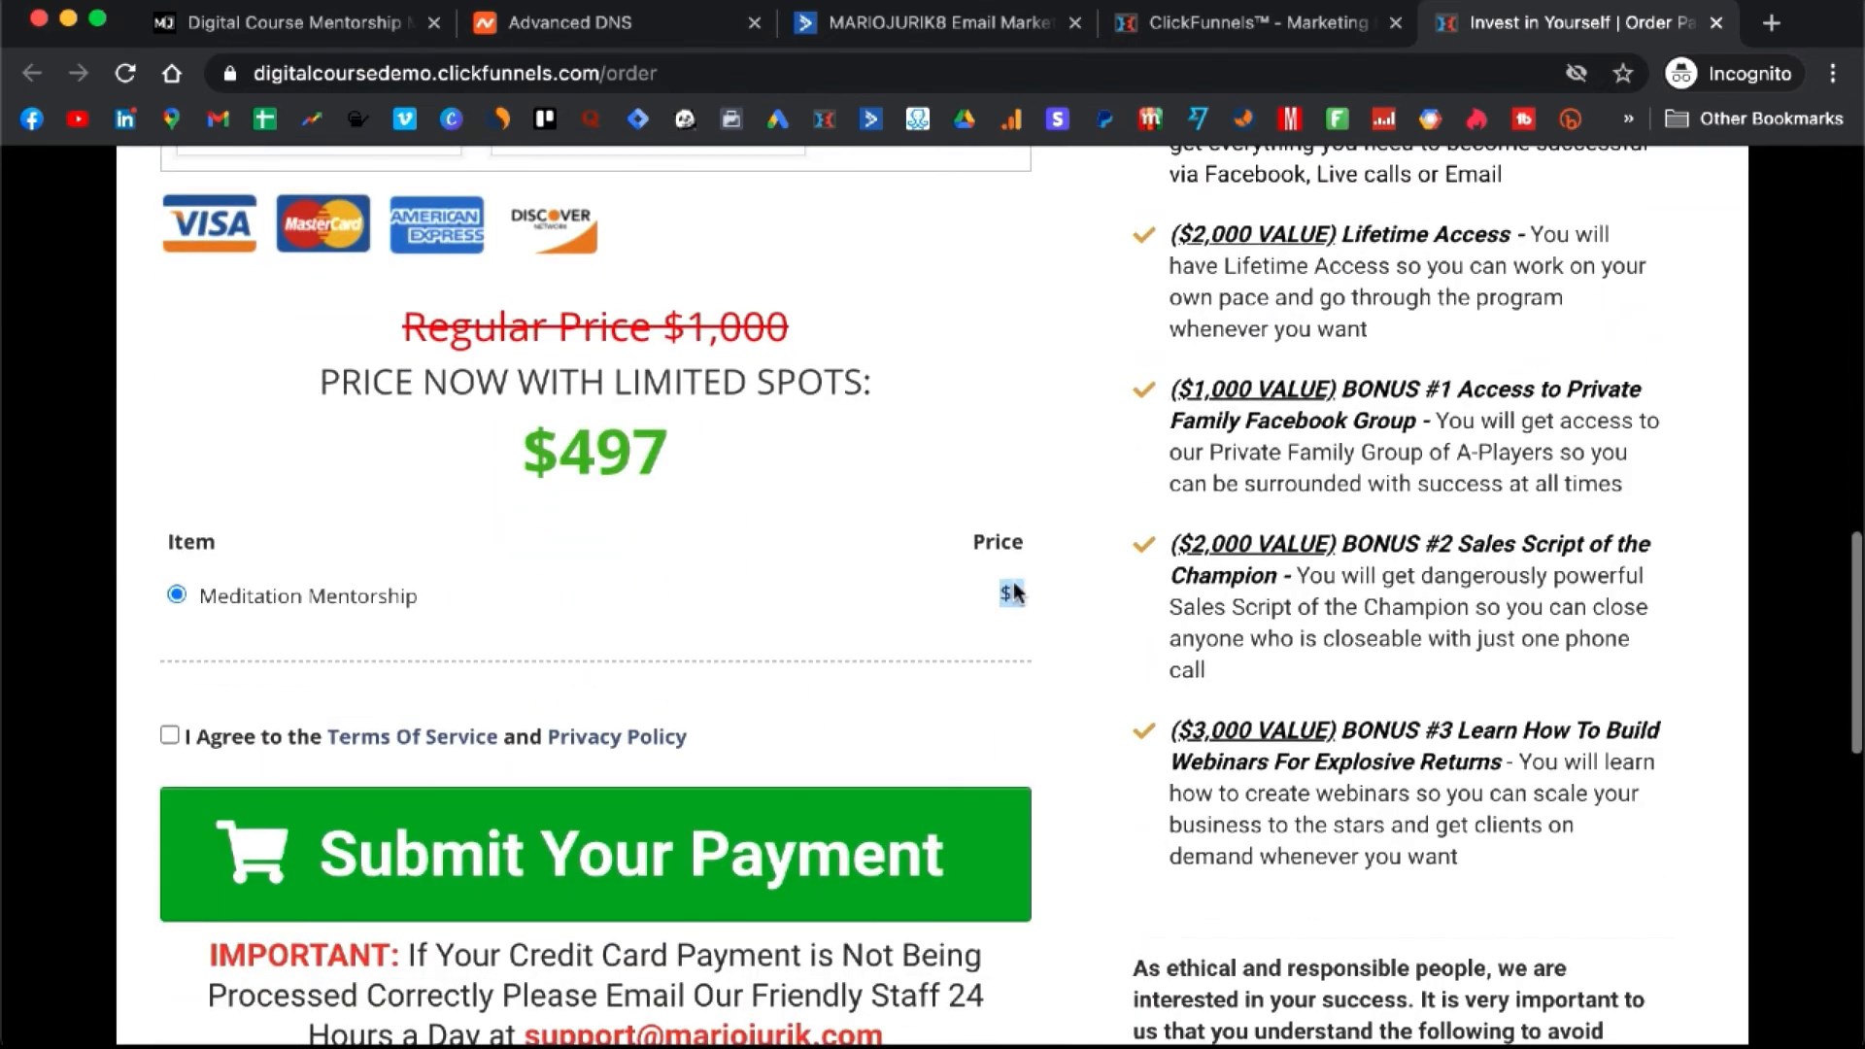
pyautogui.click(170, 736)
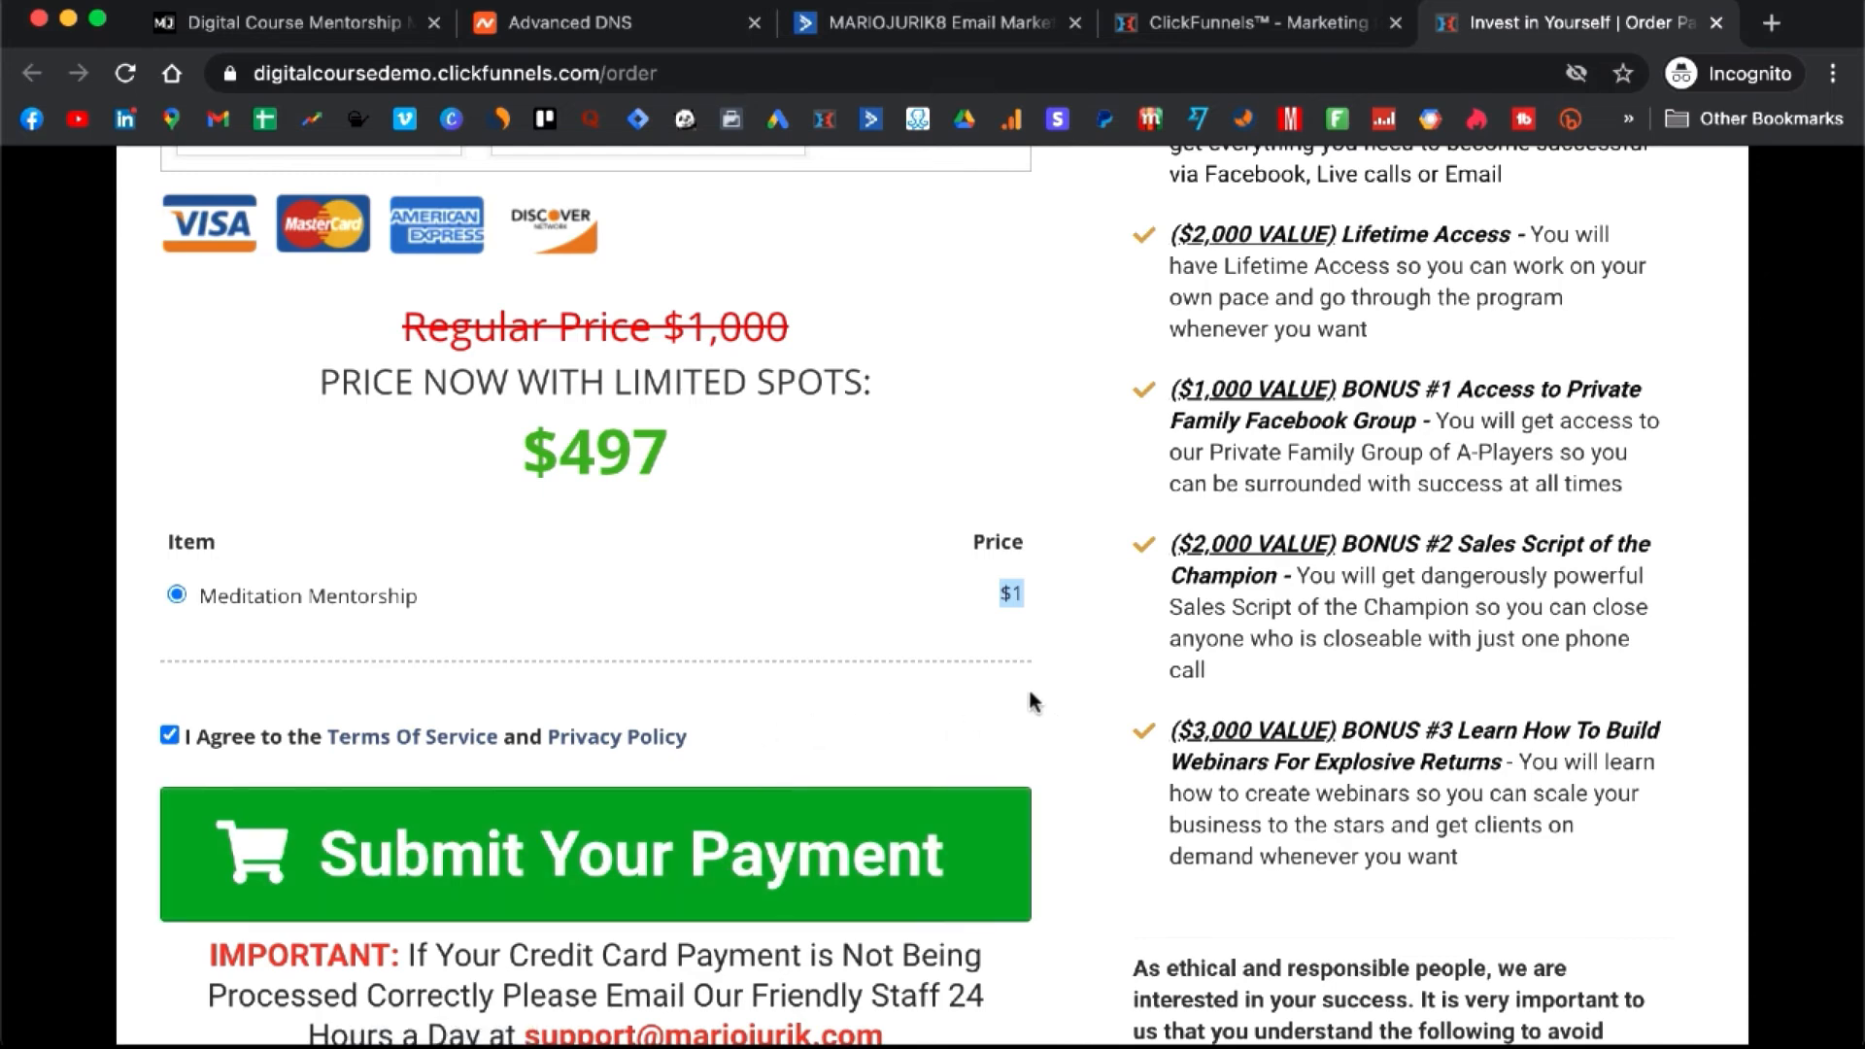
pyautogui.click(950, 496)
pyautogui.scroll(2, 926, 527)
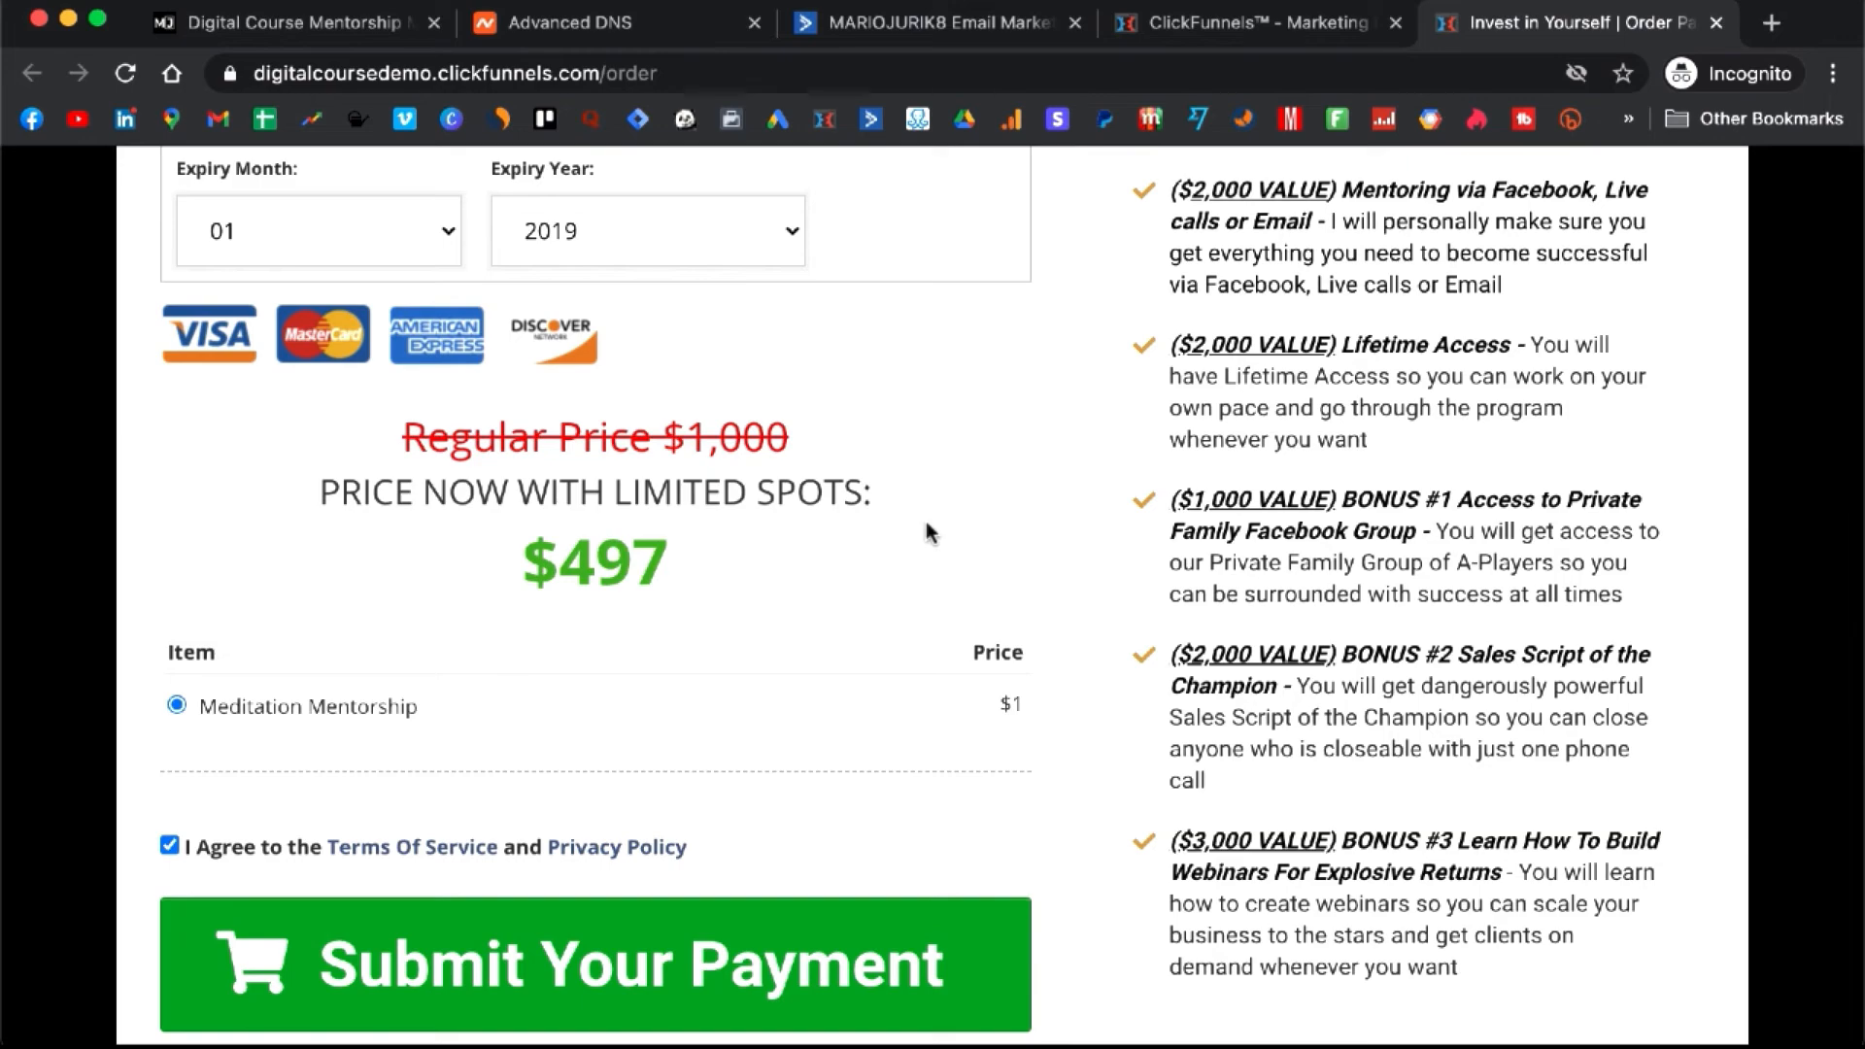
pyautogui.scroll(10, 925, 521)
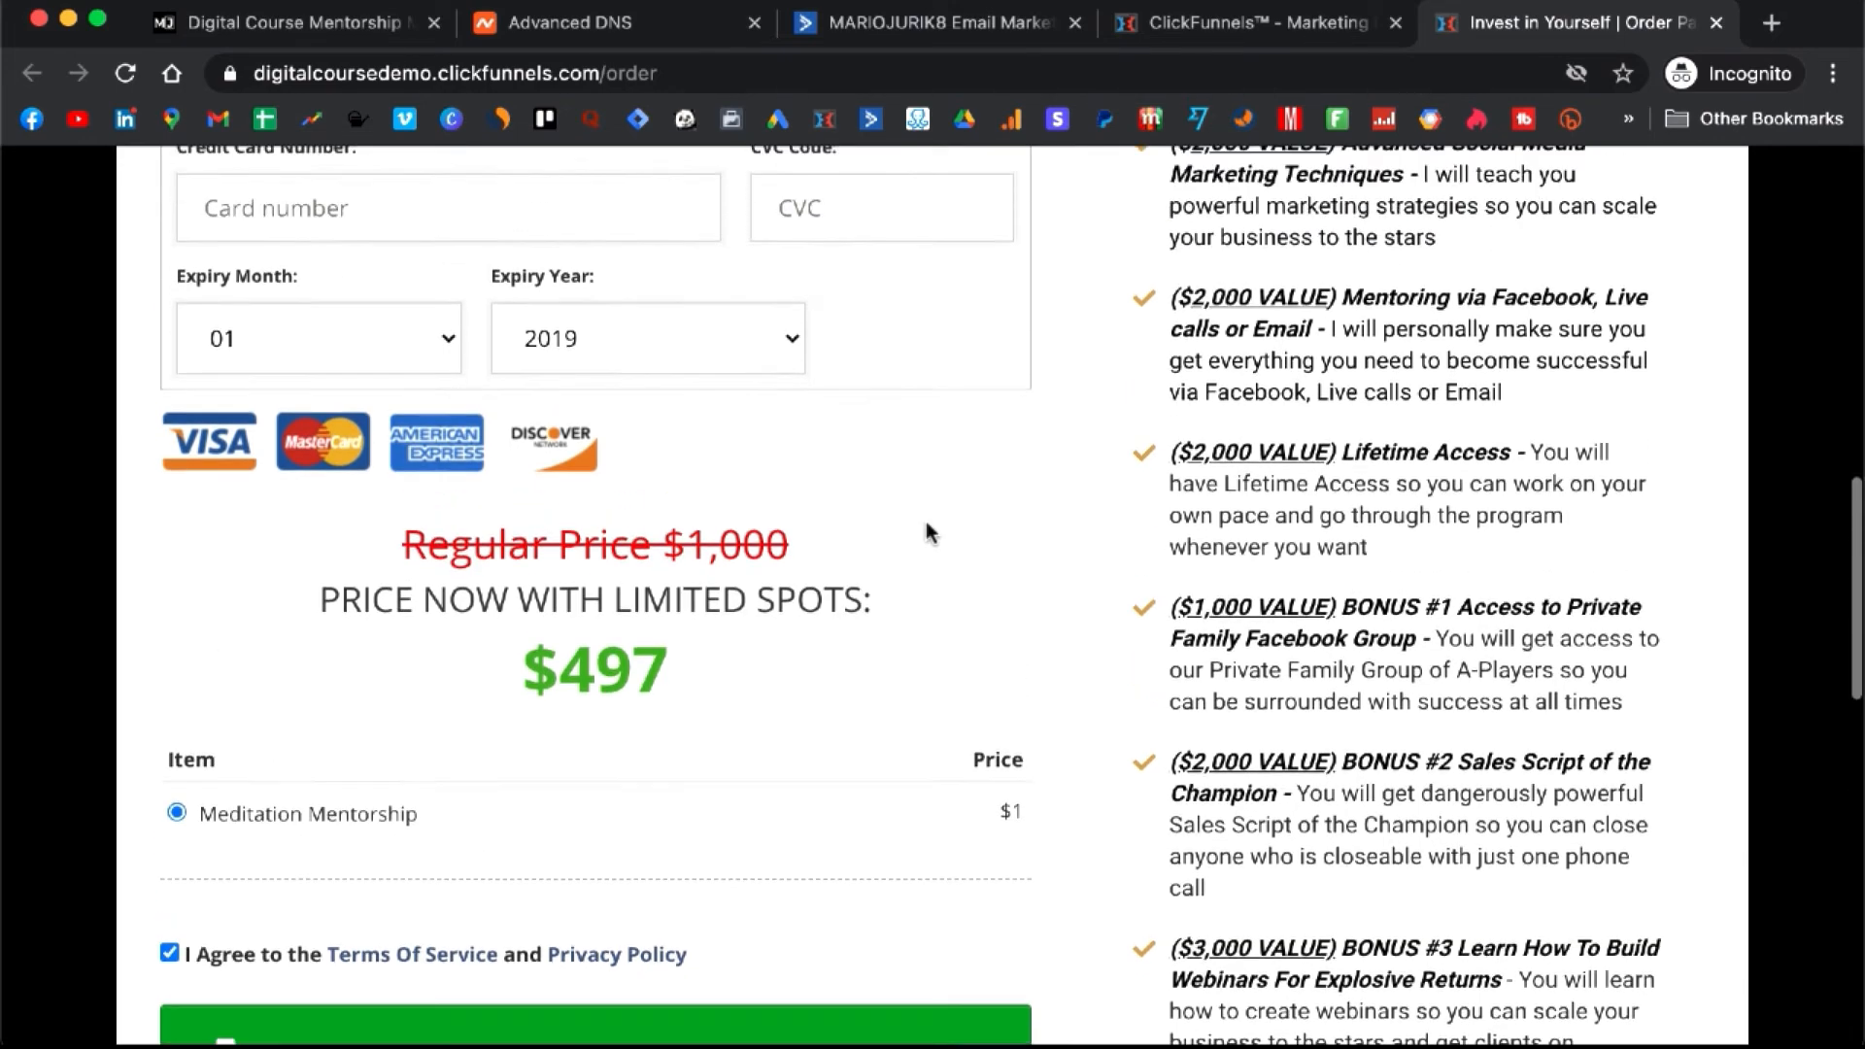
# - Close the order preview and open the Meditation Mentorship product details
pyautogui.click(1717, 24)
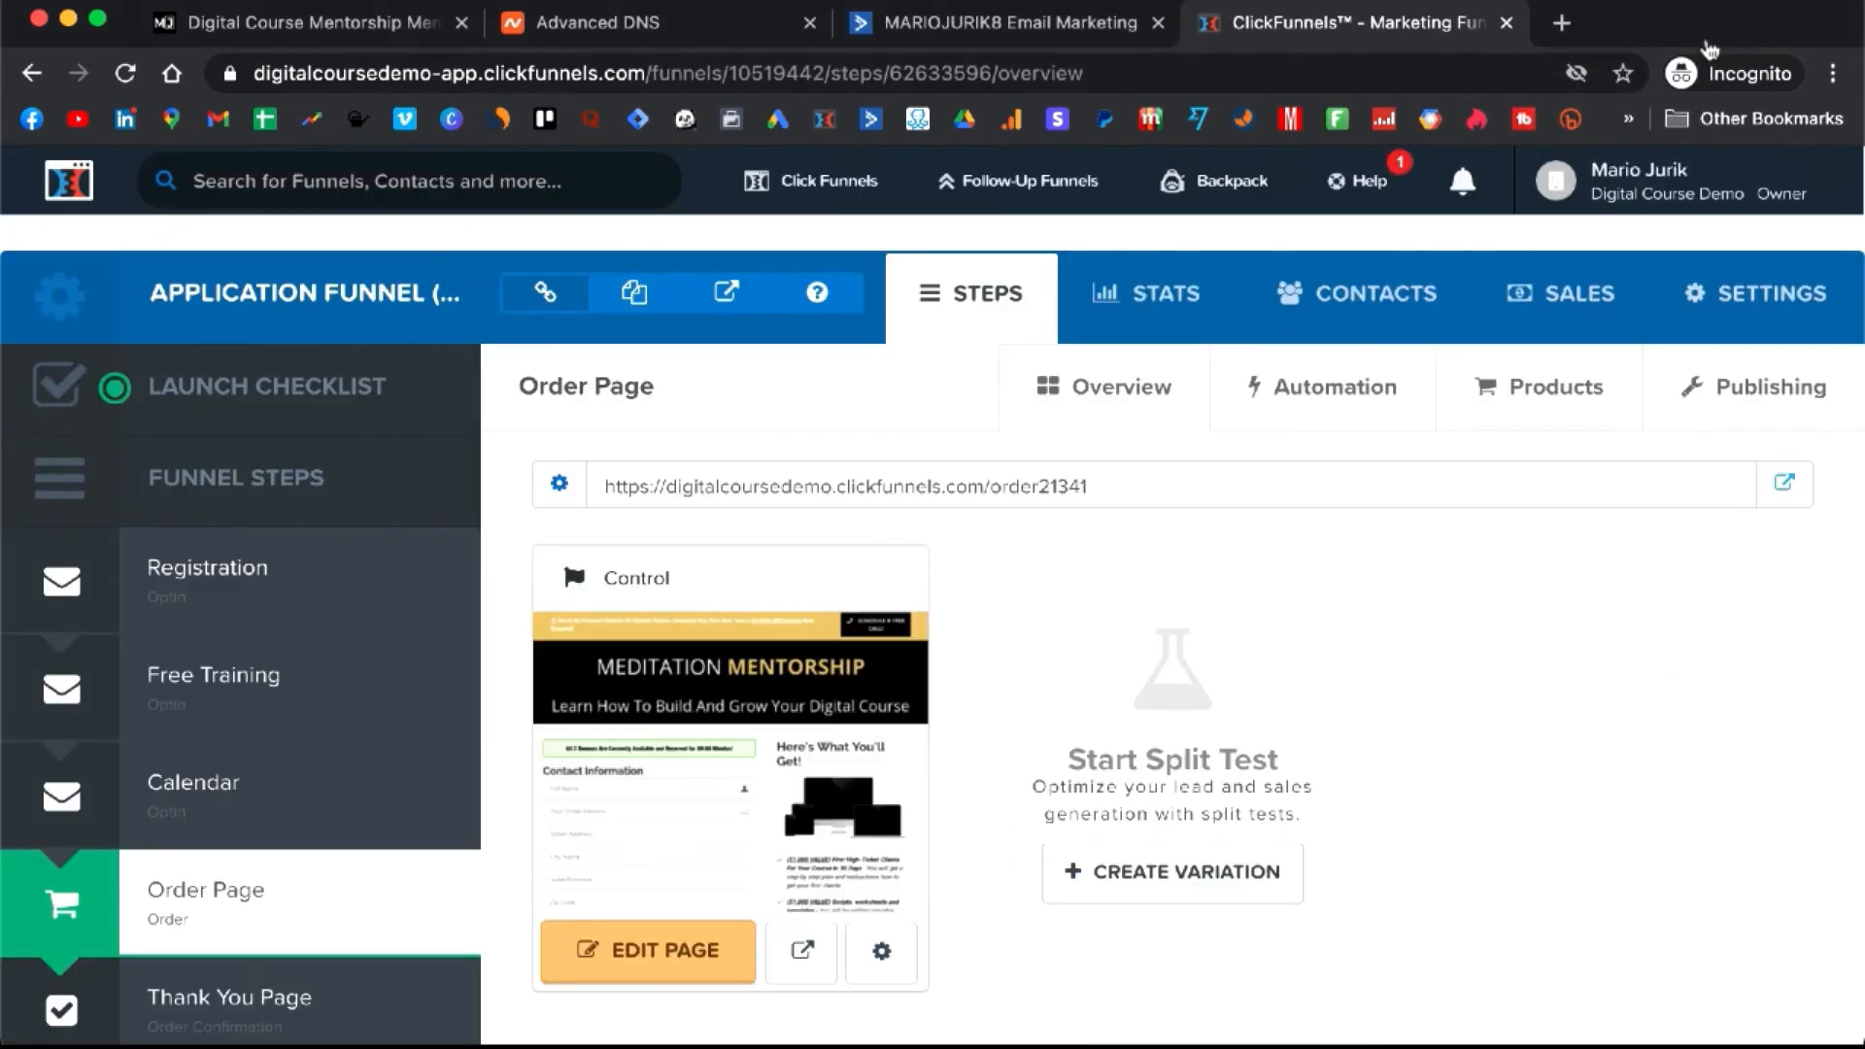
pyautogui.click(1527, 389)
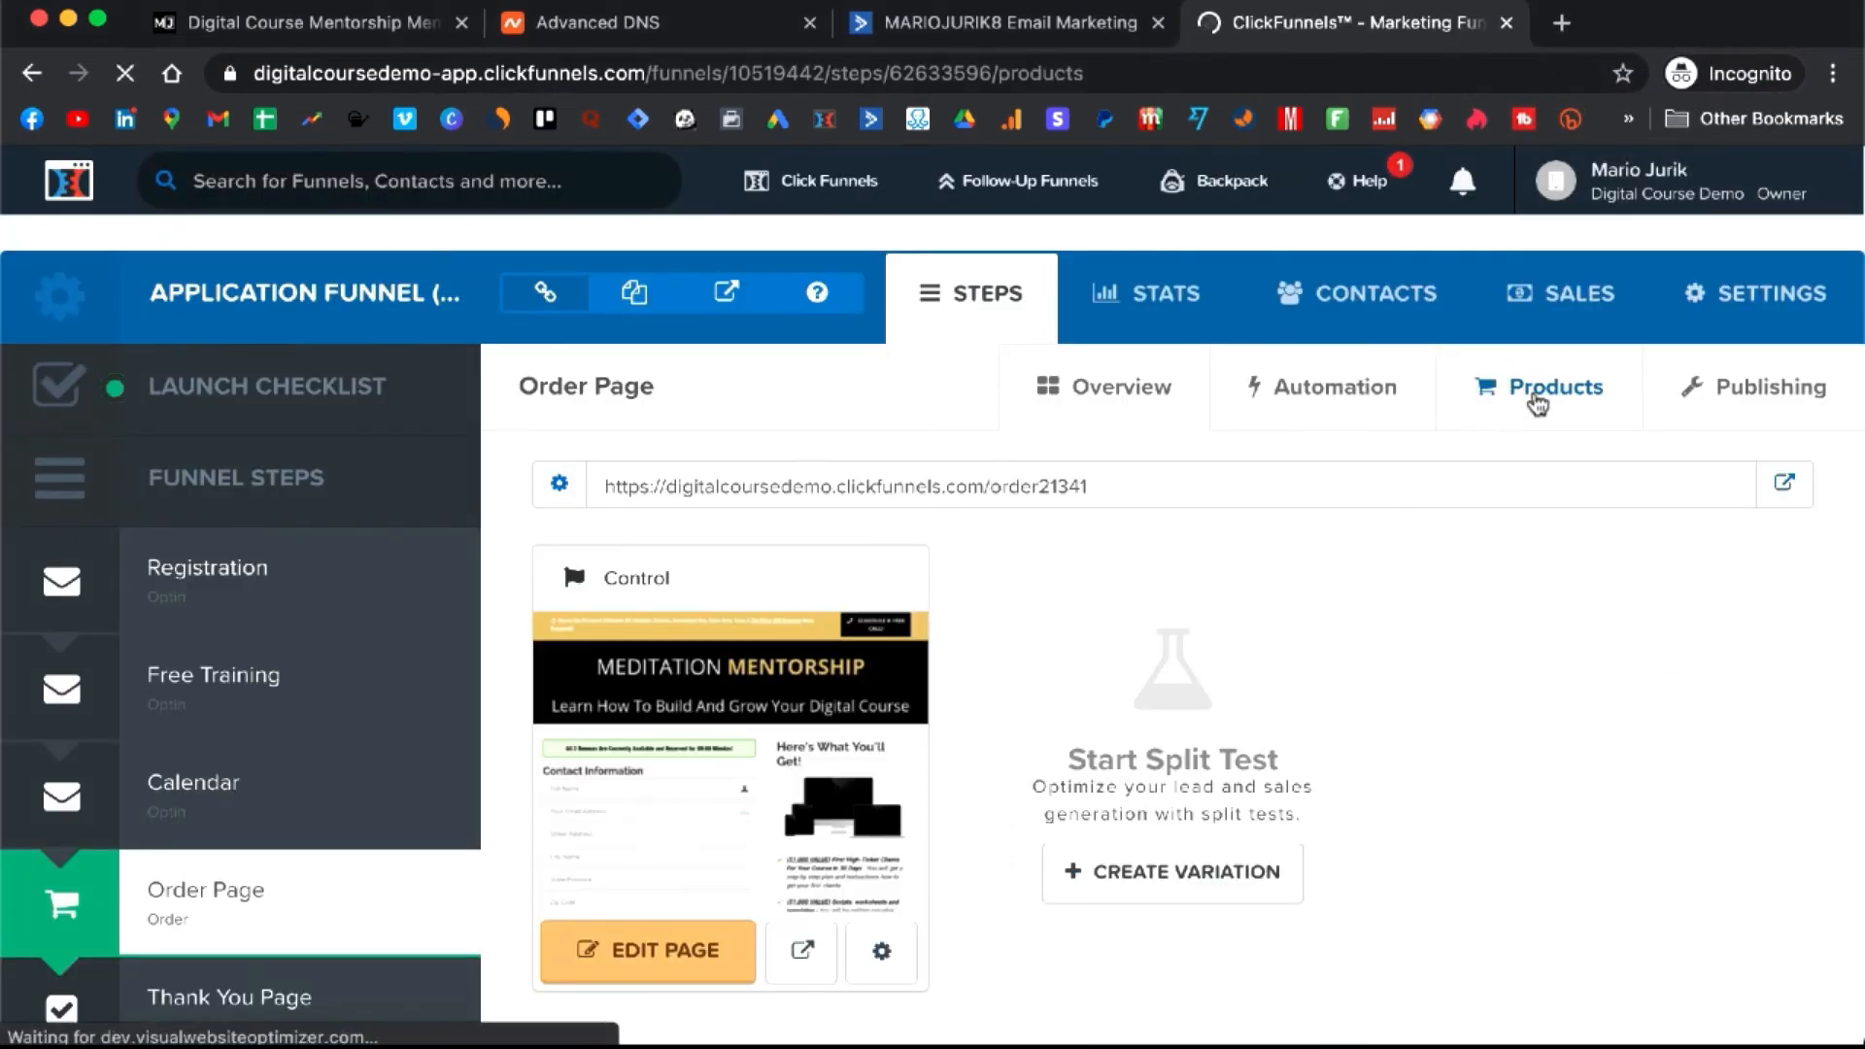
pyautogui.click(1486, 583)
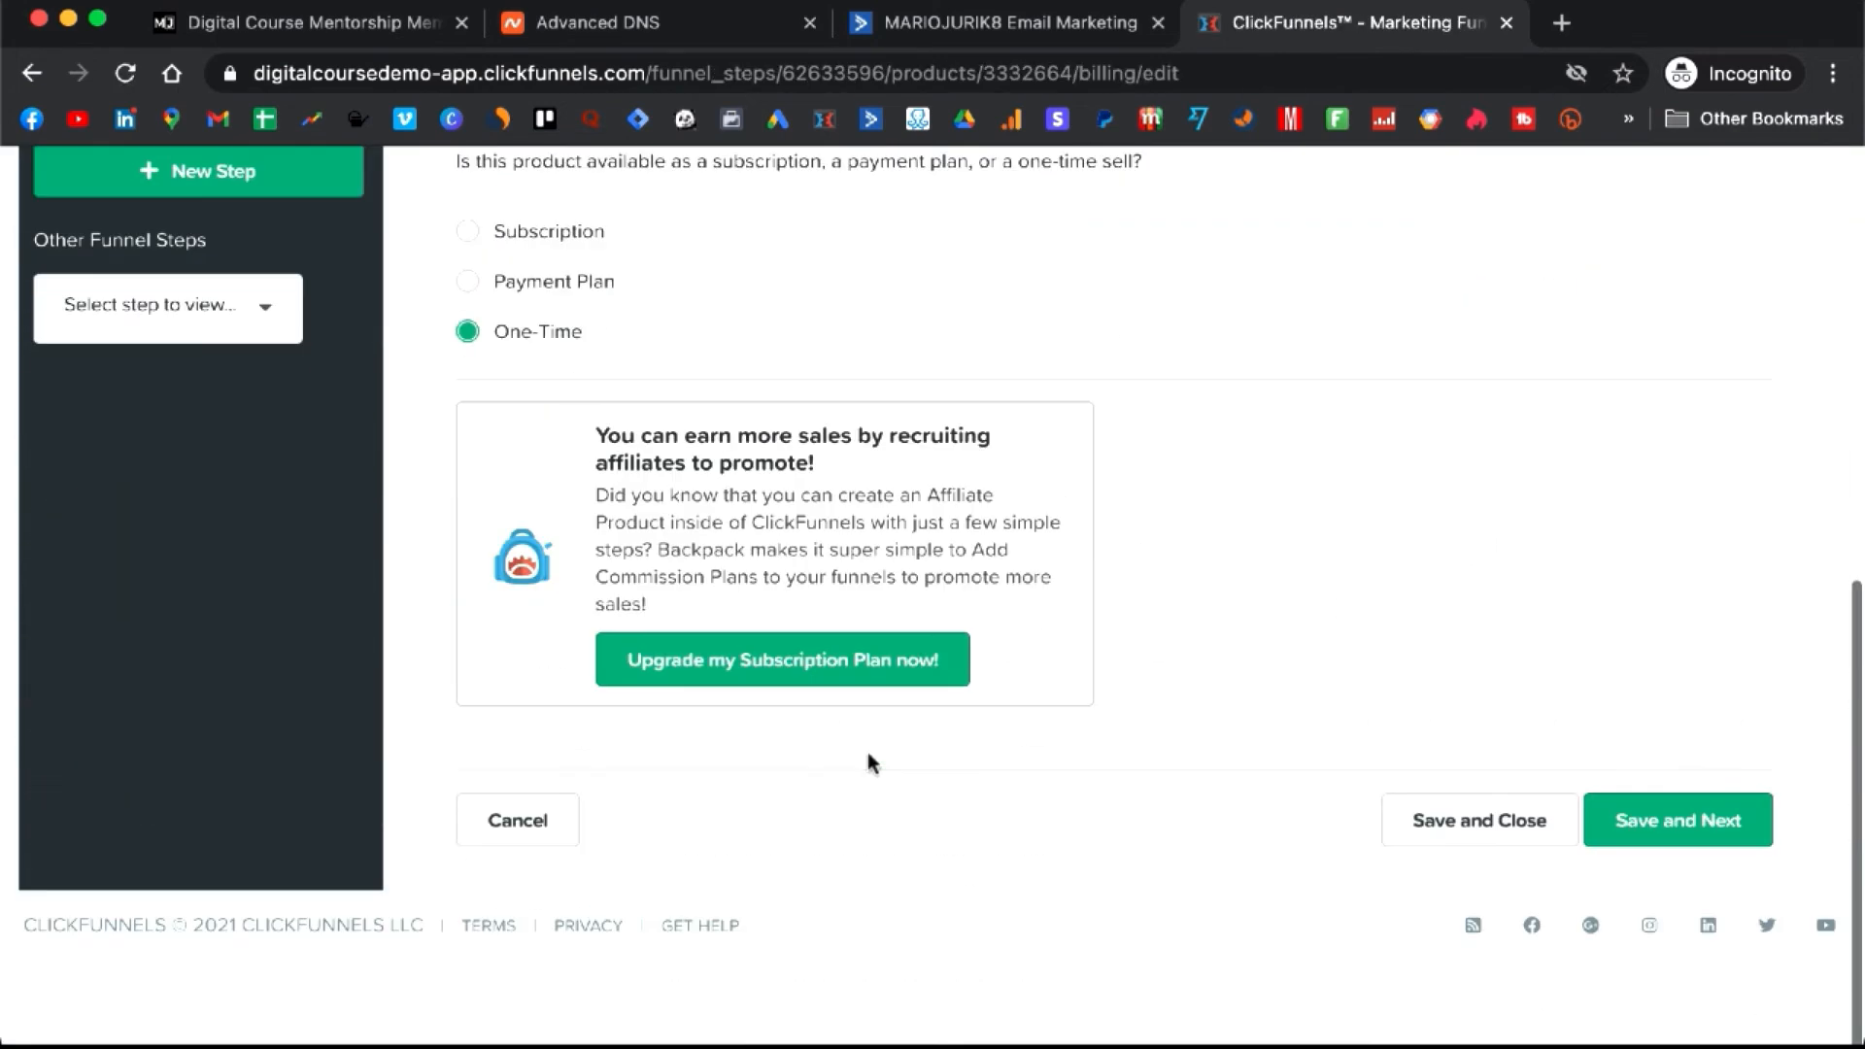
pyautogui.click(754, 474)
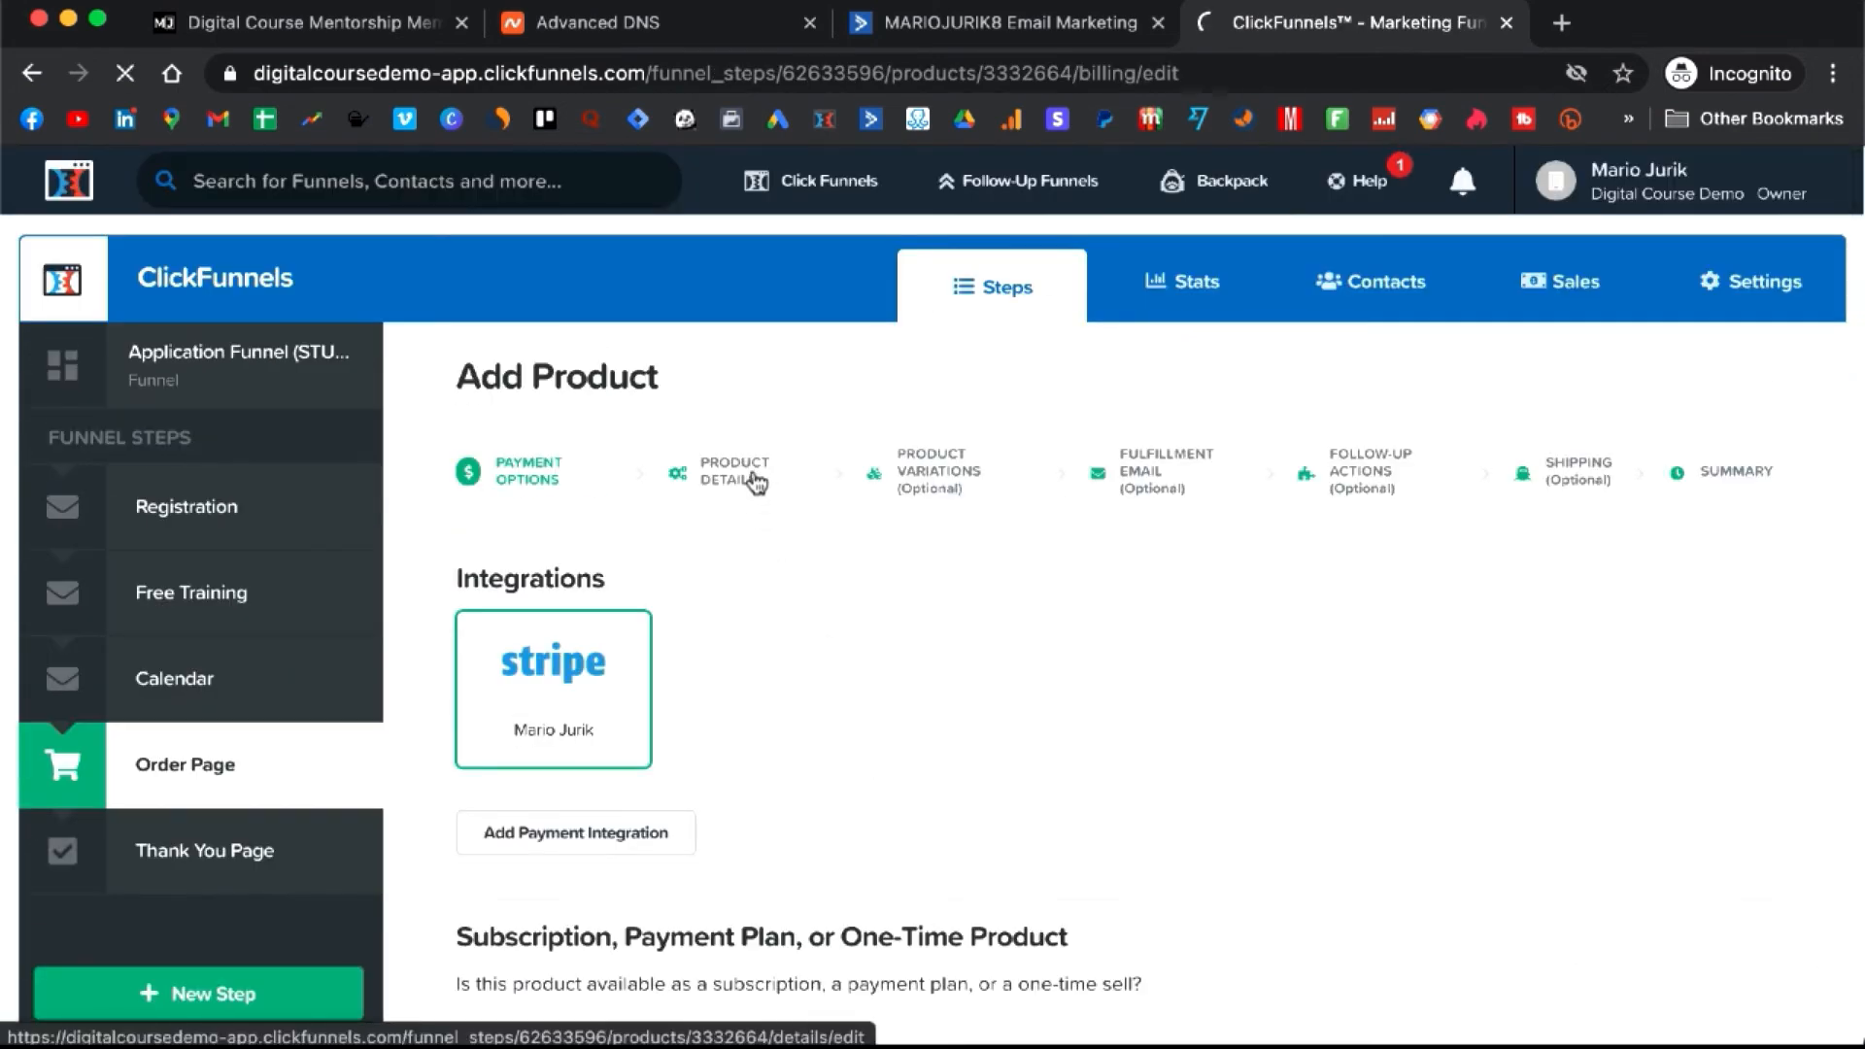
# - Set the product price back to 497.00 and save
pyautogui.scroll(-2, 702, 592)
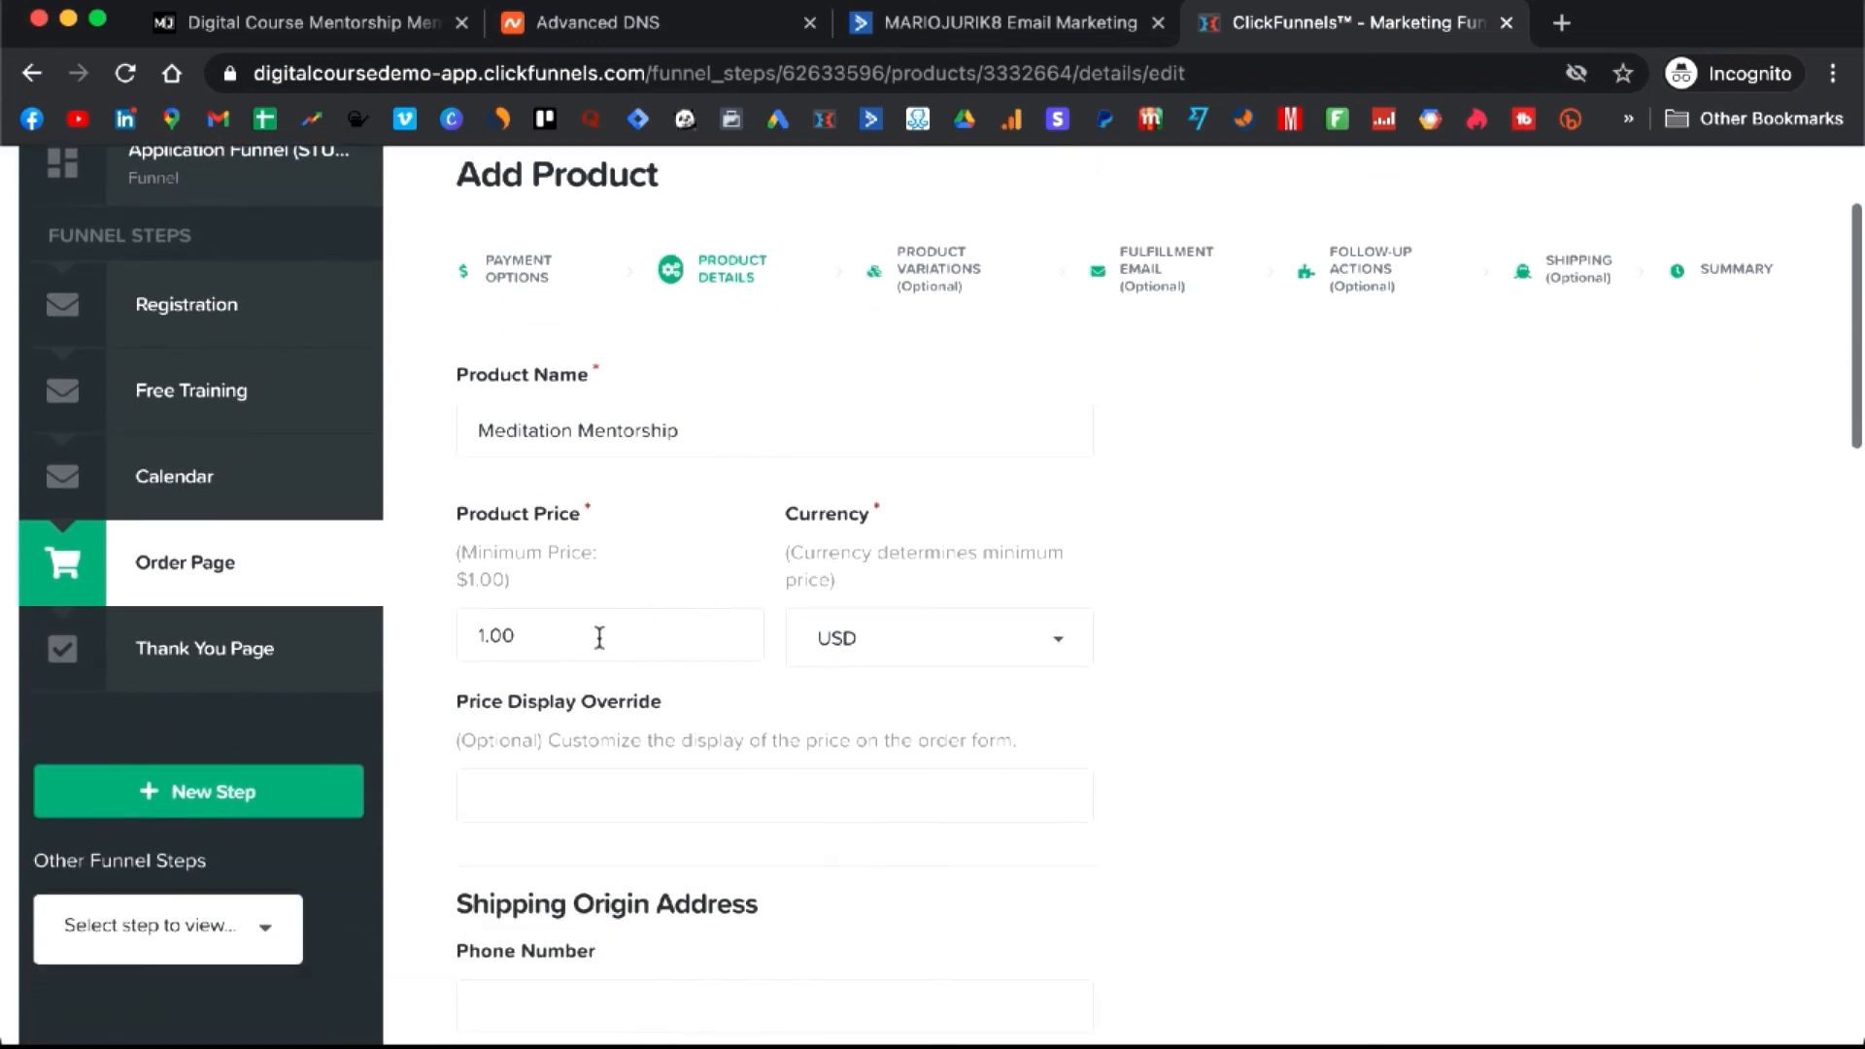
pyautogui.click(491, 631)
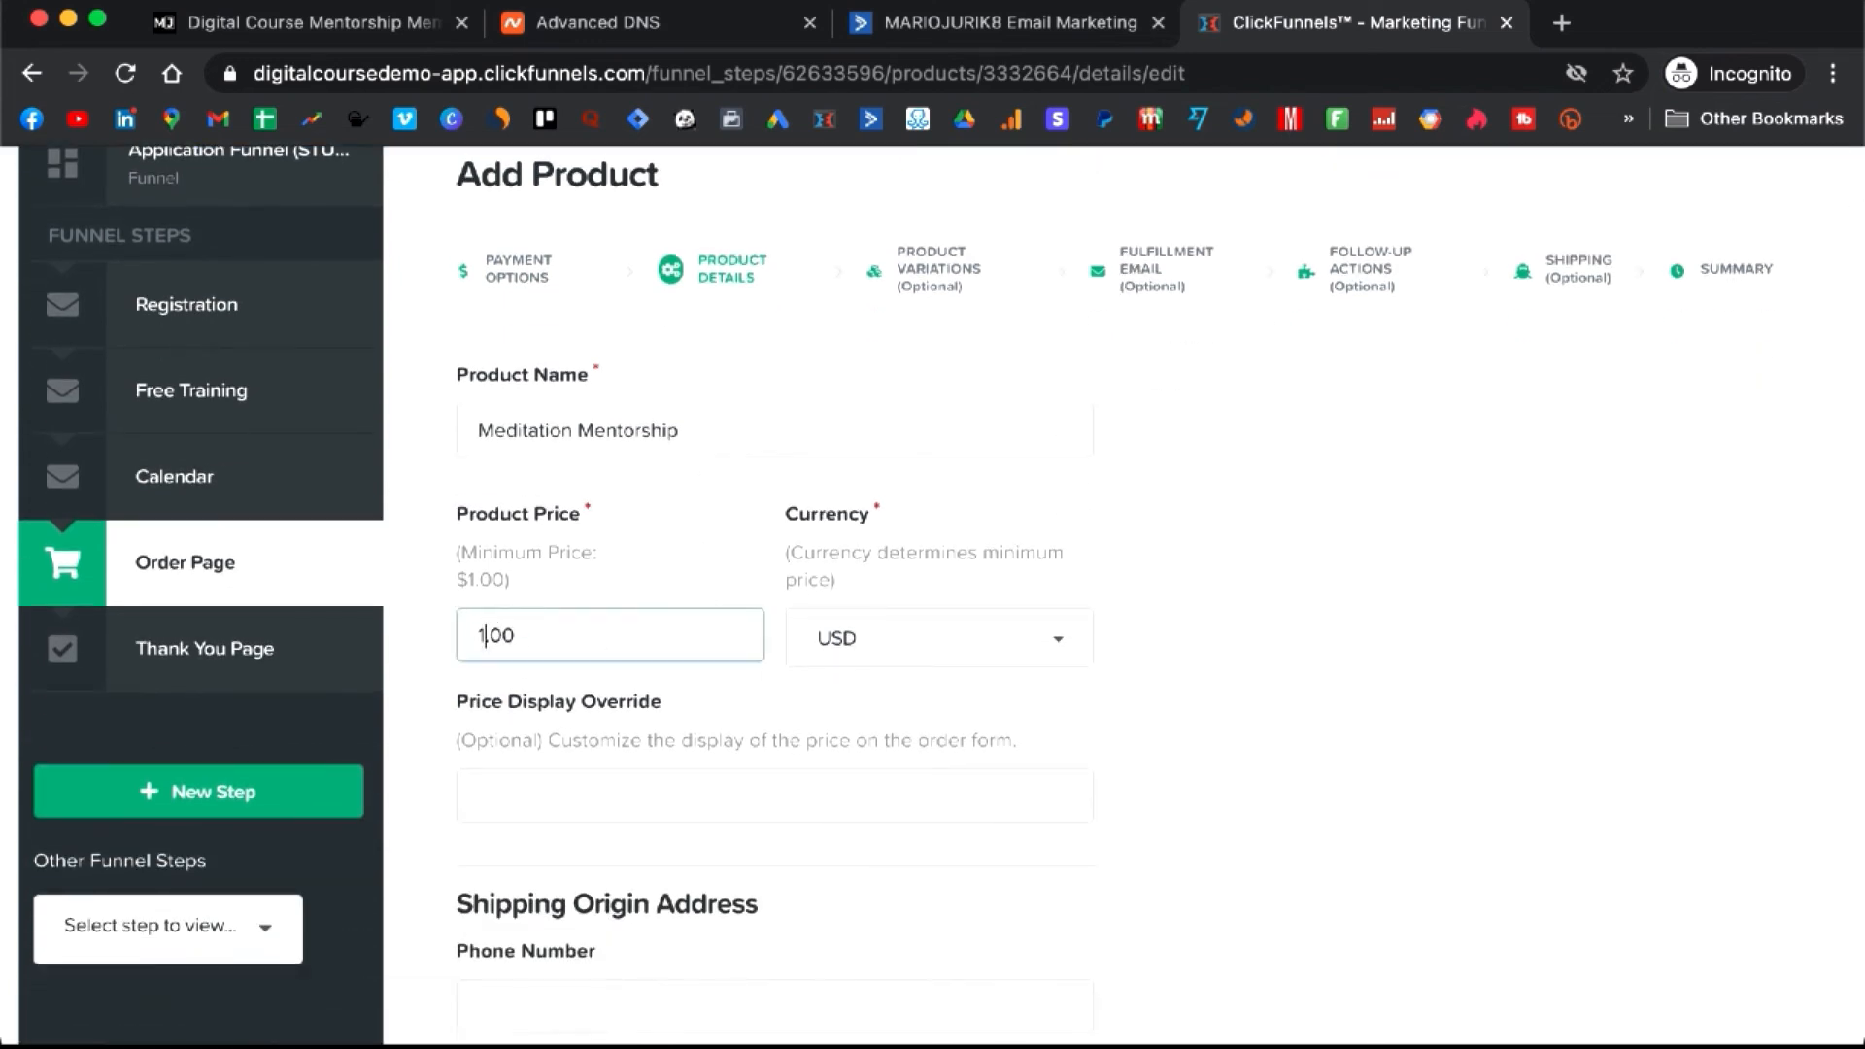
pyautogui.press('BackSpace')
pyautogui.write('497')
pyautogui.scroll(-1, 1127, 666)
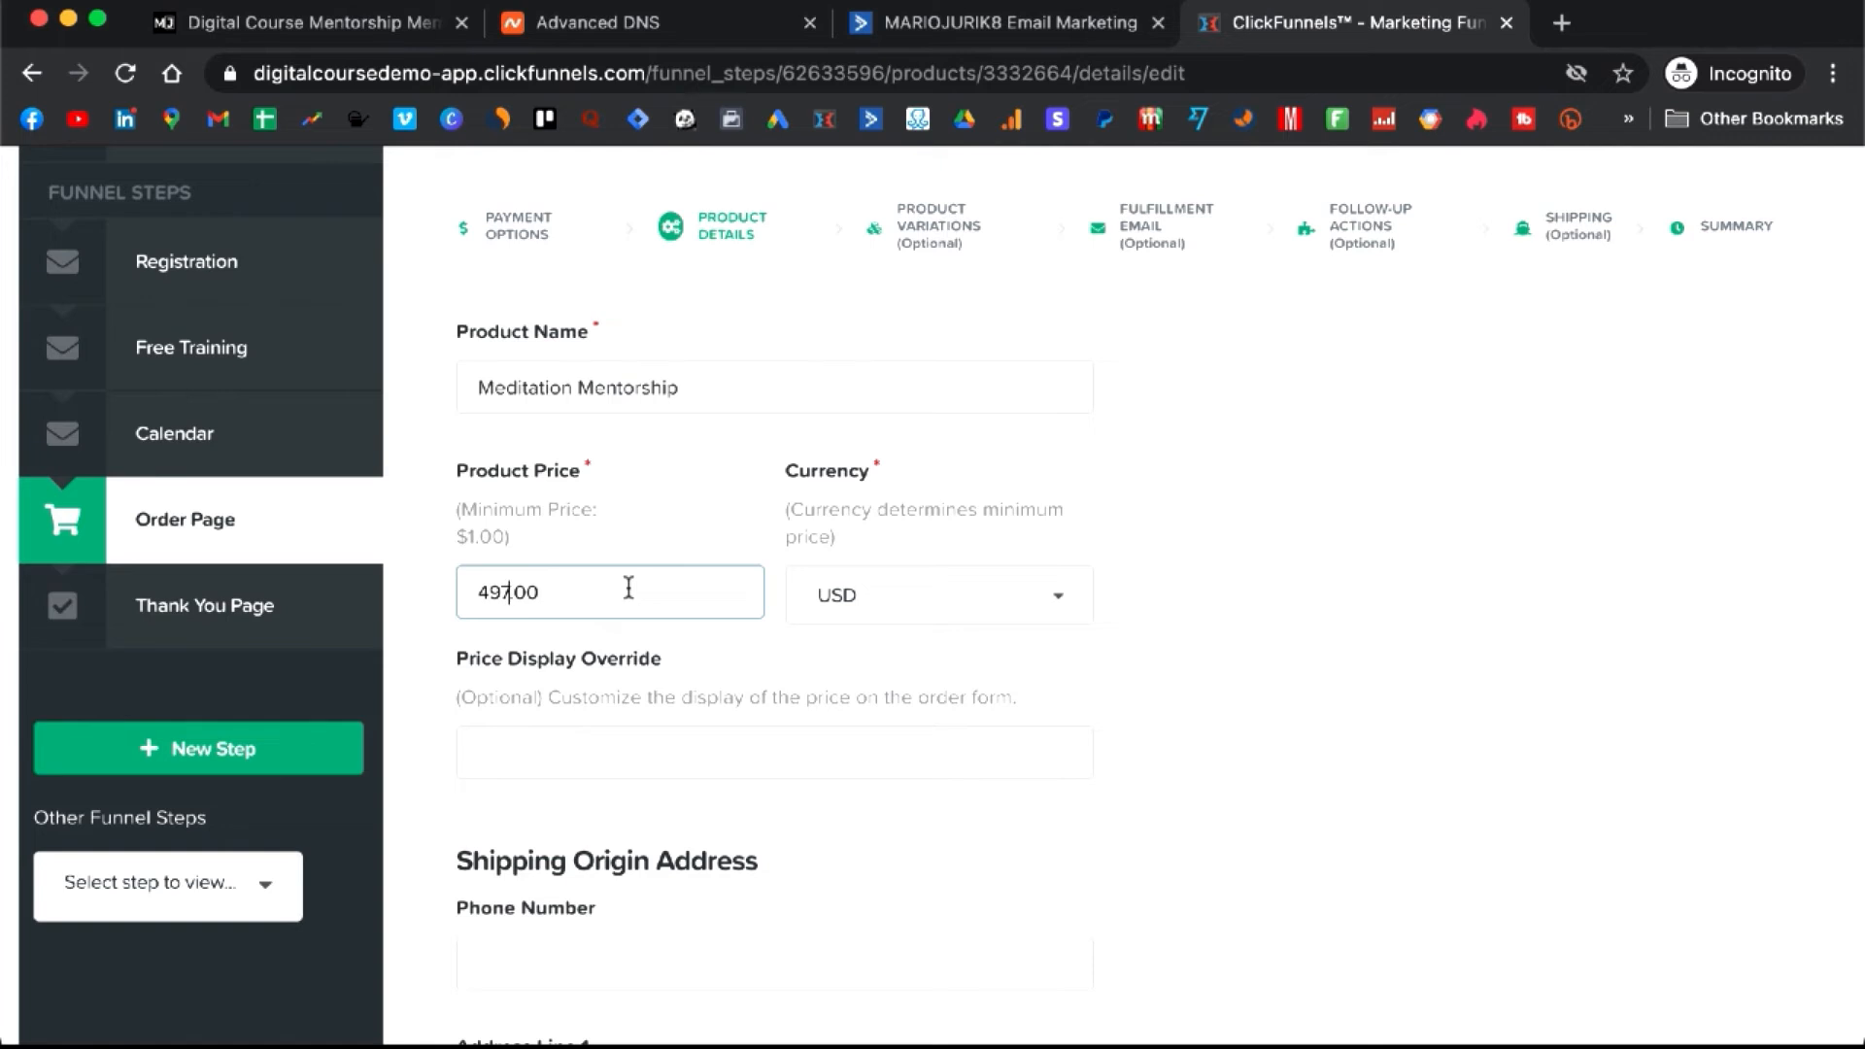
pyautogui.scroll(-1, 869, 604)
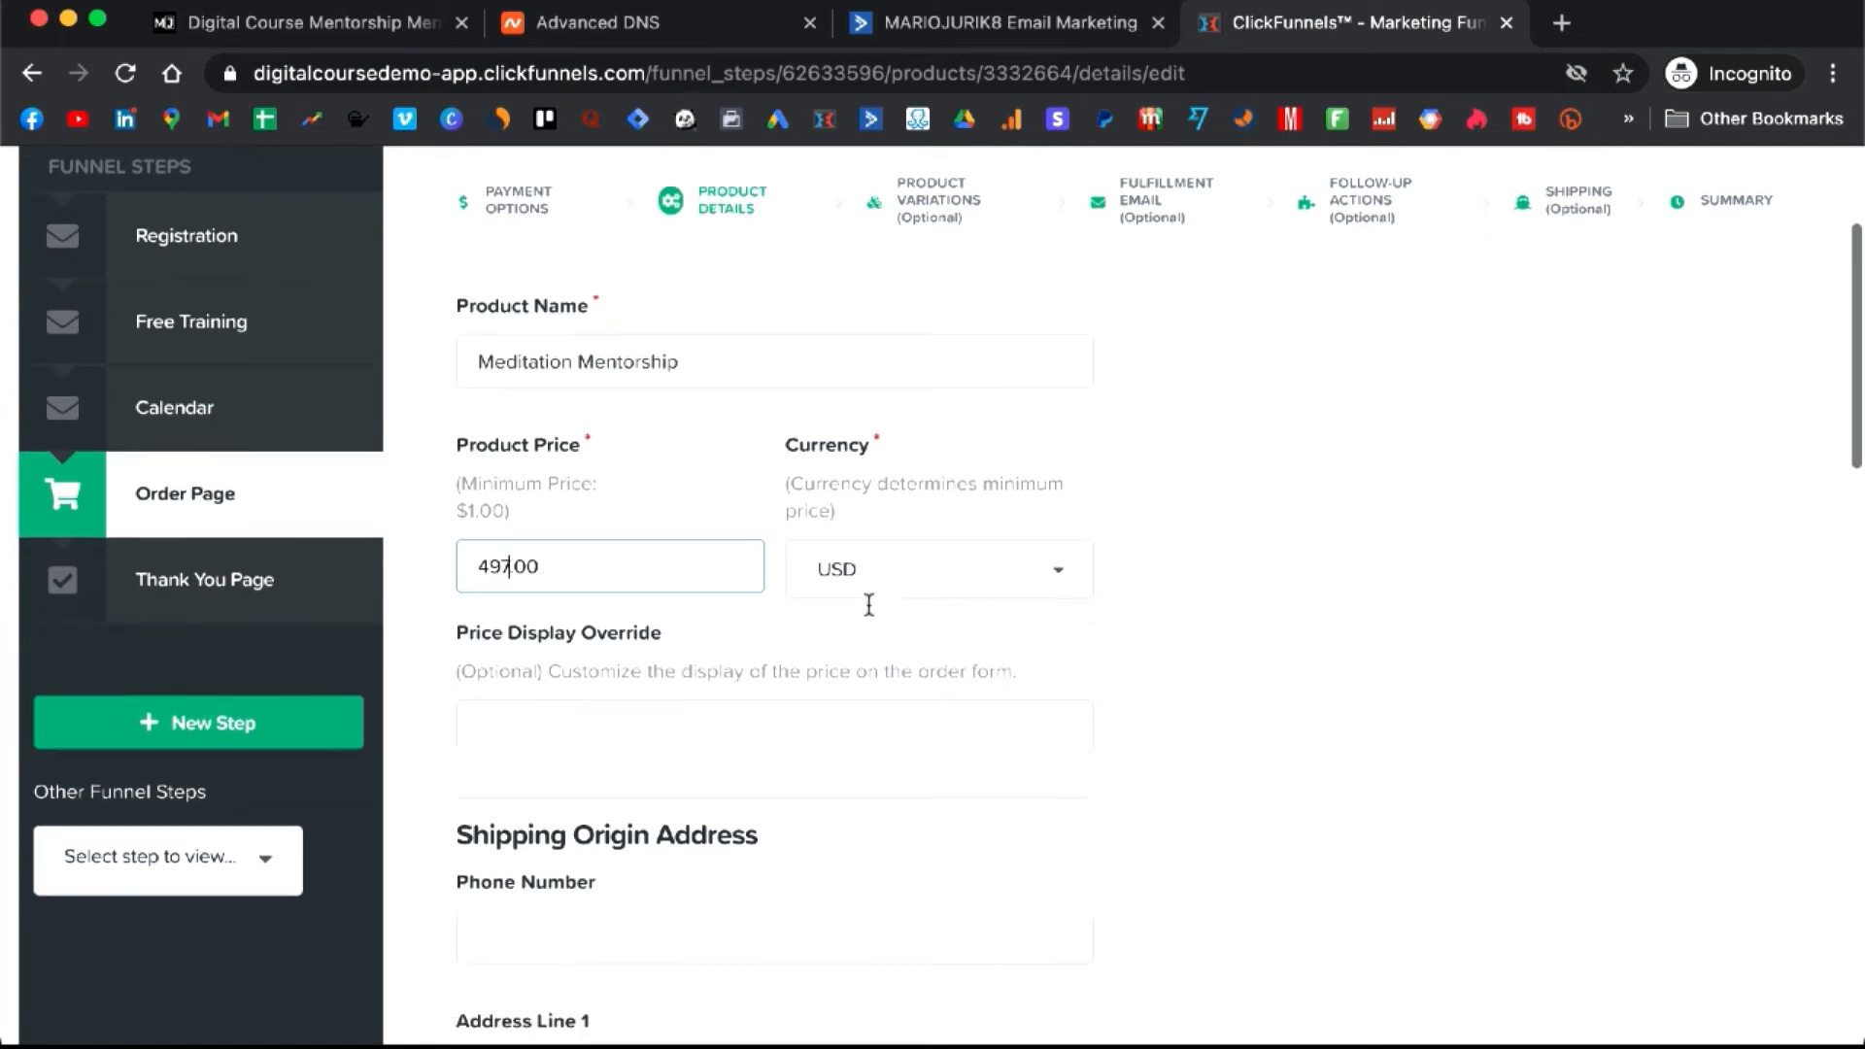
pyautogui.scroll(-10, 868, 604)
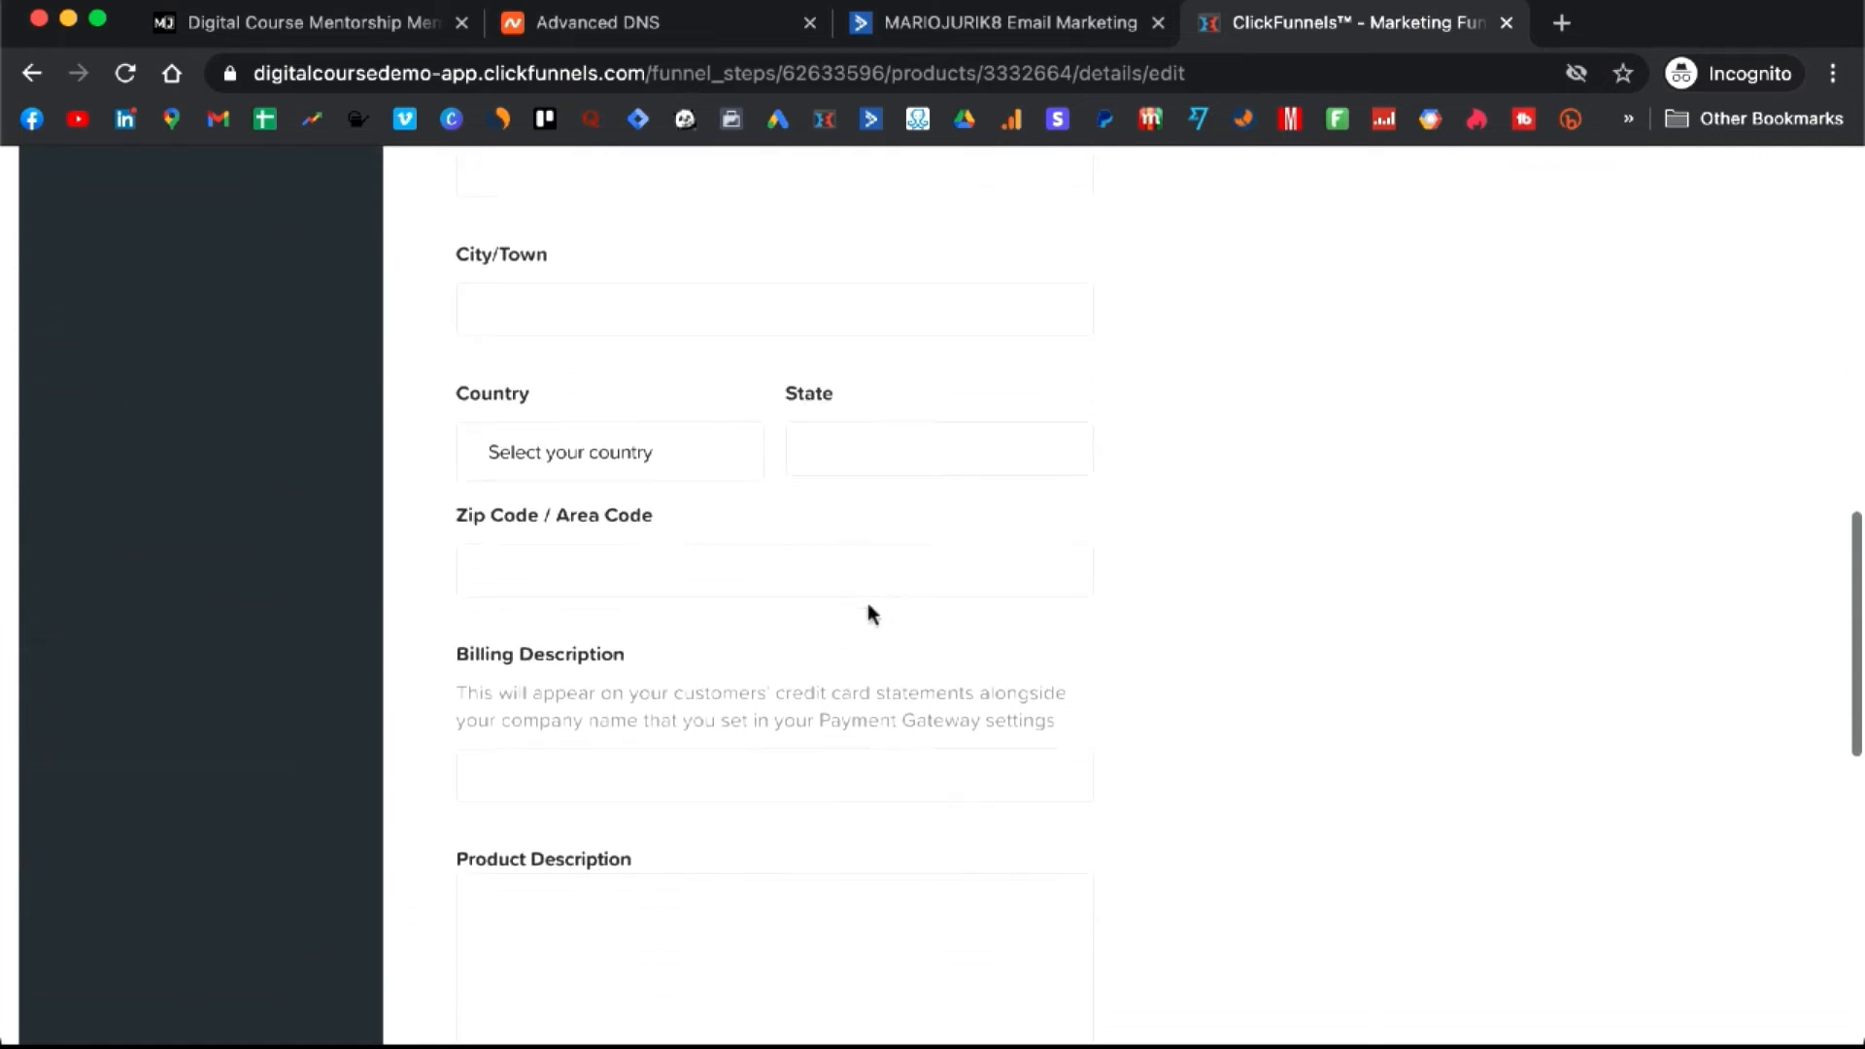
pyautogui.scroll(-6, 868, 605)
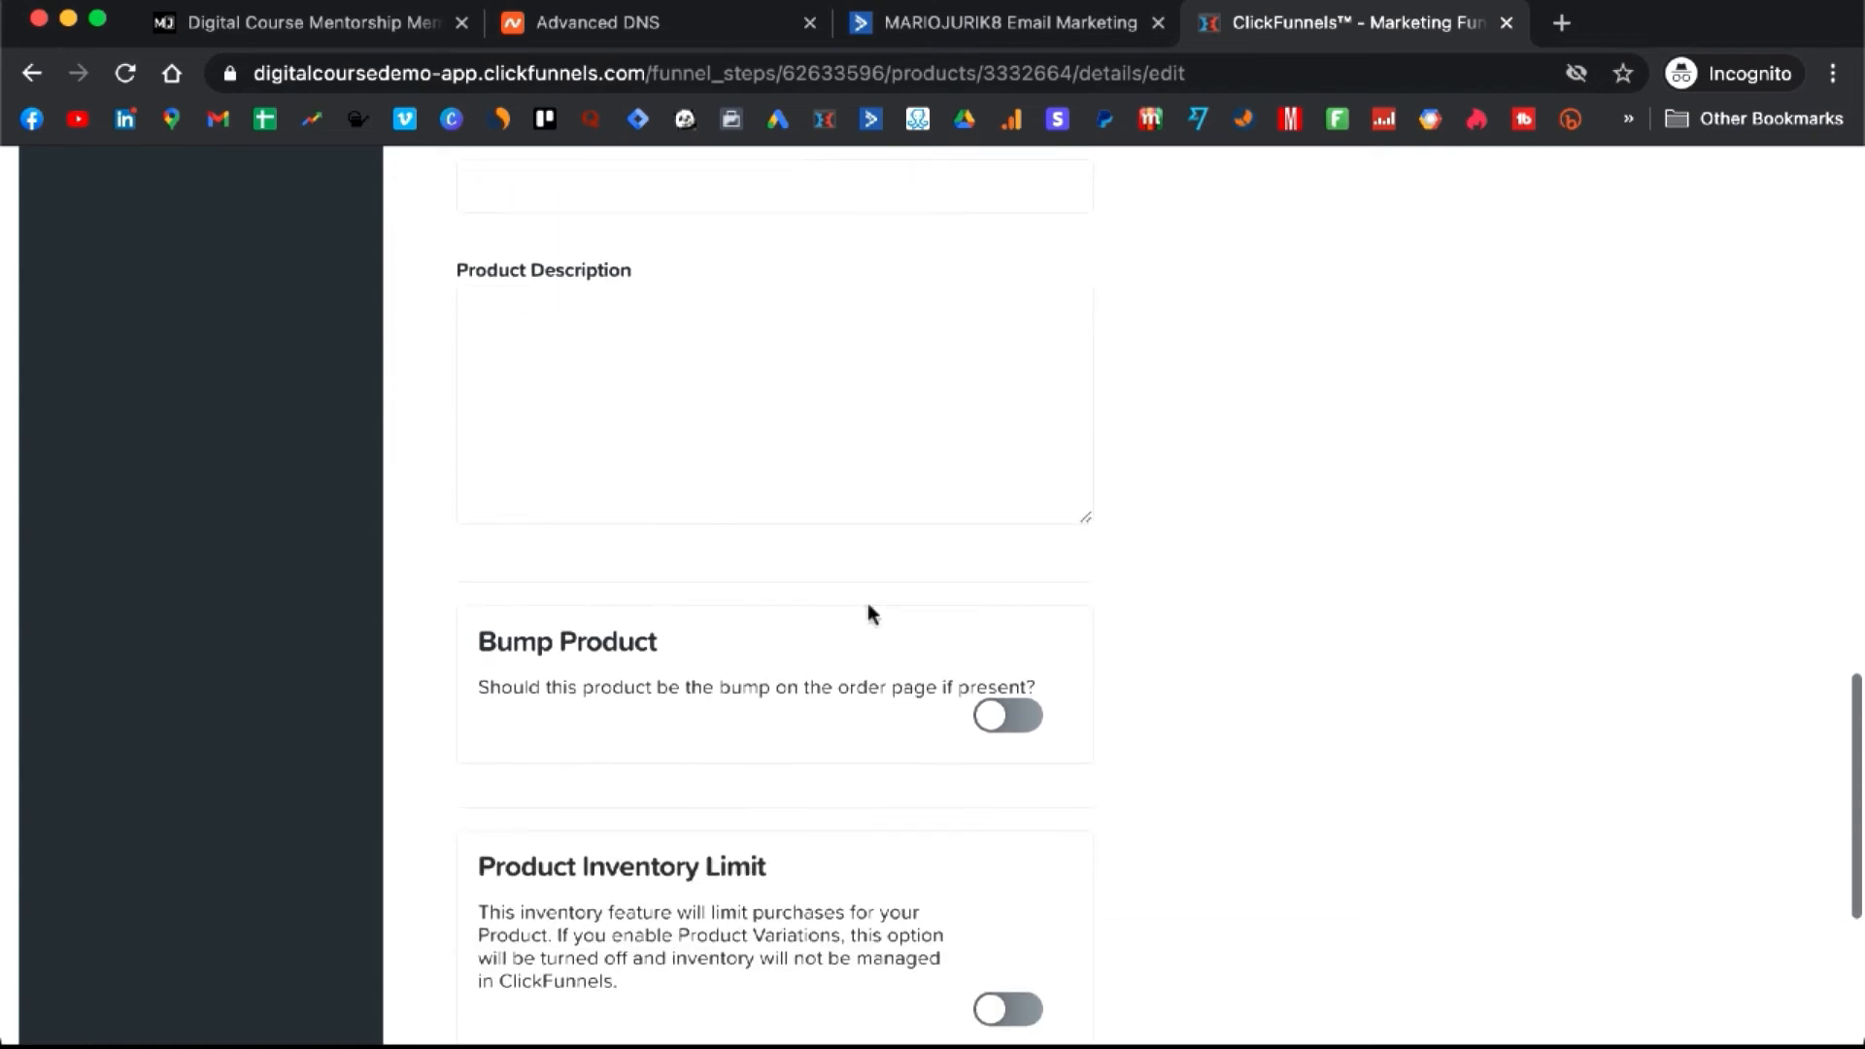
pyautogui.scroll(-5, 868, 614)
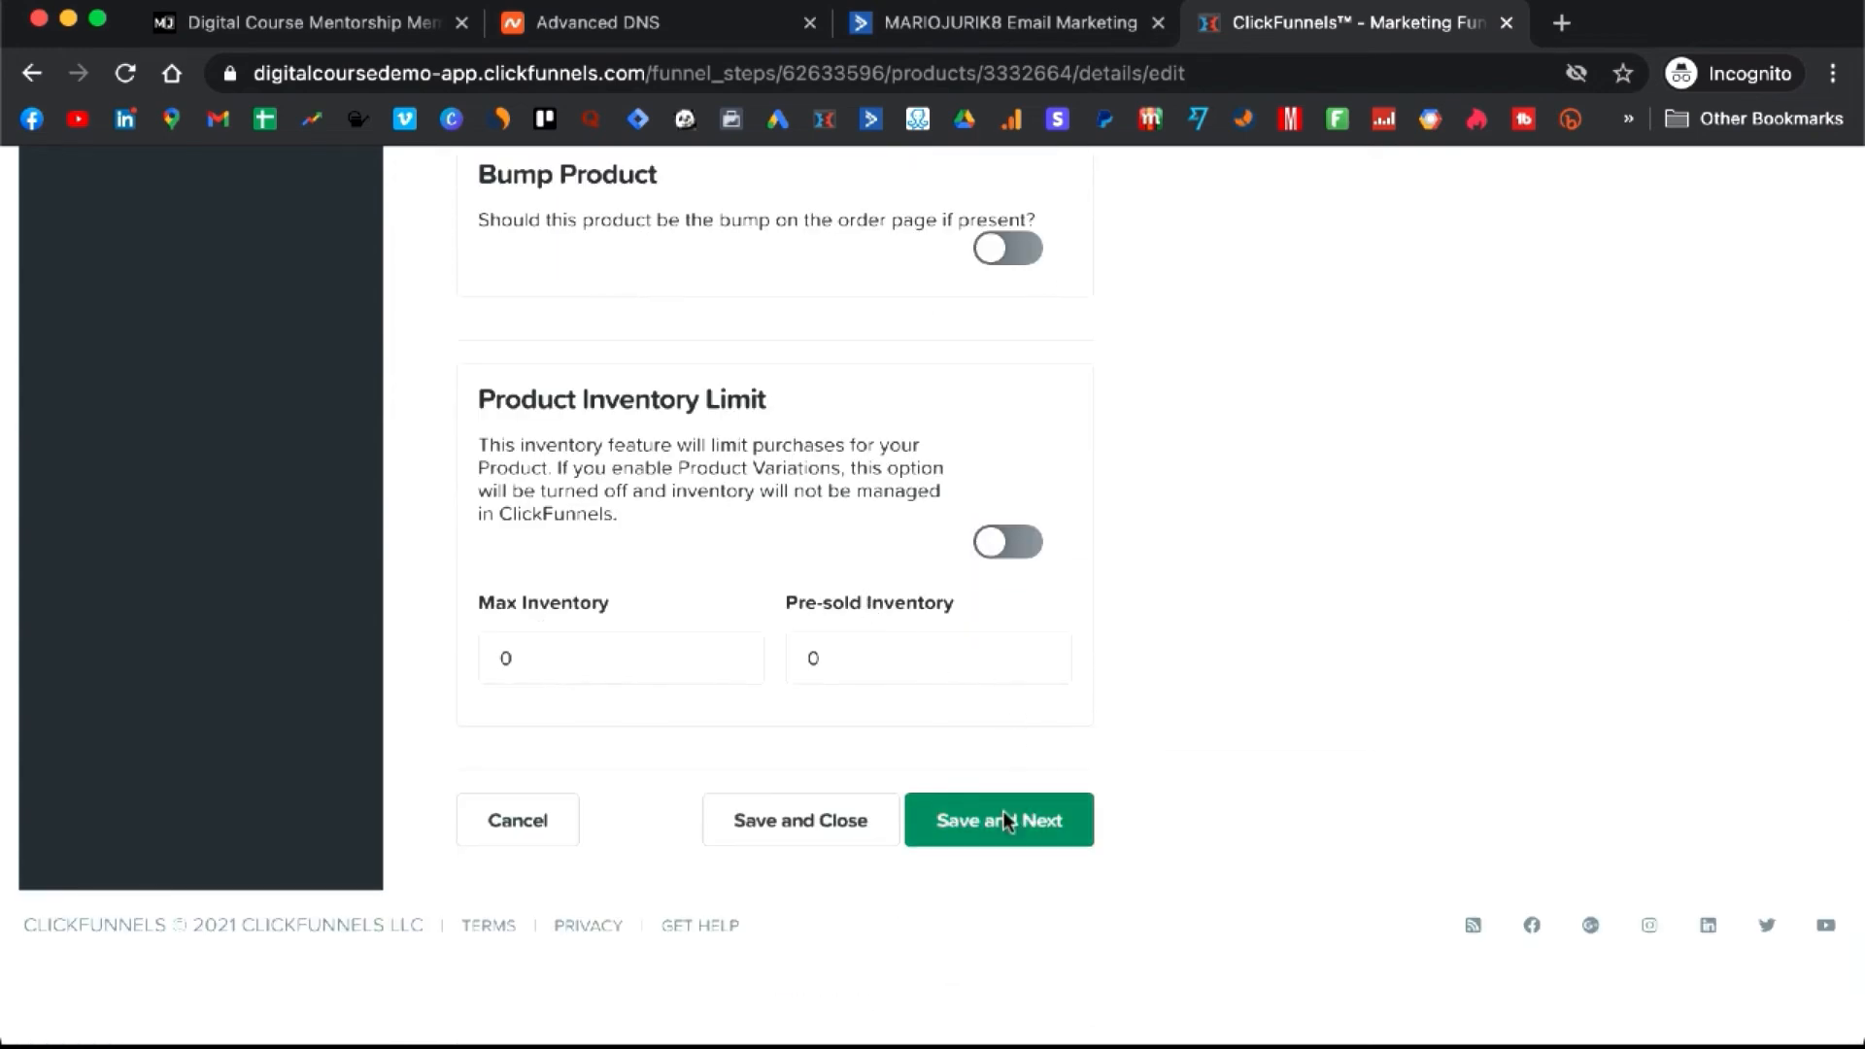
pyautogui.click(1007, 822)
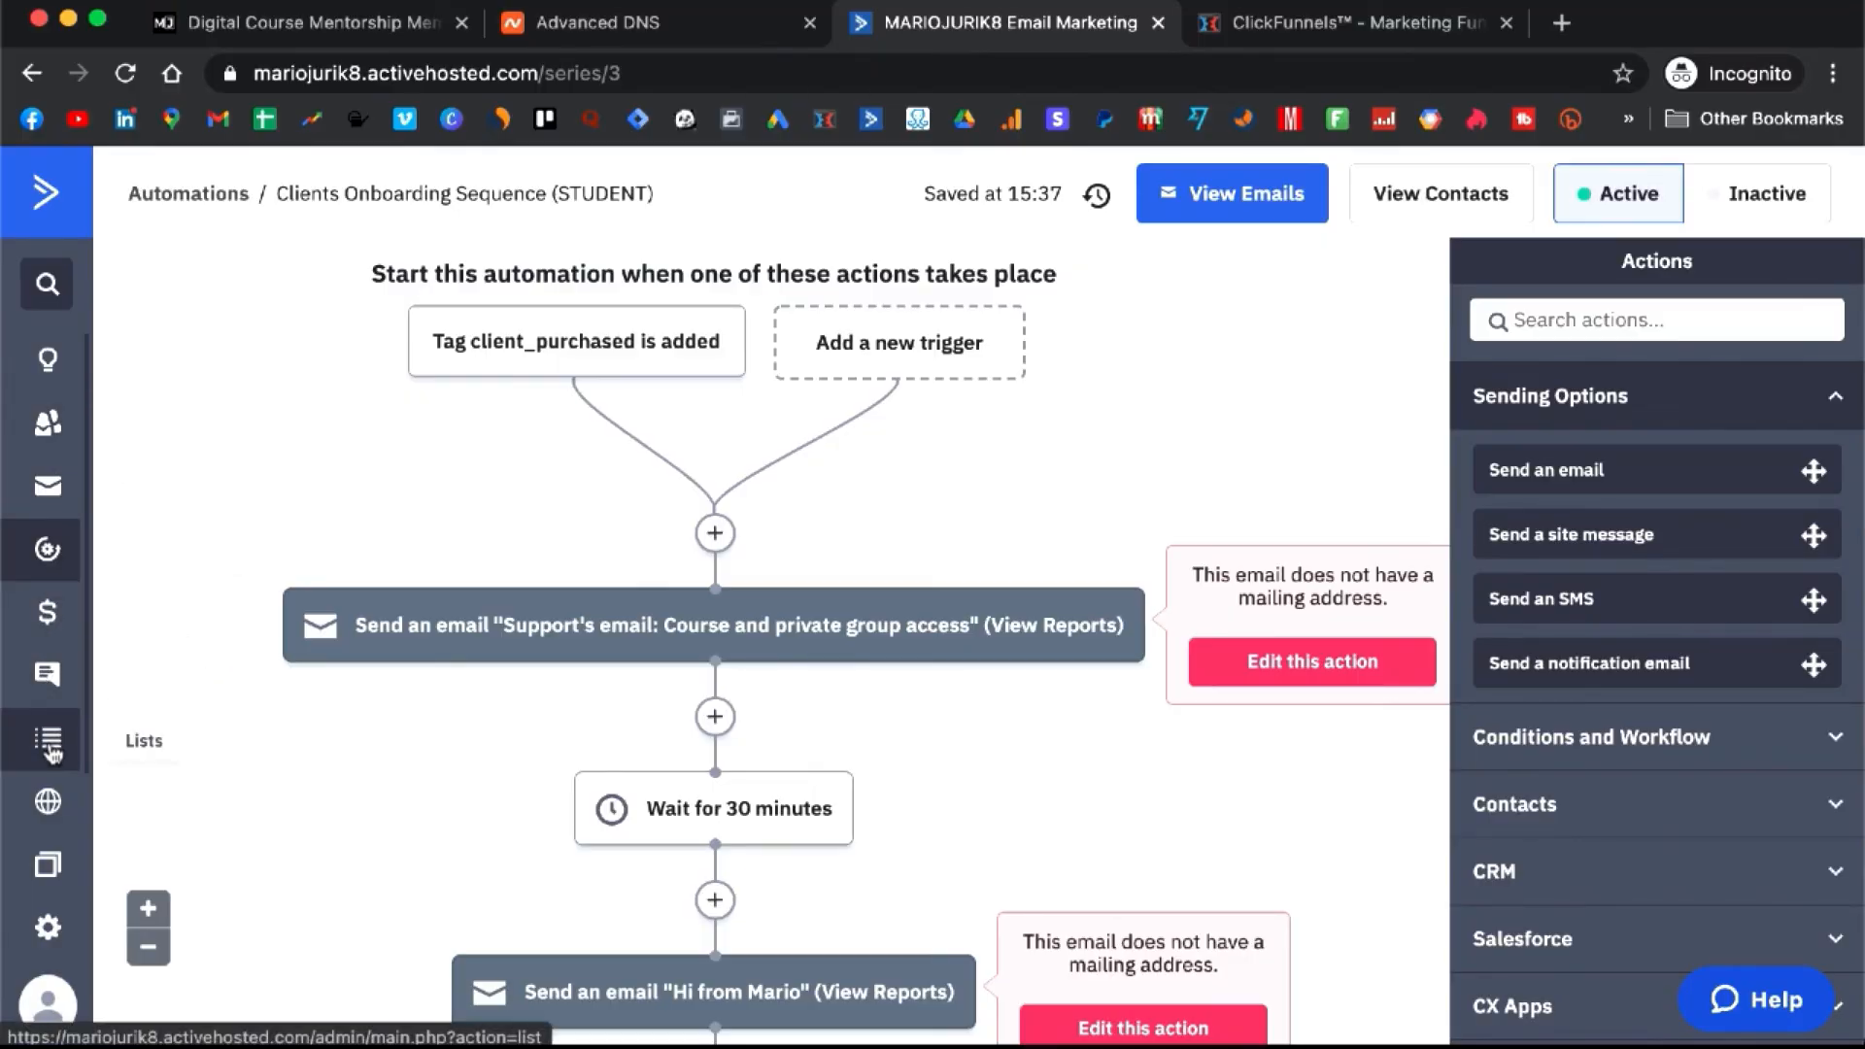
# - Visit Campaigns, then show the Contacts list with its single contact
pyautogui.click(47, 489)
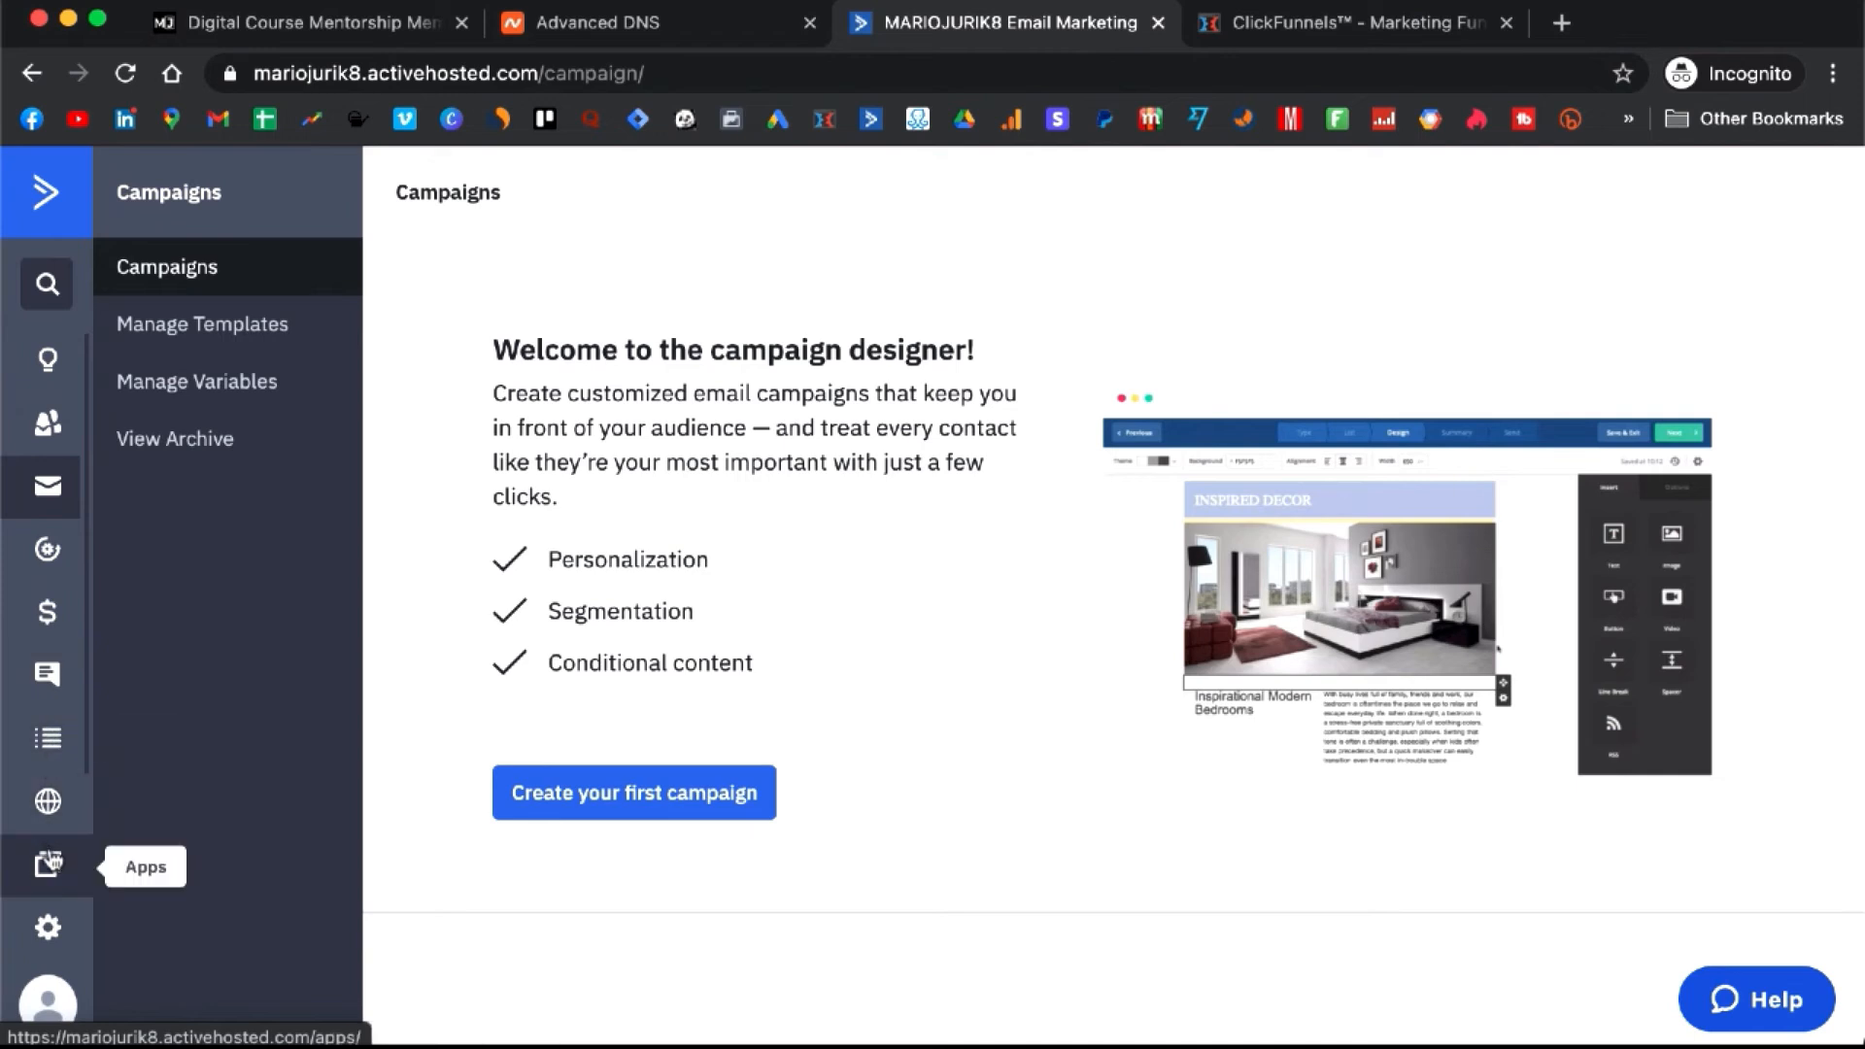
pyautogui.click(43, 424)
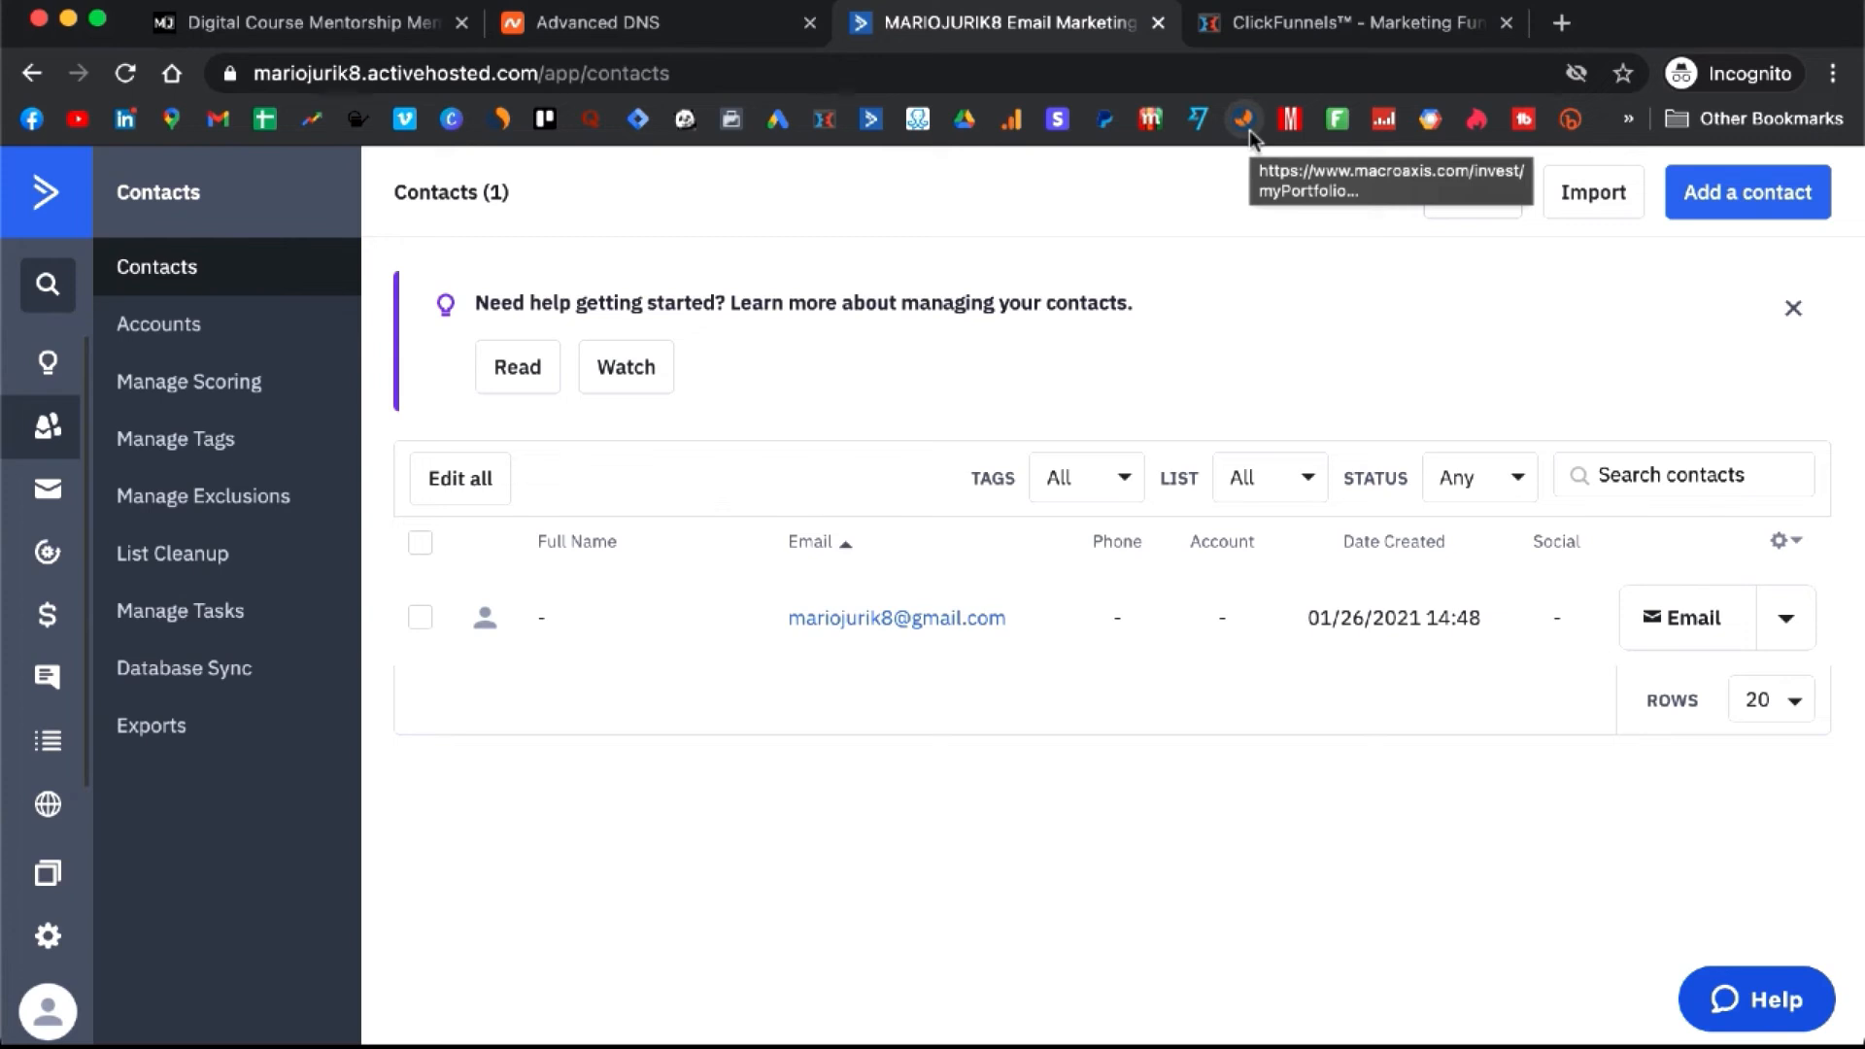
# - Create a new campaign named 'My ifirst campaign'
pyautogui.click(55, 499)
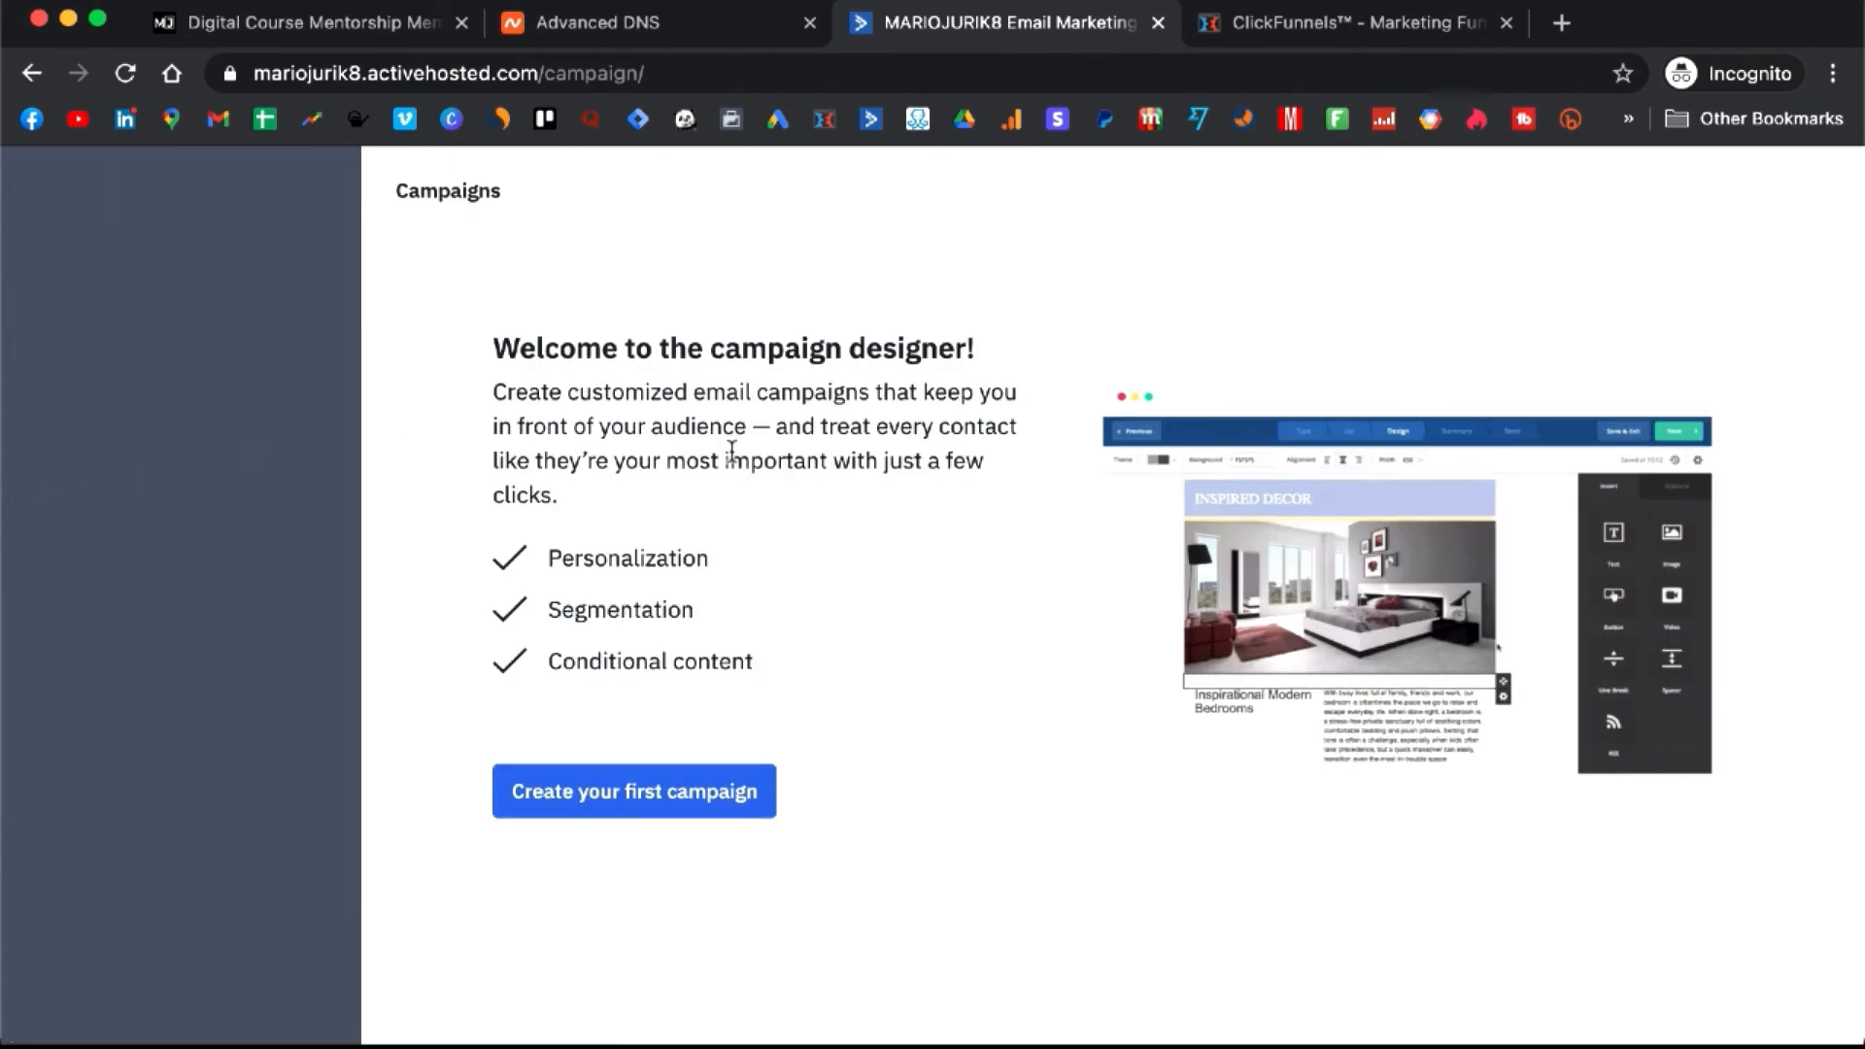
pyautogui.click(627, 792)
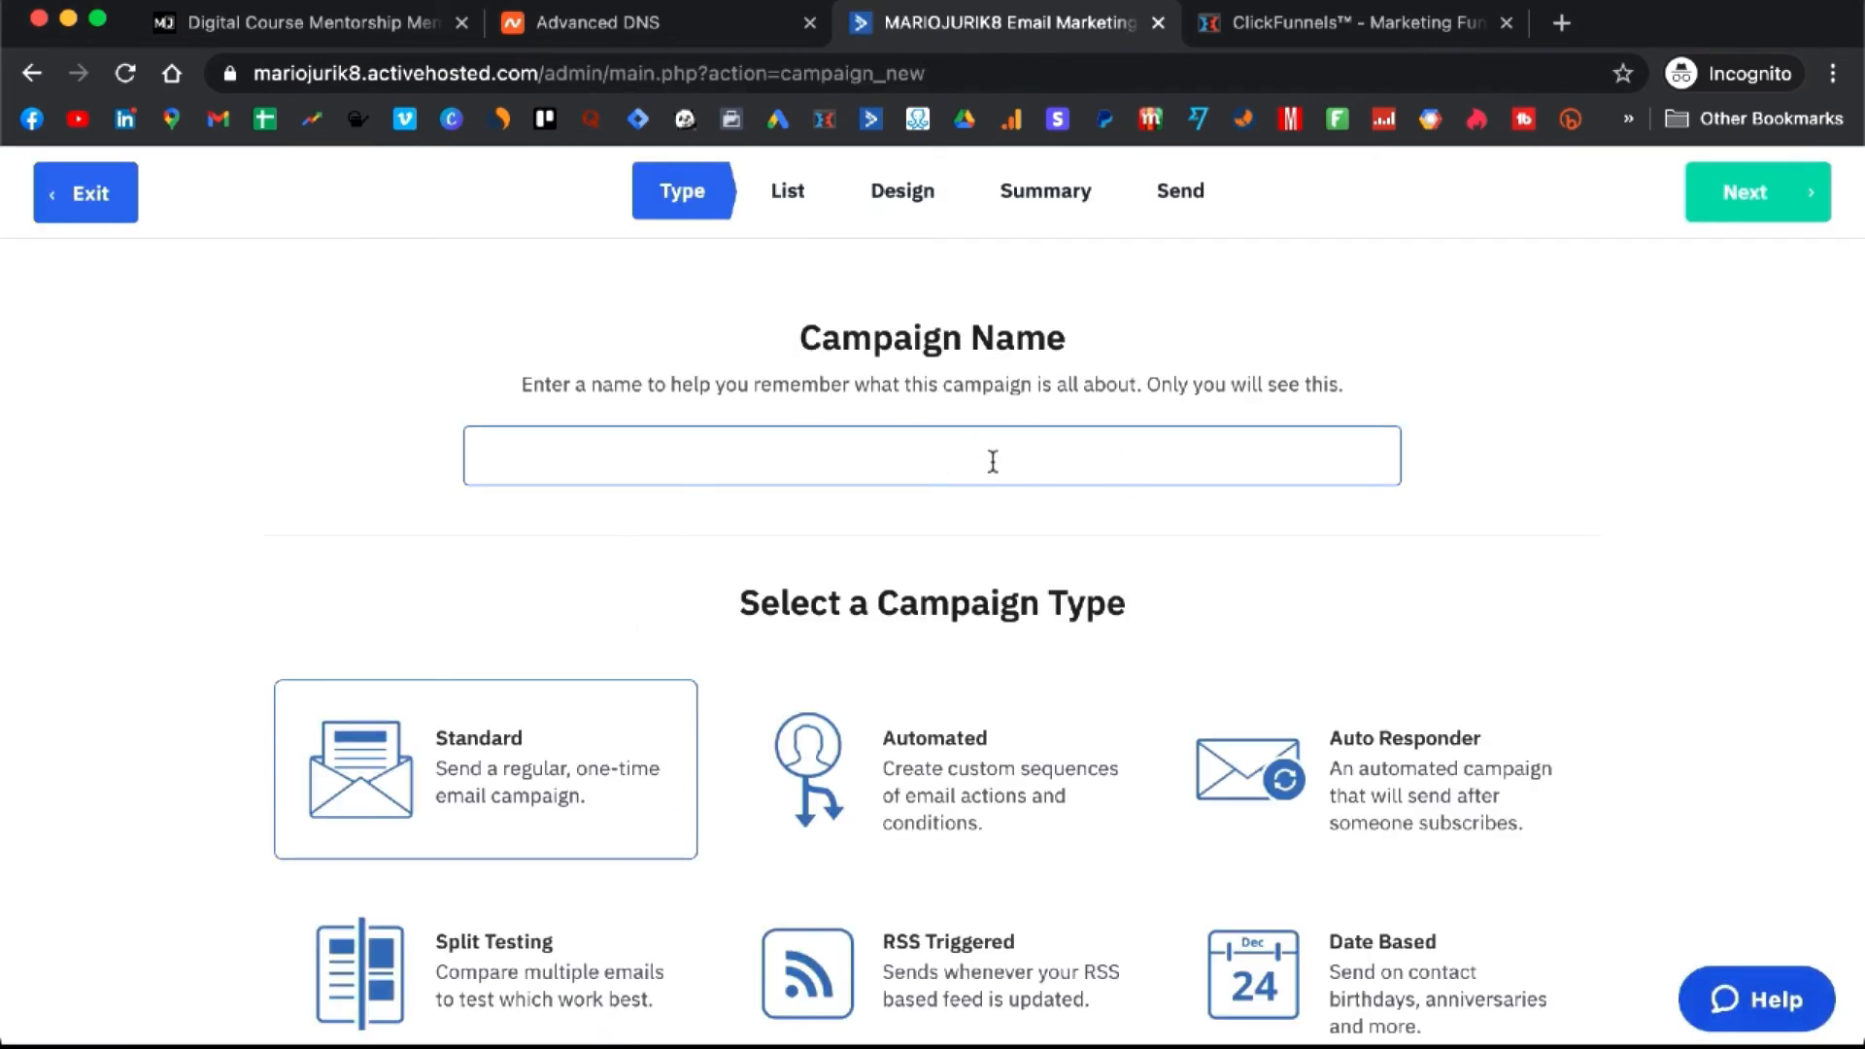
pyautogui.write('My i')
pyautogui.write('first campaign')
pyautogui.click(1760, 191)
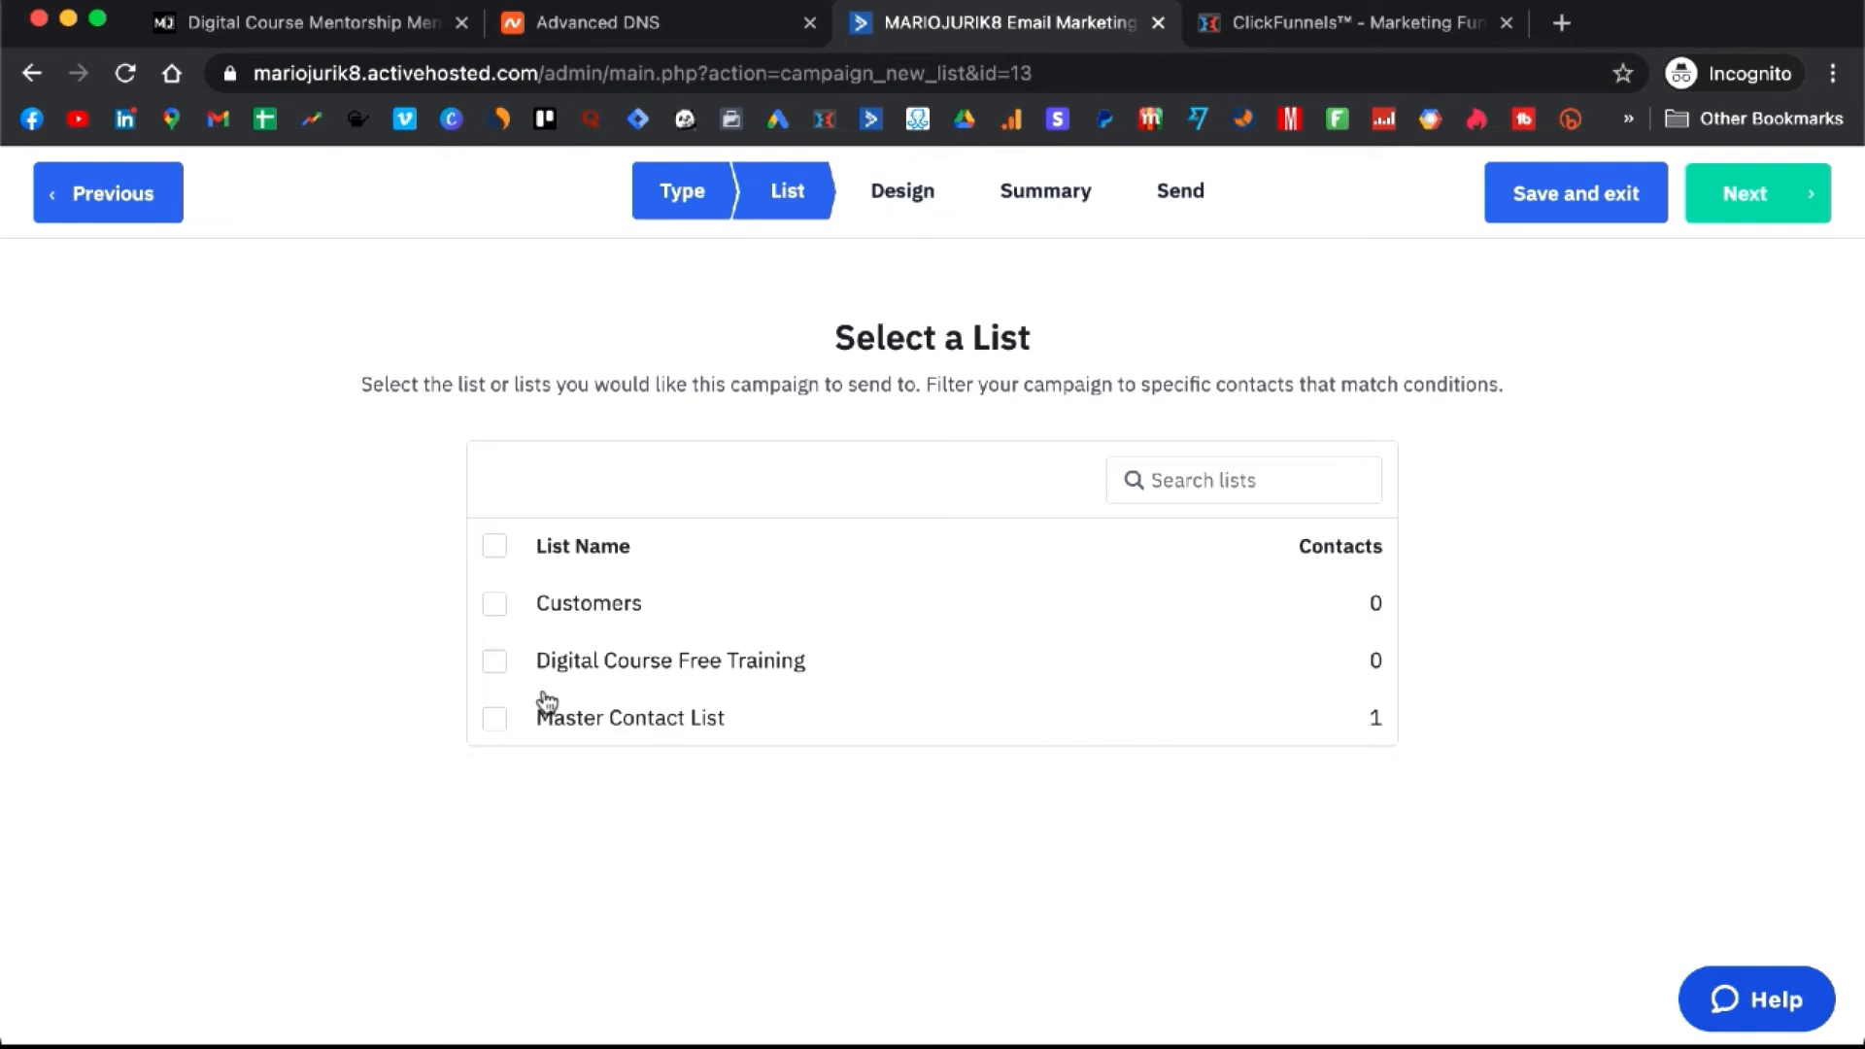
# - Choose the Master Contact List as recipients instead of the empty Digital Course Free Training list
pyautogui.click(495, 665)
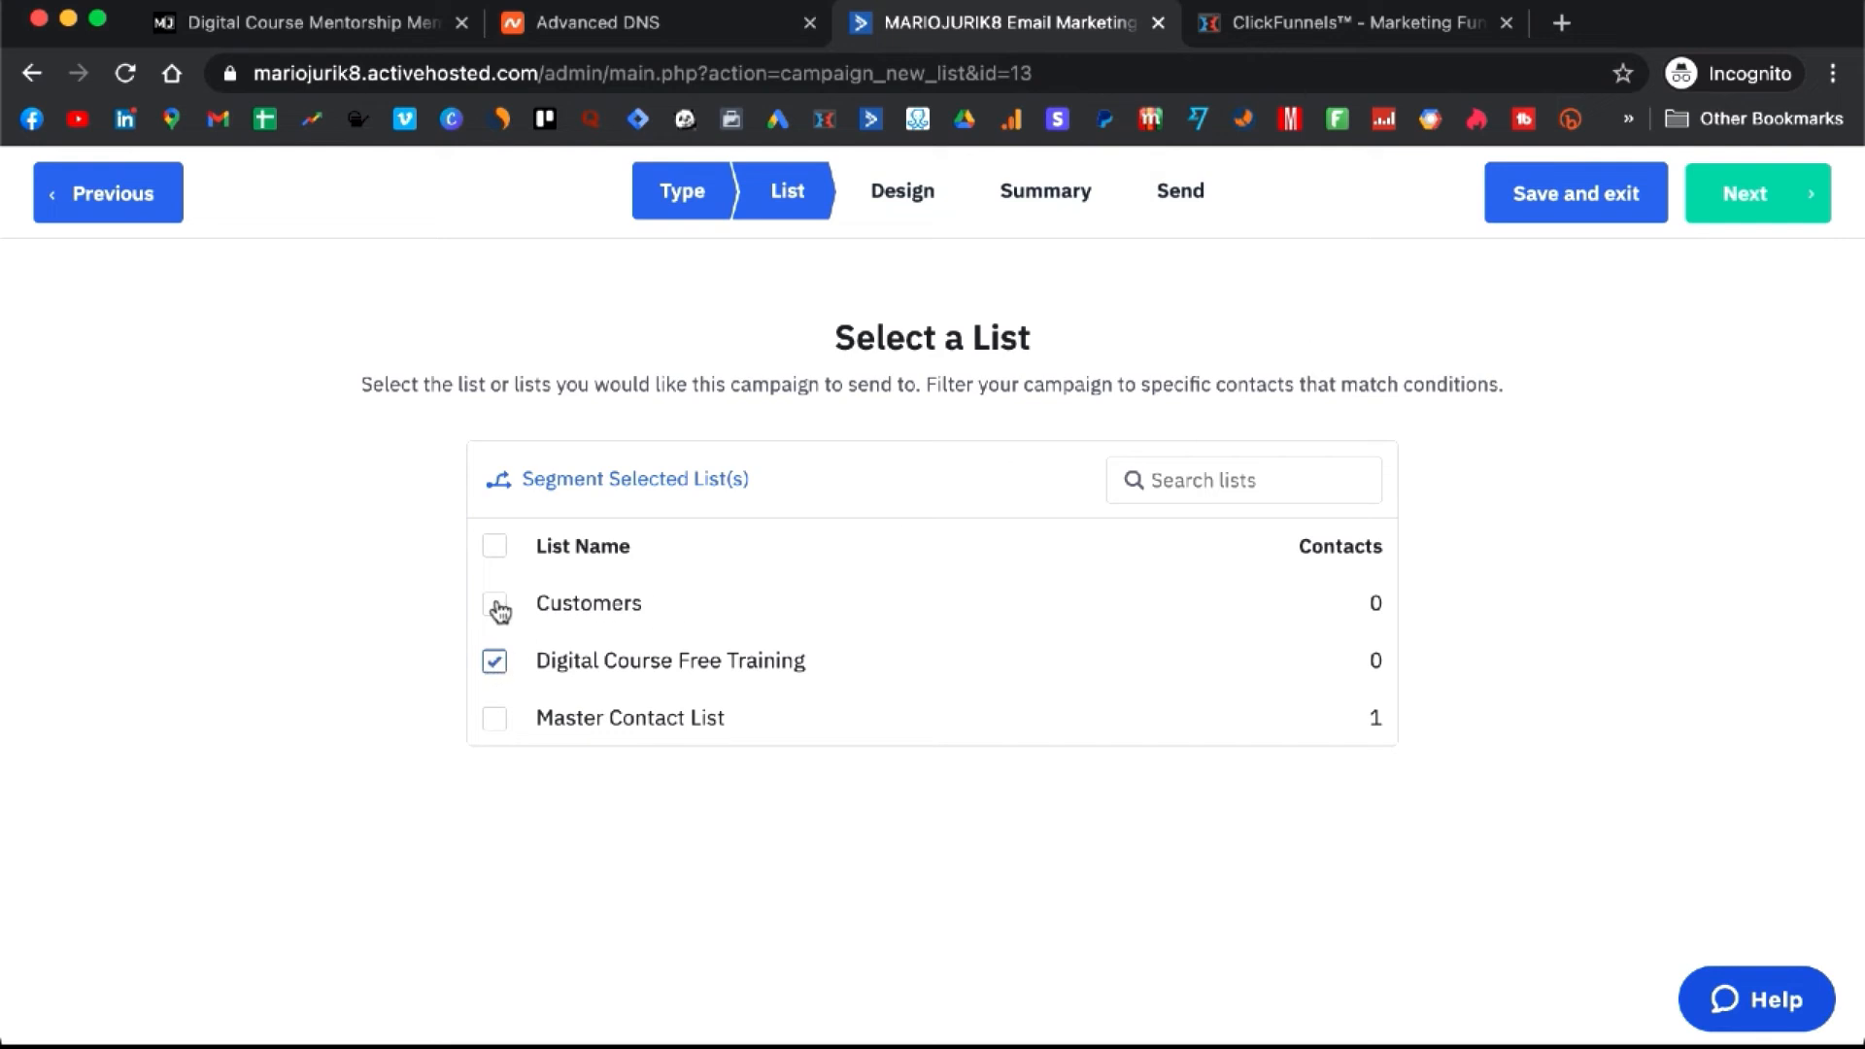
pyautogui.click(497, 660)
pyautogui.click(496, 611)
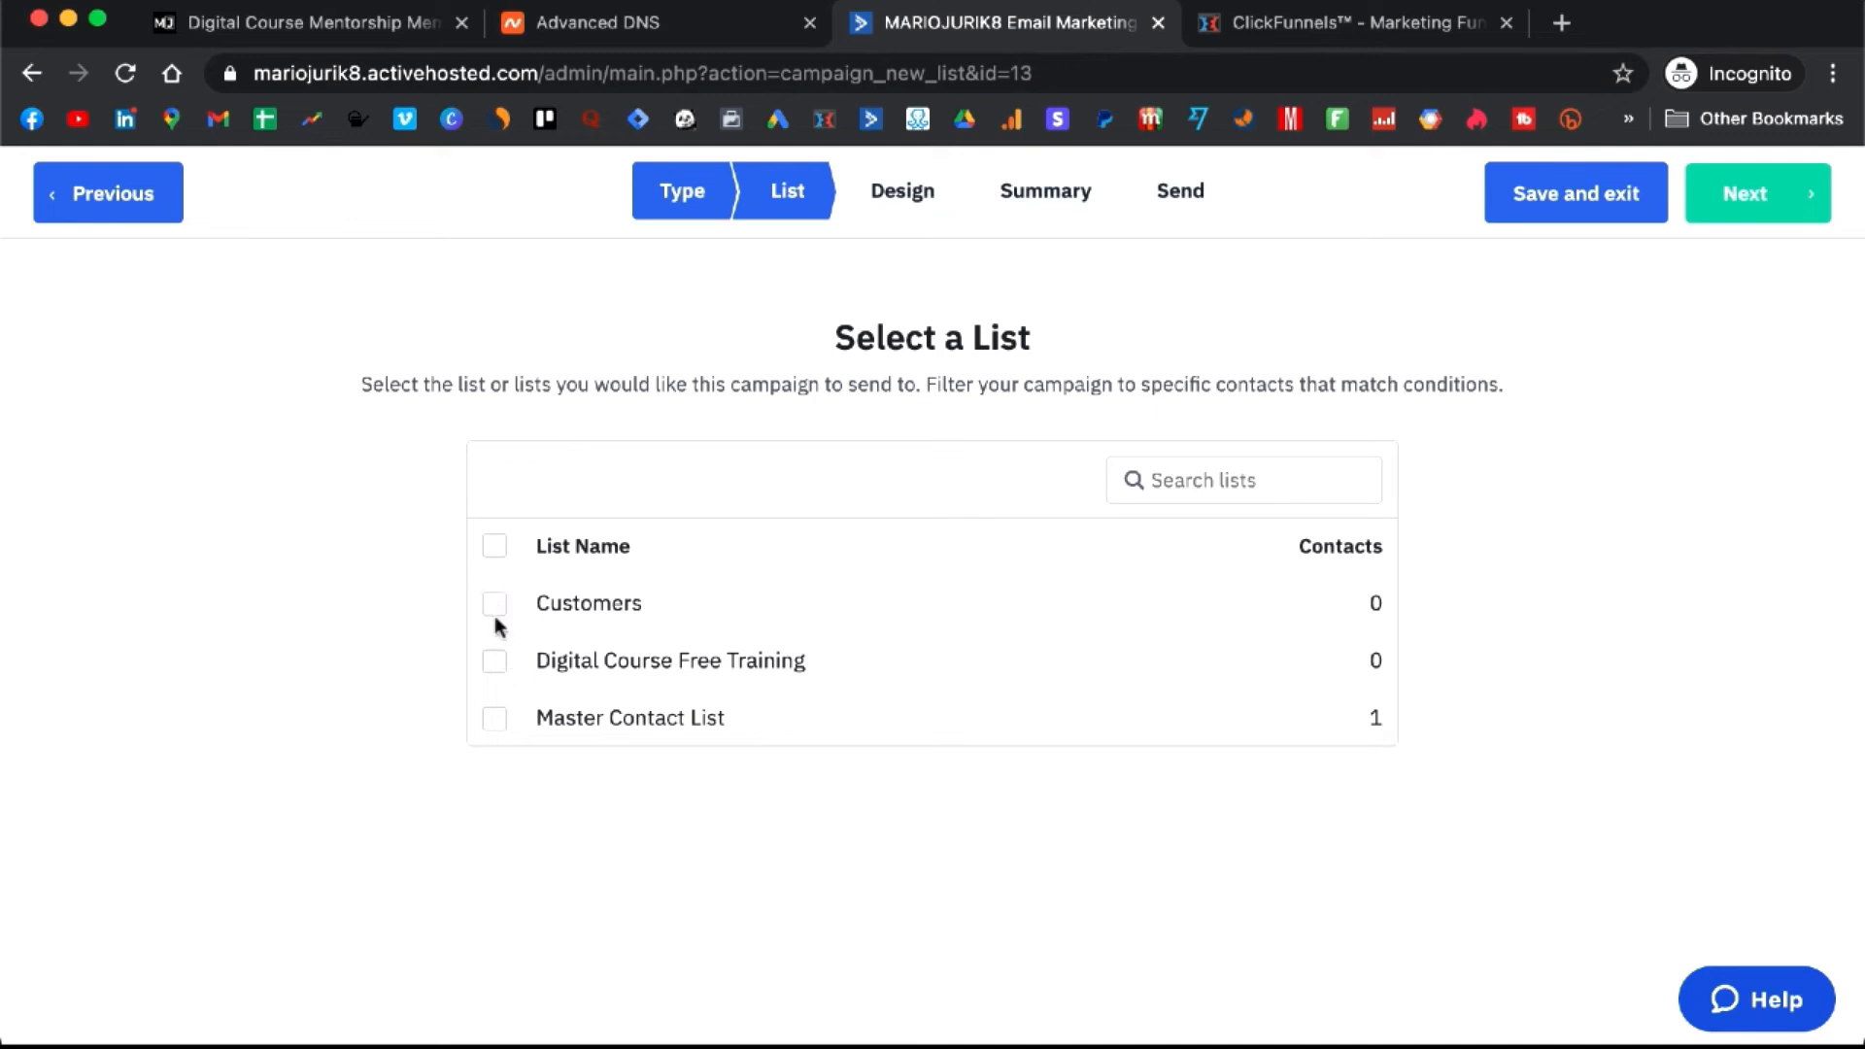
pyautogui.click(498, 661)
pyautogui.click(1758, 191)
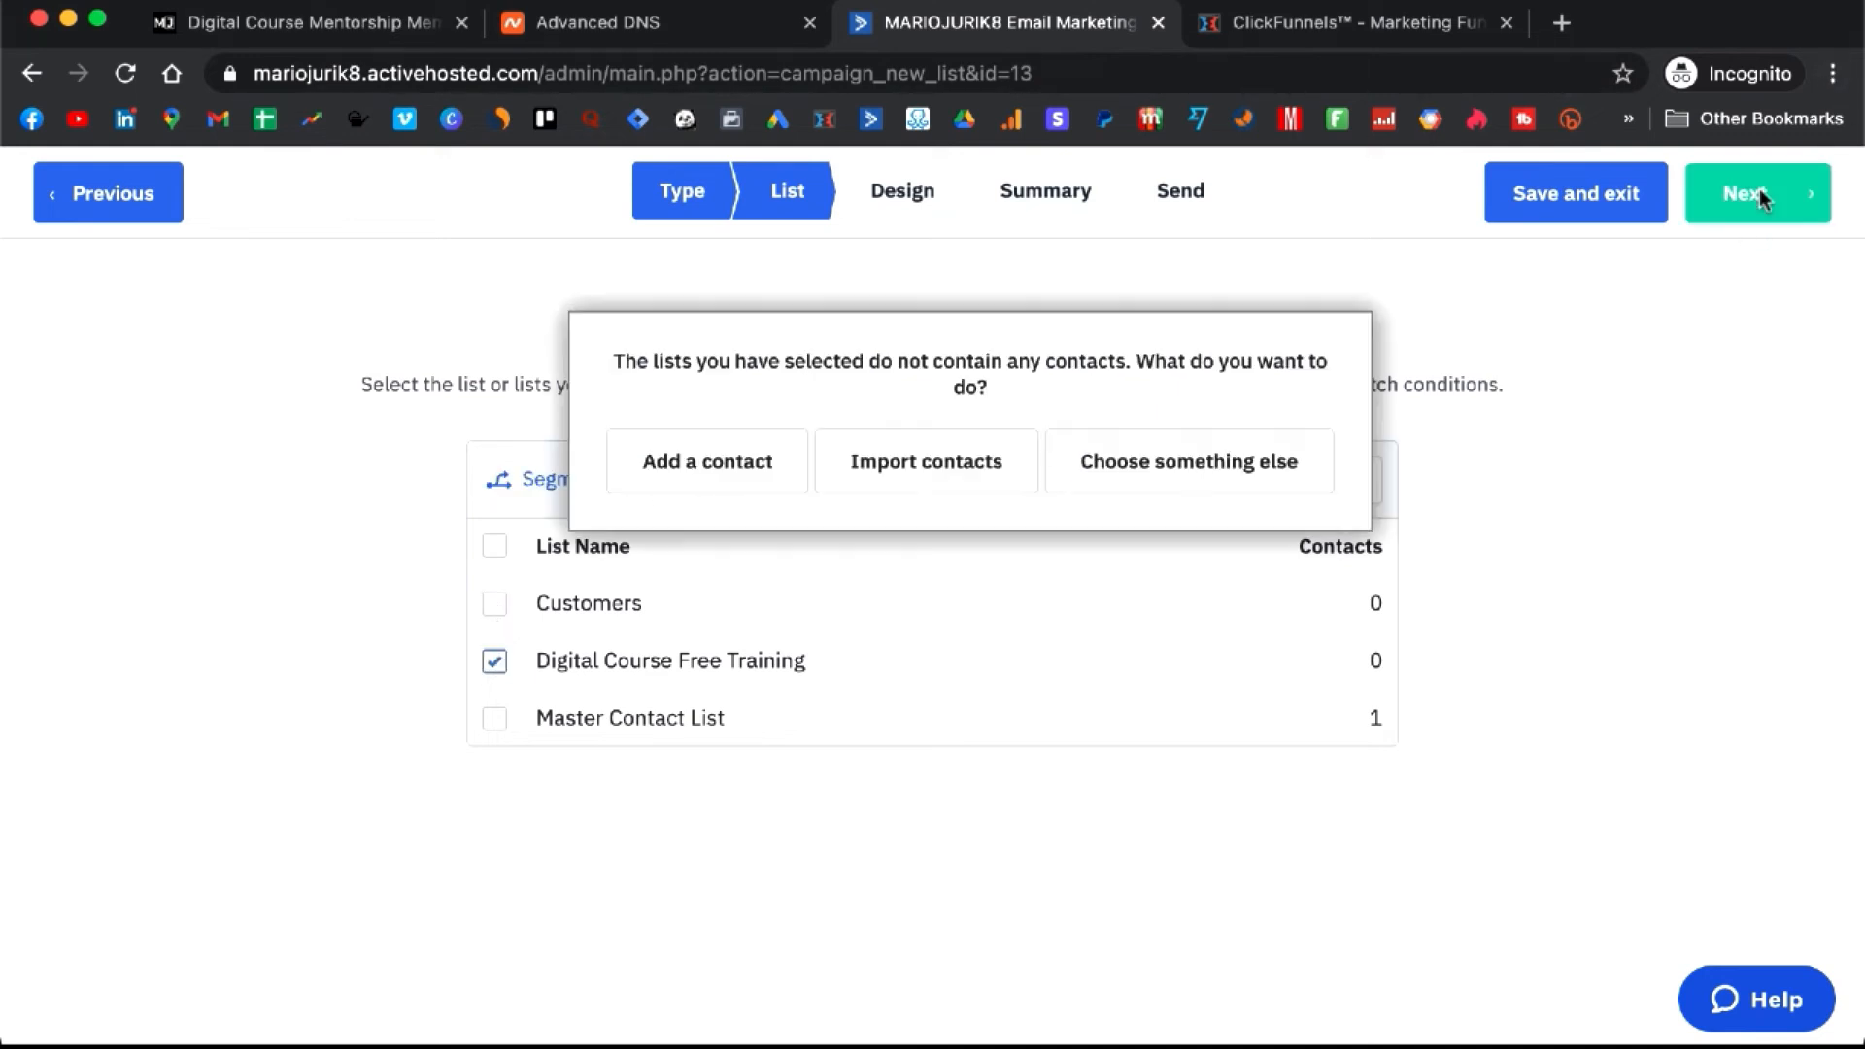
pyautogui.click(1159, 498)
pyautogui.click(496, 663)
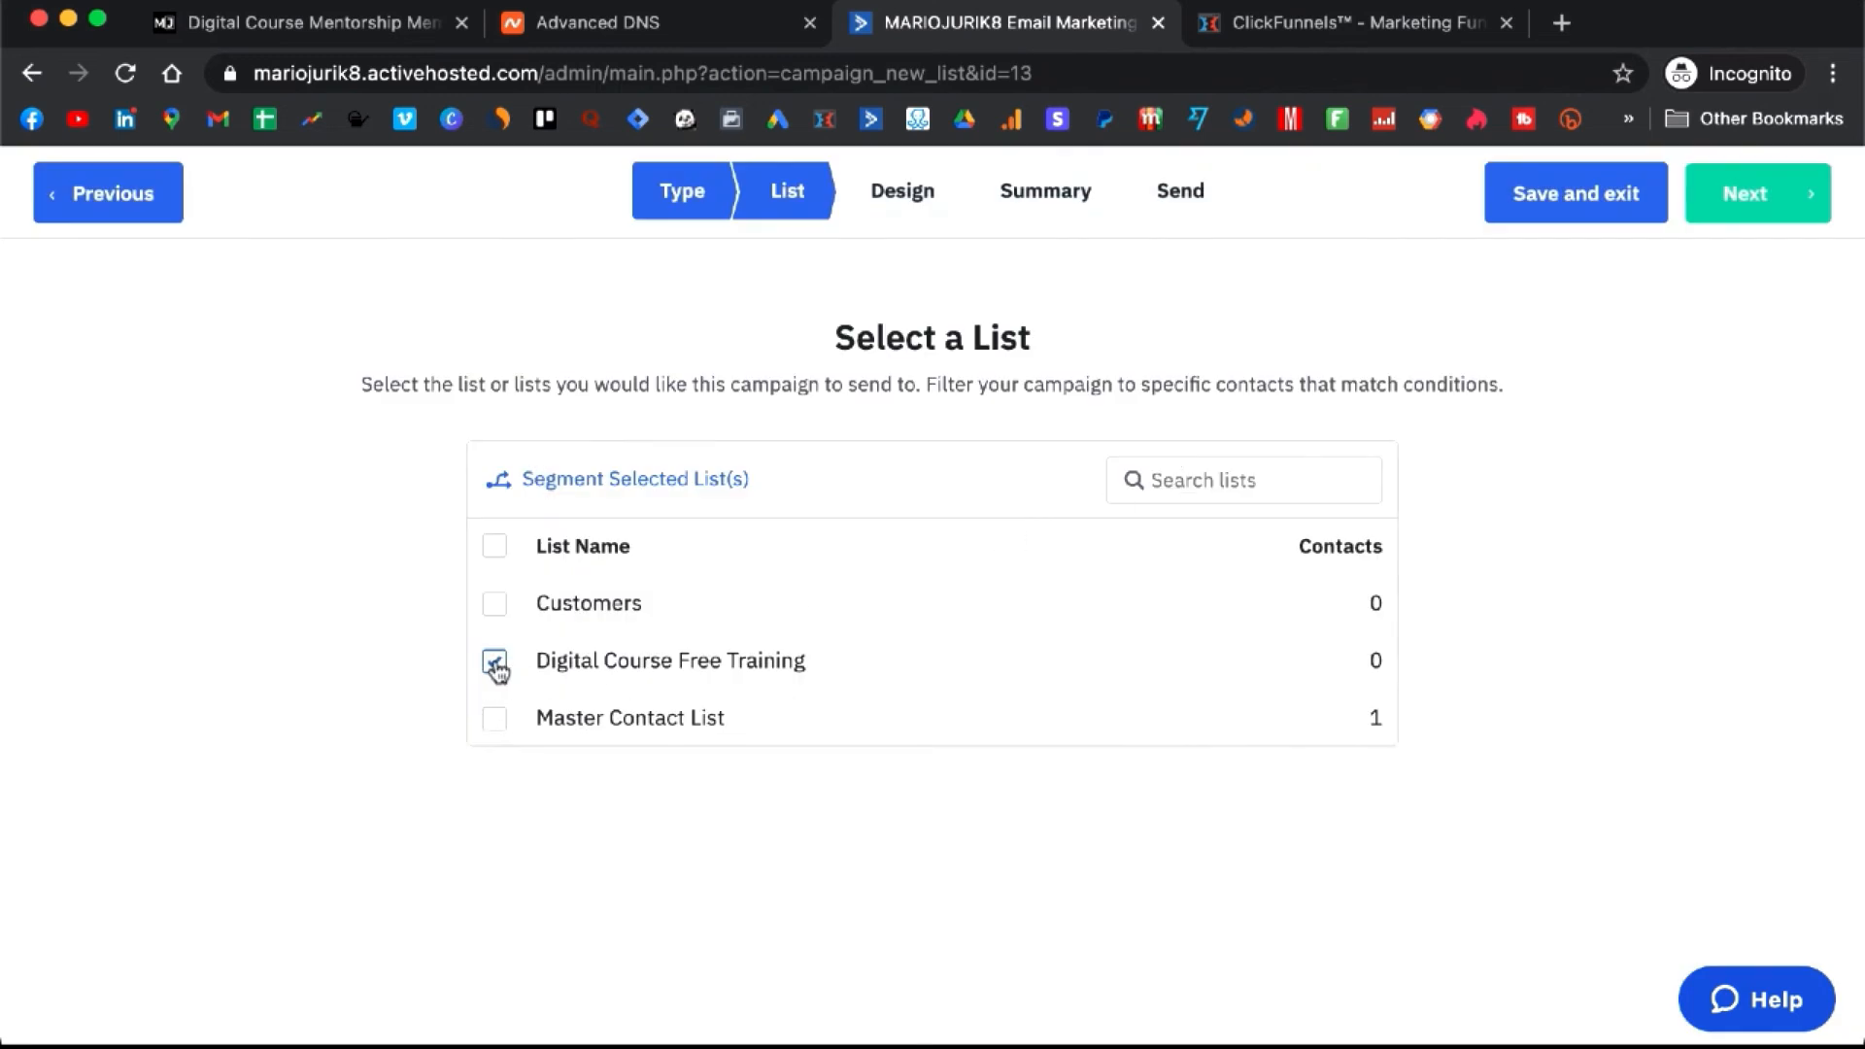
pyautogui.click(496, 720)
pyautogui.click(1813, 167)
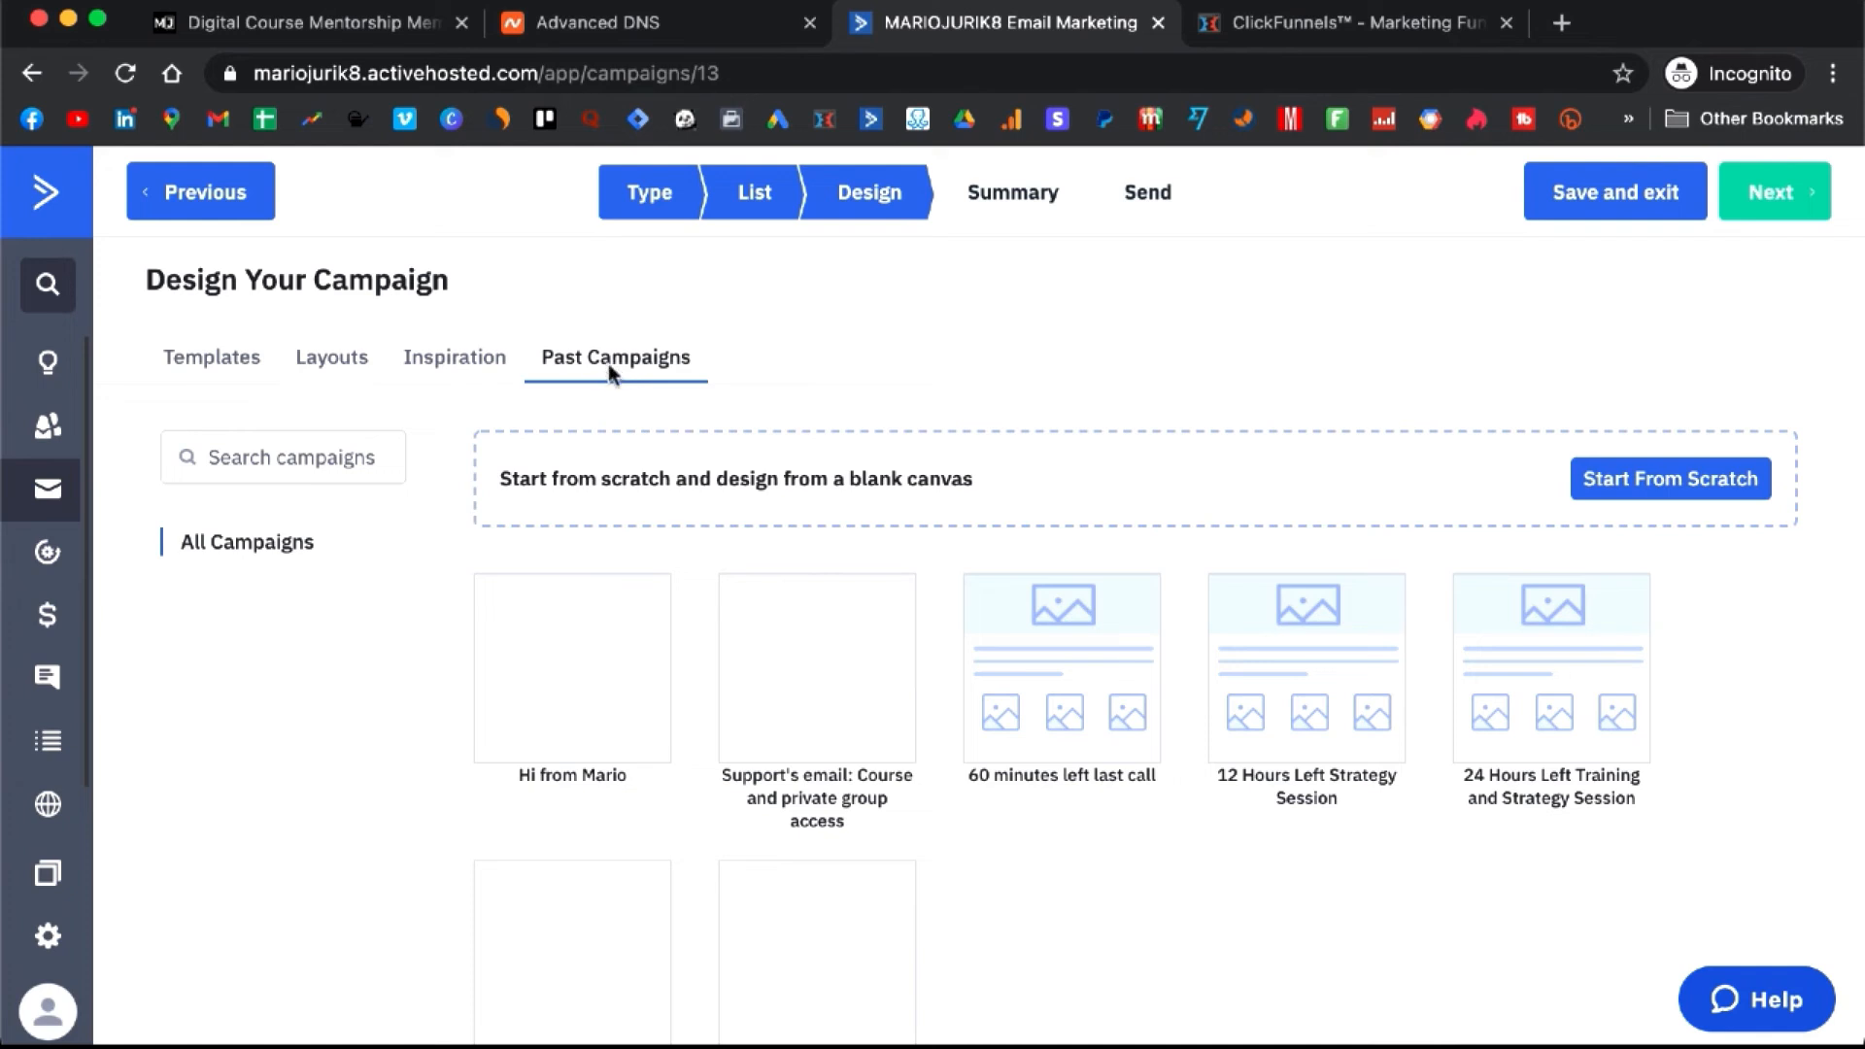
# - Pick the past Hi from Mario campaign as the design
pyautogui.moveTo(565, 712)
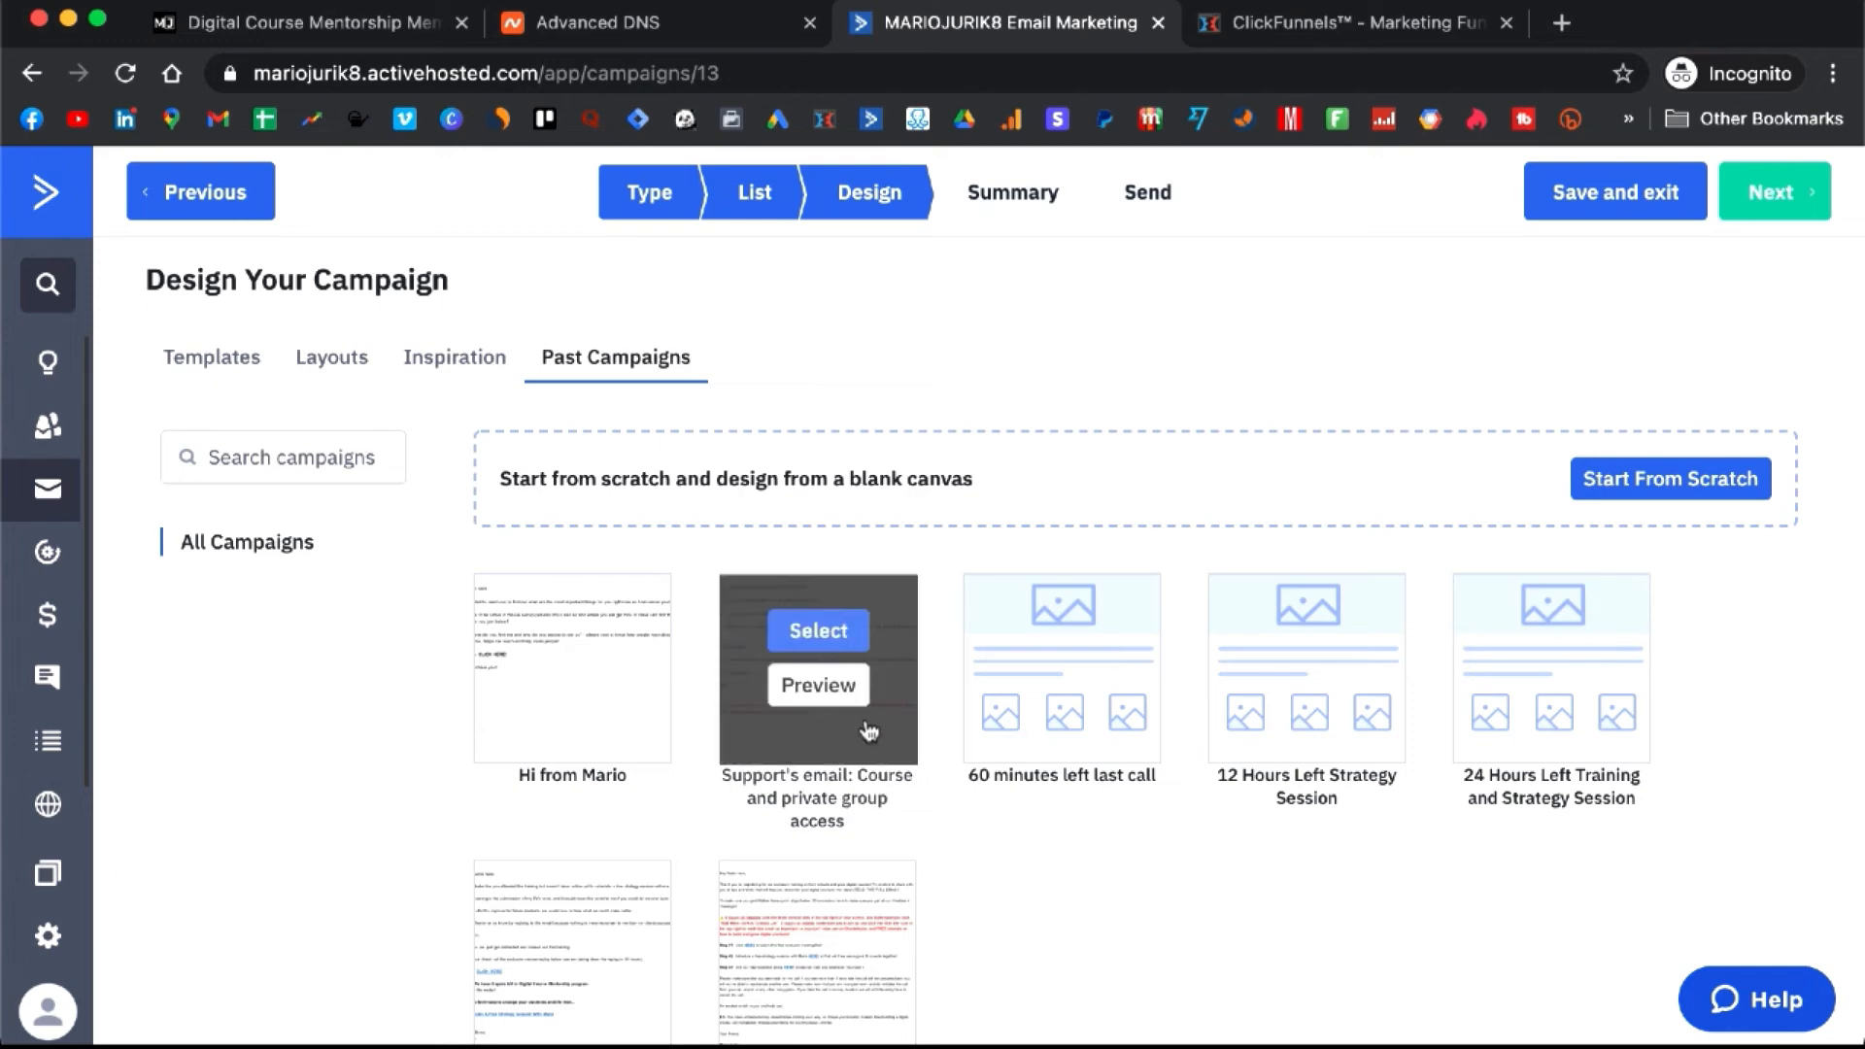
pyautogui.moveTo(906, 692)
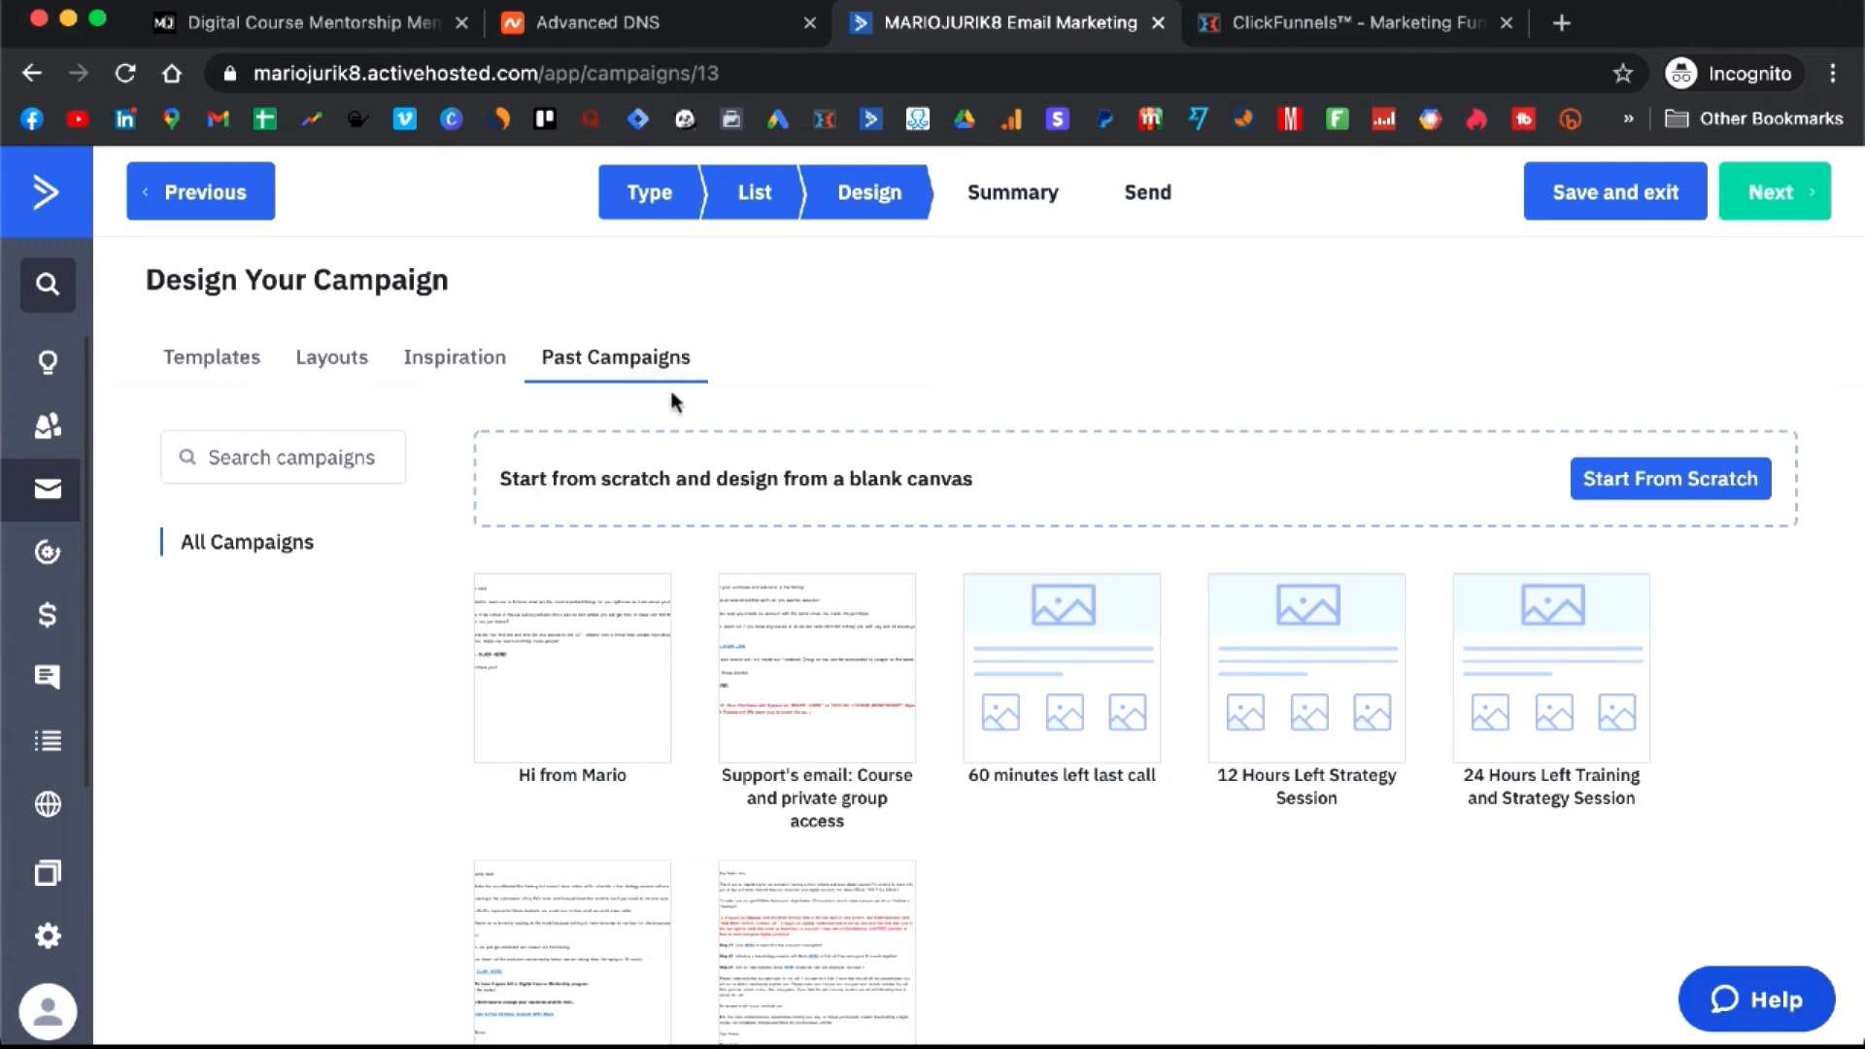
pyautogui.moveTo(614, 636)
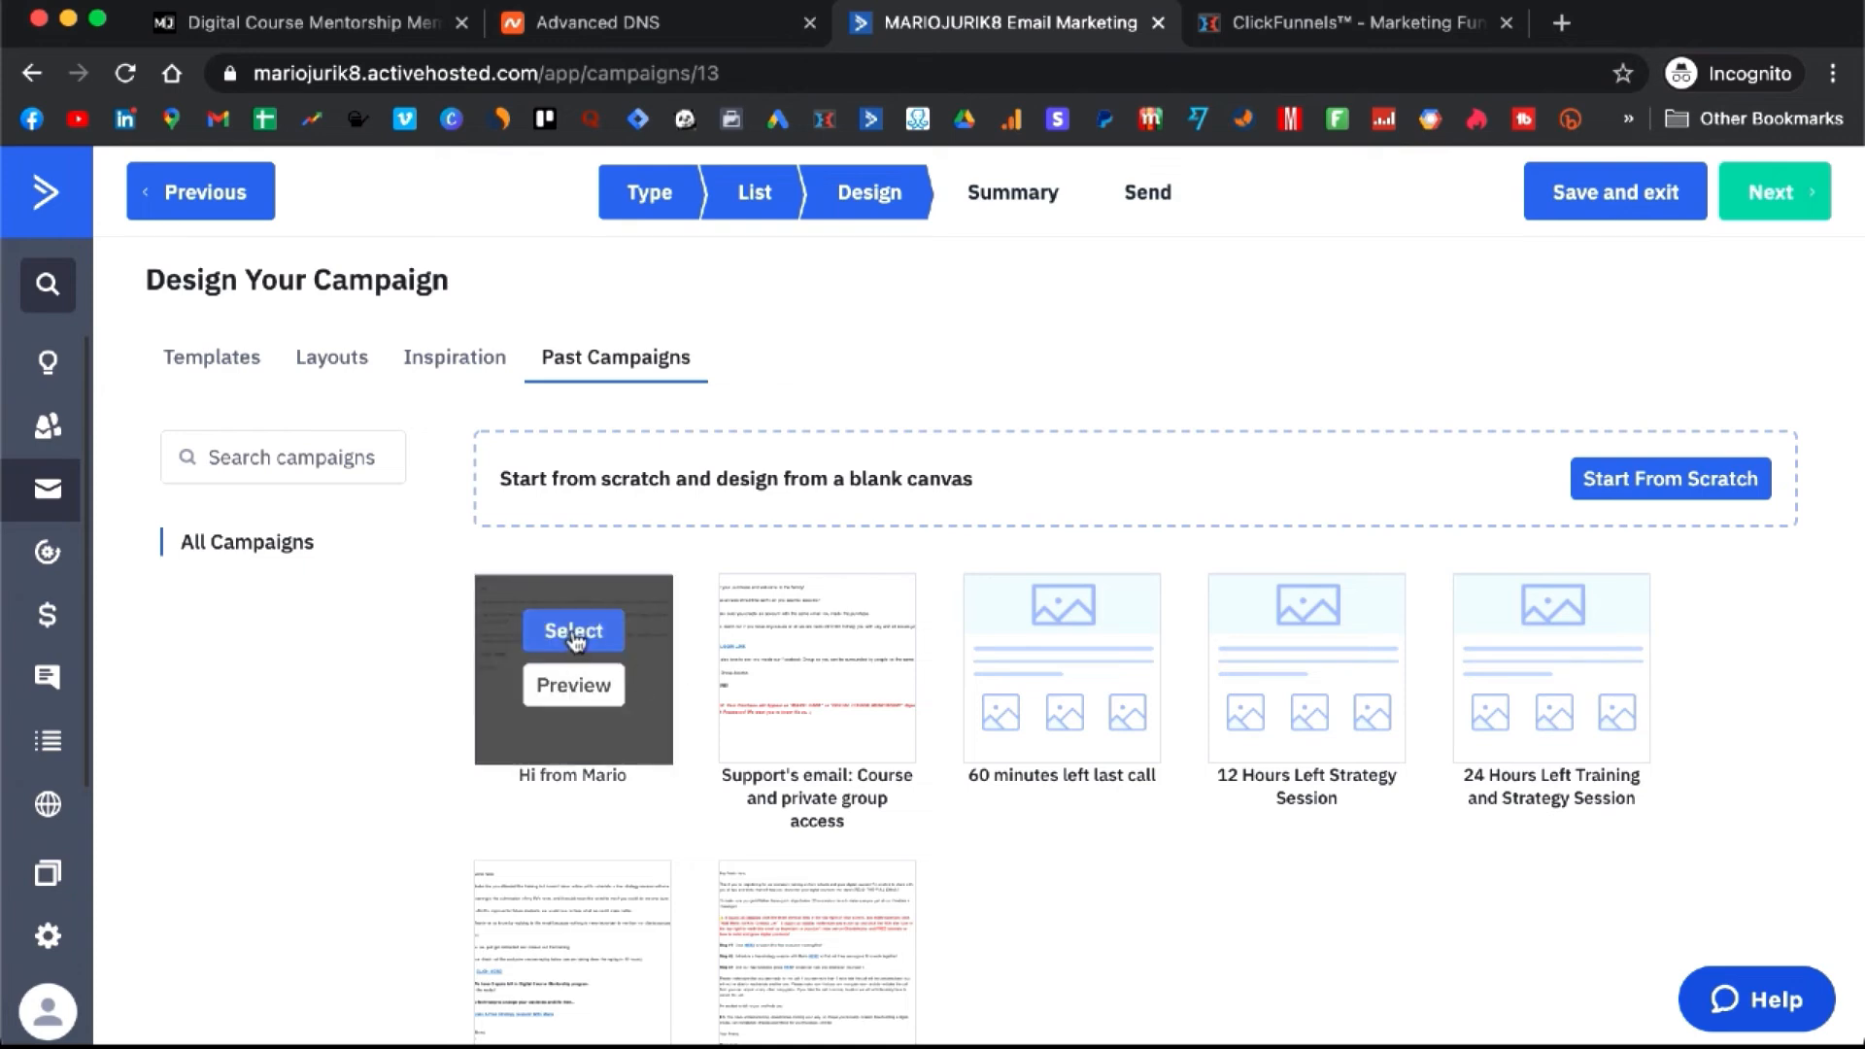
pyautogui.click(575, 633)
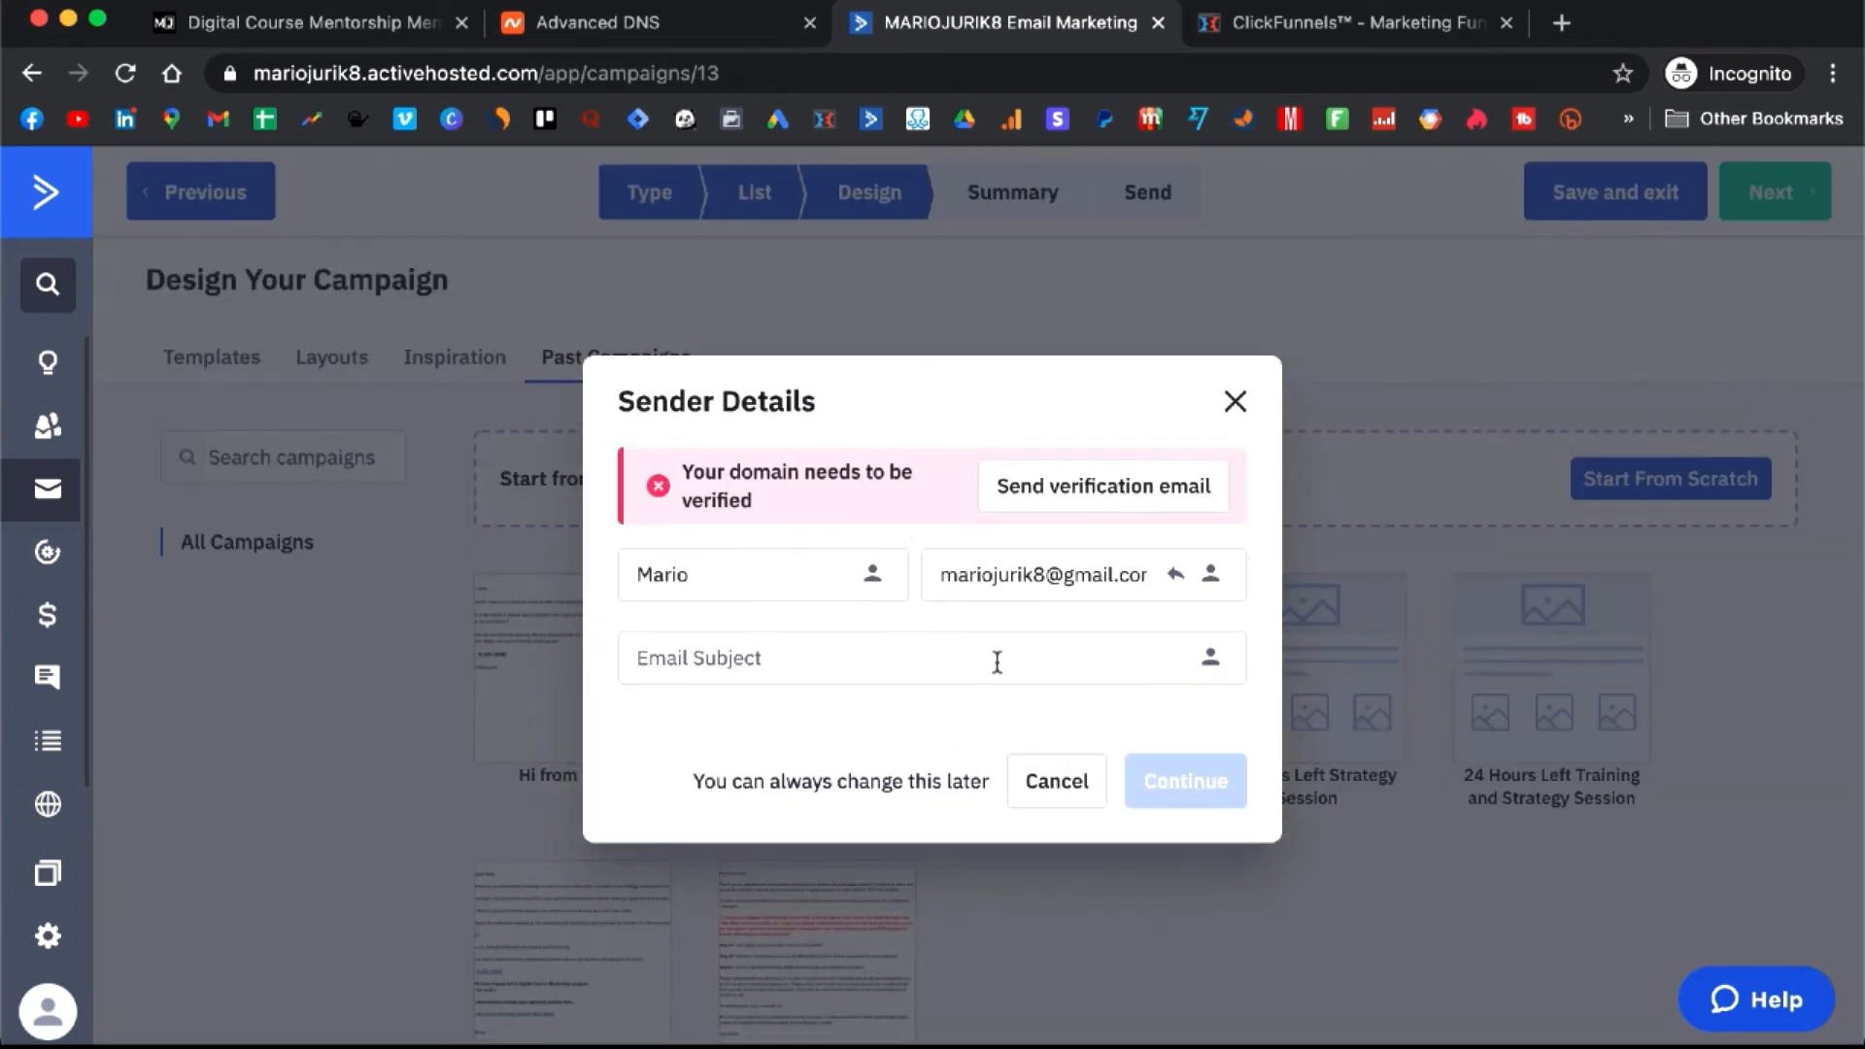
# - Replace the sender e-mail with the suggested address and confirm the sender details
pyautogui.click(1042, 573)
pyautogui.press('super+a')
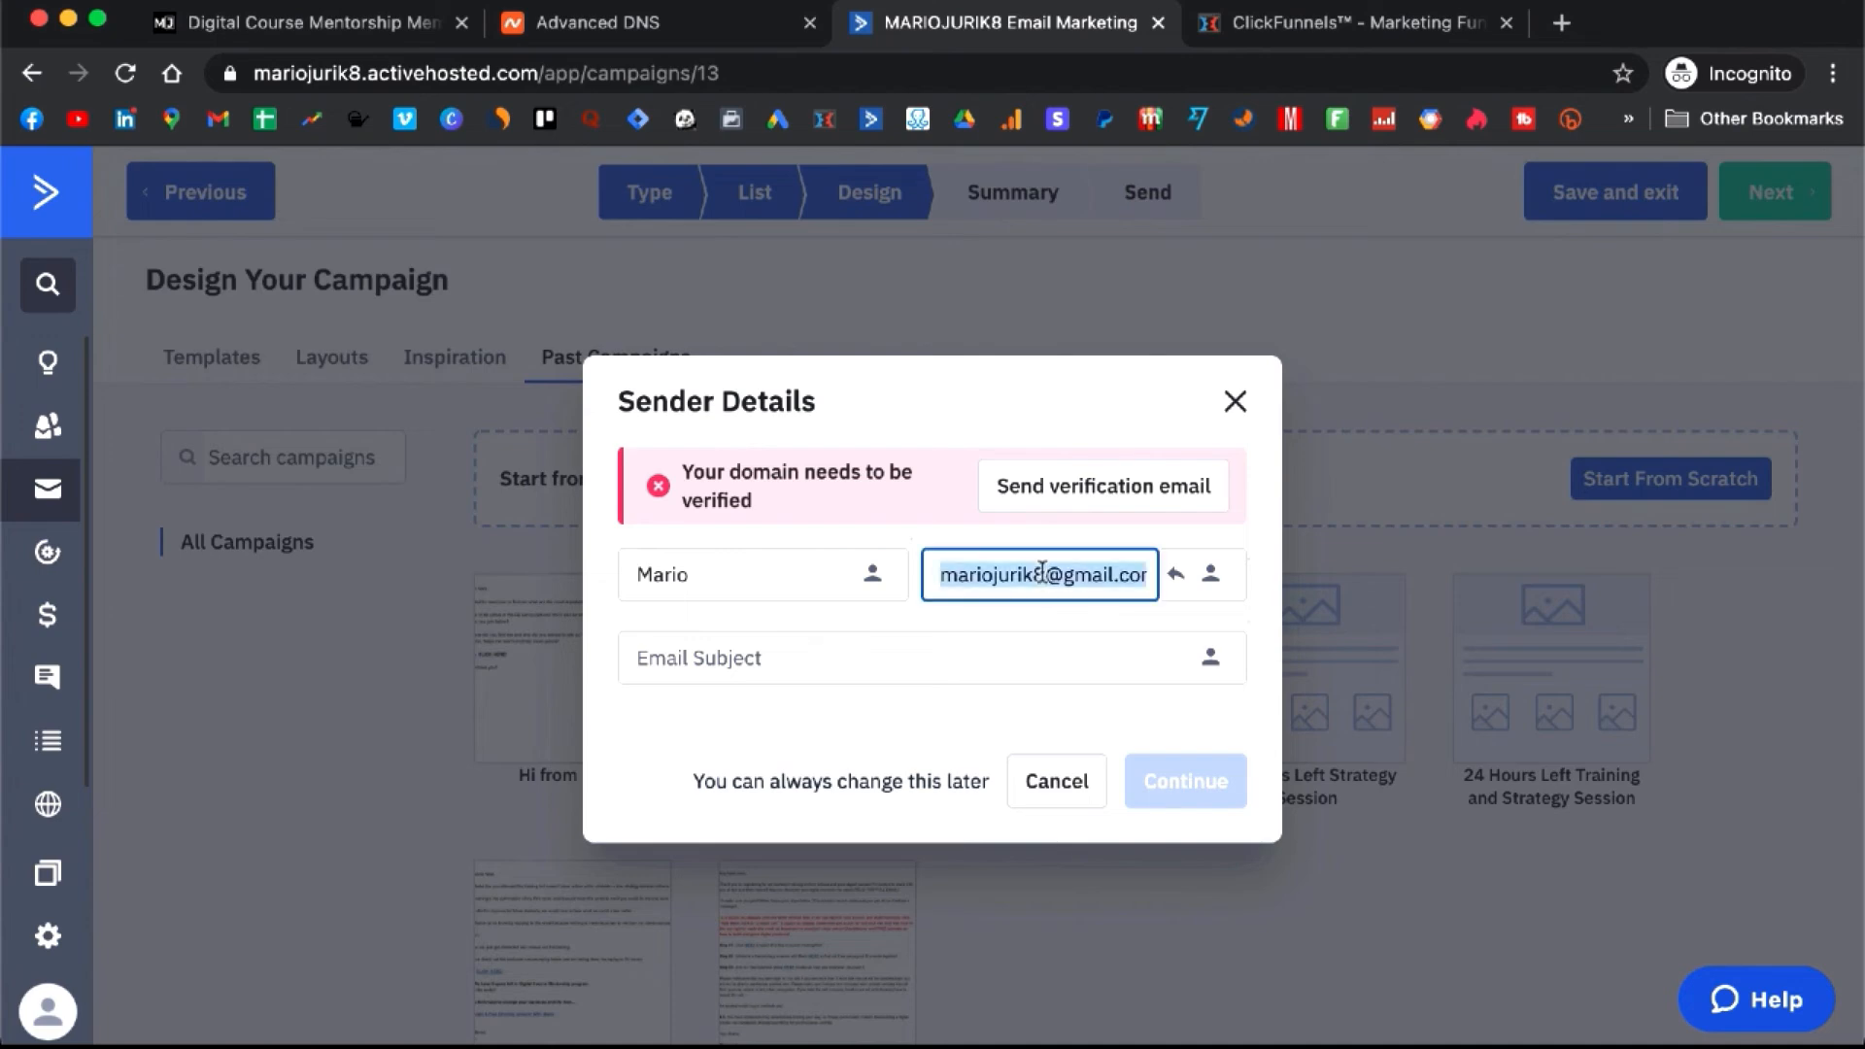
pyautogui.write('mario@')
pyautogui.click(1034, 641)
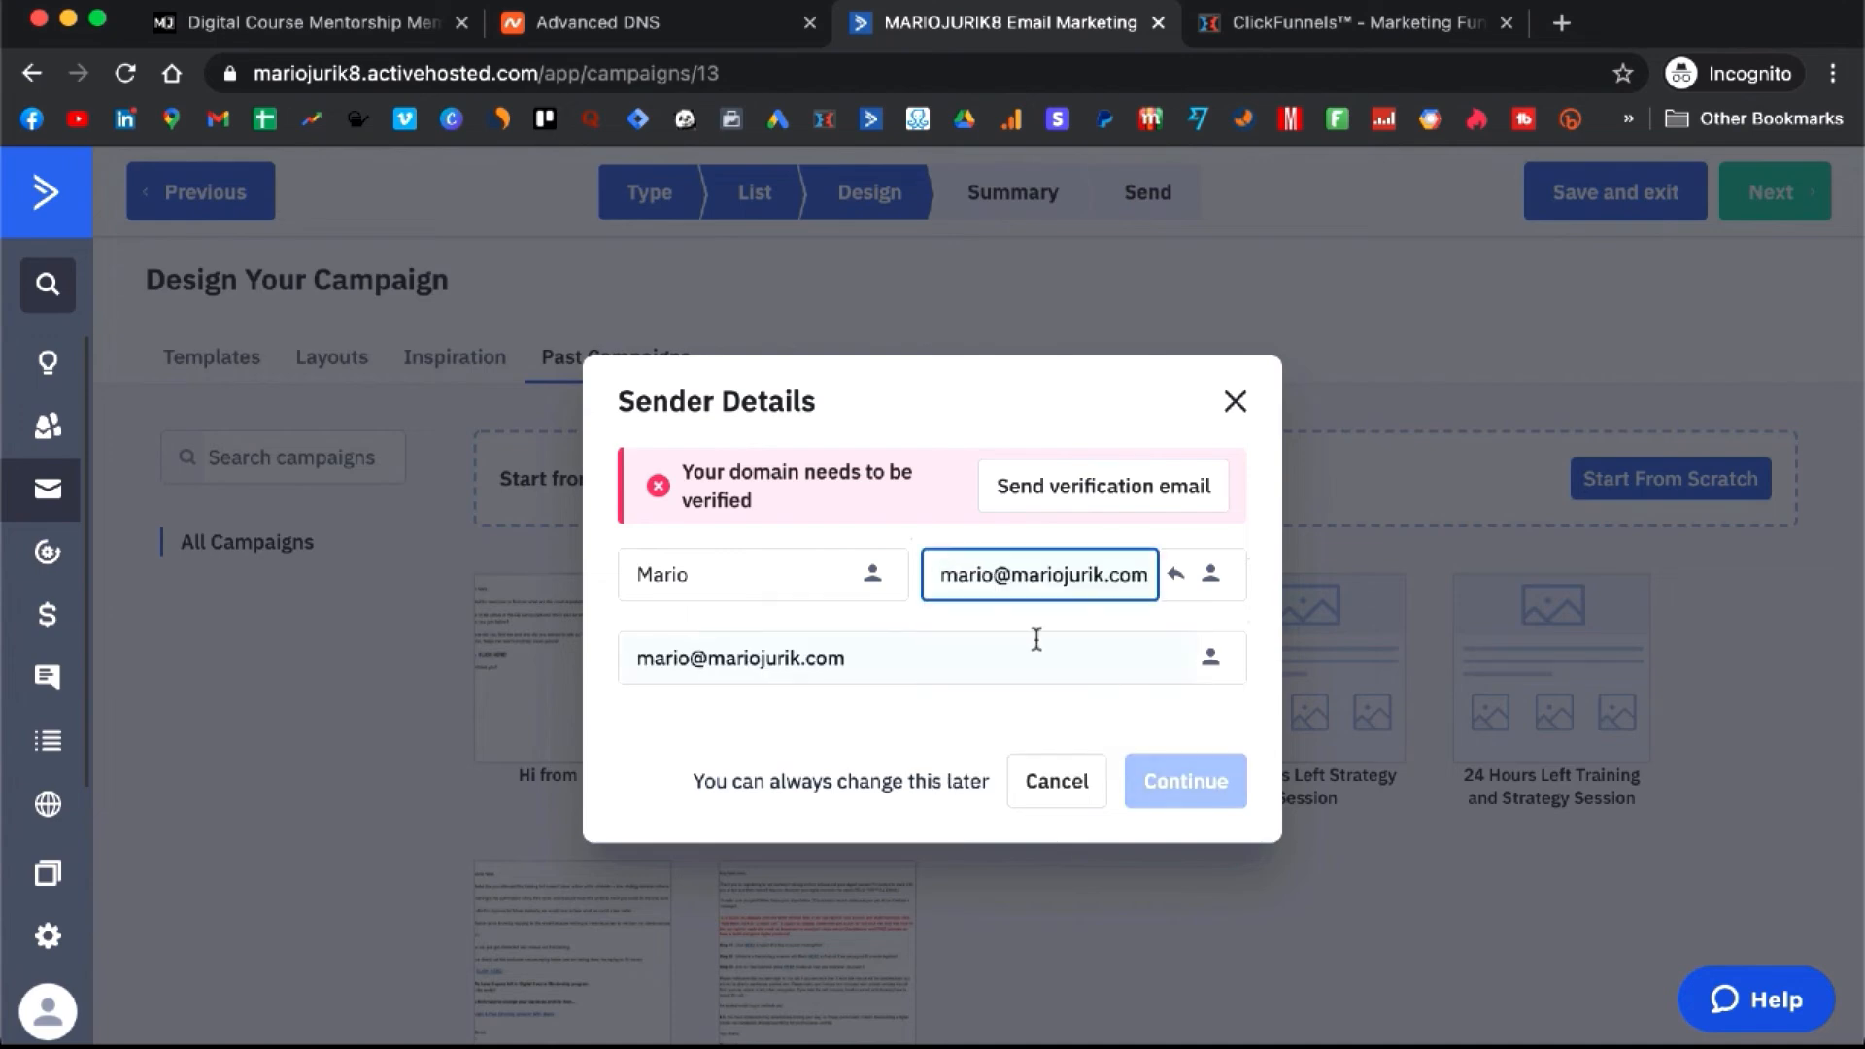
pyautogui.click(1180, 742)
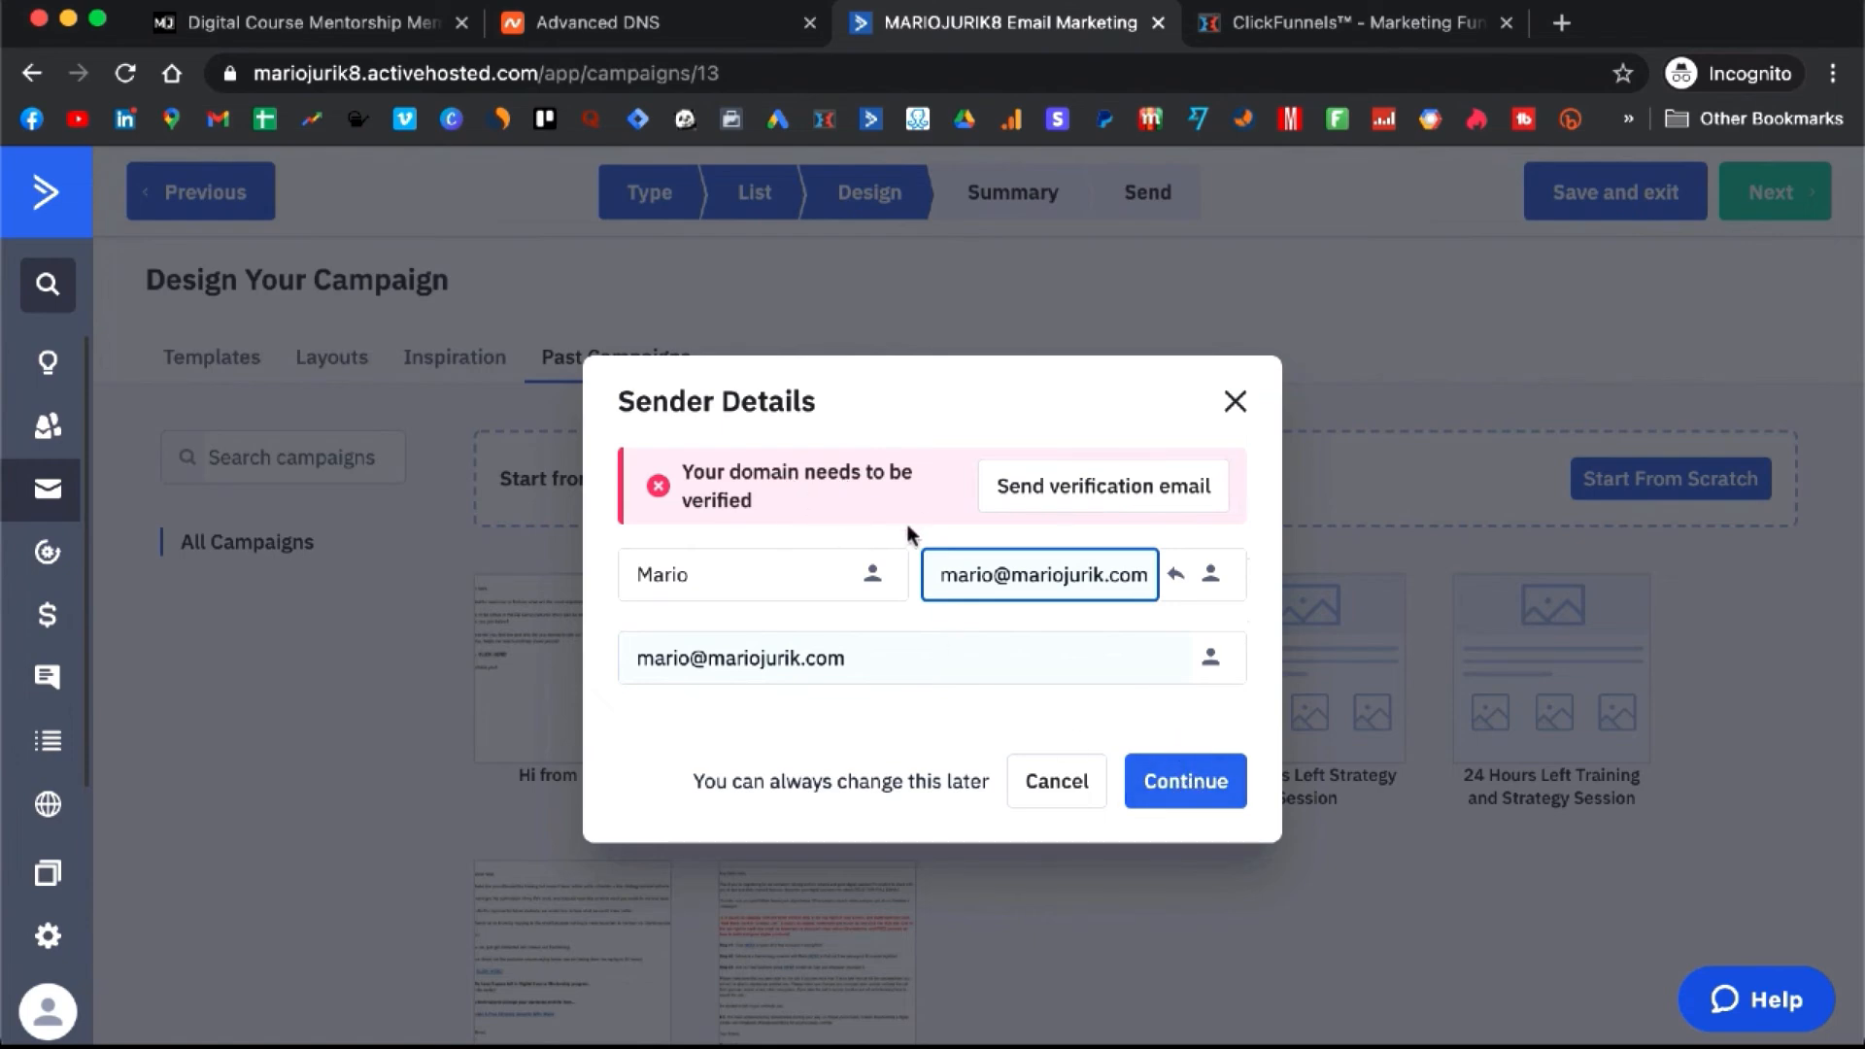
pyautogui.click(1201, 789)
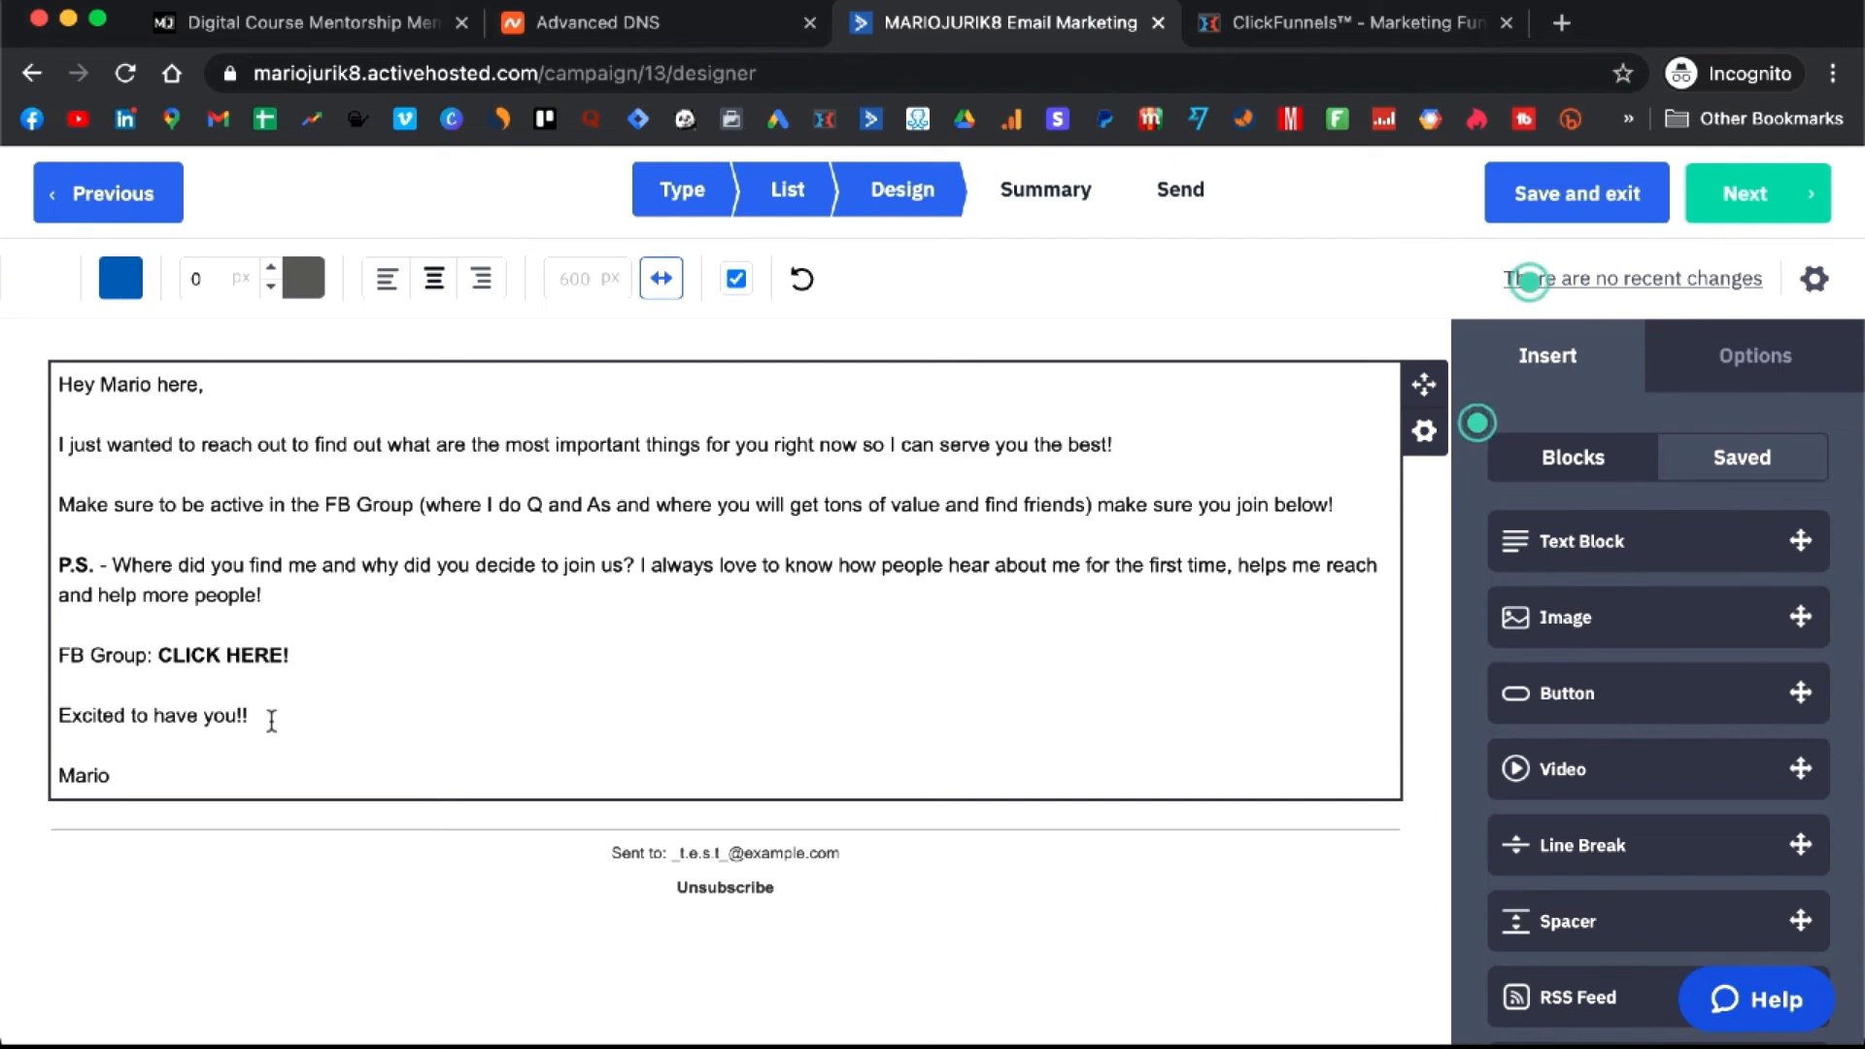
# - Delete every body paragraph between the greeting and the signature, then save and continue to Summary
pyautogui.moveTo(264, 717); pyautogui.dragTo(61, 440)
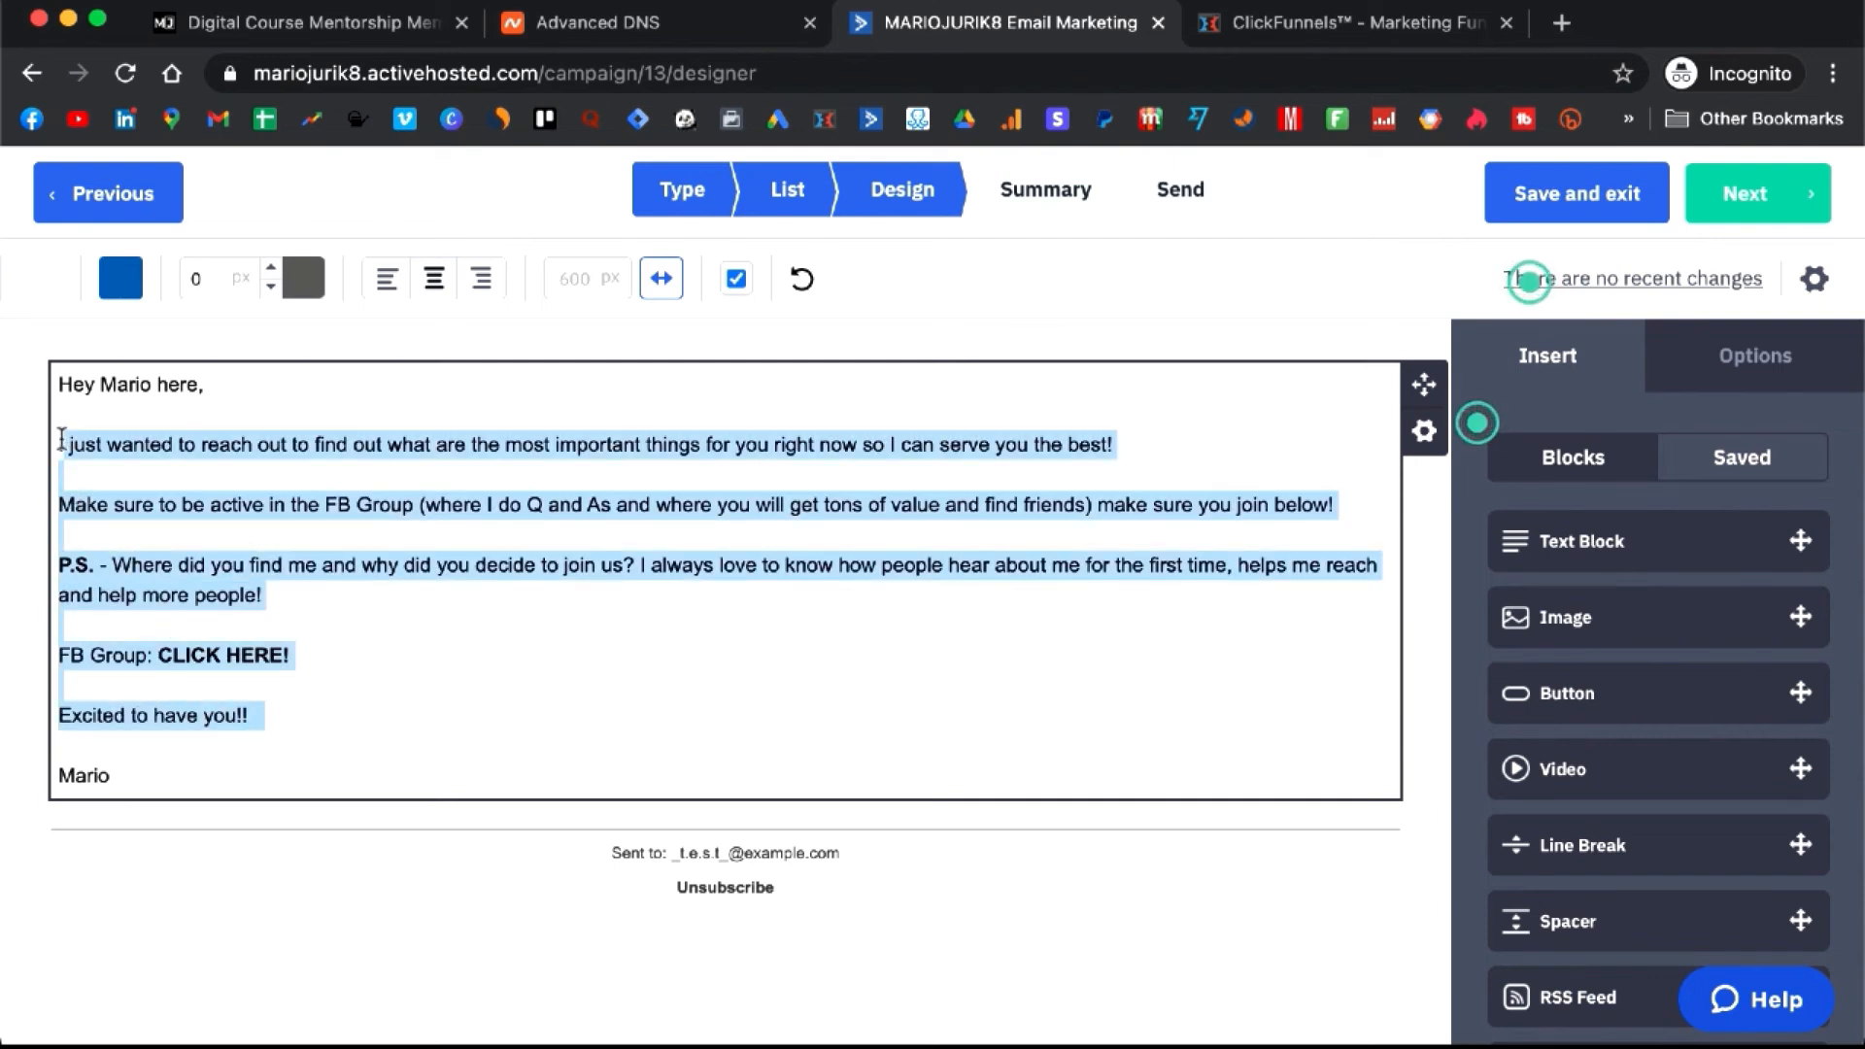
pyautogui.press('BackSpace')
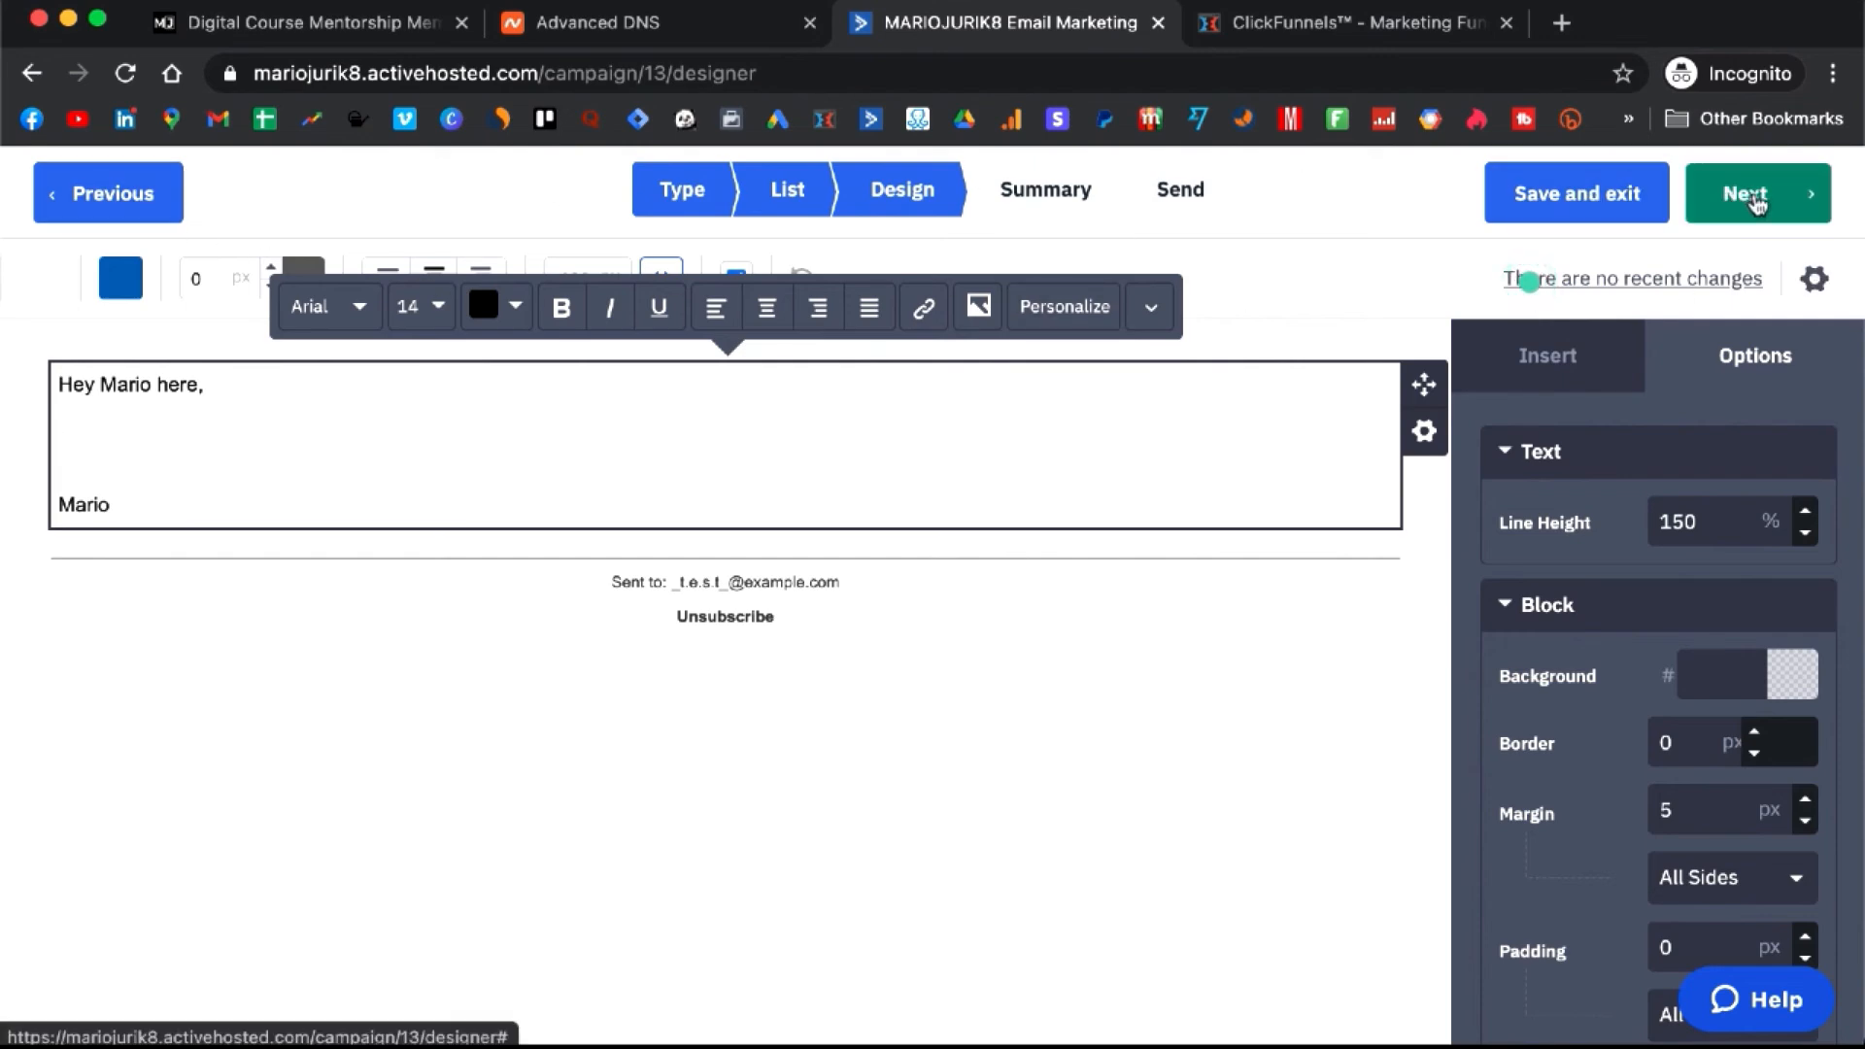
pyautogui.click(1757, 199)
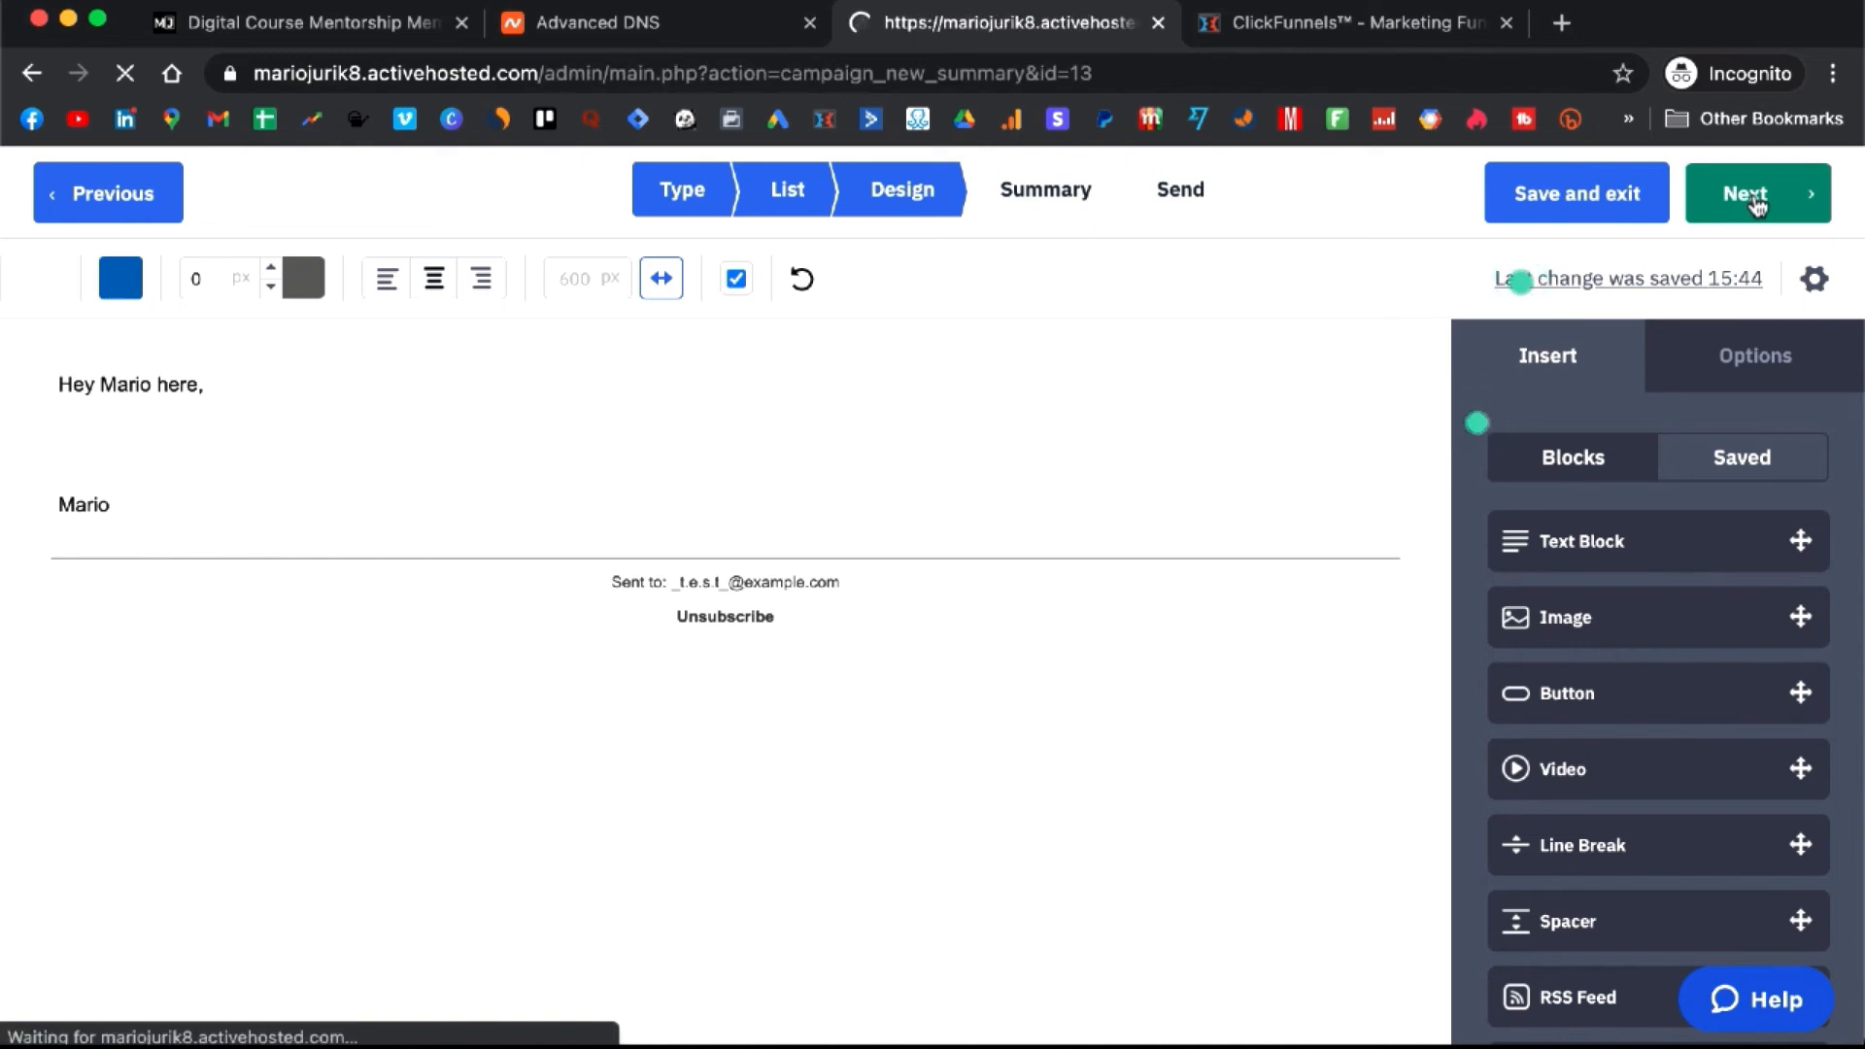
# - Review the Campaign Summary, step back through the list and type steps, and exit the draft
pyautogui.scroll(-3, 887, 530)
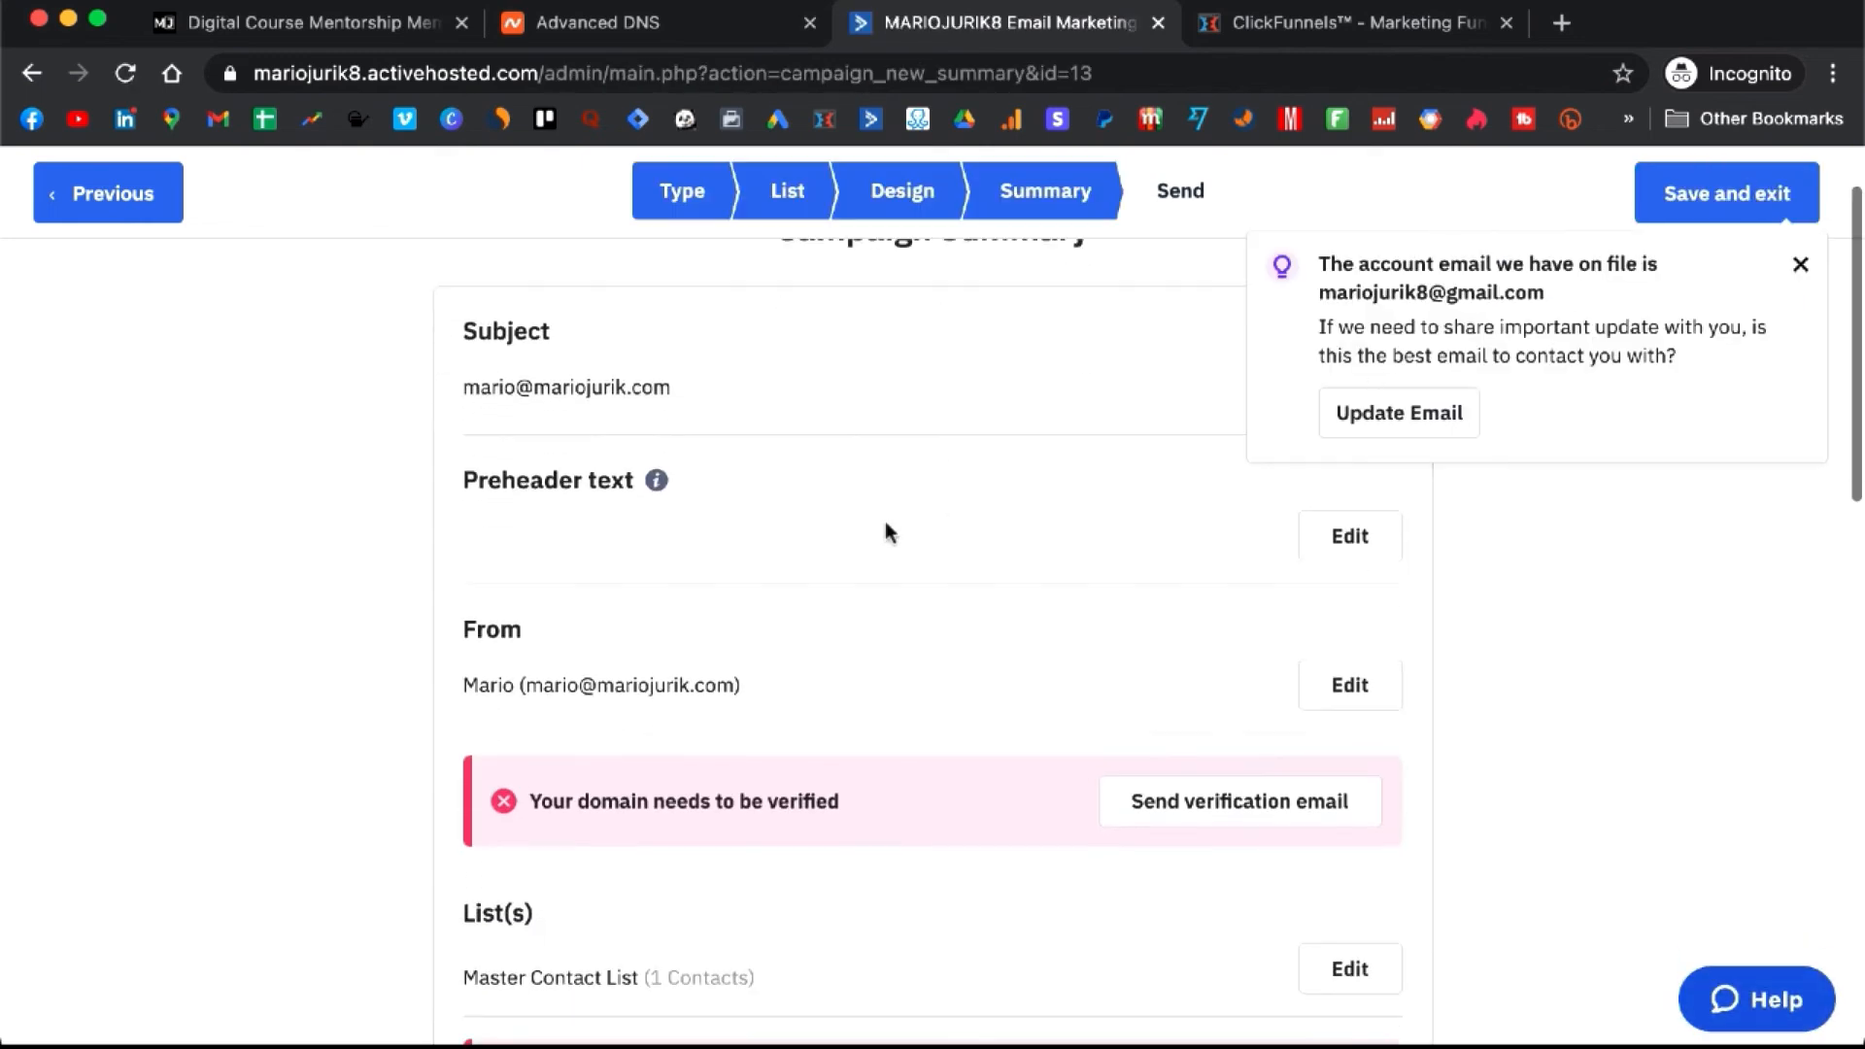
pyautogui.scroll(-1, 886, 525)
pyautogui.scroll(-2, 886, 525)
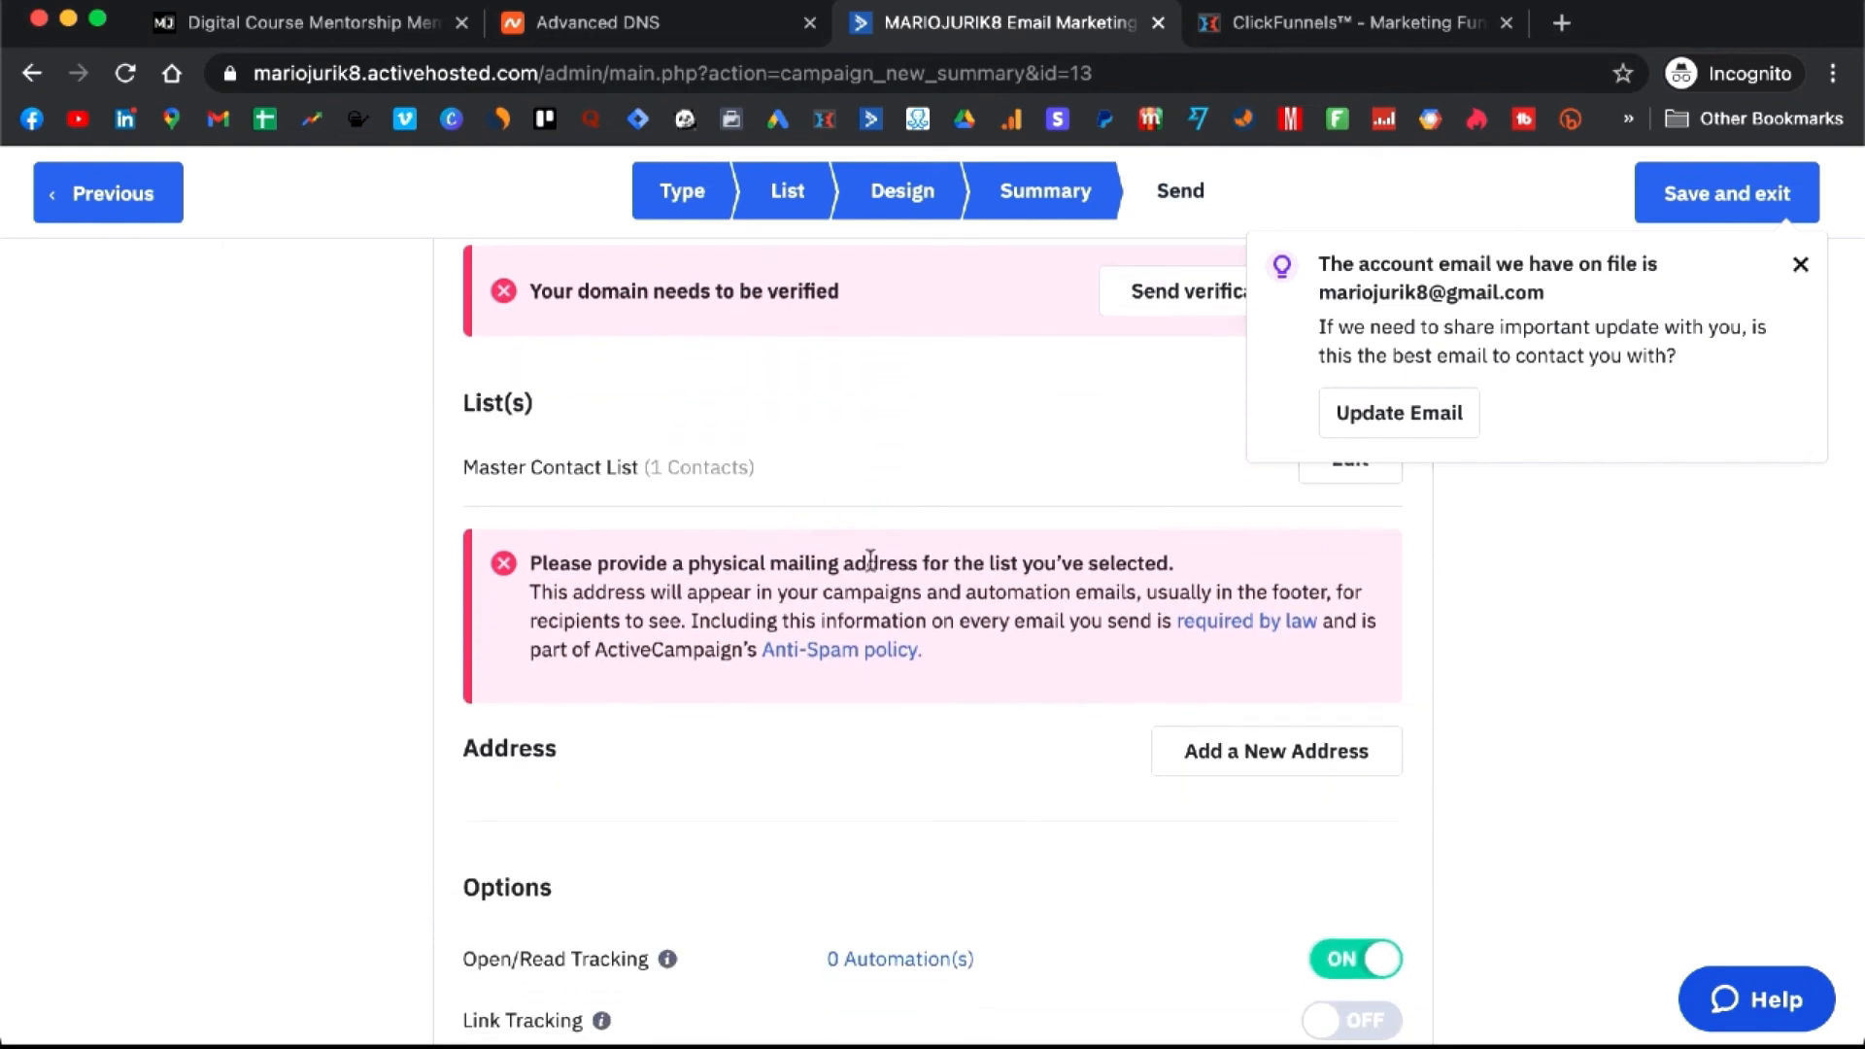
pyautogui.scroll(2, 960, 572)
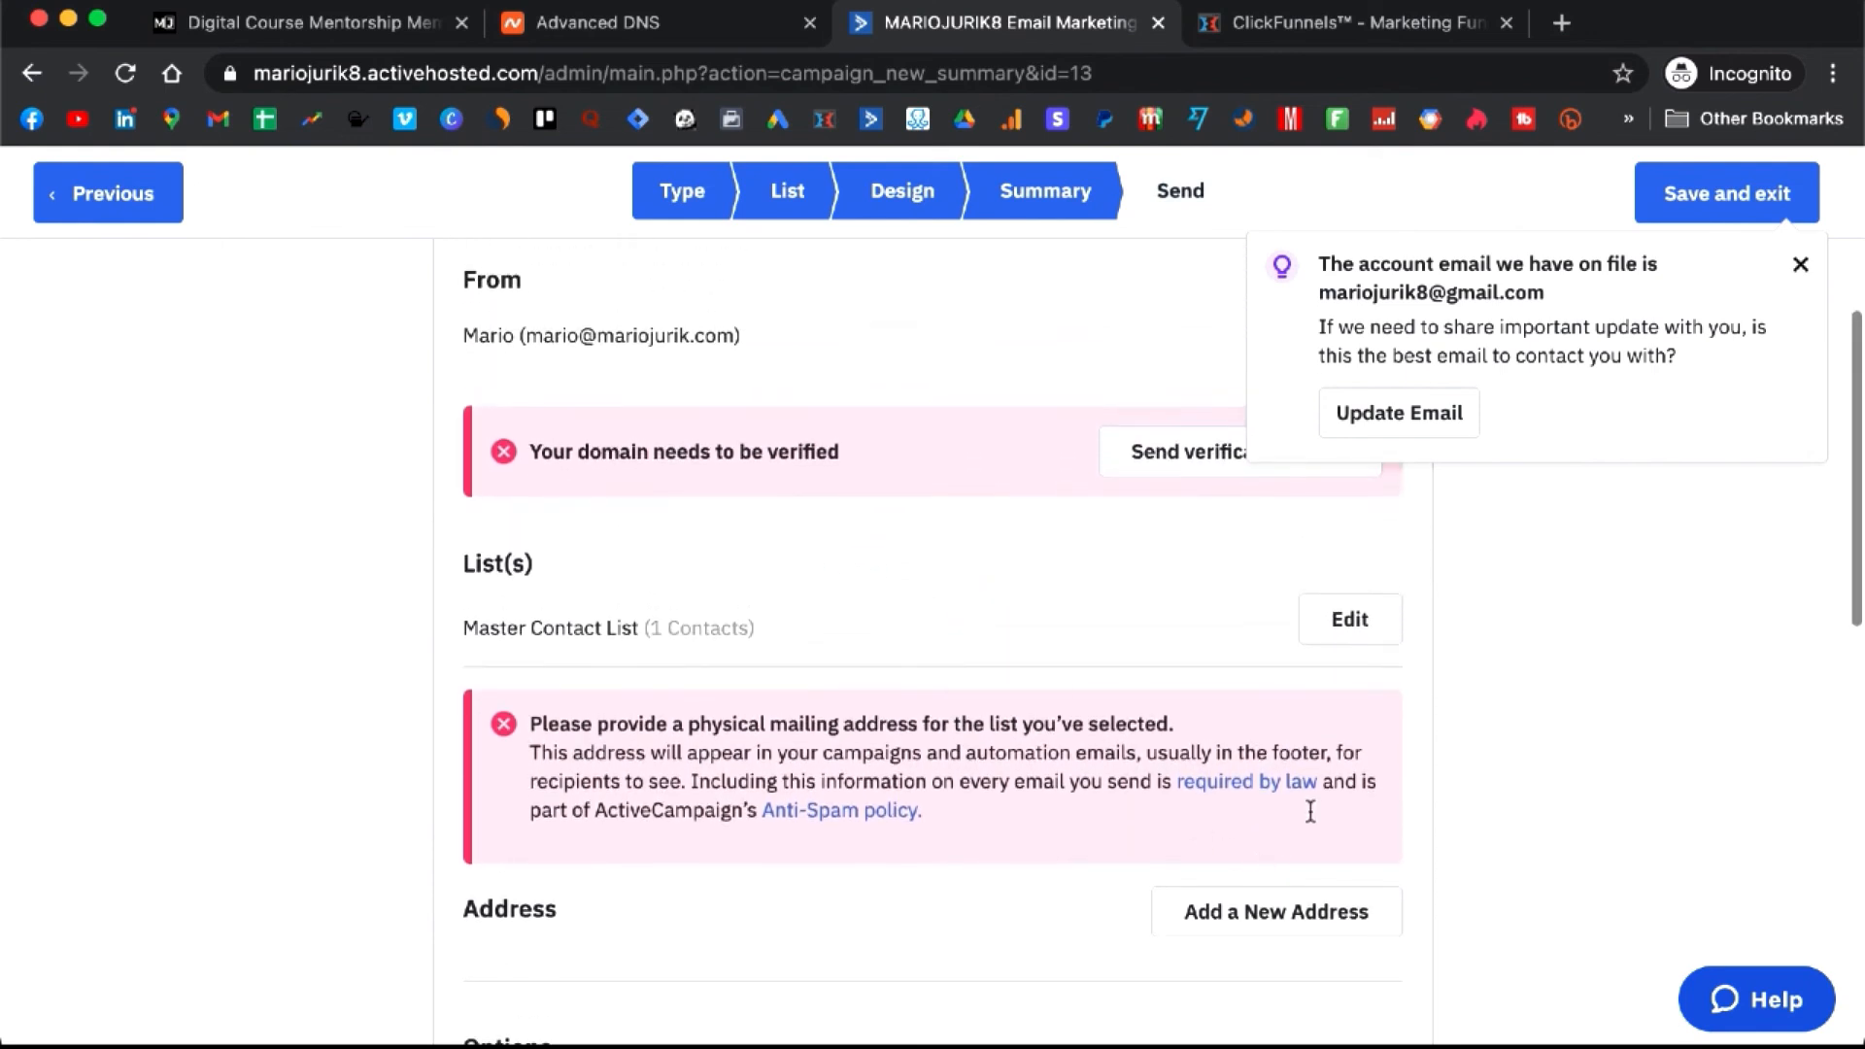
pyautogui.scroll(-5, 1016, 549)
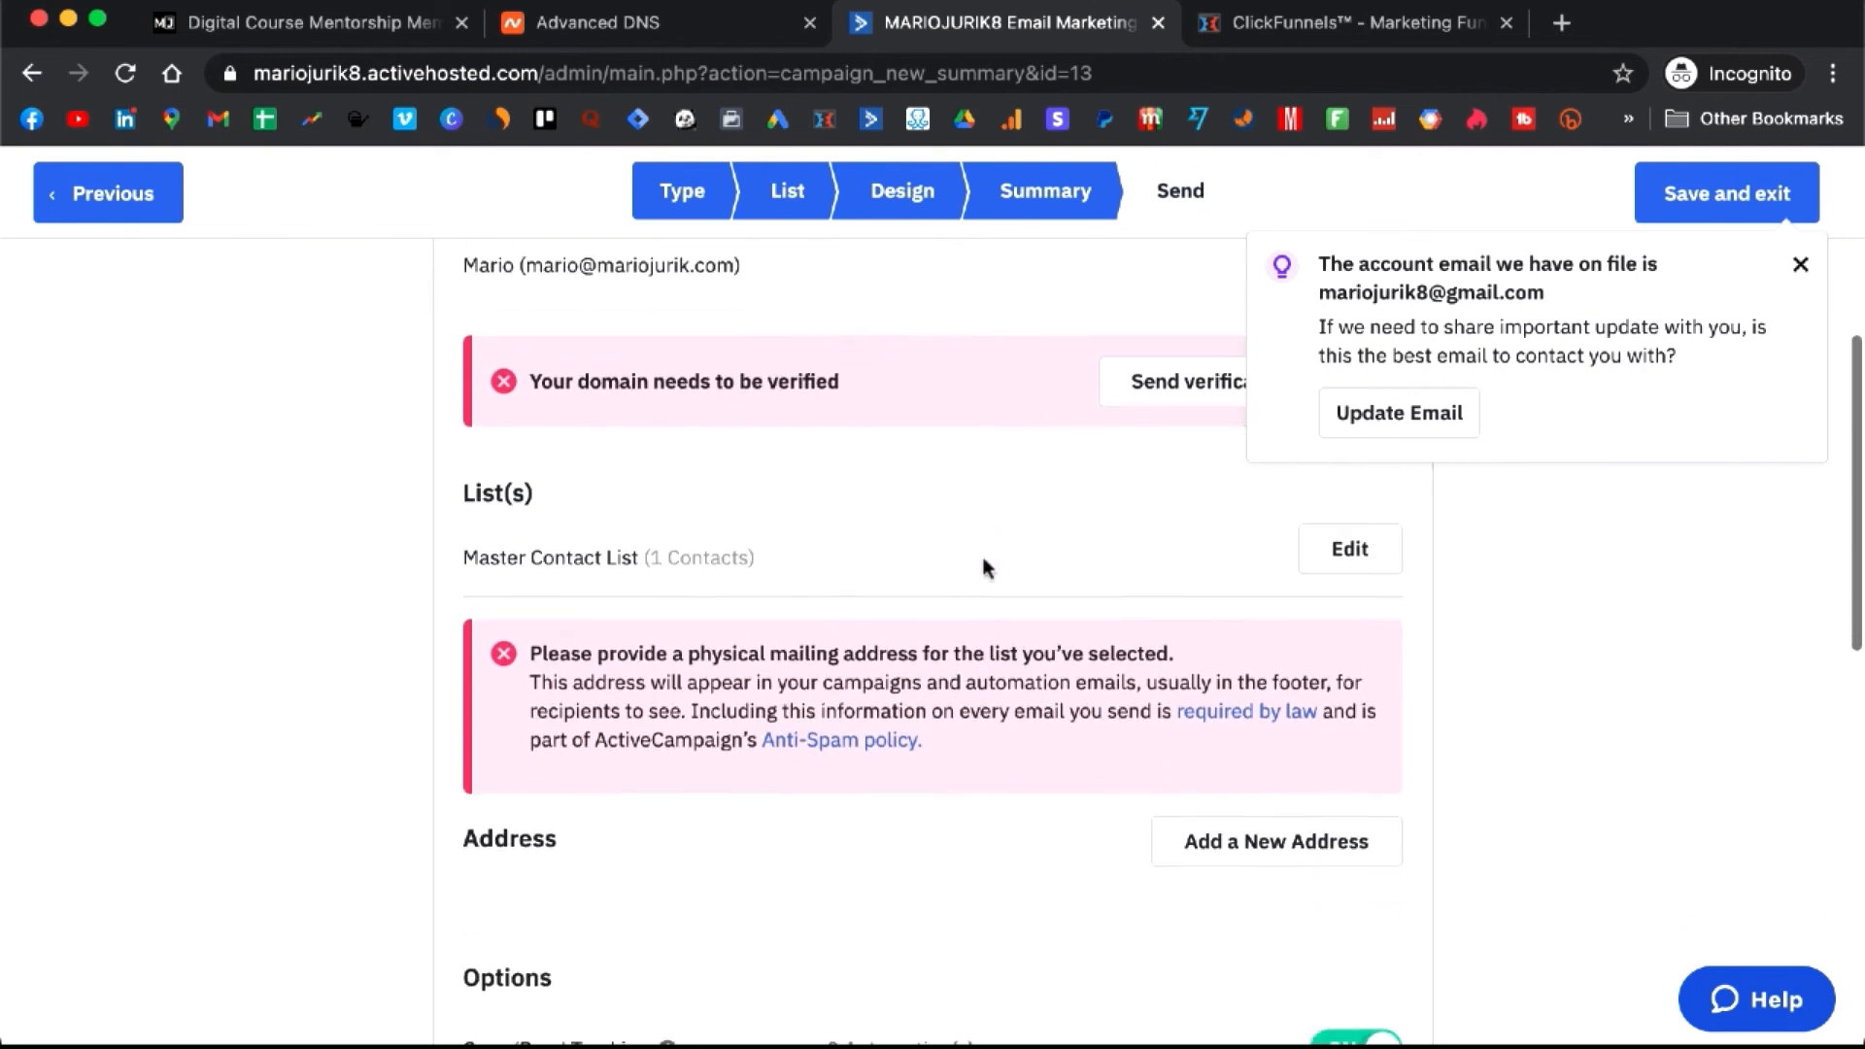
pyautogui.scroll(-7, 984, 561)
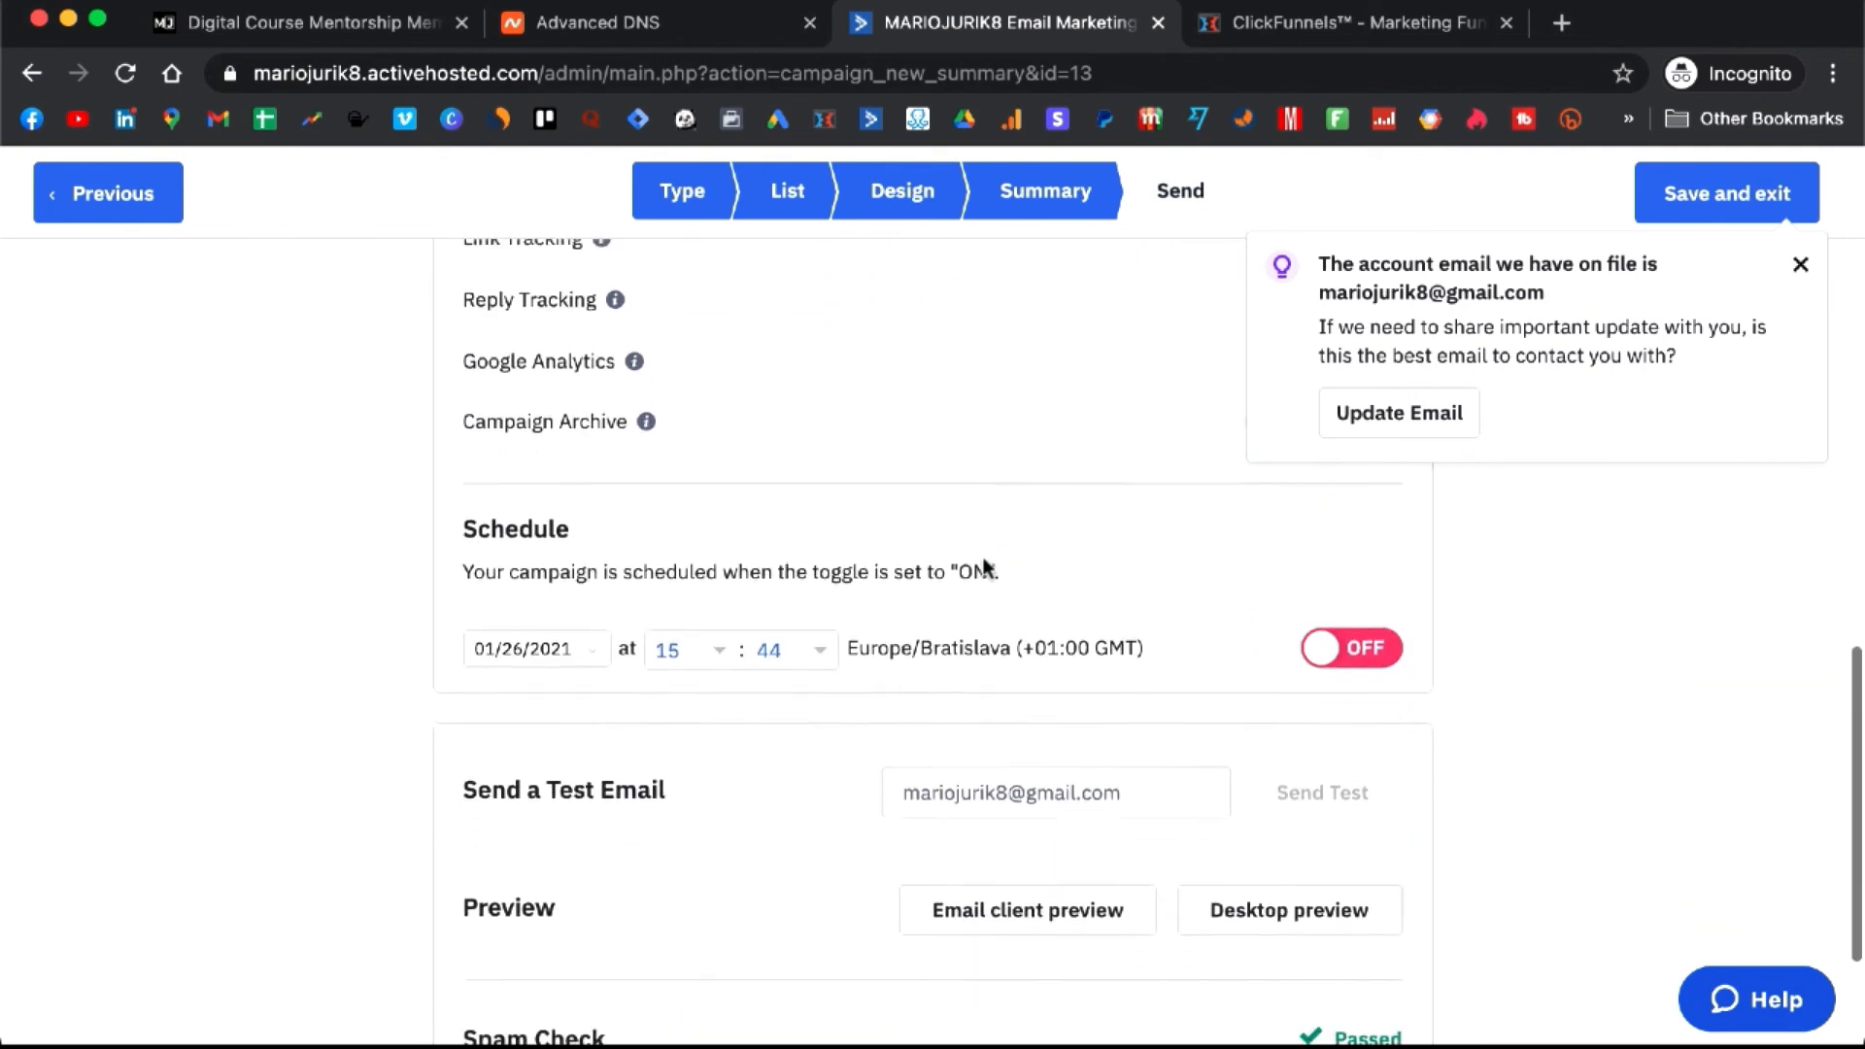
pyautogui.scroll(2, 983, 563)
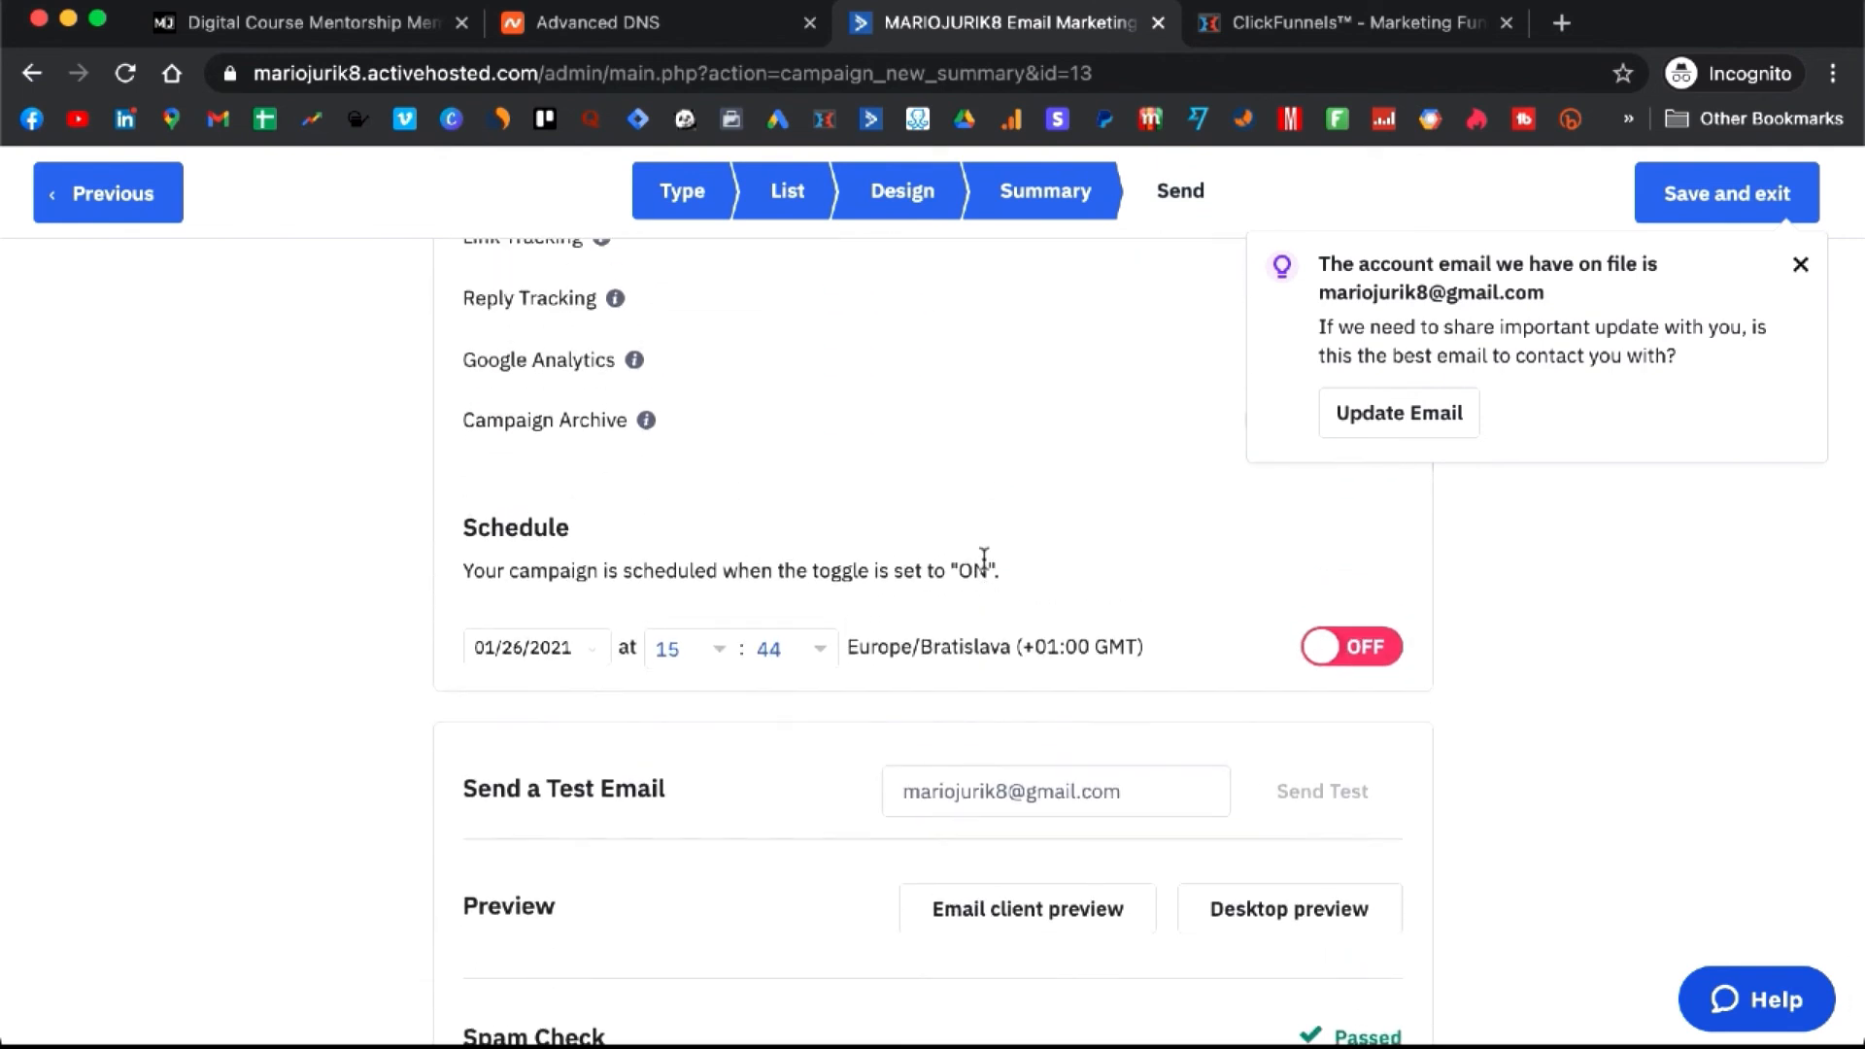
pyautogui.scroll(10, 984, 558)
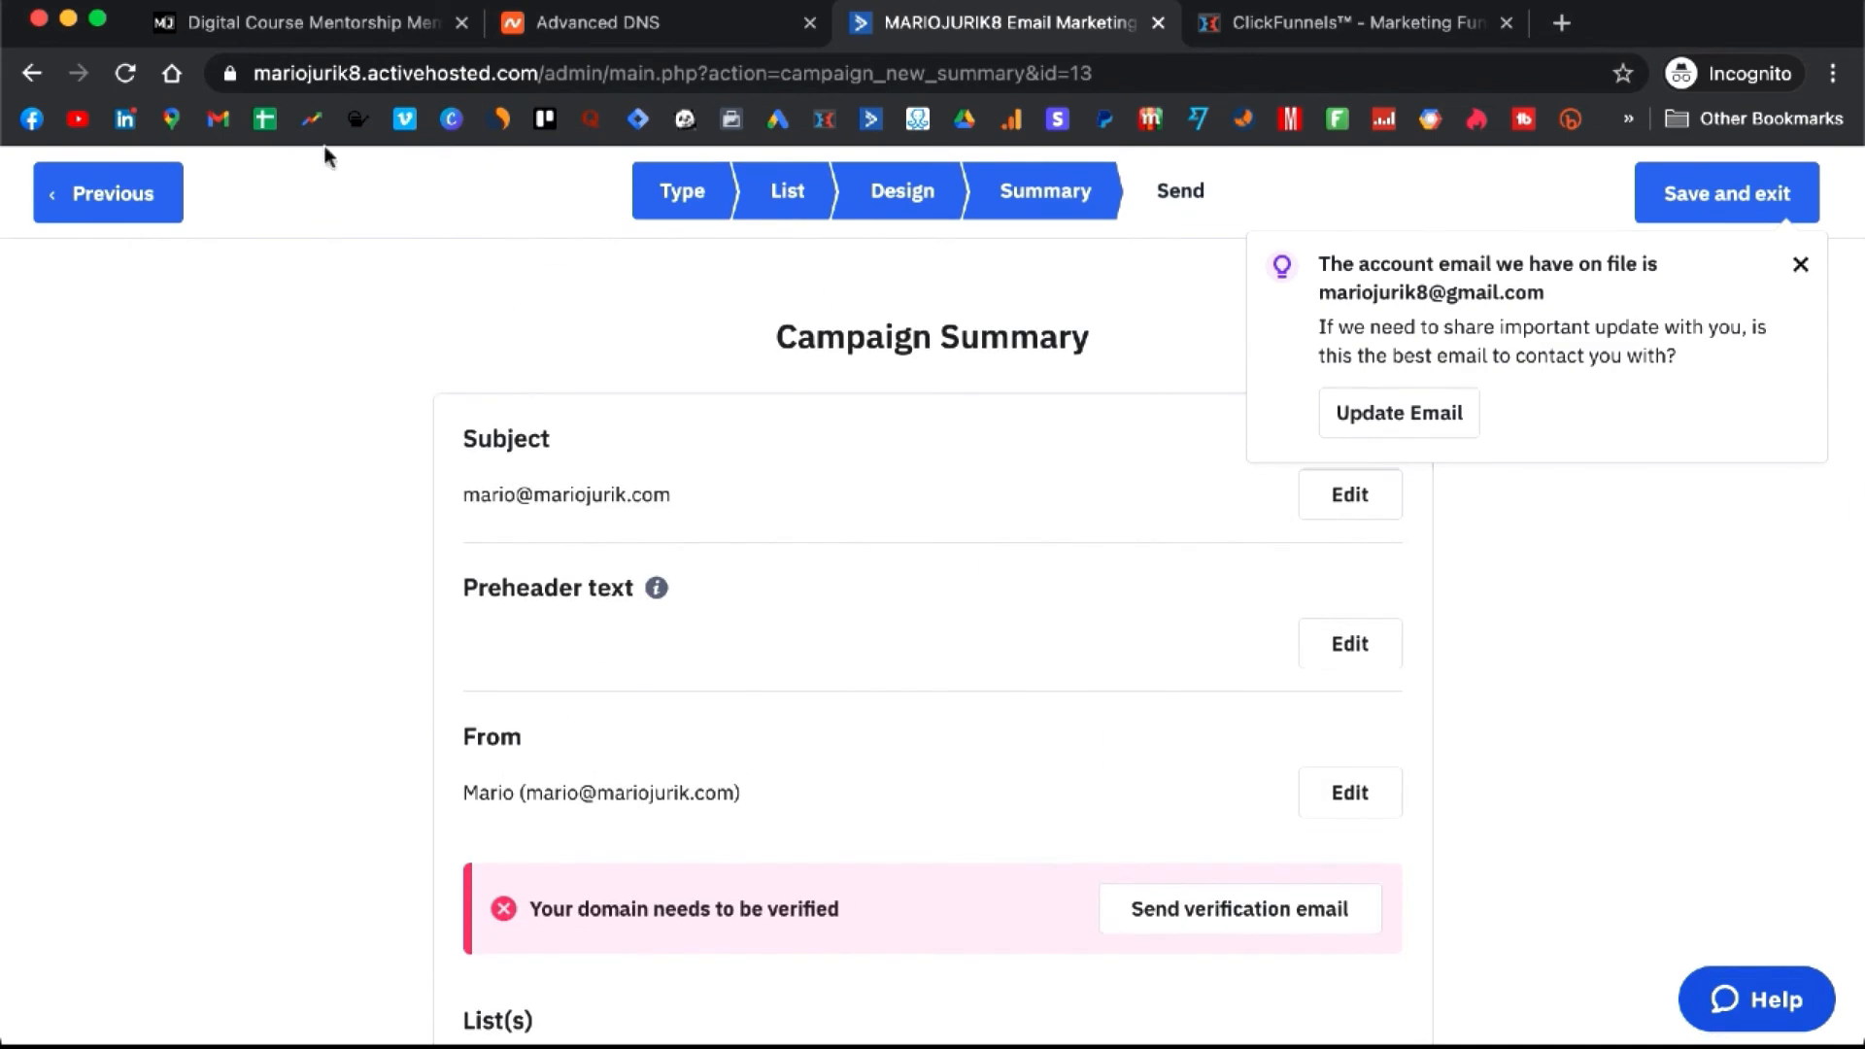
pyautogui.click(133, 199)
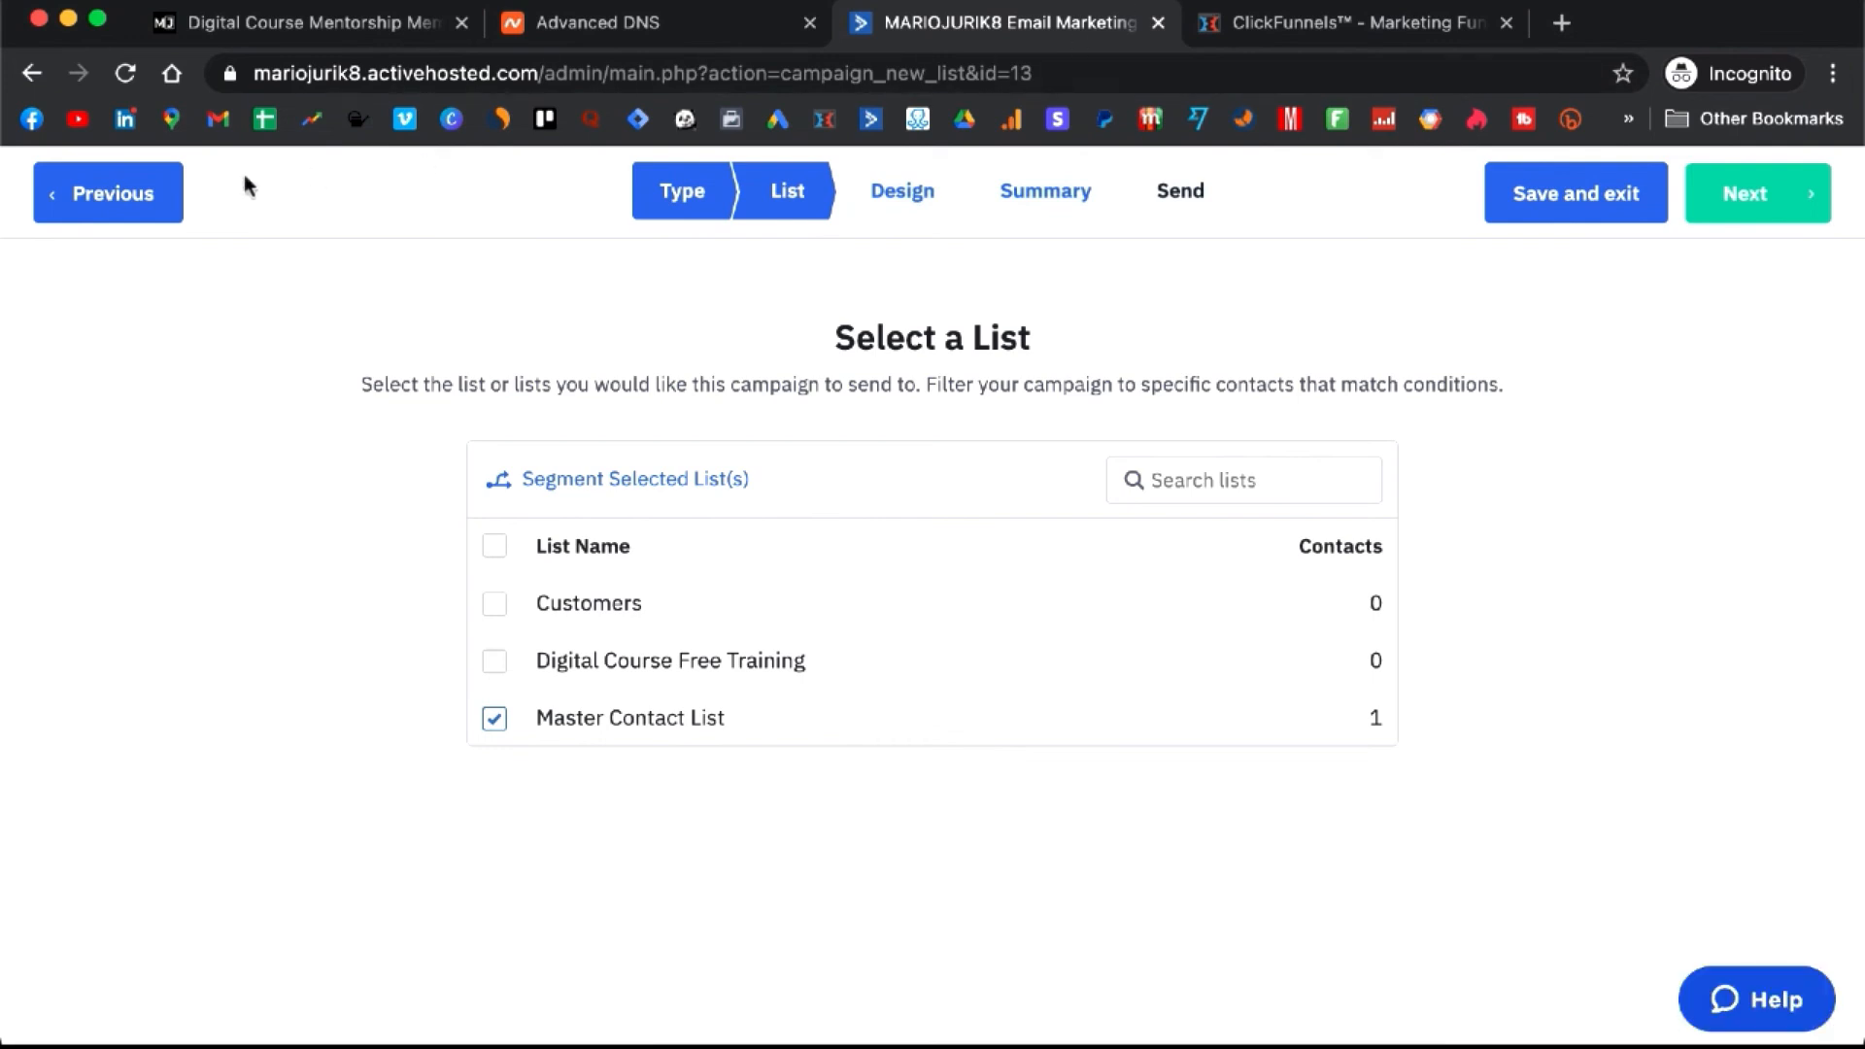
pyautogui.click(139, 216)
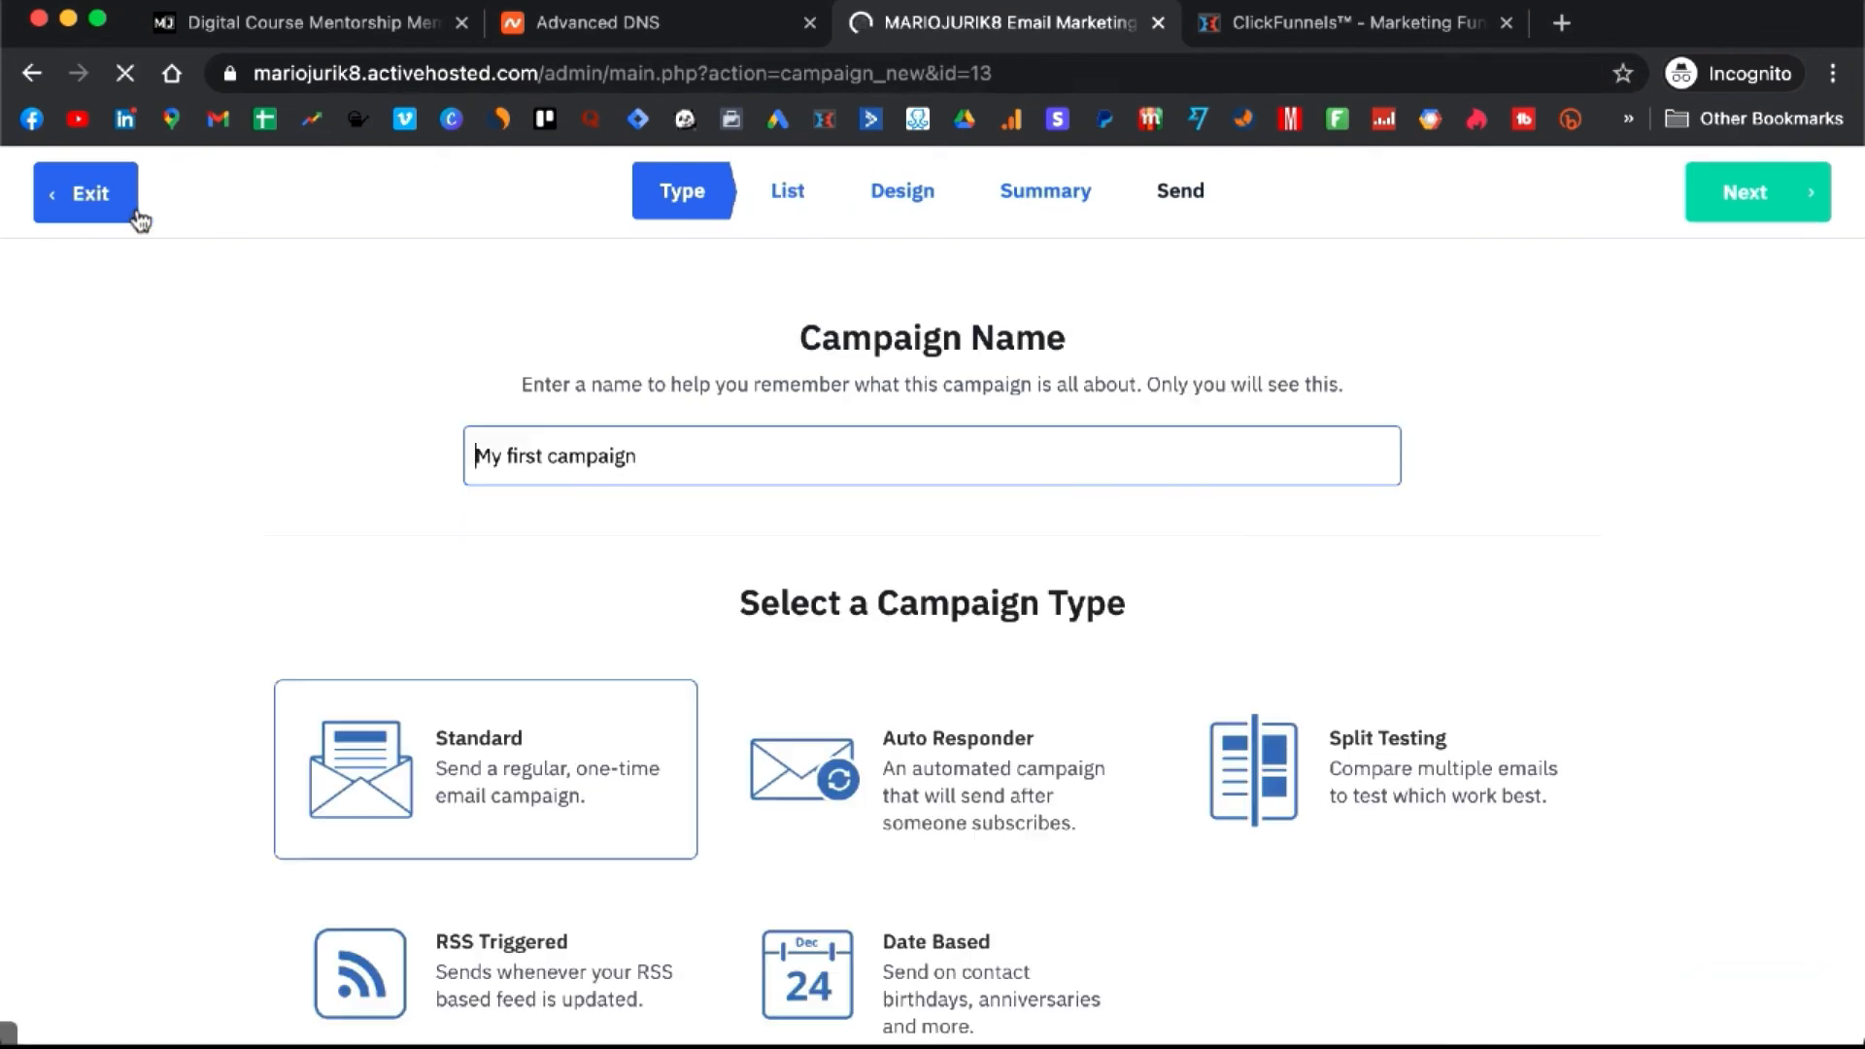
pyautogui.click(102, 197)
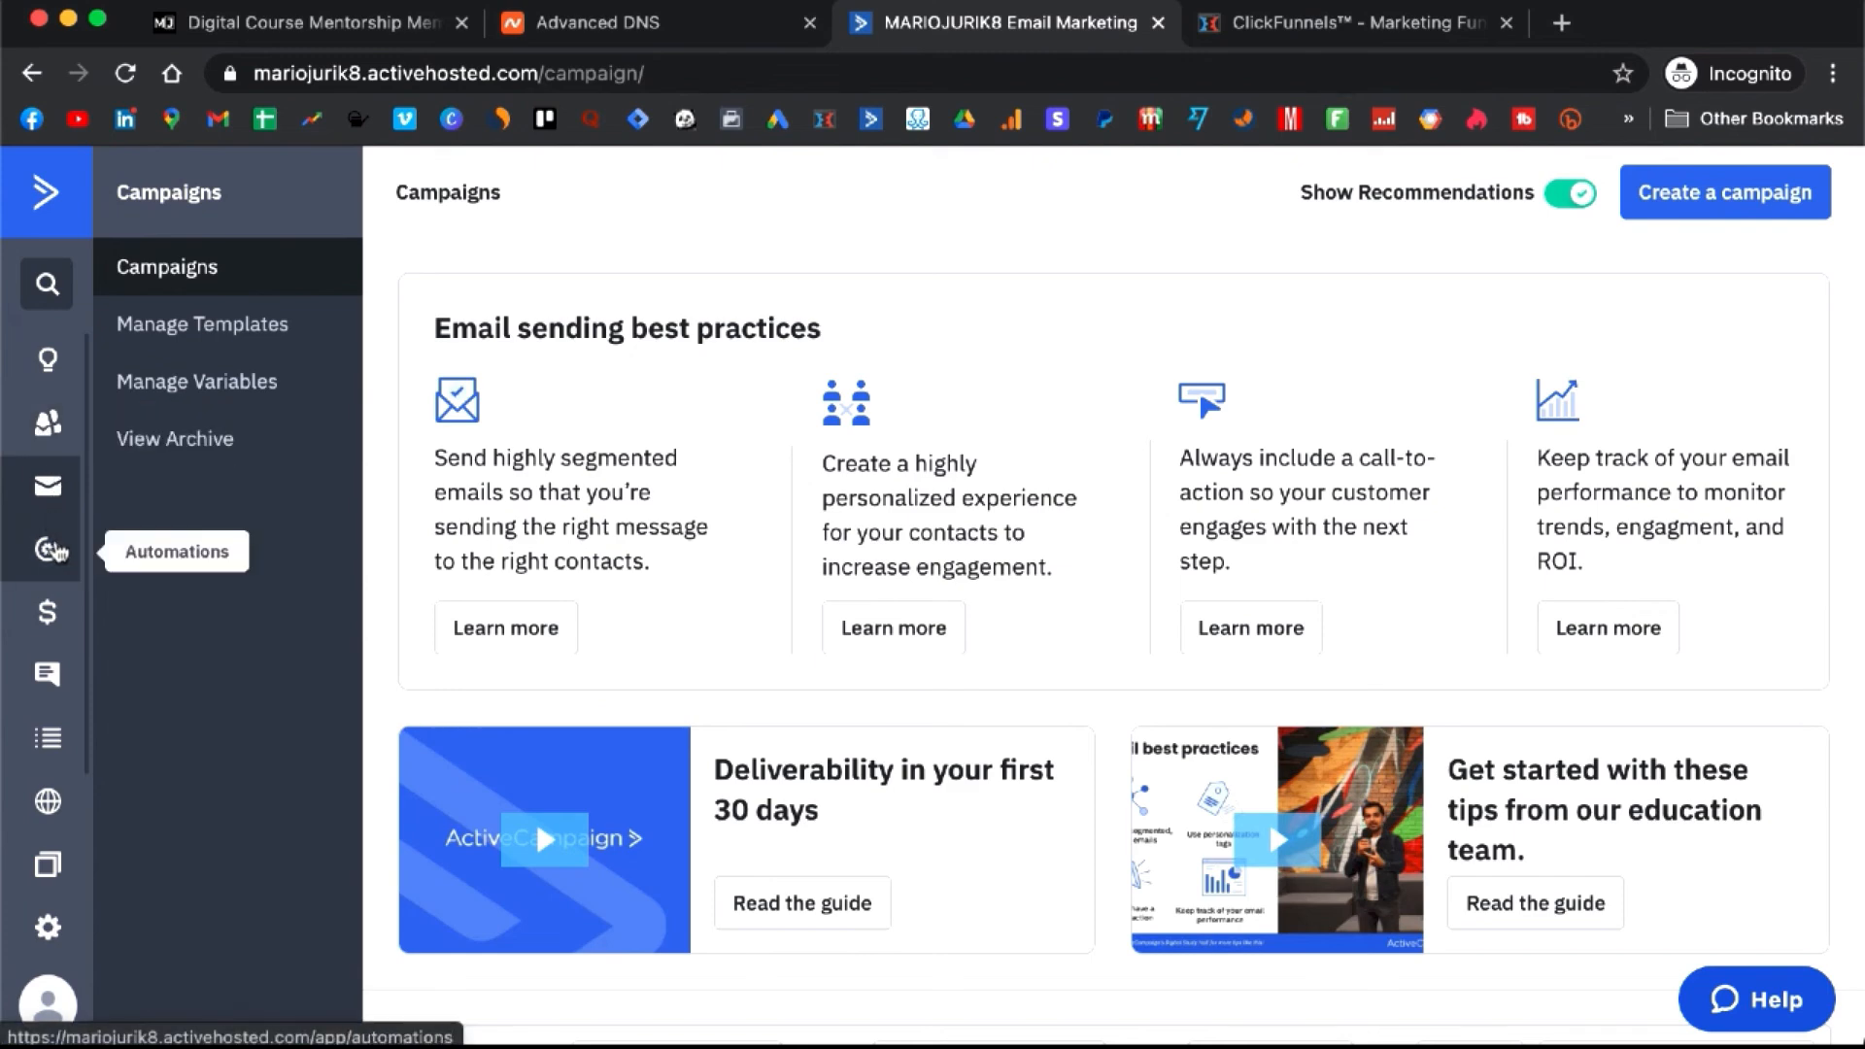
# - Show the Automations list with Clients Onboarding Sequence and Free Training Follow Up (STUDENT) both active
pyautogui.click(48, 549)
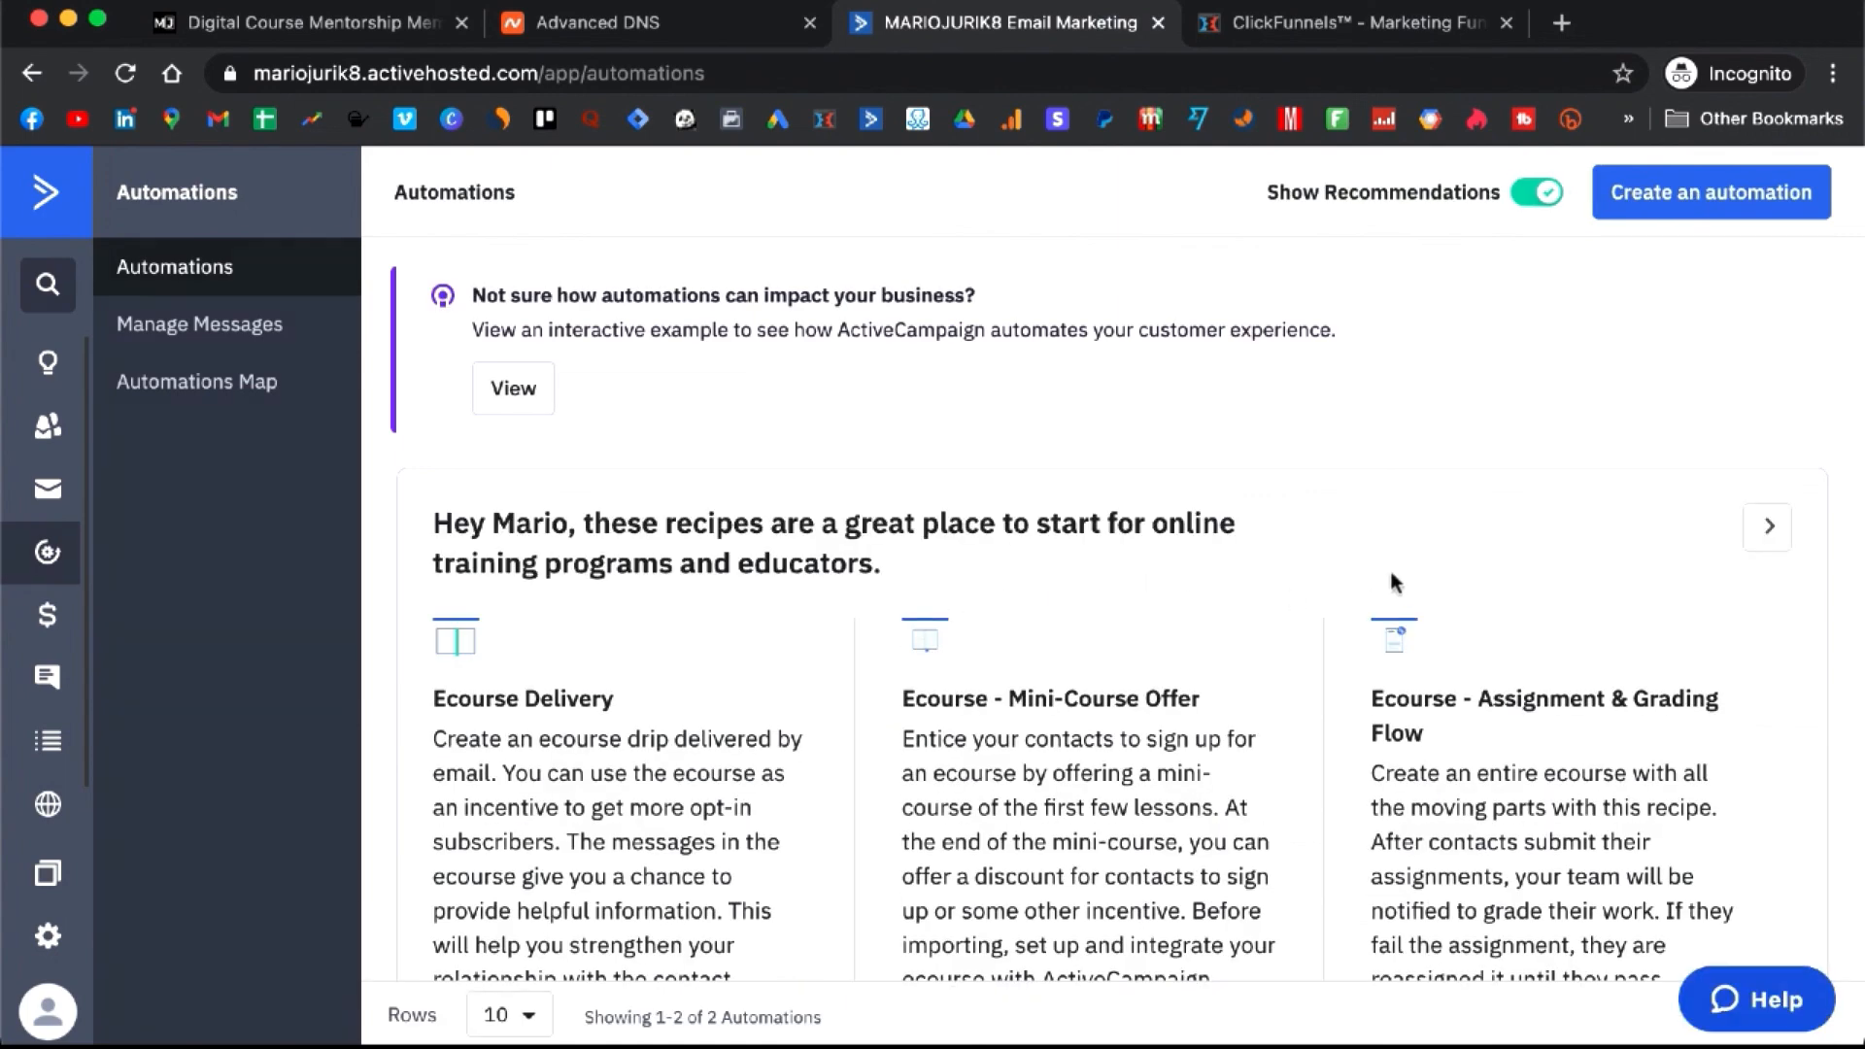
pyautogui.scroll(-5, 1391, 575)
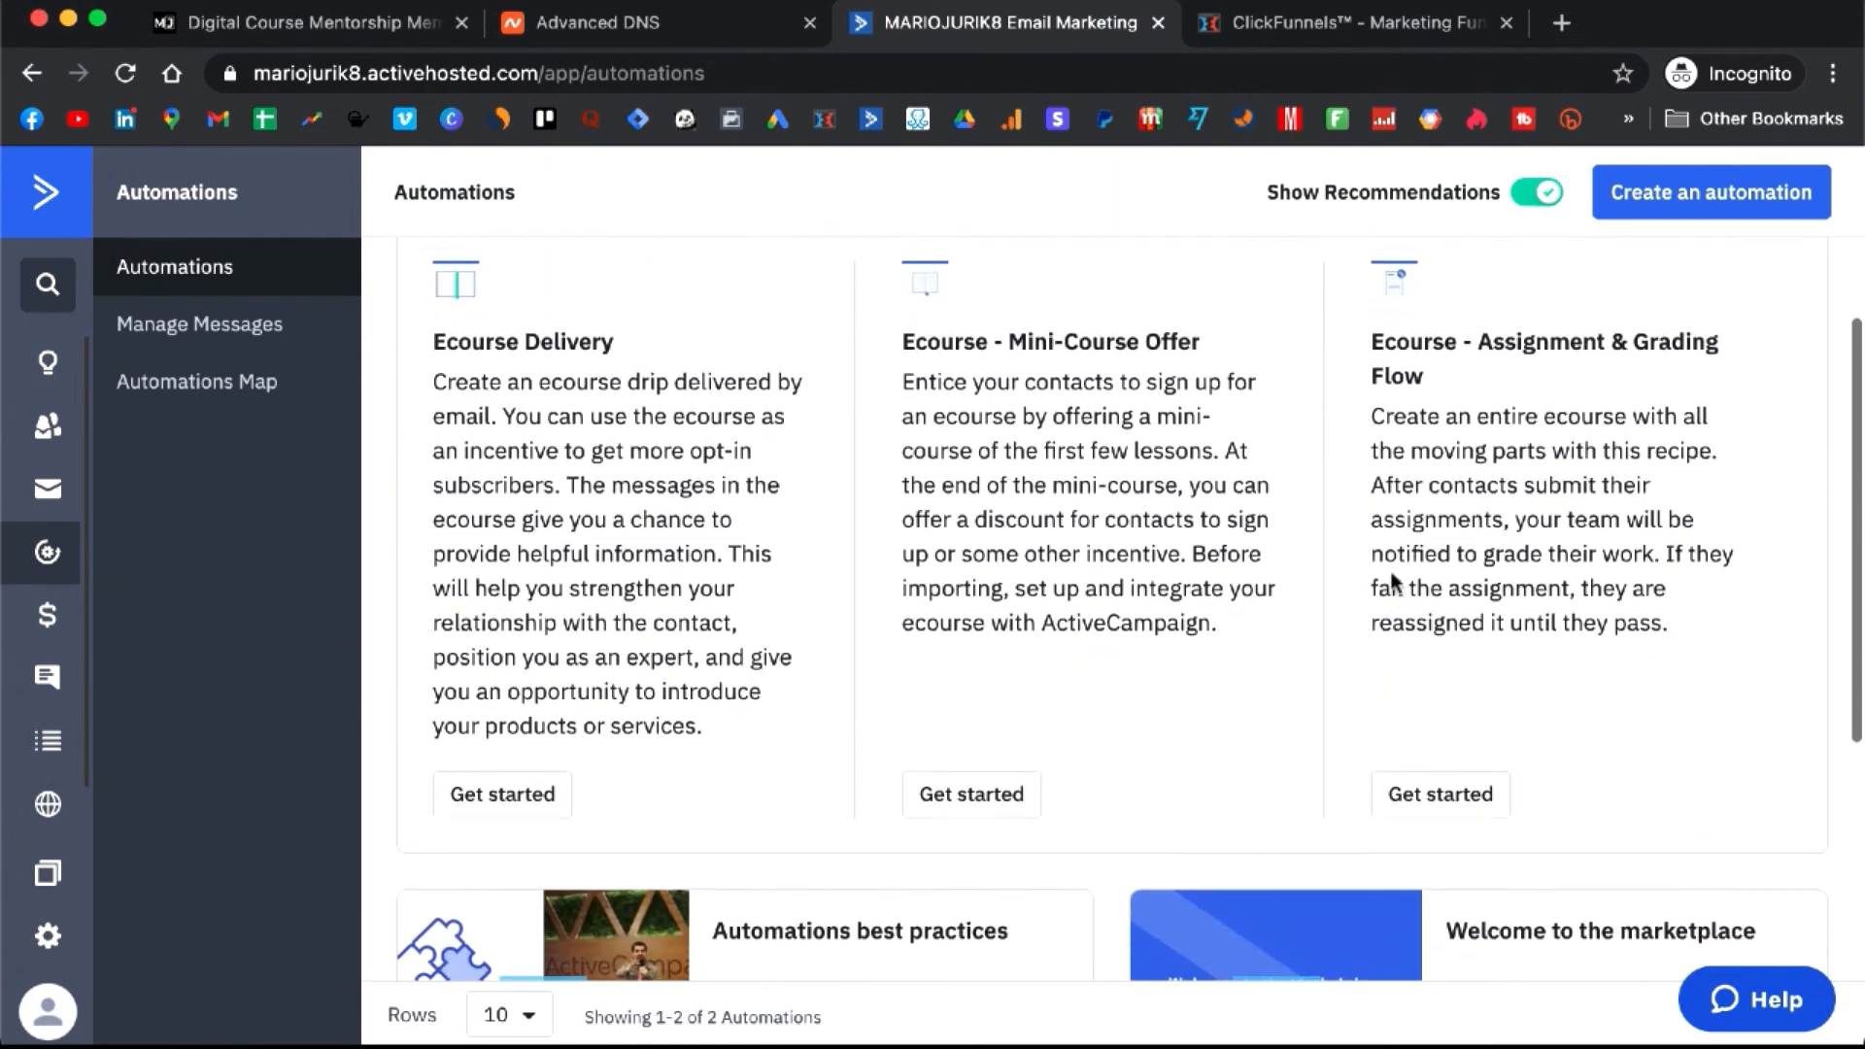
pyautogui.scroll(-5, 1391, 573)
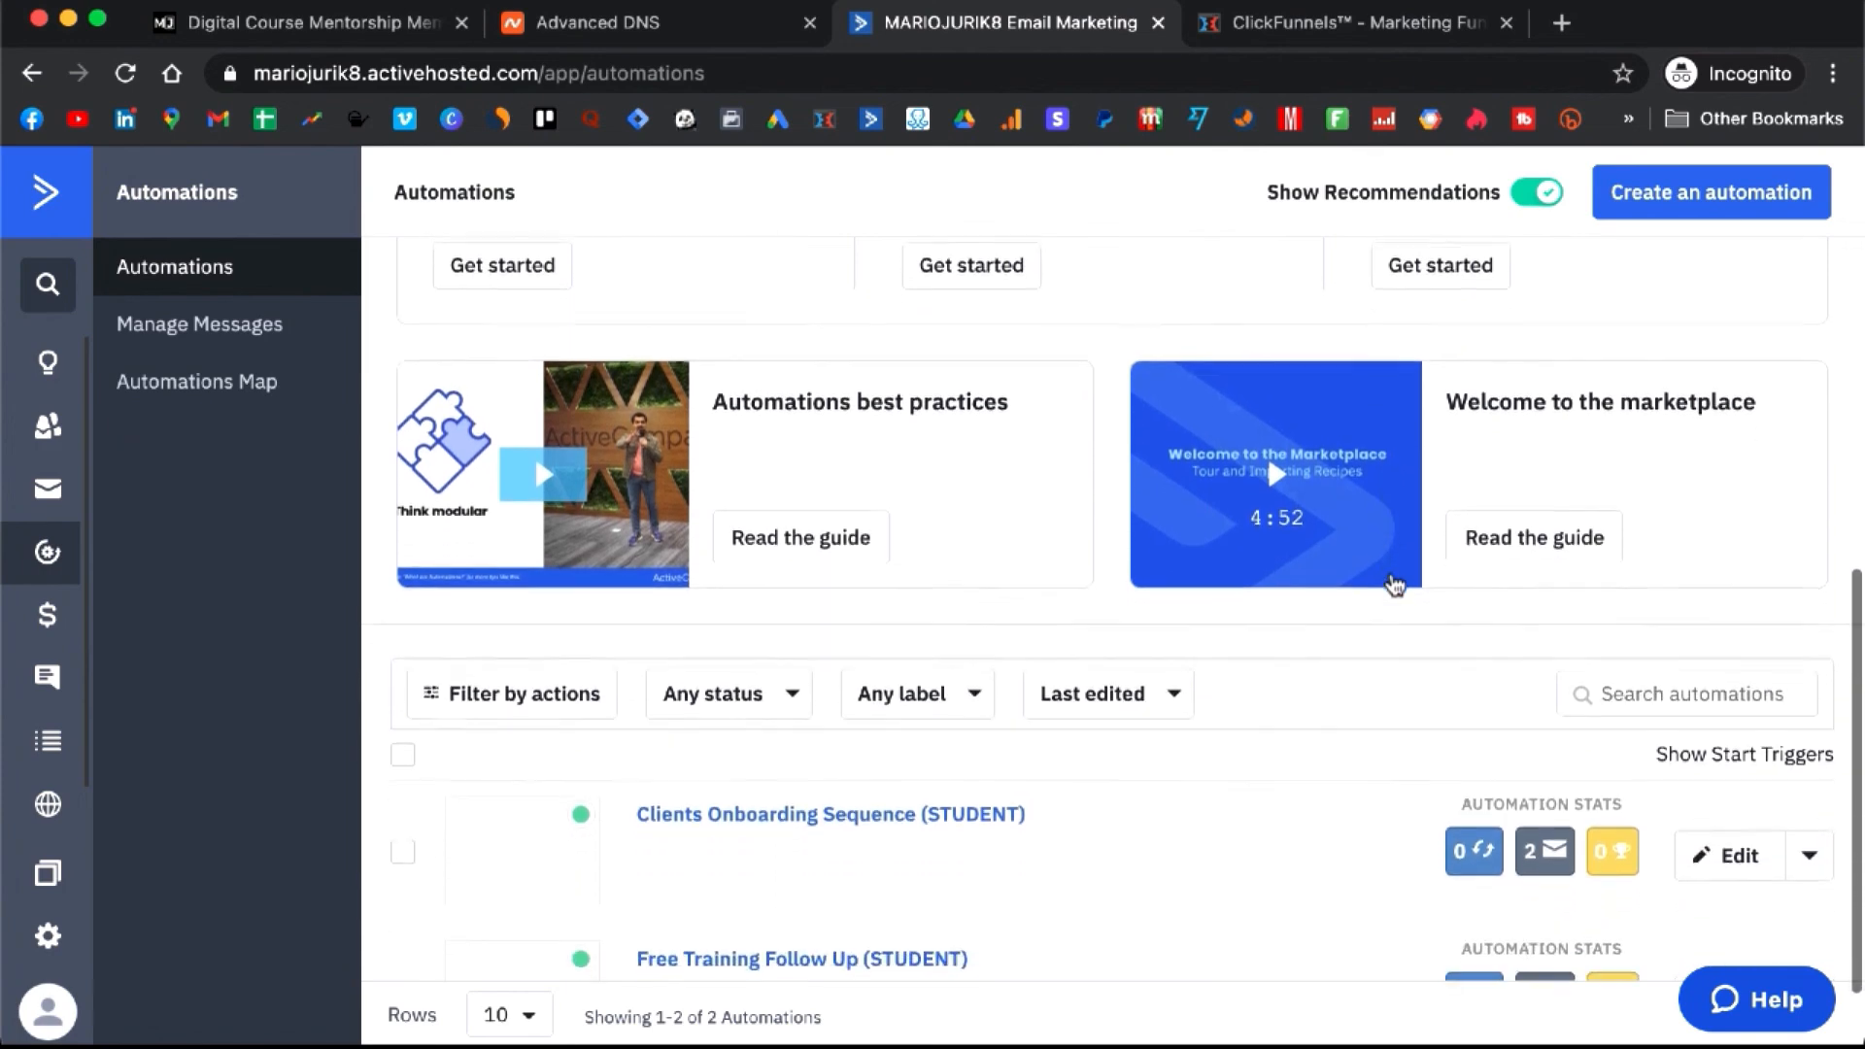
pyautogui.scroll(-1, 1395, 584)
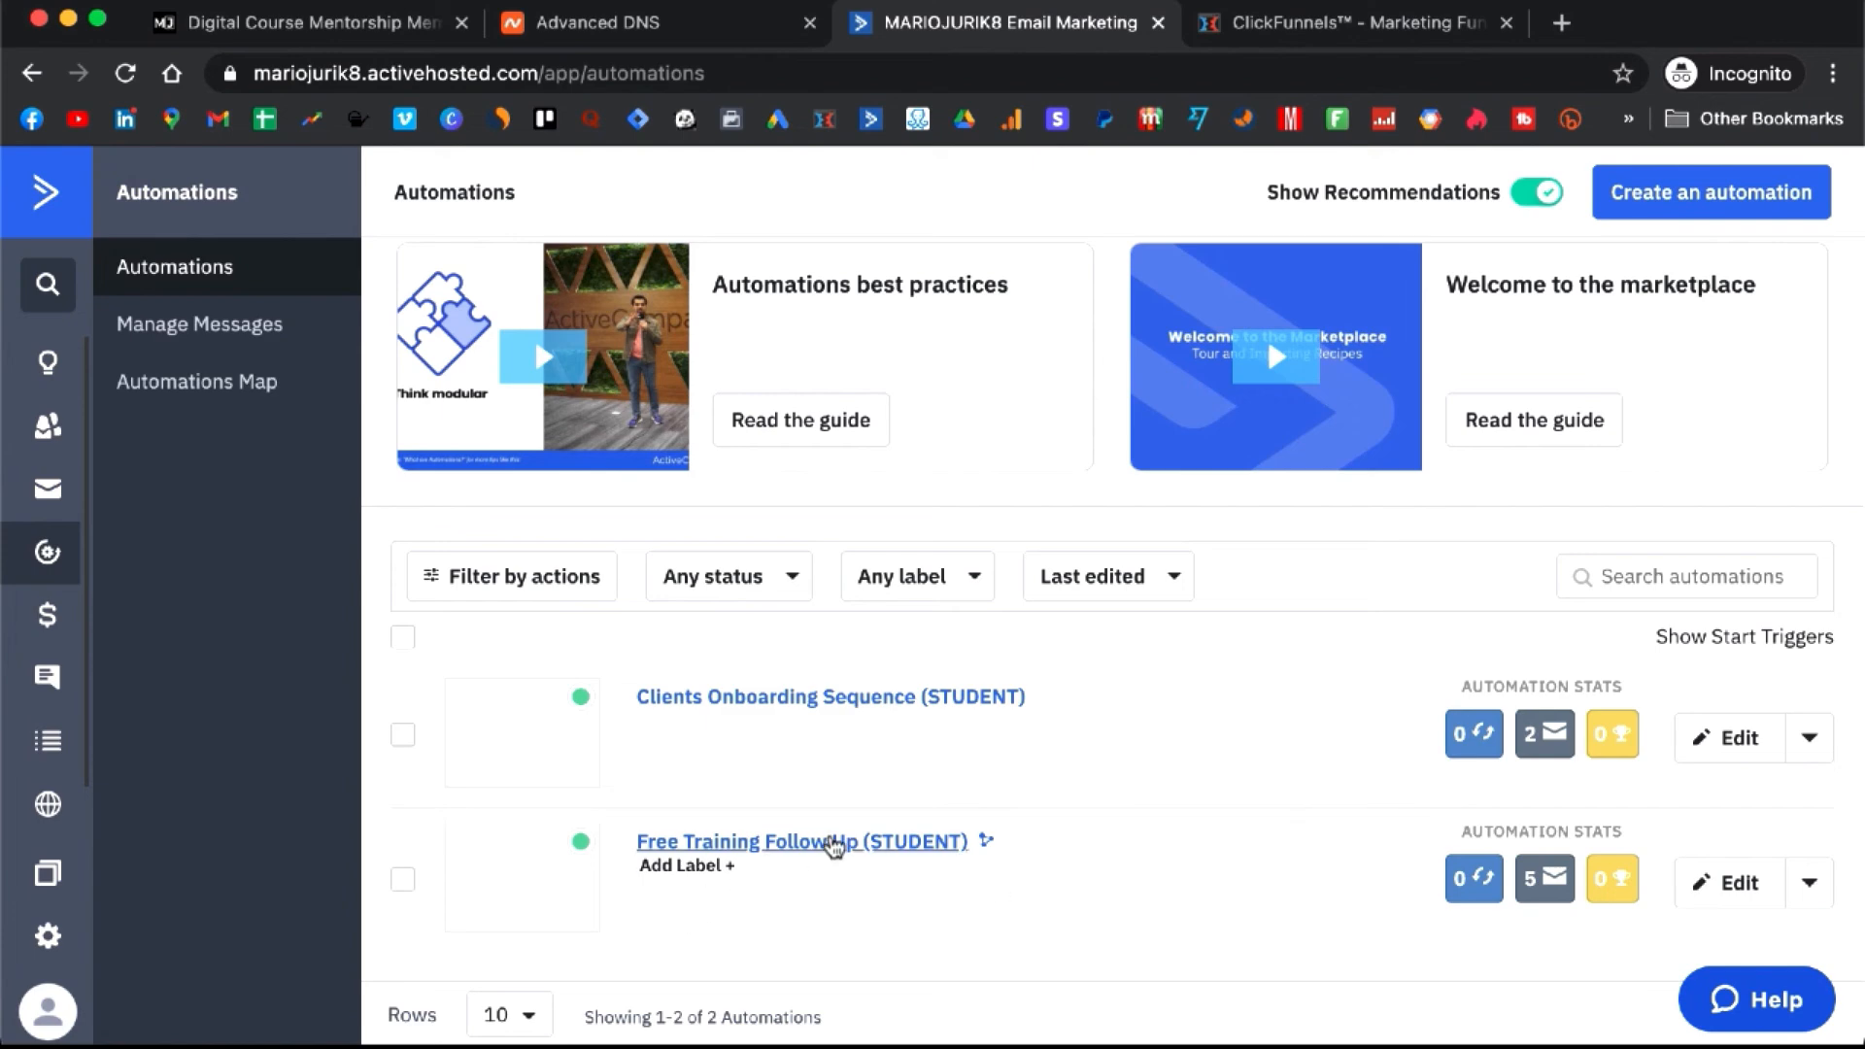
# - Review the Free Training Follow Up (STUDENT) workflow down to the '60 minutes left last call' email and 1000-year wait
pyautogui.click(845, 845)
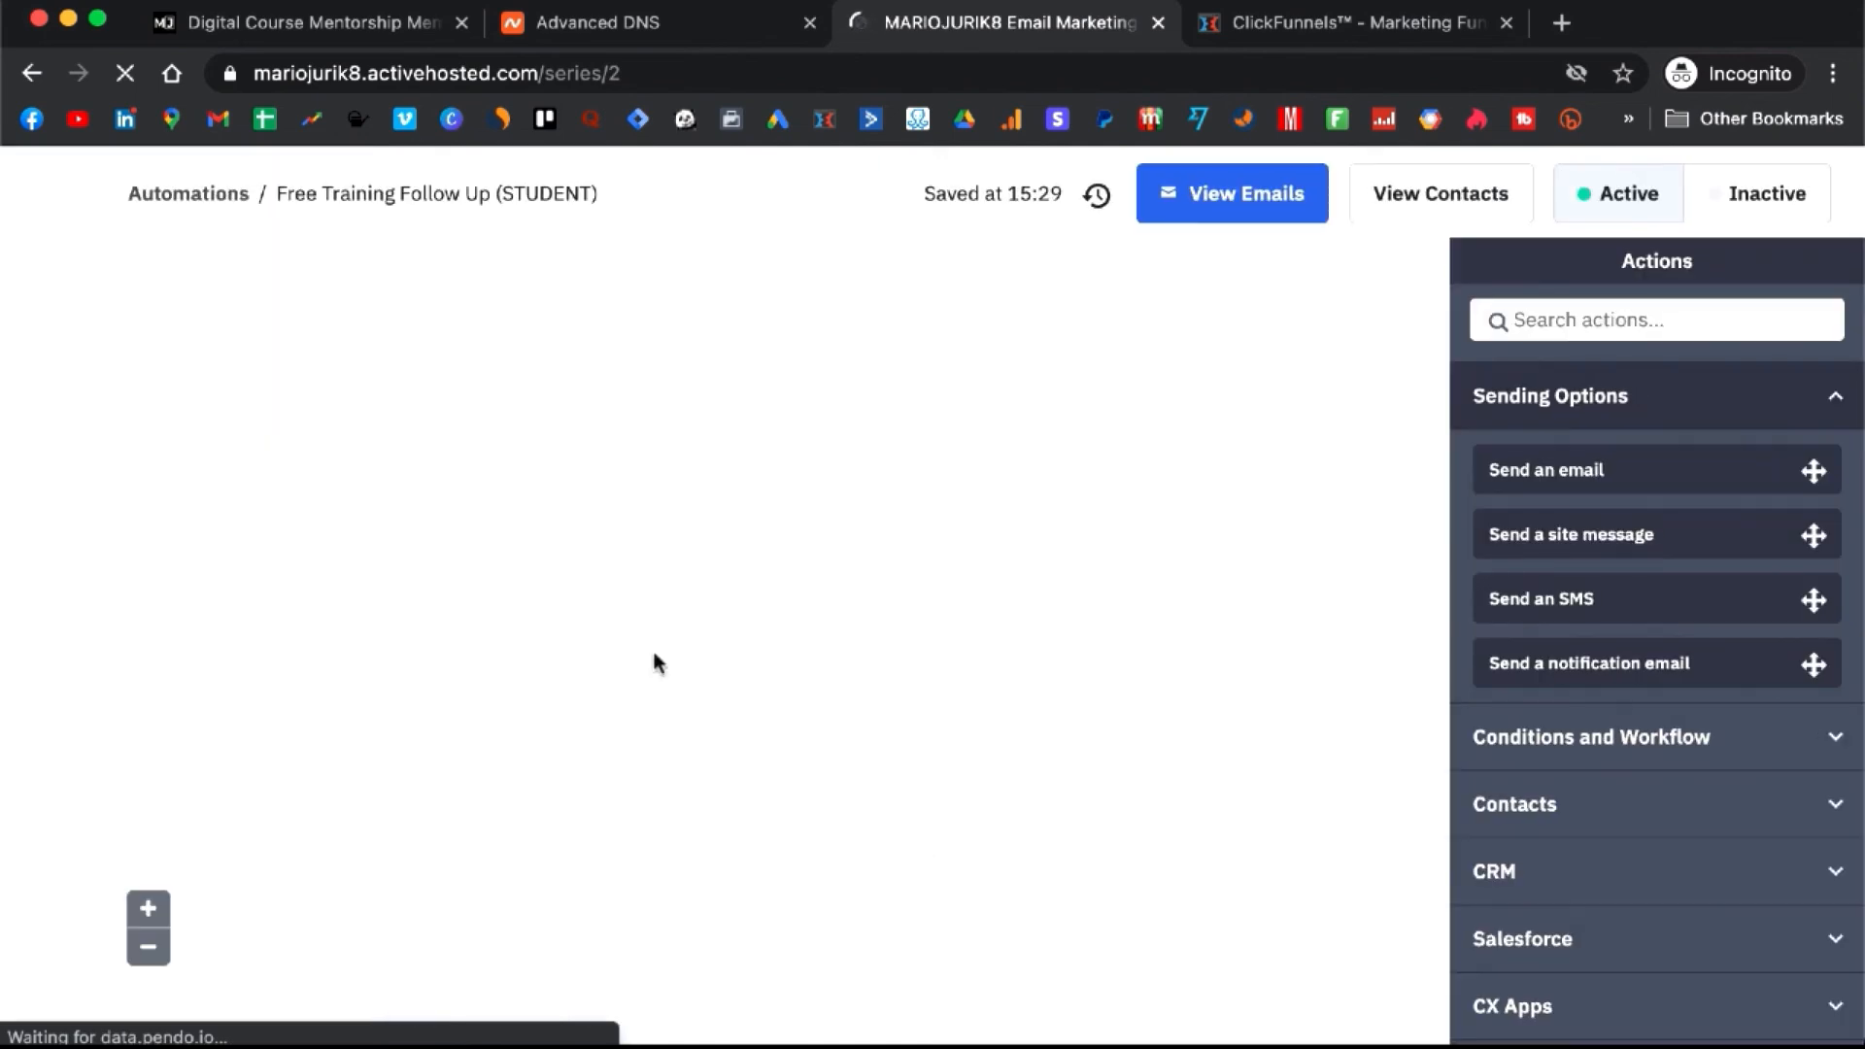
pyautogui.scroll(-2, 656, 664)
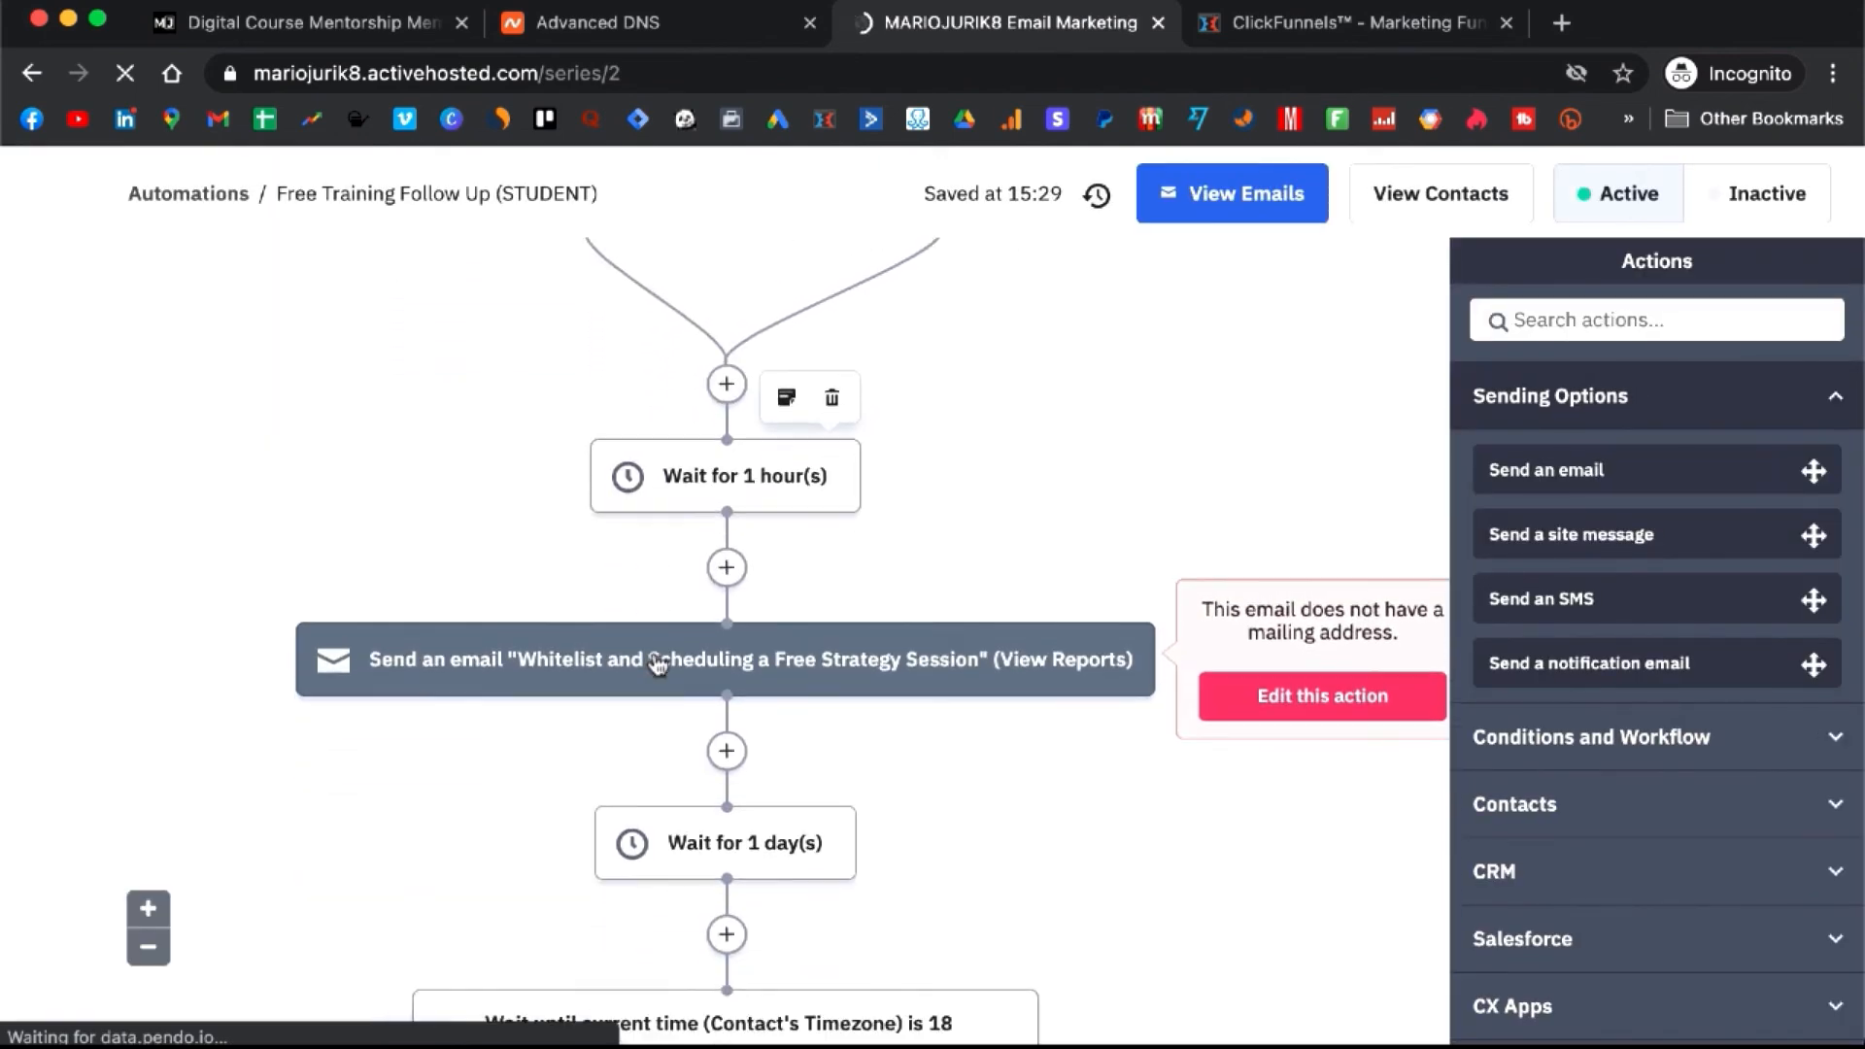
pyautogui.scroll(-10, 657, 665)
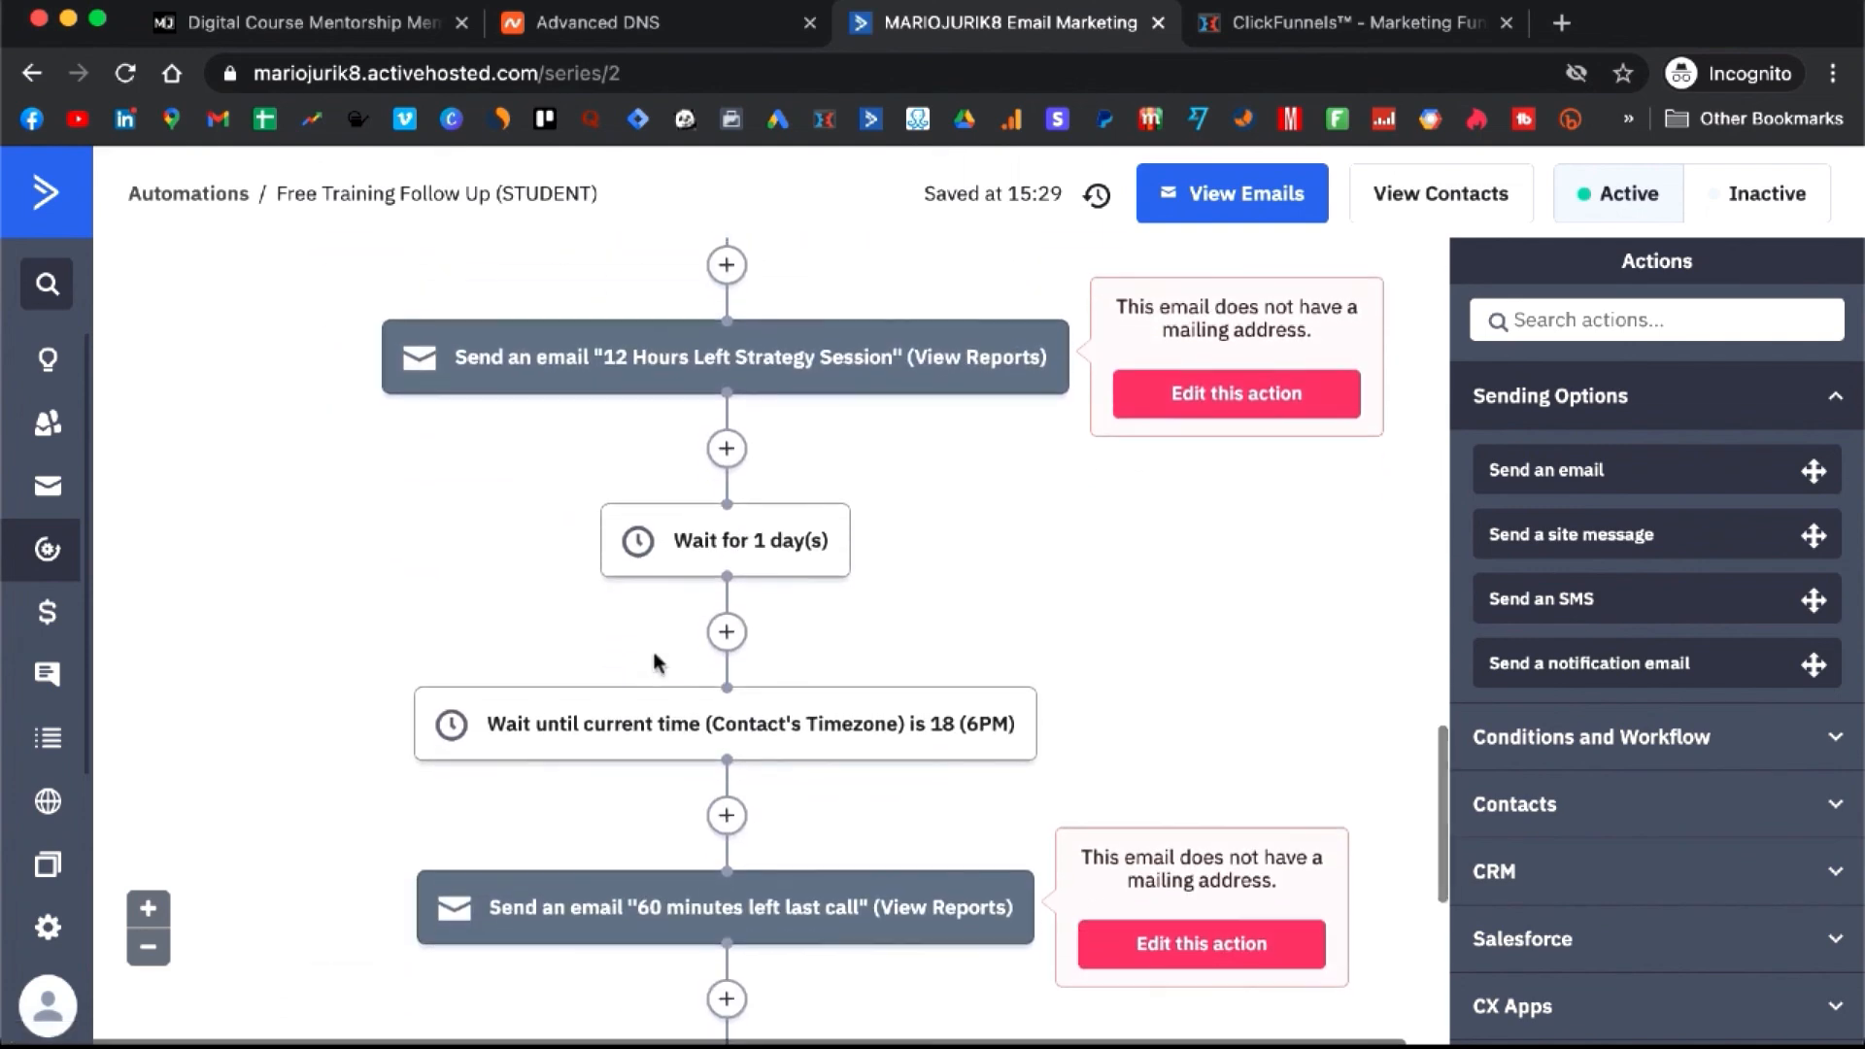
pyautogui.scroll(1, 656, 663)
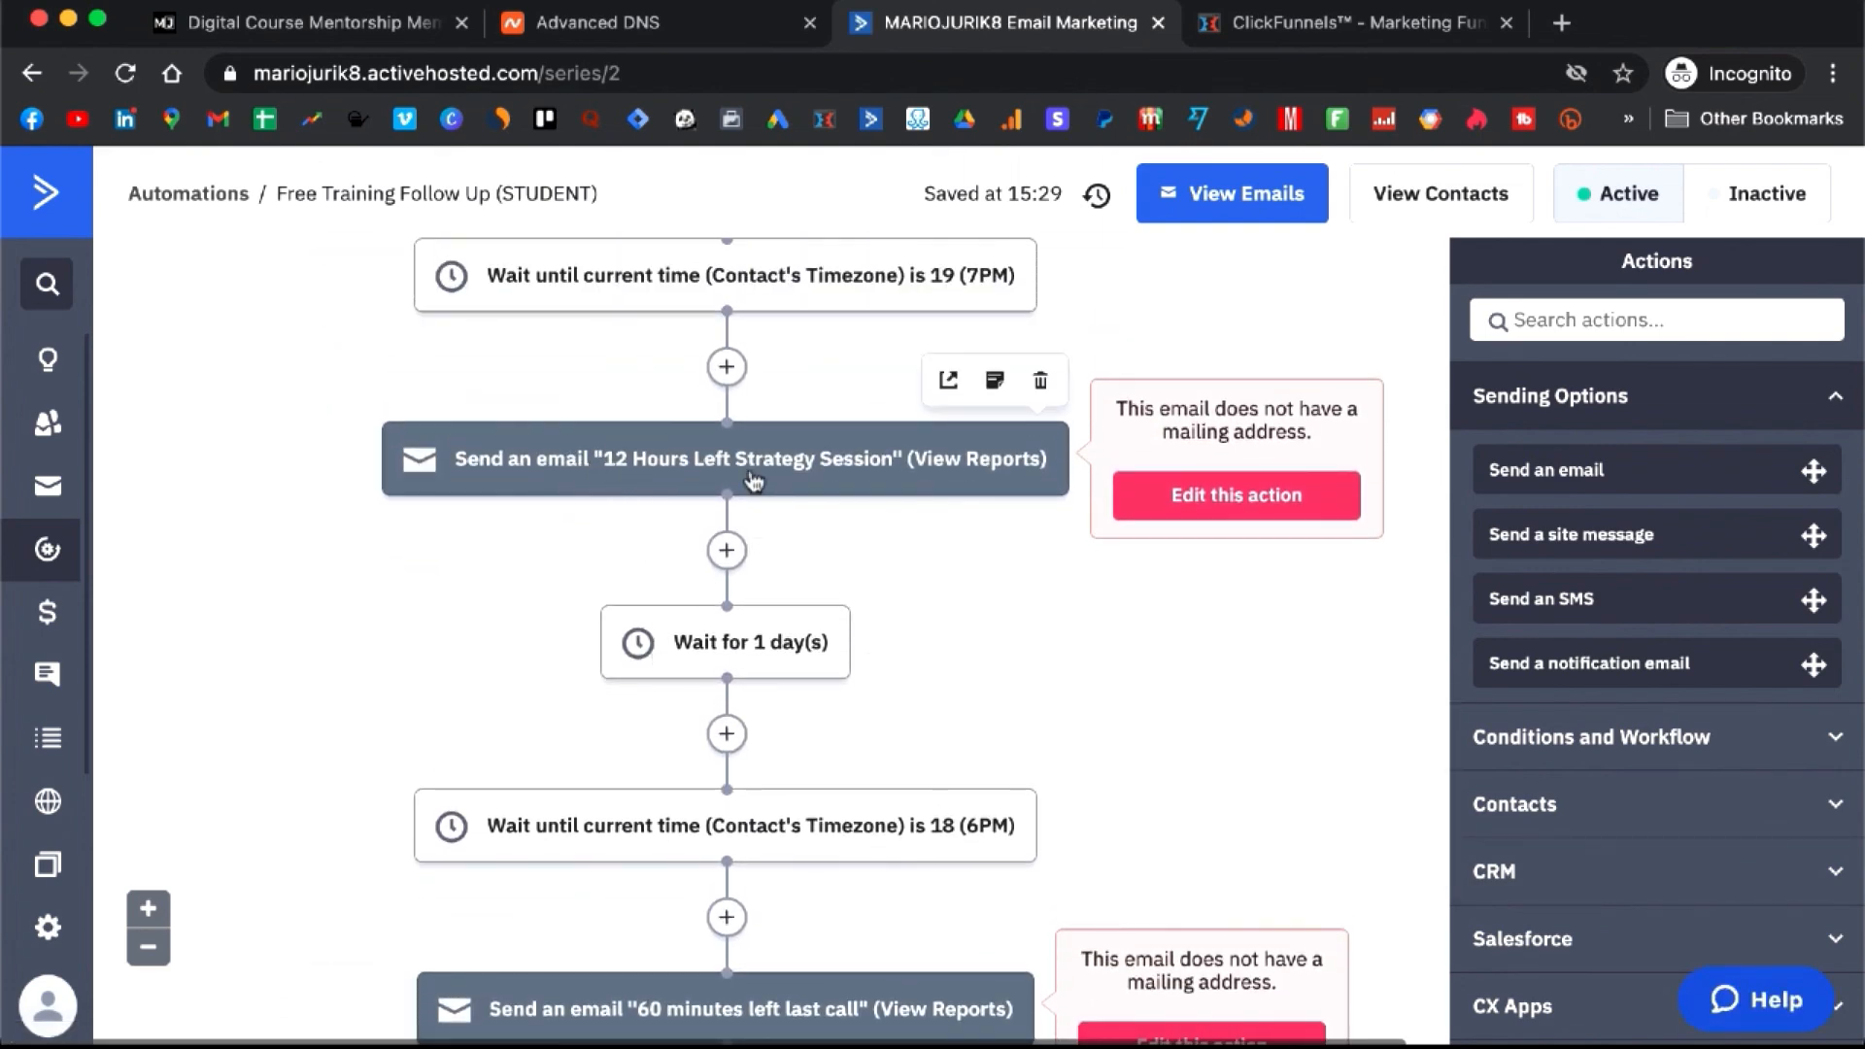
pyautogui.scroll(8, 753, 481)
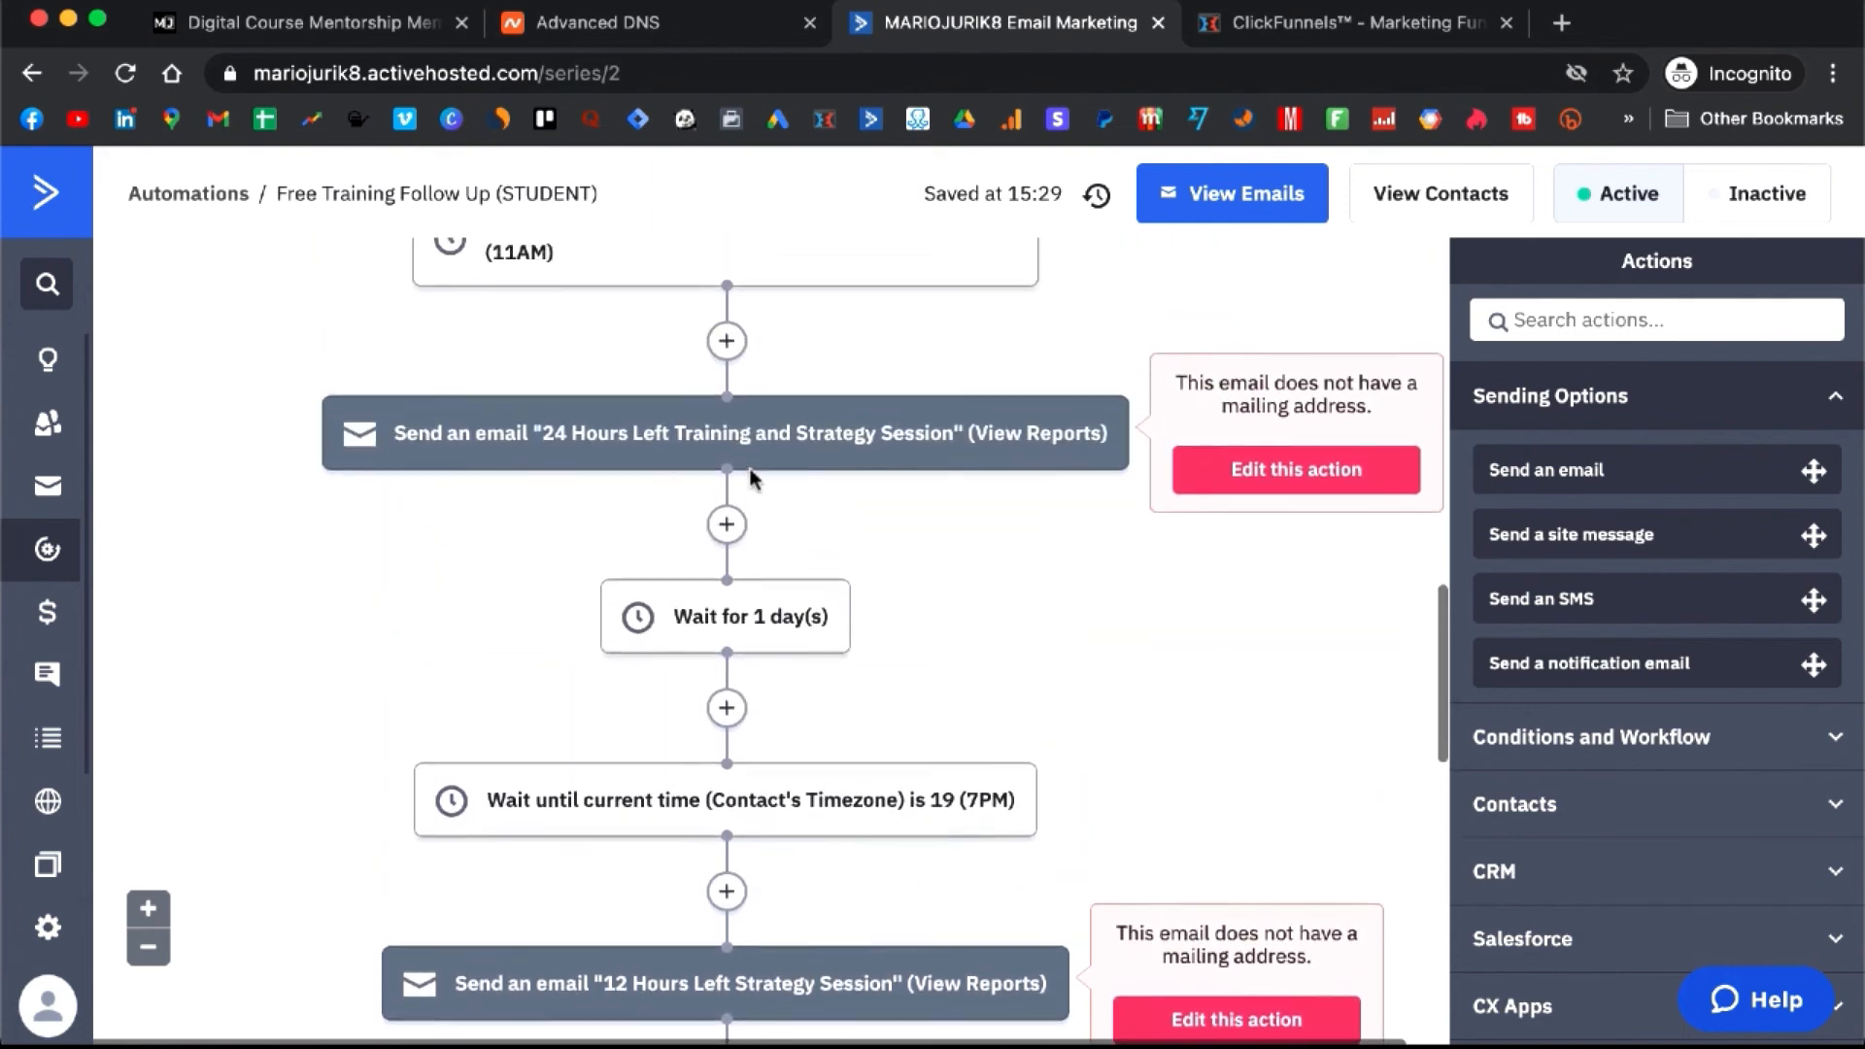
pyautogui.scroll(1, 755, 479)
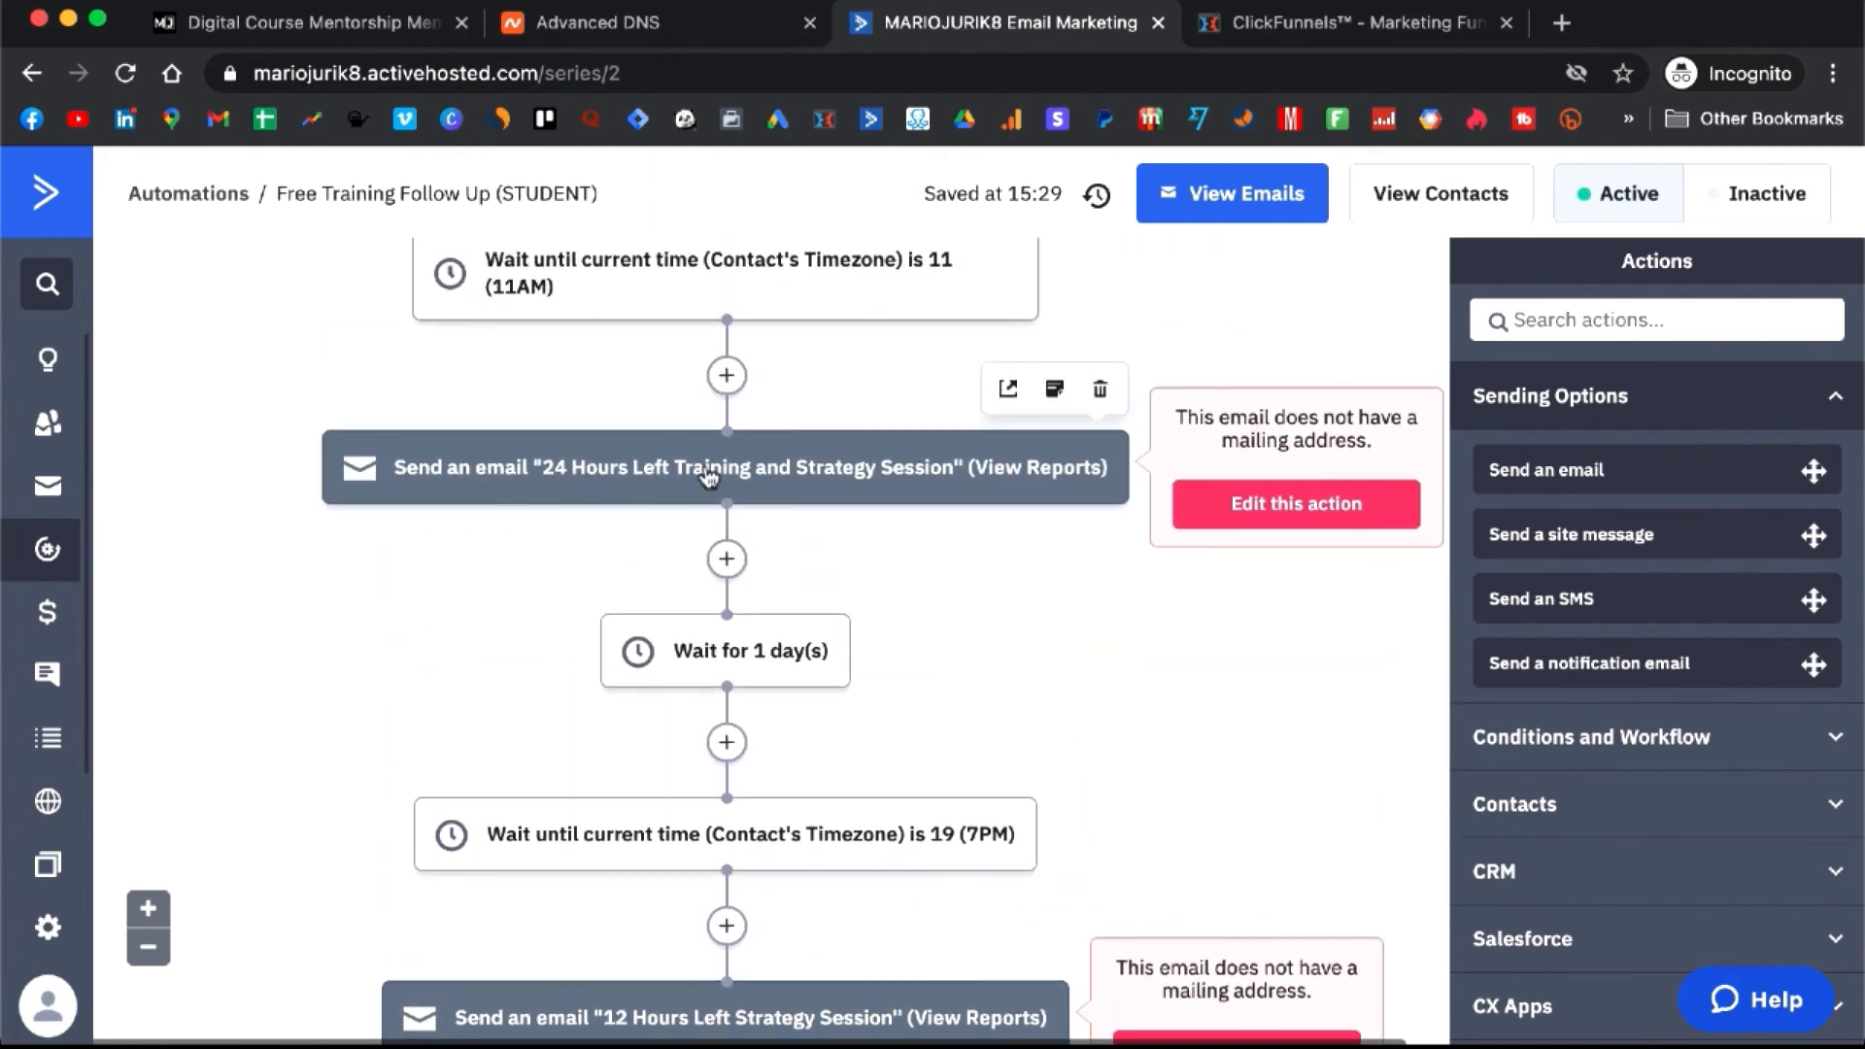
pyautogui.scroll(-7, 820, 491)
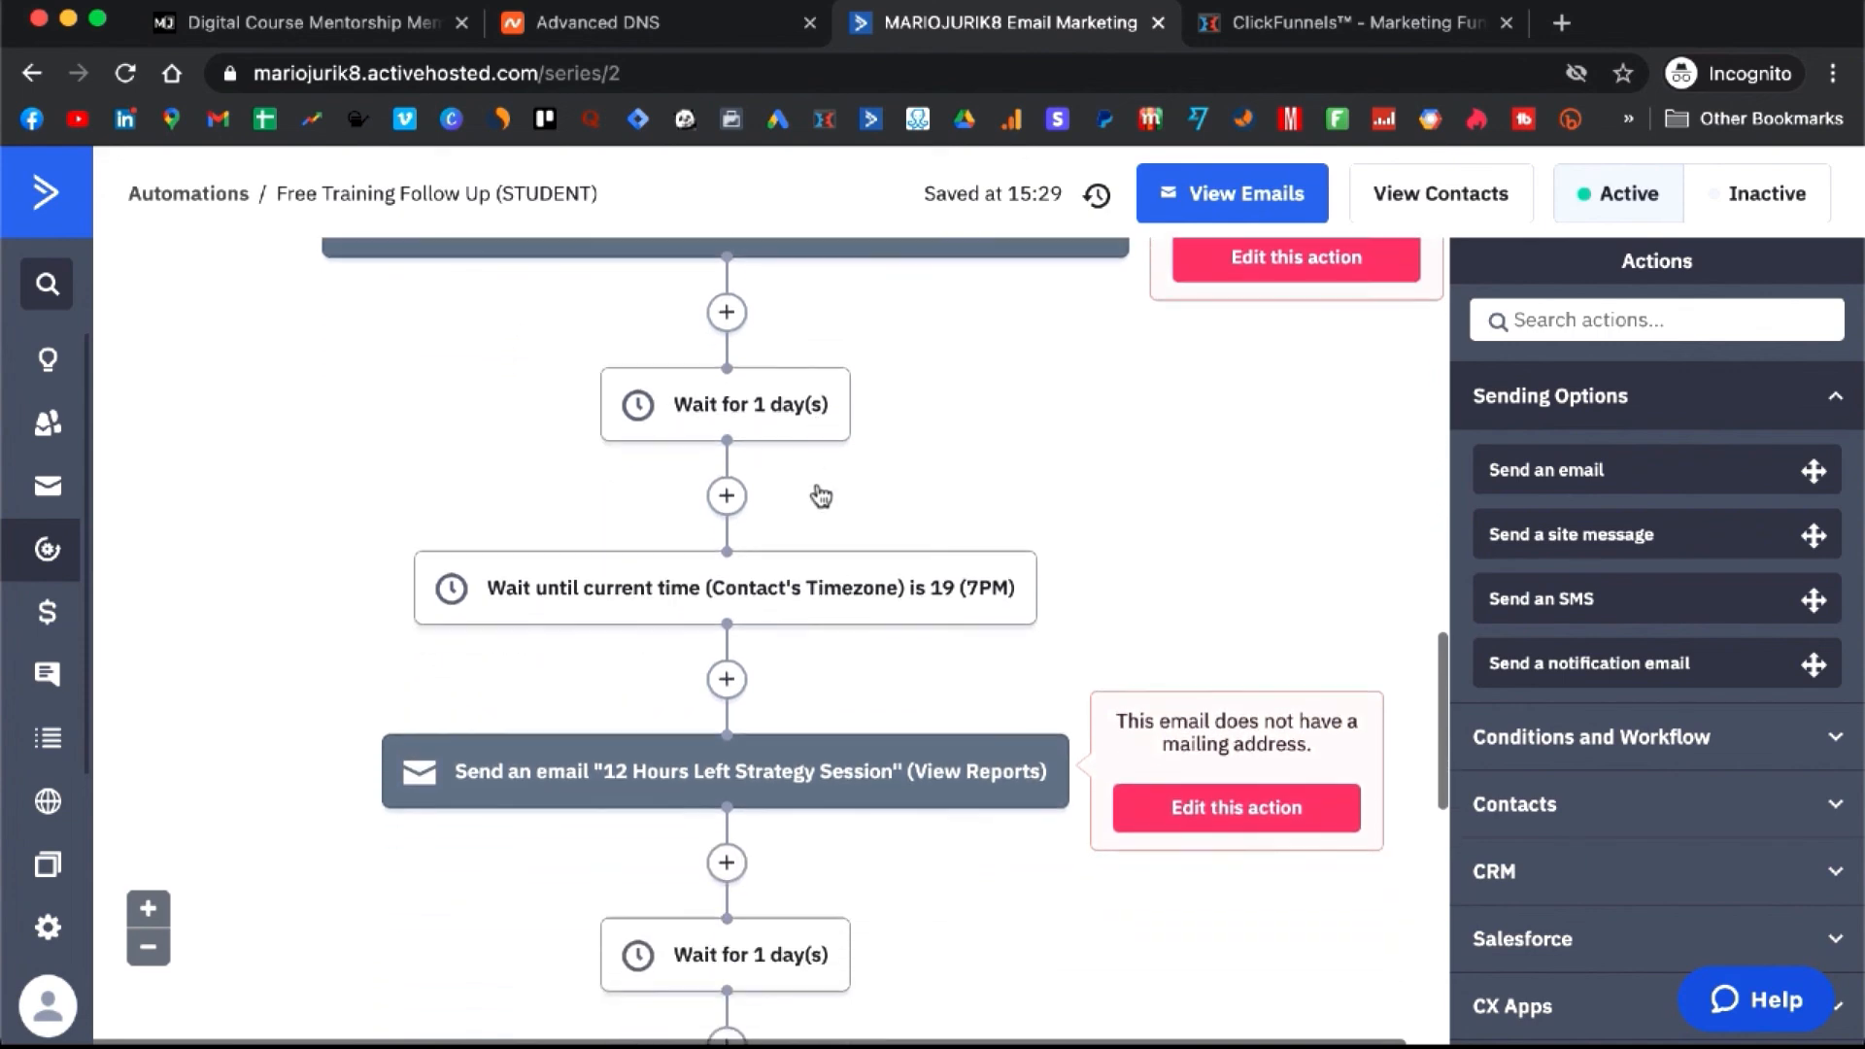
pyautogui.scroll(-4, 669, 556)
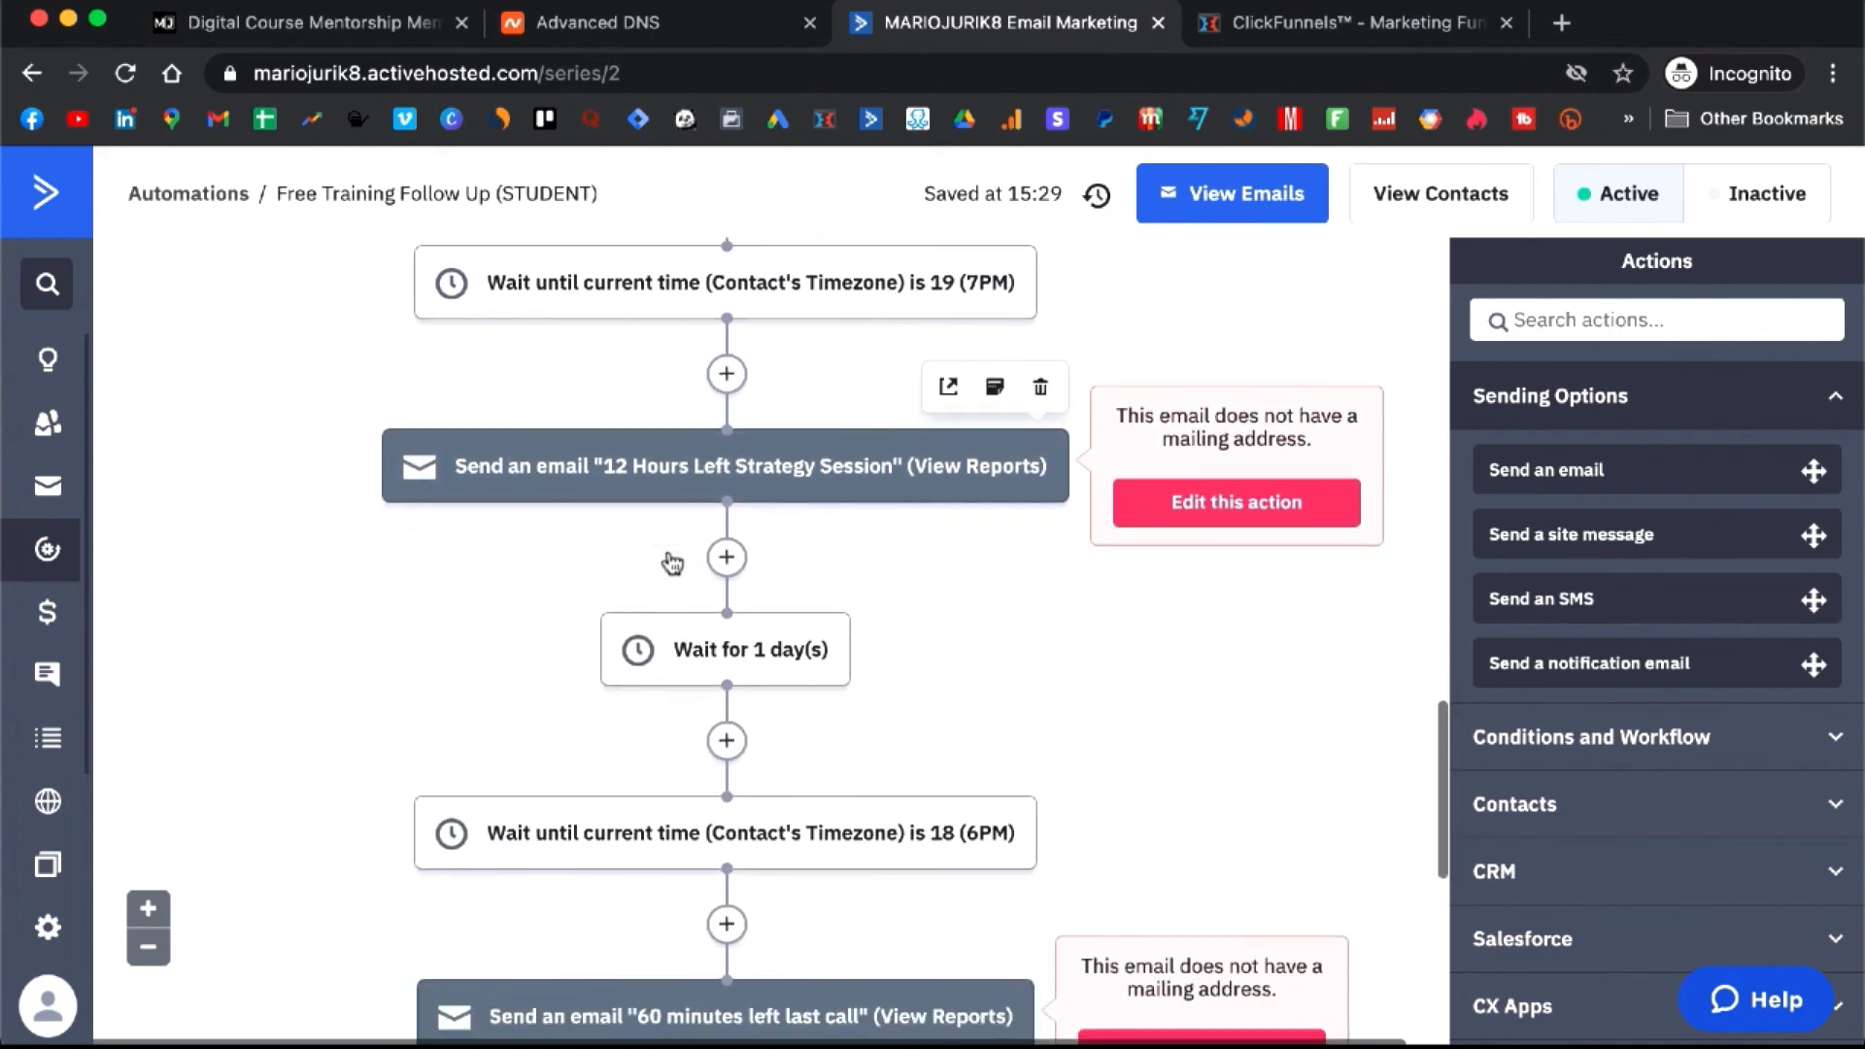
pyautogui.scroll(-2, 670, 559)
pyautogui.scroll(5, 656, 524)
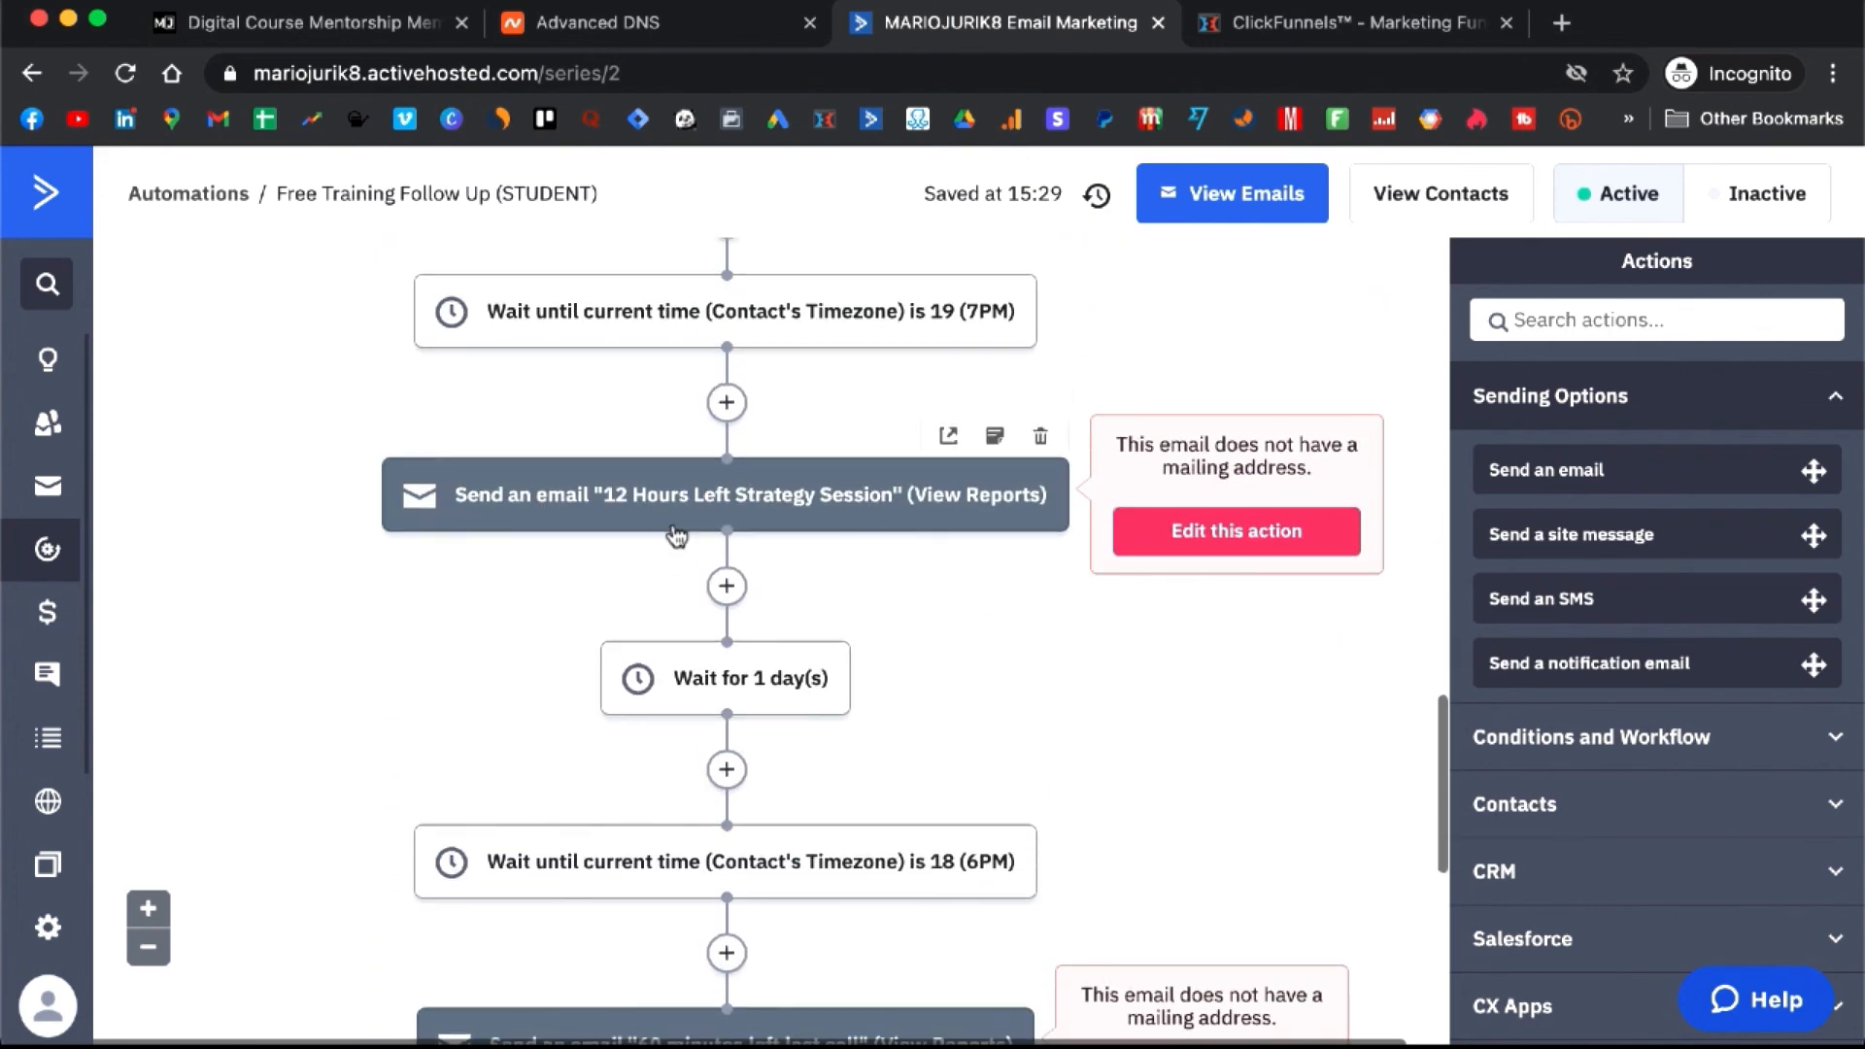
pyautogui.scroll(15, 724, 520)
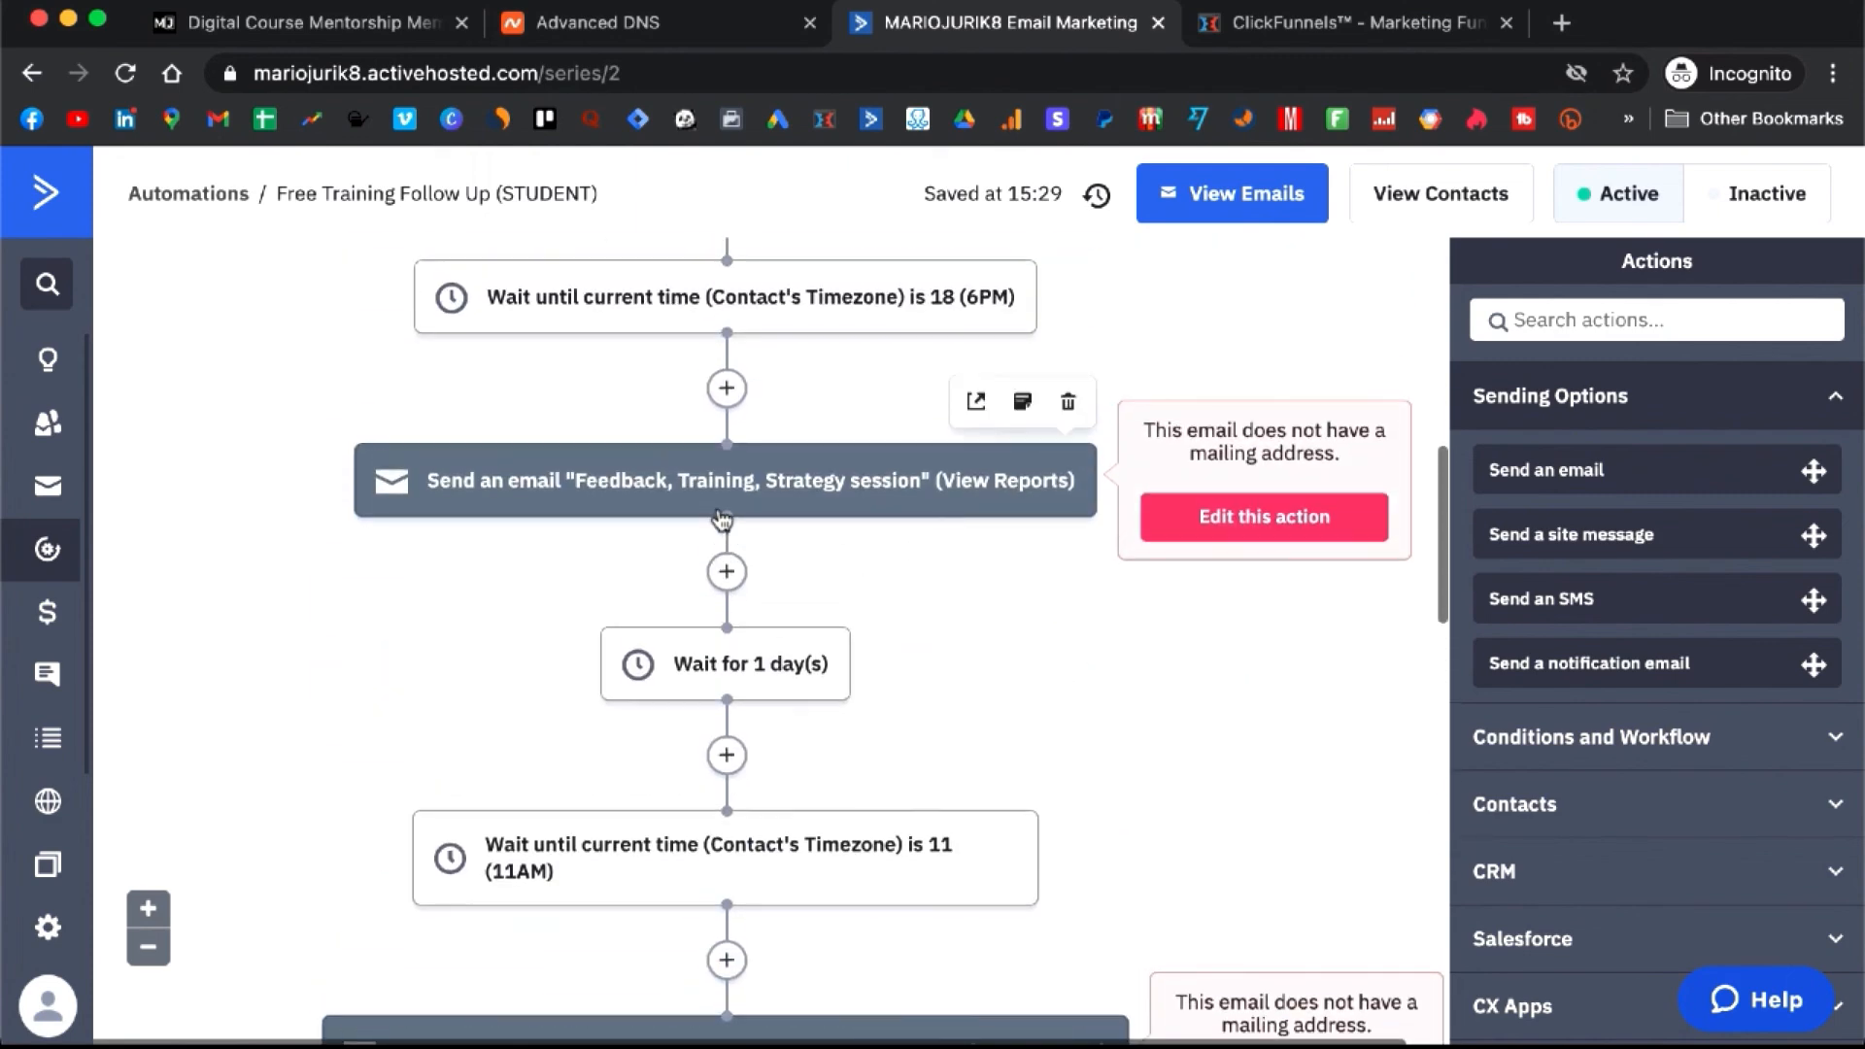
pyautogui.scroll(-13, 723, 520)
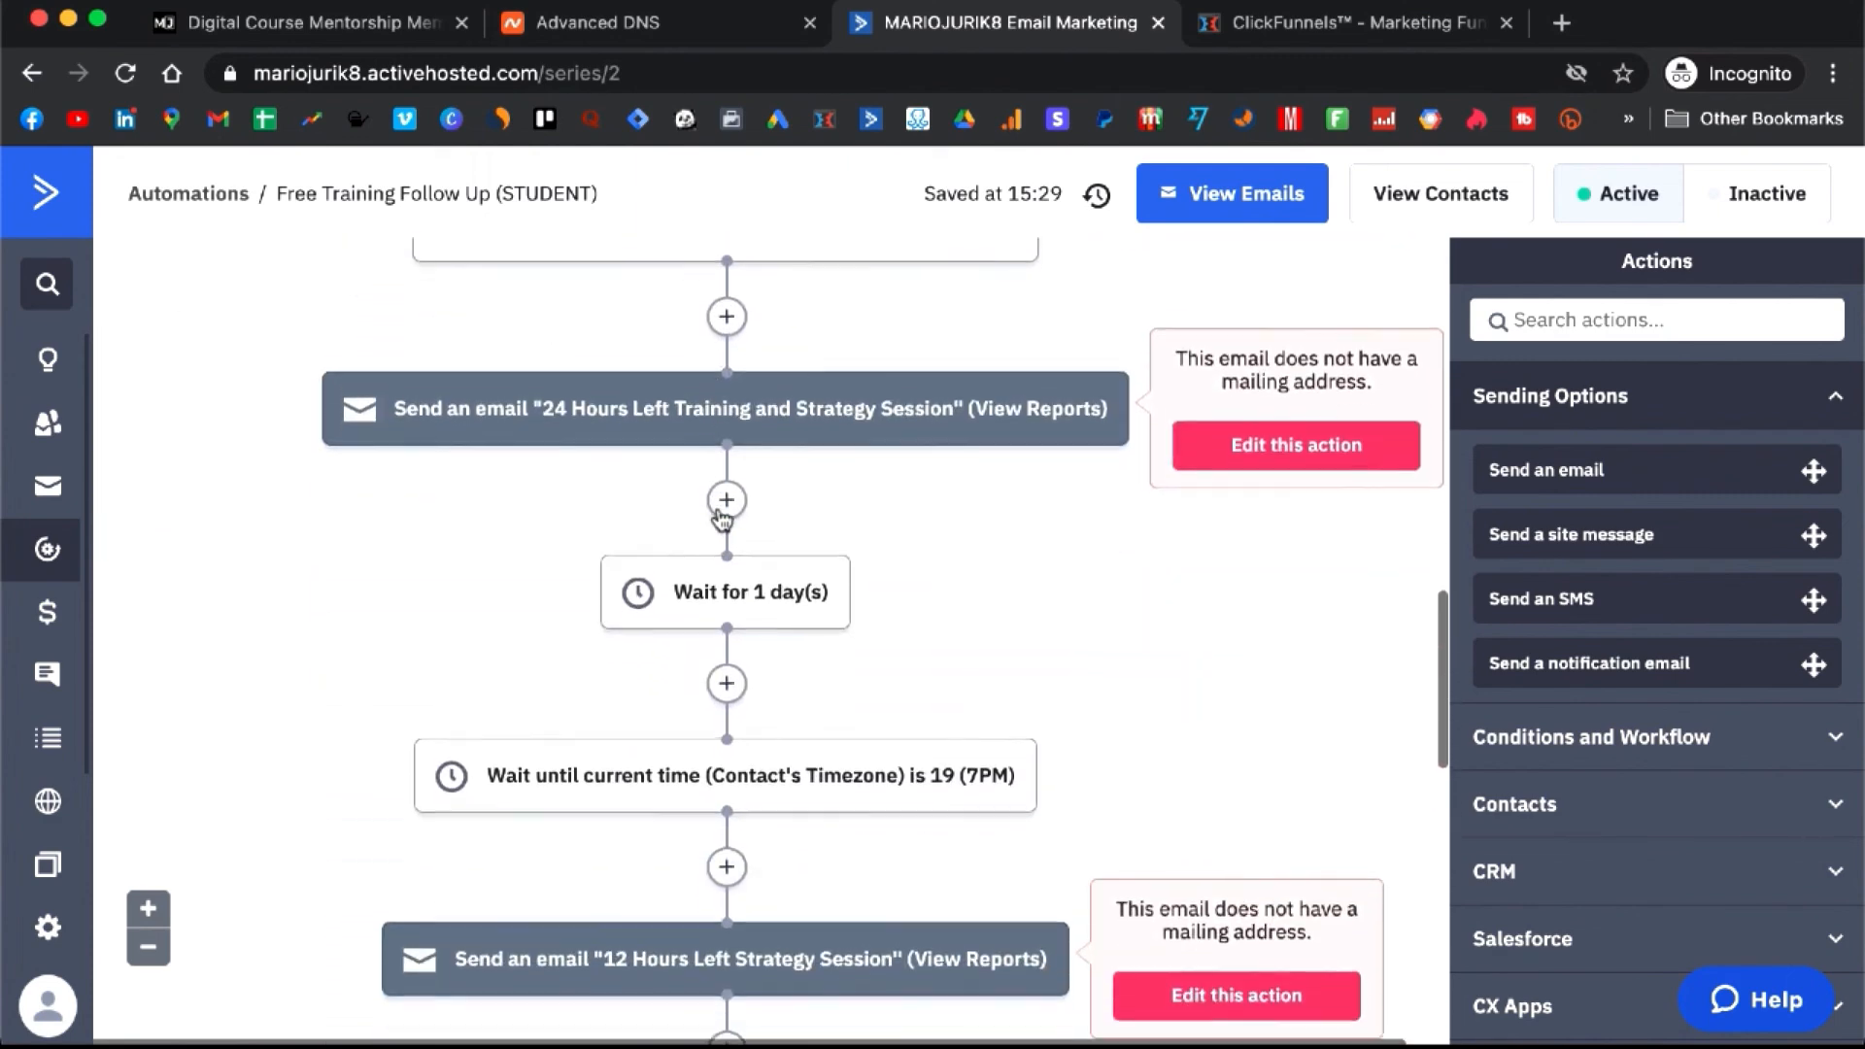
pyautogui.scroll(-8, 720, 515)
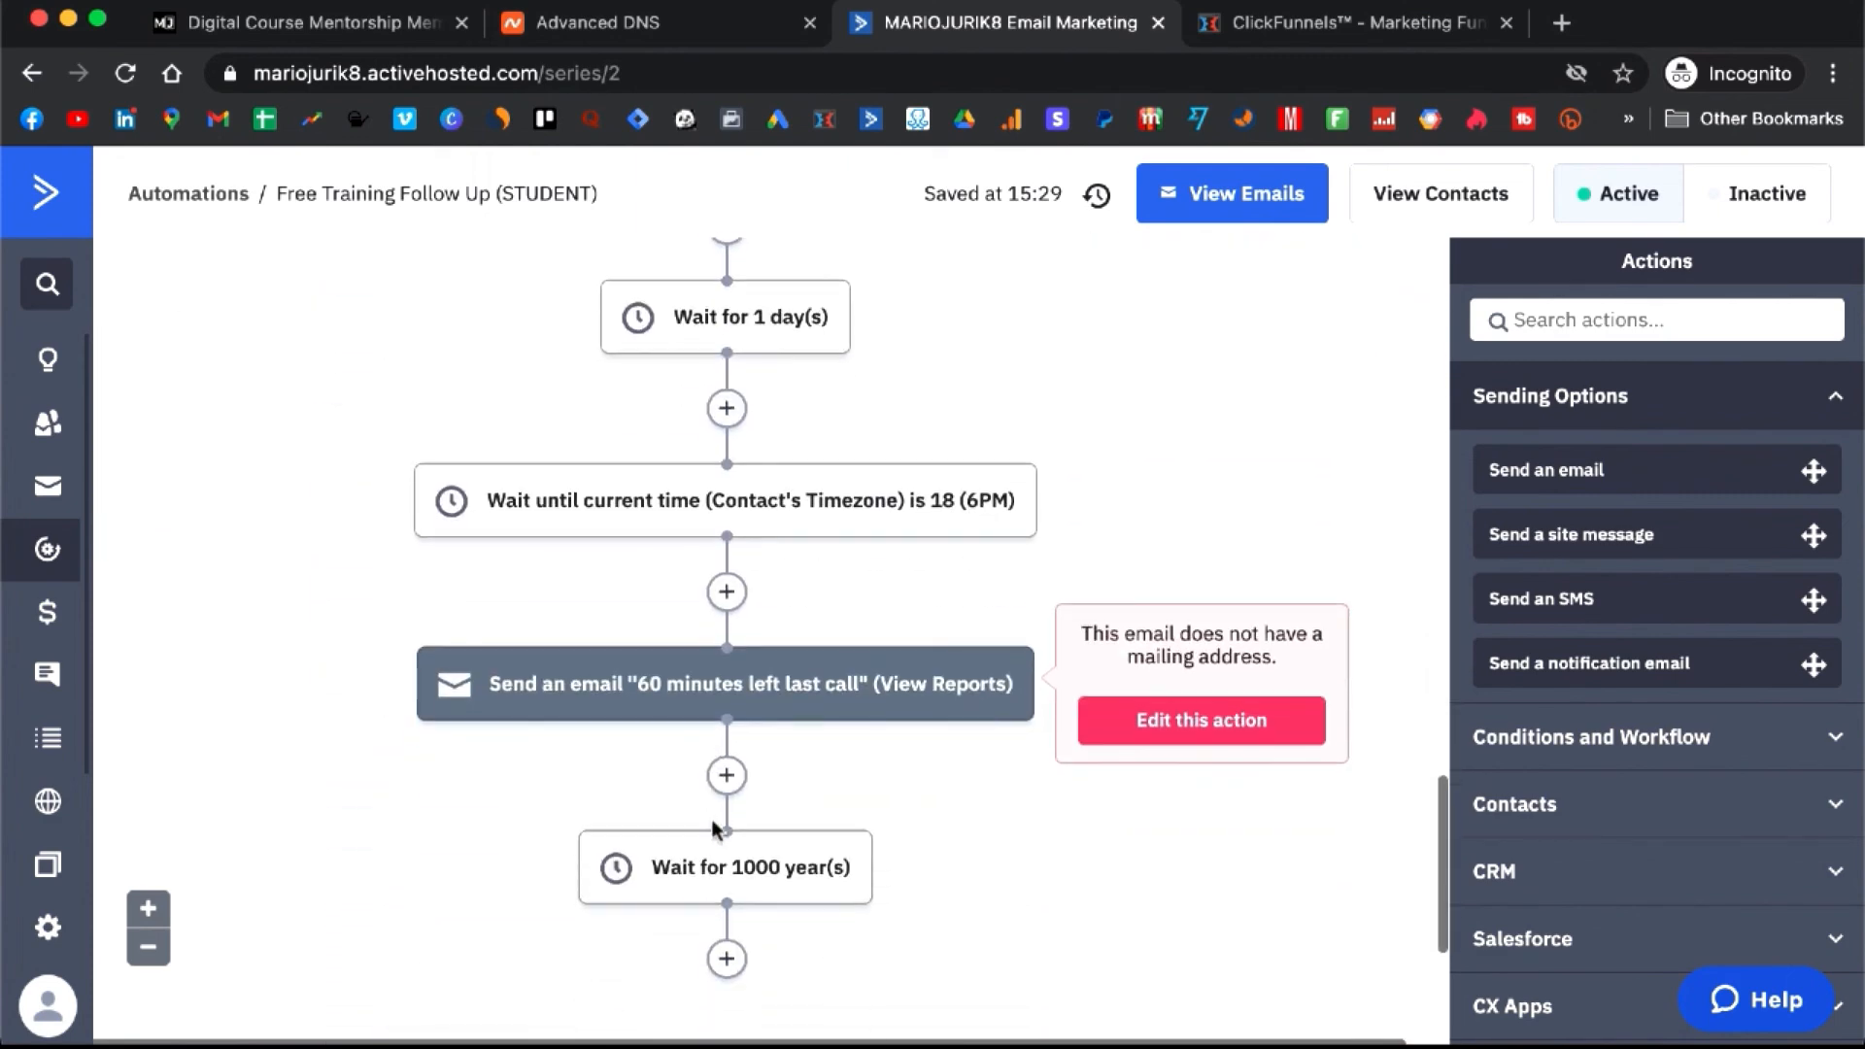
pyautogui.moveTo(739, 690)
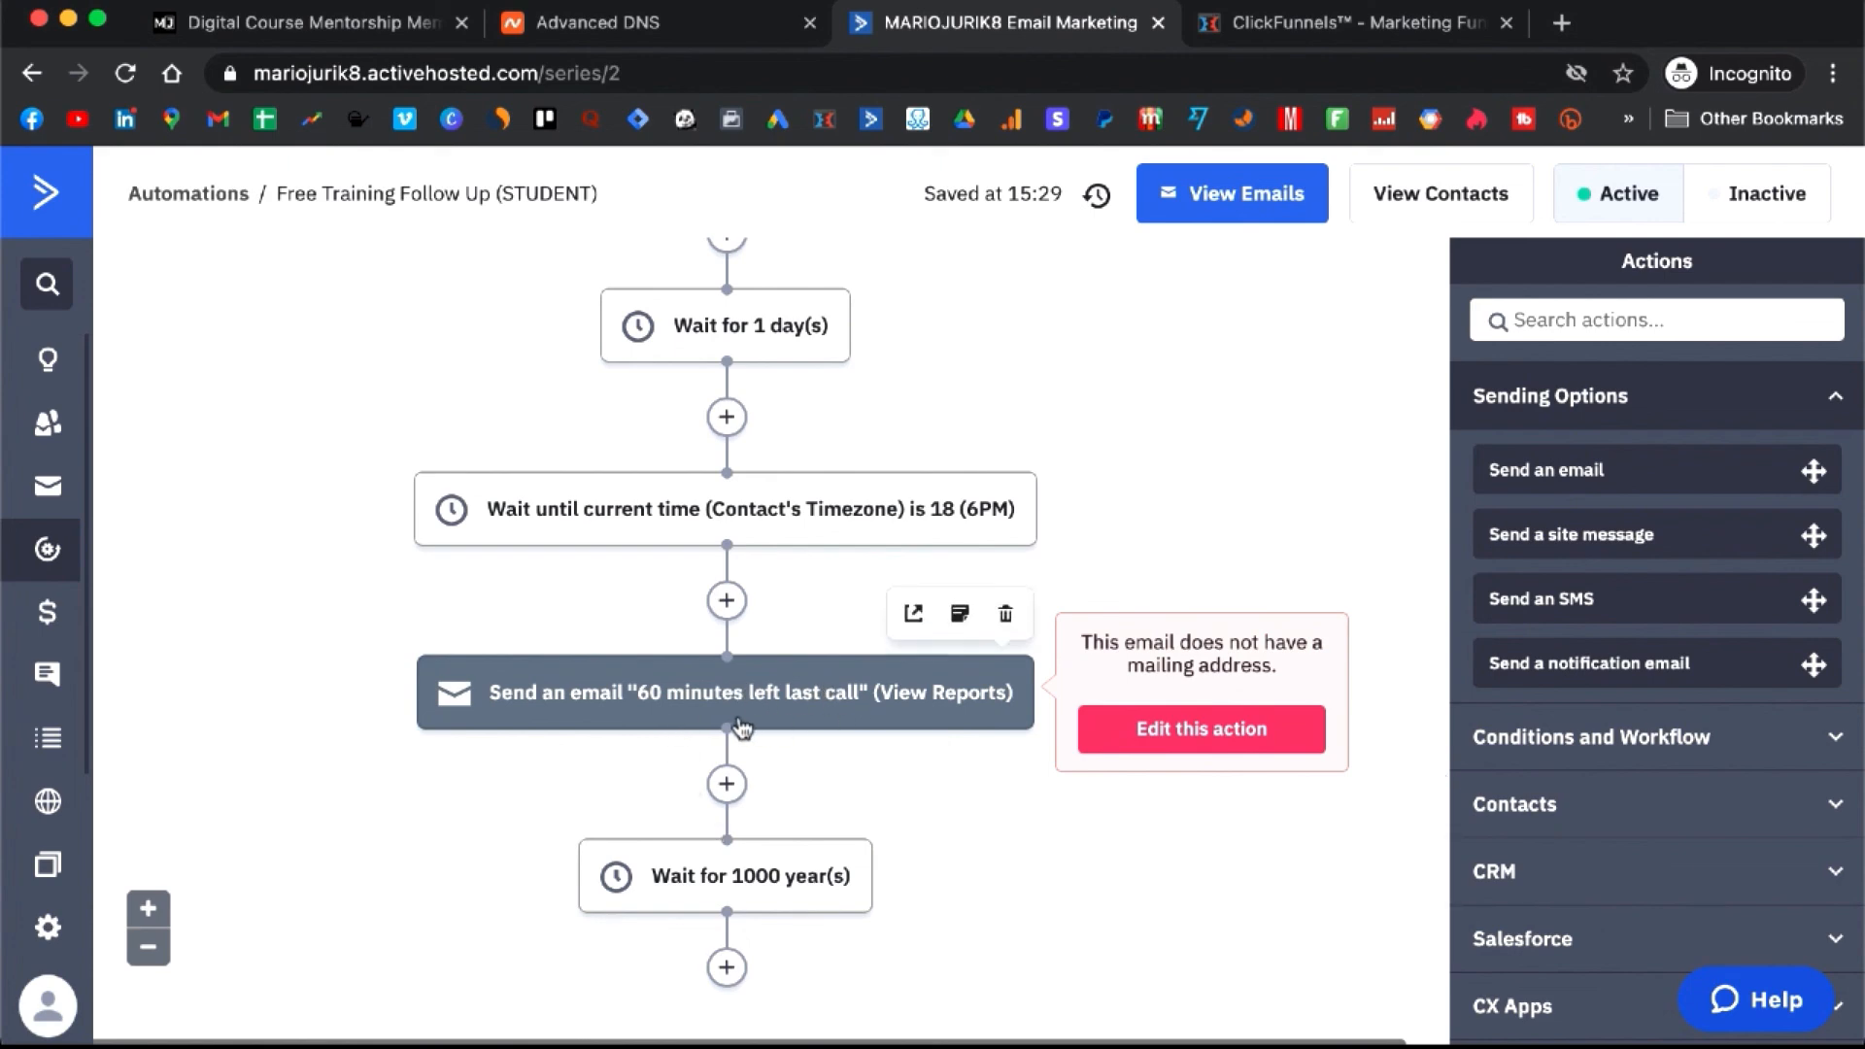
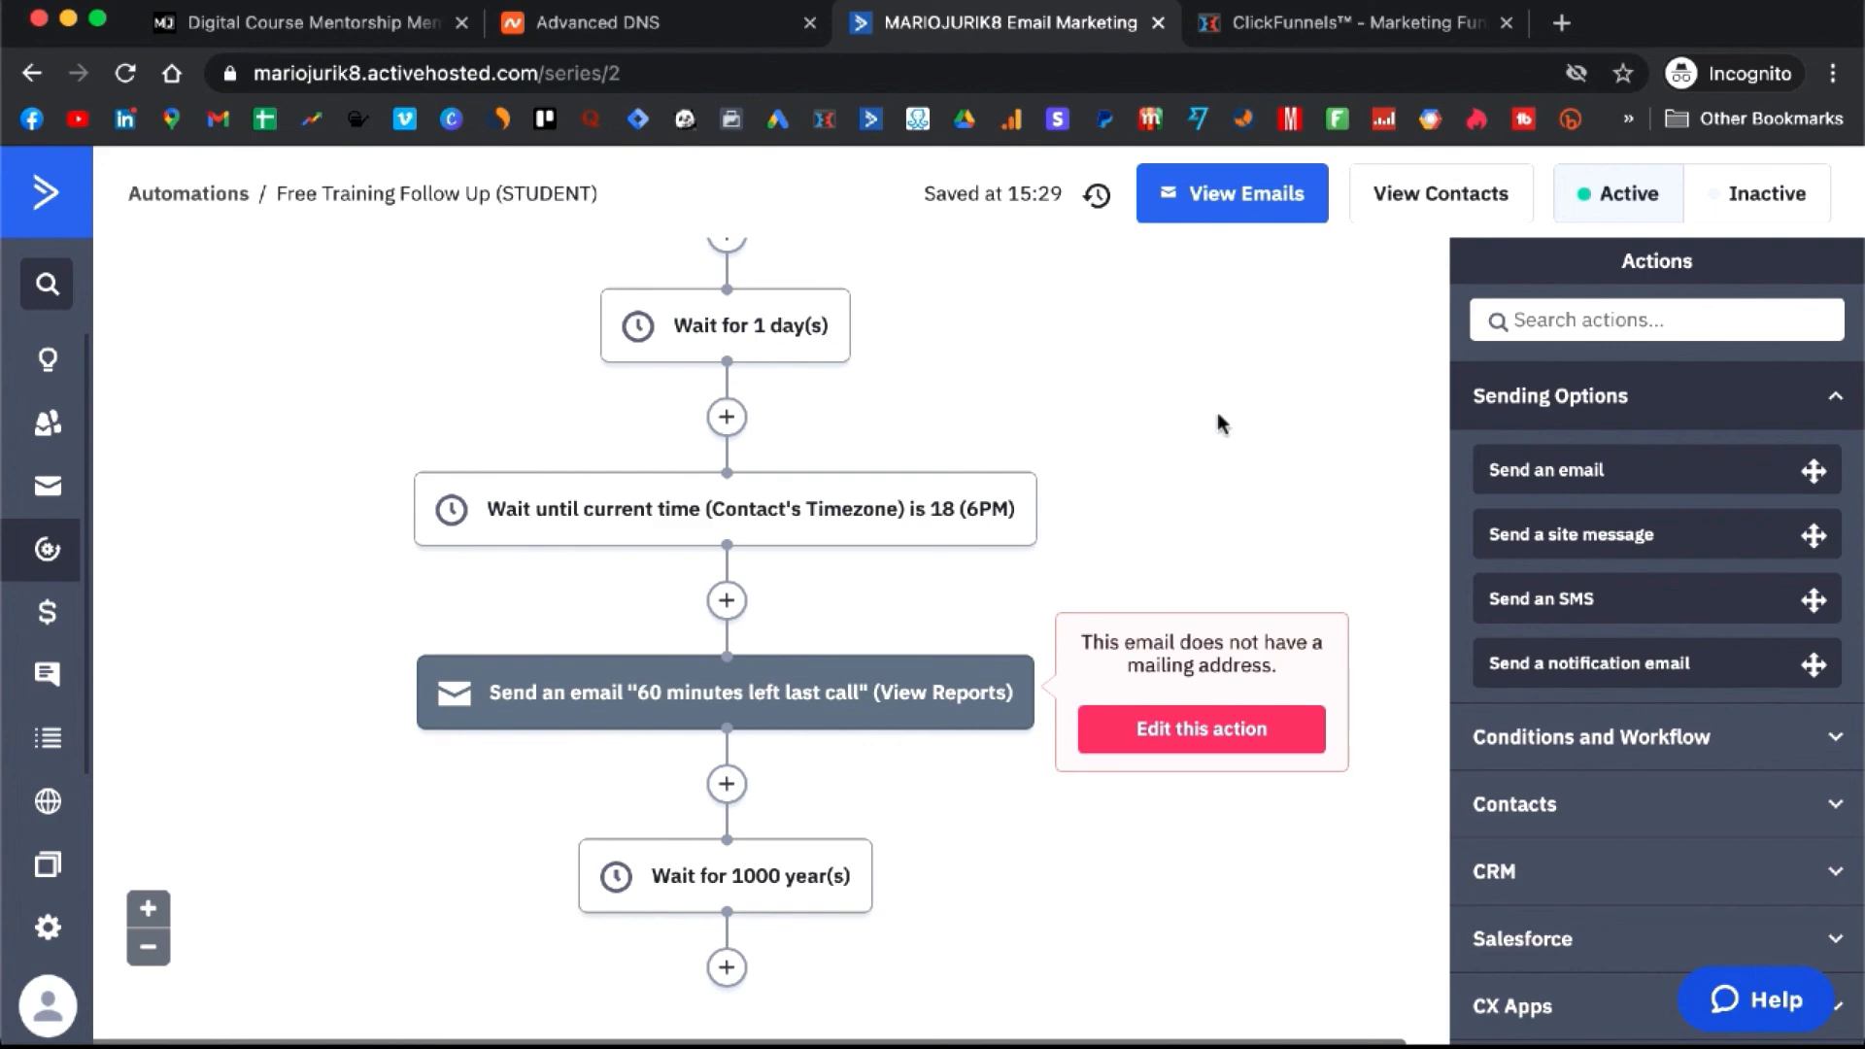
# - Leave the Free Training Follow Up (STUDENT) workflow and return to the Automations list
pyautogui.scroll(-3, 1218, 418)
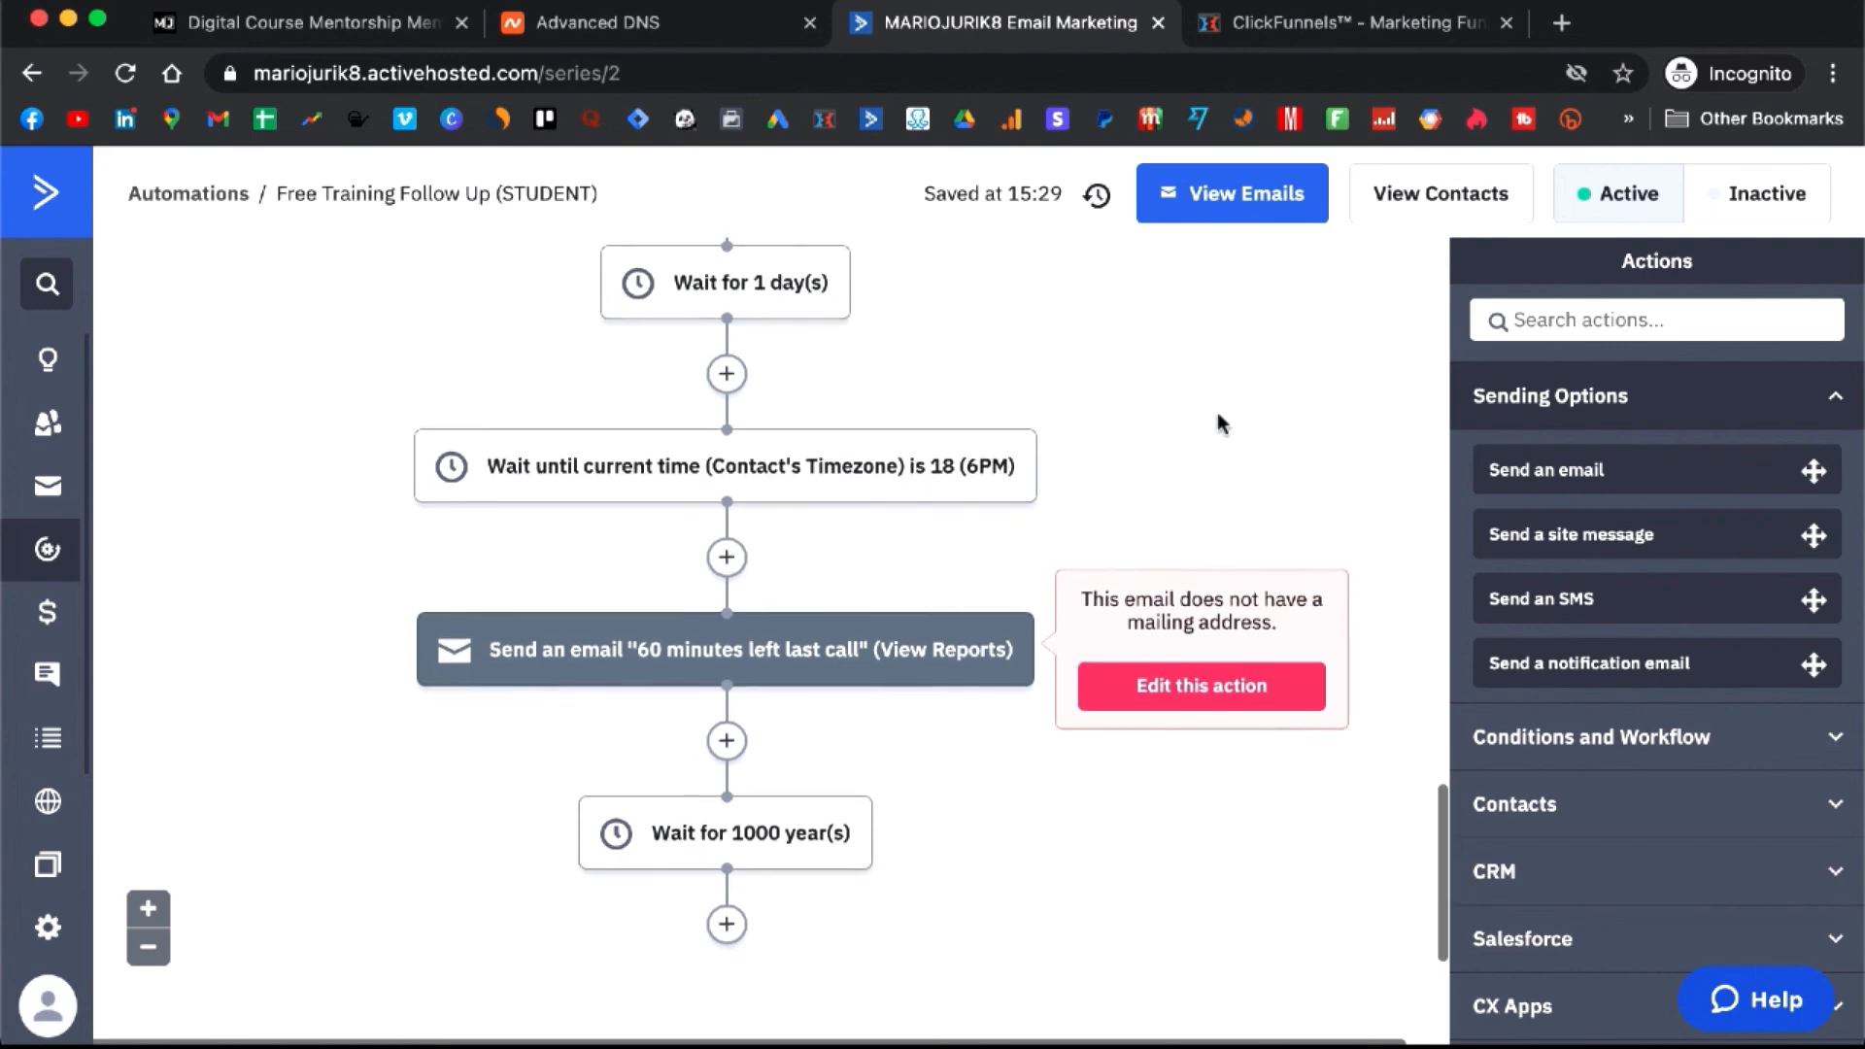
pyautogui.scroll(3, 1216, 412)
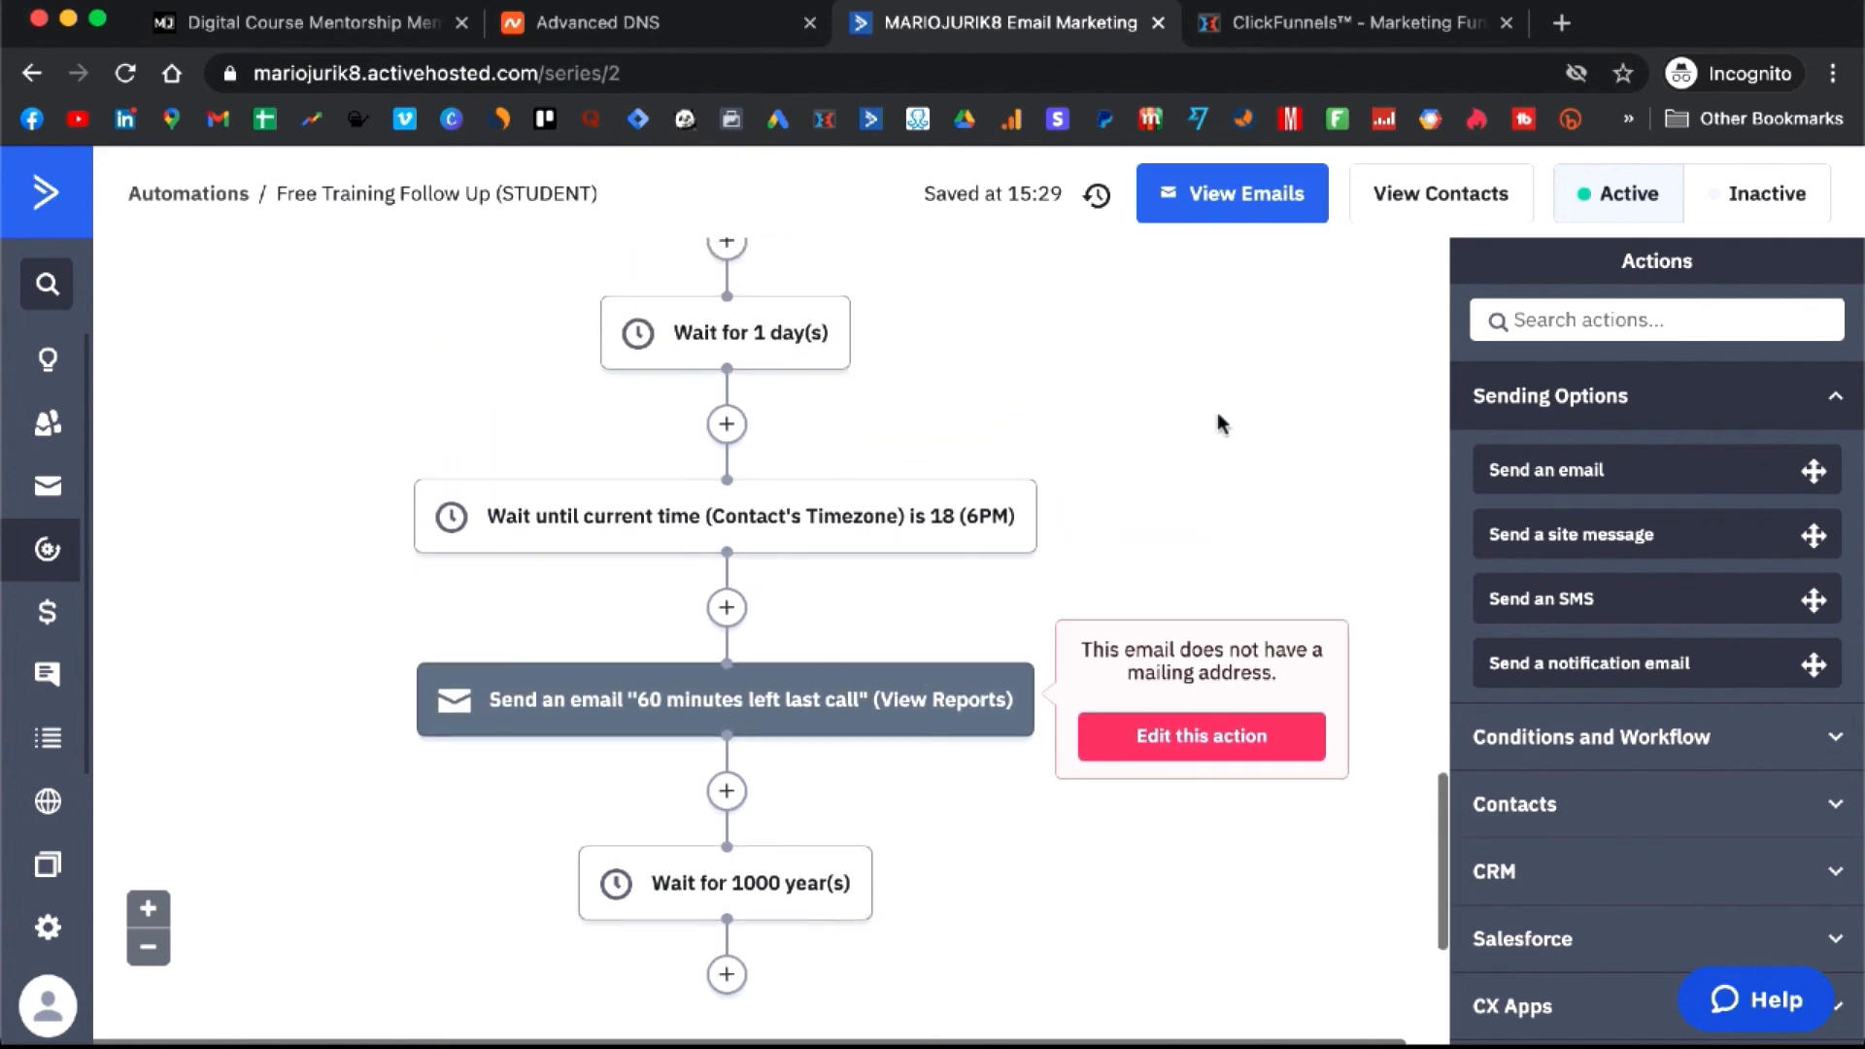
pyautogui.click(53, 553)
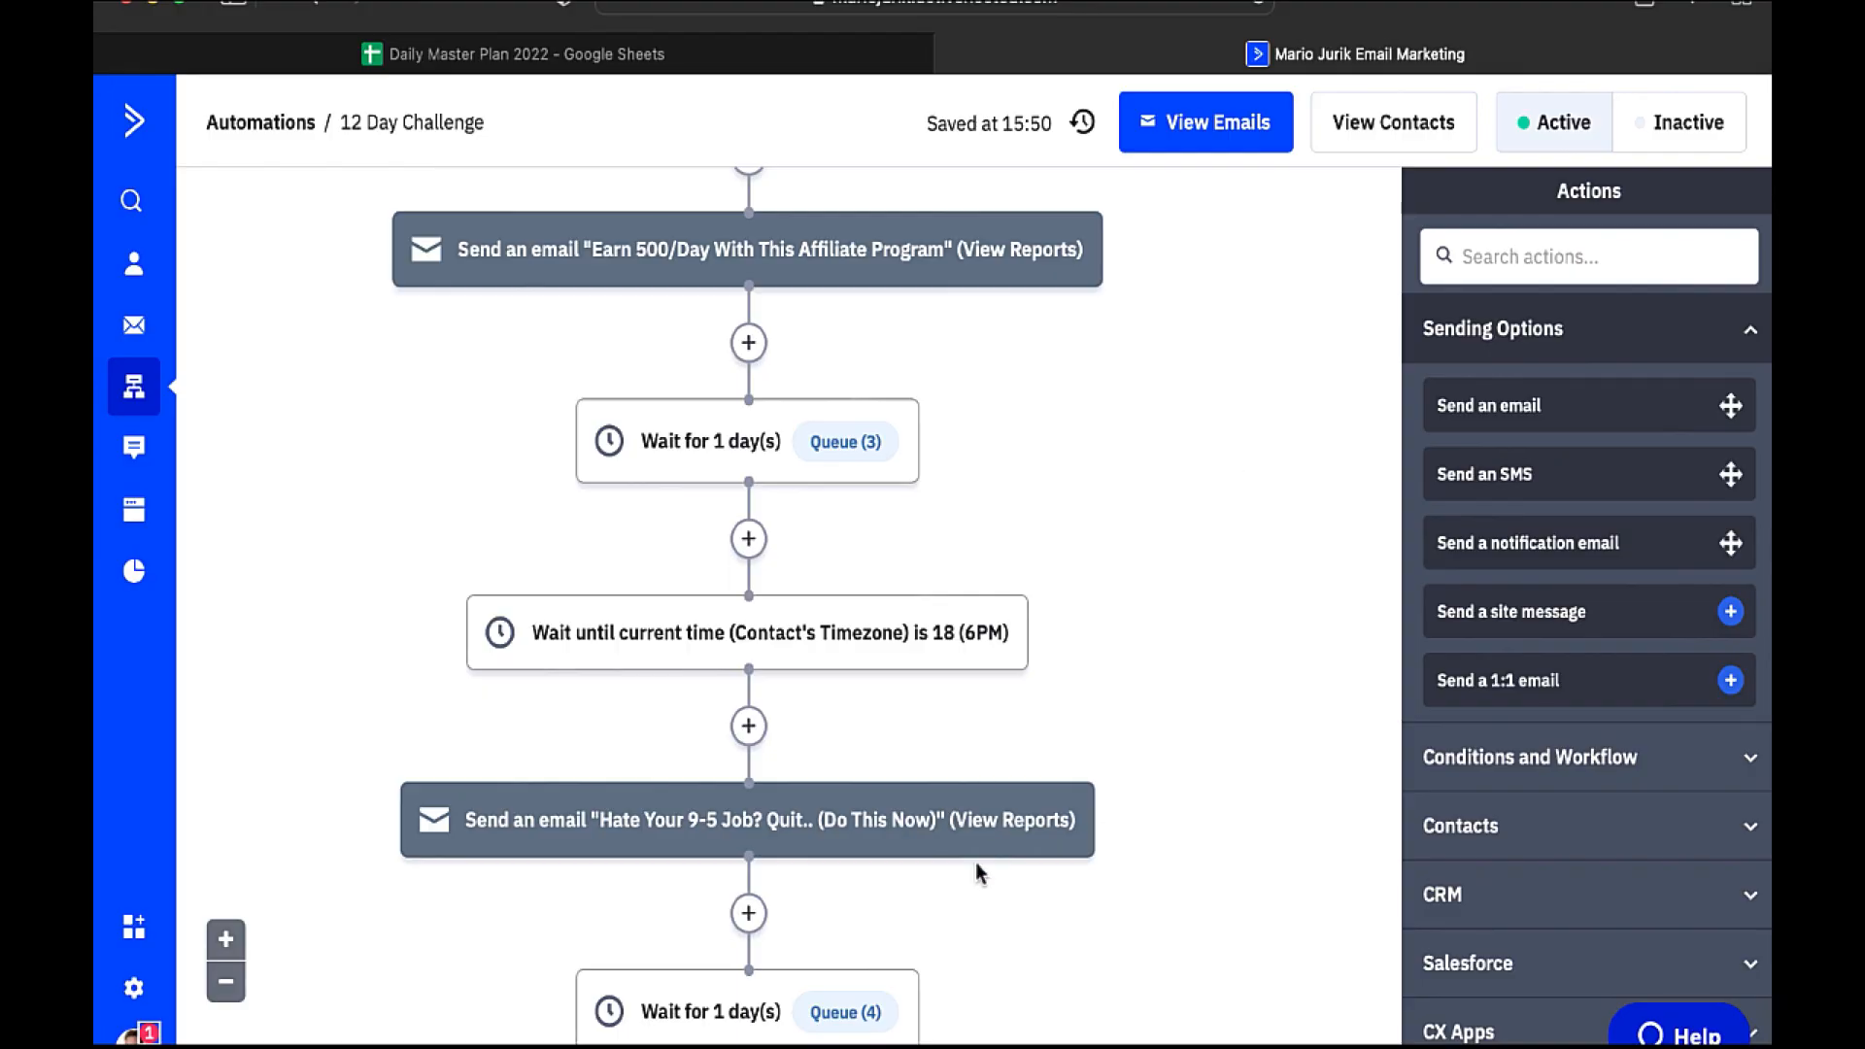
pyautogui.moveTo(1011, 830)
pyautogui.moveTo(745, 785)
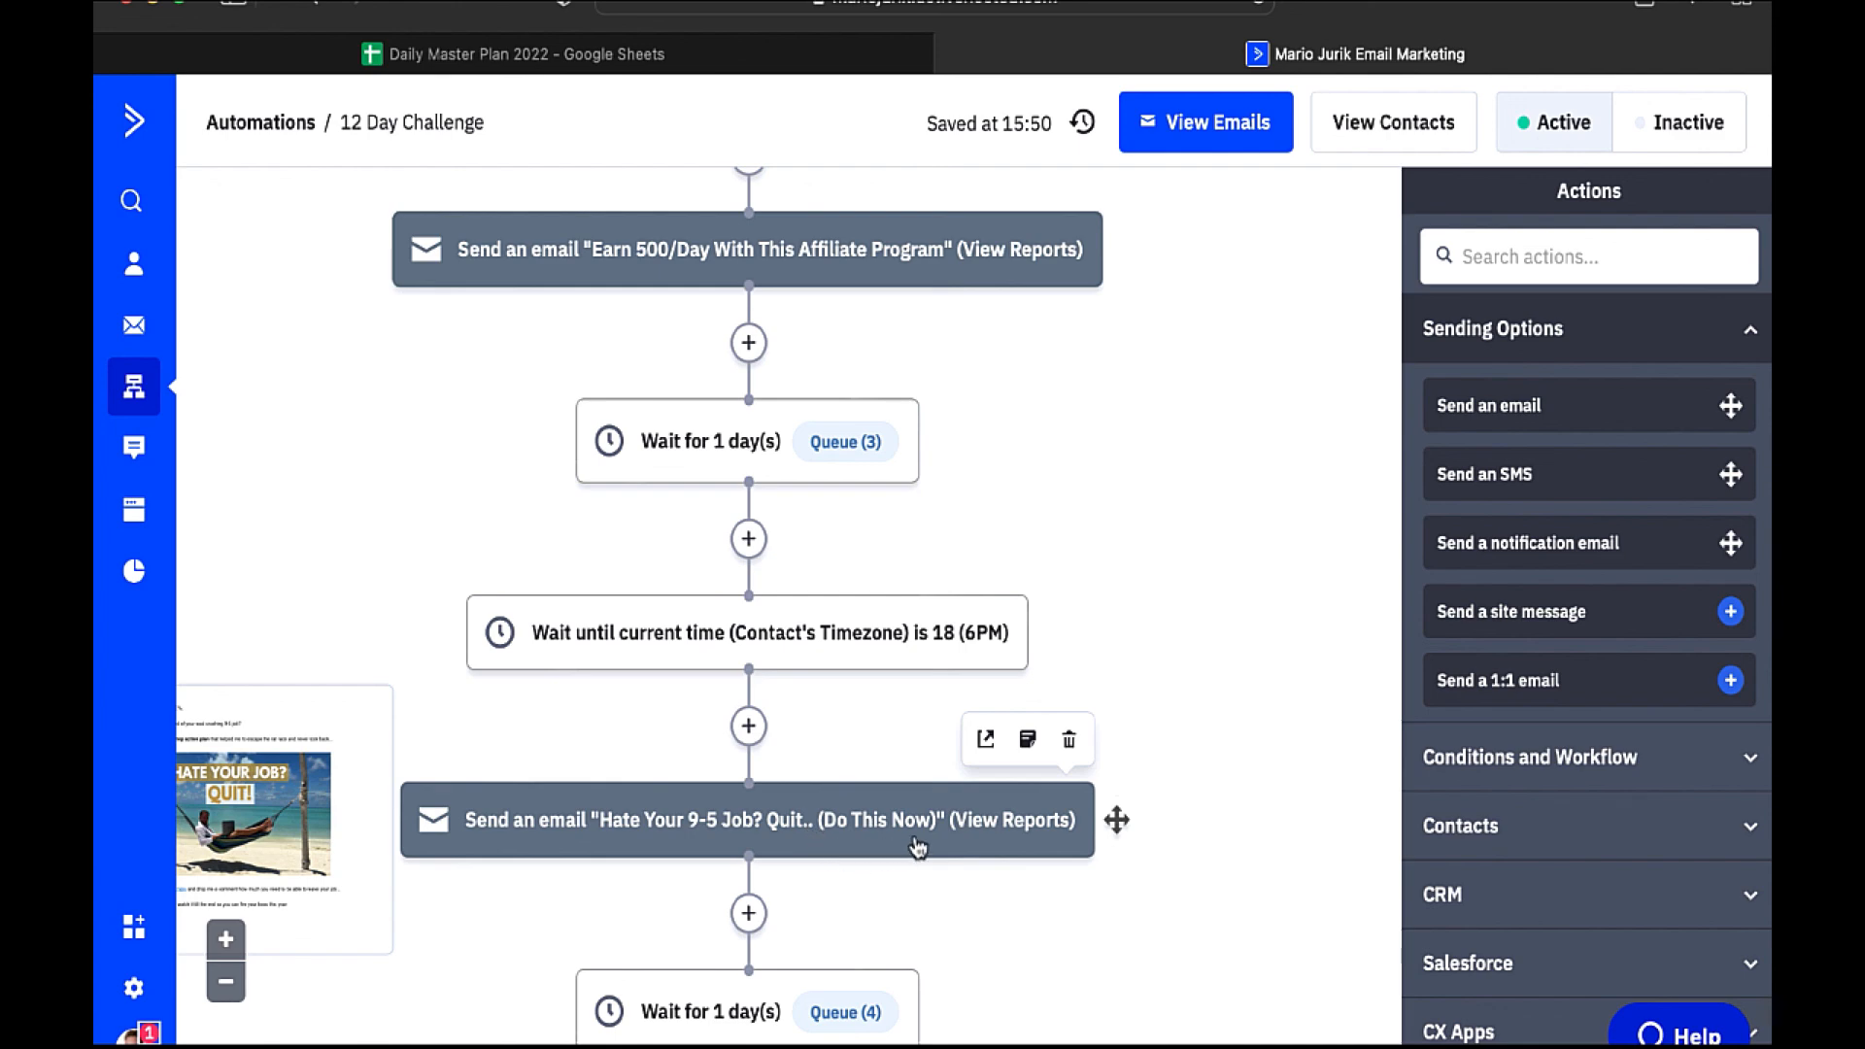
pyautogui.scroll(3, 938, 703)
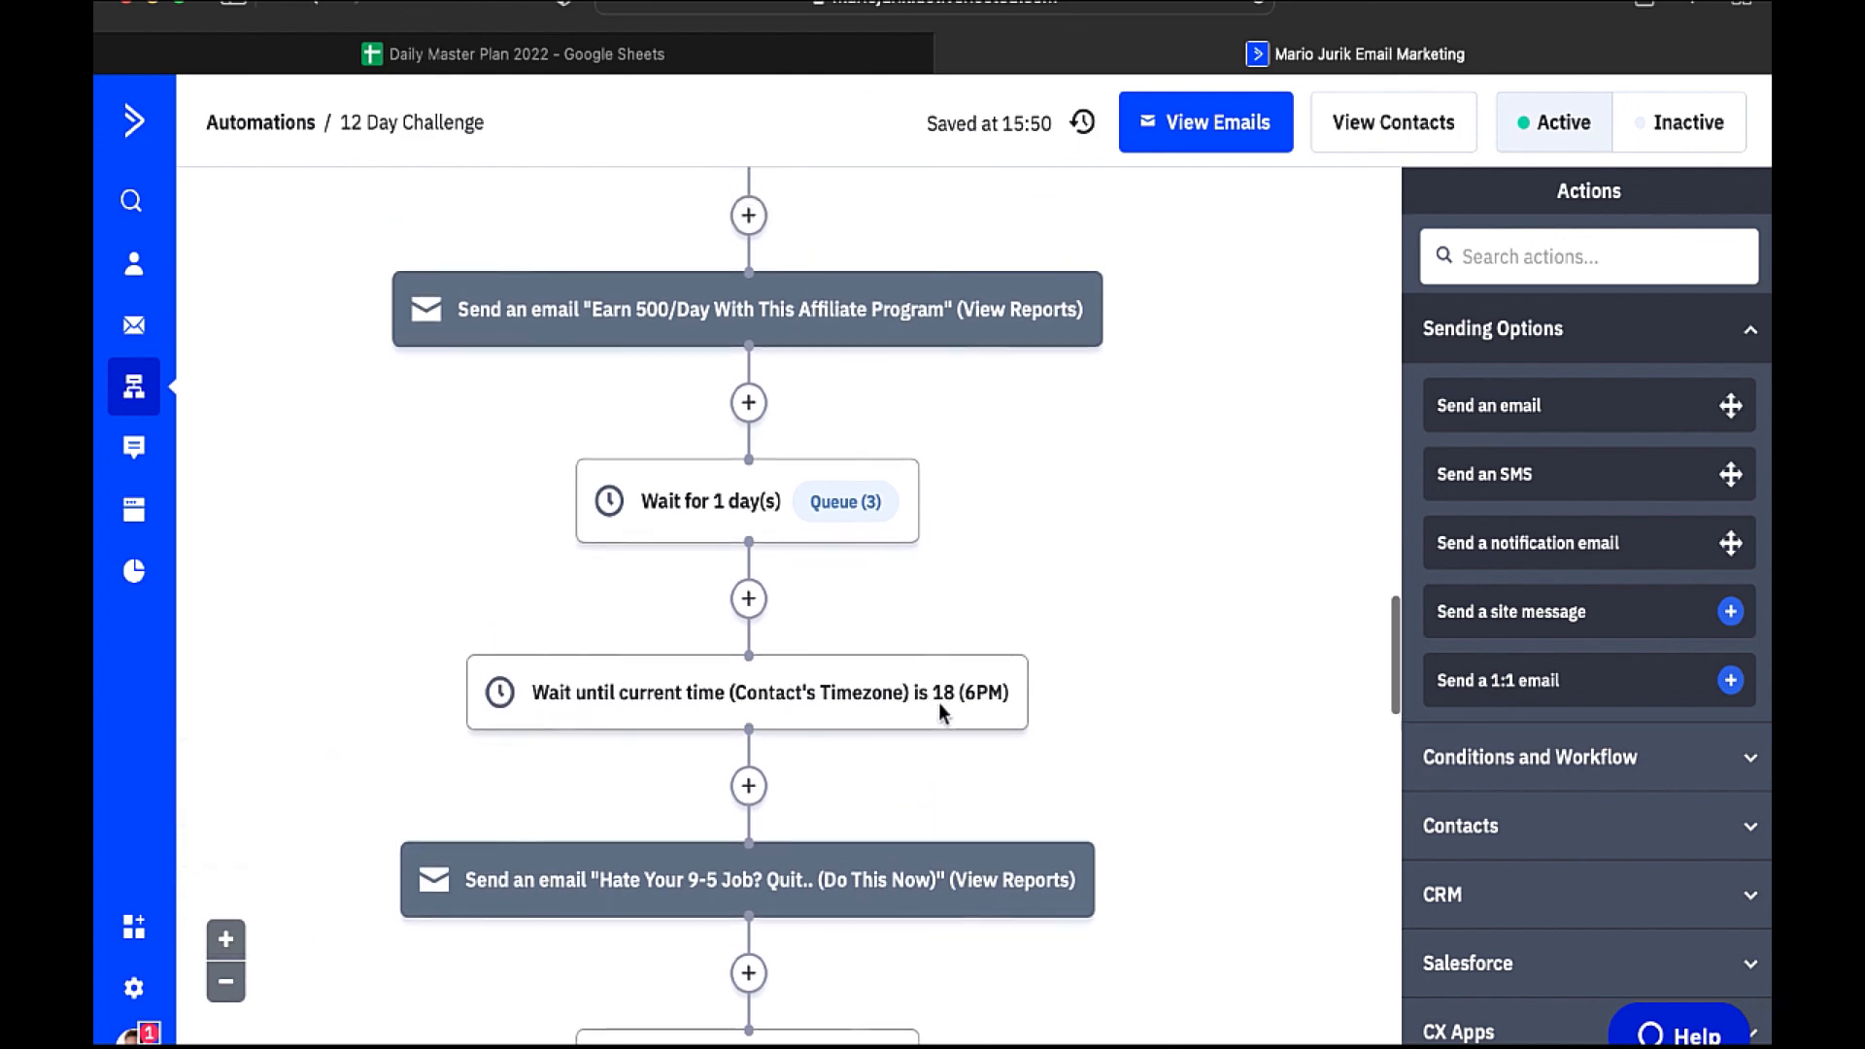
pyautogui.scroll(10, 939, 702)
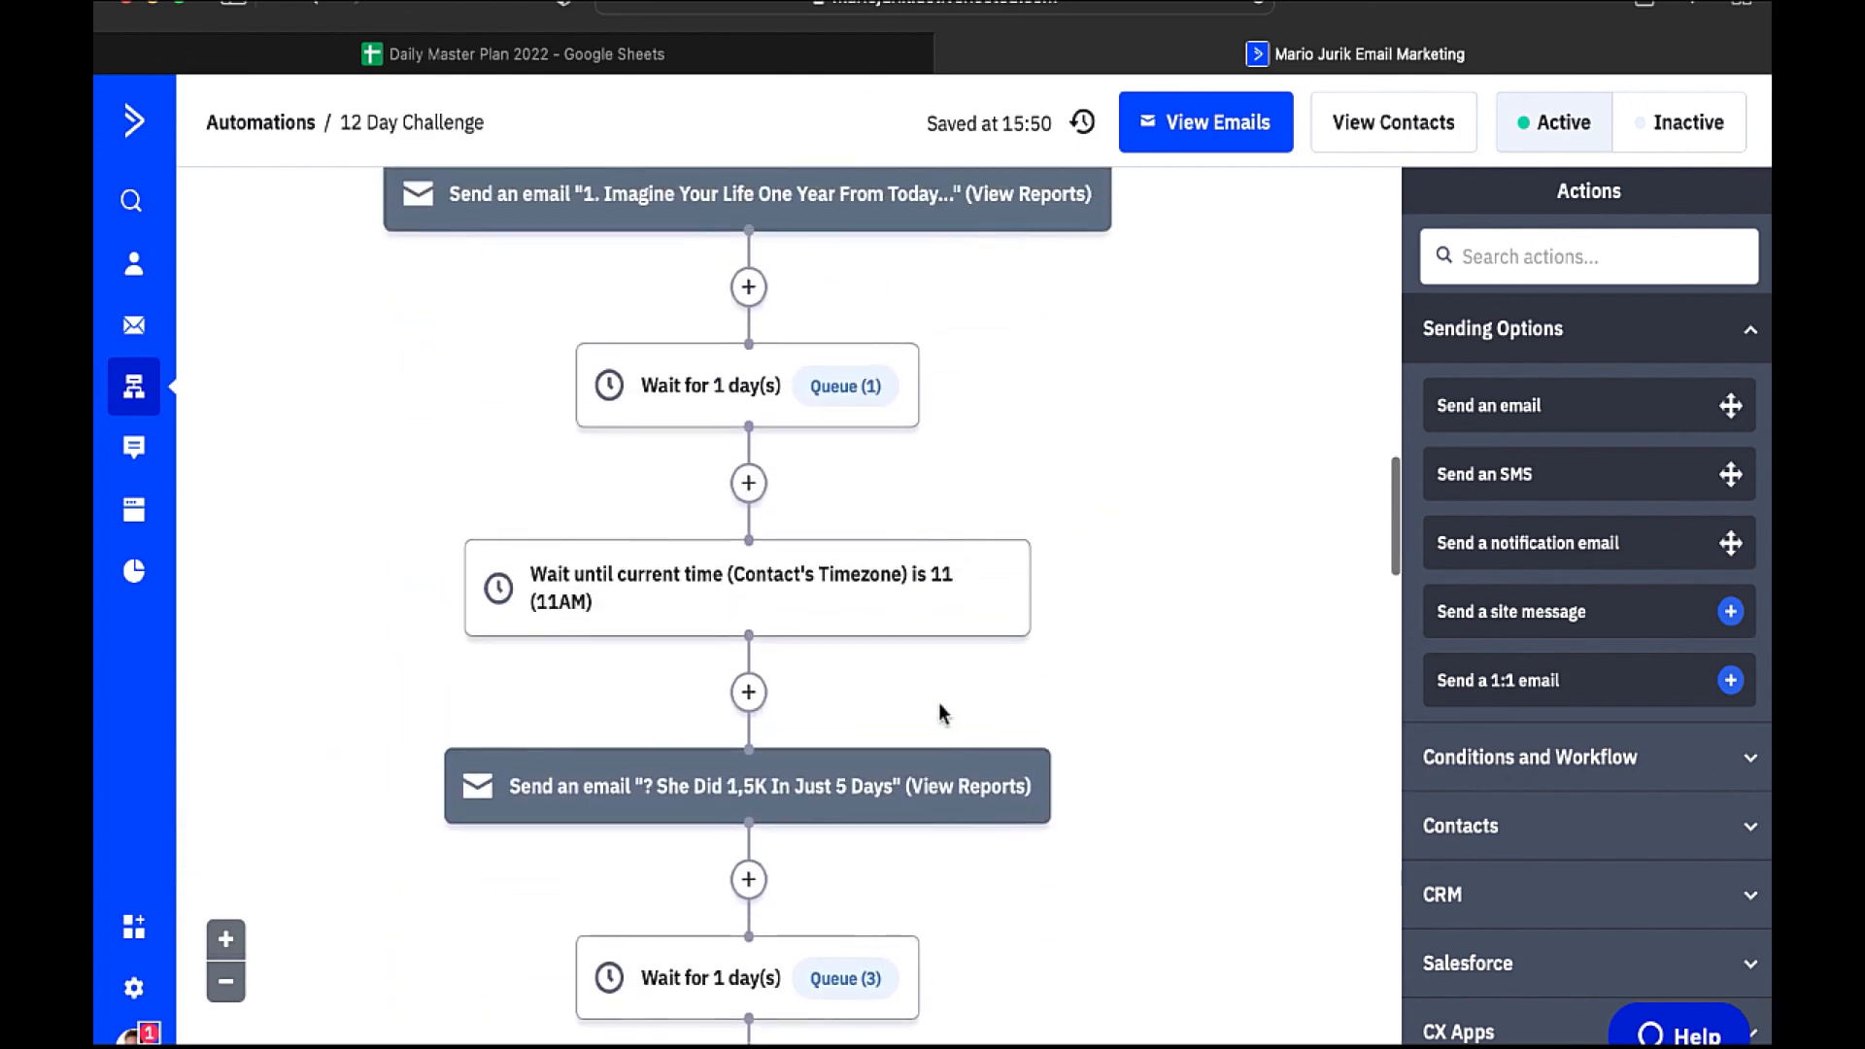
pyautogui.scroll(-10, 939, 702)
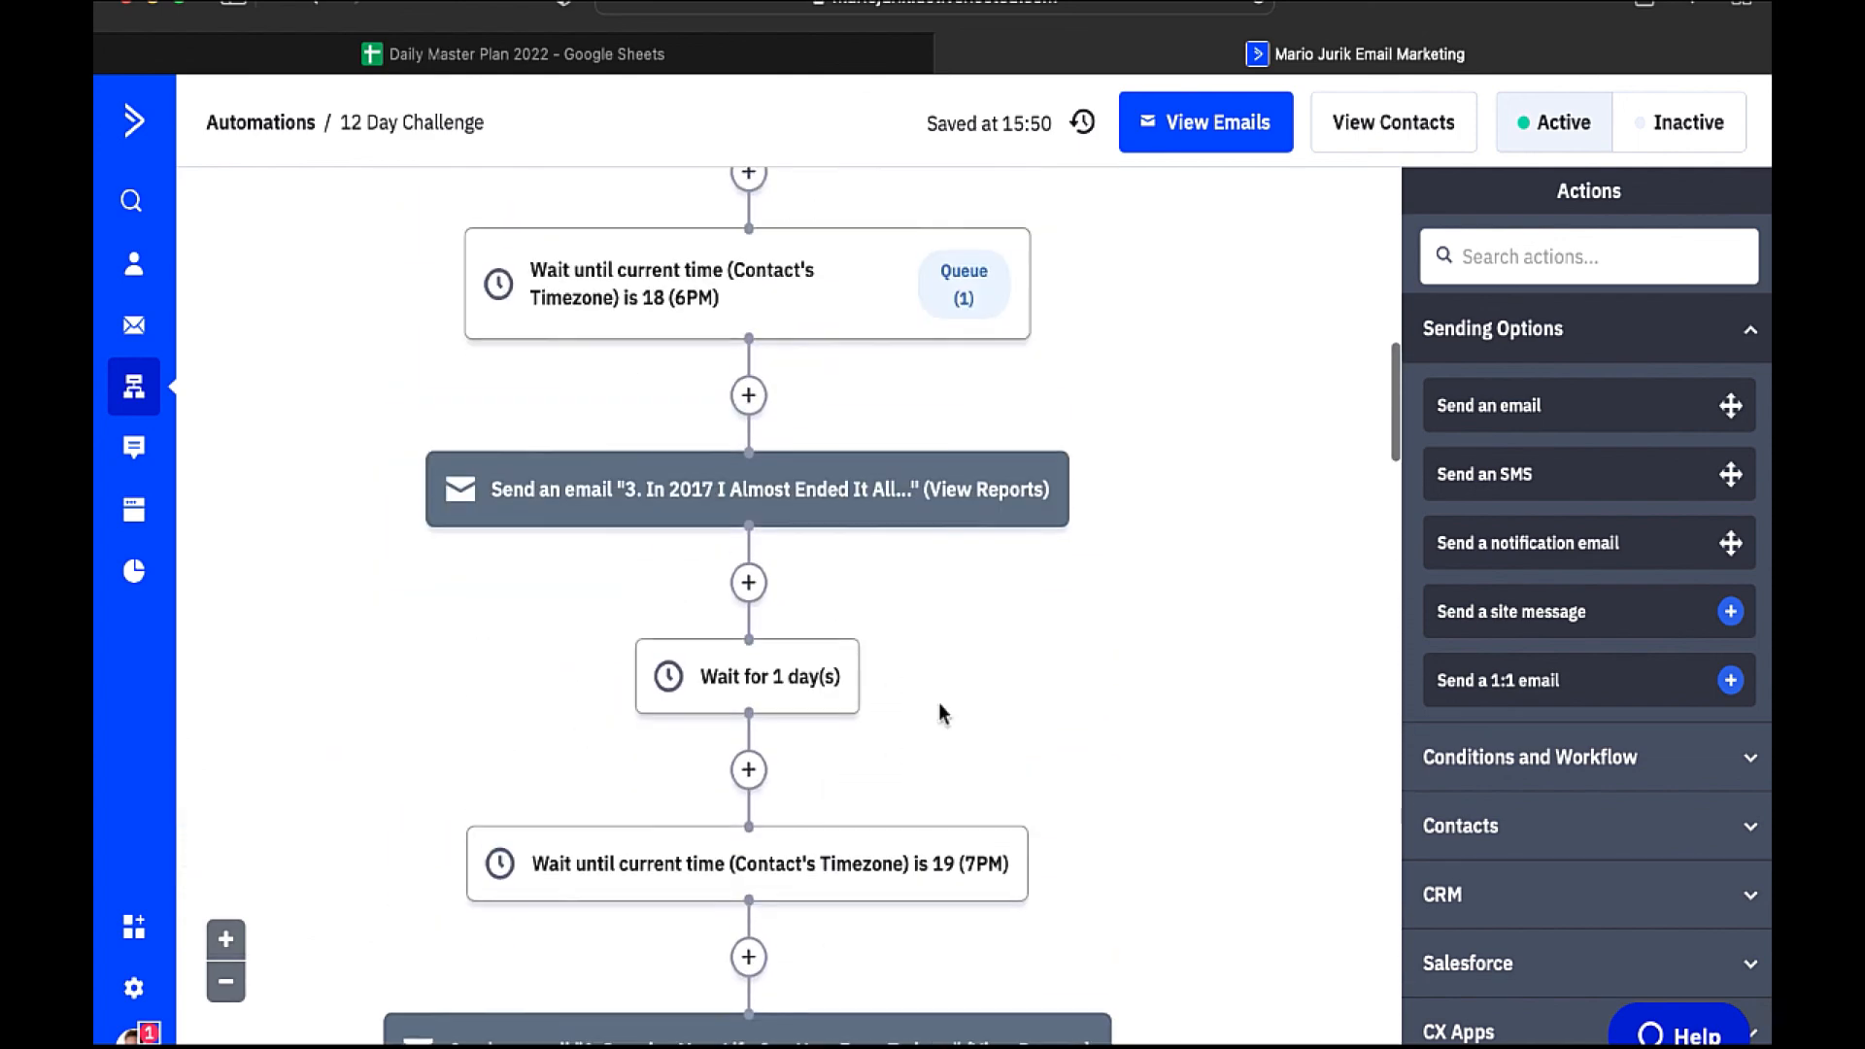
pyautogui.scroll(10, 939, 703)
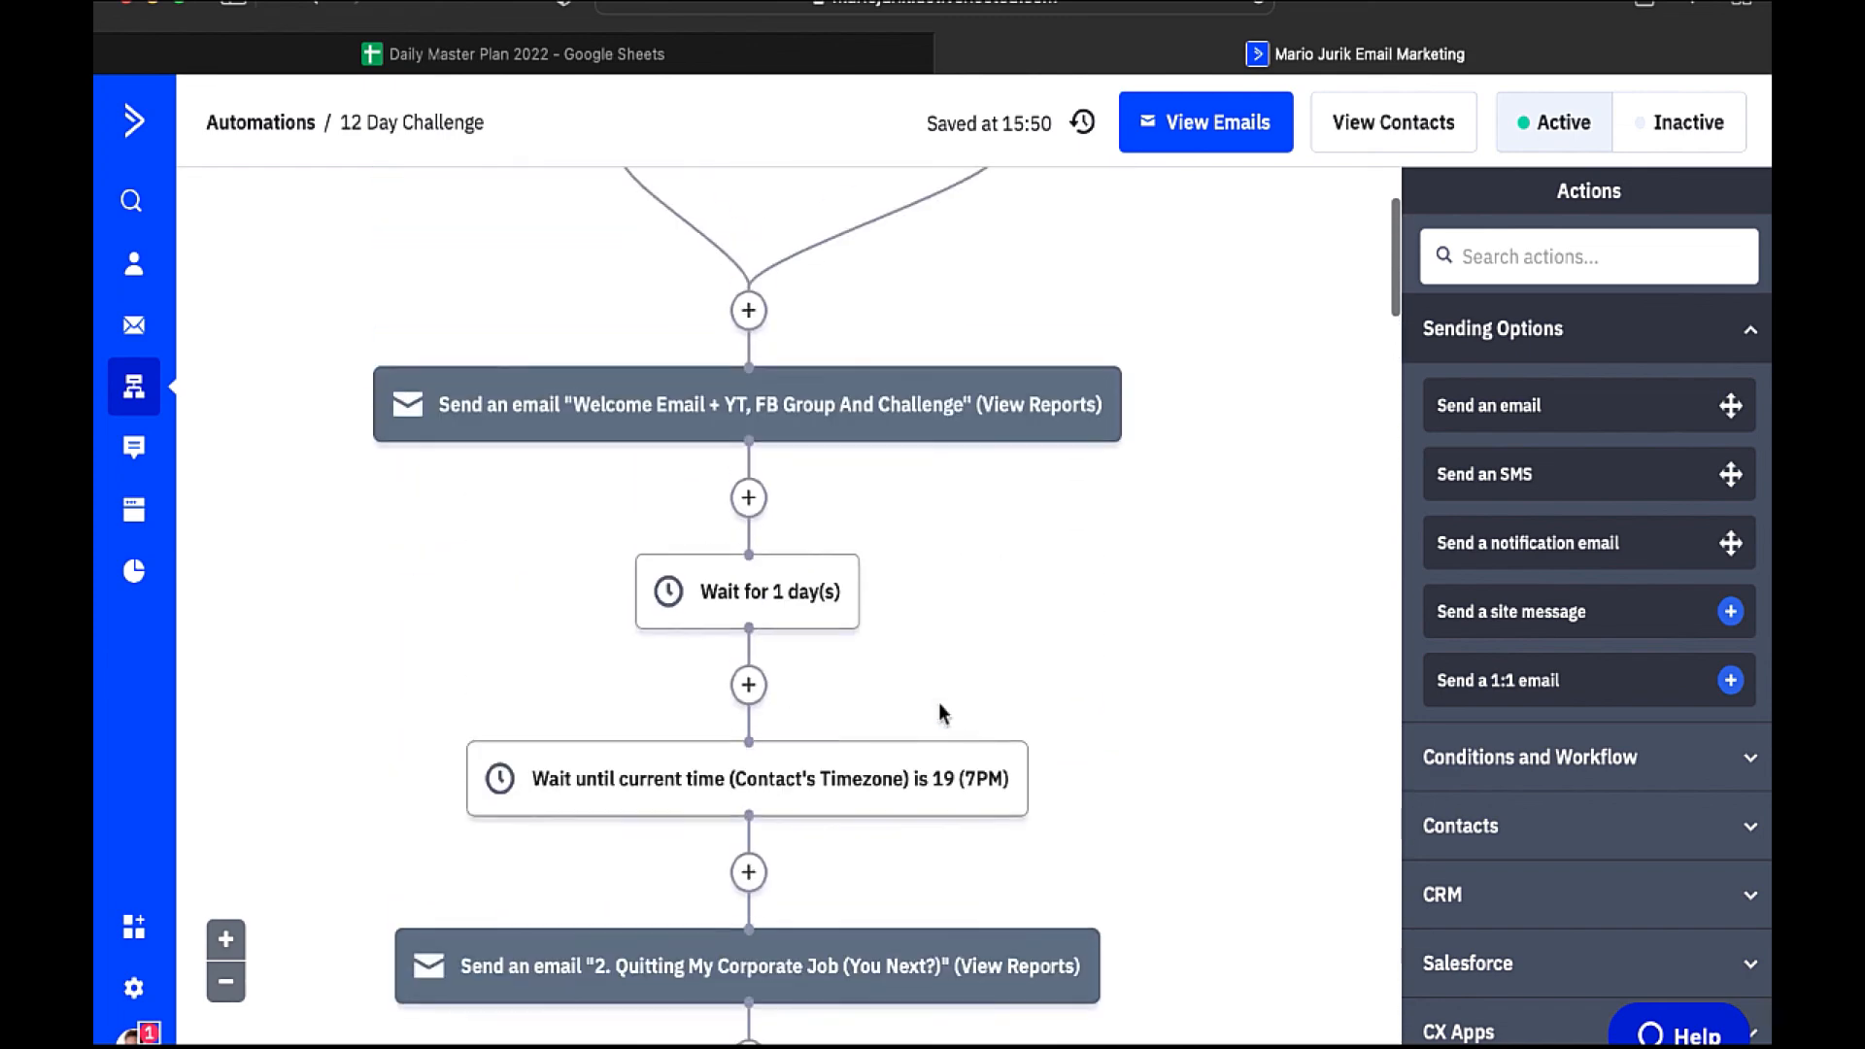
pyautogui.scroll(-1, 939, 702)
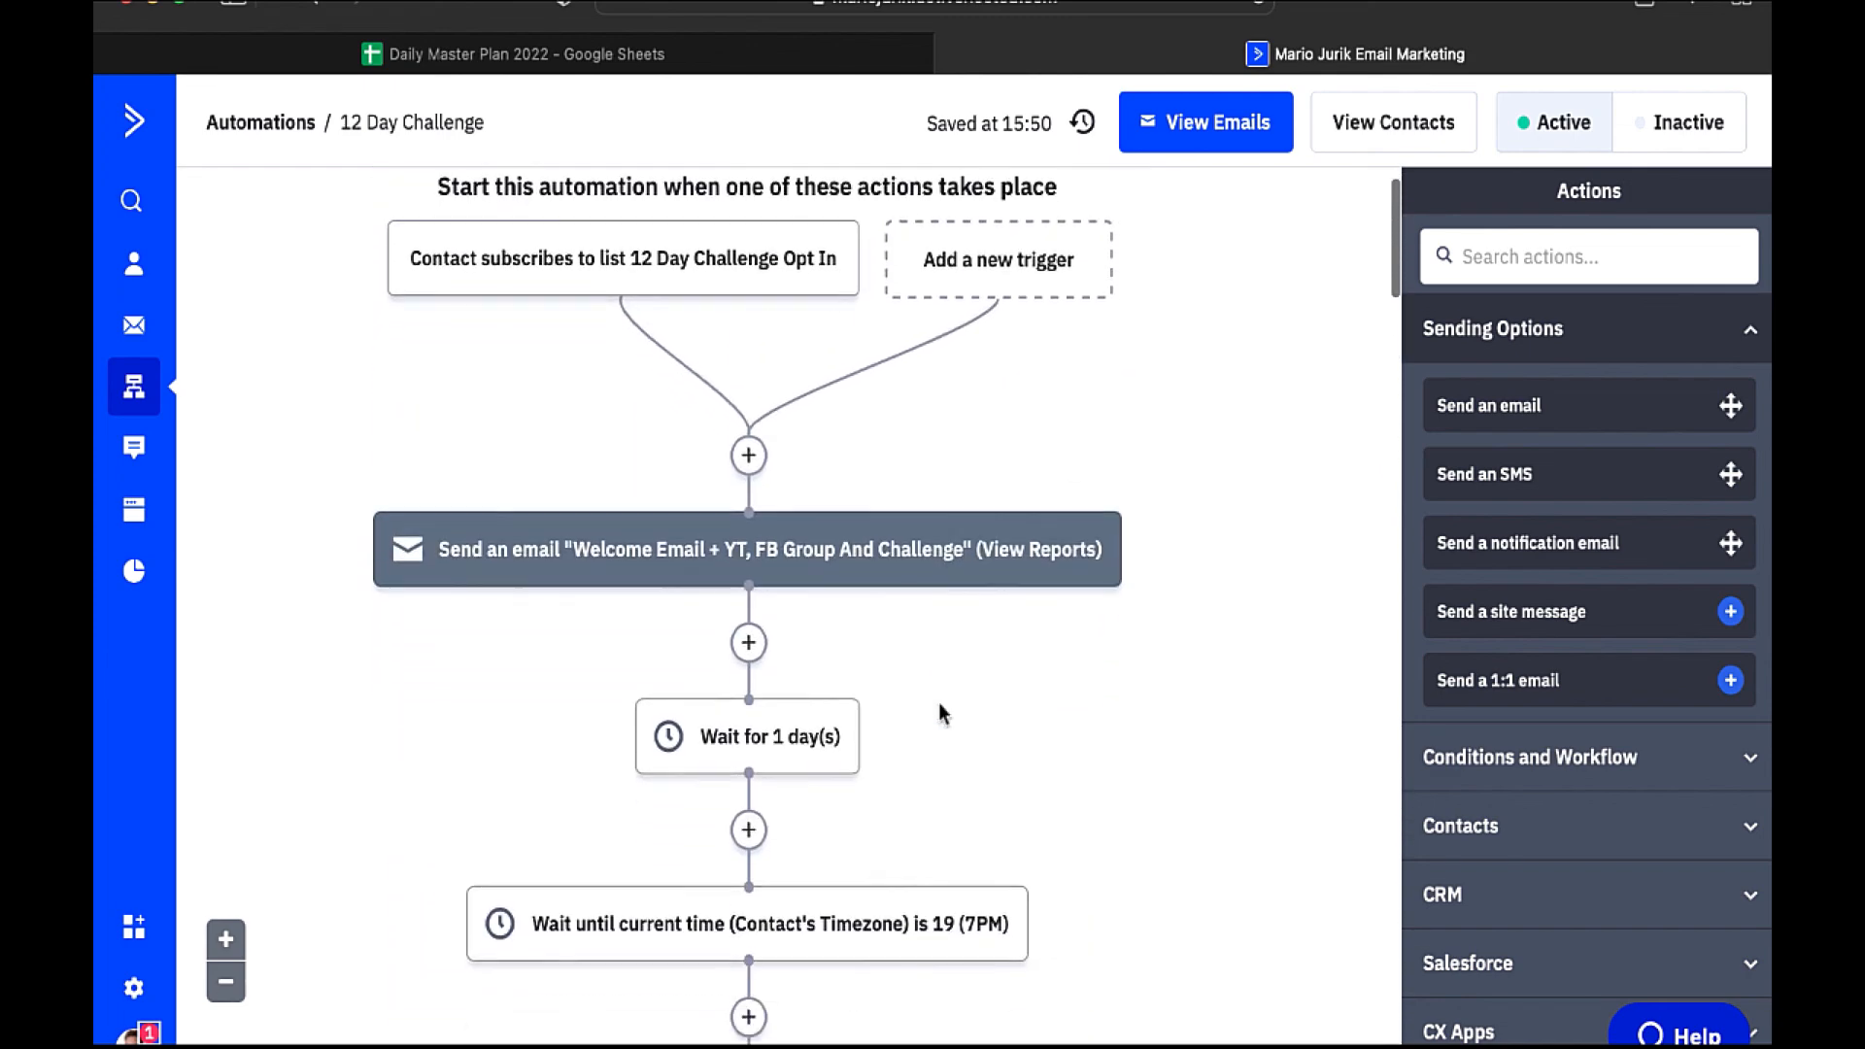
pyautogui.click(672, 561)
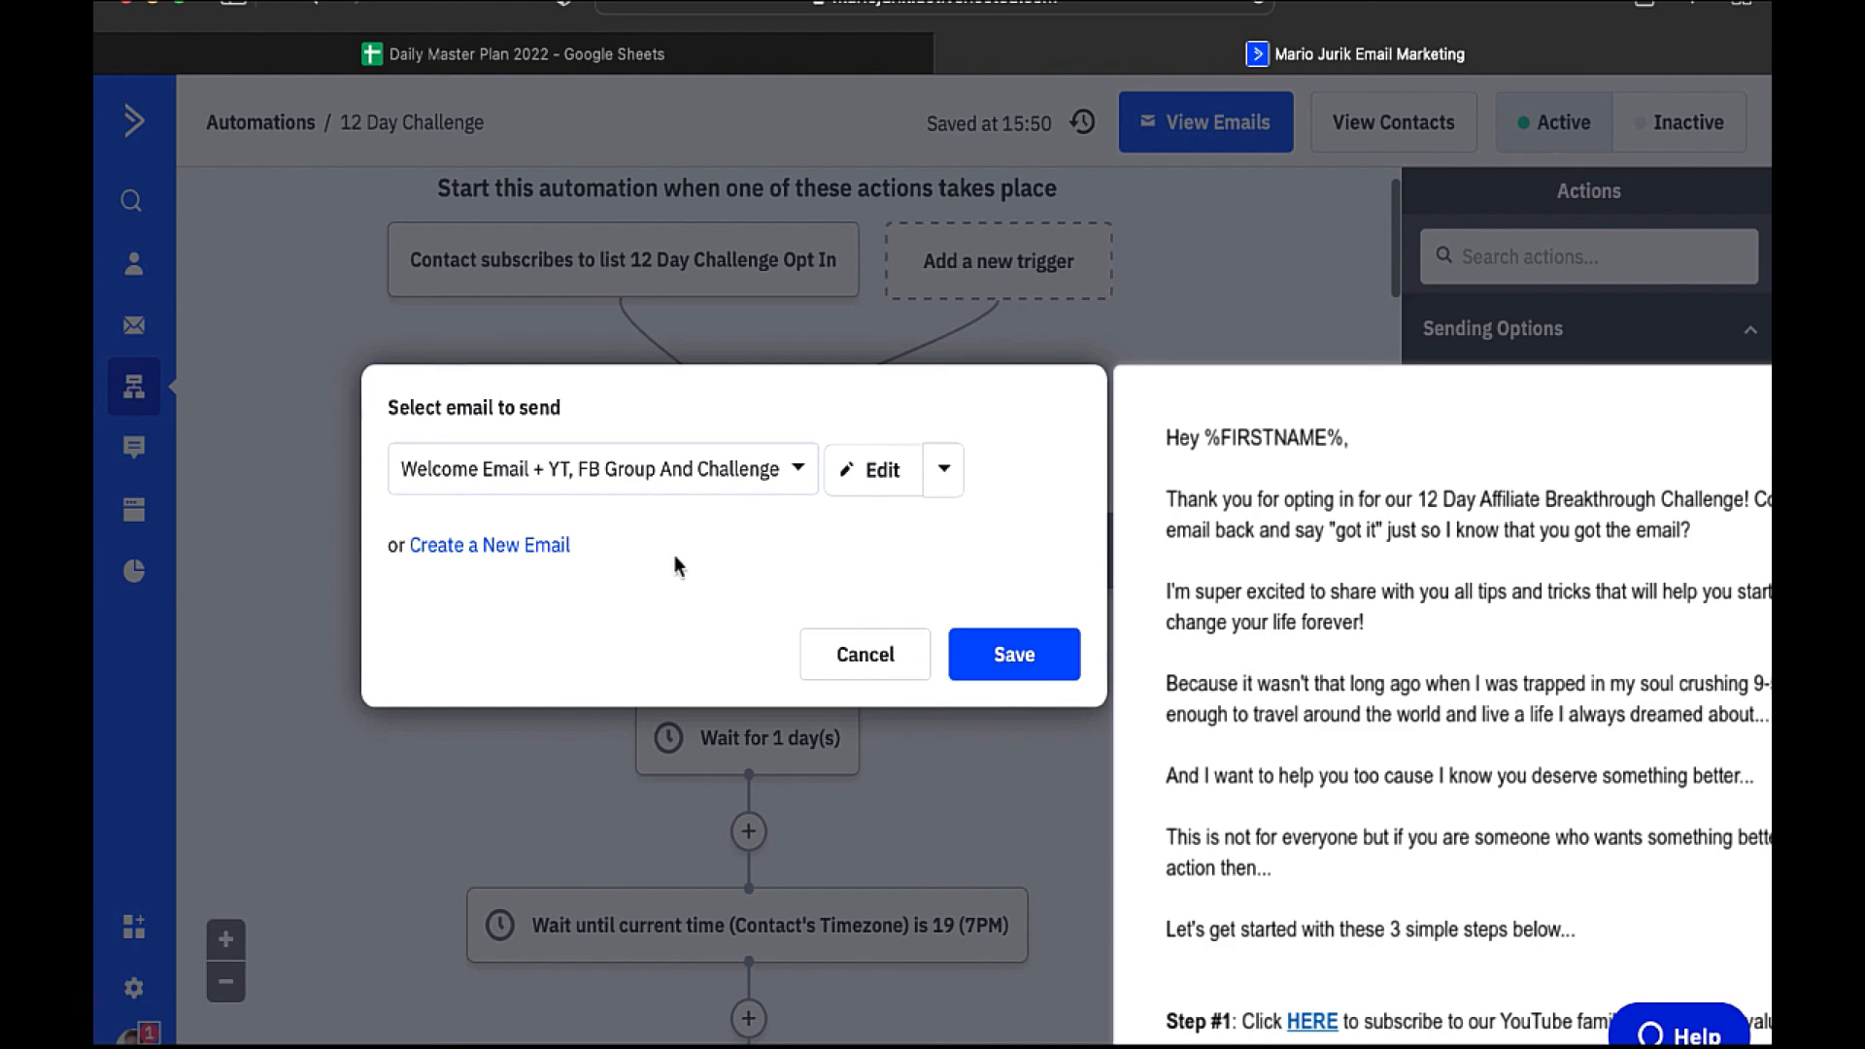
# - Edit the 'Welcome Email + YT, FB Group And Challenge' email from its send step
pyautogui.click(873, 495)
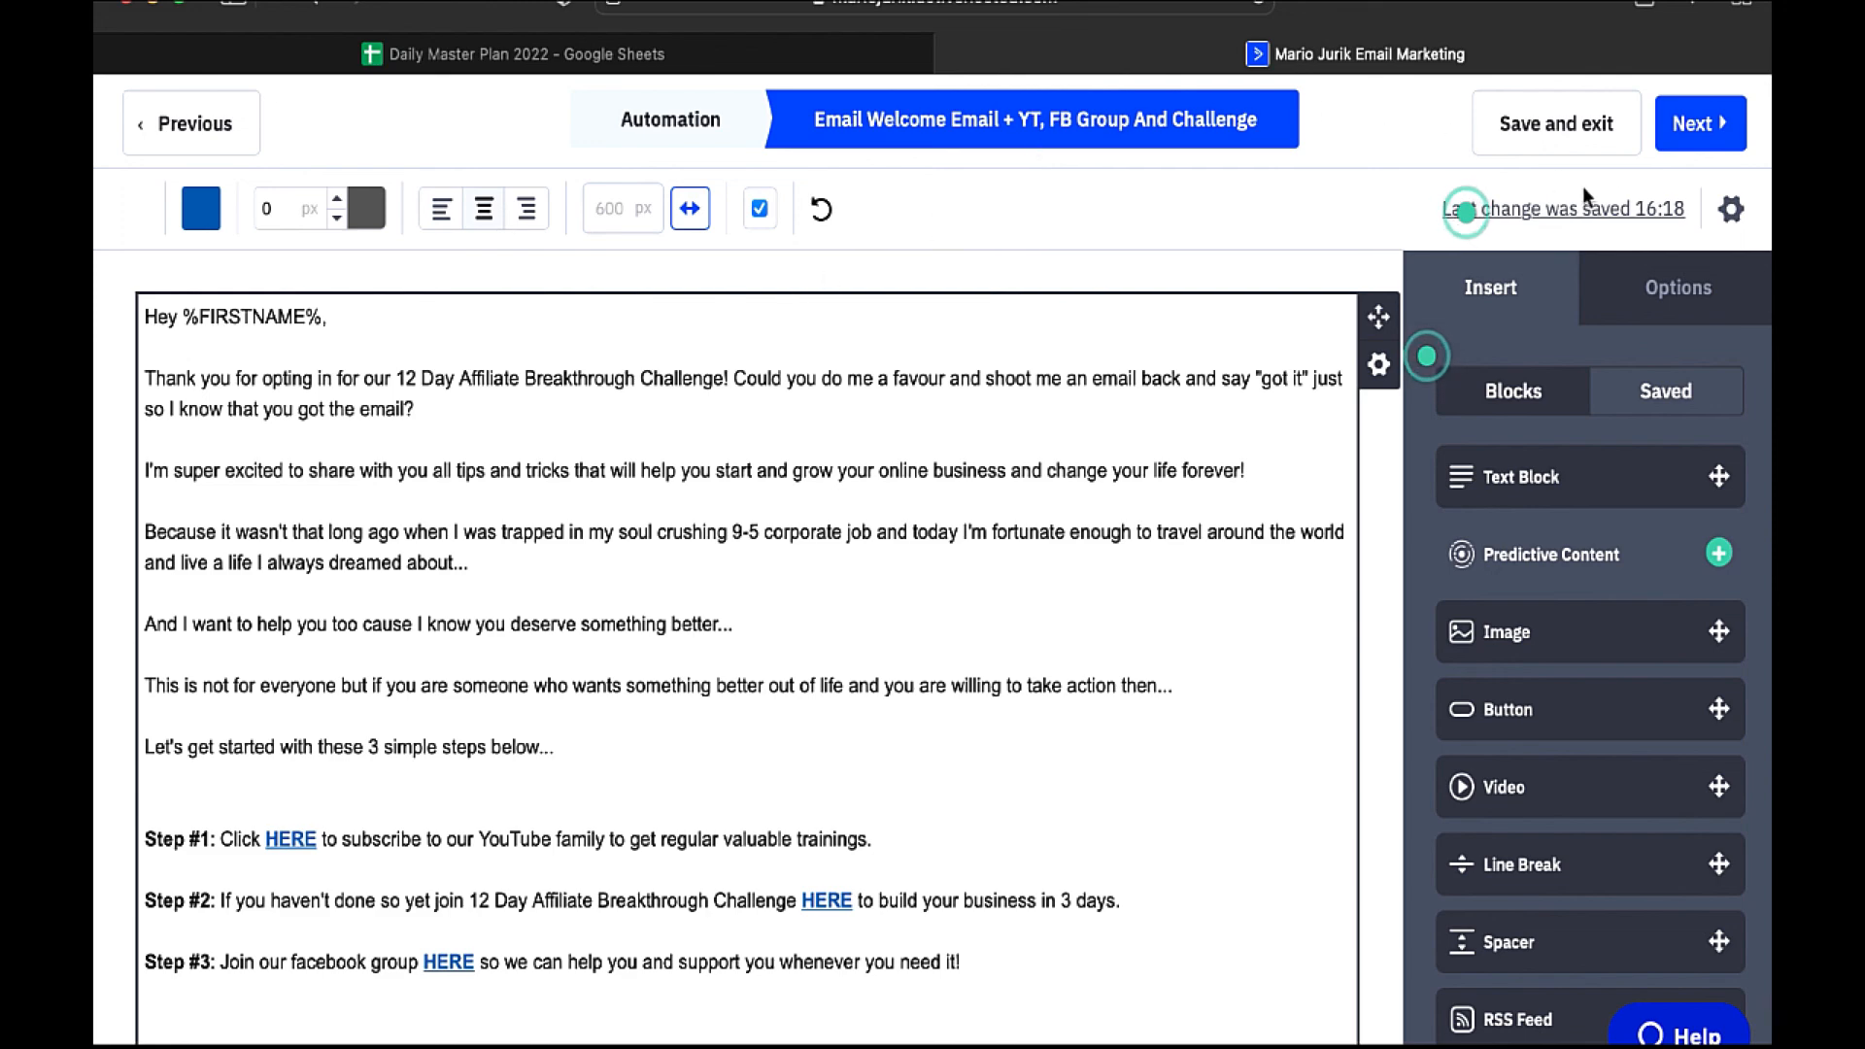
# - Show the welcome email's settings, with subject 'Ready To Reclaim Your Freedom? [Action Required]'
pyautogui.click(1735, 210)
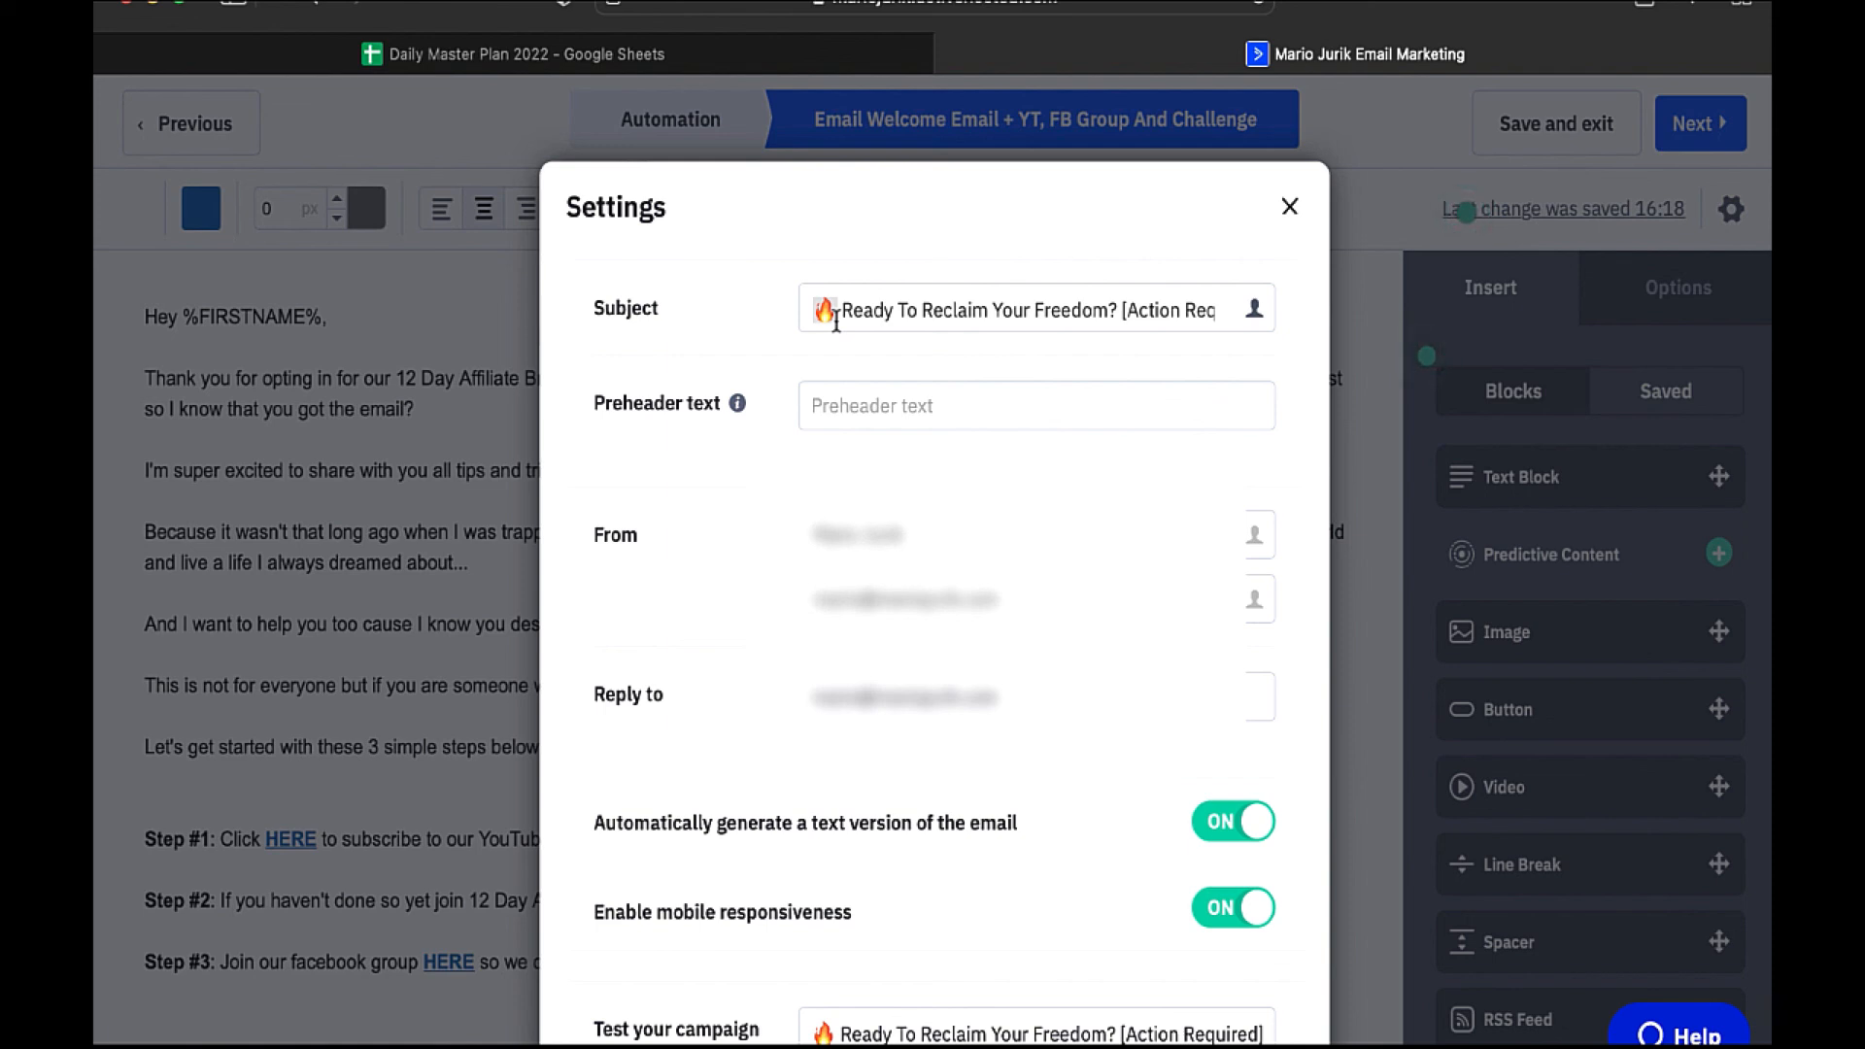
# - Highlight '[Action Required]' in the subject line, review the remaining settings, and close them
pyautogui.click(1090, 319)
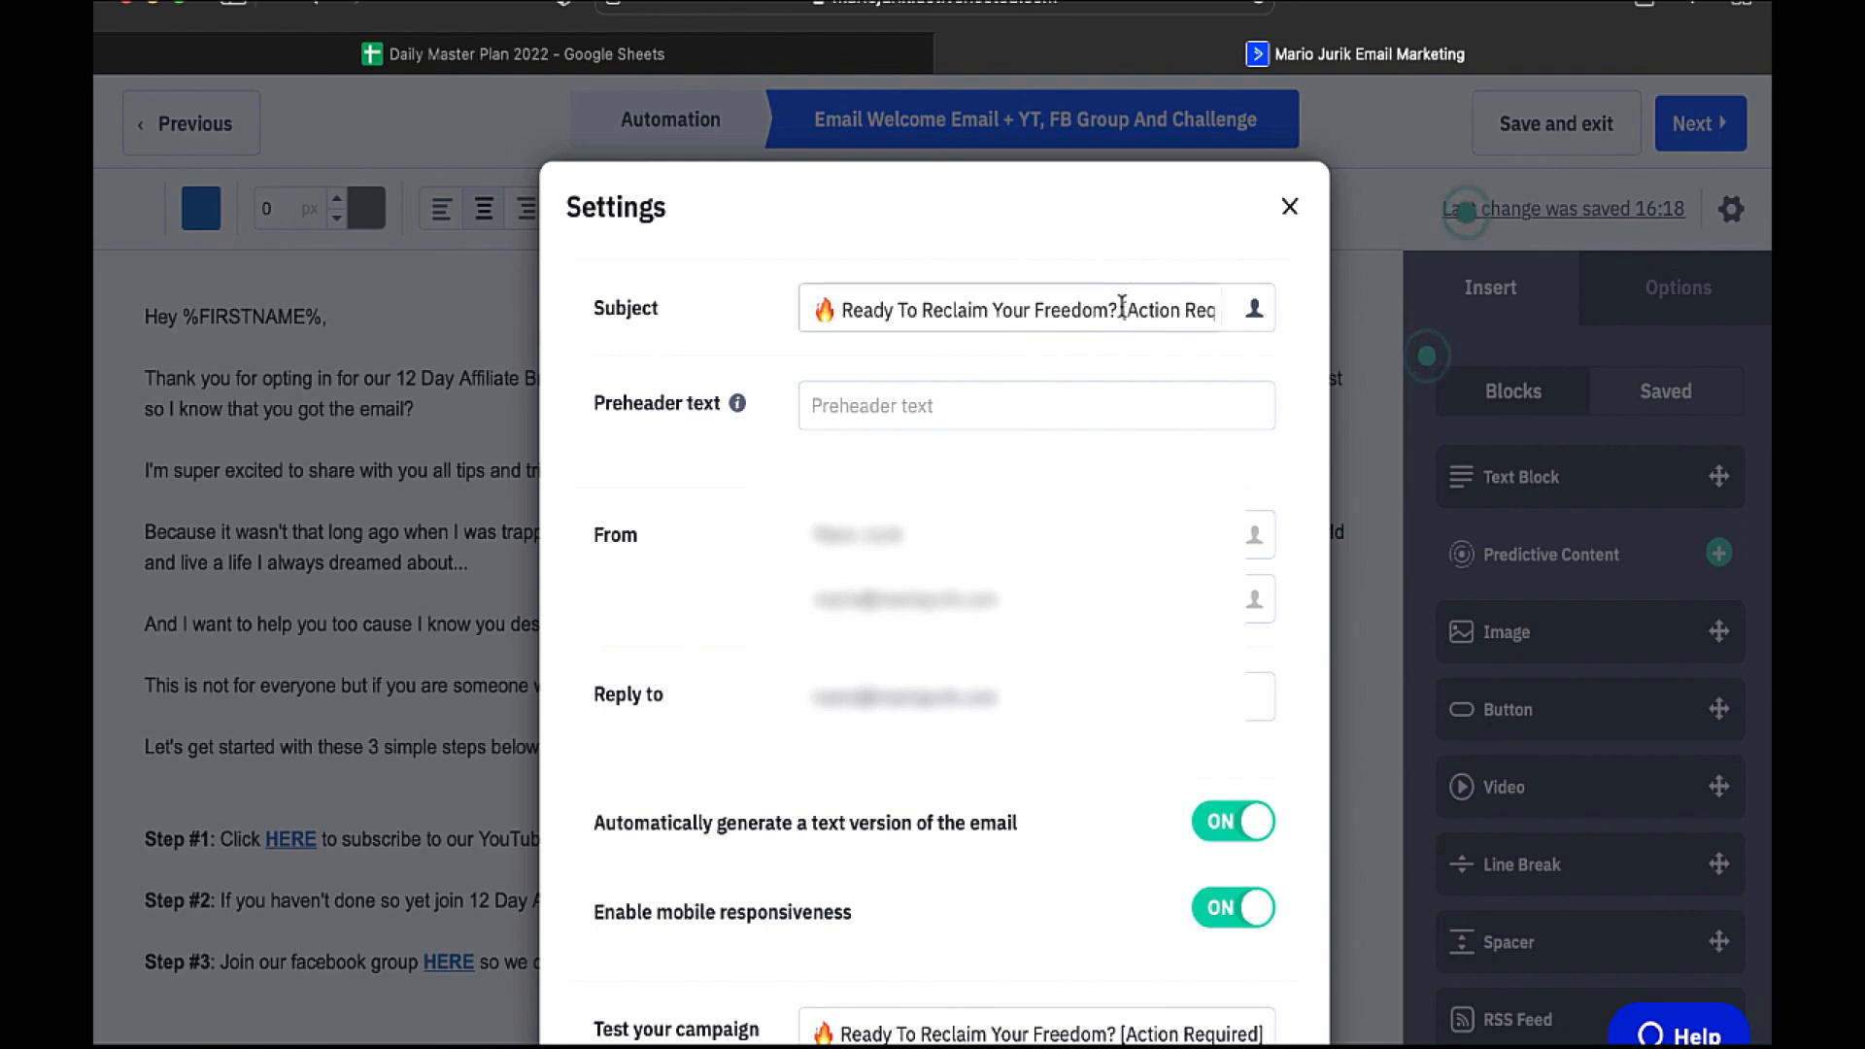
pyautogui.moveTo(1123, 307); pyautogui.dragTo(1209, 304)
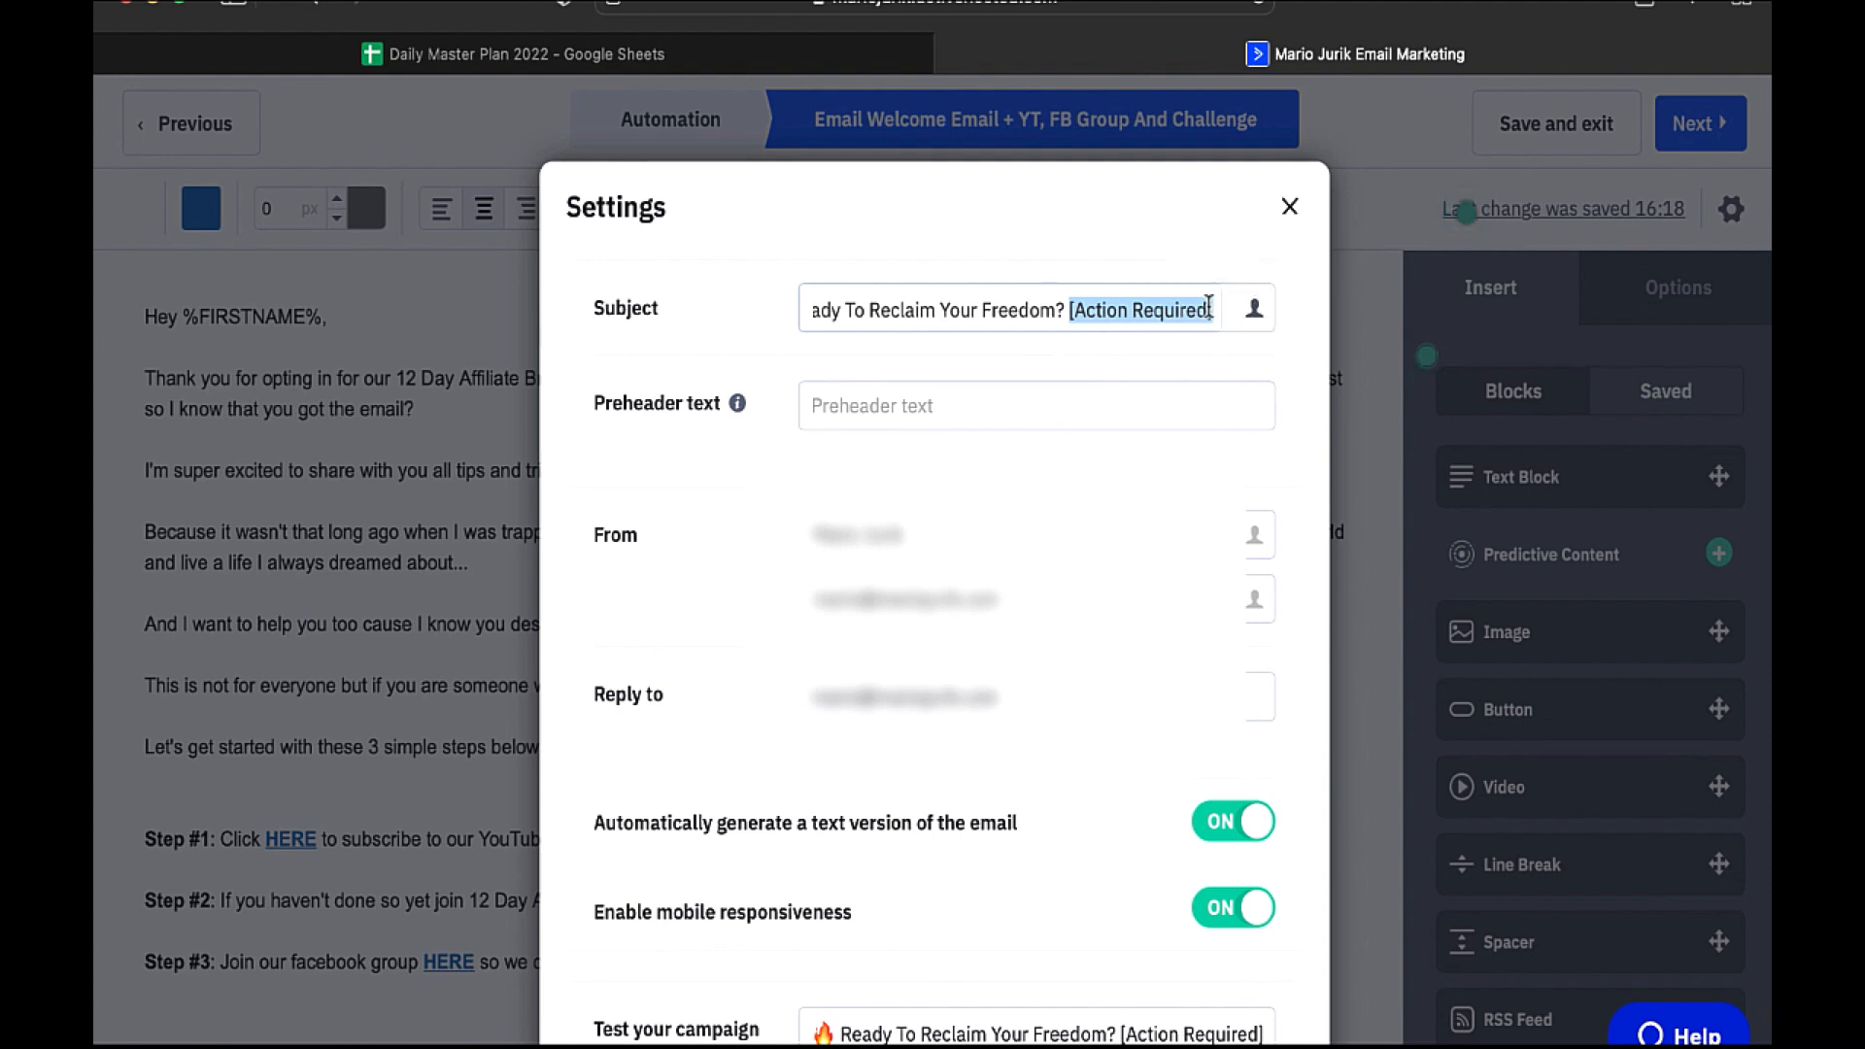
pyautogui.click(1208, 304)
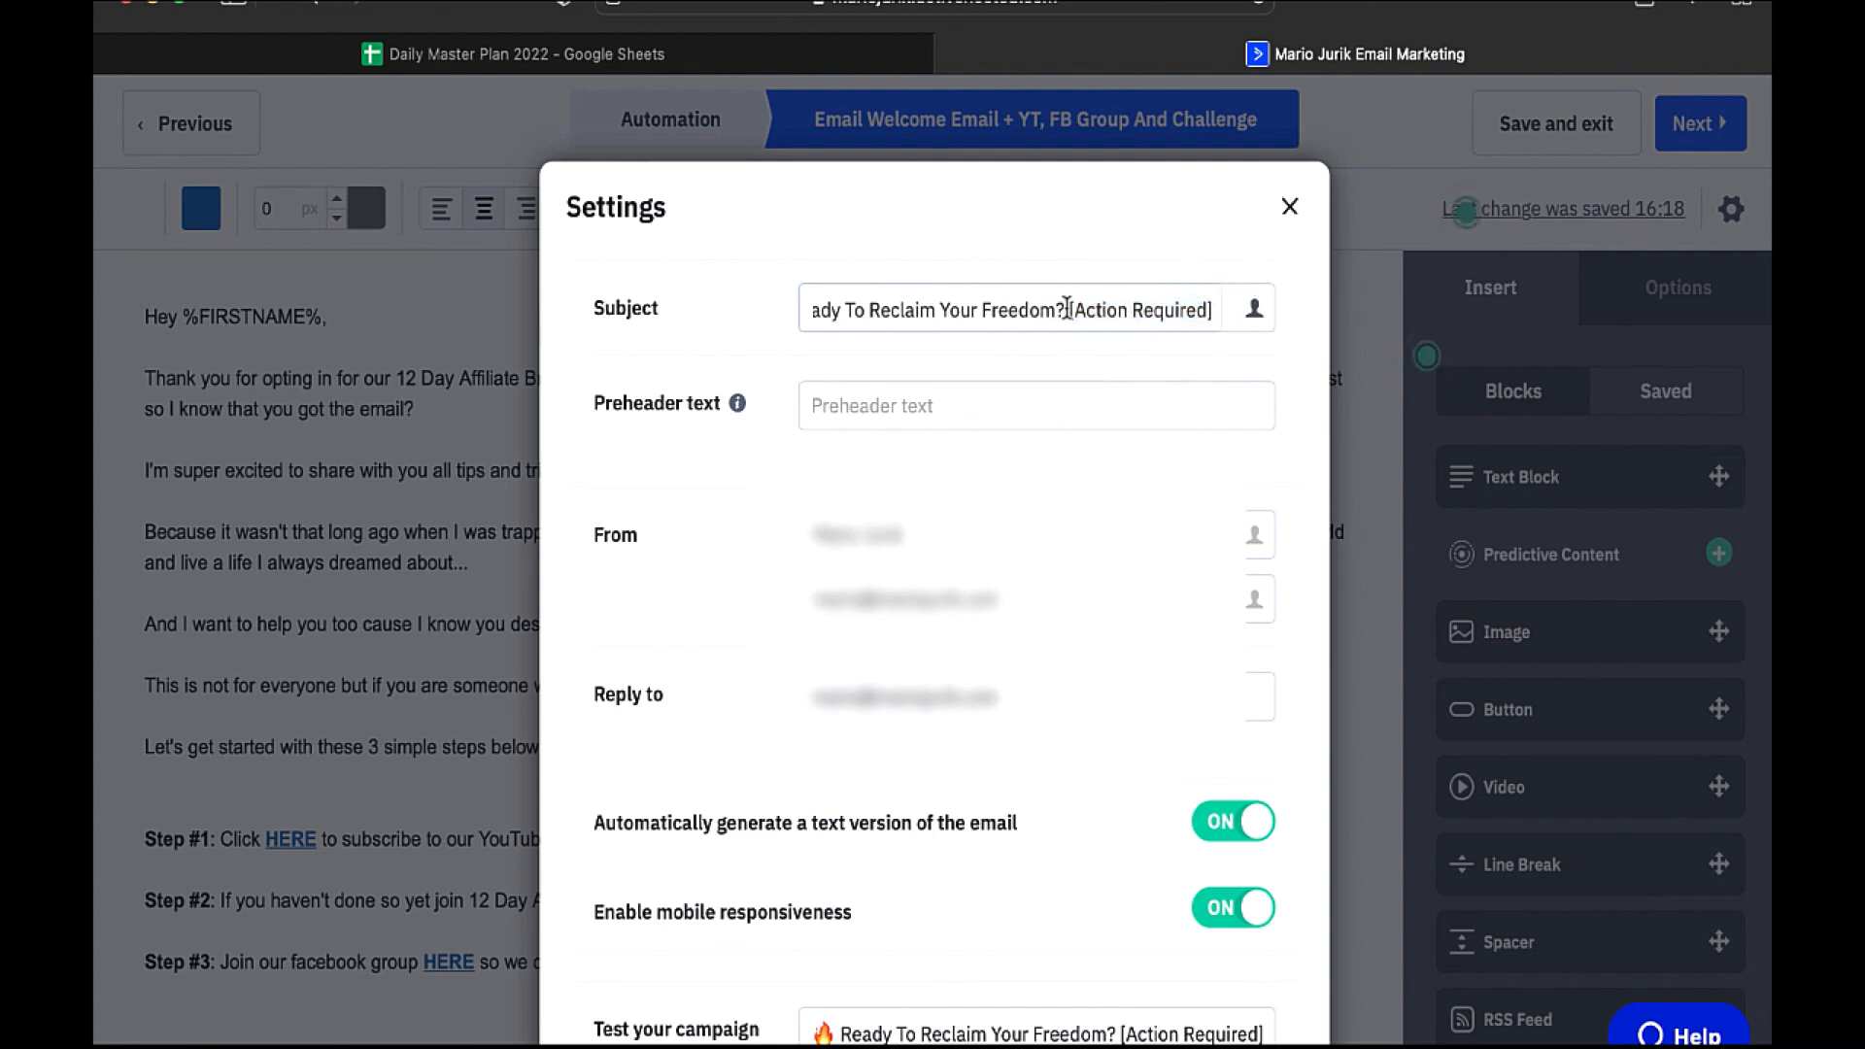
pyautogui.moveTo(1072, 309); pyautogui.dragTo(1218, 309)
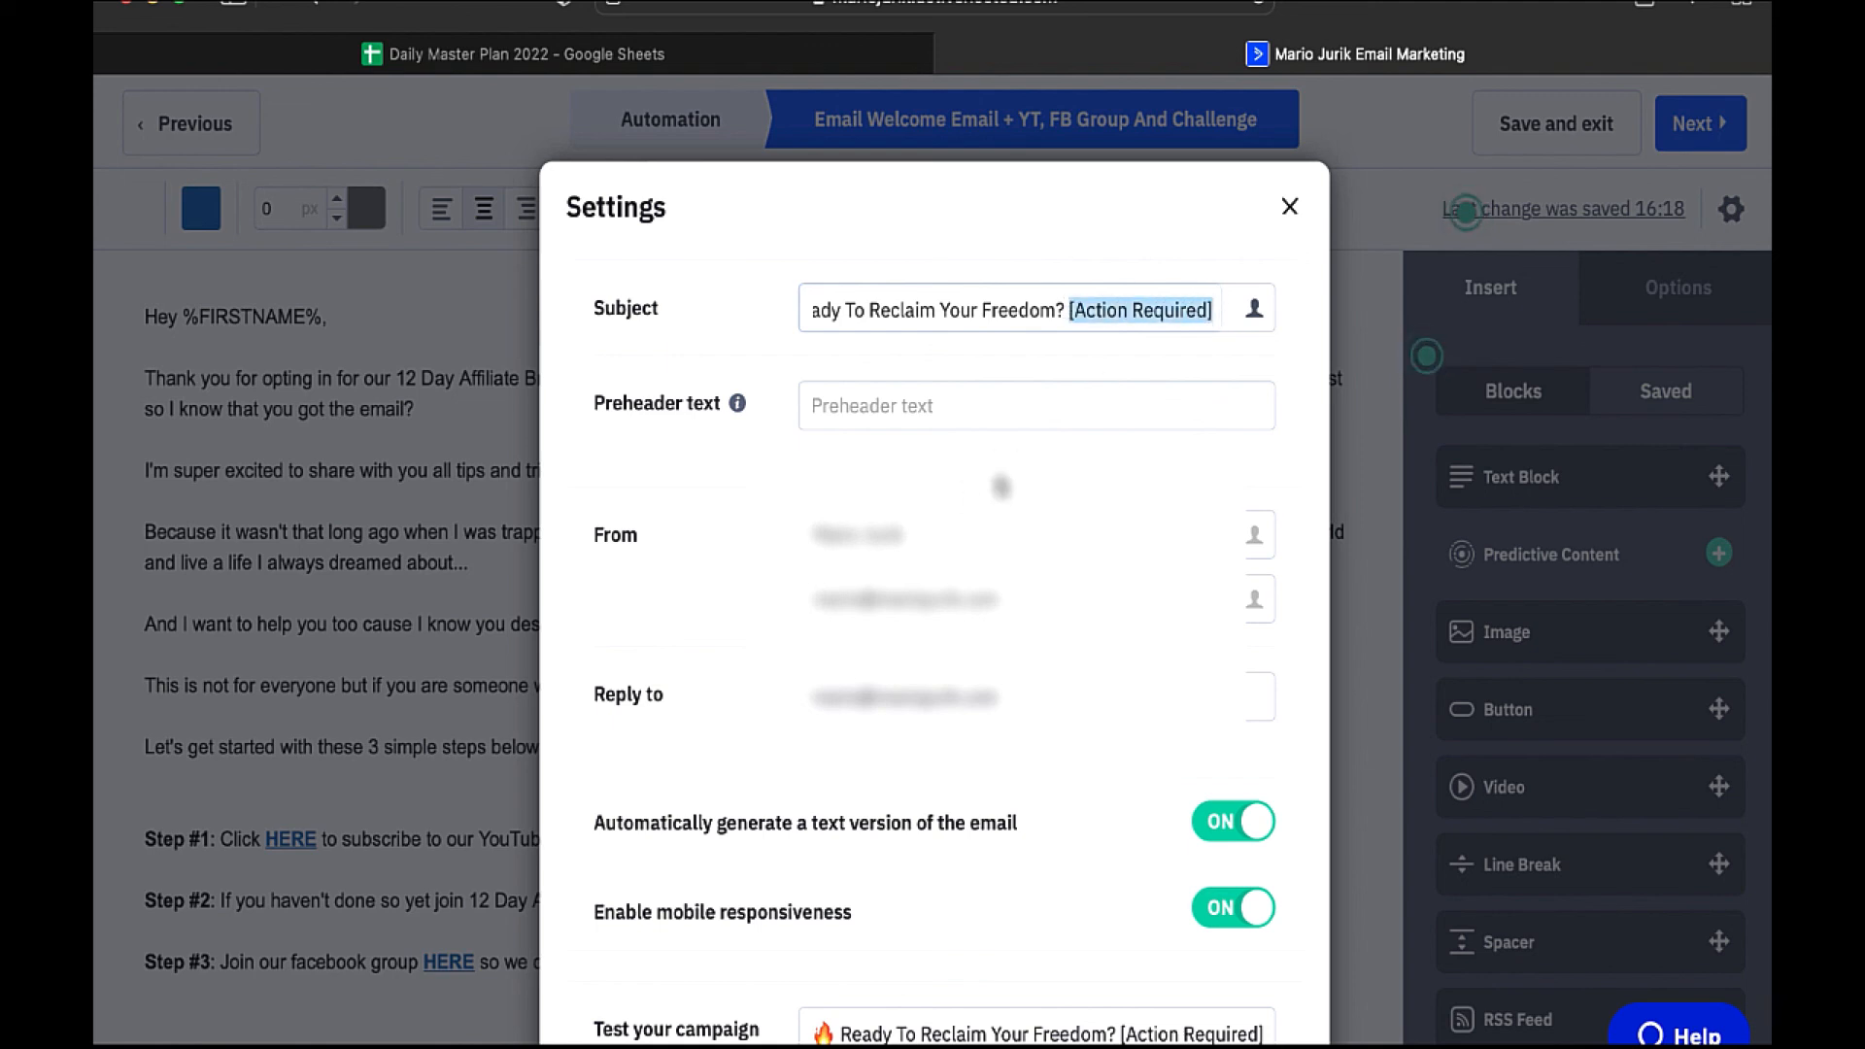
pyautogui.scroll(-2, 1103, 498)
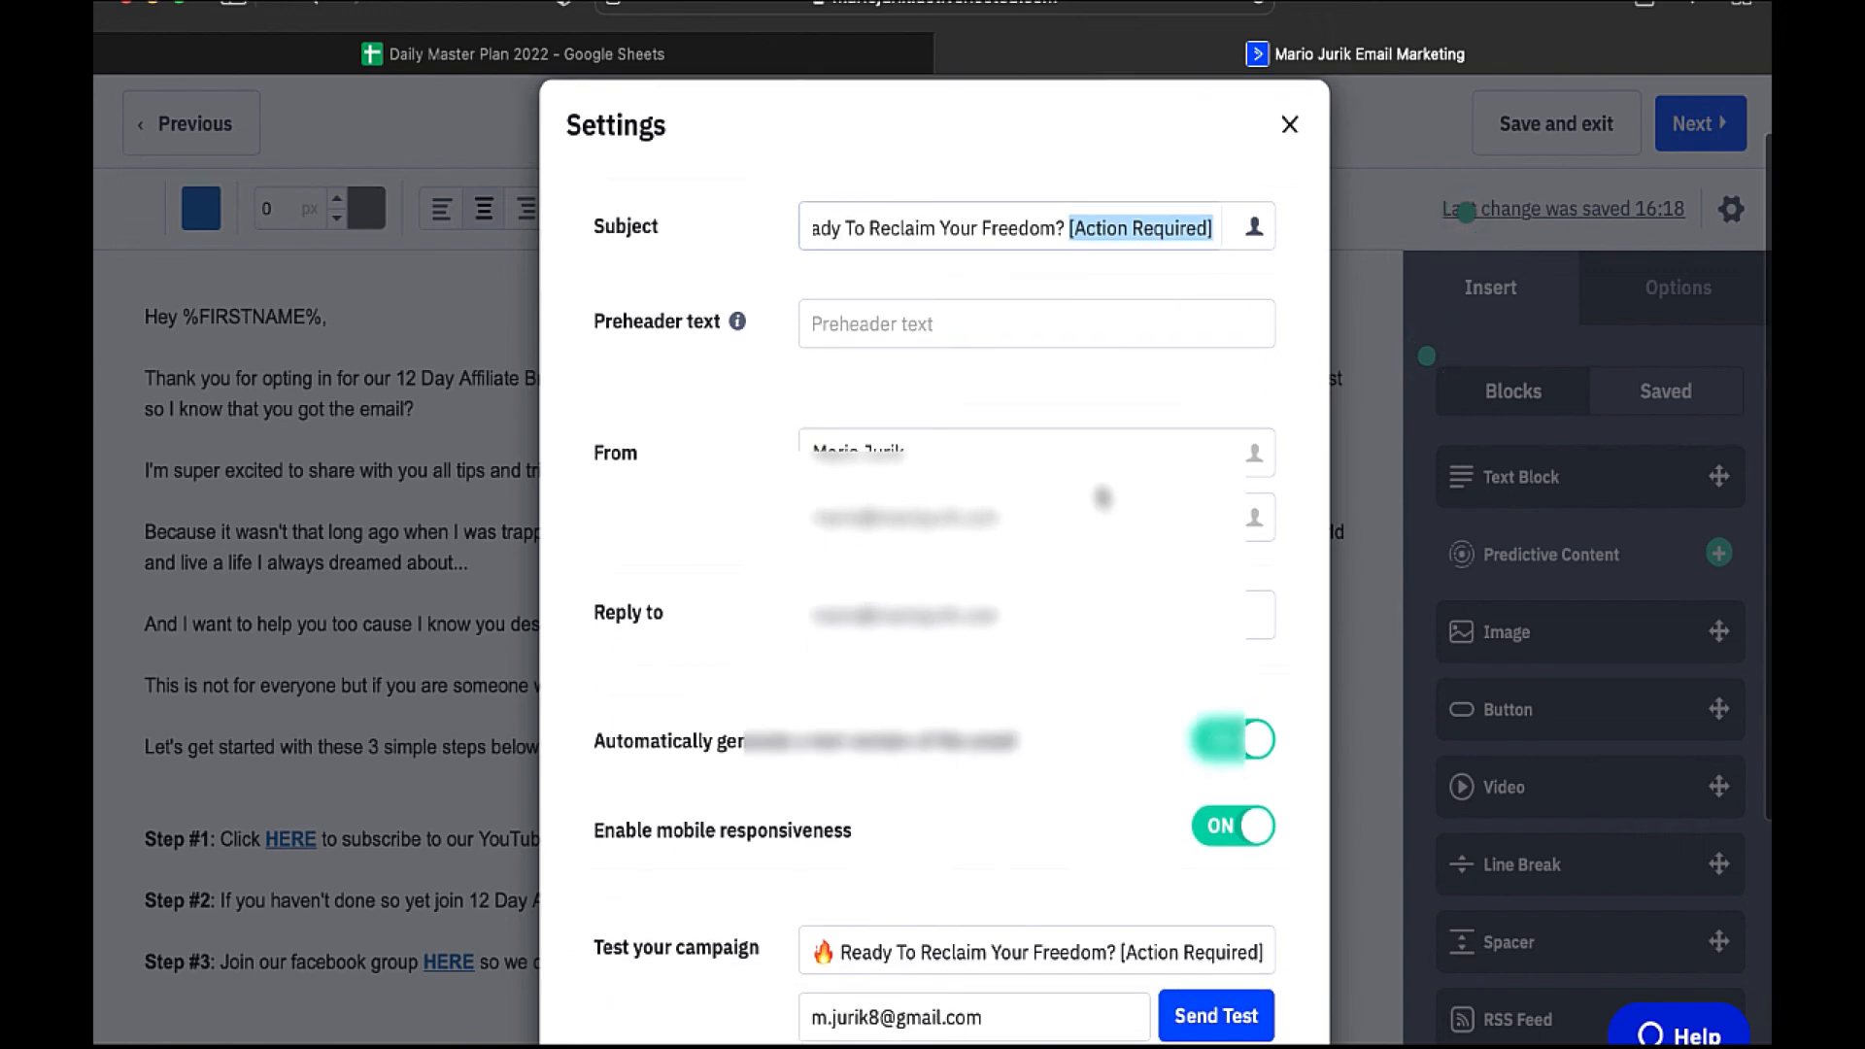
pyautogui.scroll(2, 1103, 498)
pyautogui.click(1289, 207)
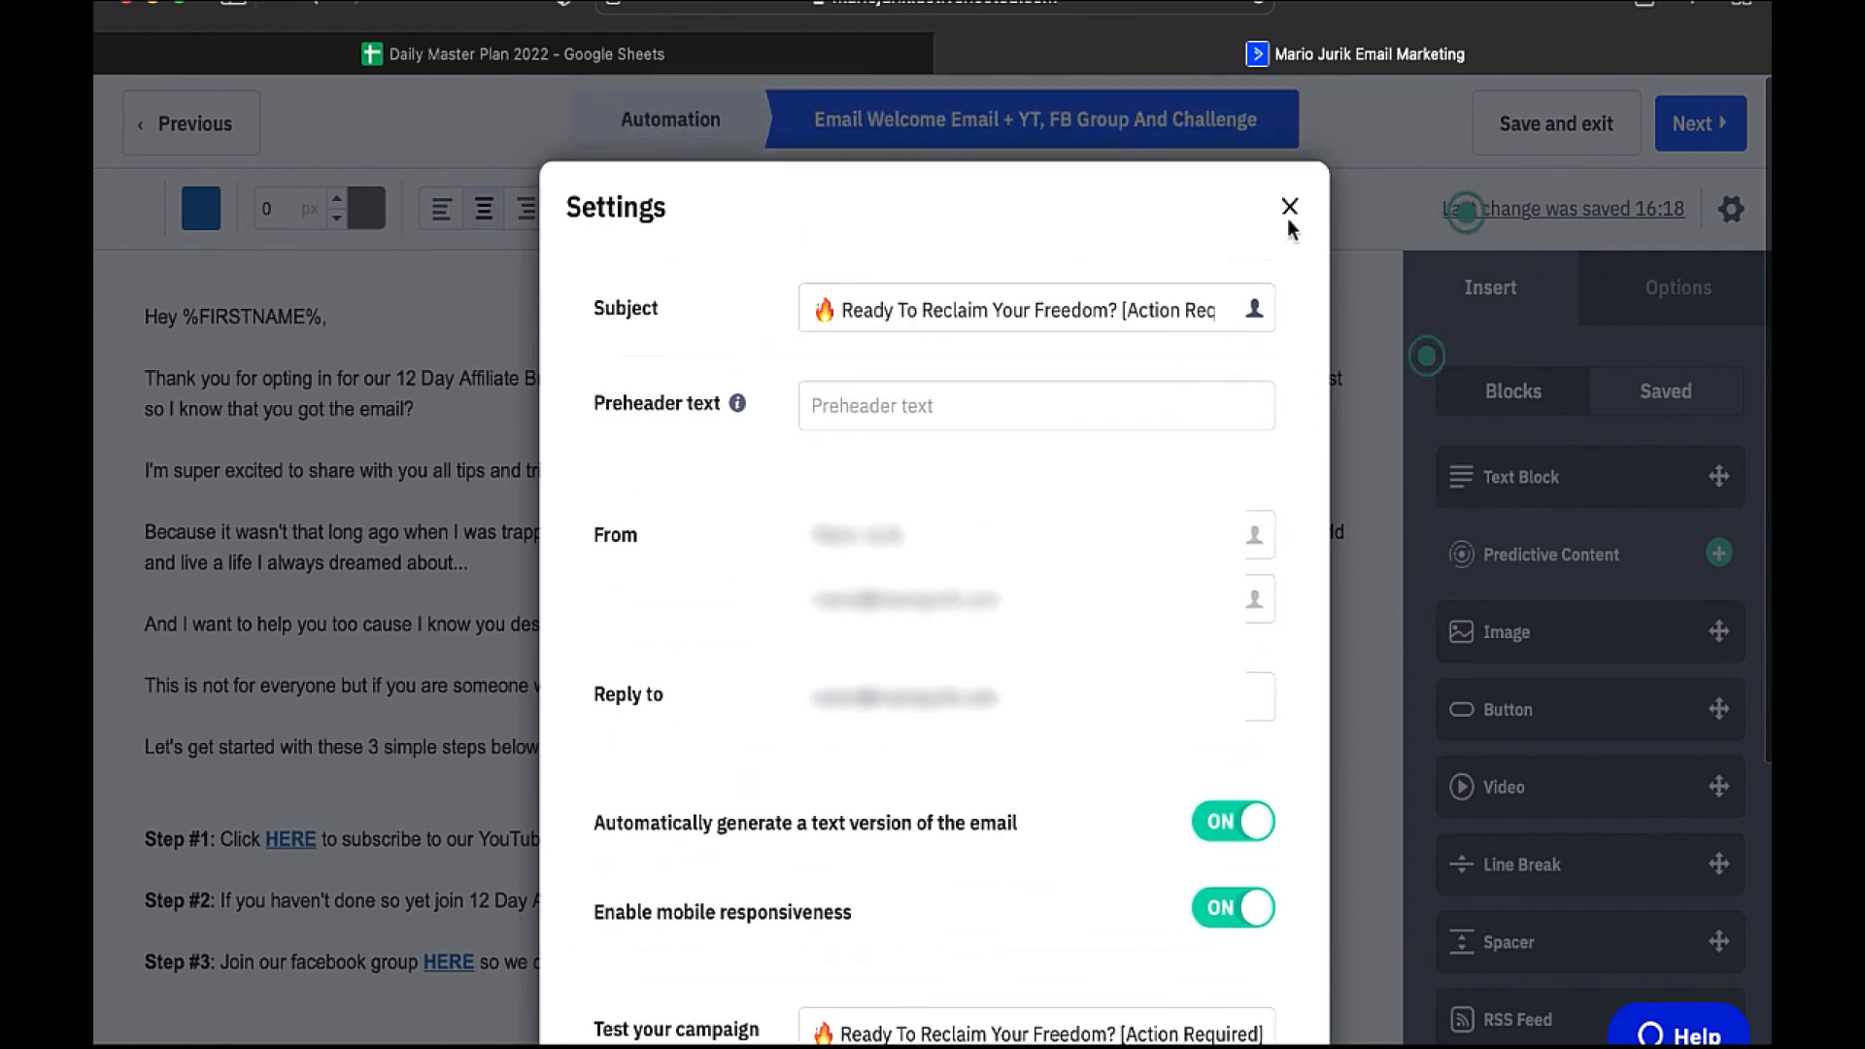